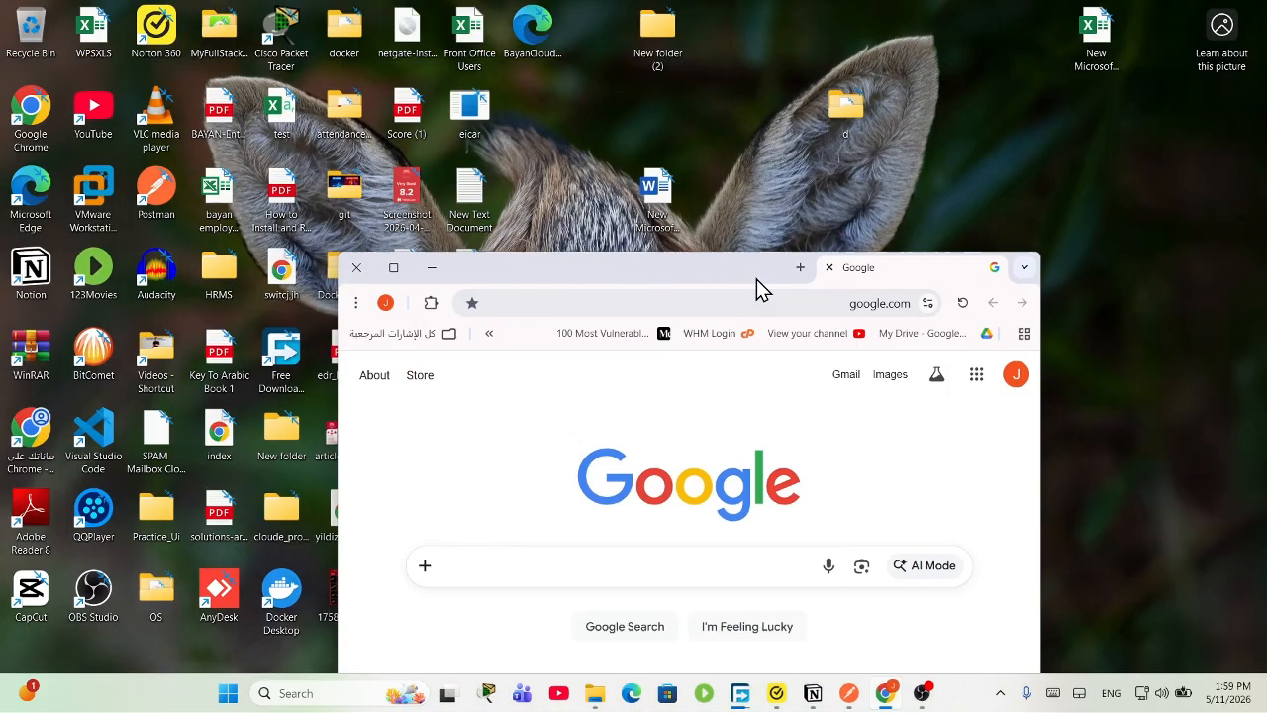
# Step: Close Chrome, then relaunch it with the user's profile in a maximized window
pyautogui.click(473, 501)
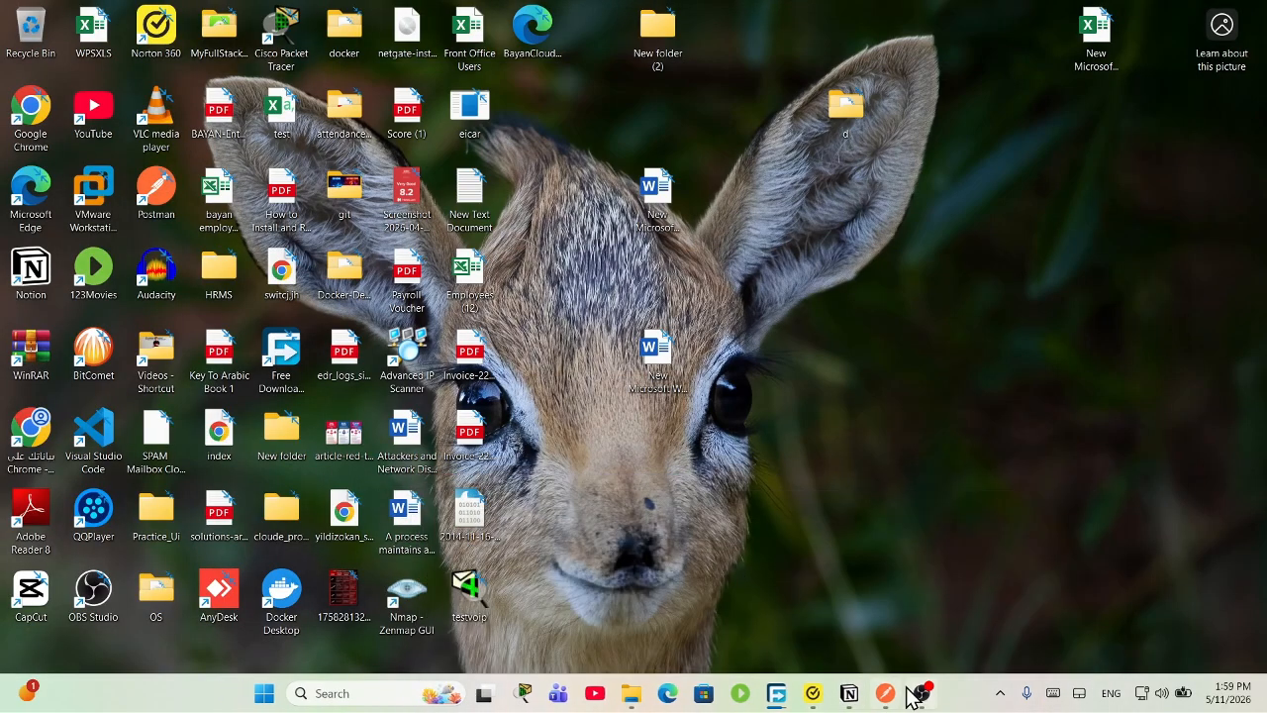
pyautogui.click(376, 692)
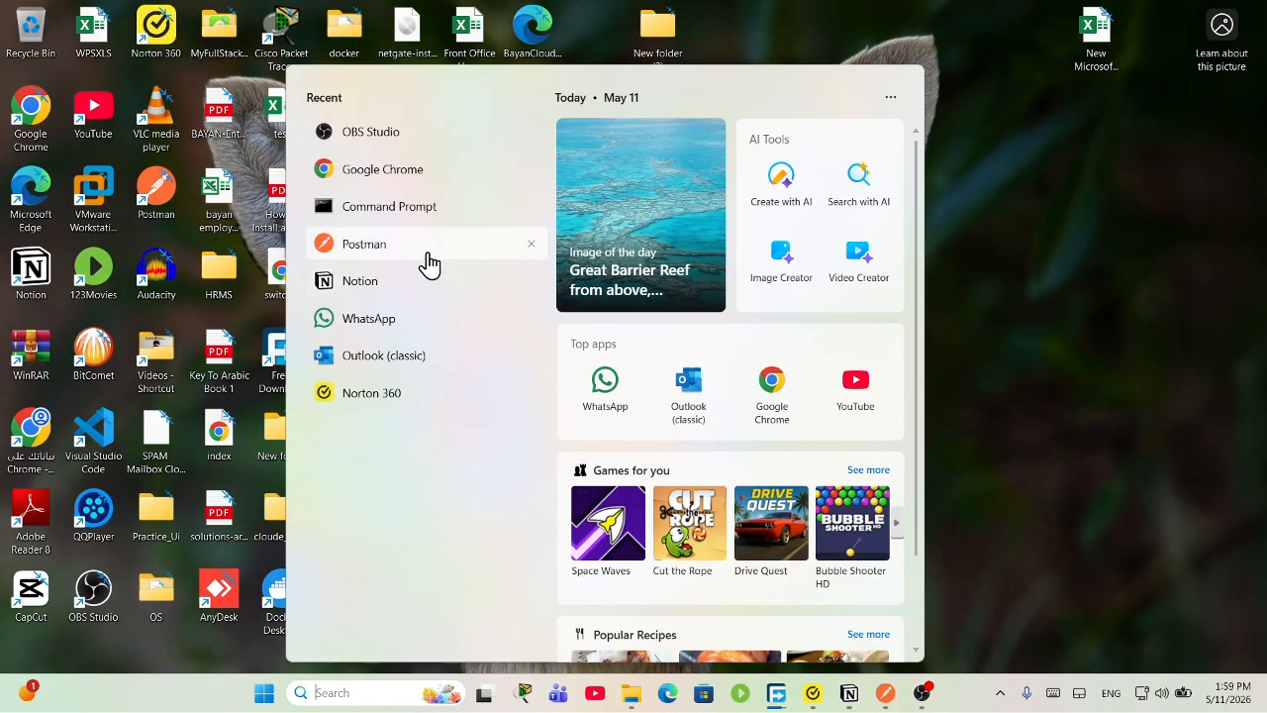
pyautogui.click(448, 175)
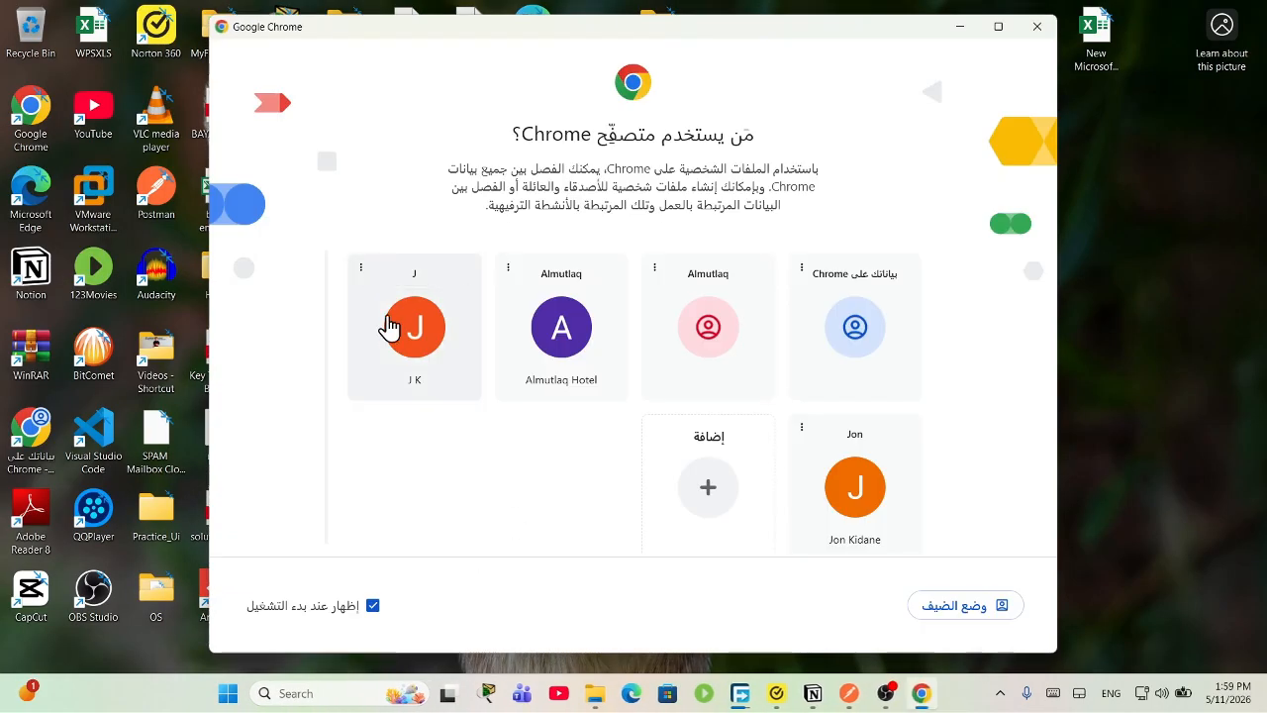
pyautogui.click(385, 326)
pyautogui.moveTo(699, 486); pyautogui.dragTo(547, 3)
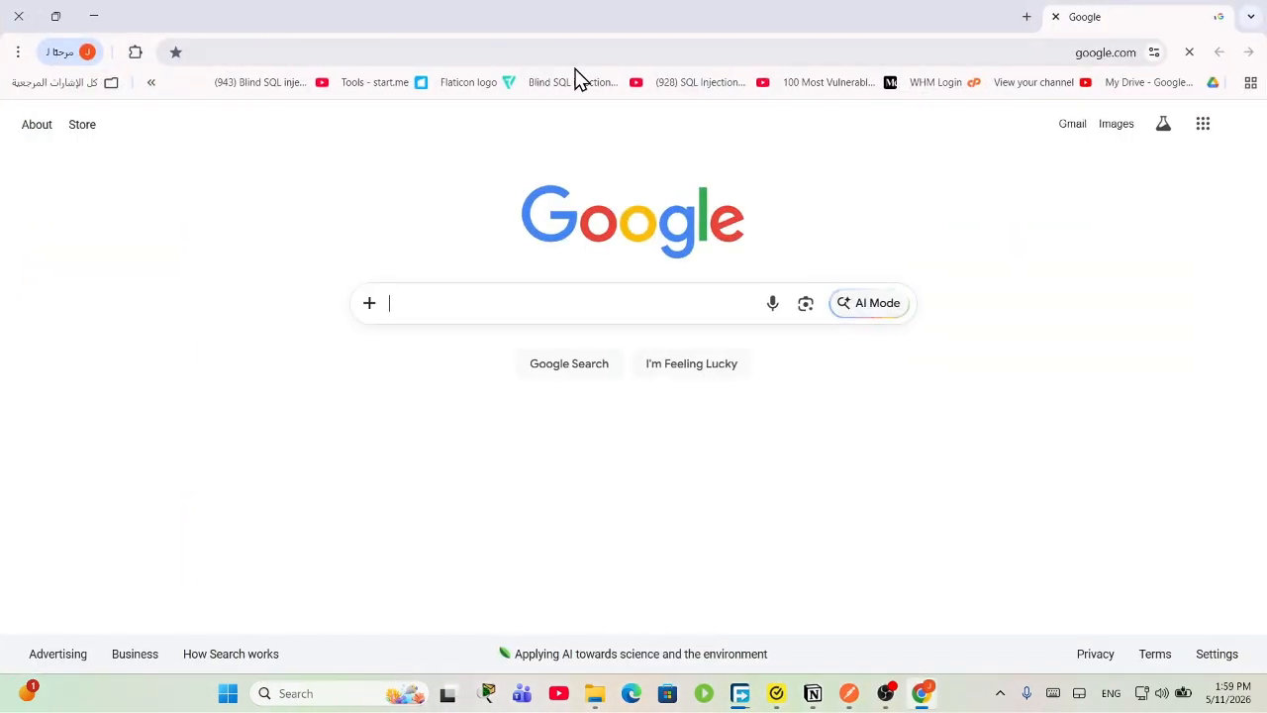
# Step: Search Google for 'n8n'
pyautogui.click(640, 307)
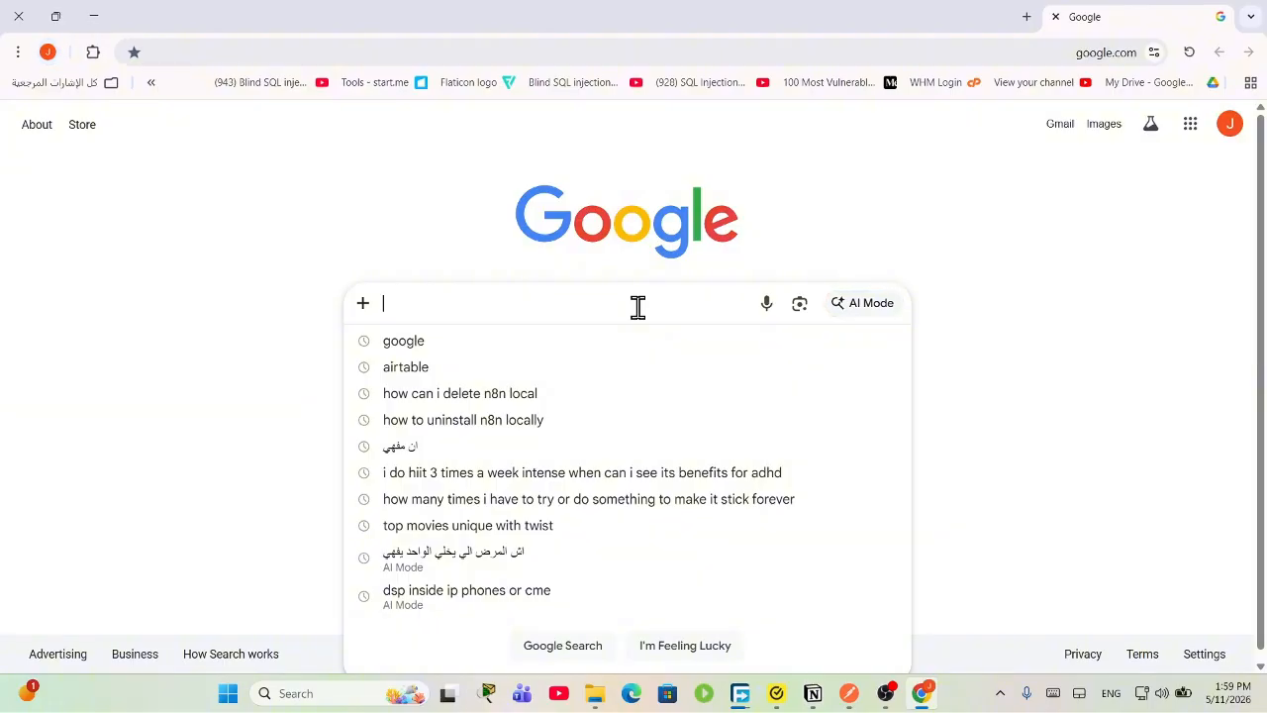
pyautogui.write('n8n')
pyautogui.press('Return')
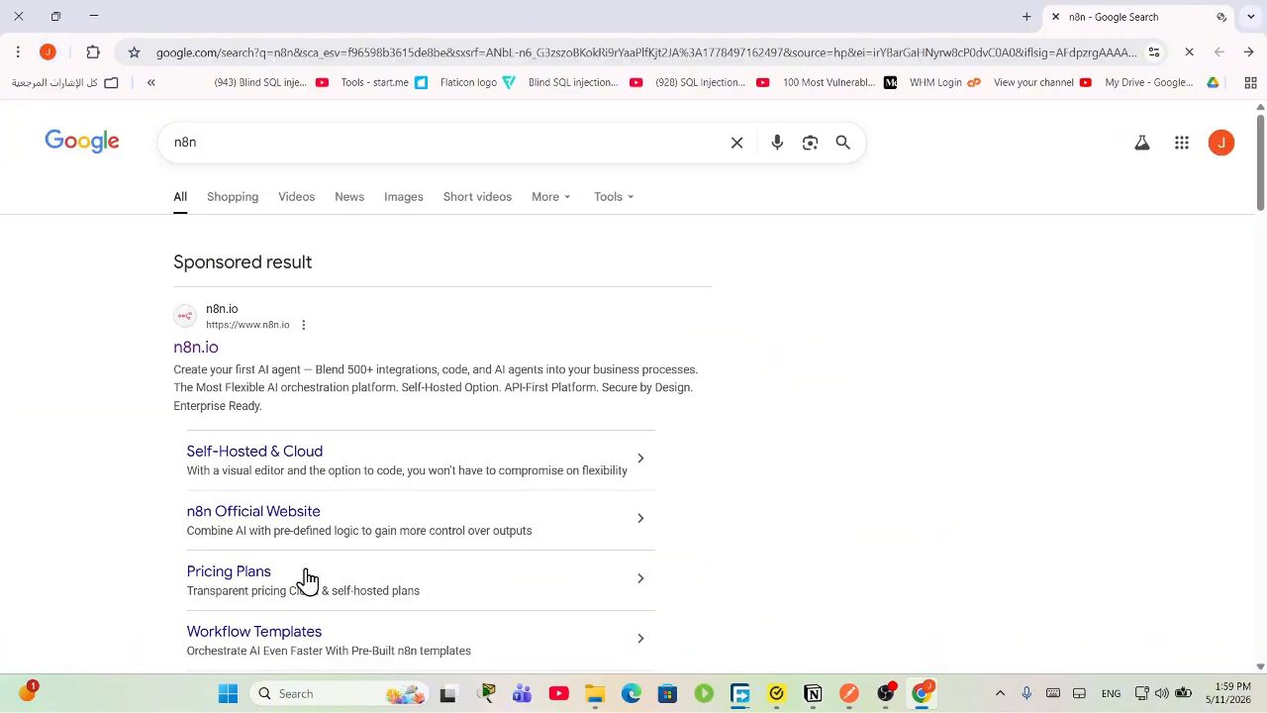
# Step: Open the sponsored n8n.io result, select its hero heading, and scroll the homepage
pyautogui.click(198, 355)
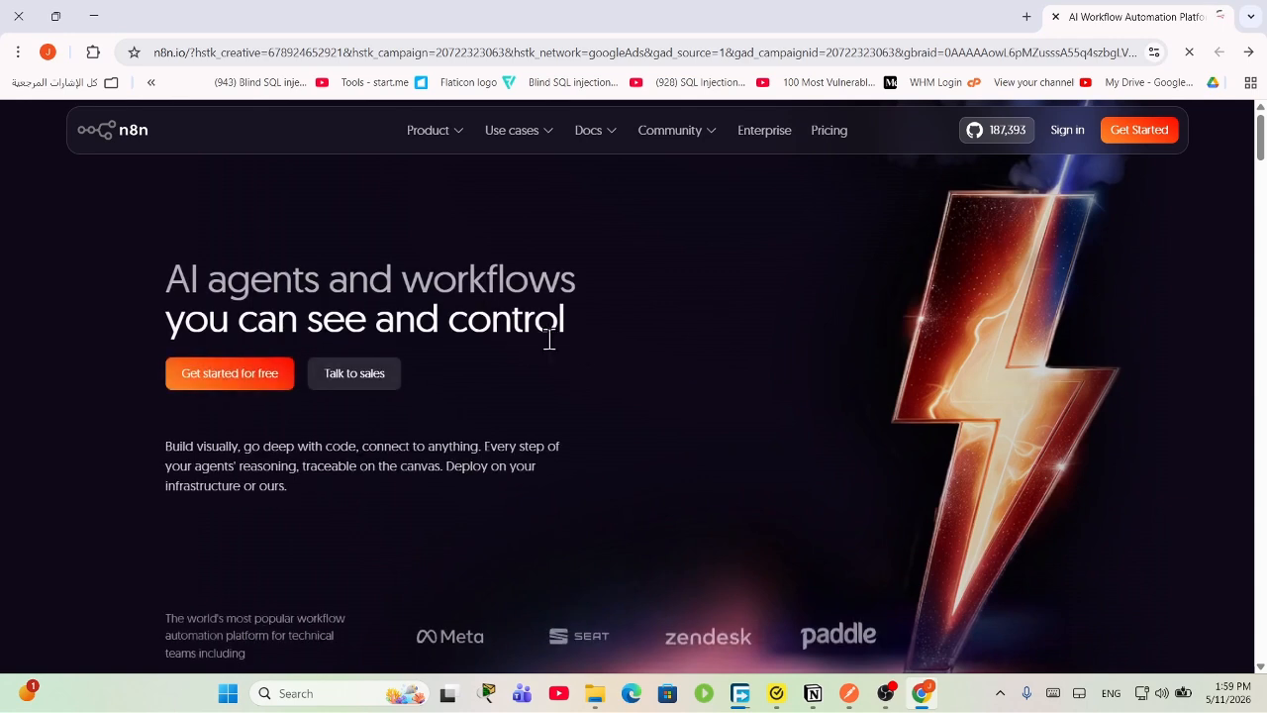
pyautogui.moveTo(550, 339); pyautogui.dragTo(71, 206)
pyautogui.click(352, 265)
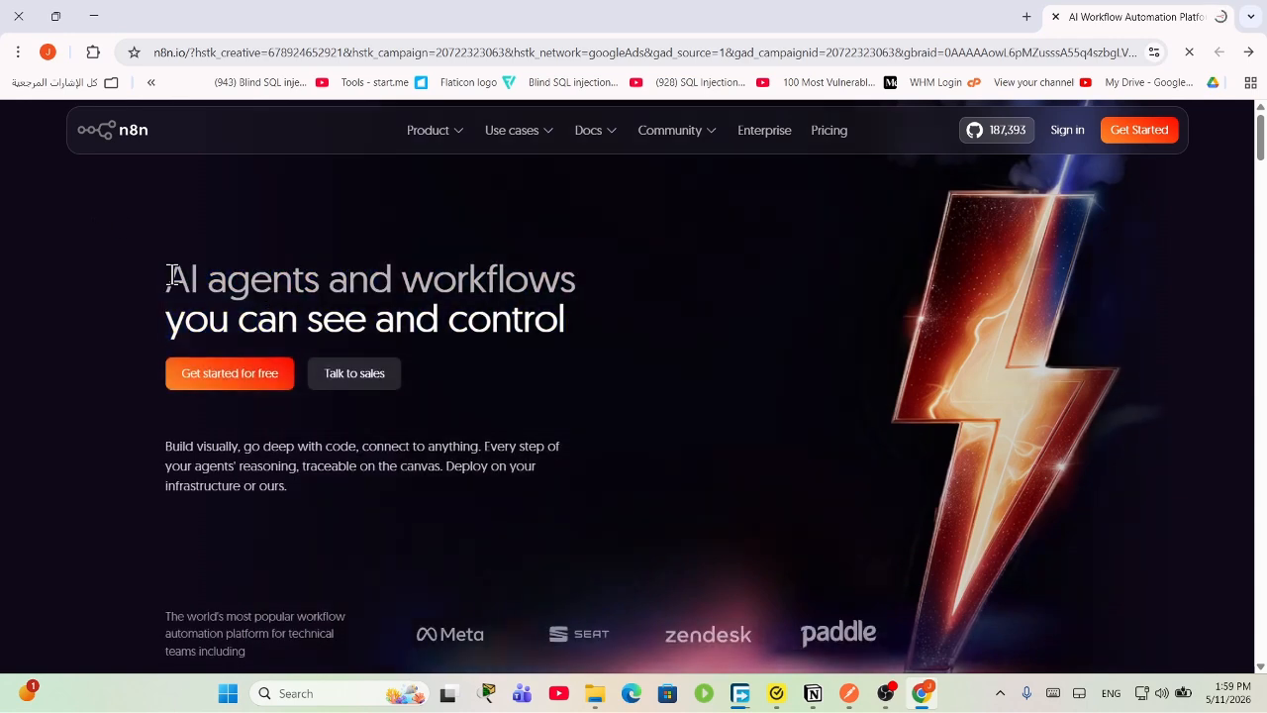
pyautogui.moveTo(171, 276); pyautogui.dragTo(347, 285)
pyautogui.click(581, 277)
pyautogui.click(673, 350)
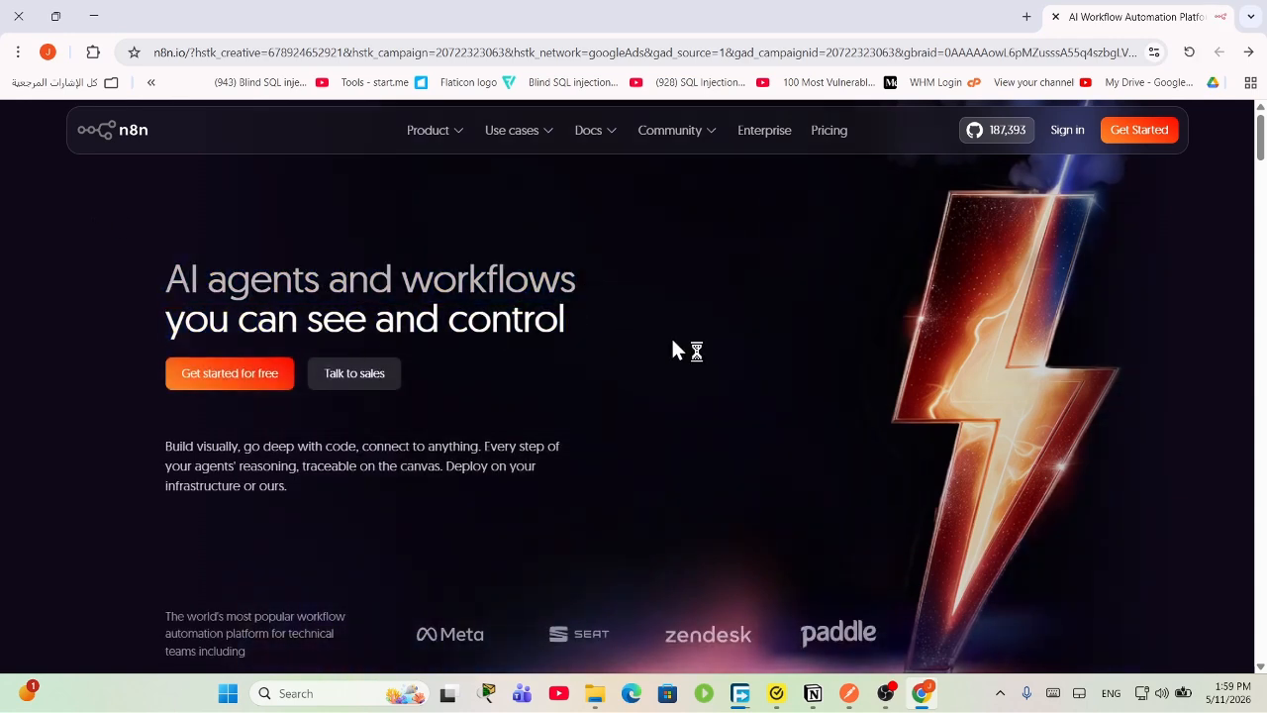
pyautogui.moveTo(673, 350); pyautogui.dragTo(74, 237)
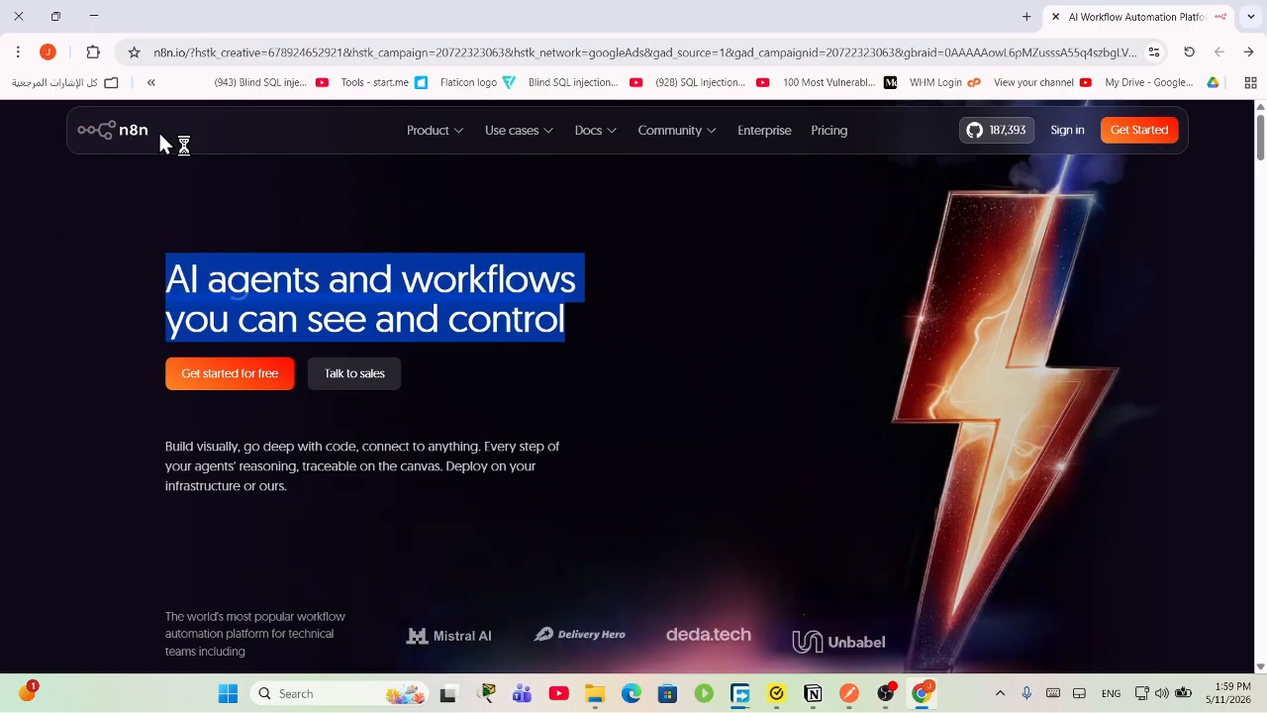
pyautogui.click(53, 144)
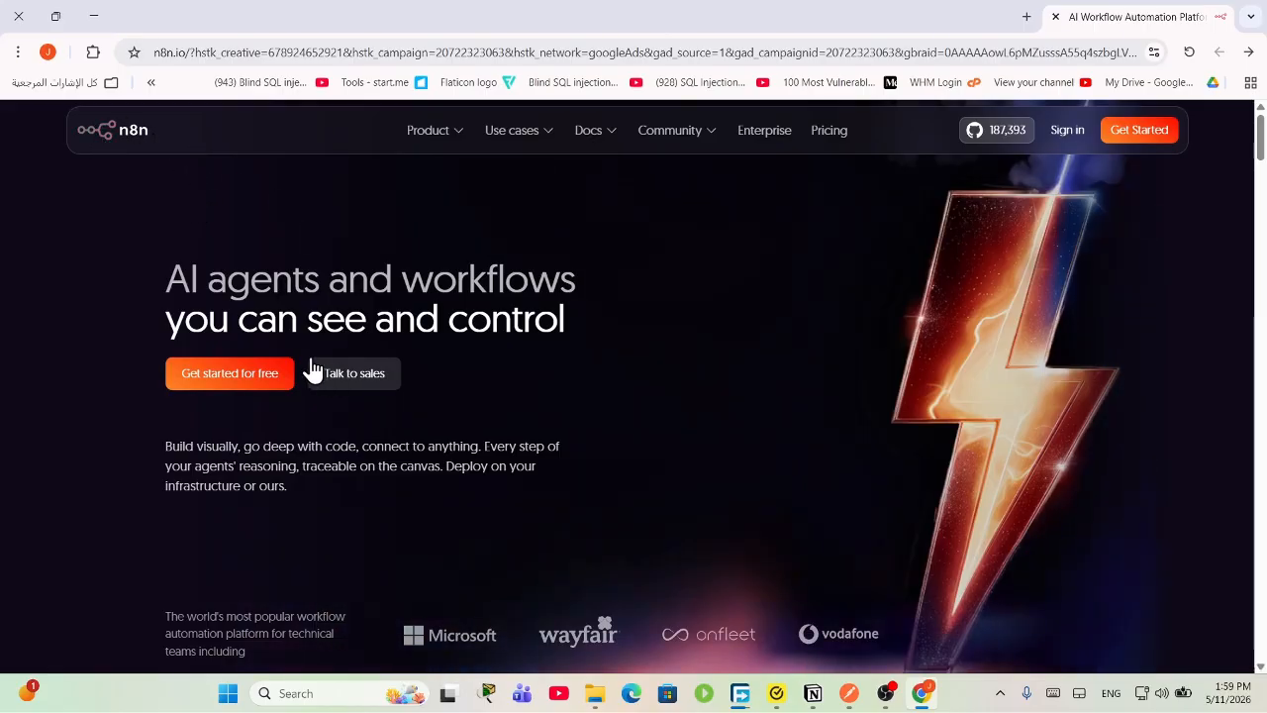
pyautogui.scroll(-8, 531, 489)
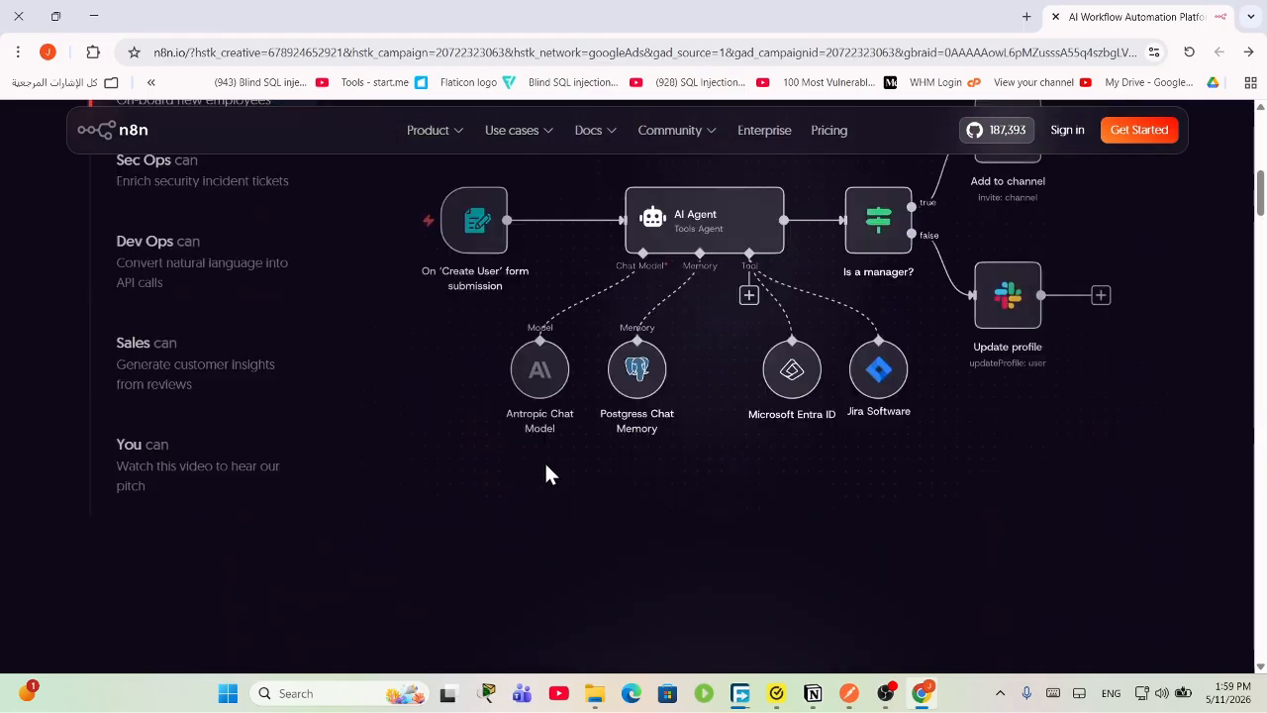
pyautogui.scroll(3, 257, 319)
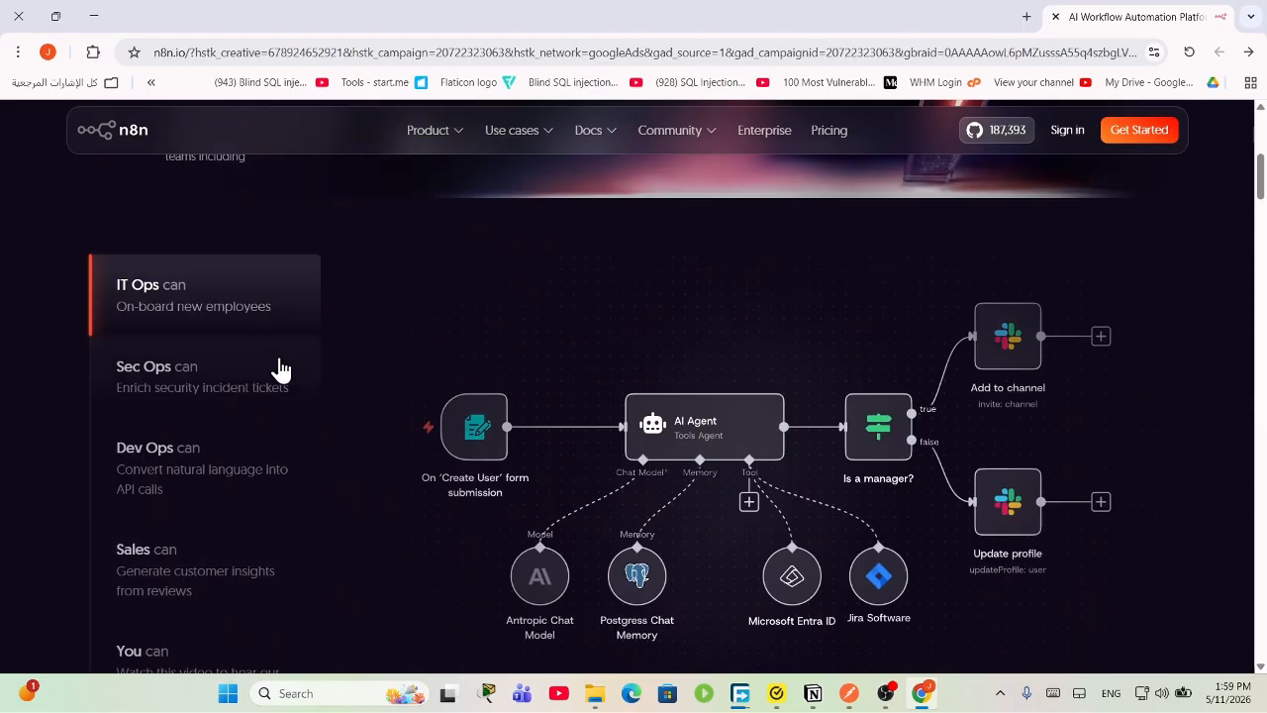
pyautogui.scroll(4, 1159, 210)
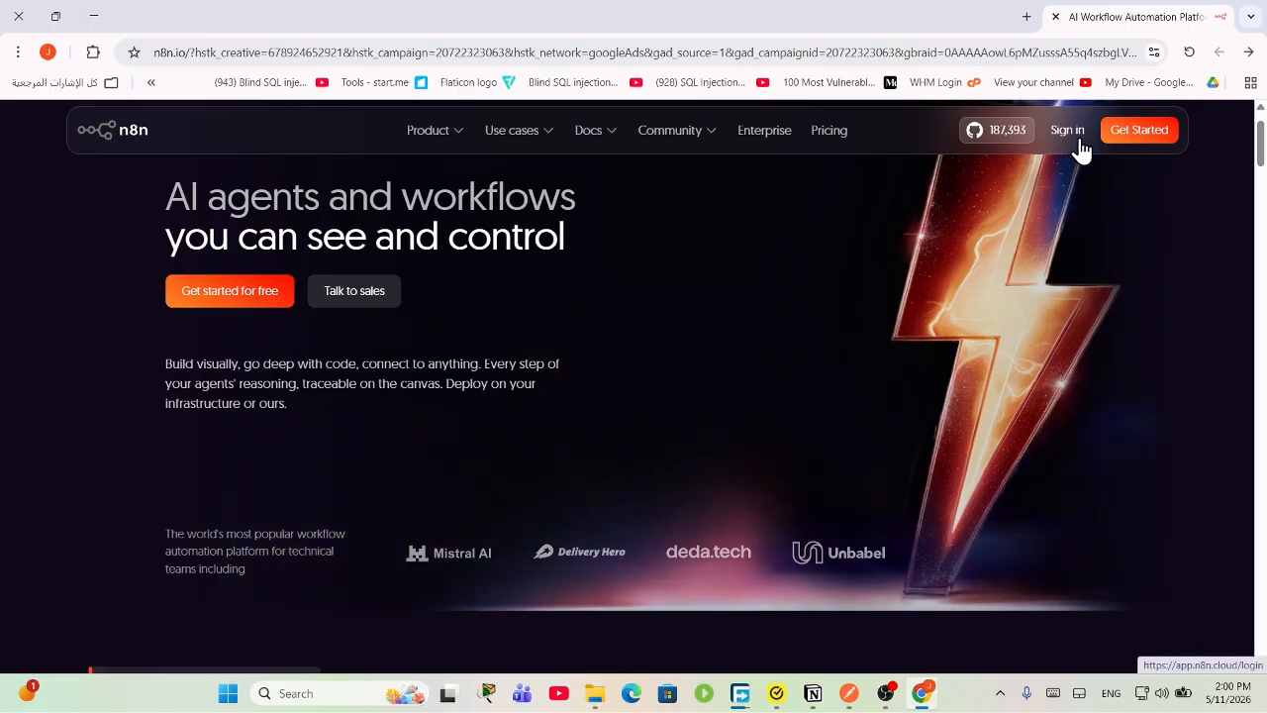
# Step: Open n8n Cloud sign-in in a new tab, then register free with the autofilled company email
pyautogui.click(1067, 129)
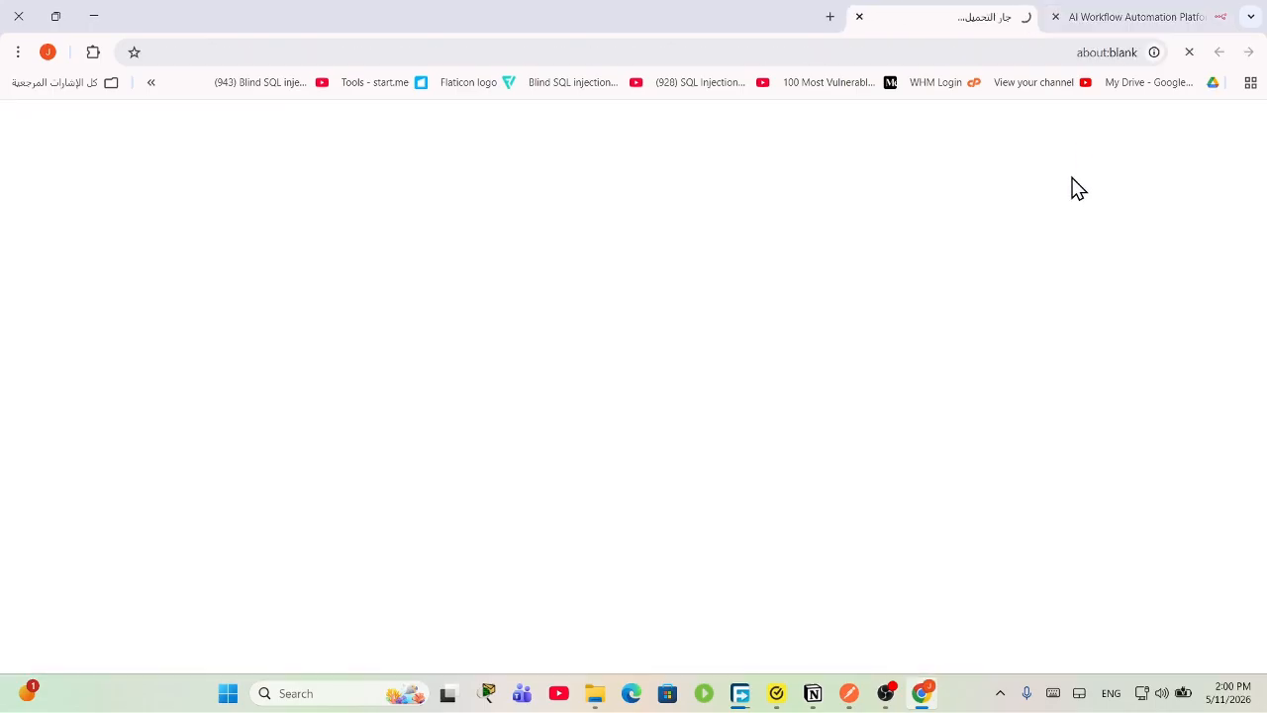
pyautogui.click(1109, 15)
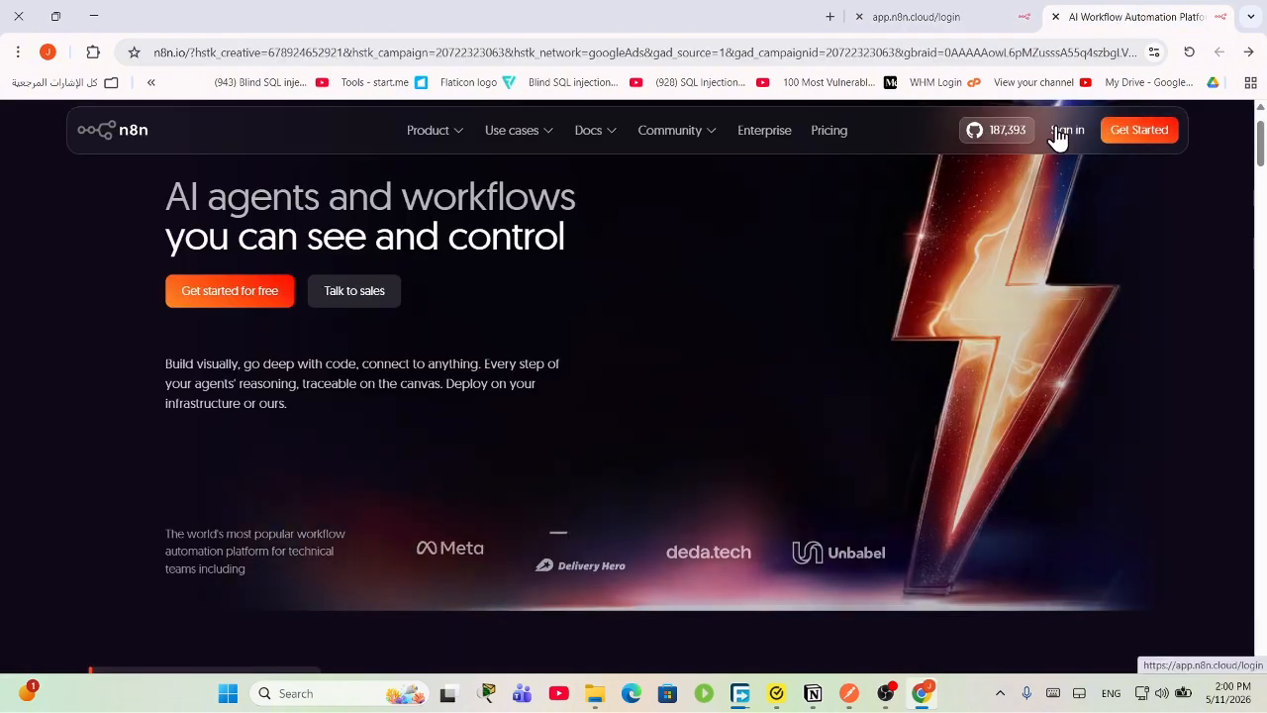
pyautogui.click(254, 297)
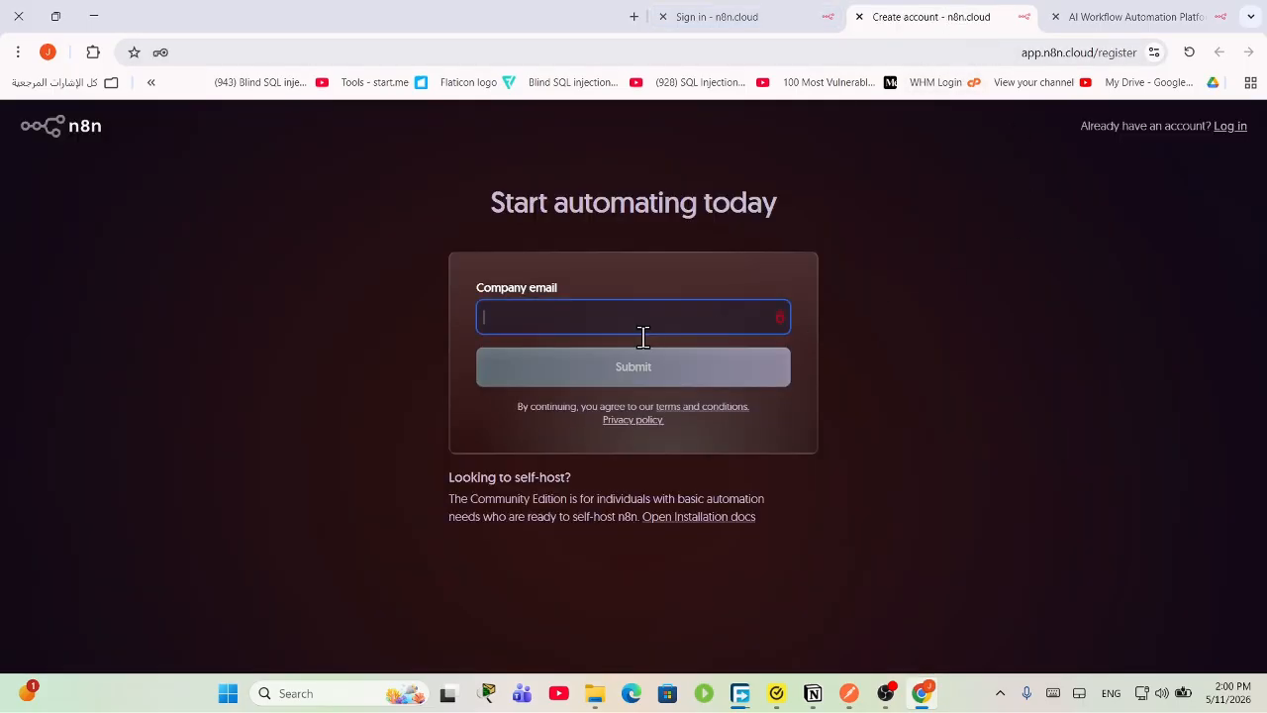
pyautogui.write('john')
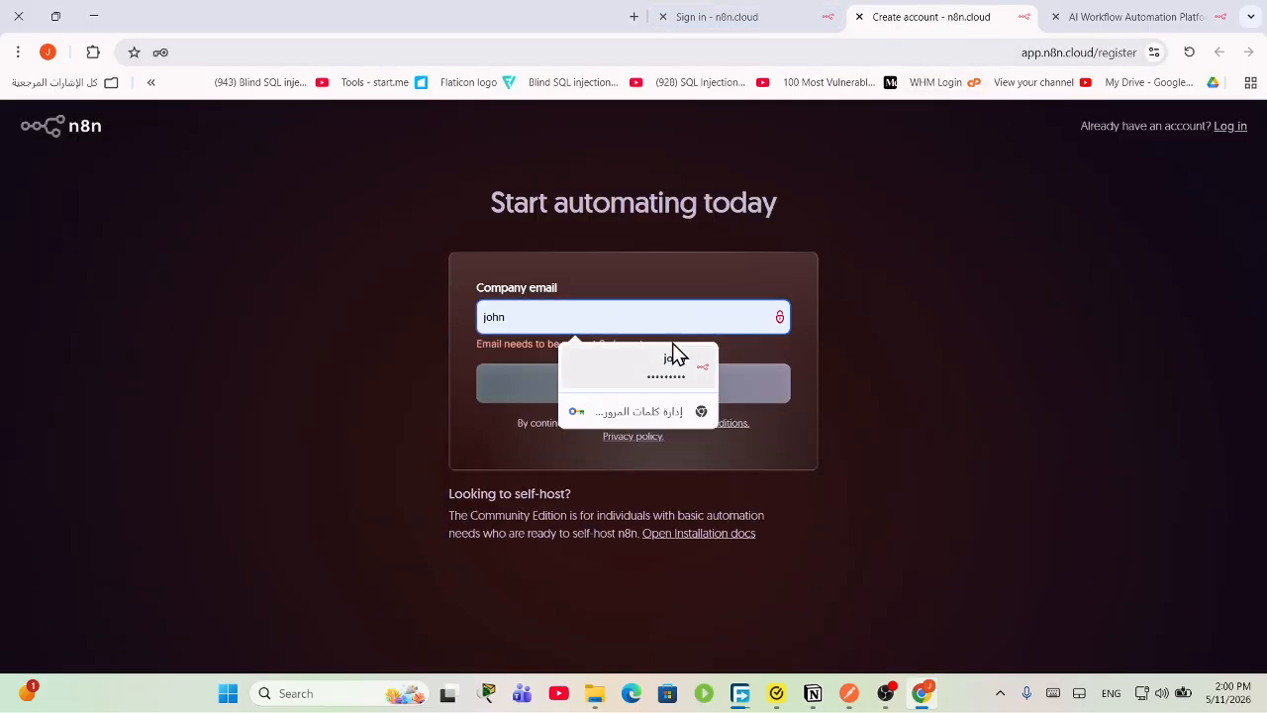
pyautogui.click(674, 345)
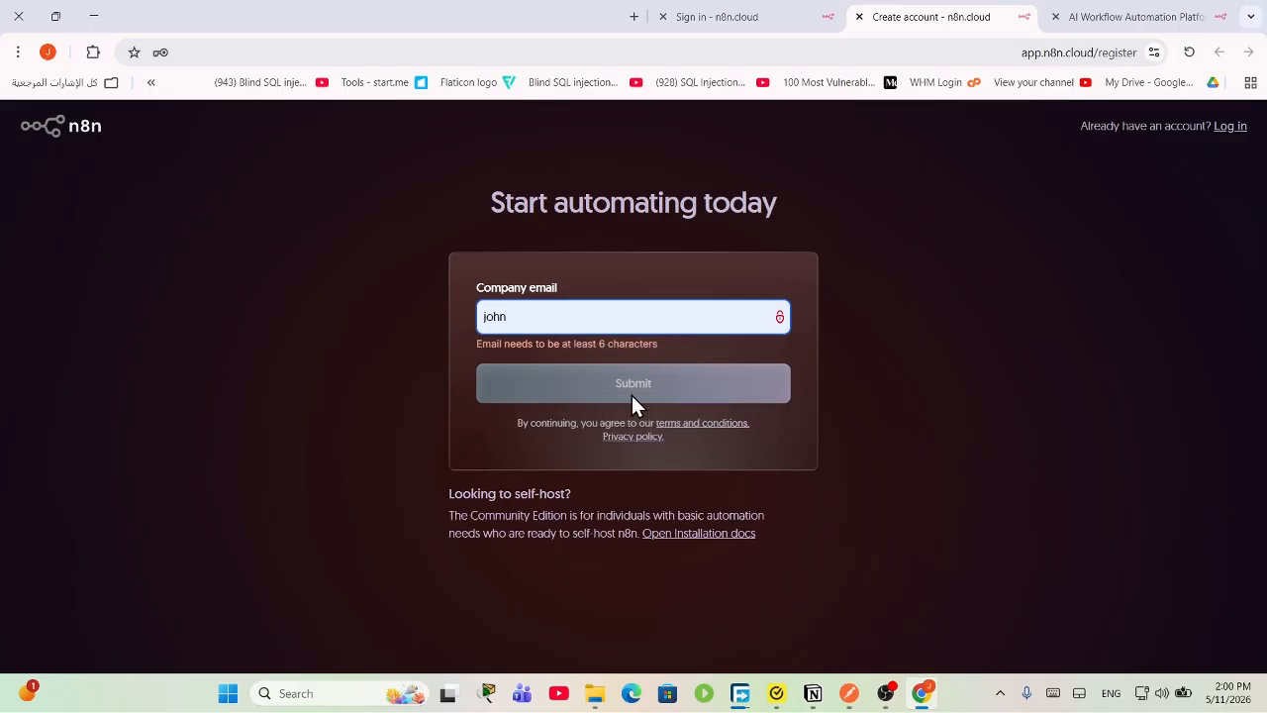
pyautogui.click(657, 357)
pyautogui.click(696, 324)
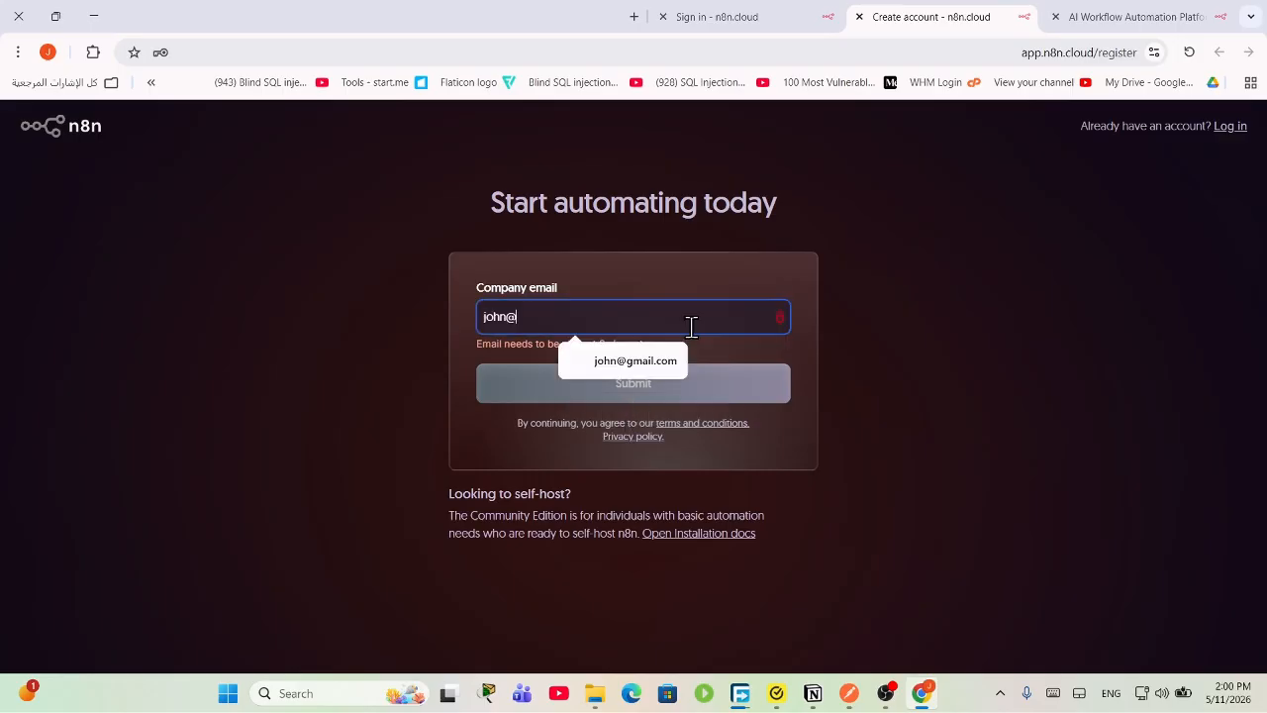
pyautogui.click(634, 360)
pyautogui.click(722, 387)
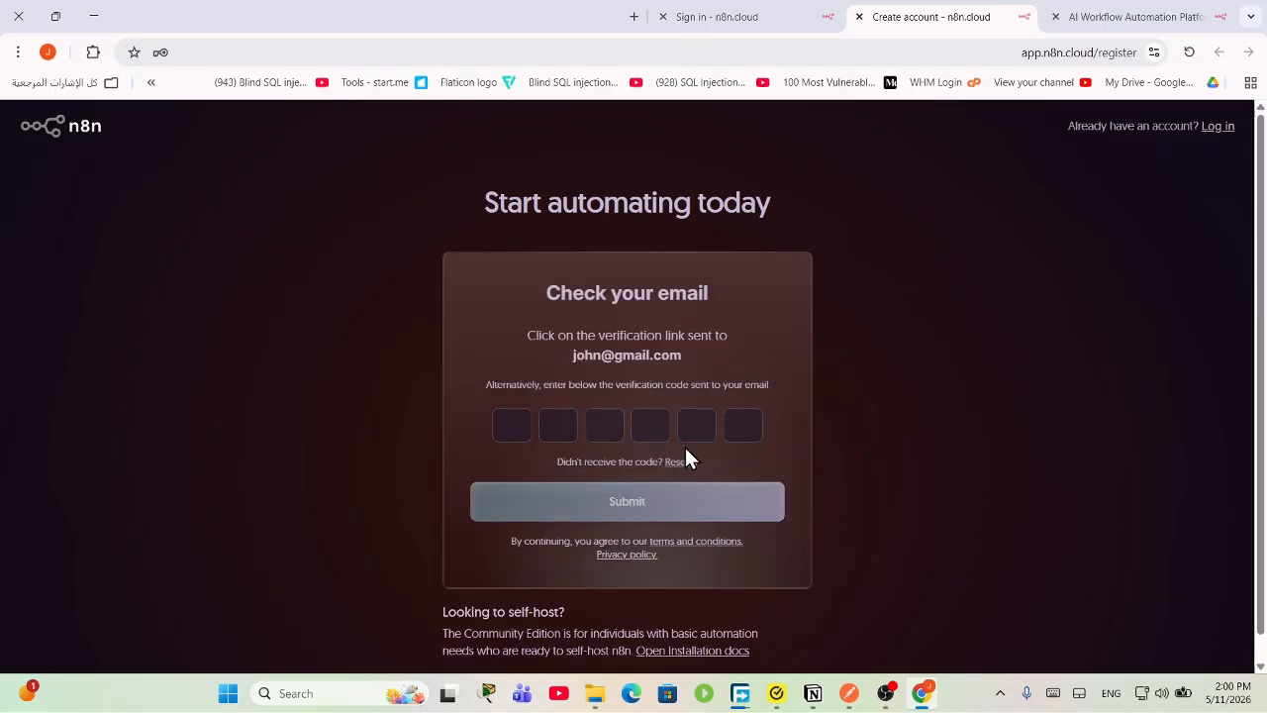
# Step: Switch between the tabs, inspect the registration page address, and open a new blank tab
pyautogui.click(723, 16)
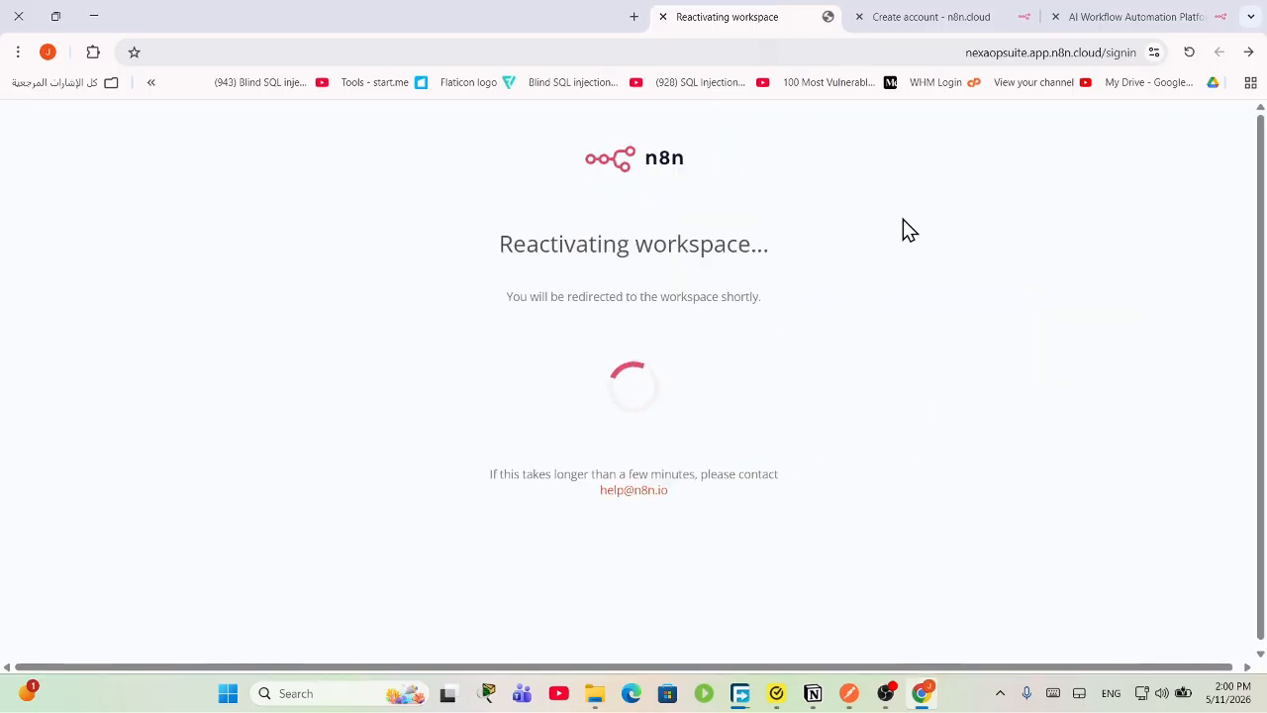
pyautogui.click(1104, 17)
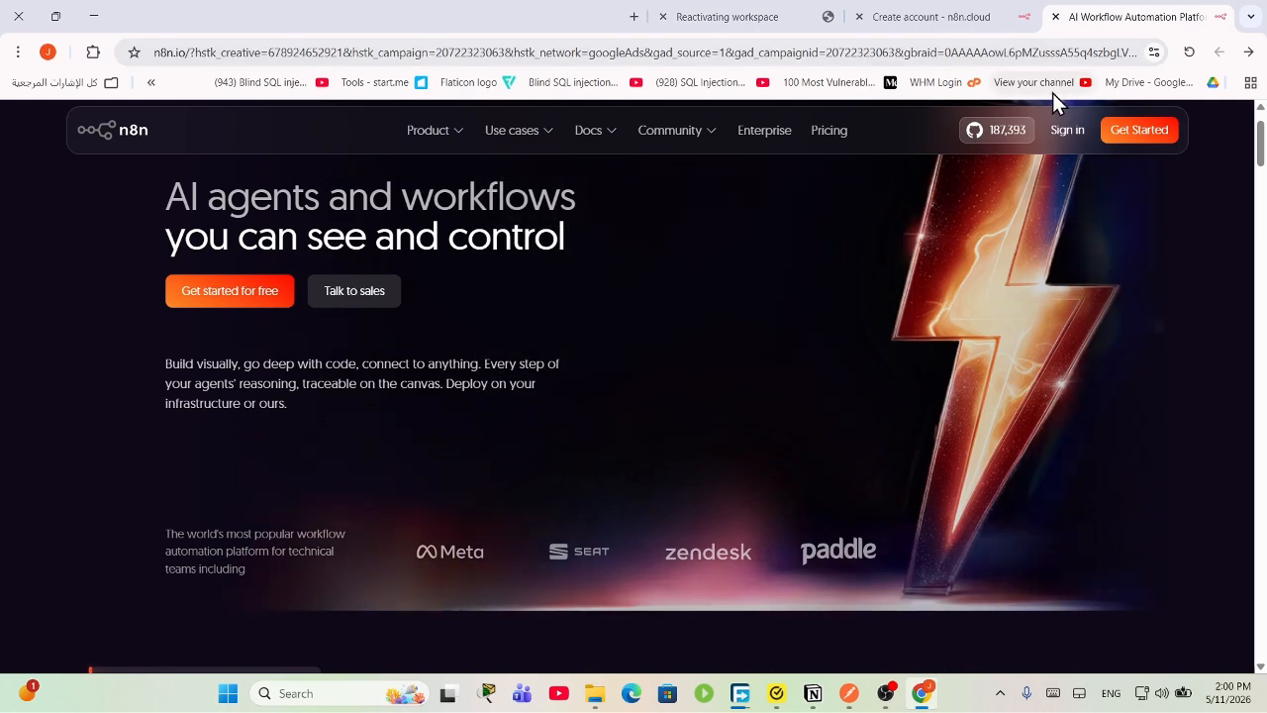
pyautogui.click(802, 60)
pyautogui.click(909, 20)
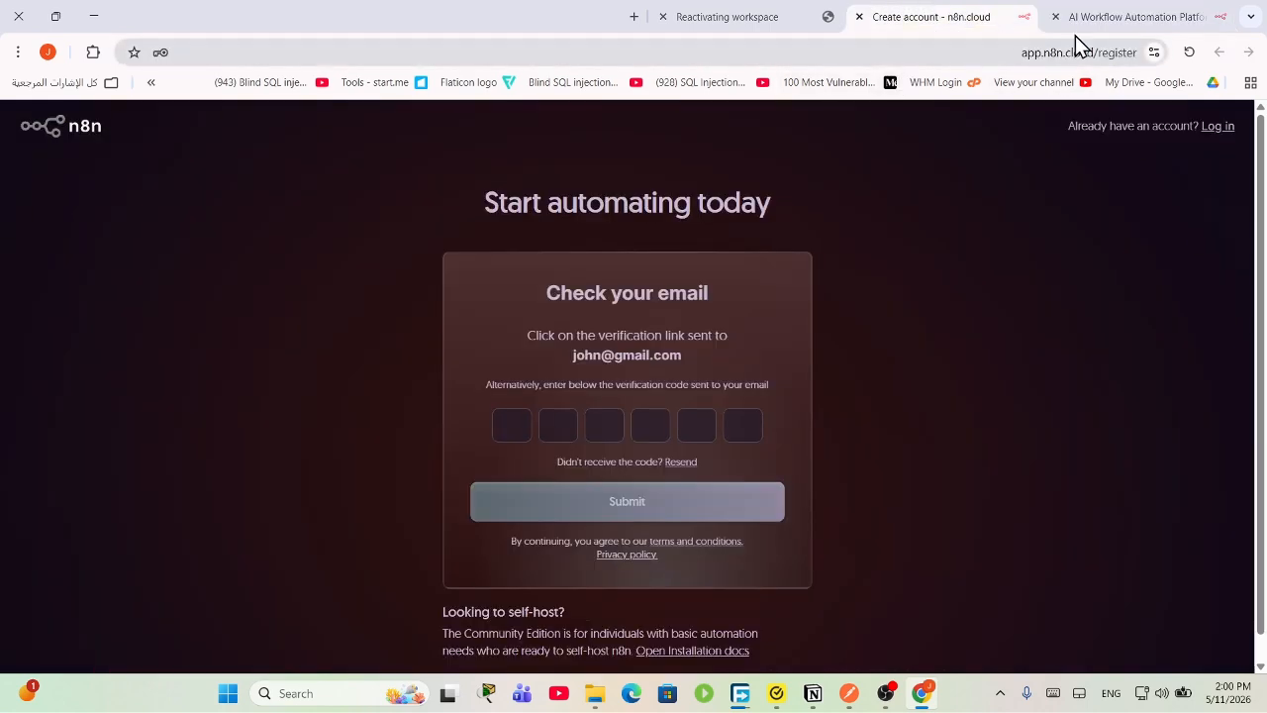
pyautogui.click(1102, 50)
pyautogui.moveTo(1101, 50); pyautogui.dragTo(1036, 56)
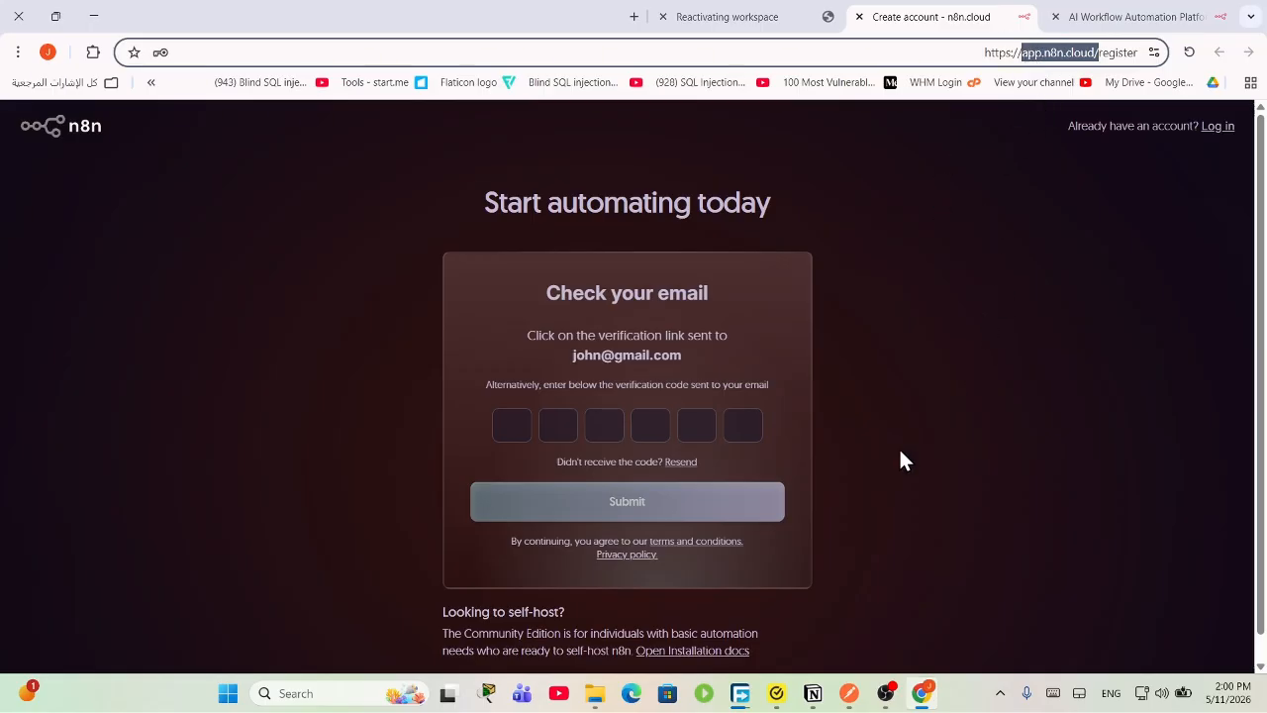
pyautogui.click(1093, 59)
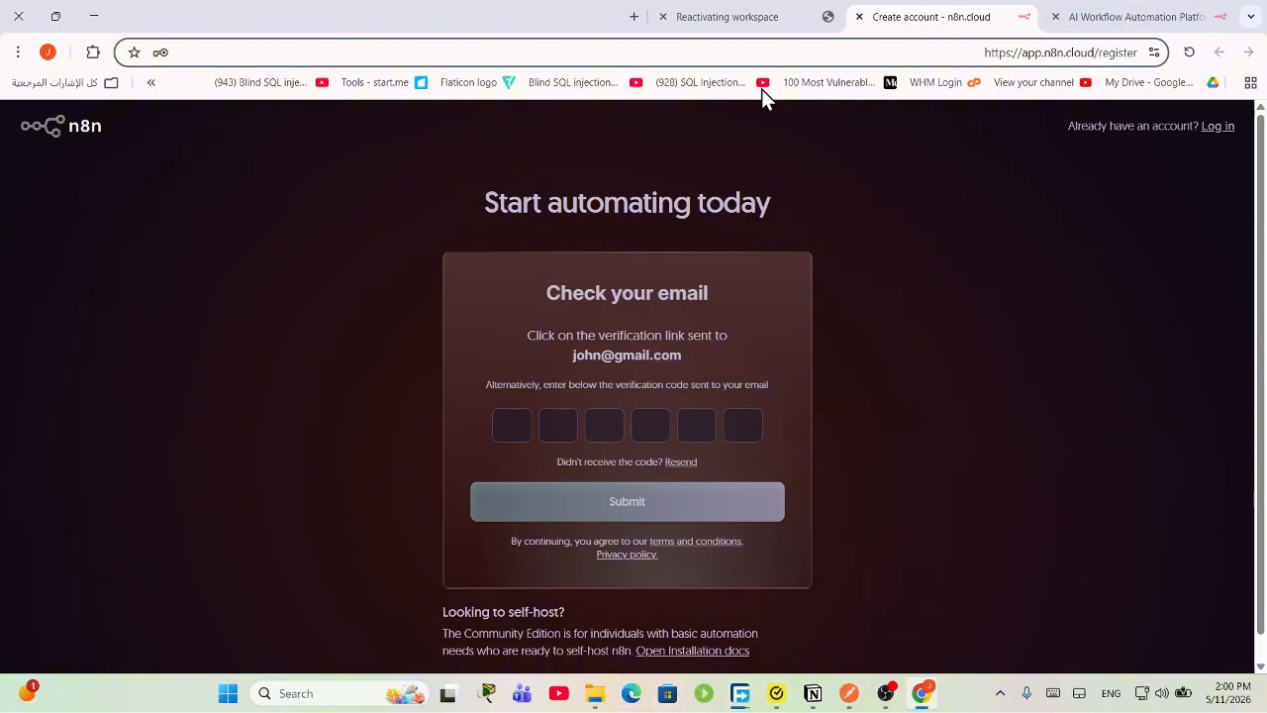
pyautogui.click(634, 16)
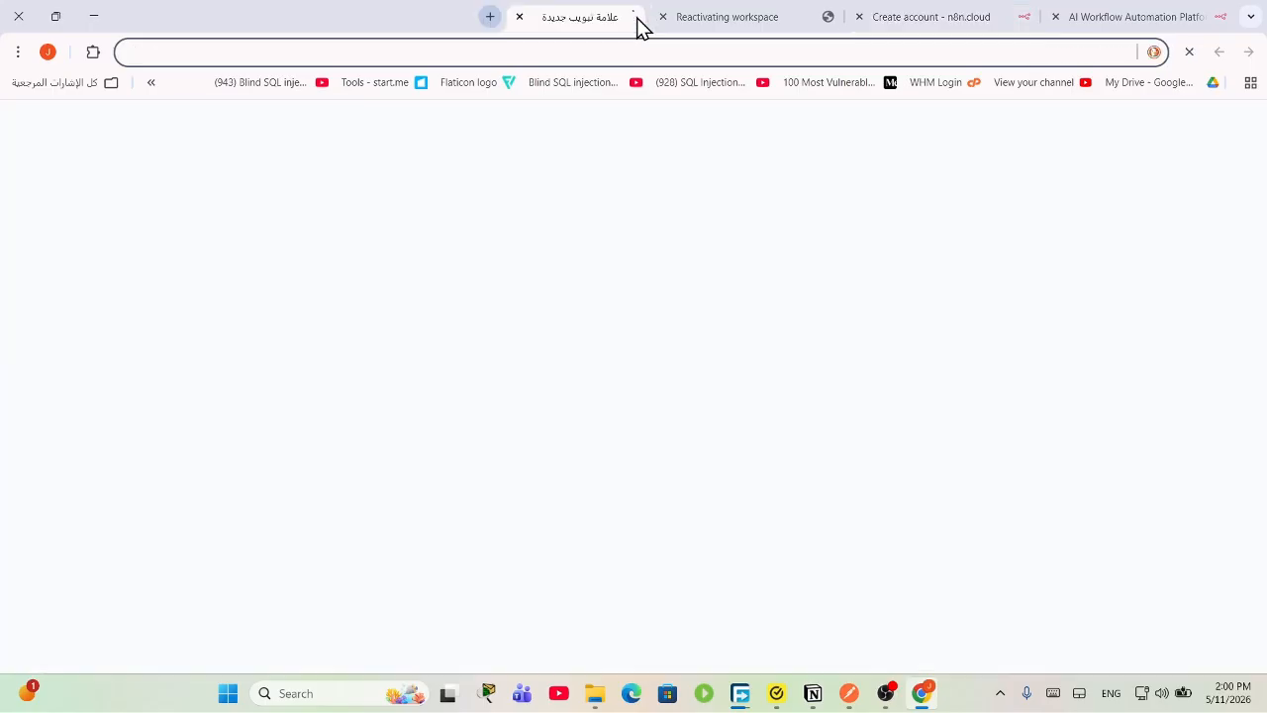
# Step: Return to the n8n homepage tab and scroll down the page
pyautogui.click(1100, 14)
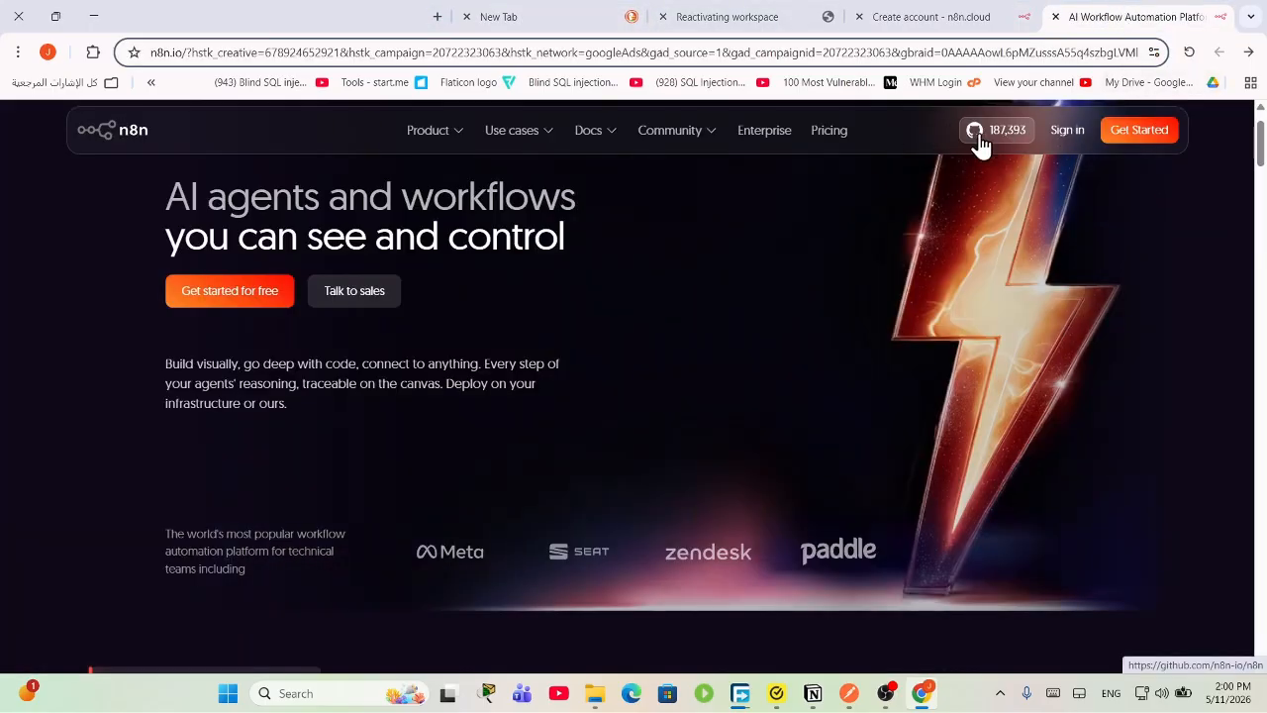
pyautogui.moveTo(579, 141)
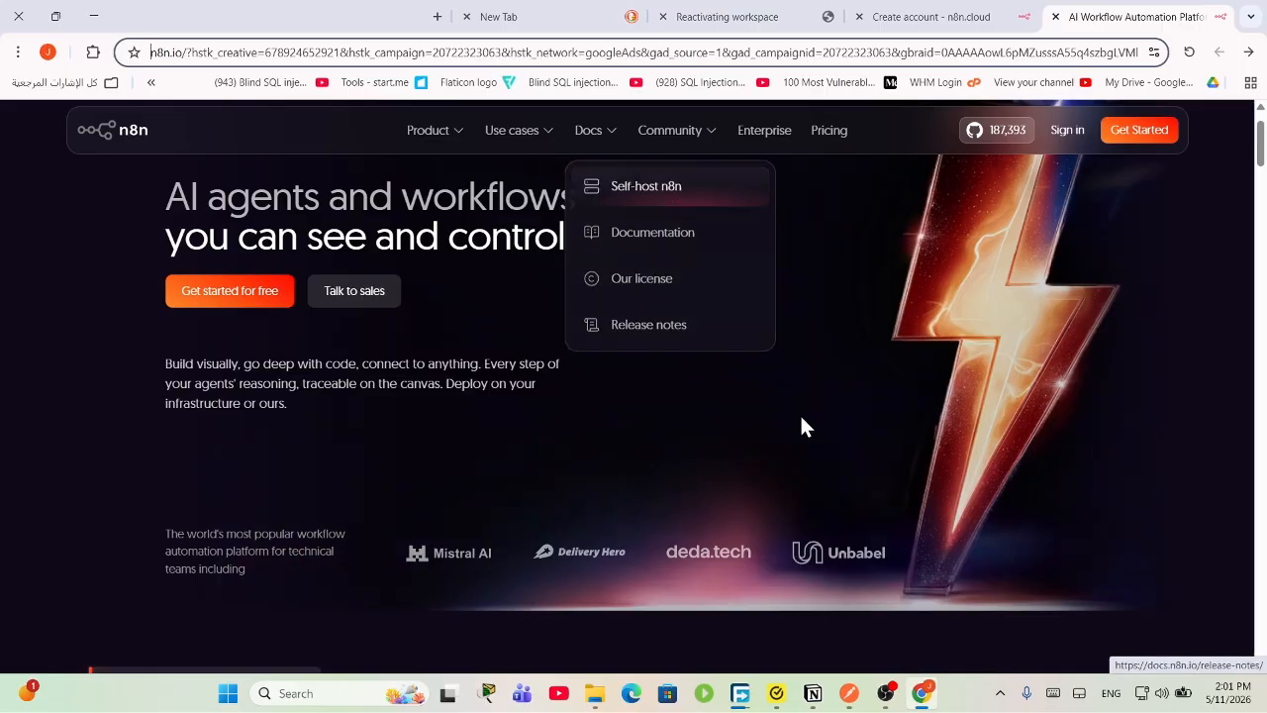
pyautogui.scroll(-10, 812, 455)
pyautogui.scroll(-6, 928, 448)
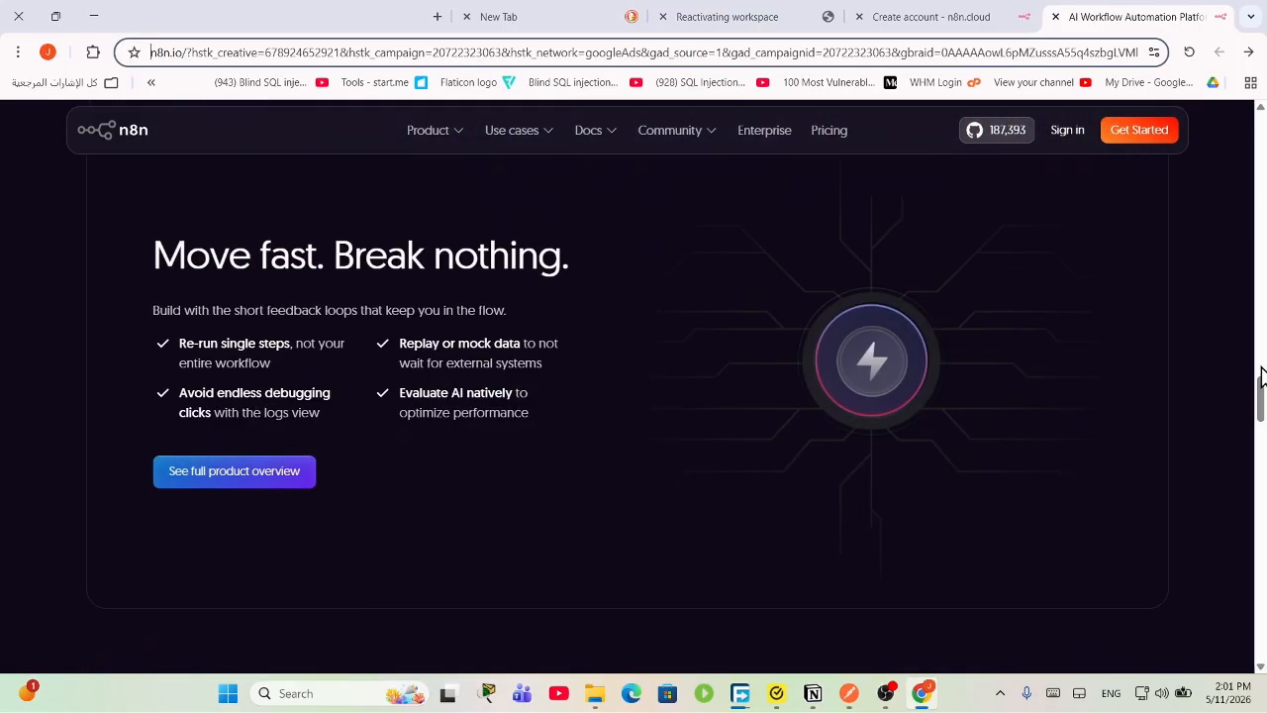
pyautogui.moveTo(1260, 392); pyautogui.dragTo(1245, 644)
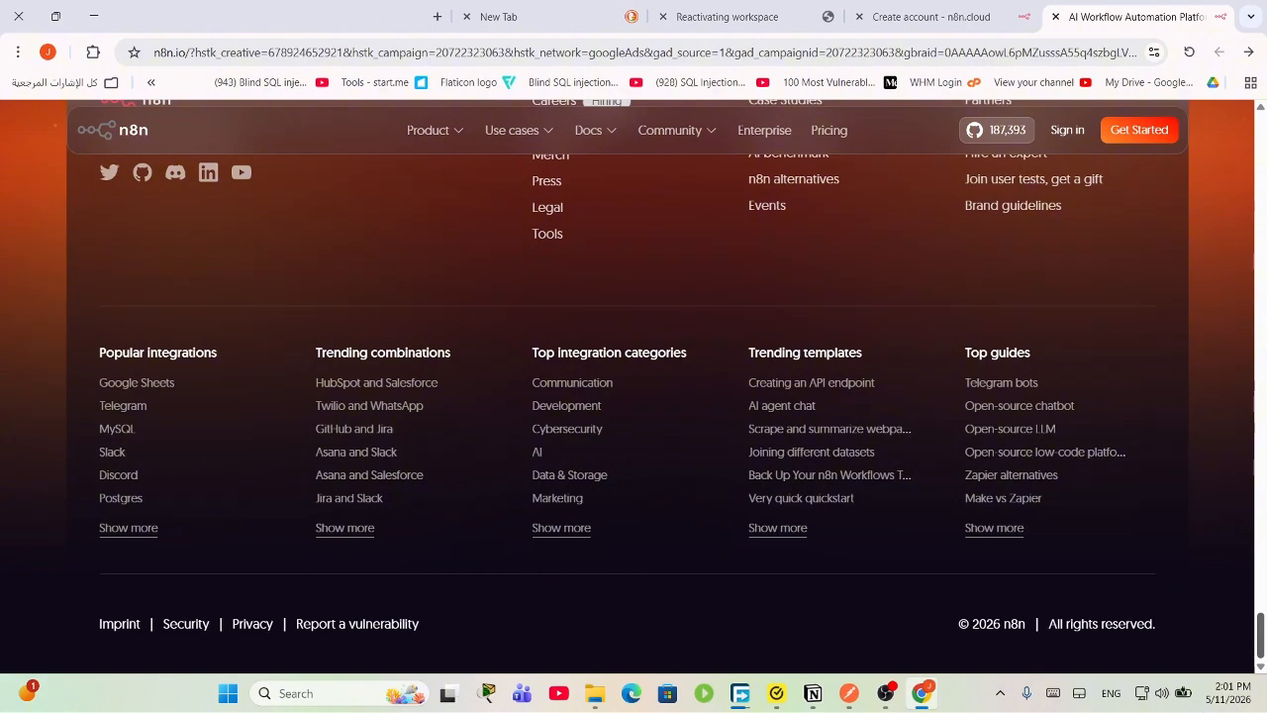
# Step: Open the Pricing page, review the Starter, Pro, Business and Enterprise plans, and show the Docs menu
pyautogui.click(829, 130)
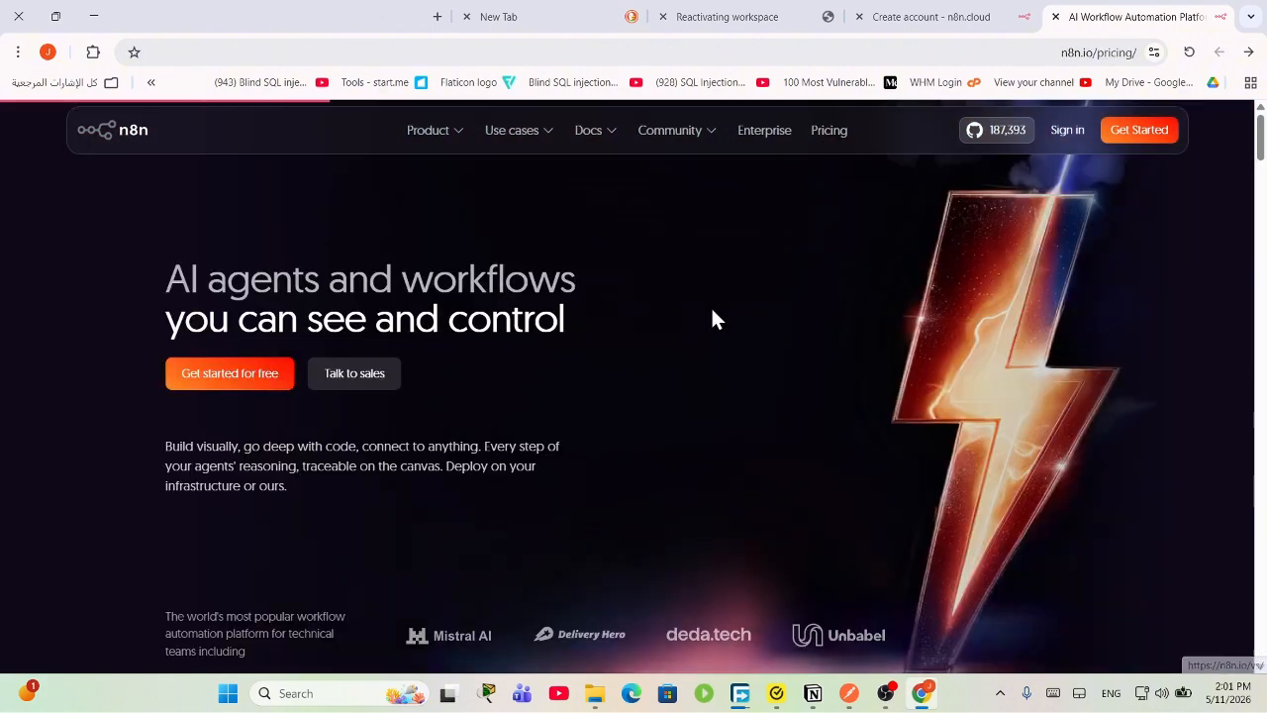
pyautogui.scroll(-2, 560, 376)
pyautogui.scroll(2, 107, 373)
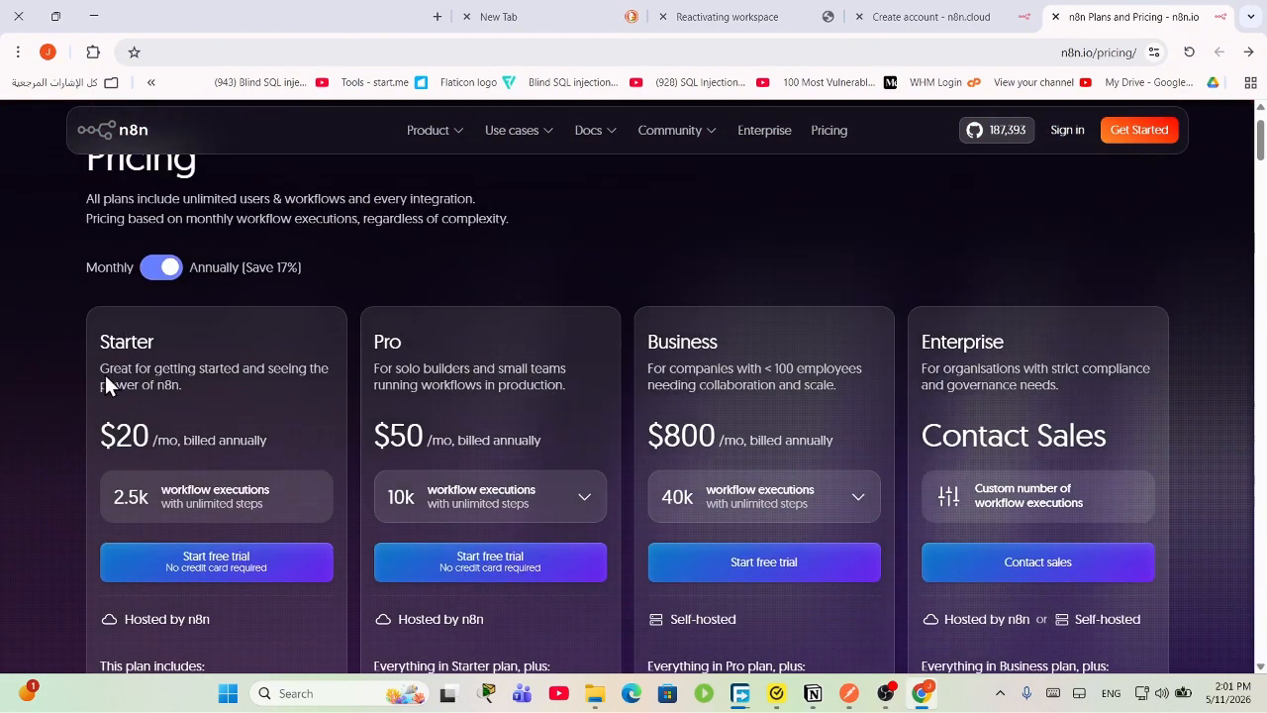
pyautogui.scroll(-3, 172, 440)
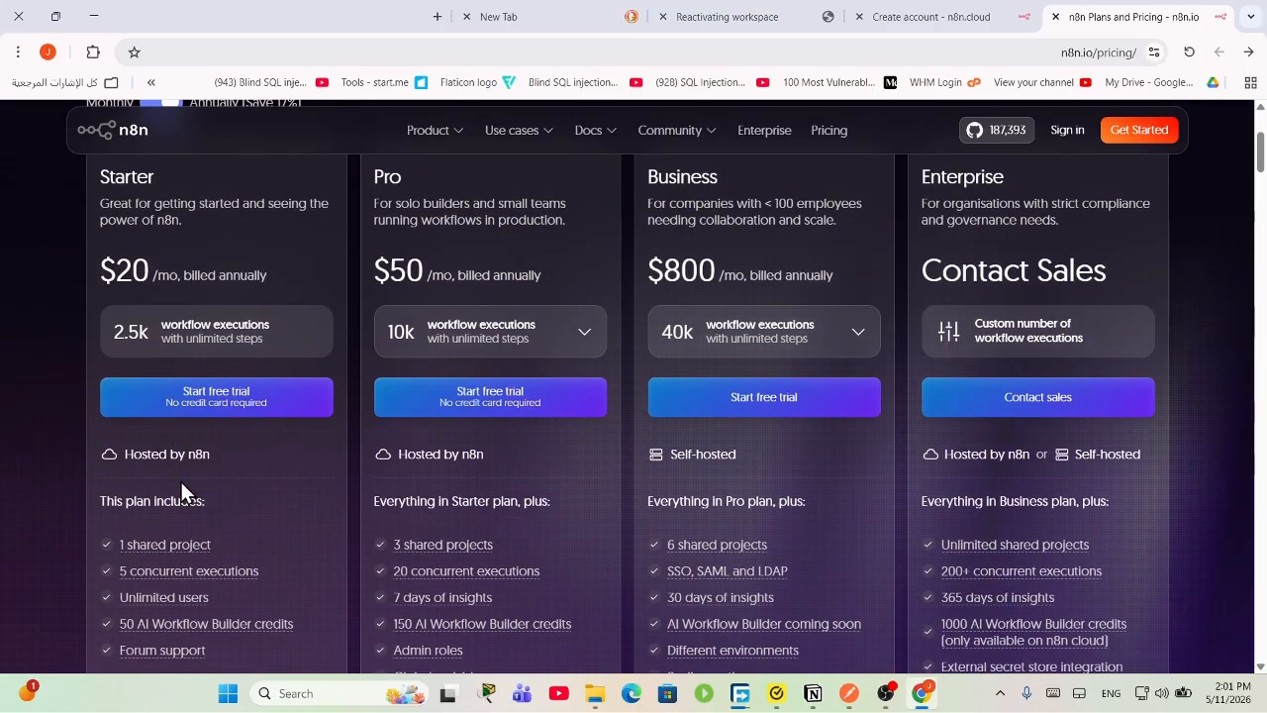
pyautogui.scroll(3, 169, 424)
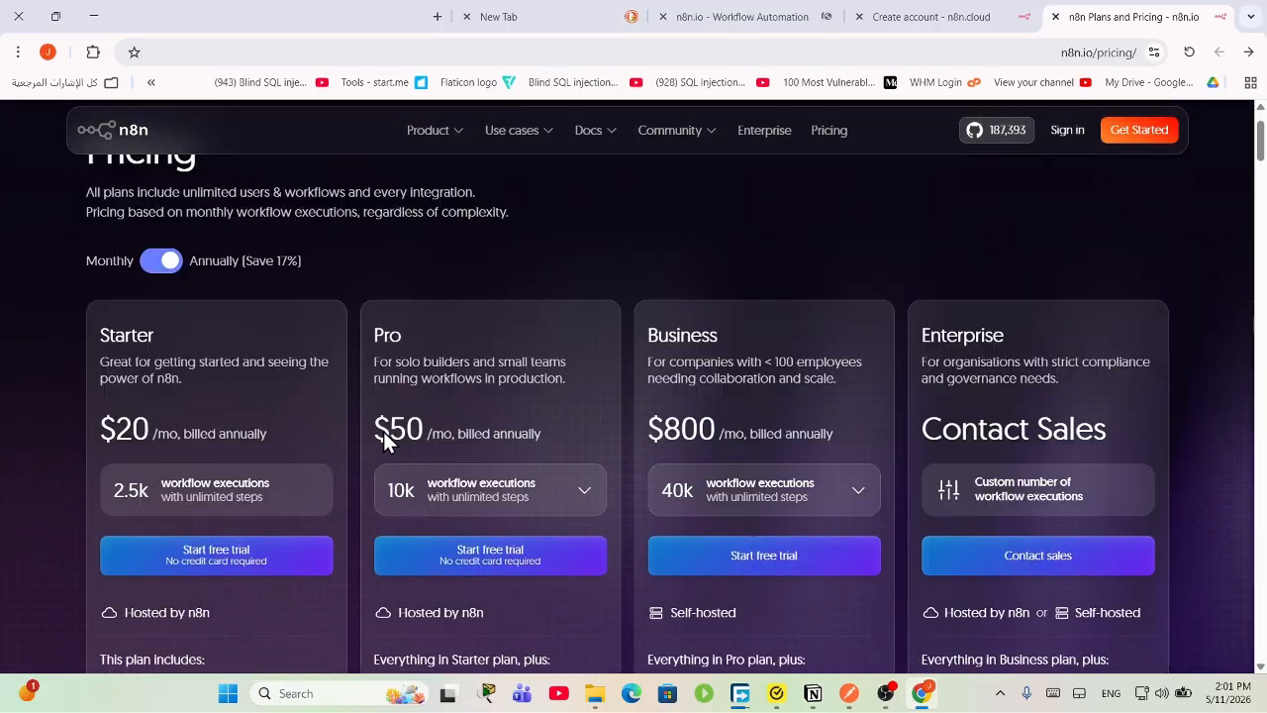
pyautogui.scroll(-2, 505, 418)
pyautogui.scroll(-2, 498, 565)
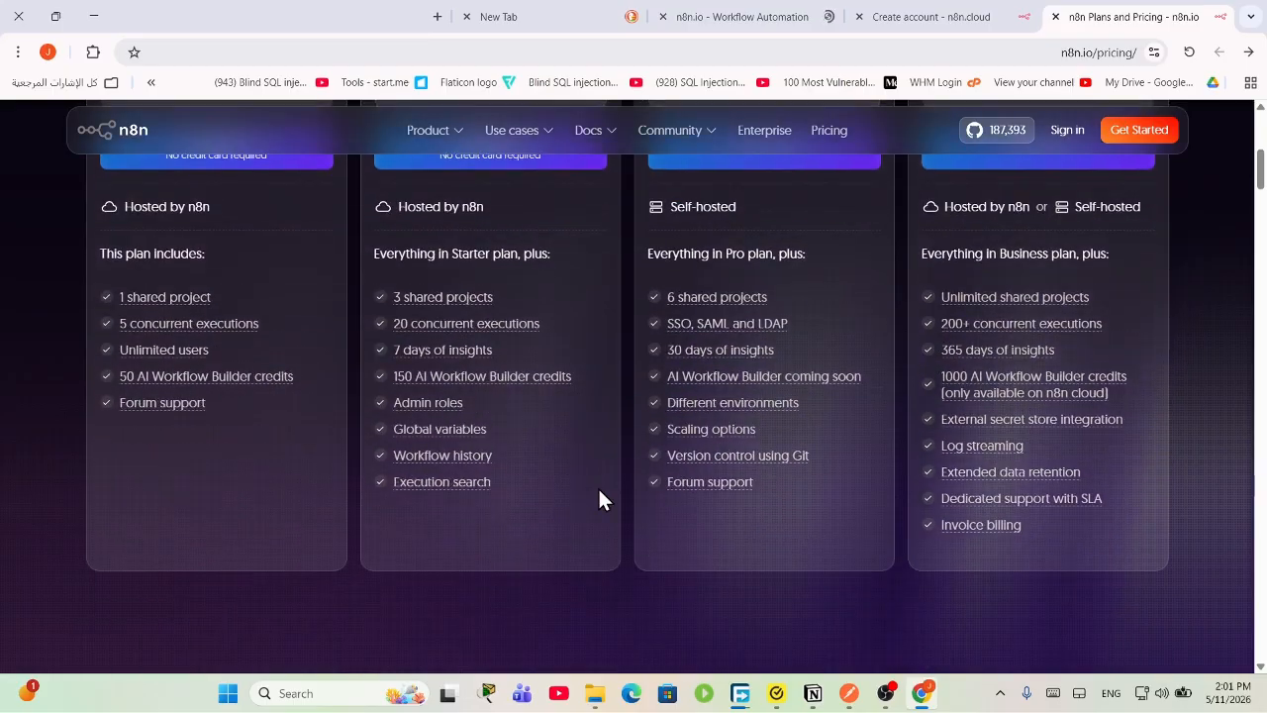
pyautogui.scroll(3, 600, 501)
pyautogui.scroll(2, 742, 440)
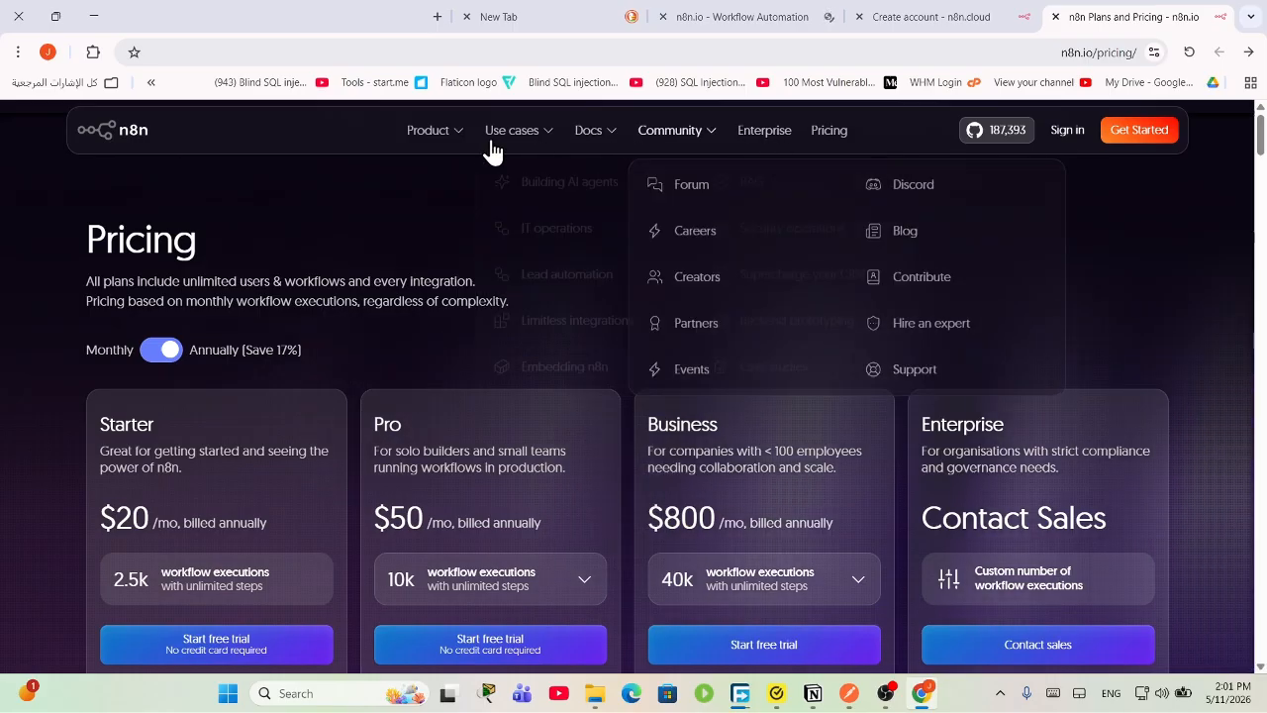
pyautogui.moveTo(493, 147)
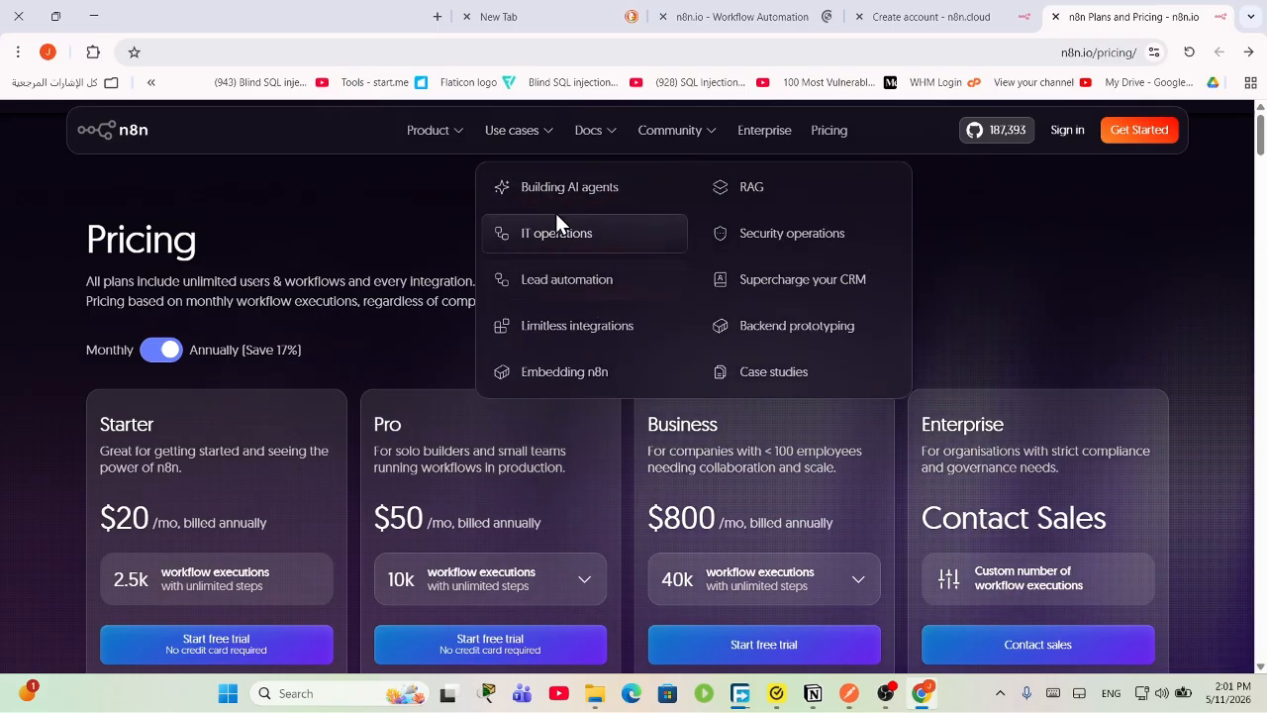
pyautogui.moveTo(616, 129)
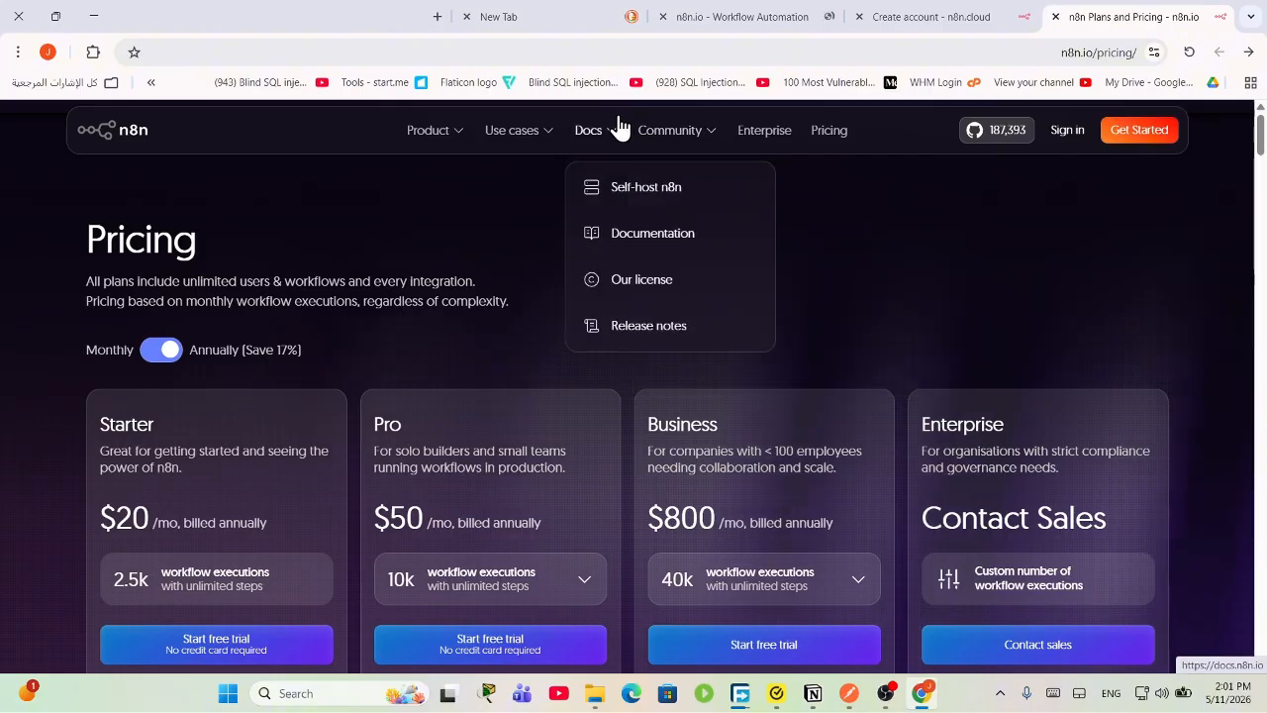
# Step: Go to Docs > Self-host n8n and scroll through the Self-hosting page
pyautogui.click(619, 206)
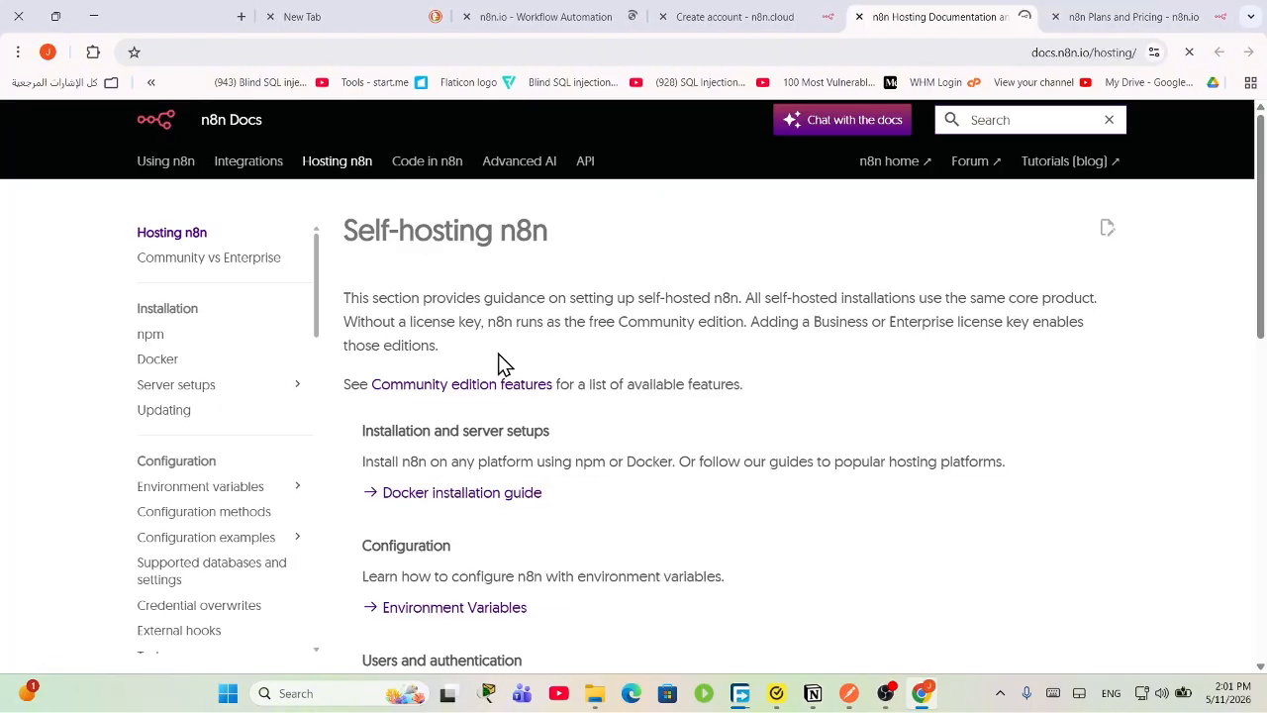
pyautogui.scroll(-2, 515, 277)
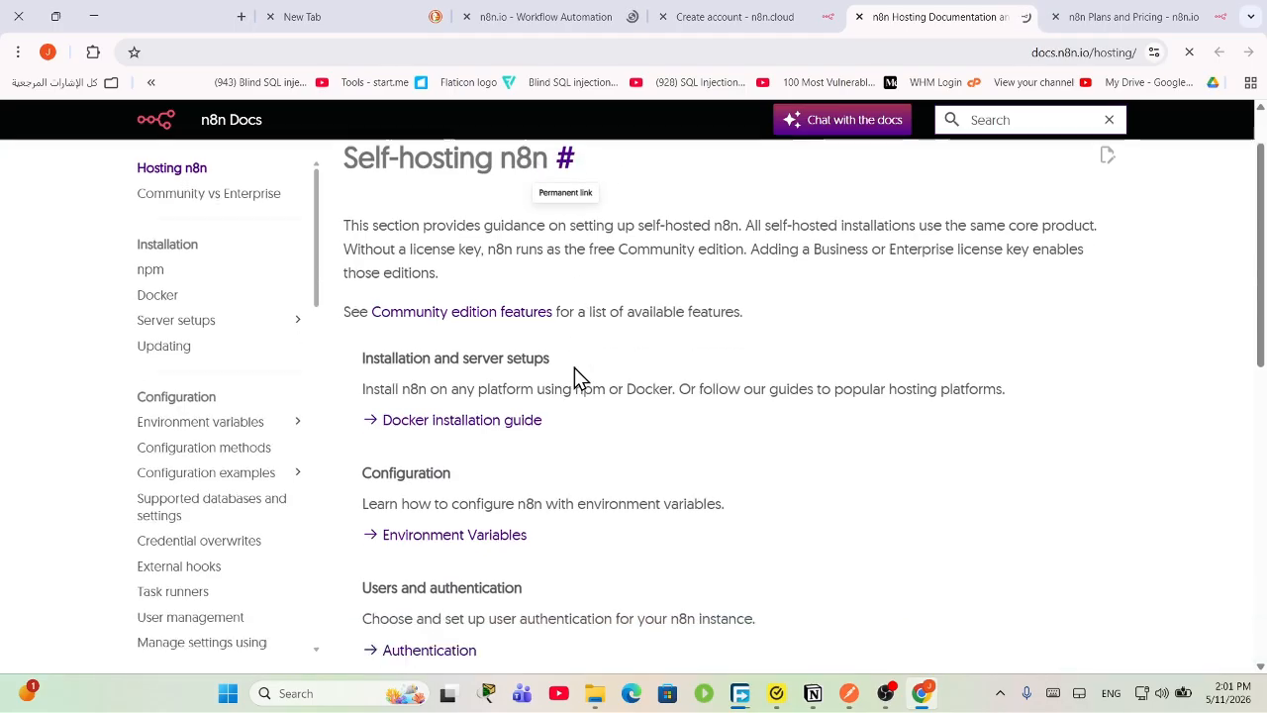
pyautogui.scroll(-6, 549, 336)
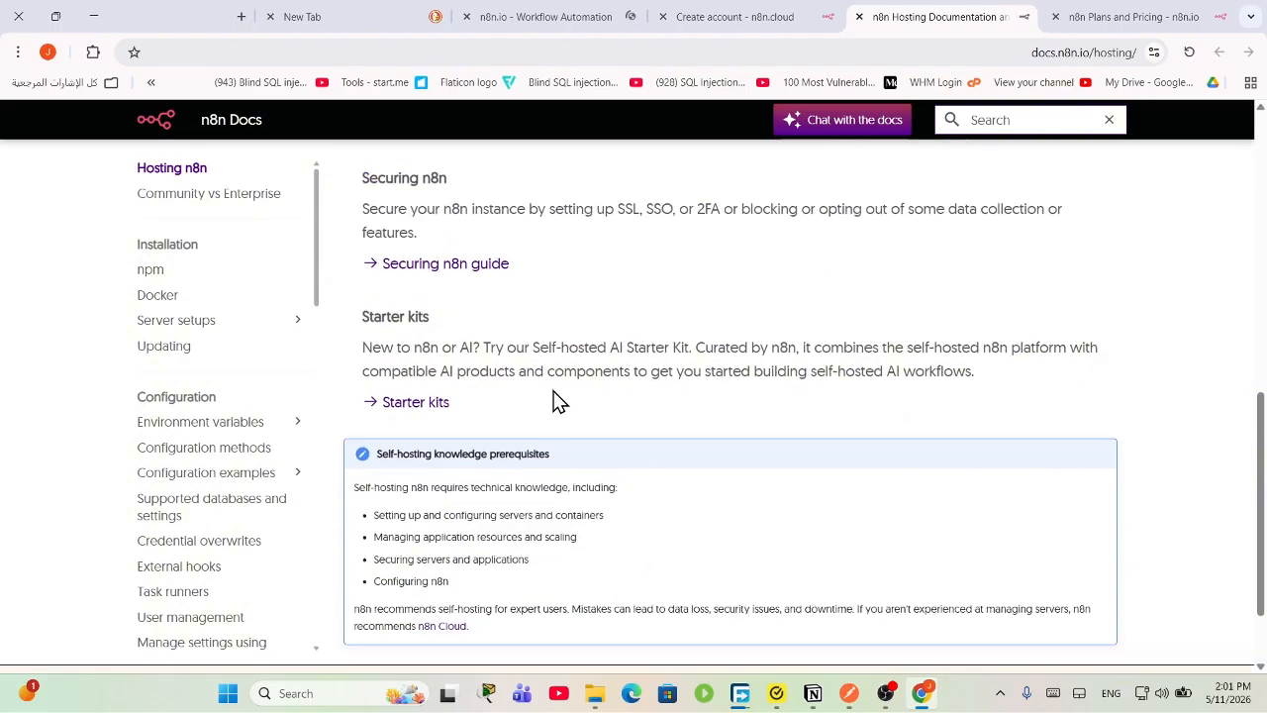
pyautogui.scroll(8, 581, 418)
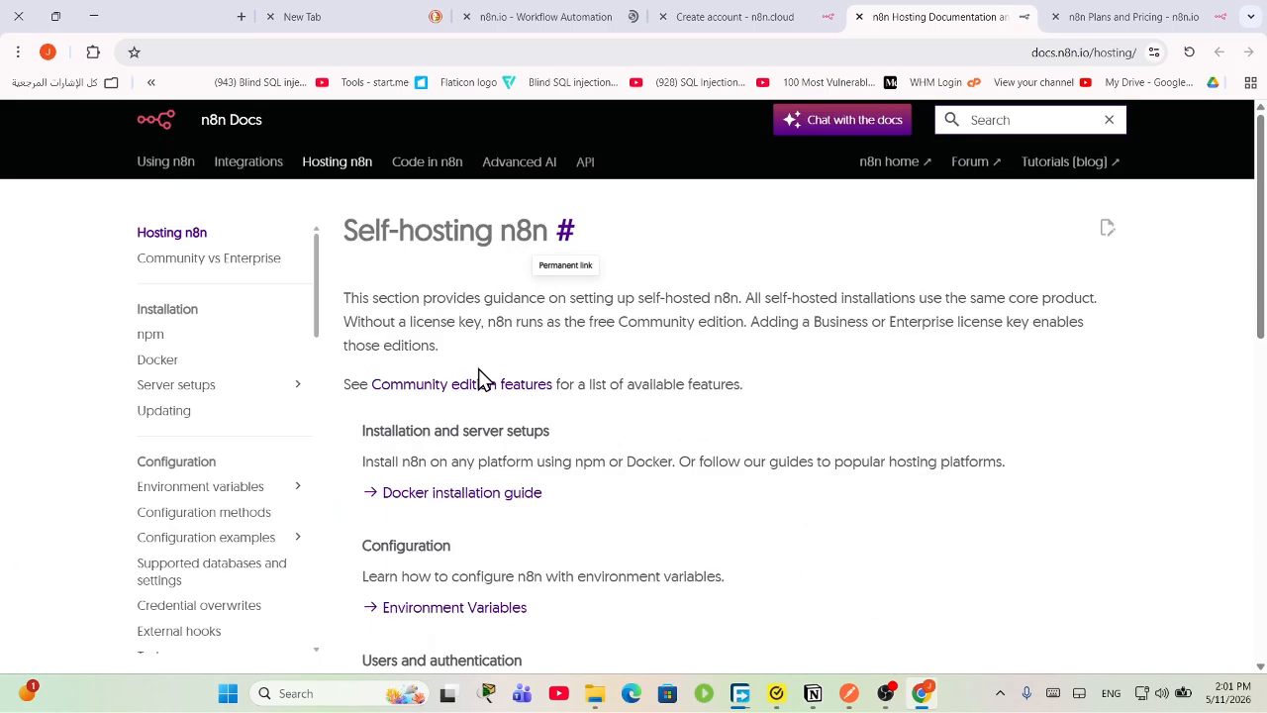
# Step: Restore and re-maximize the Chrome window, then scroll the page again
pyautogui.doubleClick(195, 12)
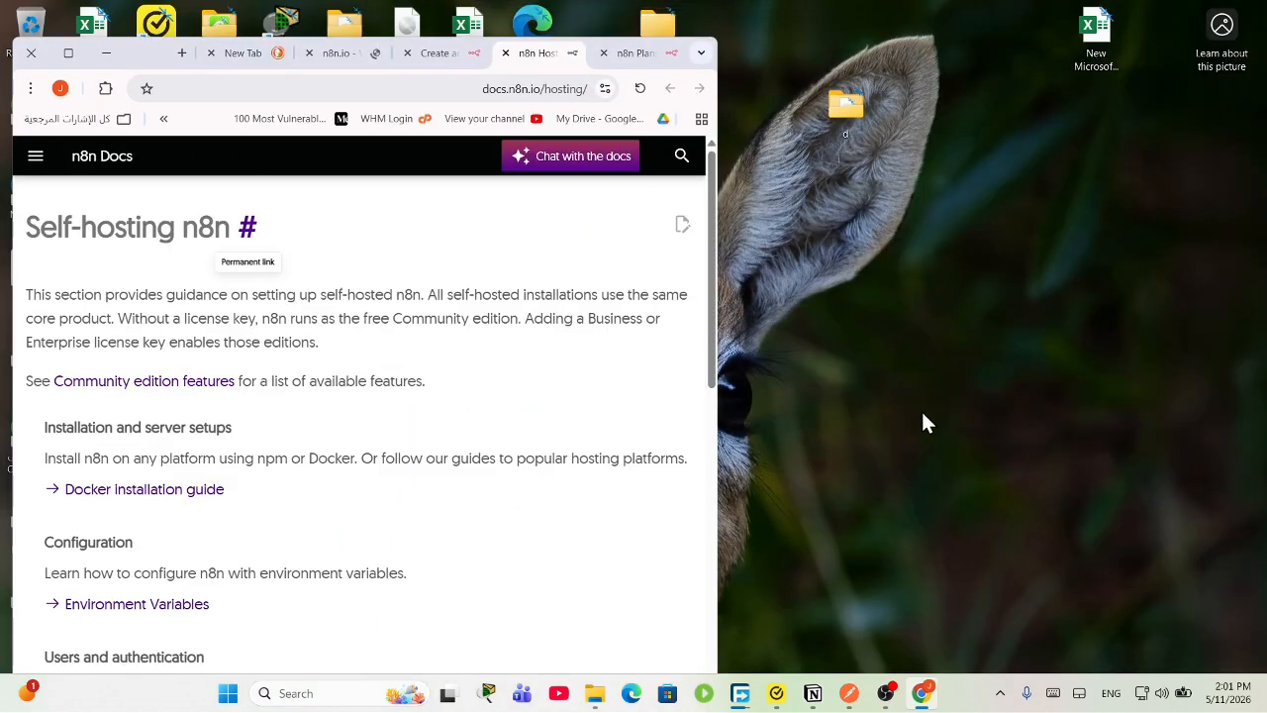
pyautogui.moveTo(154, 59); pyautogui.dragTo(311, 3)
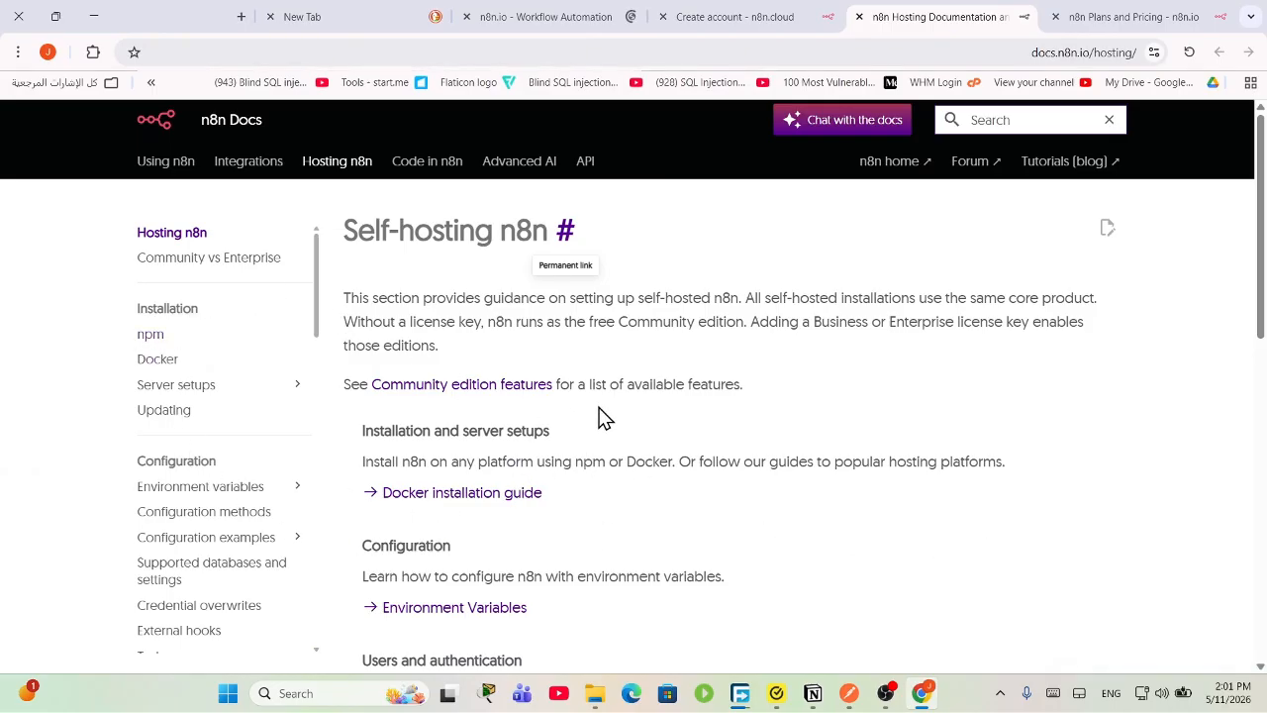
pyautogui.scroll(-3, 624, 440)
pyautogui.scroll(3, 633, 470)
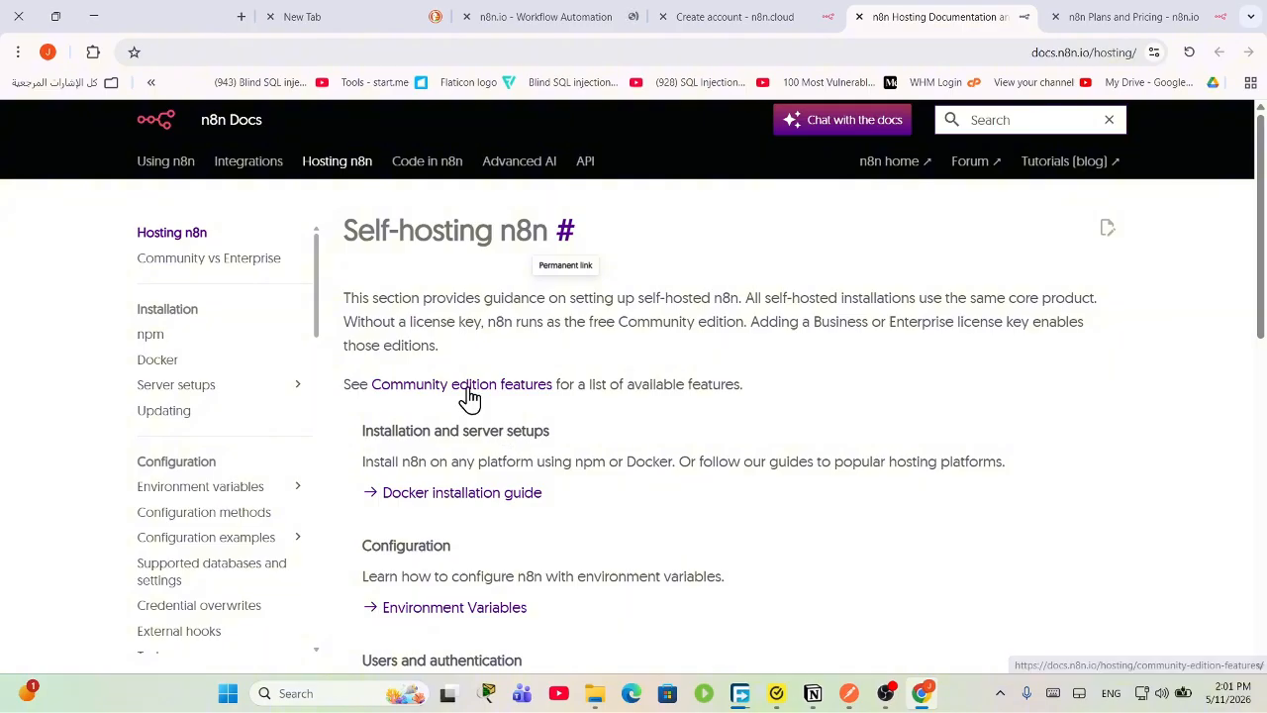
# Step: Open the npm installation page and select the npx n8n and npm install n8n -g commands
pyautogui.click(161, 341)
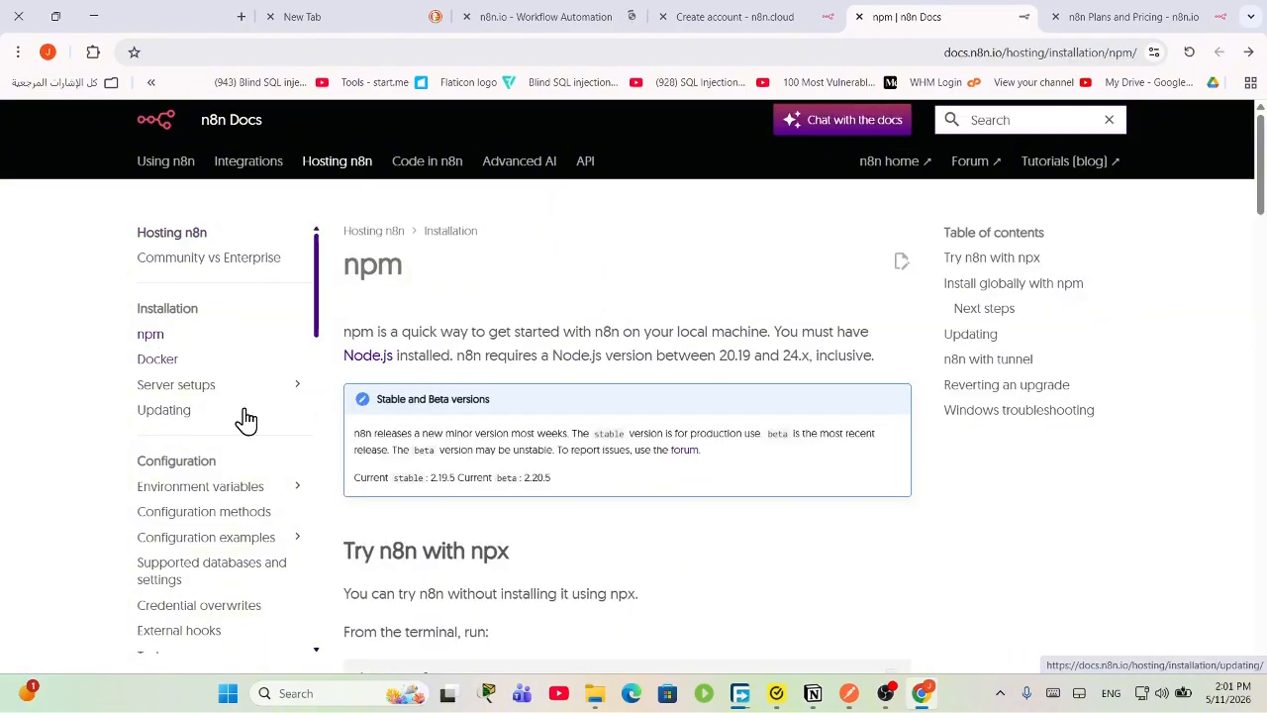
pyautogui.scroll(-3, 527, 376)
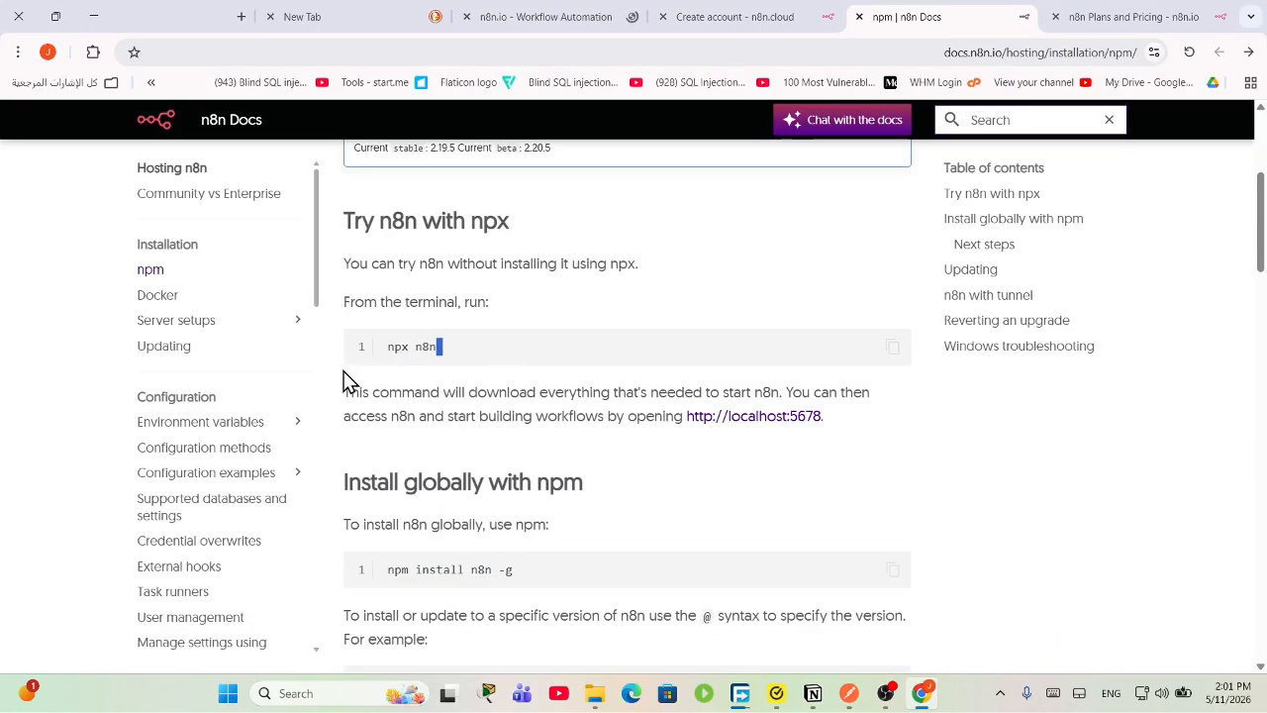
pyautogui.moveTo(346, 381); pyautogui.dragTo(398, 349)
pyautogui.moveTo(455, 351); pyautogui.dragTo(395, 341)
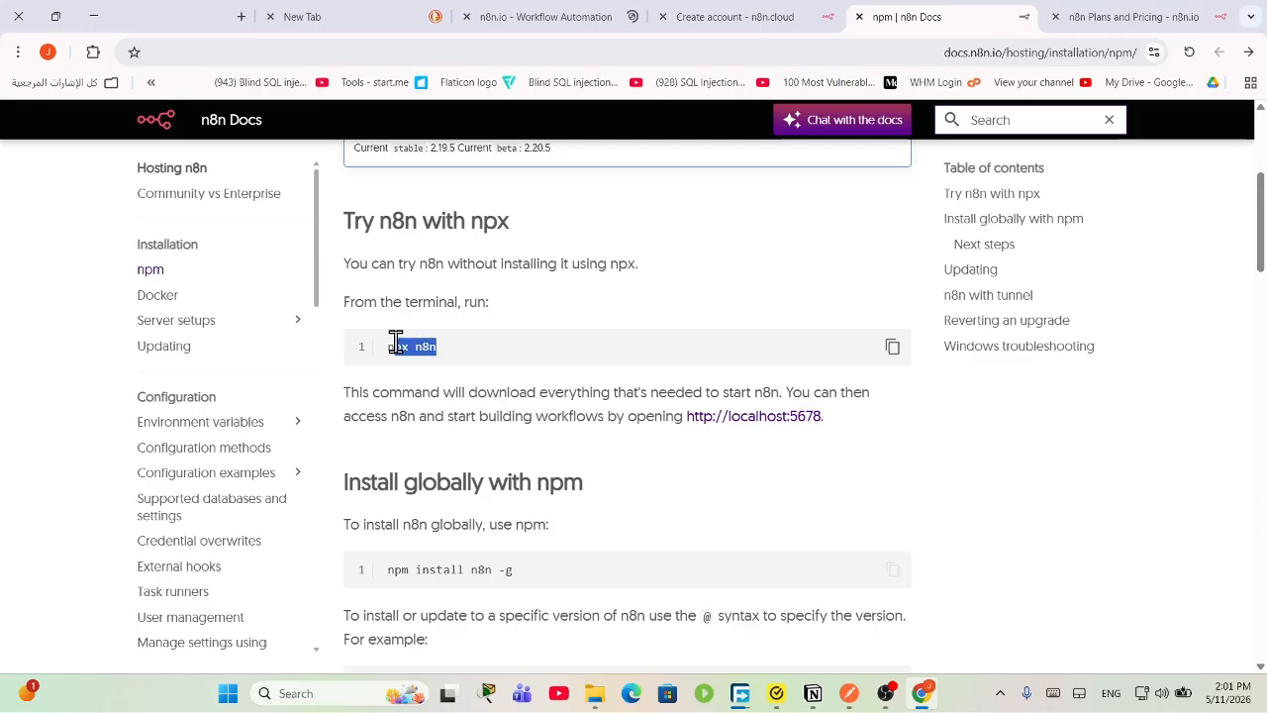
pyautogui.scroll(-1, 469, 483)
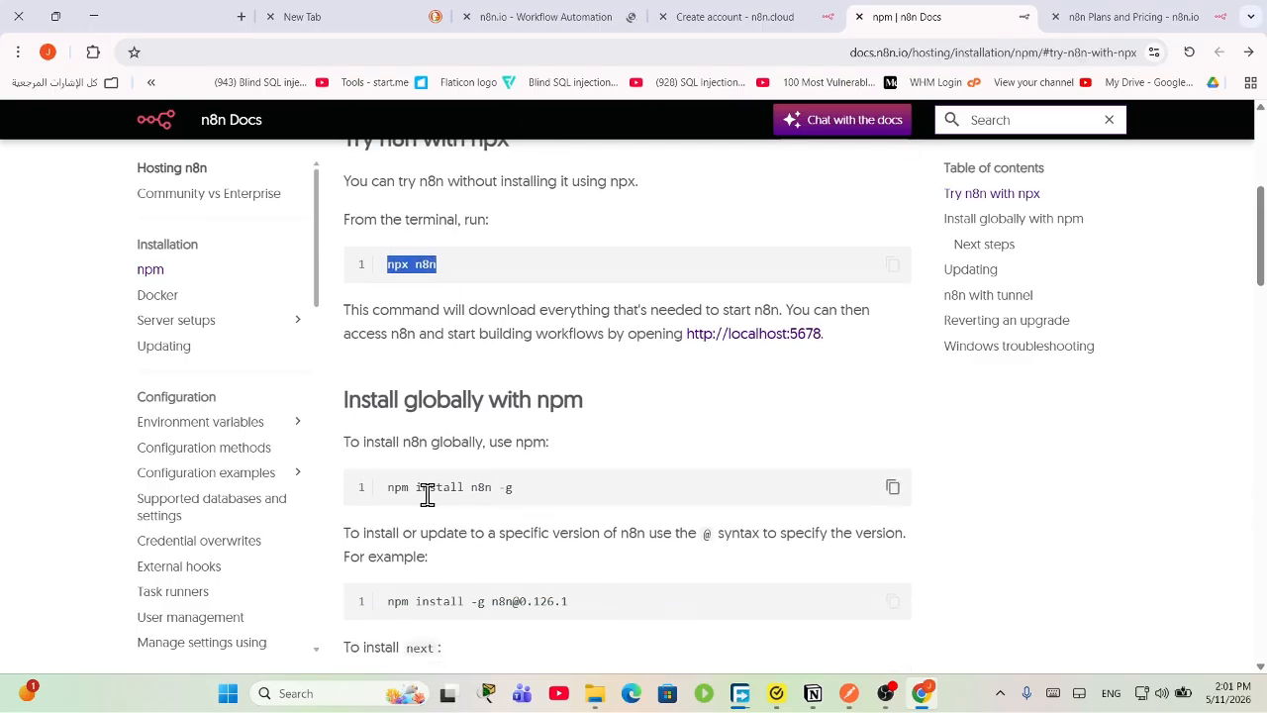
pyautogui.moveTo(423, 487); pyautogui.dragTo(385, 487)
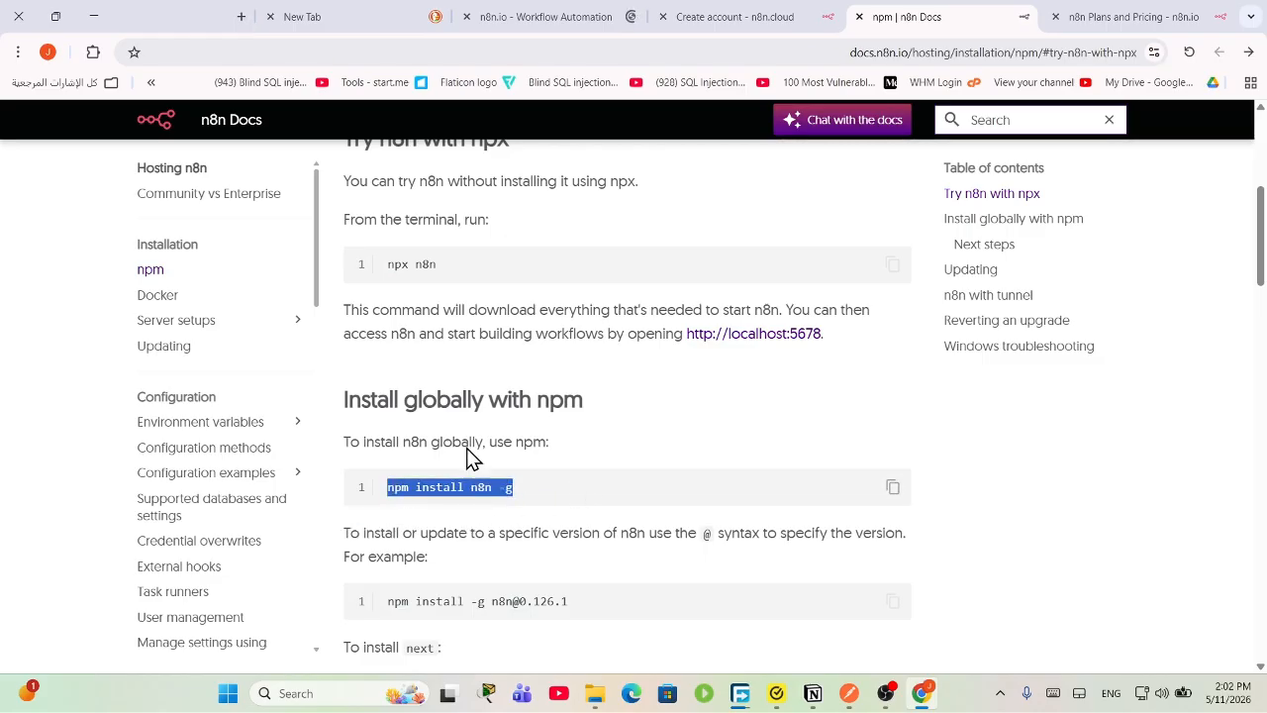
pyautogui.moveTo(437, 265); pyautogui.dragTo(376, 277)
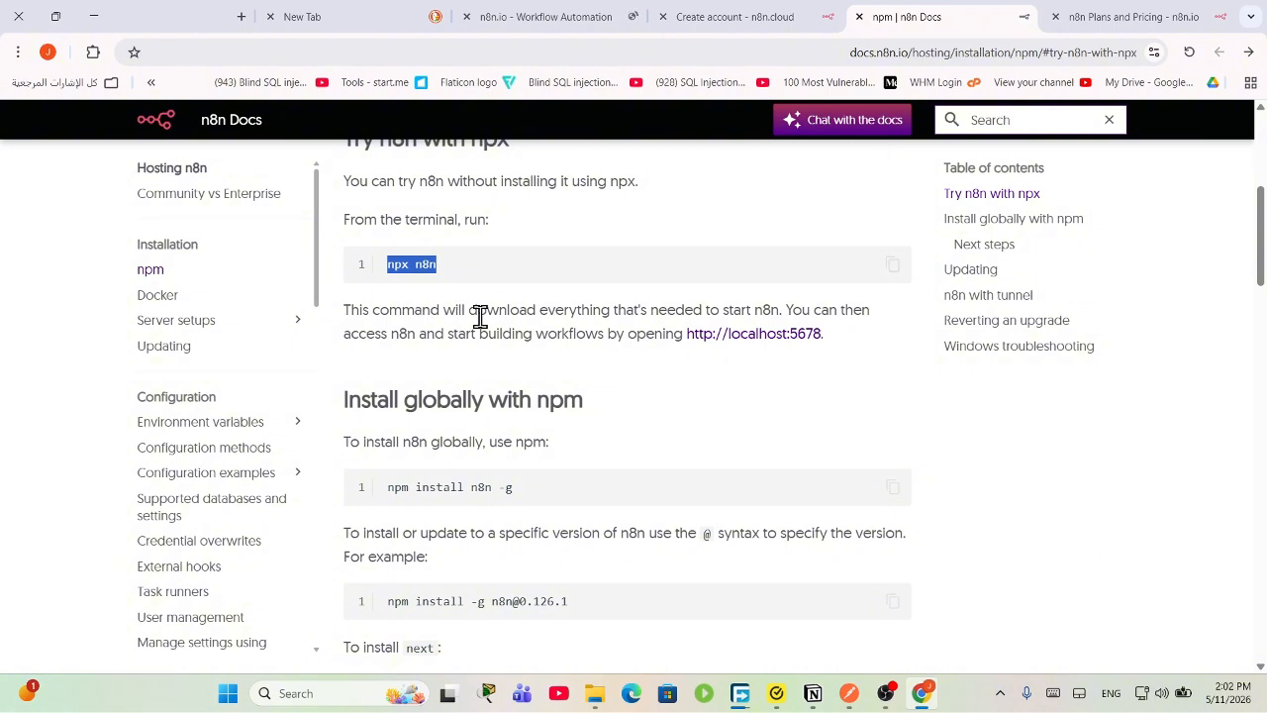
pyautogui.moveTo(482, 276); pyautogui.dragTo(391, 264)
pyautogui.click(453, 275)
# Step: Highlight the npx explanation and the 'Install globally with npm' heading, then scroll down
pyautogui.moveTo(402, 310); pyautogui.dragTo(857, 310)
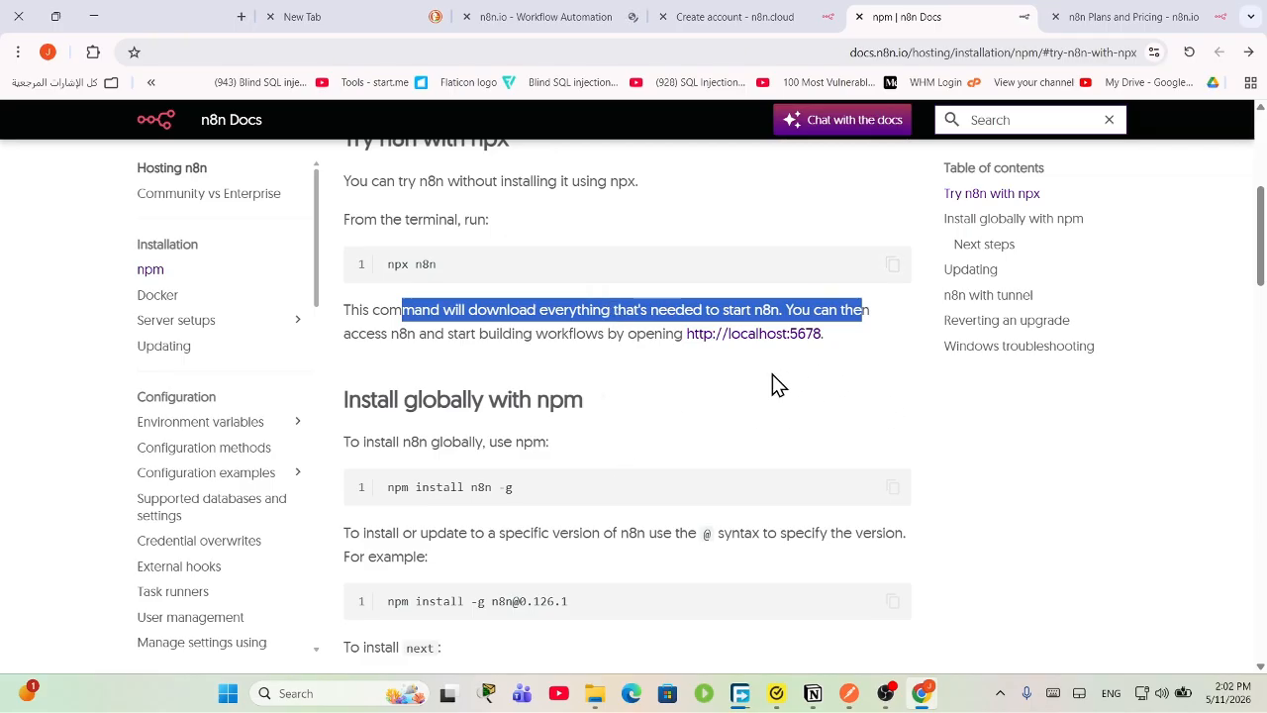
pyautogui.click(548, 330)
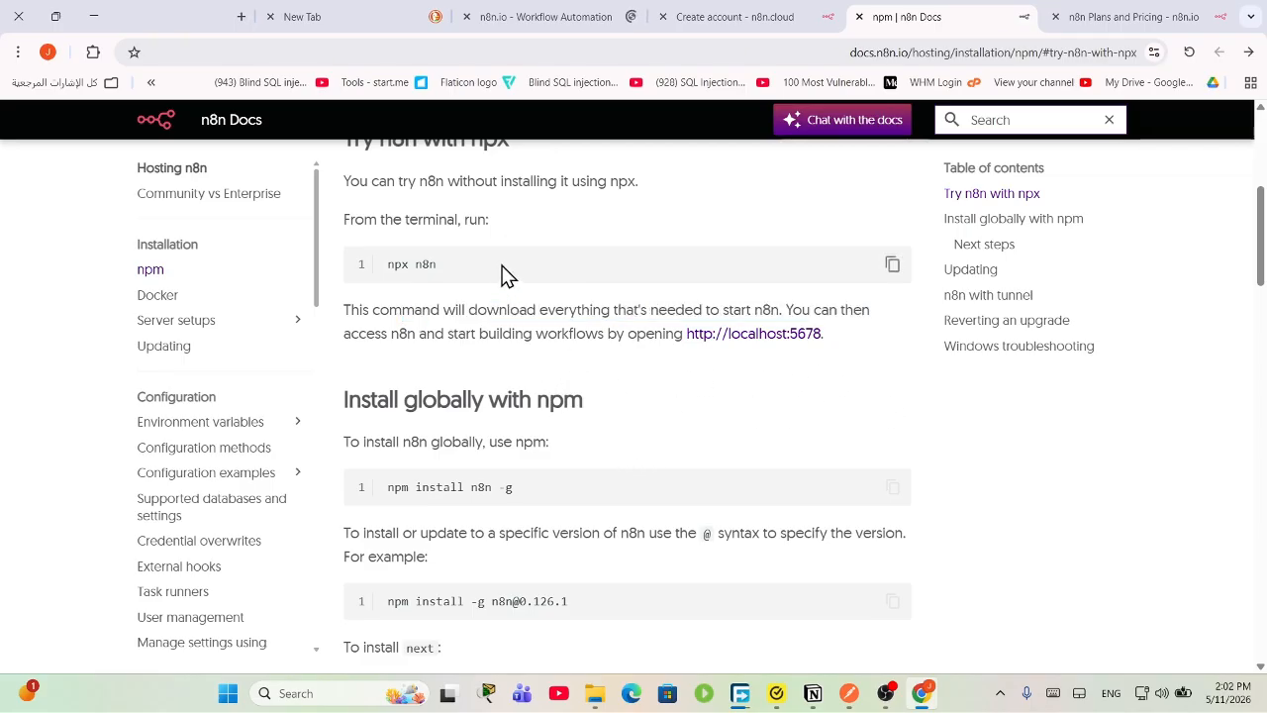
pyautogui.doubleClick(556, 169)
pyautogui.scroll(-1, 467, 330)
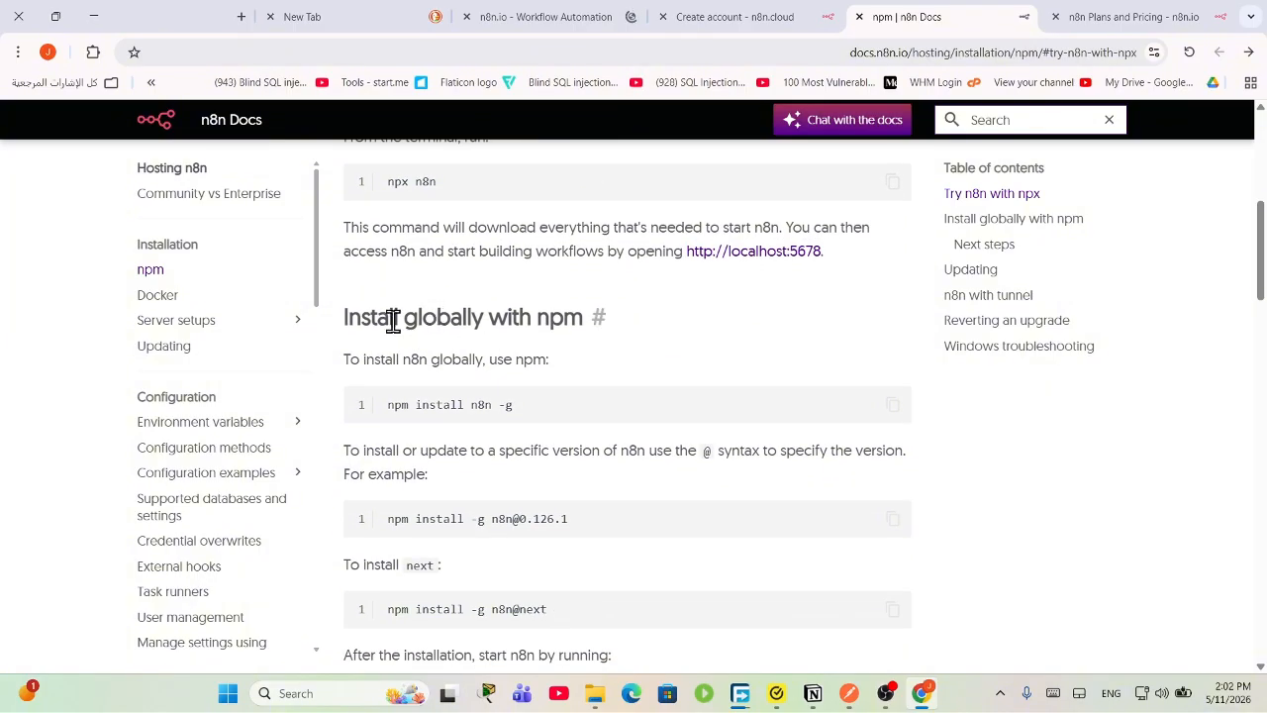
pyautogui.moveTo(393, 319); pyautogui.dragTo(594, 317)
pyautogui.click(476, 322)
pyautogui.moveTo(476, 322); pyautogui.dragTo(379, 332)
pyautogui.hotkey('ctrl', 'c')
pyautogui.click(530, 367)
pyautogui.scroll(-1, 515, 386)
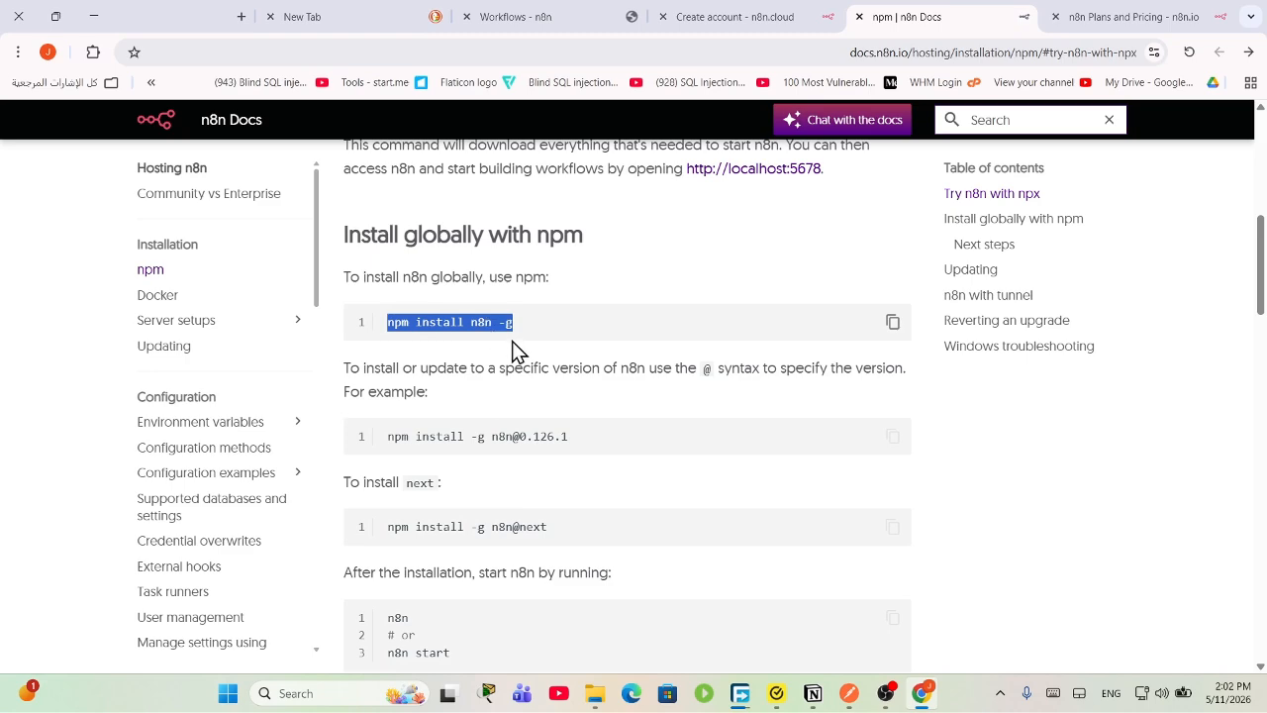
# Step: Launch Command Prompt and run the pasted npm install n8n -g command
pyautogui.click(312, 691)
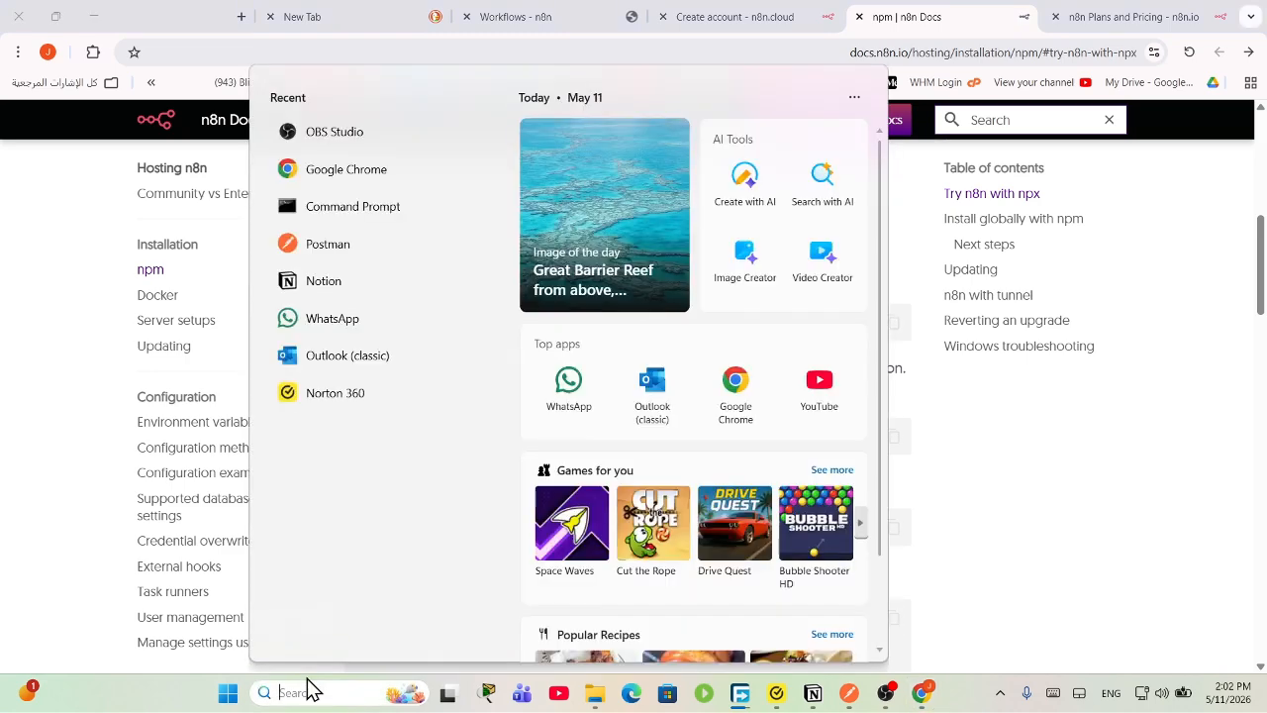
pyautogui.write('cmd')
pyautogui.press('Return')
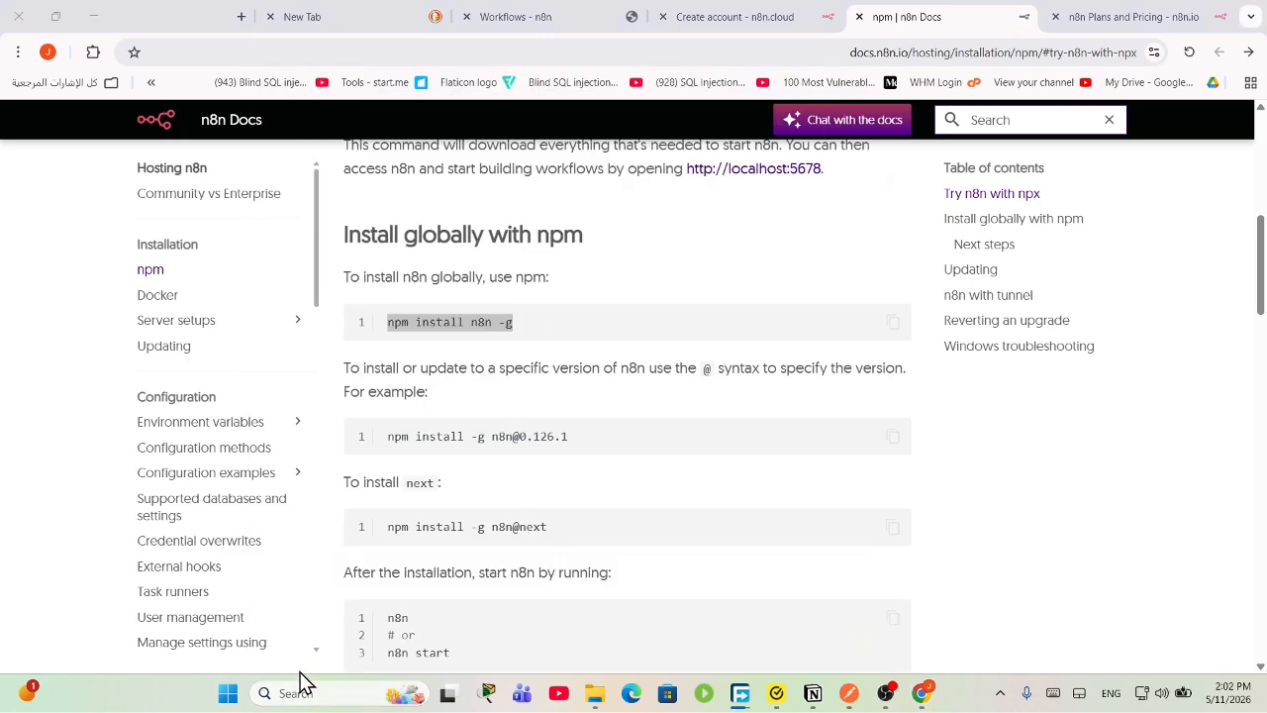
pyautogui.hotkey('ctrl', 'v')
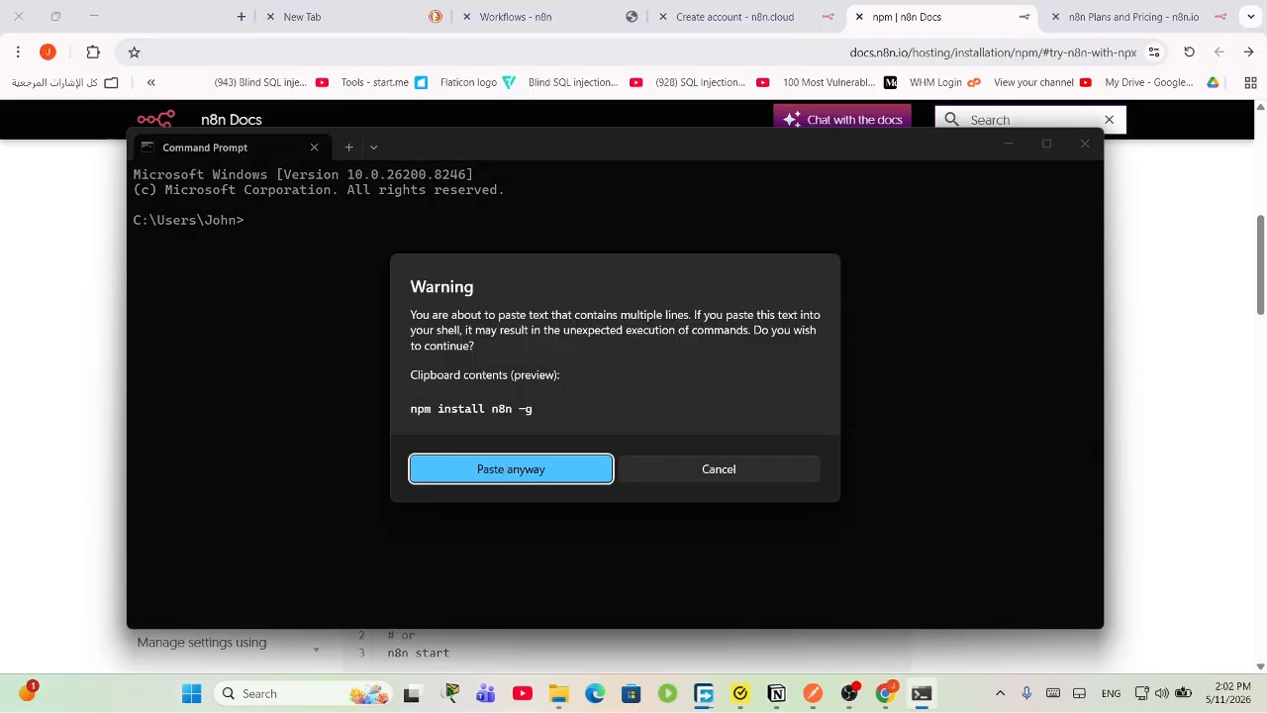
pyautogui.click(606, 471)
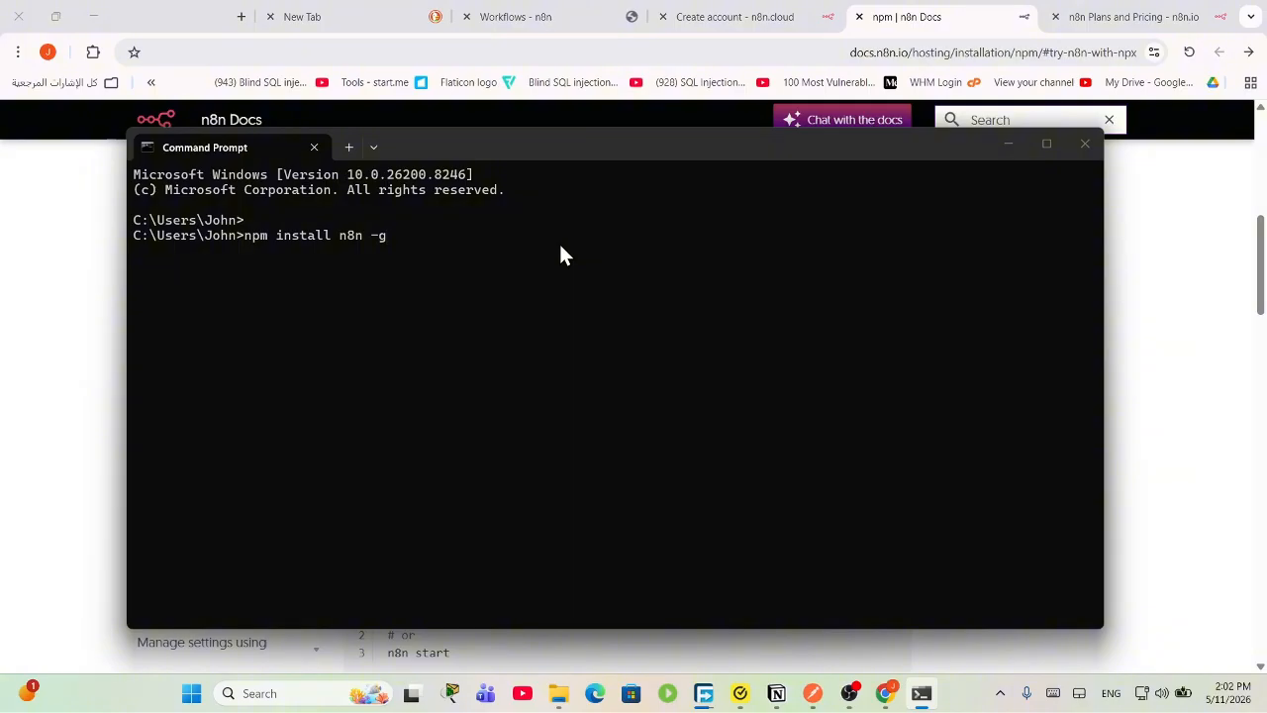
pyautogui.press('Return')
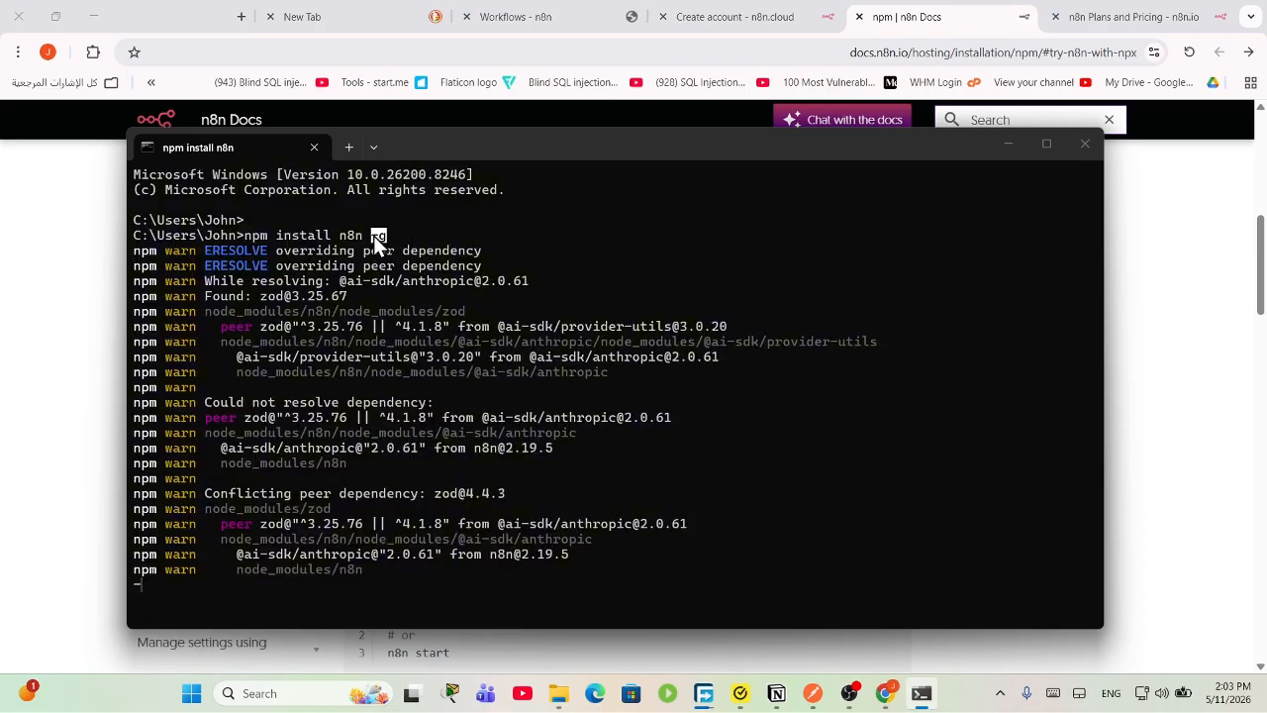
# Step: Select the peer-dependency warnings and the install command line in the output, then deselect
pyautogui.moveTo(376, 242); pyautogui.dragTo(138, 384)
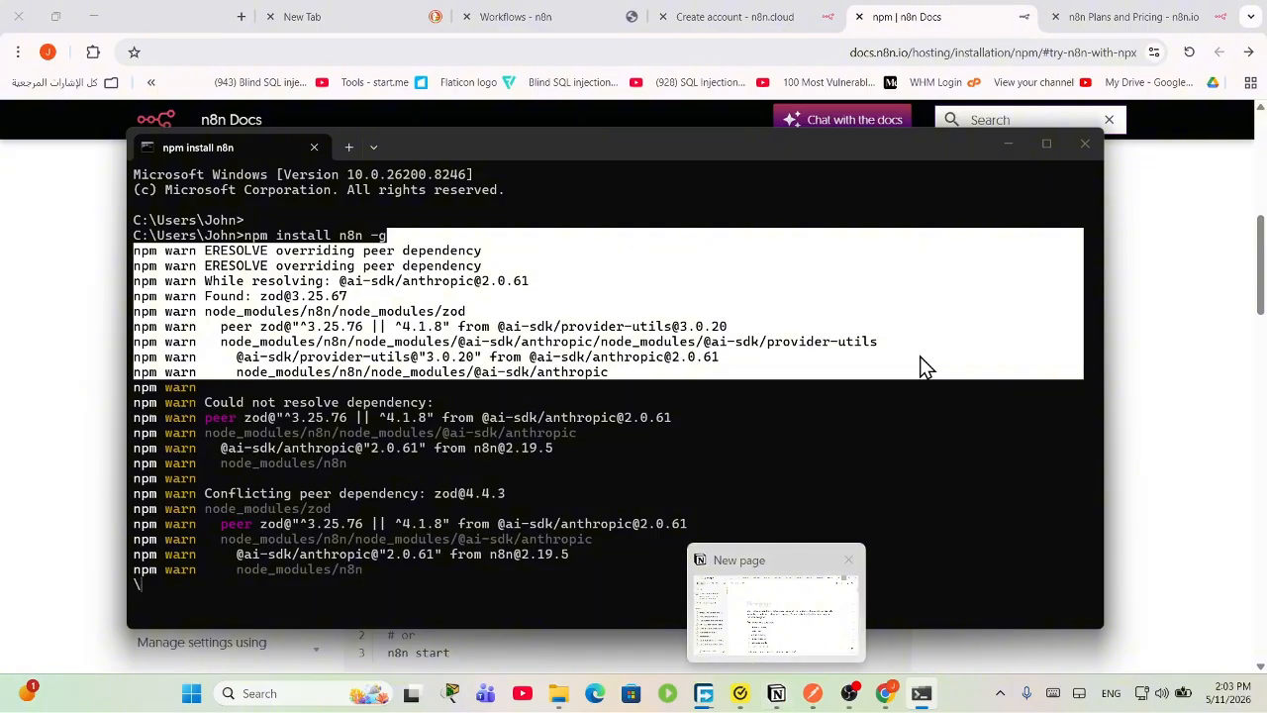
pyautogui.click(605, 372)
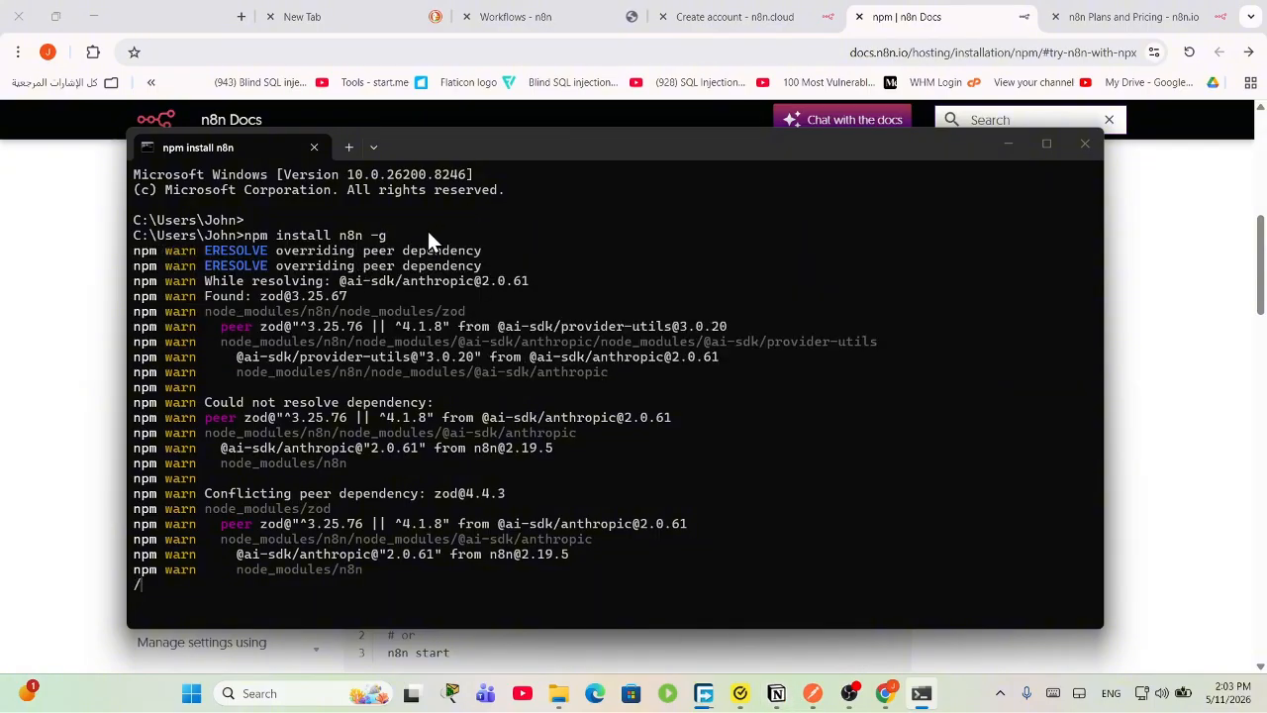
pyautogui.moveTo(432, 235); pyautogui.dragTo(252, 245)
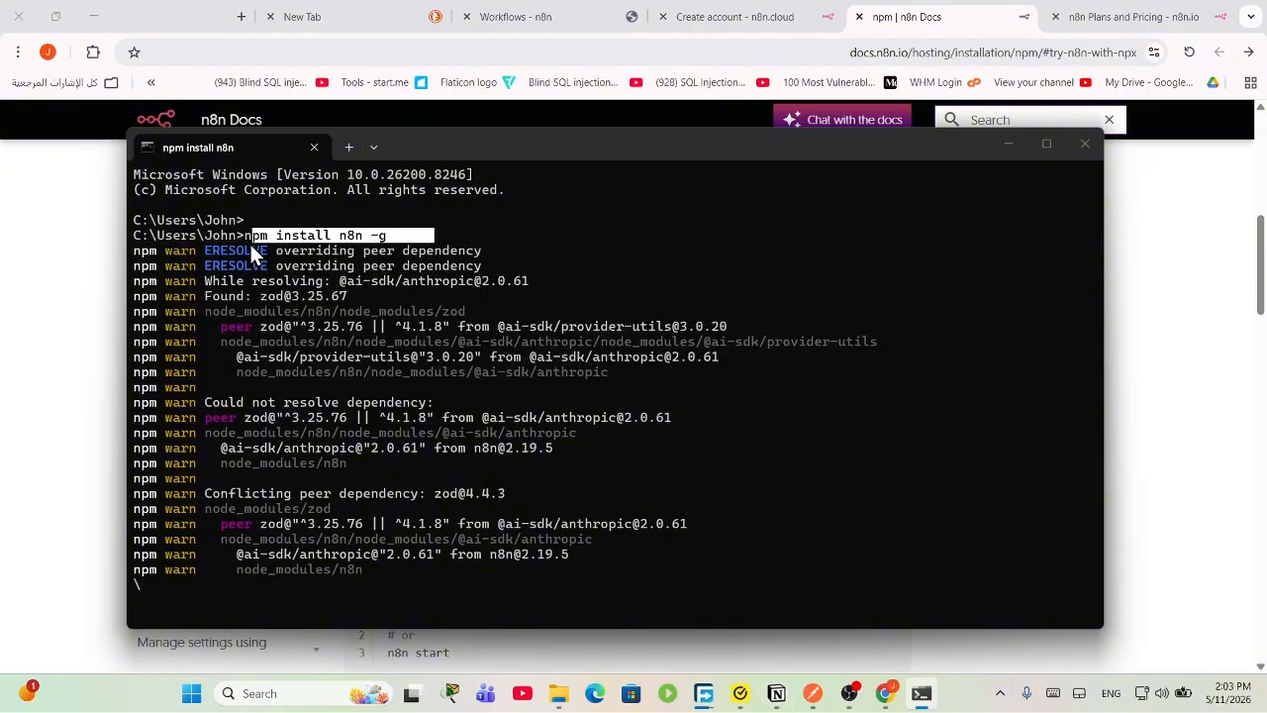
pyautogui.click(380, 226)
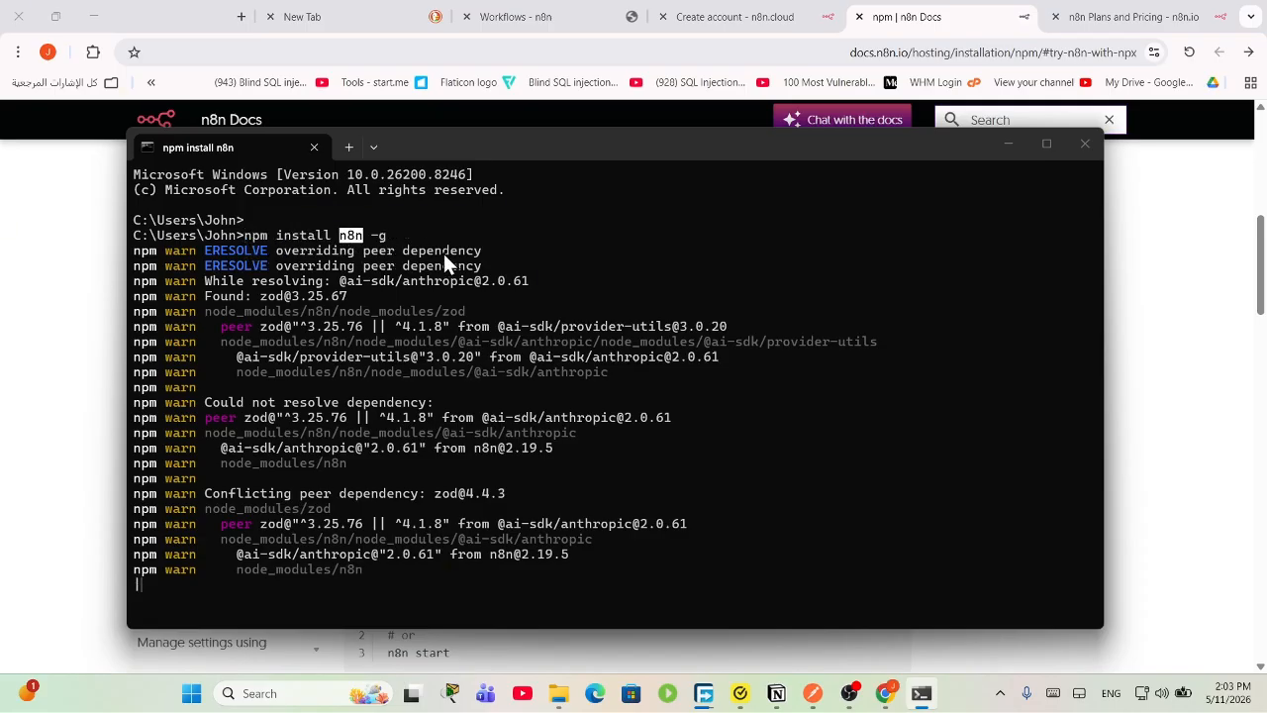
pyautogui.click(534, 14)
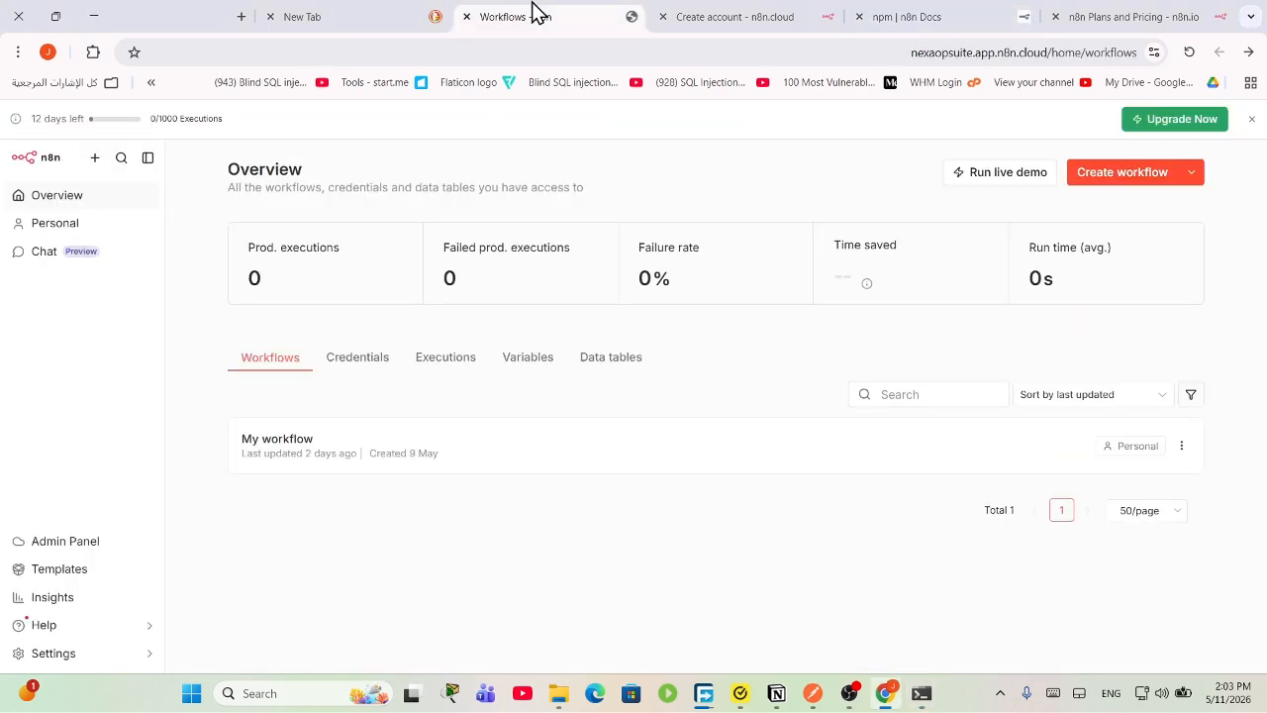
pyautogui.click(925, 14)
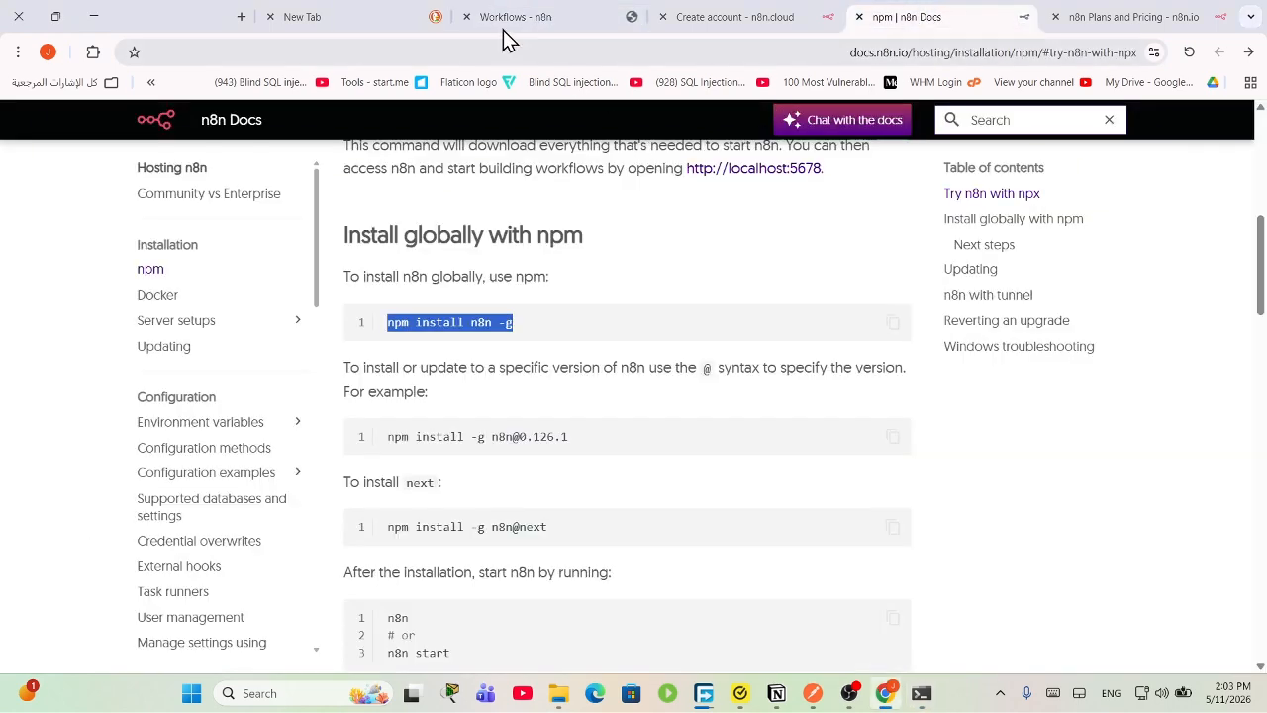
pyautogui.click(553, 16)
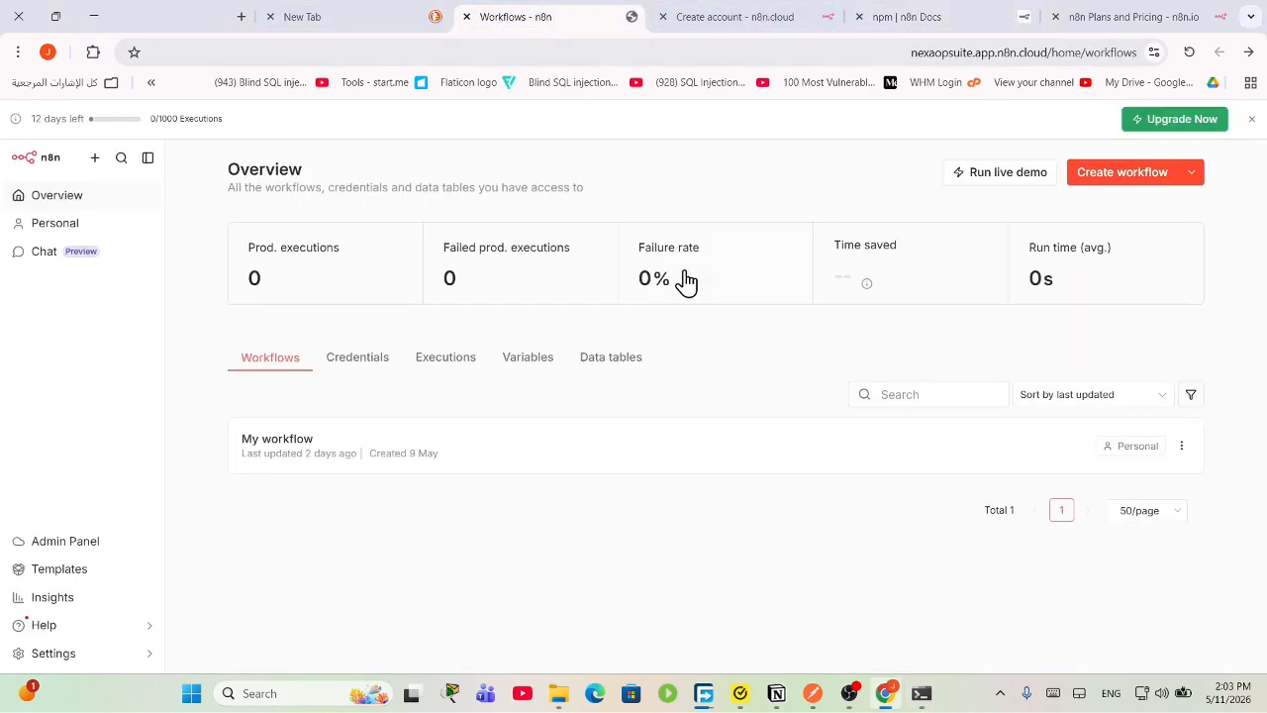
pyautogui.click(976, 13)
pyautogui.click(531, 17)
pyautogui.click(777, 695)
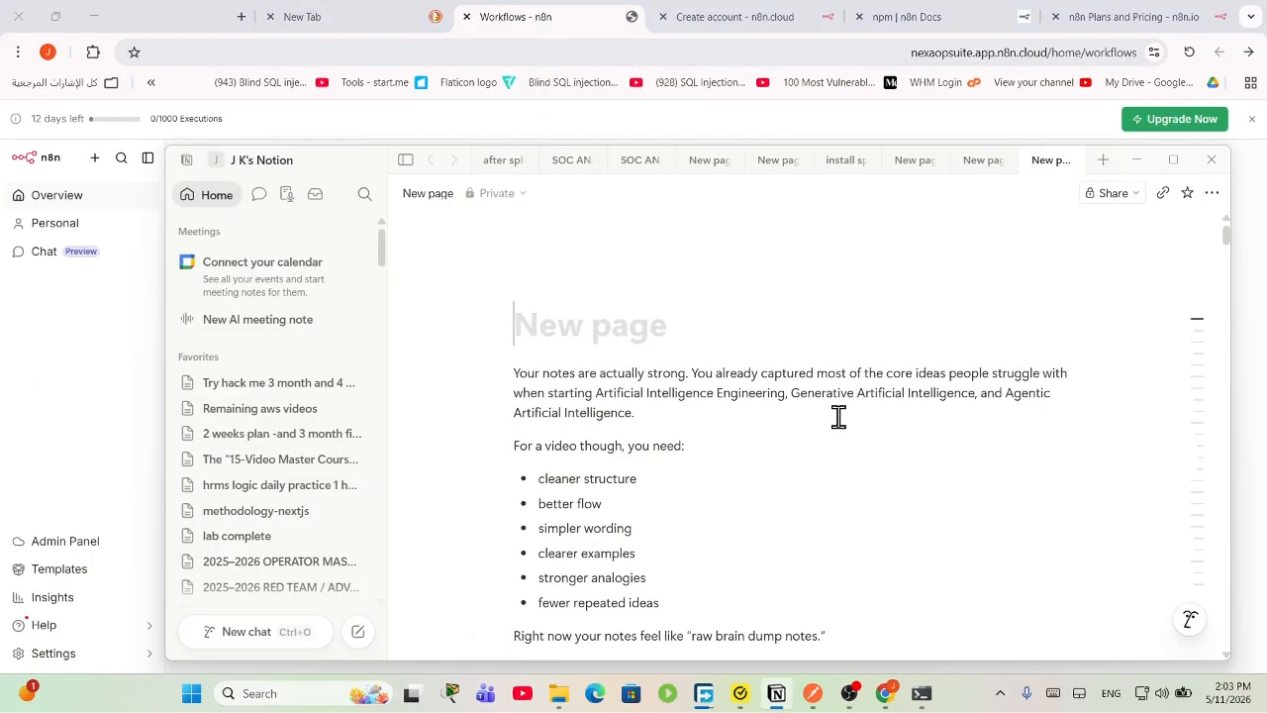
pyautogui.scroll(-20, 772, 503)
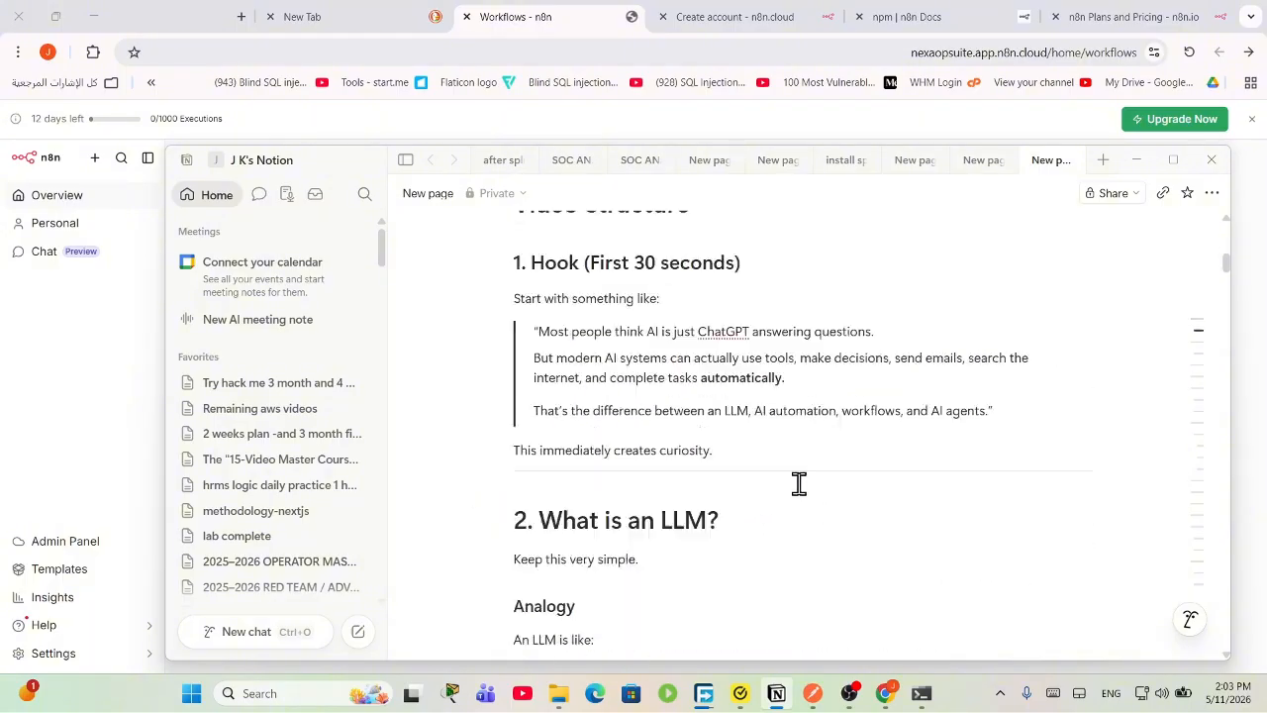
pyautogui.click(1164, 163)
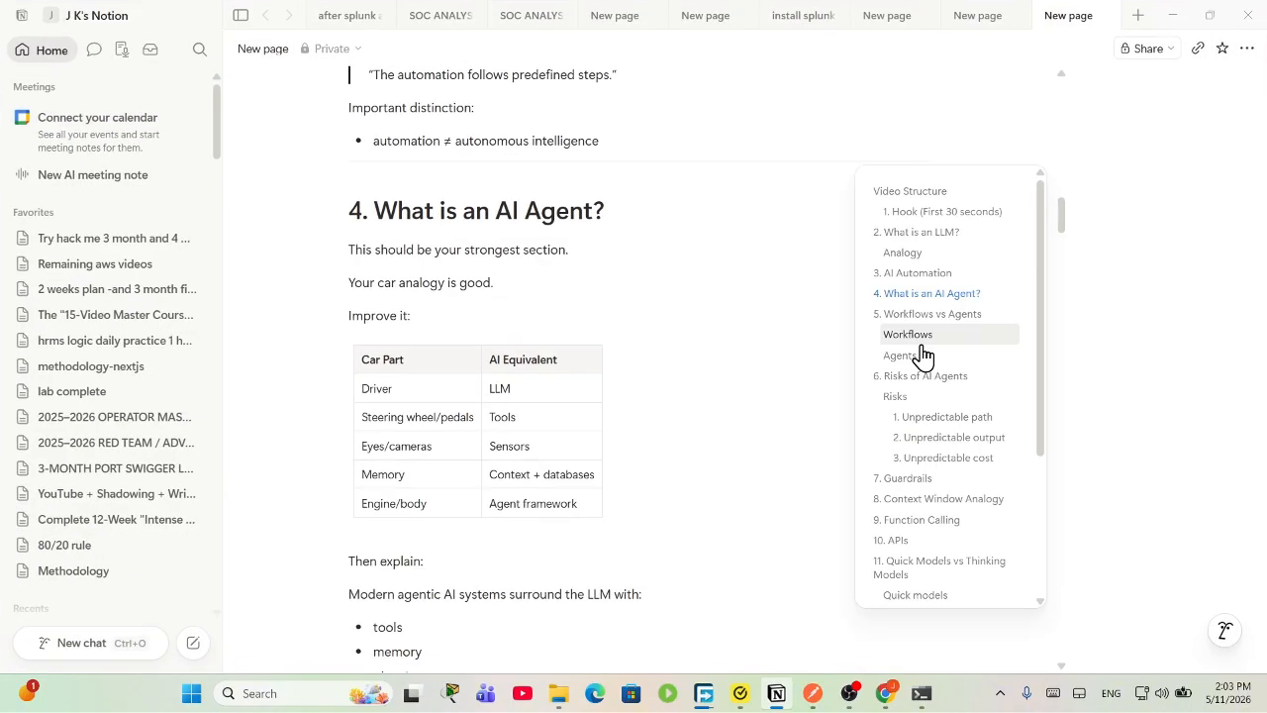
pyautogui.scroll(-10, 778, 396)
pyautogui.scroll(-5, 982, 409)
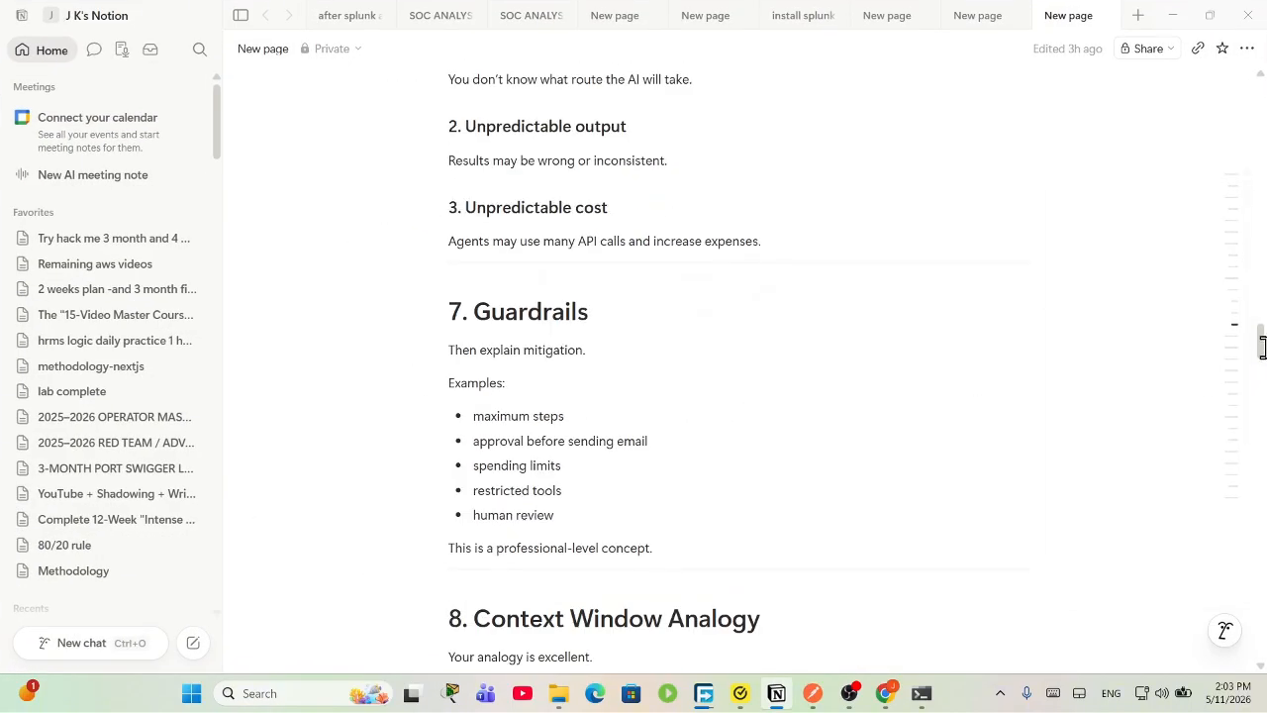
pyautogui.scroll(-20, 1260, 342)
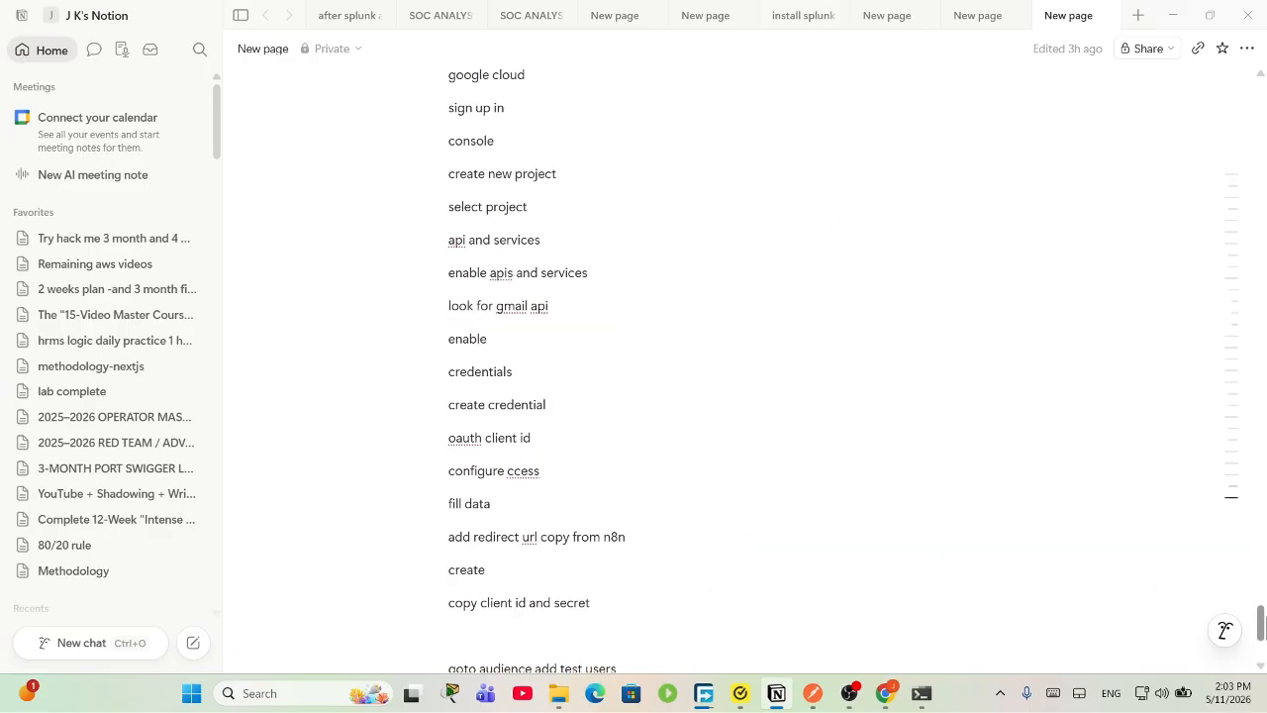
pyautogui.scroll(15, 511, 336)
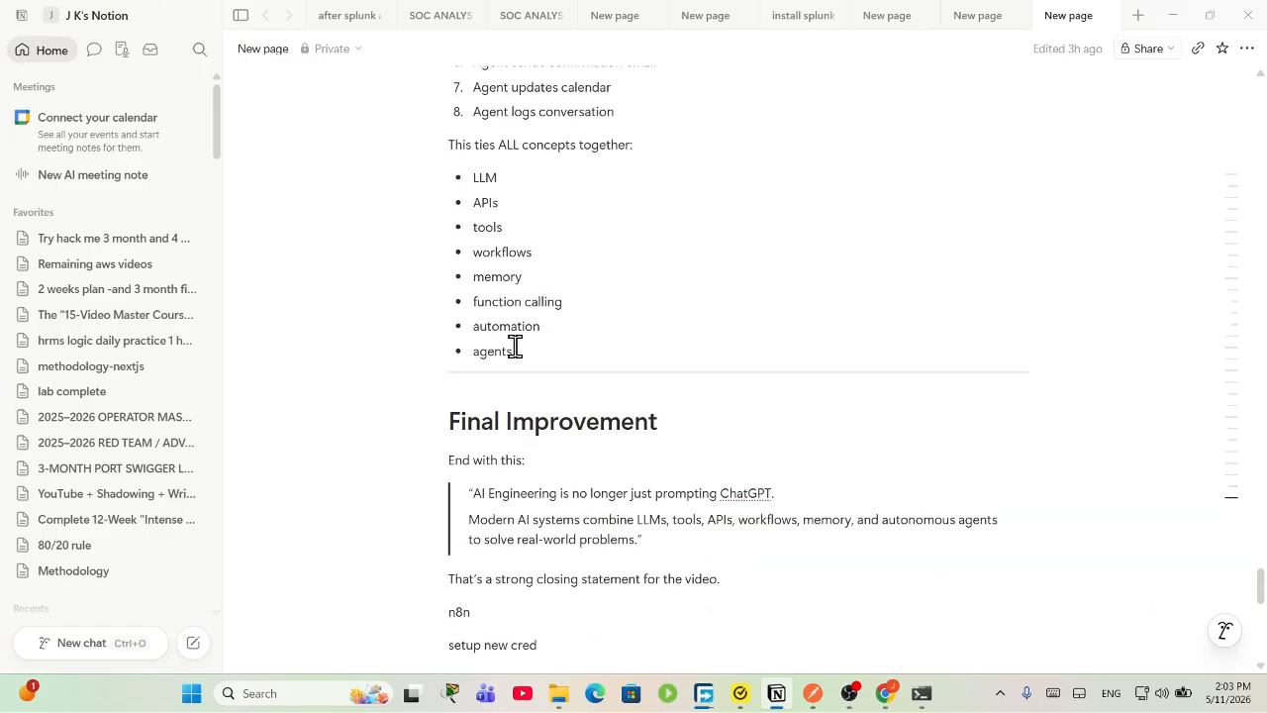
pyautogui.scroll(8, 515, 346)
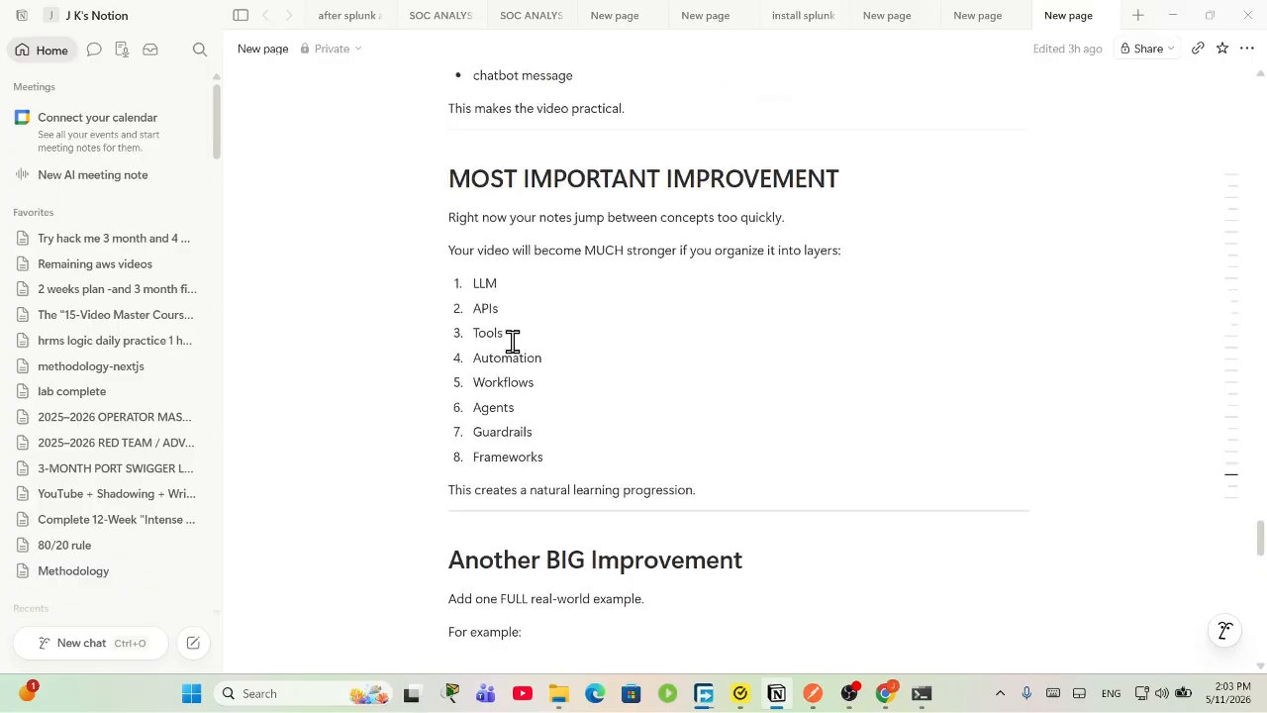
pyautogui.scroll(5, 546, 358)
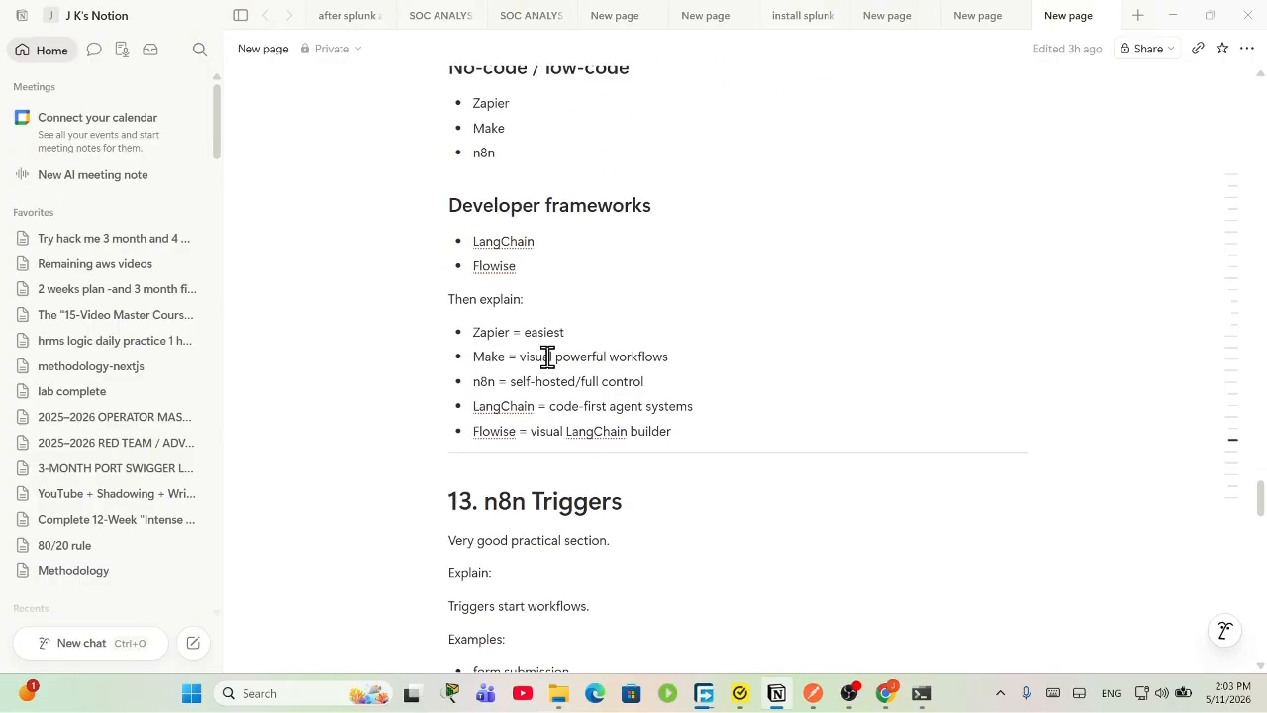
pyautogui.scroll(-2, 594, 327)
pyautogui.click(683, 267)
pyautogui.moveTo(689, 266); pyautogui.dragTo(472, 167)
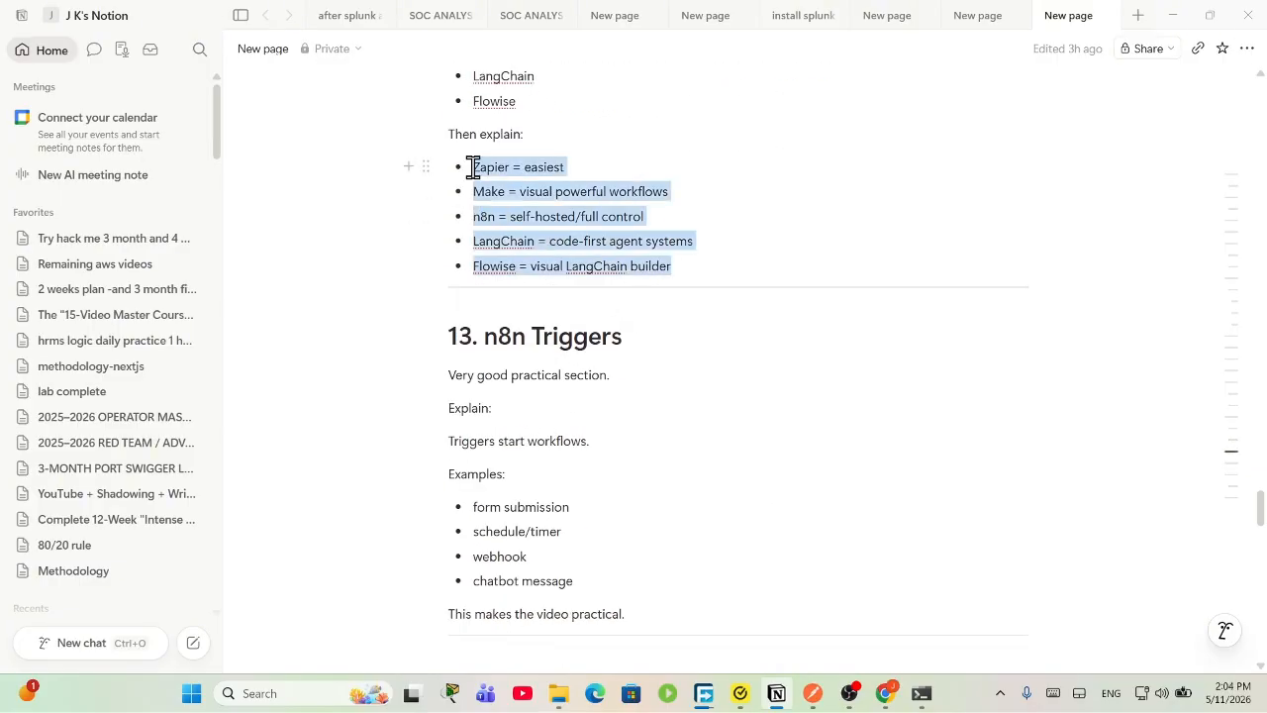
pyautogui.click(623, 170)
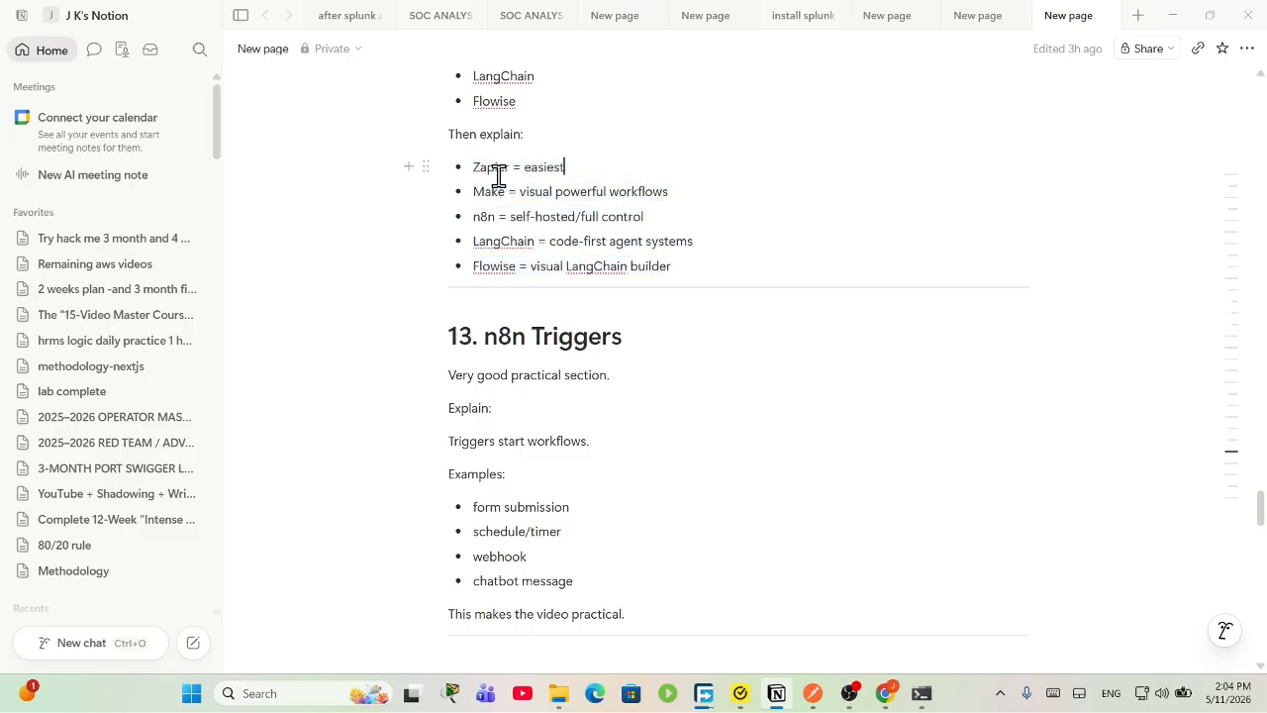
pyautogui.moveTo(469, 167); pyautogui.dragTo(598, 204)
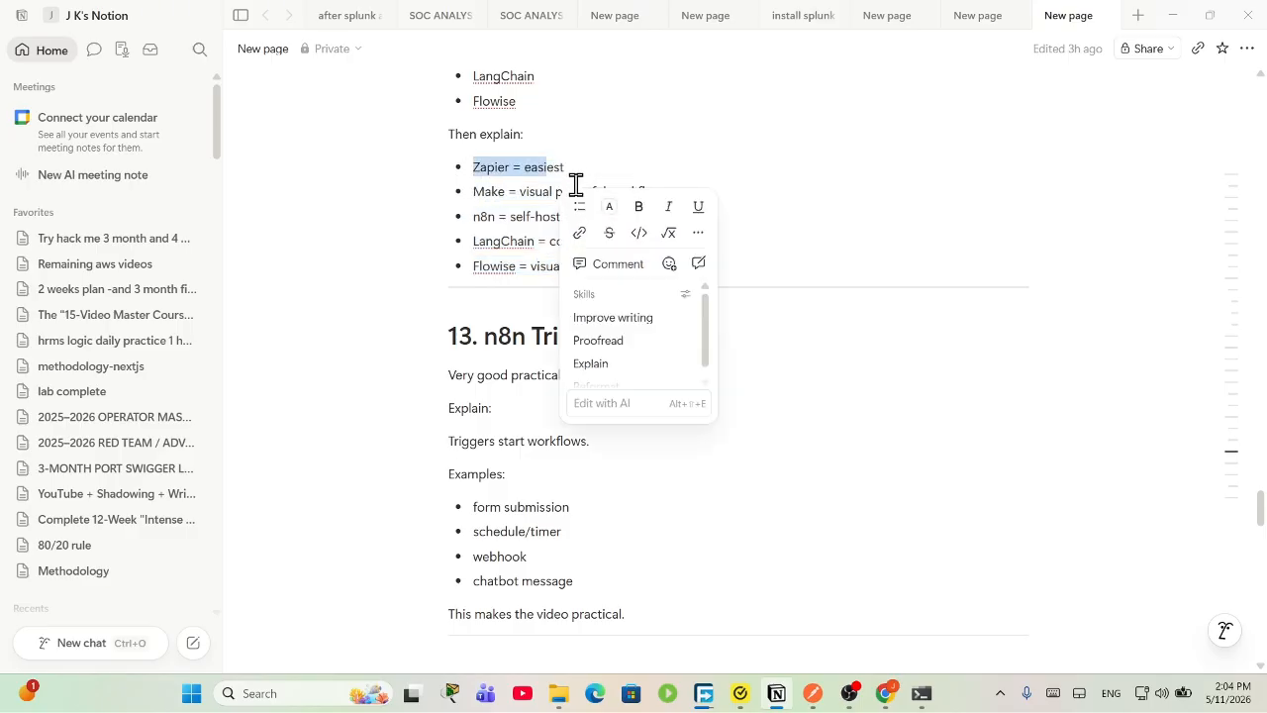
pyautogui.click(580, 168)
pyautogui.moveTo(689, 267); pyautogui.dragTo(479, 163)
pyautogui.click(602, 190)
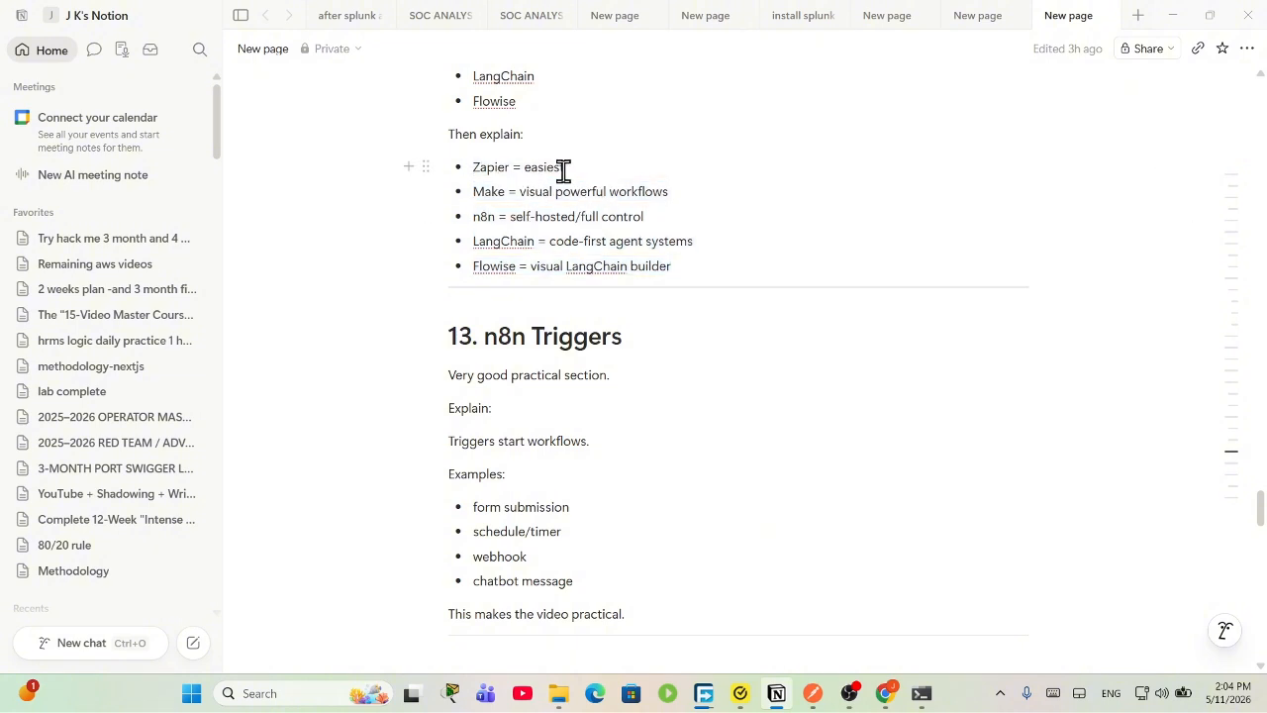
pyautogui.moveTo(568, 170); pyautogui.dragTo(470, 169)
pyautogui.moveTo(730, 187); pyautogui.dragTo(473, 161)
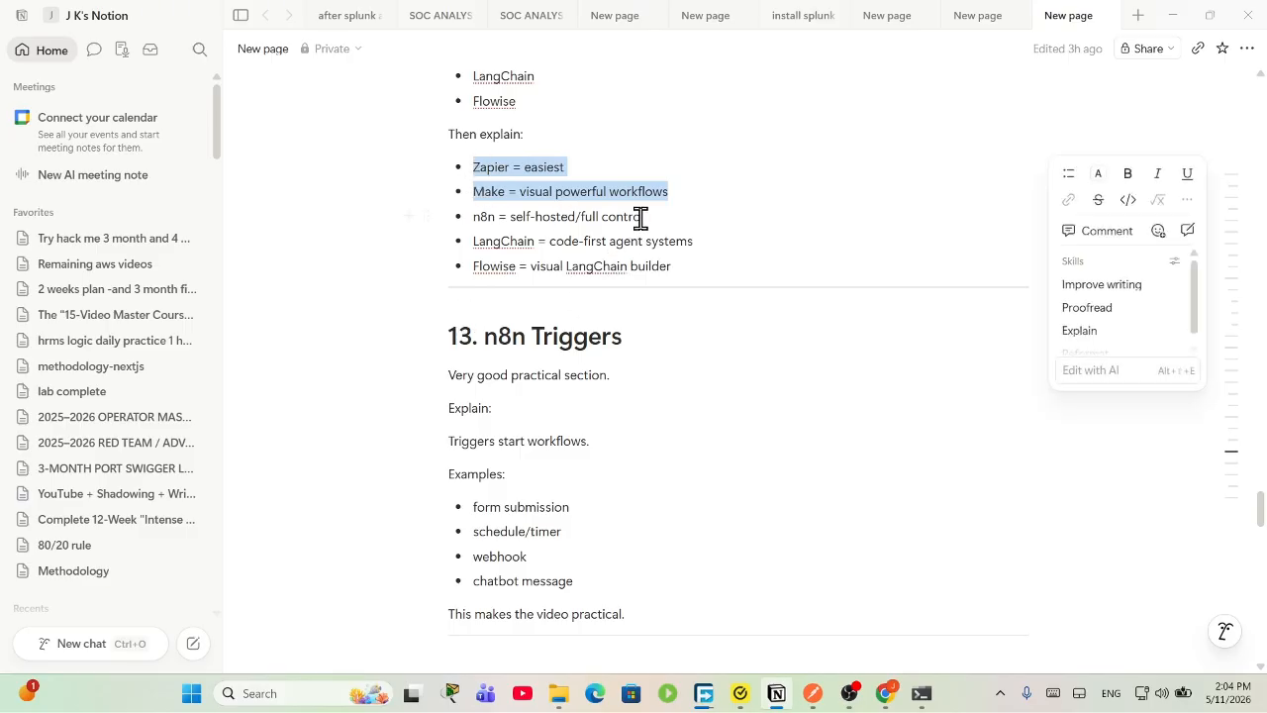
pyautogui.click(474, 218)
pyautogui.doubleClick(481, 214)
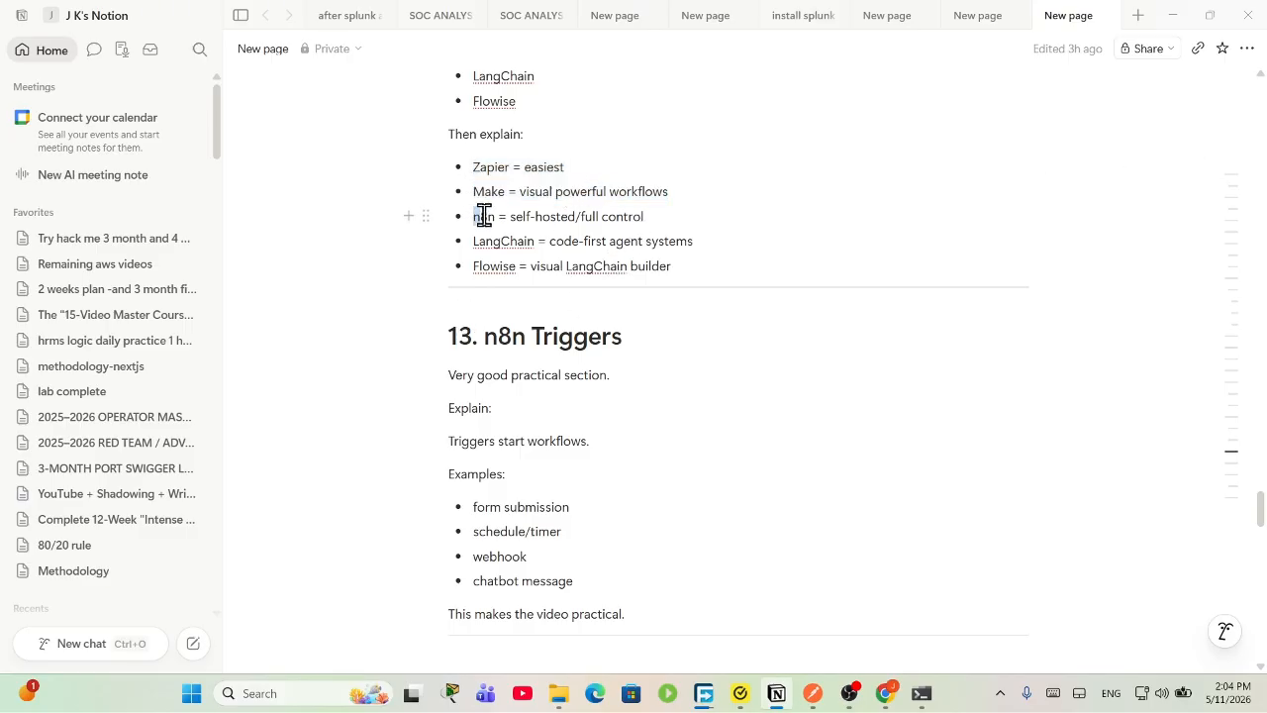
pyautogui.click(636, 192)
pyautogui.moveTo(474, 218)
pyautogui.mouseDown()
pyautogui.moveTo(645, 226)
pyautogui.moveTo(473, 217)
pyautogui.mouseUp()
pyautogui.click(543, 235)
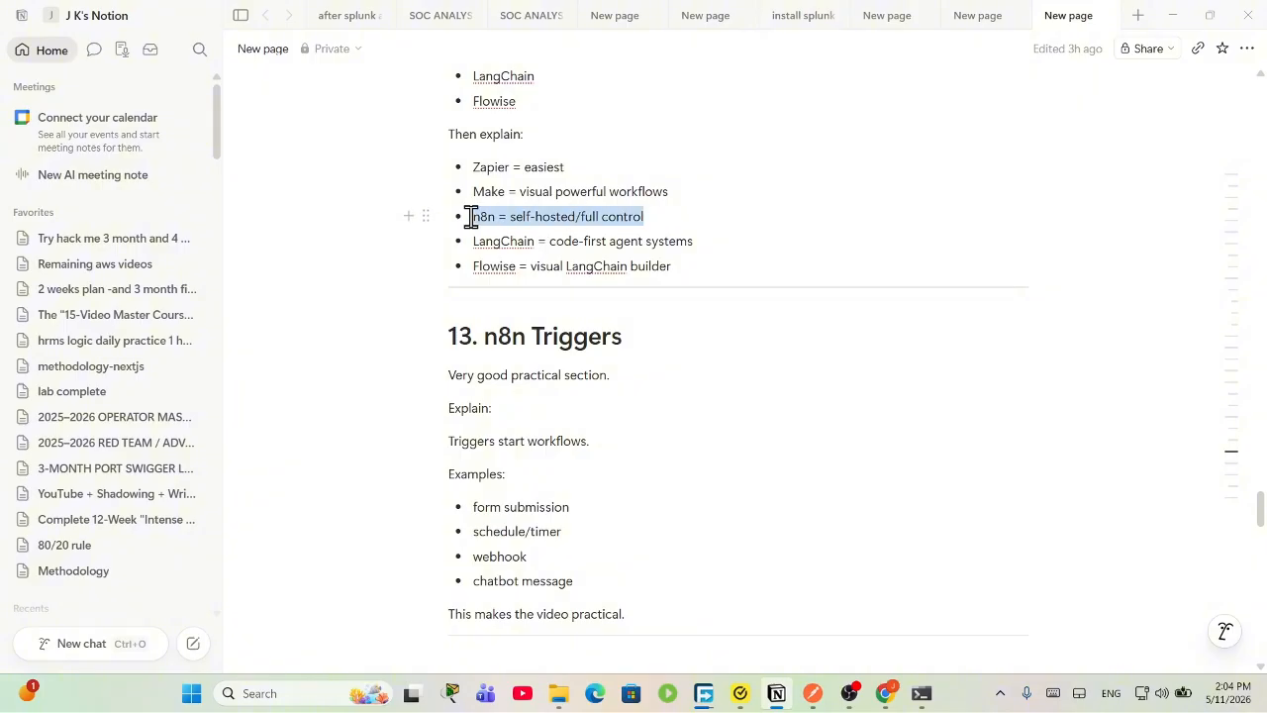
pyautogui.click(540, 246)
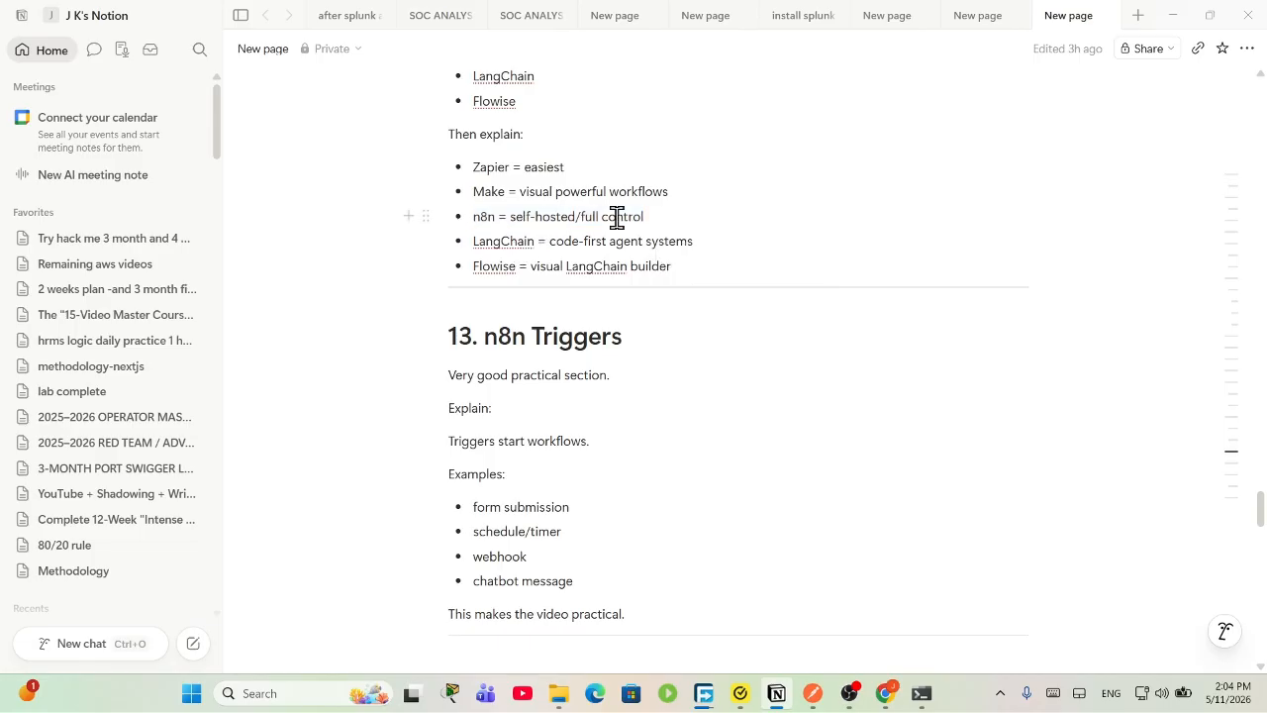
pyautogui.moveTo(654, 215); pyautogui.dragTo(534, 711)
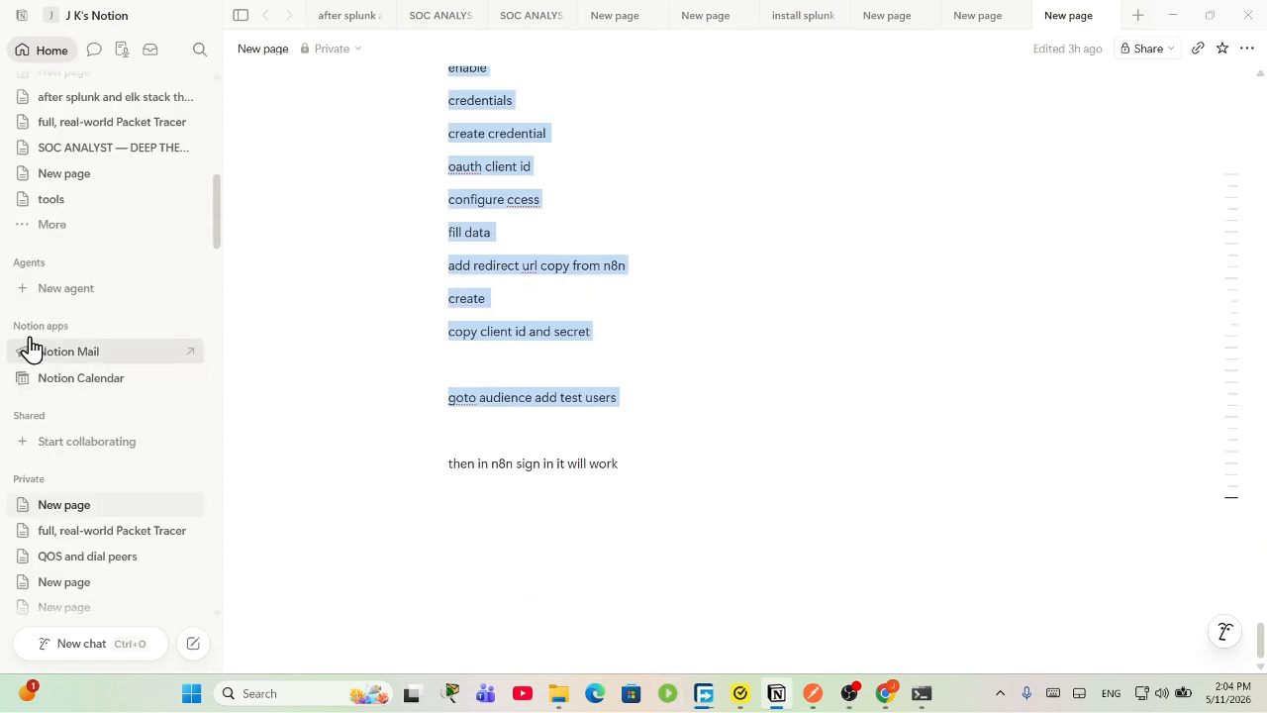
pyautogui.moveTo(204, 11); pyautogui.dragTo(247, 334)
# Step: Shrink Chrome aside and bring the install terminal to the front
pyautogui.click(990, 313)
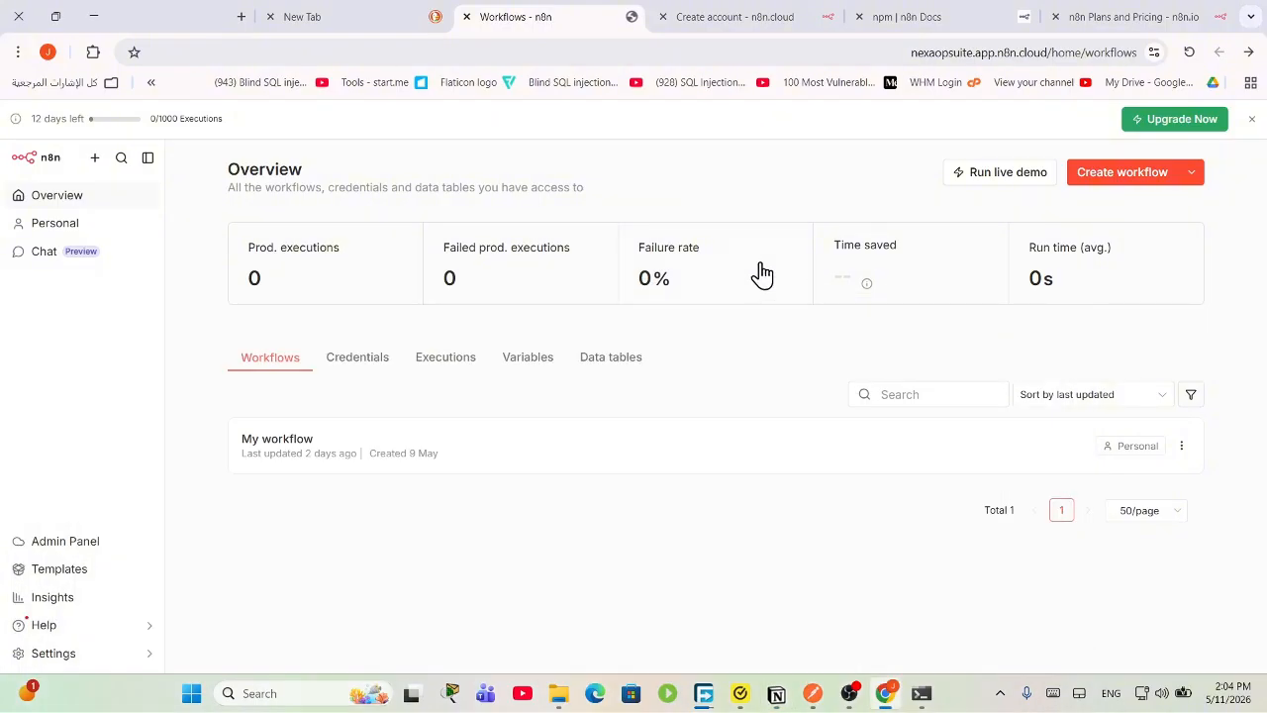
pyautogui.moveTo(153, 13); pyautogui.dragTo(867, 478)
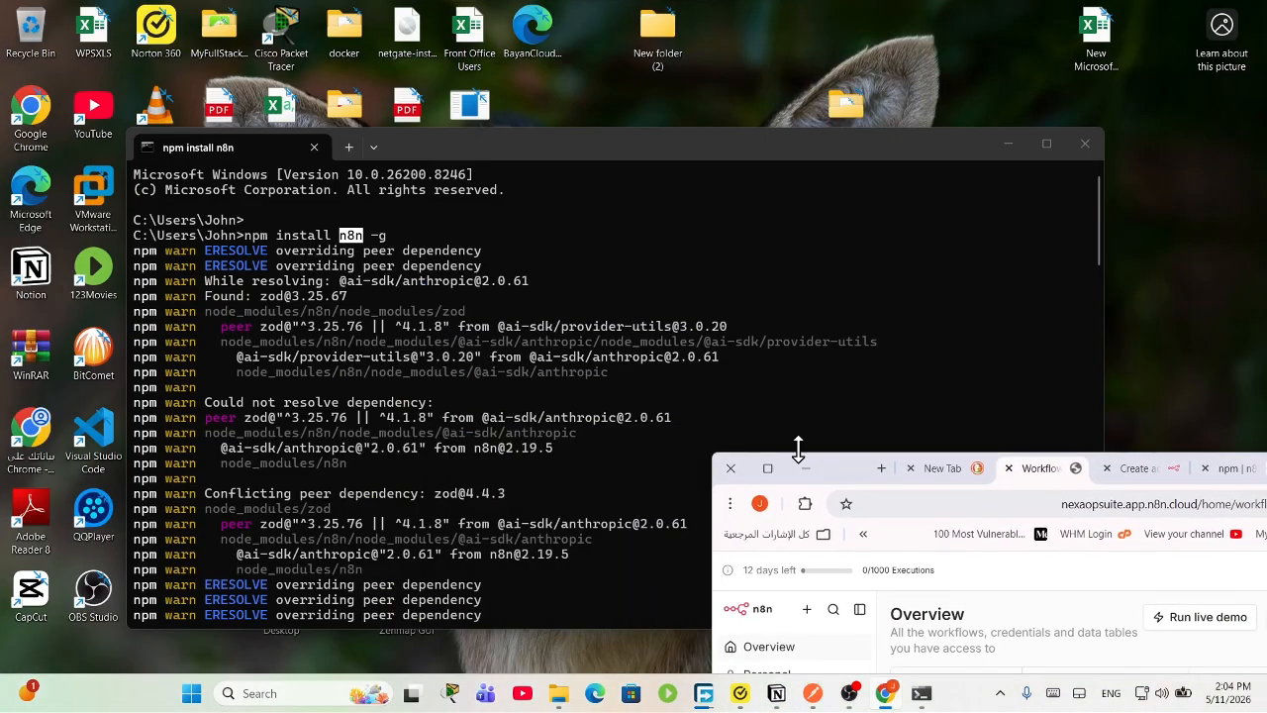
pyautogui.click(557, 431)
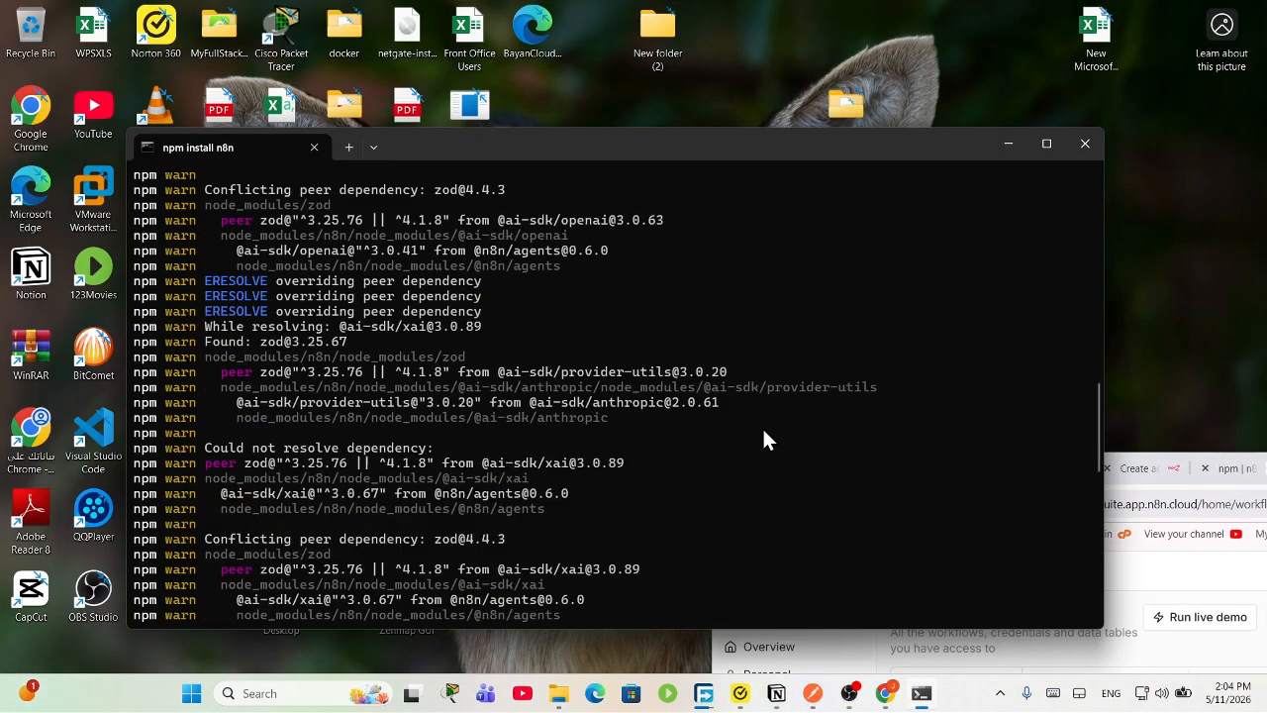
pyautogui.moveTo(742, 146); pyautogui.dragTo(738, 109)
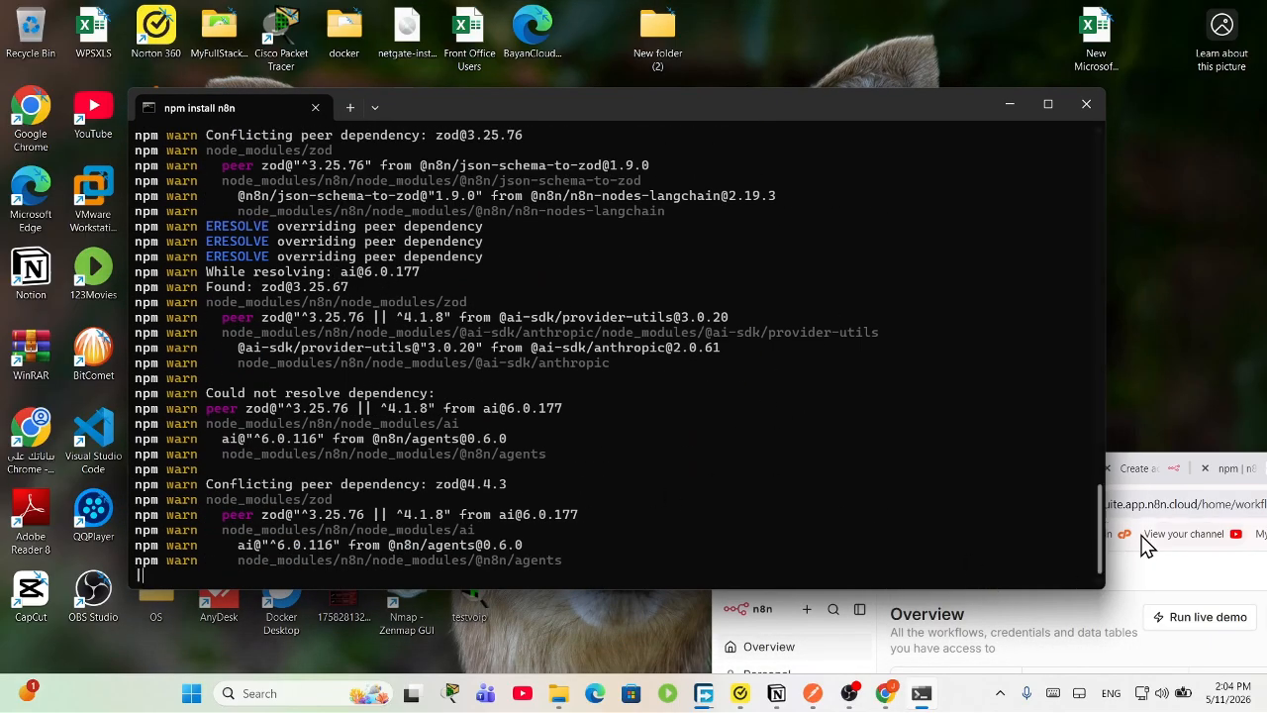
pyautogui.click(1125, 570)
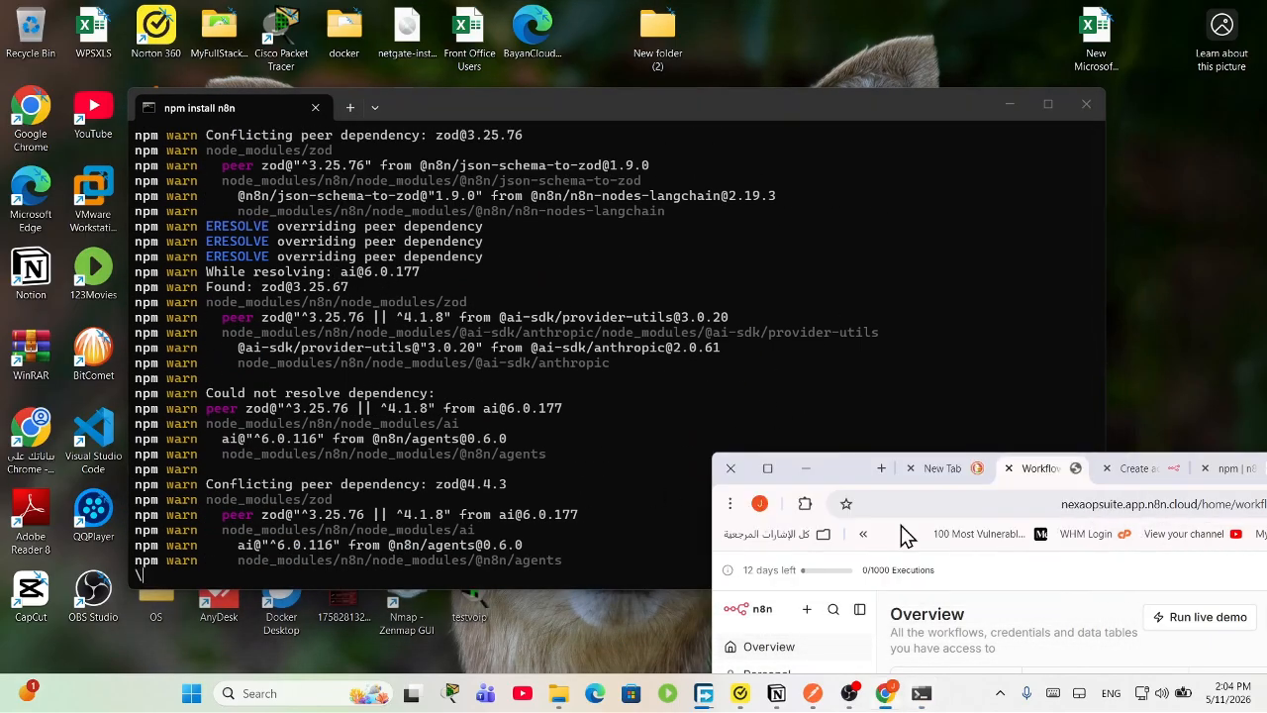
pyautogui.click(817, 469)
# Step: Scroll through the npm install output and drag the scrollbar down to the newest warnings
pyautogui.moveTo(680, 545); pyautogui.dragTo(543, 287)
pyautogui.click(549, 287)
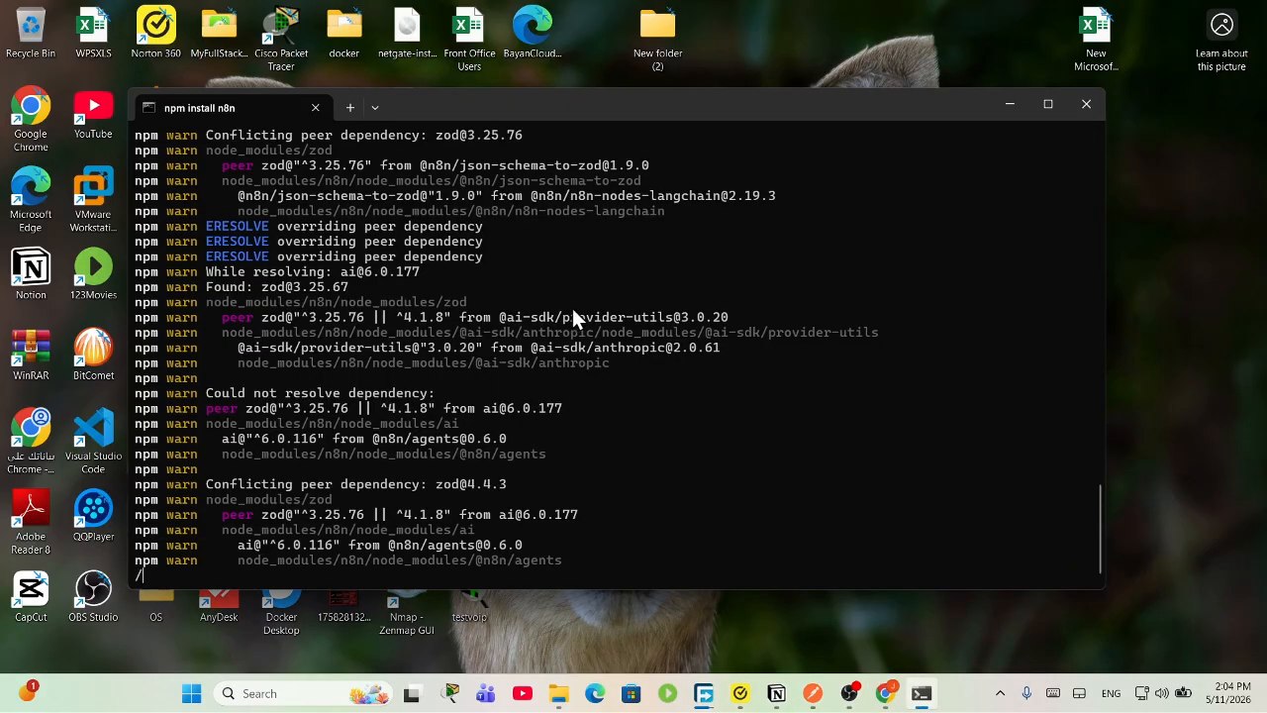
pyautogui.scroll(18, 565, 342)
pyautogui.scroll(10, 565, 344)
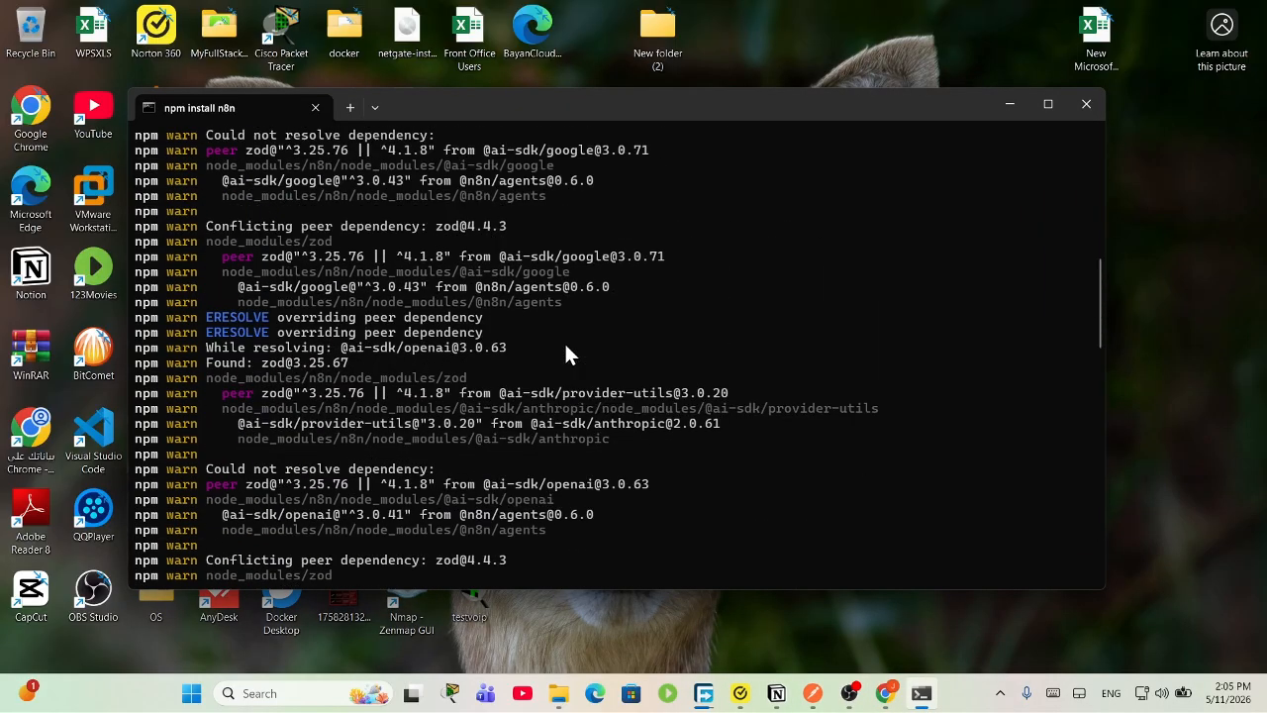
pyautogui.scroll(4, 572, 431)
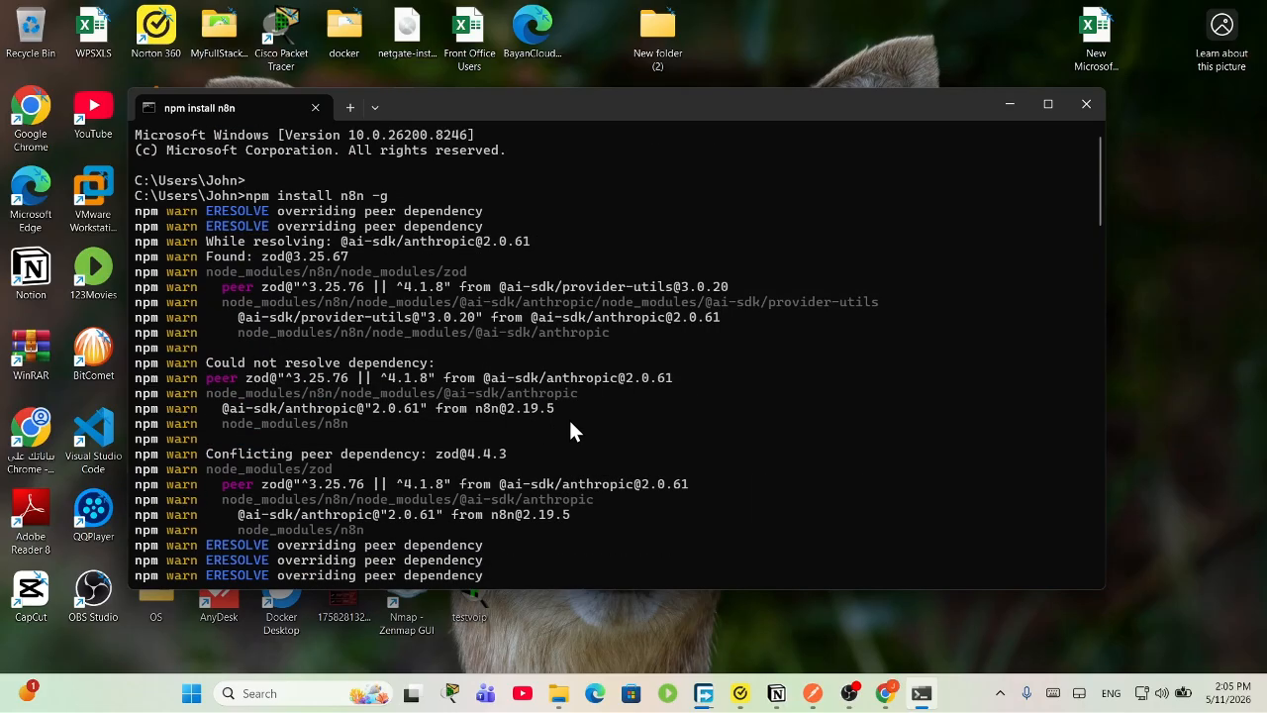
pyautogui.scroll(-20, 556, 420)
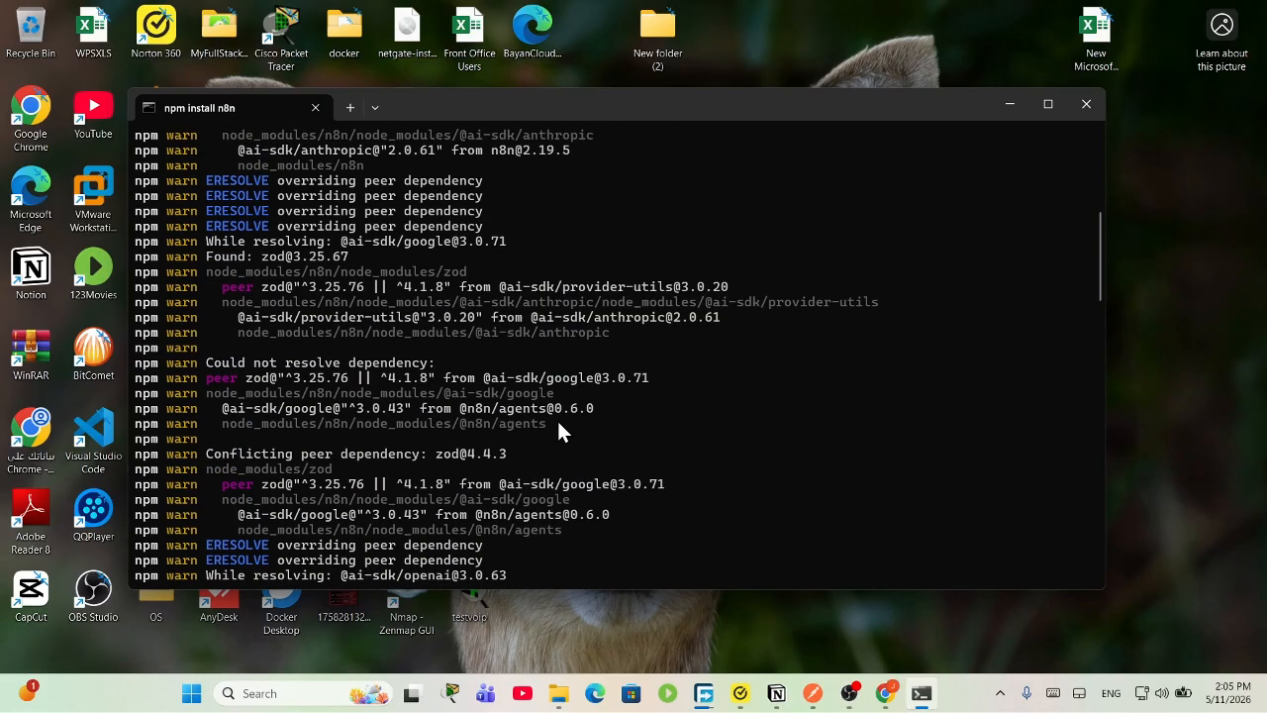
pyautogui.scroll(-15, 573, 423)
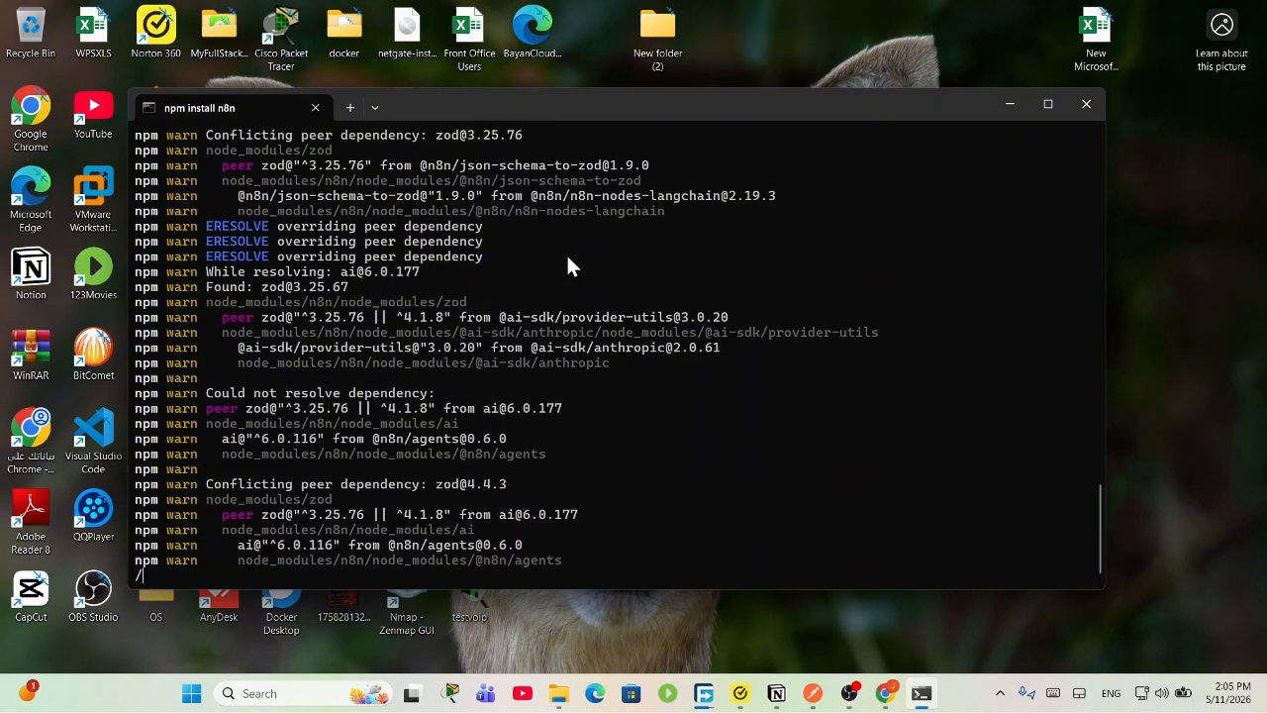
pyautogui.scroll(12, 560, 287)
pyautogui.scroll(15, 568, 297)
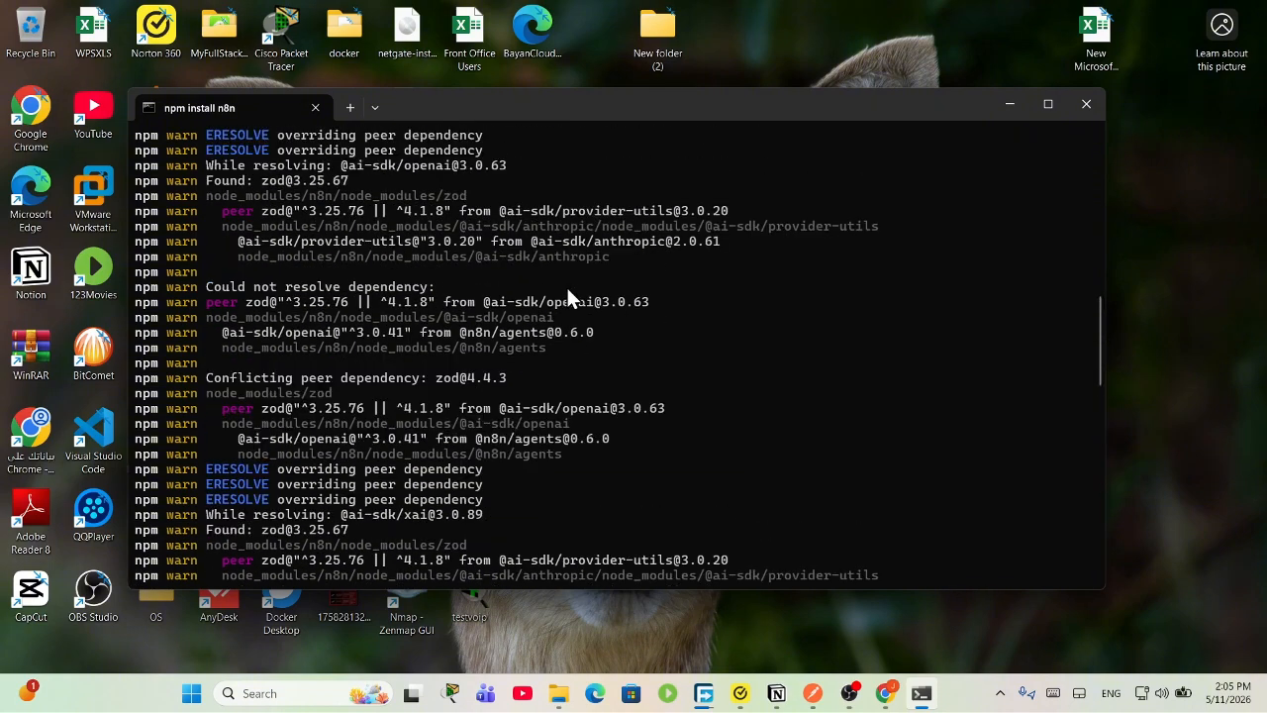
pyautogui.scroll(4, 566, 293)
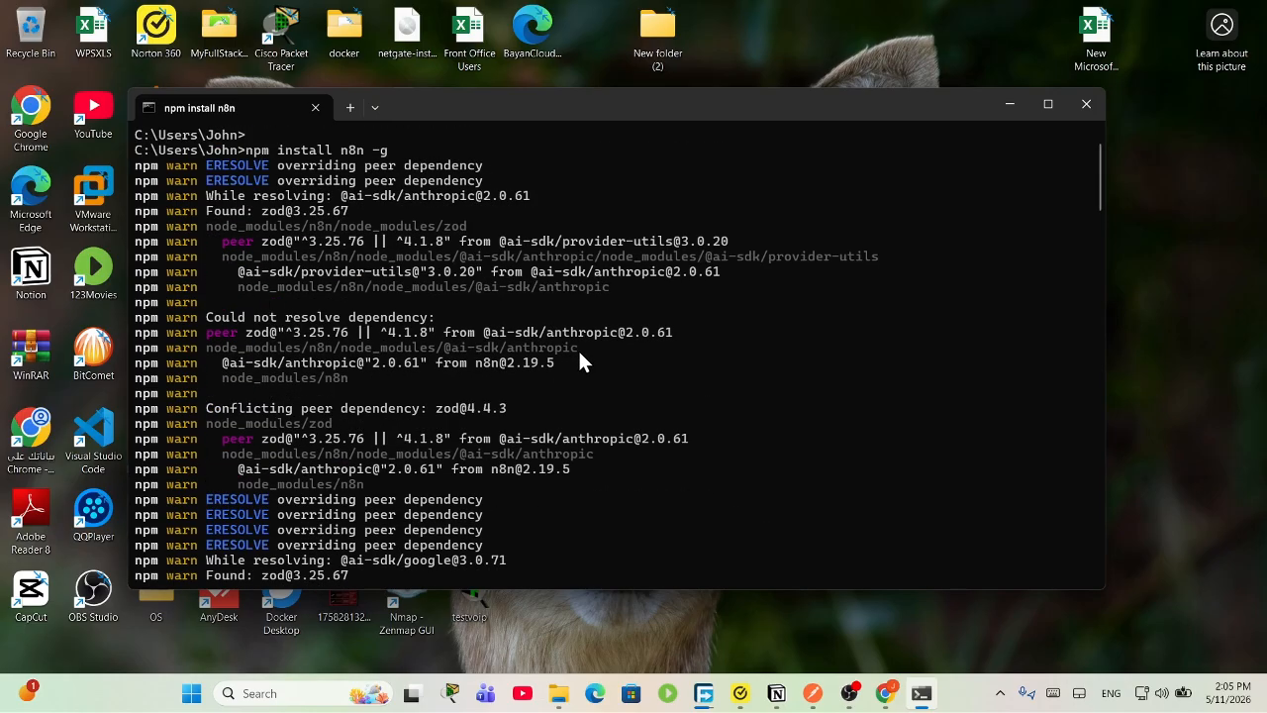
pyautogui.scroll(-15, 594, 381)
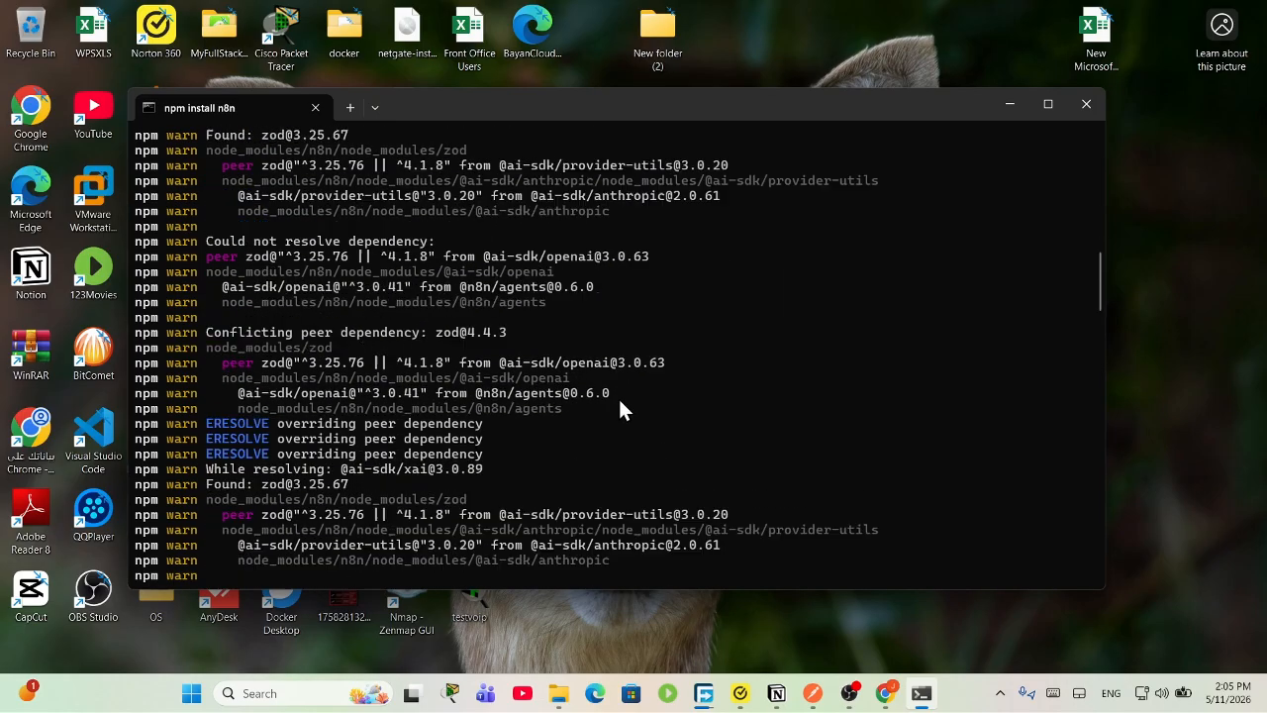
pyautogui.scroll(-15, 624, 414)
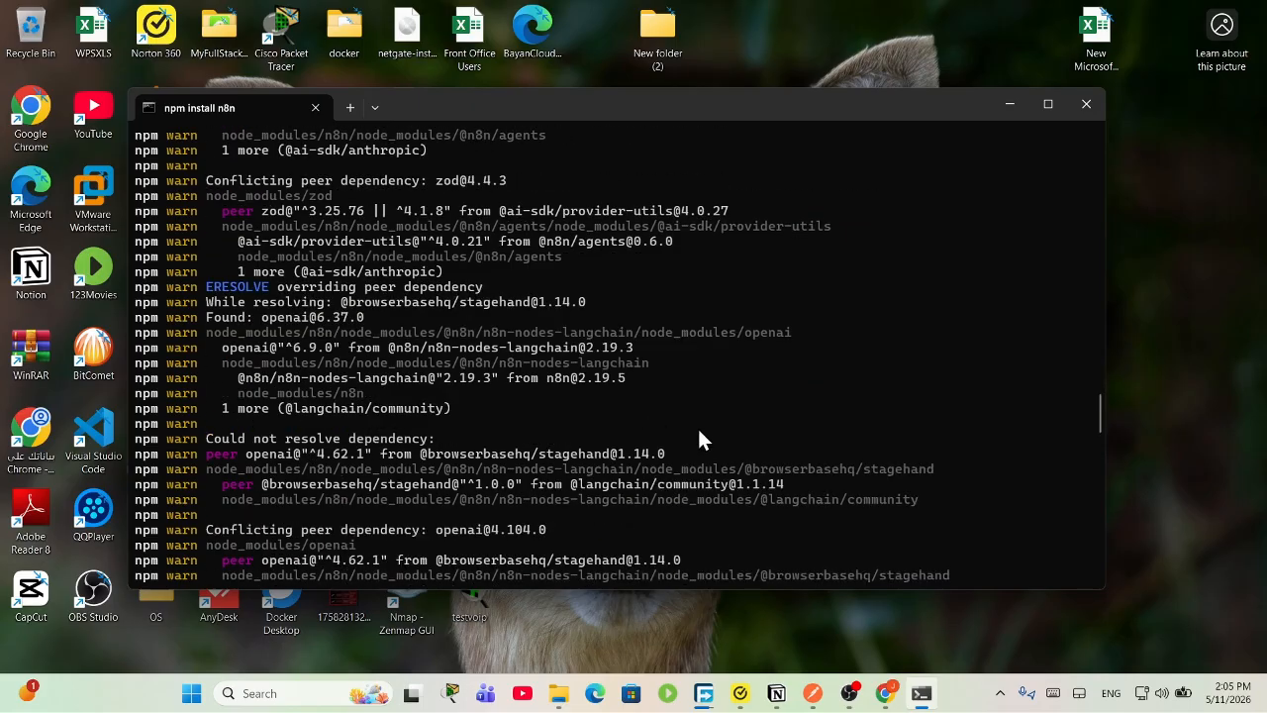
pyautogui.moveTo(1102, 473); pyautogui.dragTo(1101, 579)
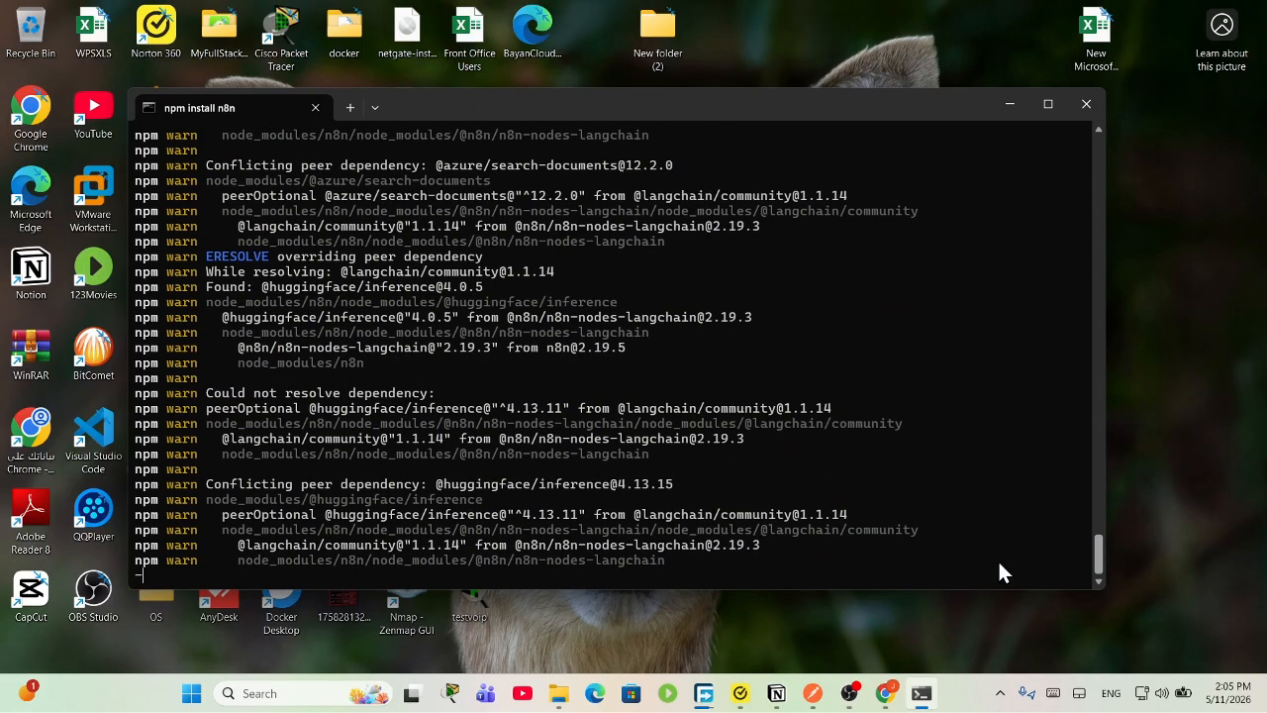
pyautogui.click(849, 693)
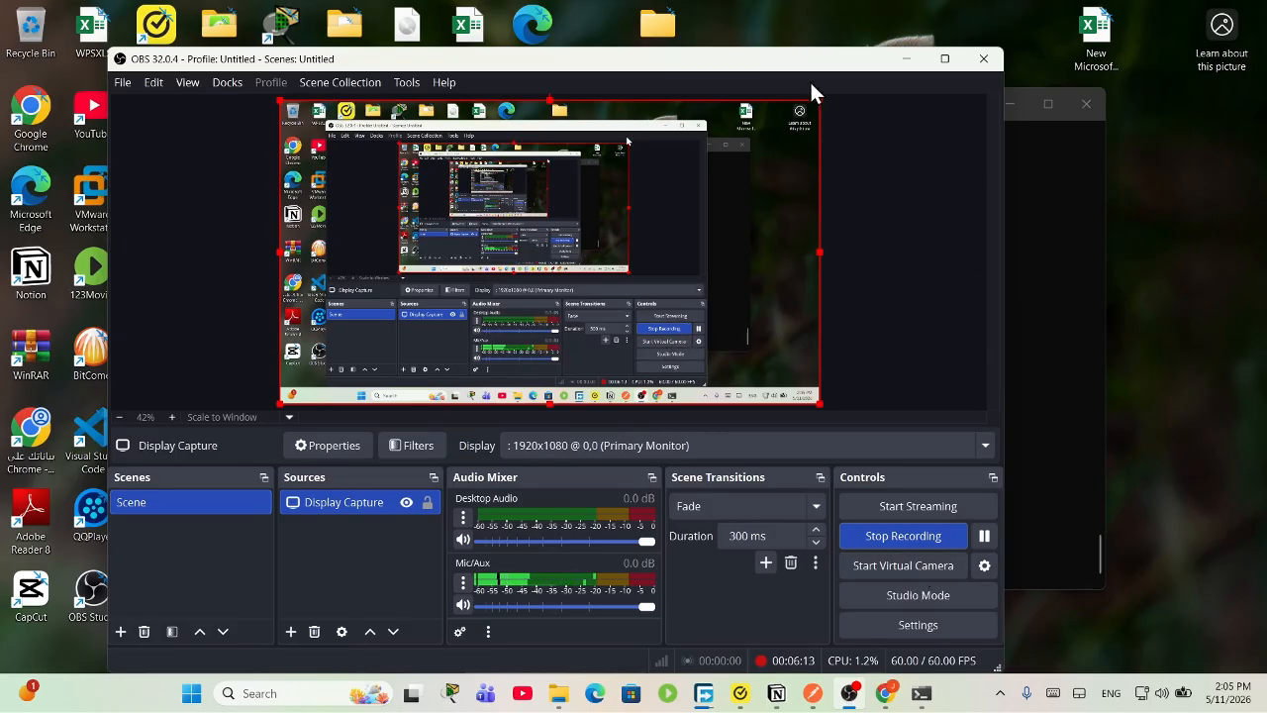
pyautogui.moveTo(838, 68); pyautogui.dragTo(991, 12)
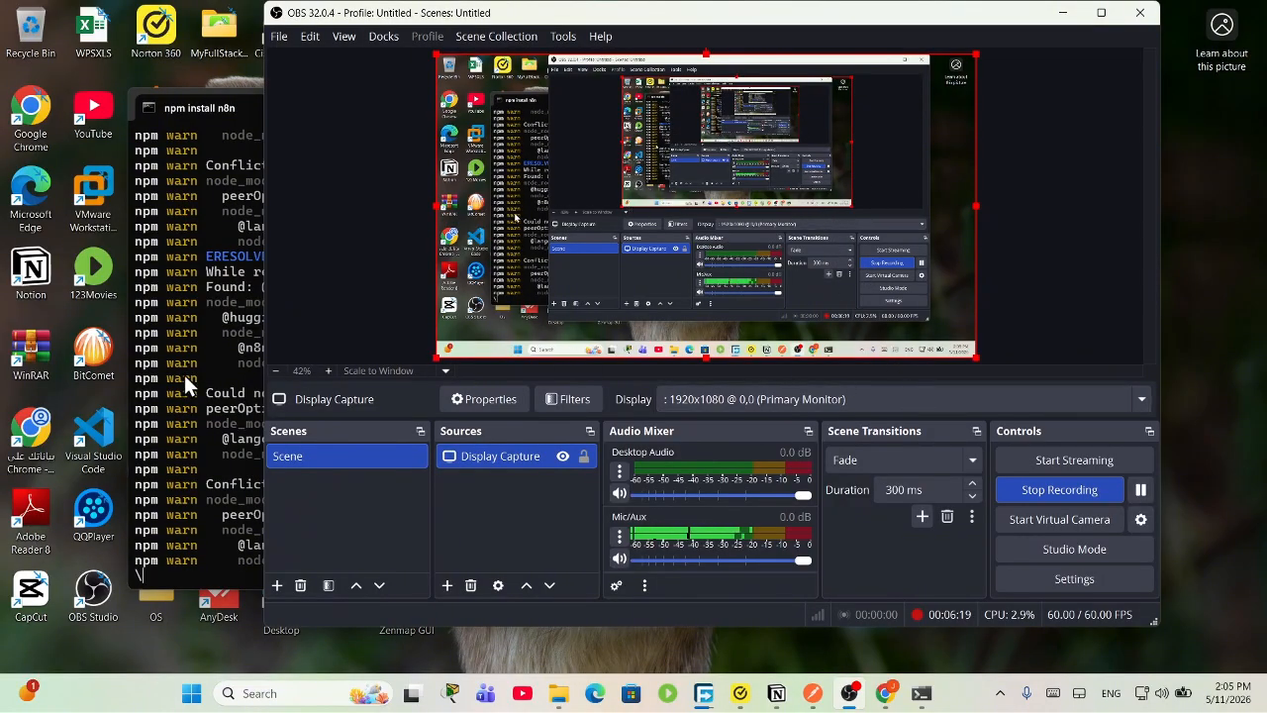
pyautogui.click(194, 337)
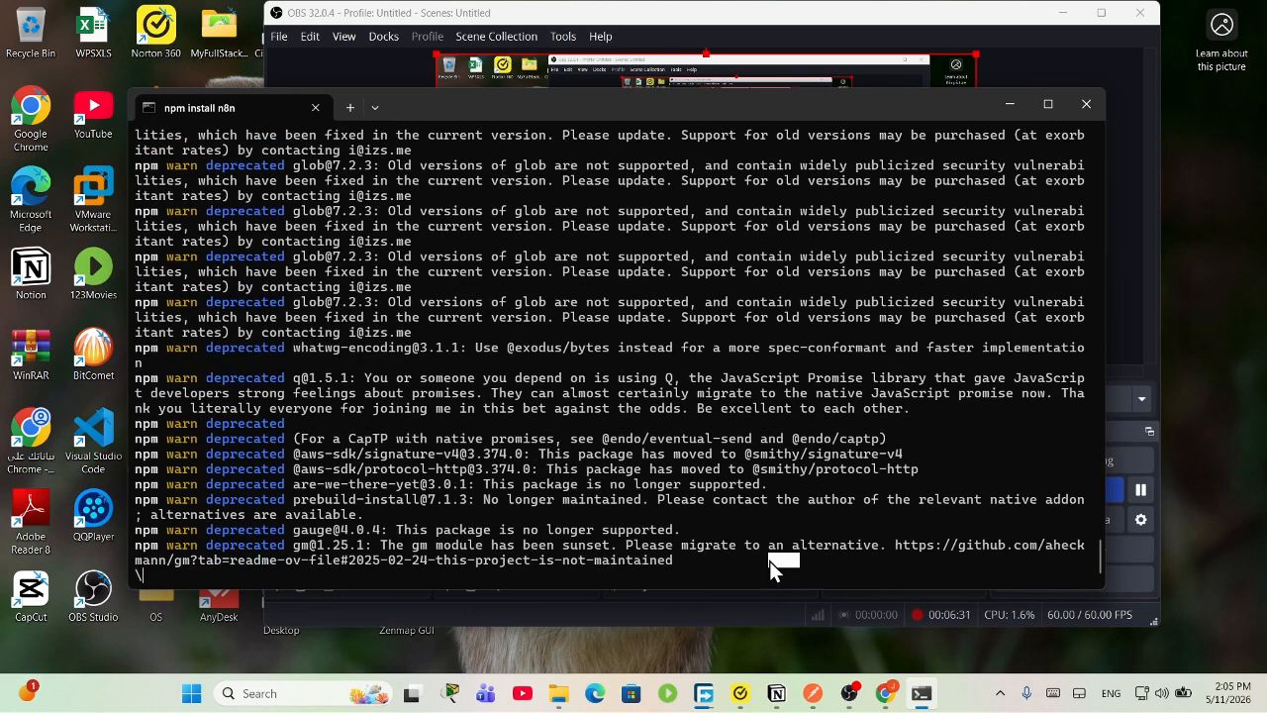
# Step: Select the latest npm warning lines in the terminal output
pyautogui.moveTo(770, 560); pyautogui.dragTo(327, 166)
pyautogui.click(716, 506)
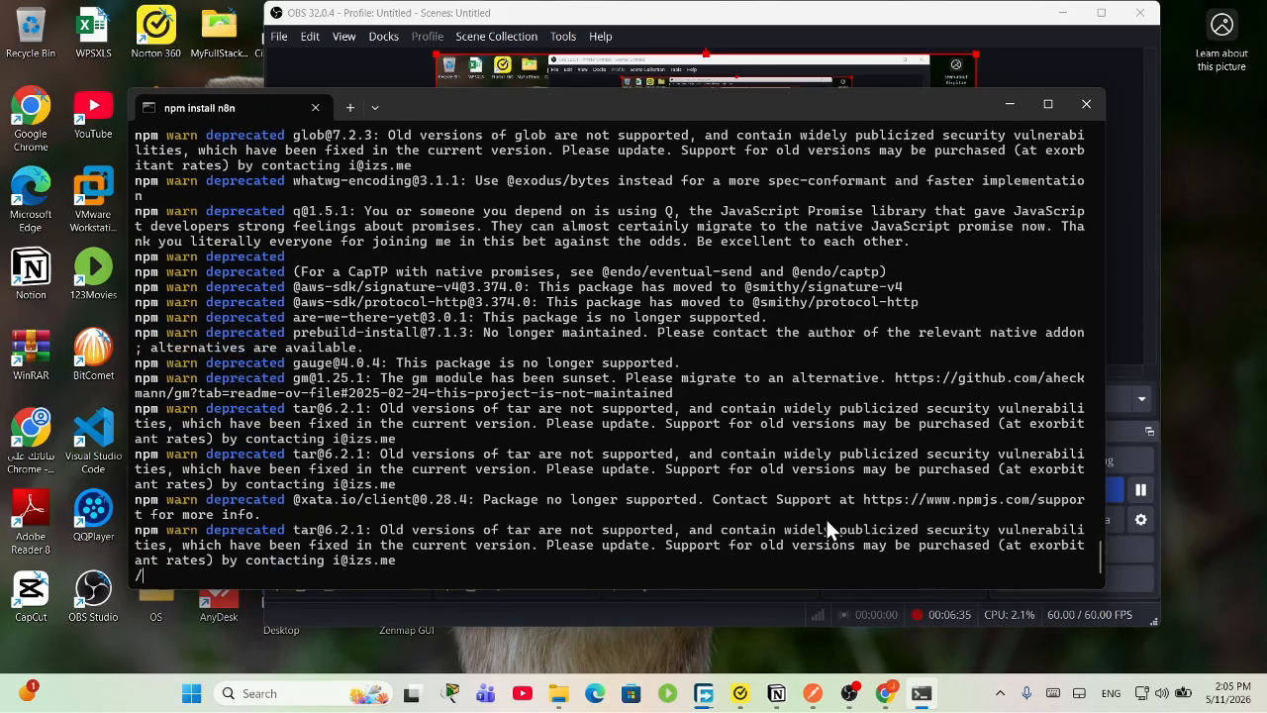
pyautogui.moveTo(861, 557); pyautogui.dragTo(220, 138)
pyautogui.moveTo(932, 559); pyautogui.dragTo(224, 136)
pyautogui.click(822, 456)
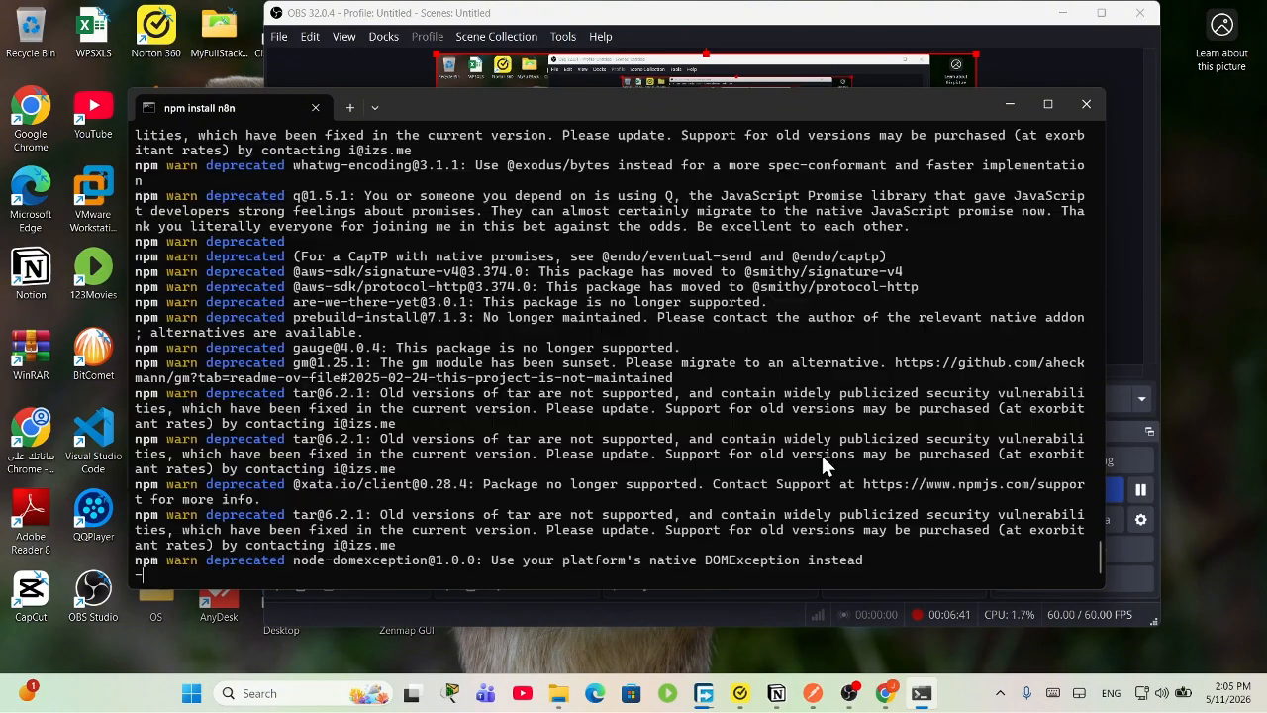
pyautogui.moveTo(903, 557); pyautogui.dragTo(269, 135)
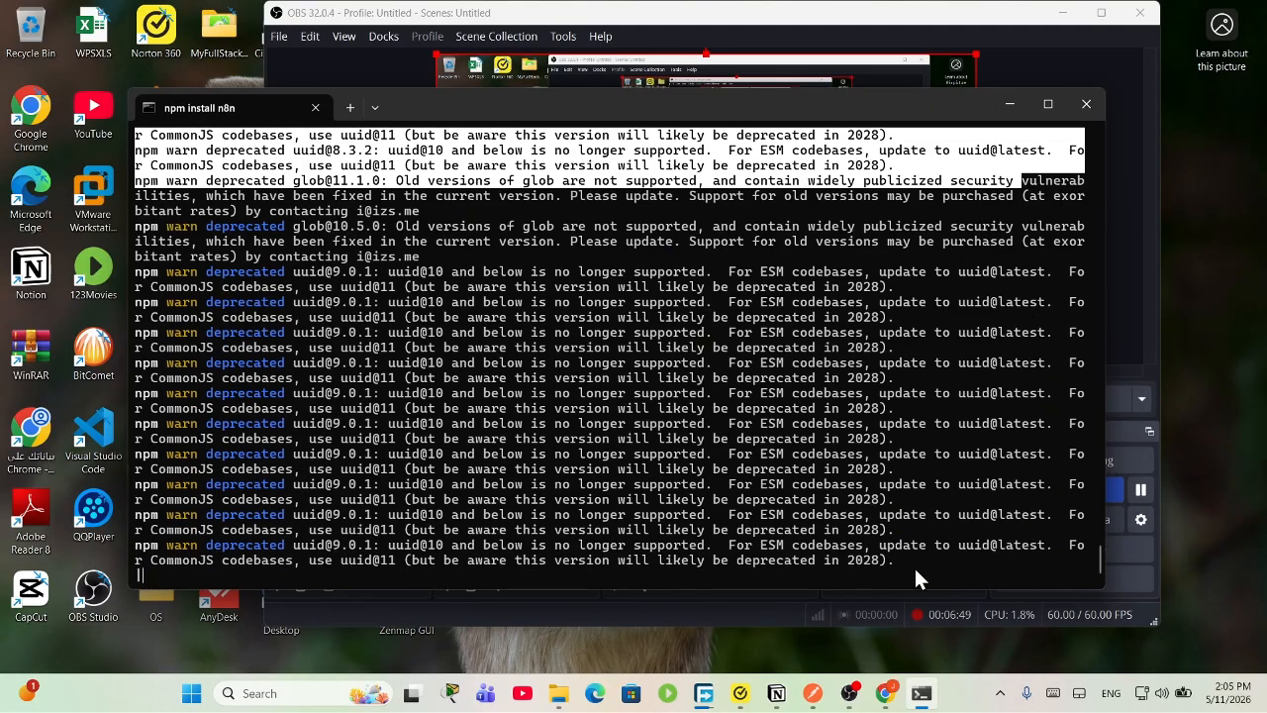
pyautogui.moveTo(915, 571); pyautogui.dragTo(168, 138)
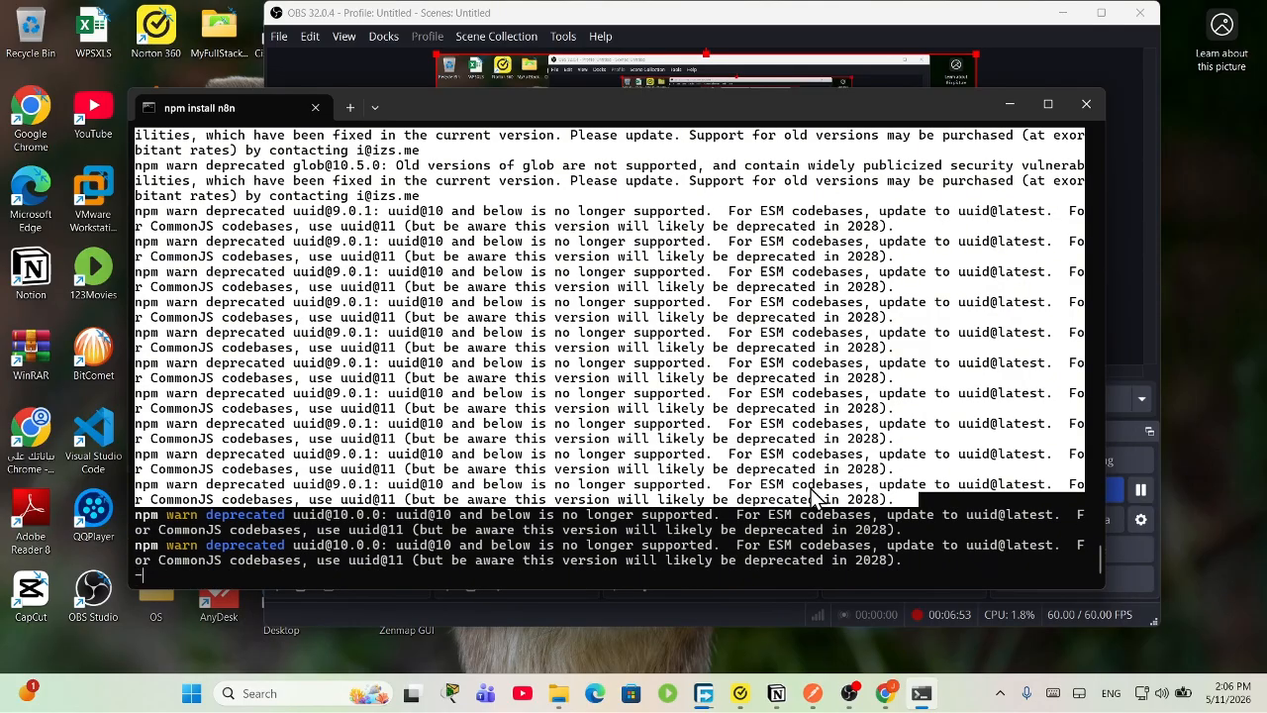
# Step: Minimize OBS Studio to reveal the finished install with 2403 packages added
pyautogui.click(850, 693)
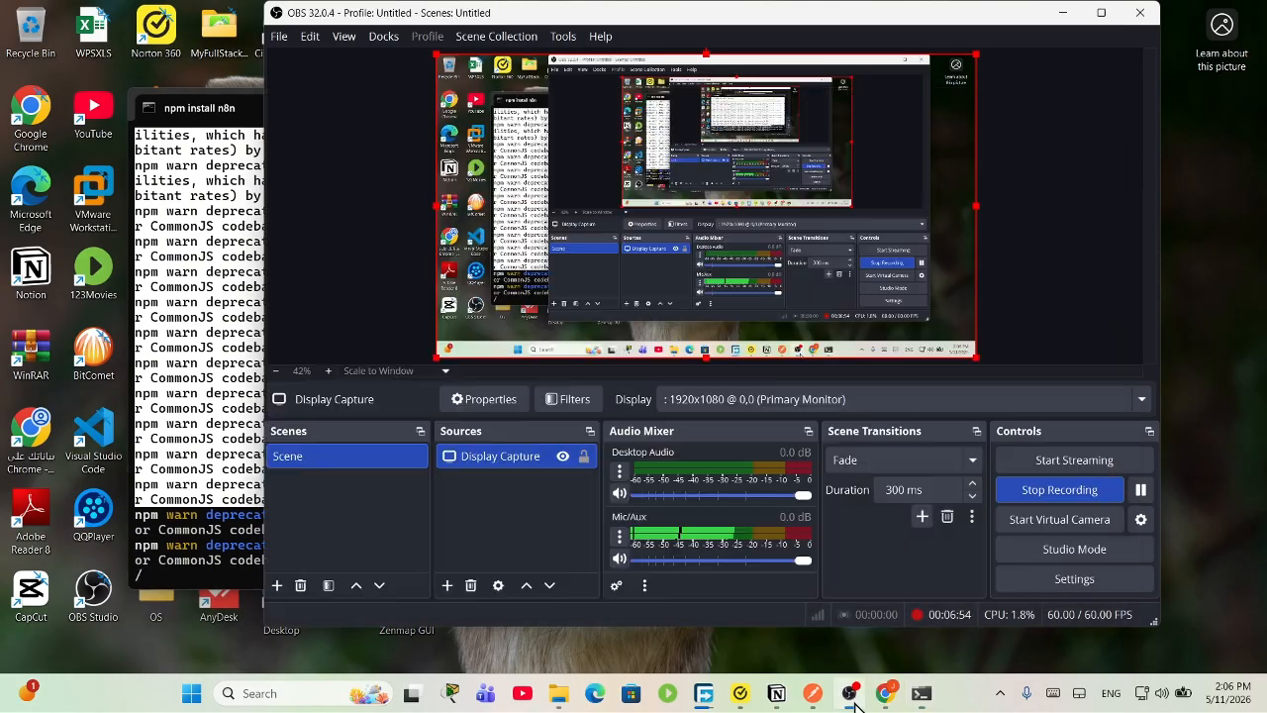
pyautogui.click(191, 503)
pyautogui.click(849, 693)
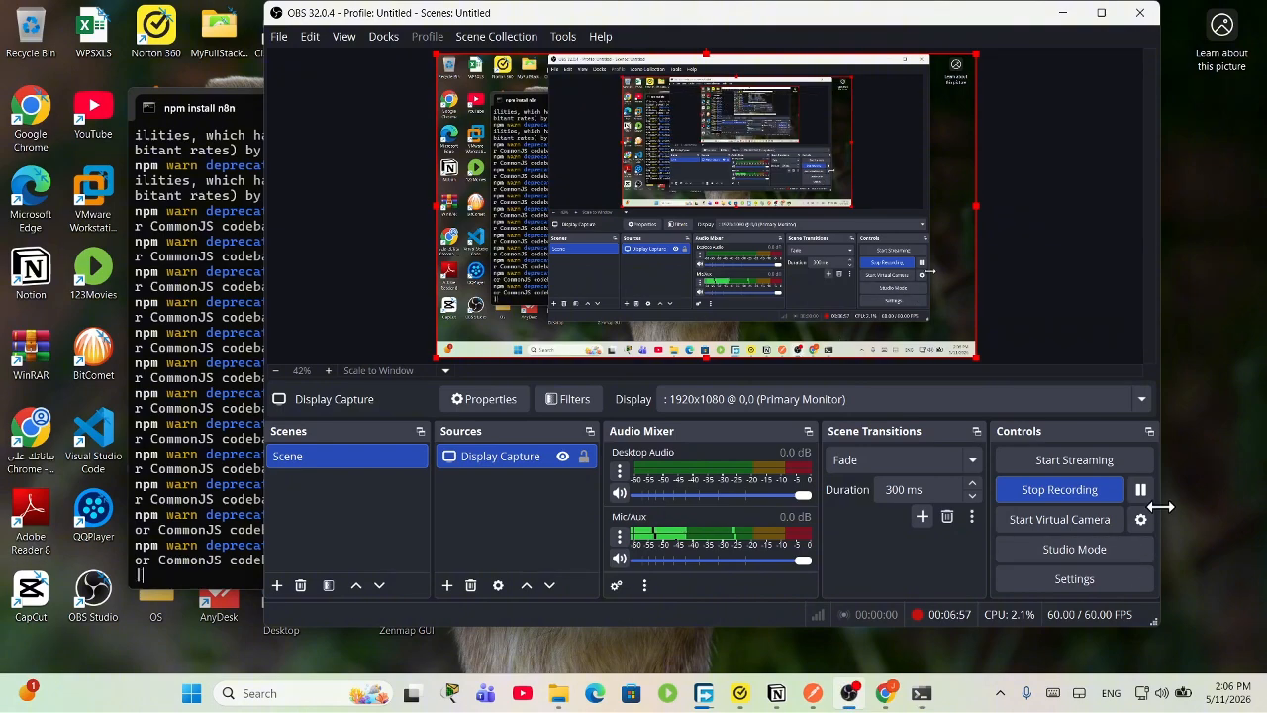
pyautogui.click(1059, 18)
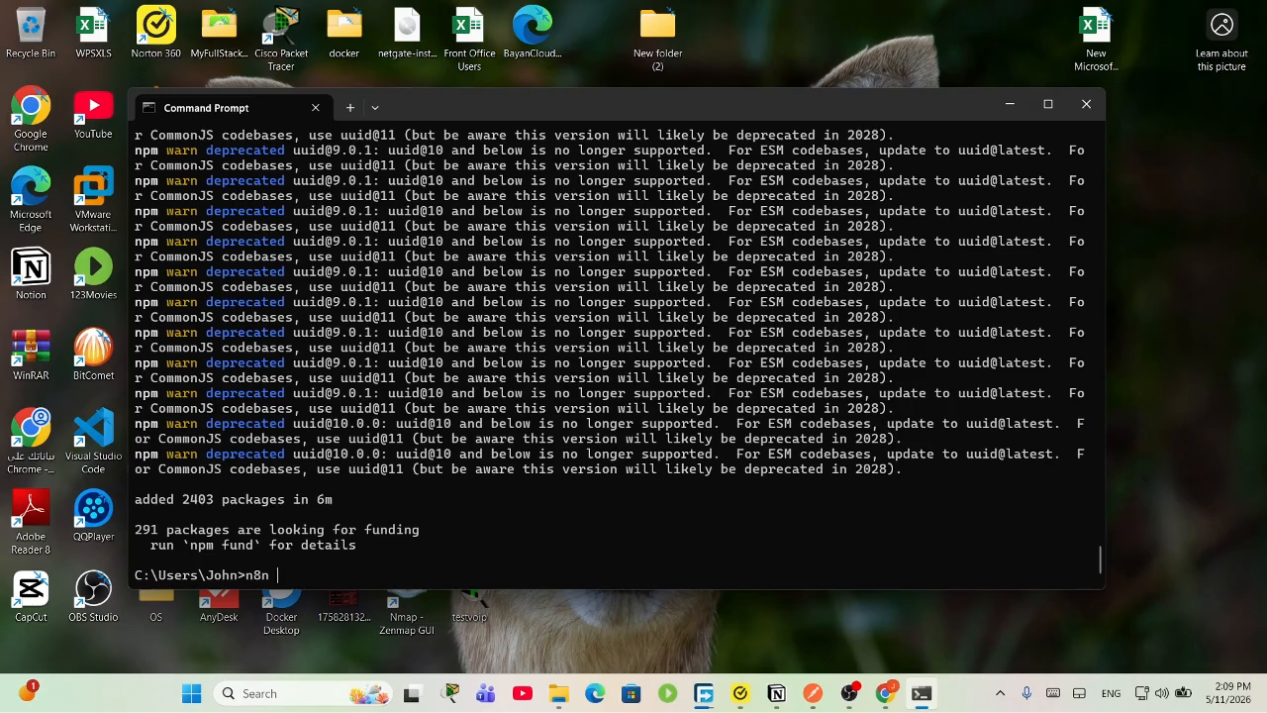
pyautogui.press('Return')
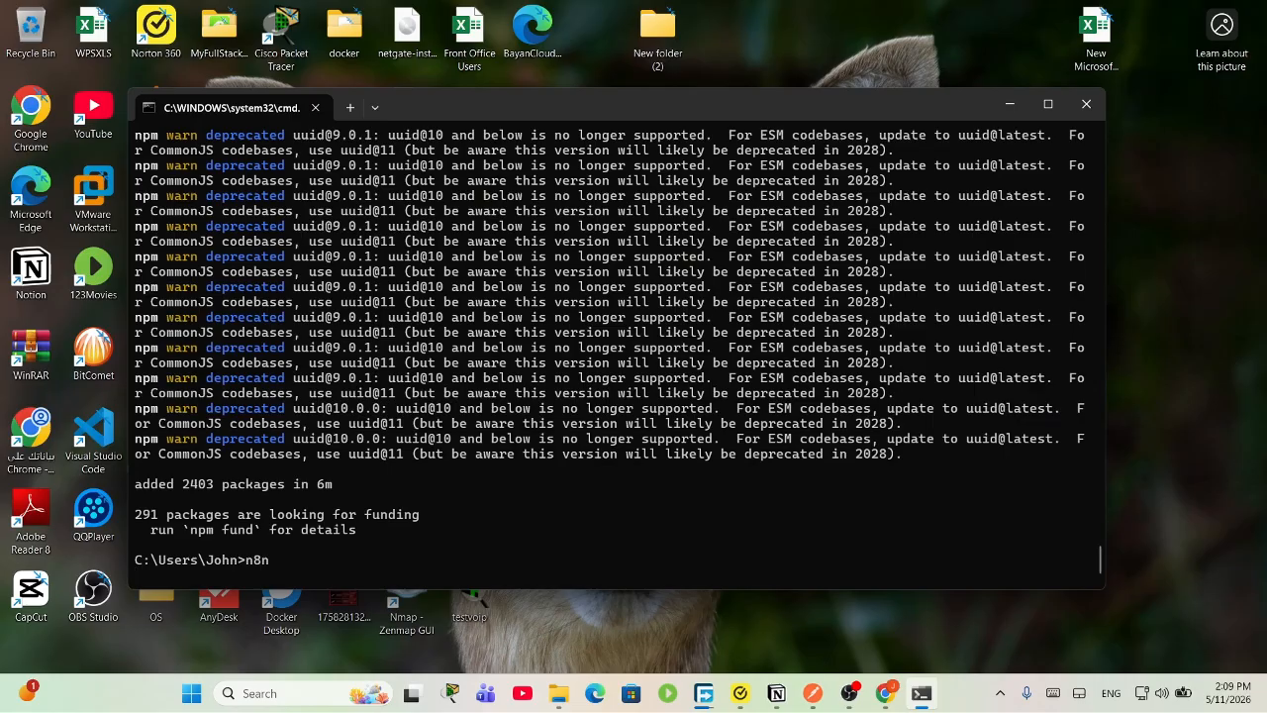
pyautogui.press('Return')
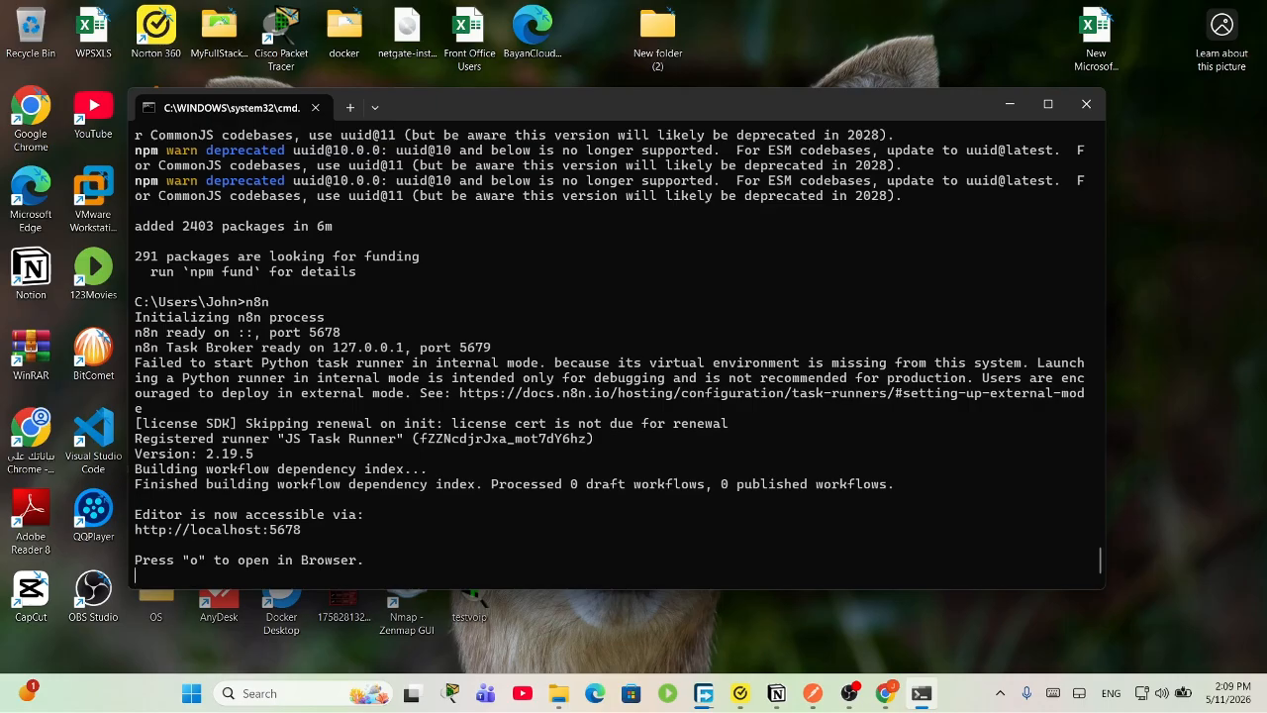
pyautogui.moveTo(333, 535); pyautogui.dragTo(149, 525)
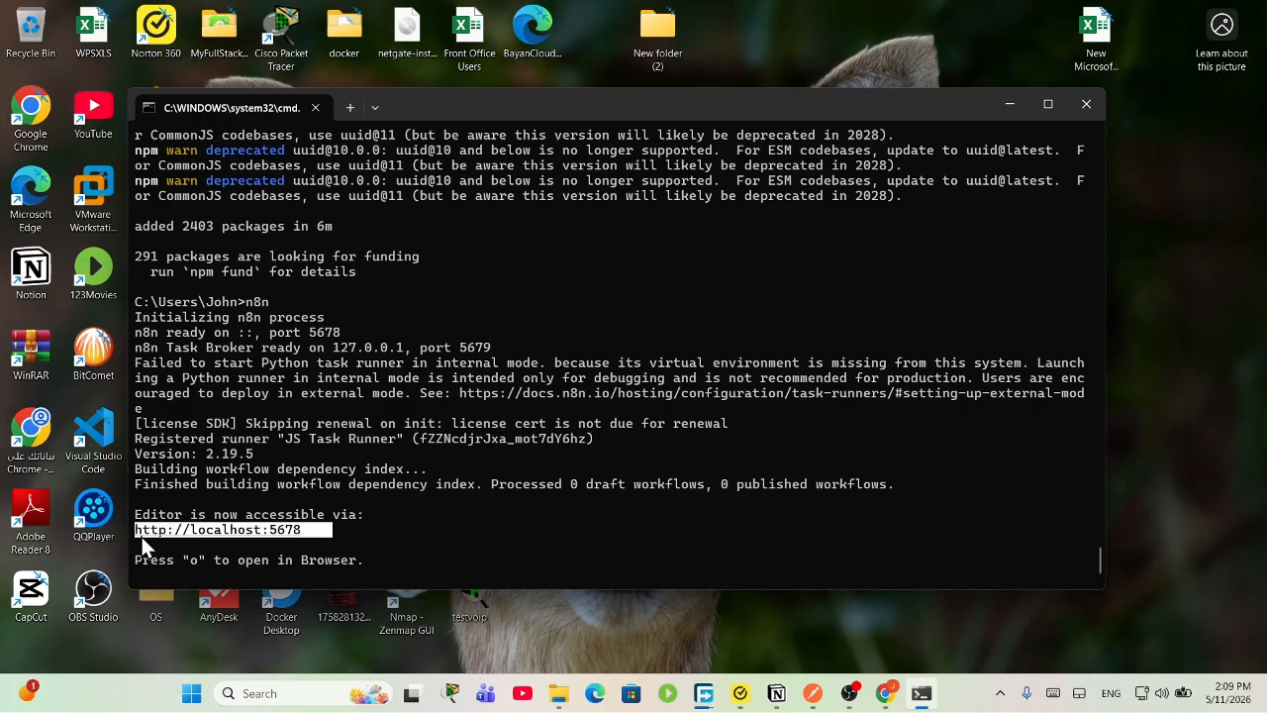
pyautogui.click(210, 582)
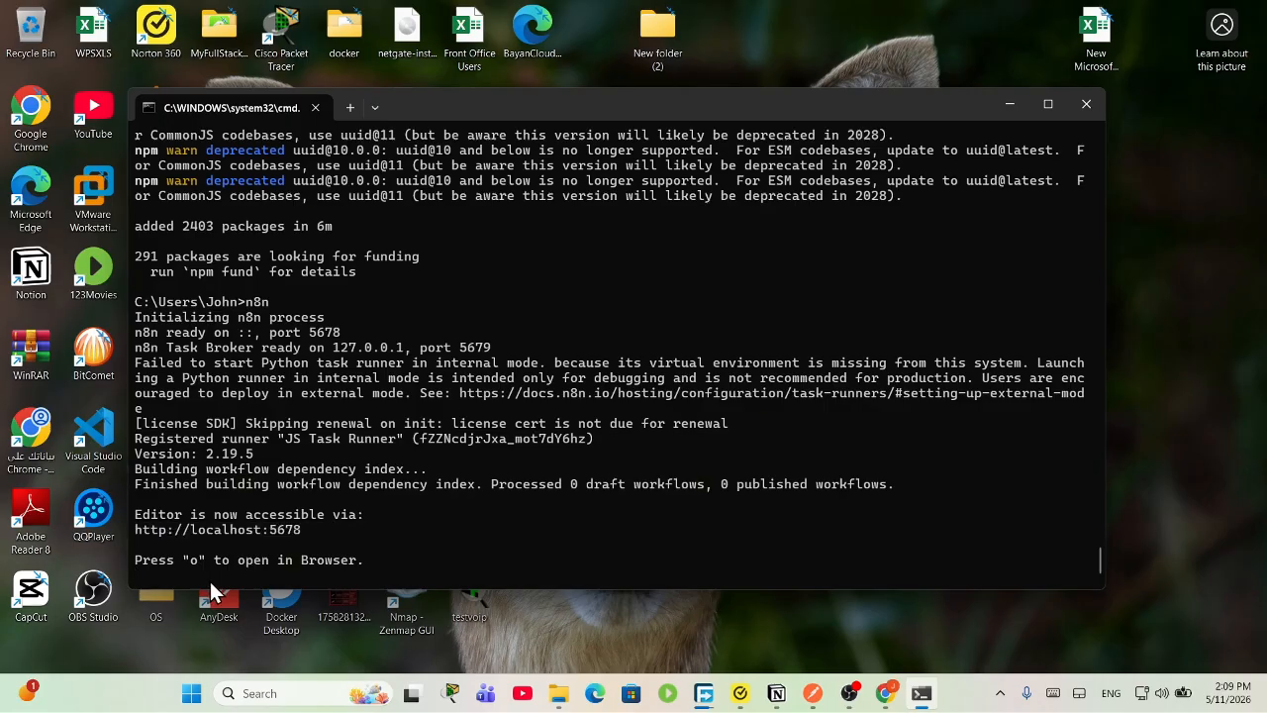
pyautogui.press('o')
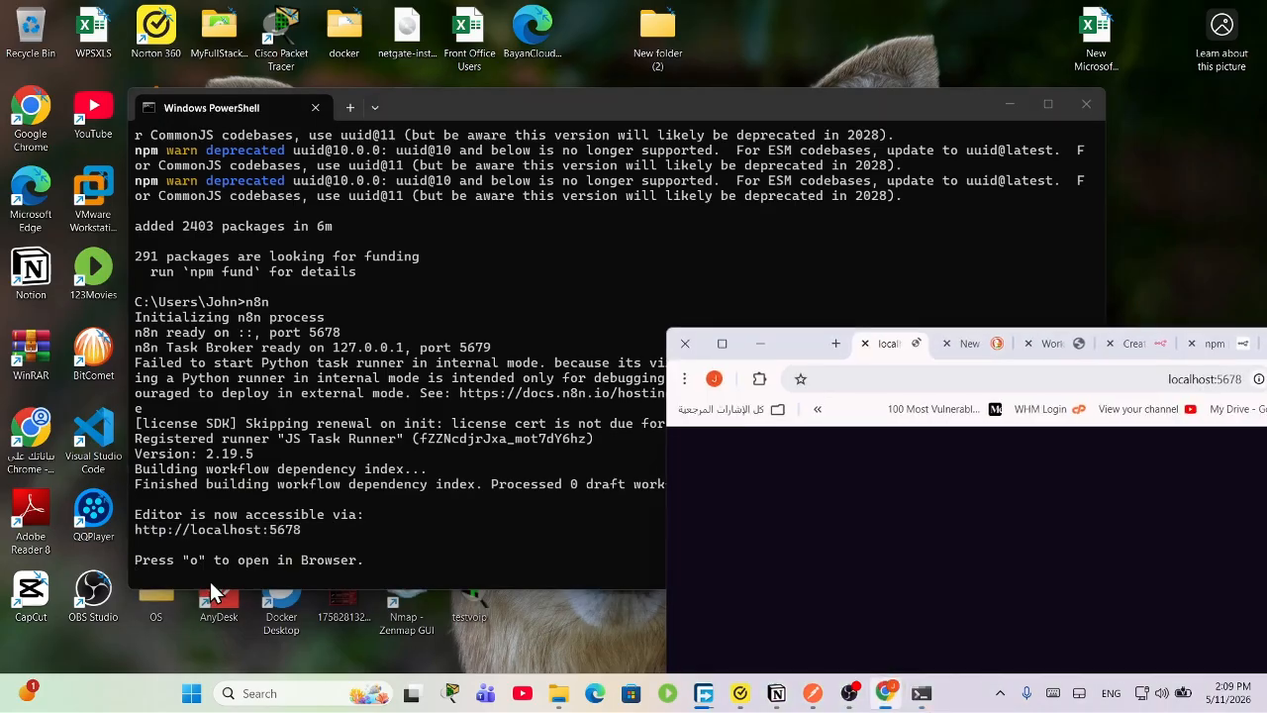
# Step: Maximize the browser window and close the five extra tabs, keeping only n8n
pyautogui.doubleClick(800, 347)
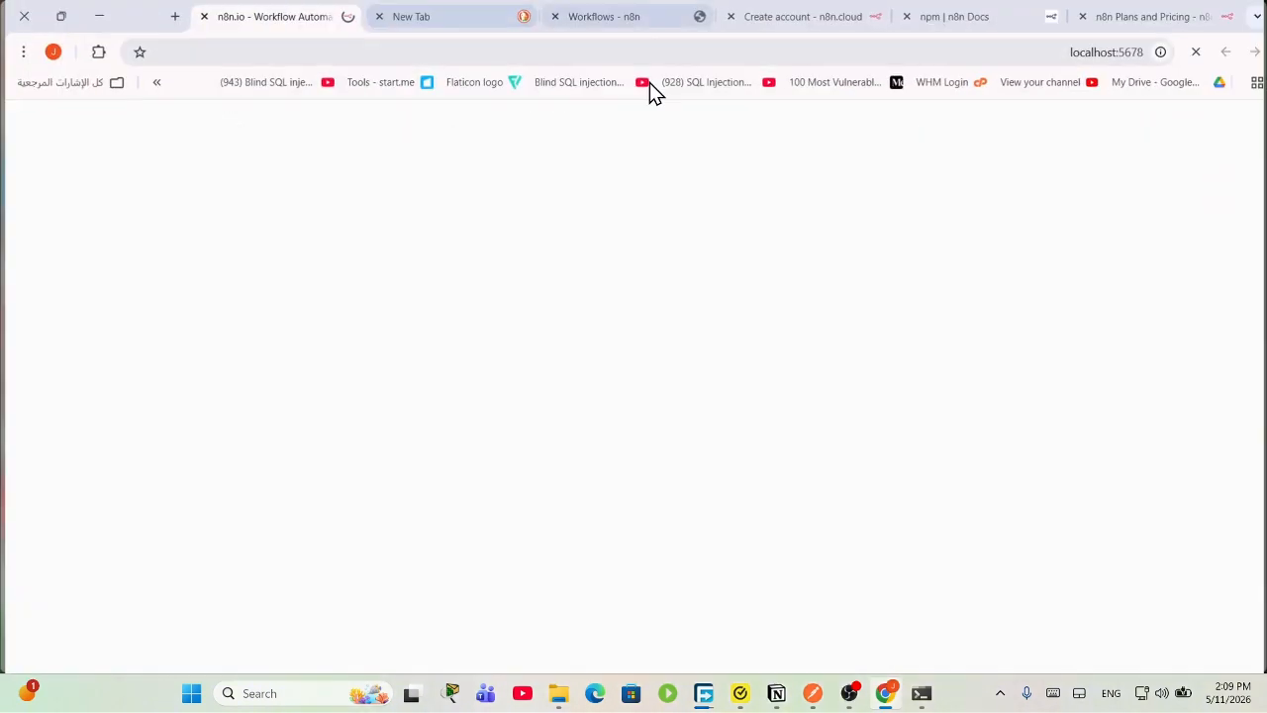
pyautogui.click(374, 17)
pyautogui.click(551, 17)
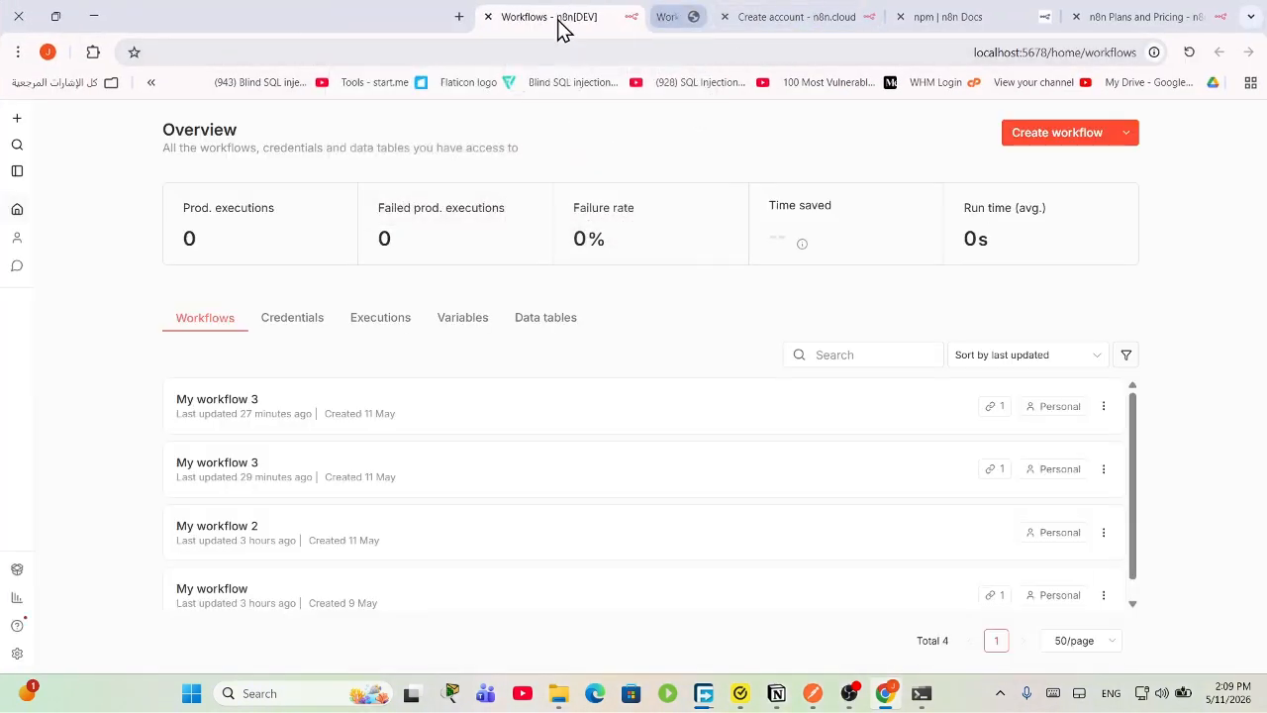
pyautogui.click(725, 17)
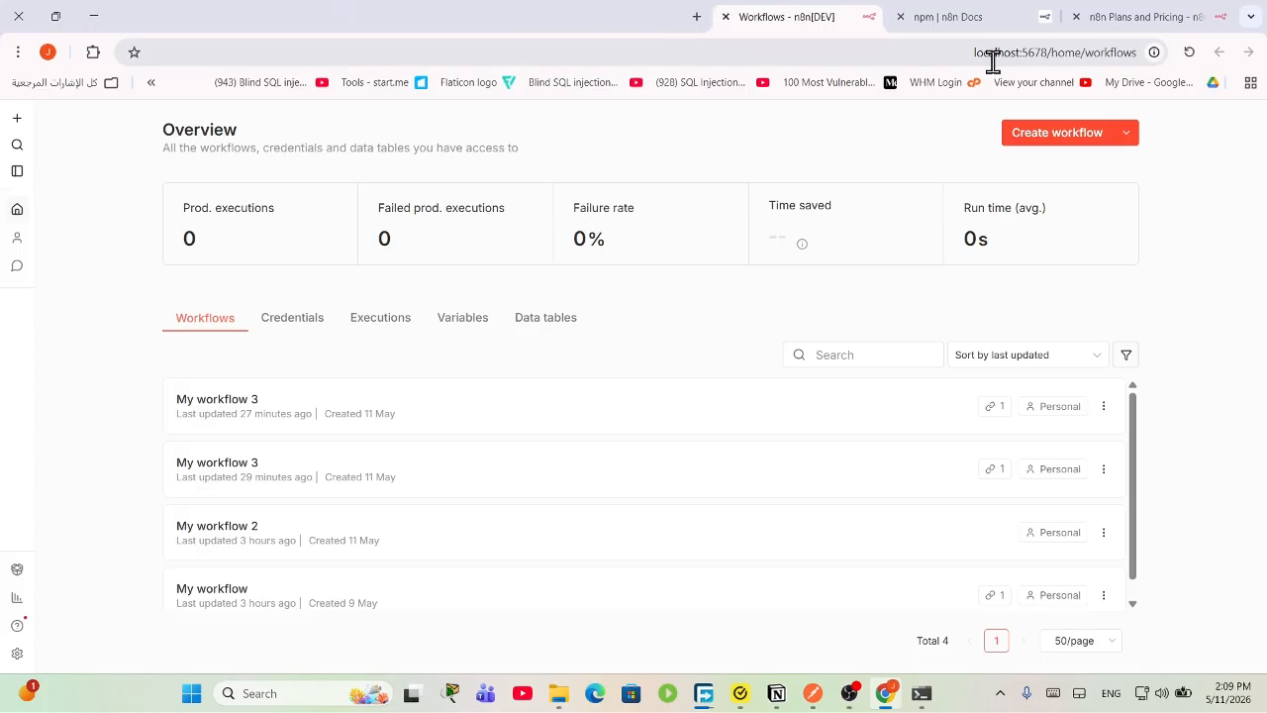
pyautogui.click(900, 17)
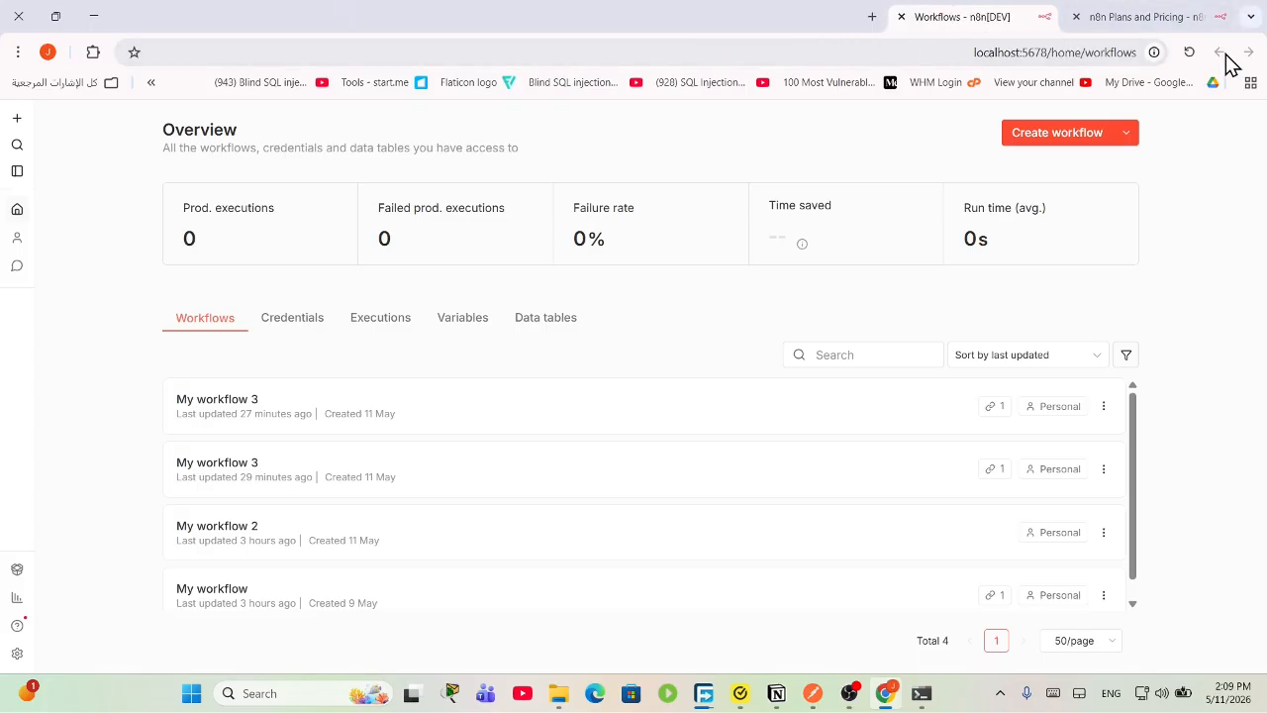
pyautogui.click(1076, 17)
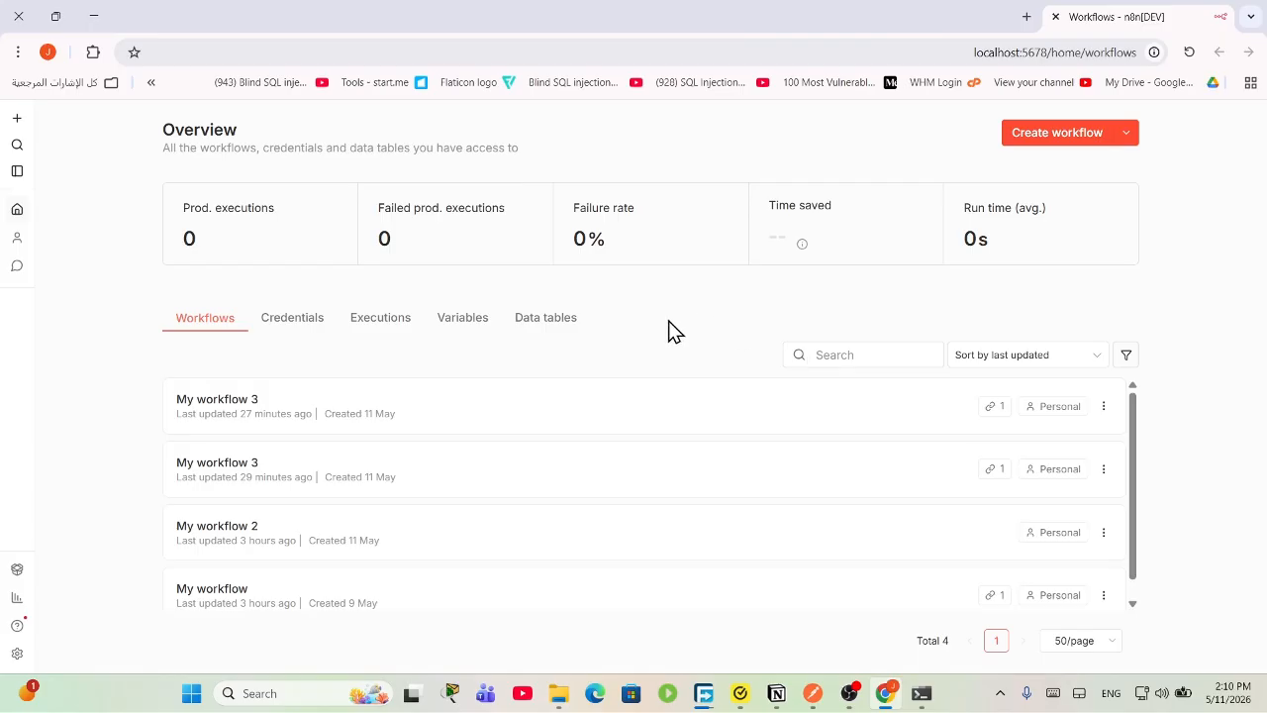
# Step: Scroll the Overview, then open and close the sidebar Settings menu
pyautogui.scroll(-1, 441, 529)
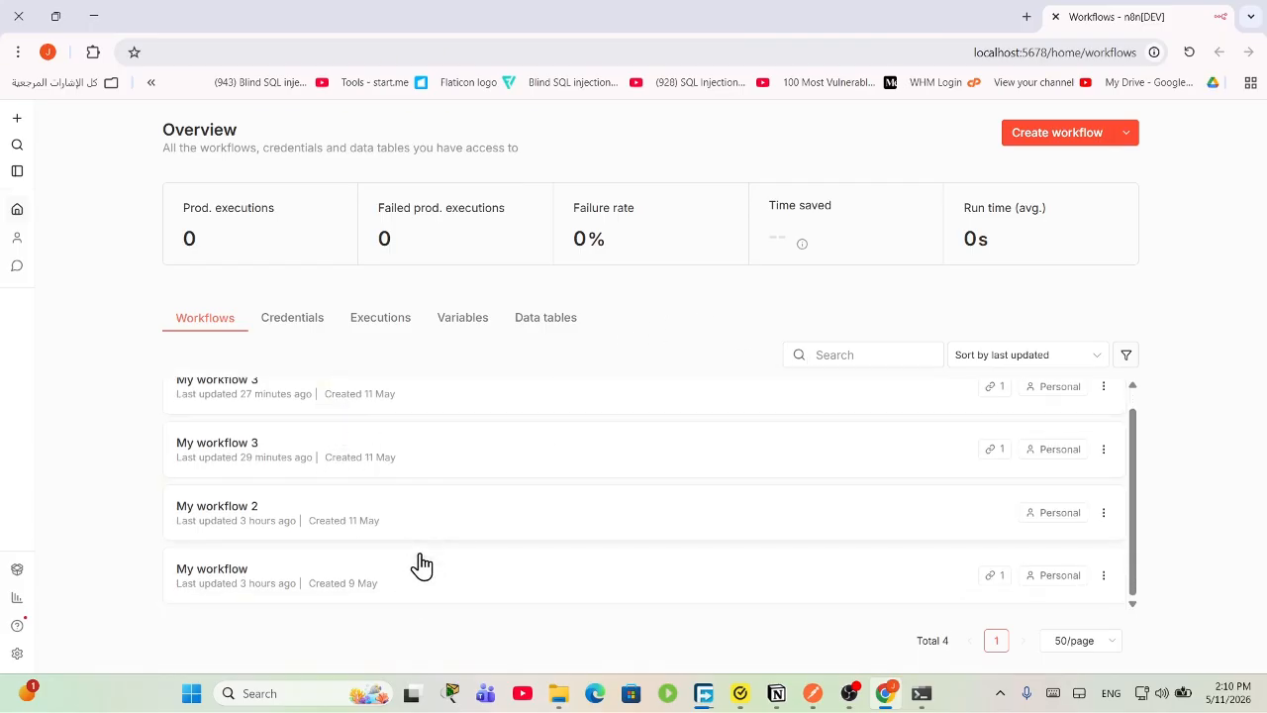
pyautogui.scroll(1, 390, 565)
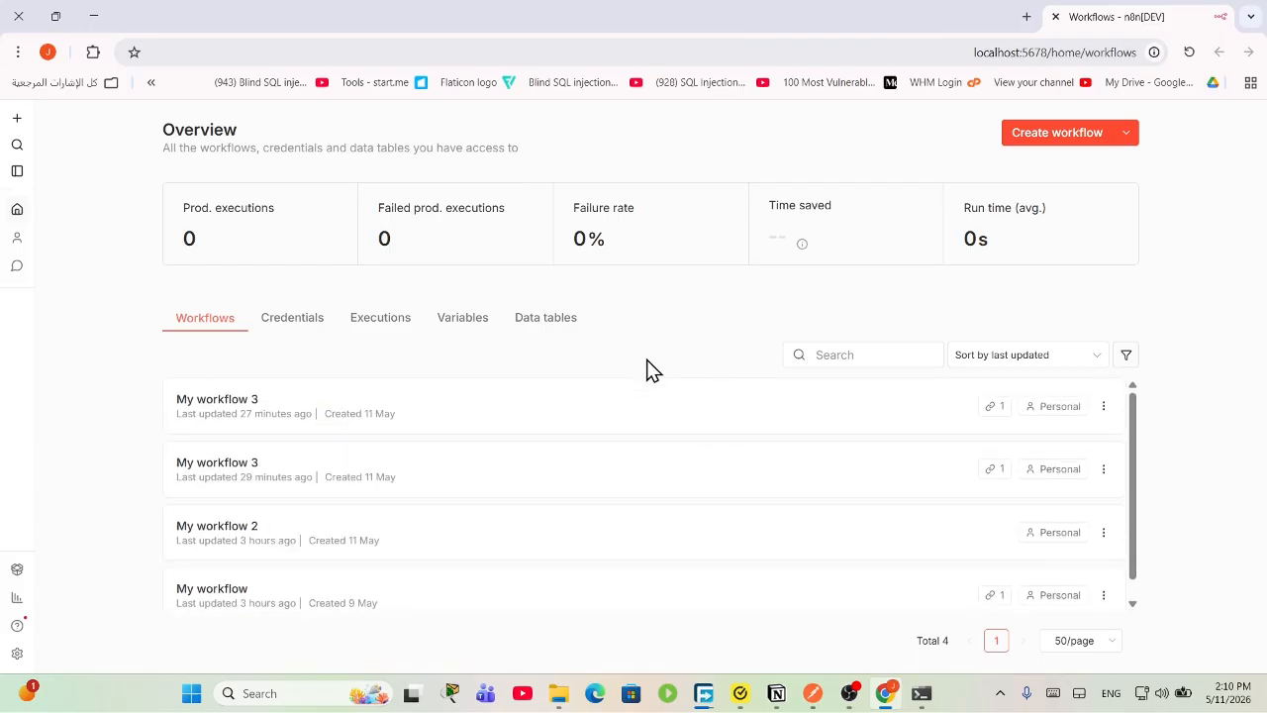
pyautogui.click(15, 653)
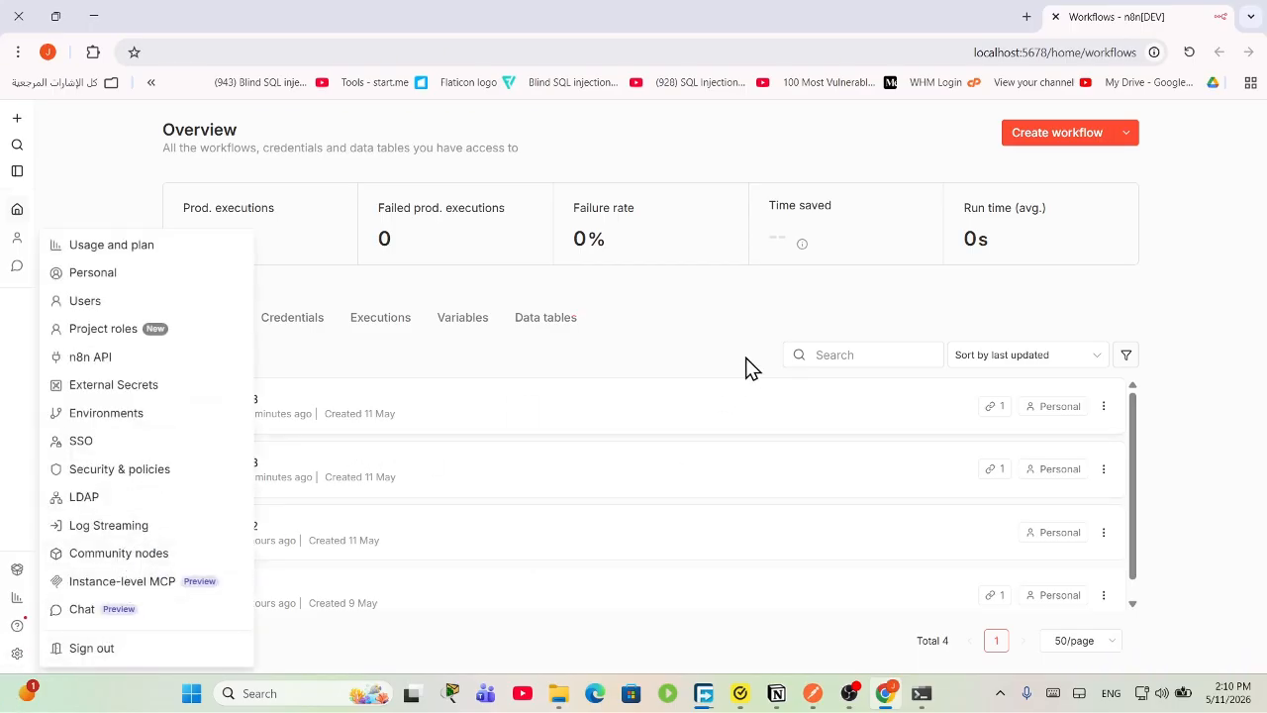
pyautogui.click(832, 315)
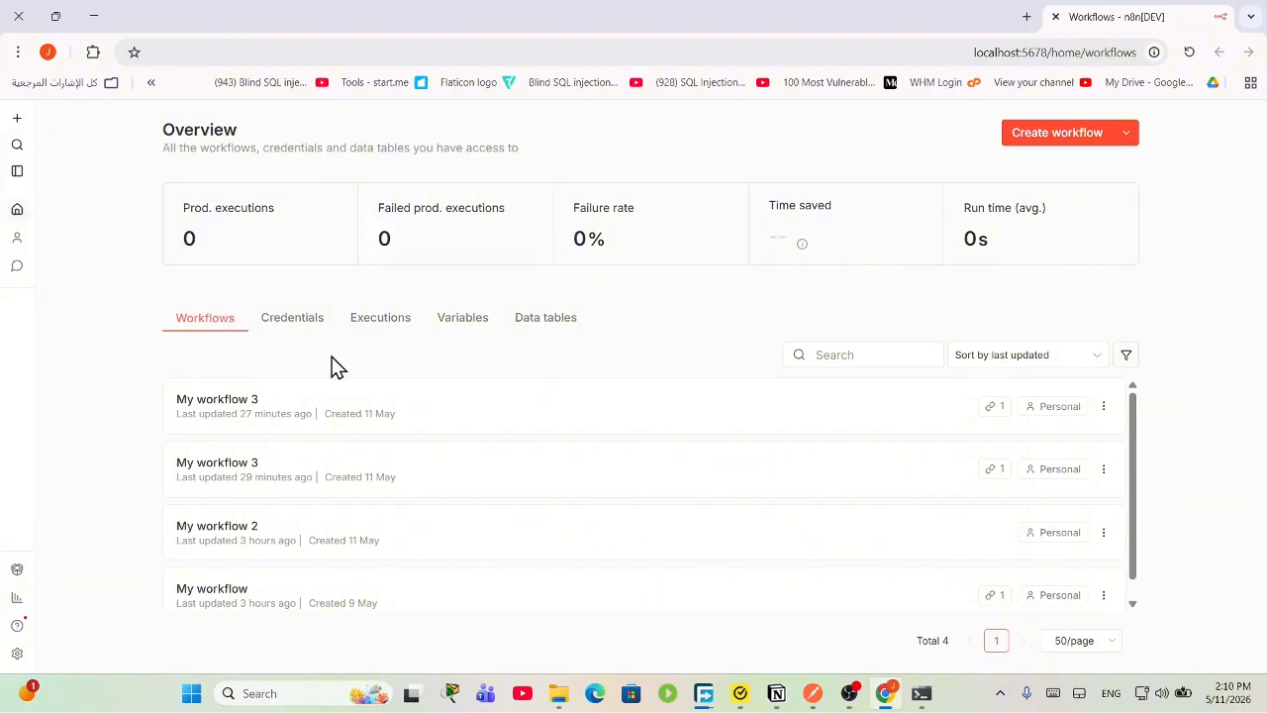
# Step: Sign out of the local n8n instance and dismiss the saved-login suggestions
pyautogui.moveTo(13, 655)
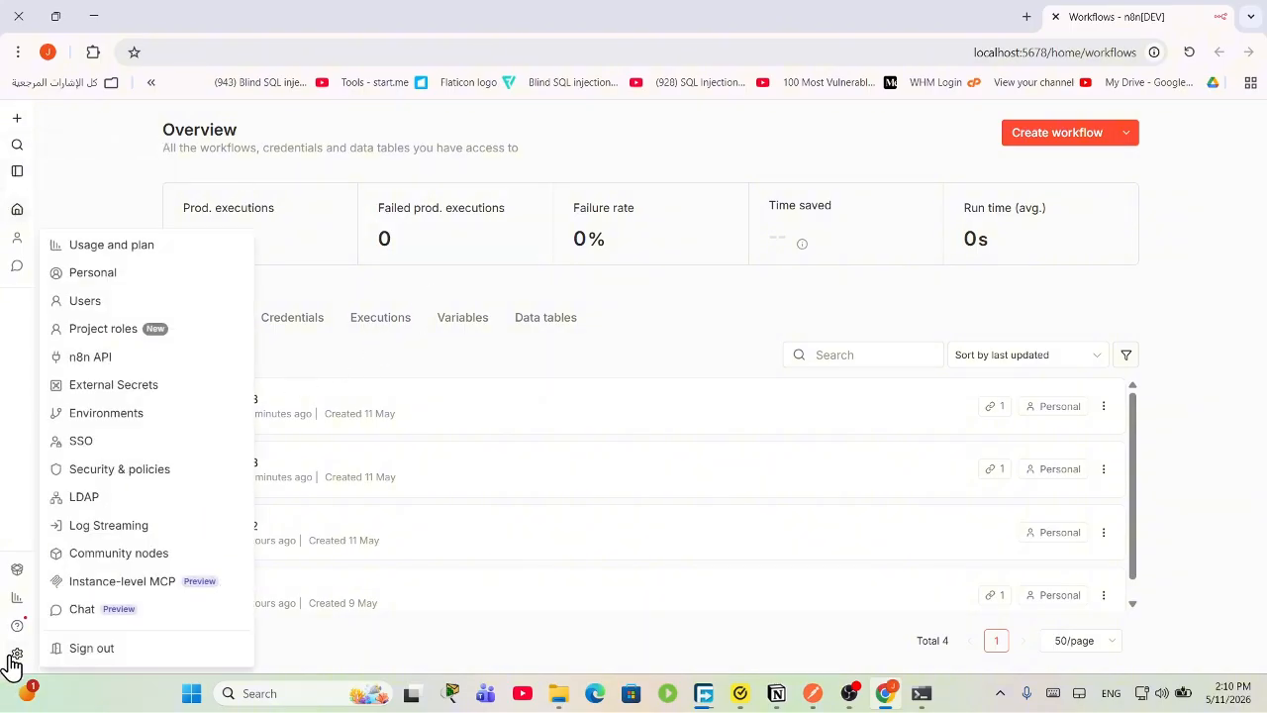
pyautogui.click(87, 650)
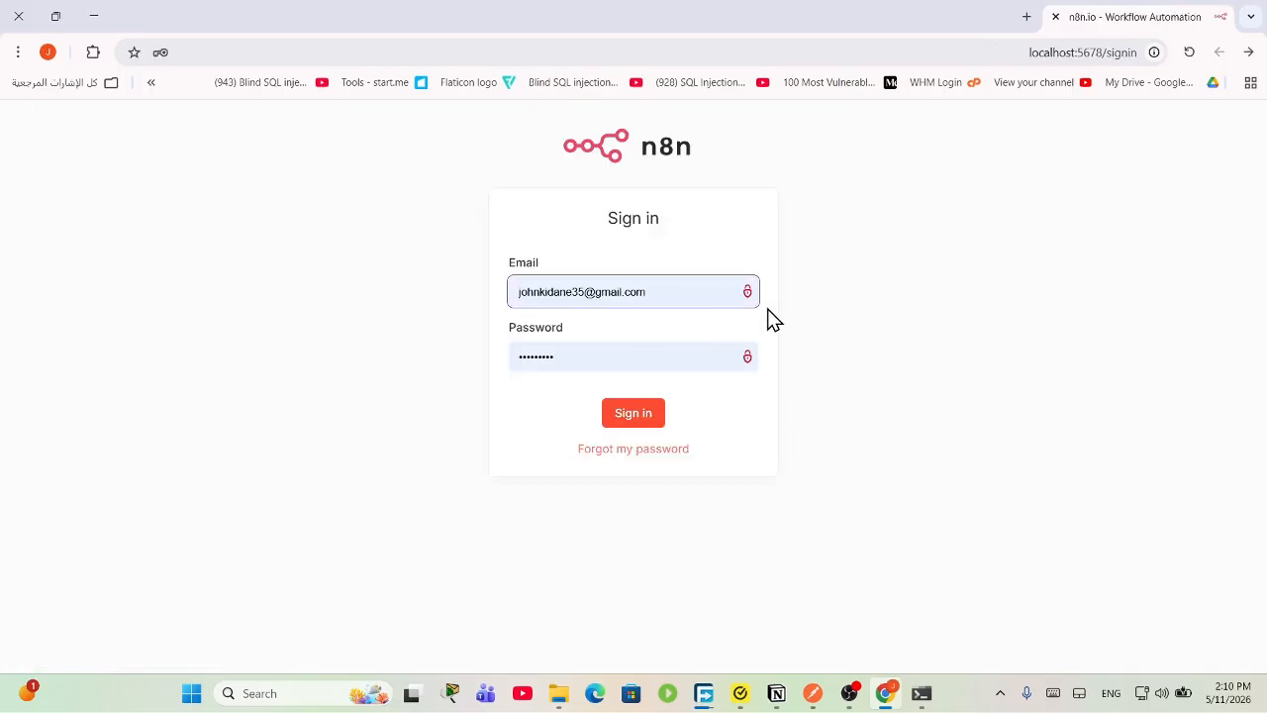
pyautogui.click(654, 289)
pyautogui.click(860, 289)
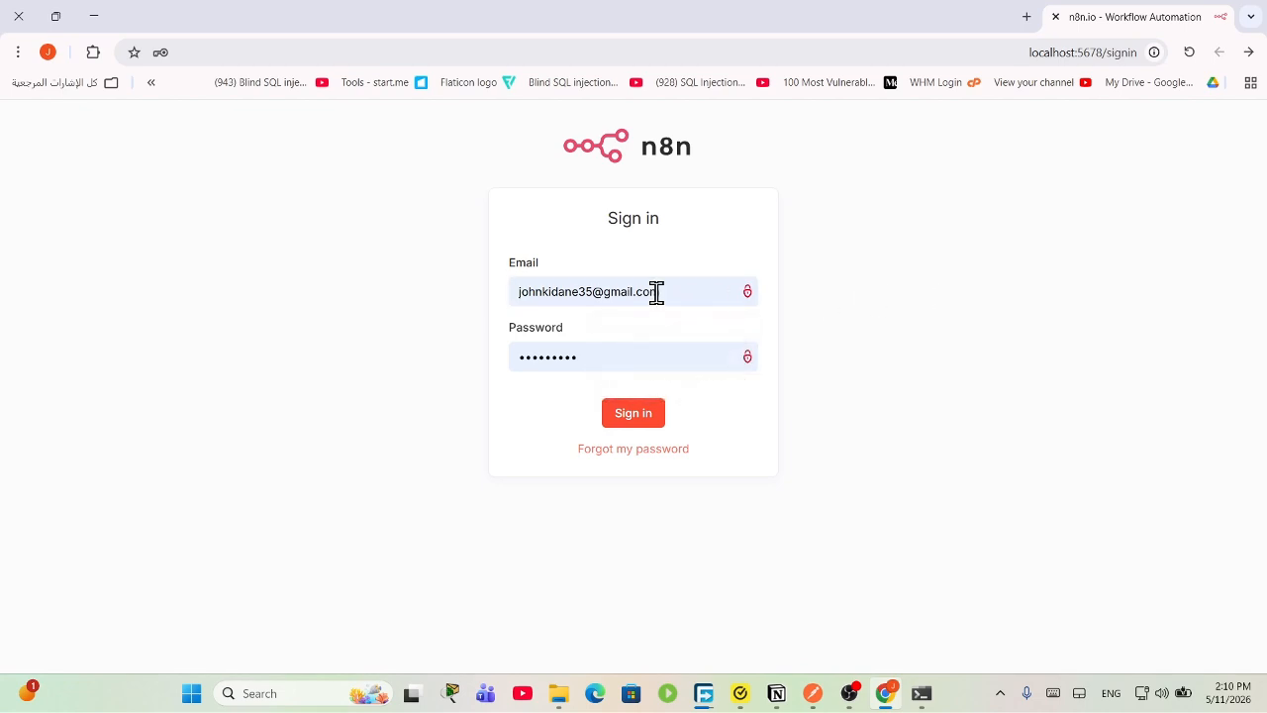
pyautogui.click(688, 366)
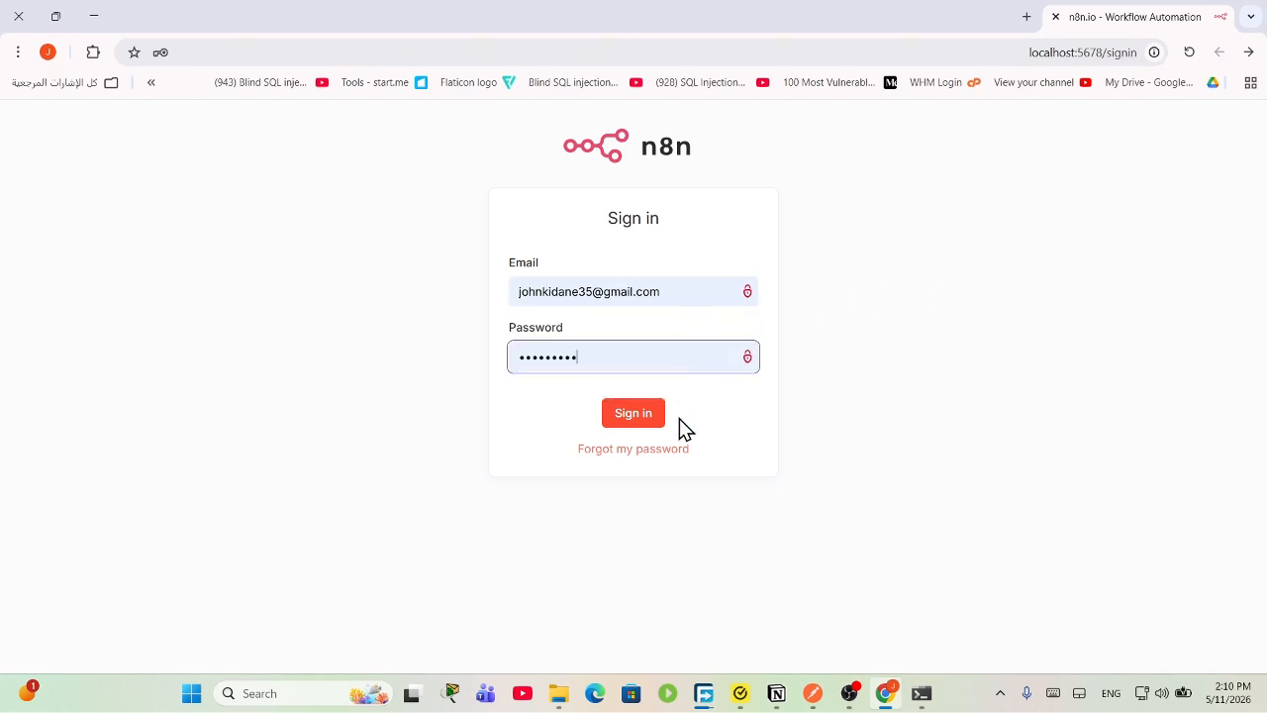
# Step: Reload the /signin page and sign in with the saved credentials
pyautogui.click(1107, 54)
pyautogui.moveTo(1104, 54); pyautogui.dragTo(1218, 64)
pyautogui.press('Return')
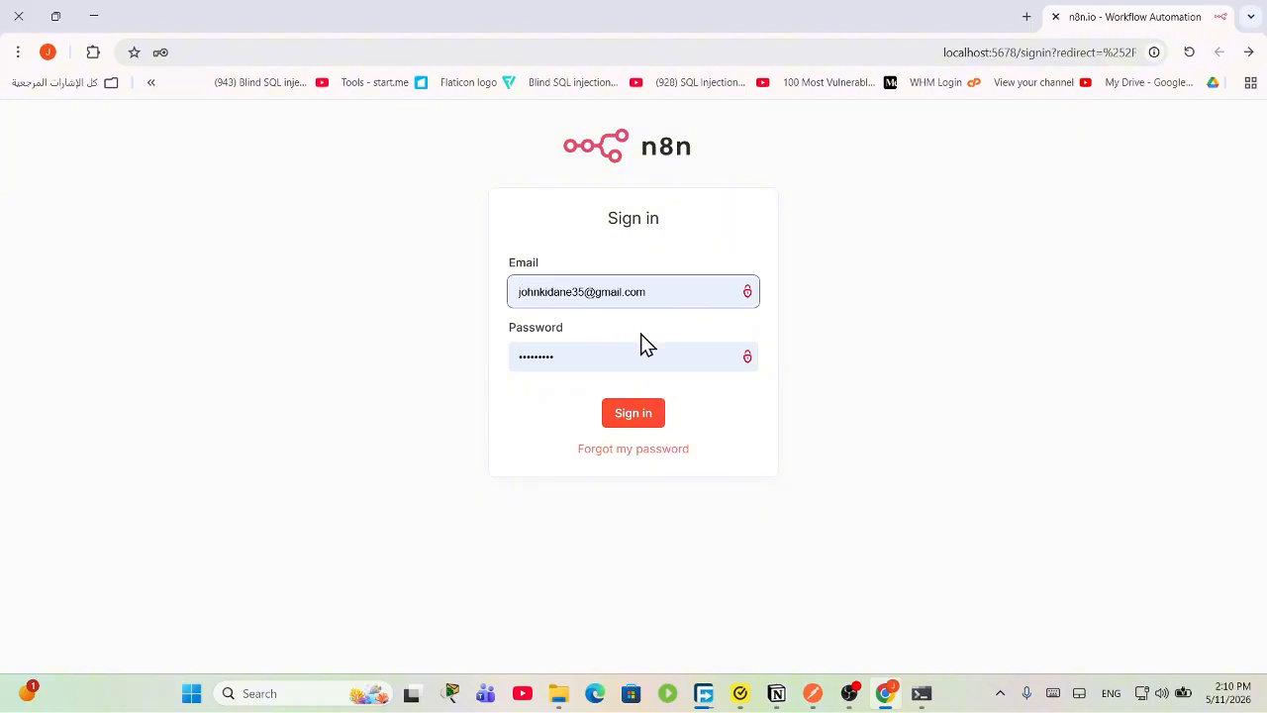
pyautogui.click(630, 420)
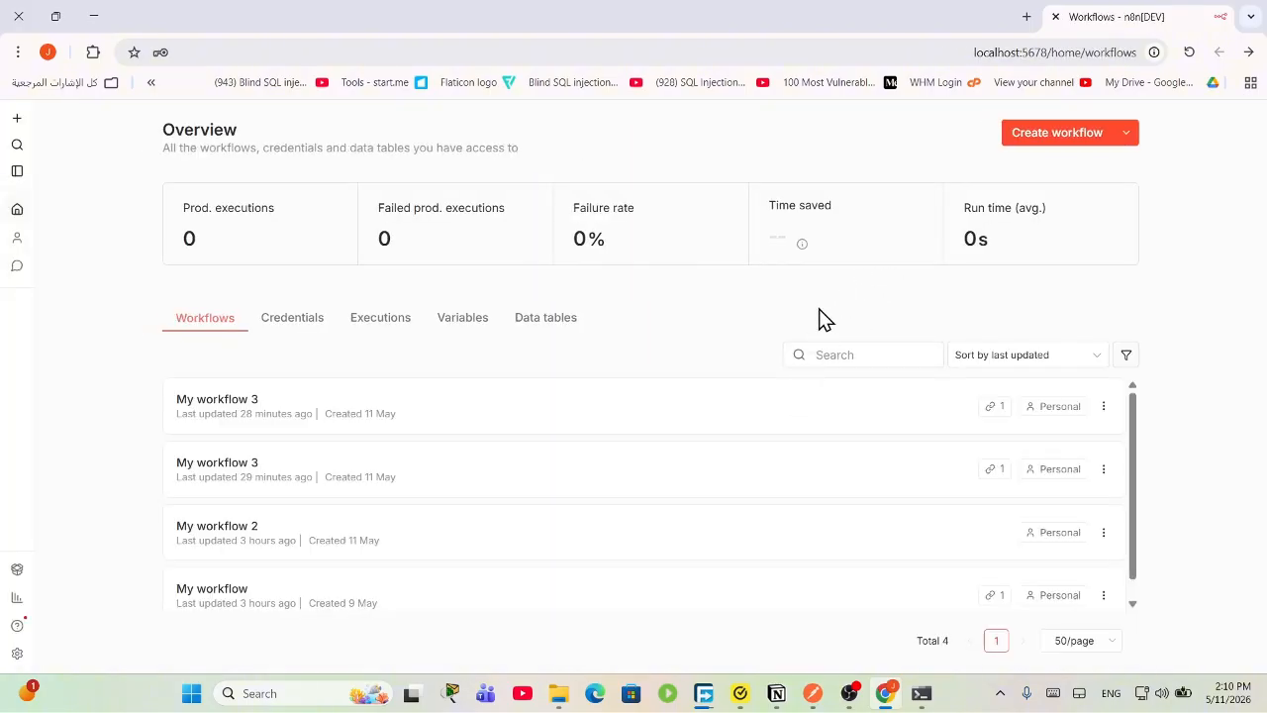
# Step: Create the new workflow 'My workflow 4' and bring up its trigger choices
pyautogui.click(1056, 132)
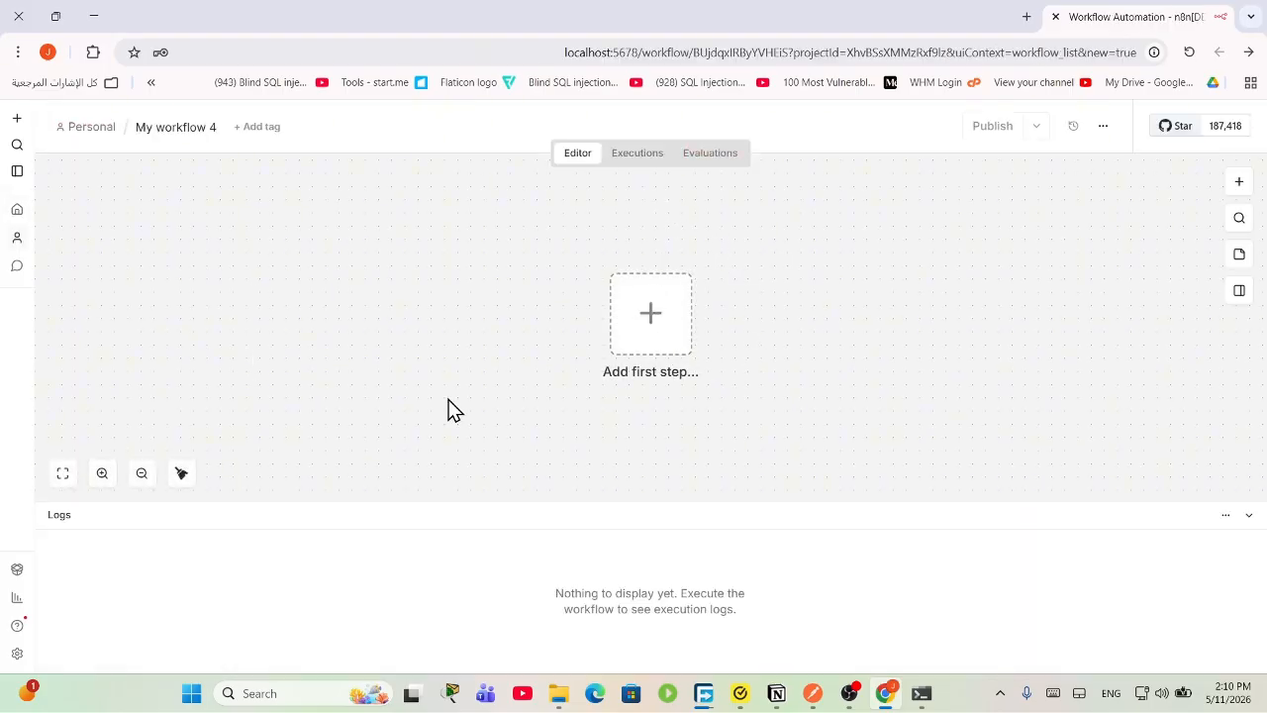
pyautogui.click(651, 327)
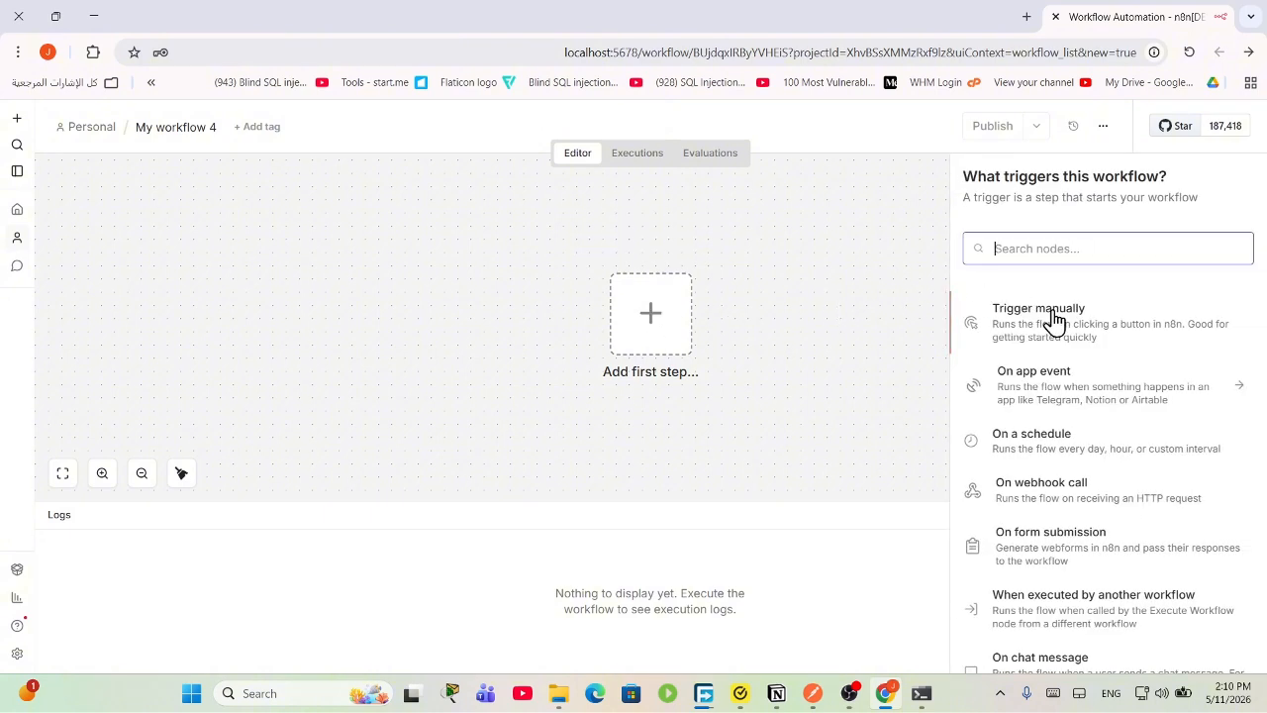
# Step: Open excalidraw.com in a new tab and delete the old Cisco switch network diagram
pyautogui.click(1030, 22)
pyautogui.write('ex')
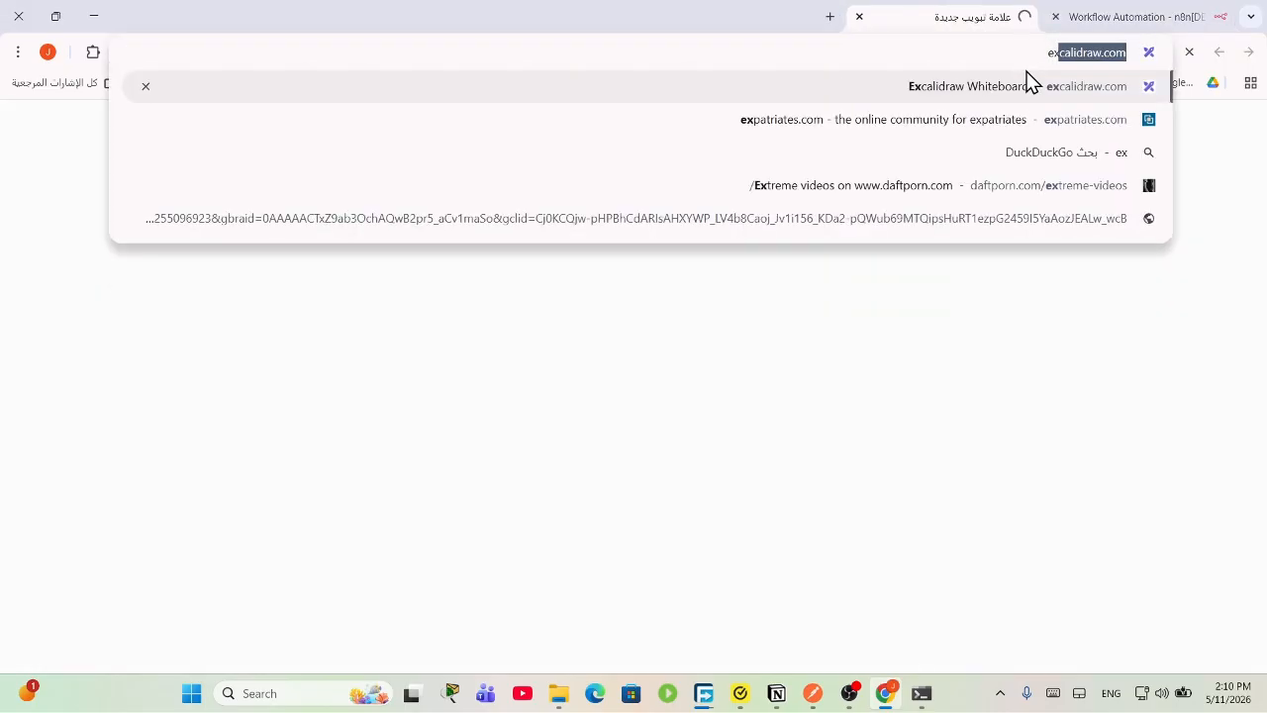
pyautogui.press('Return')
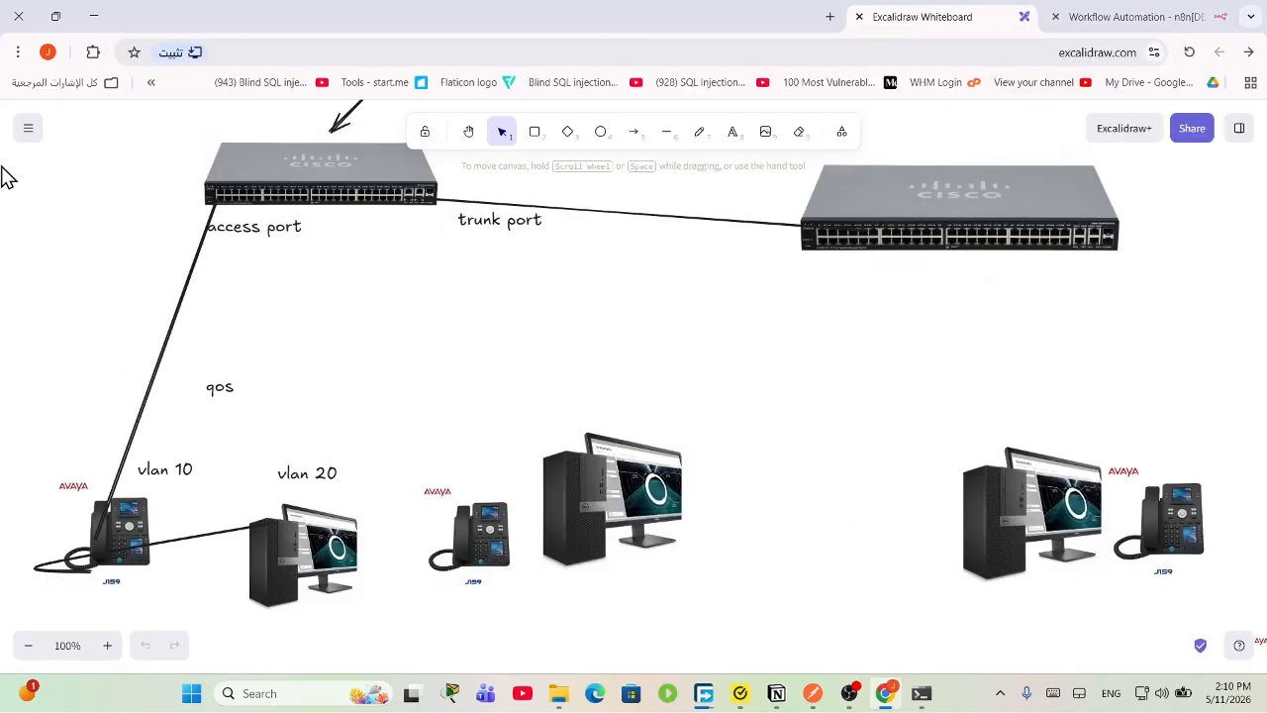
pyautogui.hotkey('ctrl', 'a')
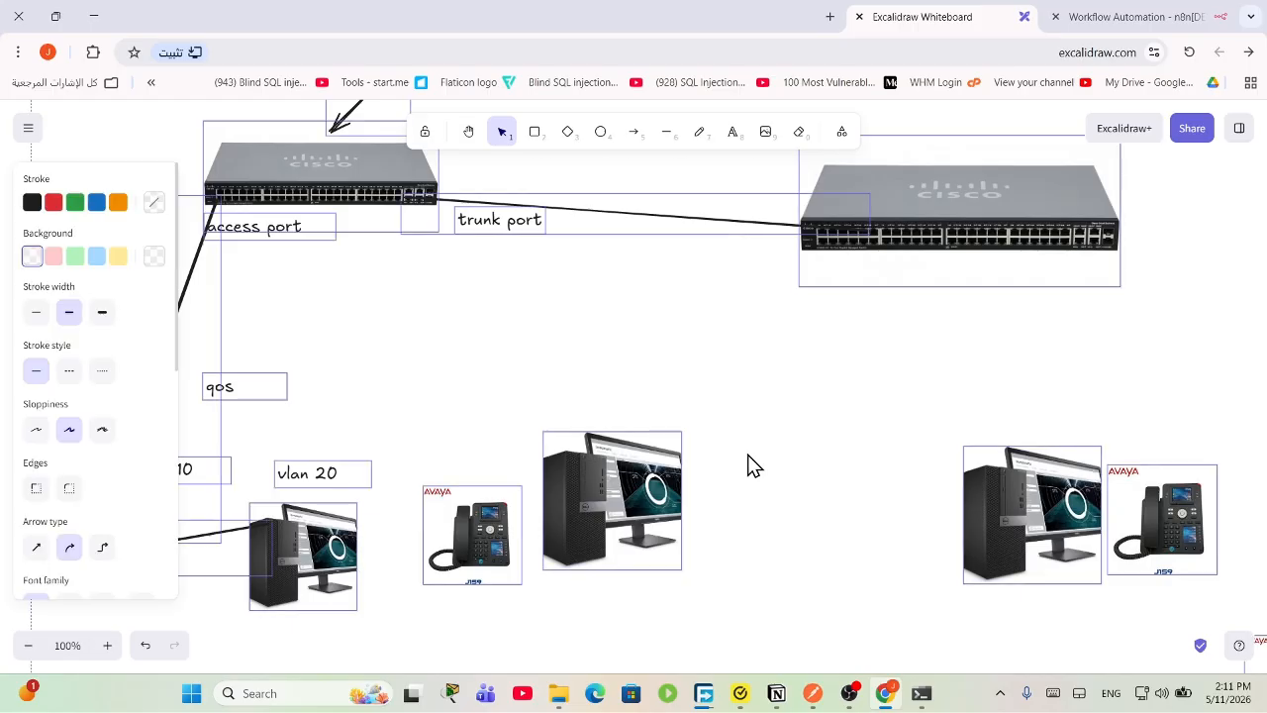
pyautogui.press('Delete')
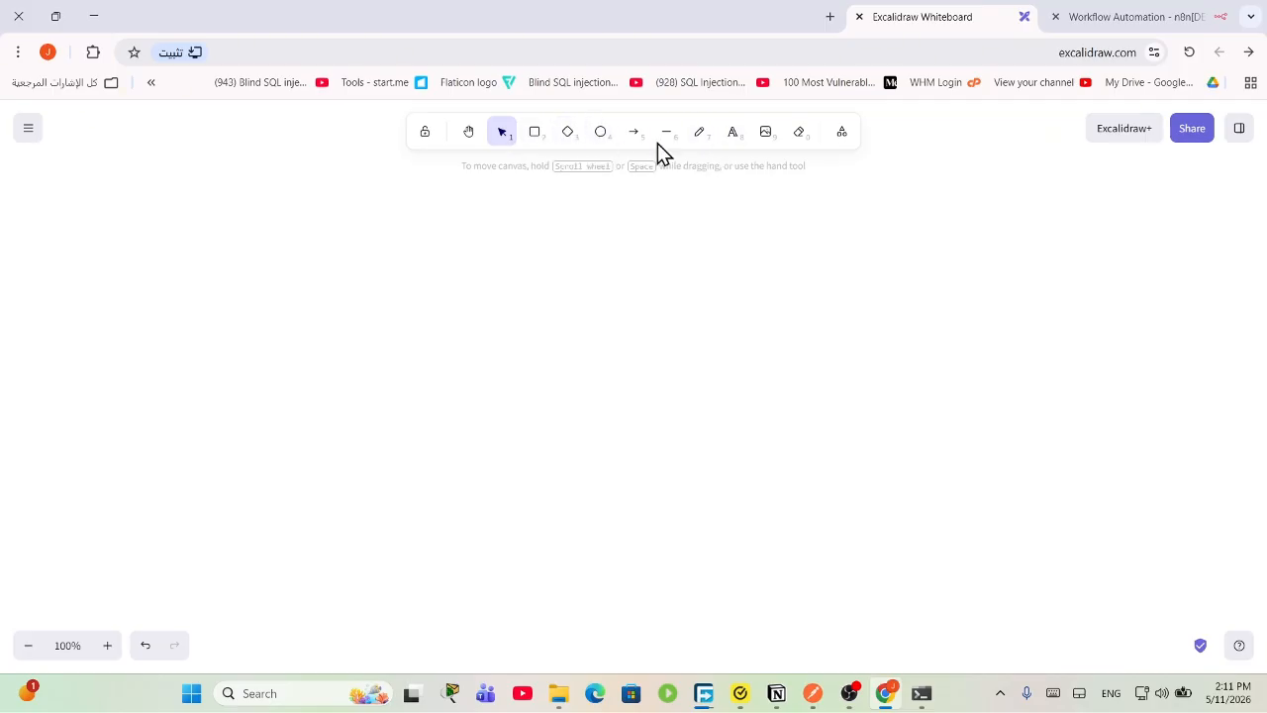
# Step: Draw a circle labelled 'Form' with an arrow pointing right from it
pyautogui.click(598, 132)
pyautogui.moveTo(322, 265); pyautogui.dragTo(409, 345)
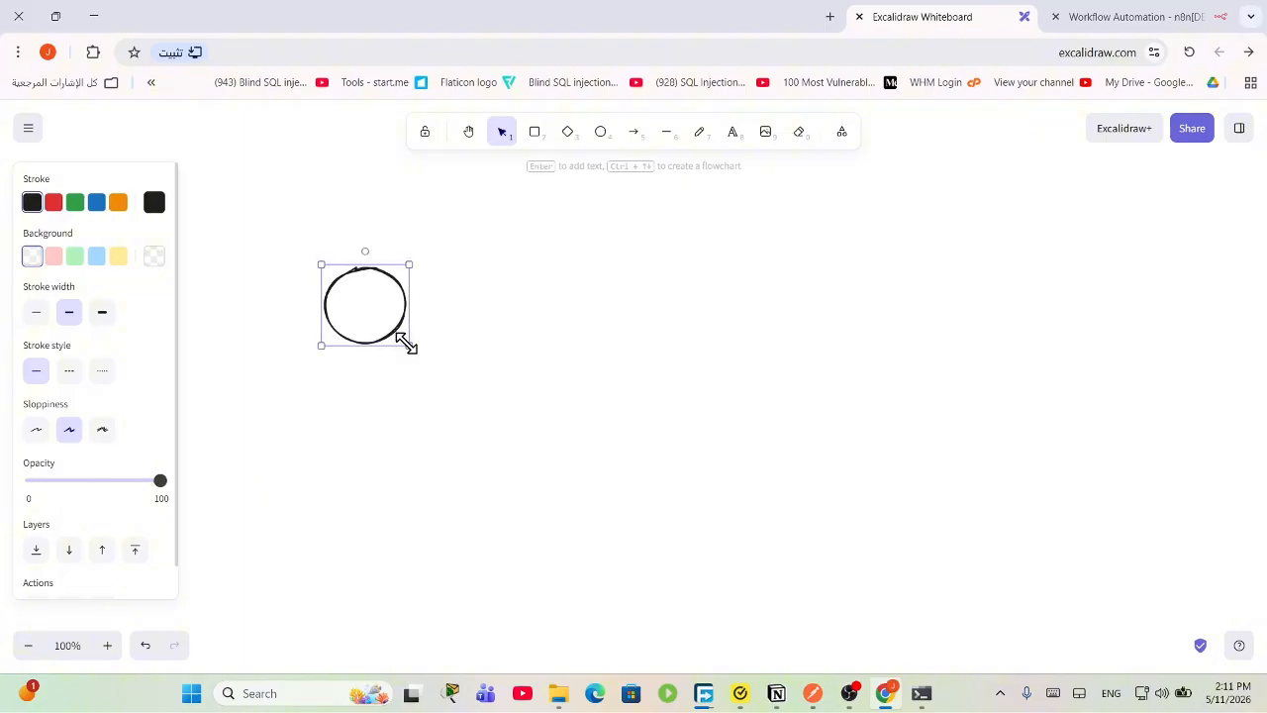
pyautogui.click(733, 133)
pyautogui.click(354, 292)
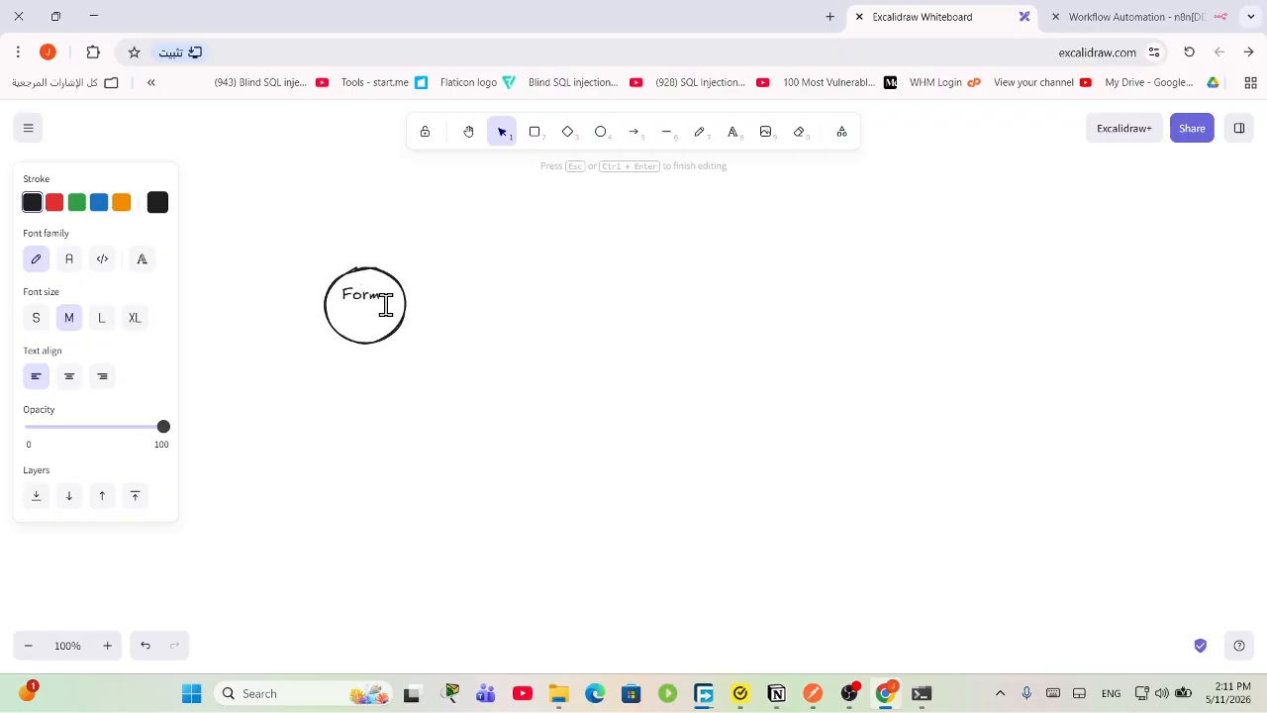
pyautogui.write('Form')
pyautogui.click(635, 131)
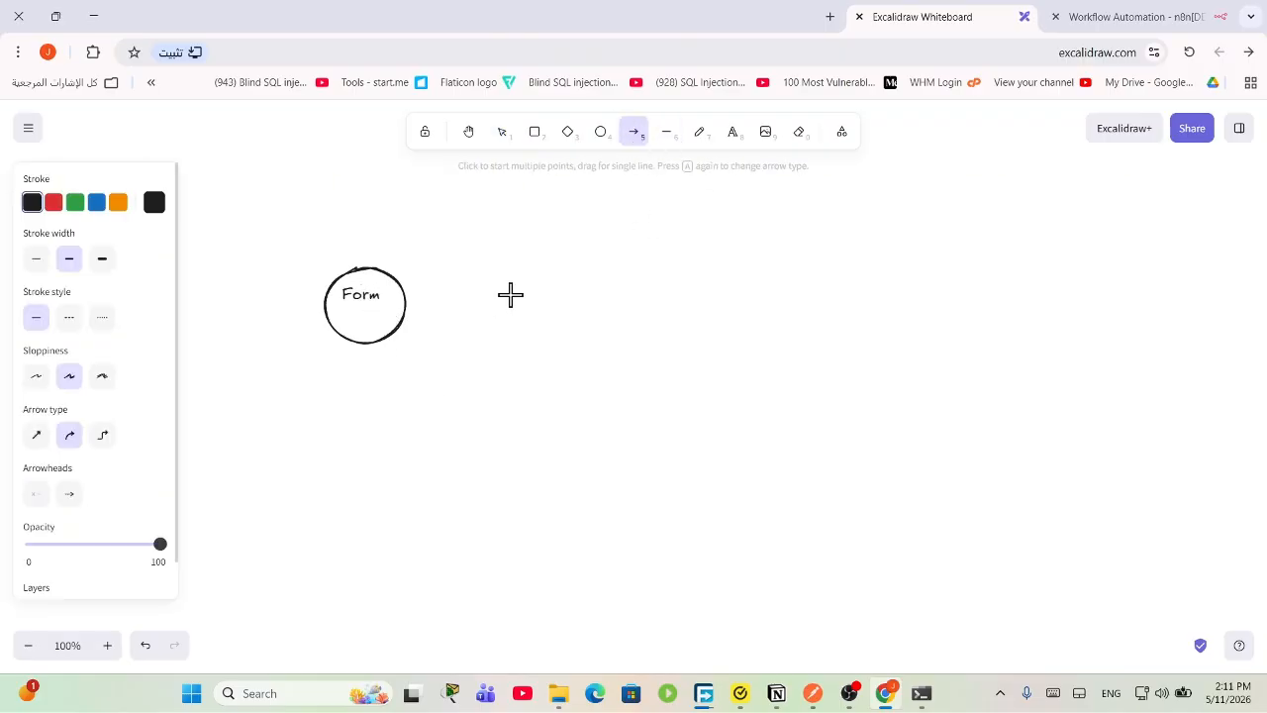
pyautogui.moveTo(411, 303); pyautogui.dragTo(545, 306)
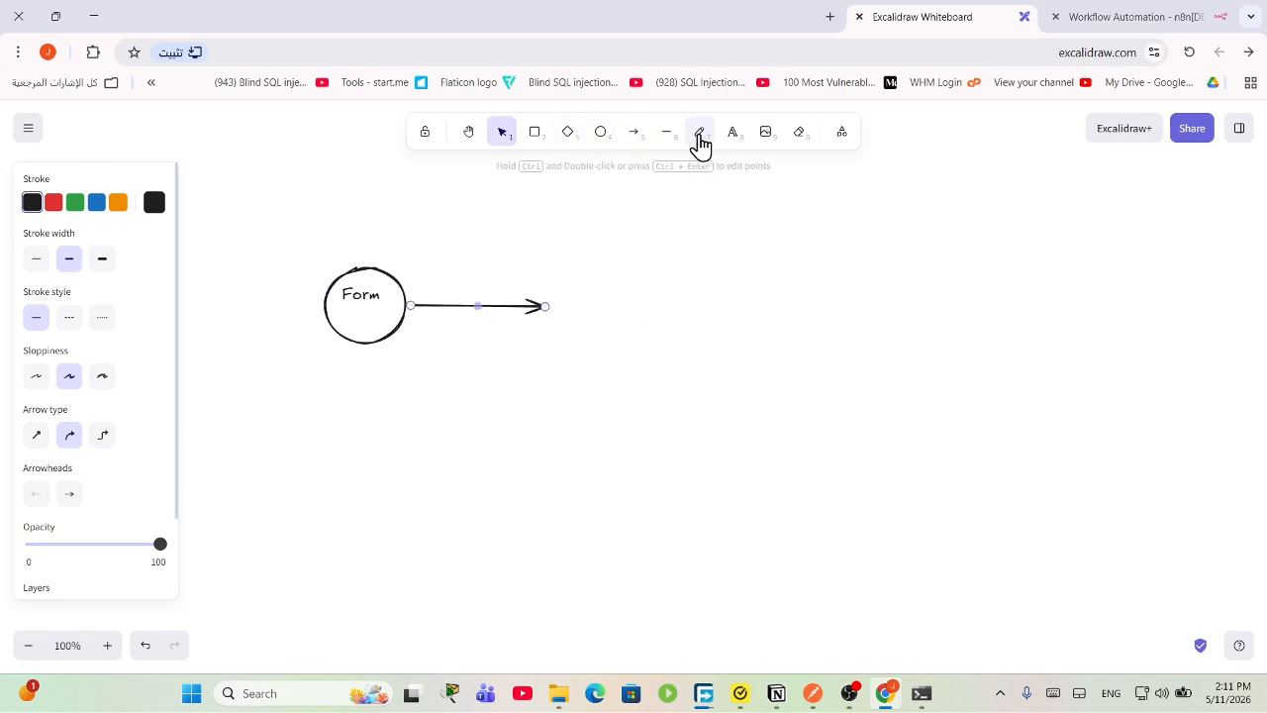
# Step: Draw a second circle at the arrow's head and label it 'google sheet'
pyautogui.click(597, 138)
pyautogui.moveTo(568, 275)
pyautogui.mouseDown()
pyautogui.moveTo(651, 348)
pyautogui.moveTo(611, 299)
pyautogui.mouseUp()
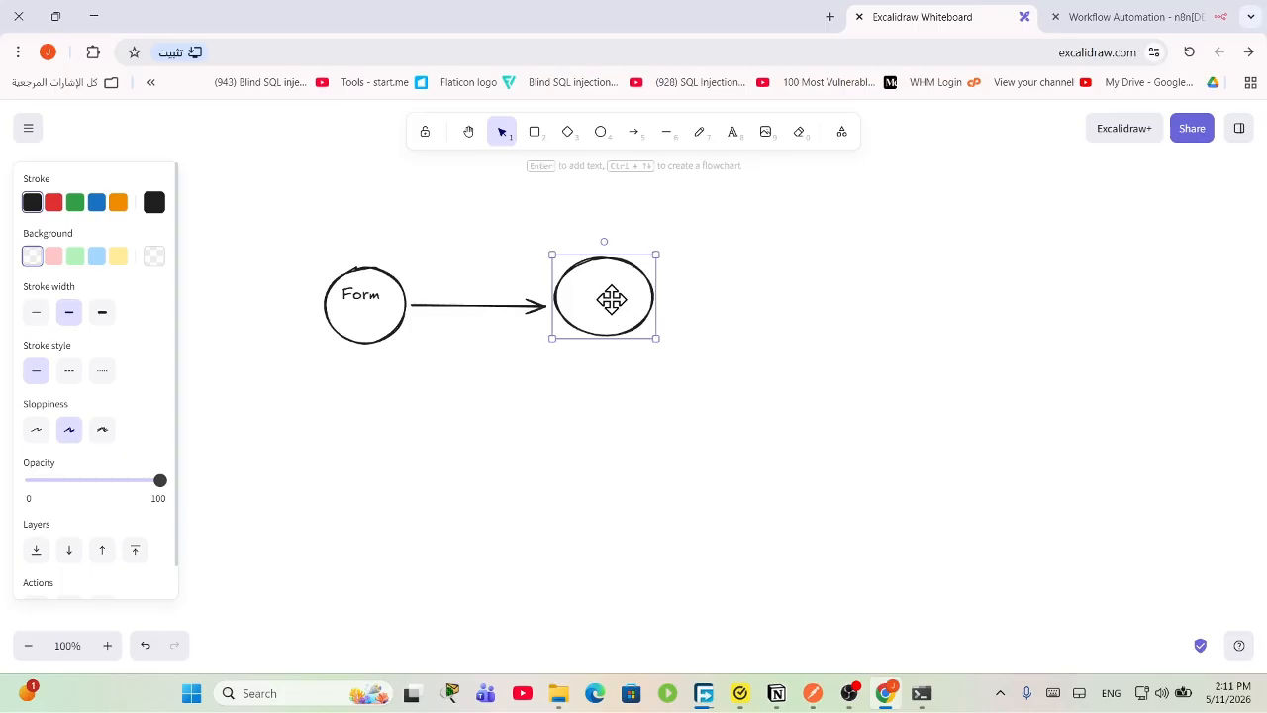
pyautogui.press('Escape')
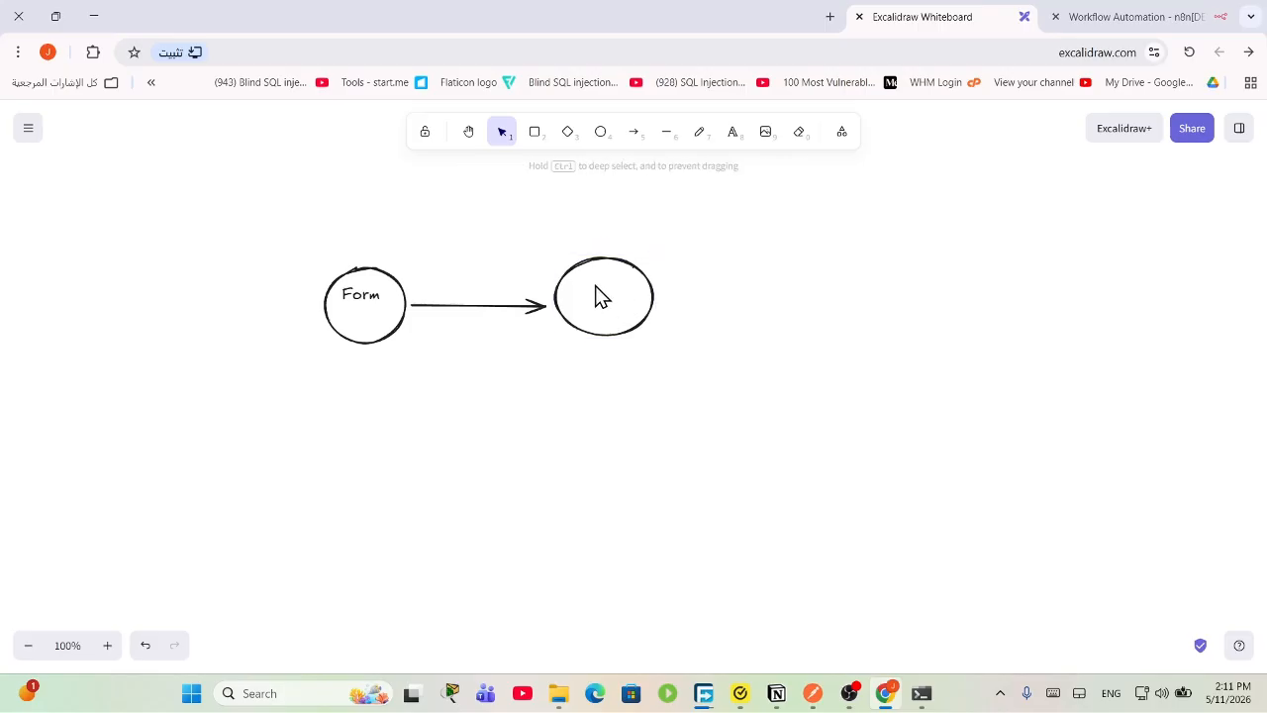
pyautogui.click(650, 303)
pyautogui.moveTo(654, 306); pyautogui.dragTo(657, 319)
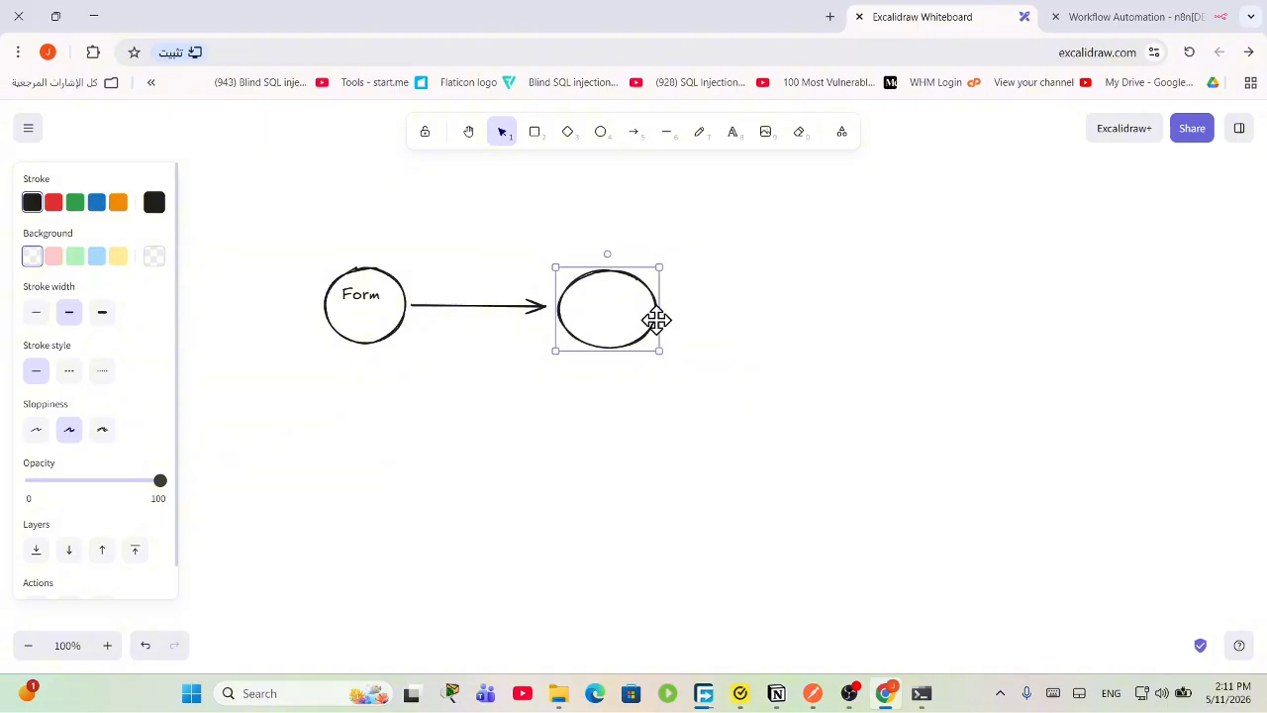
pyautogui.press('Escape')
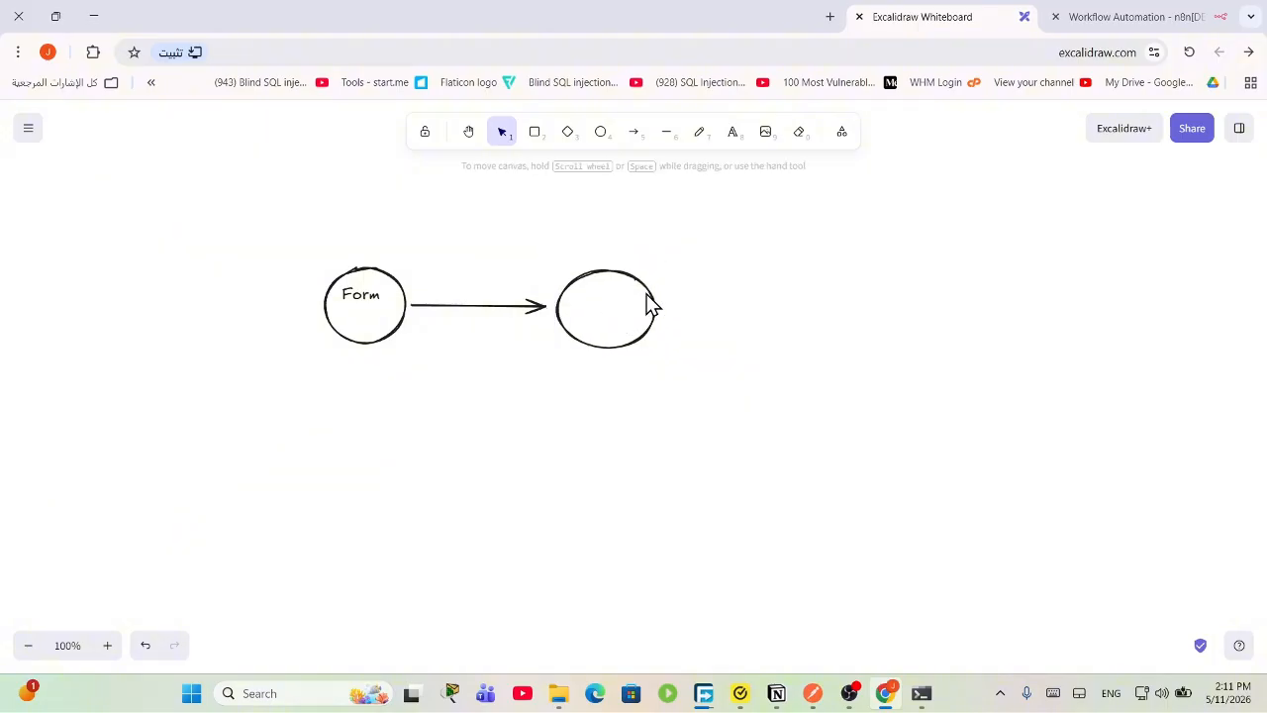
pyautogui.click(733, 131)
pyautogui.click(606, 300)
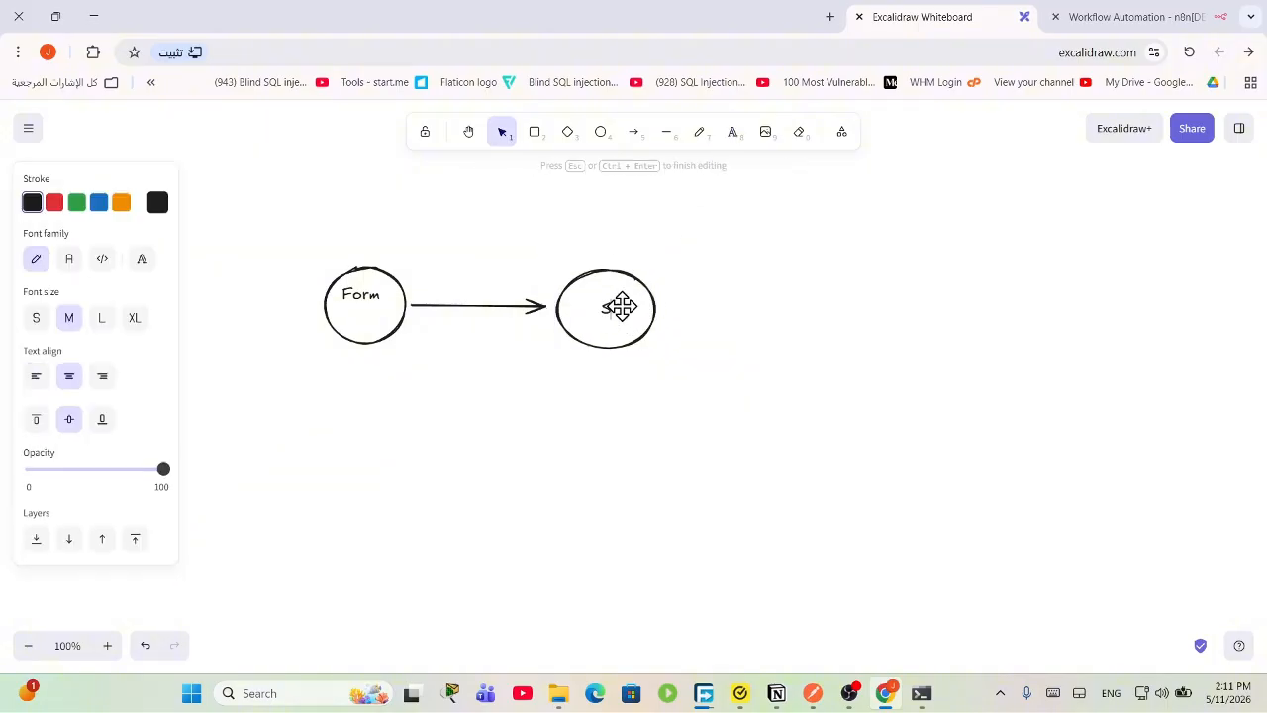
pyautogui.write('google sheet')
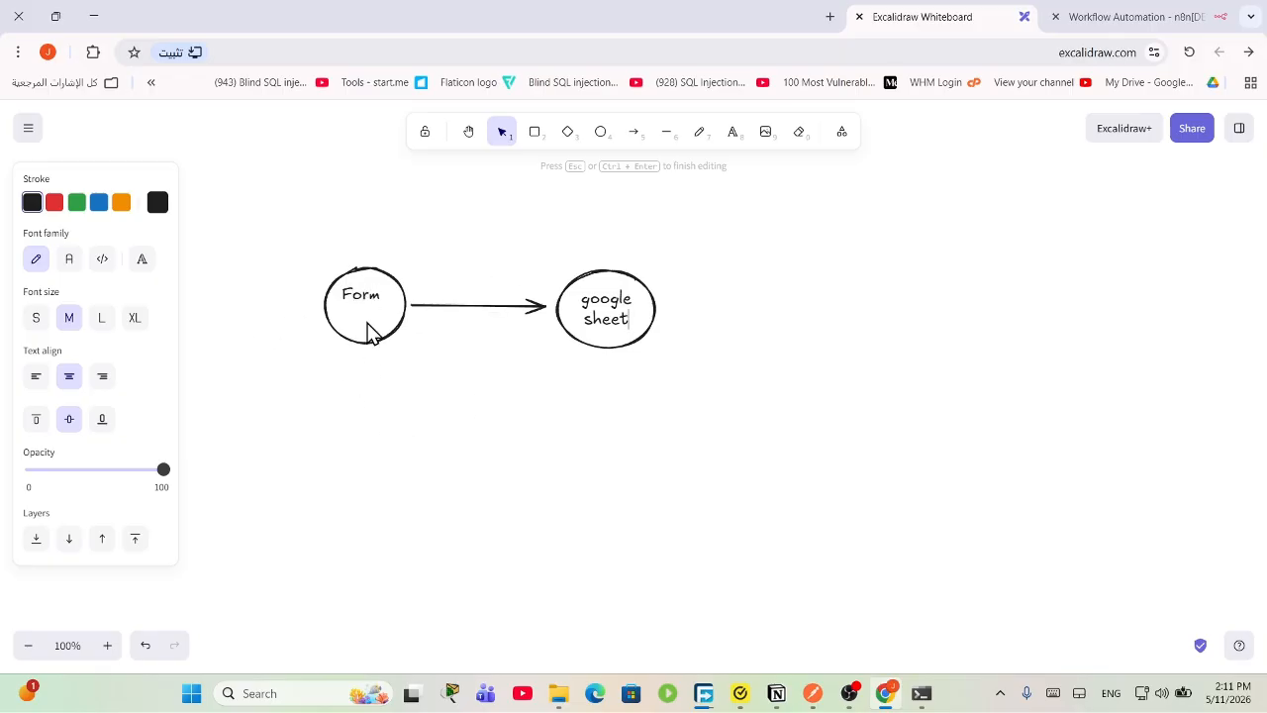
# Step: Place the edited 'Form submision' label over the first circle and select the whole diagram
pyautogui.click(733, 134)
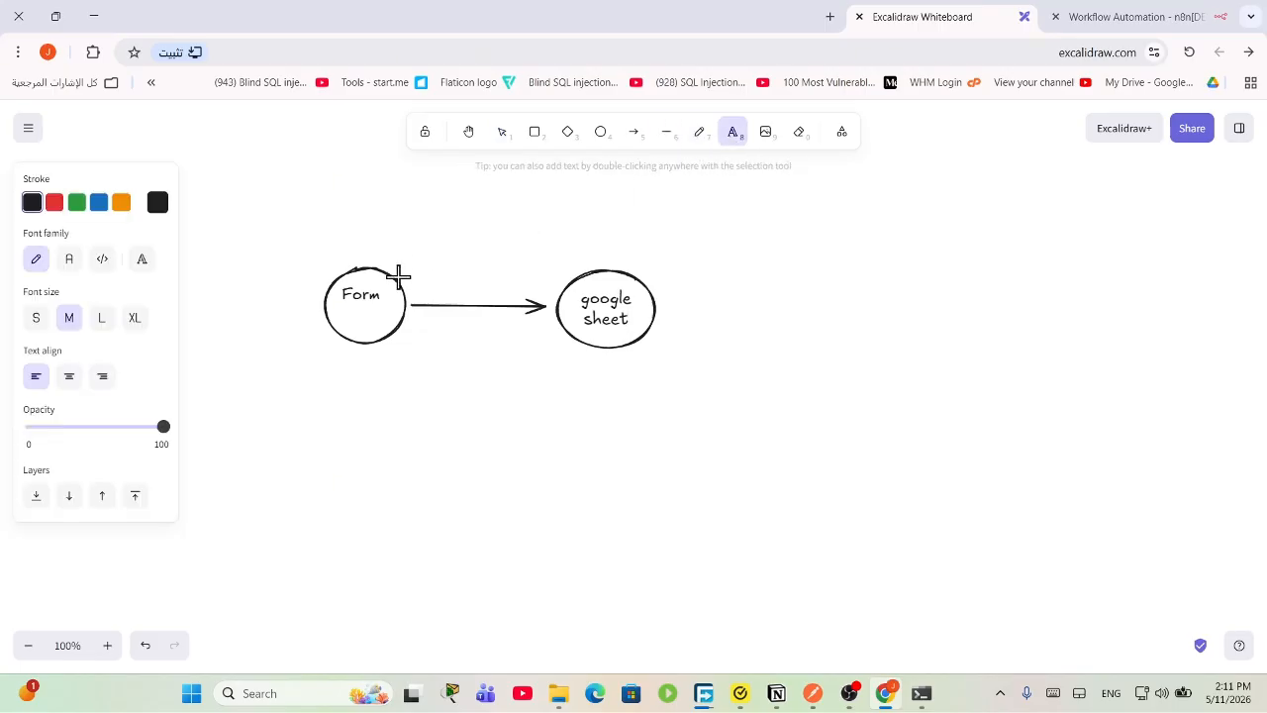
pyautogui.click(380, 297)
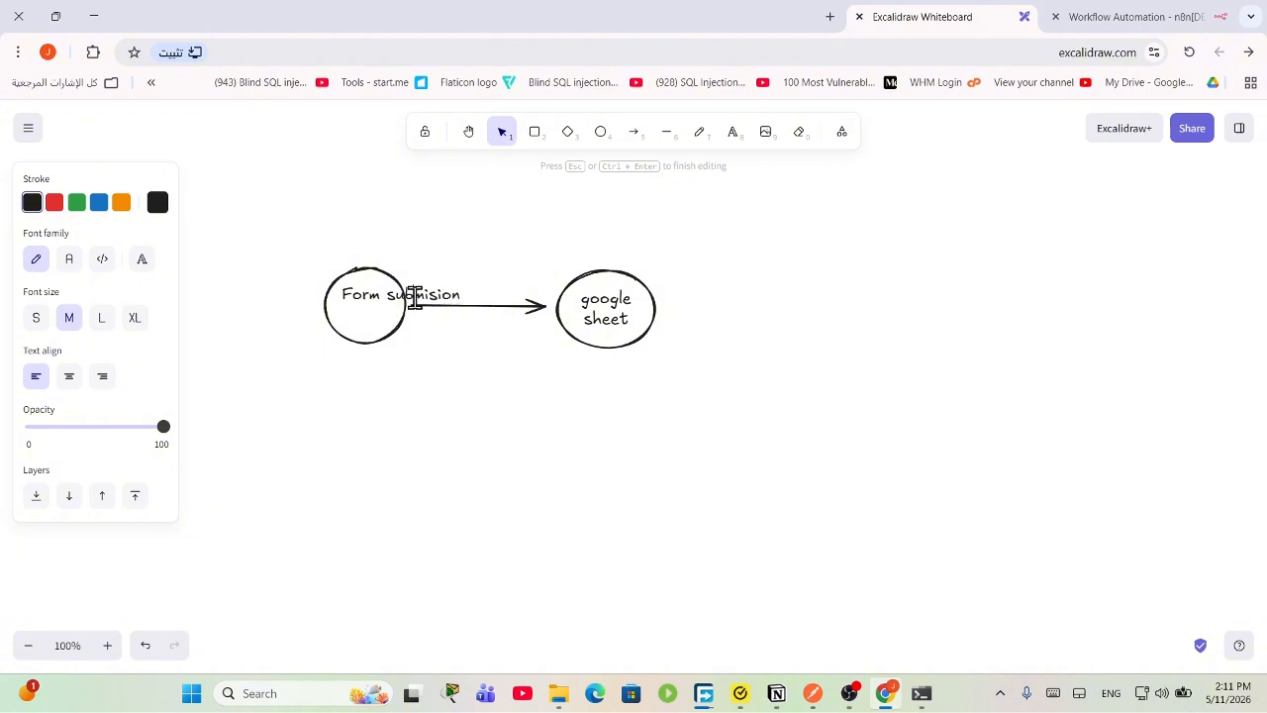
pyautogui.click(492, 294)
pyautogui.moveTo(396, 305); pyautogui.dragTo(371, 278)
pyautogui.doubleClick(374, 283)
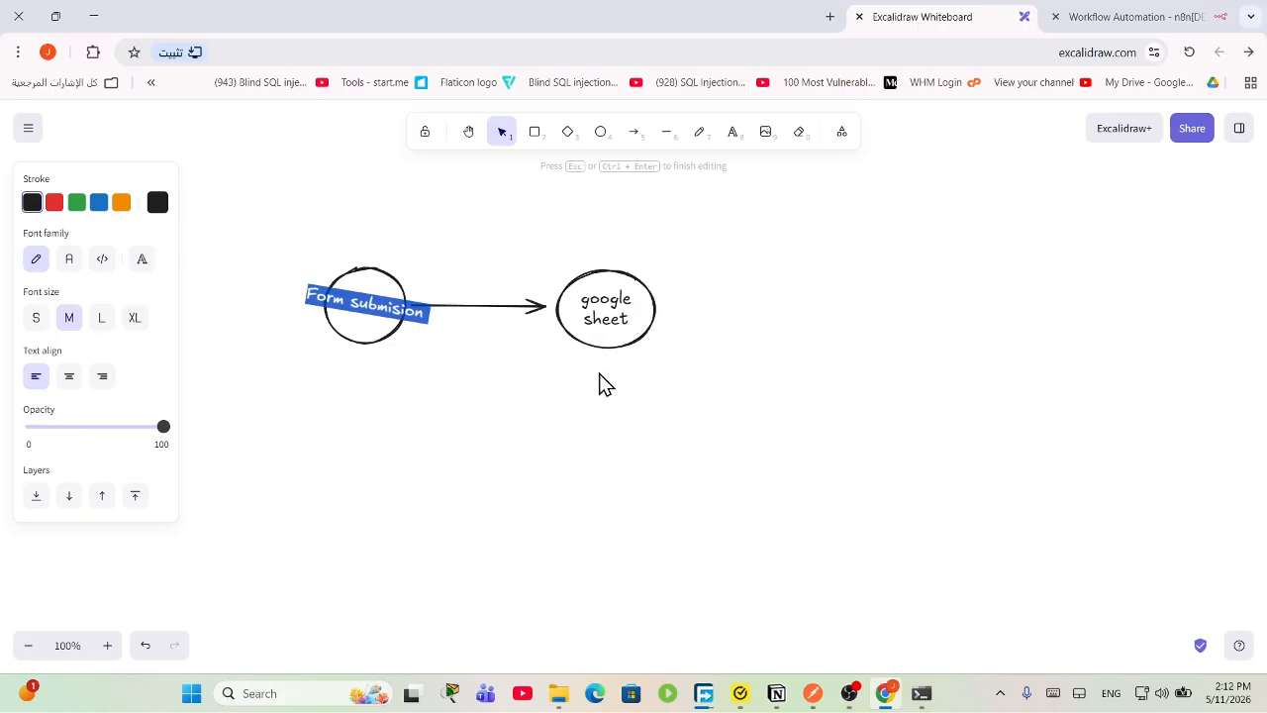
pyautogui.press('Escape')
pyautogui.hotkey('ctrl', 'a')
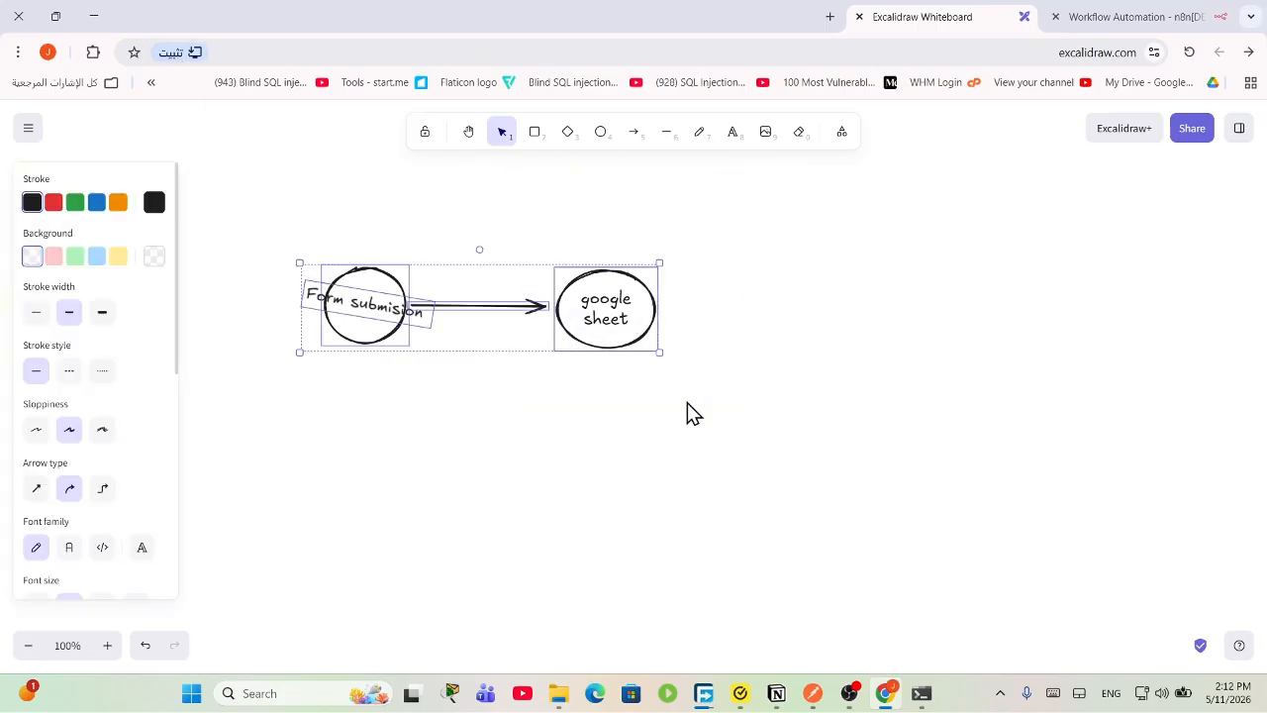
# Step: Back in n8n, add an On form submission trigger to the workflow
pyautogui.click(1103, 14)
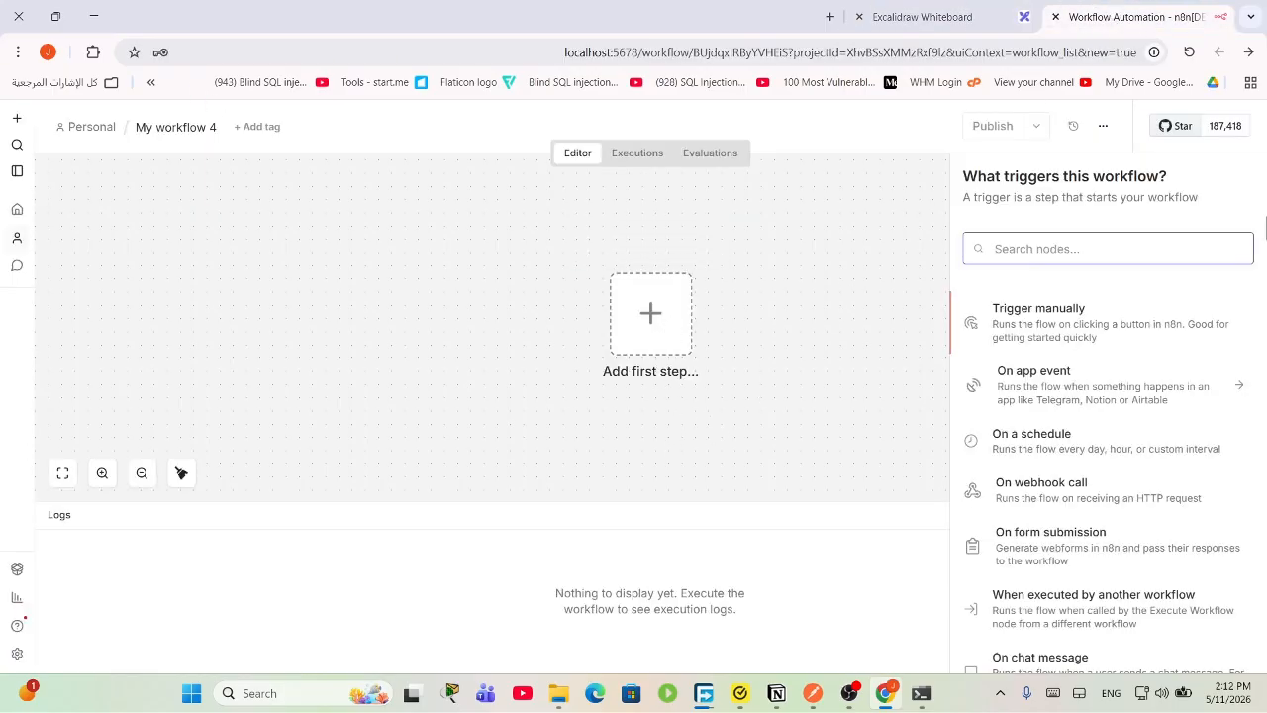
pyautogui.moveTo(638, 322); pyautogui.dragTo(264, 283)
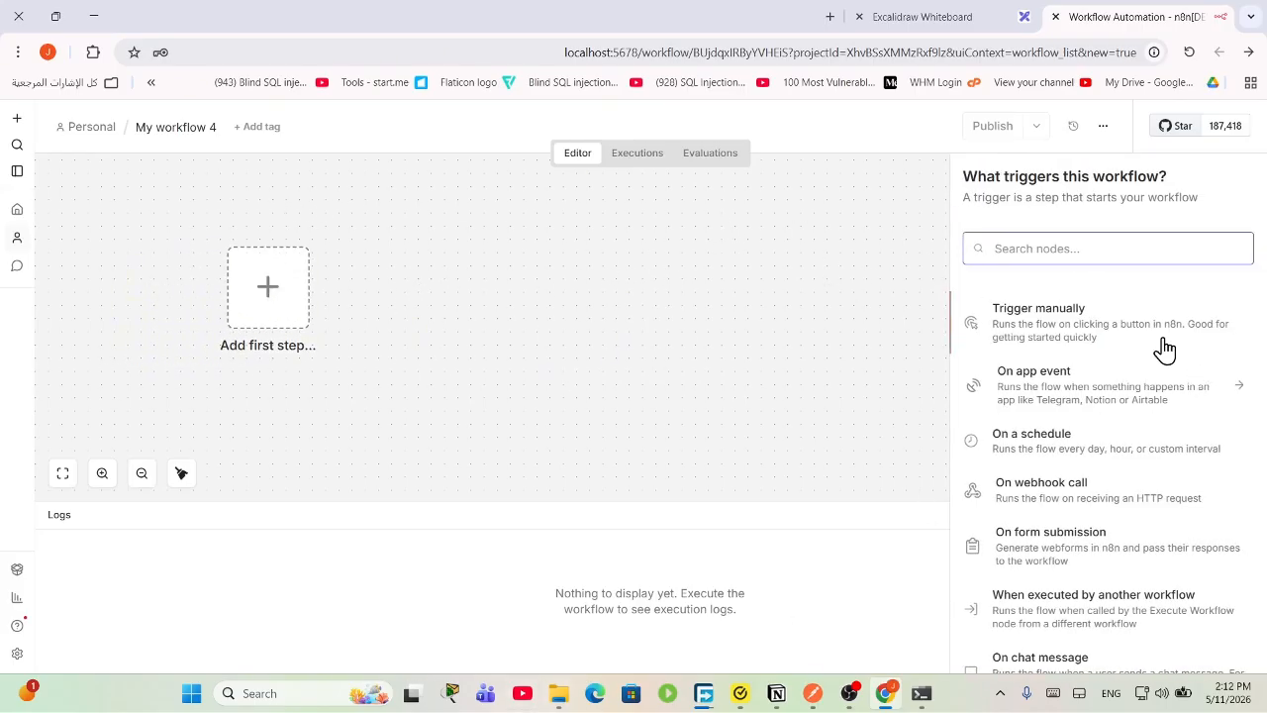
pyautogui.click(1058, 550)
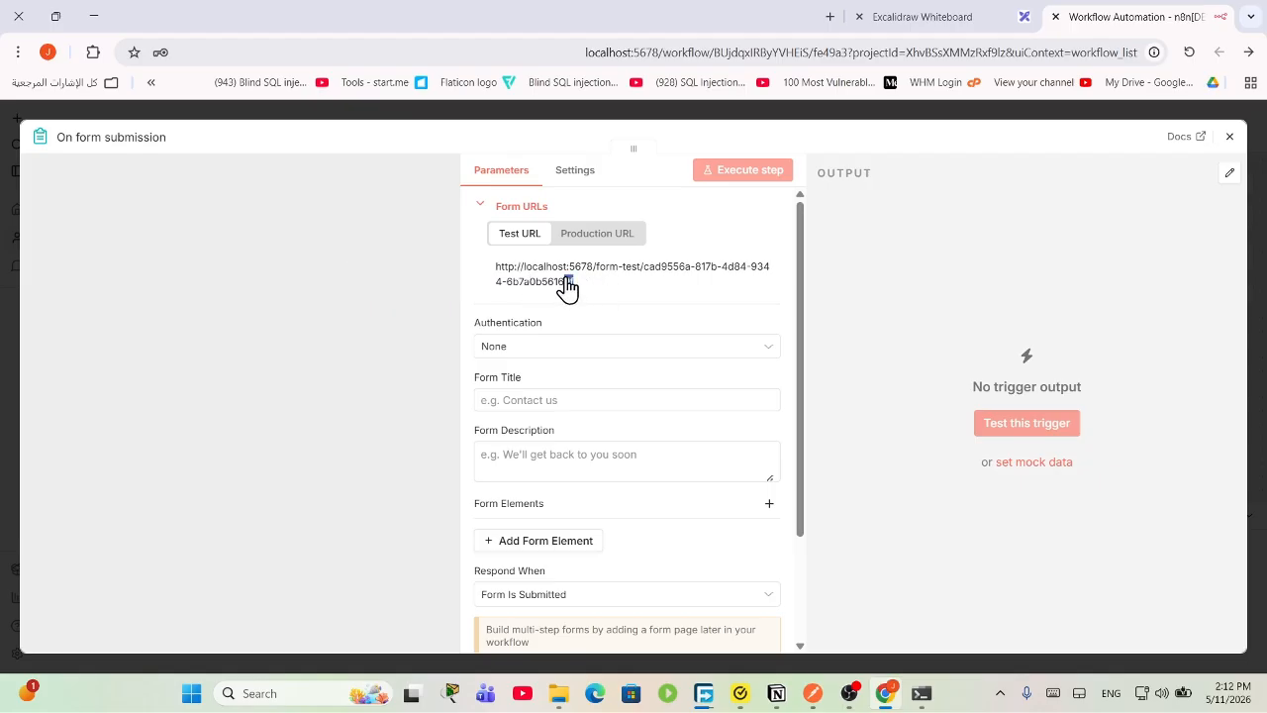
pyautogui.moveTo(566, 286); pyautogui.dragTo(478, 259)
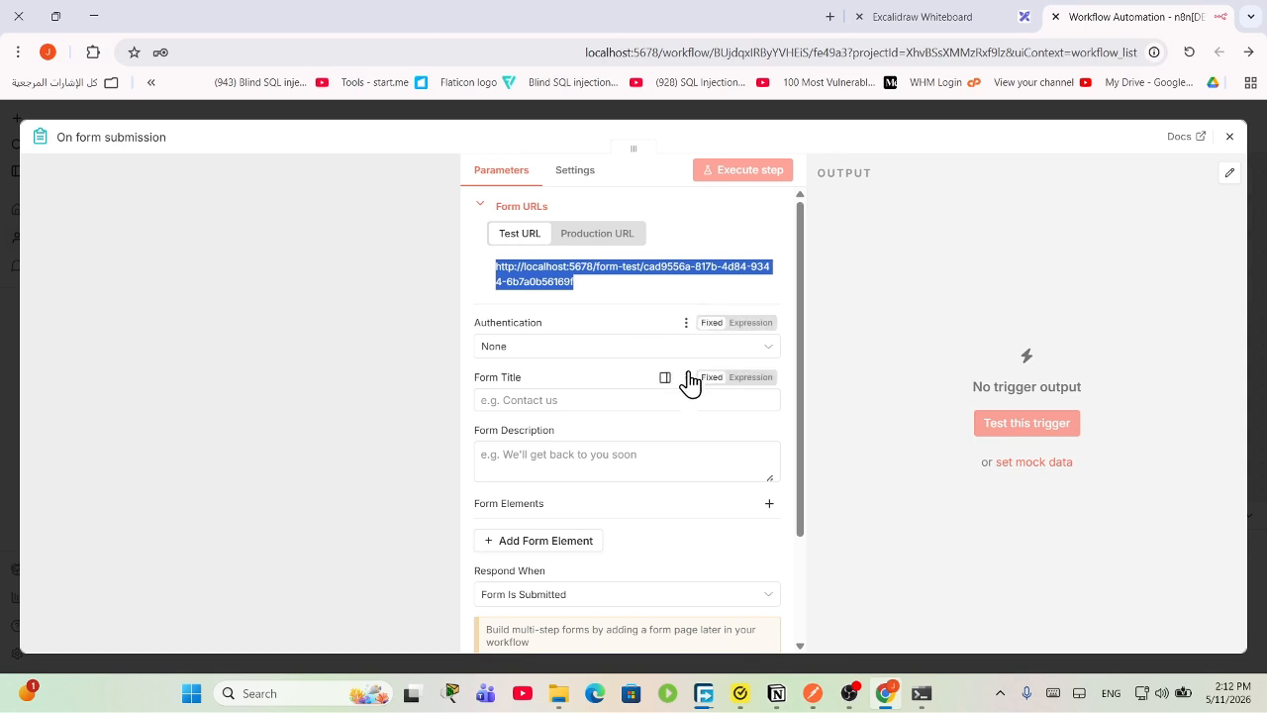
# Step: Keep Authentication as None and set the Form Title to 'reservation'
pyautogui.click(539, 348)
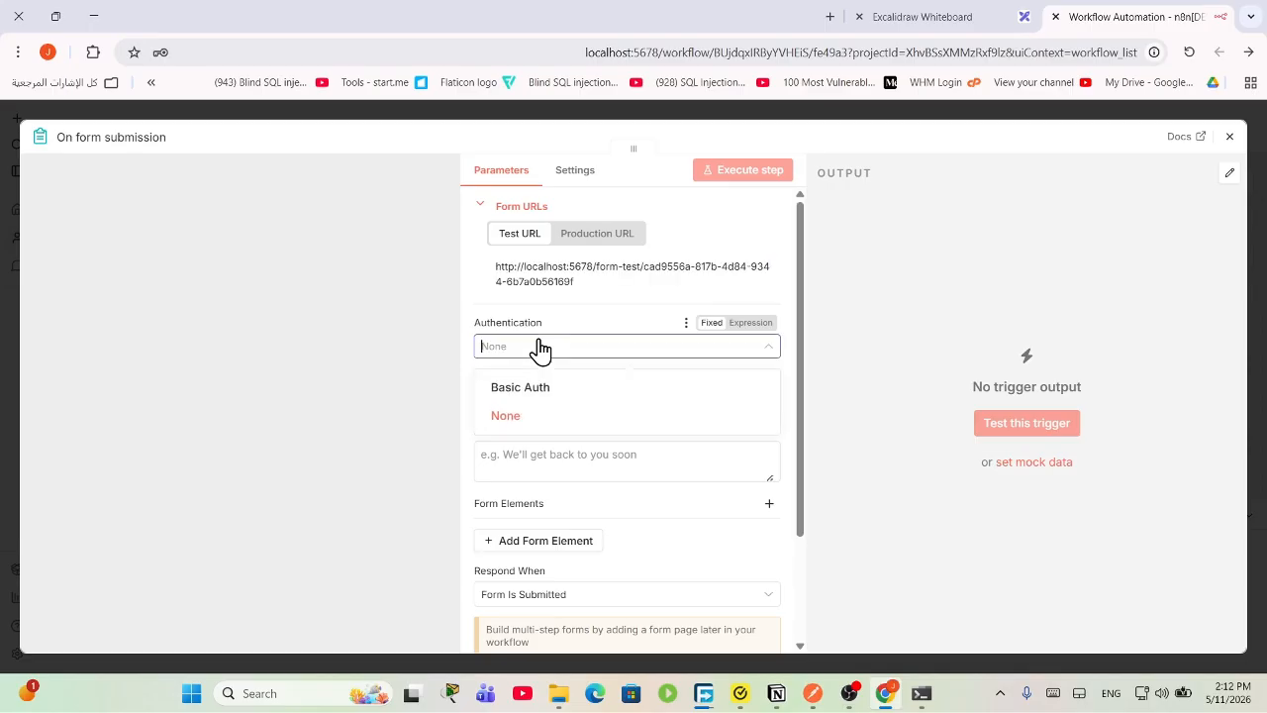
pyautogui.click(557, 417)
pyautogui.click(582, 401)
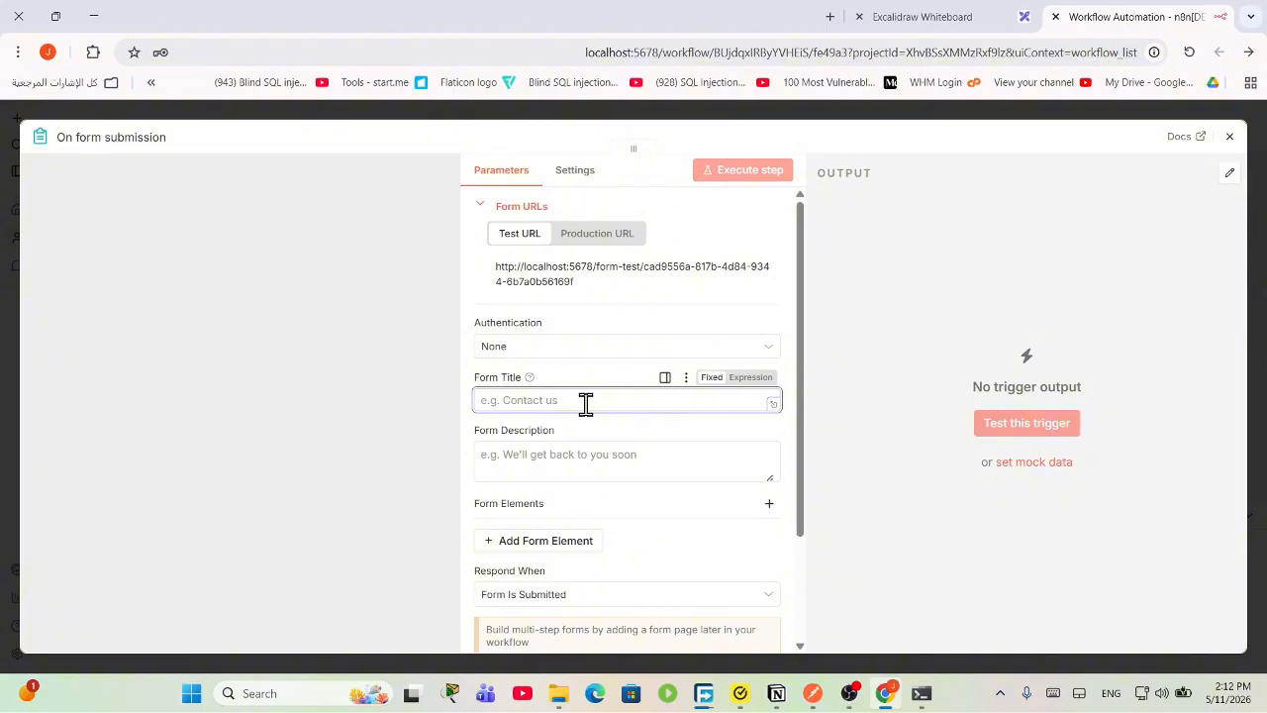
pyautogui.write('reservation')
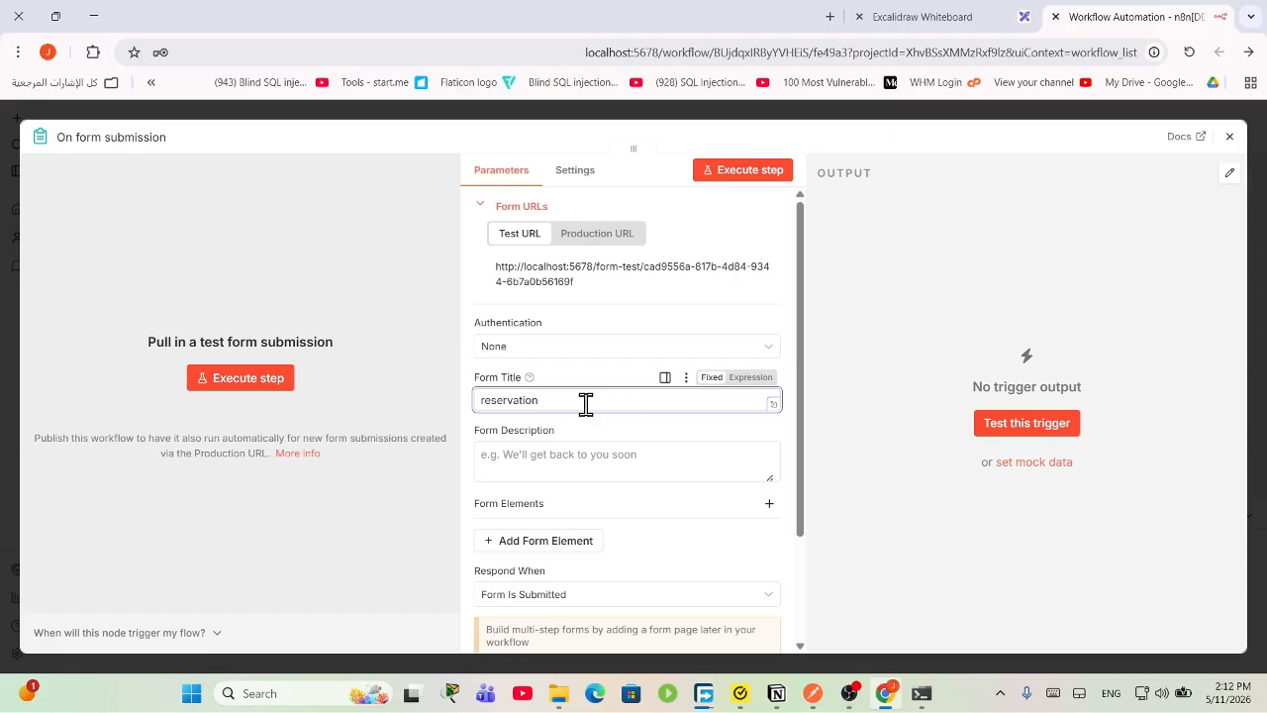
pyautogui.click(559, 446)
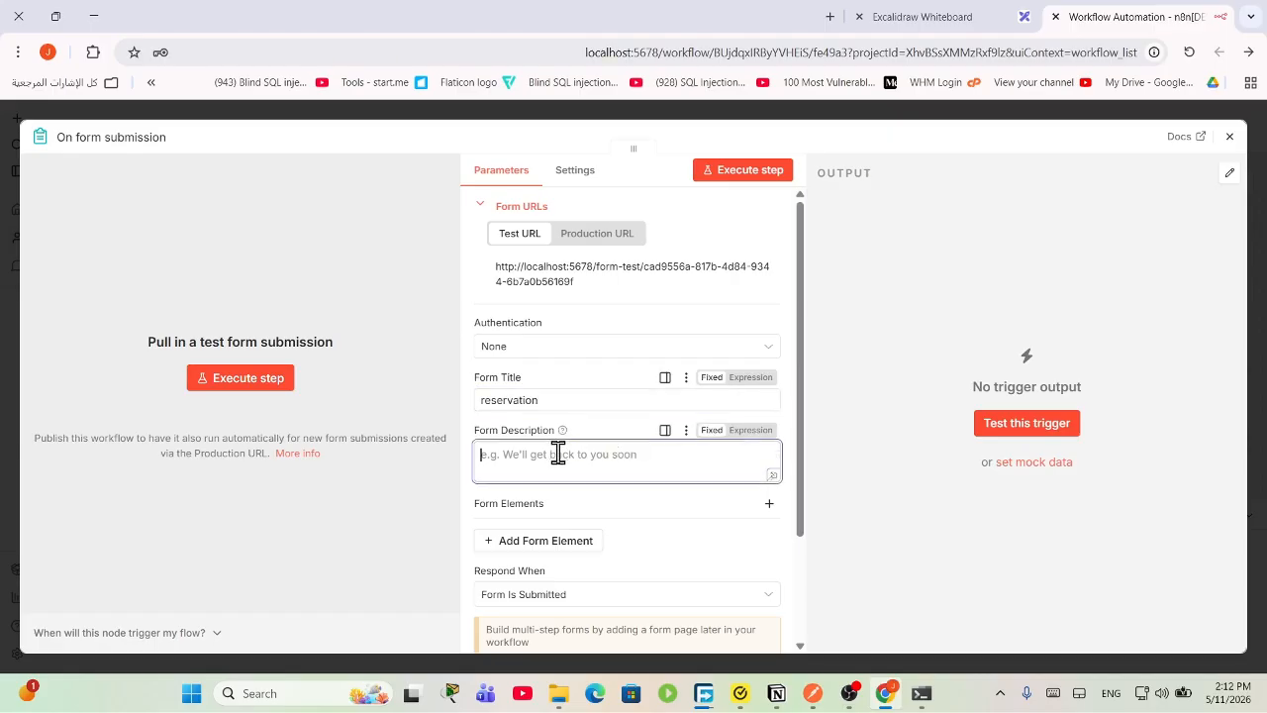
pyautogui.scroll(-1, 537, 517)
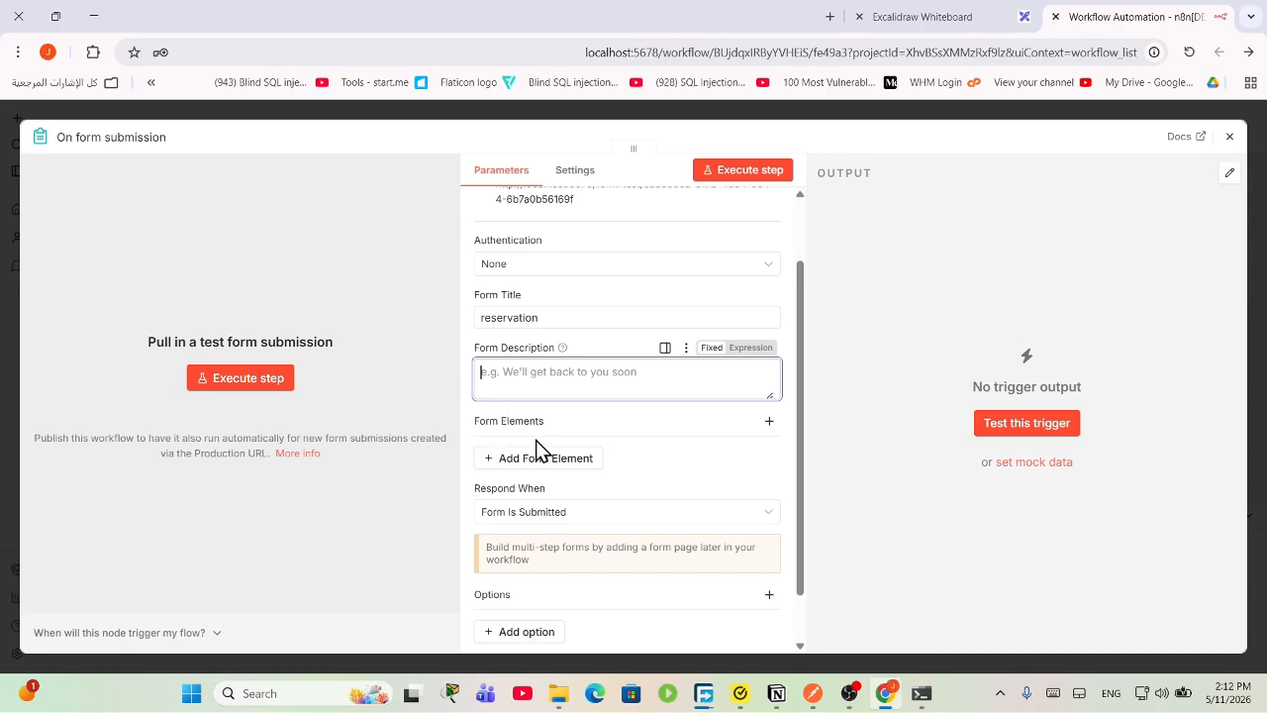
# Step: Add a form field labelled 'name' with element type Text Input
pyautogui.click(540, 456)
pyautogui.click(568, 500)
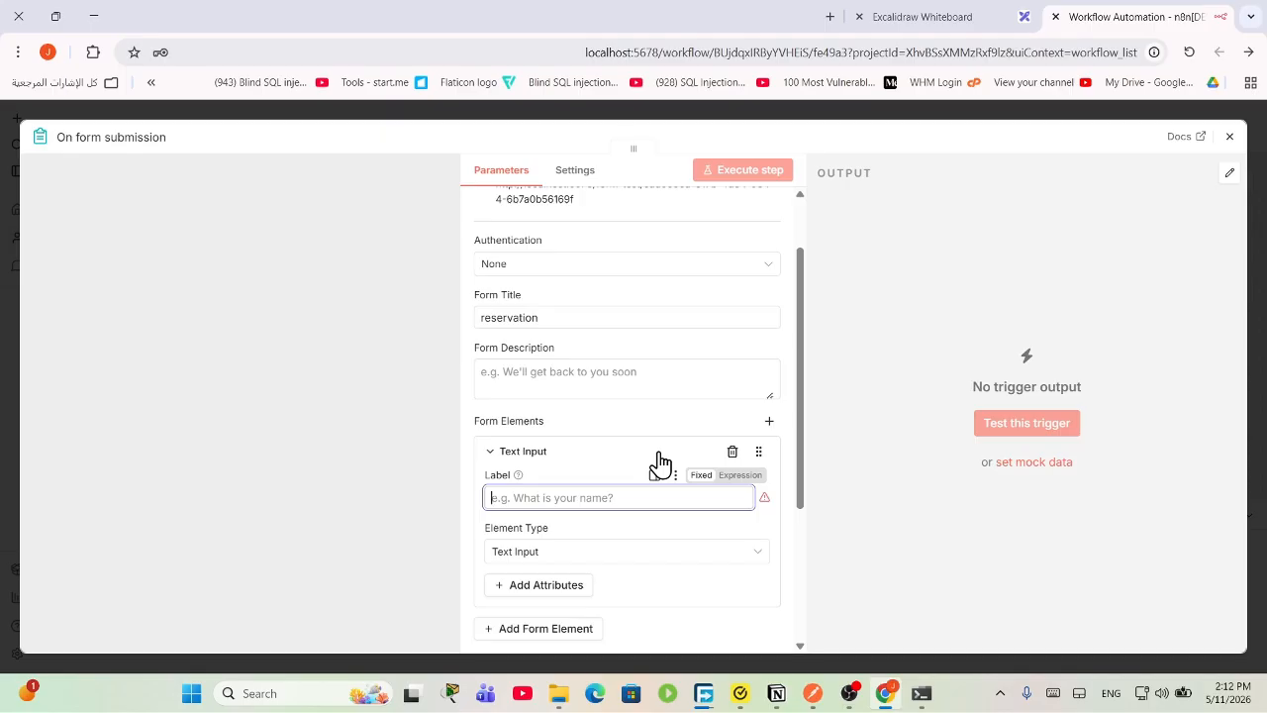
pyautogui.write('name')
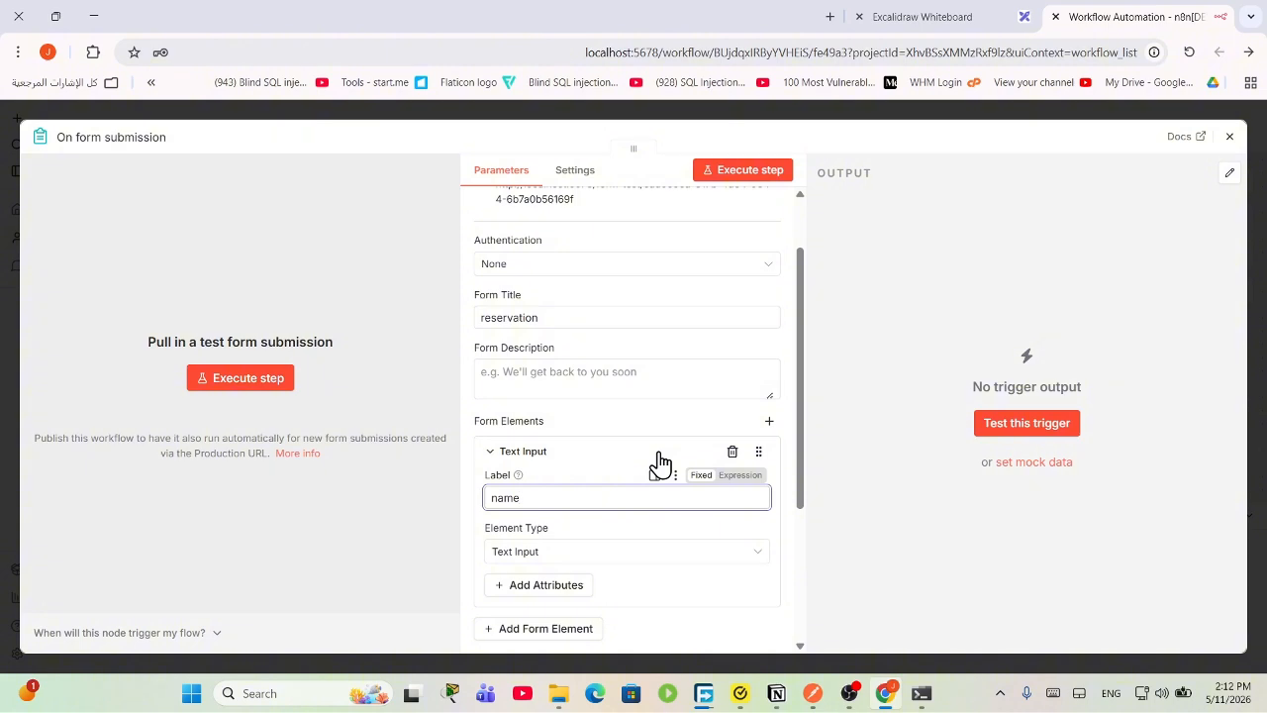
pyautogui.scroll(-2, 594, 381)
pyautogui.click(570, 391)
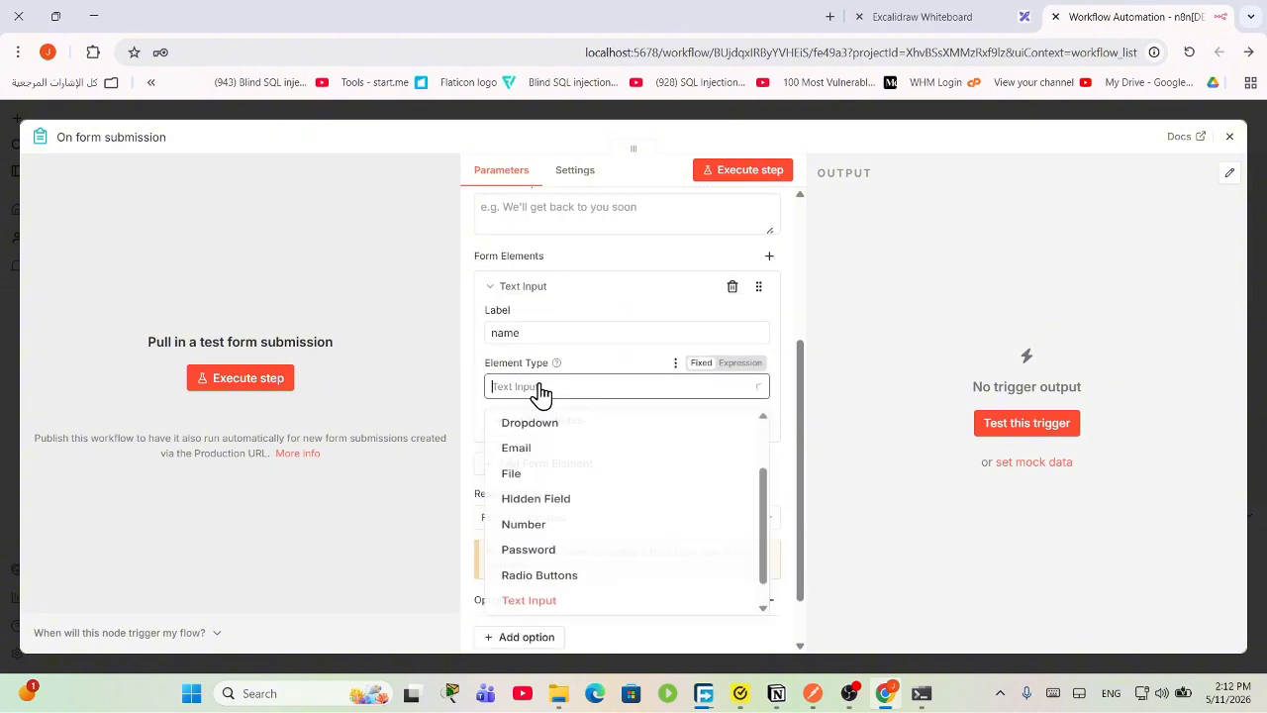
pyautogui.click(573, 622)
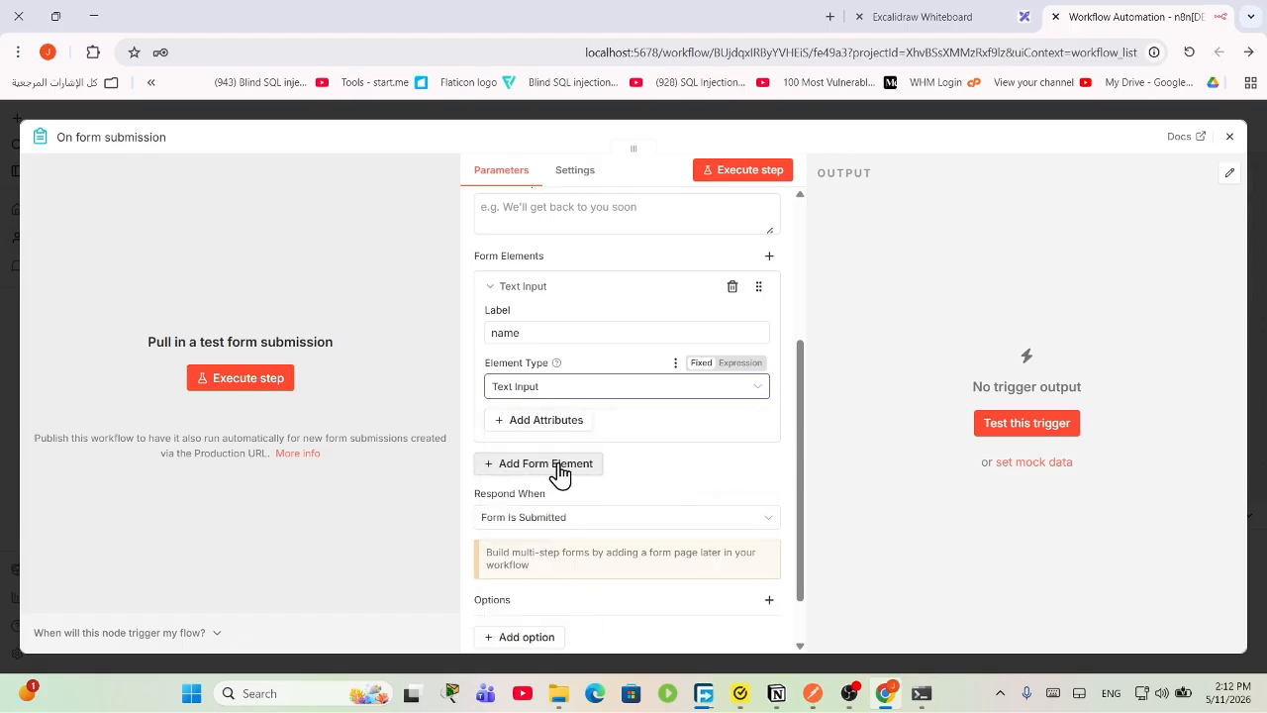
# Step: Make the name field required and give it the placeholder 'eg:john'
pyautogui.click(540, 426)
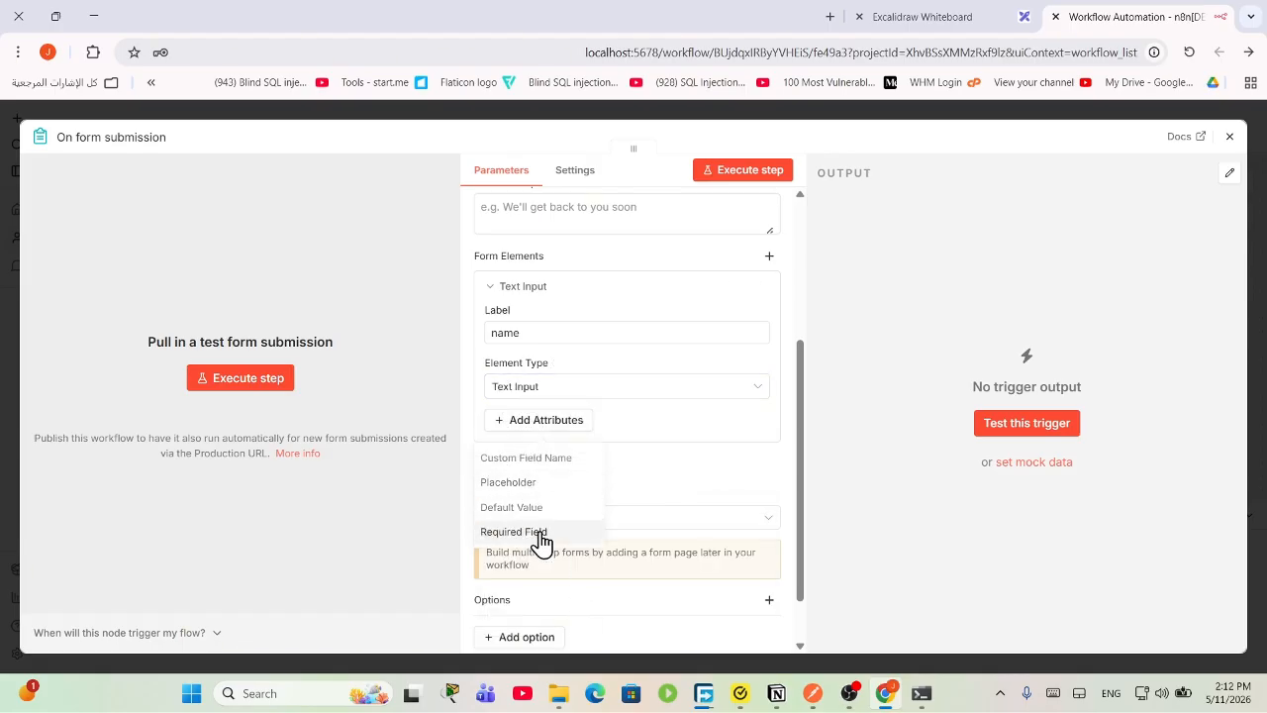
pyautogui.click(542, 535)
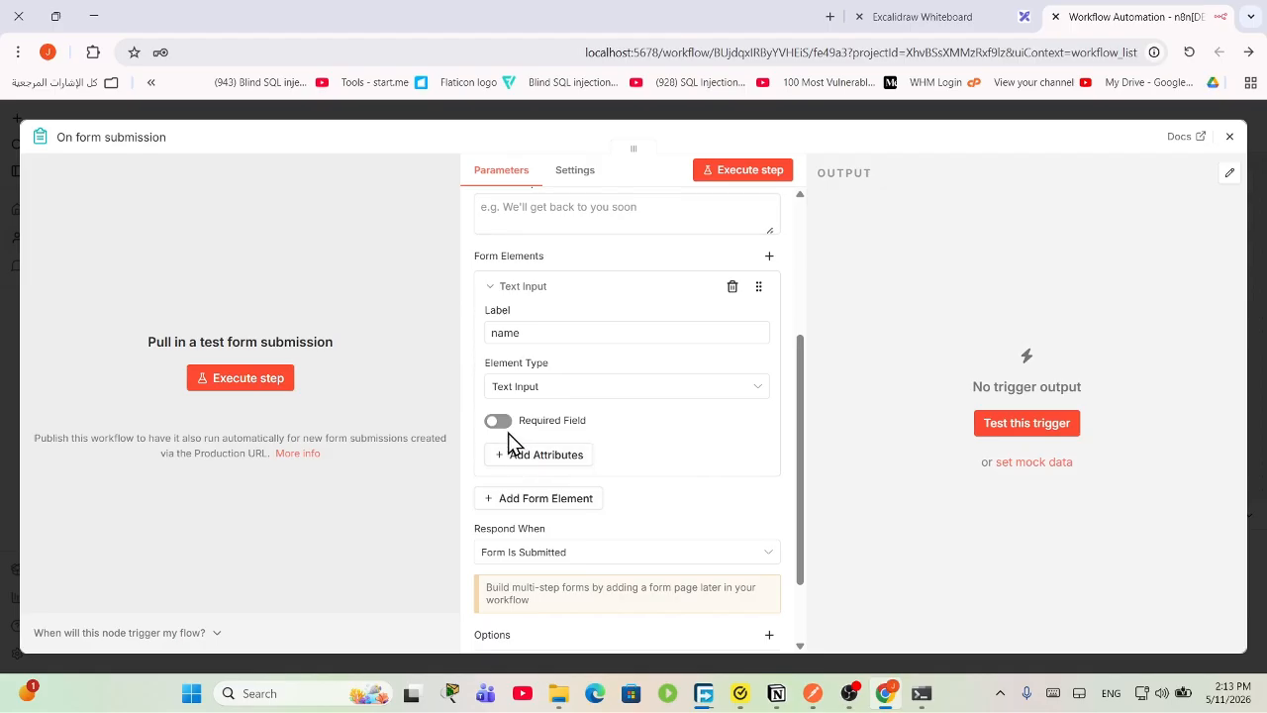
pyautogui.click(499, 420)
pyautogui.click(539, 454)
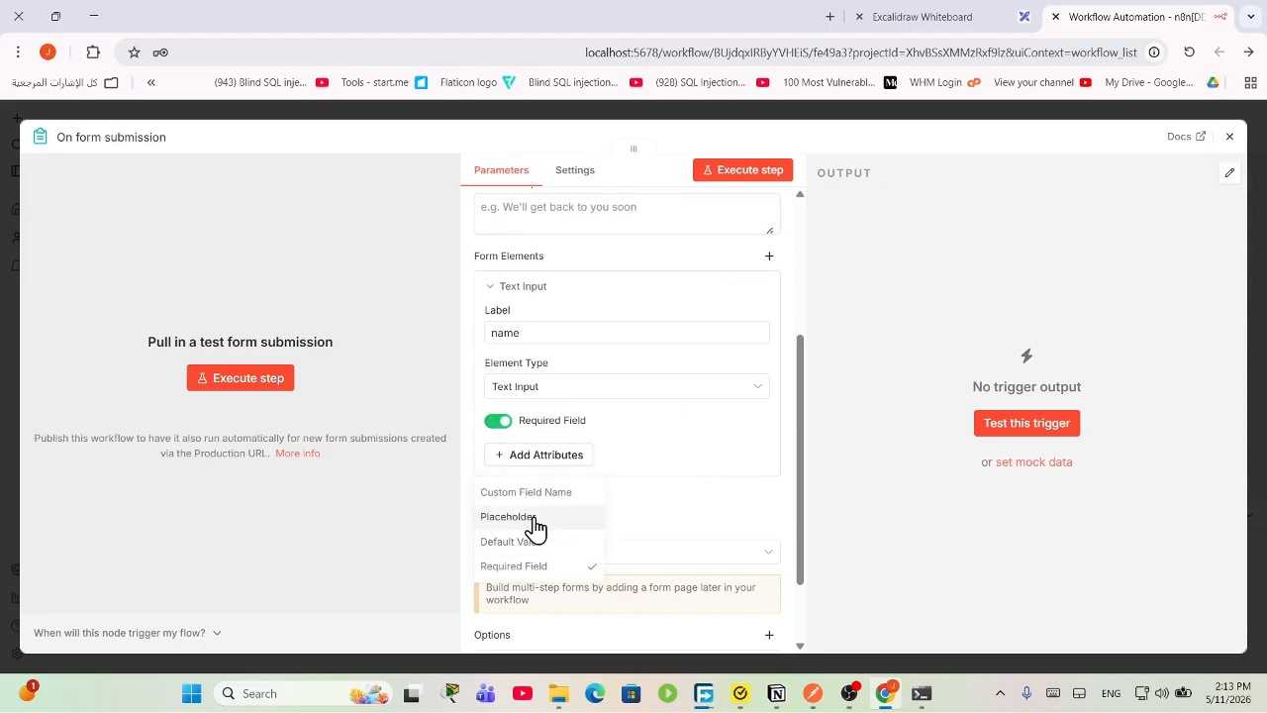
pyautogui.click(535, 519)
pyautogui.click(528, 445)
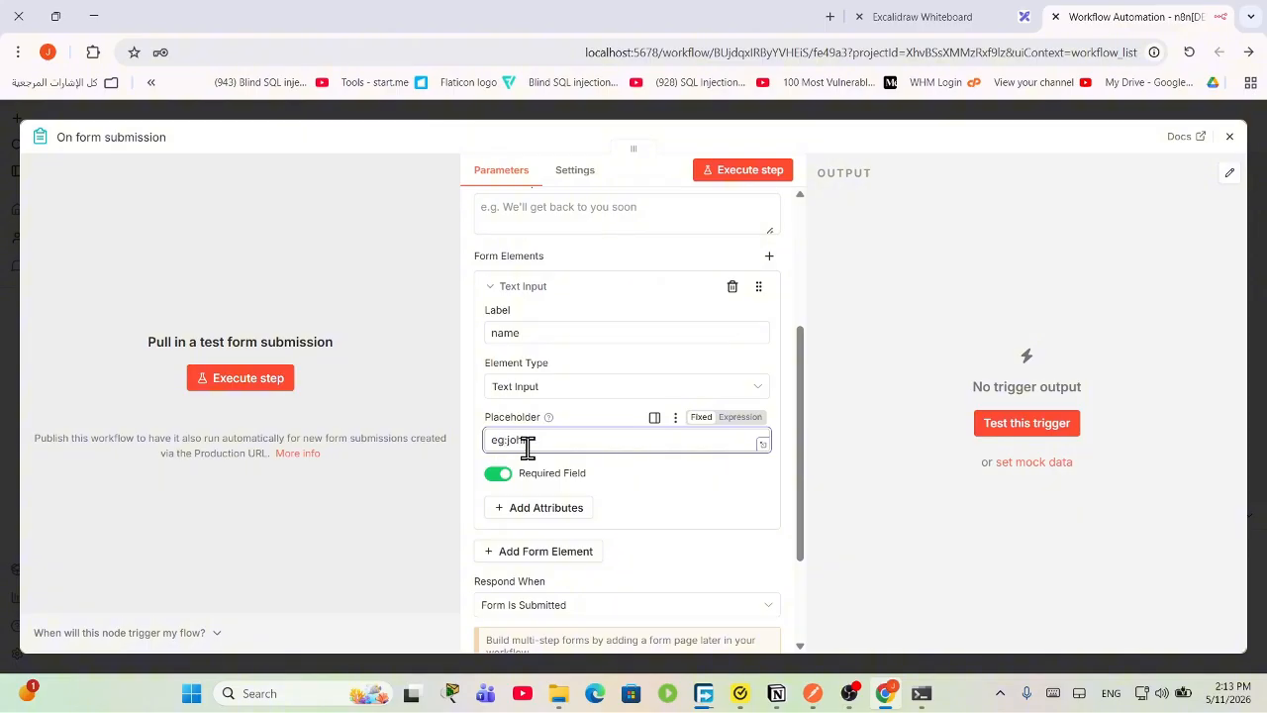
pyautogui.scroll(-2, 560, 483)
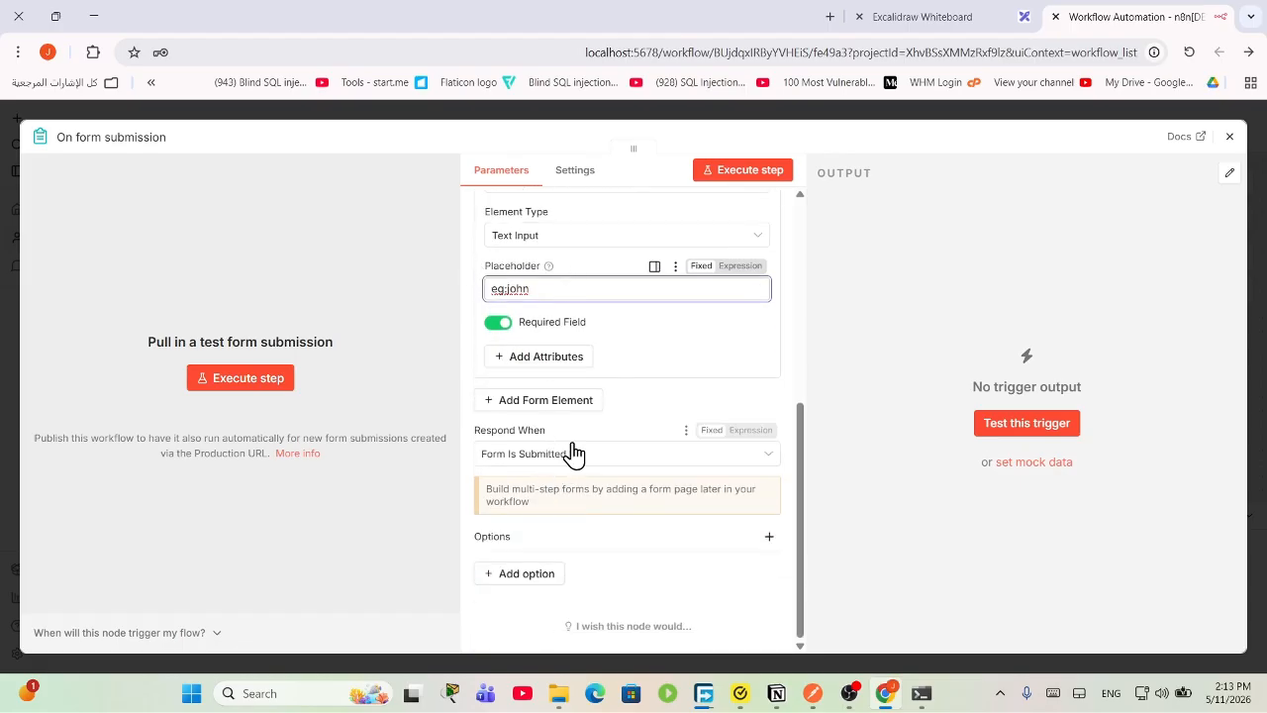
# Step: Add a second Text Input field labelled 'room' with a Required Field attribute
pyautogui.click(546, 401)
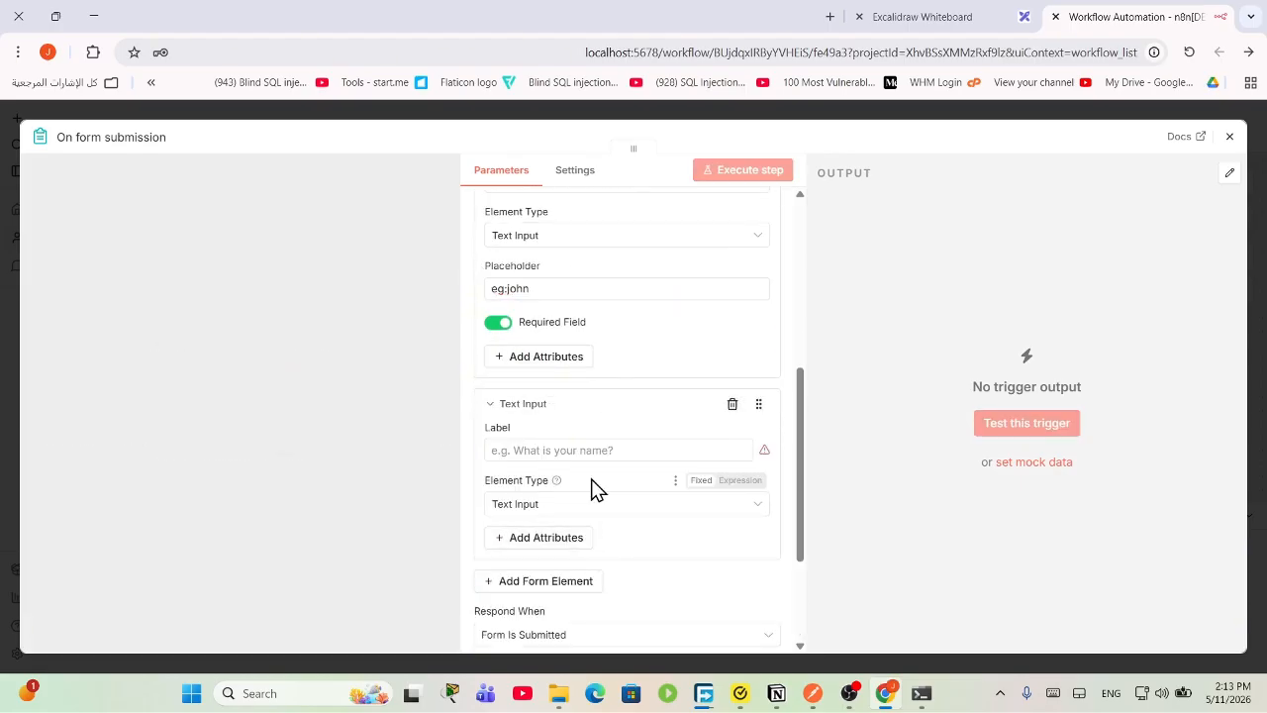
pyautogui.scroll(-1, 594, 487)
pyautogui.click(557, 360)
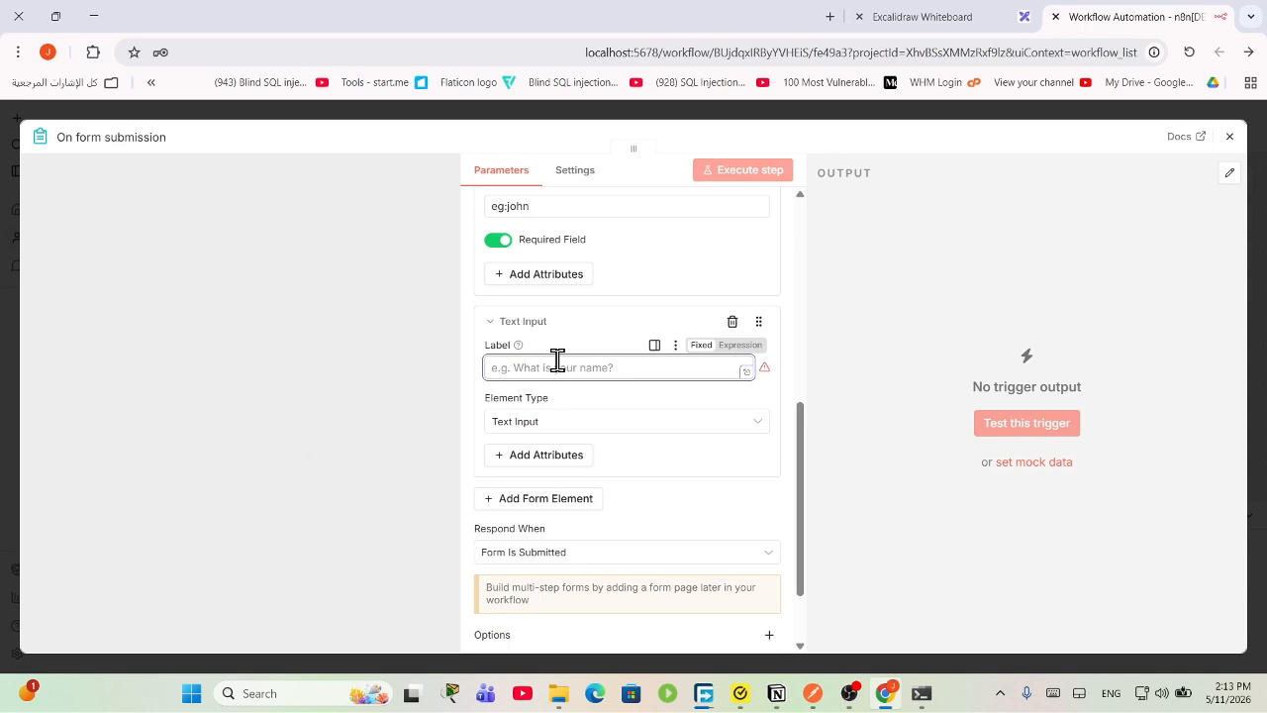
pyautogui.write('room')
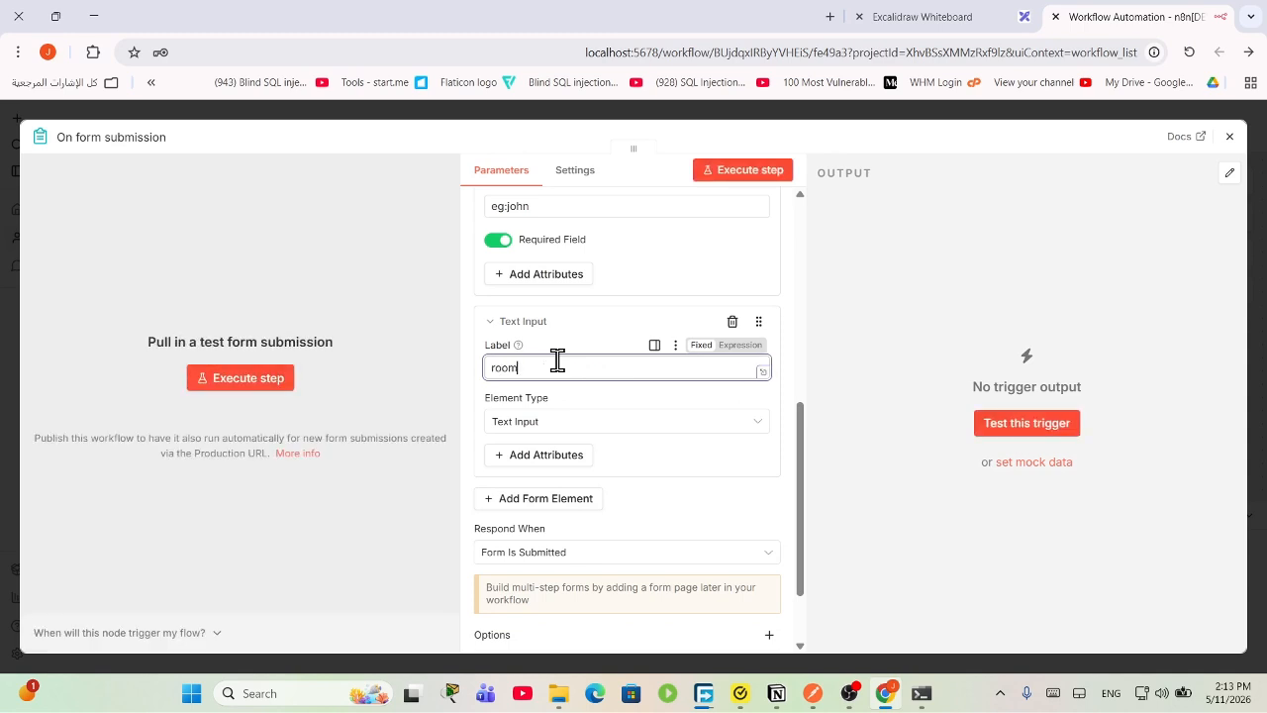
pyautogui.click(580, 422)
pyautogui.click(591, 431)
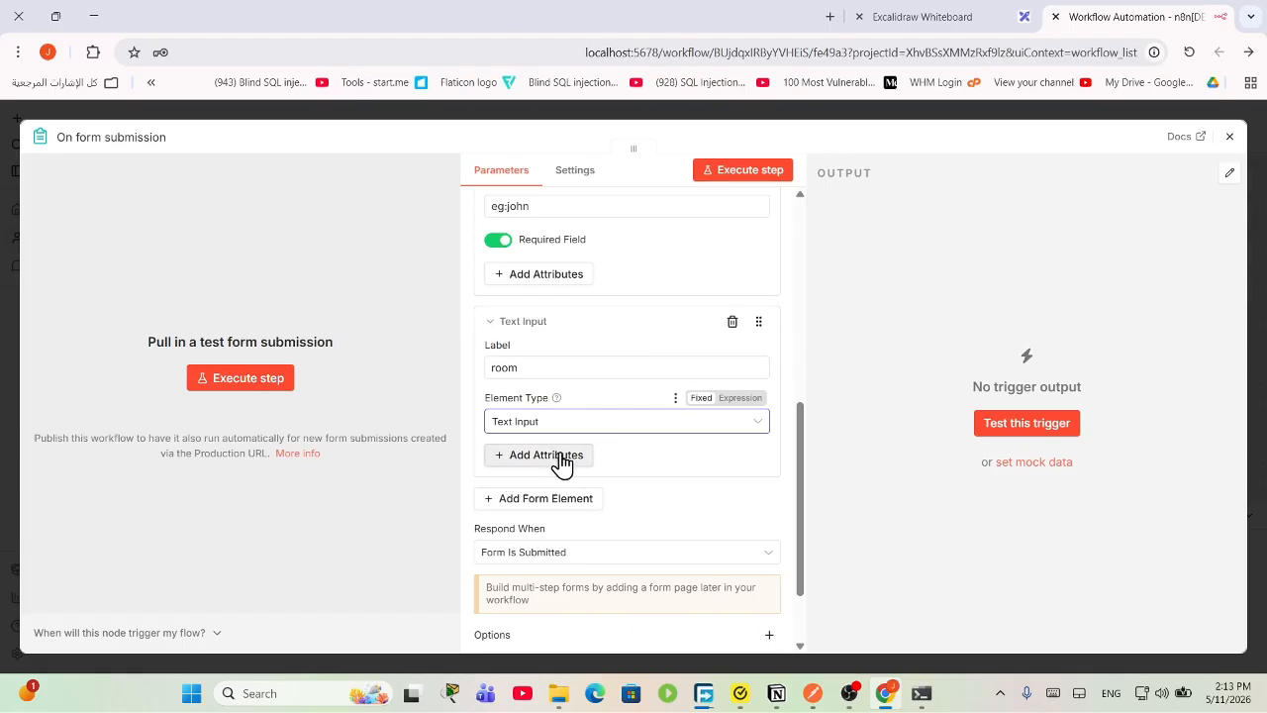
pyautogui.click(563, 436)
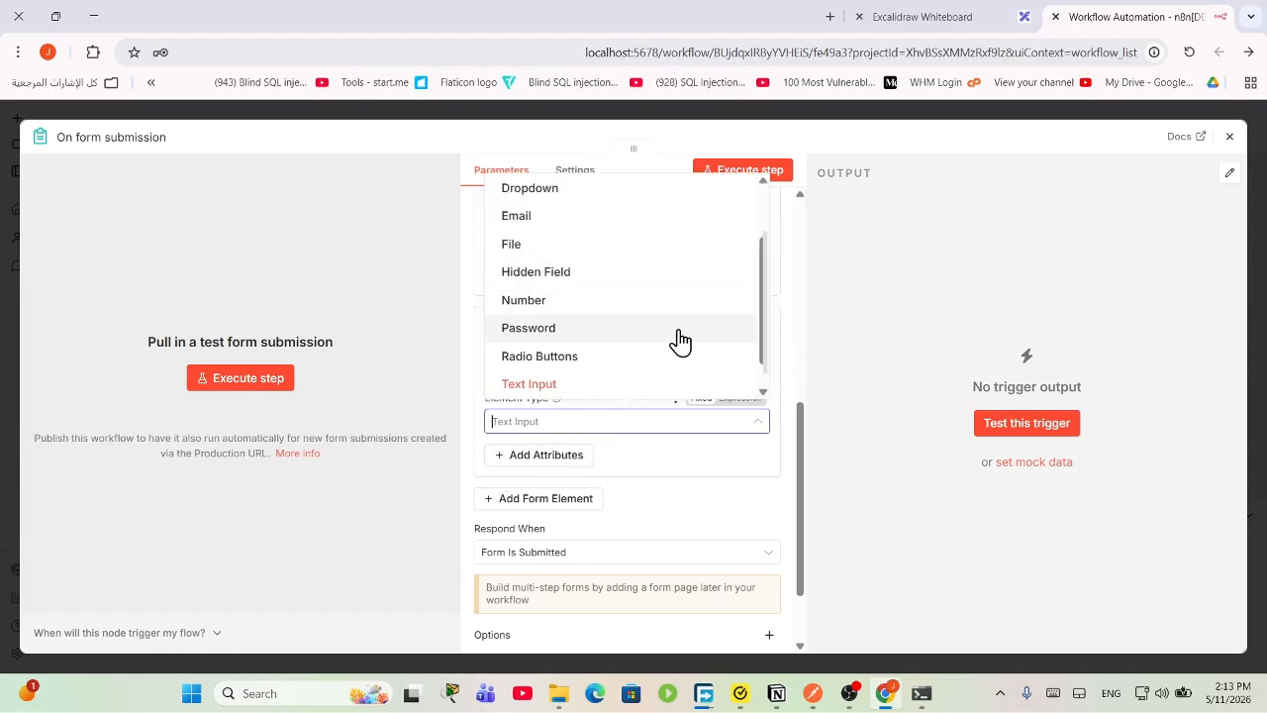
pyautogui.click(618, 465)
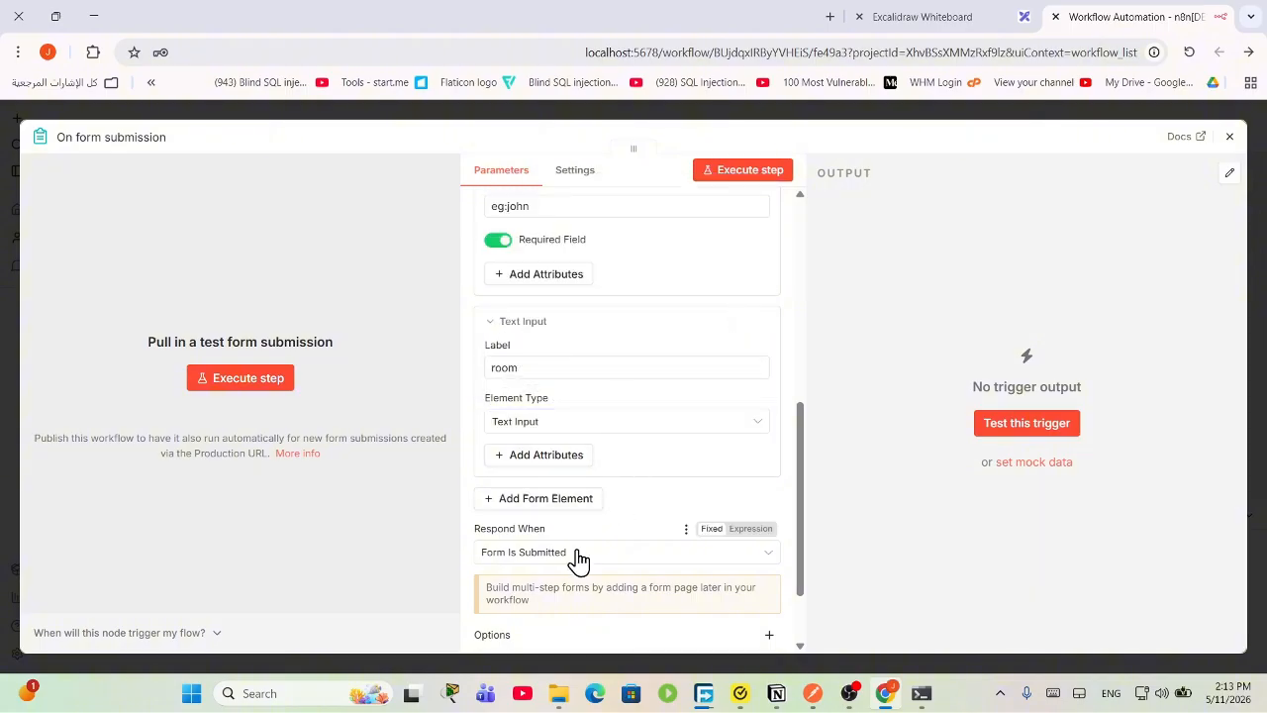
pyautogui.click(561, 465)
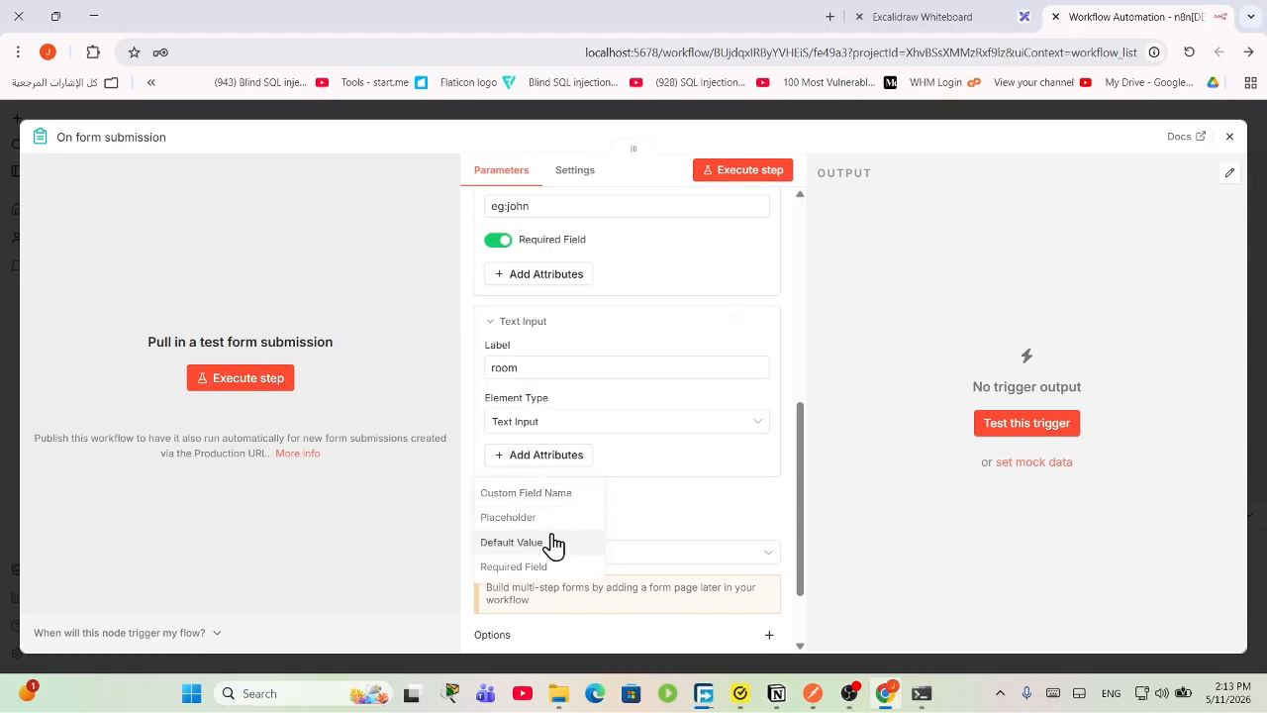
pyautogui.click(557, 566)
# Step: Switch the room field to required, run a test listen, then stop listening
pyautogui.click(514, 457)
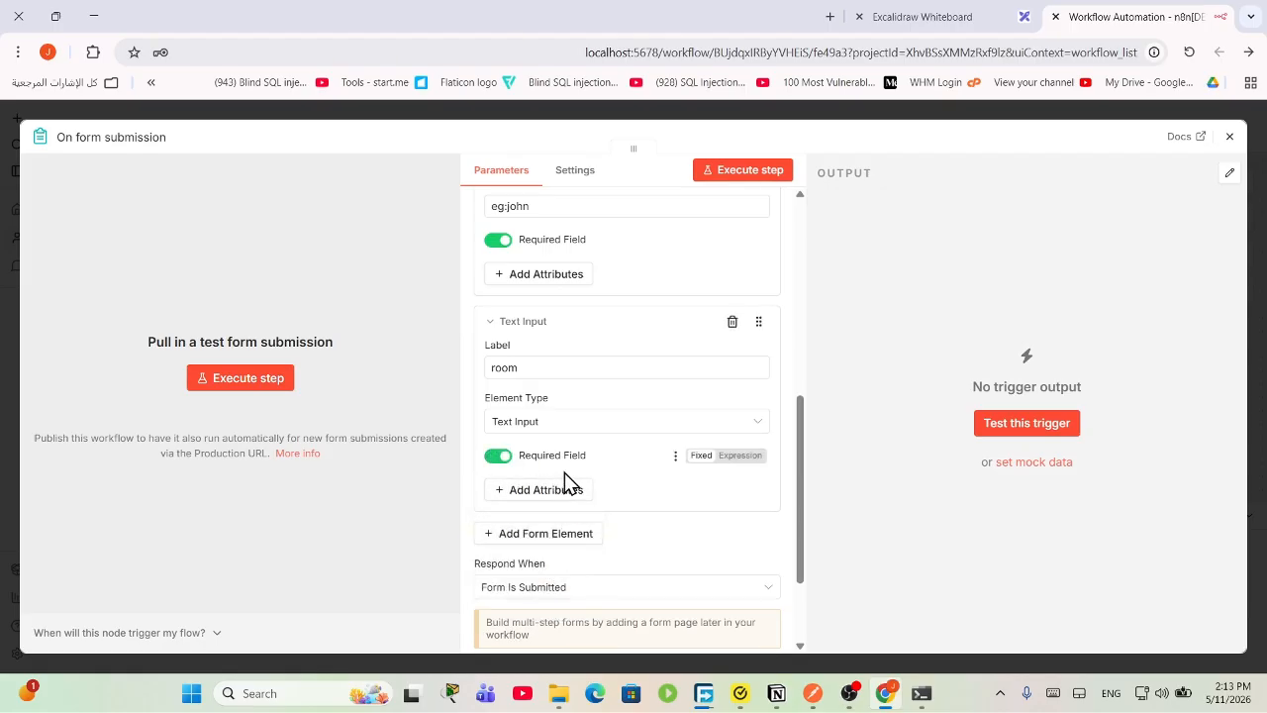
pyautogui.scroll(-3, 569, 485)
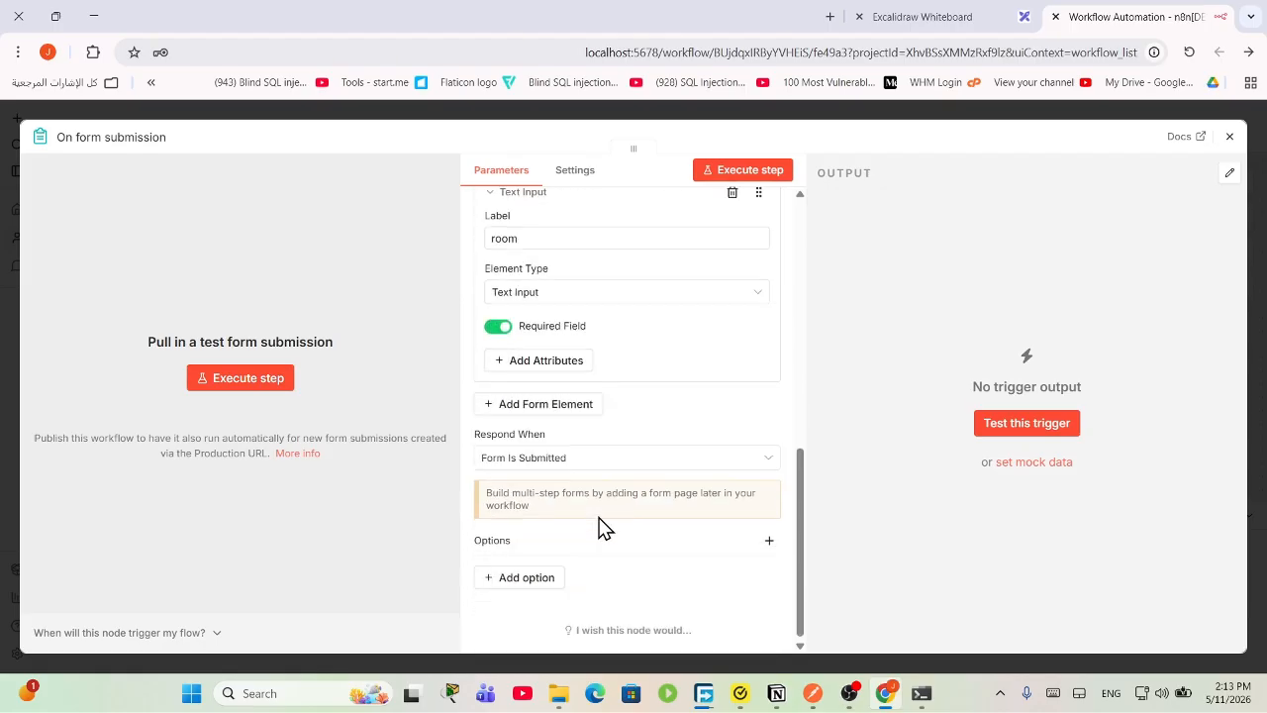
pyautogui.click(769, 178)
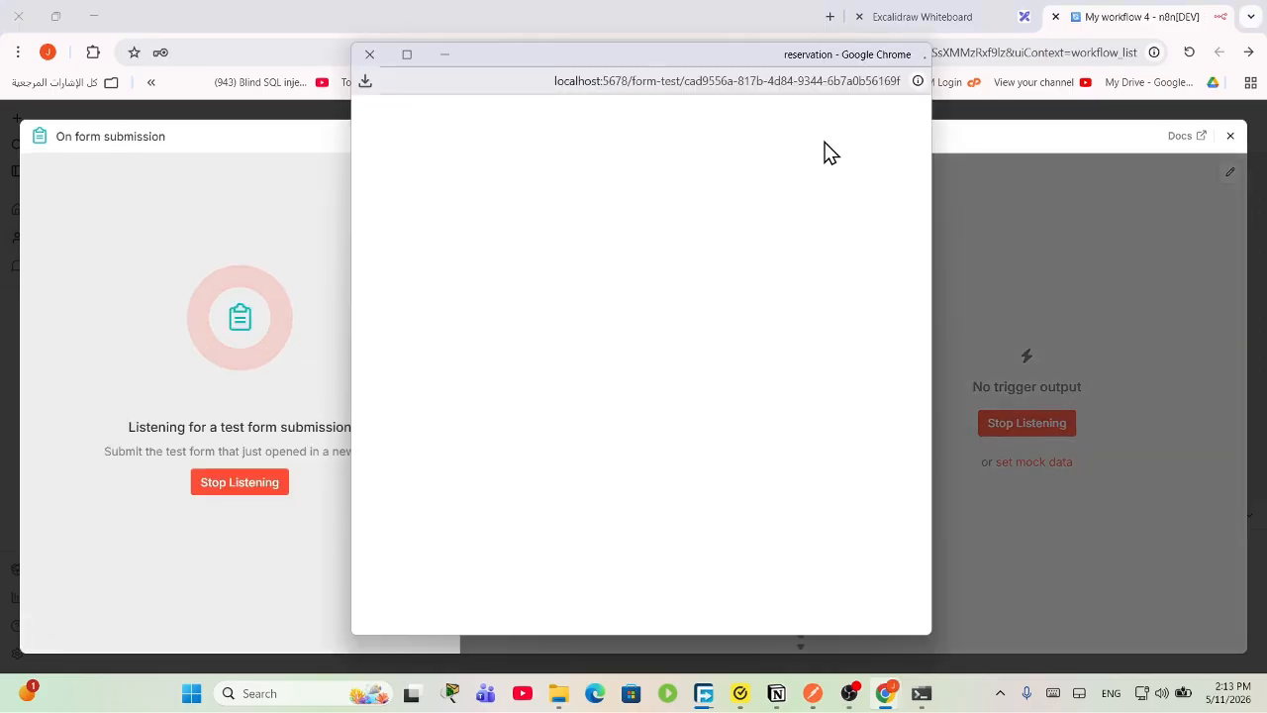
pyautogui.click(555, 262)
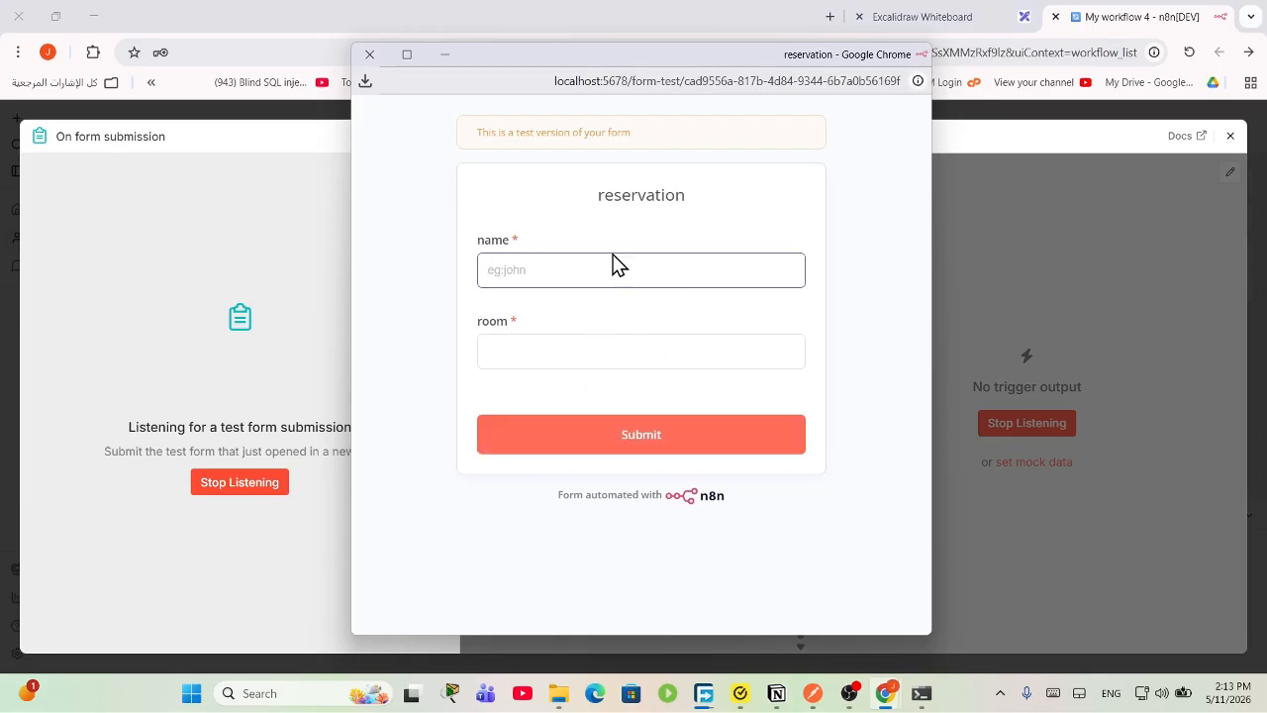
pyautogui.click(371, 55)
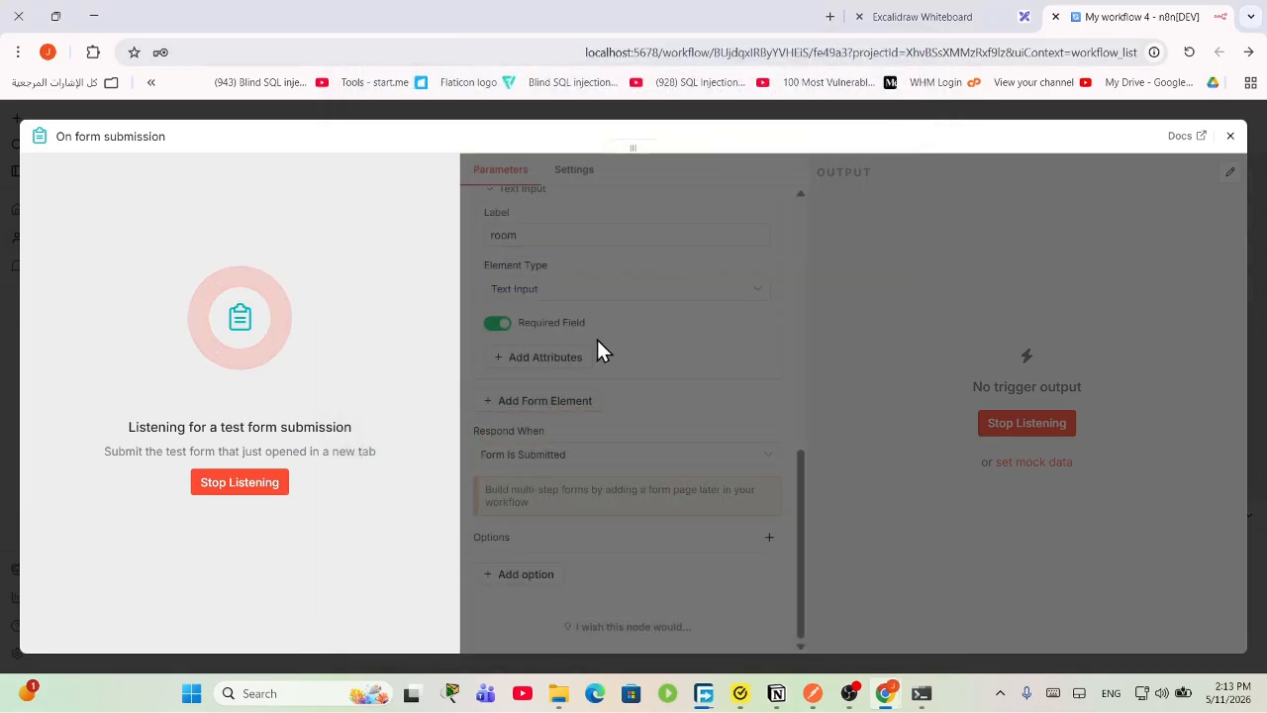
pyautogui.click(236, 484)
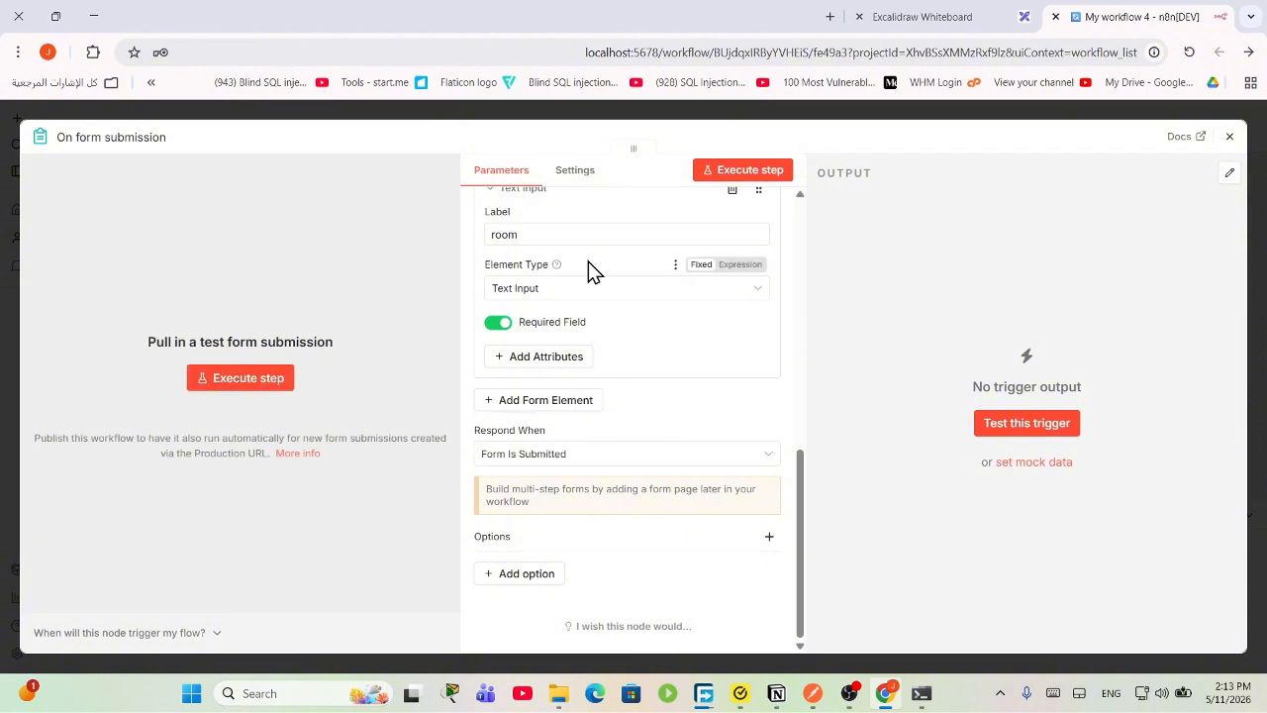
# Step: Open the form's Production URL and copied Test URL in new browser tabs
pyautogui.scroll(3, 644, 267)
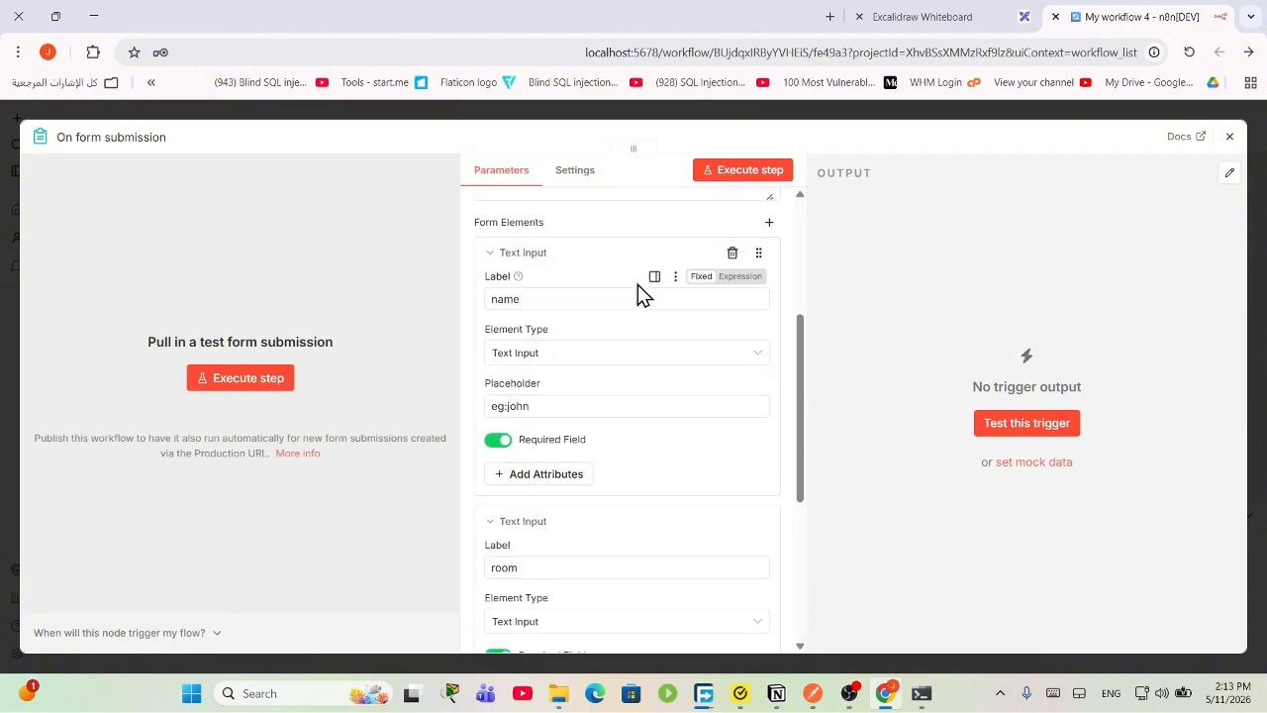
pyautogui.scroll(5, 639, 288)
pyautogui.moveTo(606, 297); pyautogui.dragTo(482, 270)
pyautogui.click(594, 241)
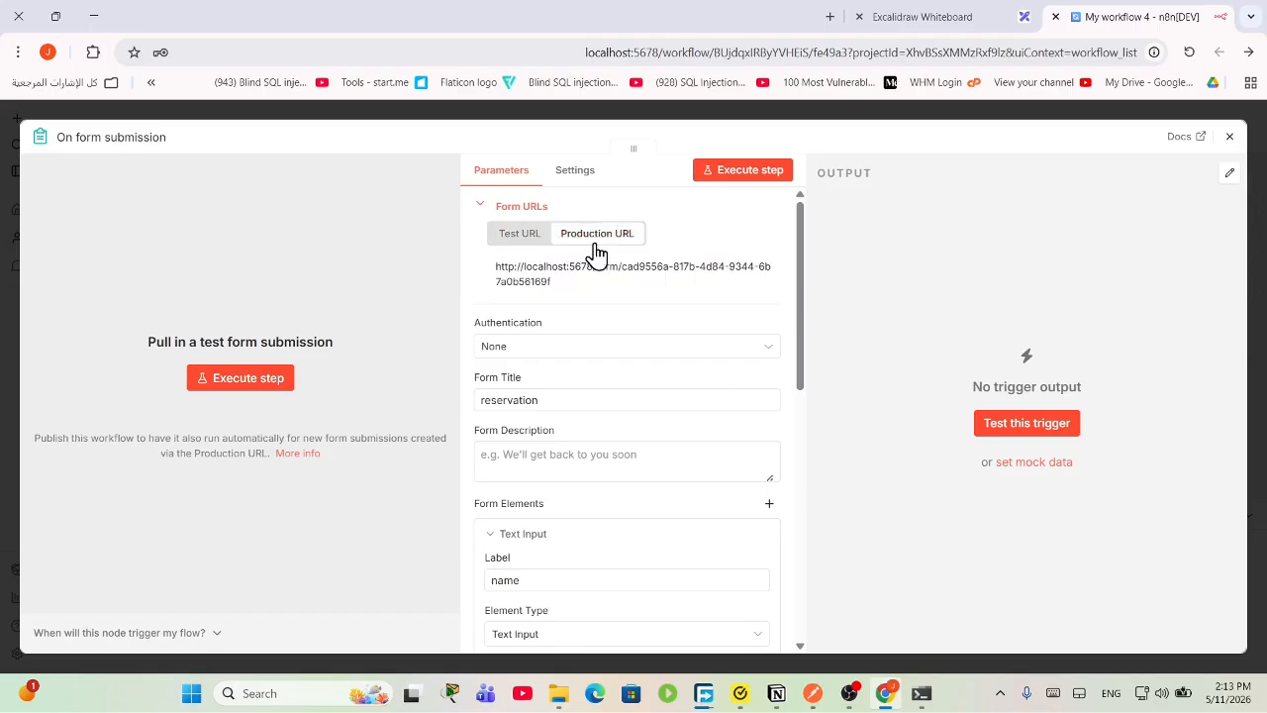
pyautogui.moveTo(573, 290); pyautogui.dragTo(641, 8)
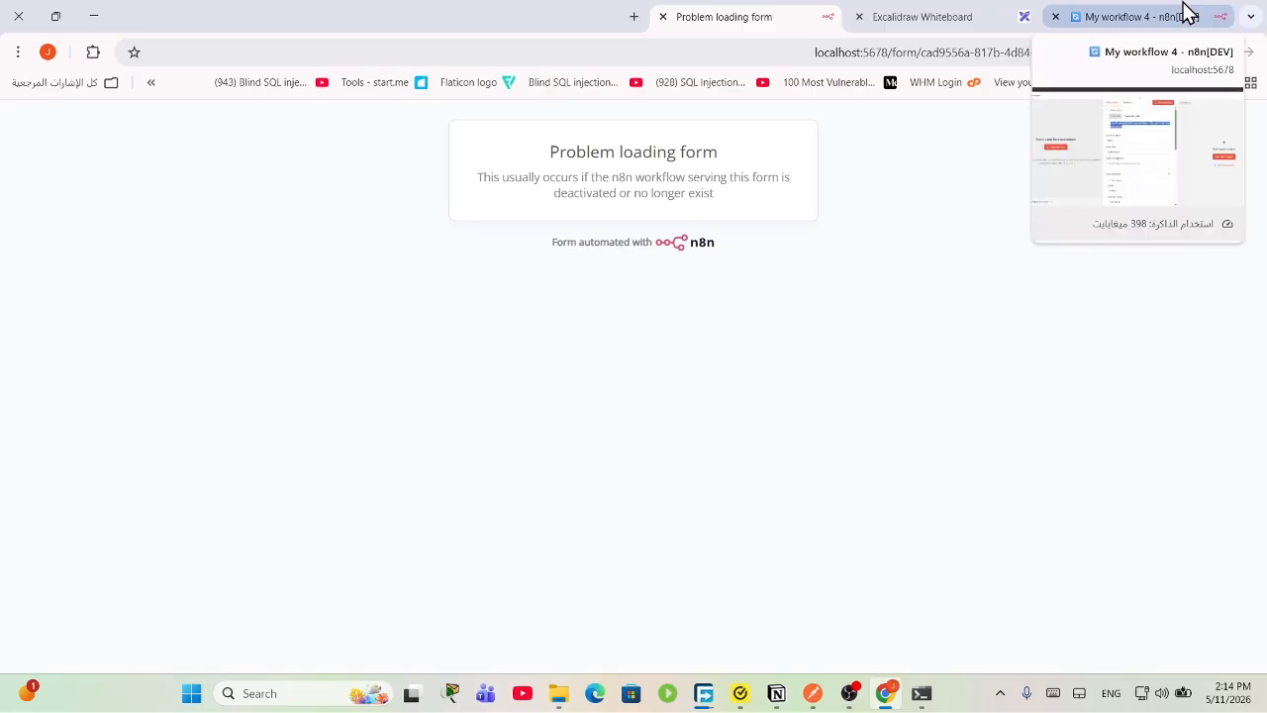
pyautogui.click(1188, 14)
pyautogui.click(530, 241)
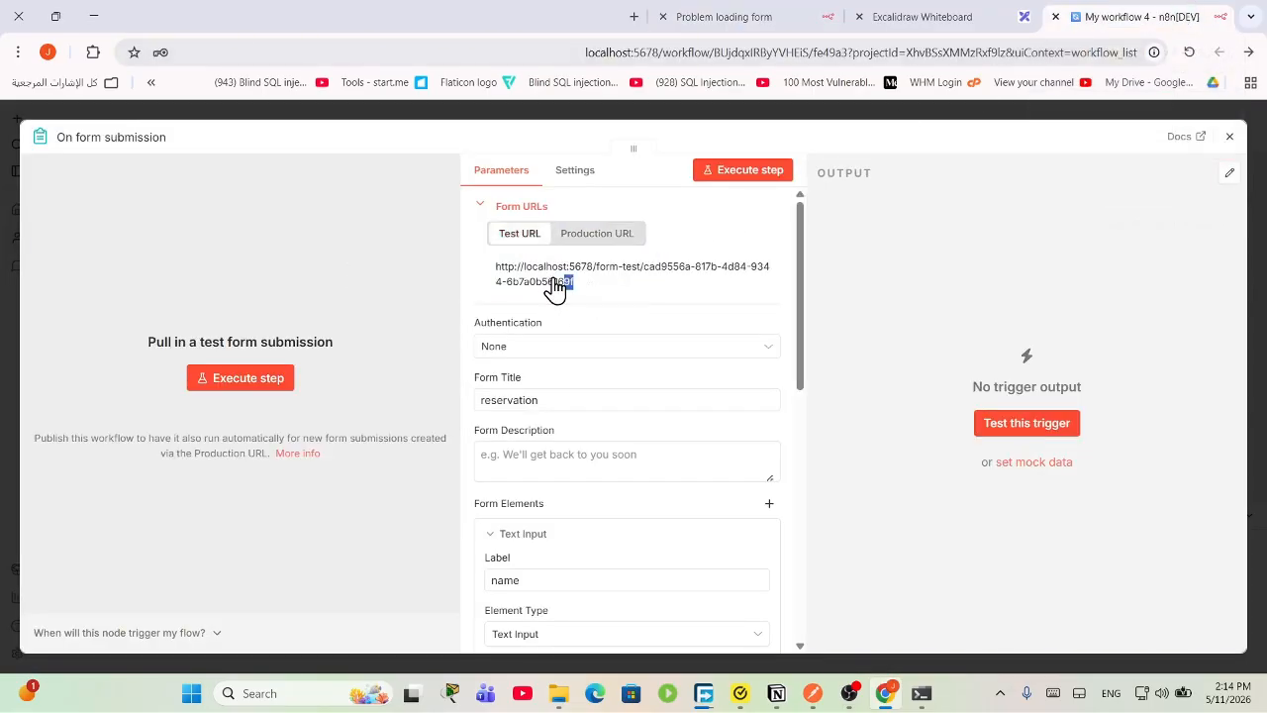
pyautogui.moveTo(554, 286); pyautogui.dragTo(492, 278)
pyautogui.click(596, 295)
pyautogui.moveTo(596, 295); pyautogui.dragTo(535, 14)
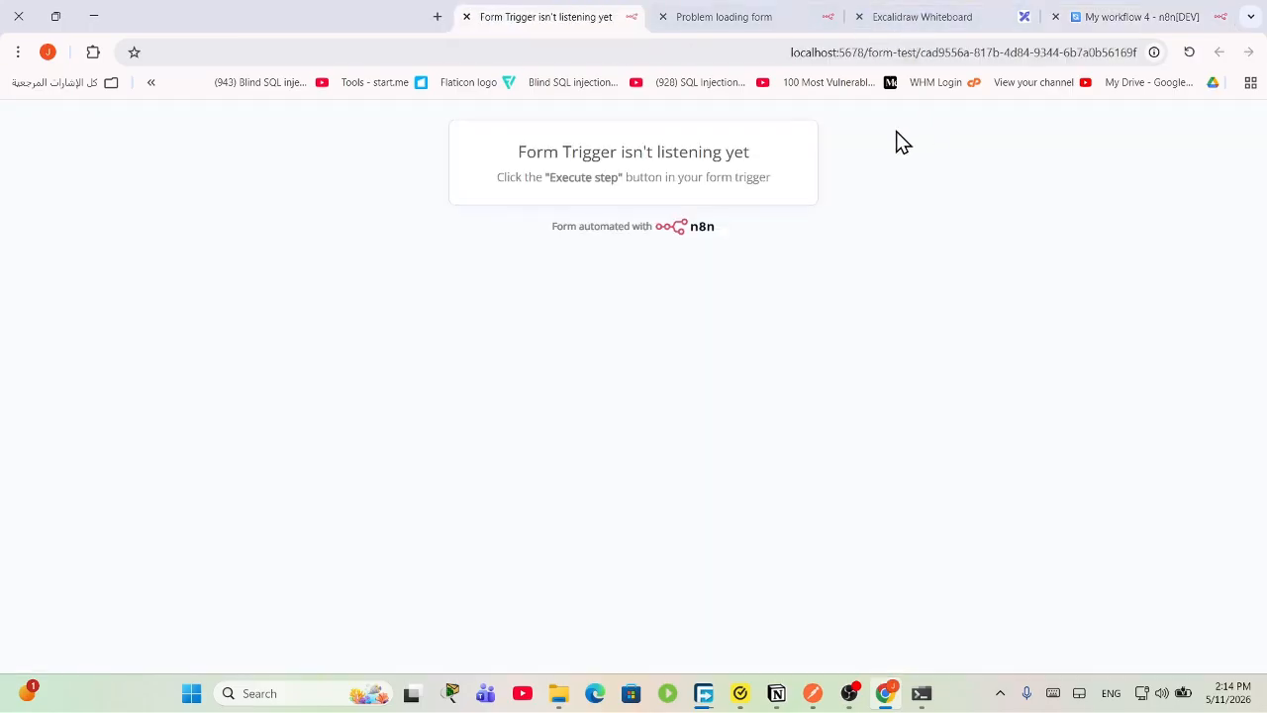
pyautogui.click(1077, 14)
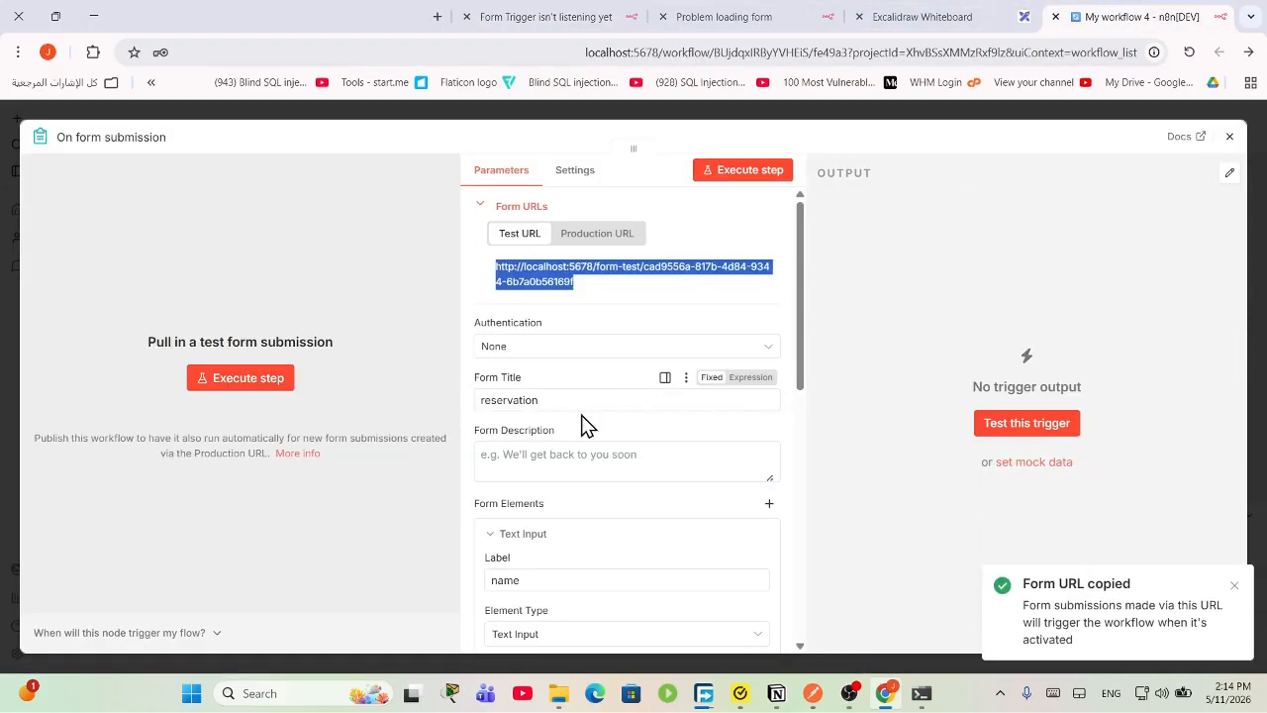
# Step: Execute the trigger step again so it listens for a test submission
pyautogui.click(241, 381)
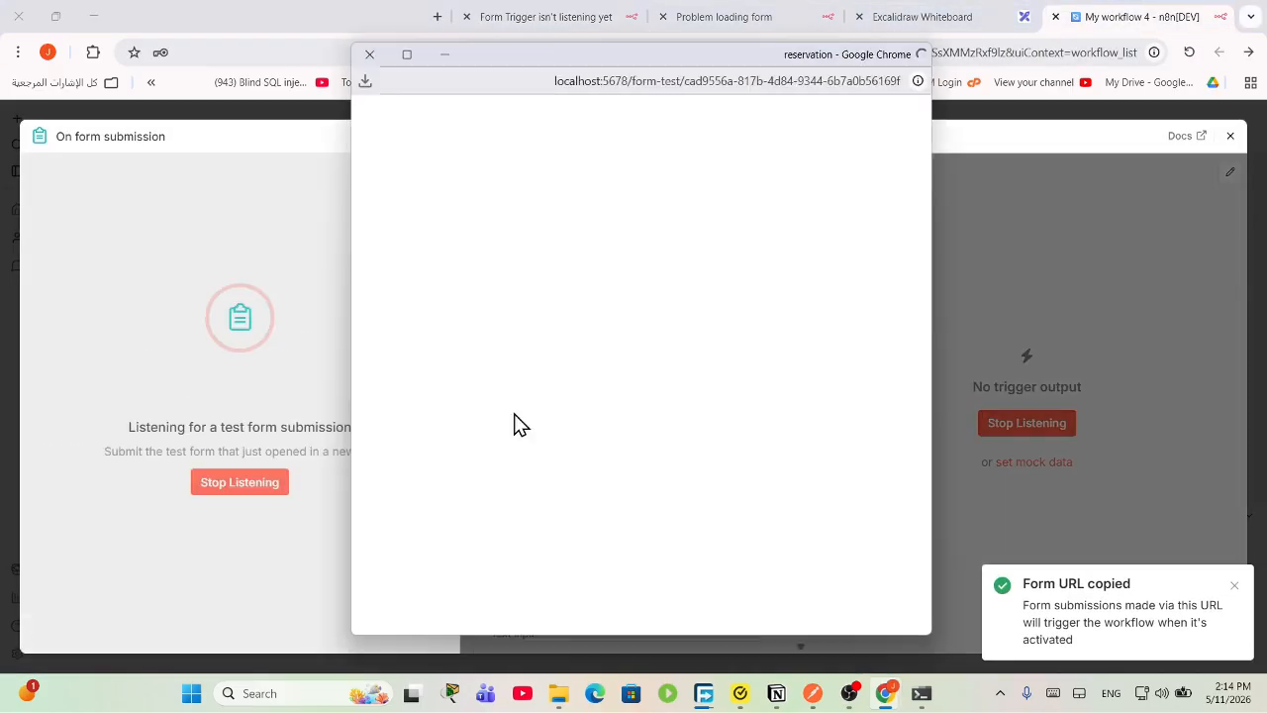
pyautogui.click(554, 14)
pyautogui.click(902, 25)
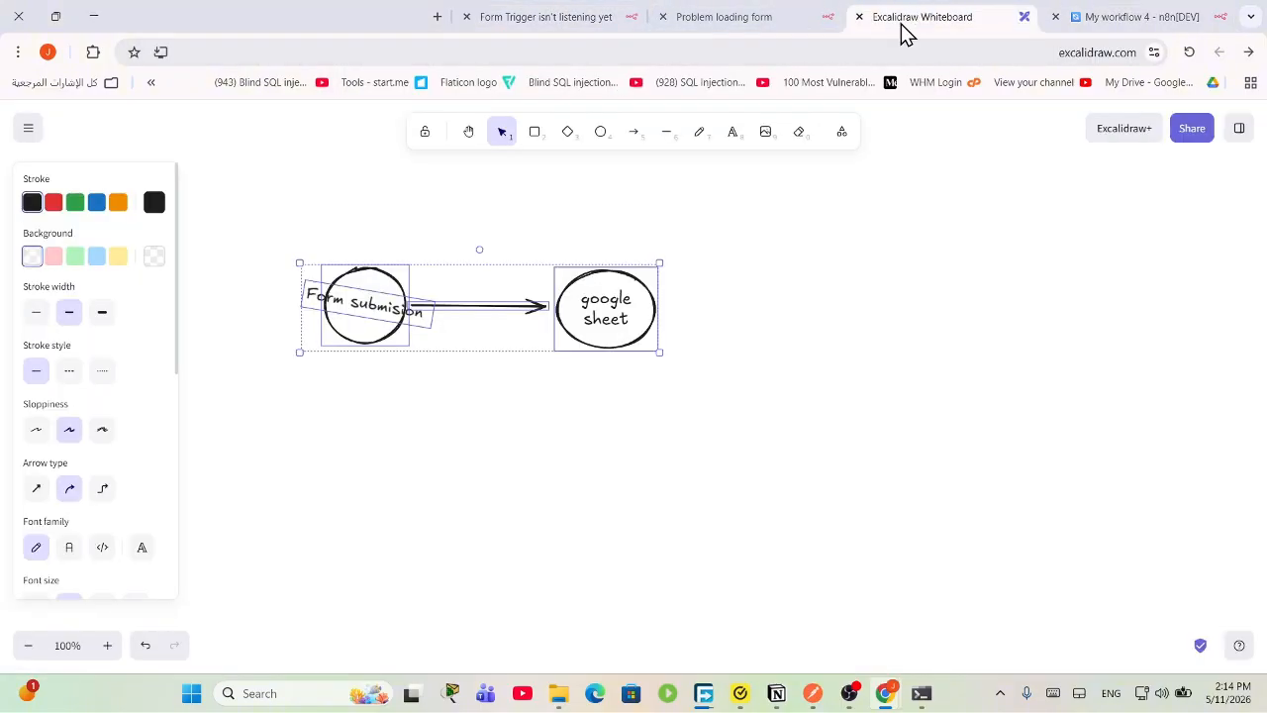
pyautogui.click(719, 14)
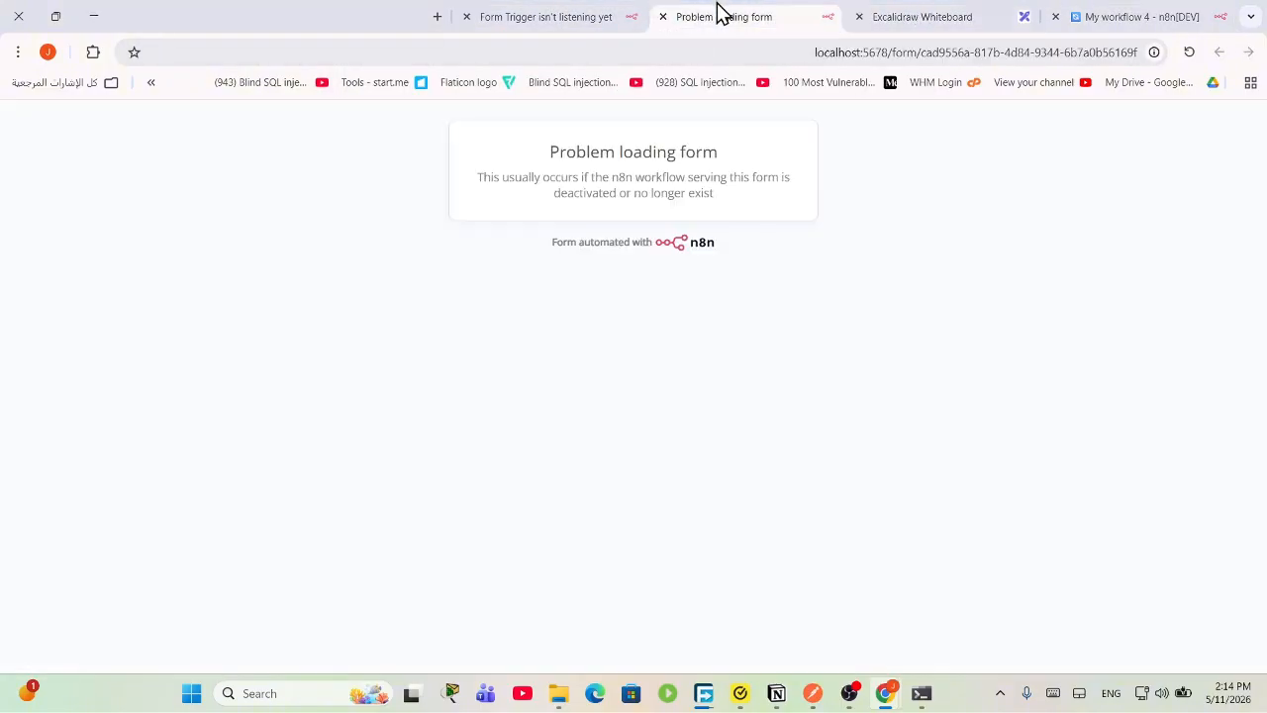
pyautogui.click(1116, 12)
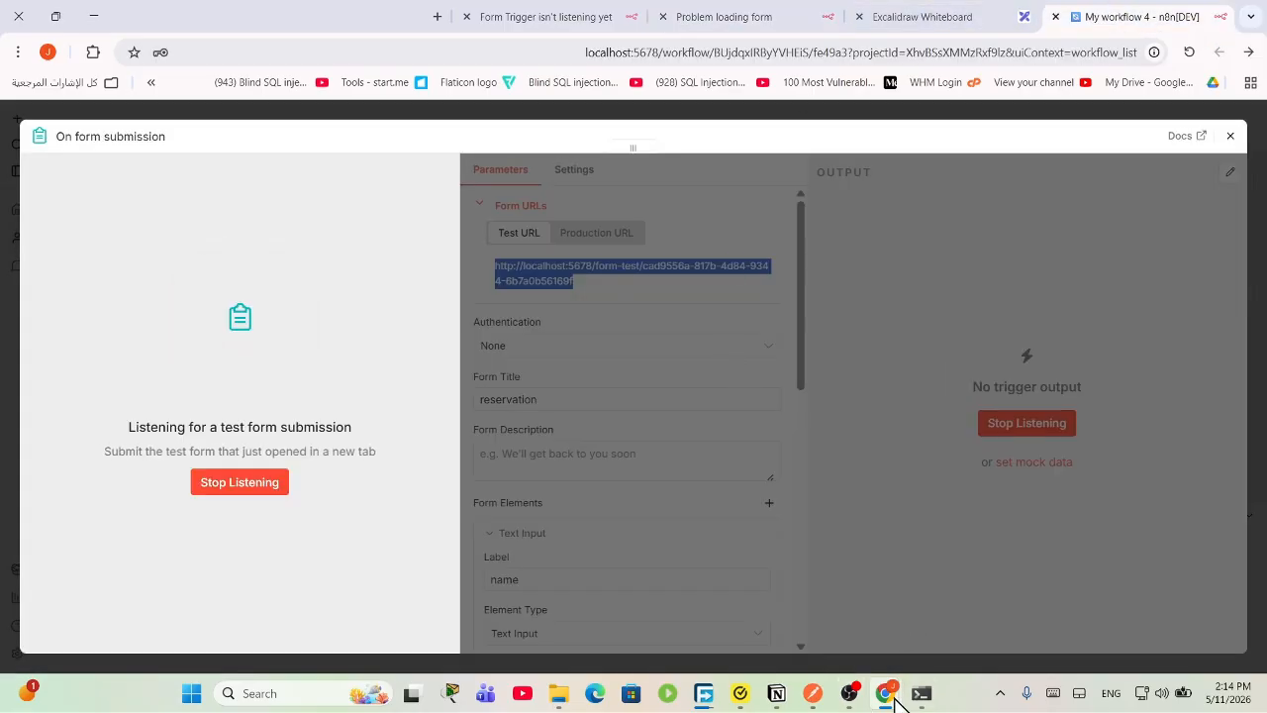
# Step: Submit the reservation test form with name 'john' and room 123
pyautogui.moveTo(894, 698)
pyautogui.click(933, 614)
pyautogui.click(596, 275)
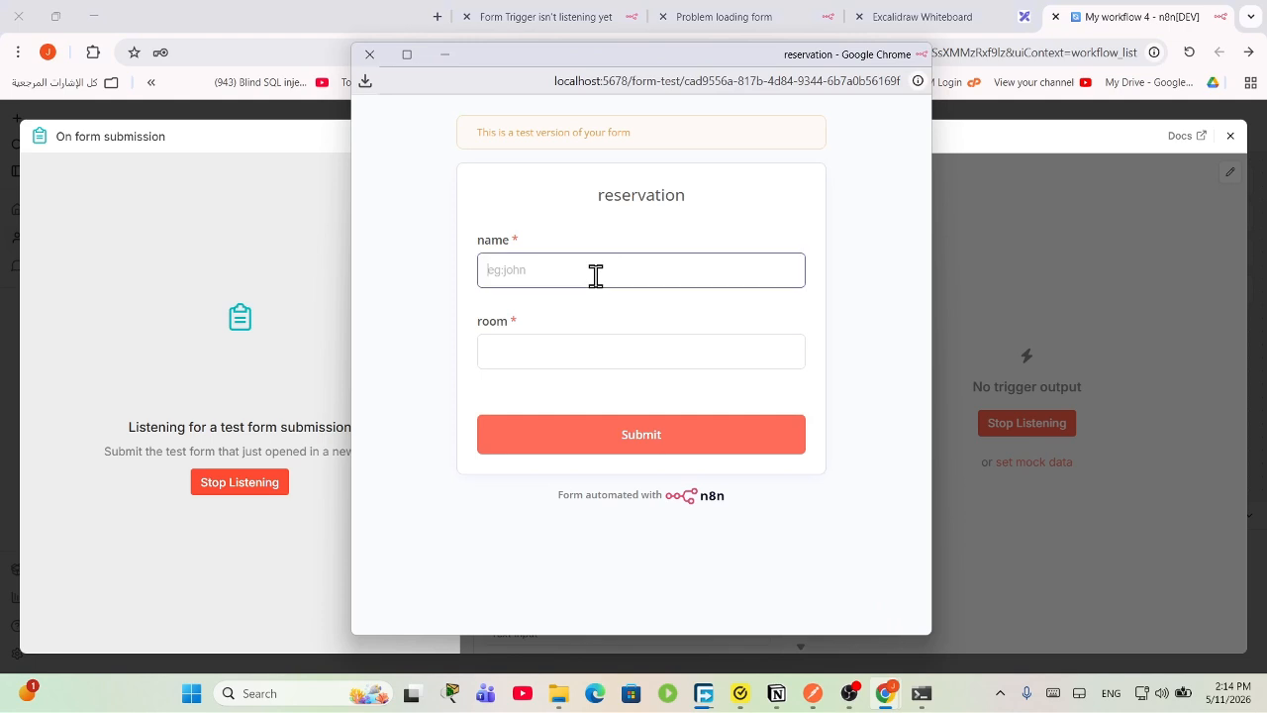
pyautogui.write('john')
pyautogui.click(584, 351)
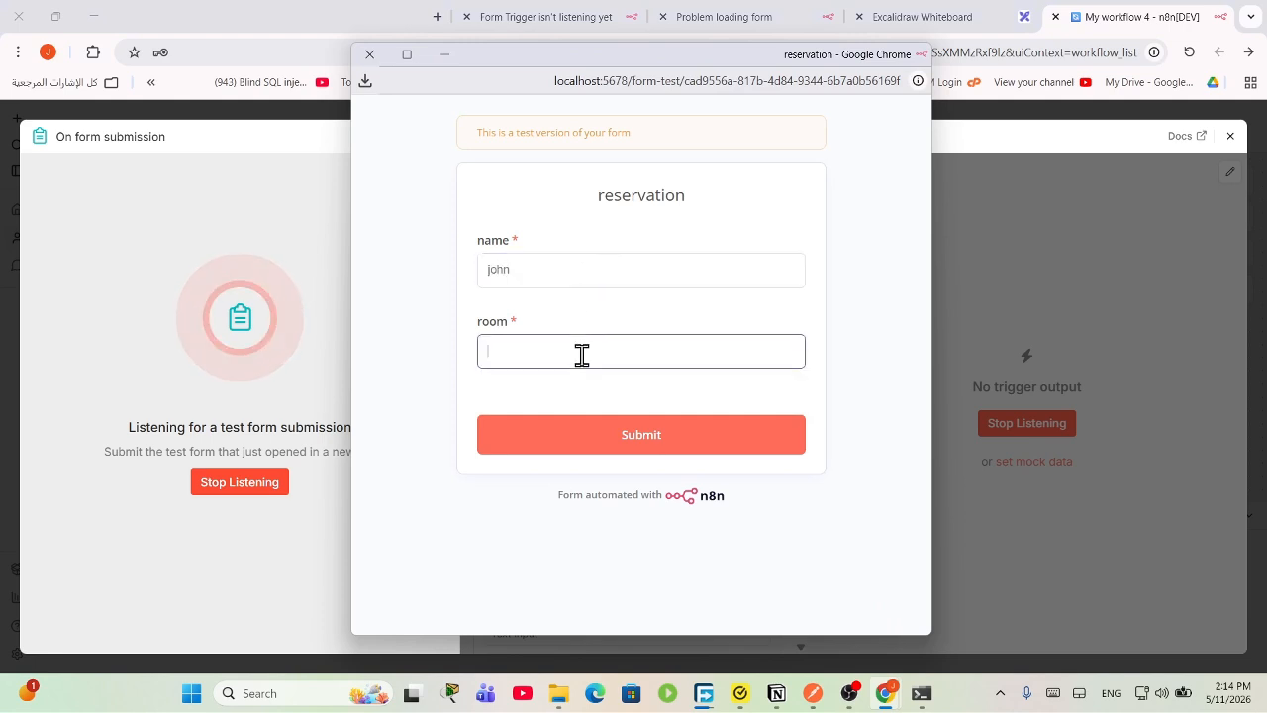
pyautogui.click(595, 439)
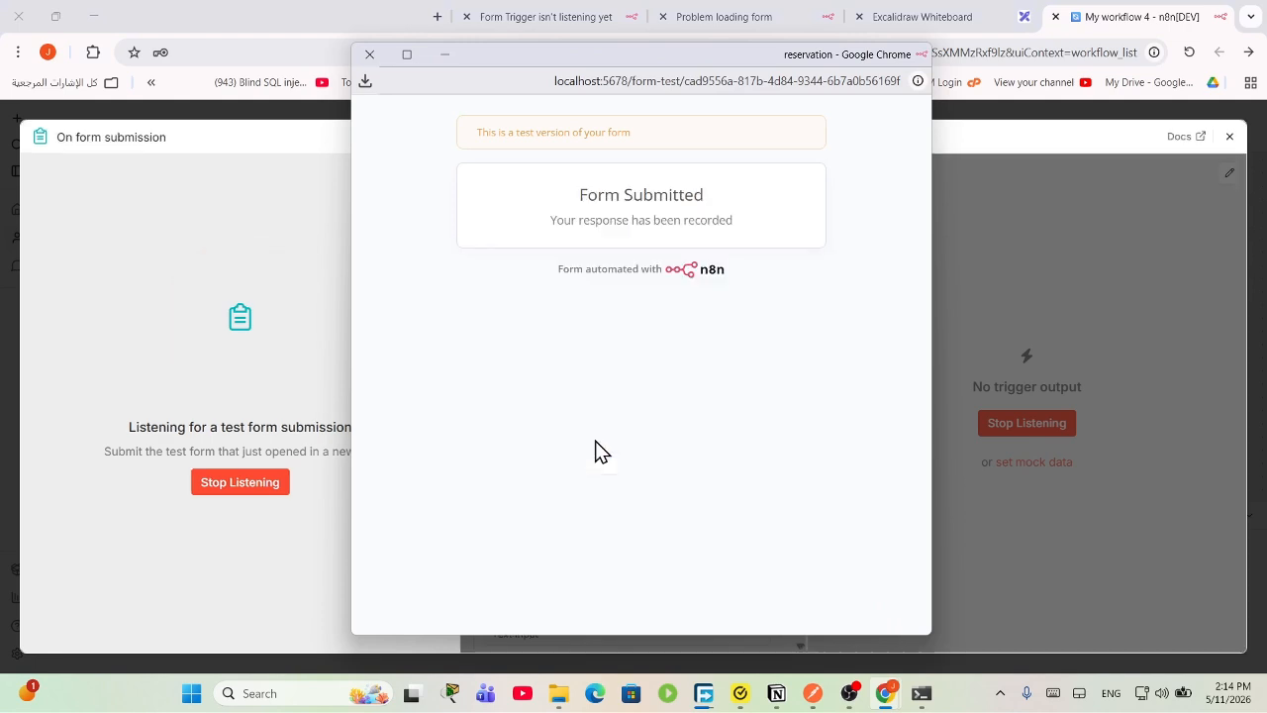
pyautogui.click(369, 55)
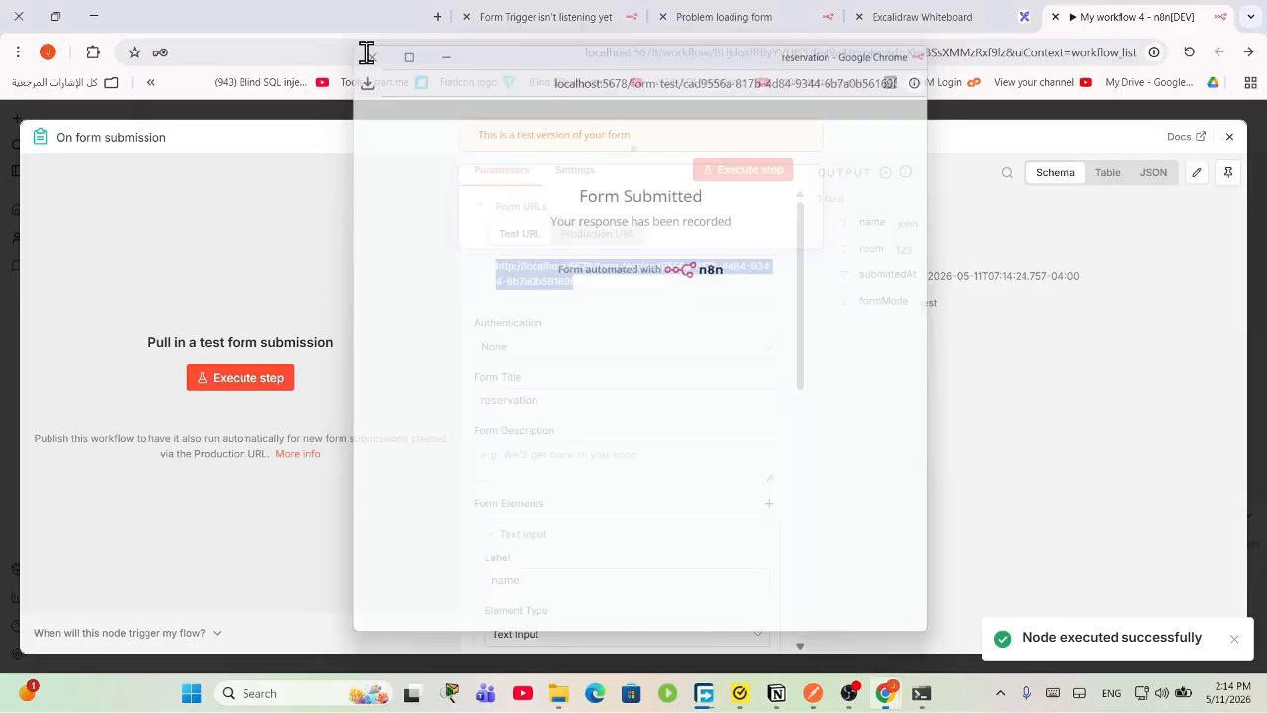
# Step: Inspect the trigger output: name, room, submittedAt timestamp and formMode test
pyautogui.scroll(-6, 642, 515)
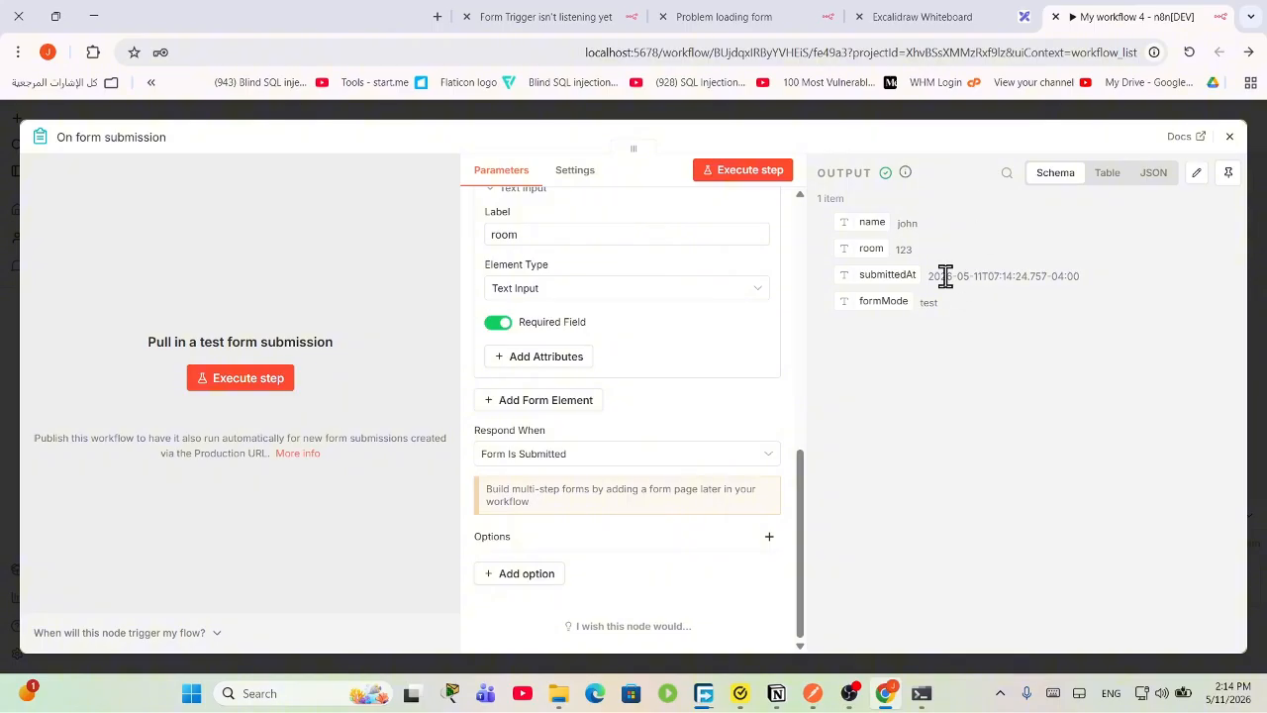
pyautogui.moveTo(973, 307); pyautogui.dragTo(880, 232)
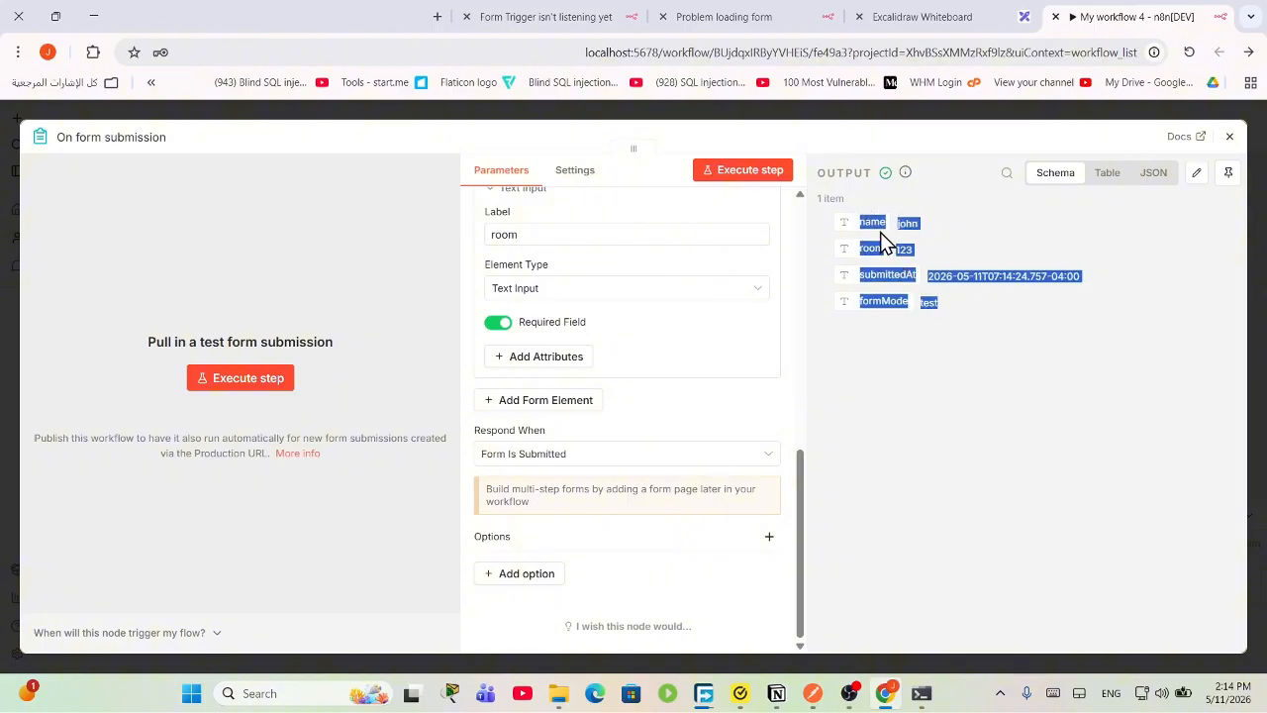
pyautogui.click(939, 239)
pyautogui.moveTo(1105, 279); pyautogui.dragTo(943, 276)
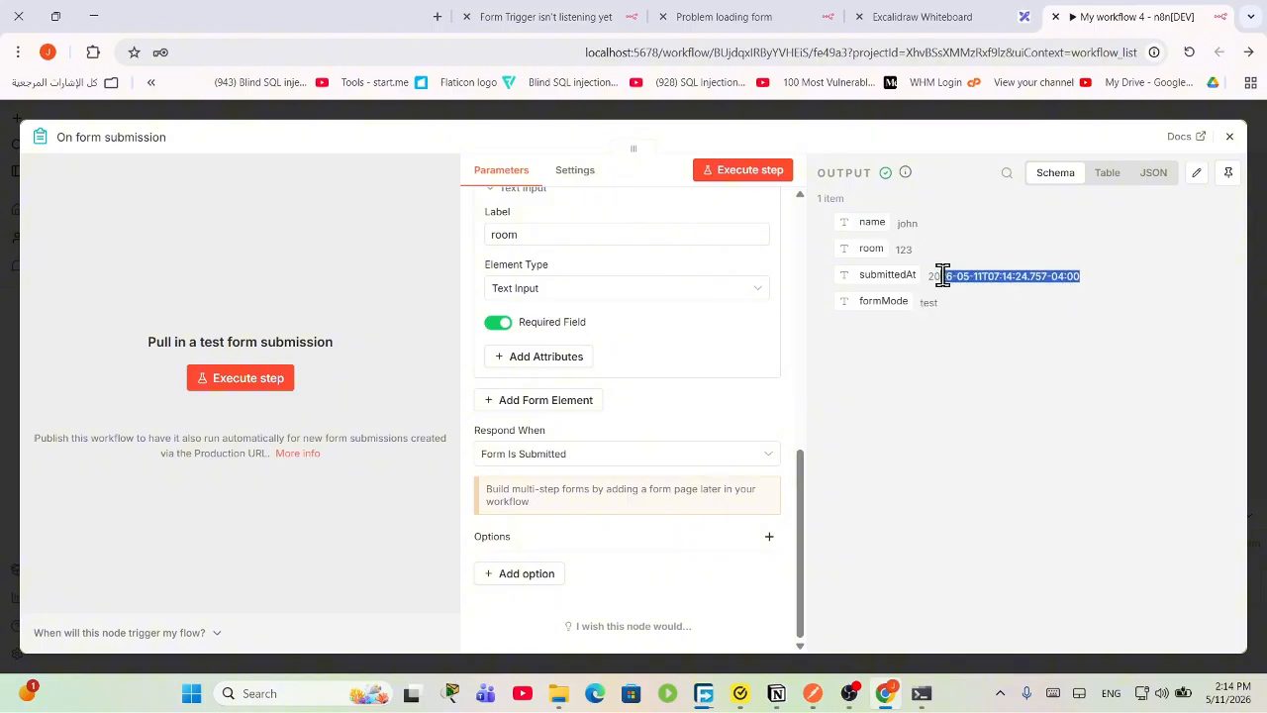
pyautogui.moveTo(987, 315); pyautogui.dragTo(923, 315)
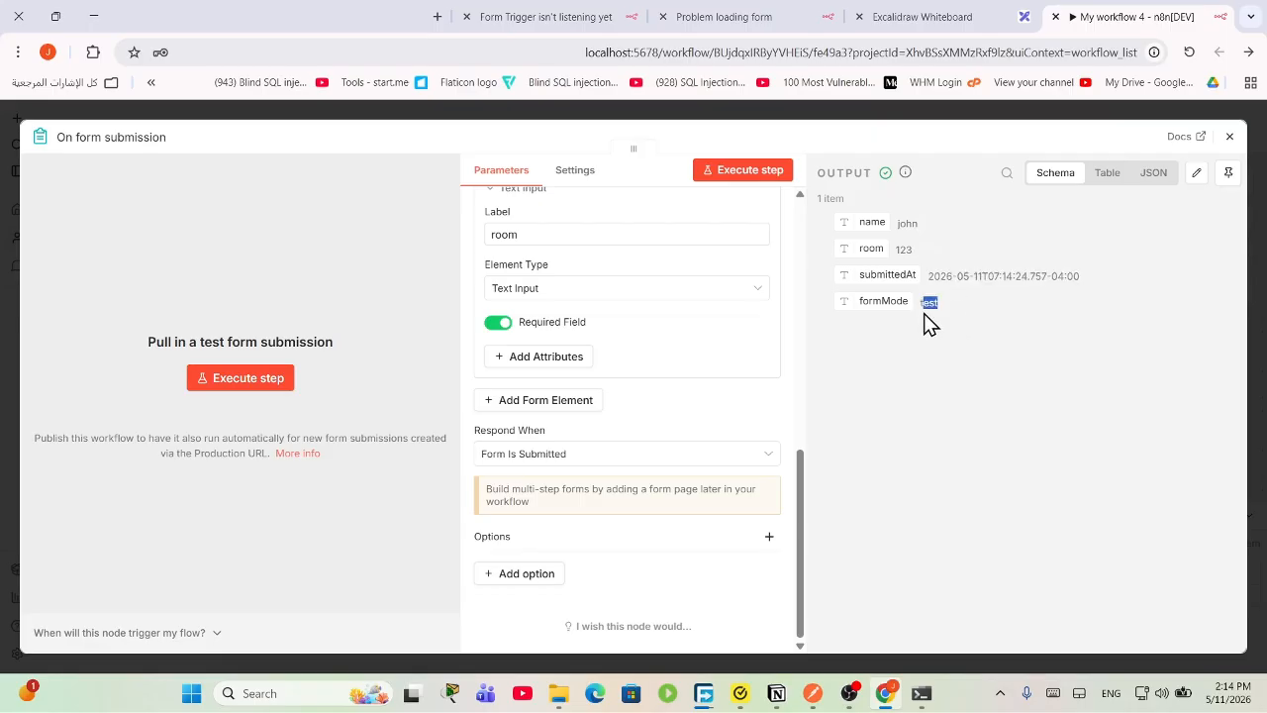
pyautogui.click(953, 420)
# Step: Reposition the On form submission node and check that execution #33 succeeded
pyautogui.click(1231, 135)
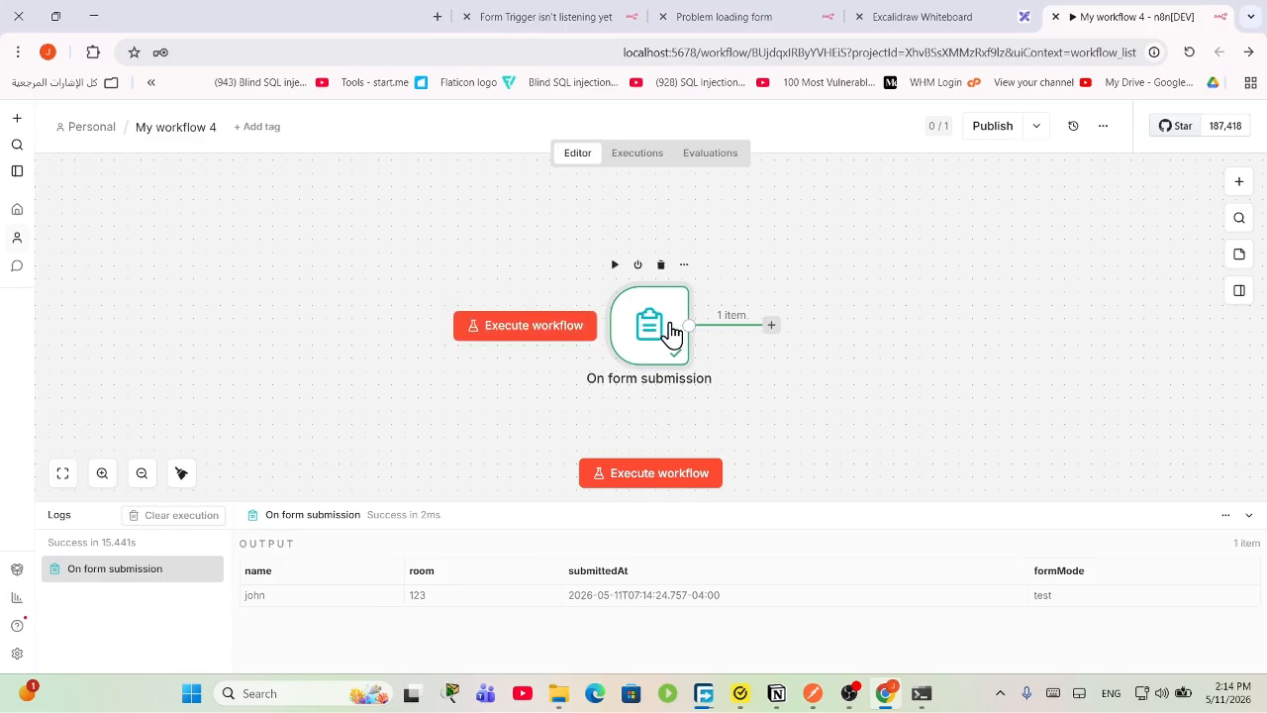
pyautogui.moveTo(659, 326); pyautogui.dragTo(433, 272)
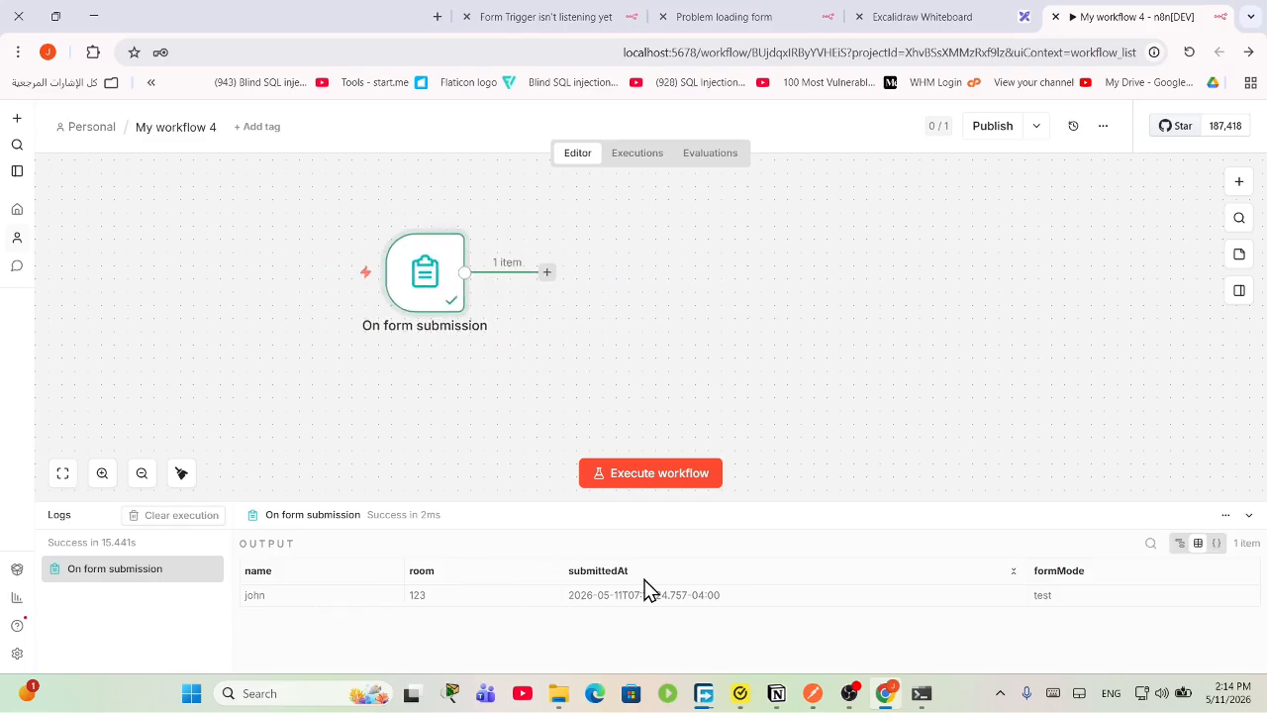
pyautogui.click(641, 162)
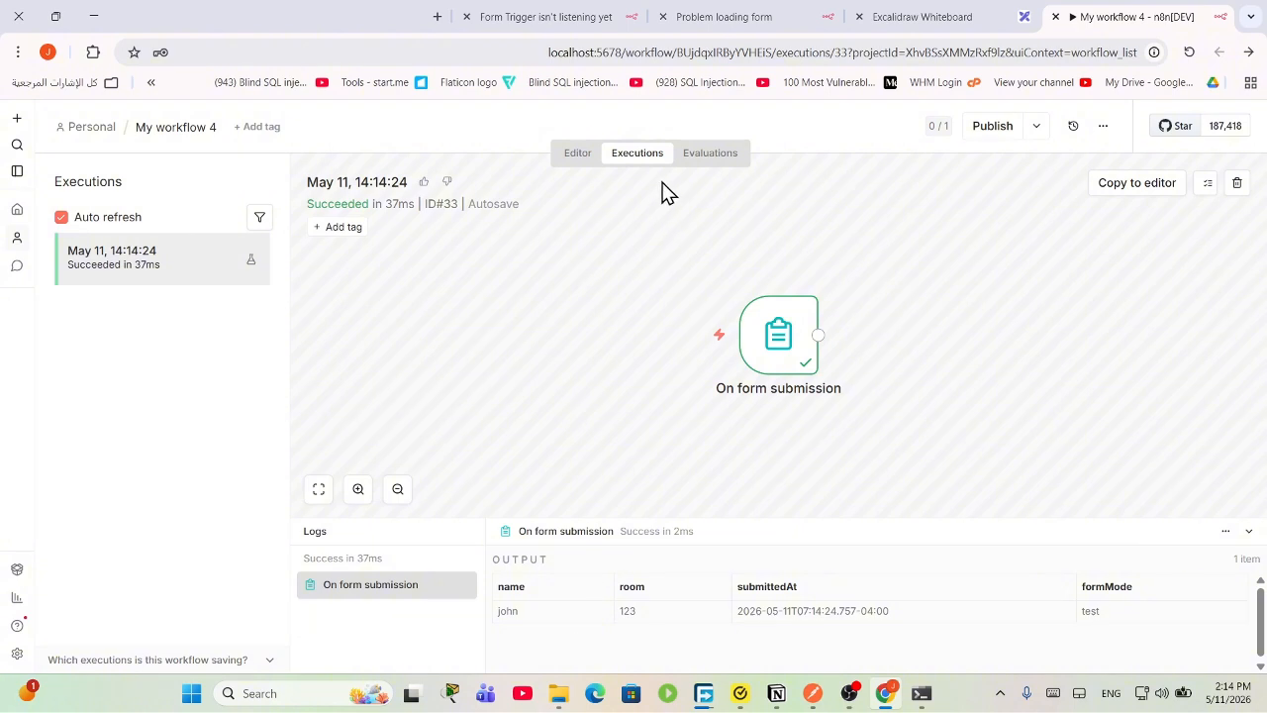
pyautogui.click(577, 154)
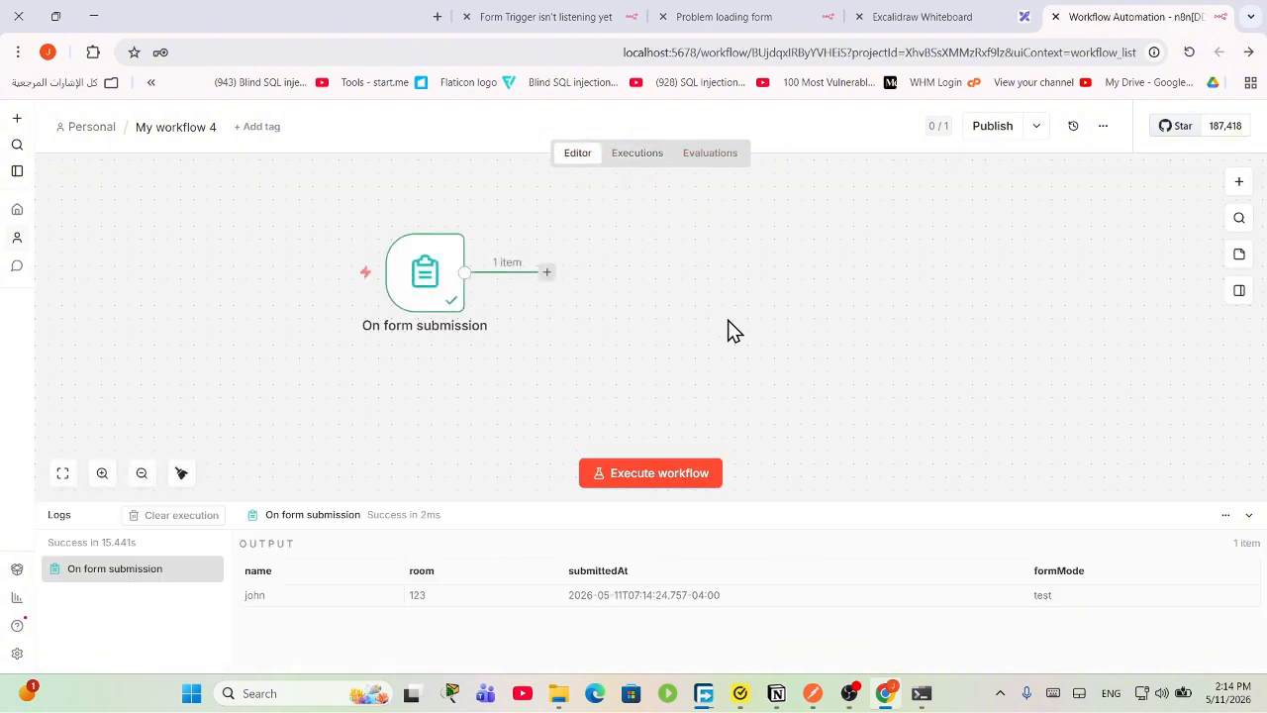
# Step: Add a Google Sheets 'Append row in sheet' node after the form trigger
pyautogui.click(1247, 181)
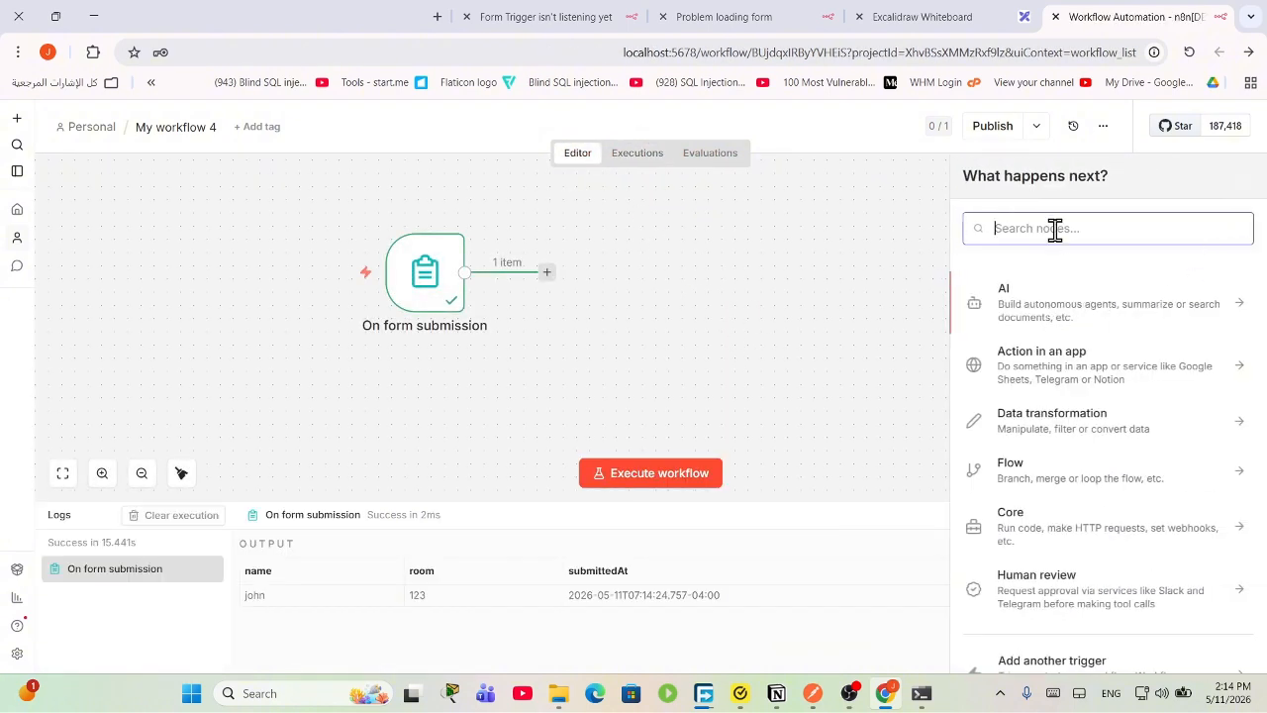
pyautogui.write('goo')
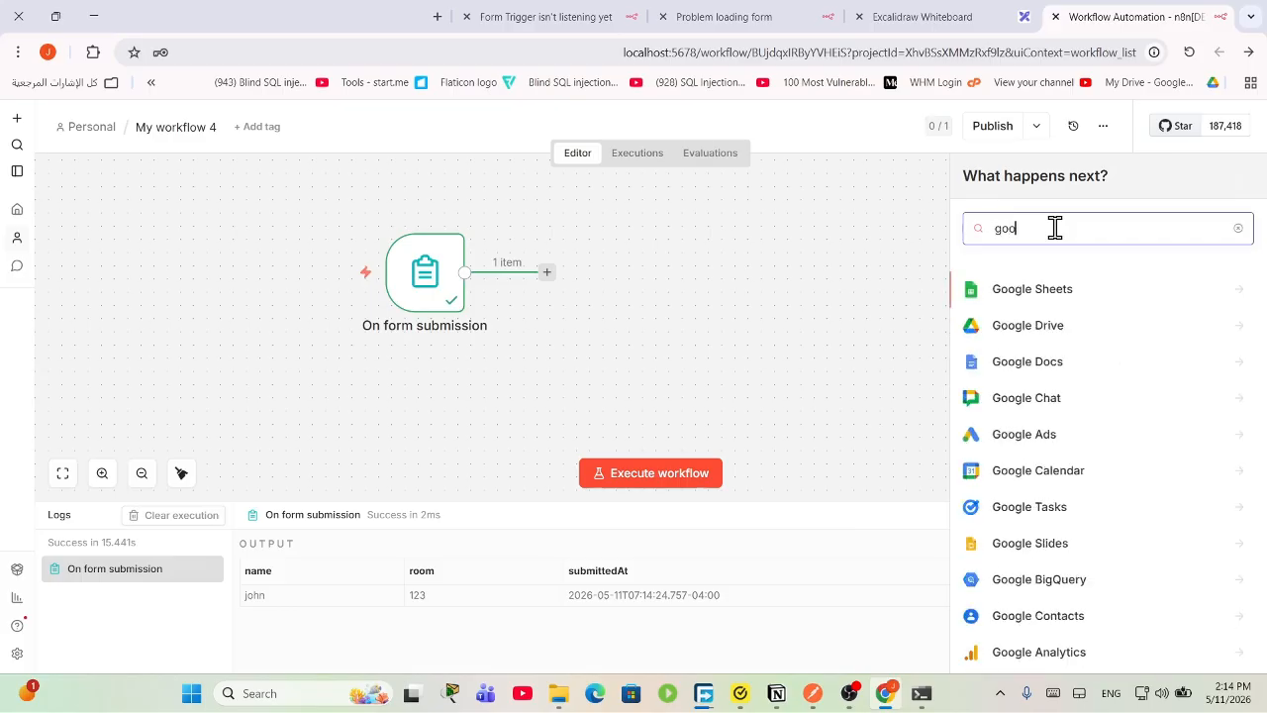
pyautogui.click(1055, 297)
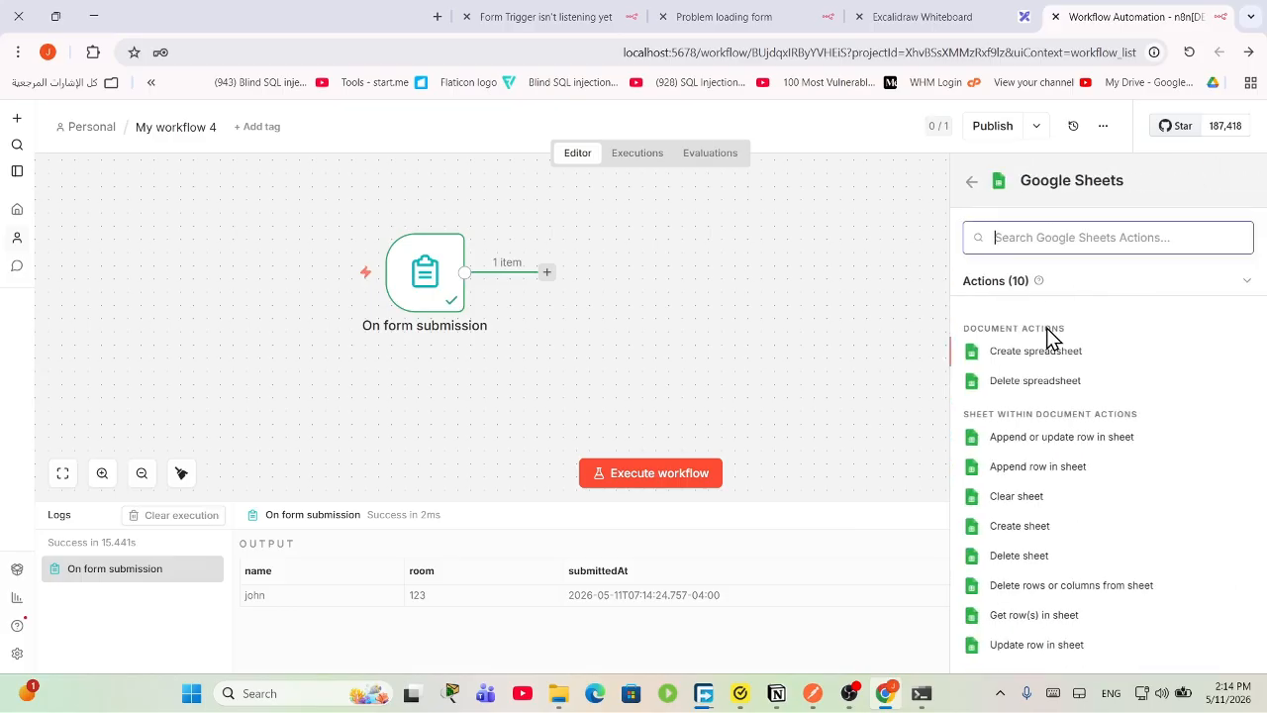
pyautogui.click(1035, 473)
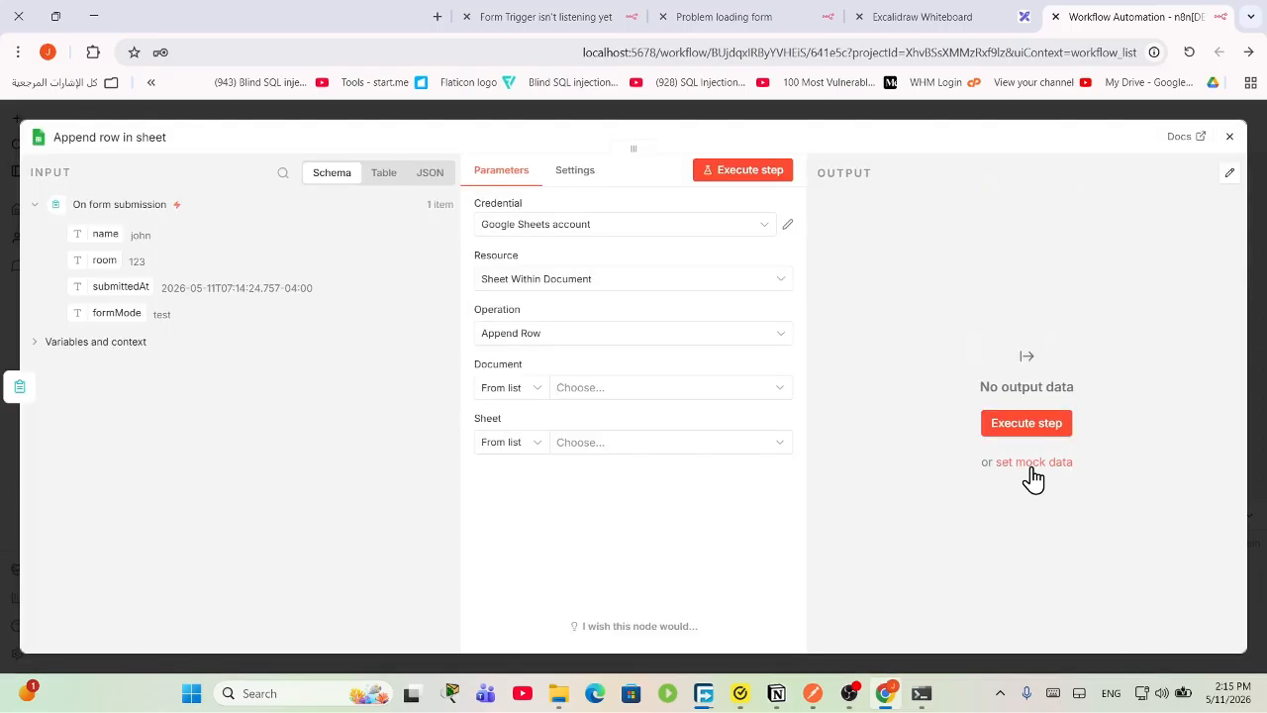
# Step: Start creating a new Google Sheets credential, review its setup form, then abandon it without connecting
pyautogui.click(630, 224)
pyautogui.click(630, 219)
pyautogui.click(756, 227)
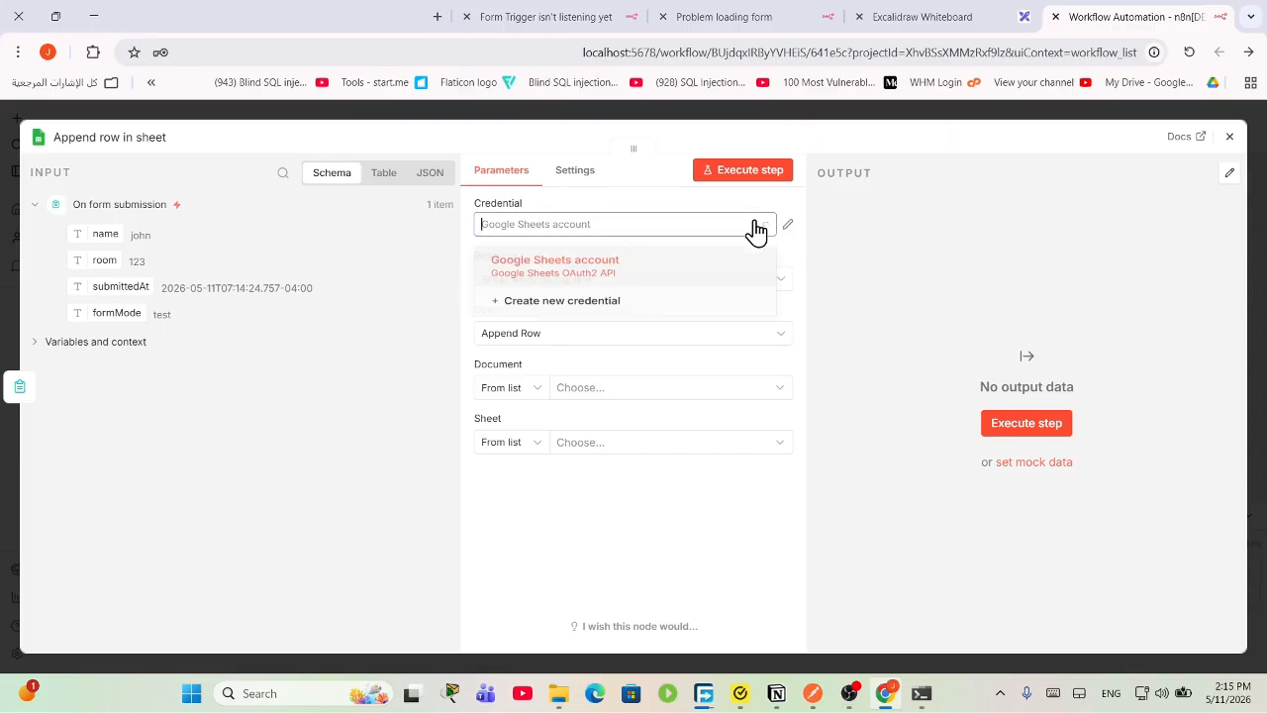
pyautogui.click(685, 309)
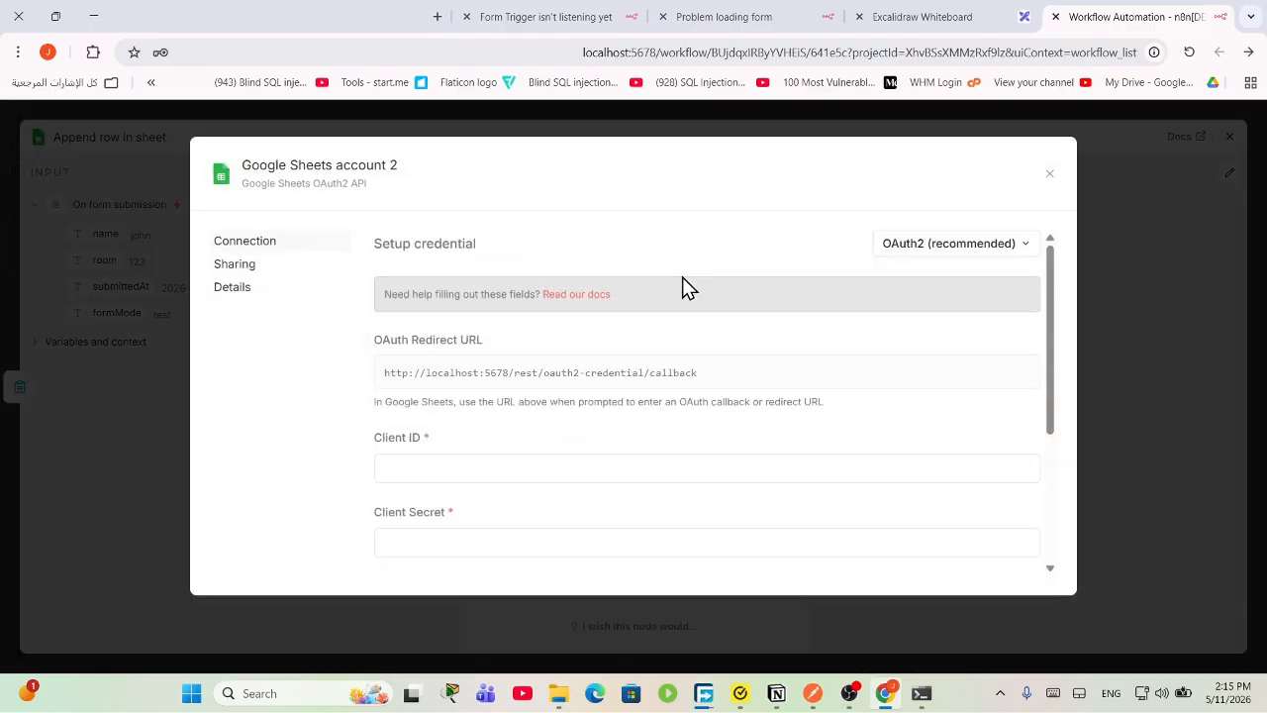
pyautogui.scroll(-3, 647, 472)
pyautogui.scroll(1, 644, 453)
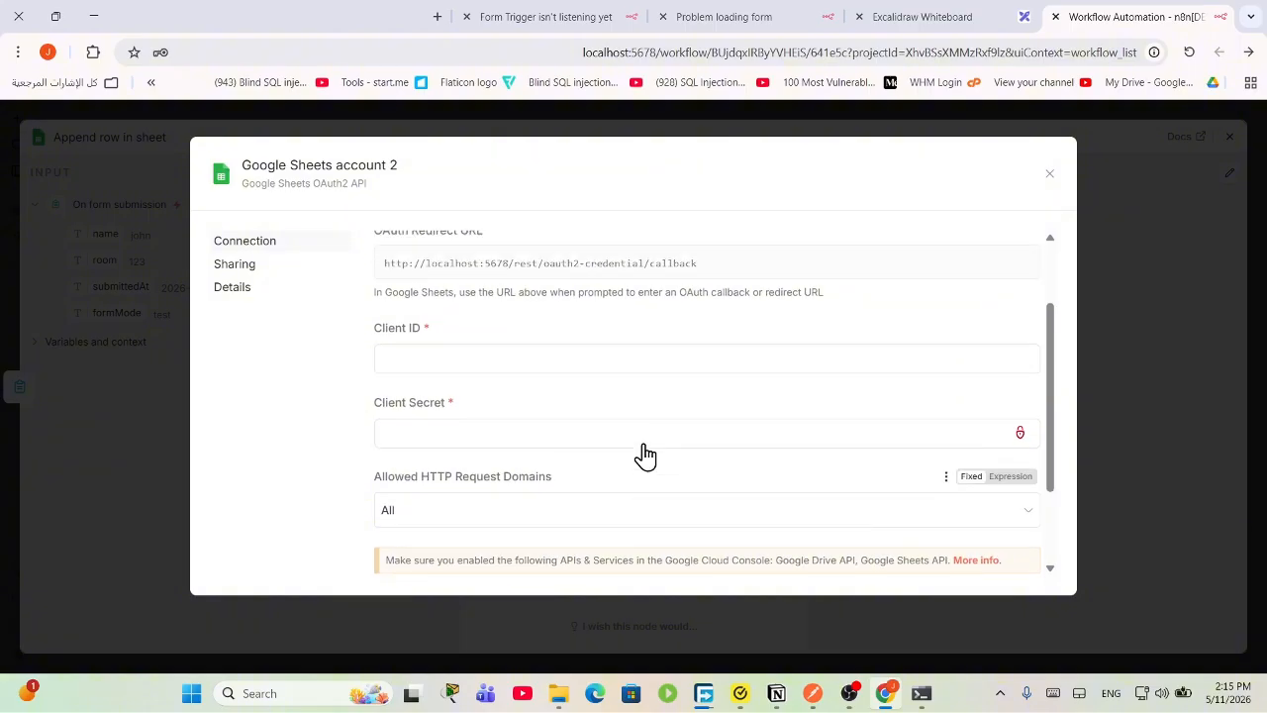
pyautogui.scroll(2, 614, 388)
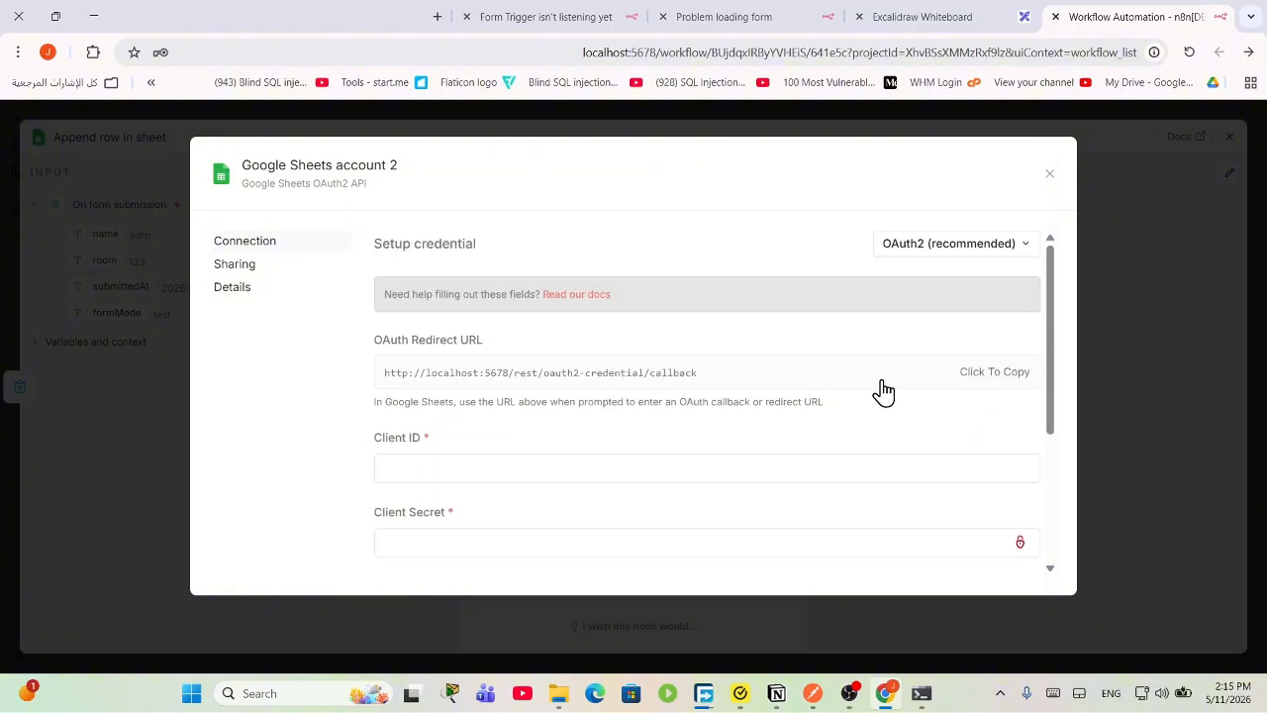
pyautogui.scroll(-3, 679, 377)
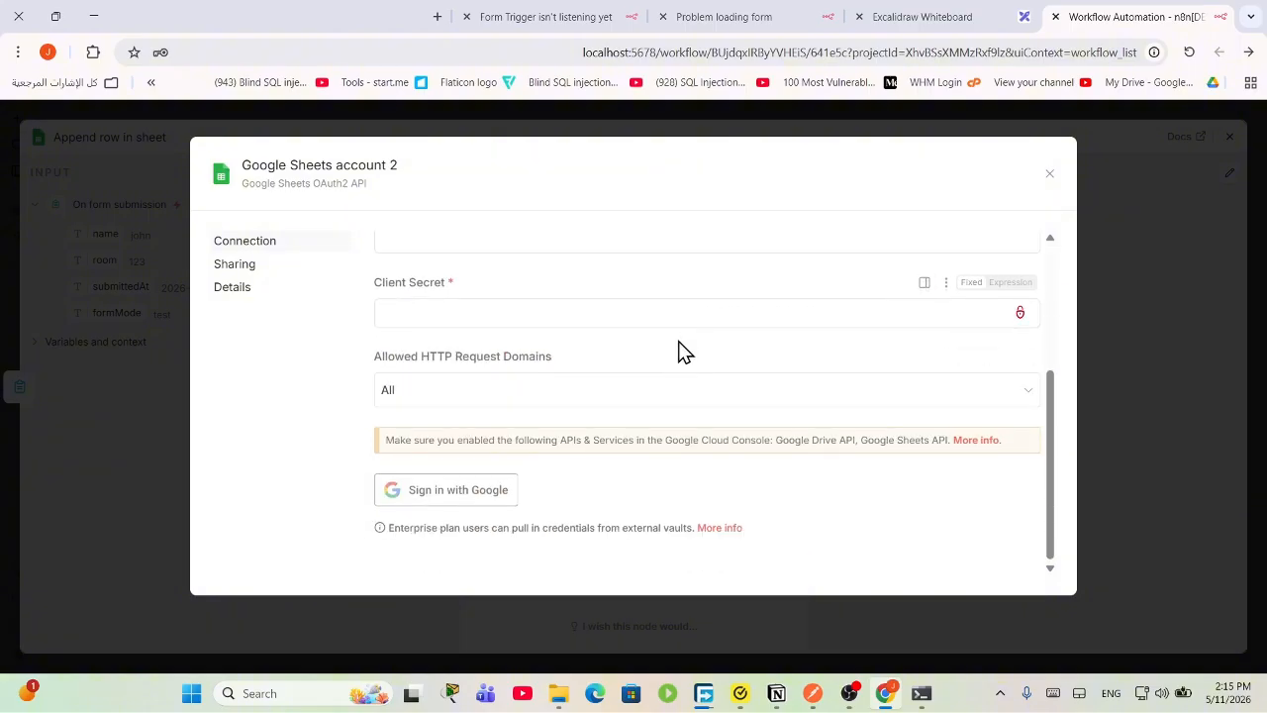
pyautogui.scroll(3, 679, 350)
pyautogui.click(1050, 176)
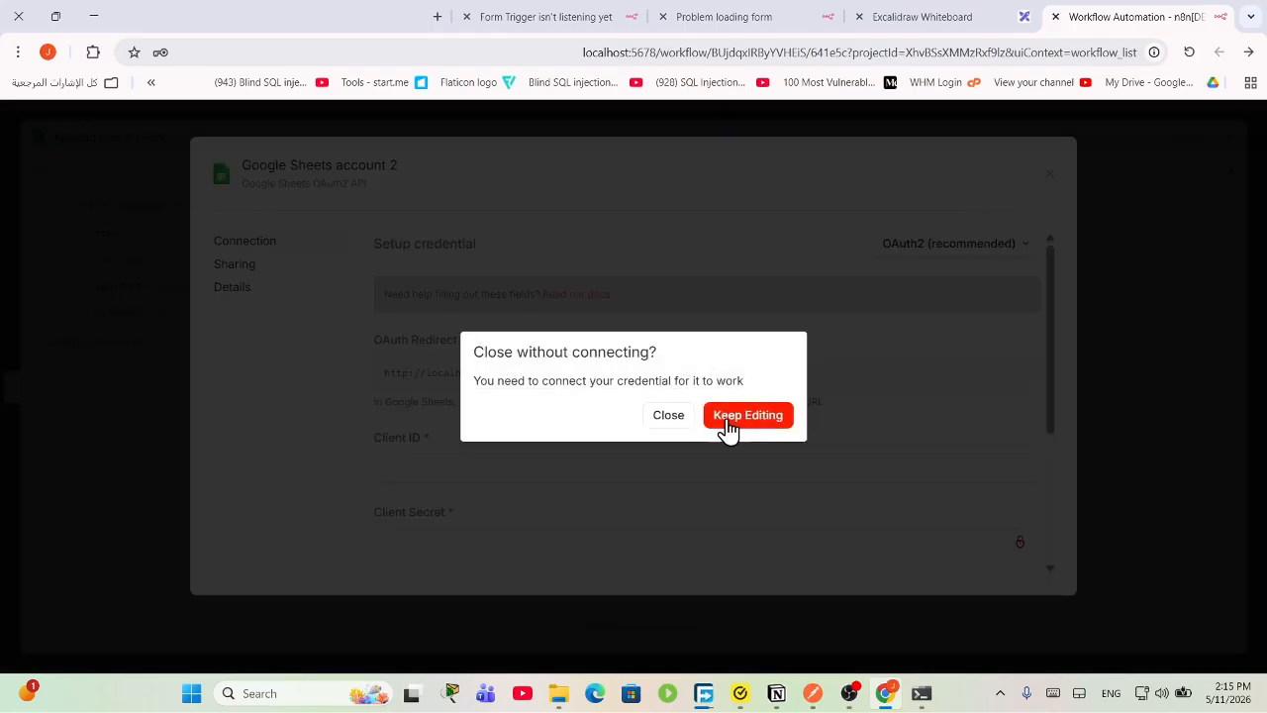
pyautogui.click(669, 416)
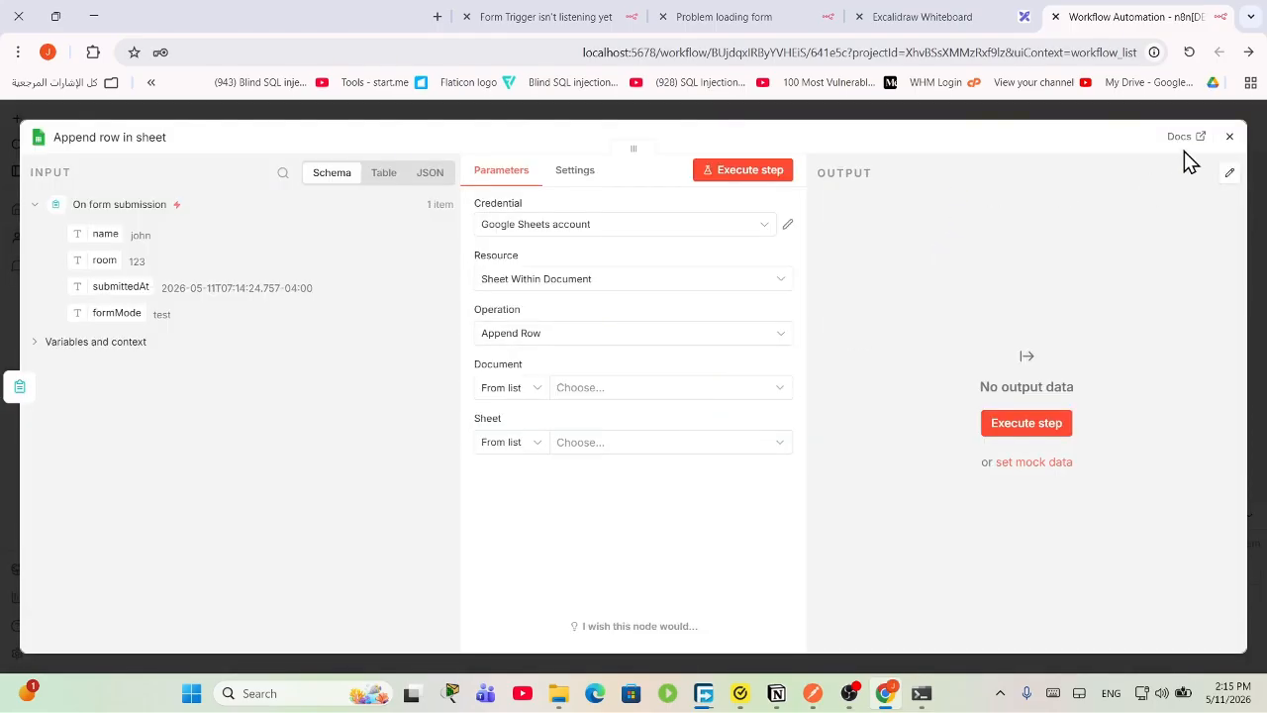
# Step: Close the node settings, dismiss the password-save prompt, and reopen the node's credential choices
pyautogui.click(1228, 136)
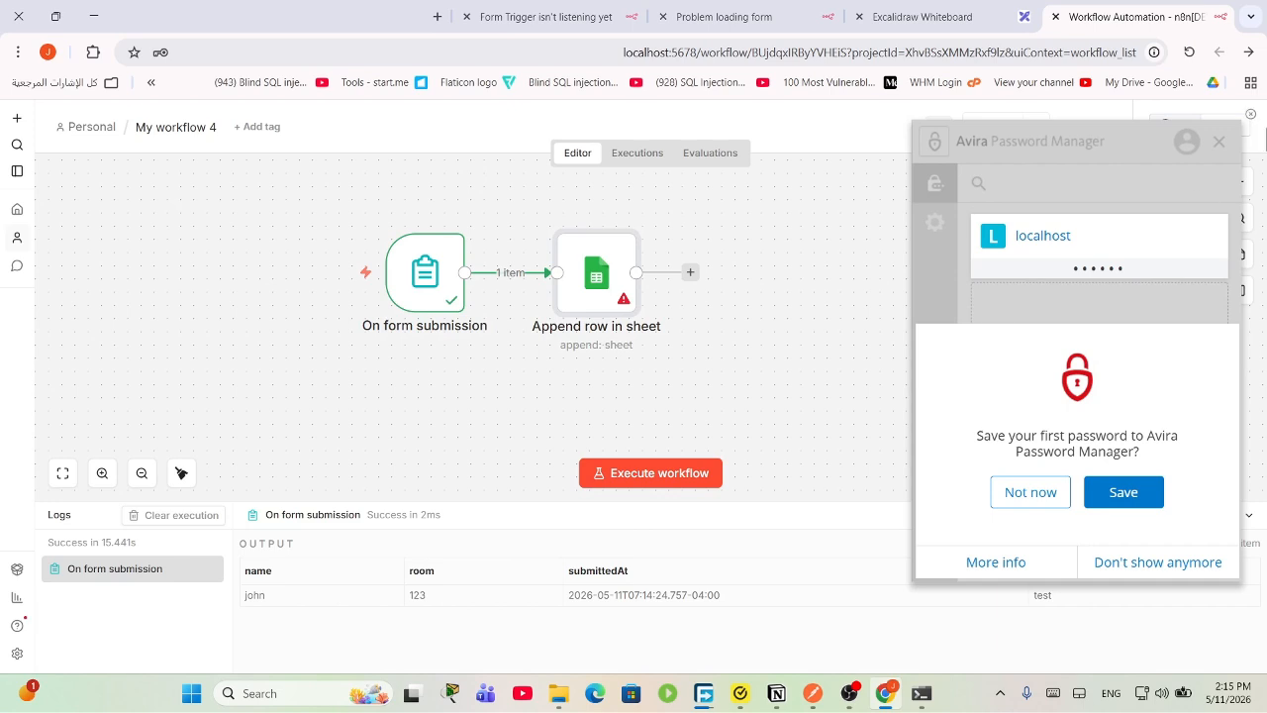
pyautogui.click(1030, 492)
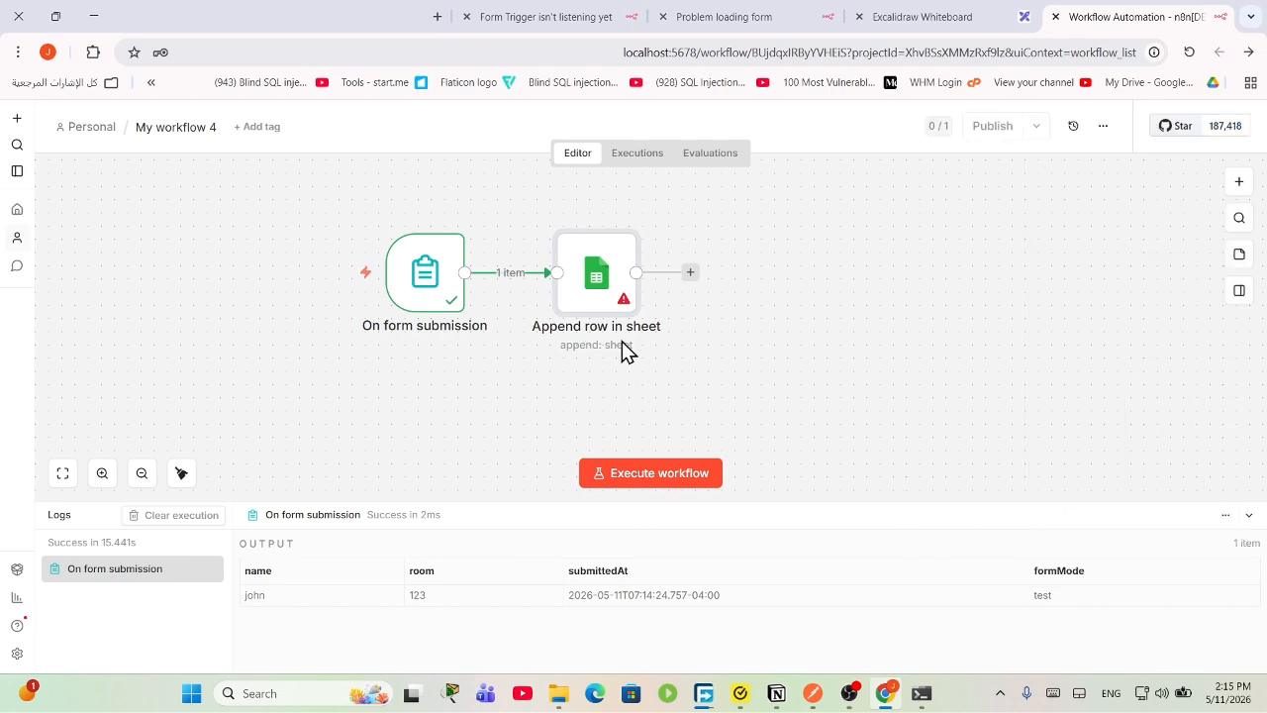
pyautogui.doubleClick(622, 280)
pyautogui.click(622, 280)
pyautogui.click(623, 232)
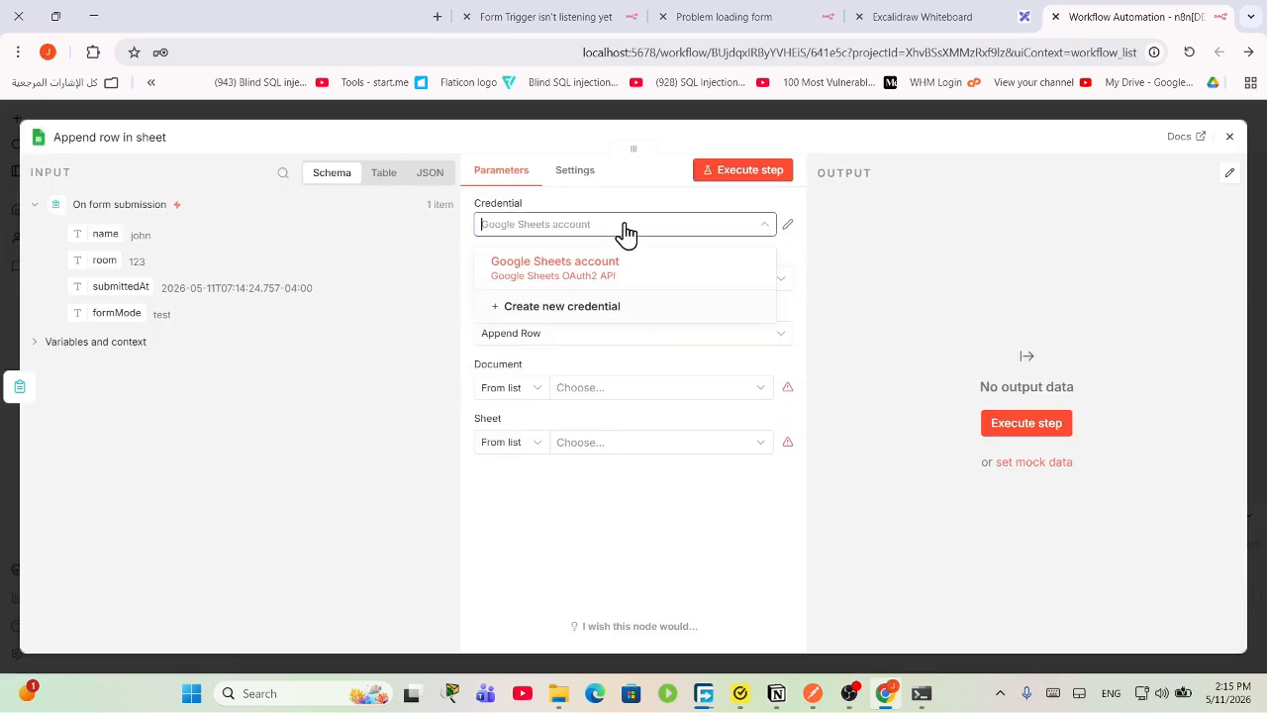
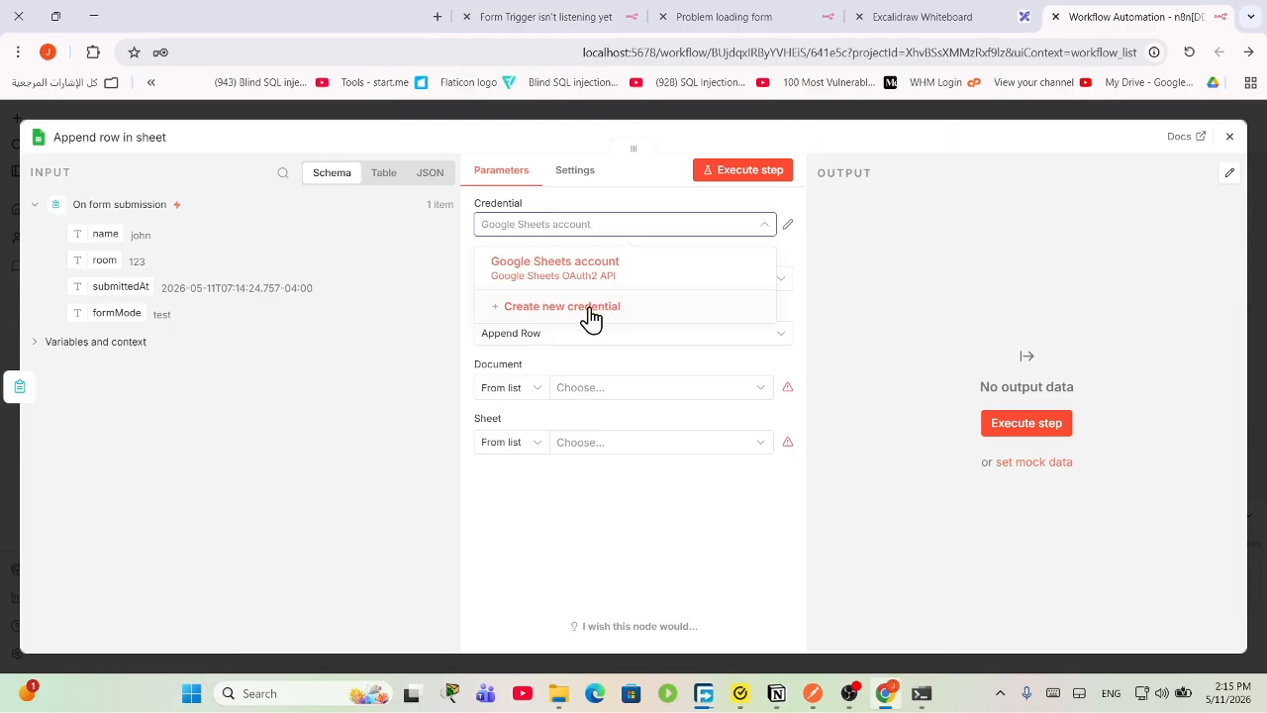
# Step: Start a new Google Sheets OAuth2 credential and open its 'Read our docs' guide in a new tab
pyautogui.click(588, 309)
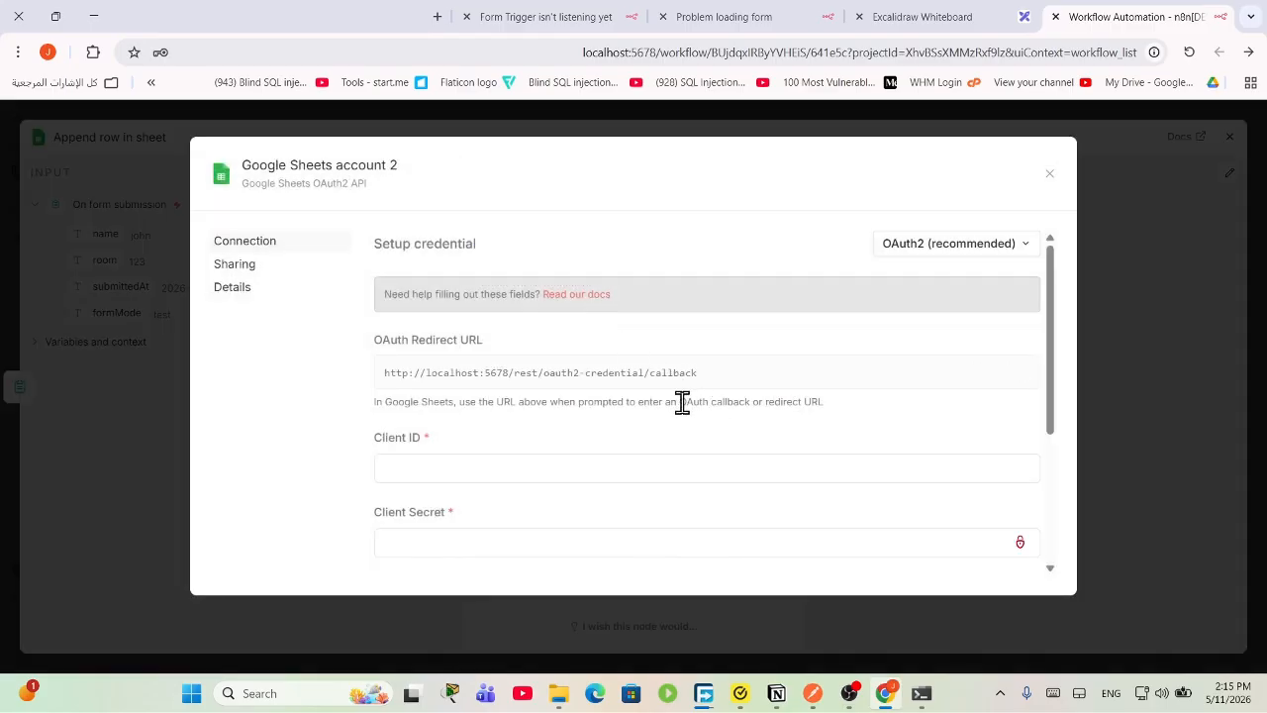
pyautogui.rightClick(586, 297)
pyautogui.click(580, 314)
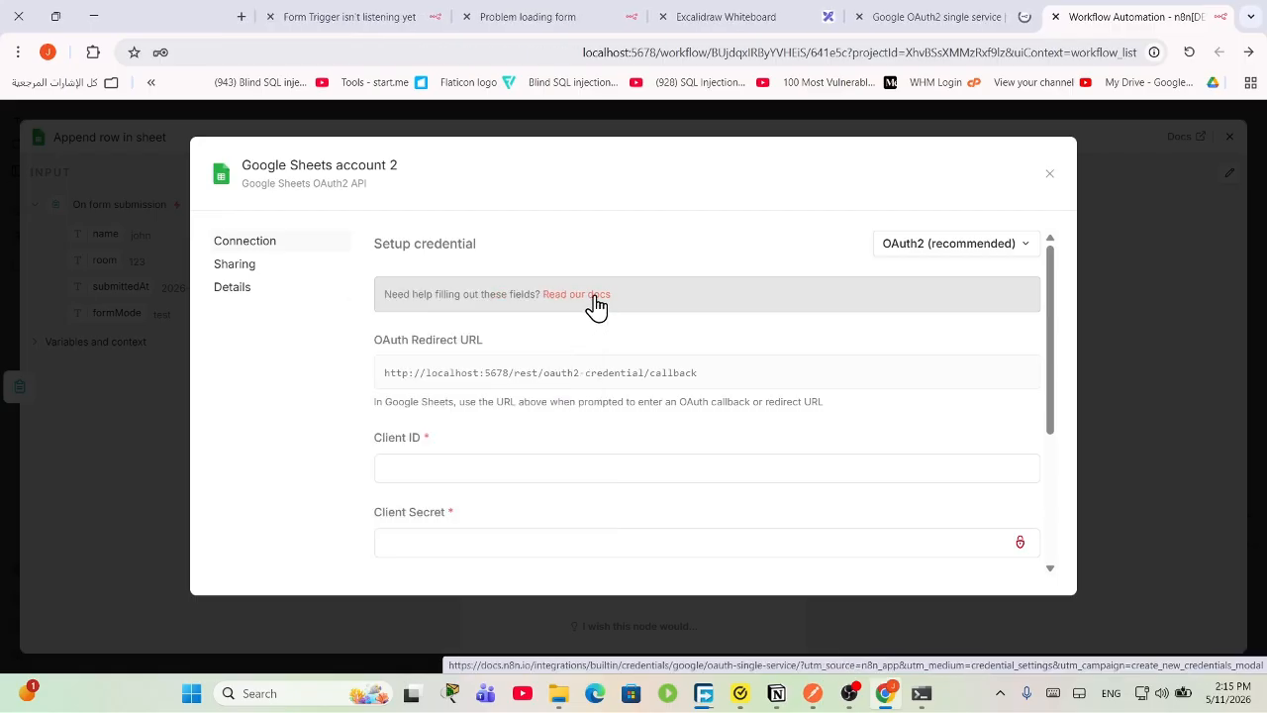
# Step: From the OAuth2 guide's Prerequisites section, open the Google Cloud website
pyautogui.click(973, 15)
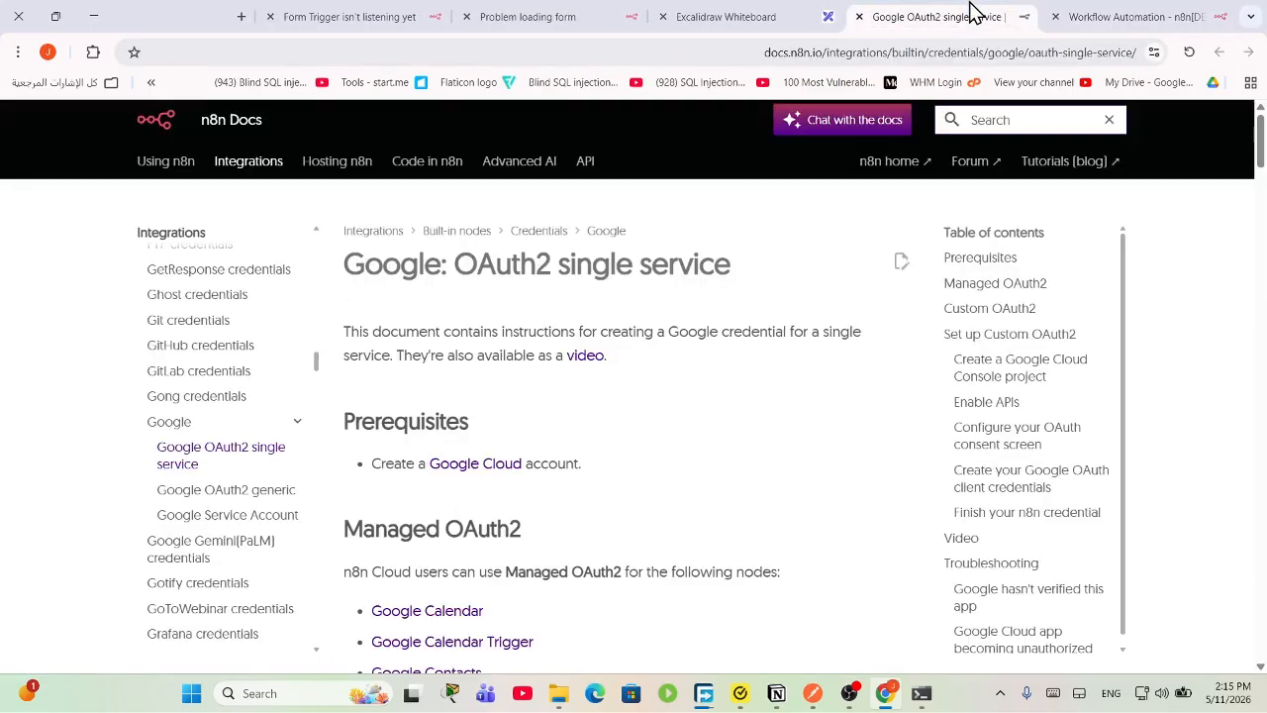
pyautogui.click(478, 474)
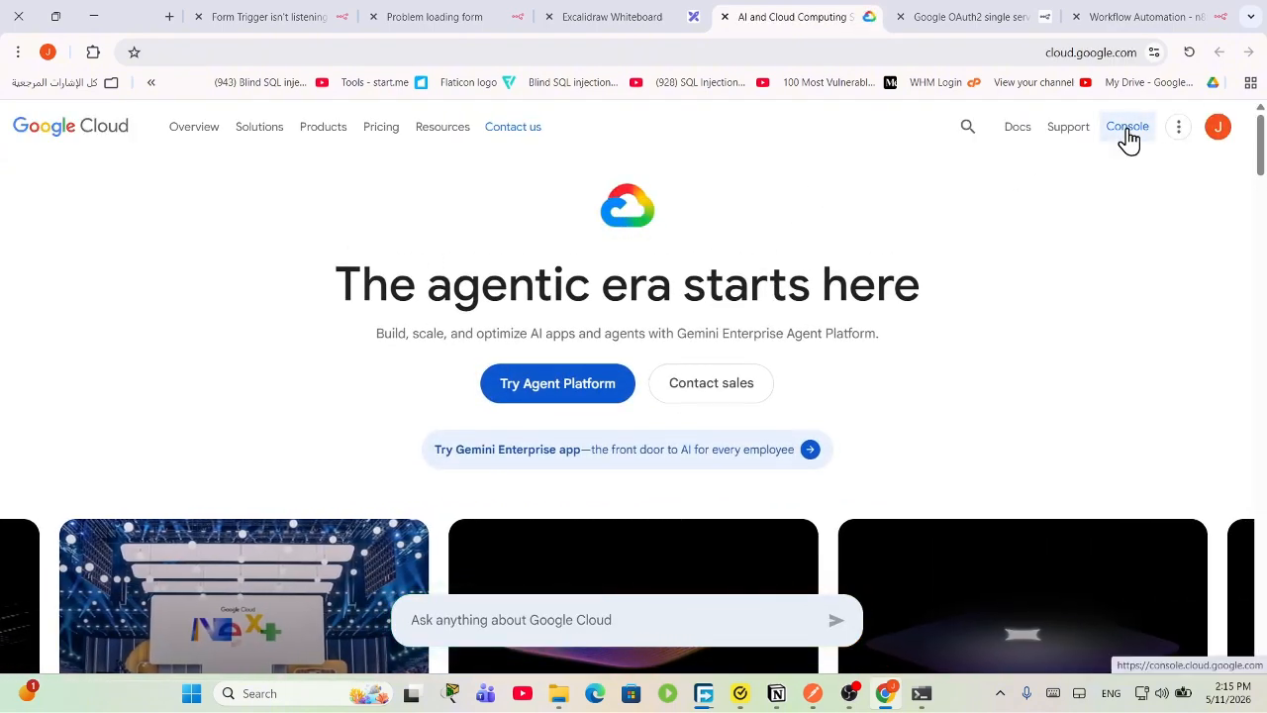
# Step: In the Cloud Console, create a new project named reservation-hotel
pyautogui.click(1127, 129)
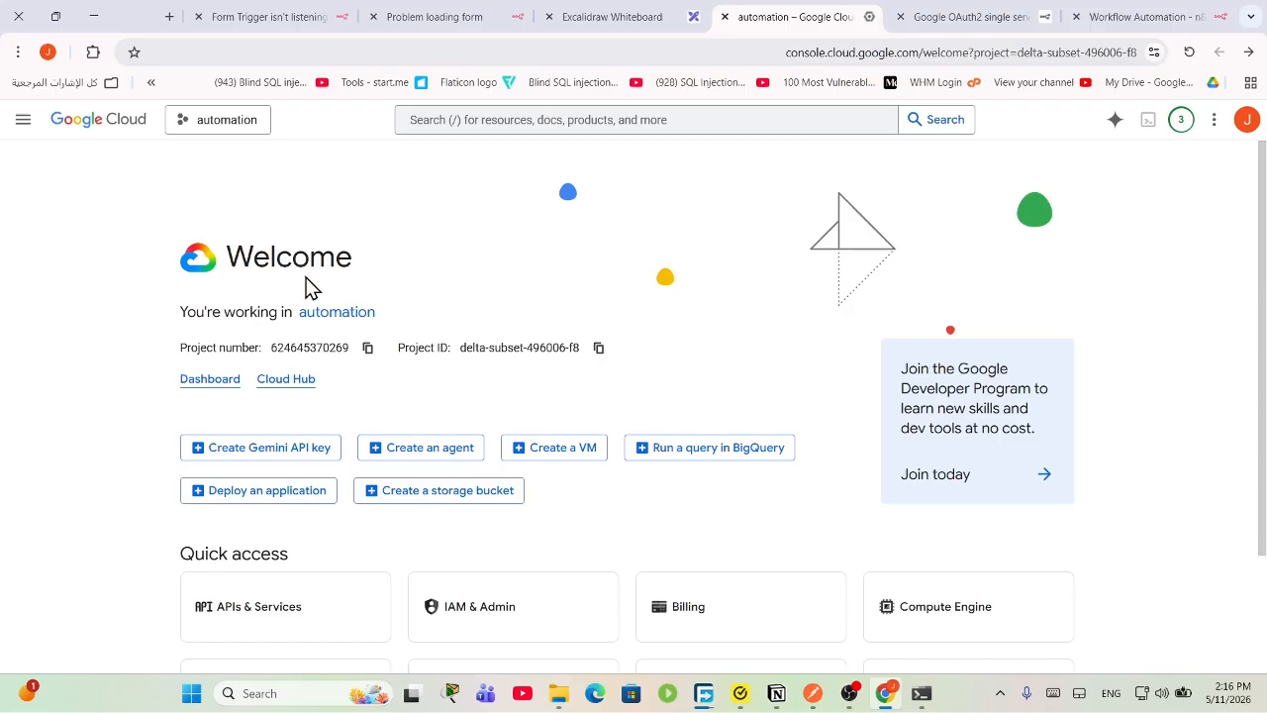
pyautogui.click(218, 123)
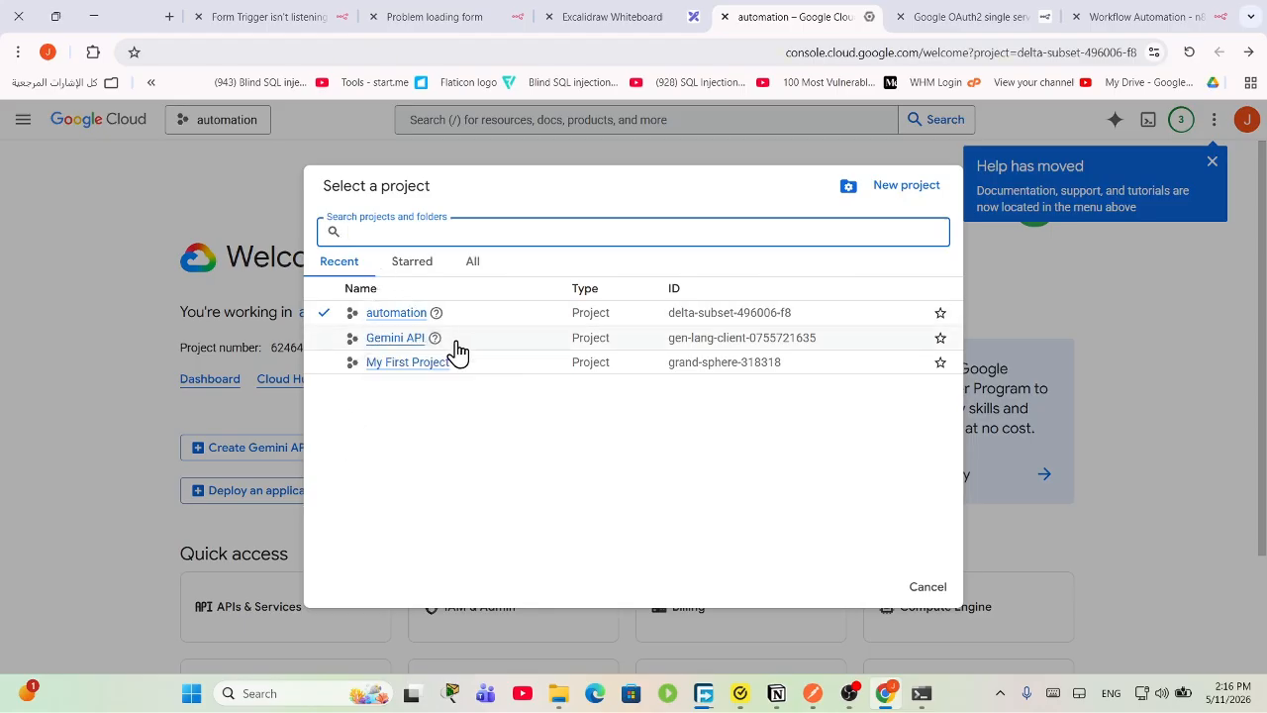
pyautogui.click(901, 187)
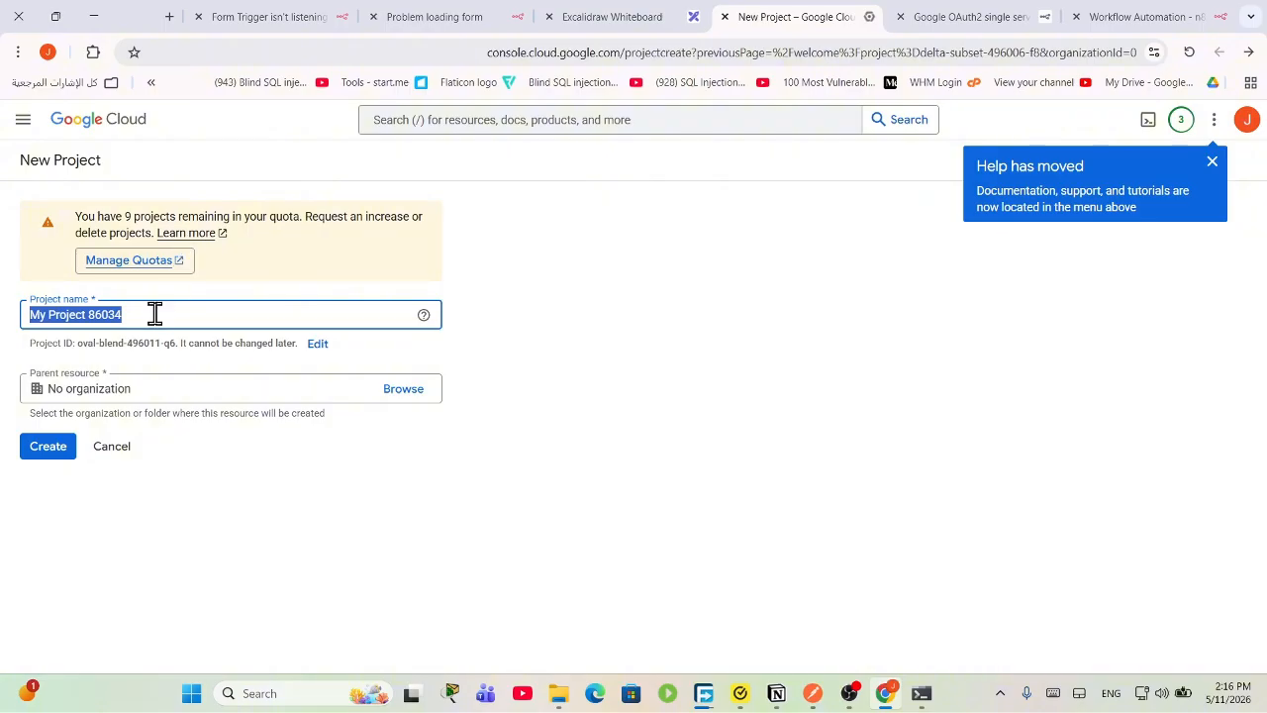
pyautogui.moveTo(167, 318); pyautogui.dragTo(35, 319)
pyautogui.press('BackSpace')
pyautogui.write('rese')
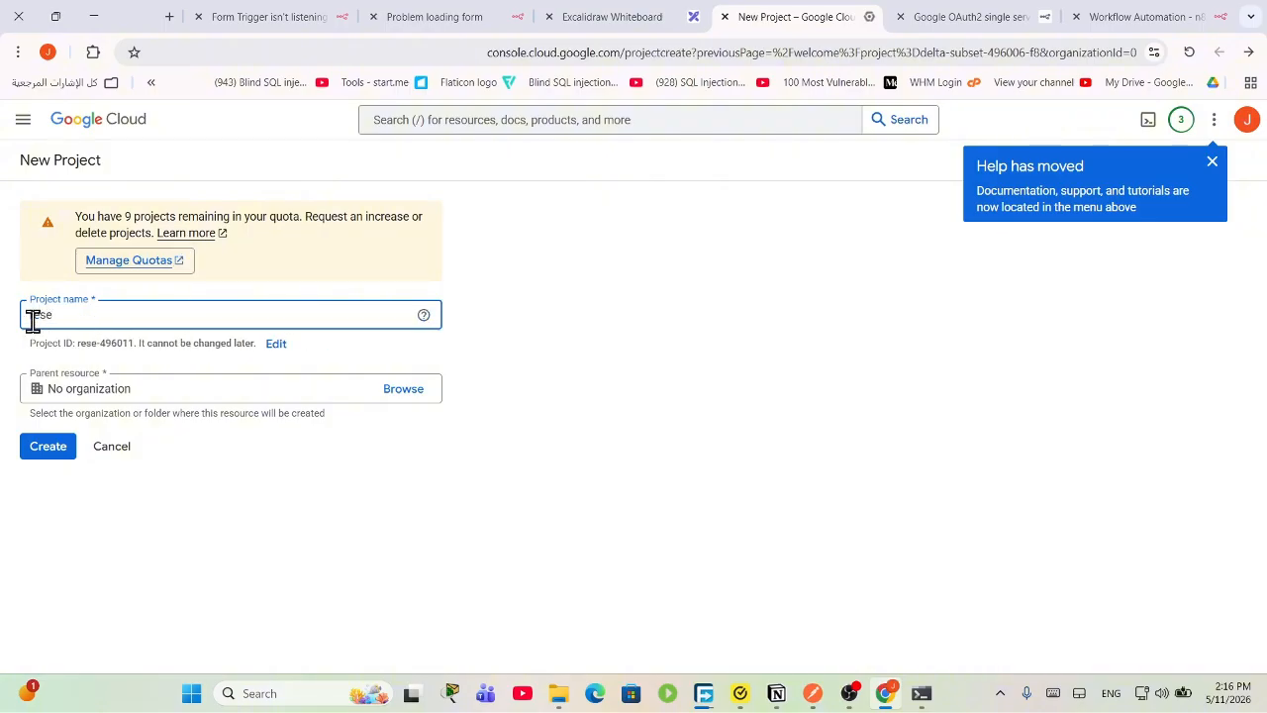
pyautogui.write('rvation-hotel')
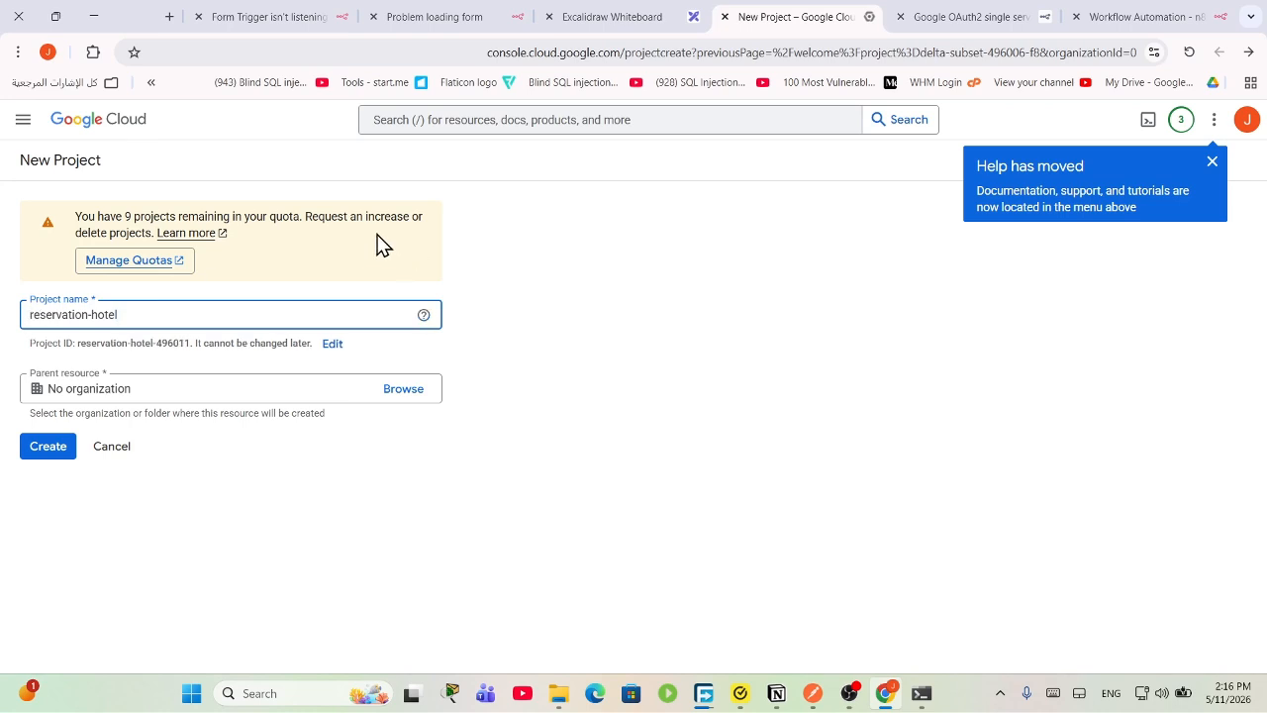
pyautogui.click(190, 408)
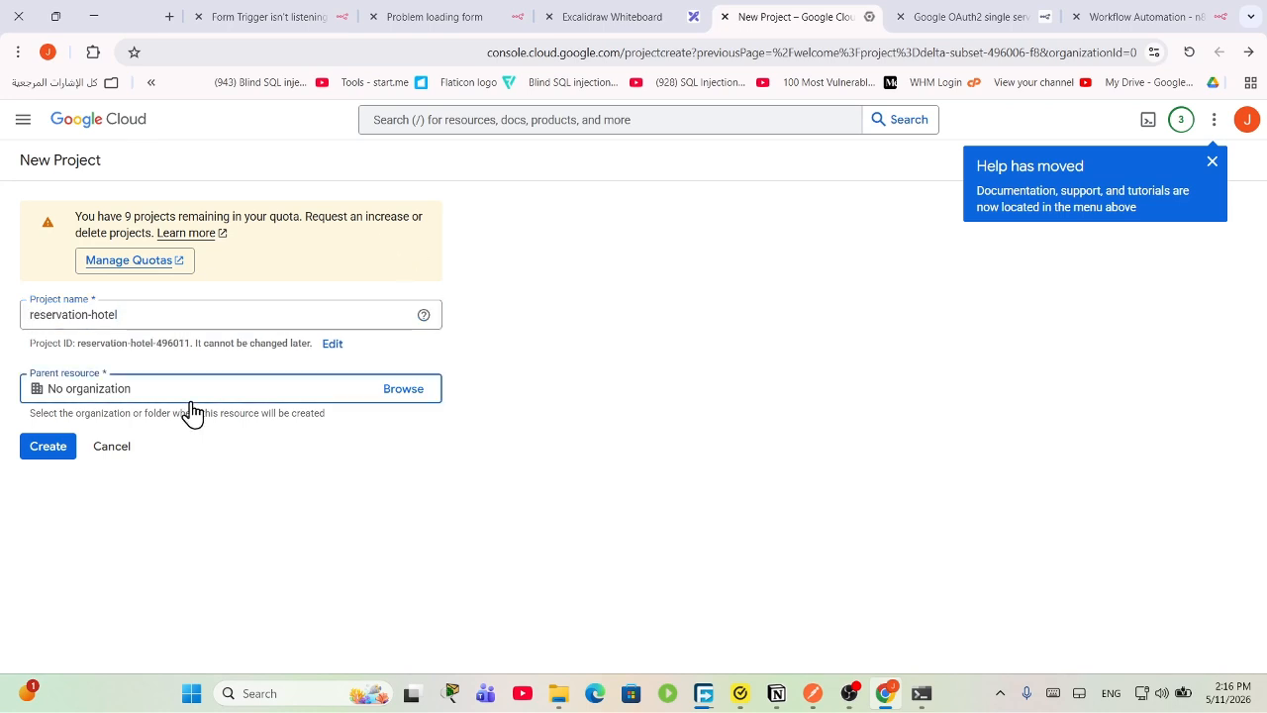
pyautogui.click(55, 448)
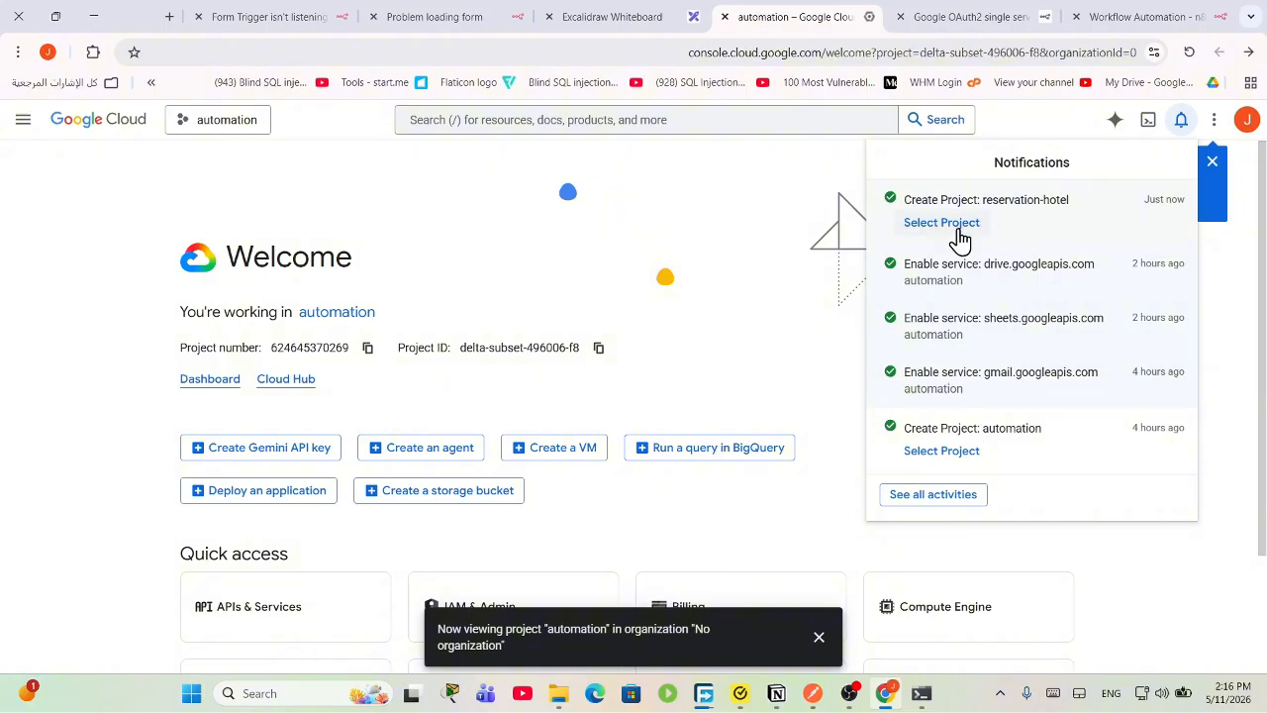
# Step: Switch to the reservation-hotel project and open its APIs & Services dashboard
pyautogui.click(956, 226)
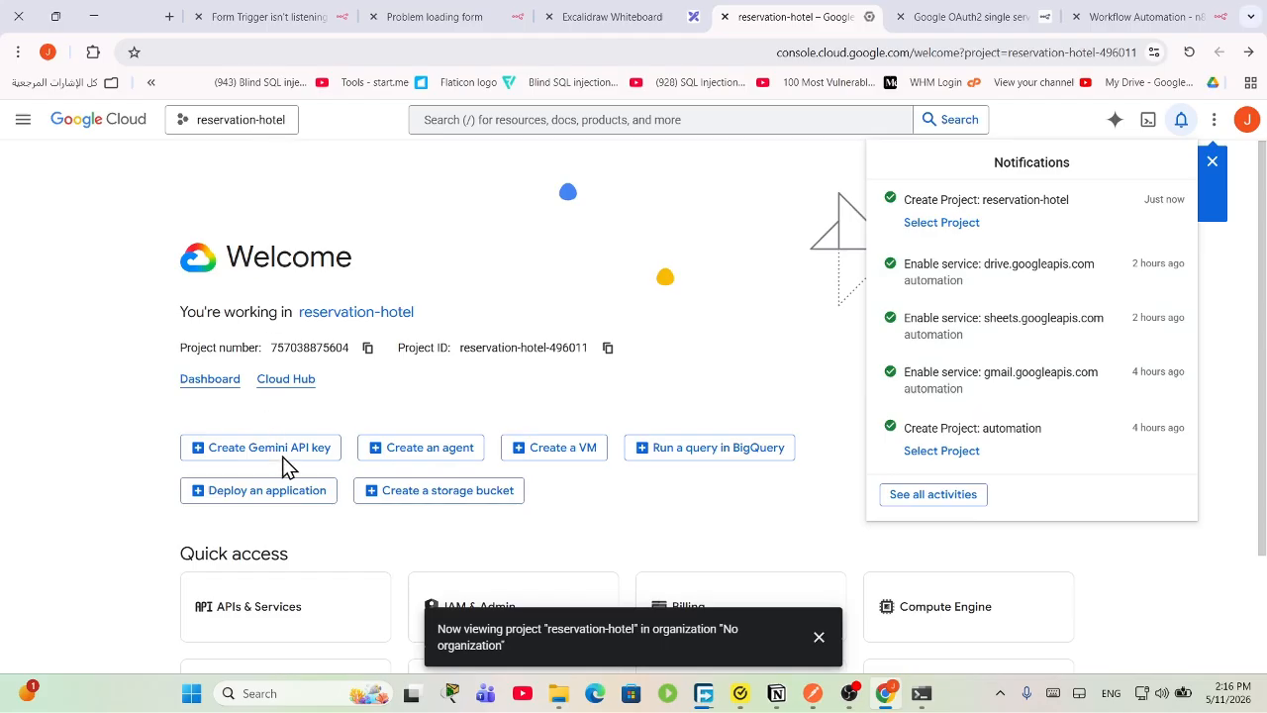
pyautogui.click(265, 614)
pyautogui.click(261, 614)
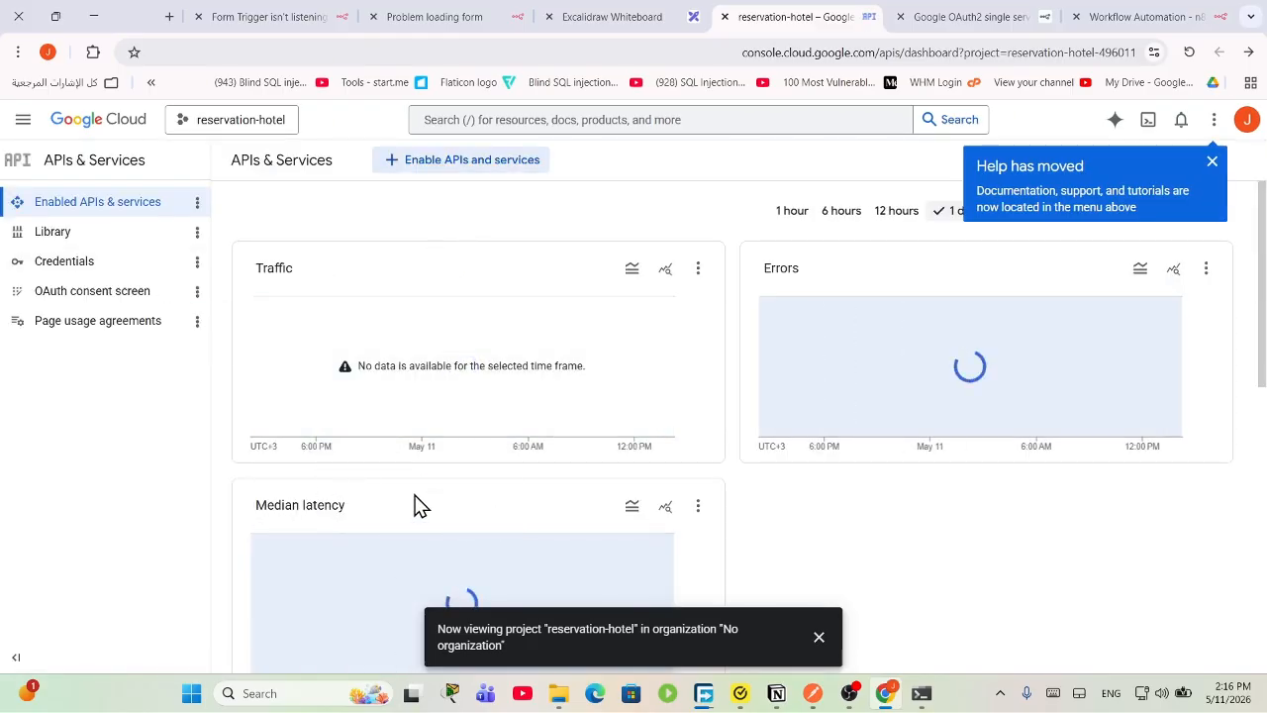
pyautogui.scroll(-3, 419, 506)
pyautogui.scroll(3, 418, 515)
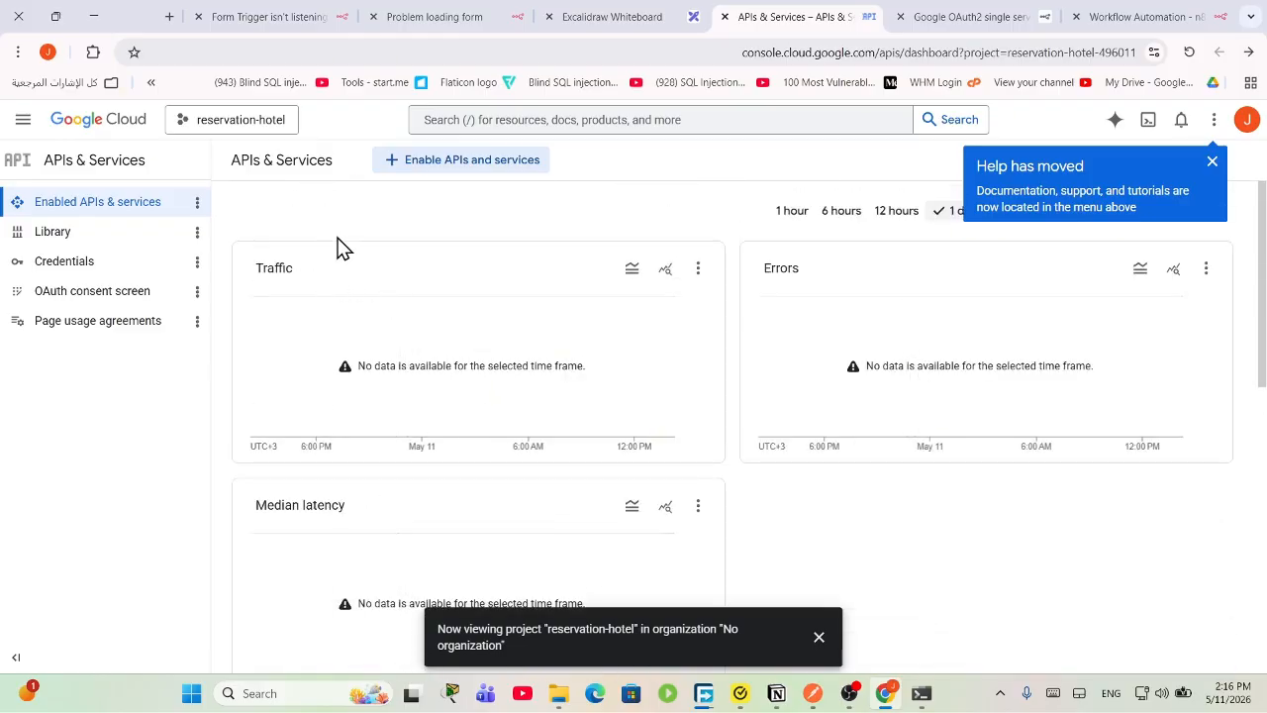
# Step: Search the API library for 'google sheet' and enable the Google Sheets API
pyautogui.click(510, 171)
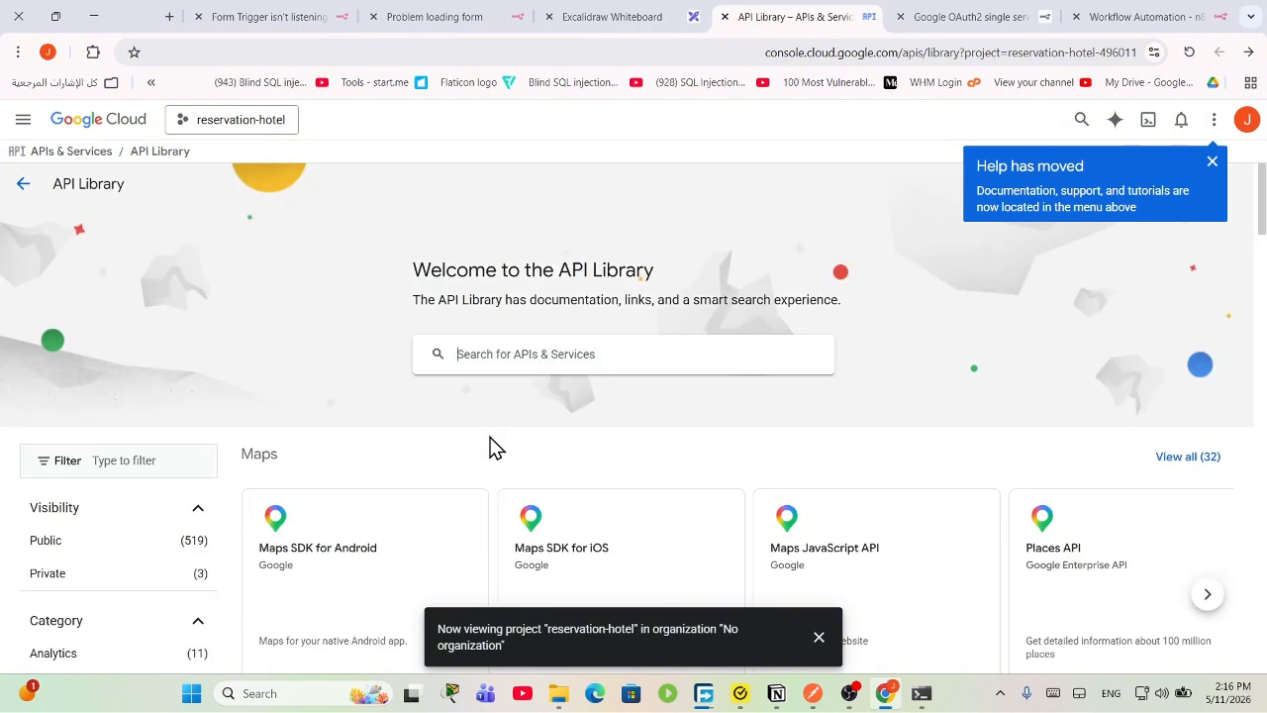
pyautogui.click(508, 354)
pyautogui.write('google s')
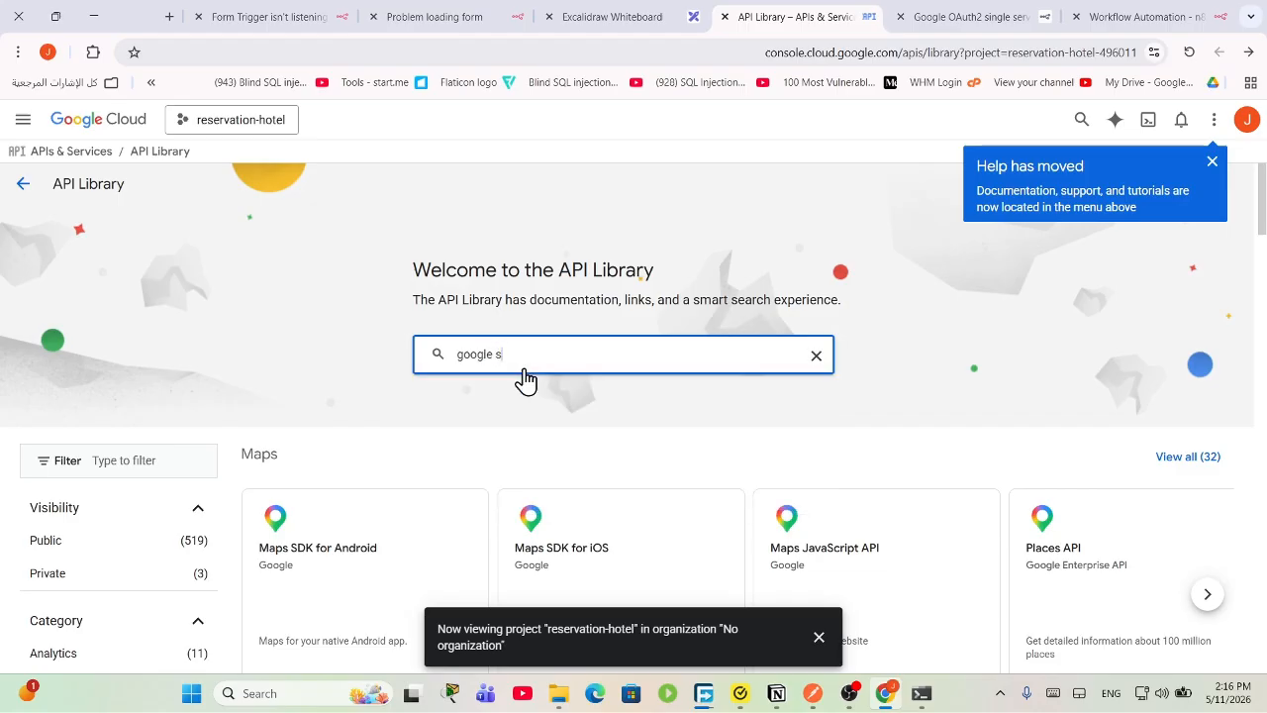
pyautogui.write('heet')
pyautogui.press('Return')
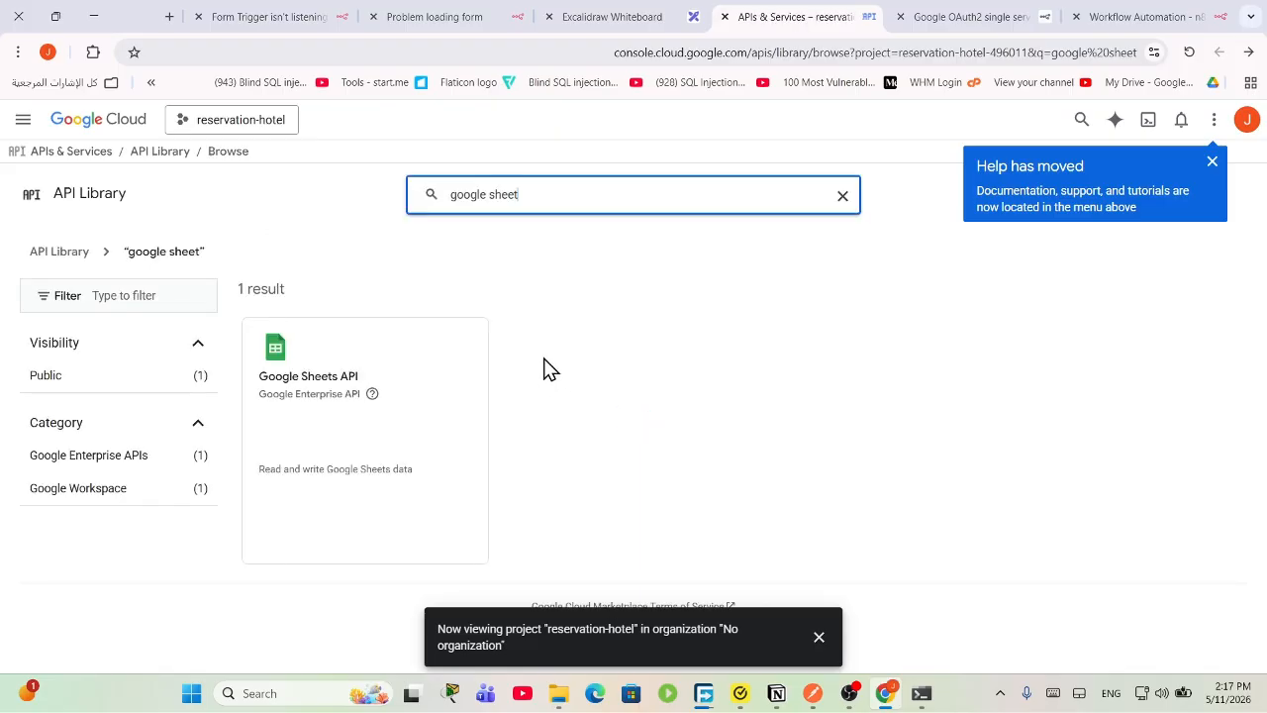
pyautogui.click(379, 393)
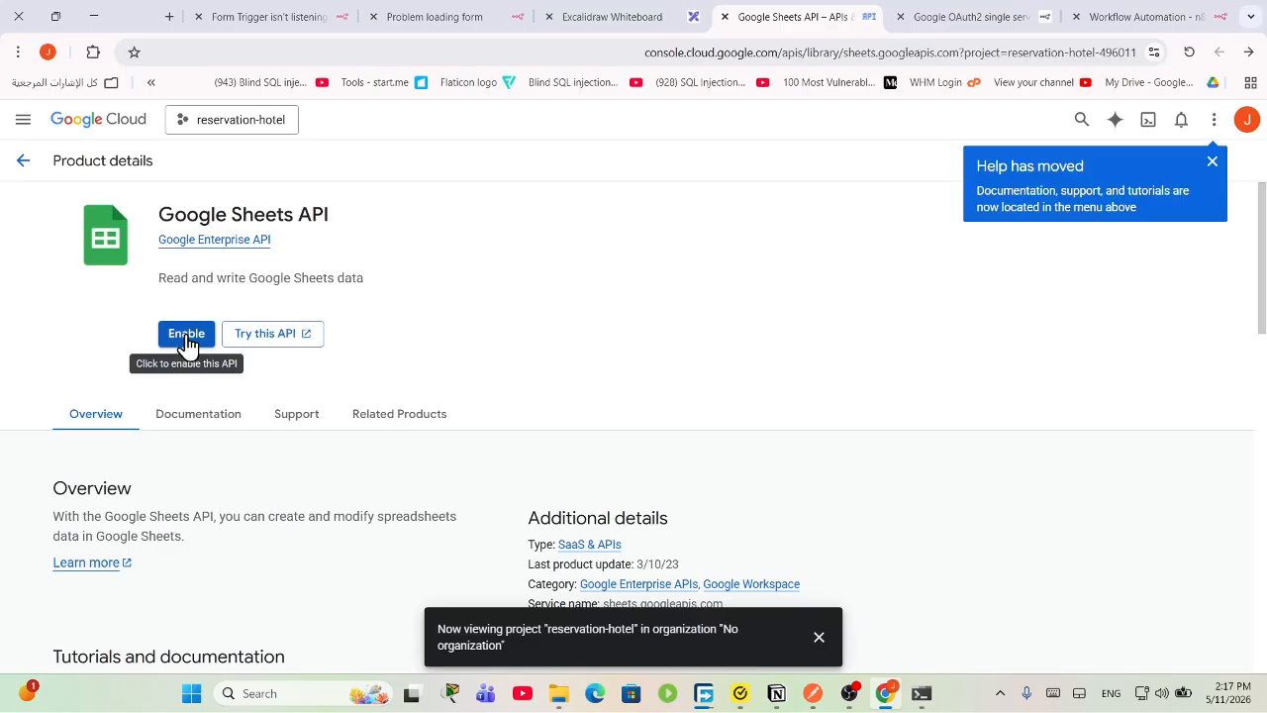
pyautogui.click(187, 342)
pyautogui.moveTo(328, 218); pyautogui.dragTo(144, 237)
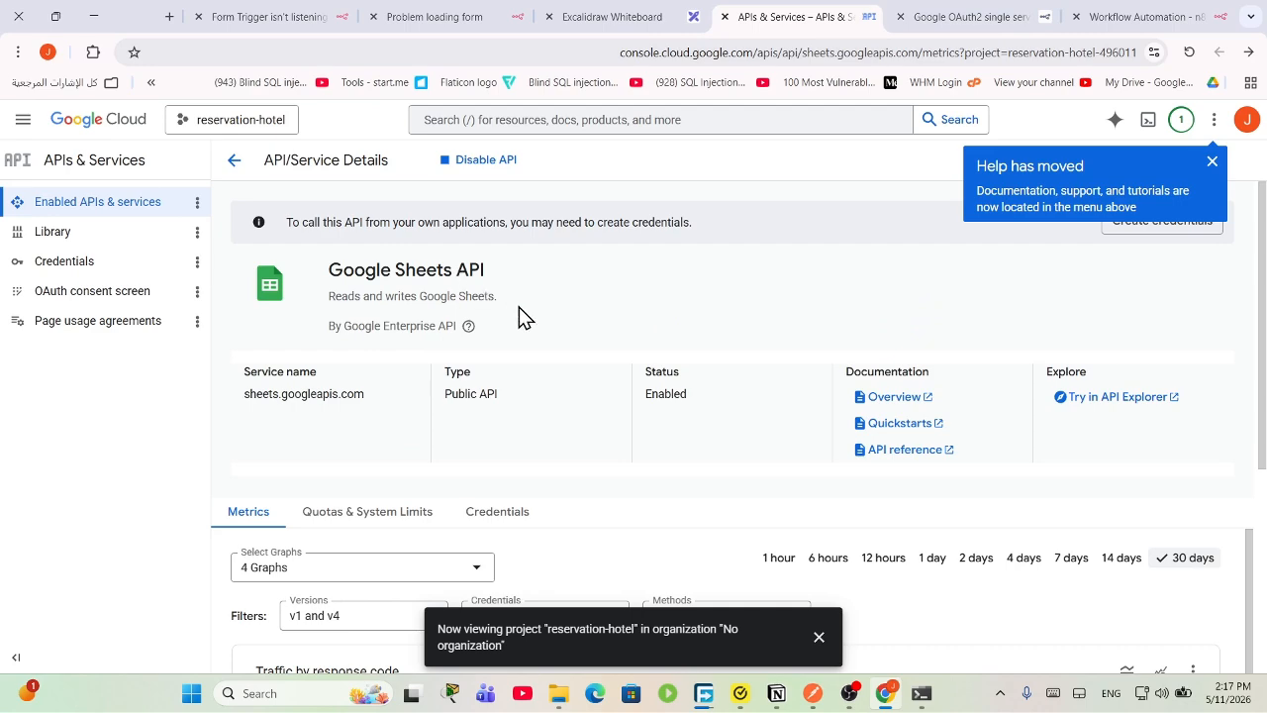
# Step: Back in the API library, search for 'google drive' and open the Google Drive API to enable it
pyautogui.moveTo(483, 269); pyautogui.dragTo(354, 269)
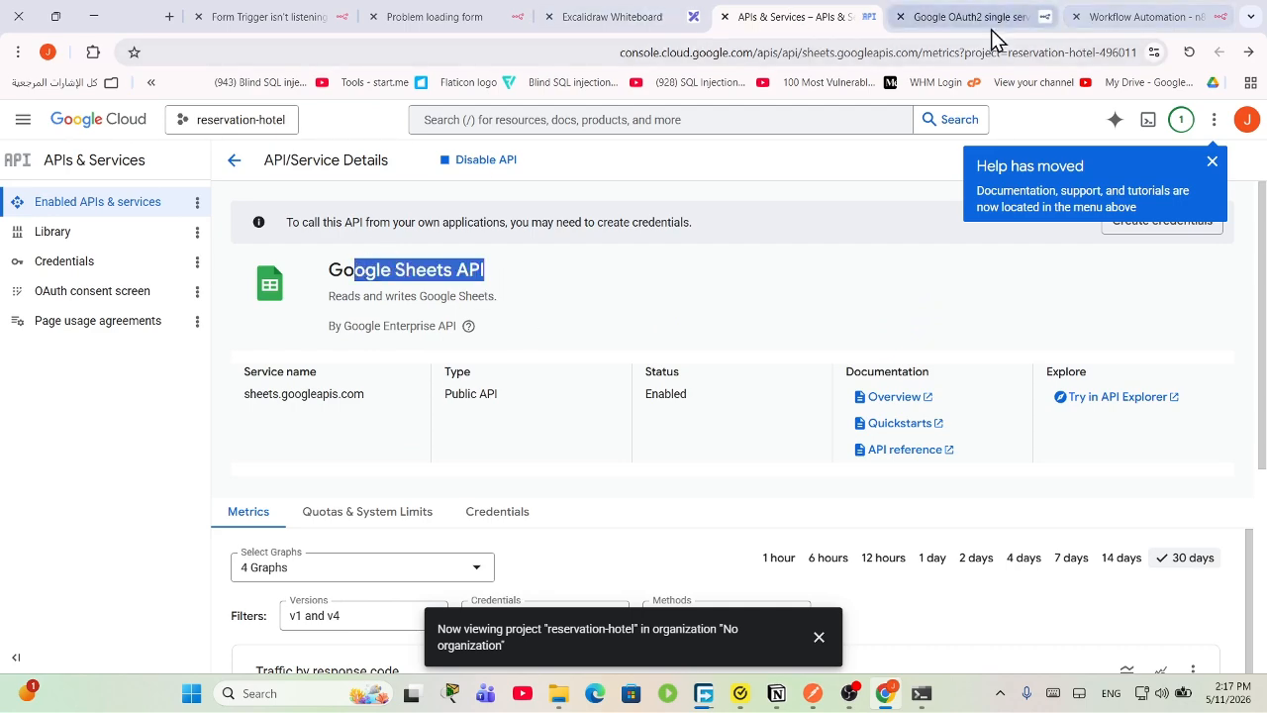
pyautogui.click(573, 119)
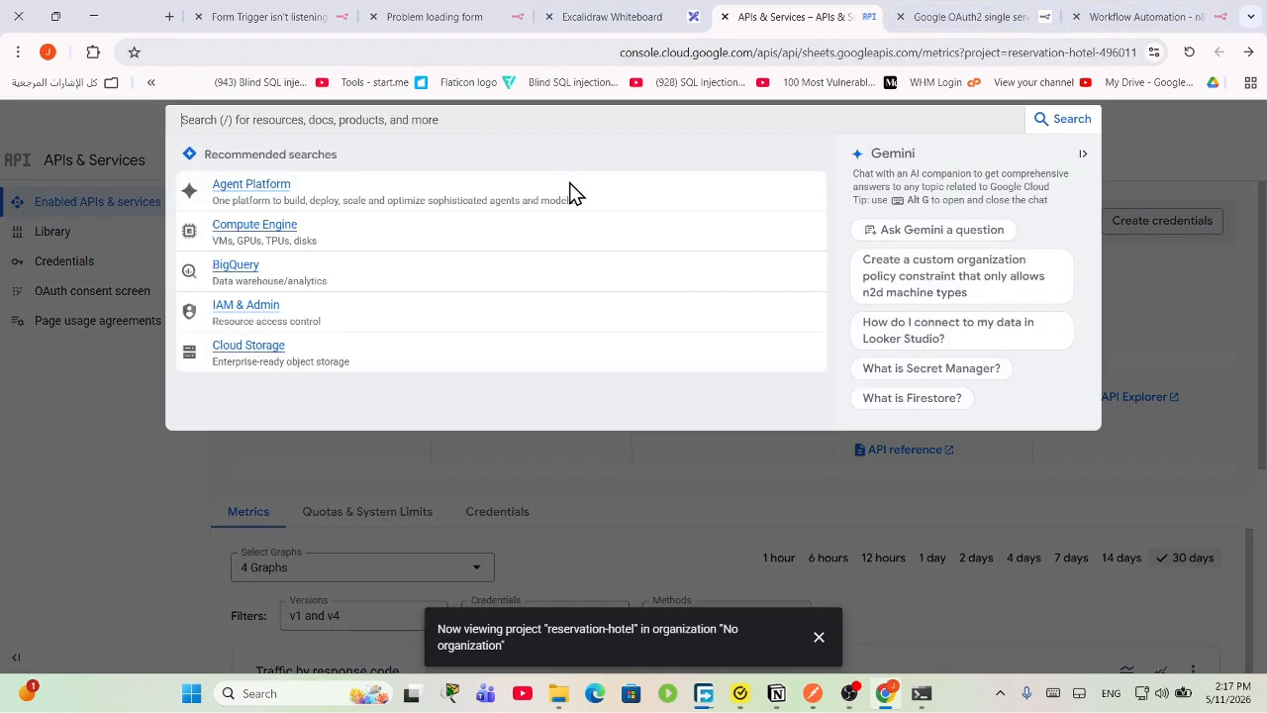
pyautogui.click(694, 452)
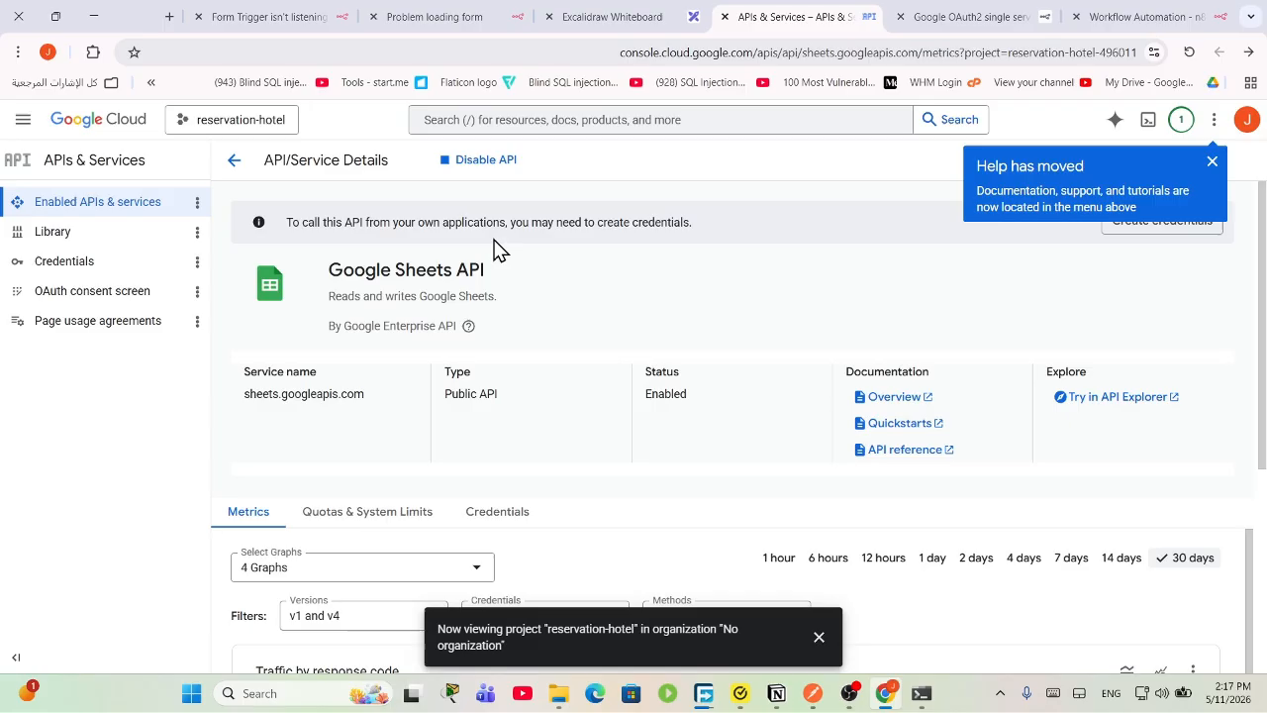
pyautogui.click(234, 160)
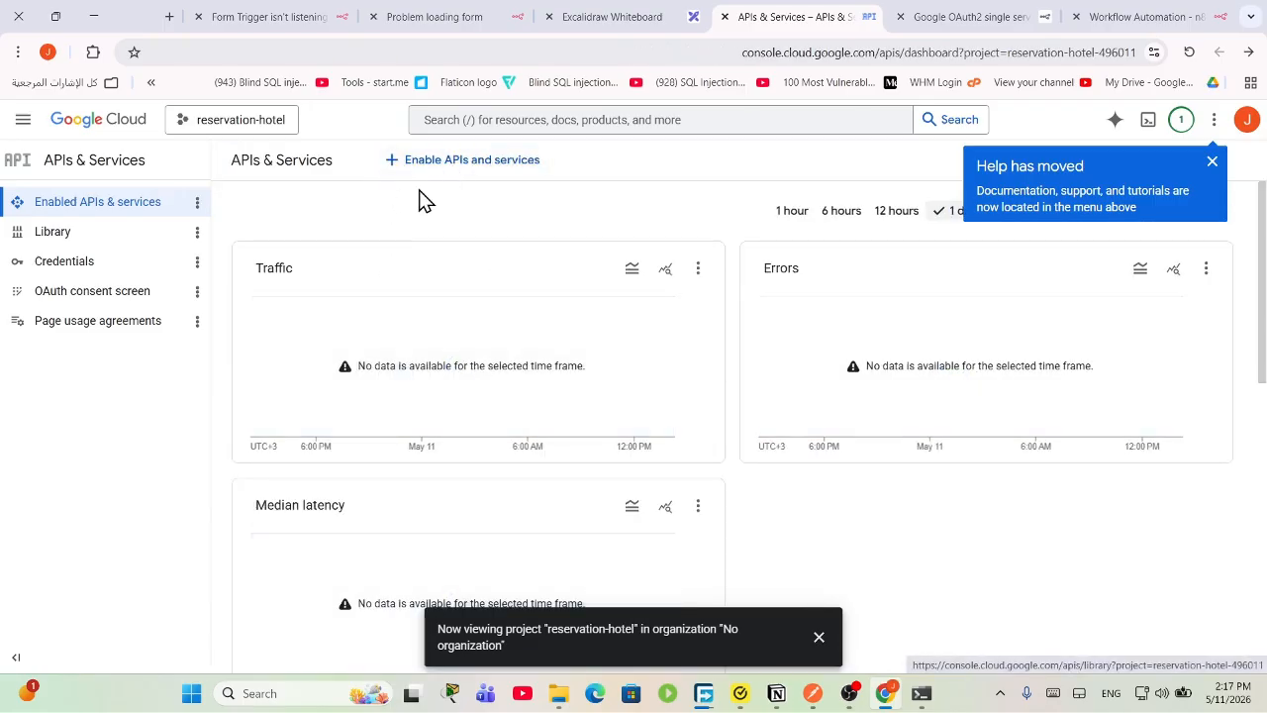
pyautogui.click(465, 164)
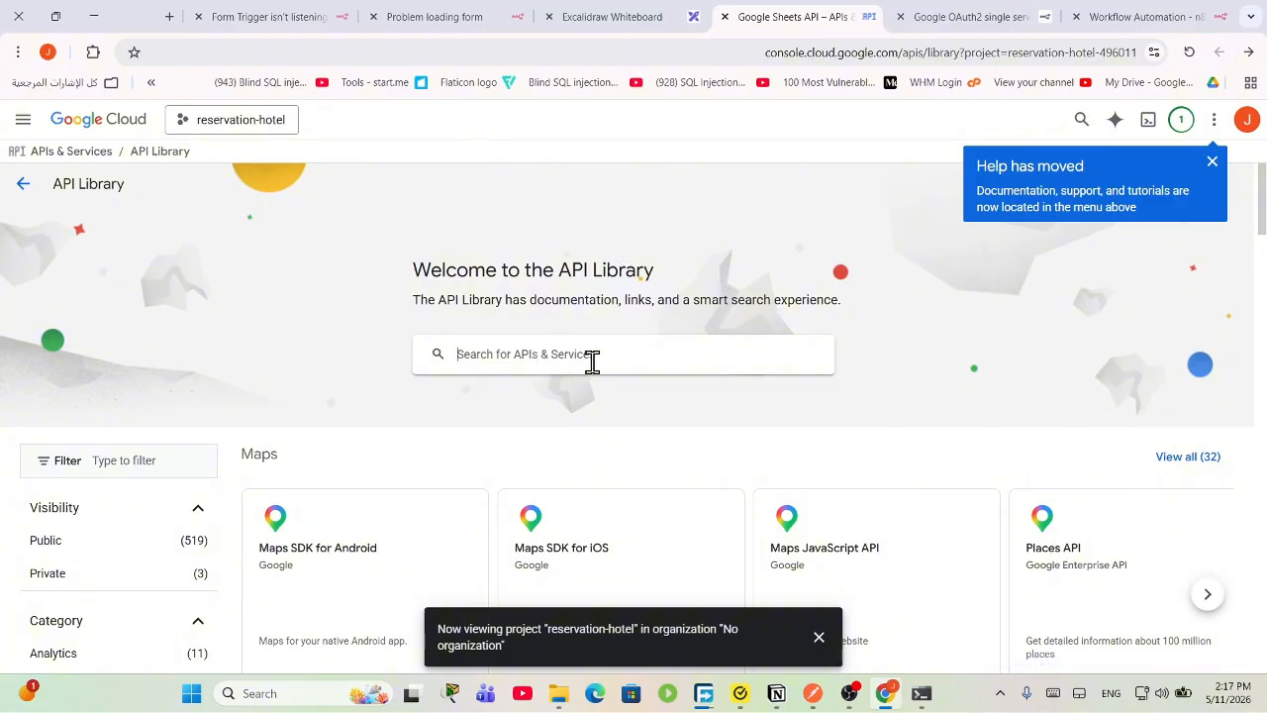
pyautogui.click(593, 357)
pyautogui.write('goof')
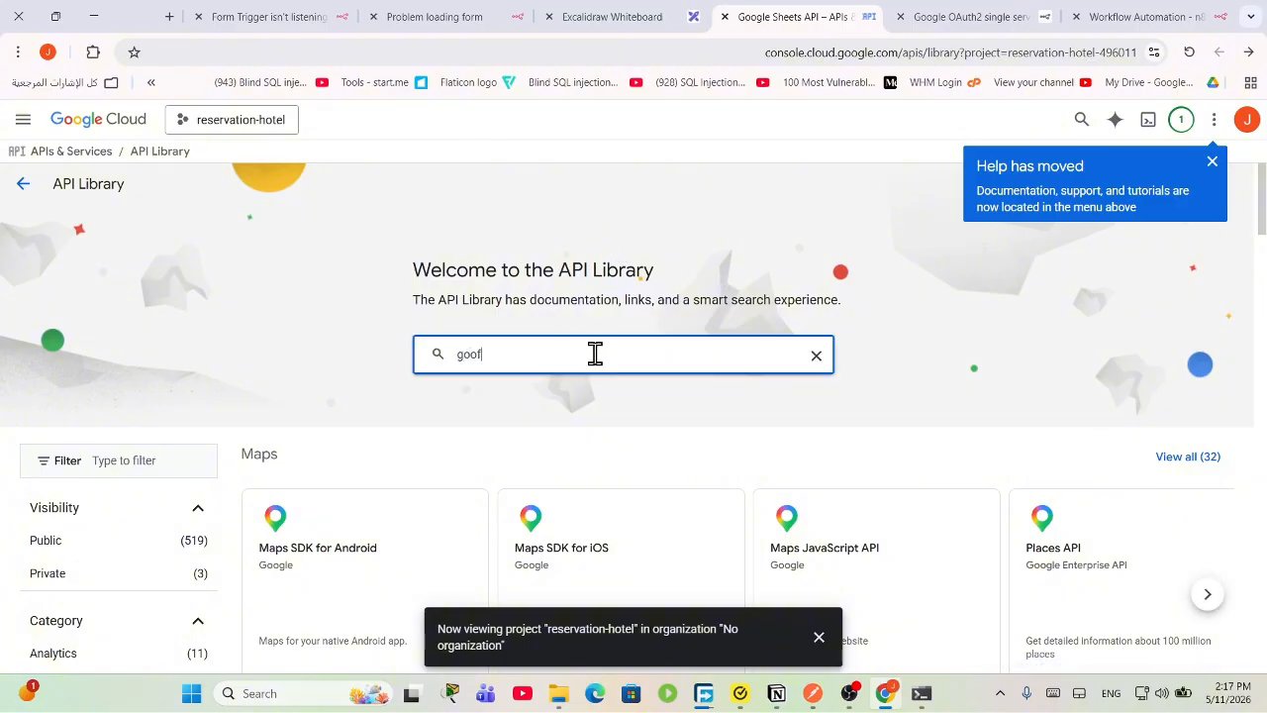
pyautogui.press('BackSpace')
pyautogui.write('gle drive')
pyautogui.press('Return')
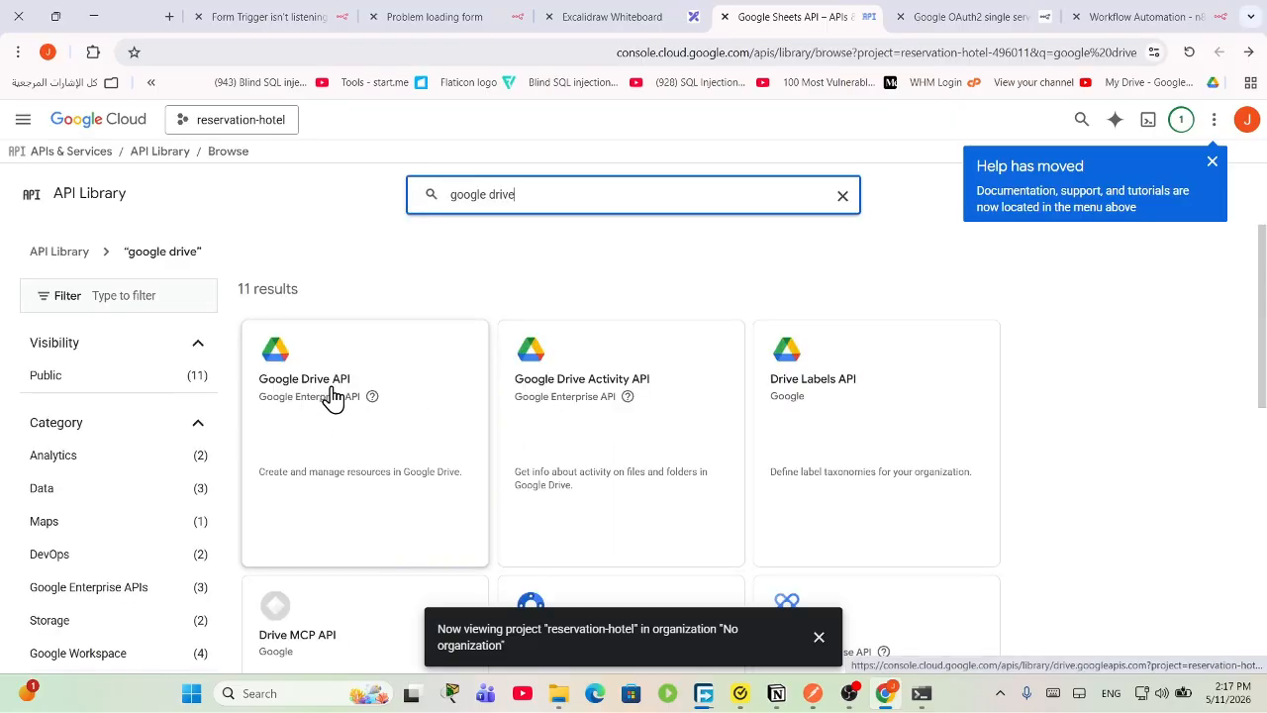
pyautogui.click(336, 422)
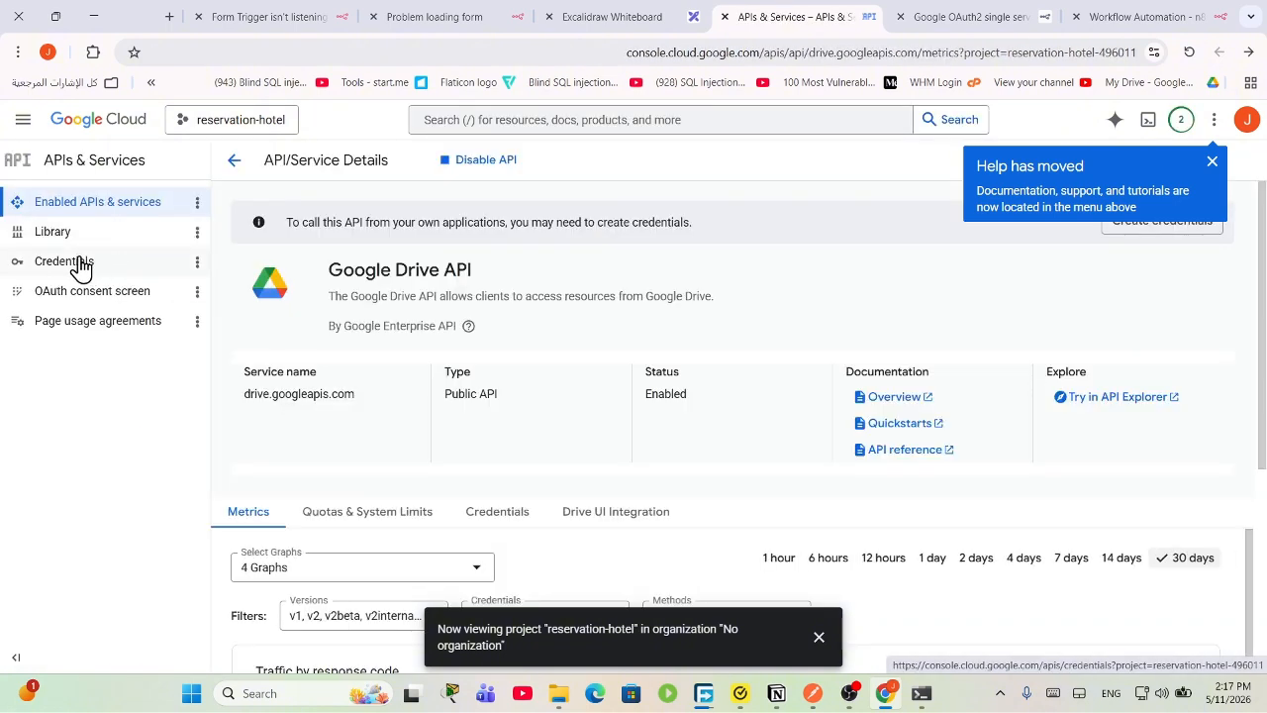
# Step: Start the OAuth configuration with app name hotel-reser and the account email as support contact
pyautogui.click(81, 264)
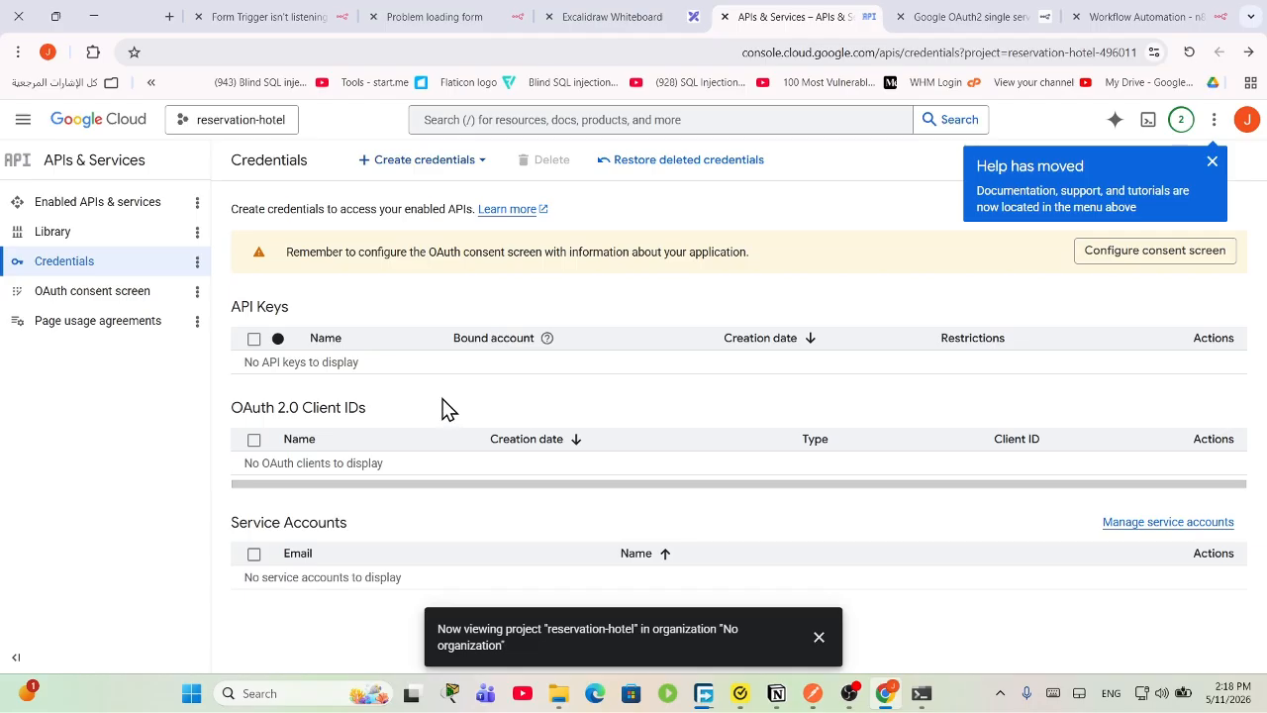
pyautogui.click(1172, 265)
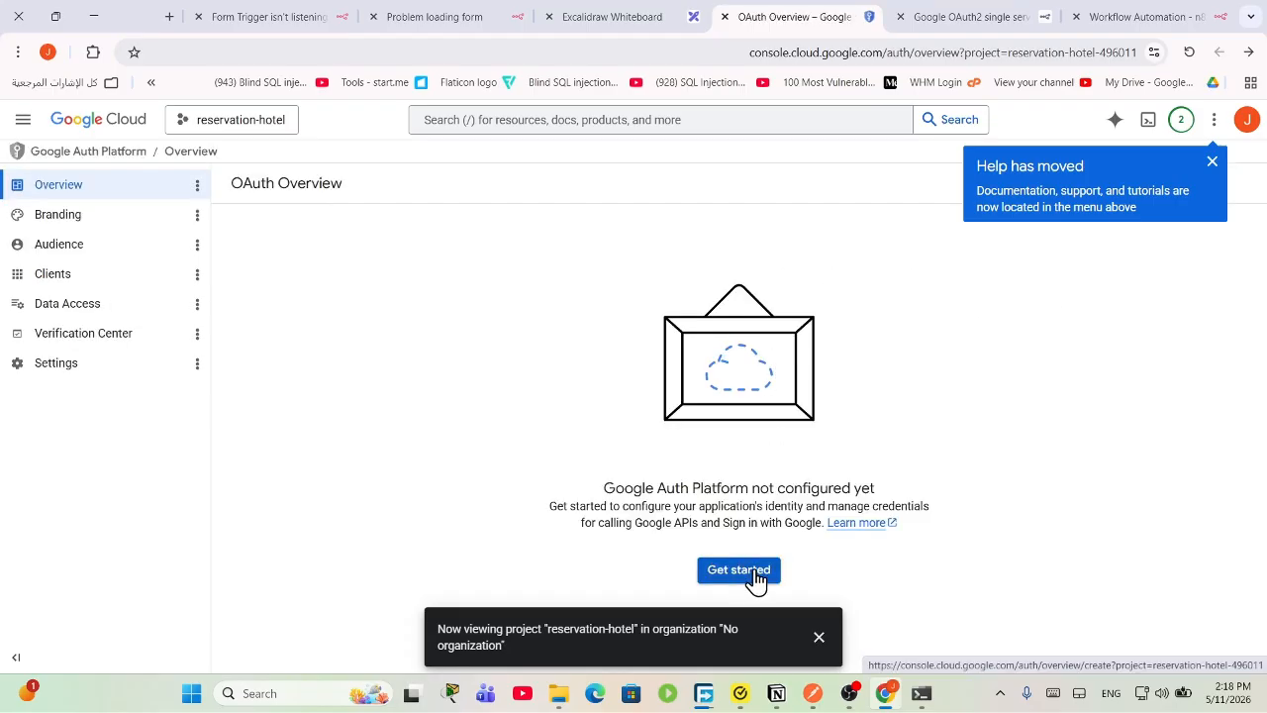
pyautogui.click(756, 578)
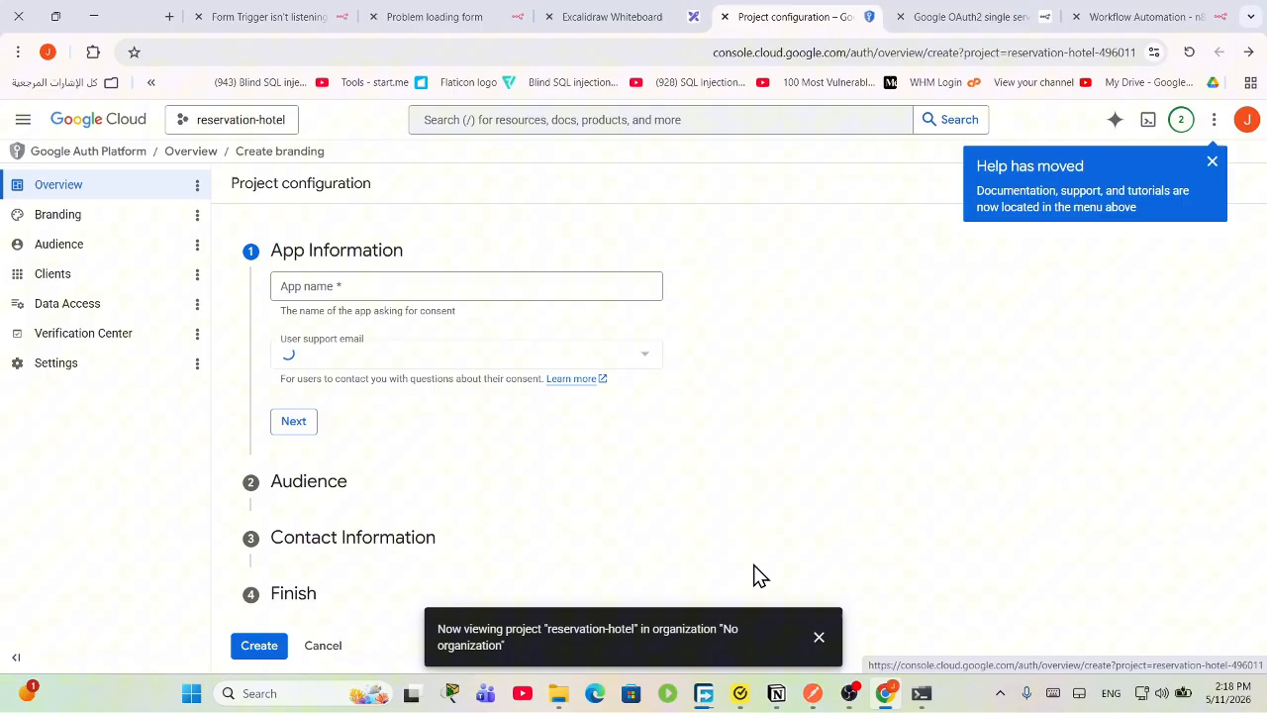
pyautogui.click(449, 285)
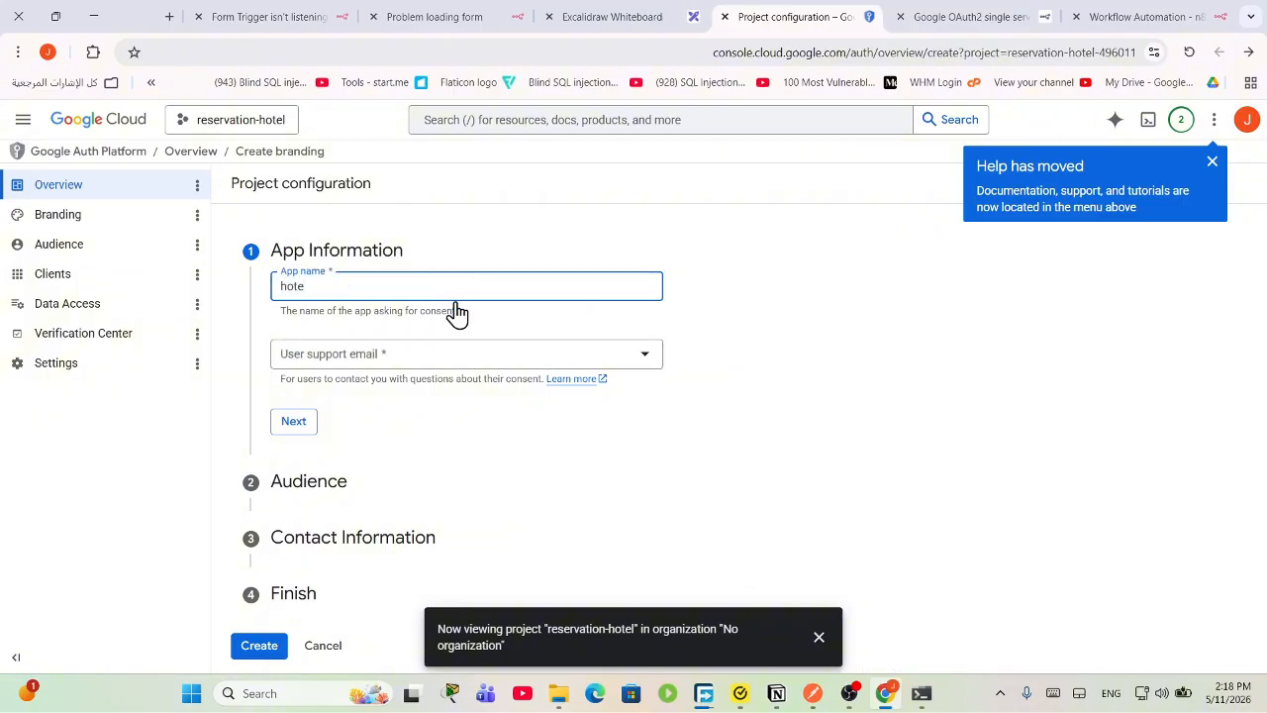
pyautogui.write('hotel-reser')
pyautogui.click(451, 356)
pyautogui.click(453, 362)
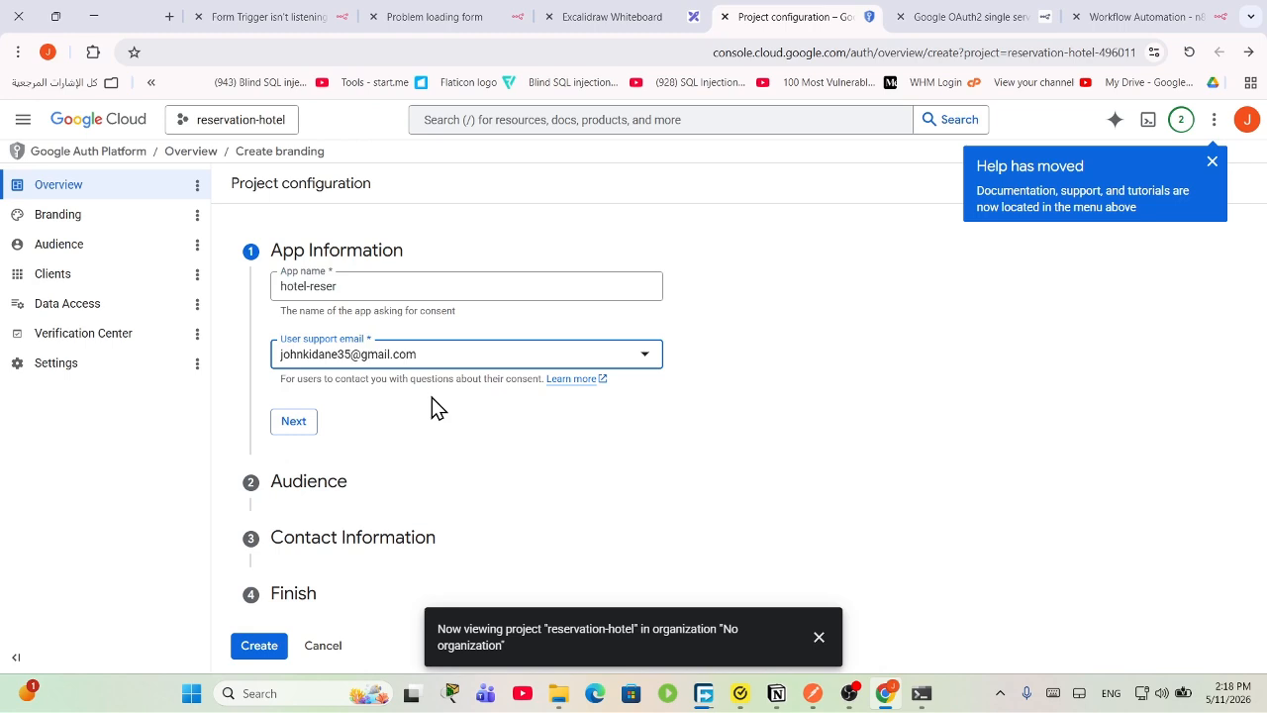
pyautogui.click(294, 421)
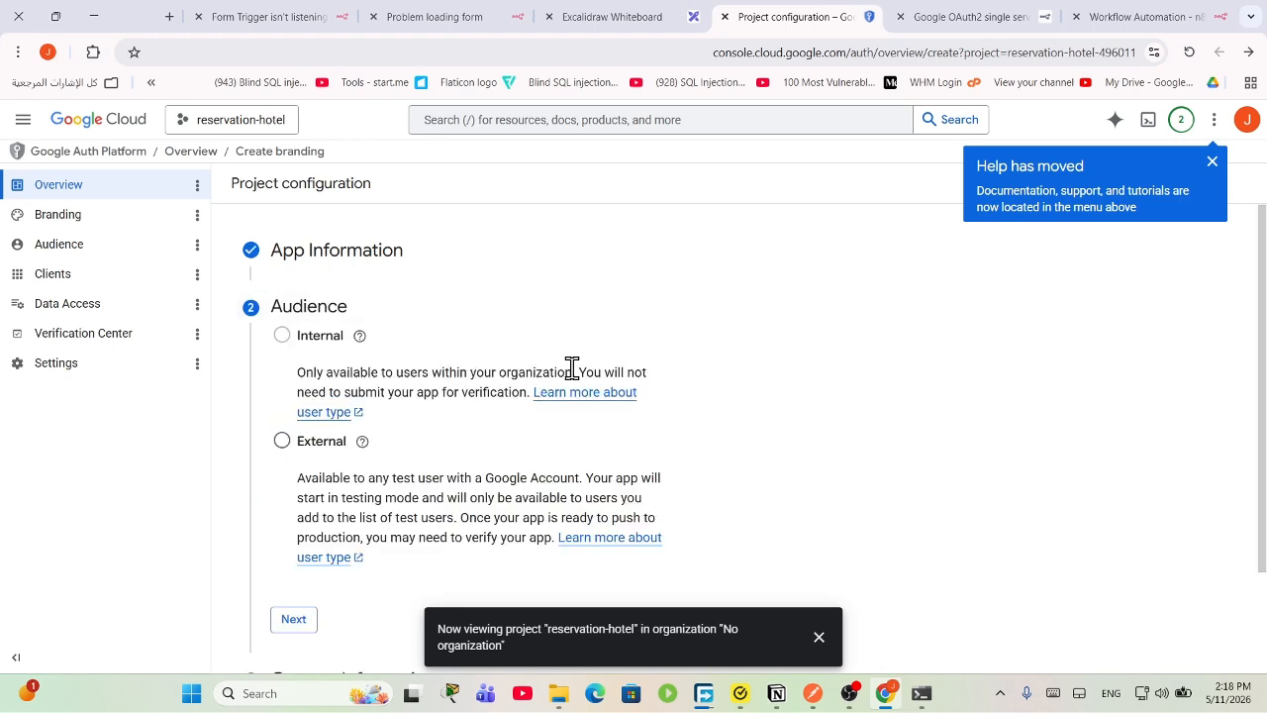
# Step: Set the OAuth app's audience to External
pyautogui.moveTo(297, 372); pyautogui.dragTo(594, 415)
pyautogui.click(646, 369)
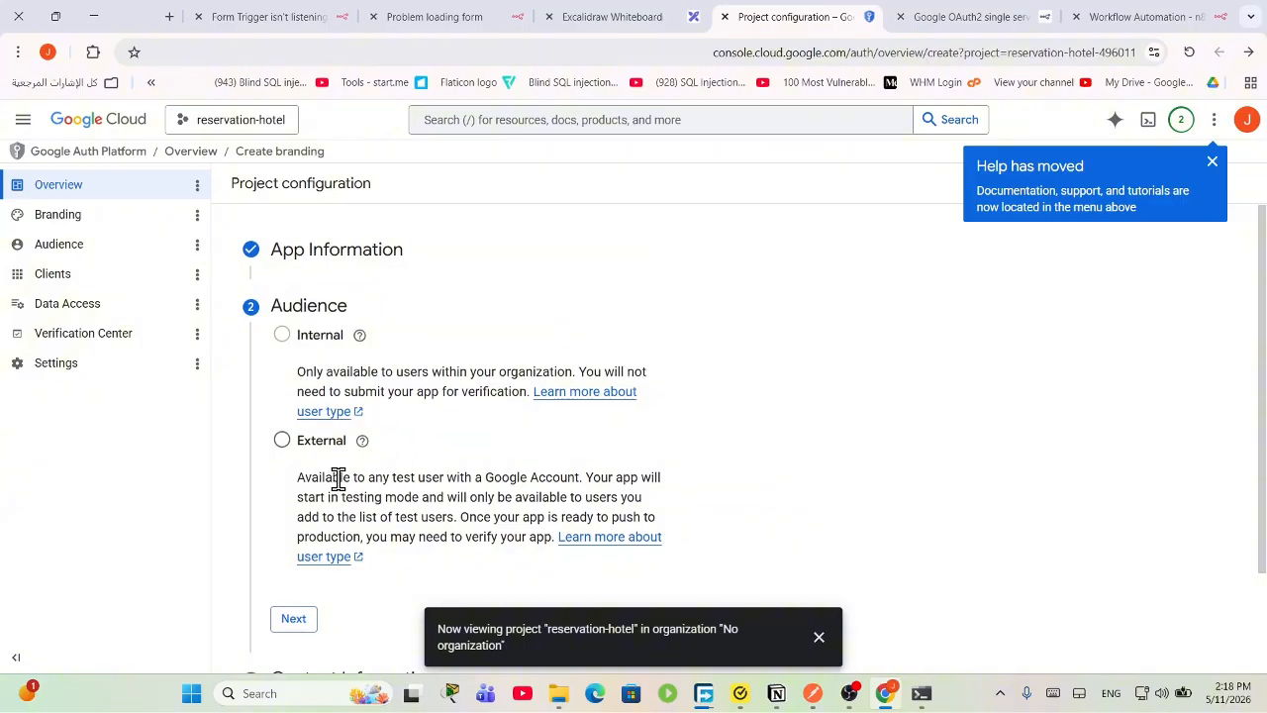
pyautogui.scroll(-1, 262, 404)
pyautogui.click(294, 362)
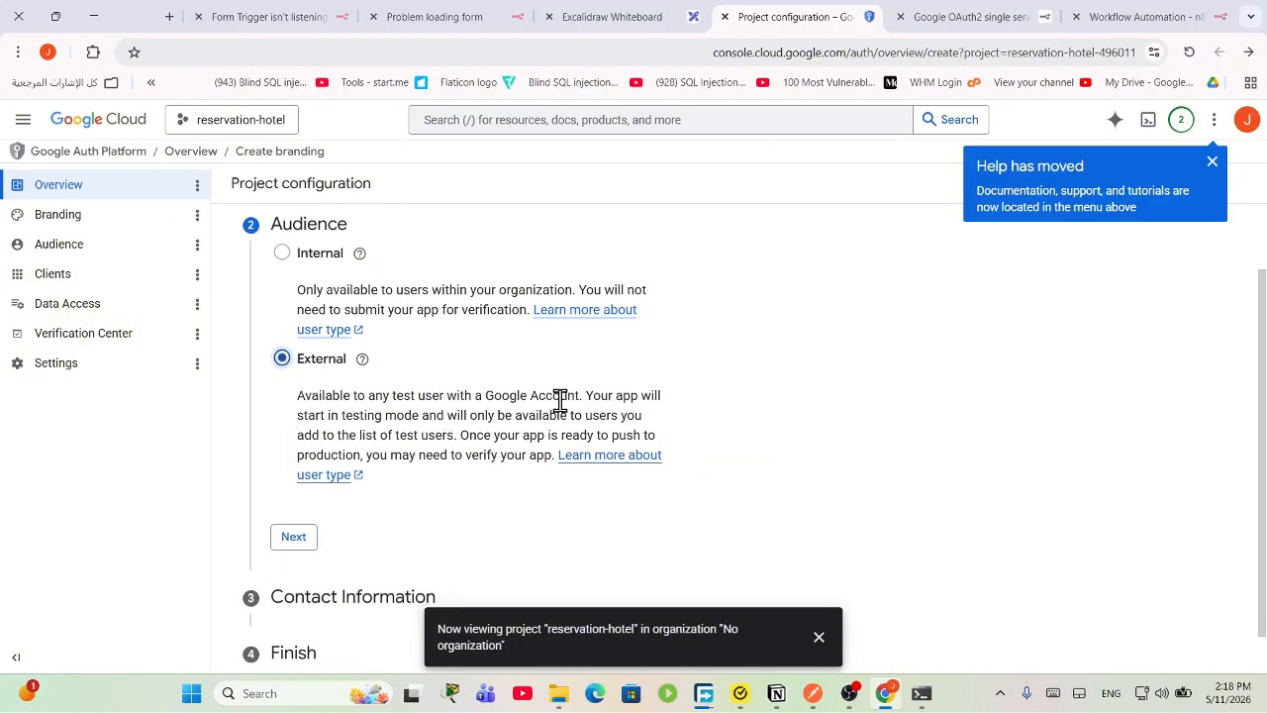
pyautogui.click(294, 535)
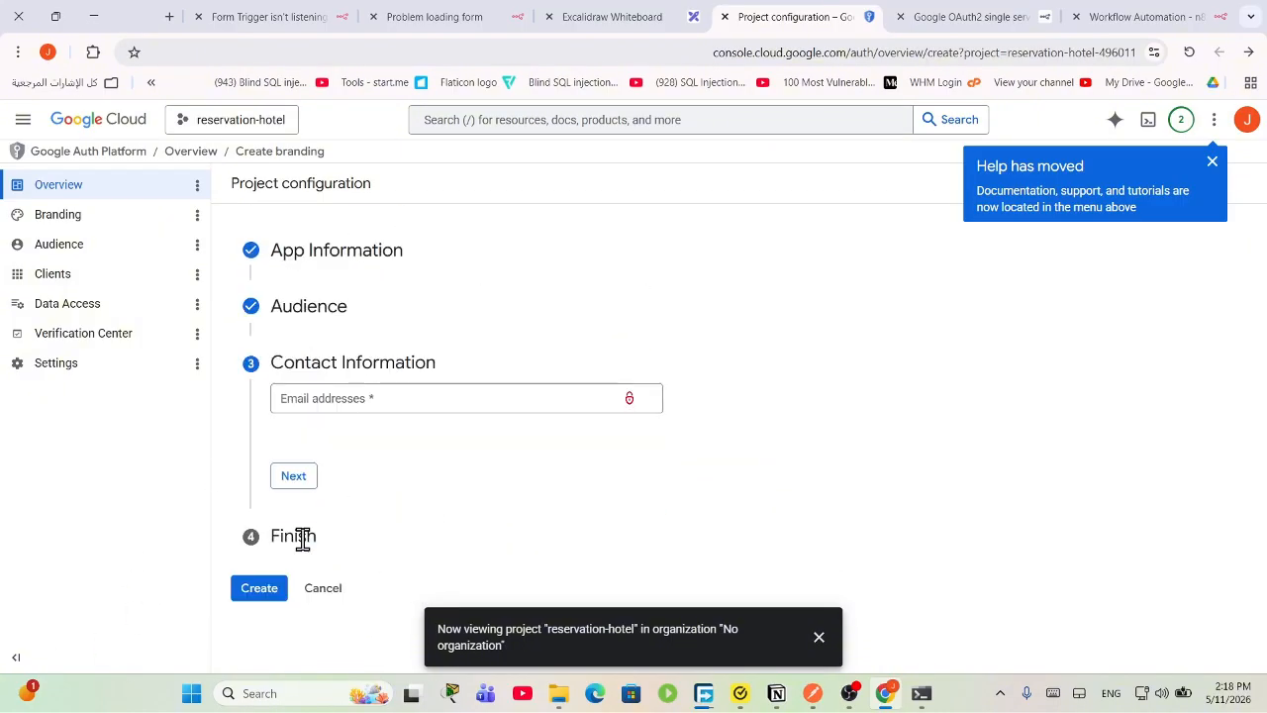
# Step: Add the developer contact email, accept the Google API user data policy, and create the configuration
pyautogui.click(394, 396)
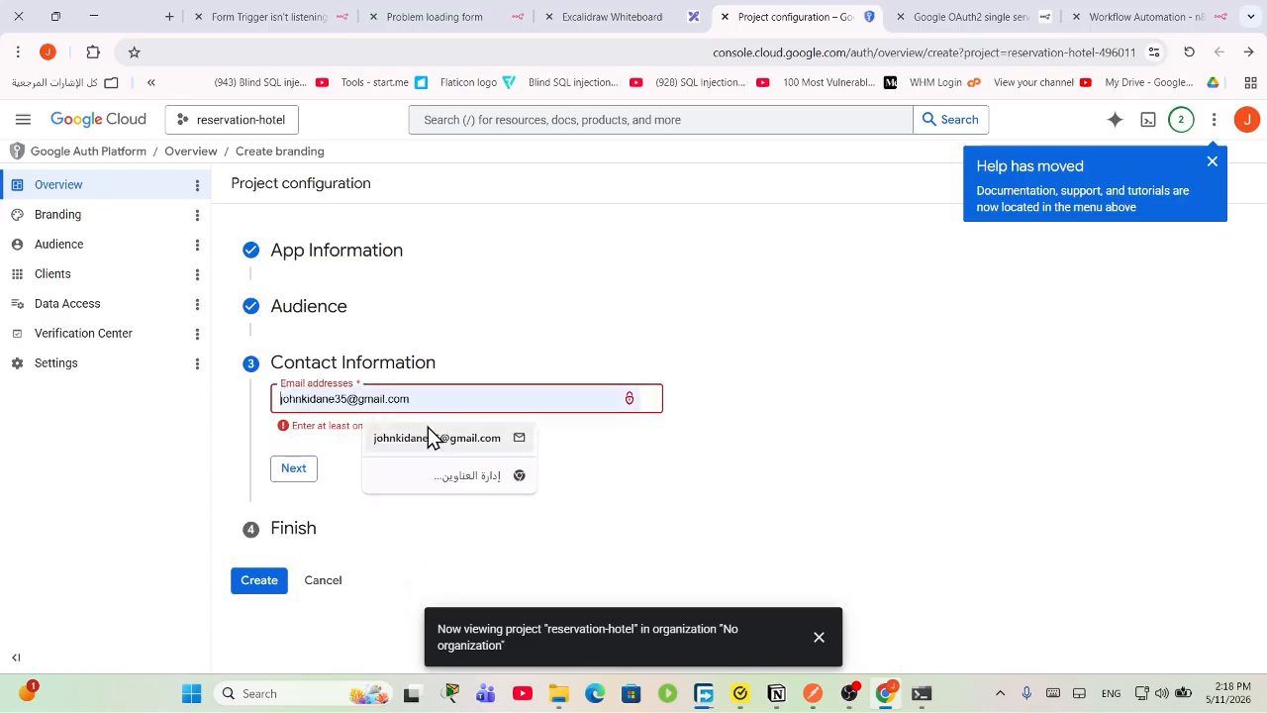
pyautogui.click(429, 437)
pyautogui.click(293, 473)
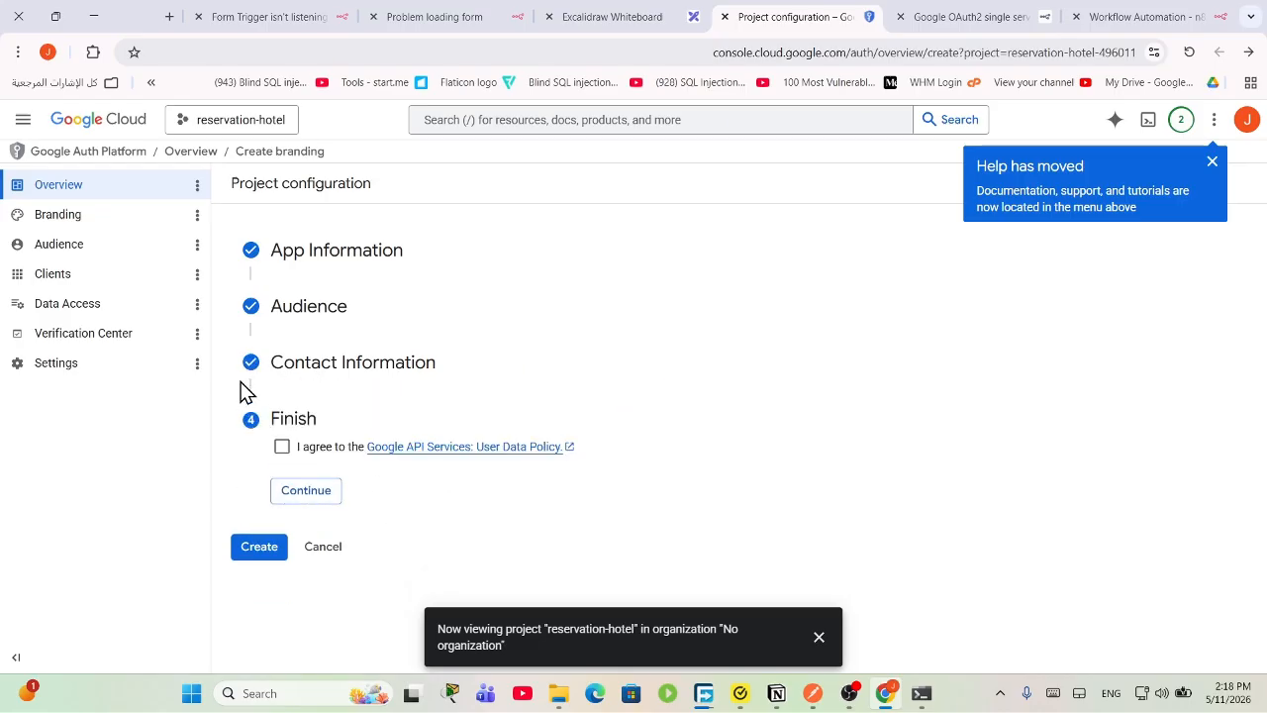
pyautogui.click(282, 447)
pyautogui.click(306, 492)
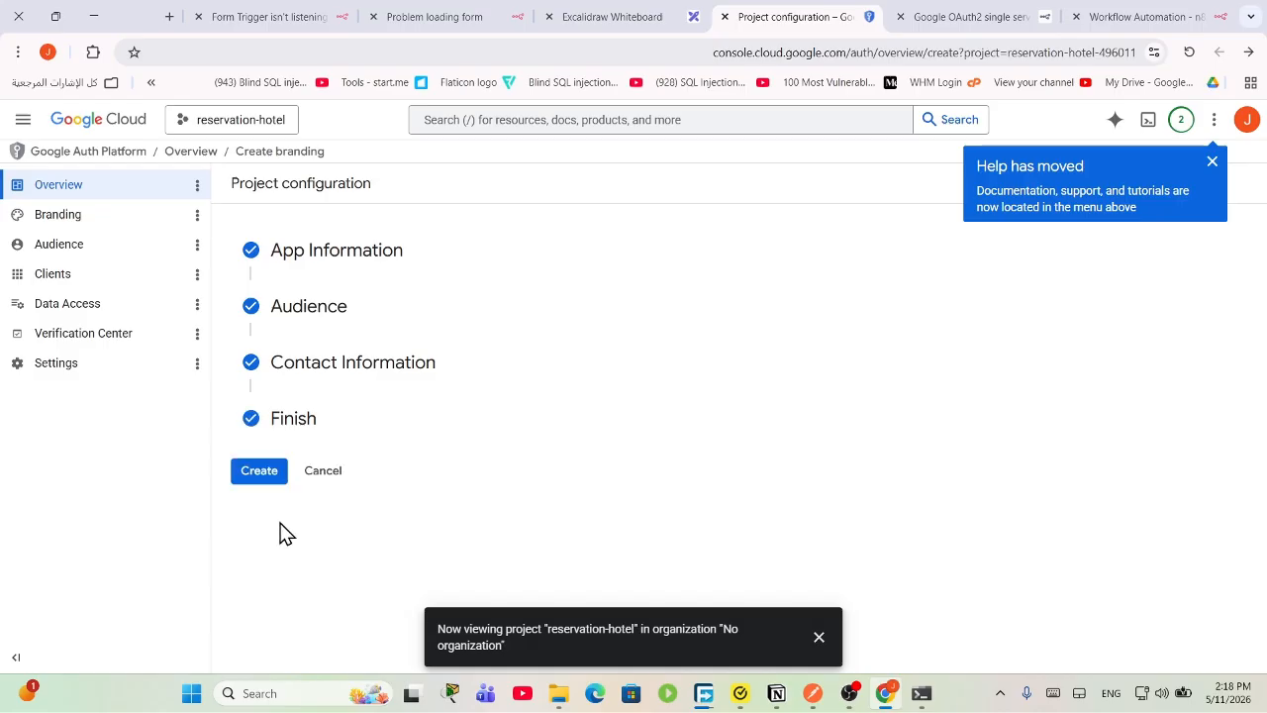
pyautogui.click(260, 474)
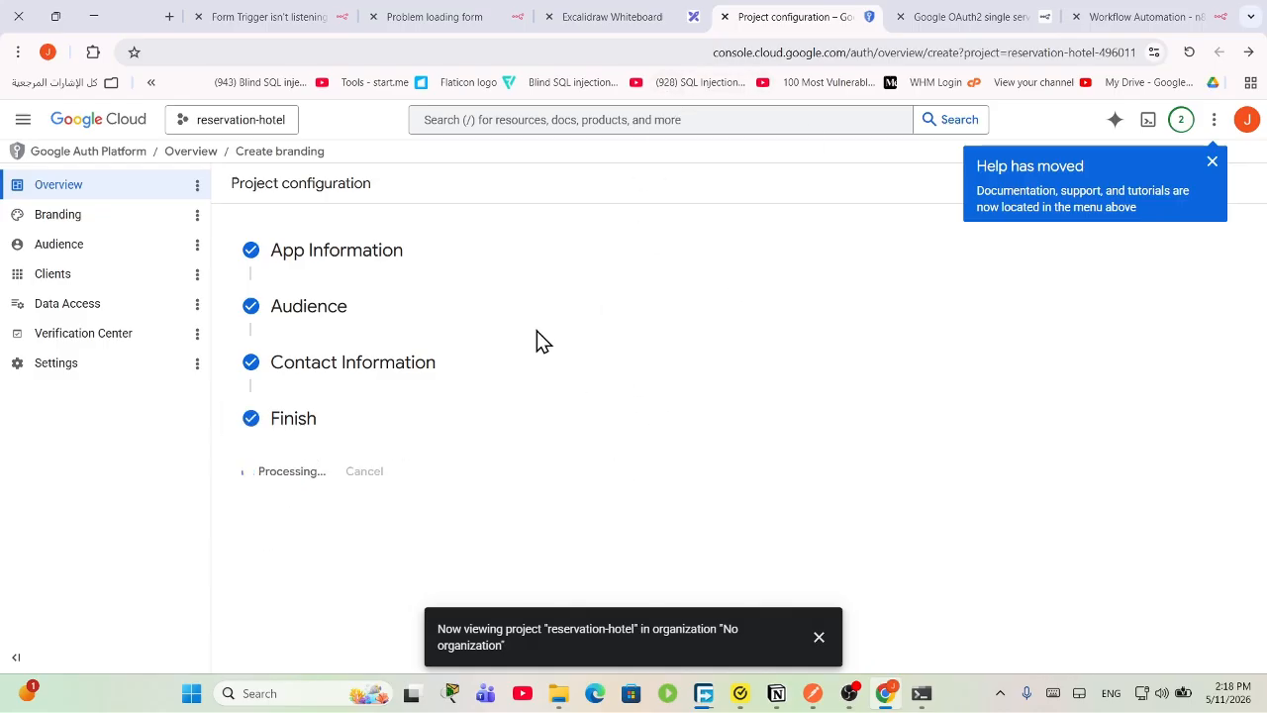
# Step: Resize the browser window and glance at the n8n docs and credential tabs
pyautogui.moveTo(642, 381); pyautogui.dragTo(440, 338)
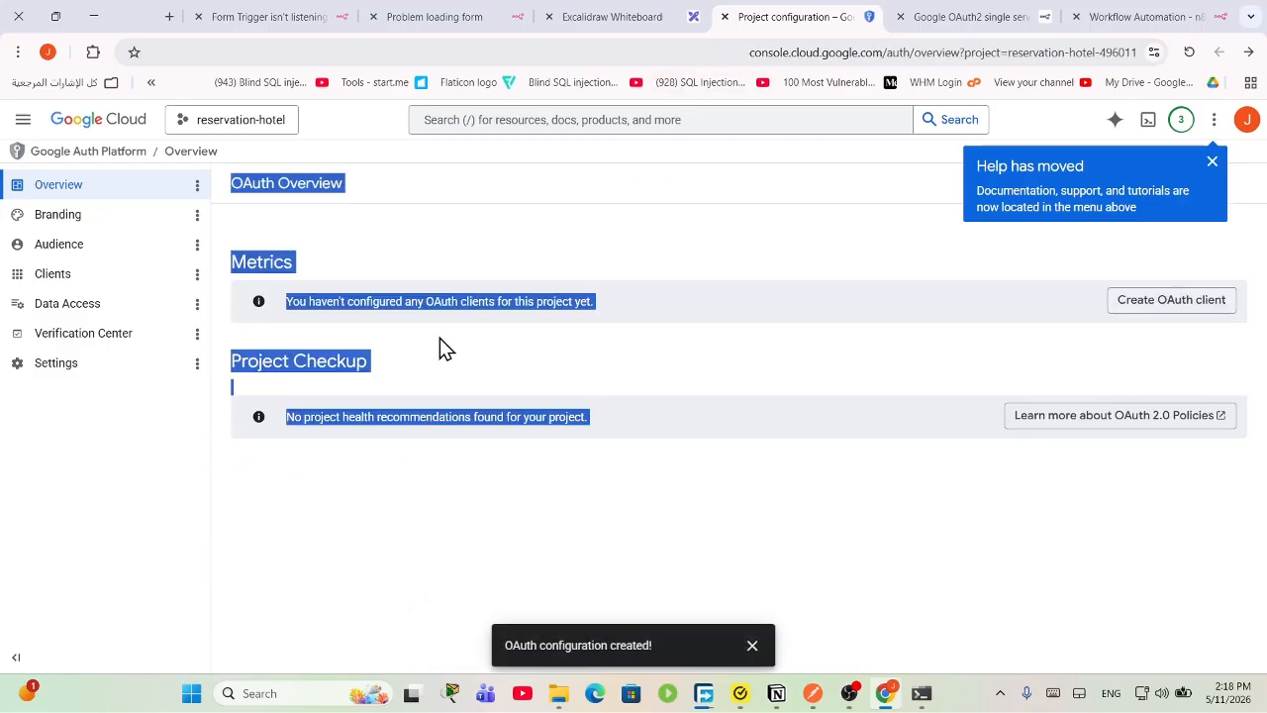
pyautogui.click(553, 361)
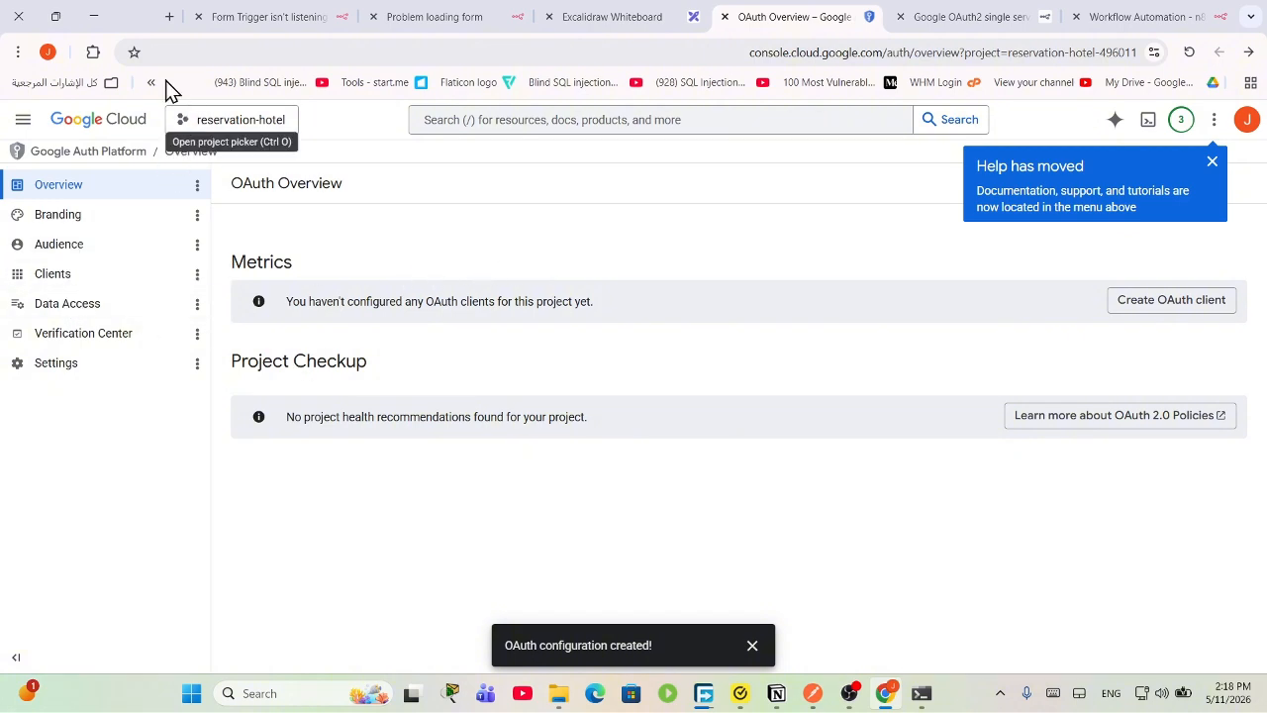
pyautogui.doubleClick(132, 20)
pyautogui.doubleClick(200, 57)
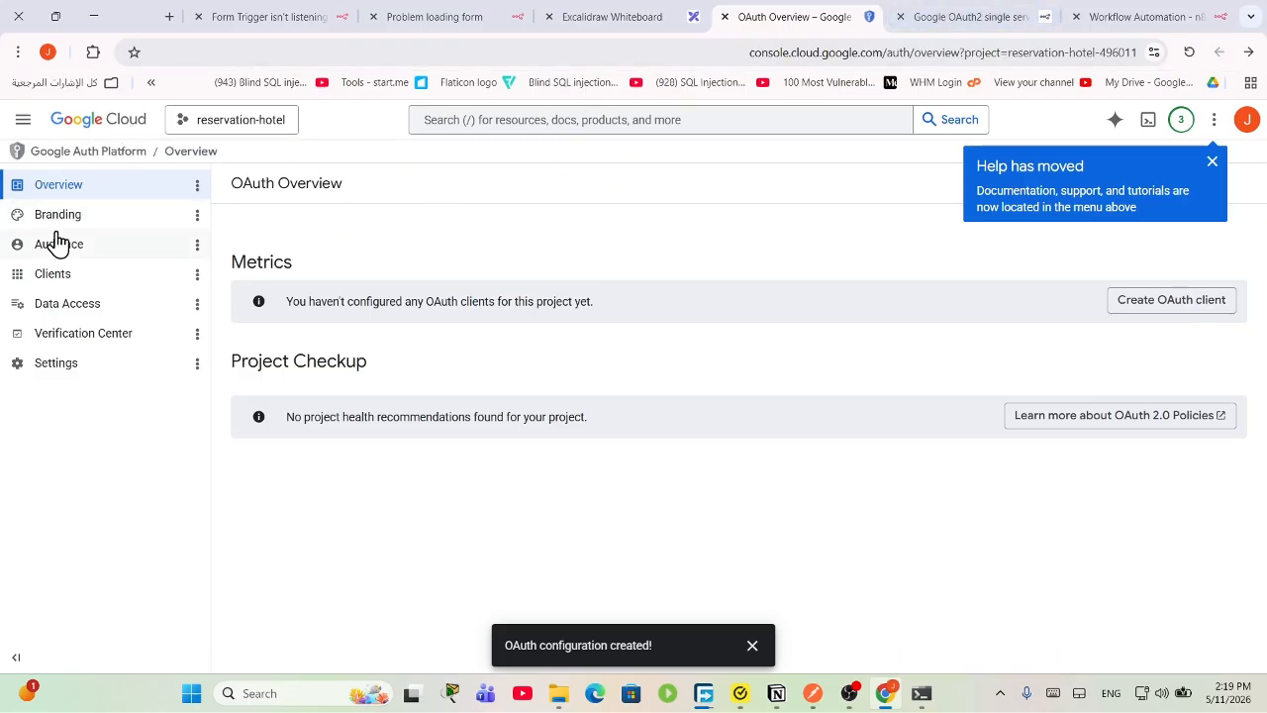
pyautogui.click(940, 13)
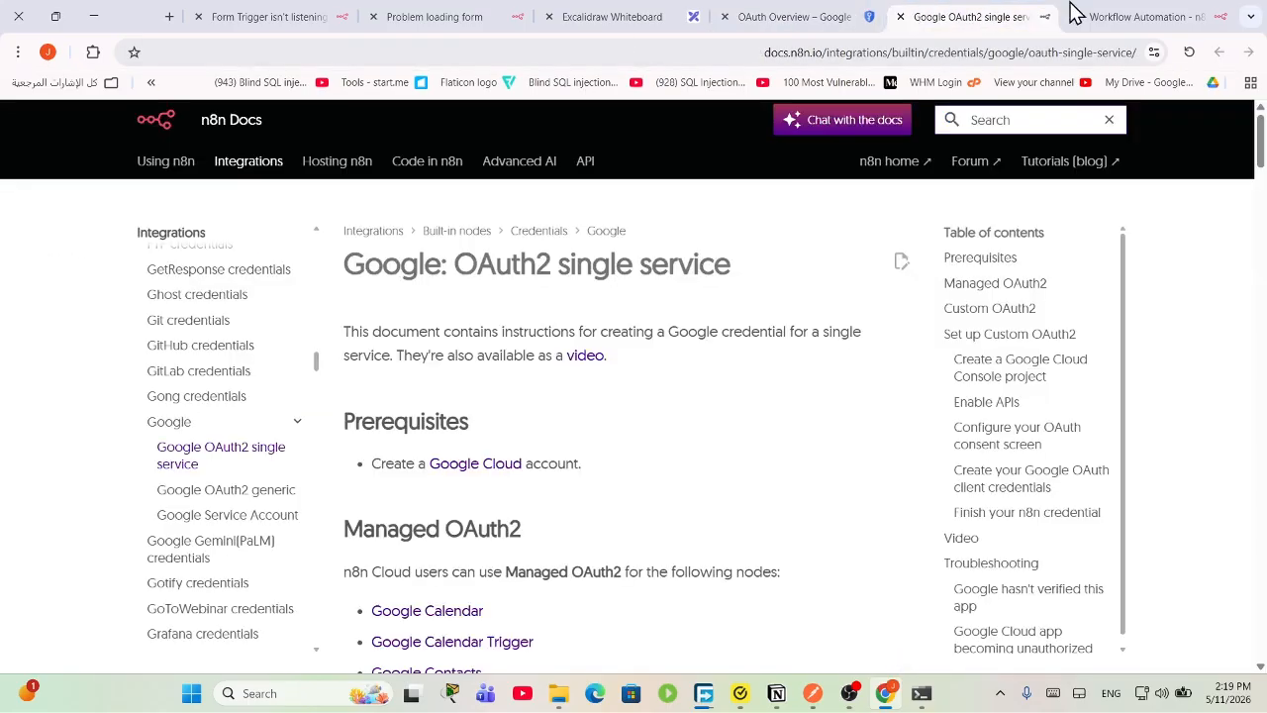
pyautogui.click(1139, 17)
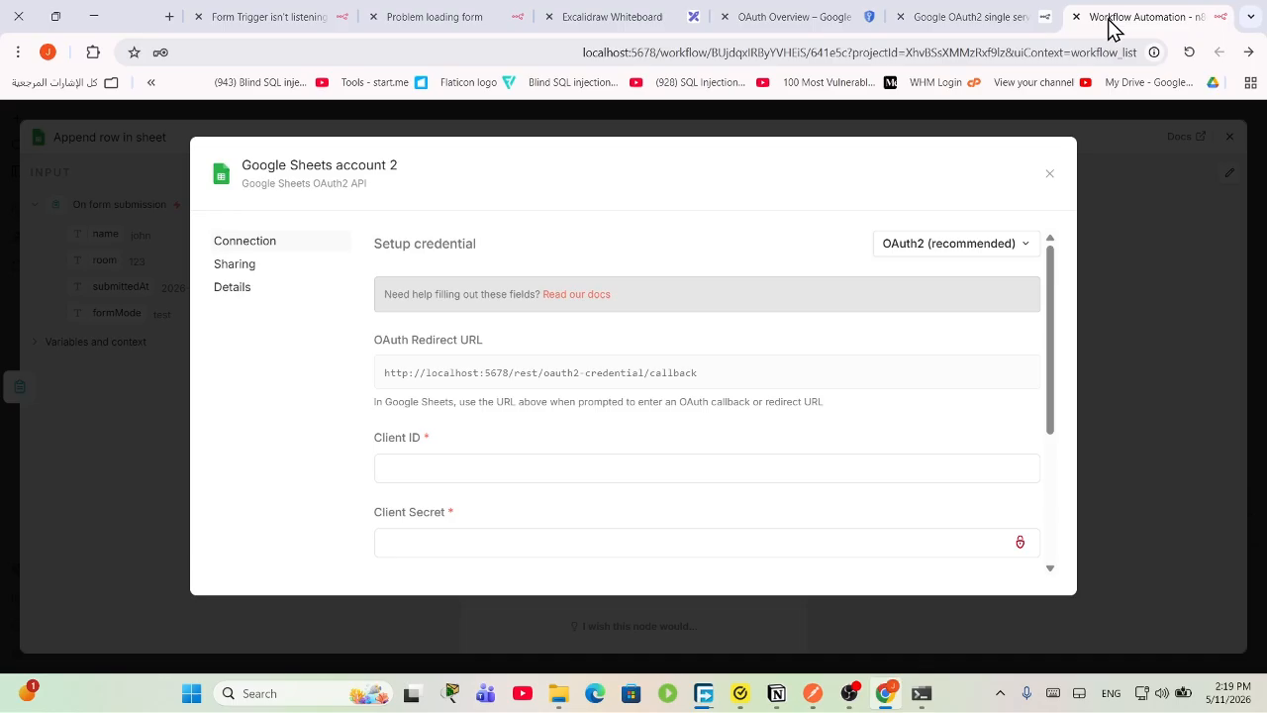
pyautogui.click(866, 14)
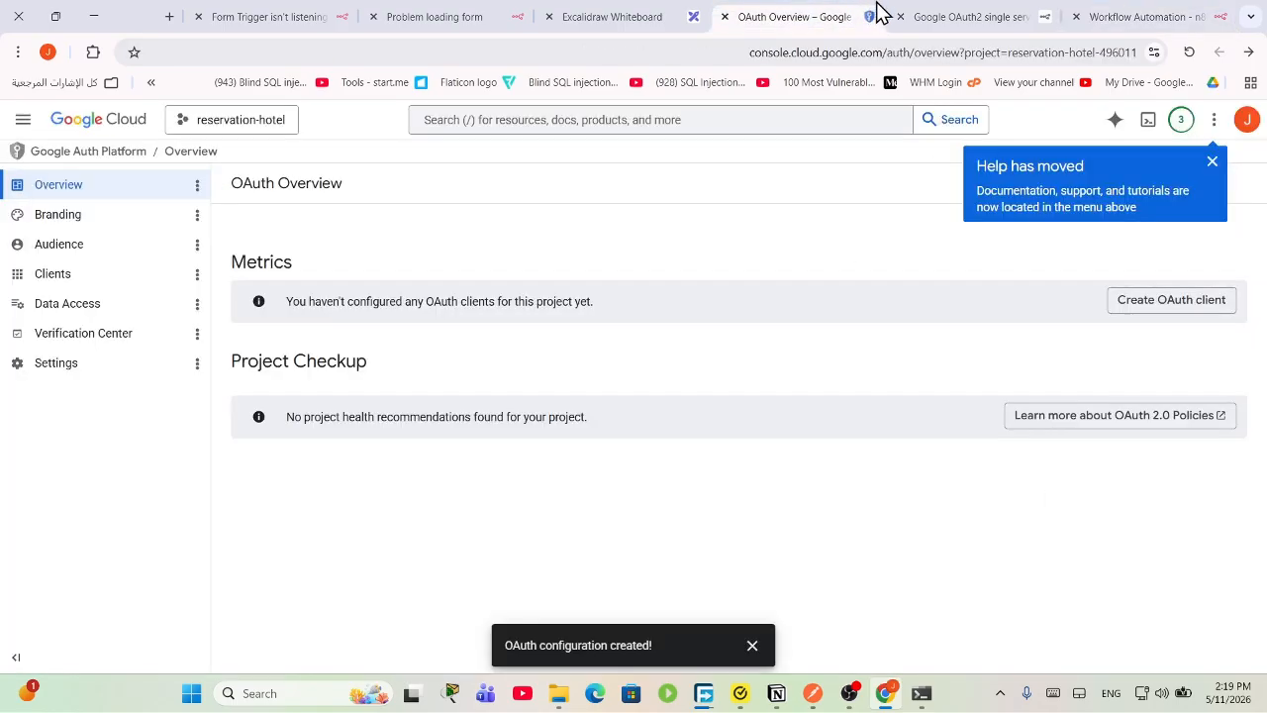
# Step: Browse the OAuth Data Access, Audience and Branding pages
pyautogui.click(99, 309)
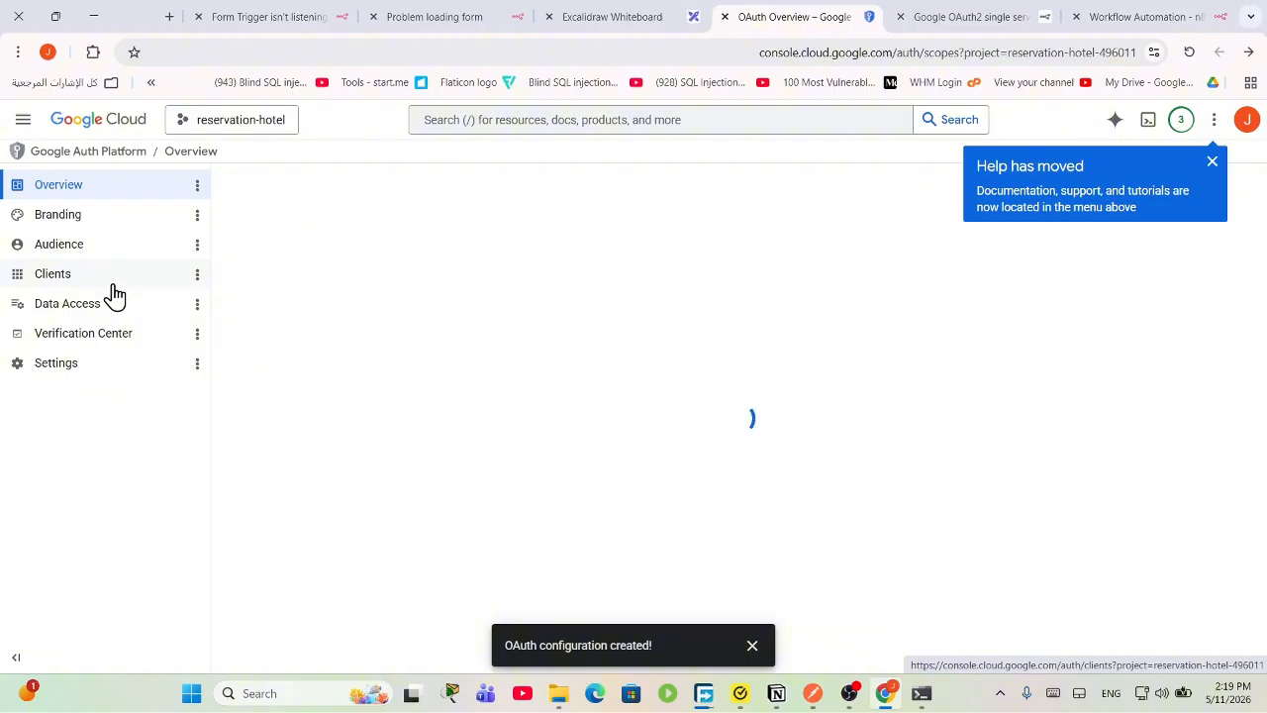
pyautogui.scroll(-2, 532, 478)
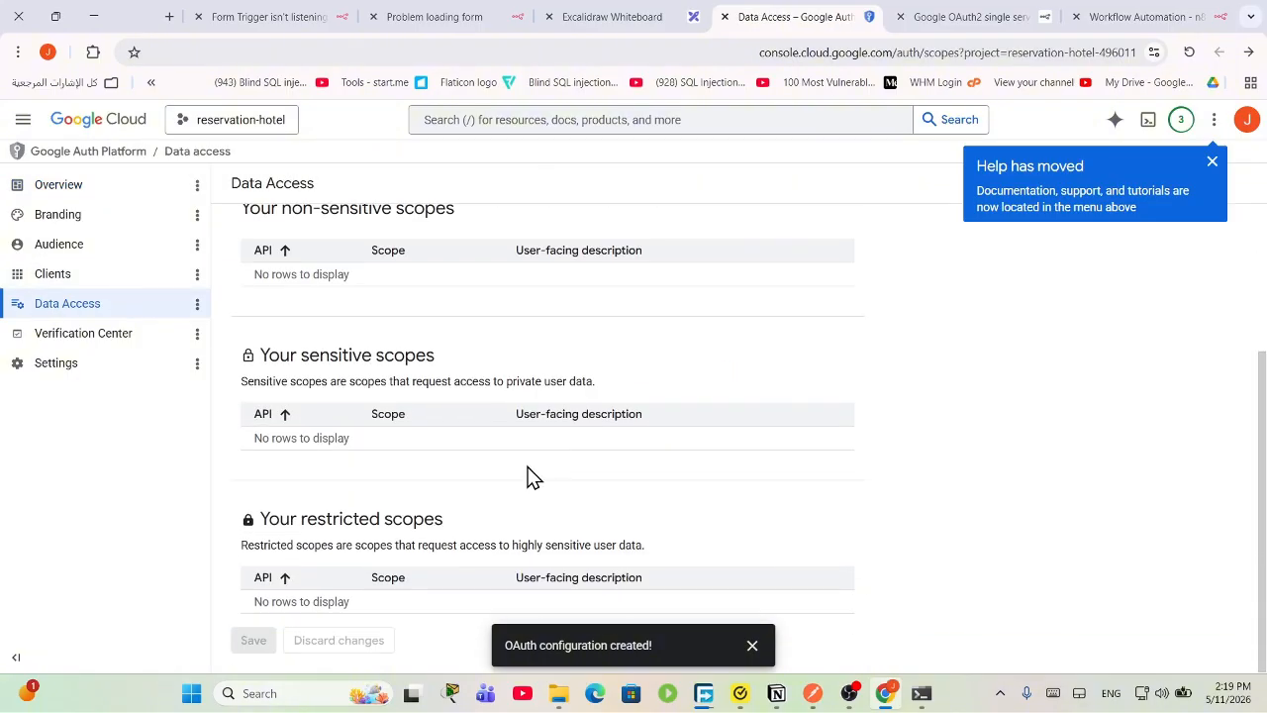
pyautogui.scroll(3, 533, 478)
pyautogui.click(87, 248)
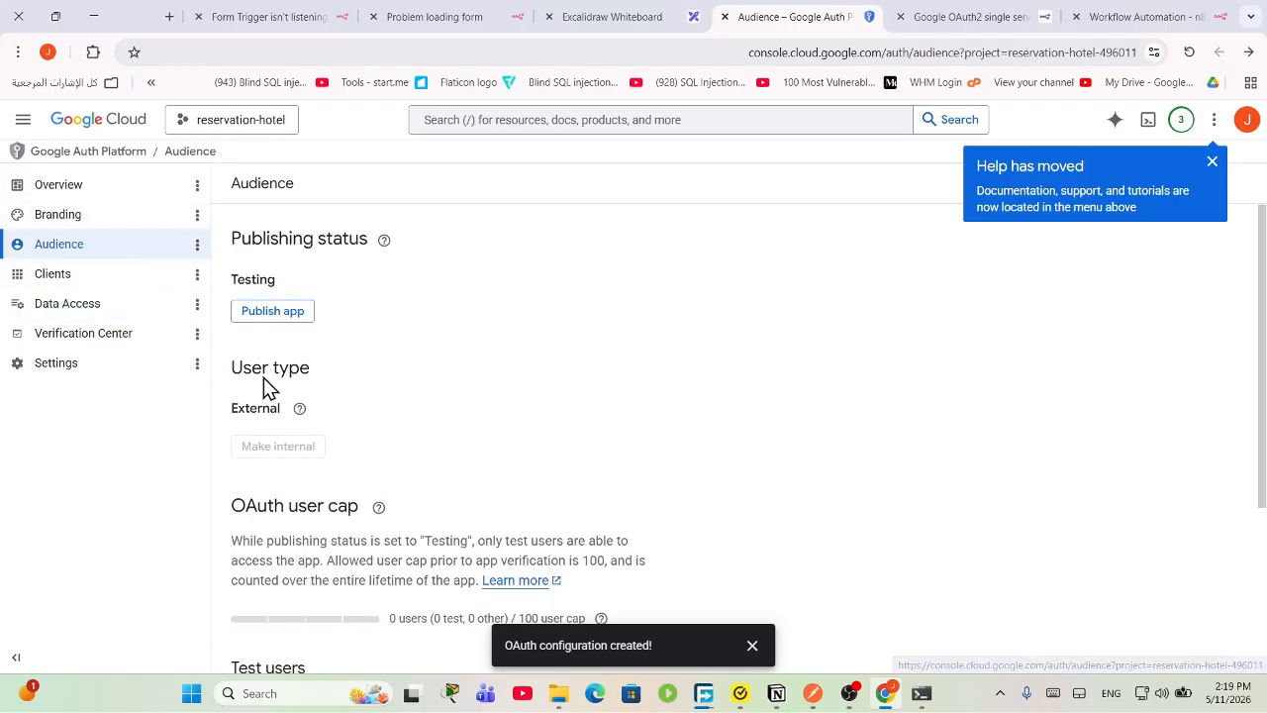
pyautogui.click(83, 188)
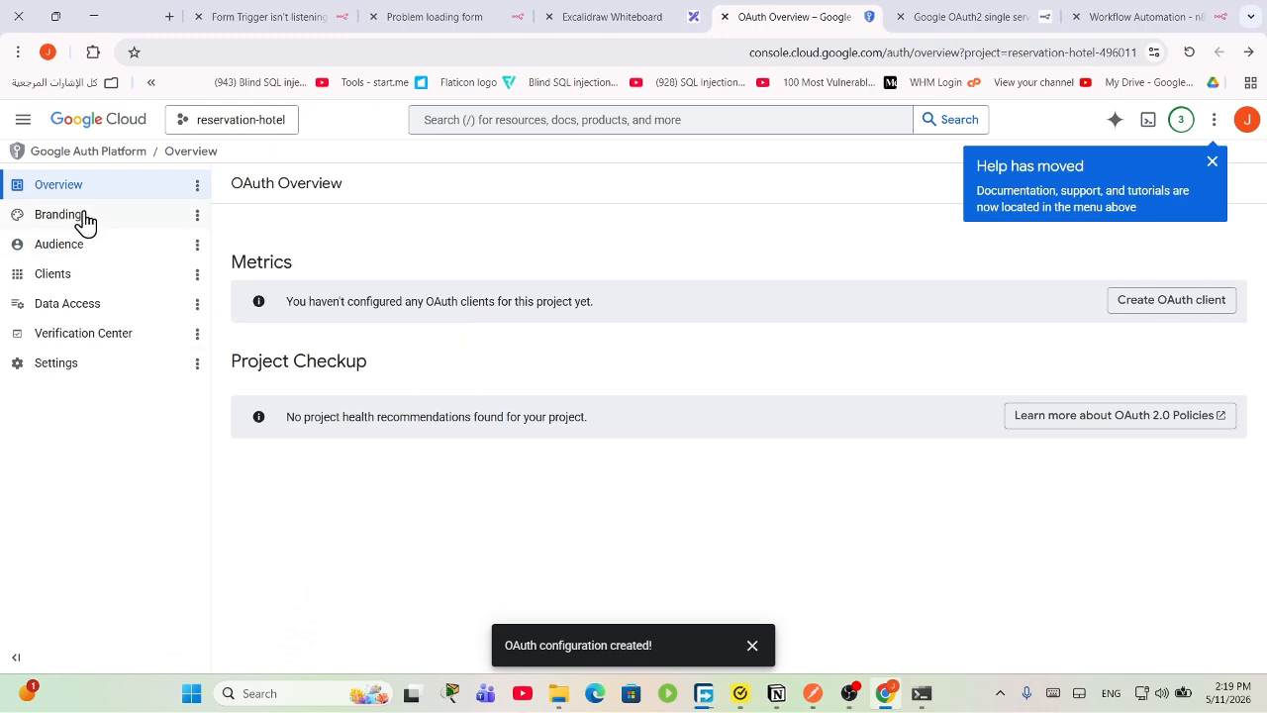
pyautogui.click(90, 227)
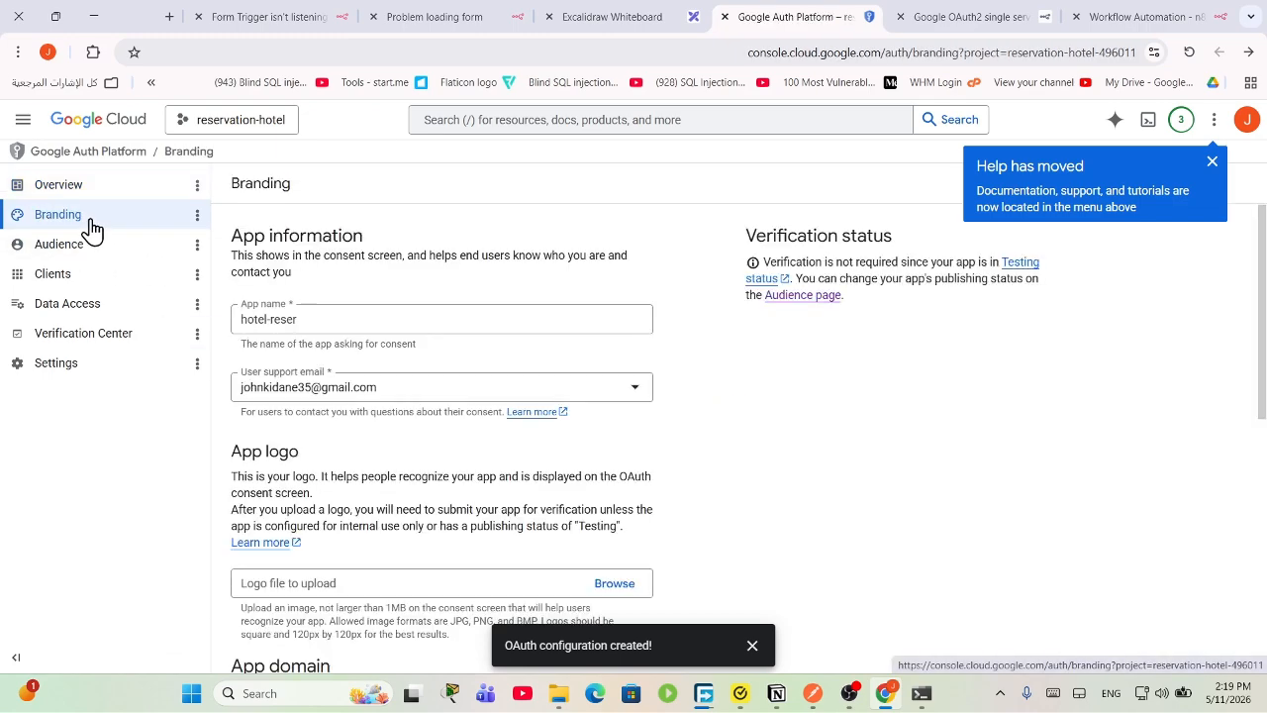
pyautogui.scroll(-5, 557, 405)
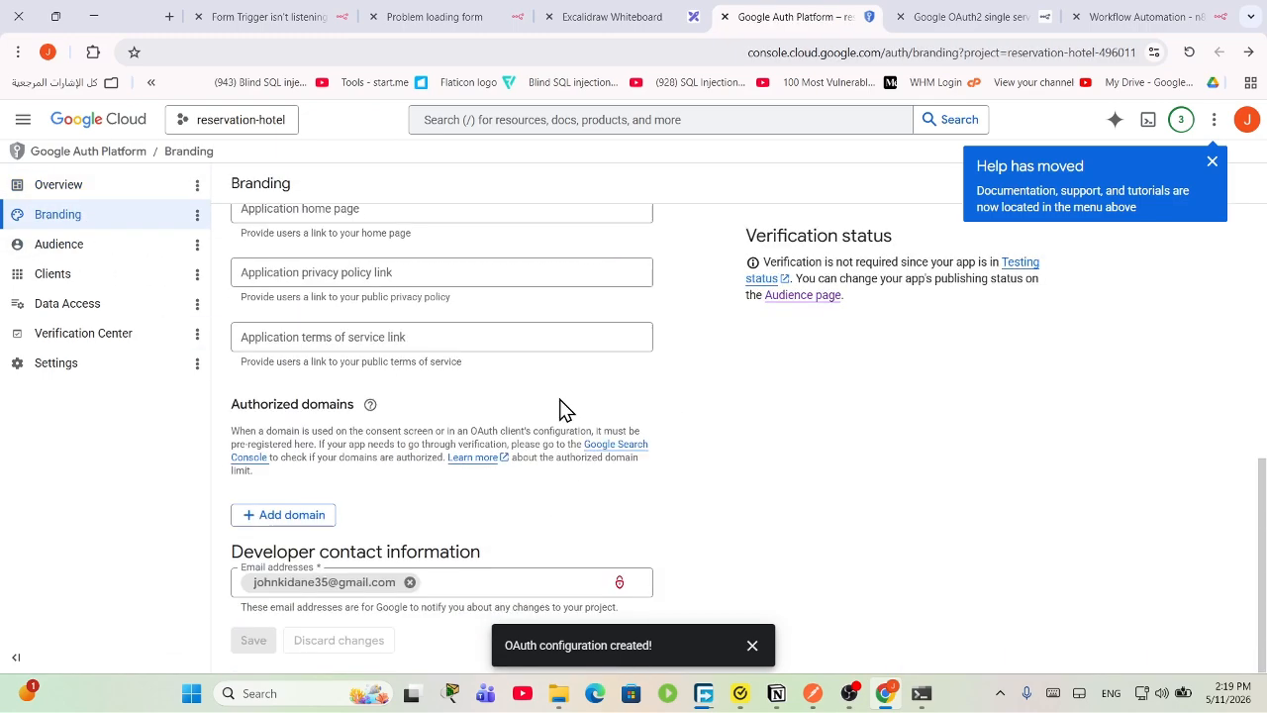
pyautogui.scroll(5, 558, 406)
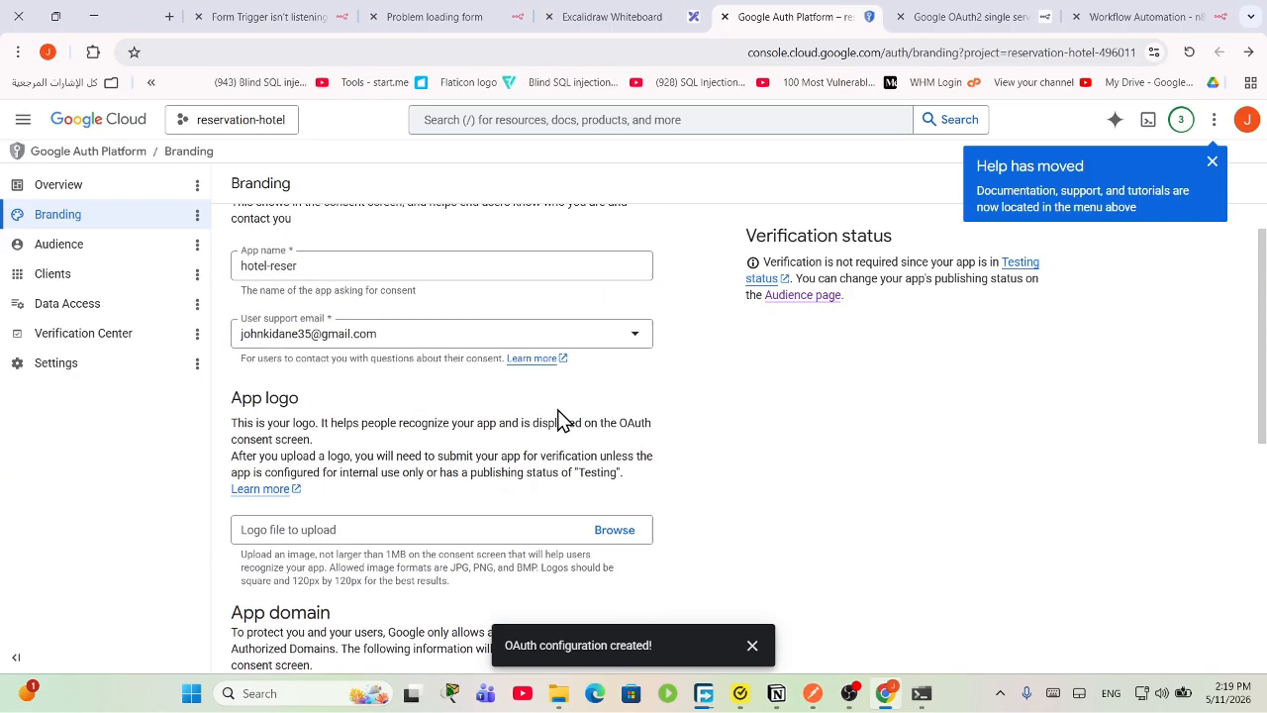
pyautogui.scroll(-5, 406, 440)
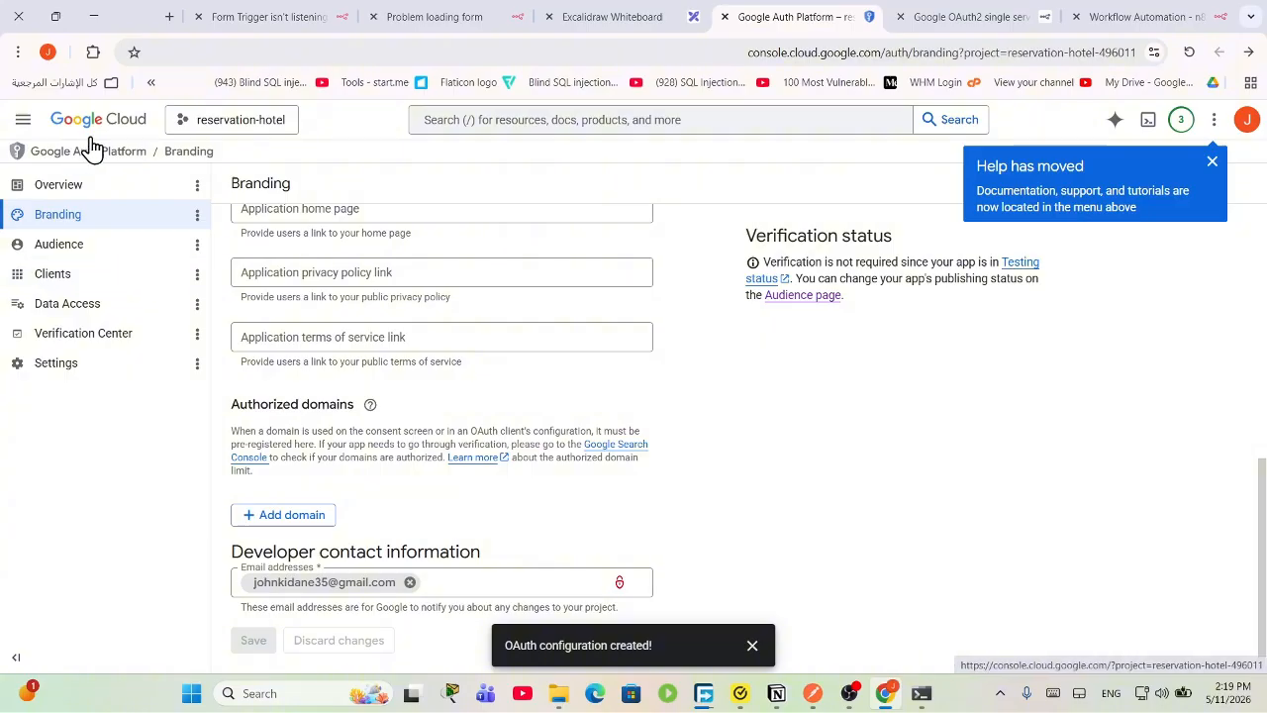
# Step: Keep reservation-hotel as the current project and view the OAuth Settings page
pyautogui.click(206, 132)
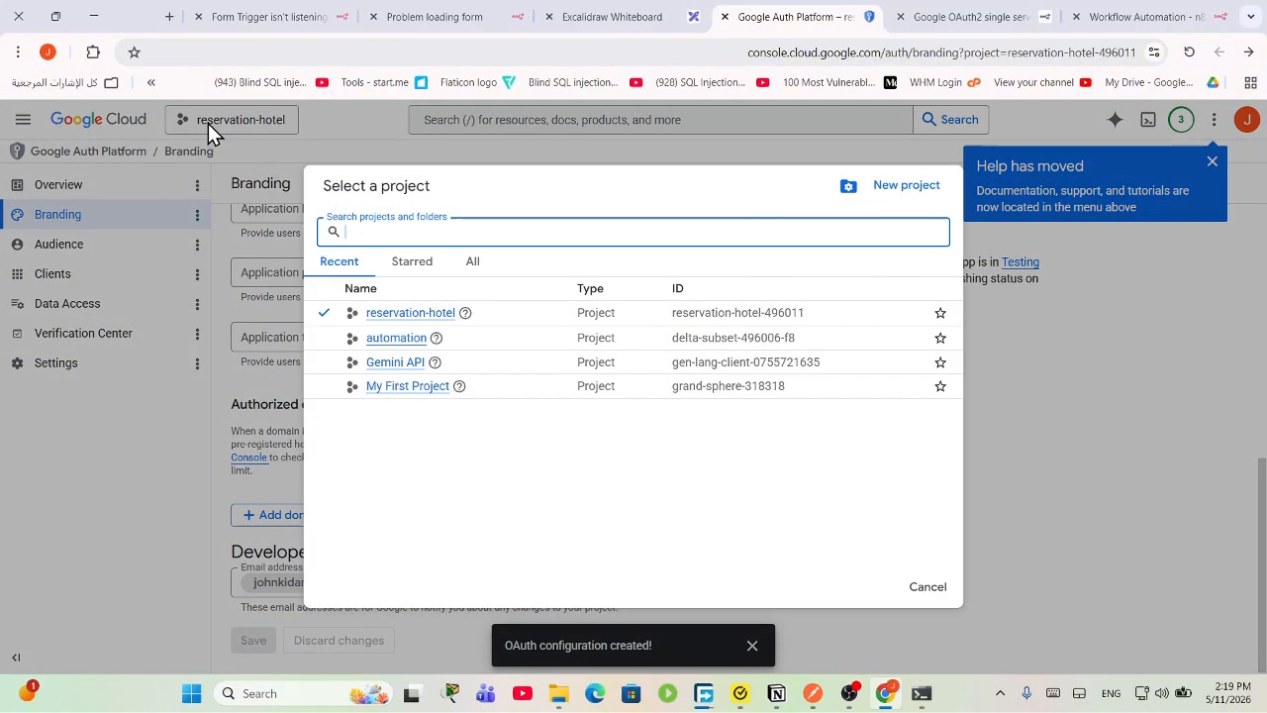
pyautogui.click(405, 321)
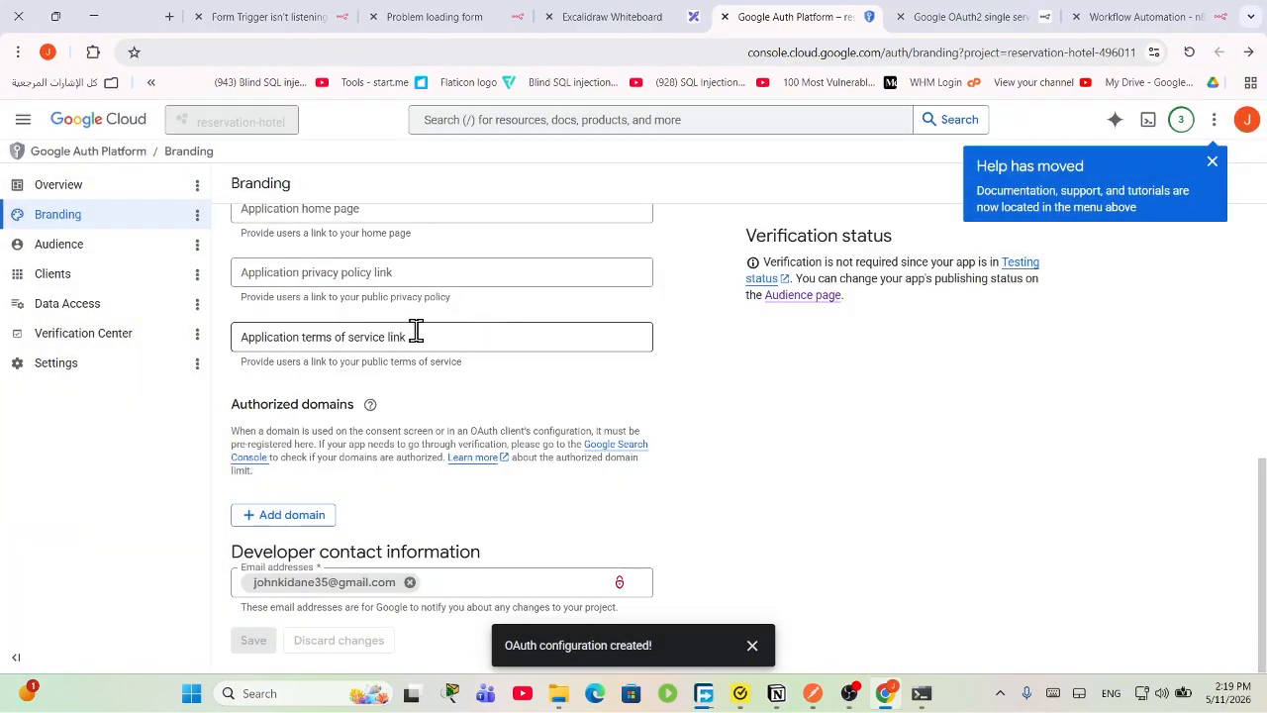
pyautogui.click(110, 362)
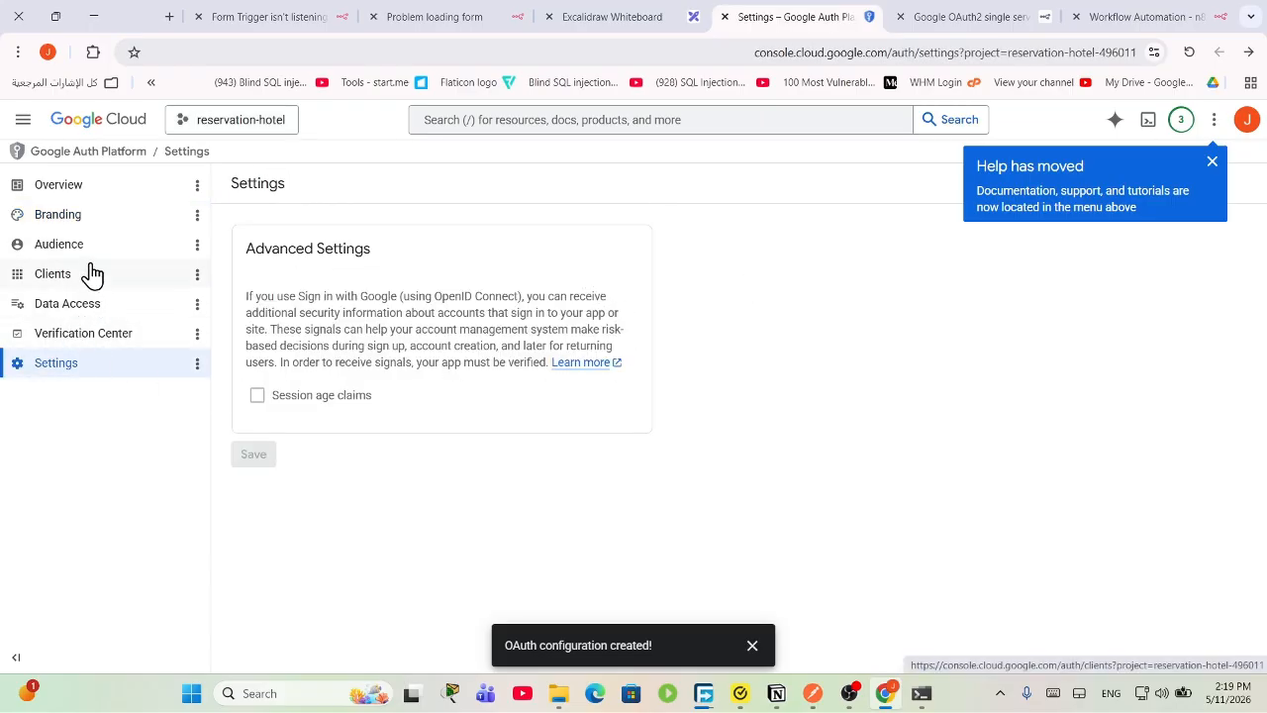
pyautogui.click(1215, 124)
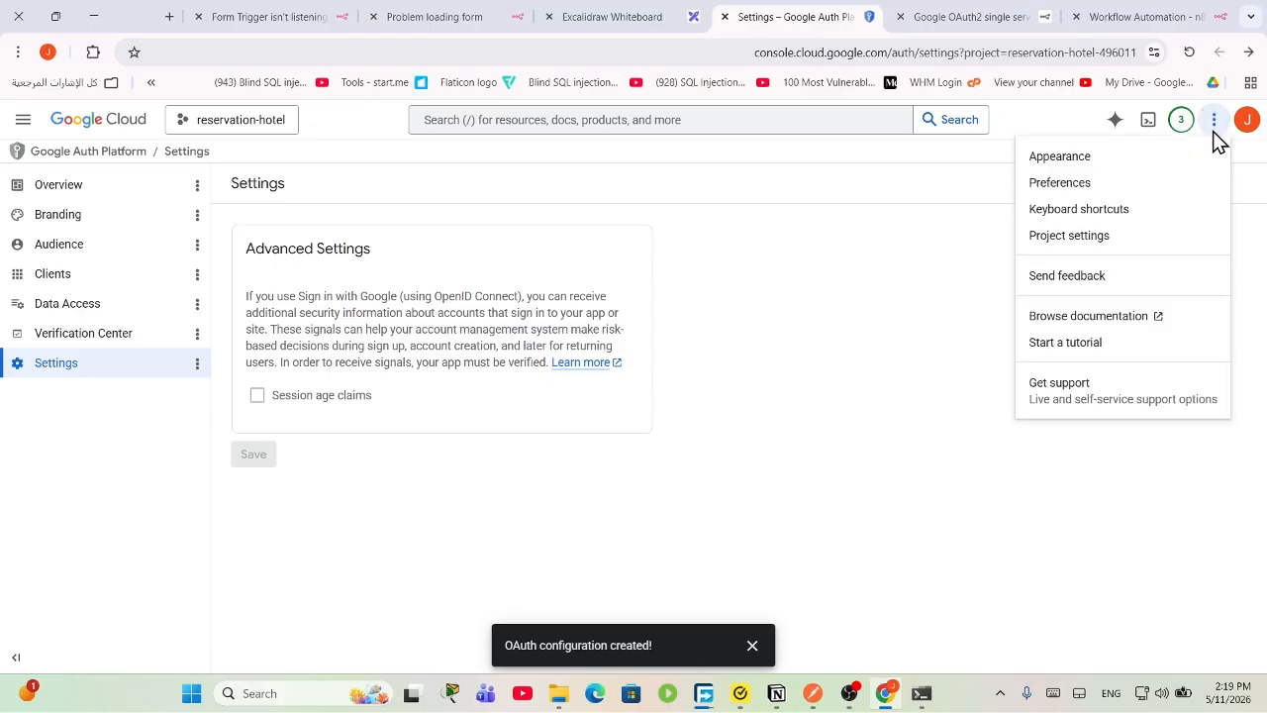
pyautogui.click(636, 13)
pyautogui.click(853, 14)
# Step: Review the credential setup screenshot in the n8n OAuth2 docs and compare it with n8n's credential dialog
pyautogui.click(958, 14)
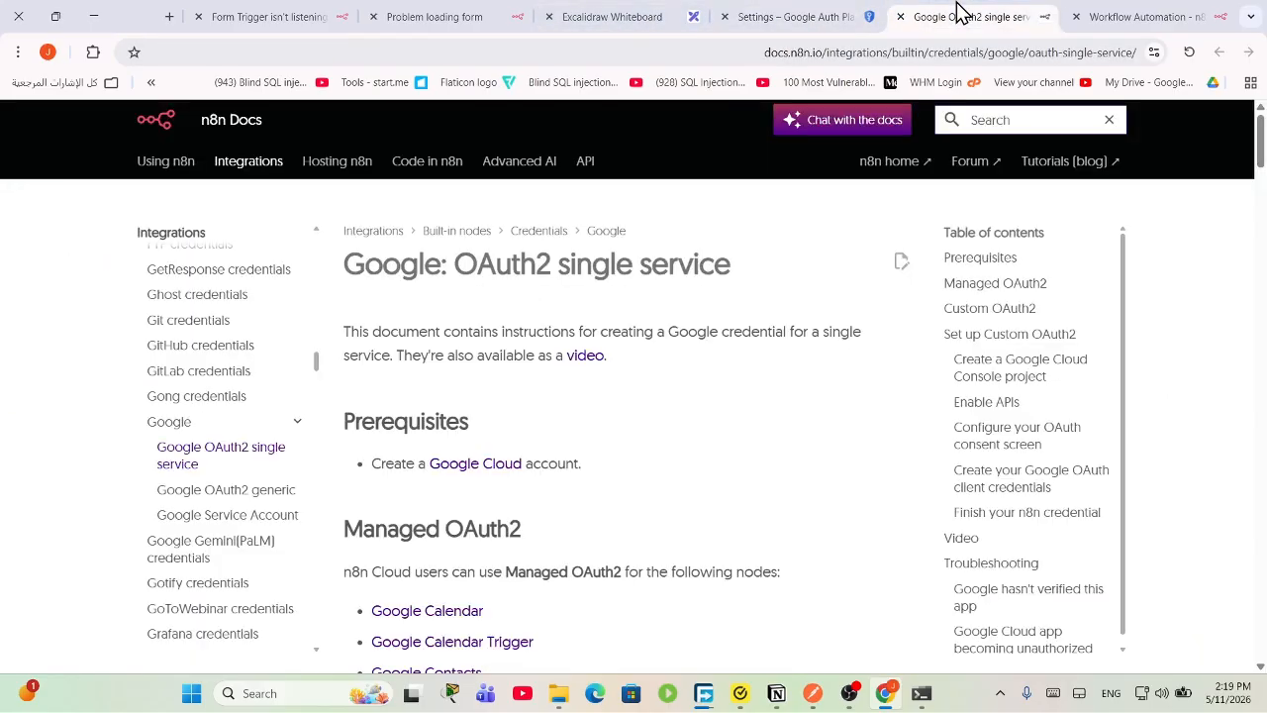
pyautogui.scroll(-8, 567, 456)
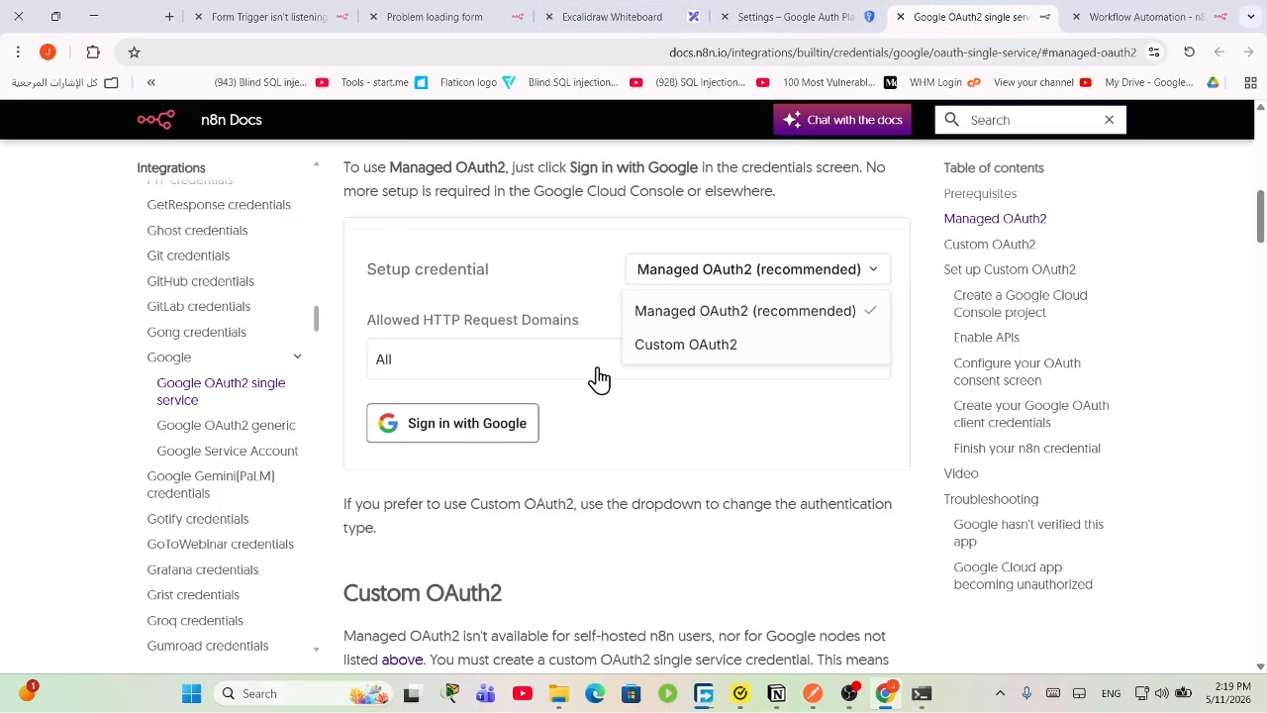
pyautogui.click(670, 423)
pyautogui.click(780, 458)
pyautogui.click(1131, 16)
pyautogui.click(975, 17)
pyautogui.click(822, 18)
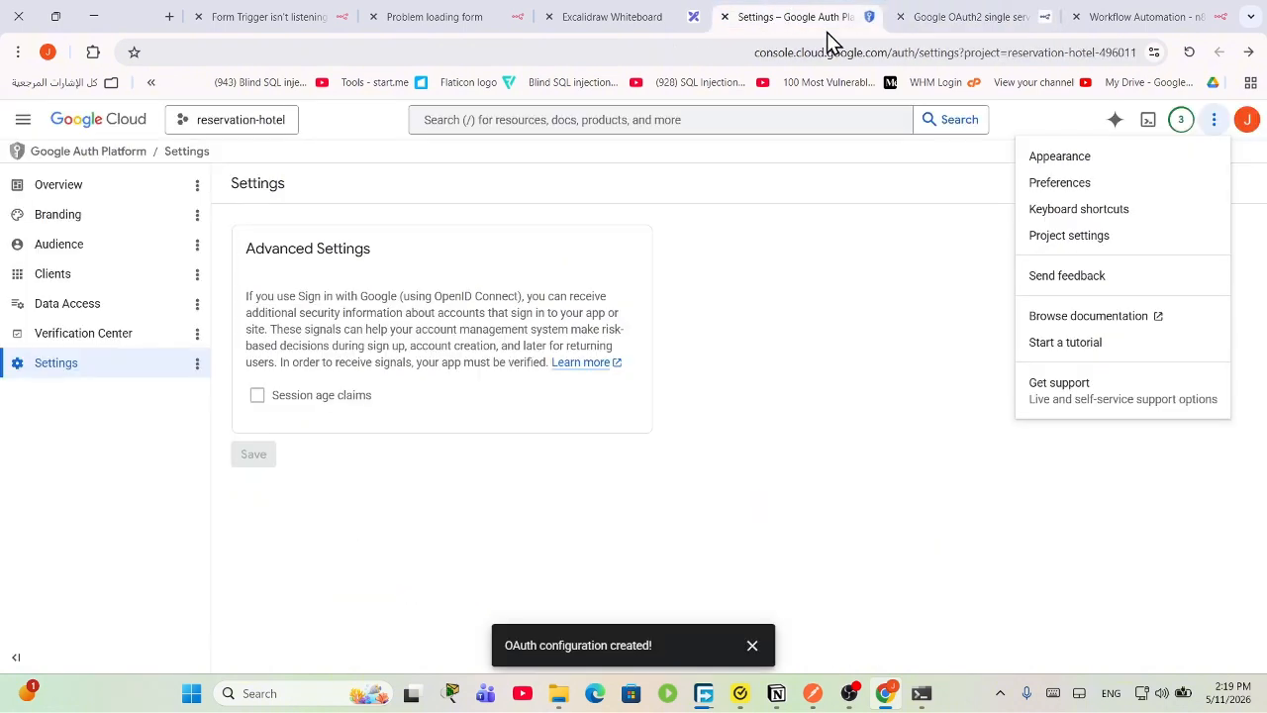
# Step: Step back and forth through the OAuth Branding, Audience, Data Access and Overview pages
pyautogui.click(128, 166)
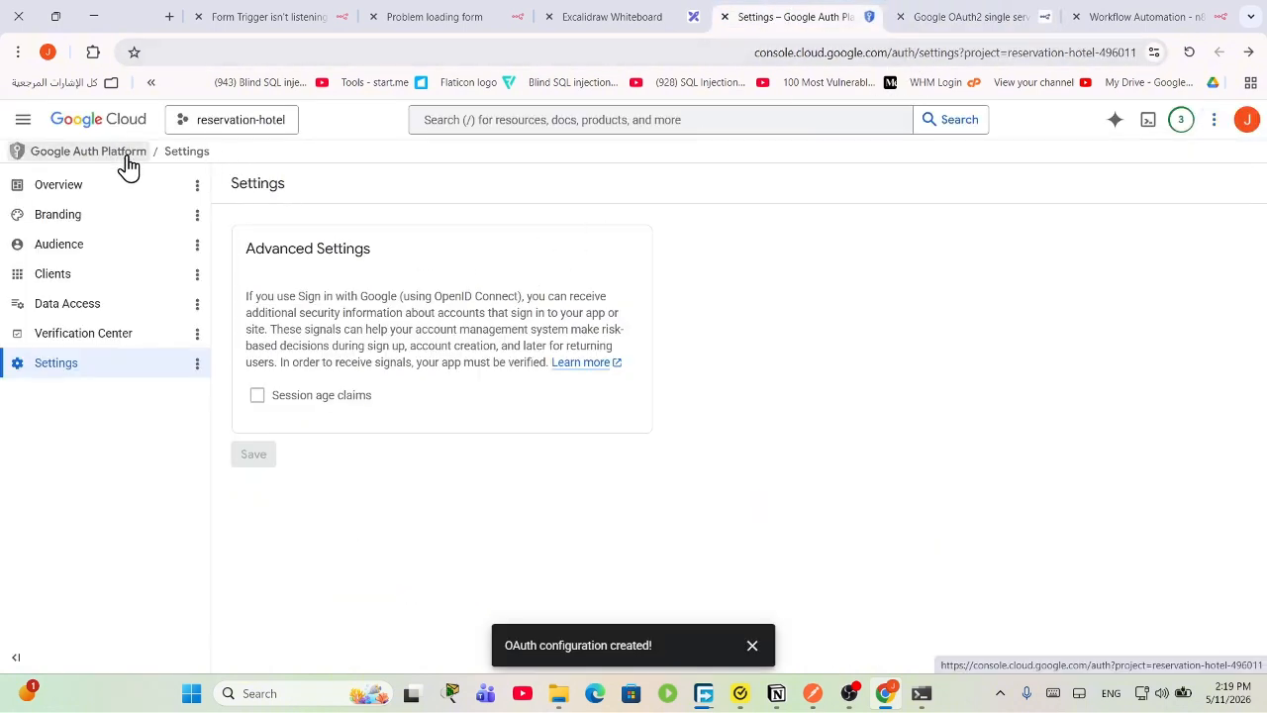
pyautogui.click(178, 182)
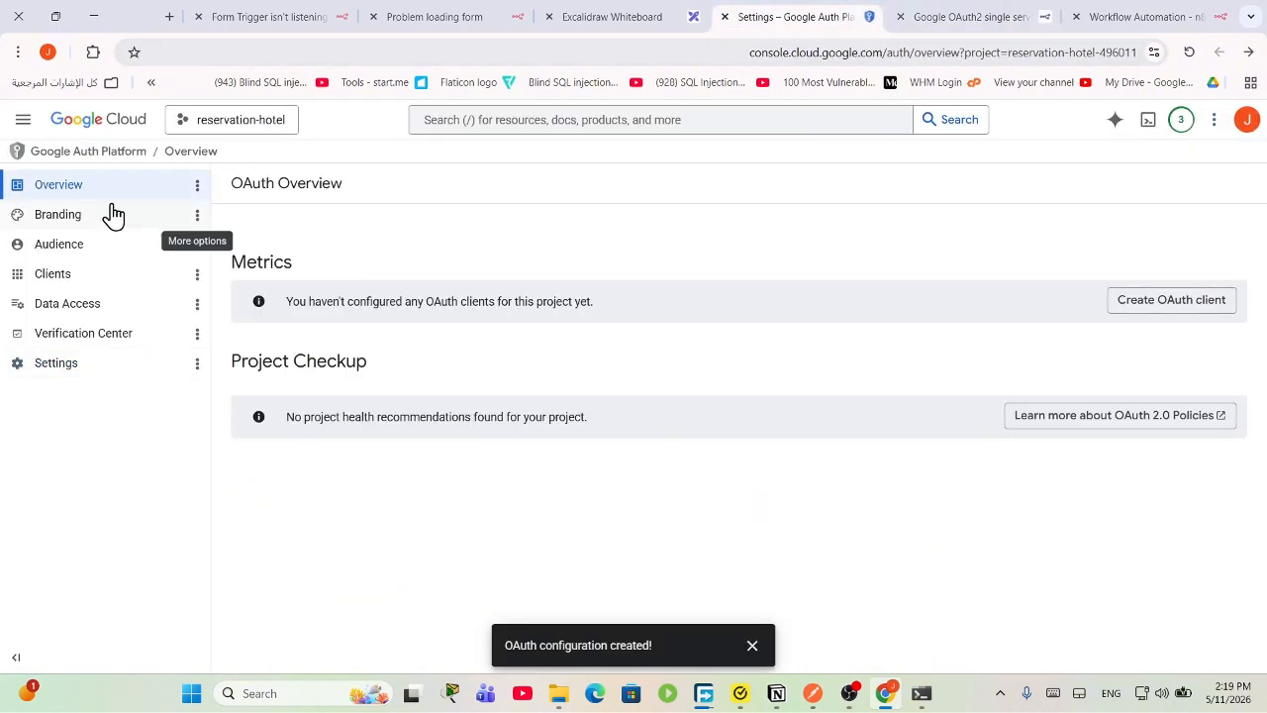
pyautogui.click(23, 119)
pyautogui.moveTo(114, 241)
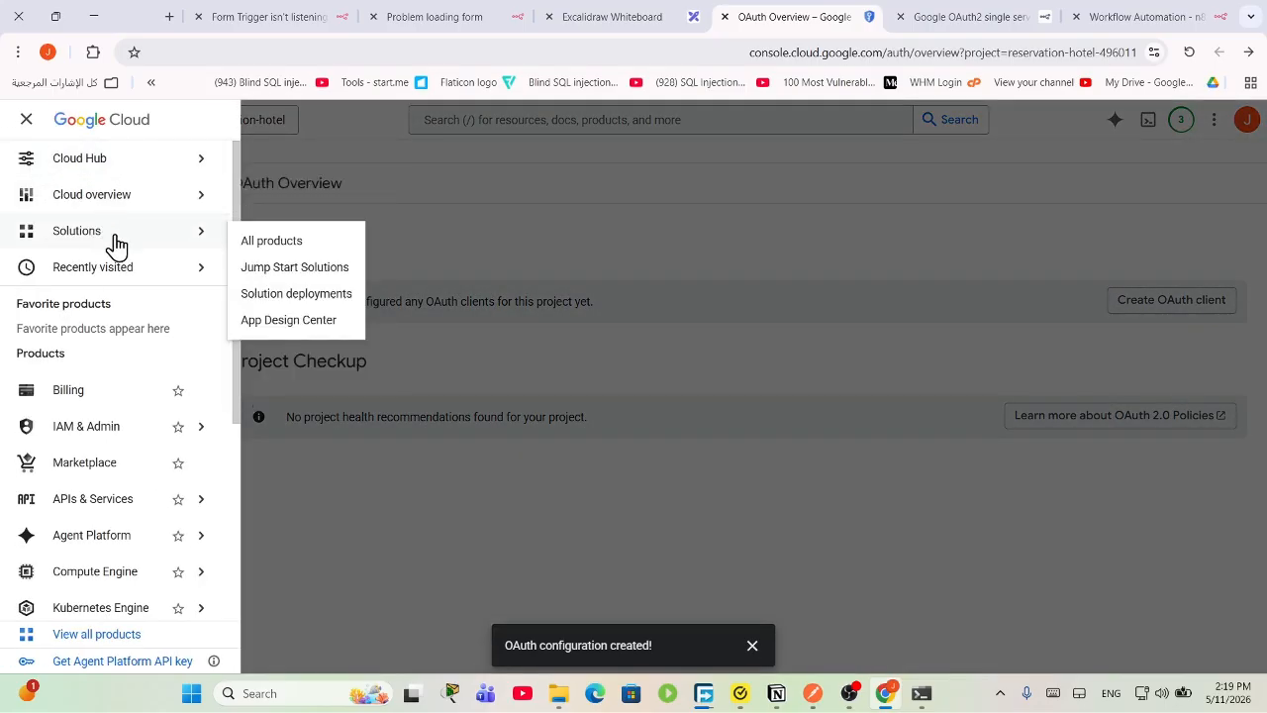
pyautogui.click(357, 144)
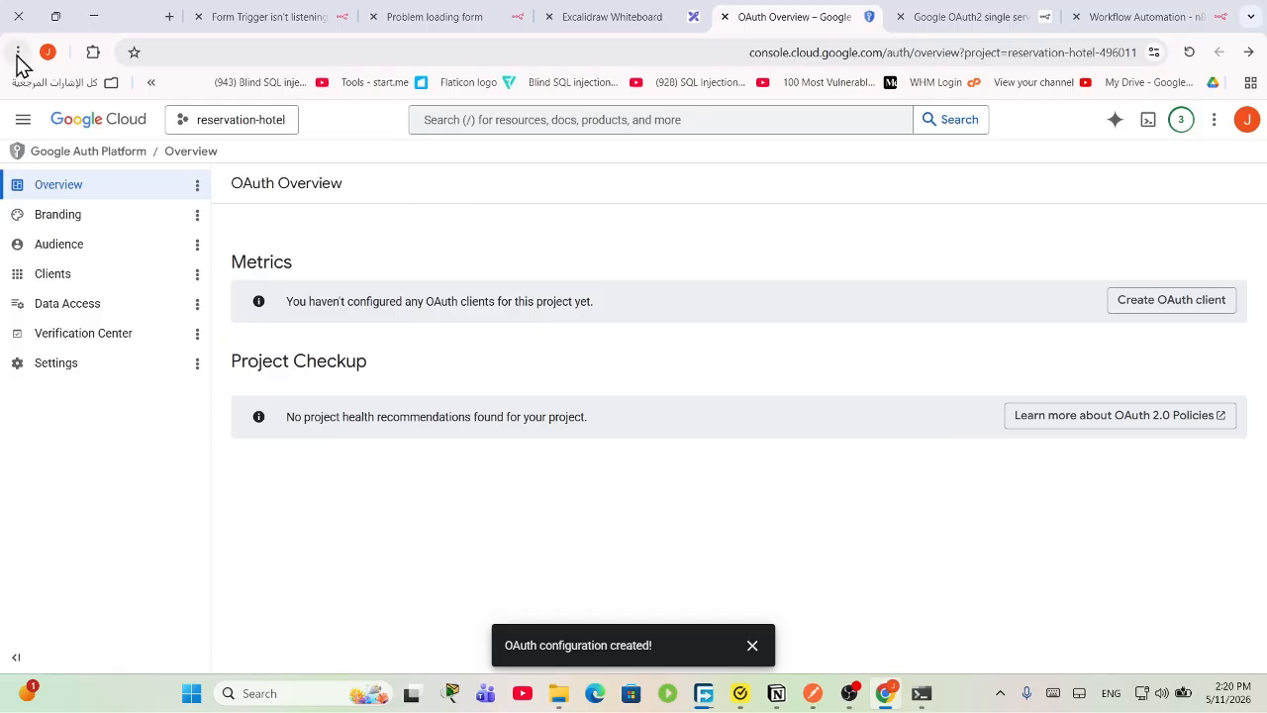
pyautogui.click(1260, 50)
pyautogui.click(1260, 50)
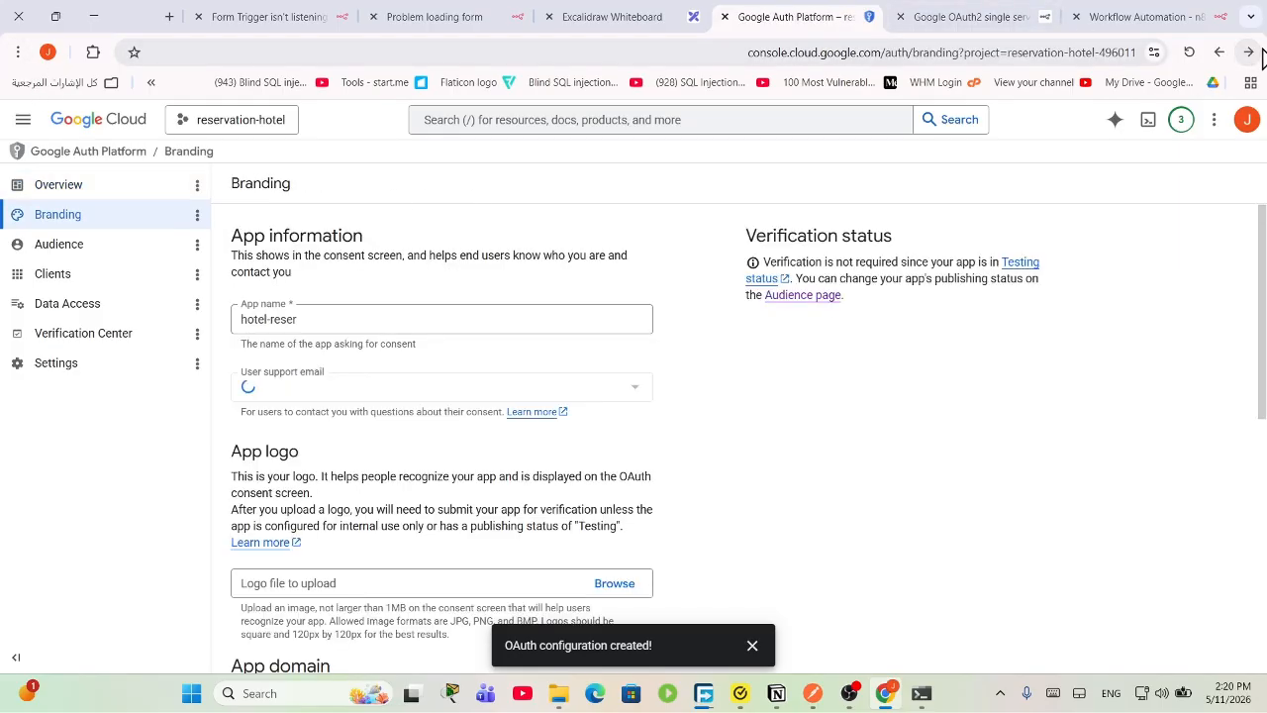
pyautogui.click(1261, 50)
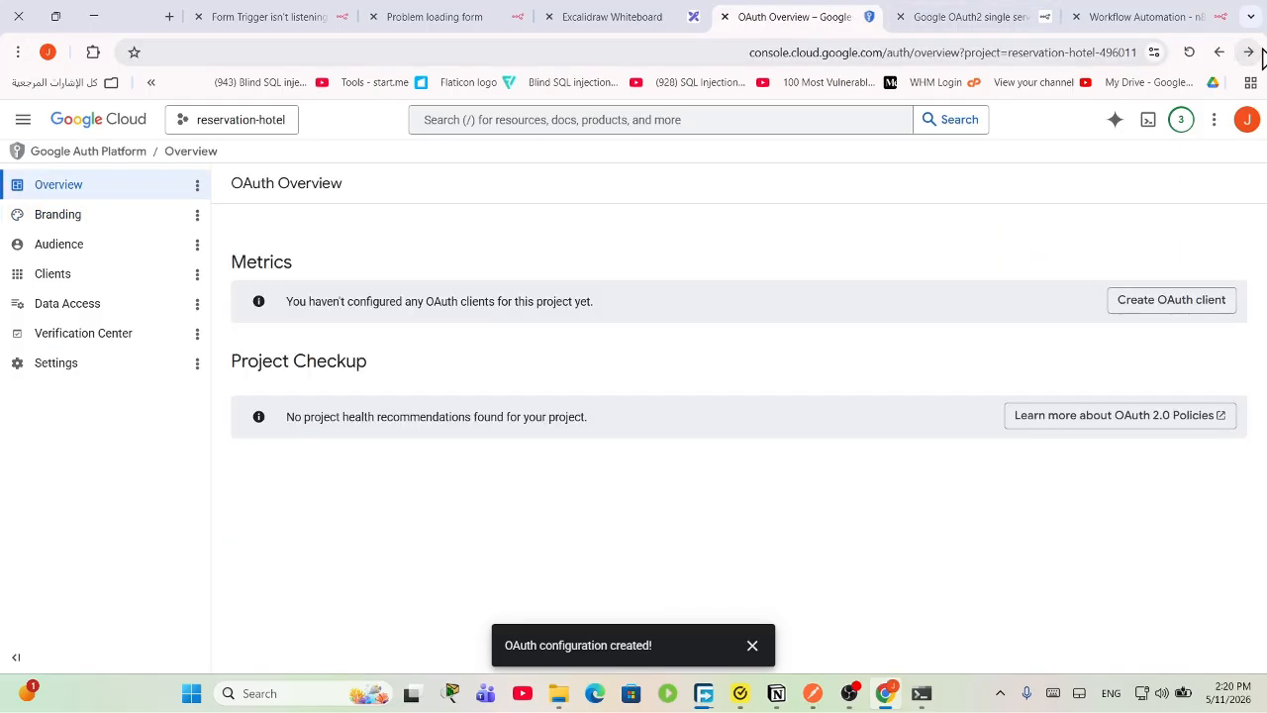
pyautogui.click(1262, 51)
pyautogui.click(1261, 51)
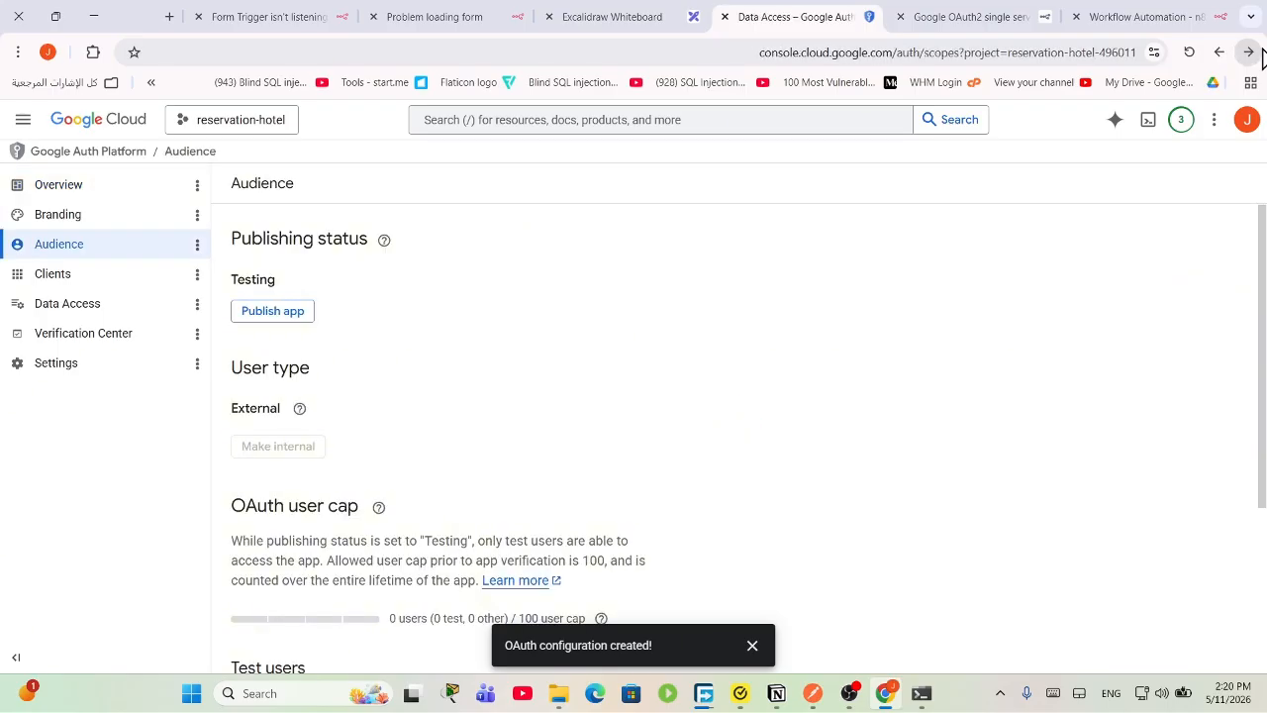
pyautogui.click(1262, 52)
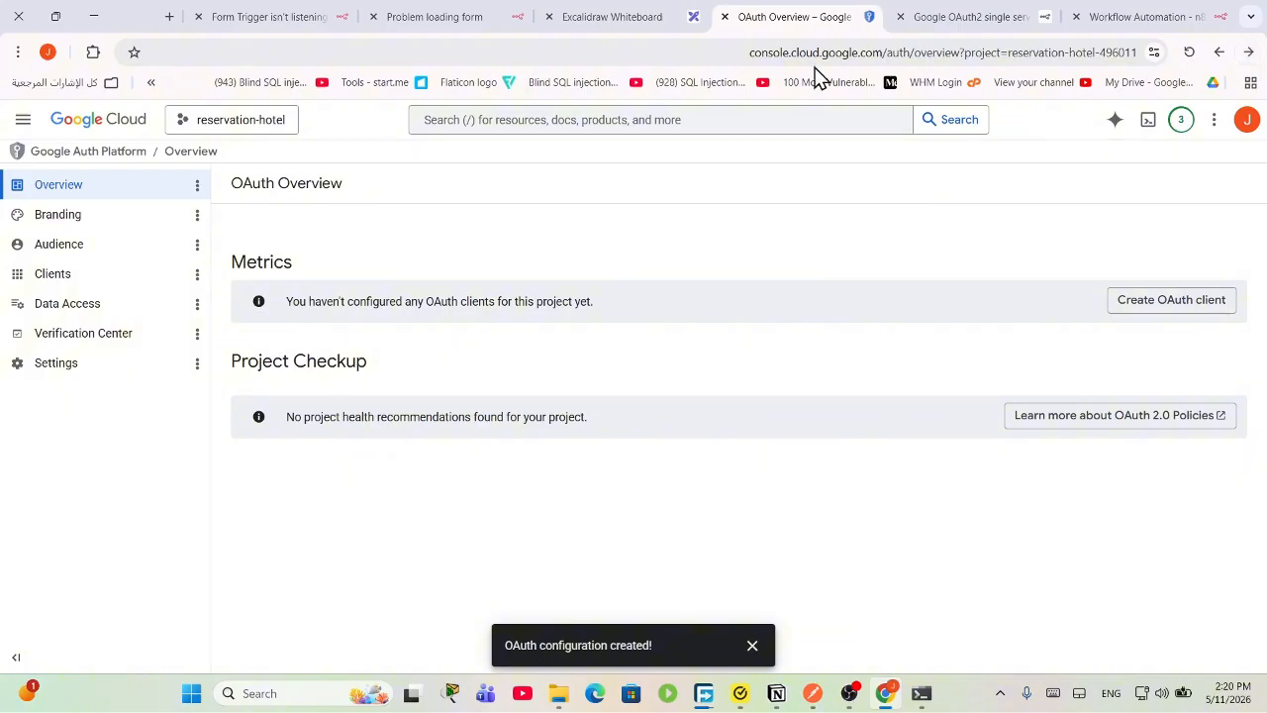
# Step: Return to the n8n OAuth2 guide and open its Google Cloud link in a new tab
pyautogui.click(945, 12)
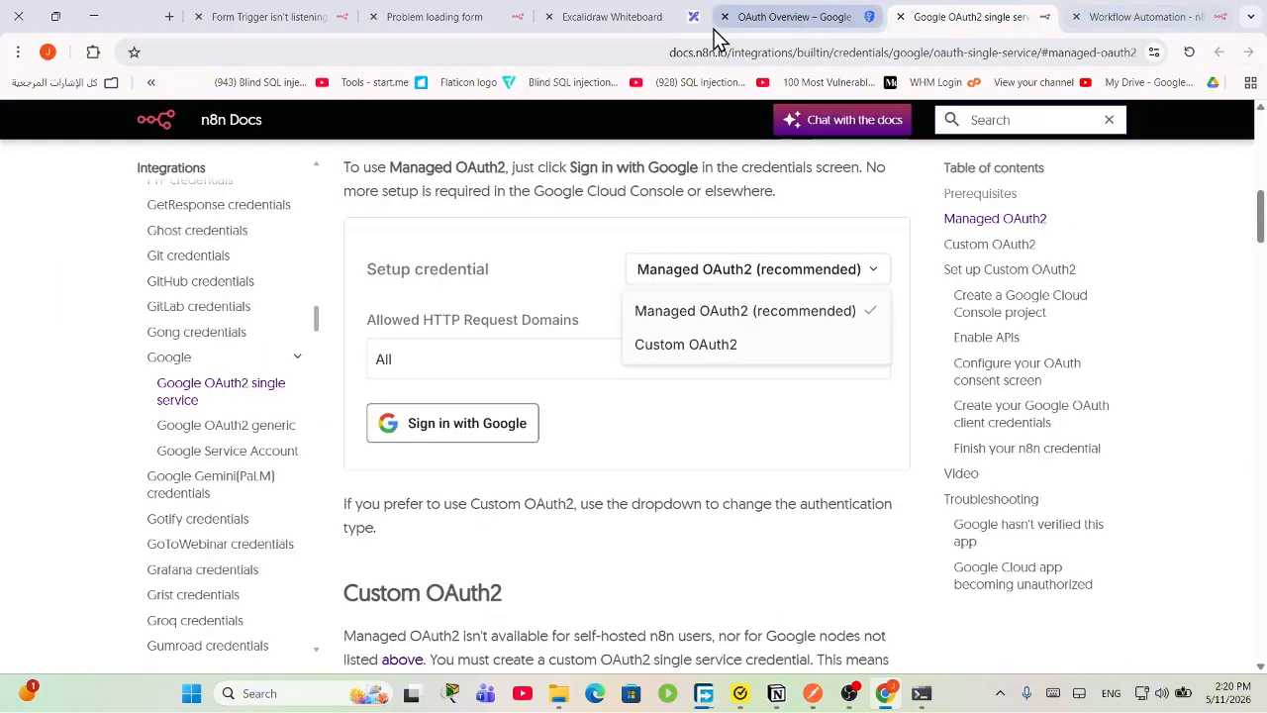
pyautogui.click(787, 14)
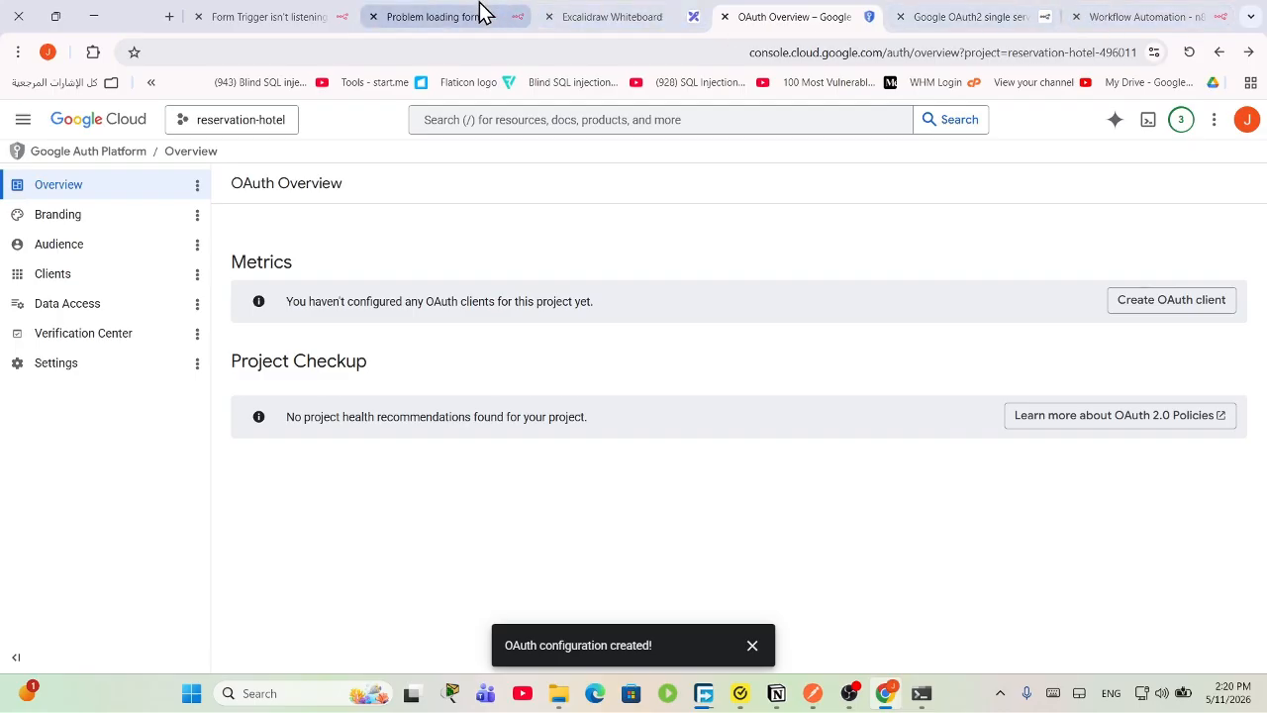
pyautogui.click(936, 11)
pyautogui.scroll(-2, 567, 447)
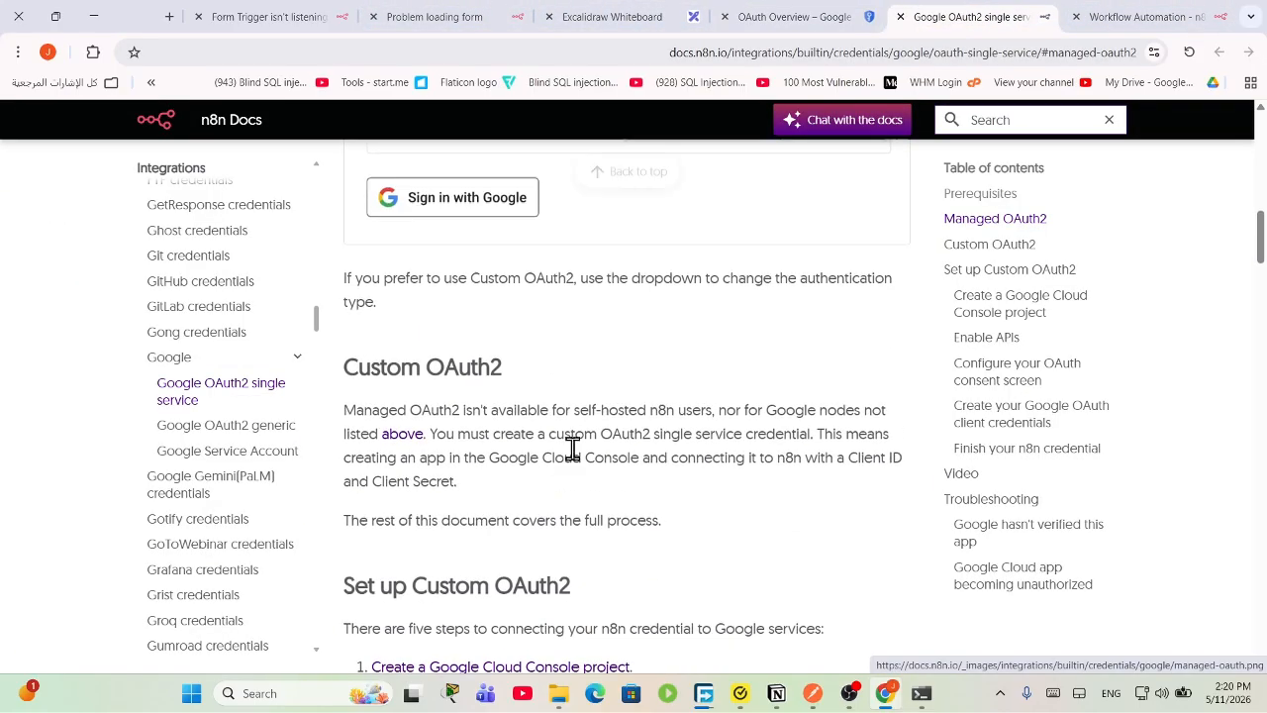
pyautogui.scroll(8, 569, 450)
pyautogui.scroll(-6, 569, 456)
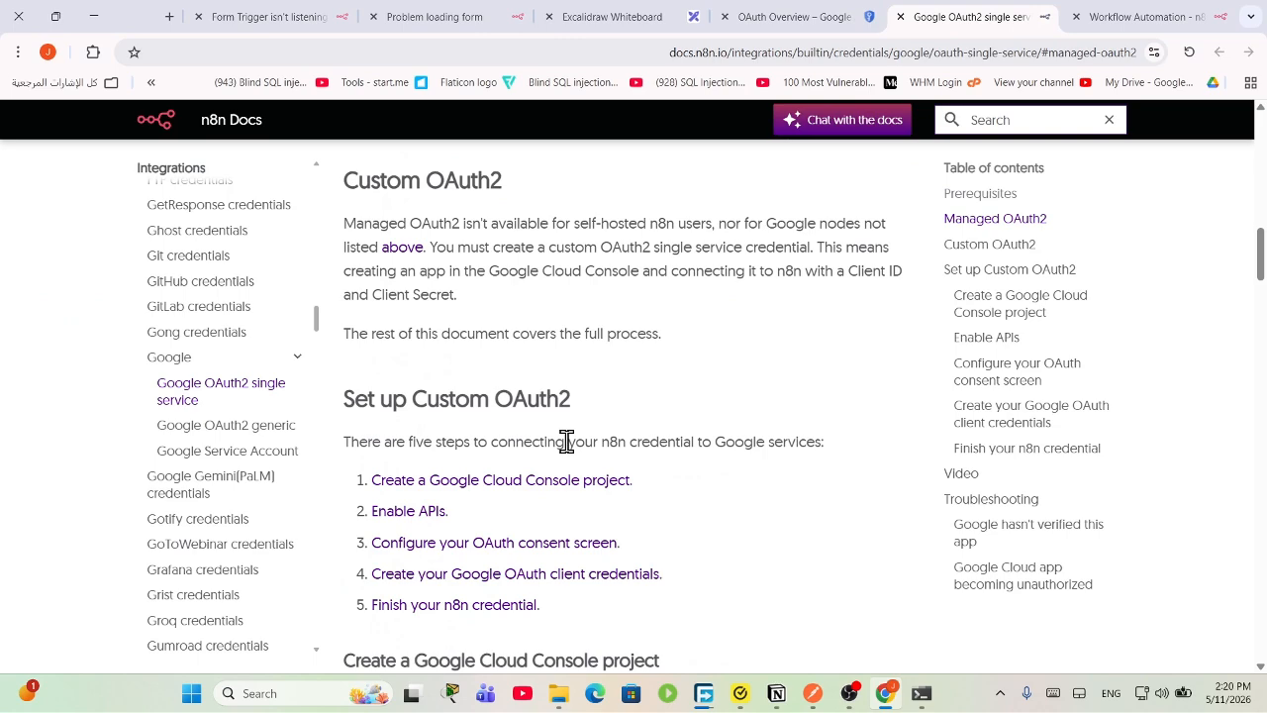
pyautogui.scroll(6, 566, 446)
pyautogui.click(495, 465)
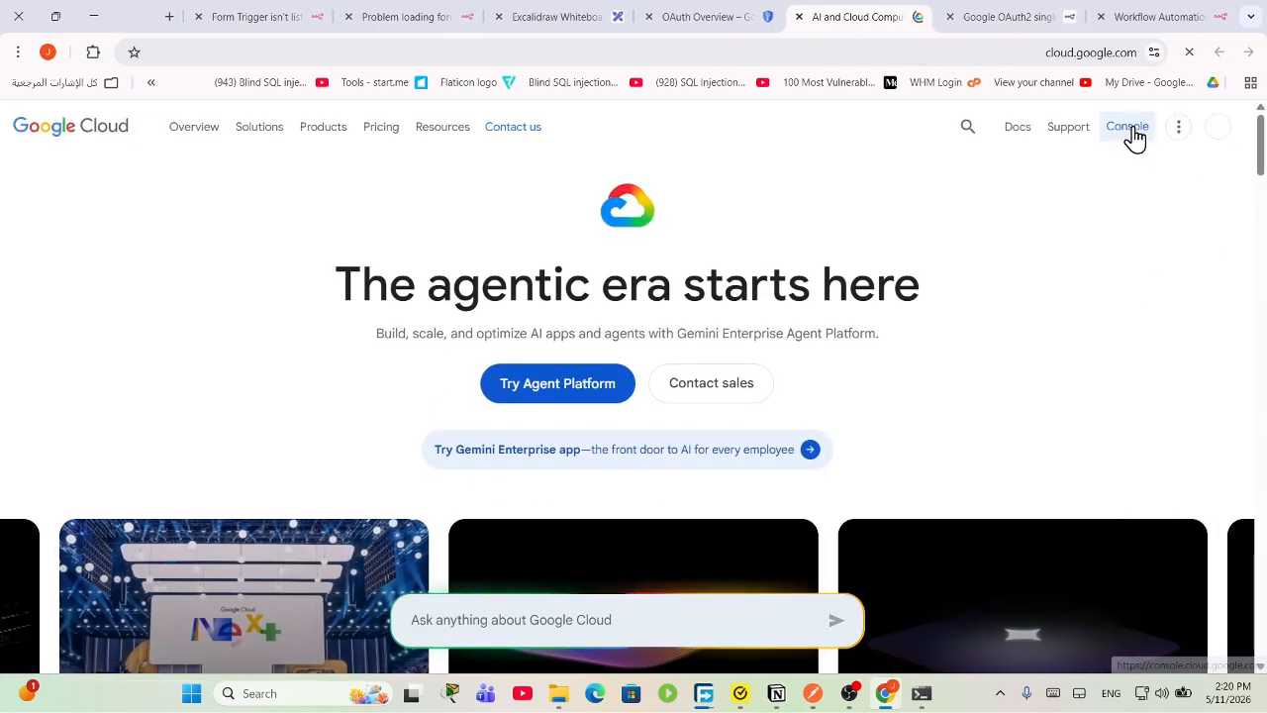
# Step: Open the Console, dismiss the Cloud Hub tip, and go to APIs & Services Credentials for reservation-hotel
pyautogui.click(1129, 127)
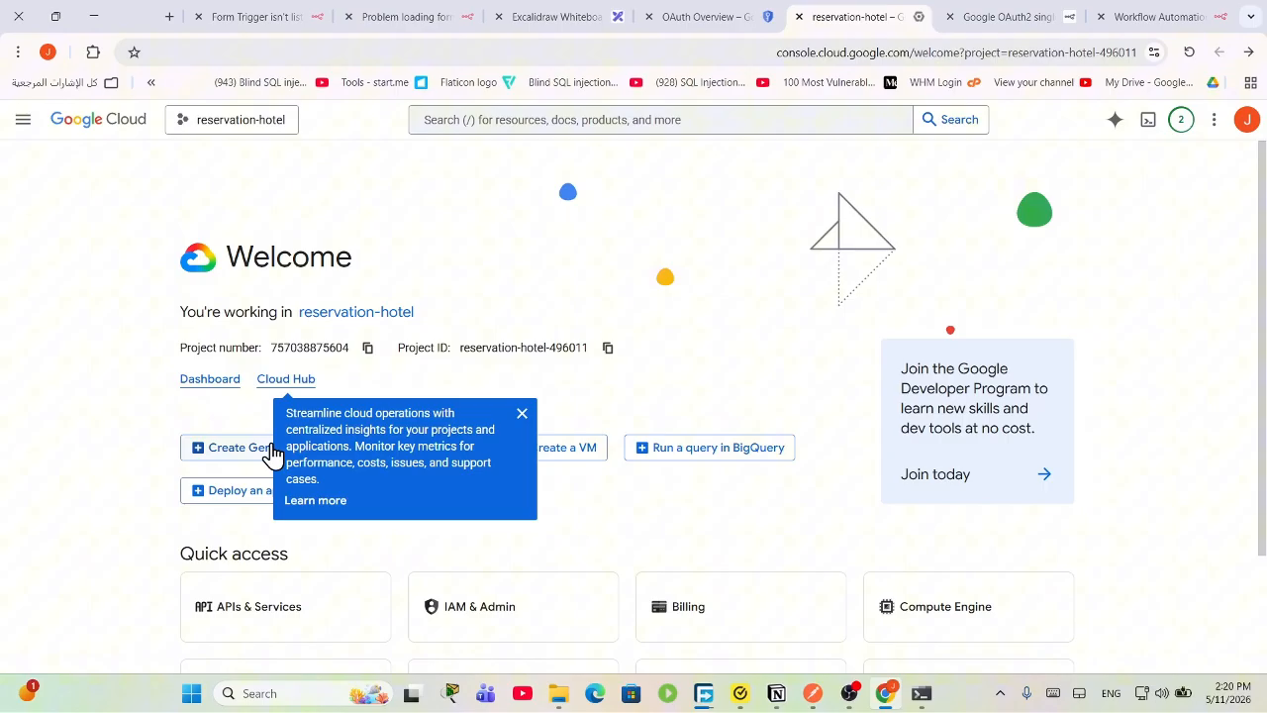
pyautogui.click(522, 414)
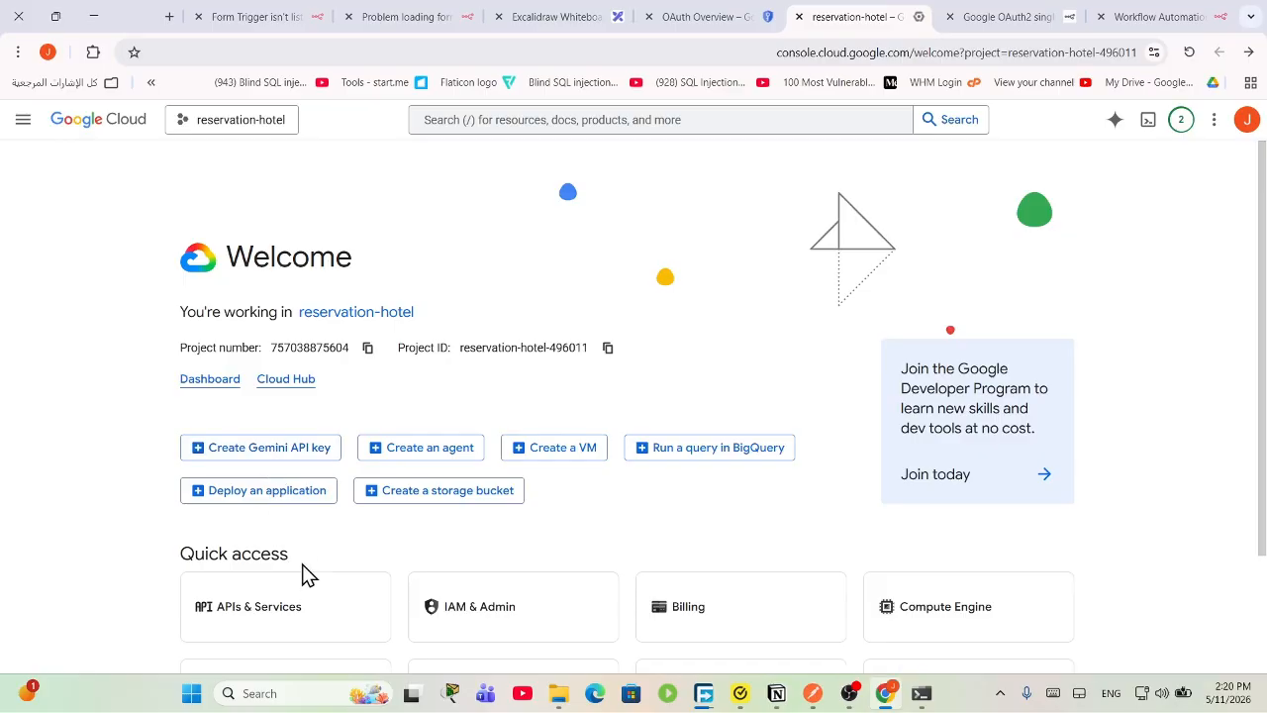
pyautogui.scroll(-2, 303, 577)
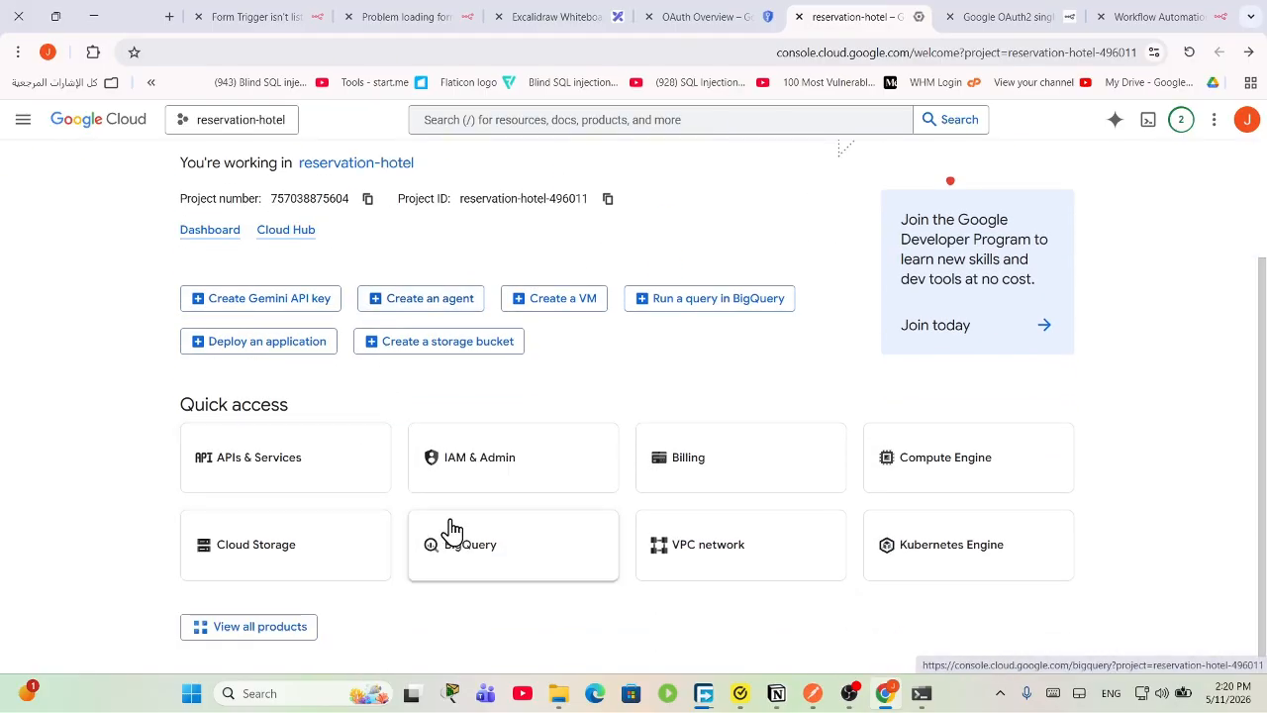
pyautogui.scroll(2, 297, 475)
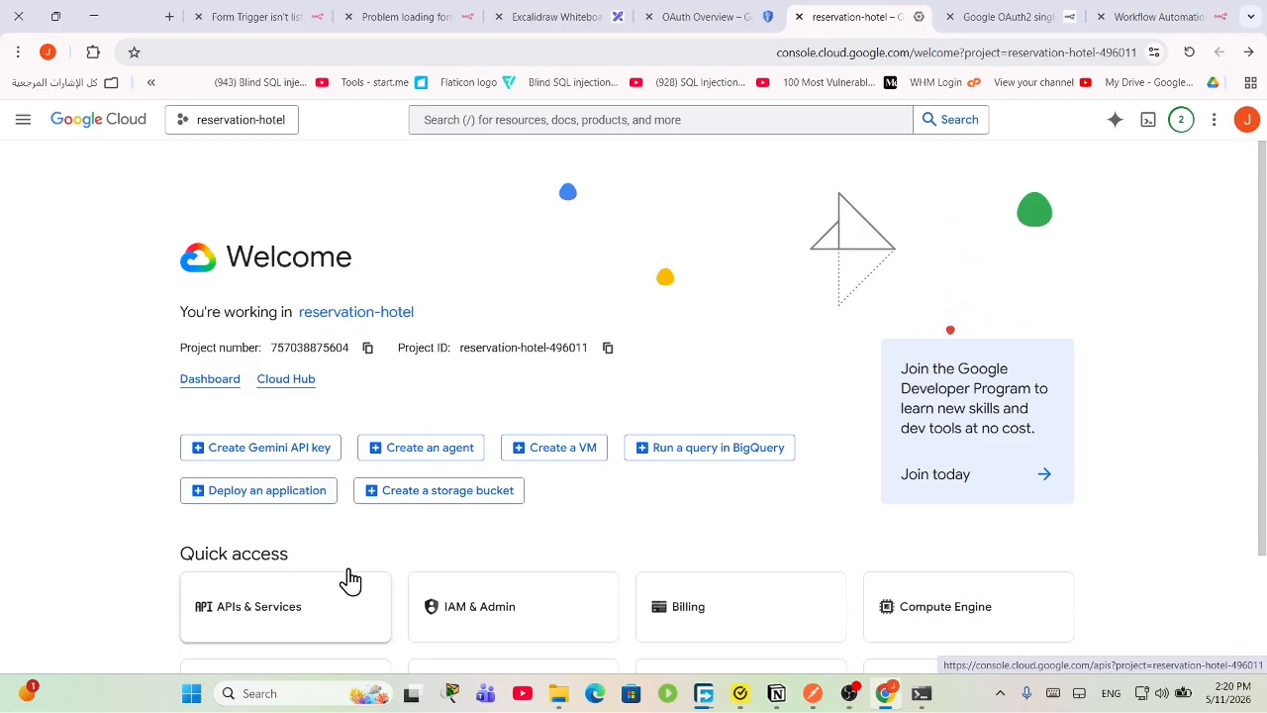
pyautogui.click(350, 581)
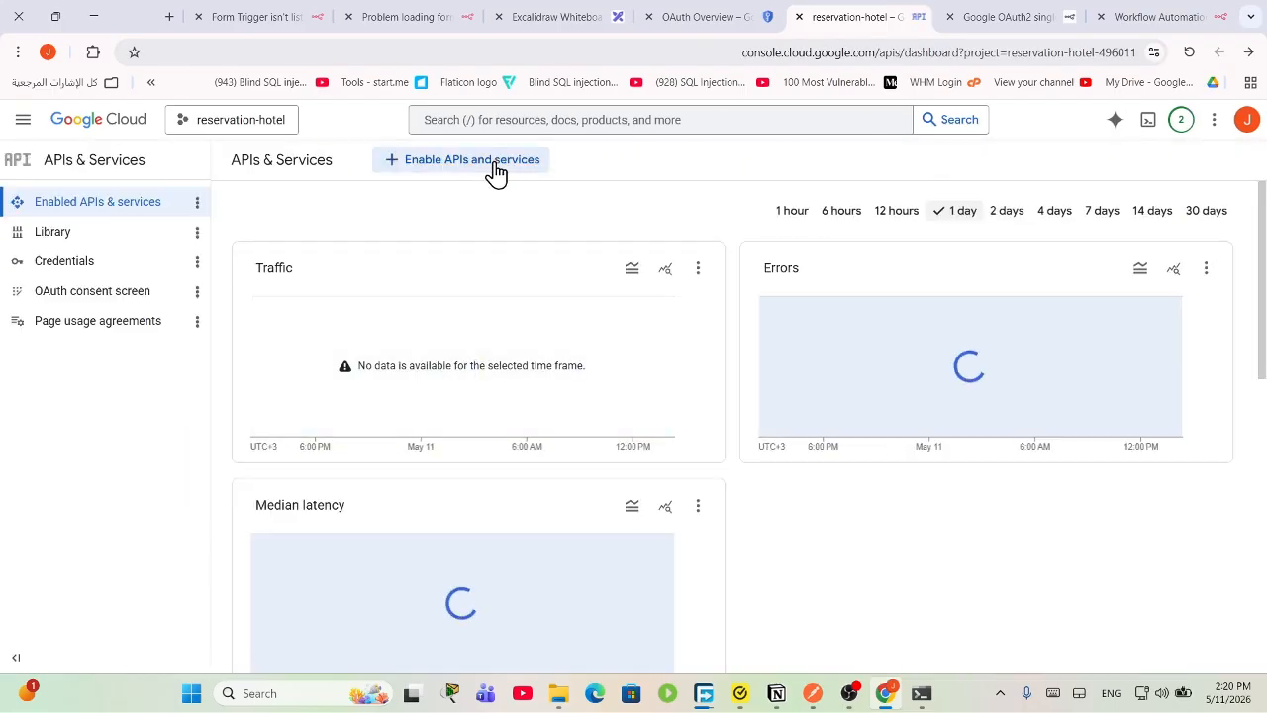
pyautogui.click(94, 263)
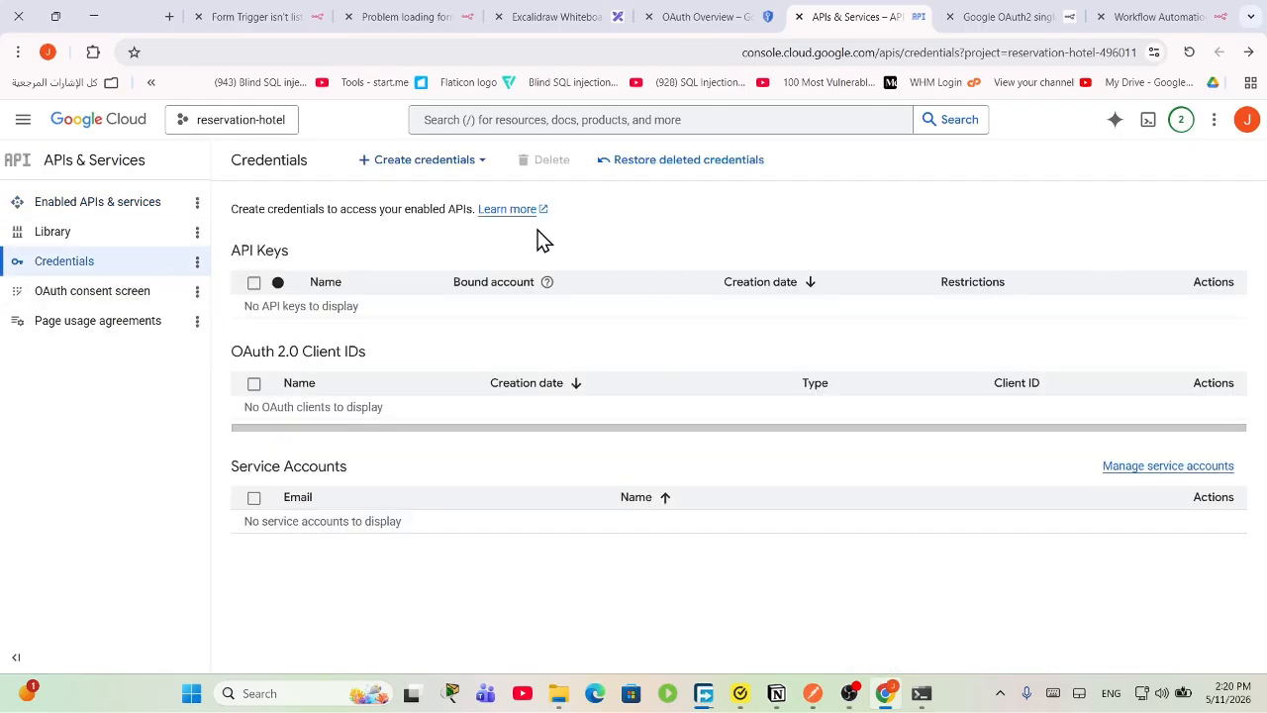
# Step: Create an OAuth client ID of type Web application and add an empty authorized redirect URI
pyautogui.click(416, 163)
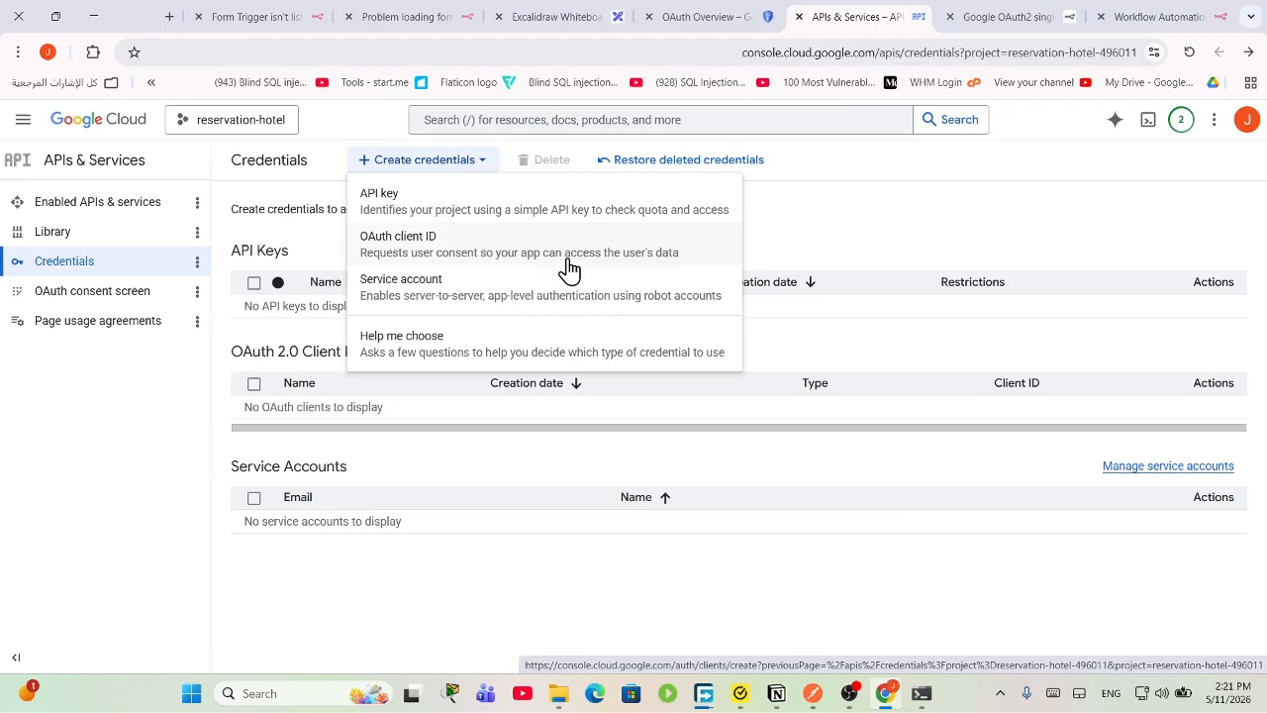
pyautogui.click(483, 259)
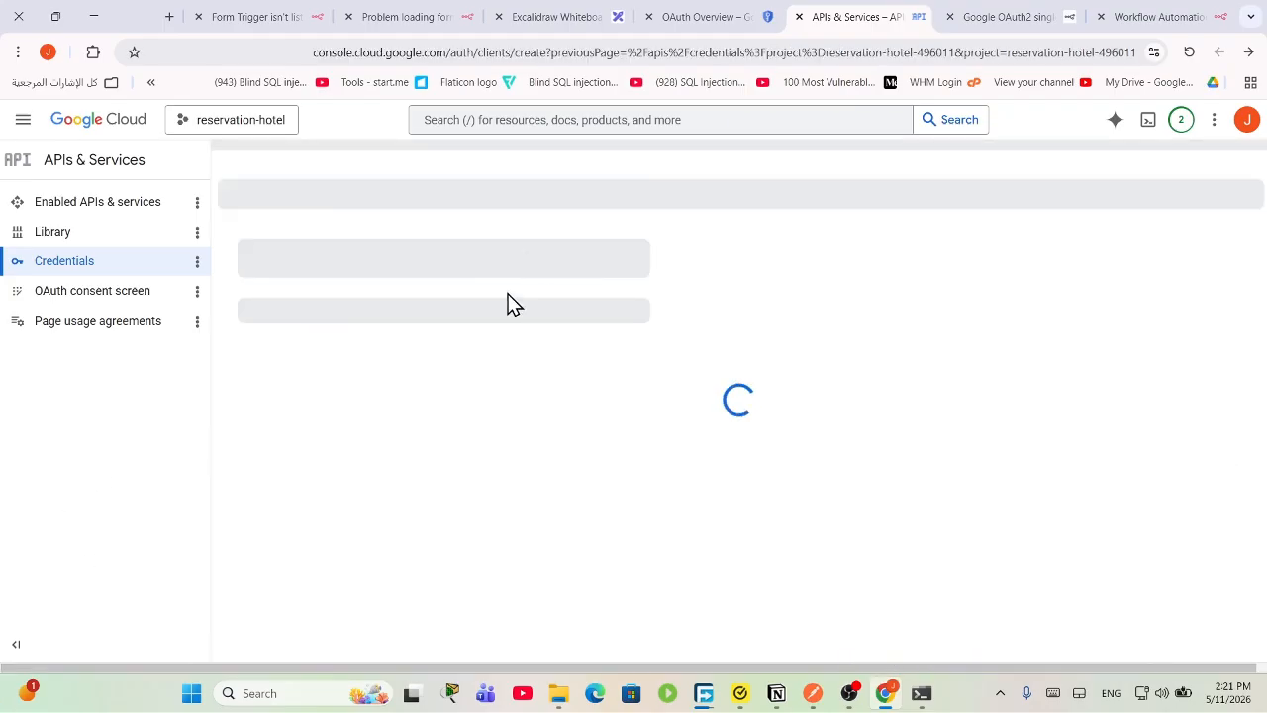
pyautogui.click(351, 310)
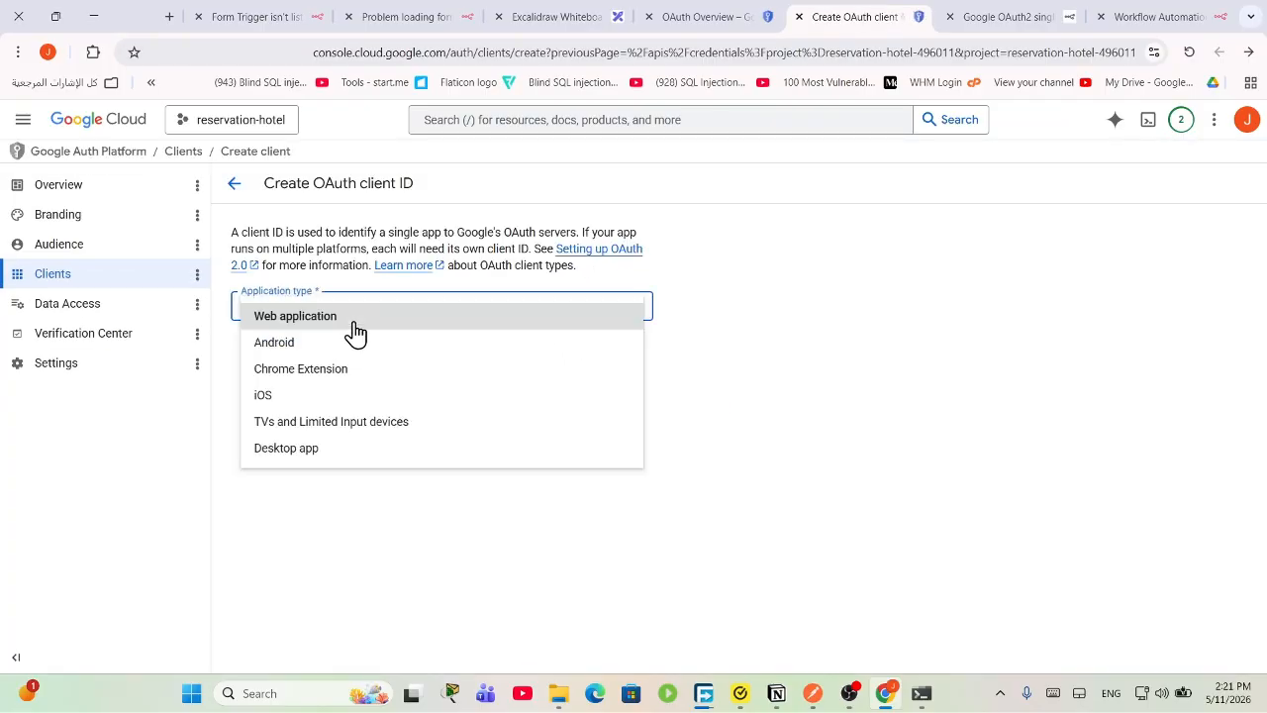
pyautogui.click(338, 319)
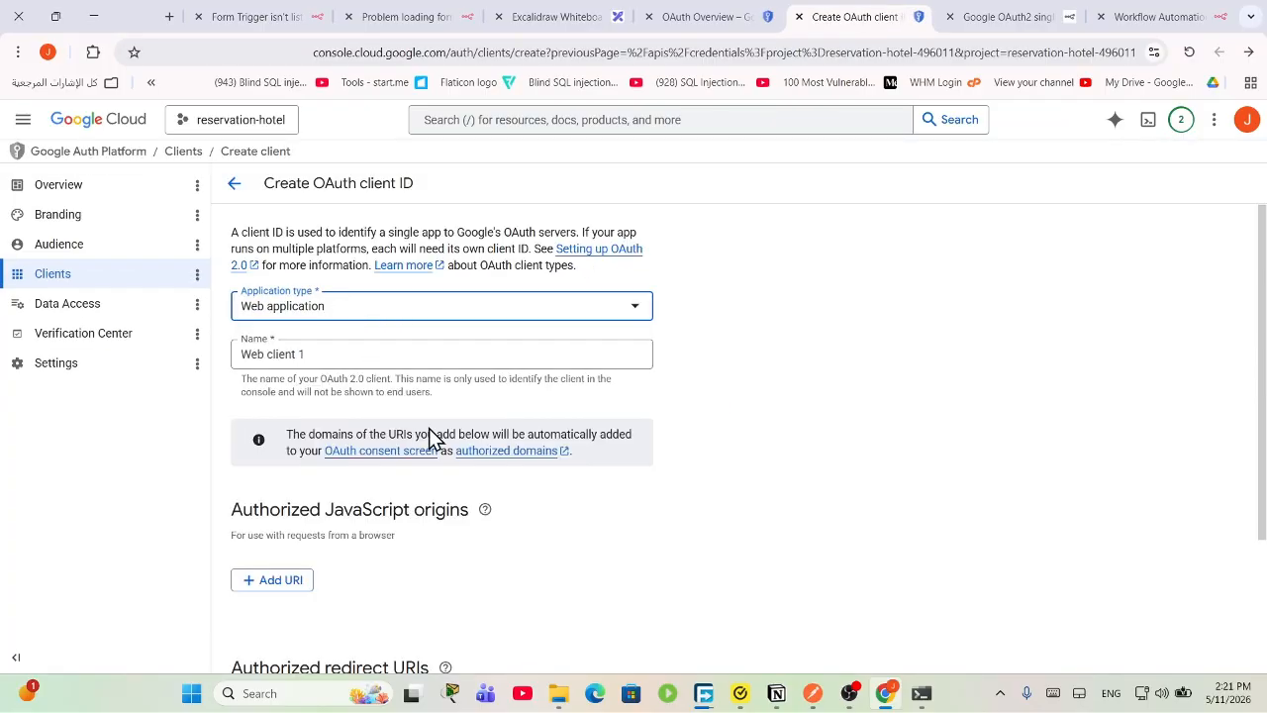
pyautogui.scroll(-2, 396, 436)
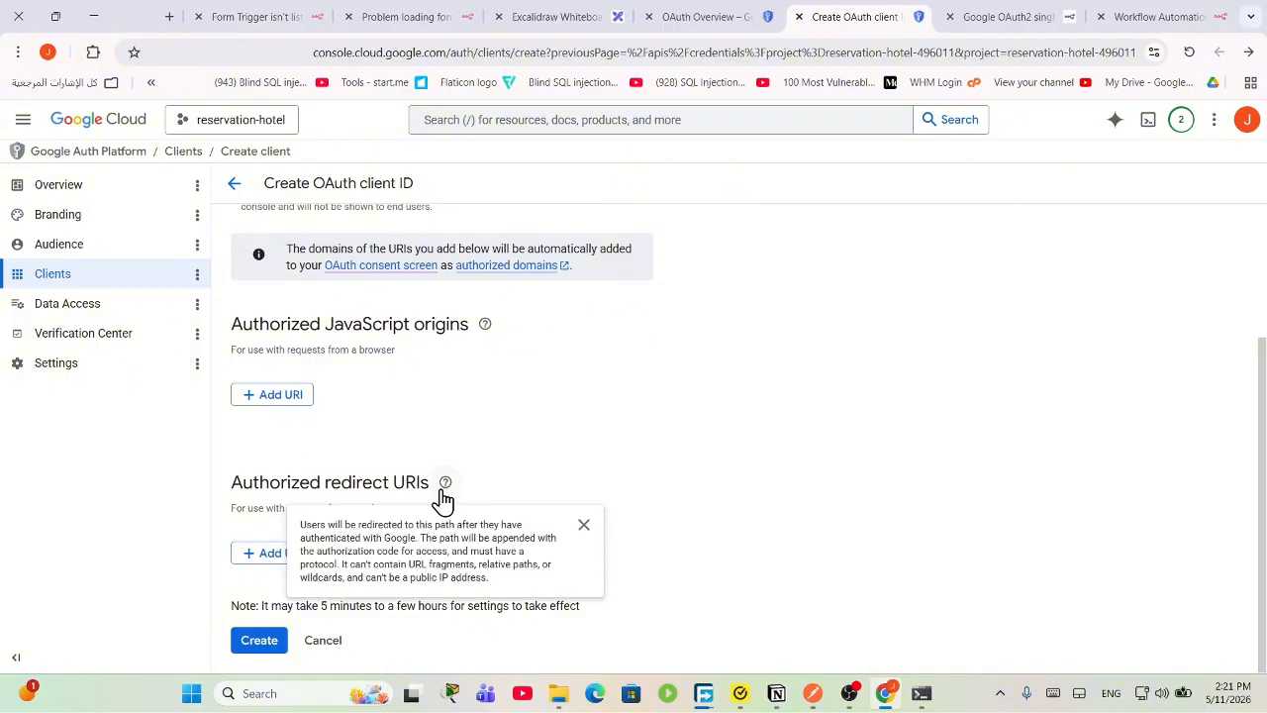
pyautogui.moveTo(341, 486); pyautogui.dragTo(411, 493)
pyautogui.click(280, 554)
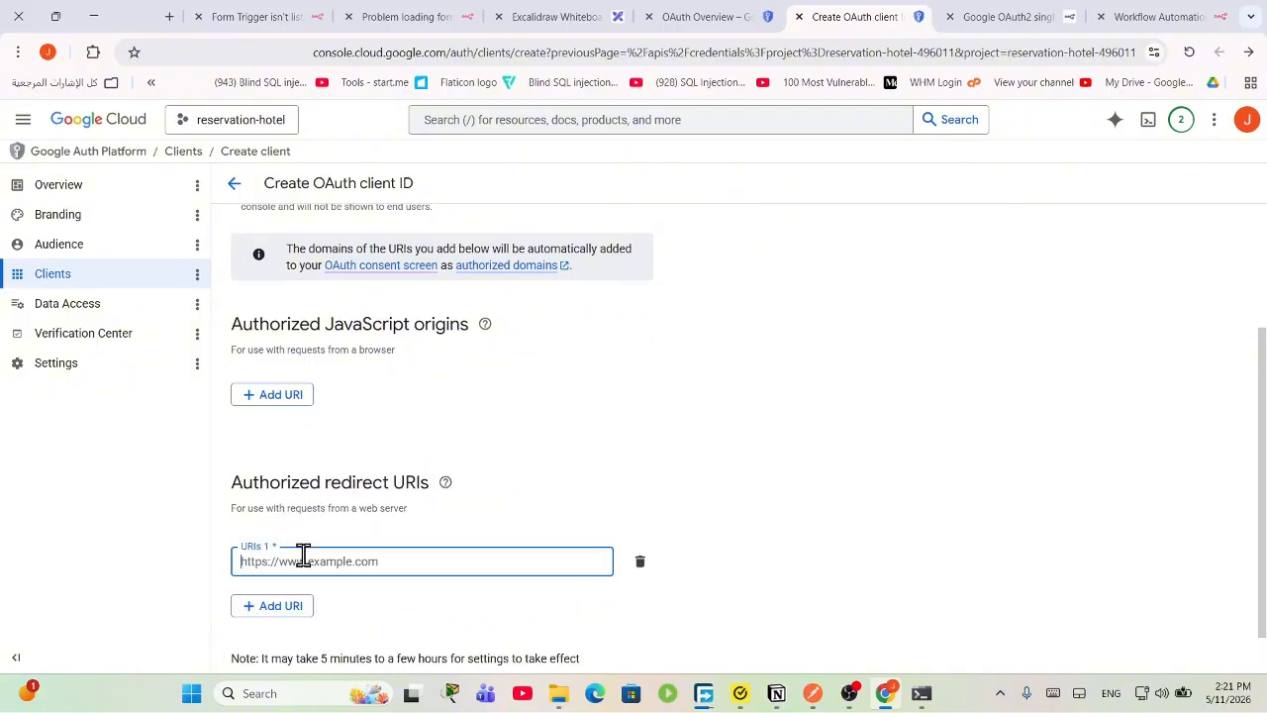
# Step: Copy the OAuth Redirect URL from n8n's Google Sheets credential dialog and return to the client form
pyautogui.click(1026, 16)
pyautogui.click(1107, 16)
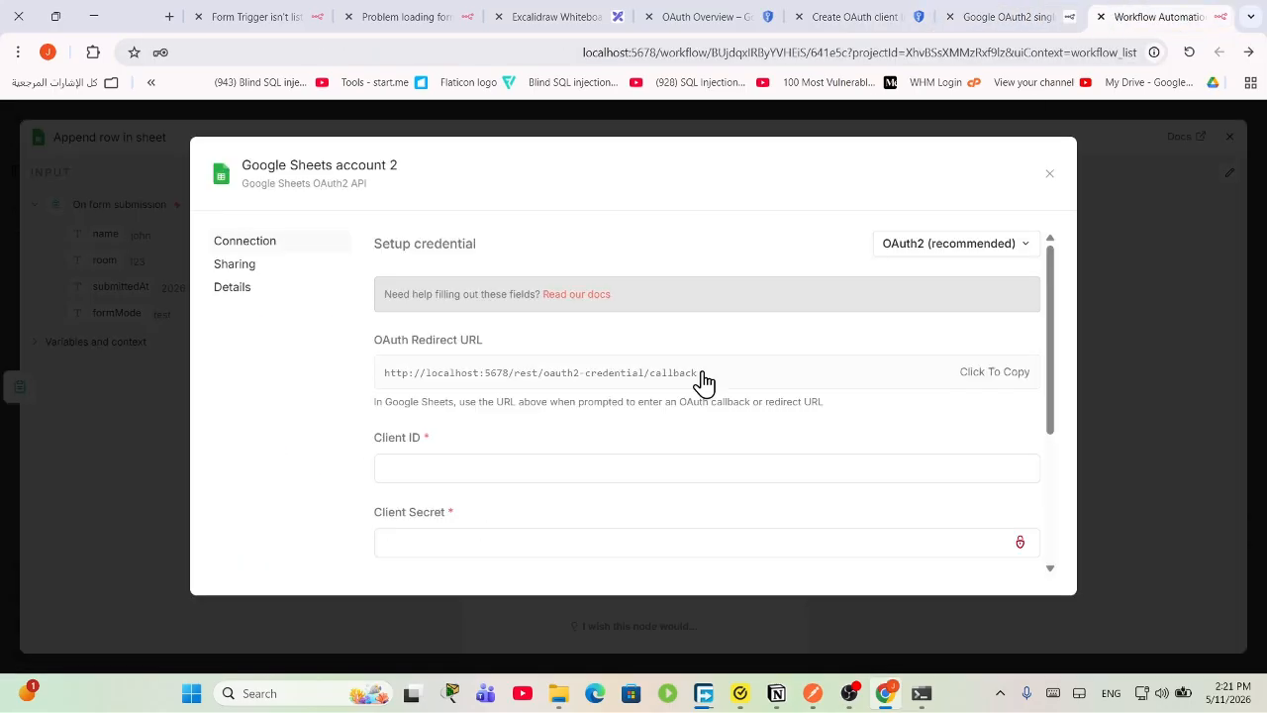
pyautogui.moveTo(732, 374); pyautogui.dragTo(608, 373)
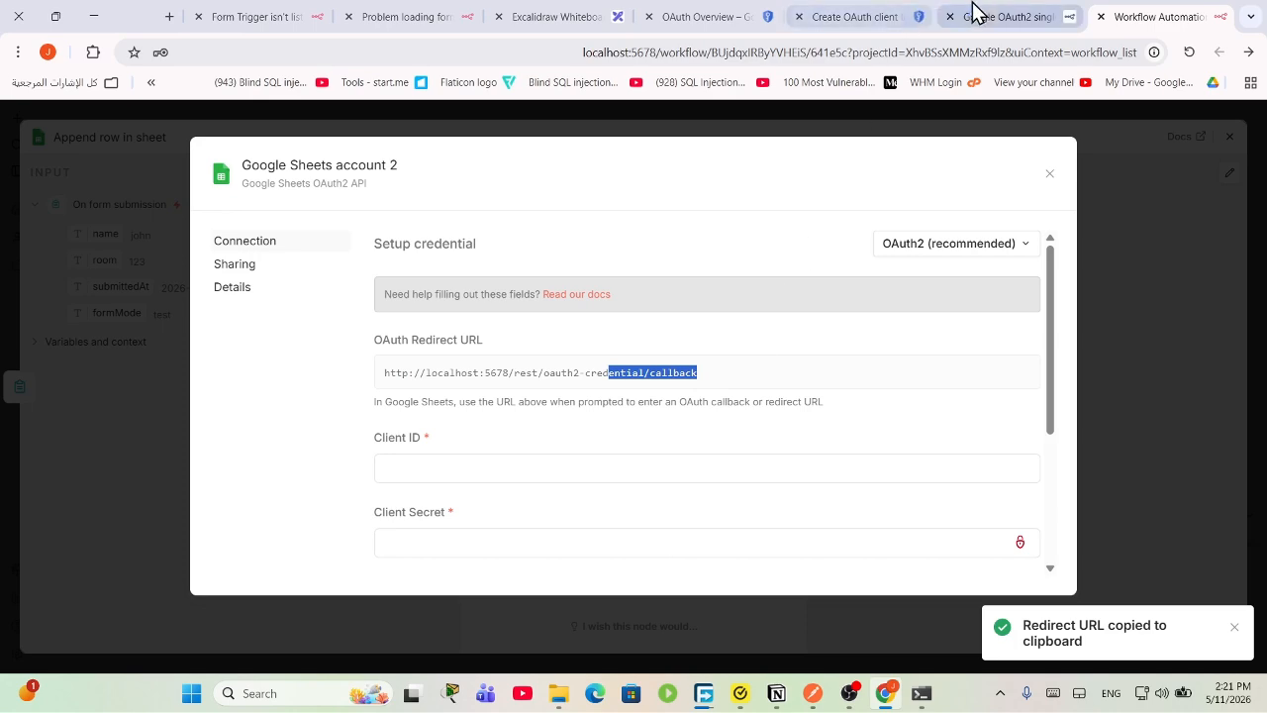
pyautogui.click(737, 14)
pyautogui.click(810, 13)
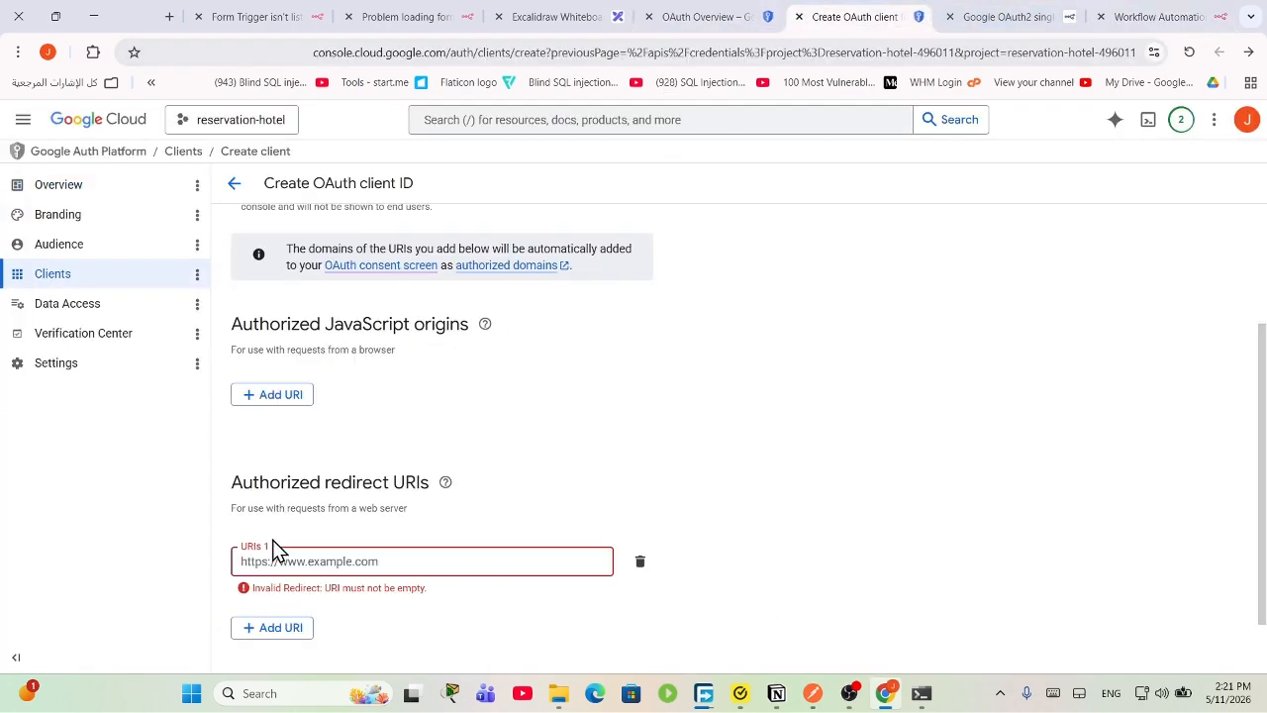
# Step: Paste n8n's localhost callback URL as the redirect URI and create the OAuth web client
pyautogui.rightClick(300, 545)
pyautogui.rightClick(299, 562)
pyautogui.click(294, 334)
pyautogui.scroll(-1, 697, 524)
pyautogui.click(260, 641)
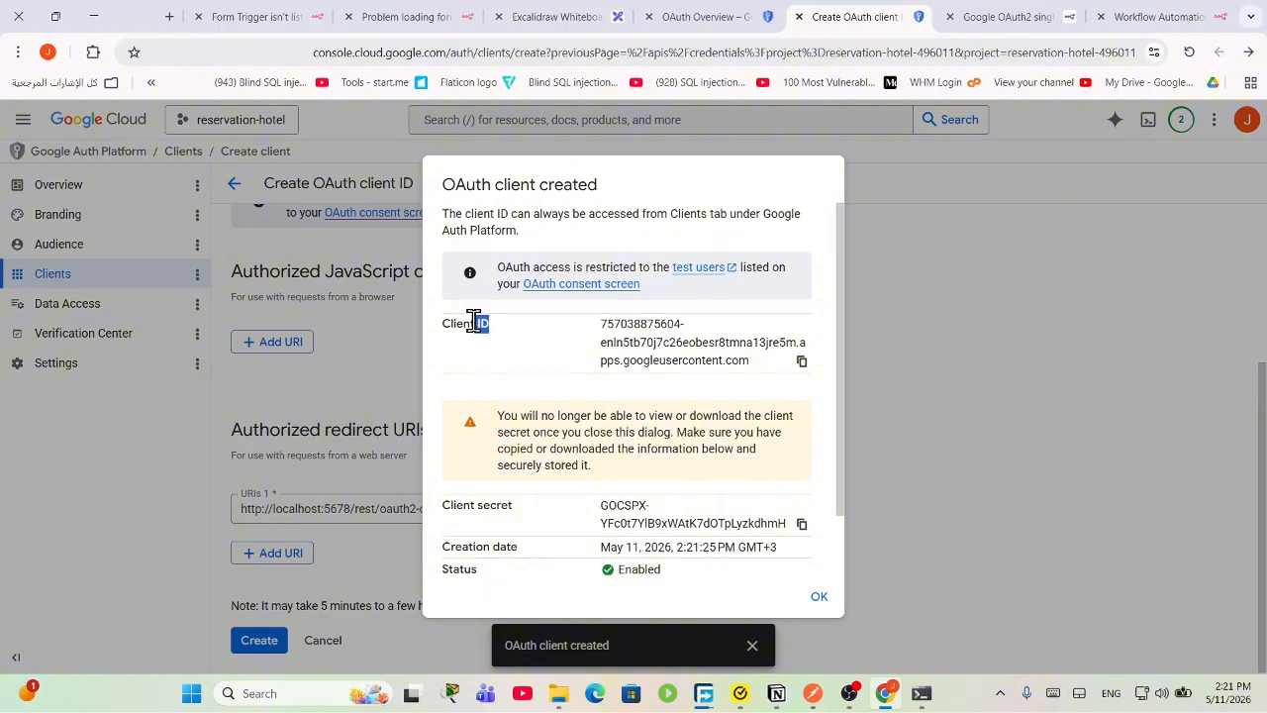
# Step: Copy the new client ID and return to the n8n credential dialog
pyautogui.moveTo(513, 506); pyautogui.dragTo(473, 506)
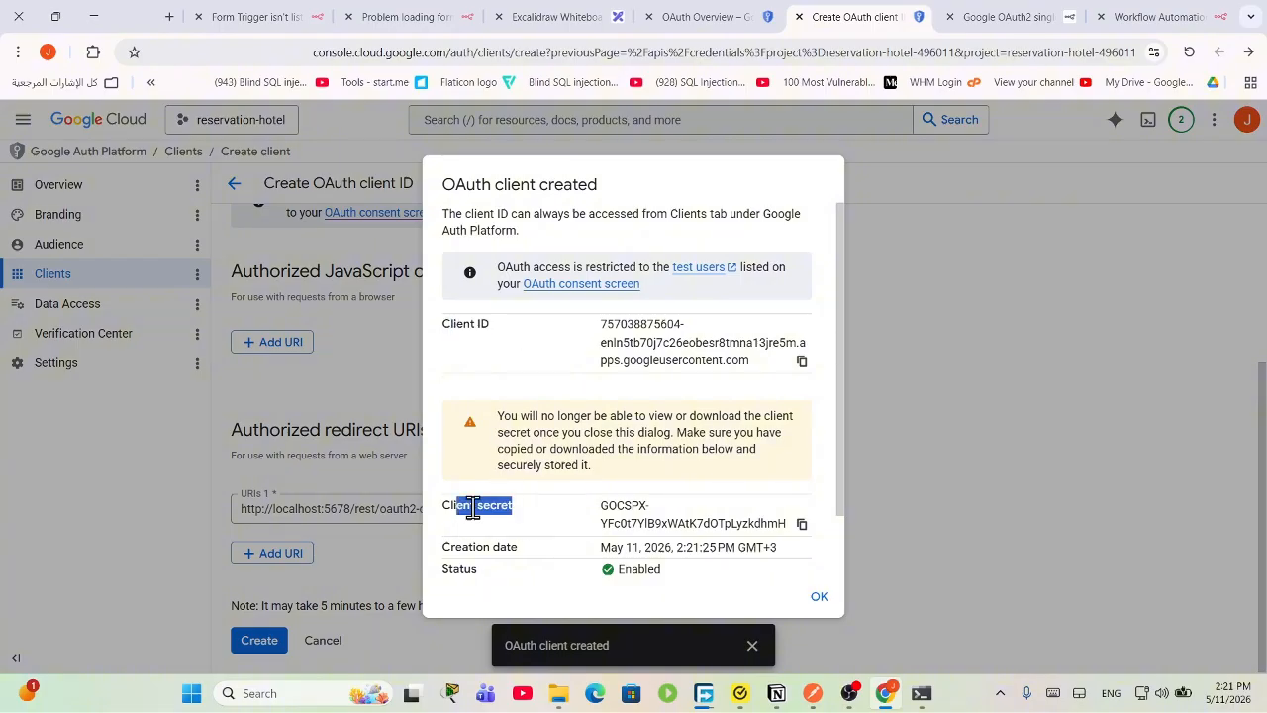
pyautogui.click(802, 360)
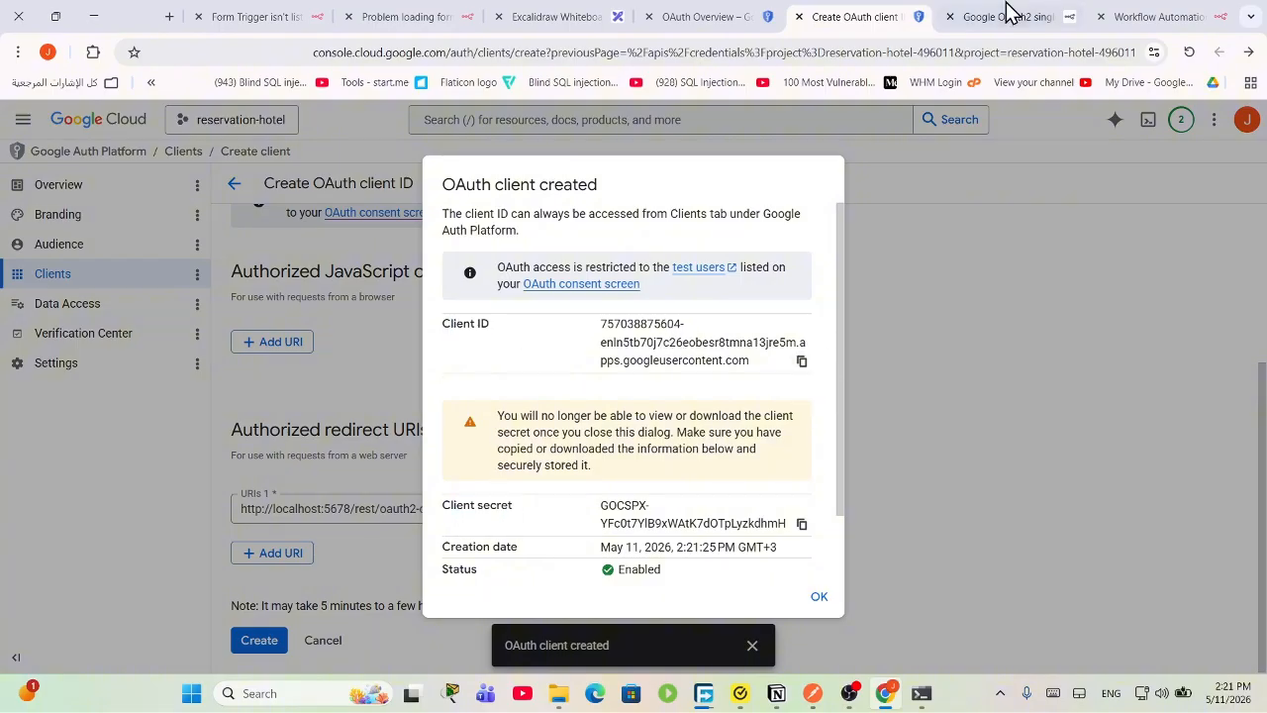
pyautogui.click(1069, 16)
pyautogui.click(1145, 16)
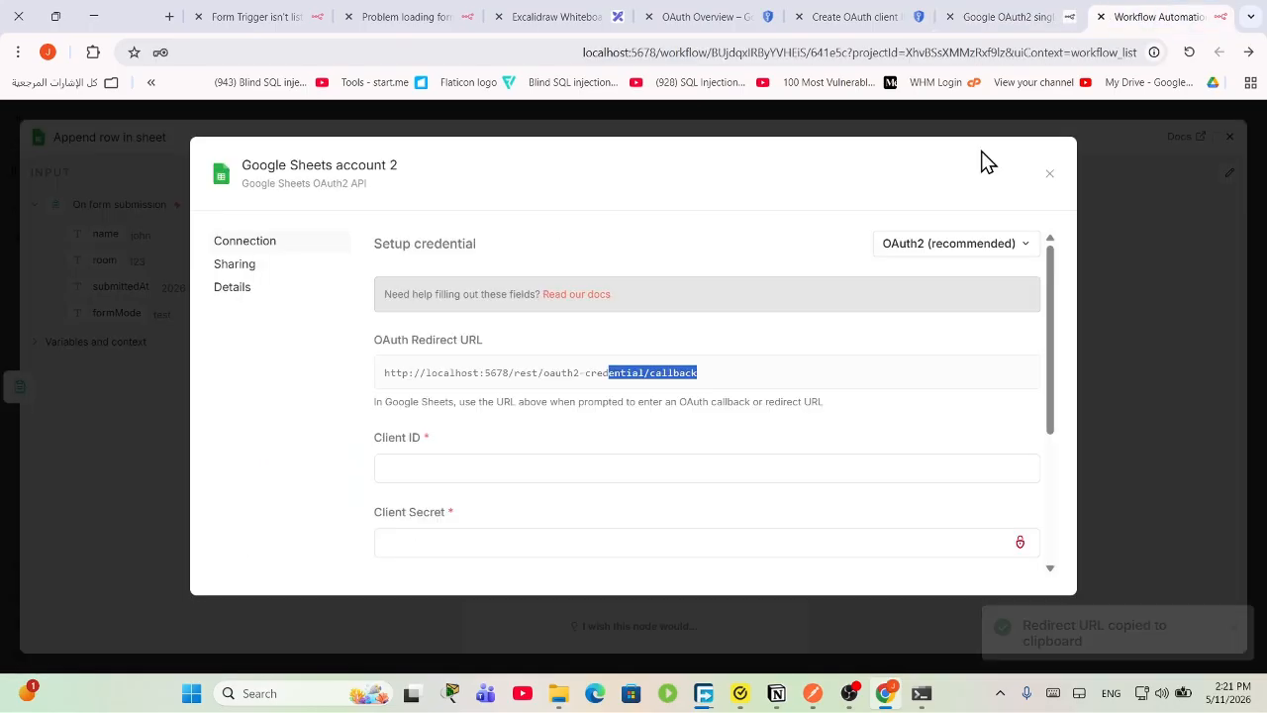
# Step: Paste the new OAuth client ID into the n8n credential's Client ID field
pyautogui.click(478, 467)
pyautogui.rightClick(475, 469)
pyautogui.click(446, 246)
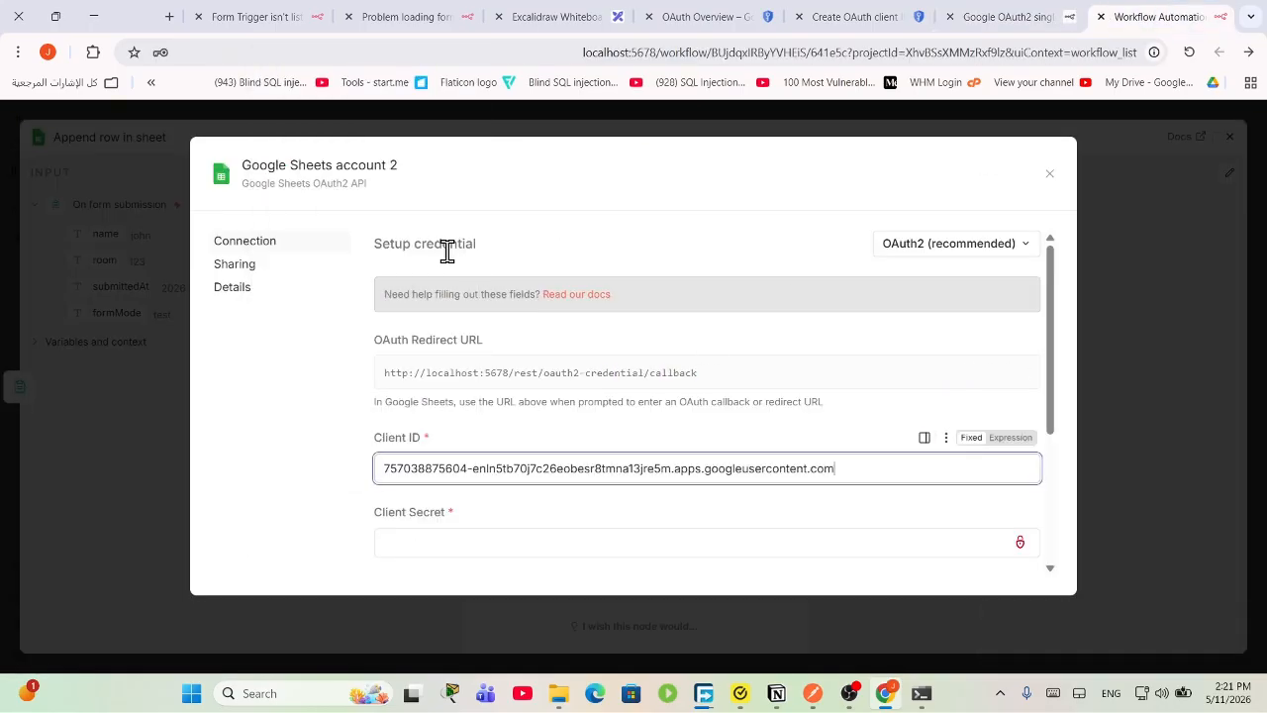
# Step: Copy the client secret from Google Cloud and paste it into the Client Secret field
pyautogui.click(852, 17)
pyautogui.scroll(-1, 768, 521)
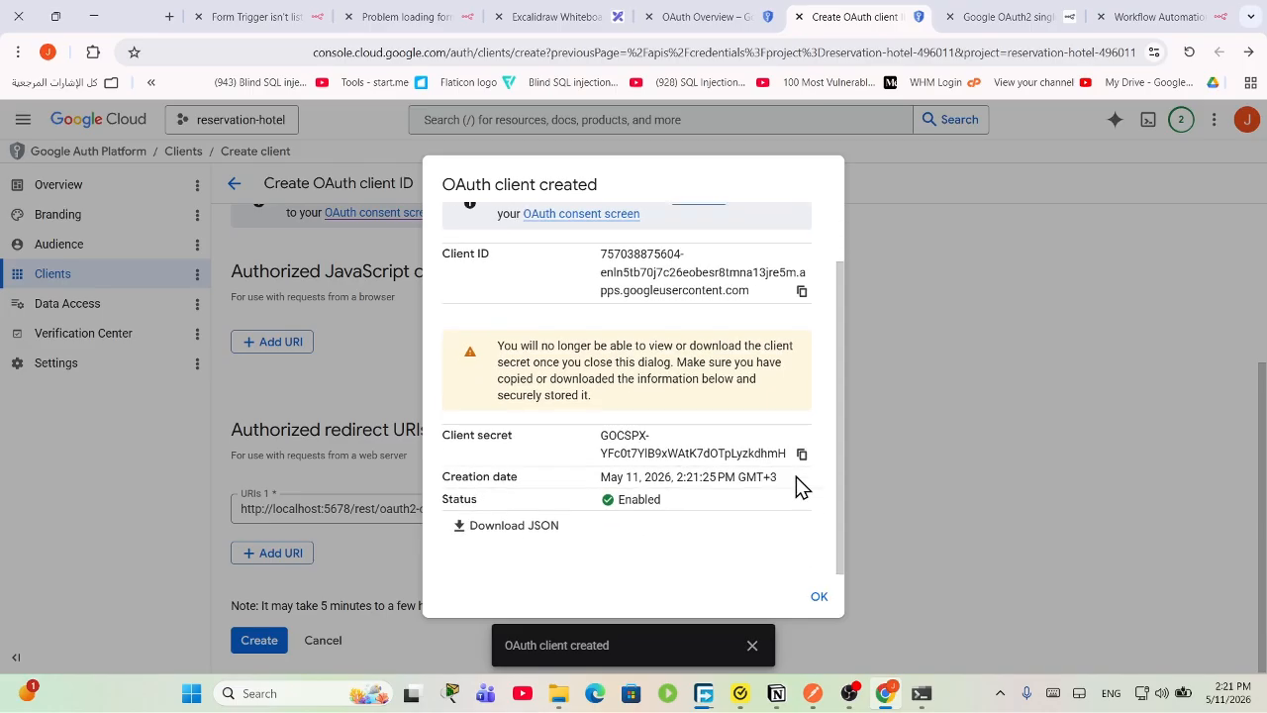
pyautogui.click(802, 456)
pyautogui.click(1206, 12)
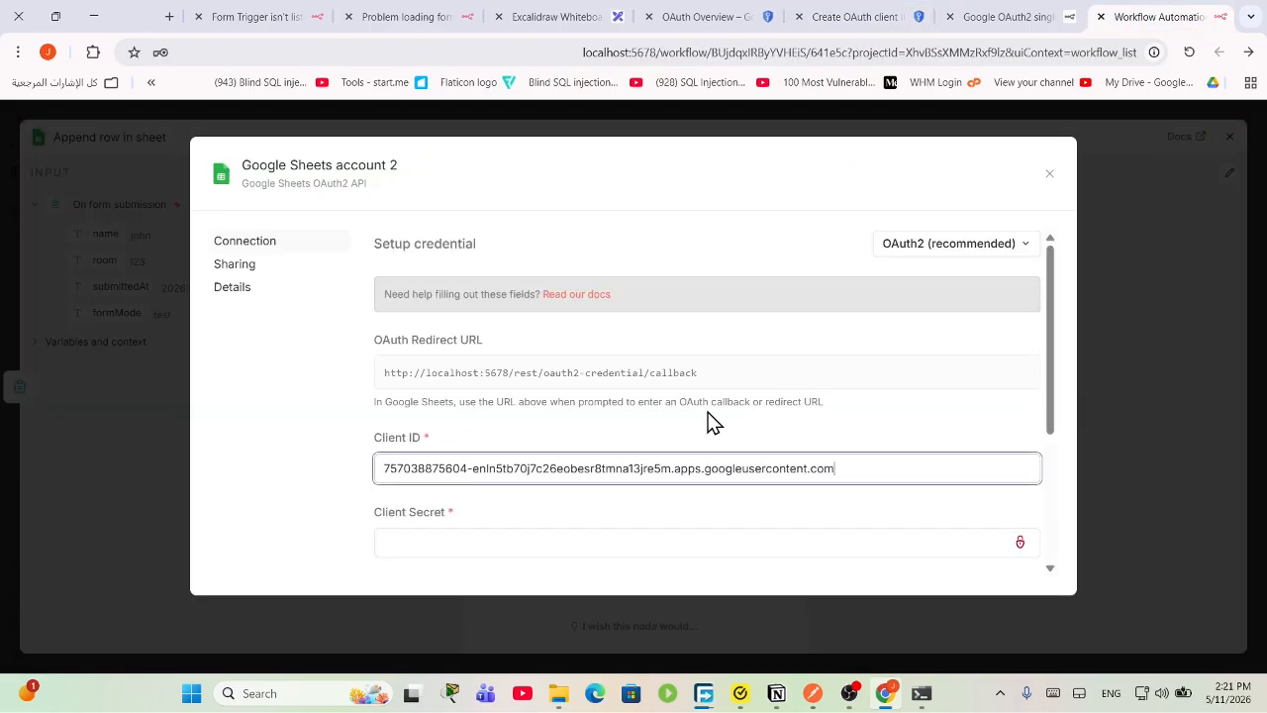
pyautogui.click(518, 542)
pyautogui.rightClick(517, 545)
pyautogui.click(467, 326)
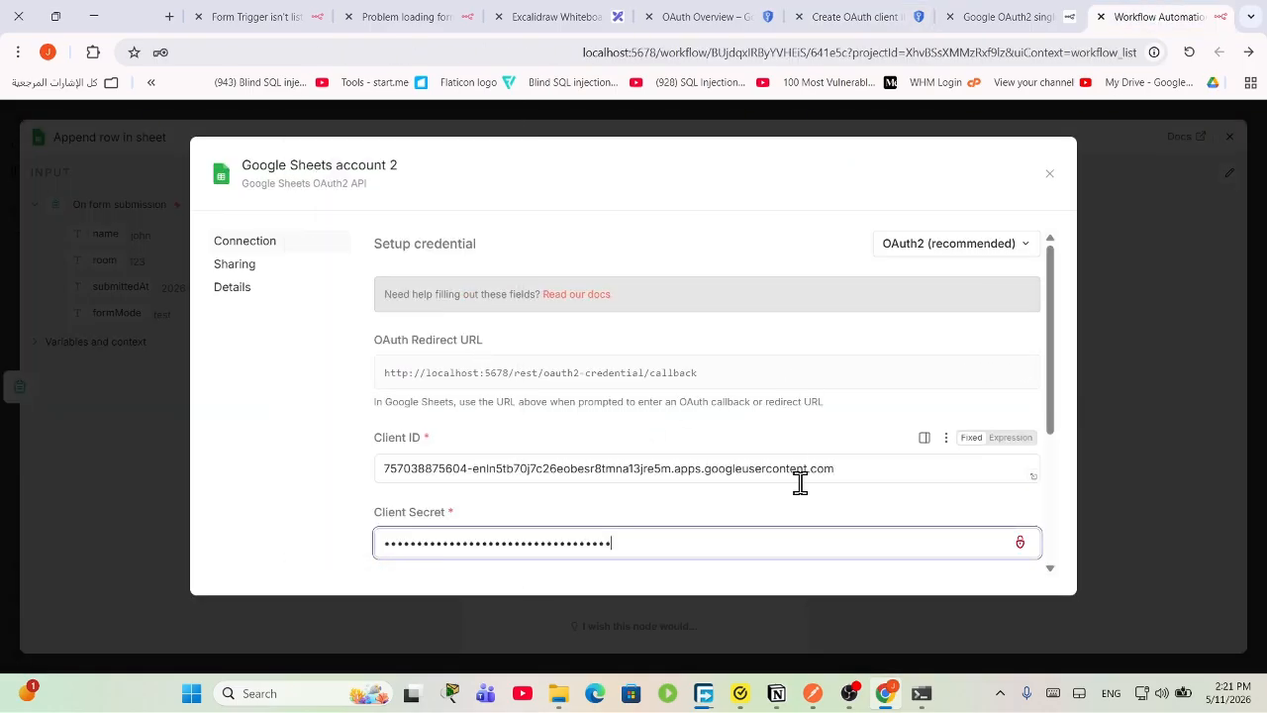
pyautogui.scroll(-3, 800, 481)
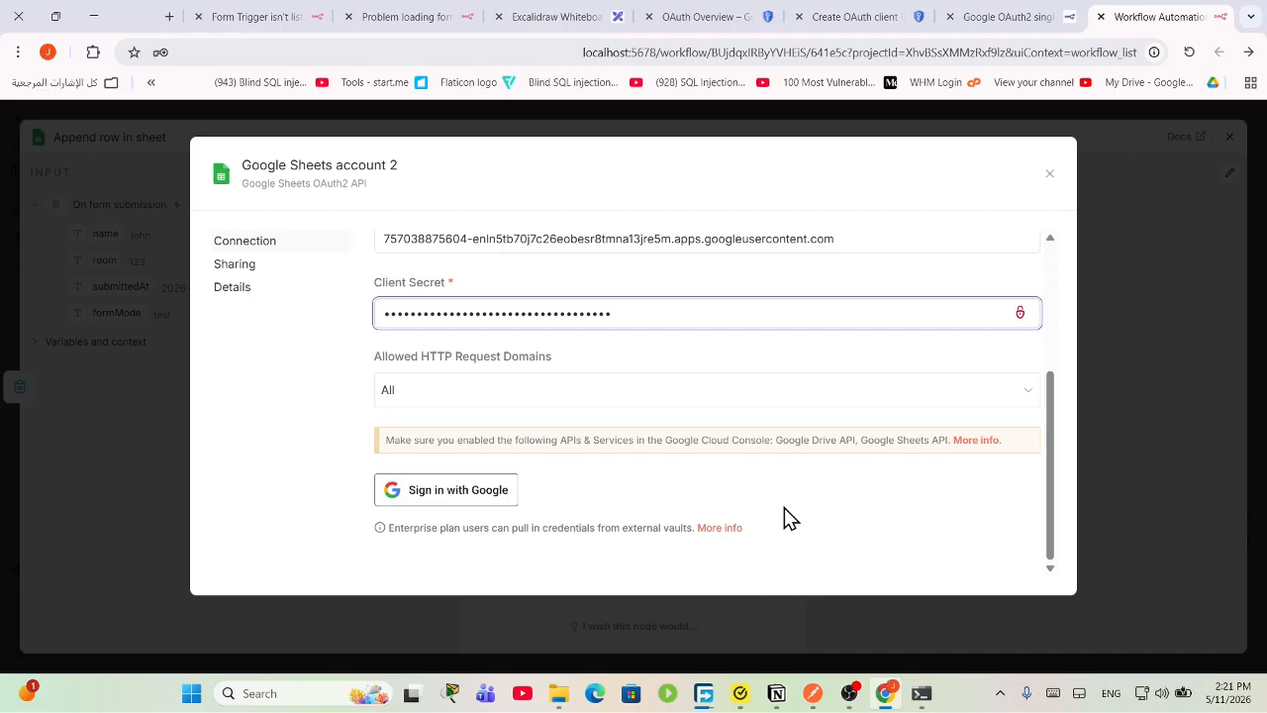
# Step: Try Google sign-in, hit the 'Access blocked' Error 403, close the popup and view n8n's OAuth2 docs
pyautogui.click(460, 491)
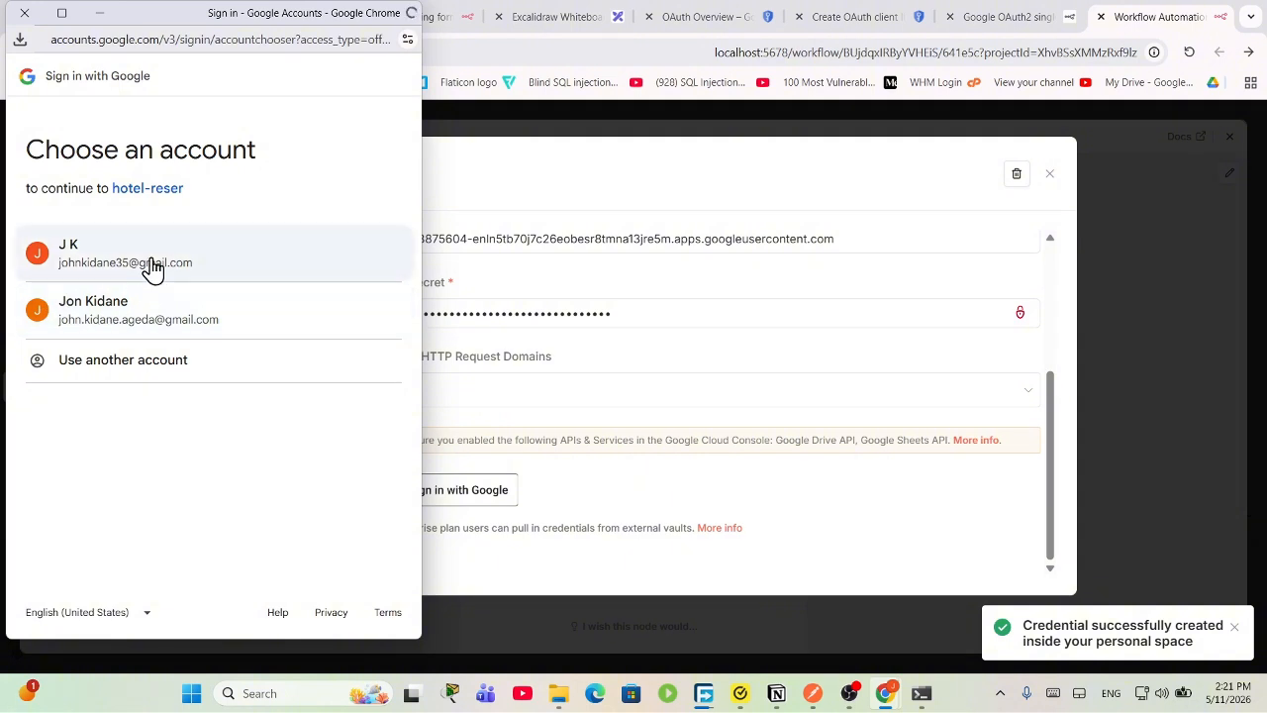
pyautogui.click(151, 315)
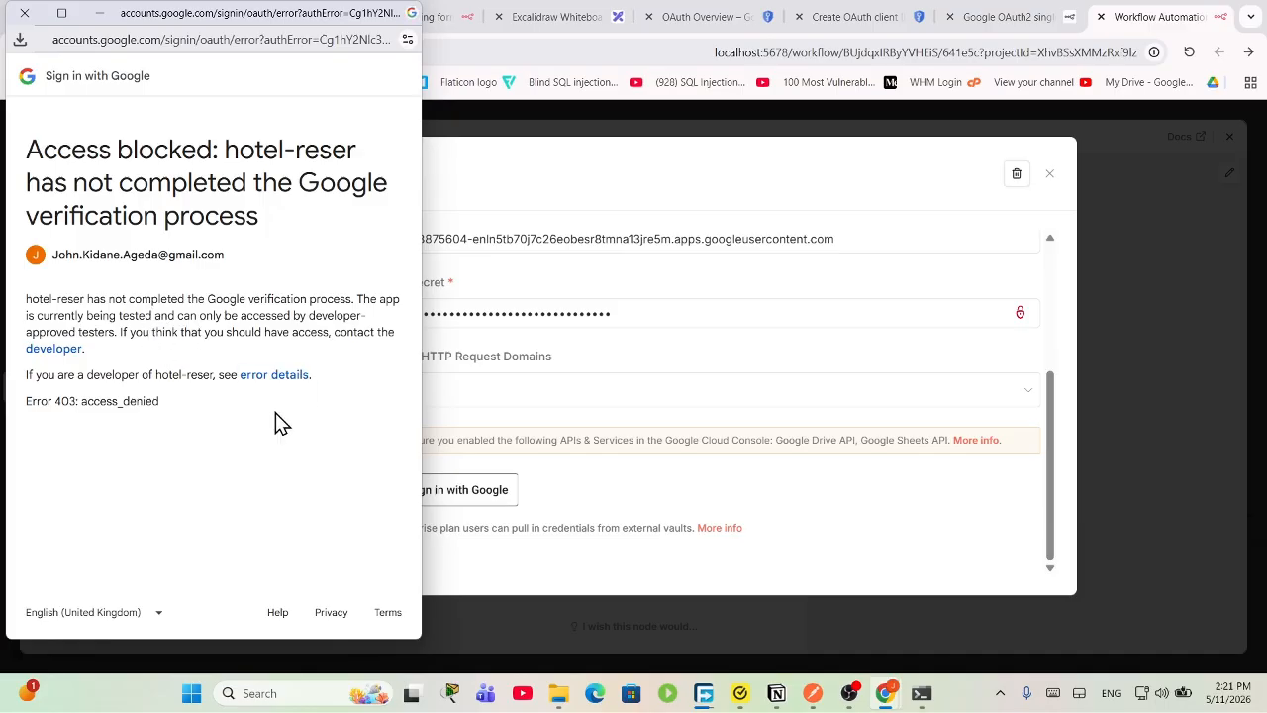
pyautogui.moveTo(278, 423); pyautogui.dragTo(22, 314)
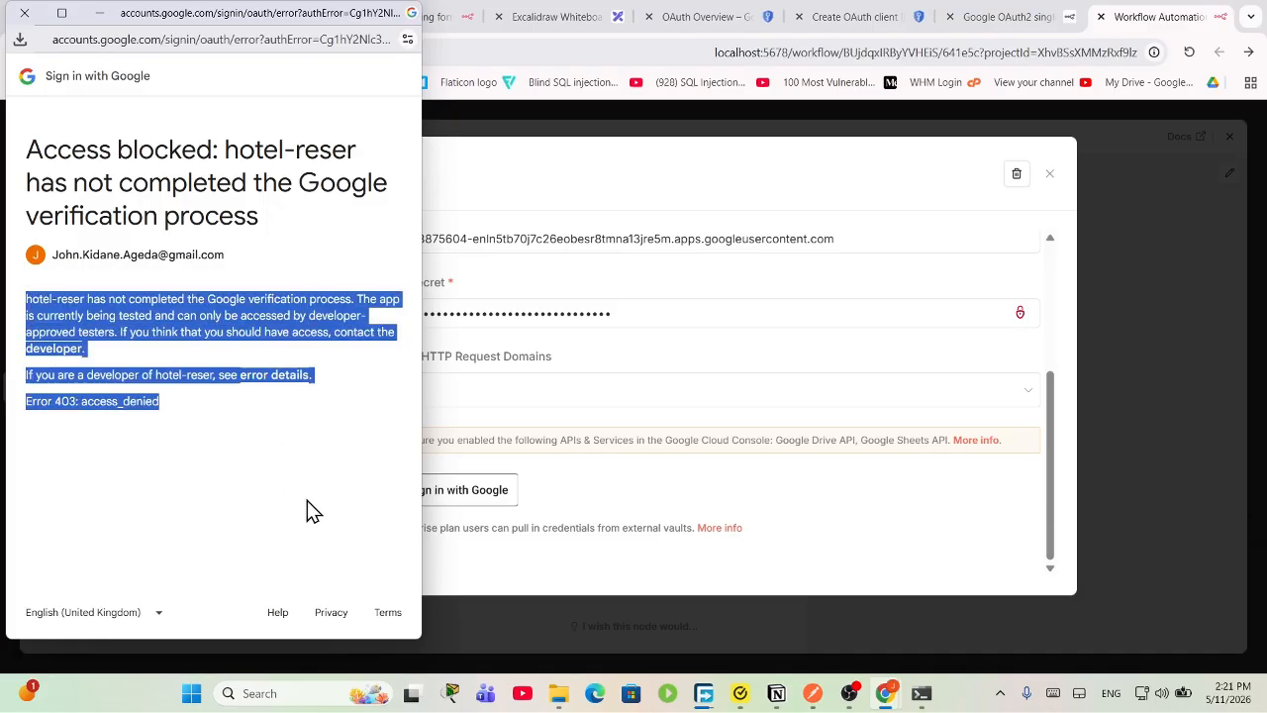
pyautogui.moveTo(273, 457); pyautogui.dragTo(5, 389)
pyautogui.moveTo(5, 337); pyautogui.dragTo(12, 305)
pyautogui.click(24, 13)
pyautogui.click(1000, 15)
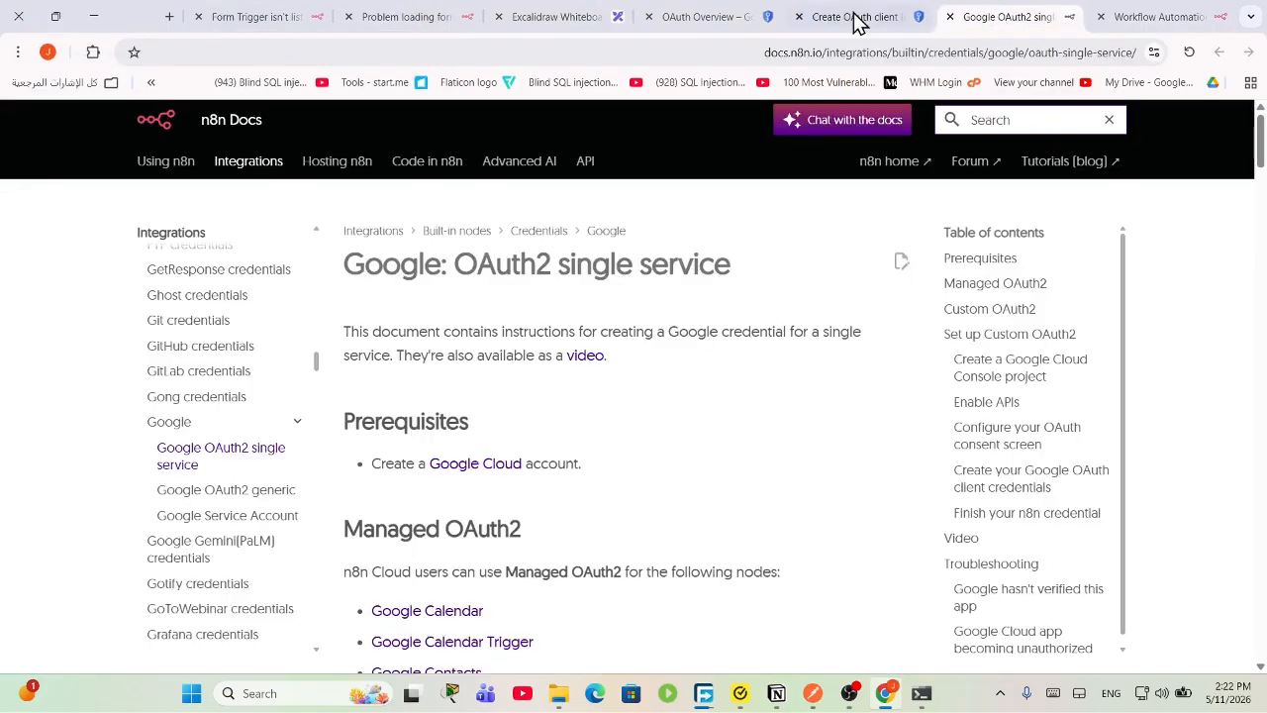
# Step: Add the Google account's email as a test user in the hotel-reser app's Audience settings
pyautogui.click(756, 13)
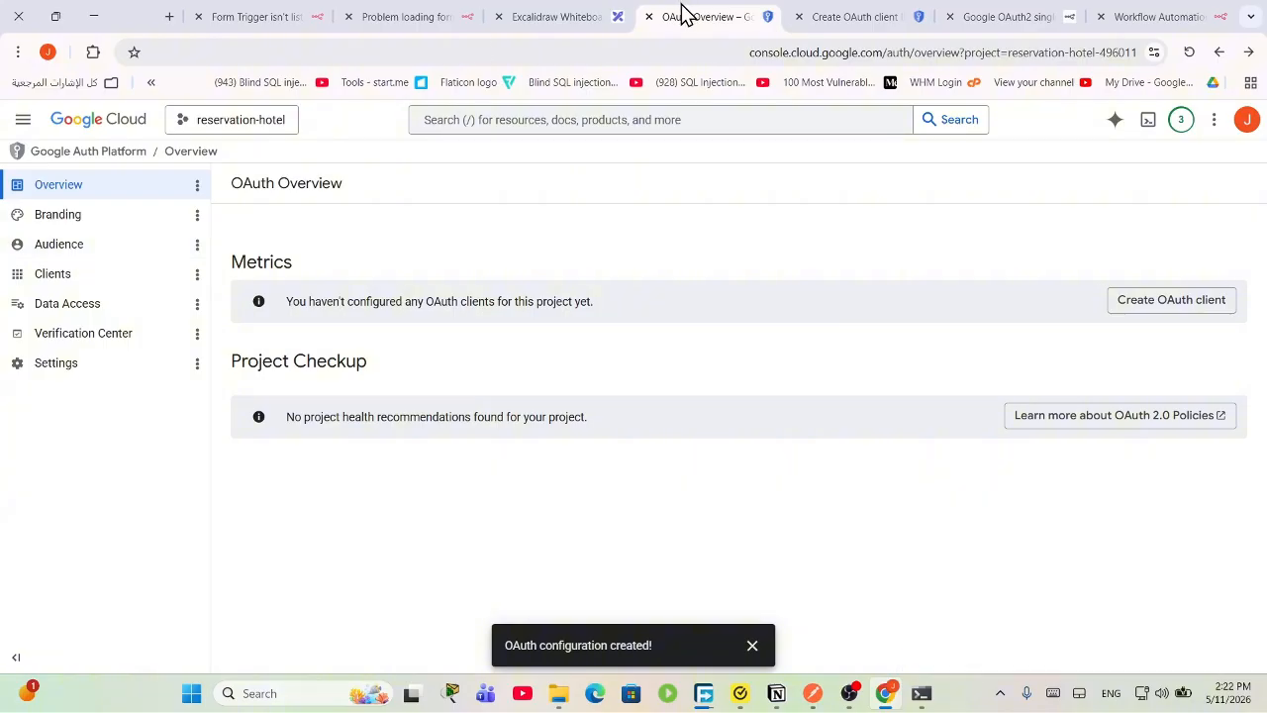
pyautogui.click(67, 259)
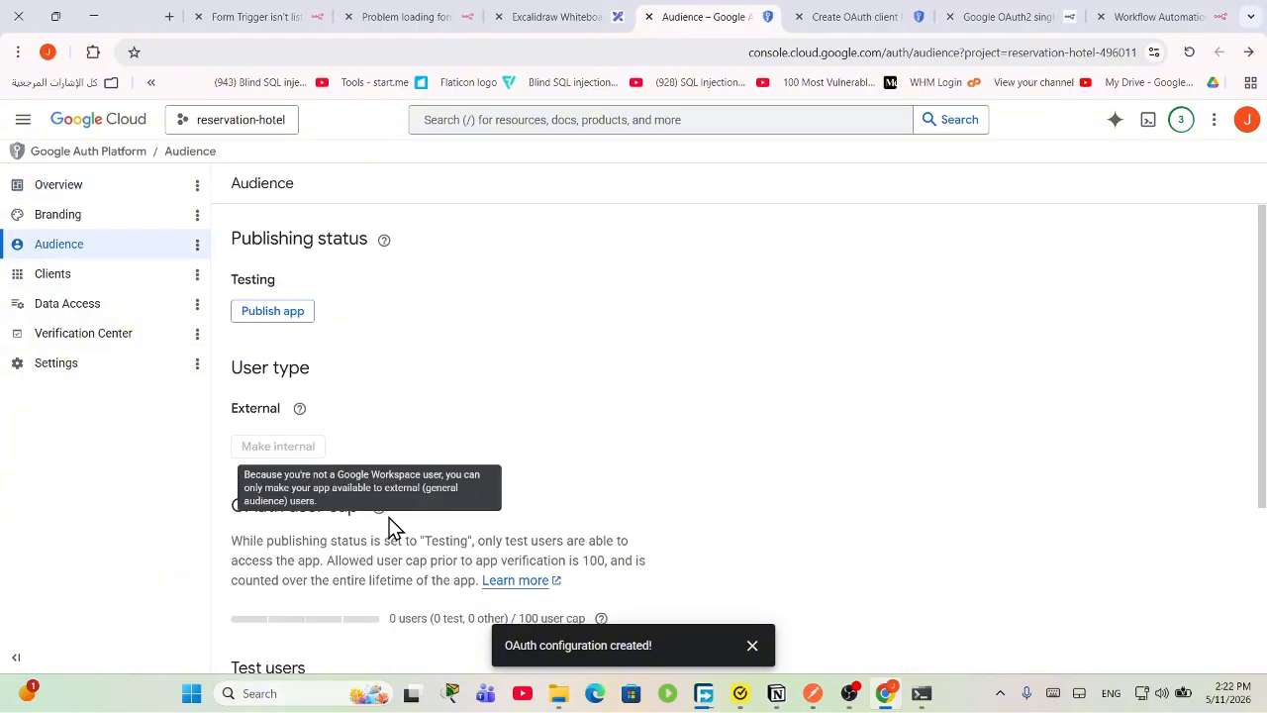
pyautogui.scroll(-3, 468, 532)
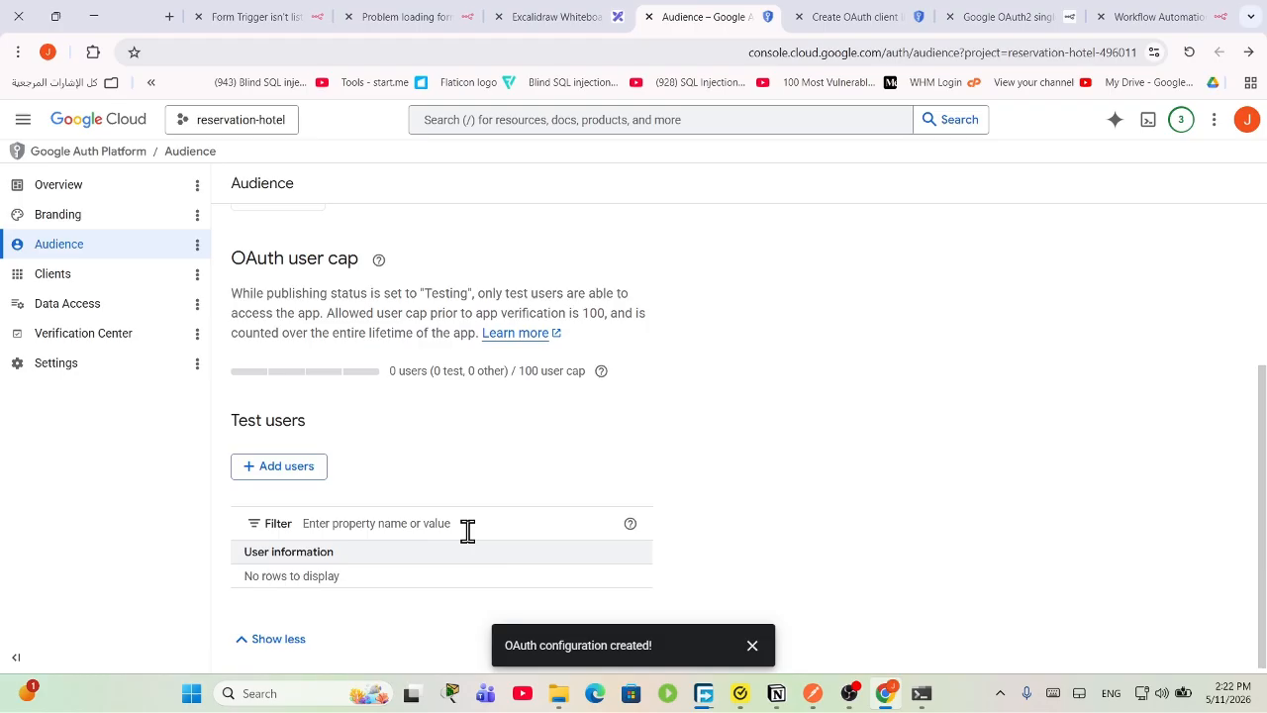
pyautogui.click(286, 466)
pyautogui.click(742, 272)
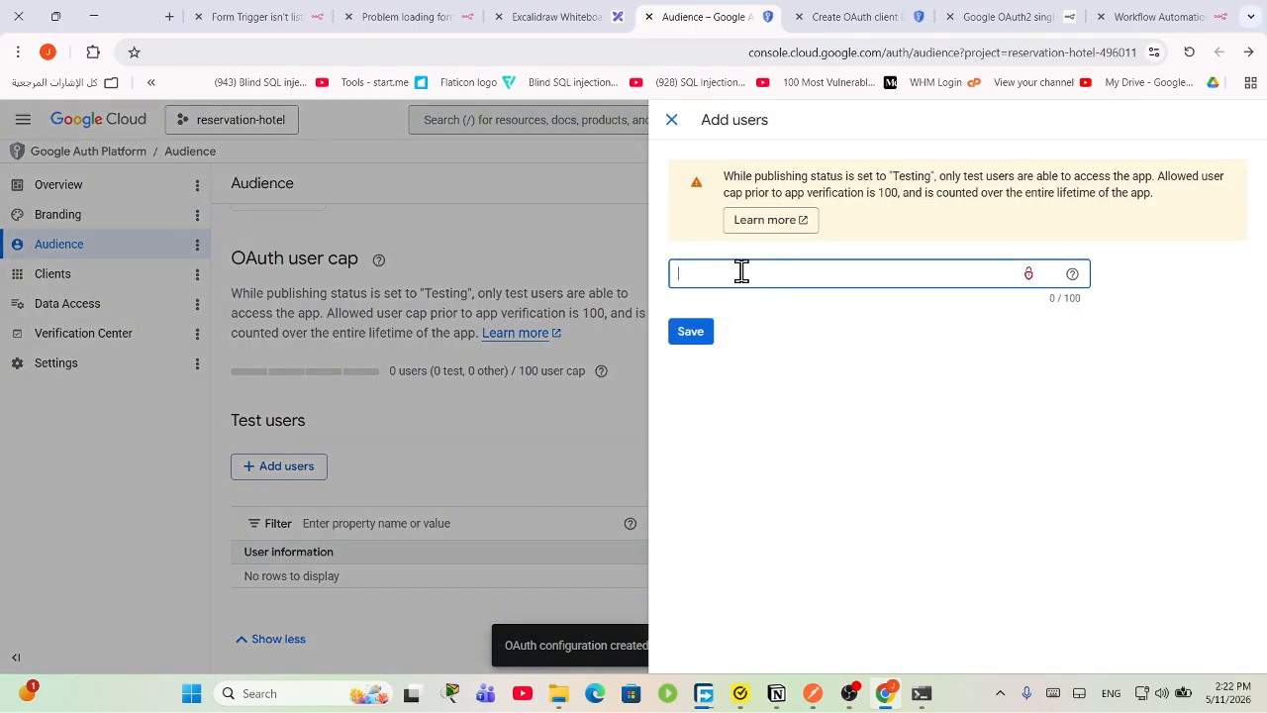
pyautogui.click(834, 313)
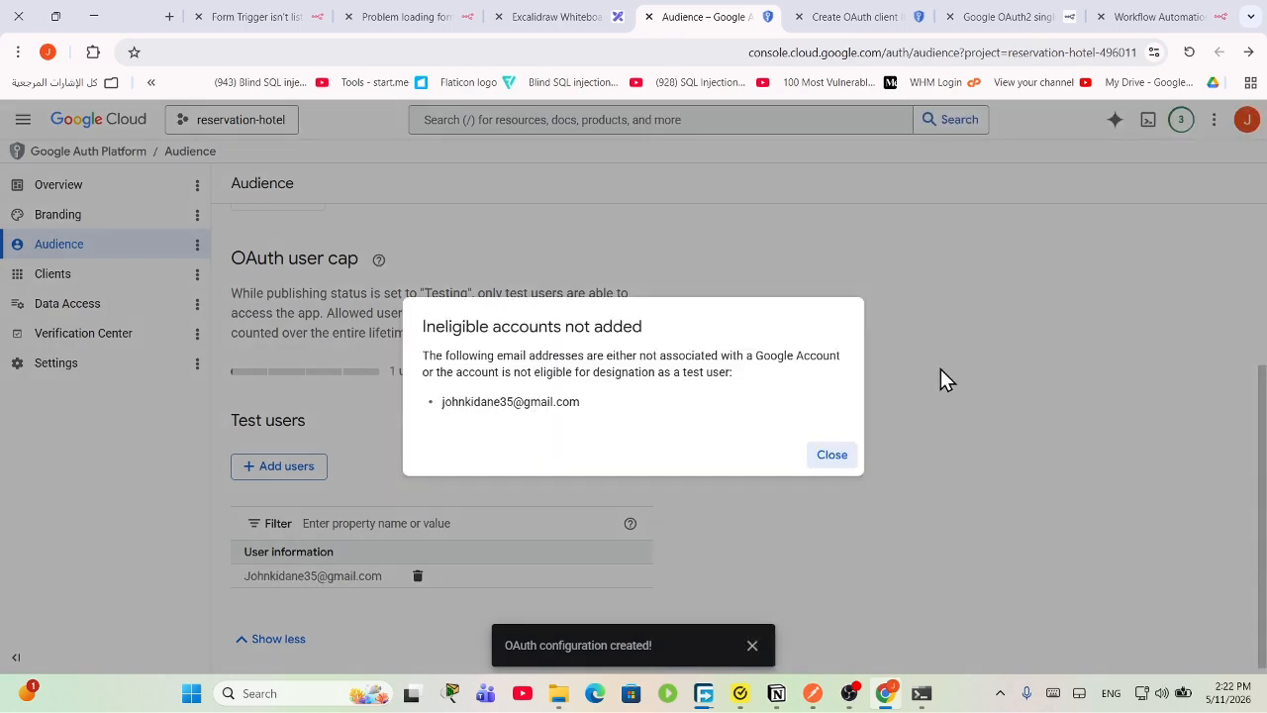
pyautogui.click(831, 454)
pyautogui.click(302, 467)
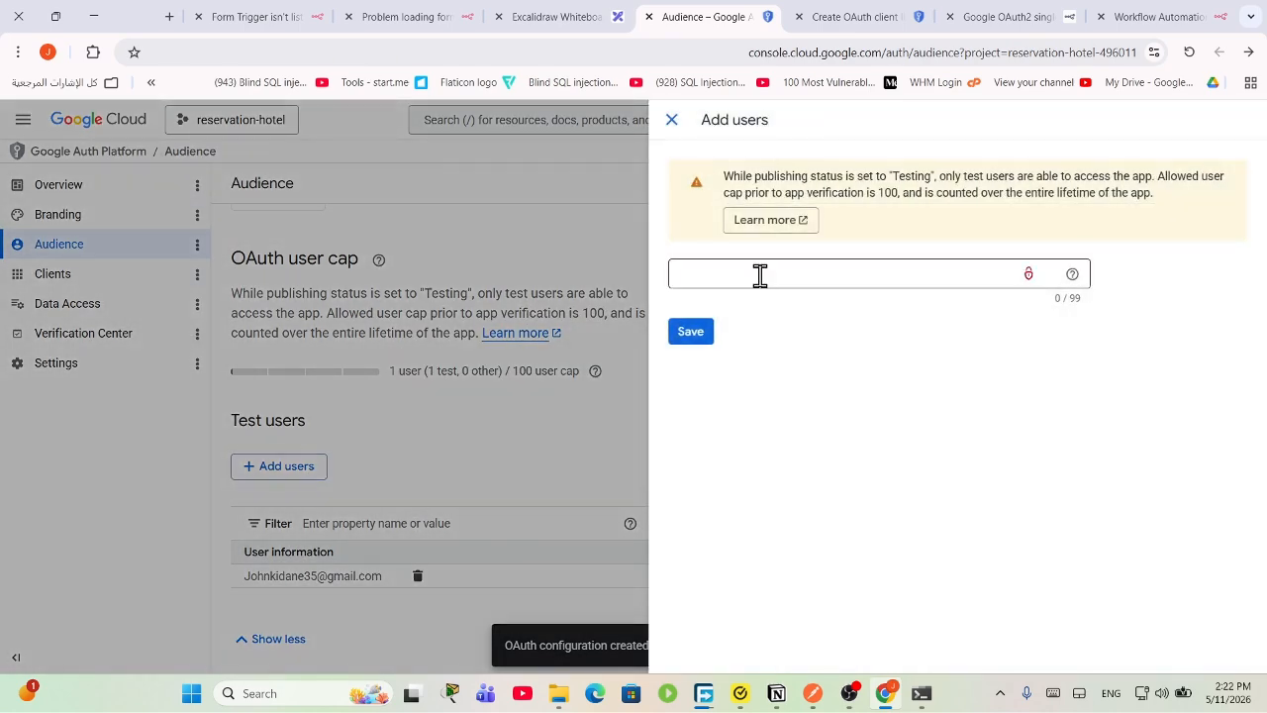
pyautogui.click(516, 387)
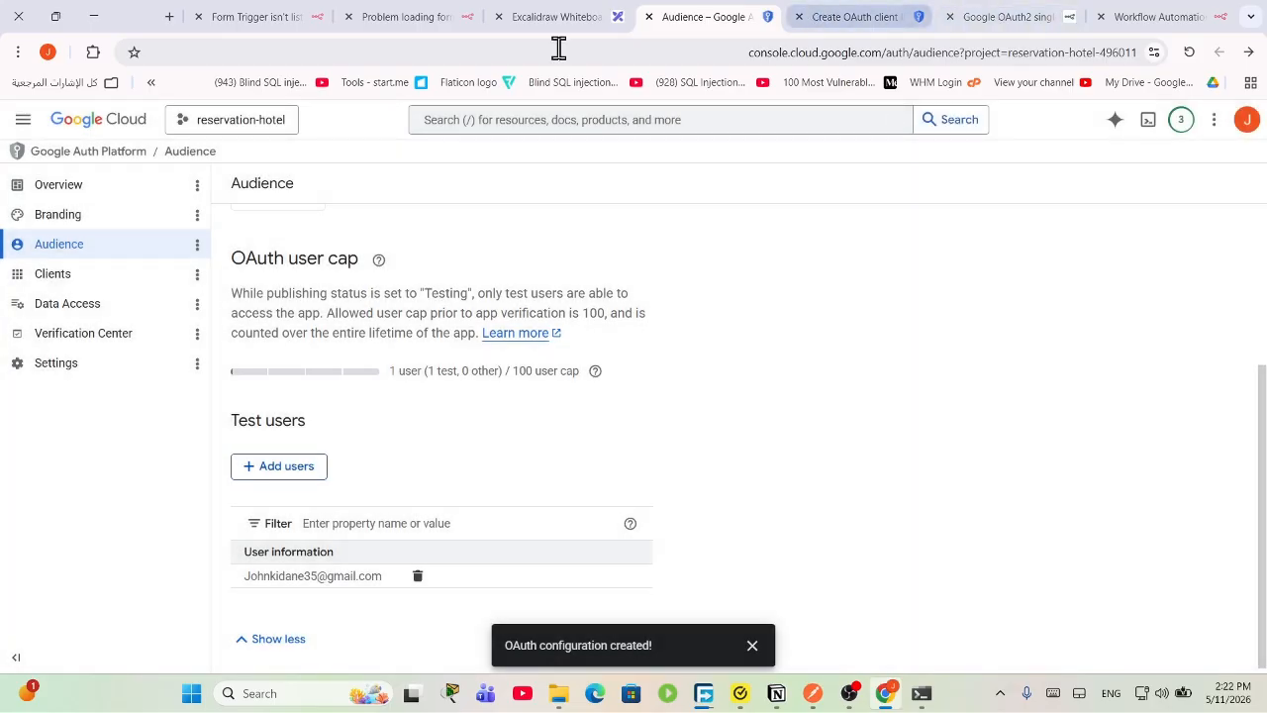
pyautogui.click(857, 17)
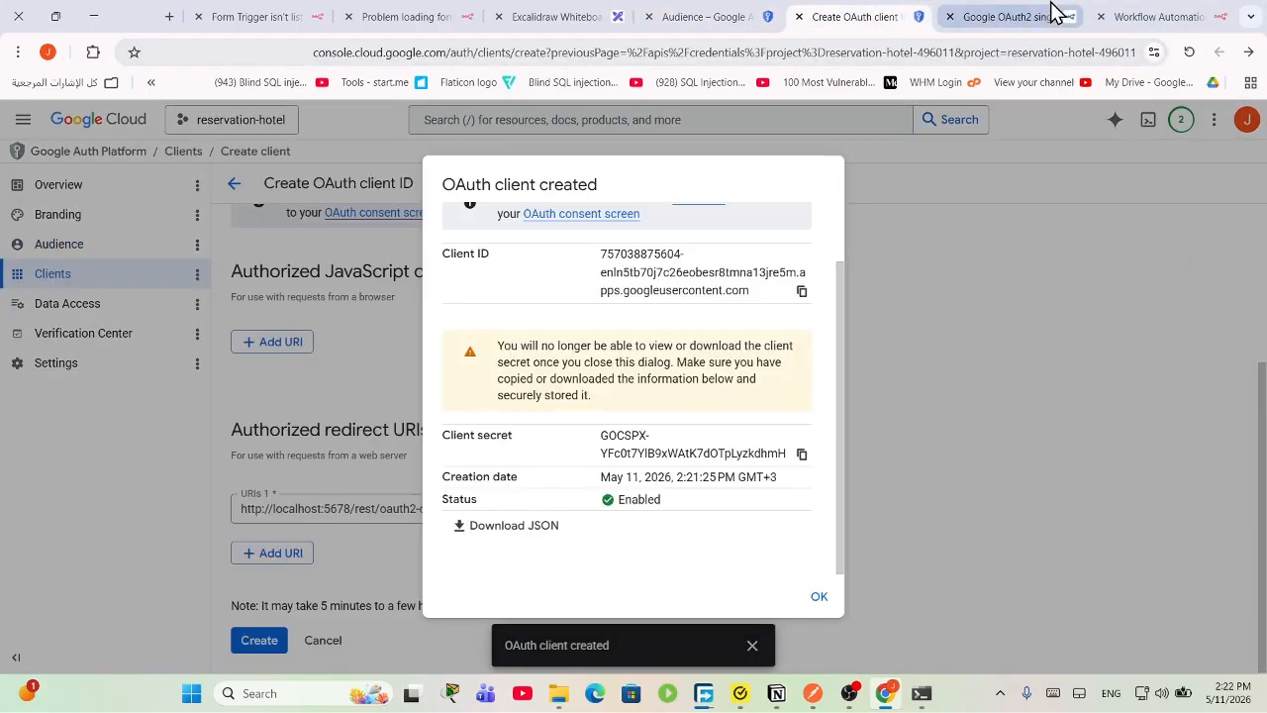
pyautogui.click(1049, 16)
# Step: Sign in with Google again, pass the unverified-app warning and grant all Drive and Sheets access
pyautogui.click(1163, 16)
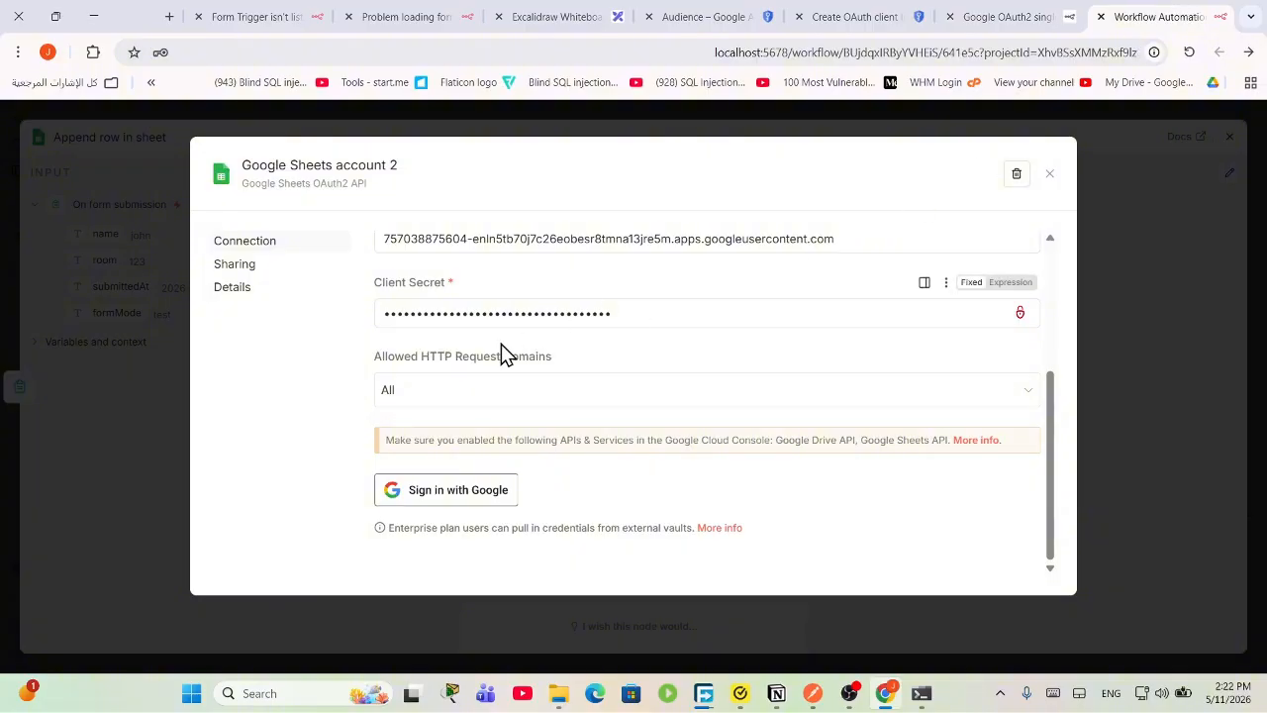
pyautogui.click(473, 506)
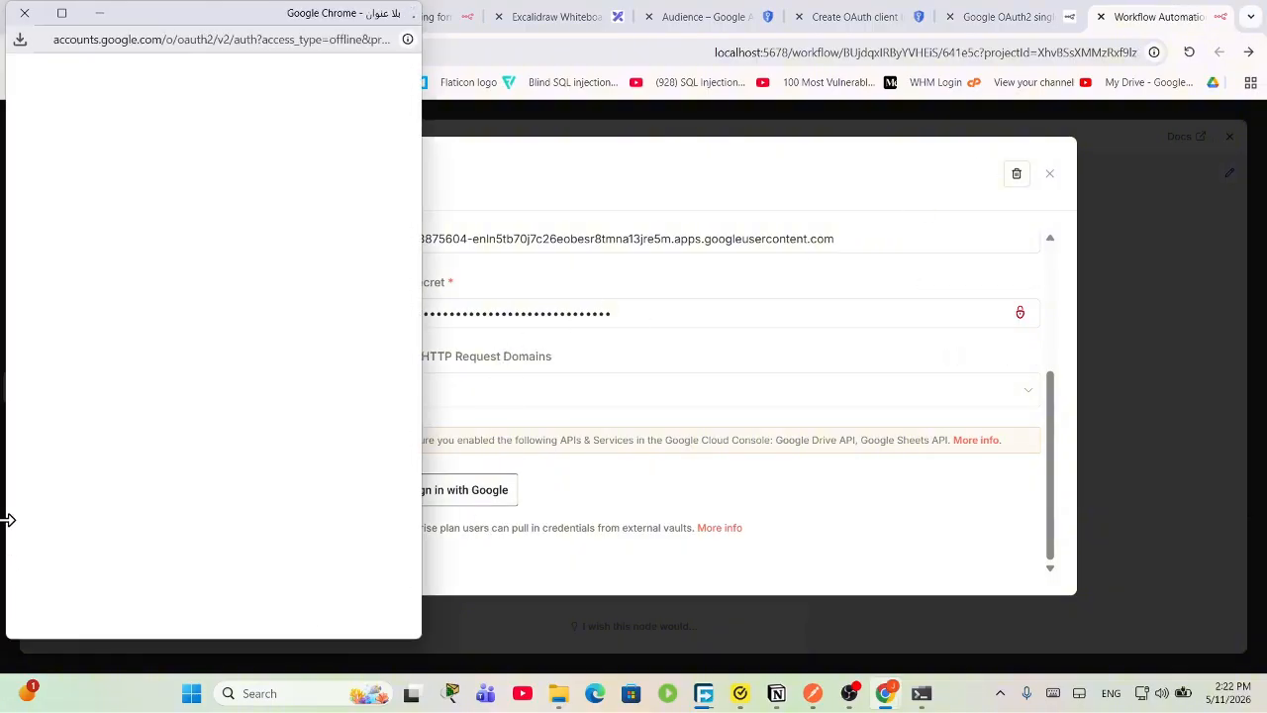
pyautogui.click(113, 310)
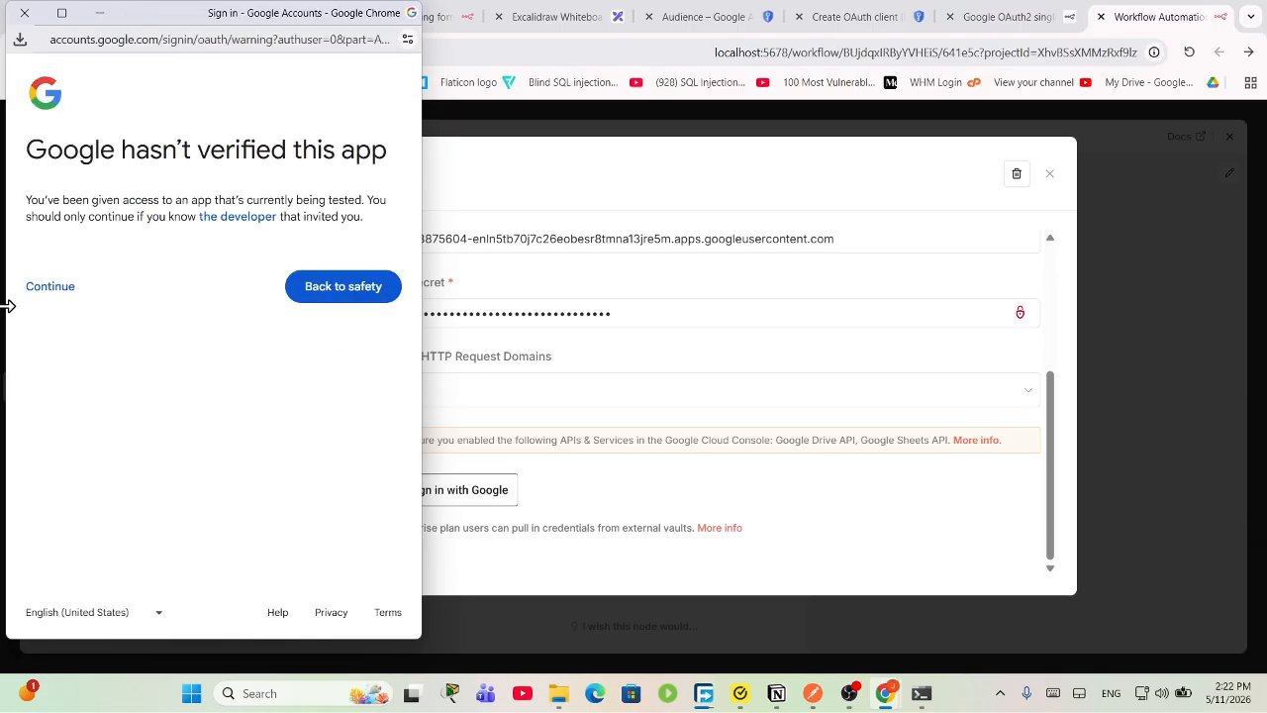
pyautogui.click(50, 292)
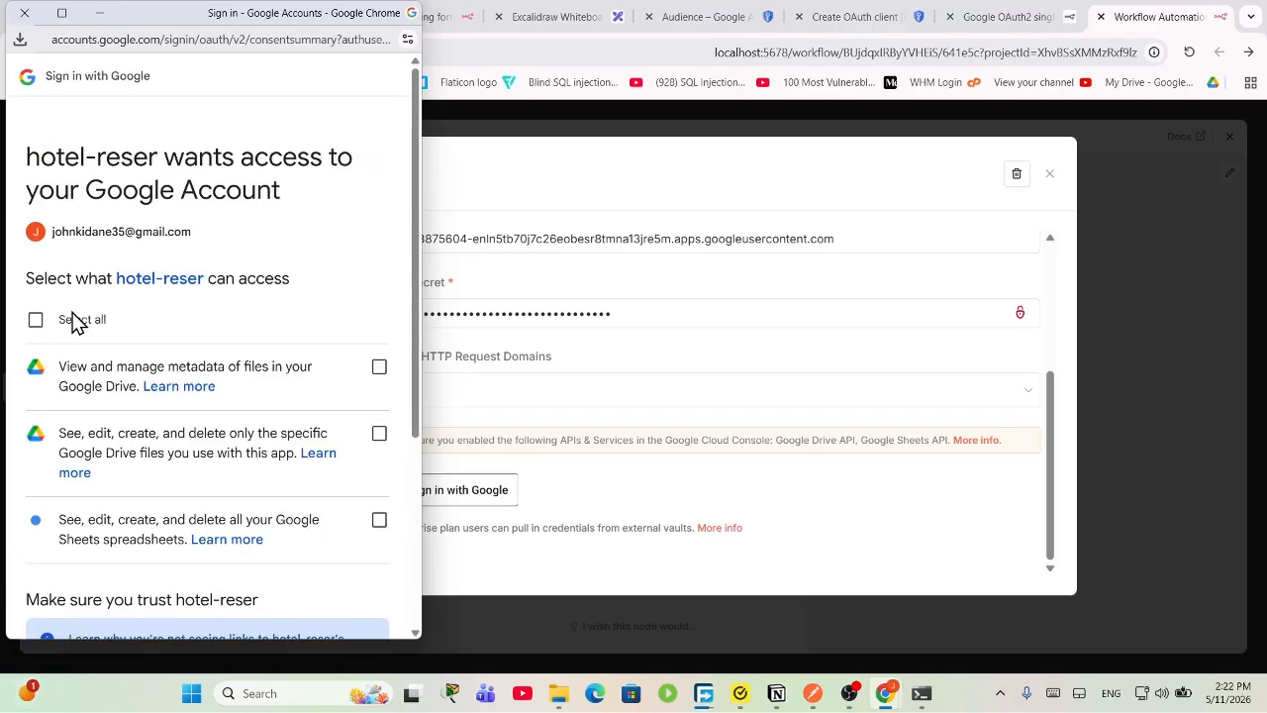
pyautogui.click(27, 324)
pyautogui.scroll(-3, 226, 489)
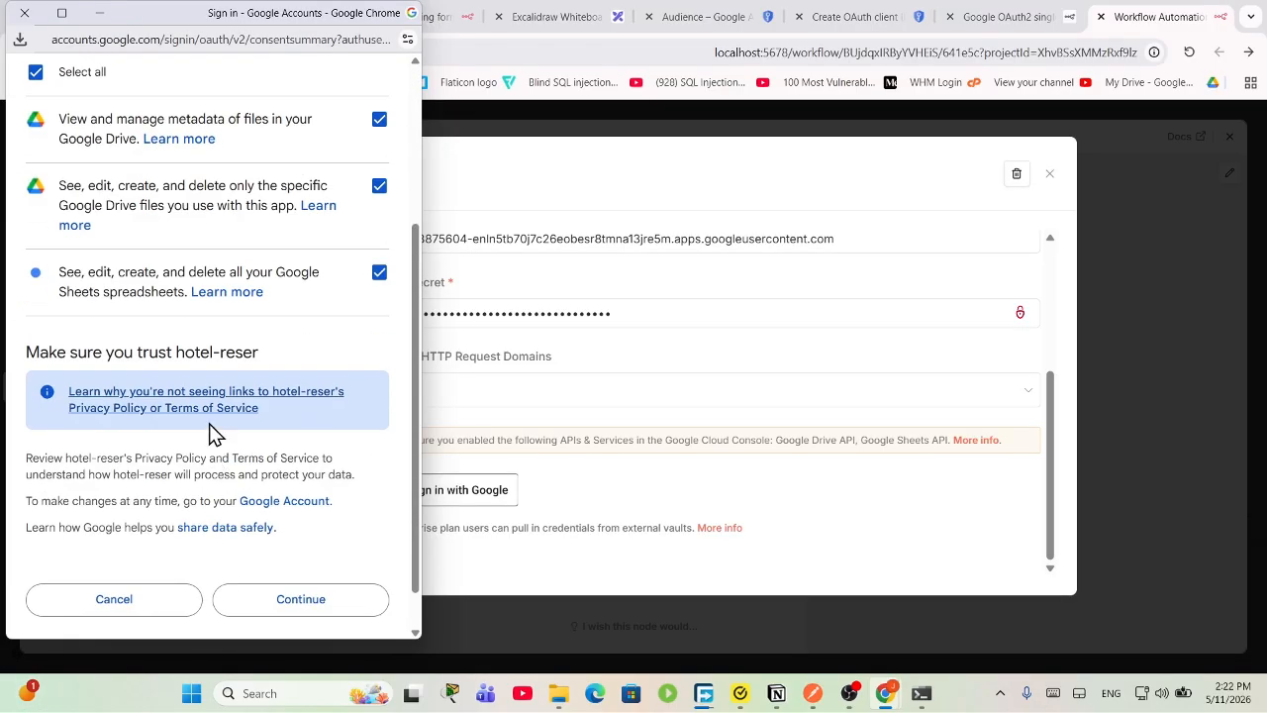
pyautogui.scroll(2, 210, 435)
pyautogui.scroll(-2, 277, 524)
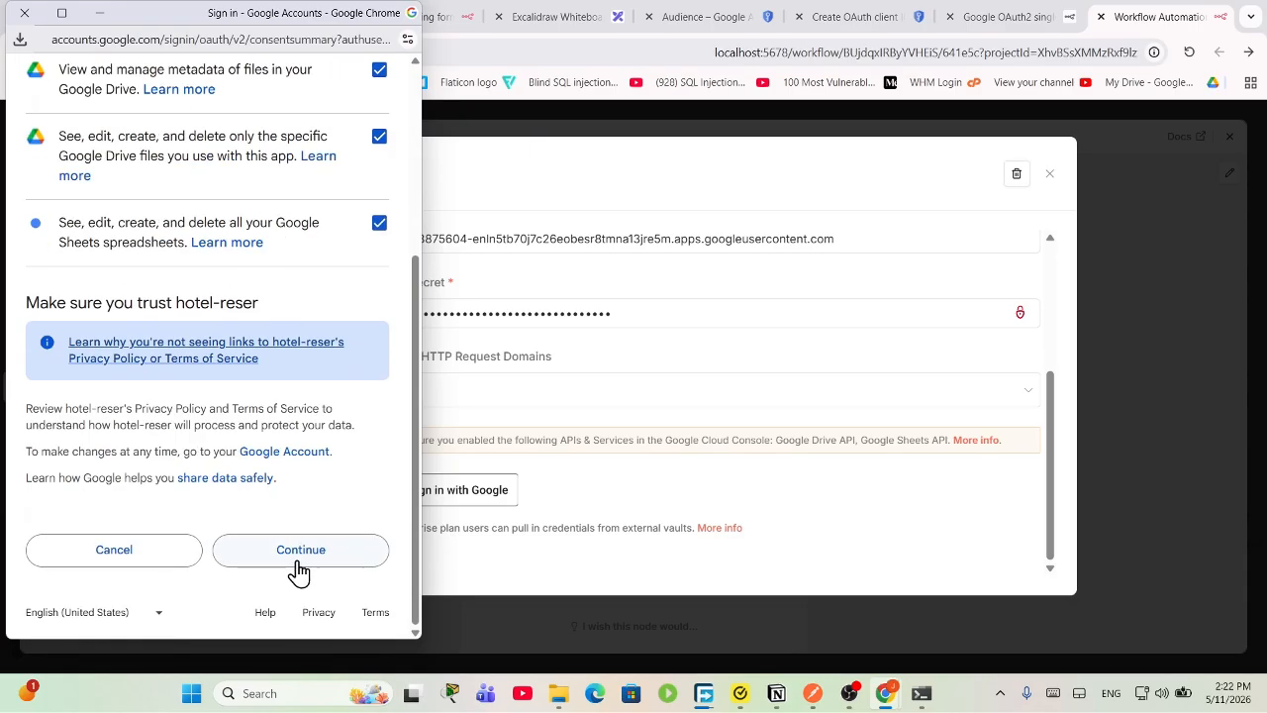
pyautogui.click(279, 555)
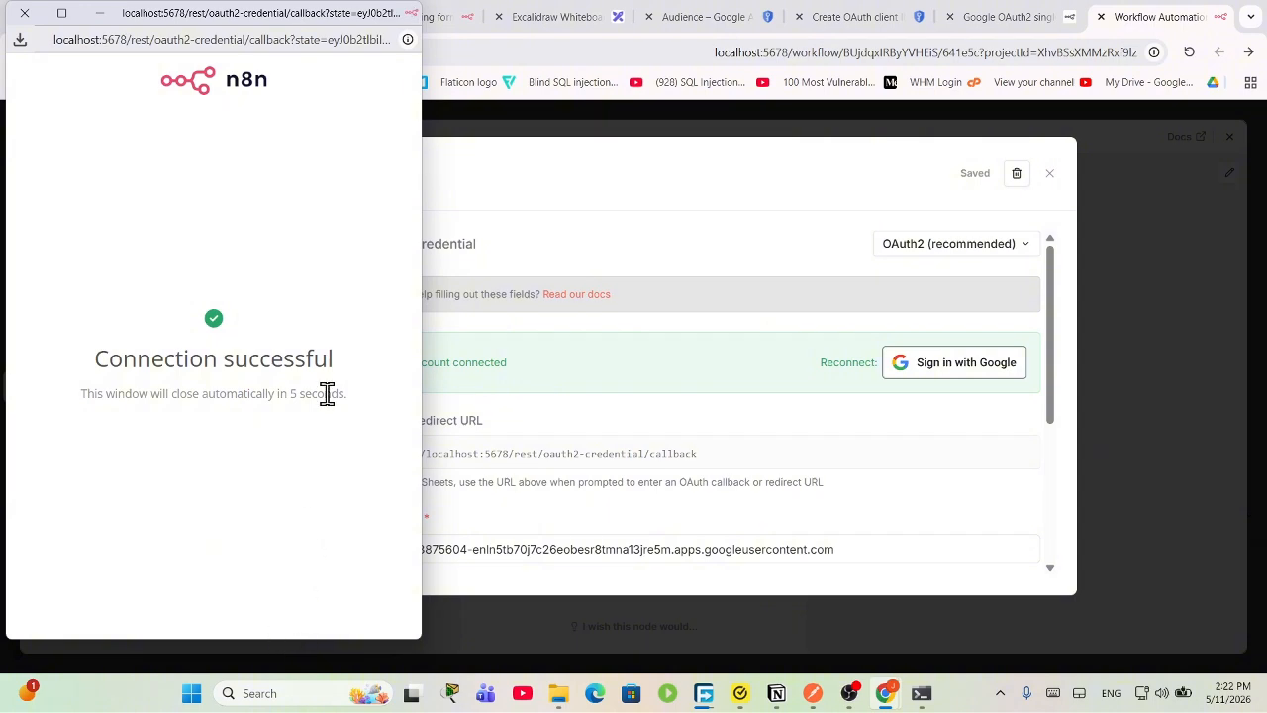
# Step: Dismiss the 'Connection successful' notice, review the credential settings and close the credential dialog
pyautogui.click(24, 13)
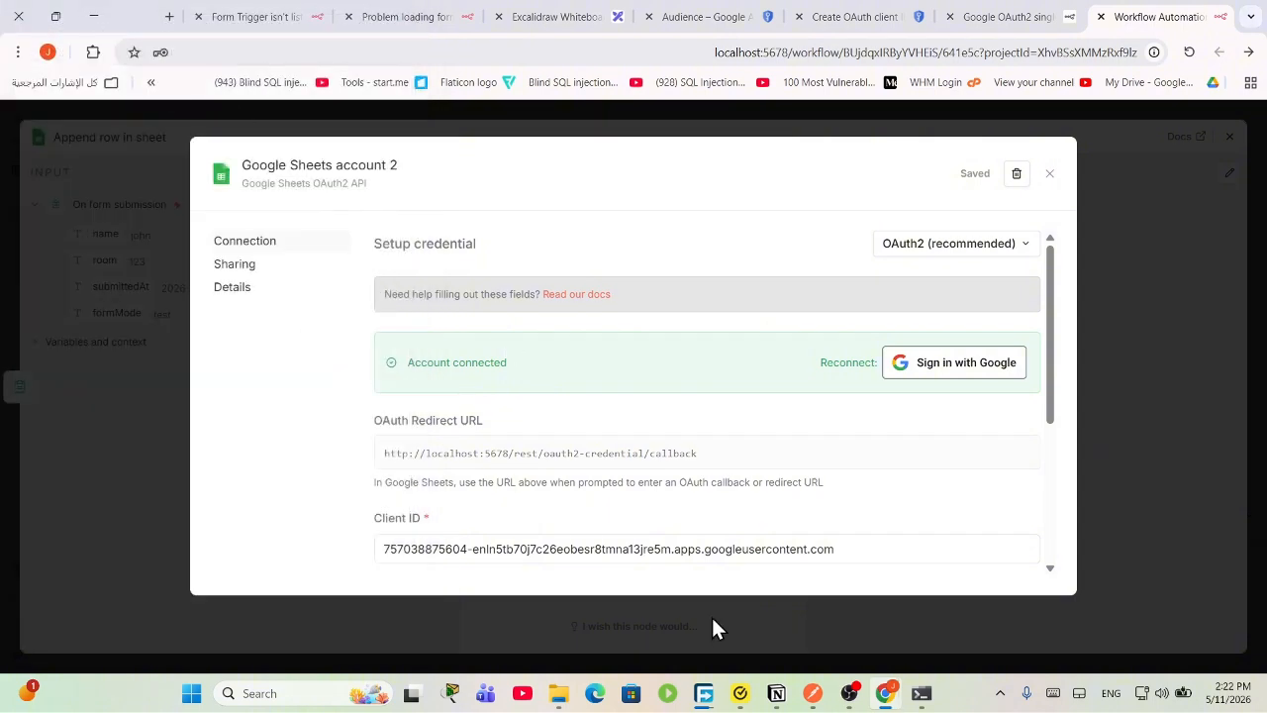
pyautogui.scroll(-2, 867, 520)
pyautogui.scroll(-1, 837, 512)
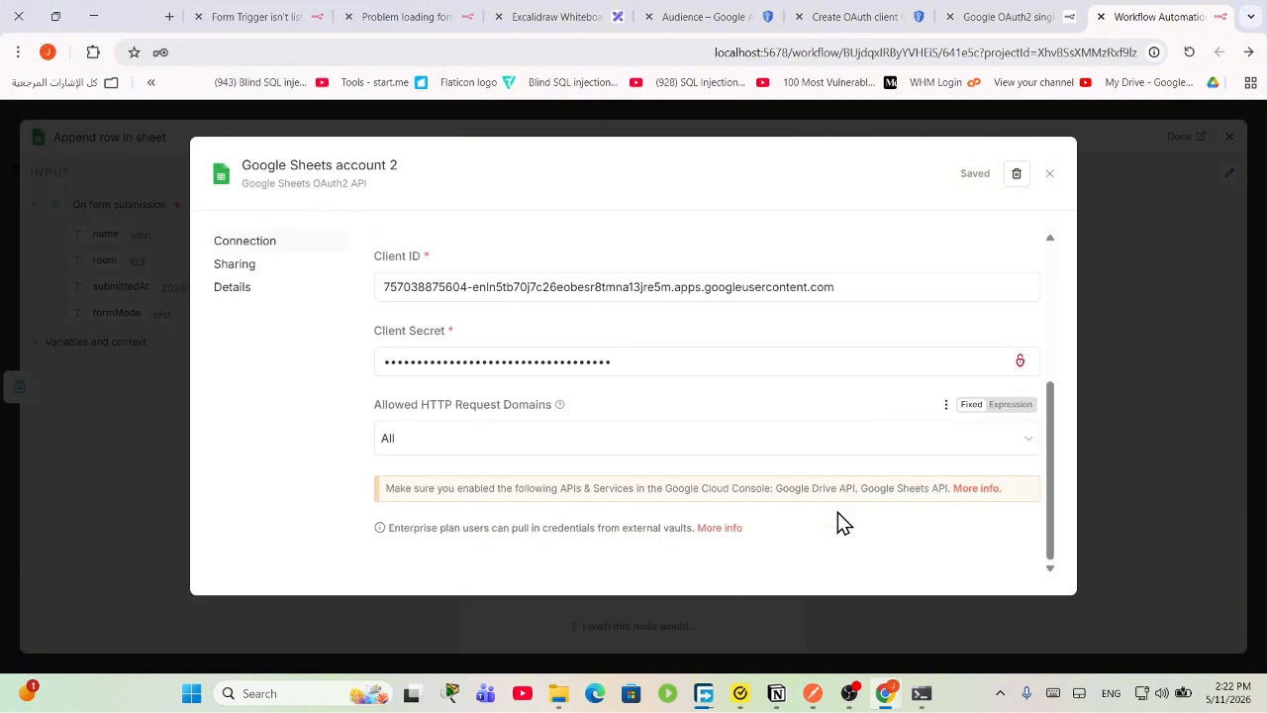
pyautogui.scroll(3, 839, 520)
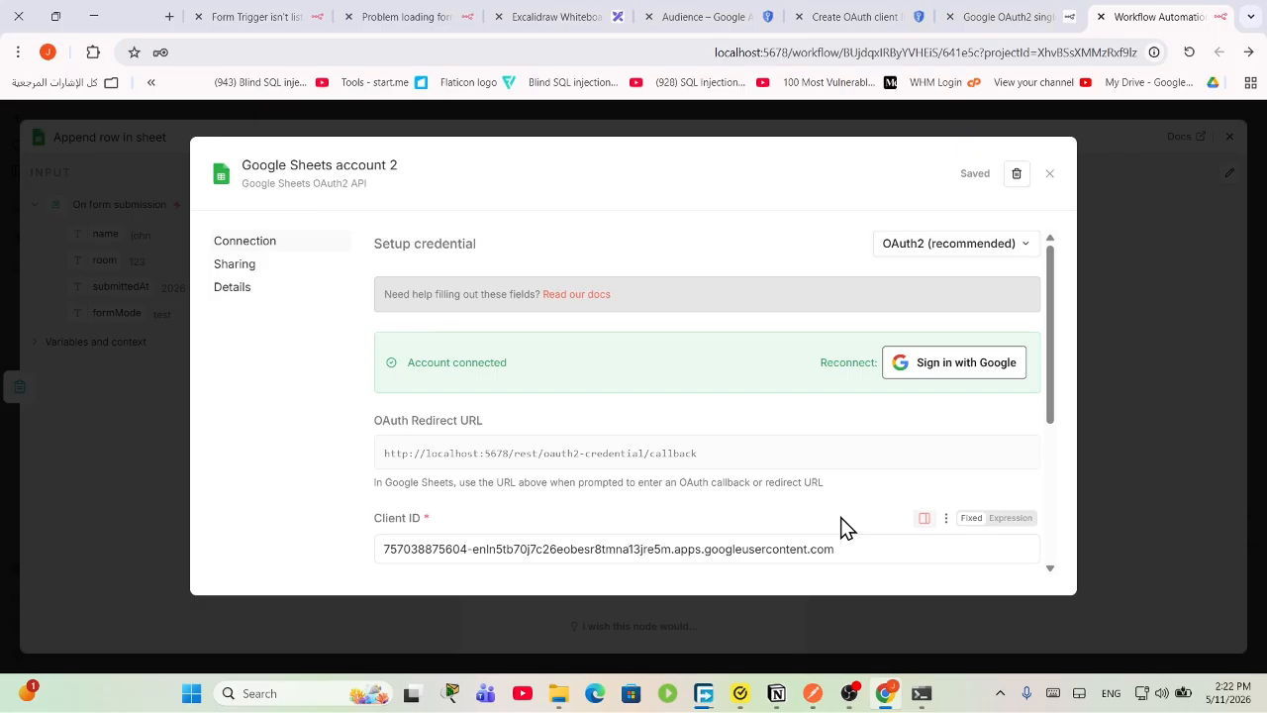
pyautogui.click(1051, 175)
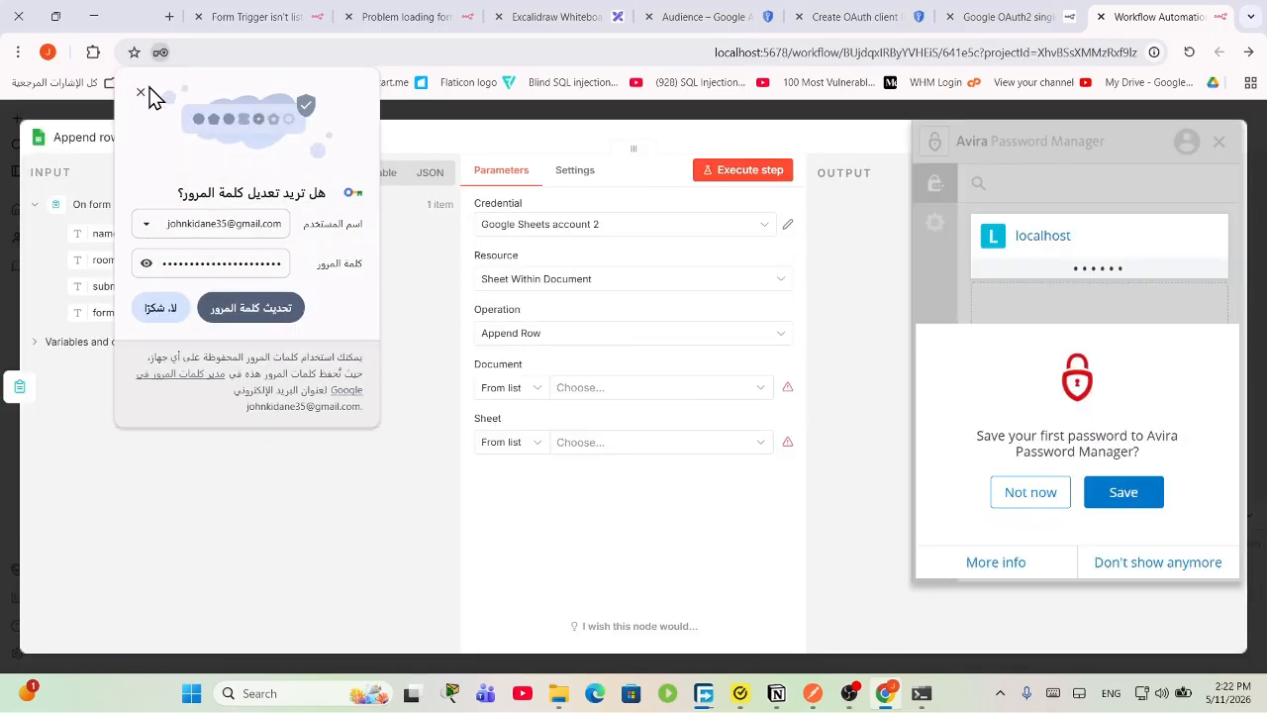
# Step: Dismiss the password prompt, set the Append row node's Document to test01, and open a new tab
pyautogui.click(140, 92)
pyautogui.click(600, 387)
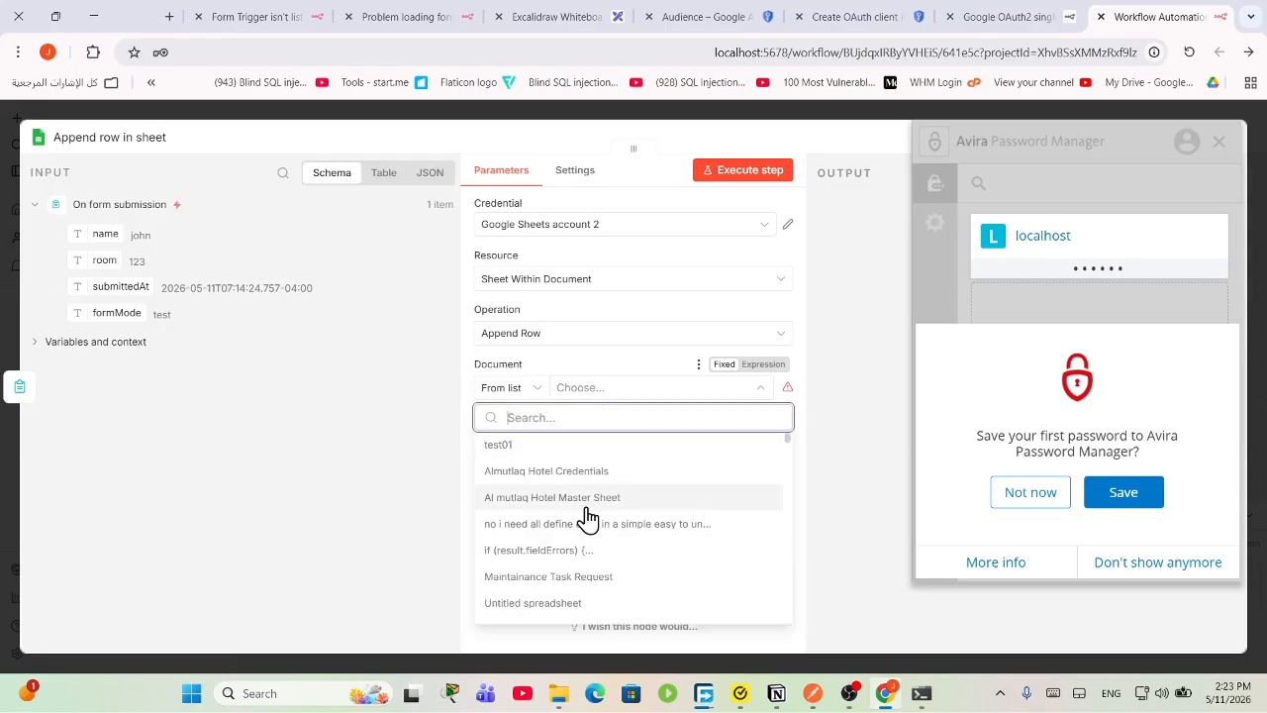
pyautogui.scroll(-5, 606, 549)
pyautogui.scroll(-10, 609, 554)
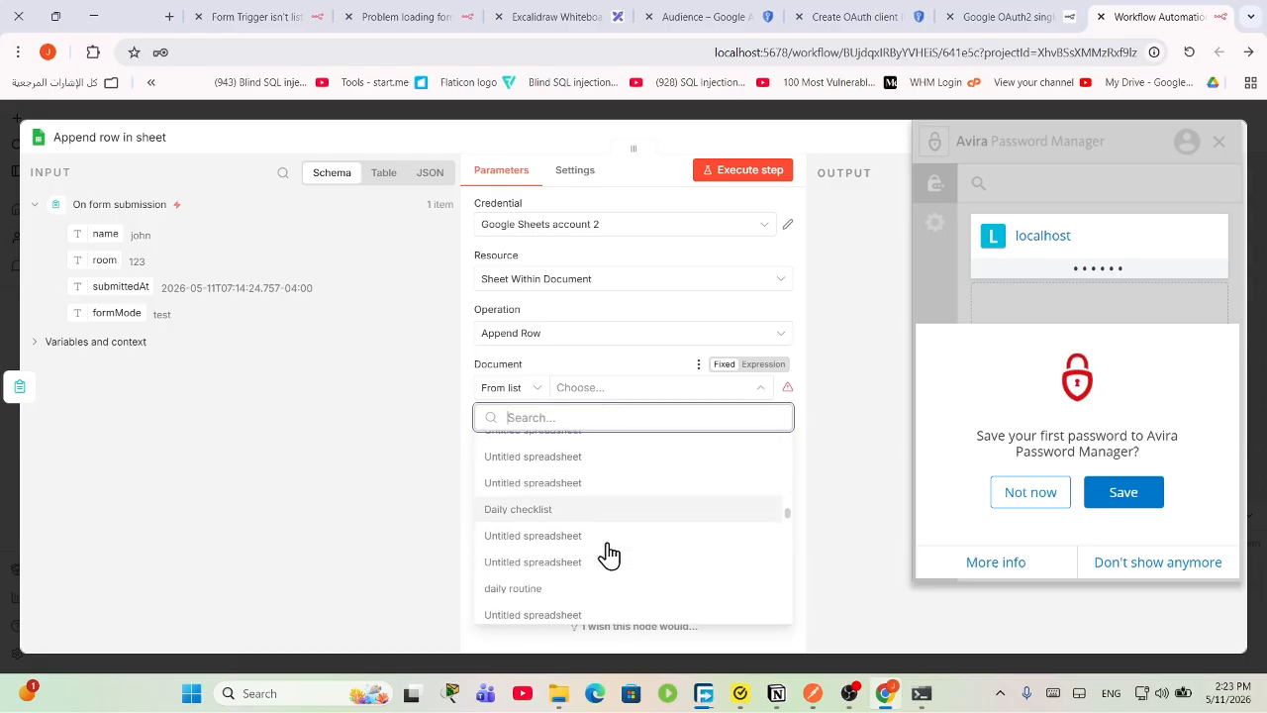
pyautogui.scroll(15, 691, 510)
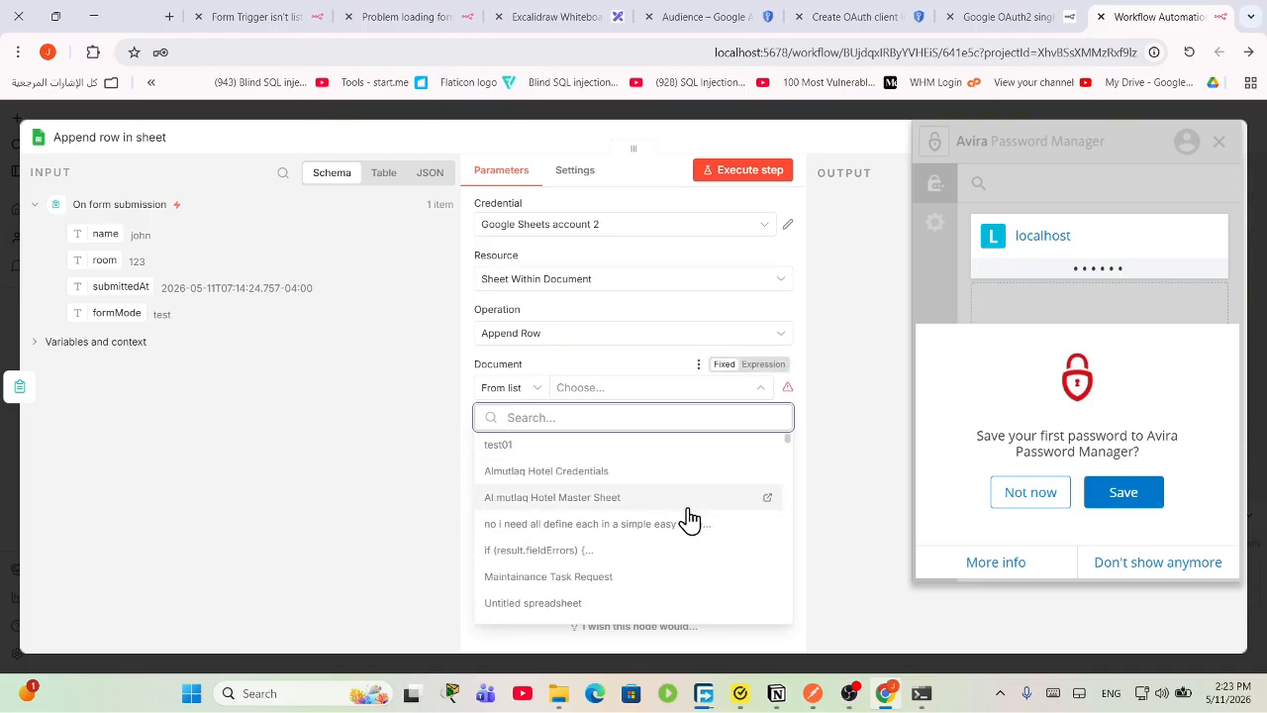
pyautogui.click(495, 444)
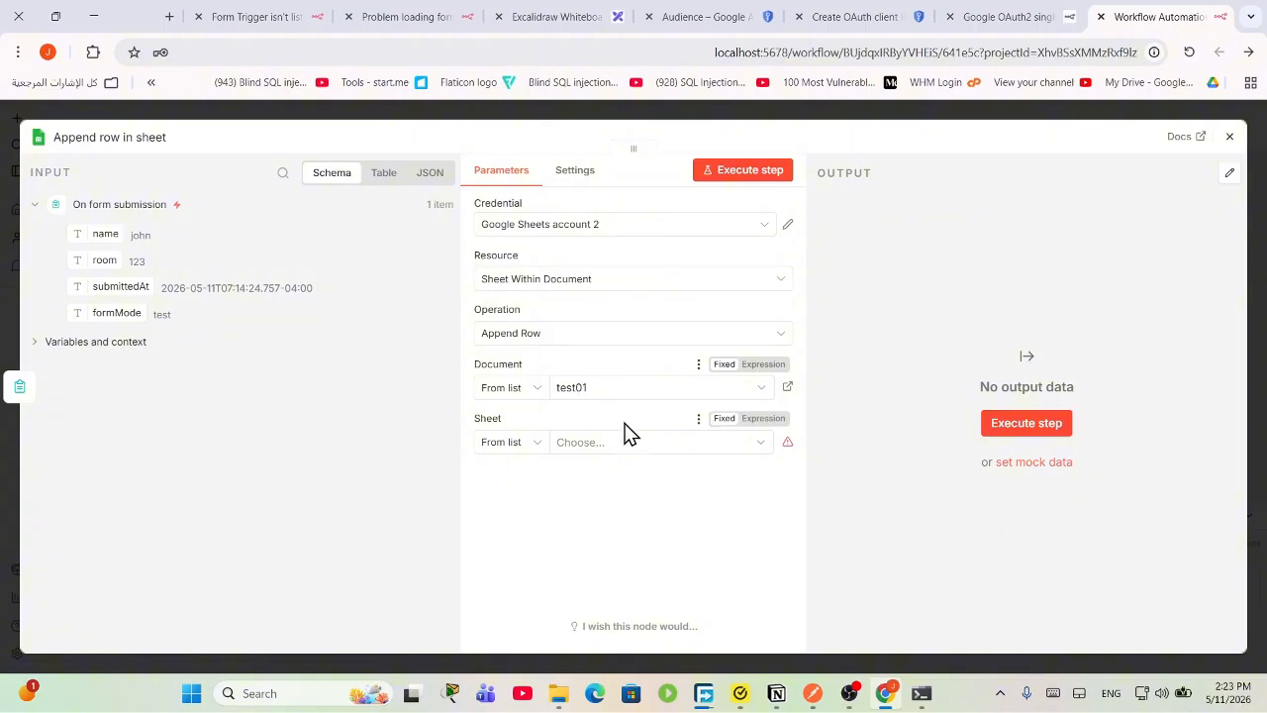
pyautogui.doubleClick(167, 19)
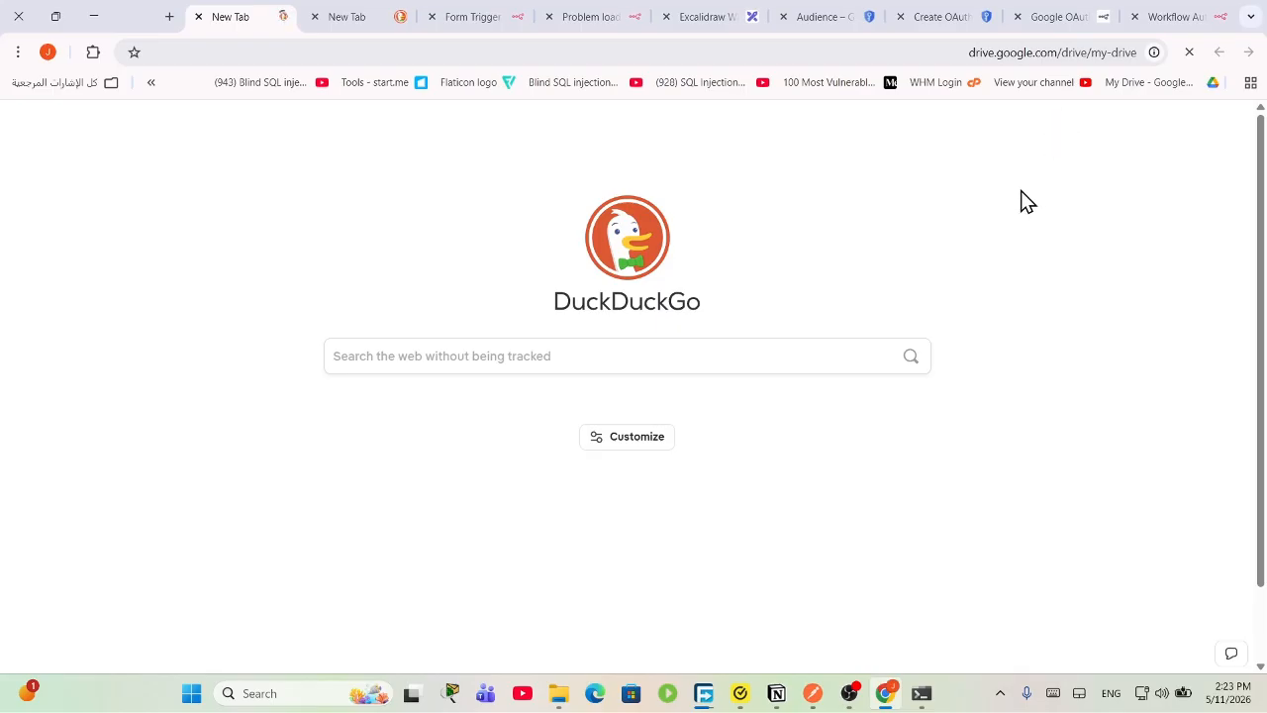
# Step: From My Drive, create a blank Google Sheets spreadsheet via New > Google Sheets
pyautogui.scroll(-3, 571, 434)
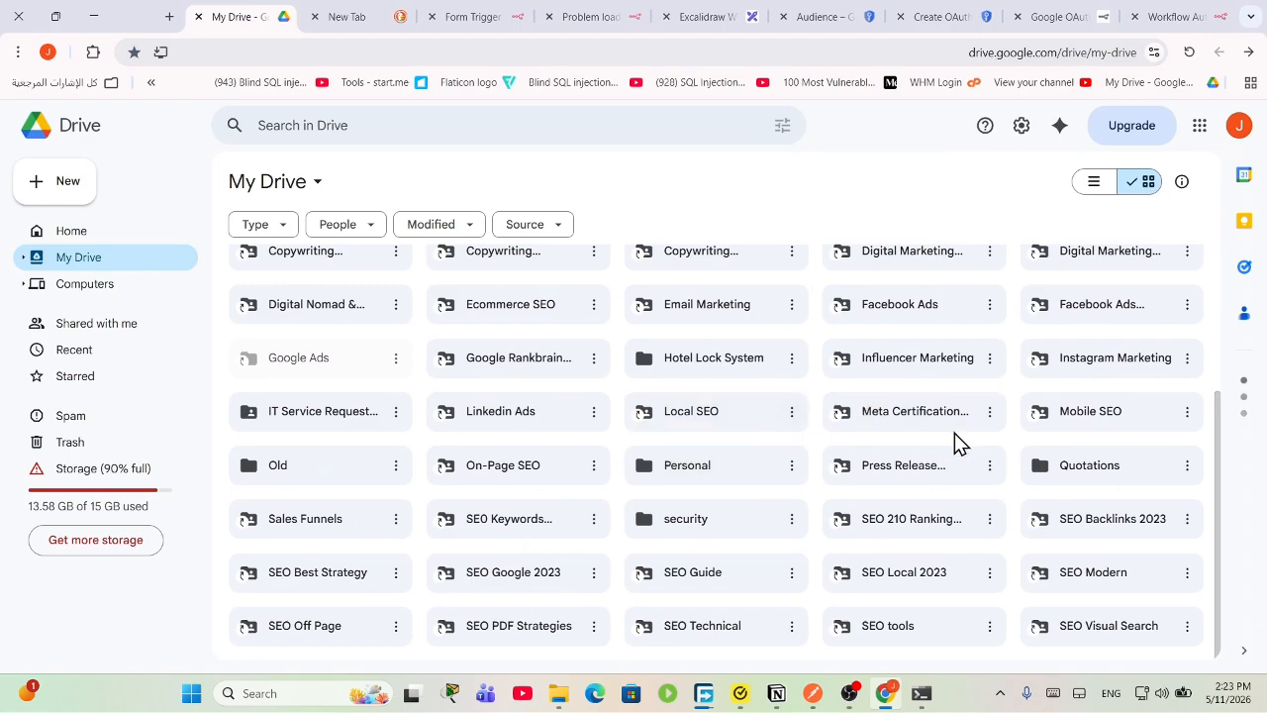
pyautogui.scroll(-10, 968, 442)
pyautogui.scroll(3, 648, 446)
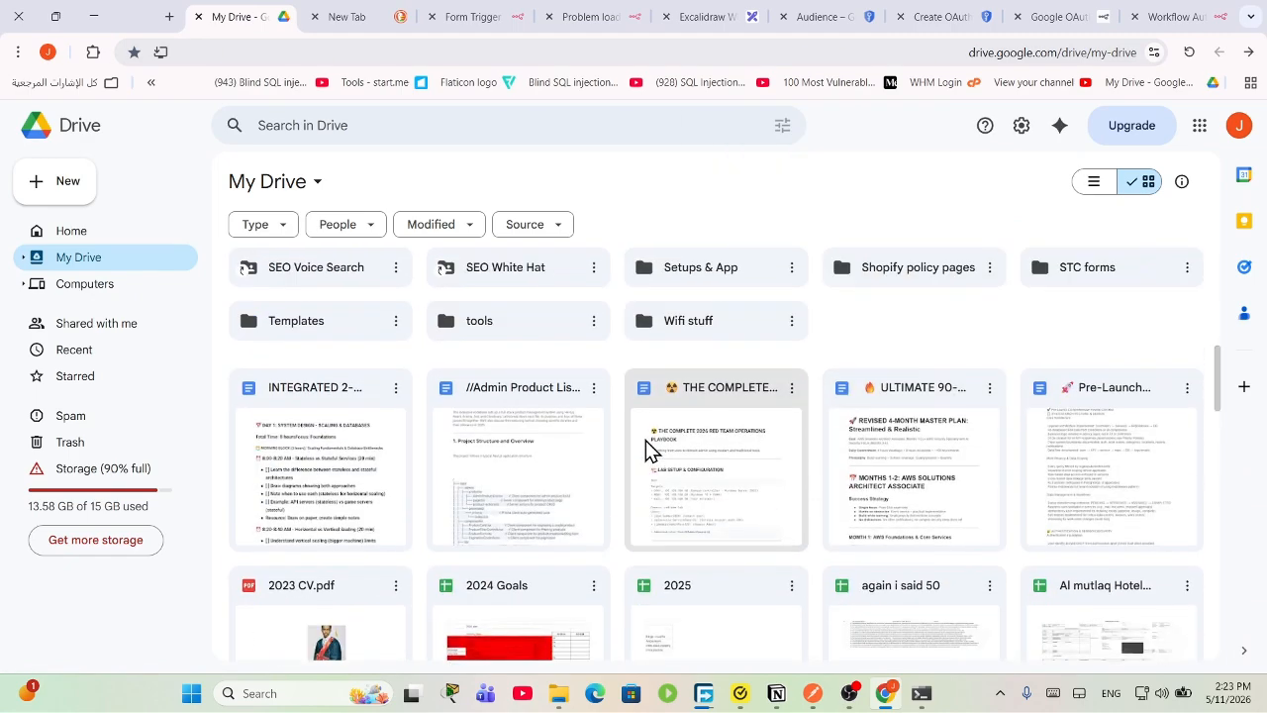
pyautogui.scroll(-5, 727, 447)
pyautogui.scroll(-2, 782, 471)
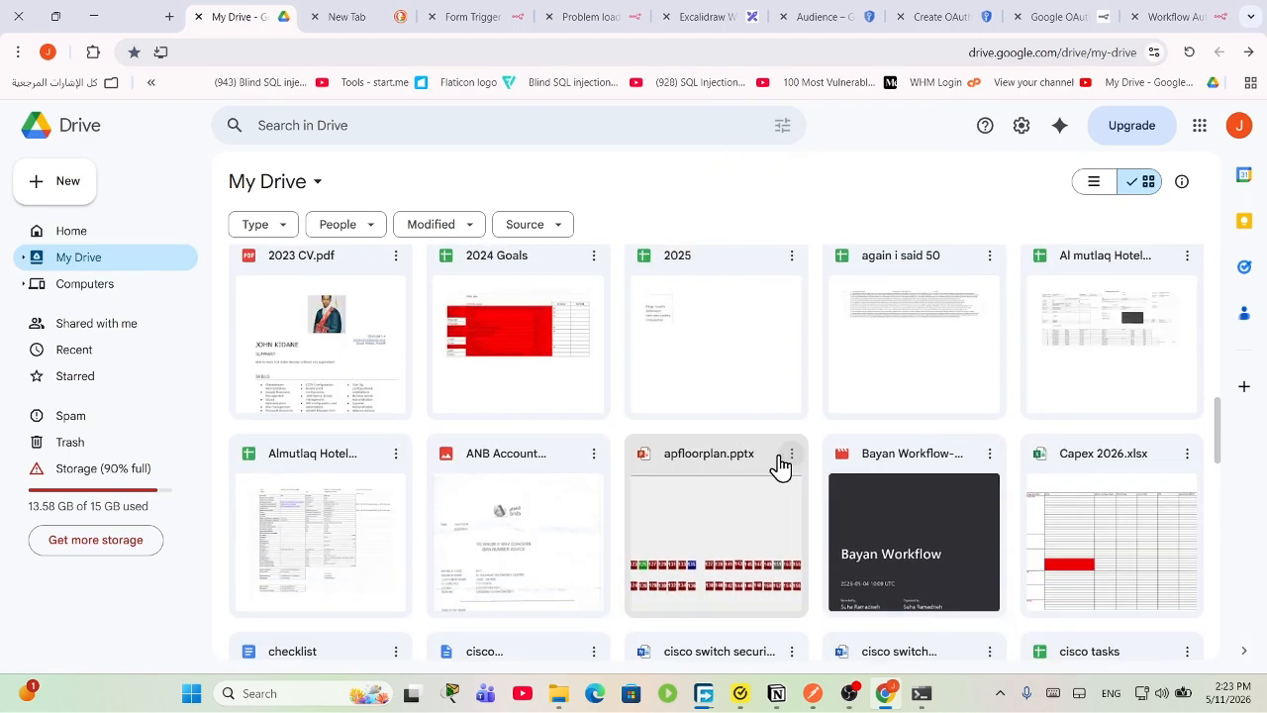
pyautogui.scroll(5, 914, 286)
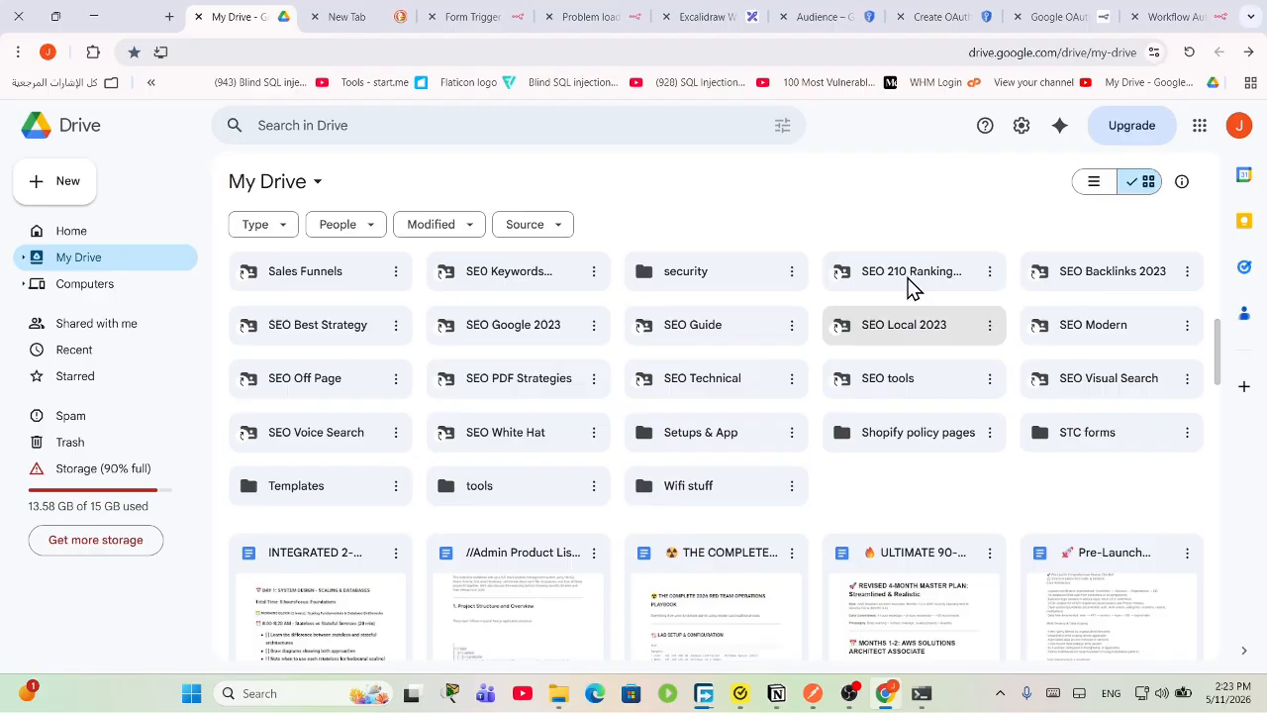
pyautogui.click(48, 52)
pyautogui.click(47, 51)
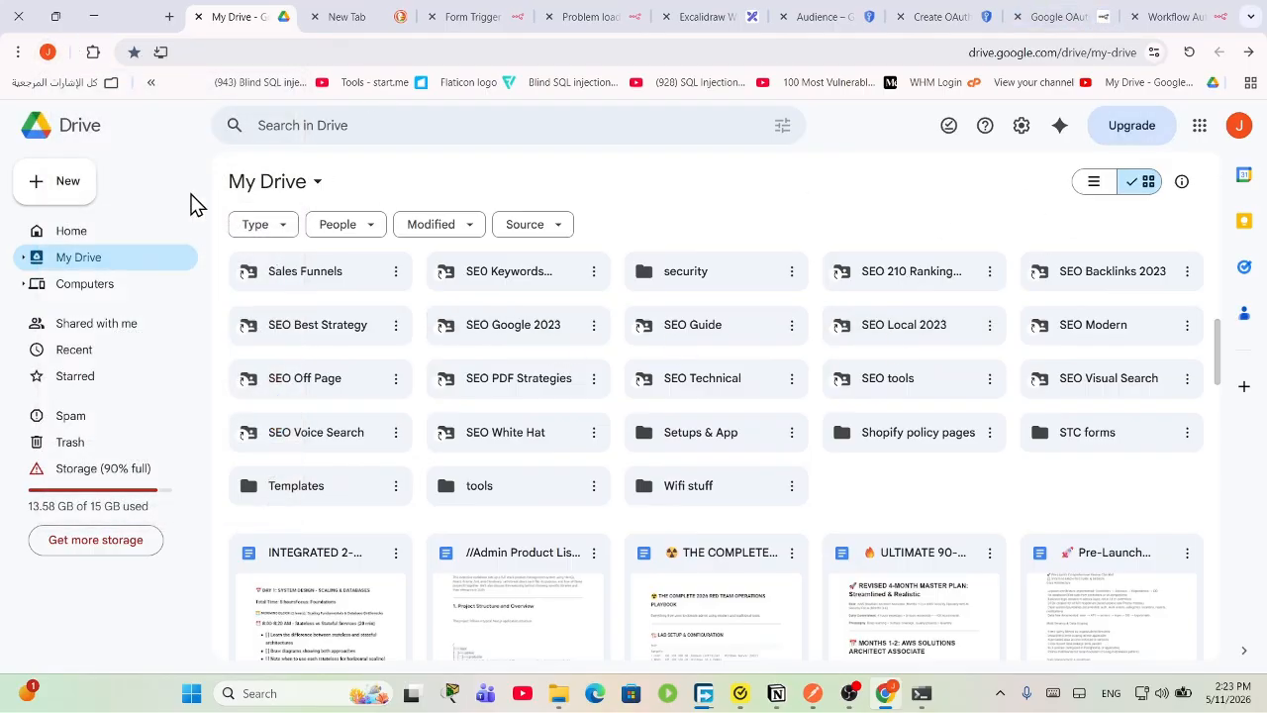
pyautogui.click(63, 188)
pyautogui.click(307, 327)
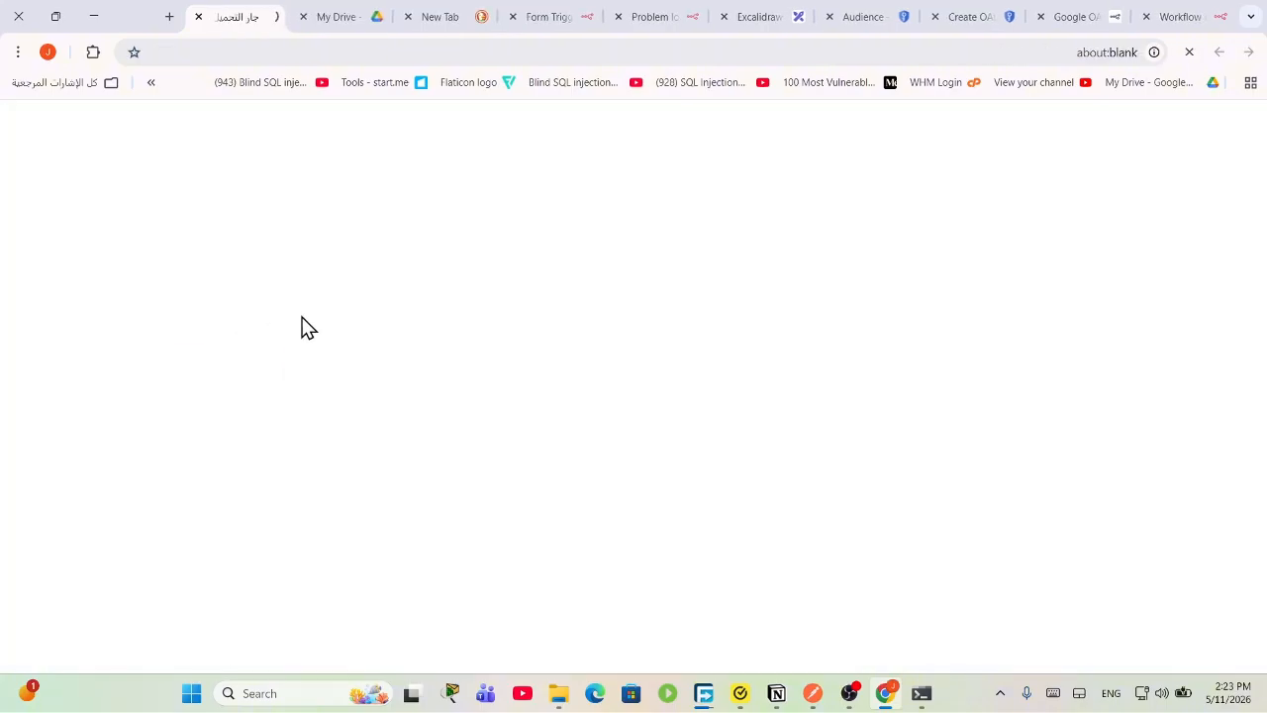
# Step: Rename the new spreadsheet to 'hotel reserv'
pyautogui.click(124, 135)
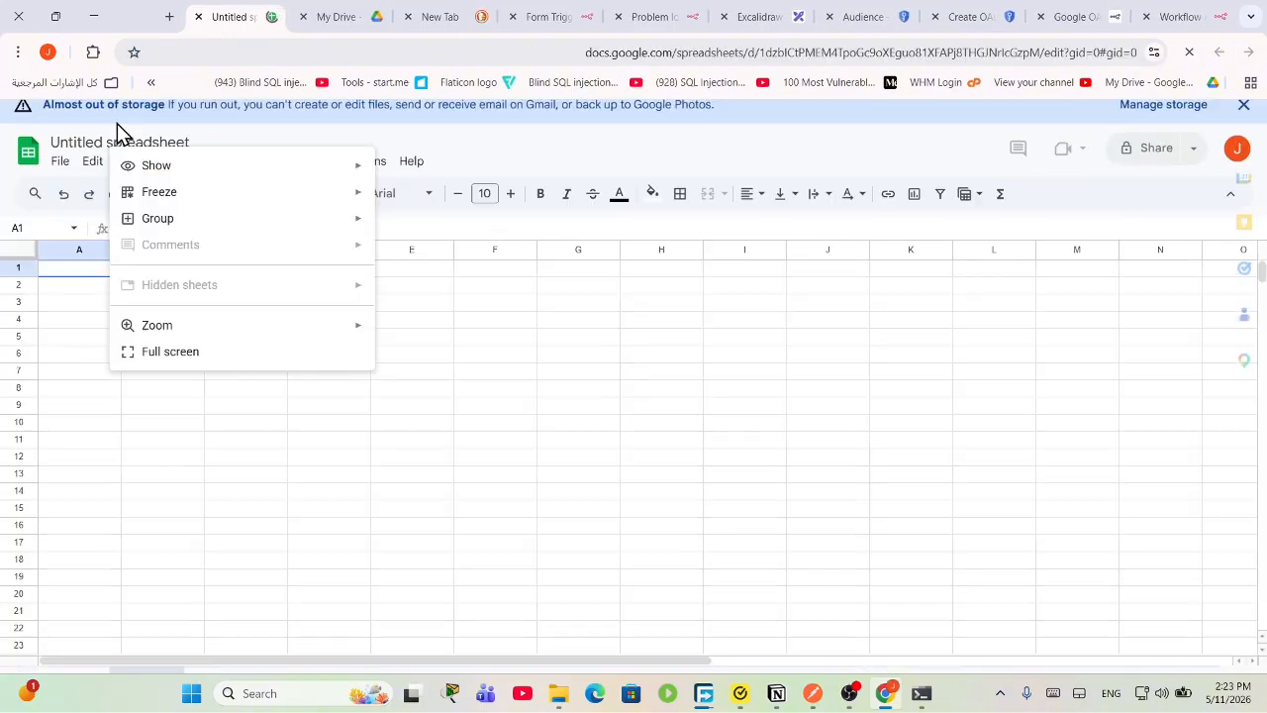
pyautogui.click(117, 123)
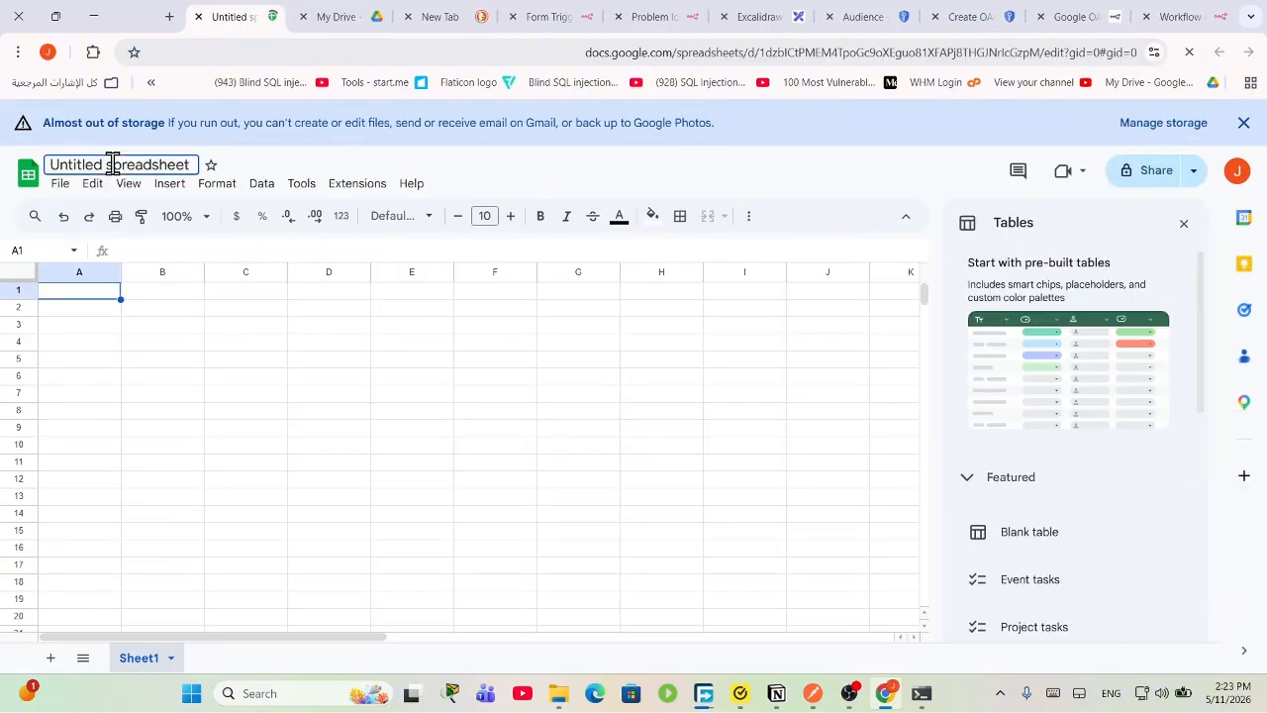
pyautogui.click(113, 165)
pyautogui.write('h')
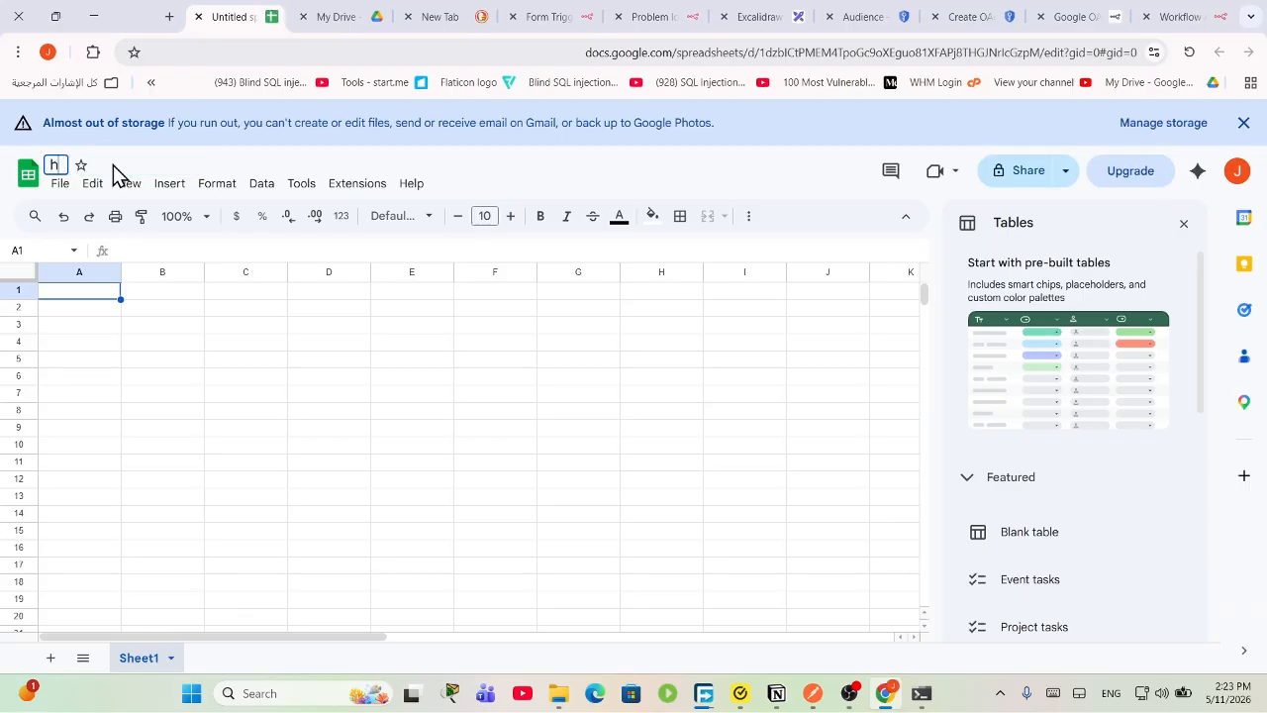
pyautogui.write('otel reserv')
pyautogui.click(114, 291)
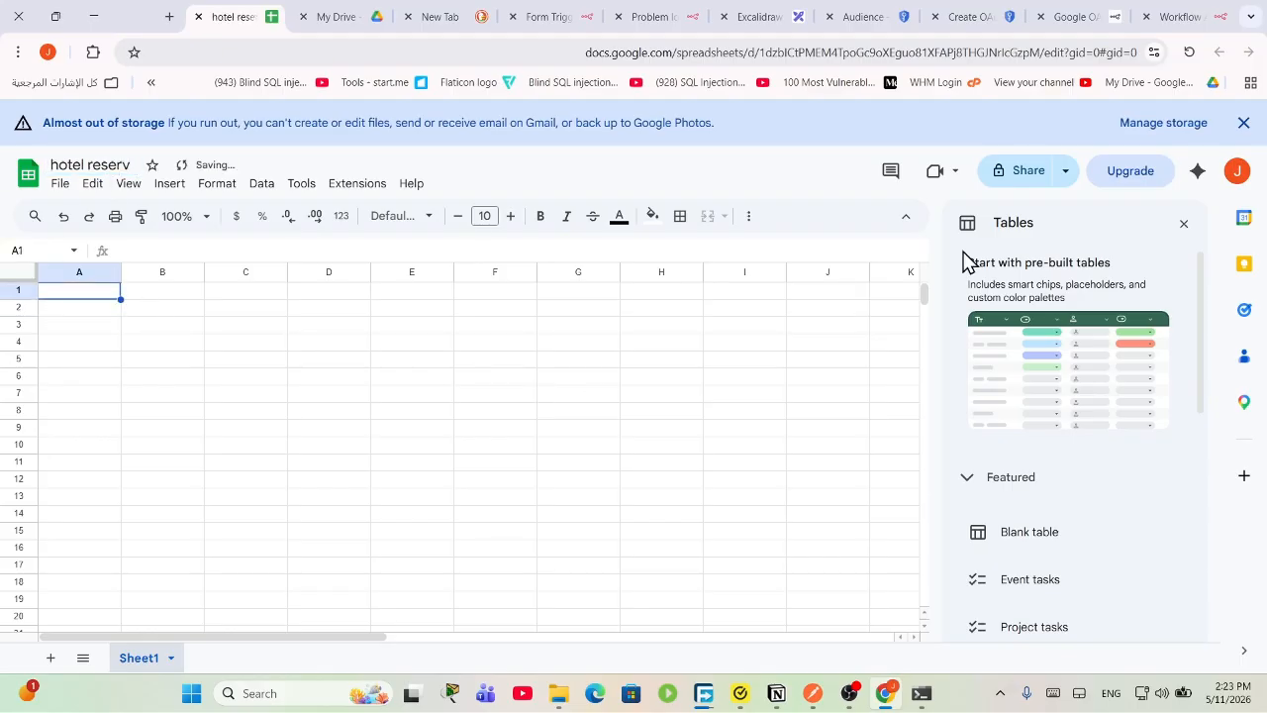
# Step: Enter headers 'name' in A1 and 'room' in B1, then return to the n8n workflow
pyautogui.doubleClick(97, 292)
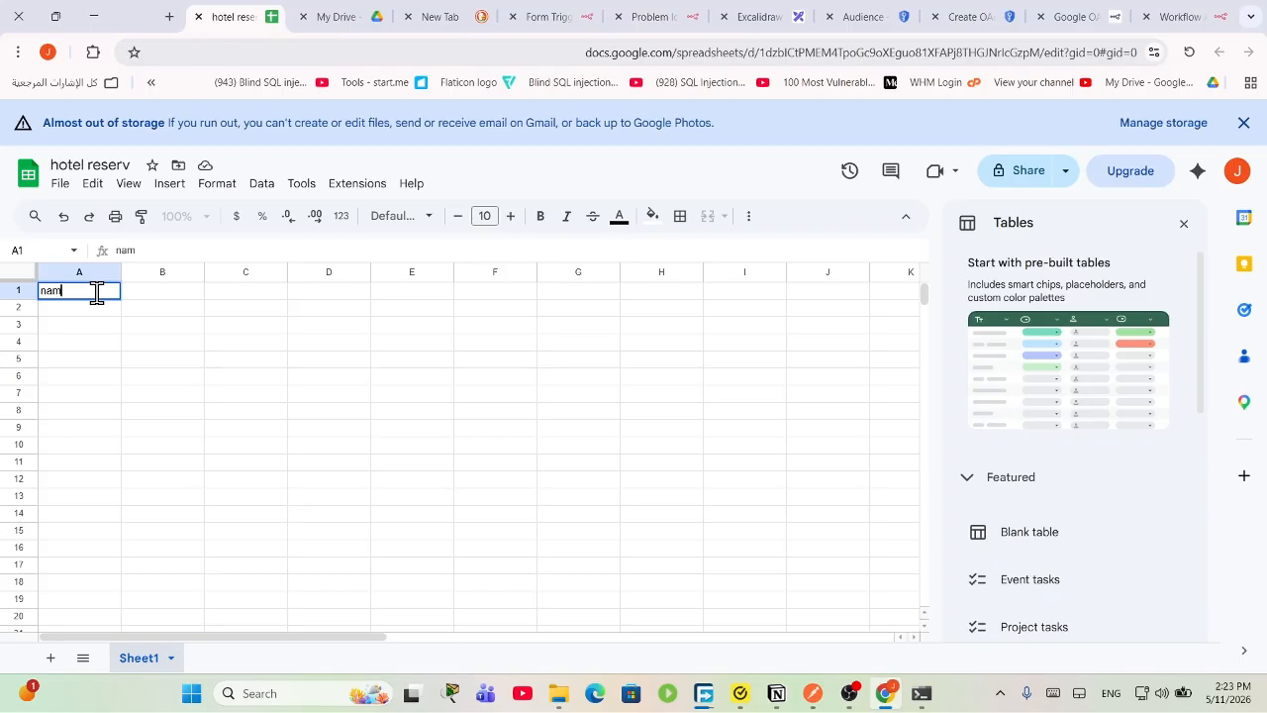
pyautogui.click(171, 289)
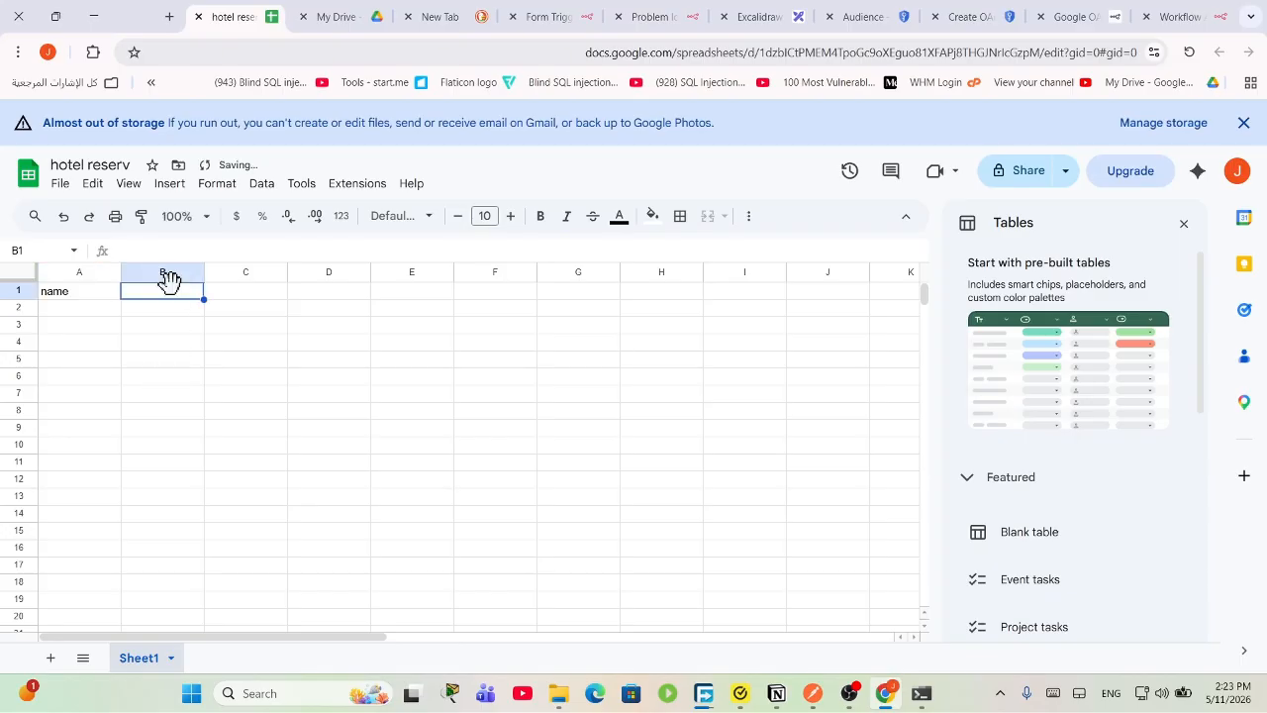
pyautogui.write('room')
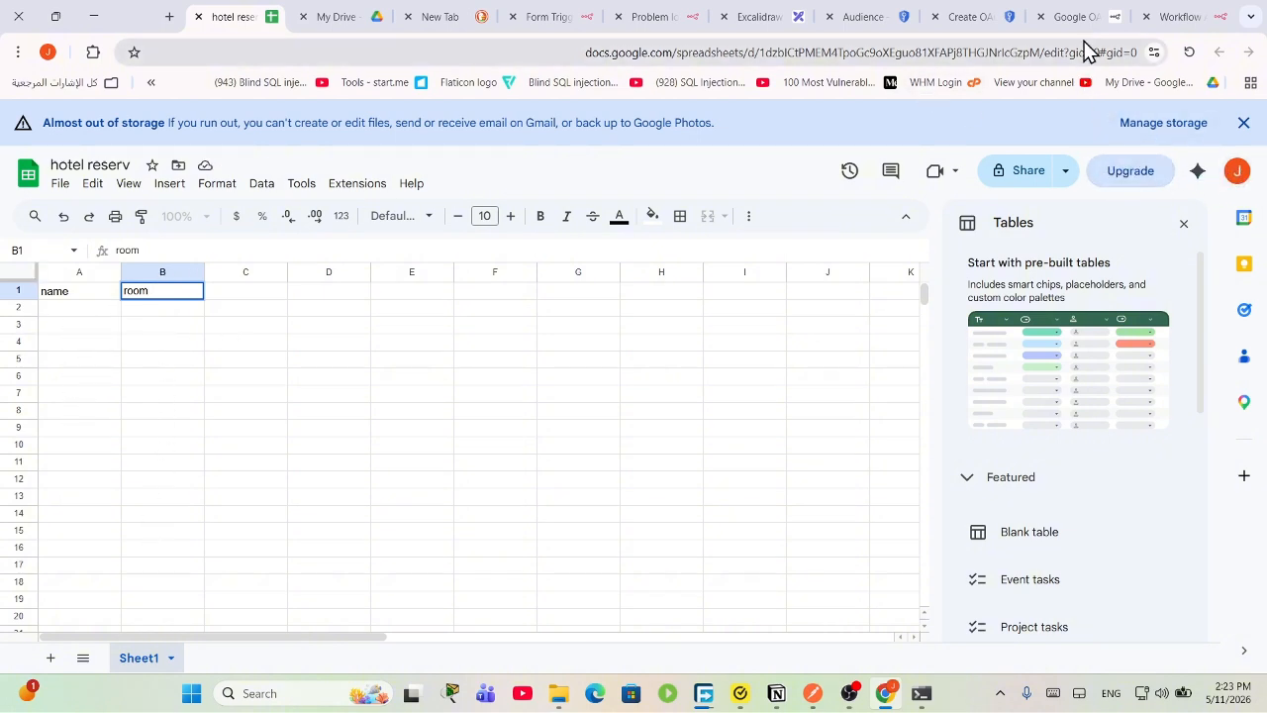
pyautogui.click(1170, 12)
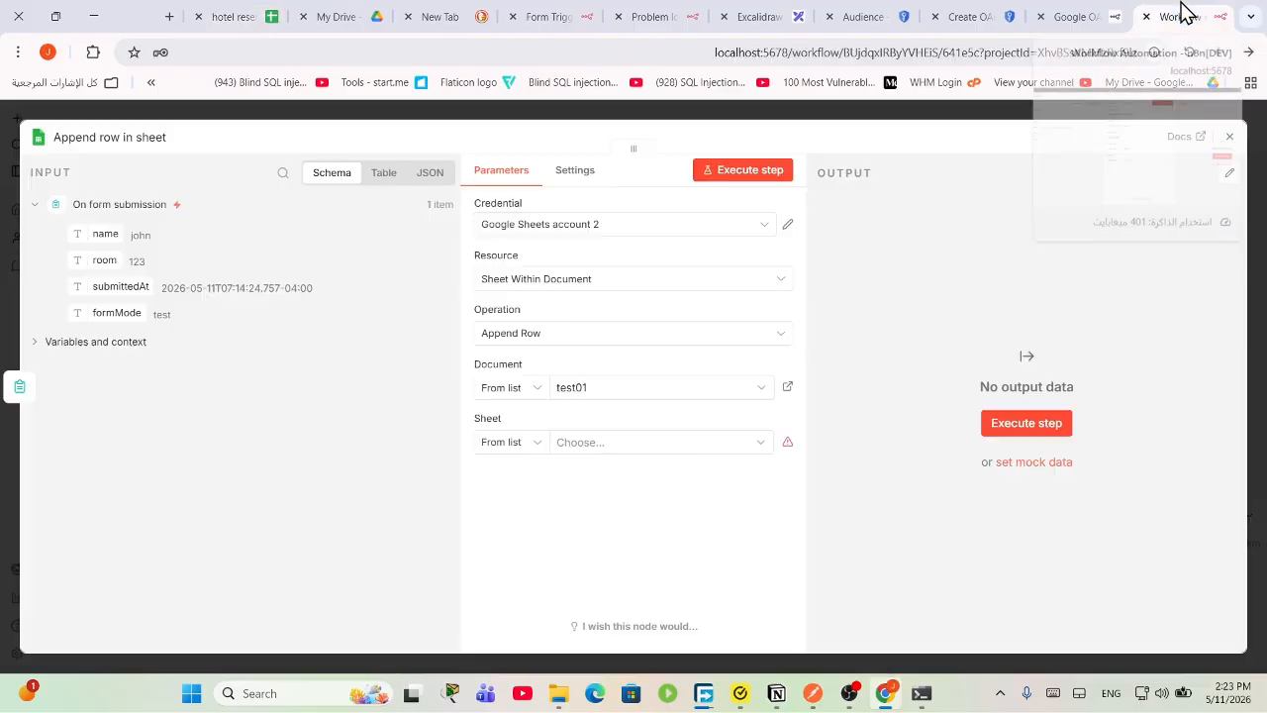
# Step: Keep Append Row as the operation and browse the Document list, leaving test01 selected for now
pyautogui.click(572, 341)
pyautogui.click(570, 341)
pyautogui.click(602, 387)
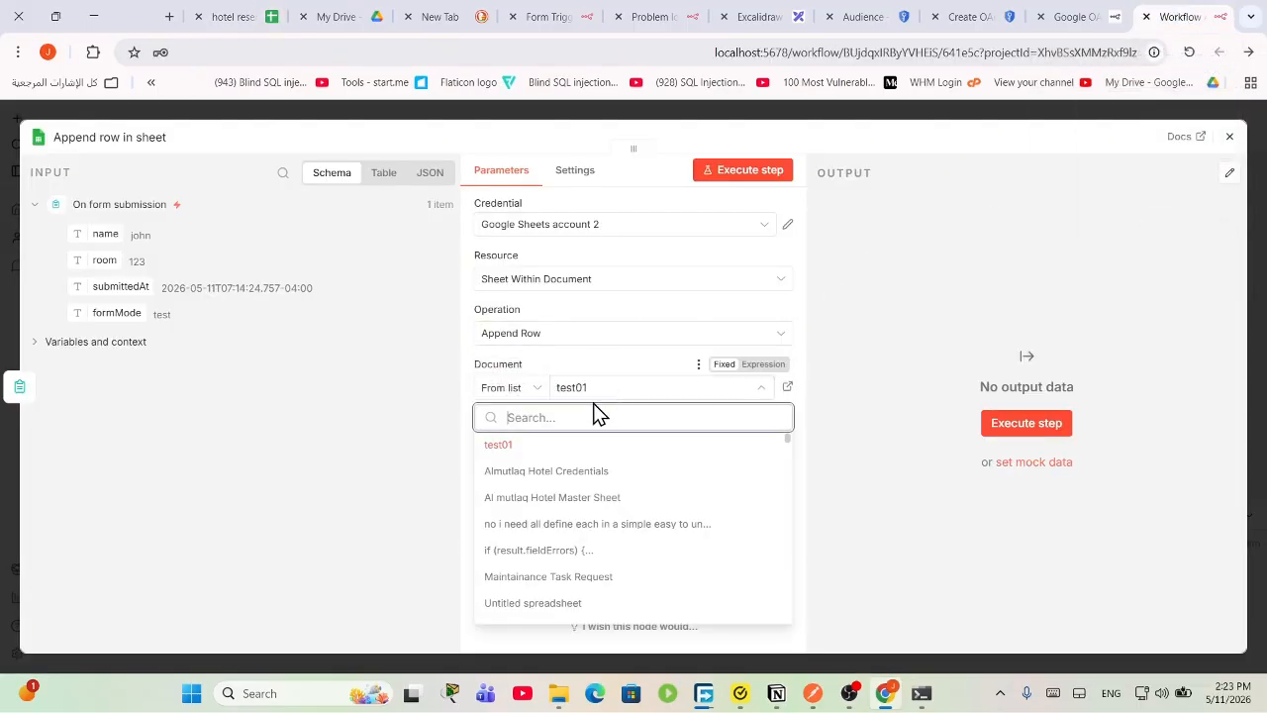
pyautogui.click(573, 446)
pyautogui.click(635, 383)
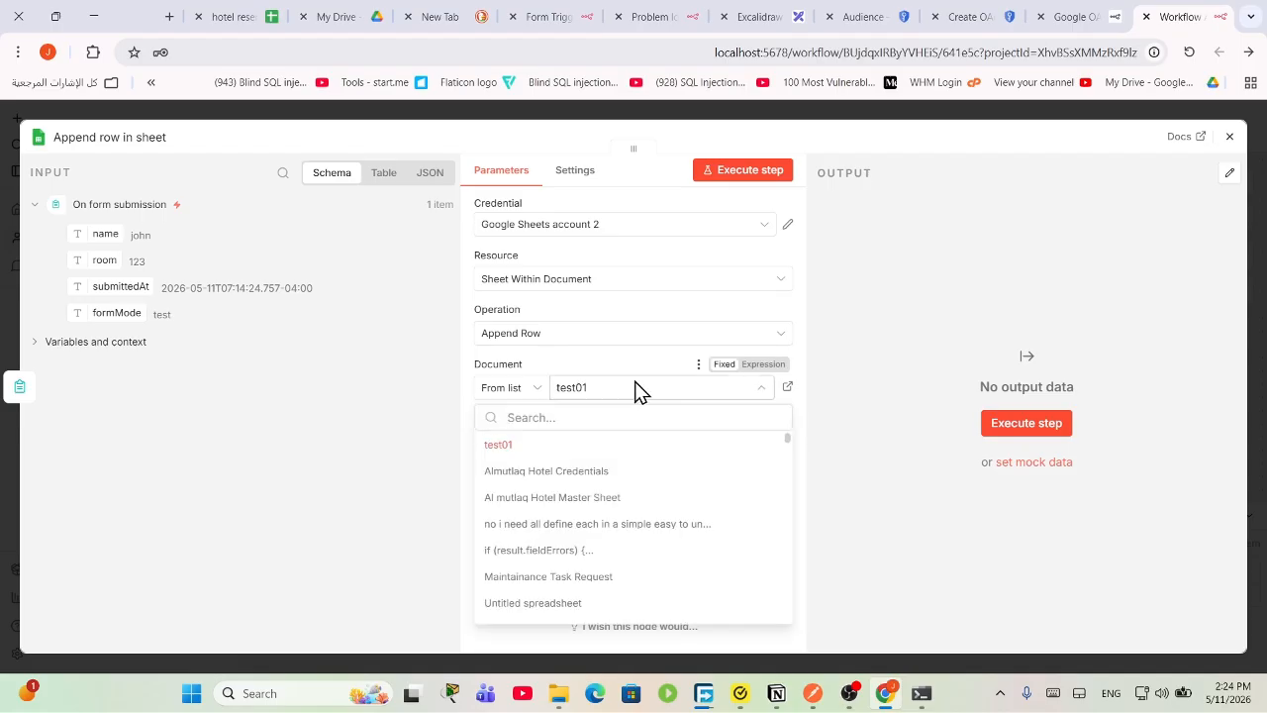
pyautogui.click(634, 385)
pyautogui.click(630, 392)
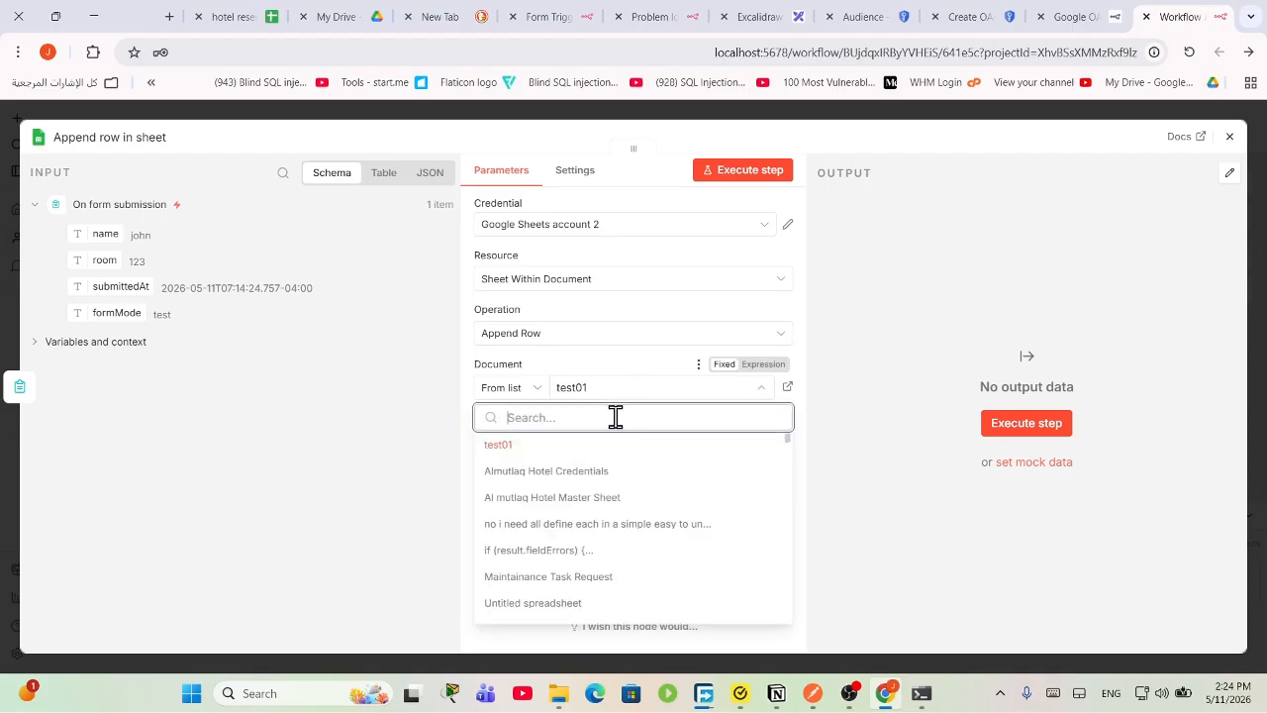
pyautogui.click(619, 440)
# Step: Search 'hotel' and set the node's document to hotel reserv with Sheet1 as the sheet
pyautogui.click(637, 395)
pyautogui.write('hote')
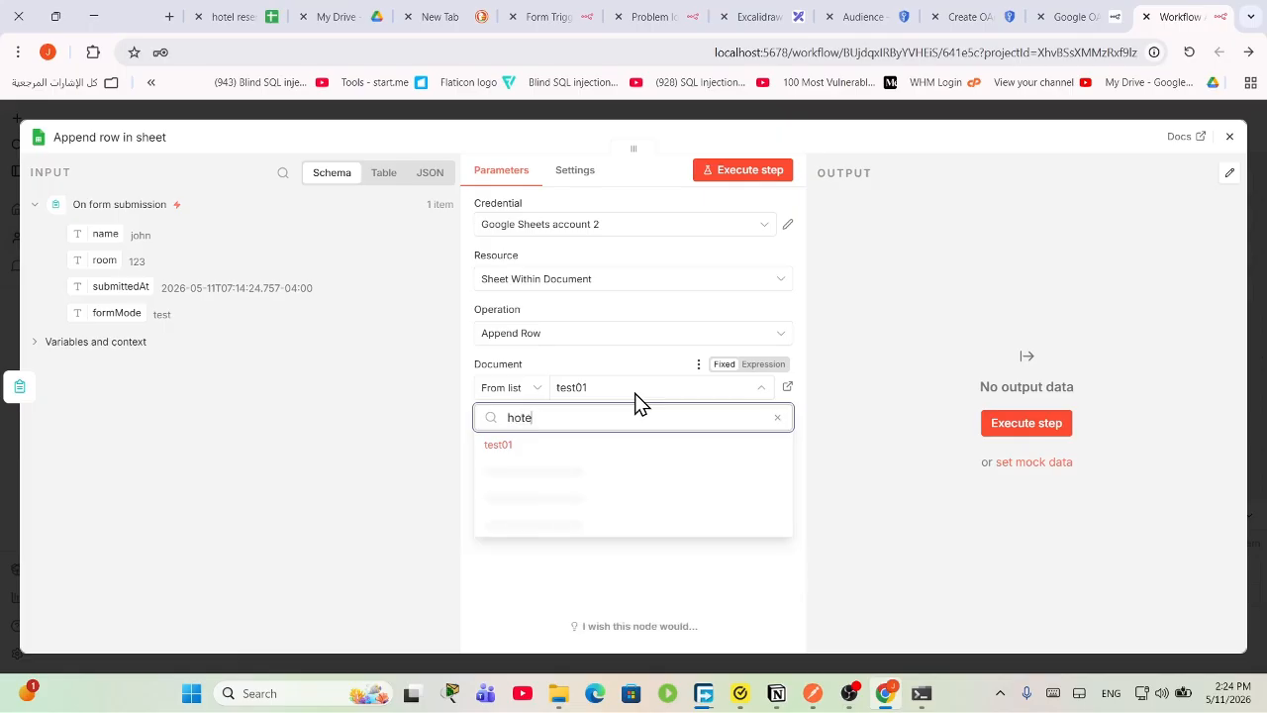
pyautogui.write('l')
pyautogui.click(557, 472)
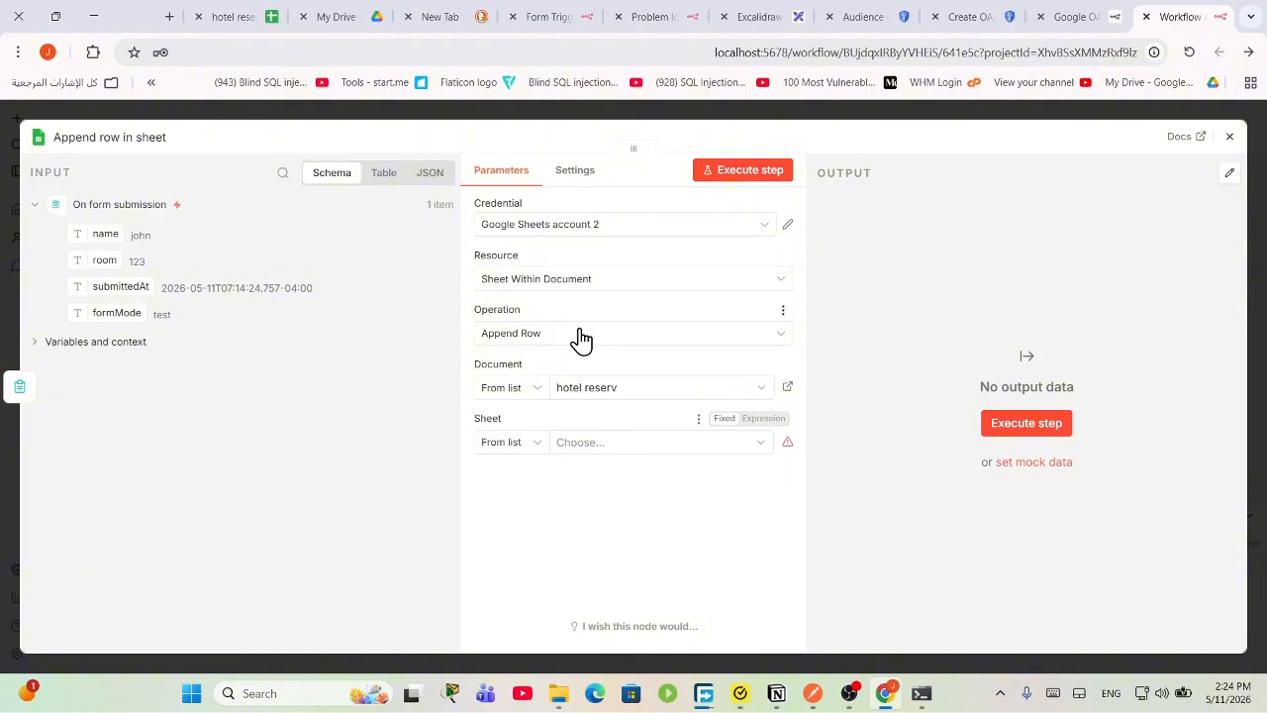
pyautogui.click(616, 448)
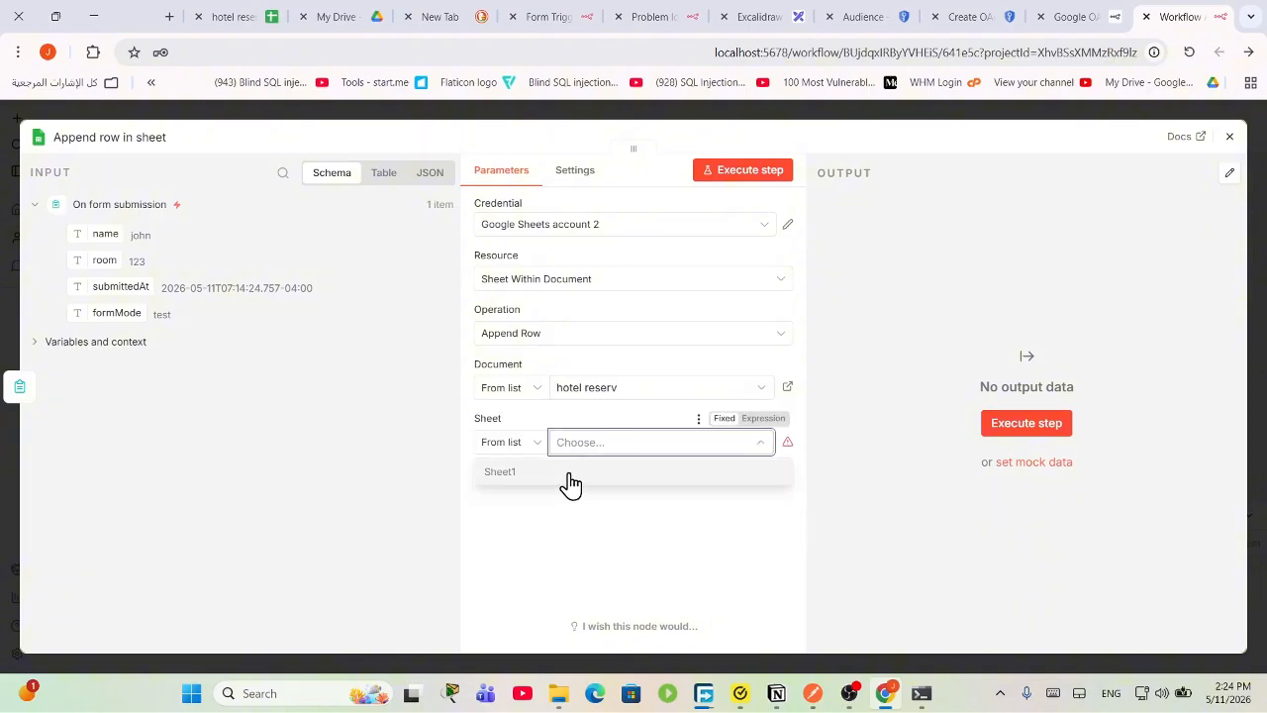
pyautogui.click(551, 477)
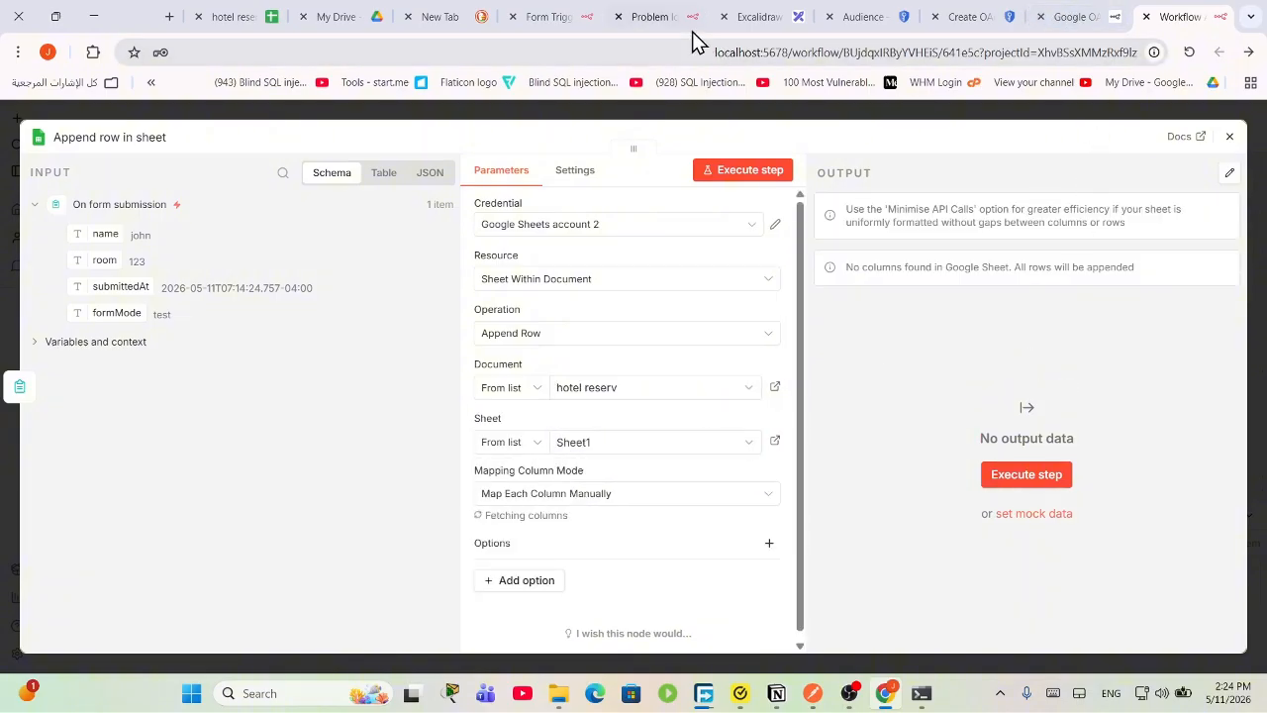
pyautogui.click(336, 16)
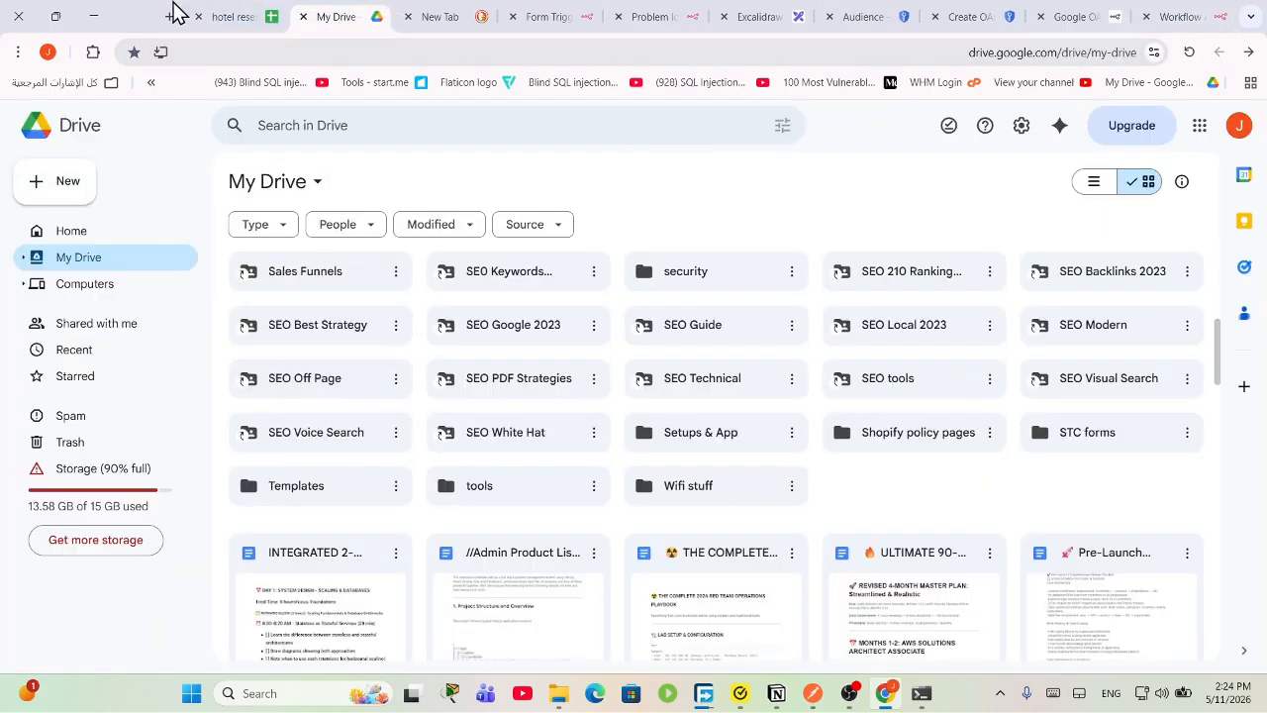
pyautogui.click(228, 17)
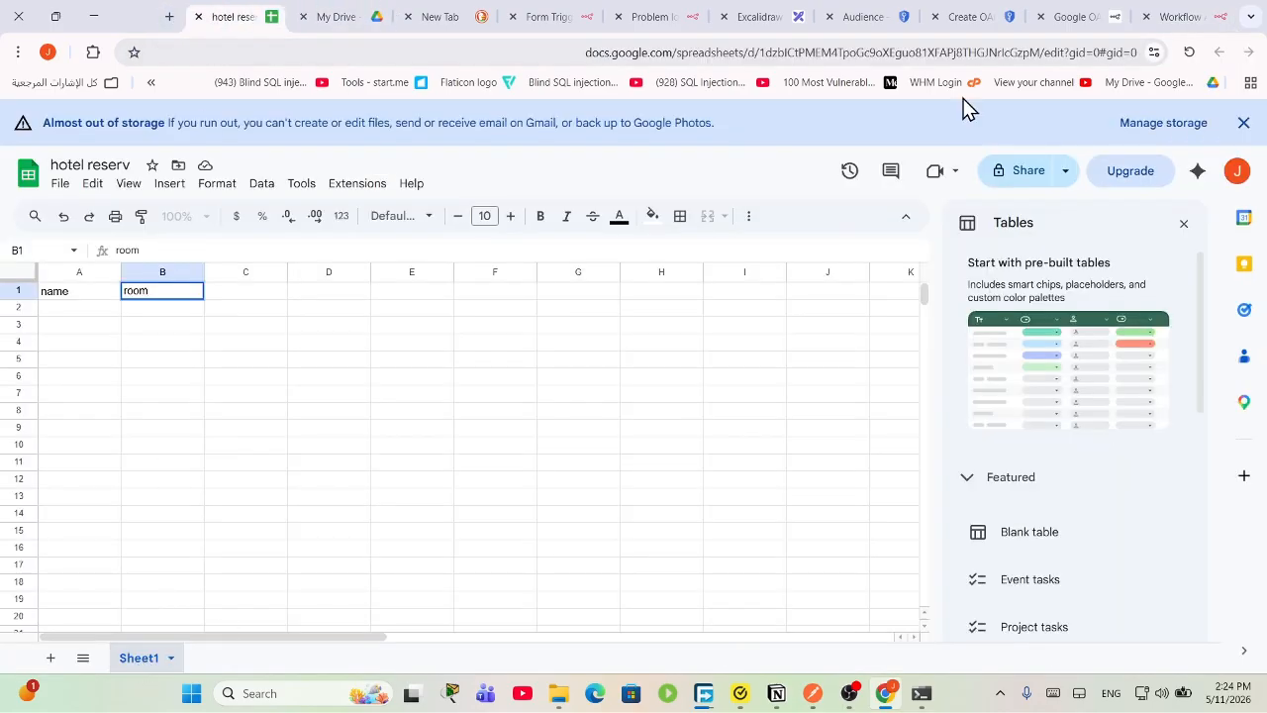
pyautogui.click(1144, 16)
pyautogui.scroll(-1, 602, 509)
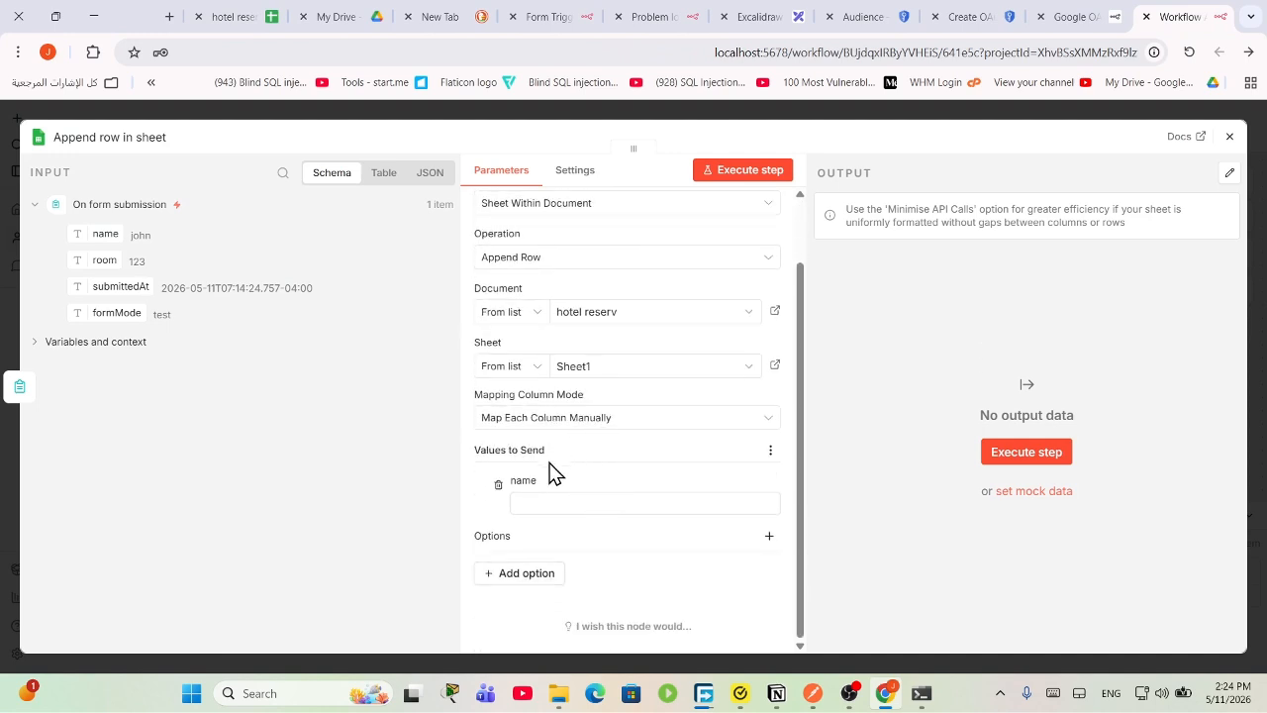
# Step: Commit the room header in the sheet and refetch columns so name and room appear for mapping
pyautogui.click(555, 502)
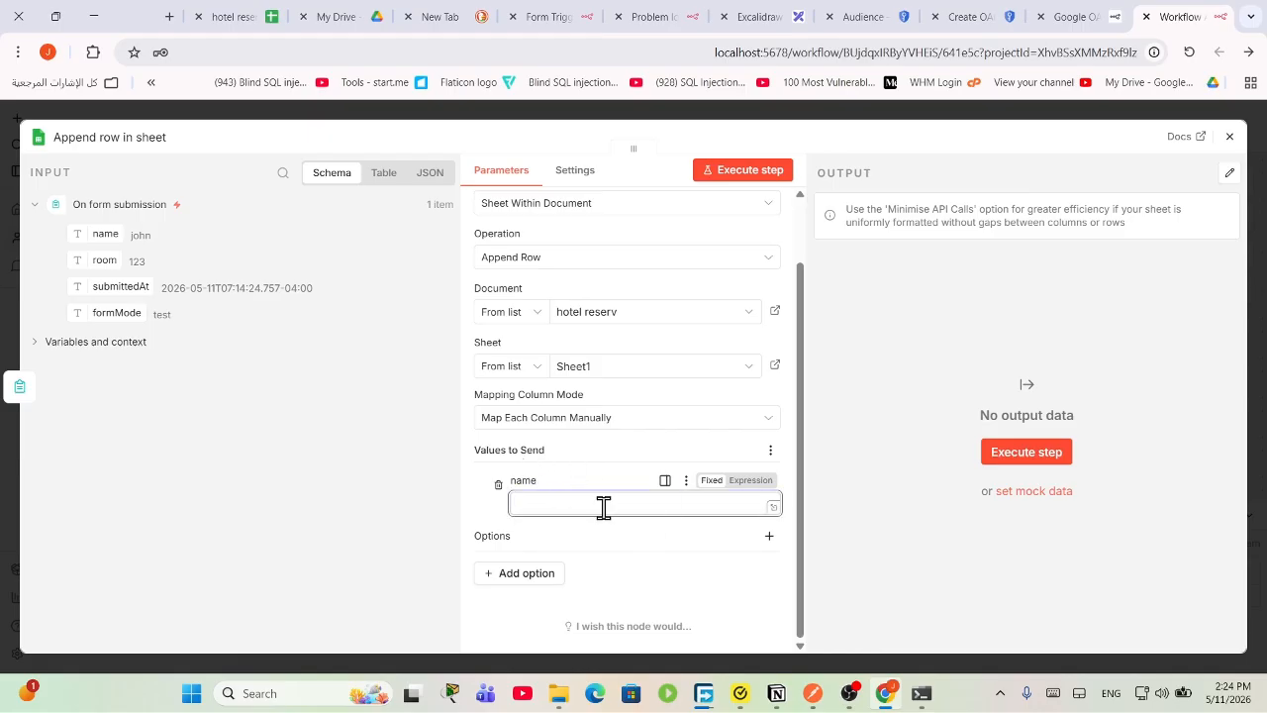
pyautogui.click(592, 421)
pyautogui.click(574, 465)
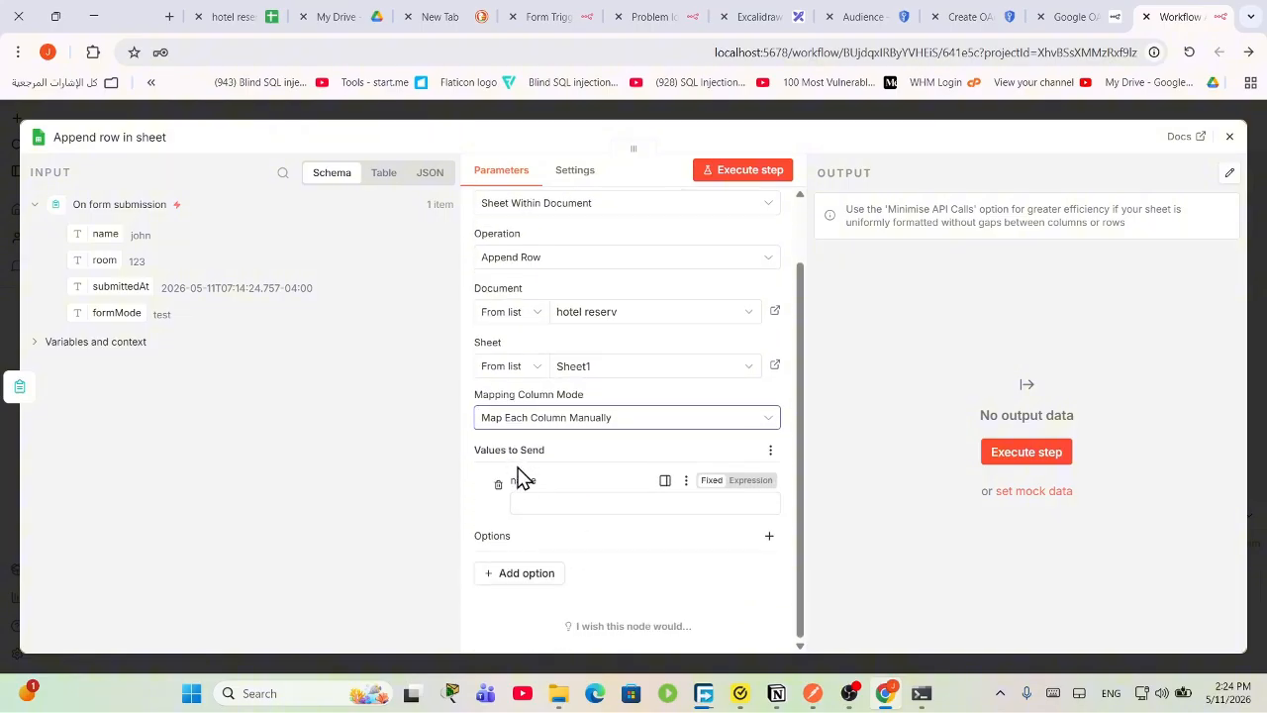
pyautogui.click(233, 16)
pyautogui.click(238, 327)
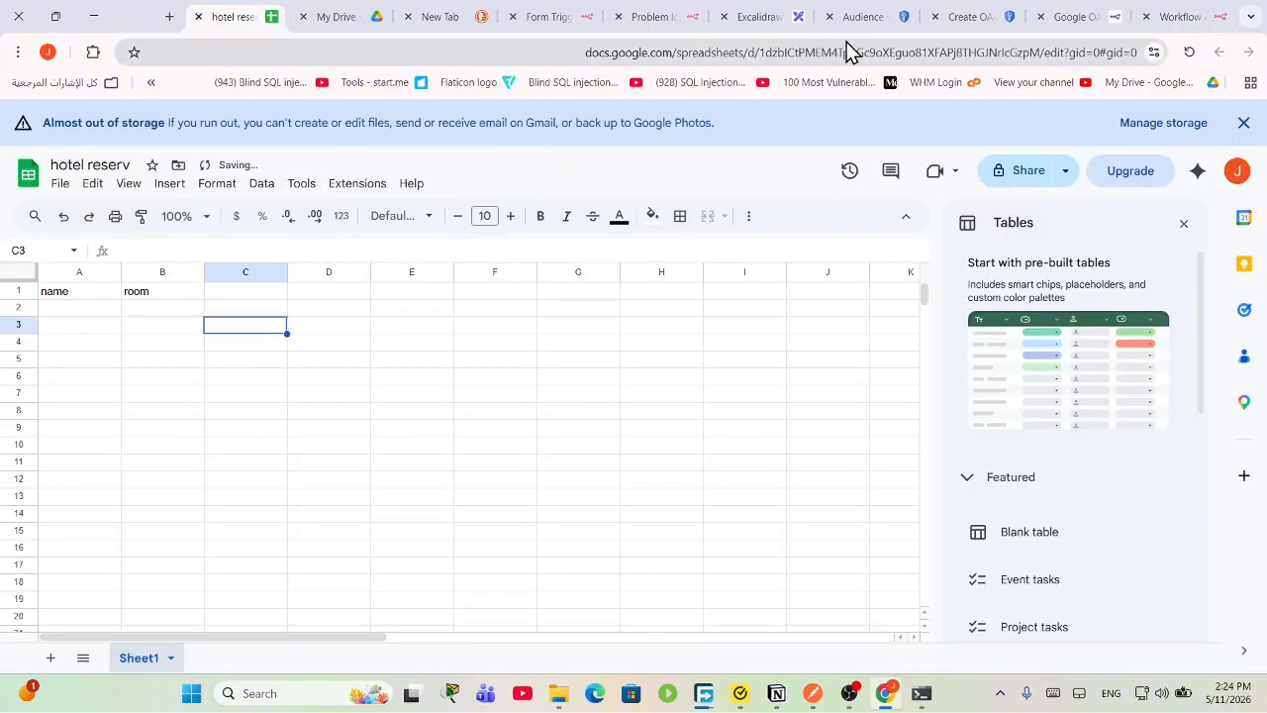
pyautogui.click(1160, 14)
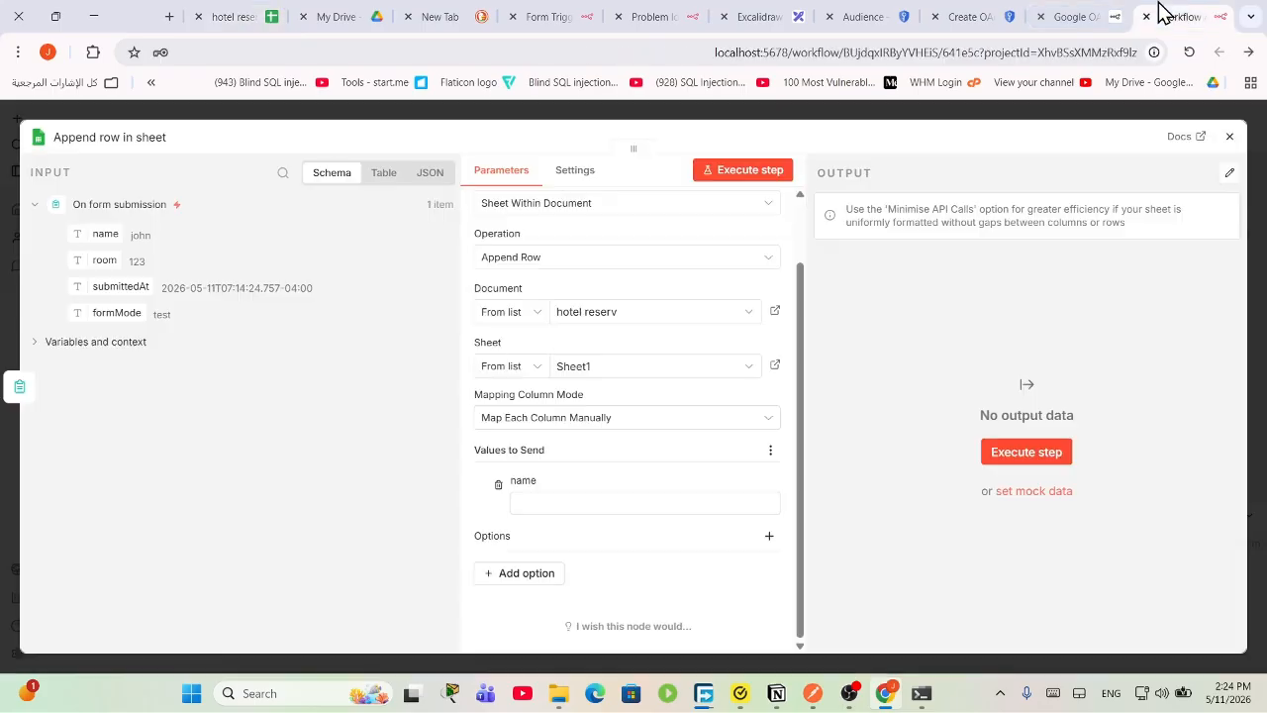
pyautogui.click(600, 421)
pyautogui.click(594, 467)
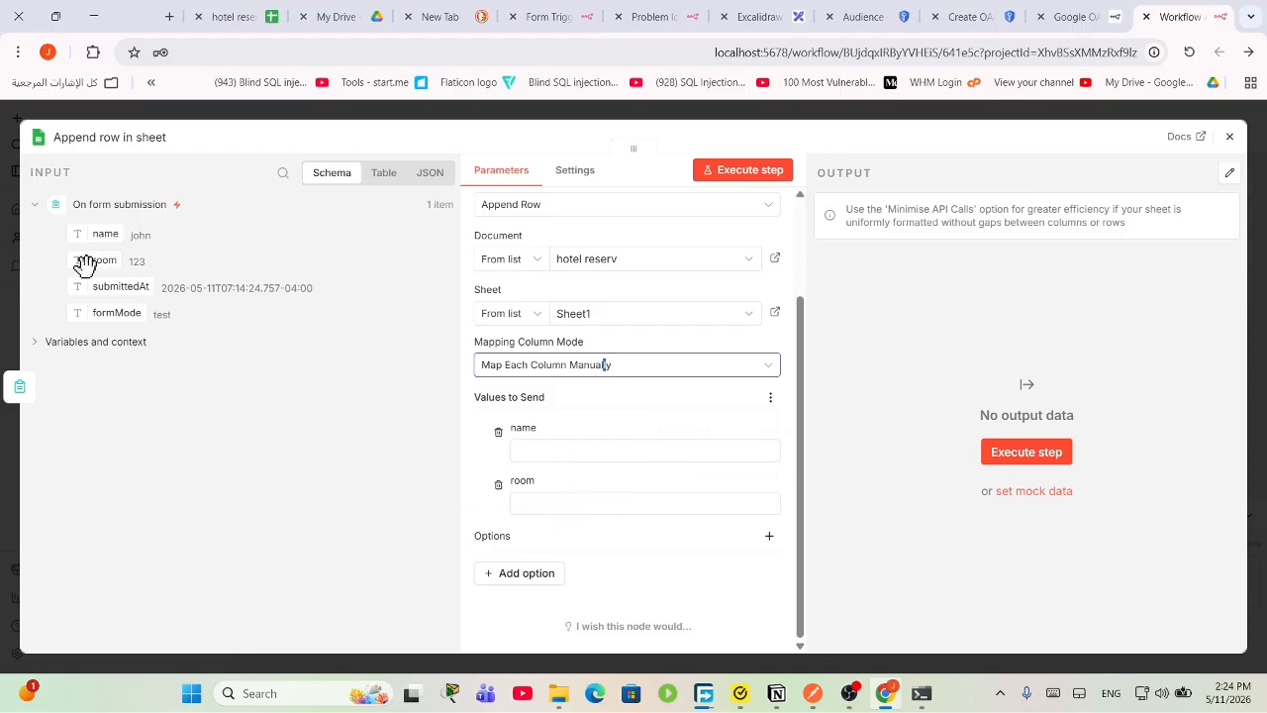
# Step: Map name to {{ $json.name }} and room to {{ $json.room }} by dragging from the input schema
pyautogui.moveTo(102, 233)
pyautogui.mouseDown()
pyautogui.moveTo(407, 297)
pyautogui.moveTo(537, 440)
pyautogui.moveTo(150, 285)
pyautogui.moveTo(108, 235)
pyautogui.mouseUp()
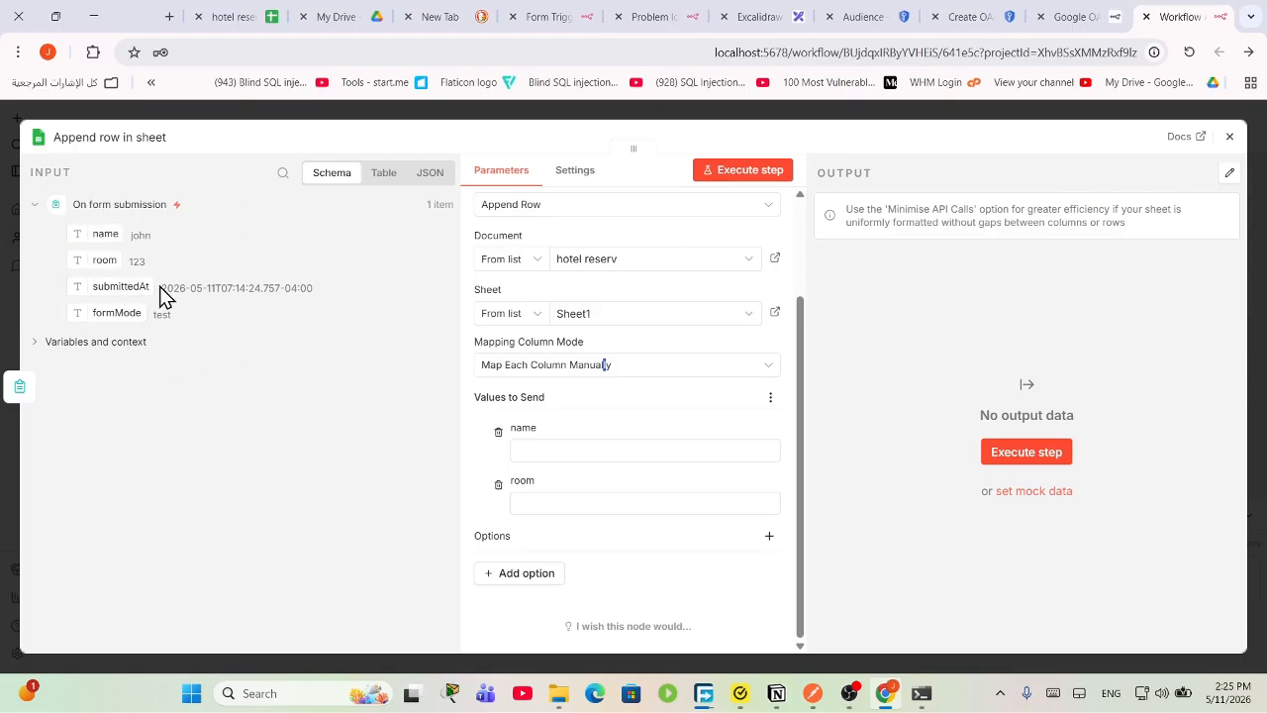
pyautogui.moveTo(97, 230); pyautogui.dragTo(508, 447)
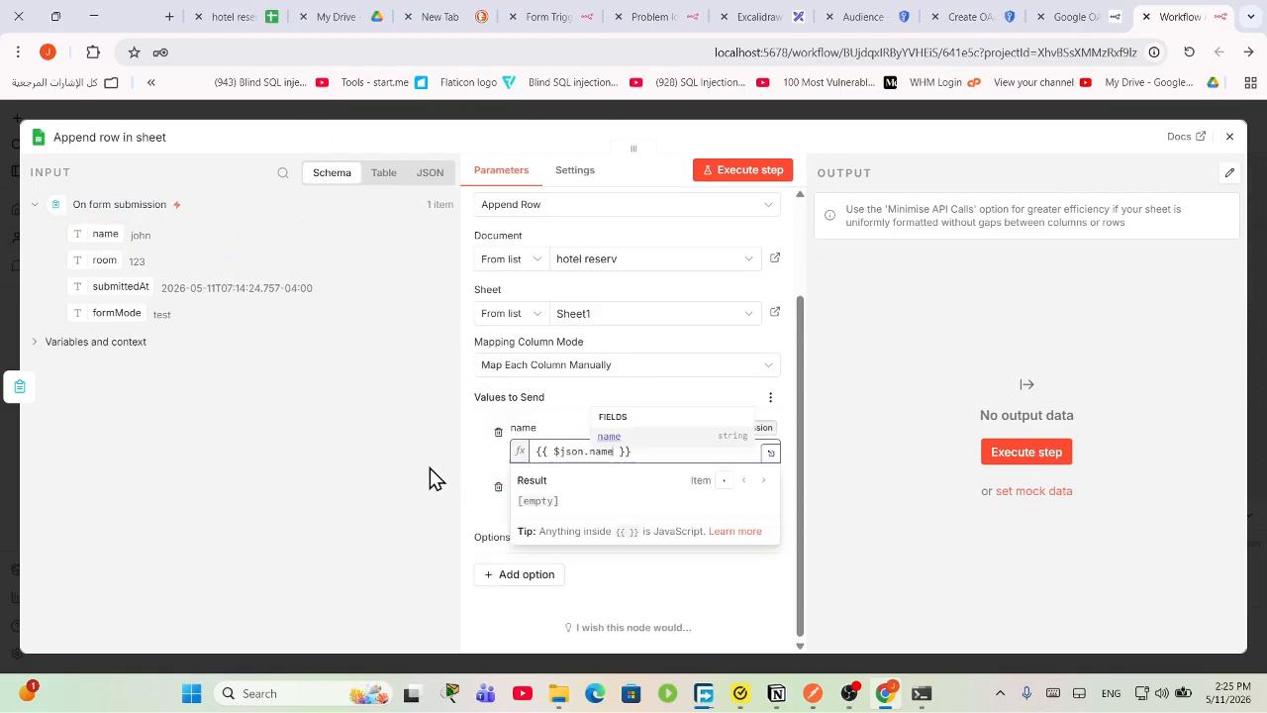
pyautogui.moveTo(107, 261); pyautogui.dragTo(563, 526)
pyautogui.click(867, 523)
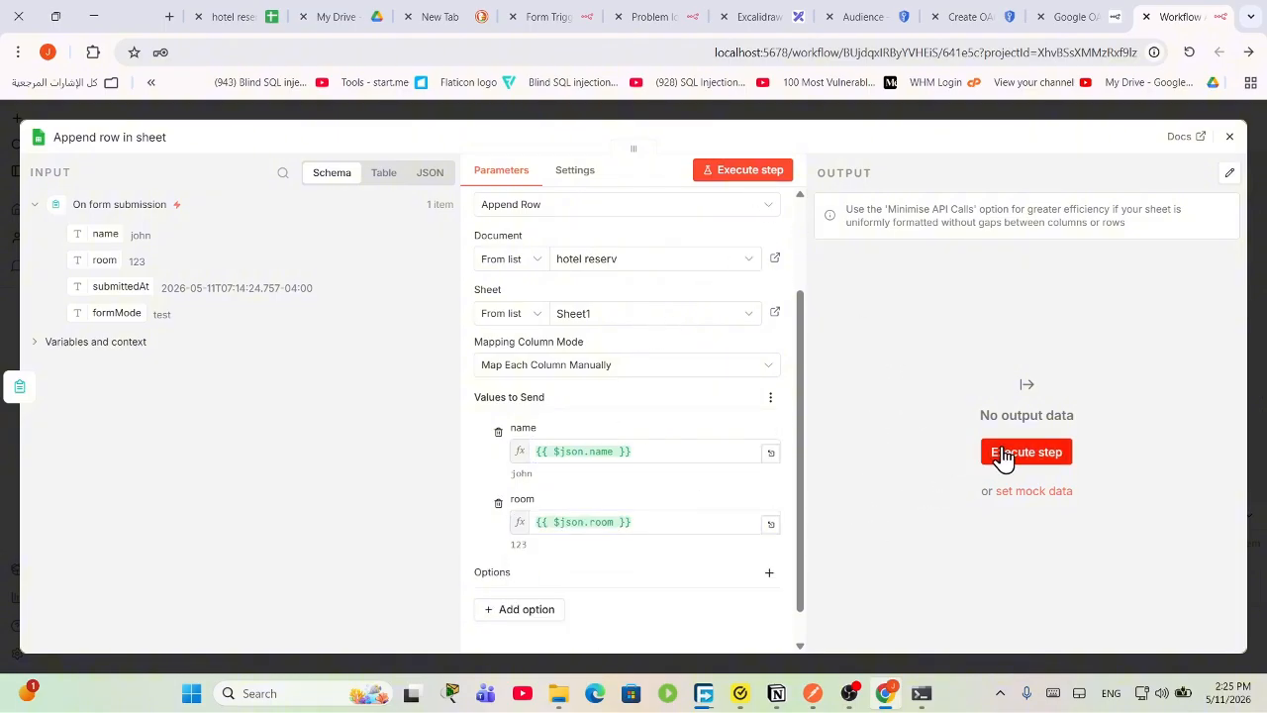
# Step: Run the Append row step and confirm the hotel reserv sheet received john / 123
pyautogui.click(1030, 456)
pyautogui.scroll(3, 693, 482)
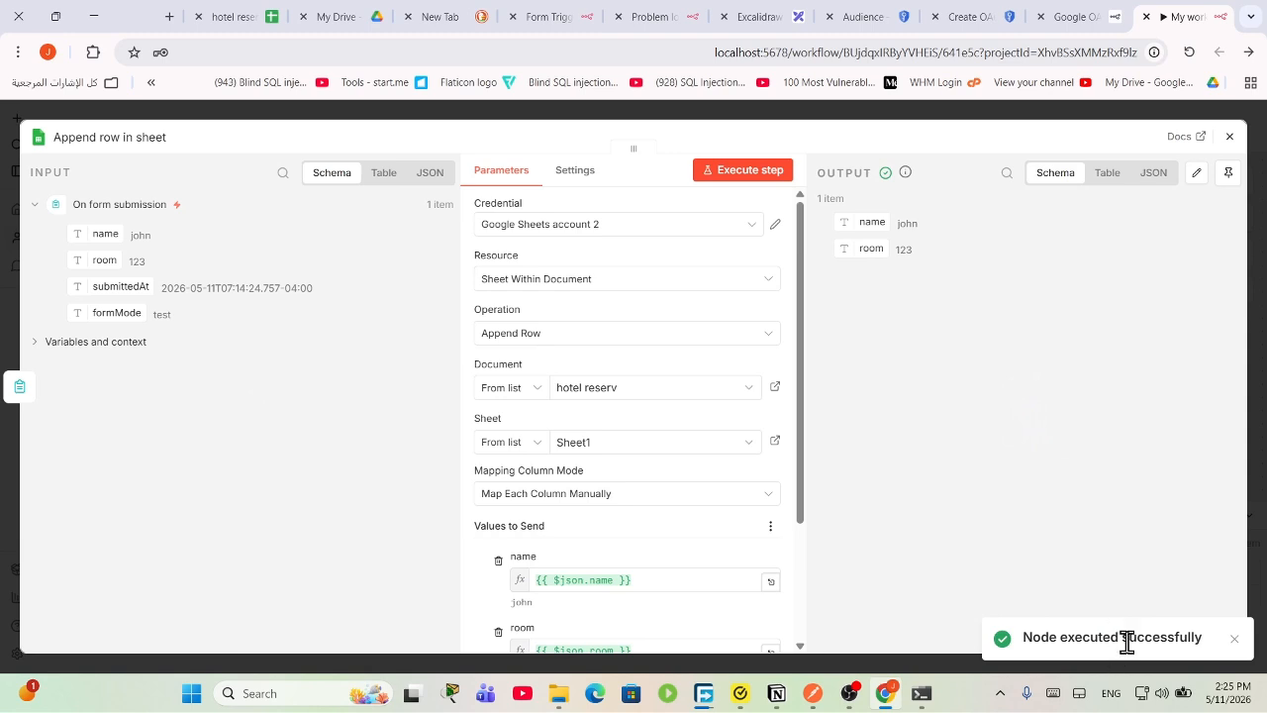
pyautogui.click(230, 17)
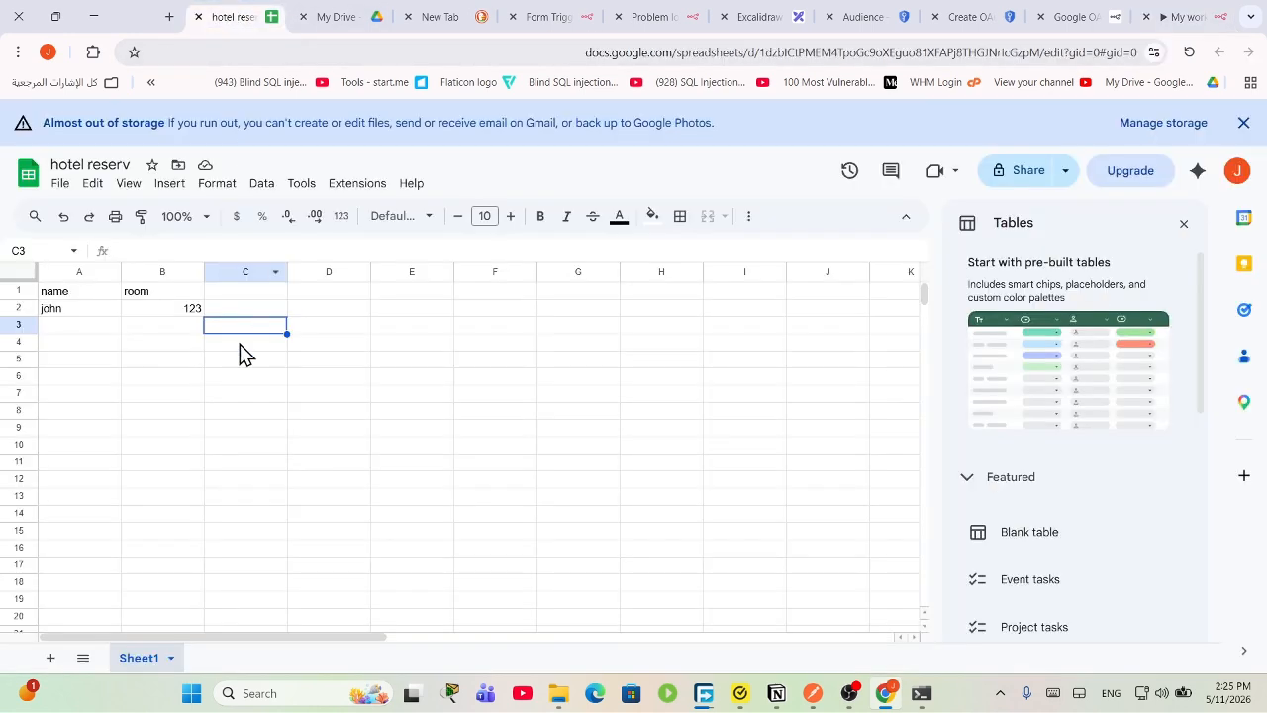
pyautogui.click(57, 313)
pyautogui.click(183, 310)
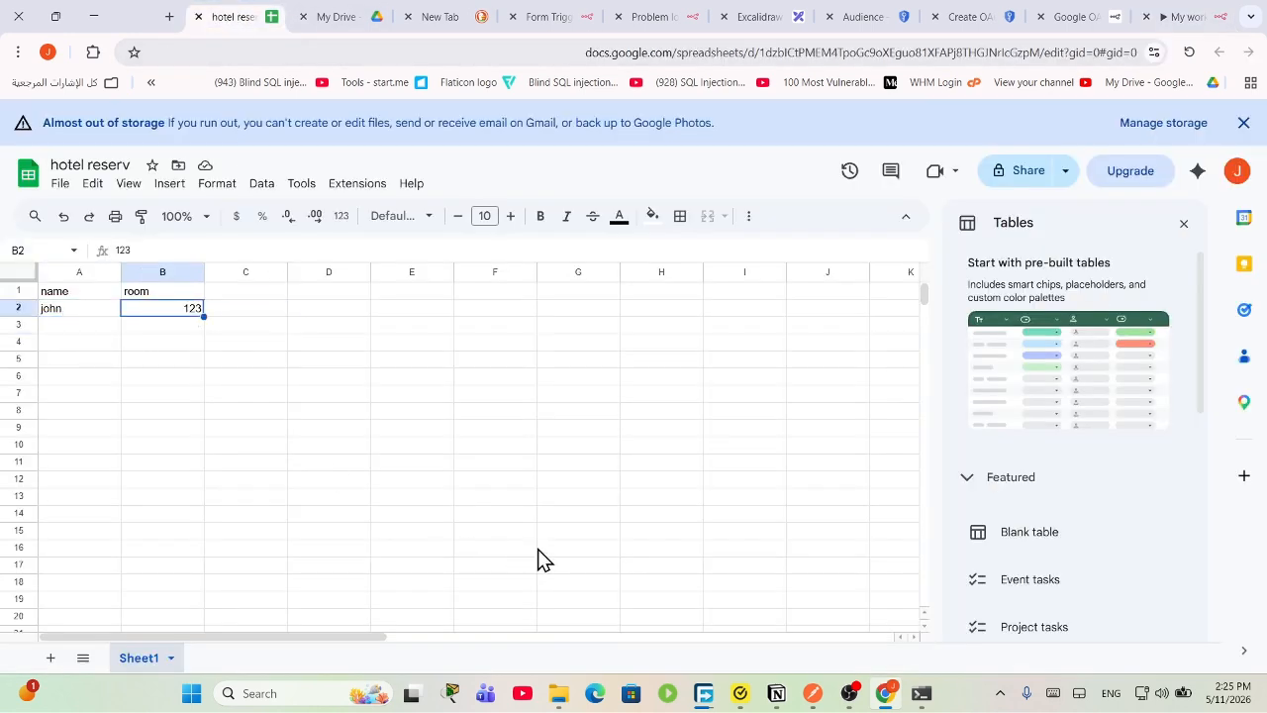
pyautogui.click(1169, 16)
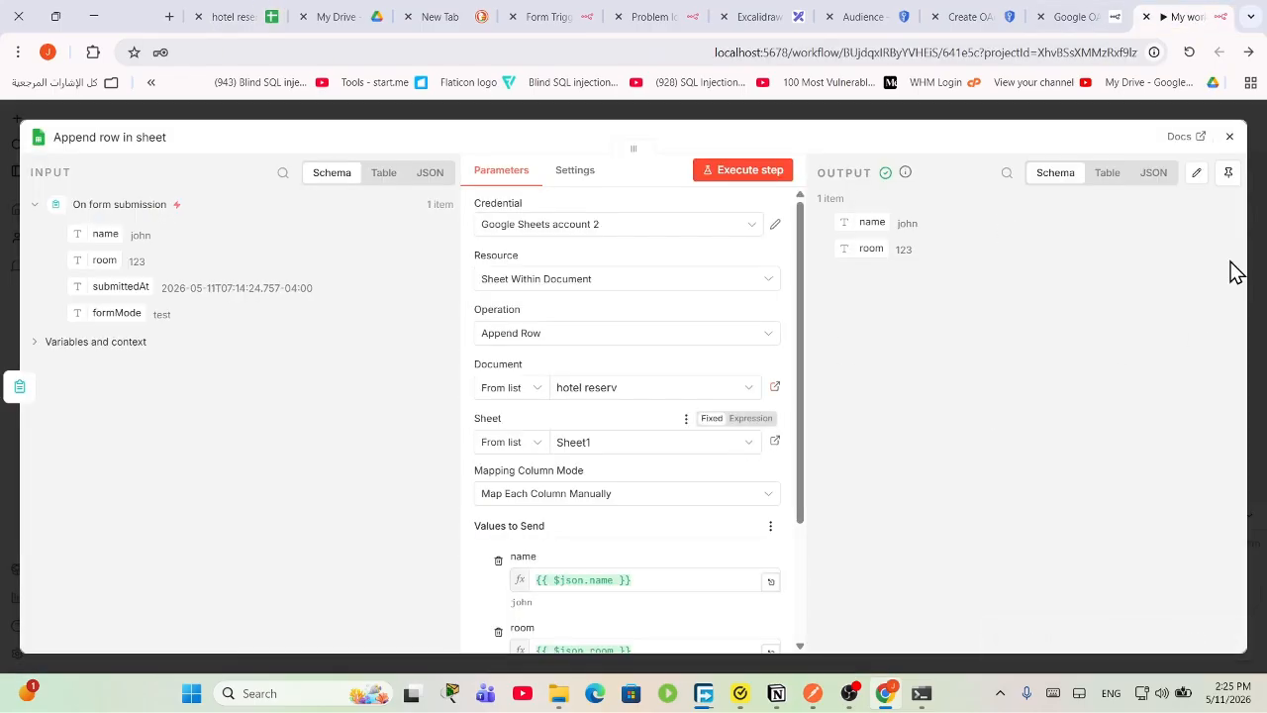
# Step: Execute the whole workflow and submit the test form with guest sam and room 334
pyautogui.click(1228, 137)
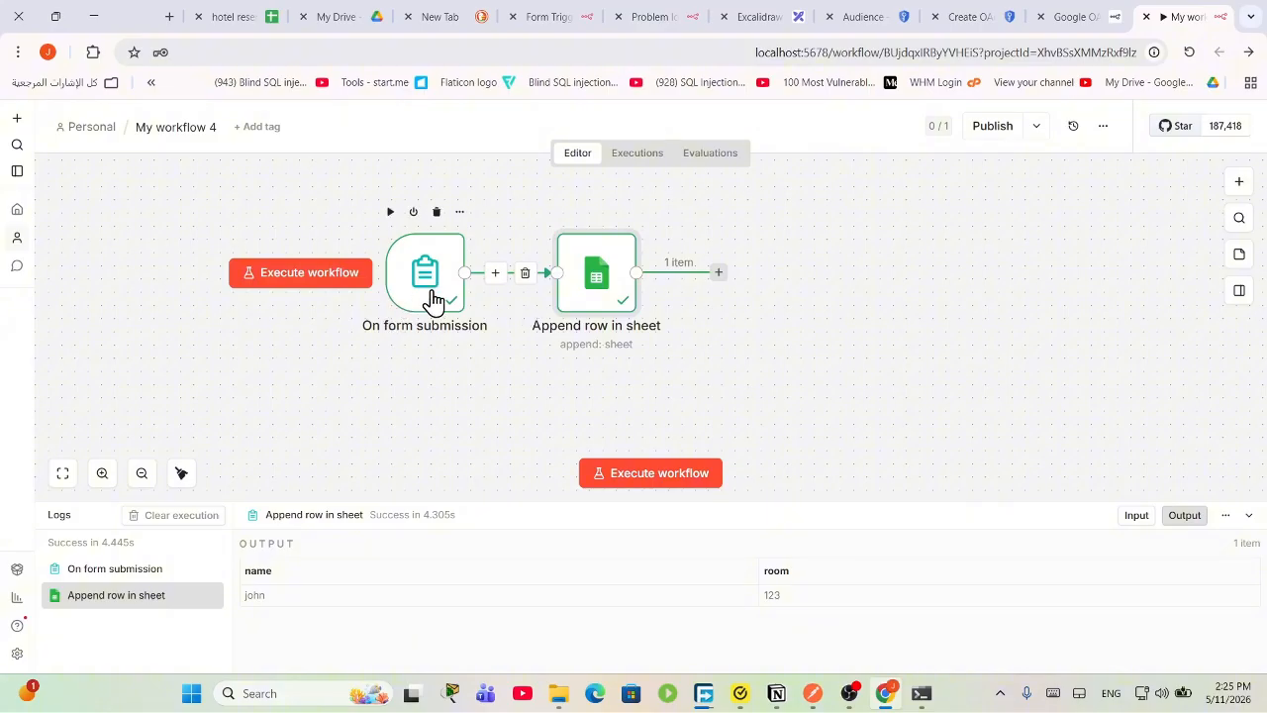
pyautogui.click(673, 480)
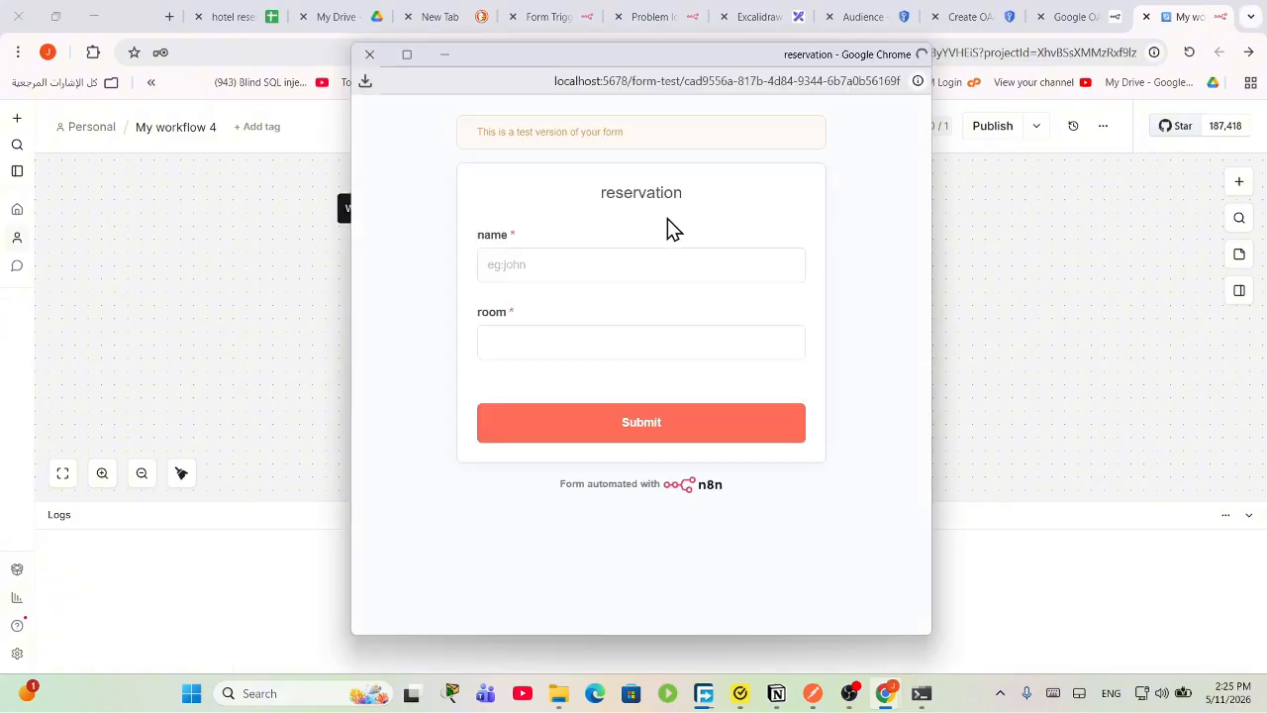
pyautogui.click(586, 269)
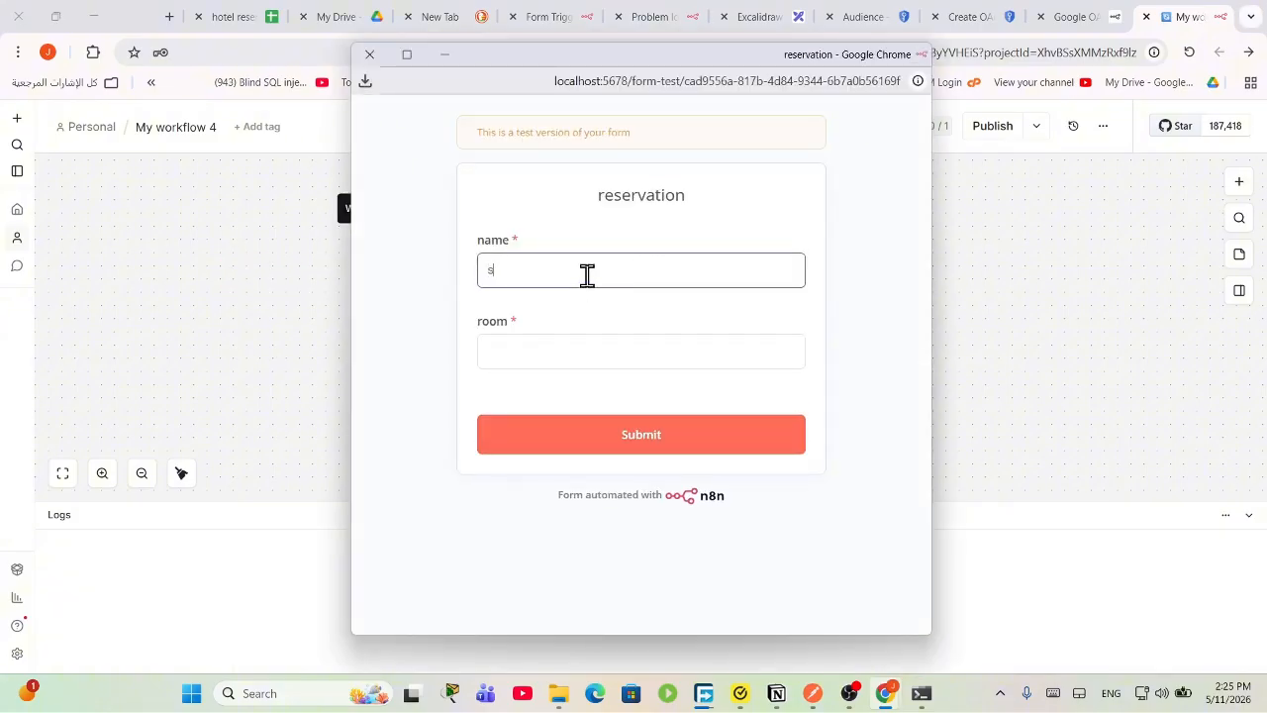
pyautogui.click(608, 355)
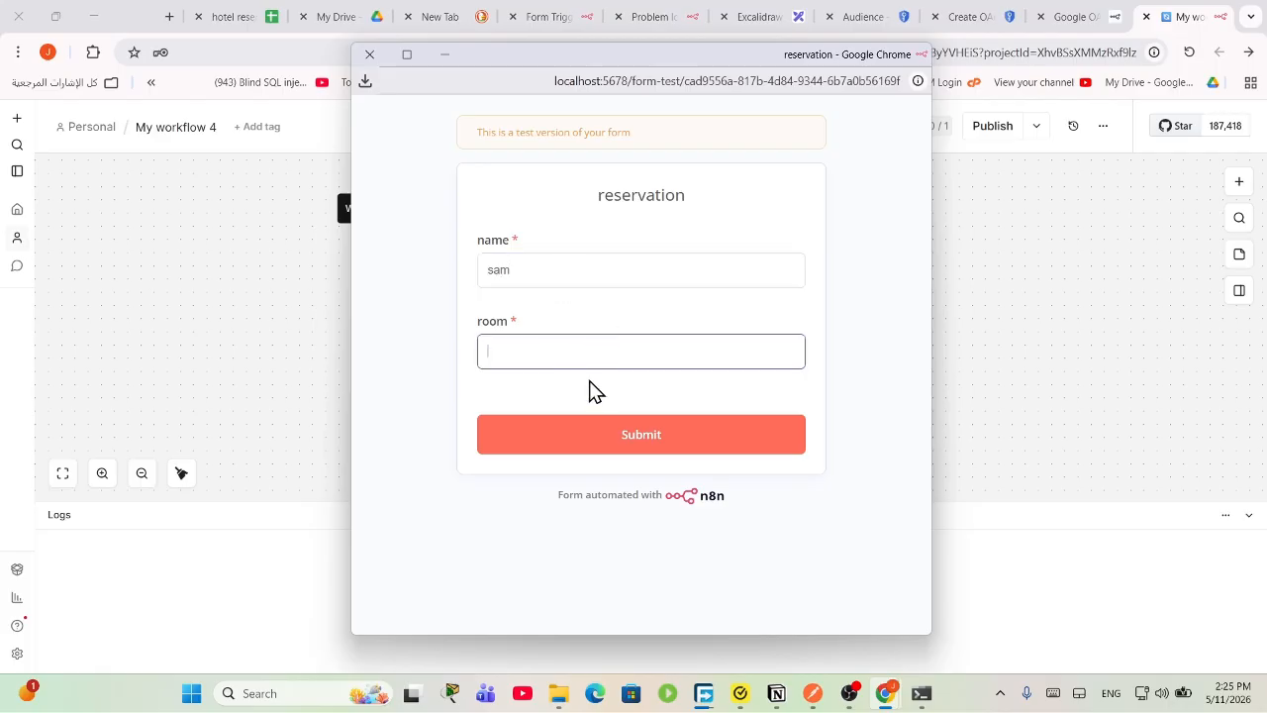
pyautogui.write('334')
pyautogui.press('Return')
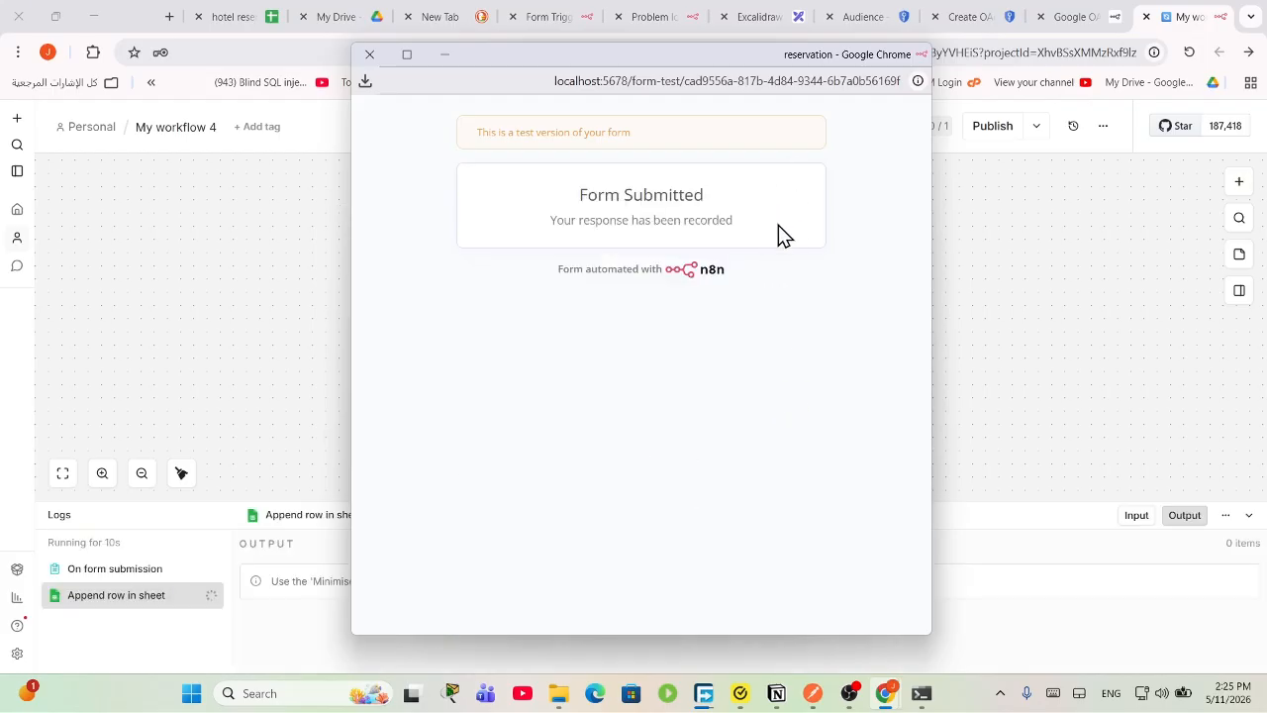
# Step: Verify that row 3 of the sheet holds sam and 334
pyautogui.click(262, 12)
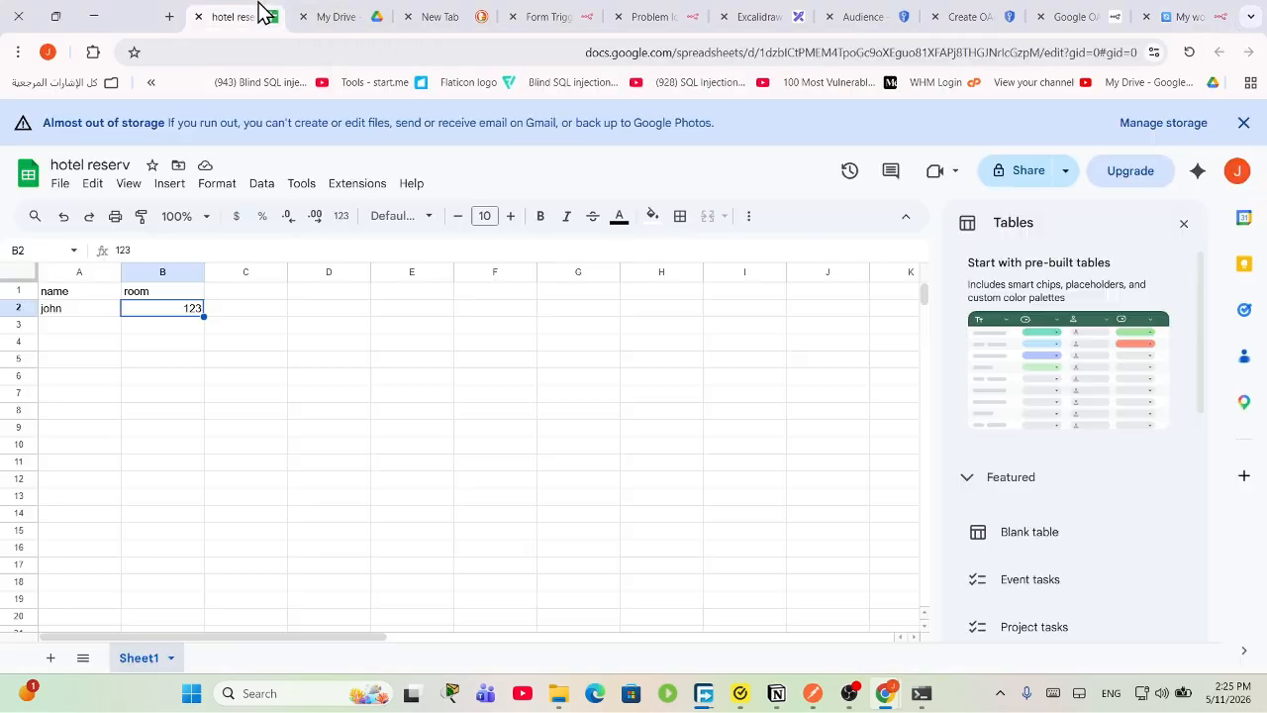
pyautogui.click(58, 327)
pyautogui.click(188, 329)
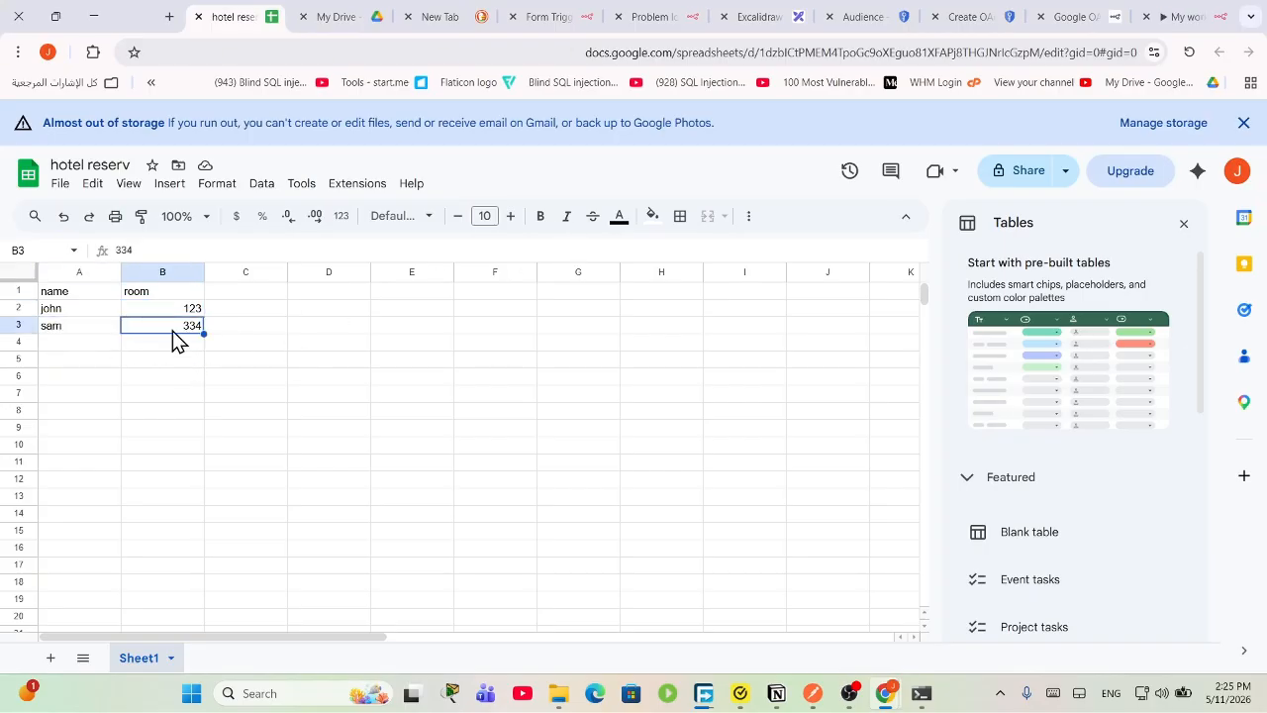
pyautogui.click(64, 328)
pyautogui.click(1183, 16)
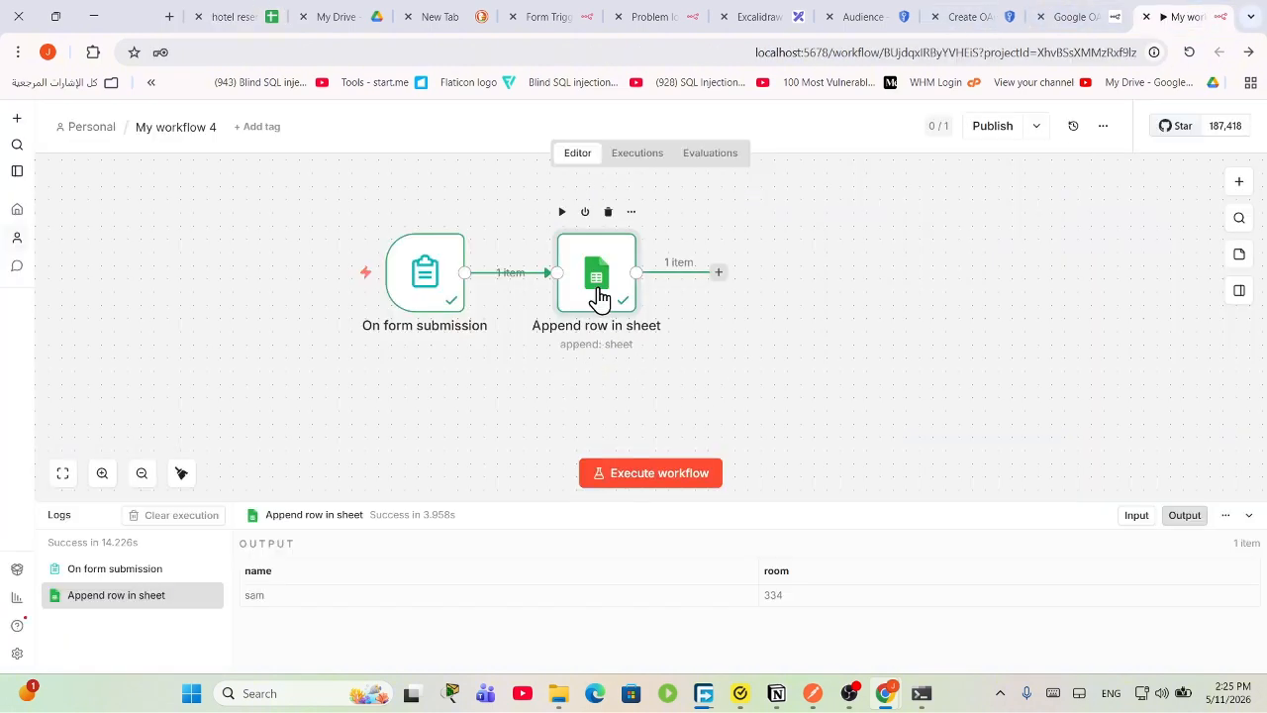
# Step: Tidy the form trigger and Append row node positions on the canvas, then recheck the sheet
pyautogui.moveTo(599, 282); pyautogui.dragTo(705, 256)
pyautogui.moveTo(422, 300); pyautogui.dragTo(371, 300)
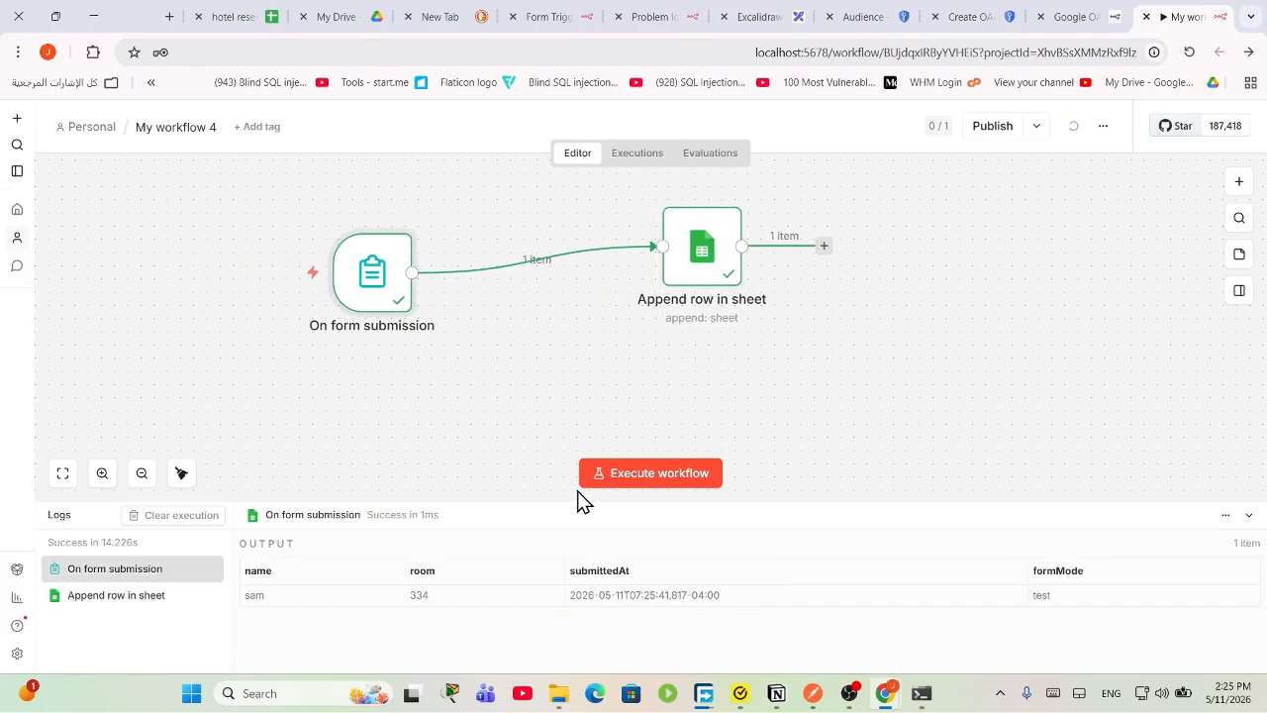
pyautogui.moveTo(699, 275); pyautogui.dragTo(697, 252)
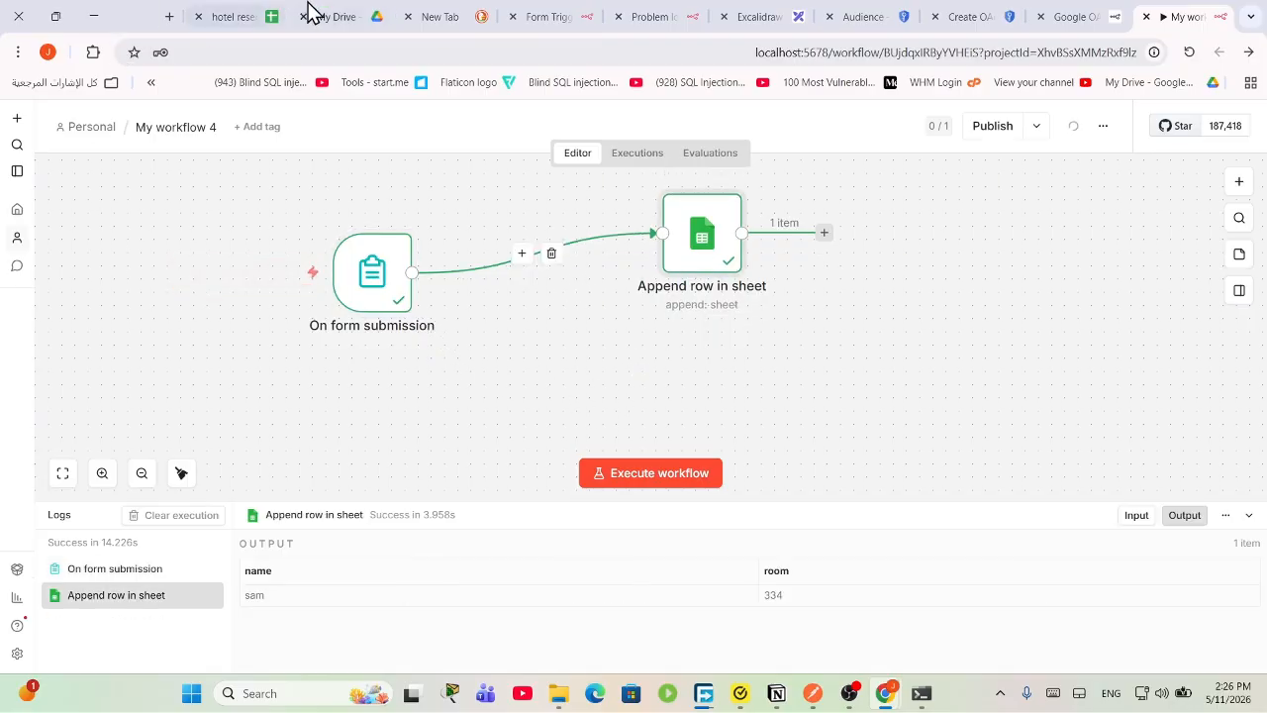
pyautogui.click(243, 16)
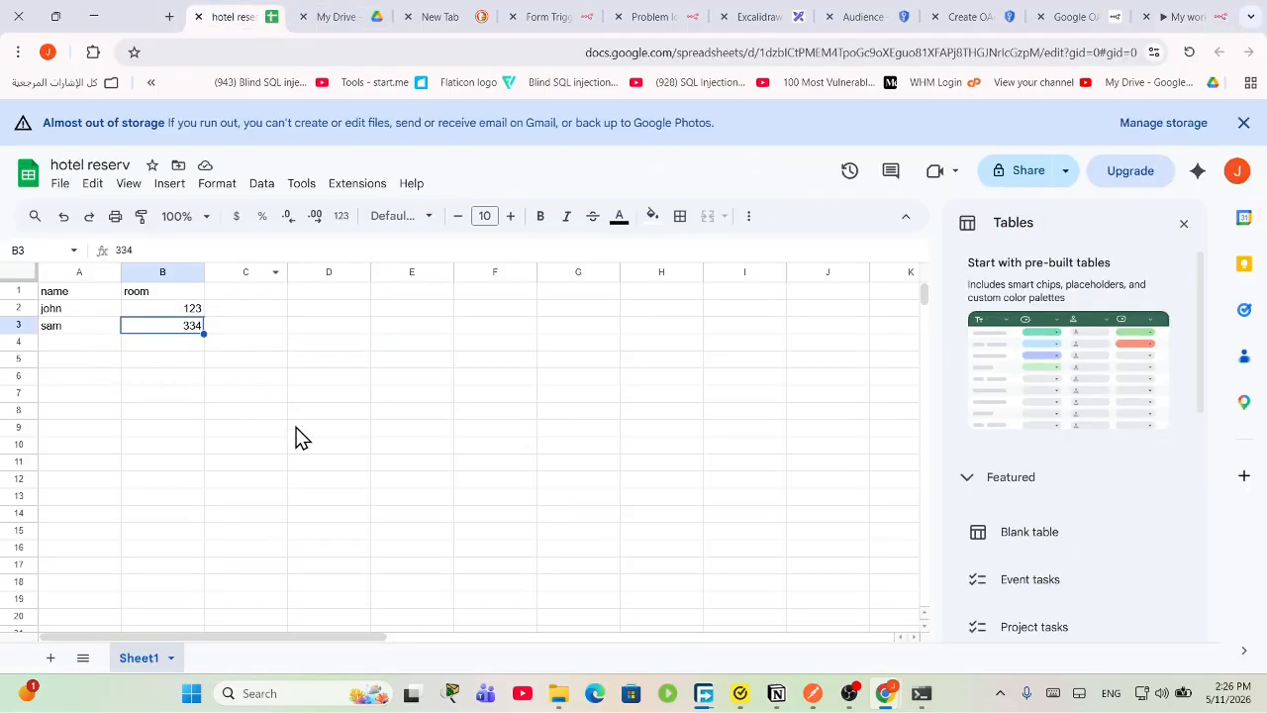
pyautogui.click(1183, 14)
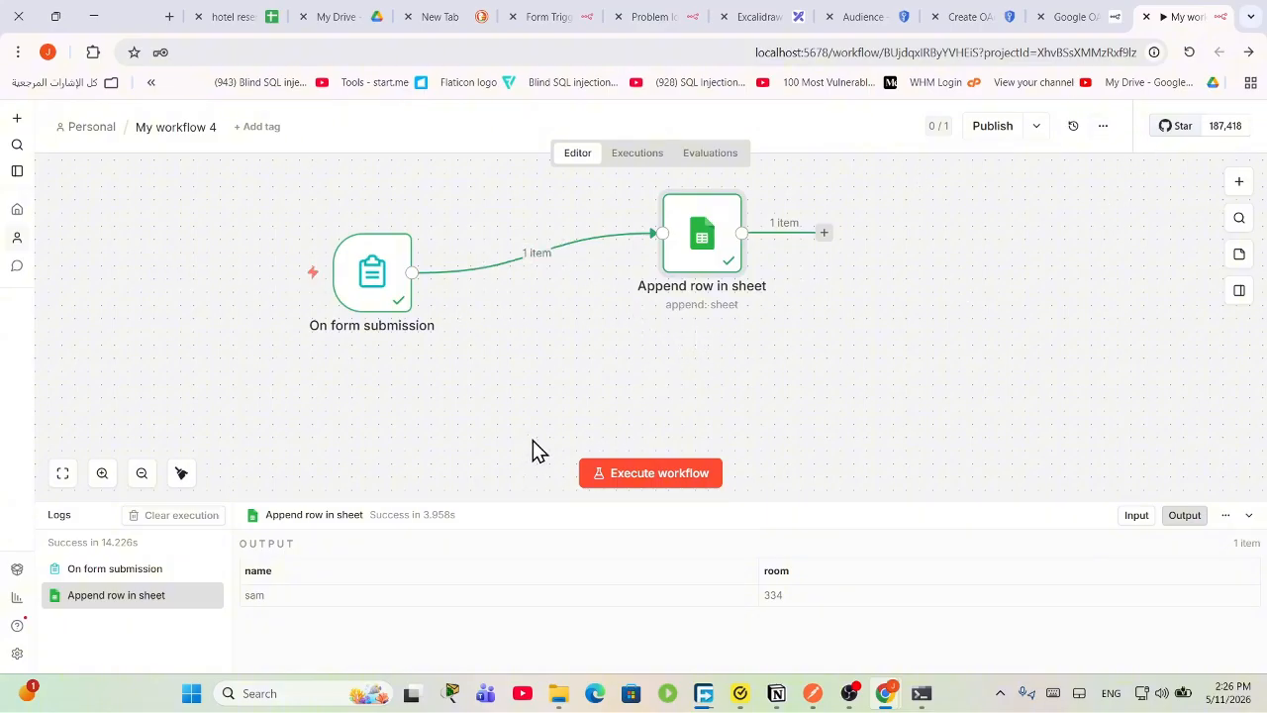
# Step: Add a Gmail 'Send a message' node after the Append row in sheet step
pyautogui.click(1238, 183)
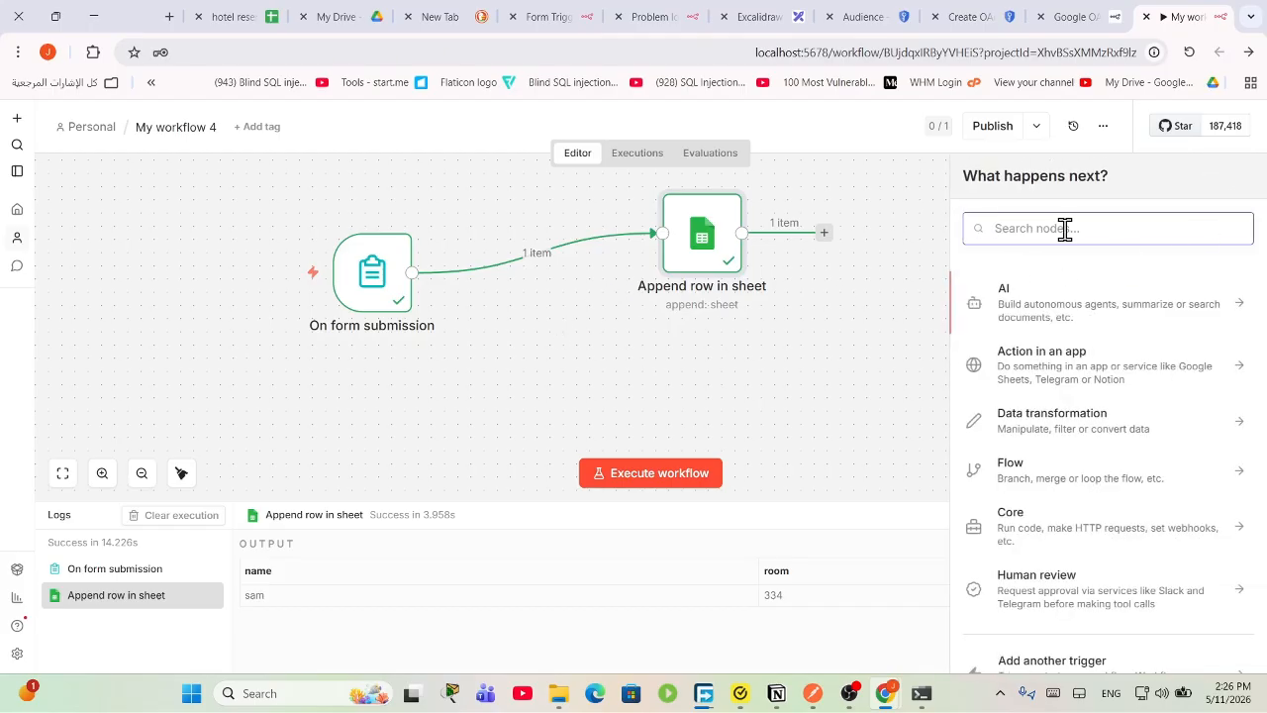
pyautogui.write('g')
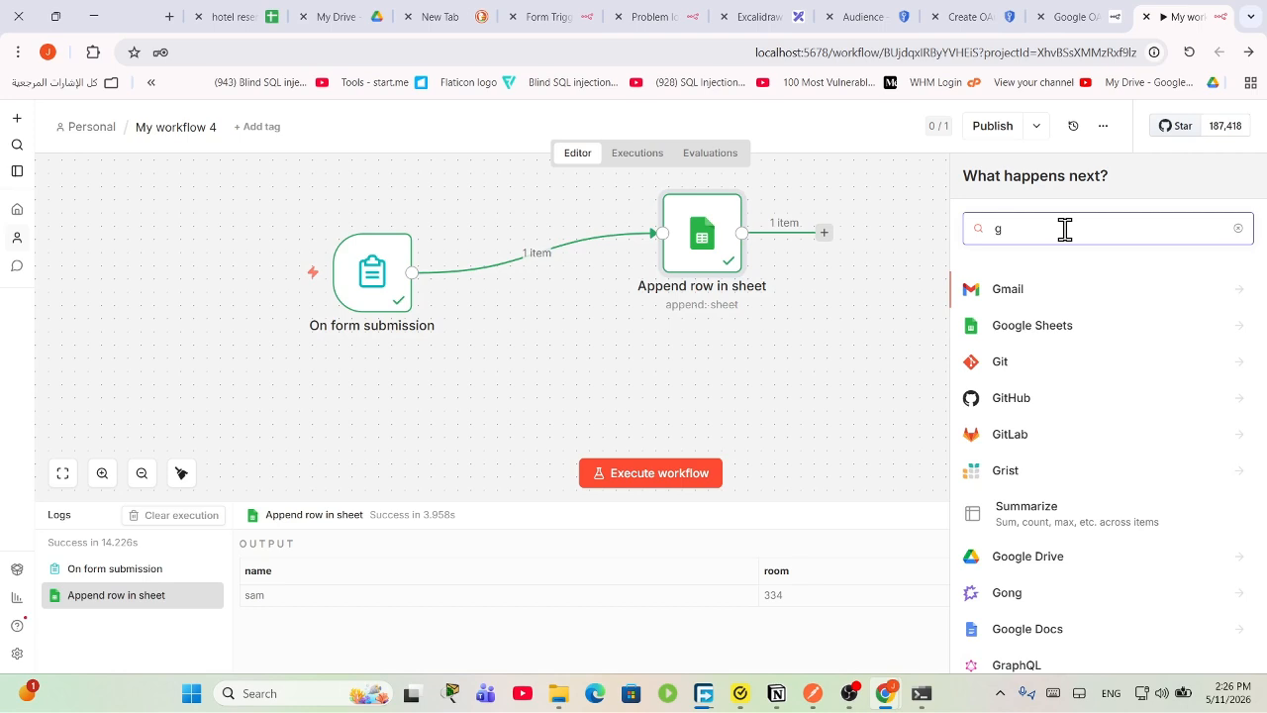
pyautogui.click(1084, 294)
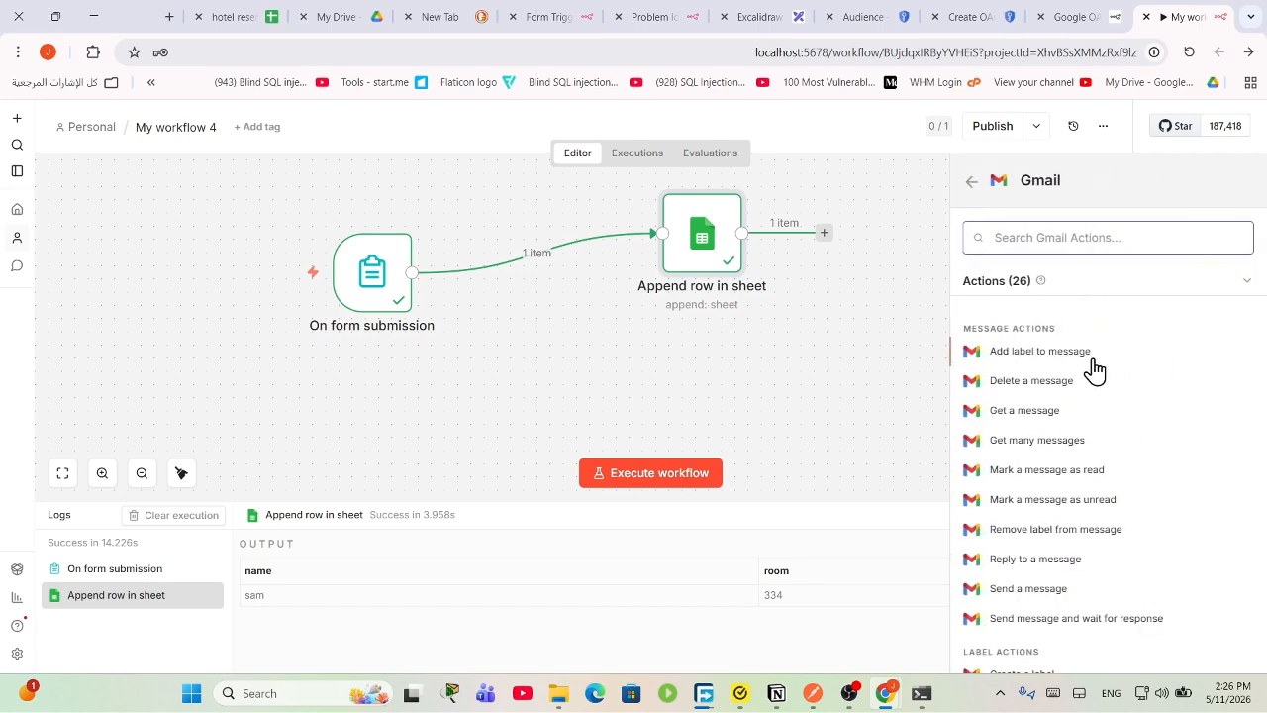
pyautogui.click(1036, 590)
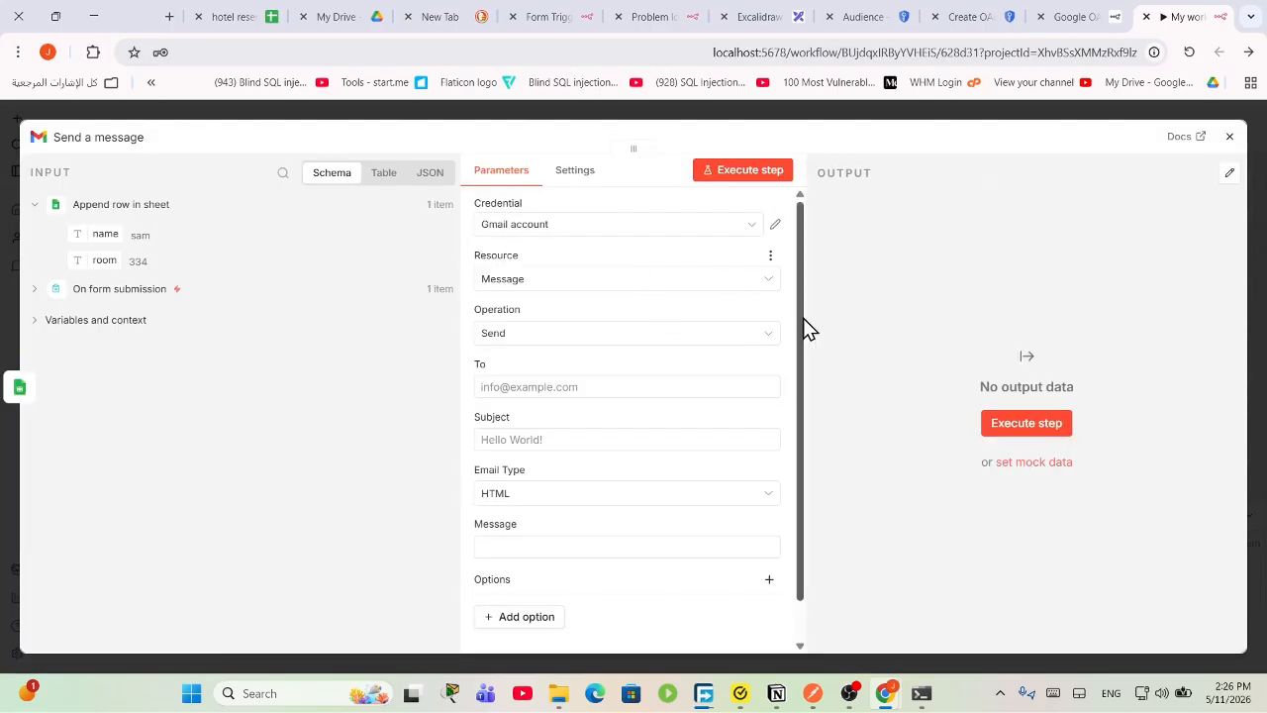
# Step: Create a new Gmail OAuth2 credential and open its Google OAuth2 docs page
pyautogui.click(579, 229)
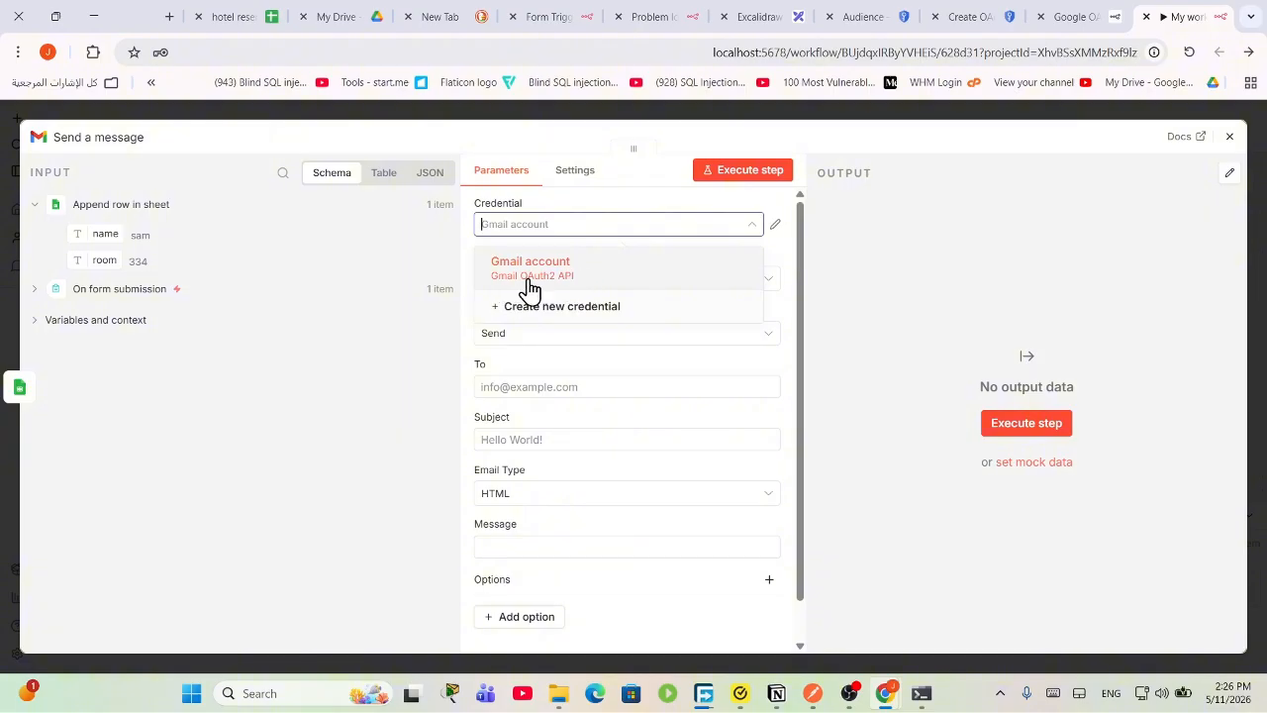
pyautogui.click(593, 309)
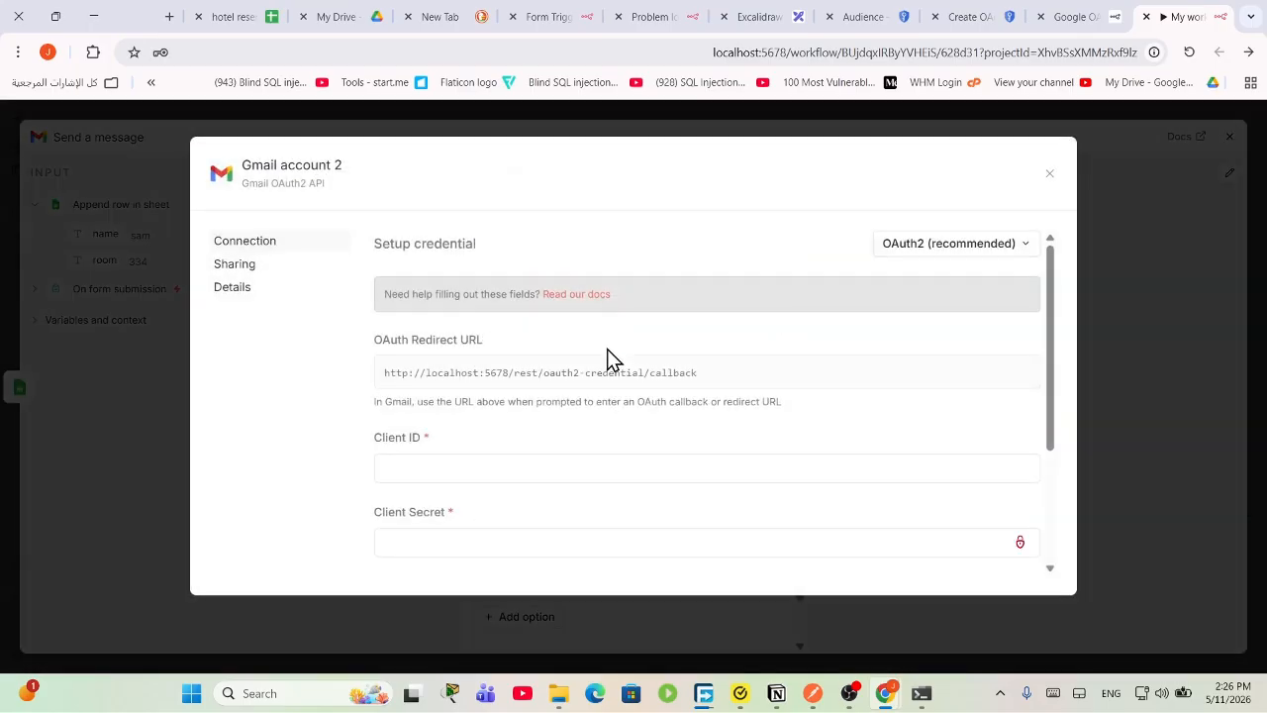
pyautogui.scroll(-3, 594, 410)
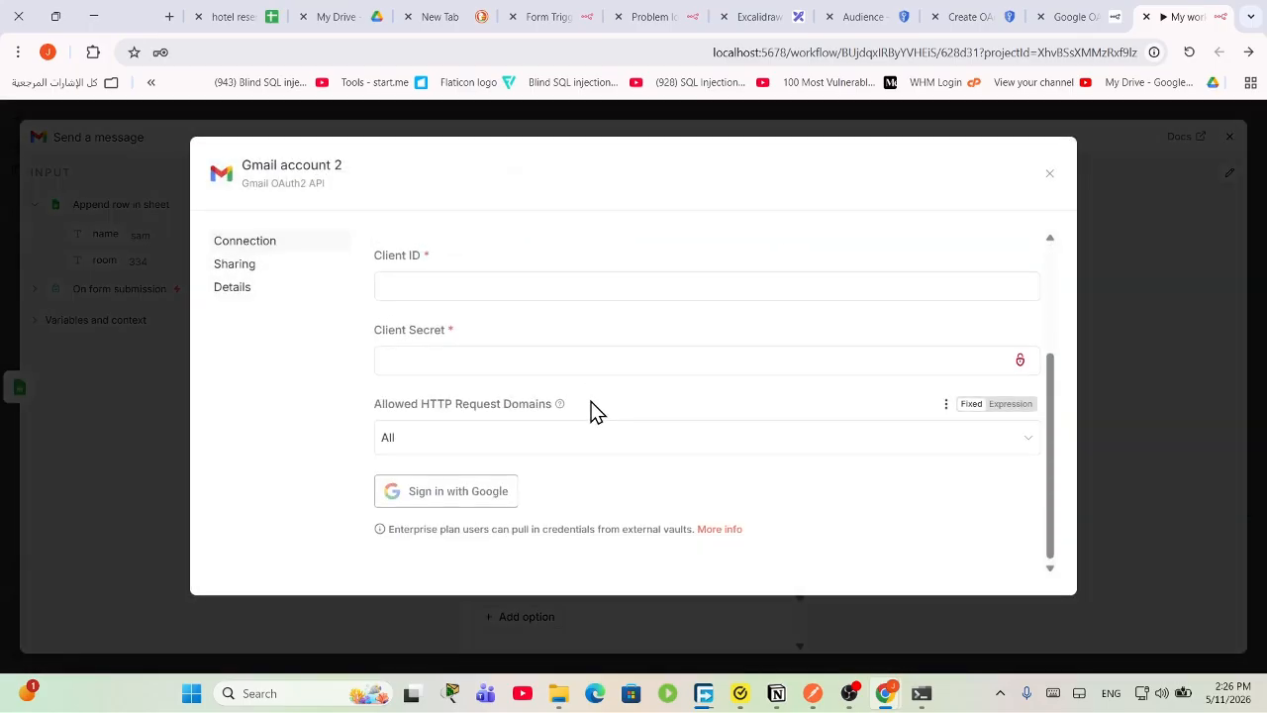
pyautogui.scroll(2, 591, 412)
pyautogui.click(561, 368)
pyautogui.scroll(2, 570, 362)
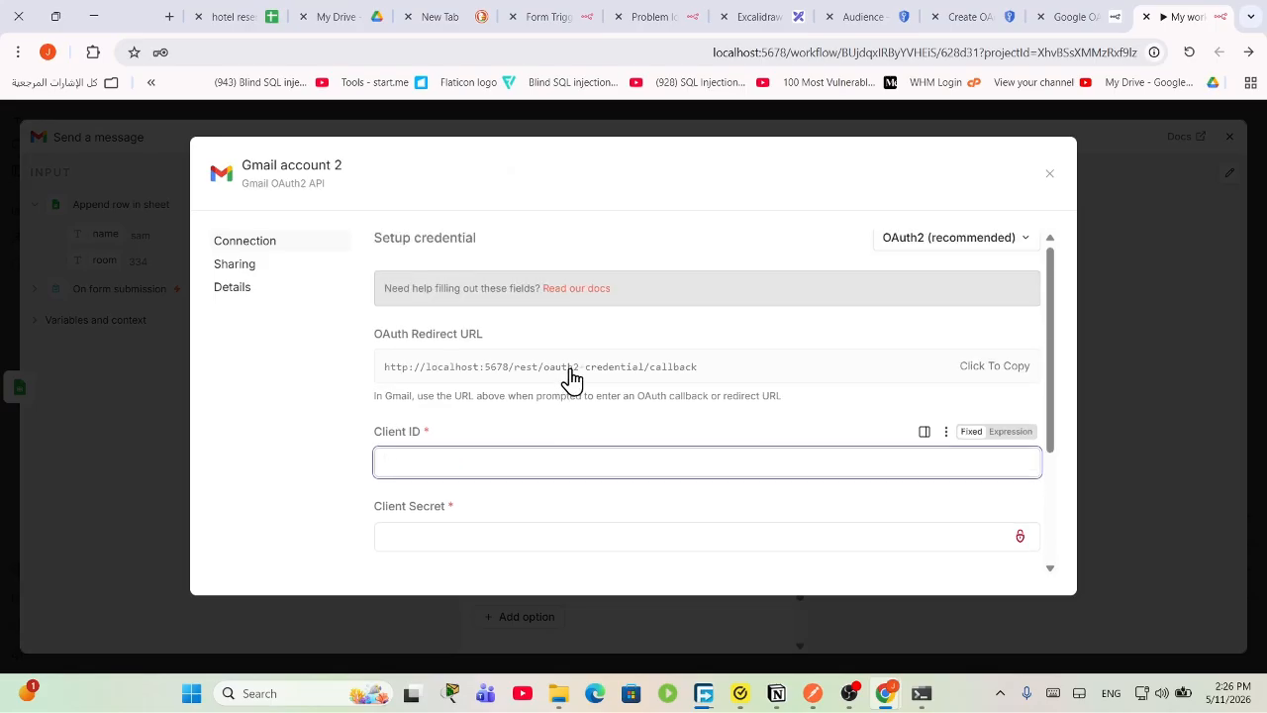
pyautogui.click(576, 295)
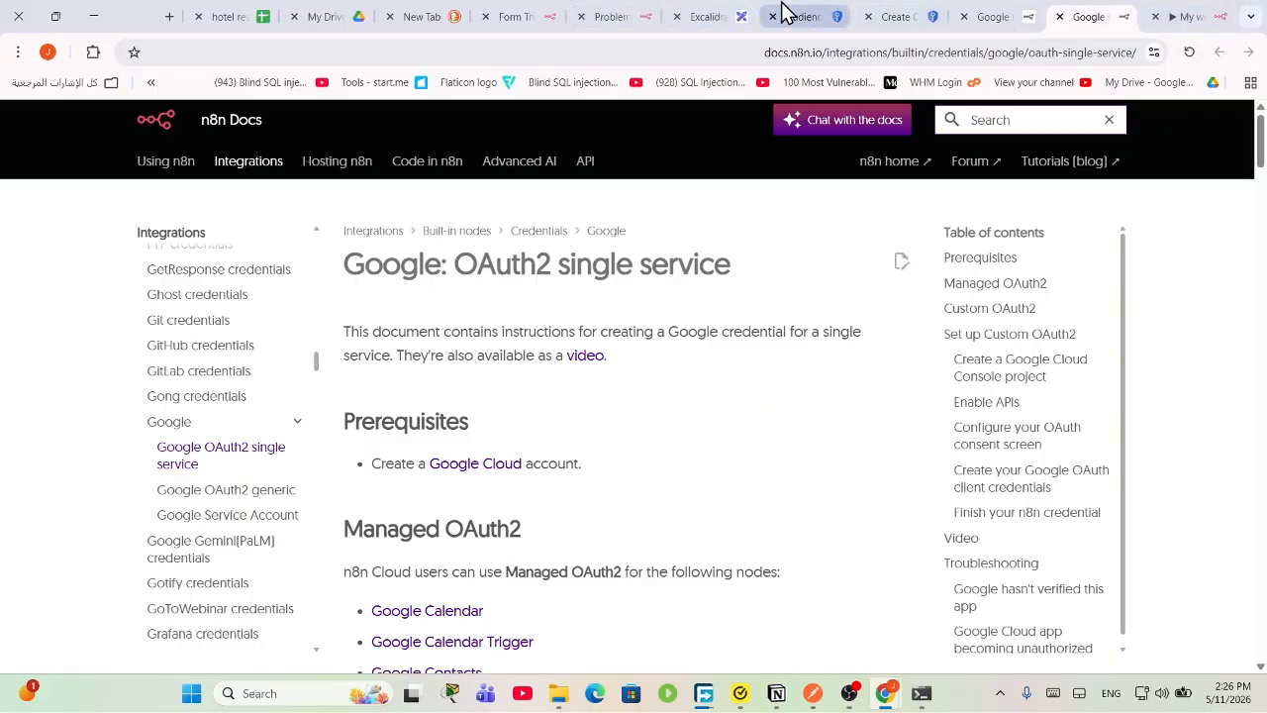
# Step: Follow the docs' Google Cloud link into the Console for the reservation-hotel project
pyautogui.click(782, 11)
pyautogui.click(1173, 14)
pyautogui.click(1140, 14)
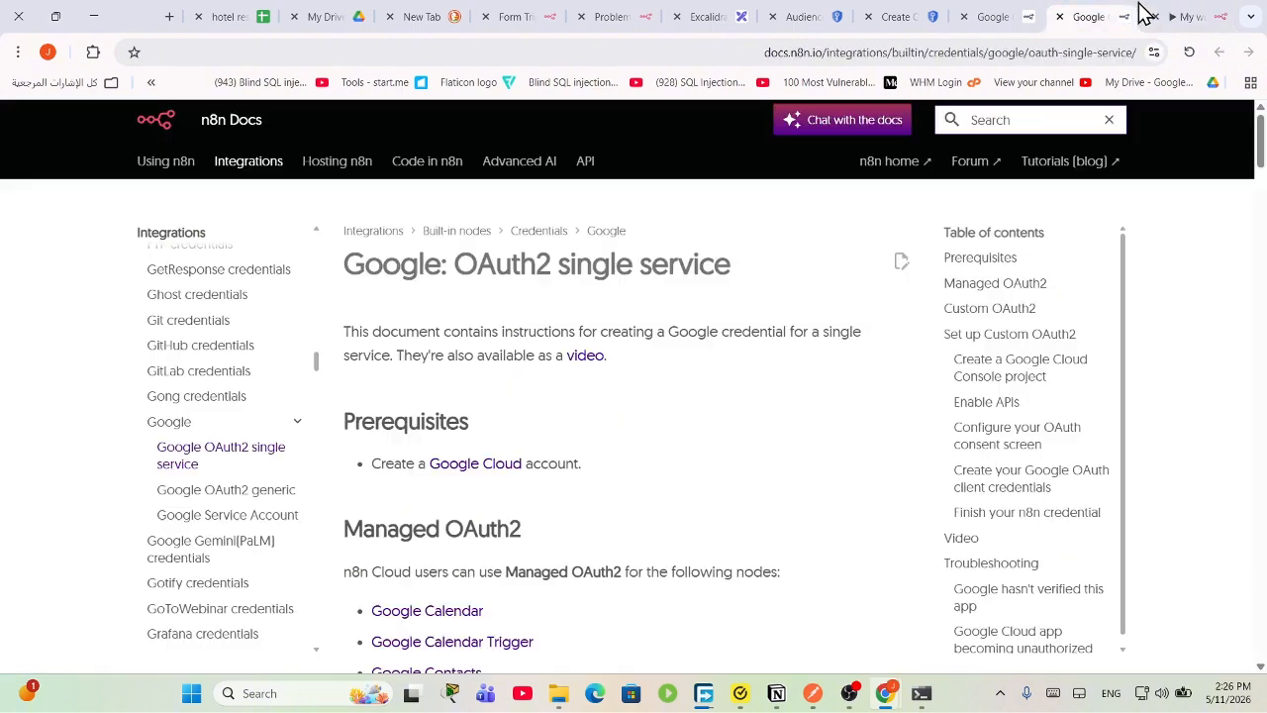
pyautogui.click(477, 465)
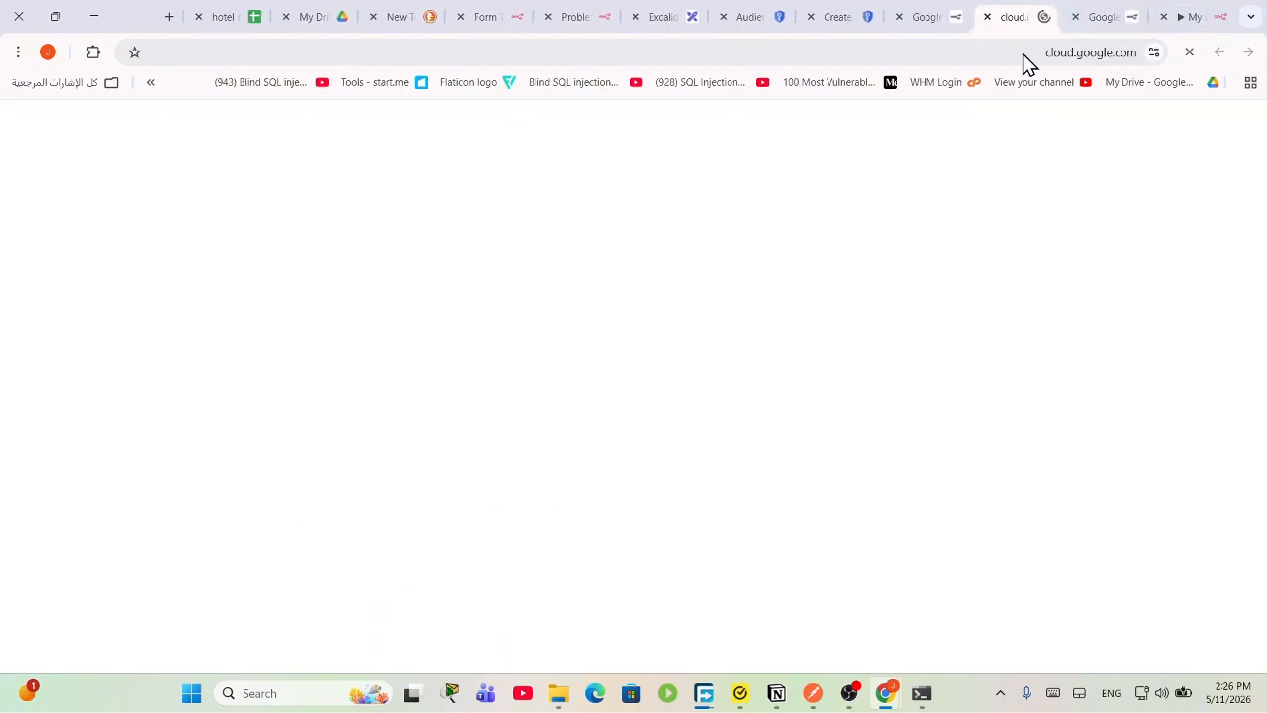
pyautogui.click(1132, 130)
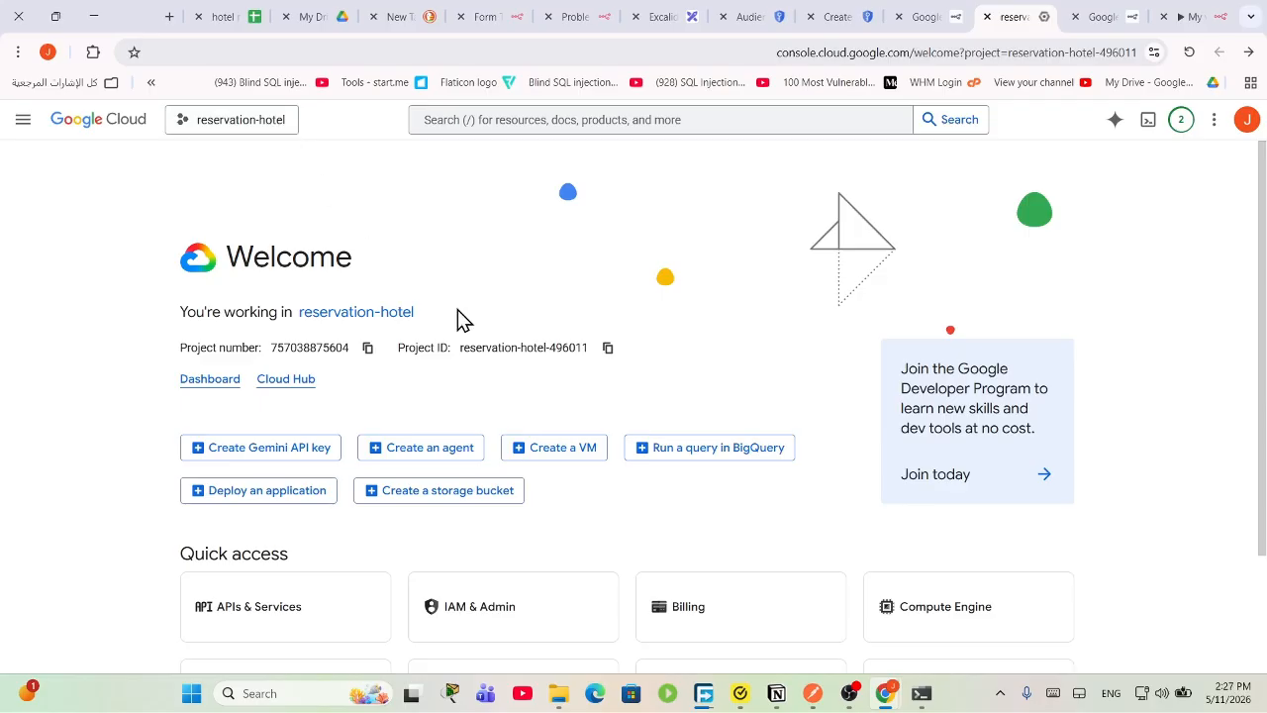
# Step: Search the API library for 'gmail api', enable Gmail API, and go to Credentials
pyautogui.click(288, 615)
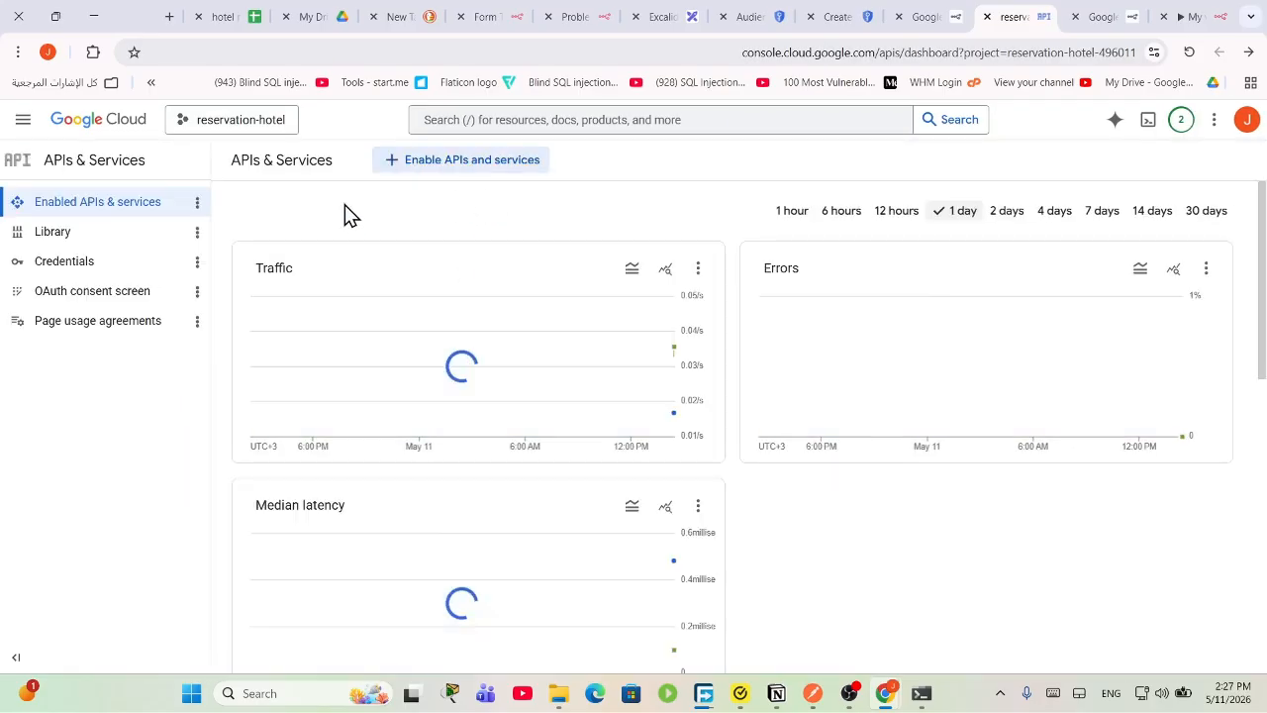
pyautogui.click(416, 170)
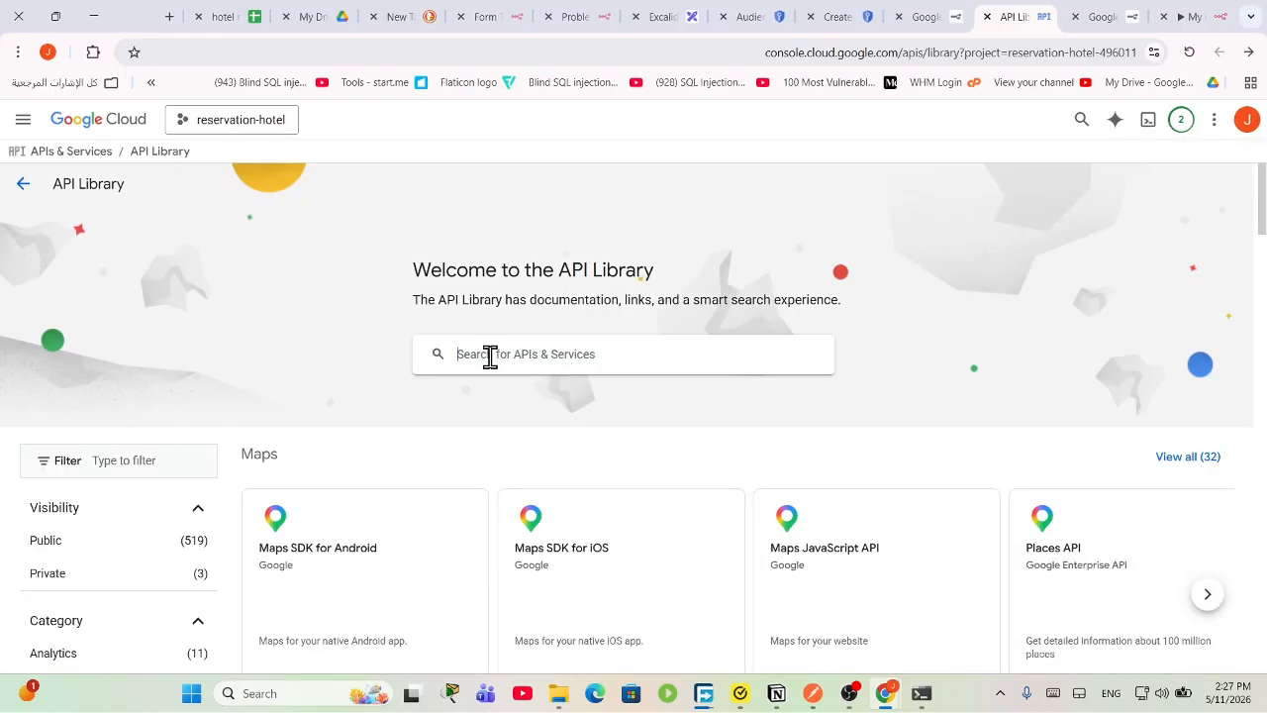
pyautogui.click(489, 357)
pyautogui.write('gmail')
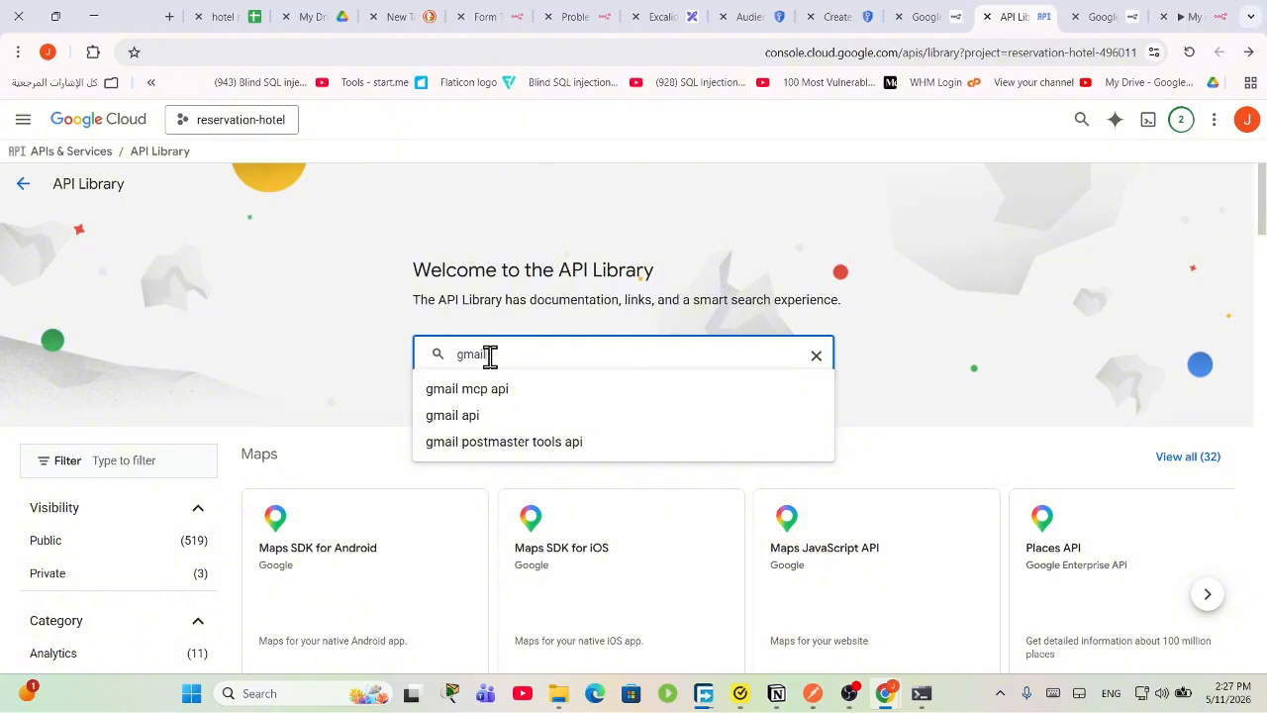
pyautogui.press('Down')
pyautogui.press('Down')
pyautogui.press('Return')
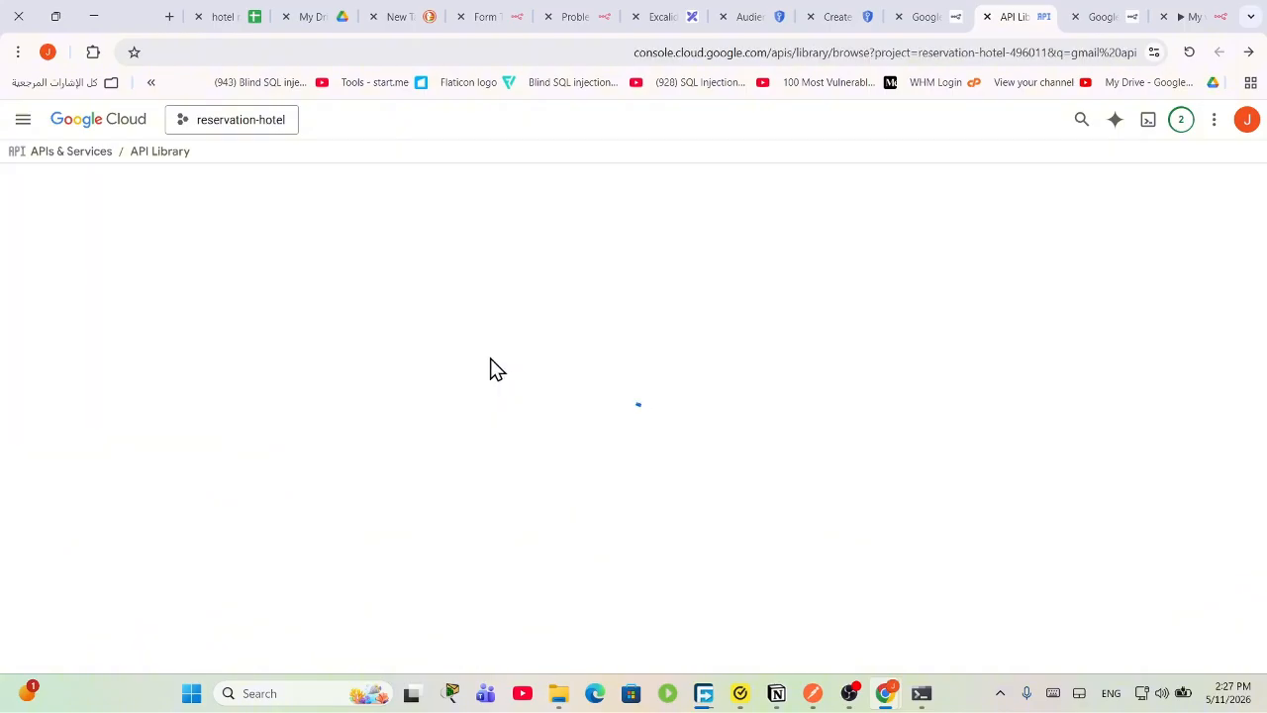
pyautogui.click(370, 376)
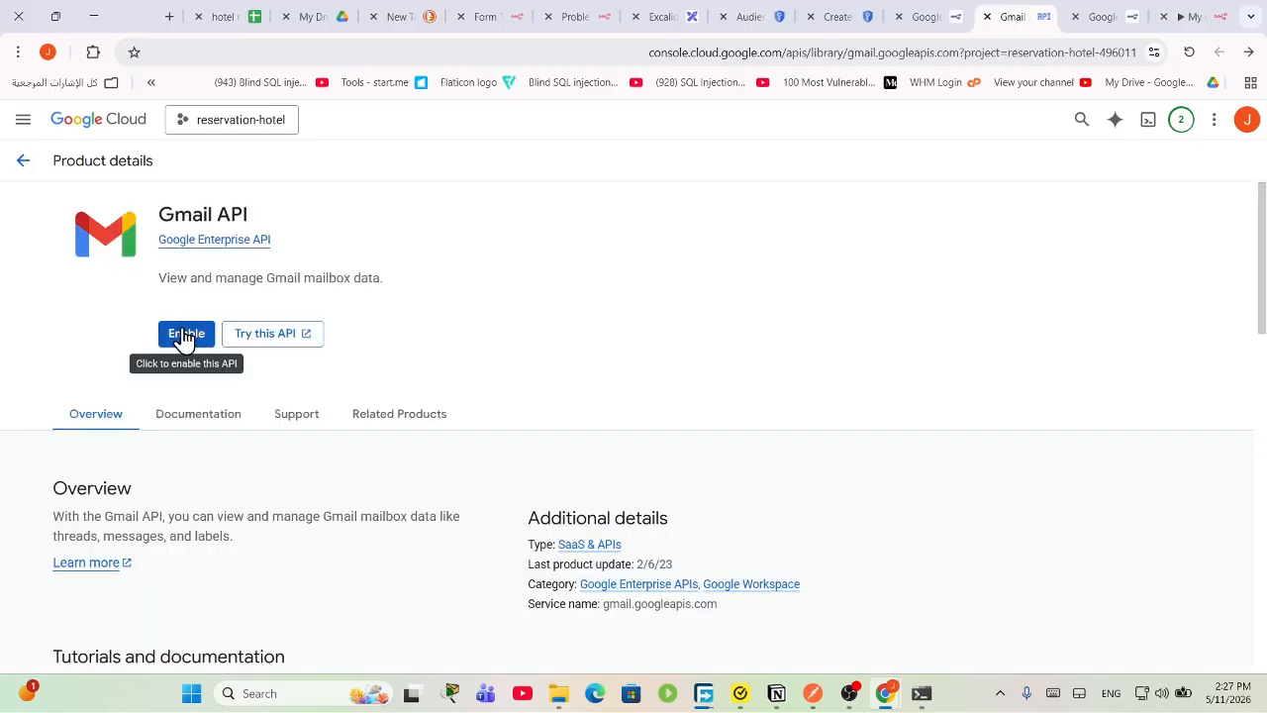
pyautogui.click(184, 337)
pyautogui.moveTo(266, 218); pyautogui.dragTo(161, 216)
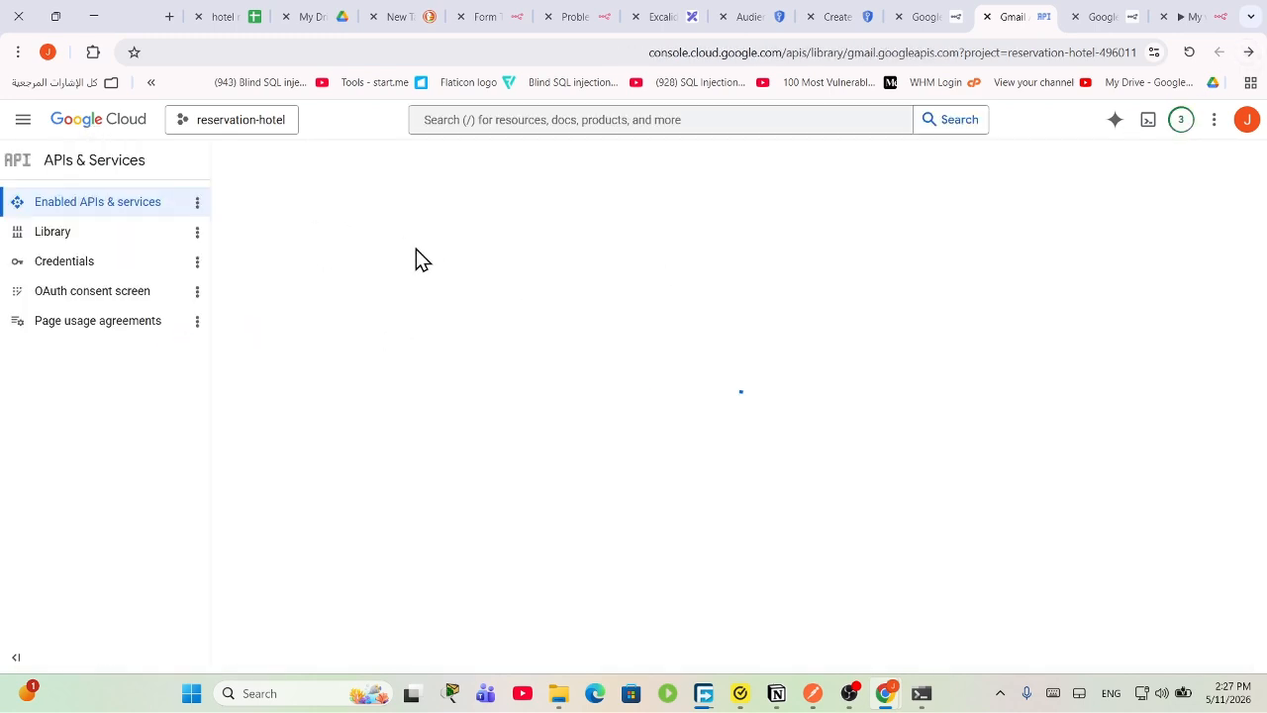
pyautogui.click(63, 266)
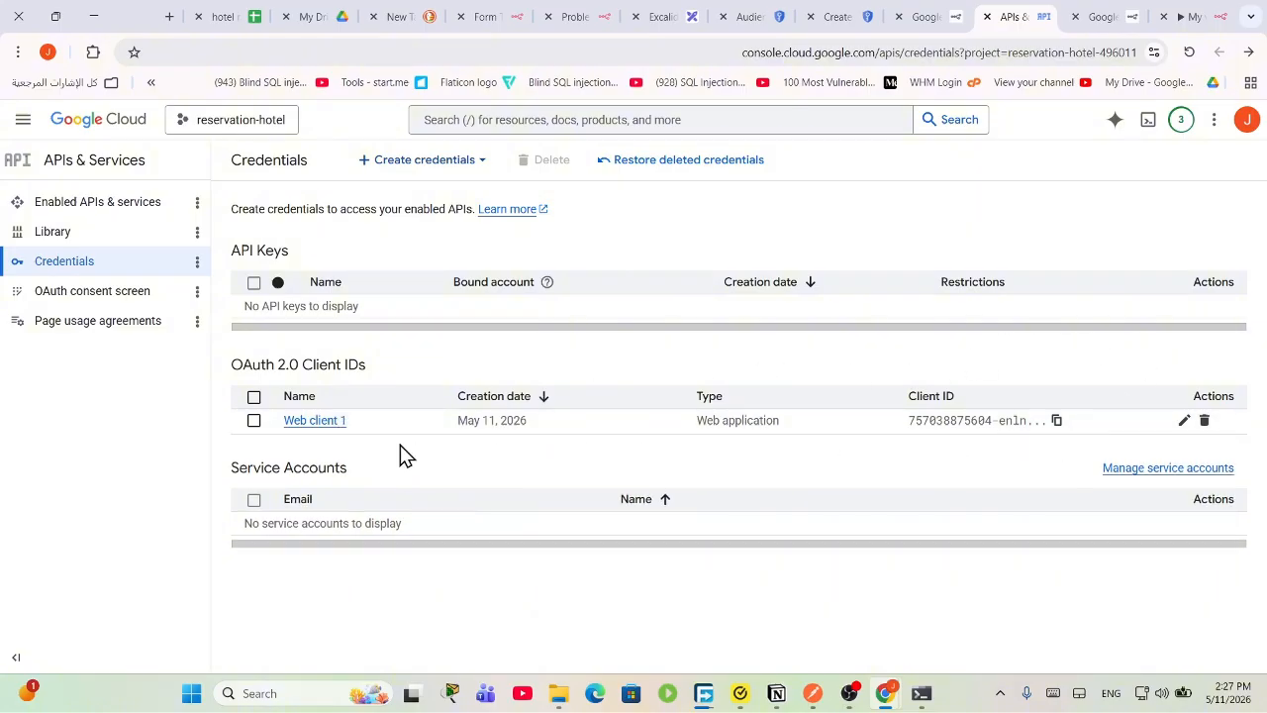
# Step: Start a Web application OAuth client ID named Web client 2 with a new redirect URI entry
pyautogui.click(420, 161)
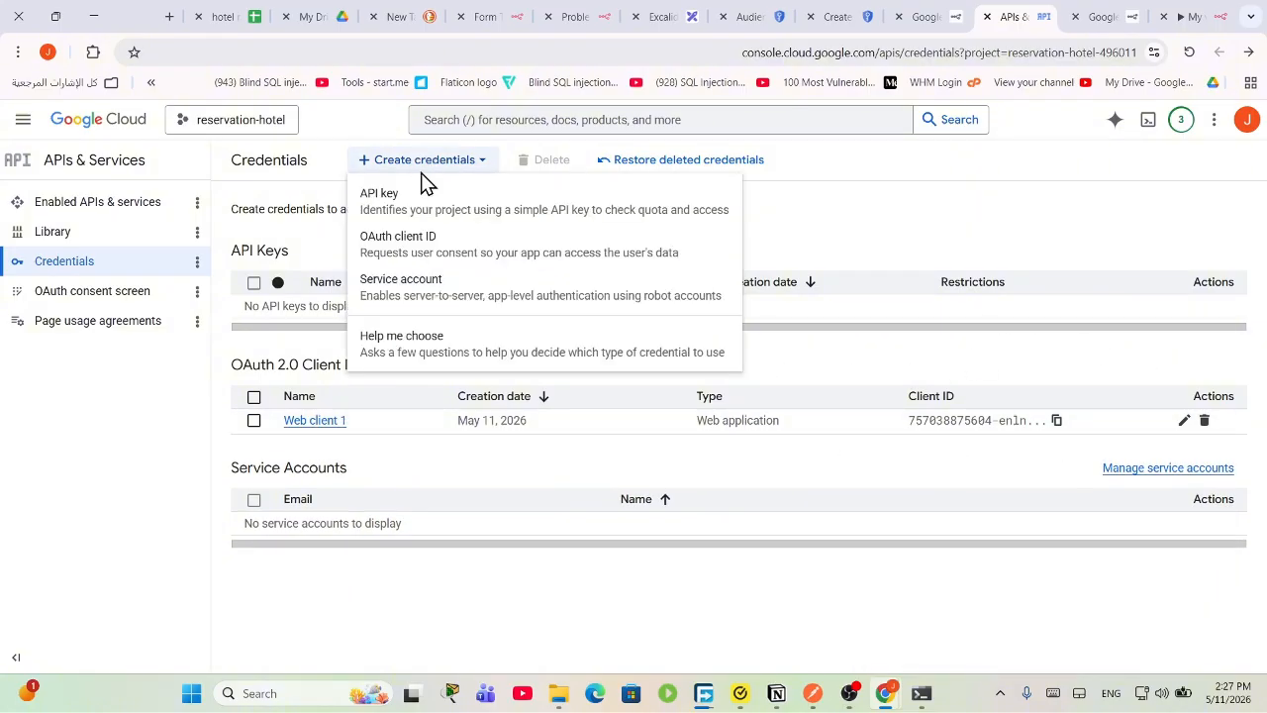
pyautogui.click(439, 252)
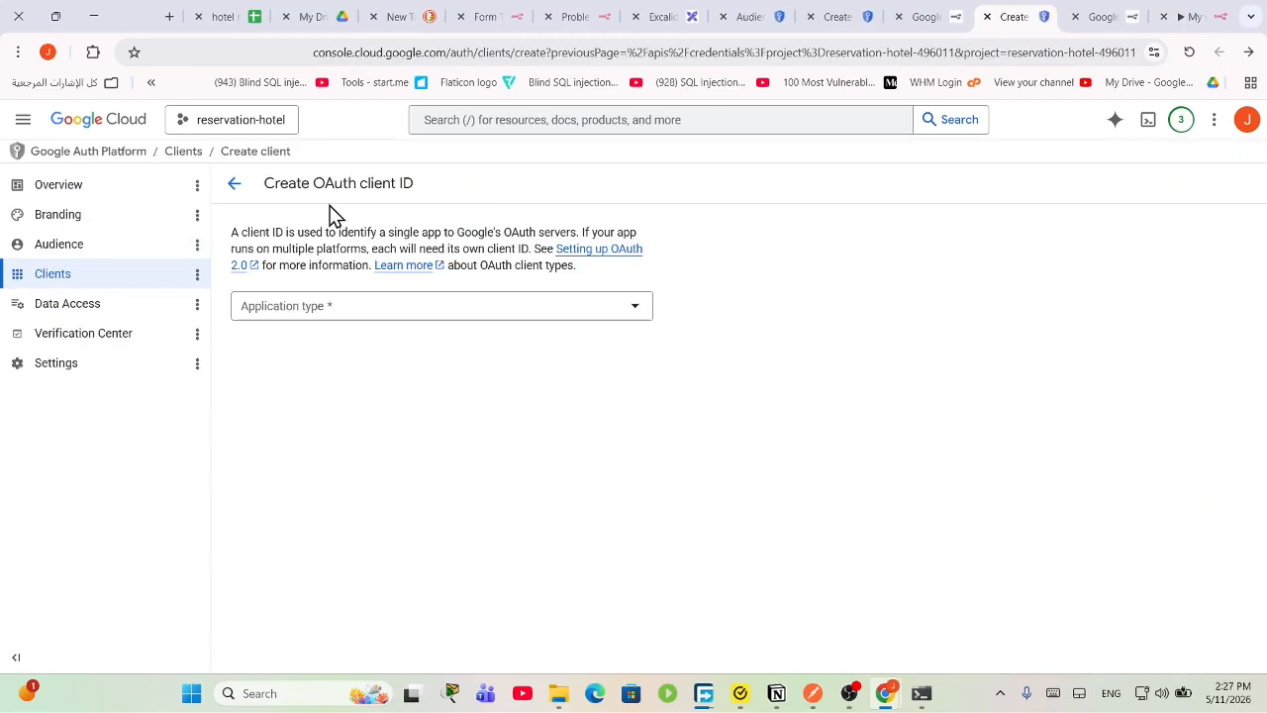
pyautogui.click(392, 309)
pyautogui.click(405, 318)
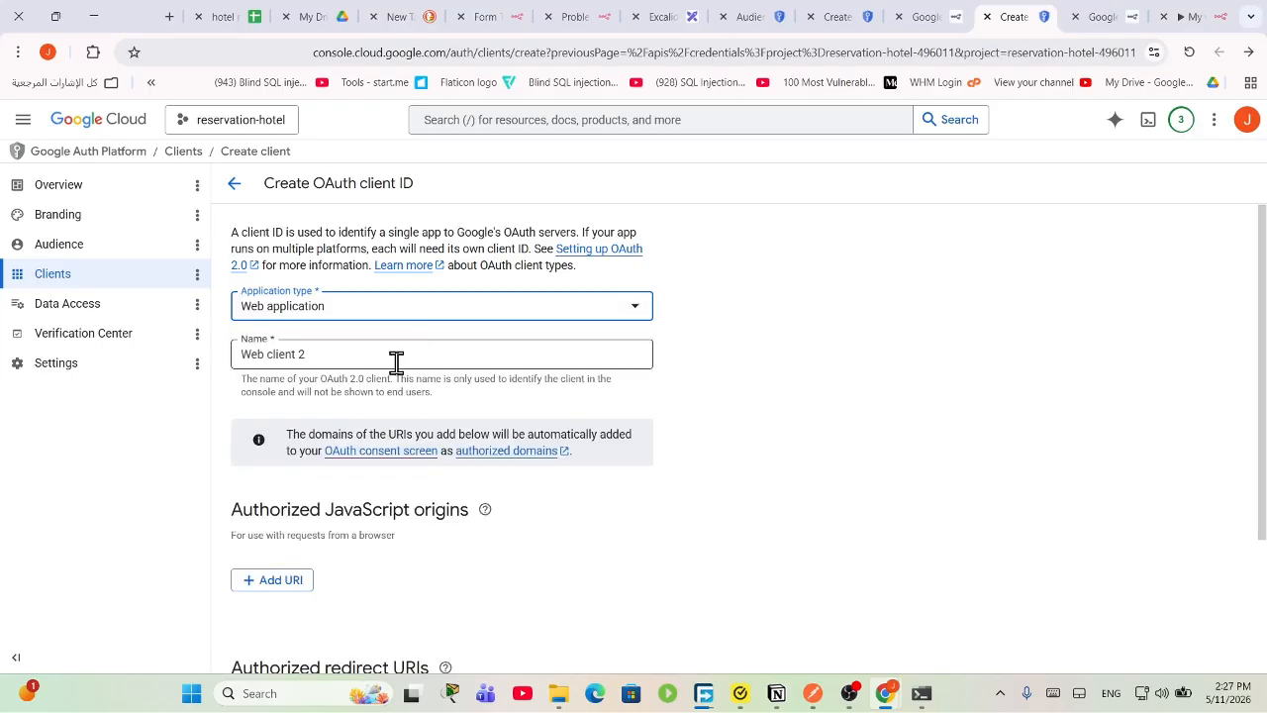
pyautogui.click(370, 360)
pyautogui.scroll(-2, 475, 470)
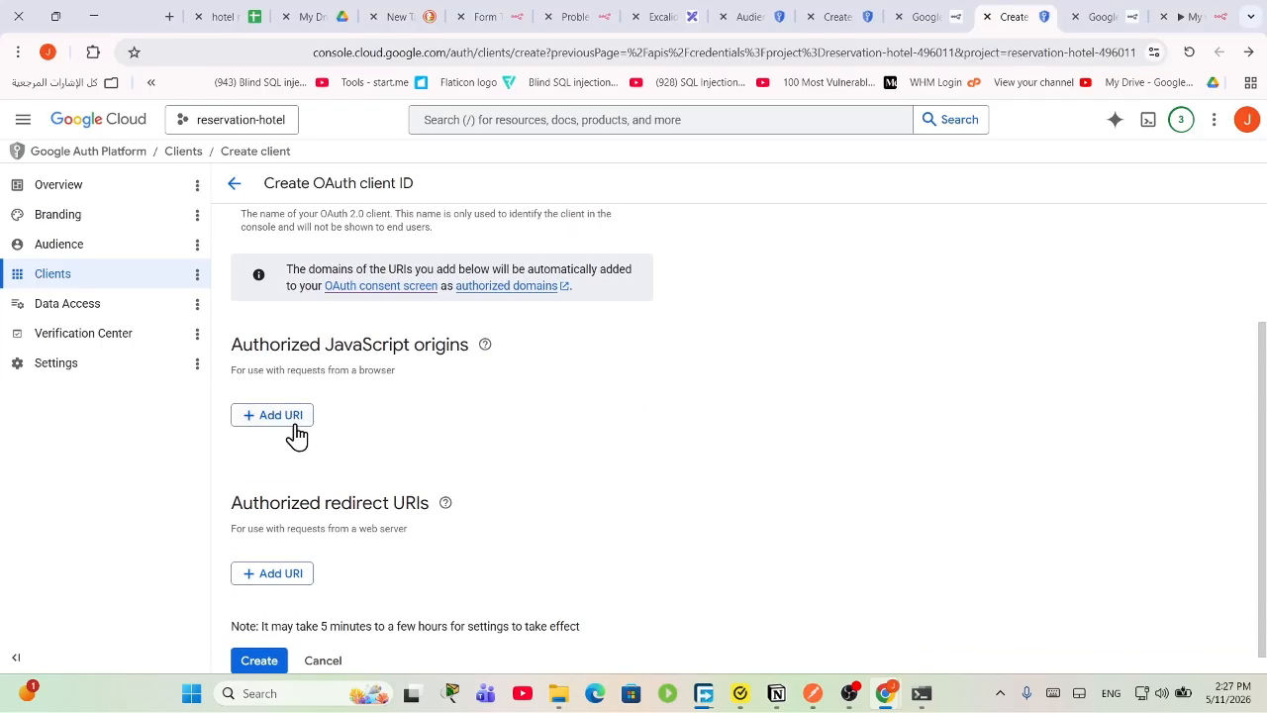
pyautogui.moveTo(231, 482); pyautogui.dragTo(440, 483)
pyautogui.click(308, 554)
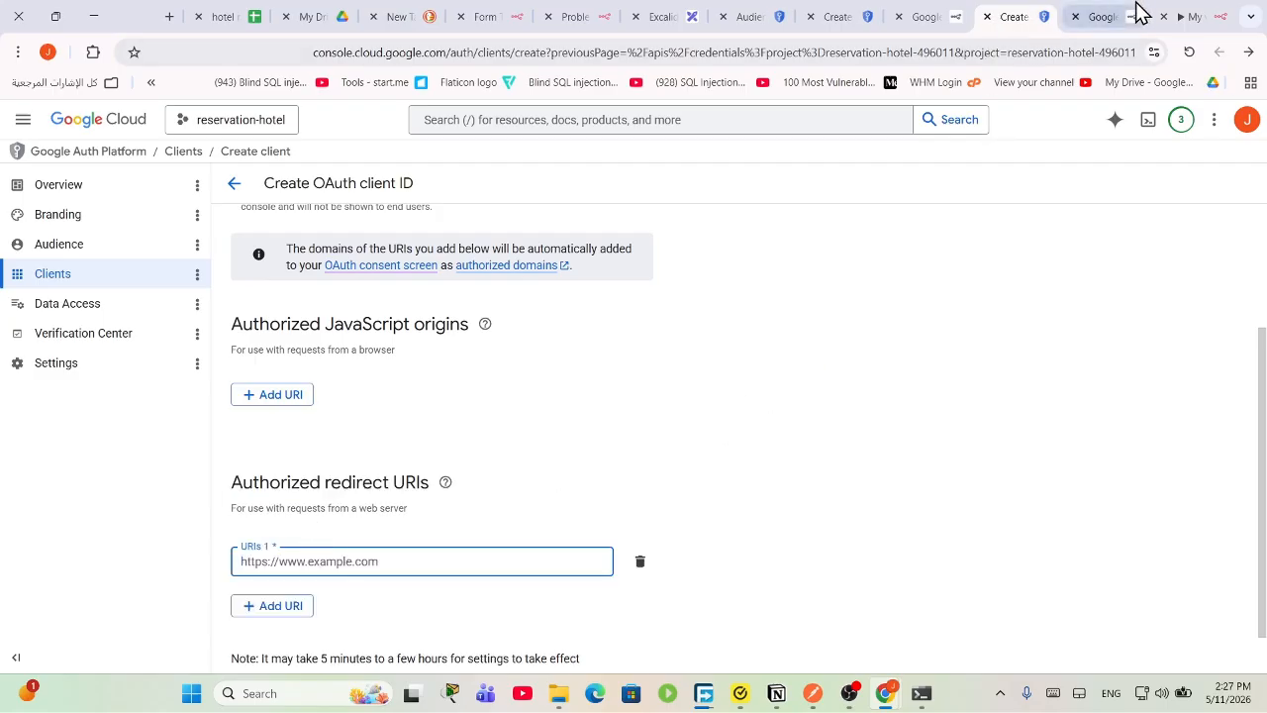
# Step: Paste n8n's OAuth callback URL as the authorized redirect URI and create the client
pyautogui.click(1188, 16)
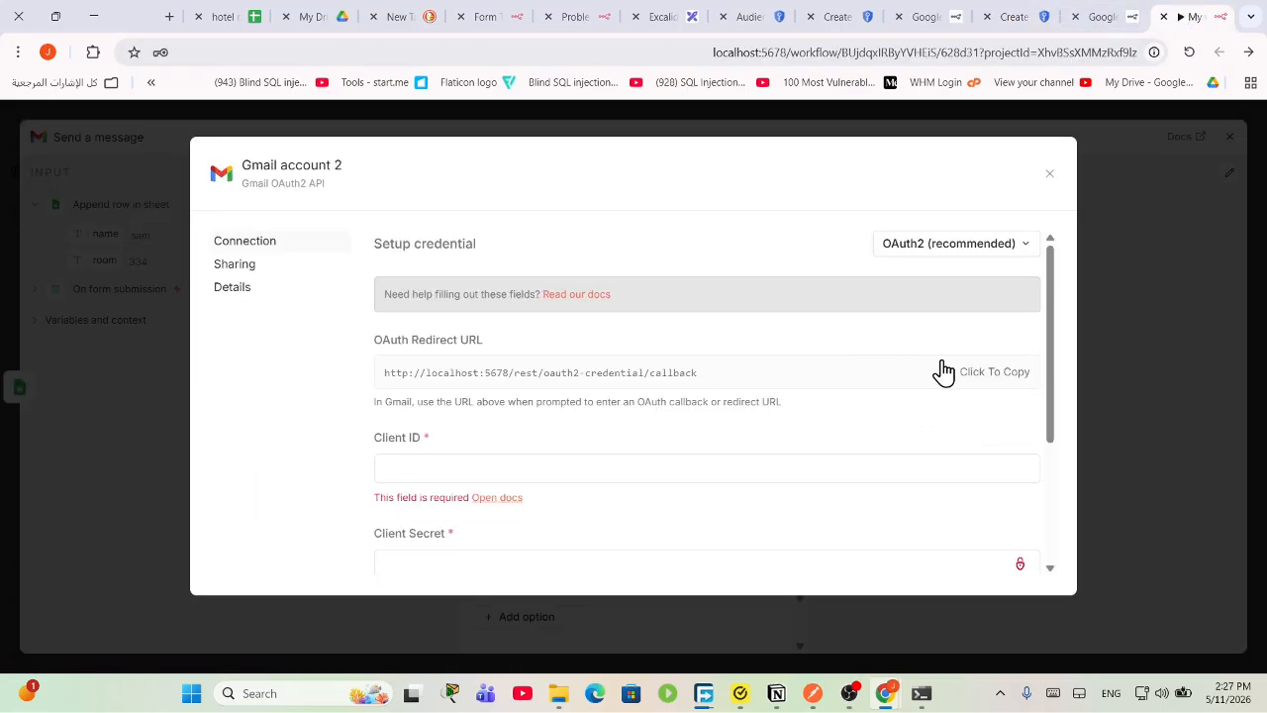
pyautogui.click(980, 373)
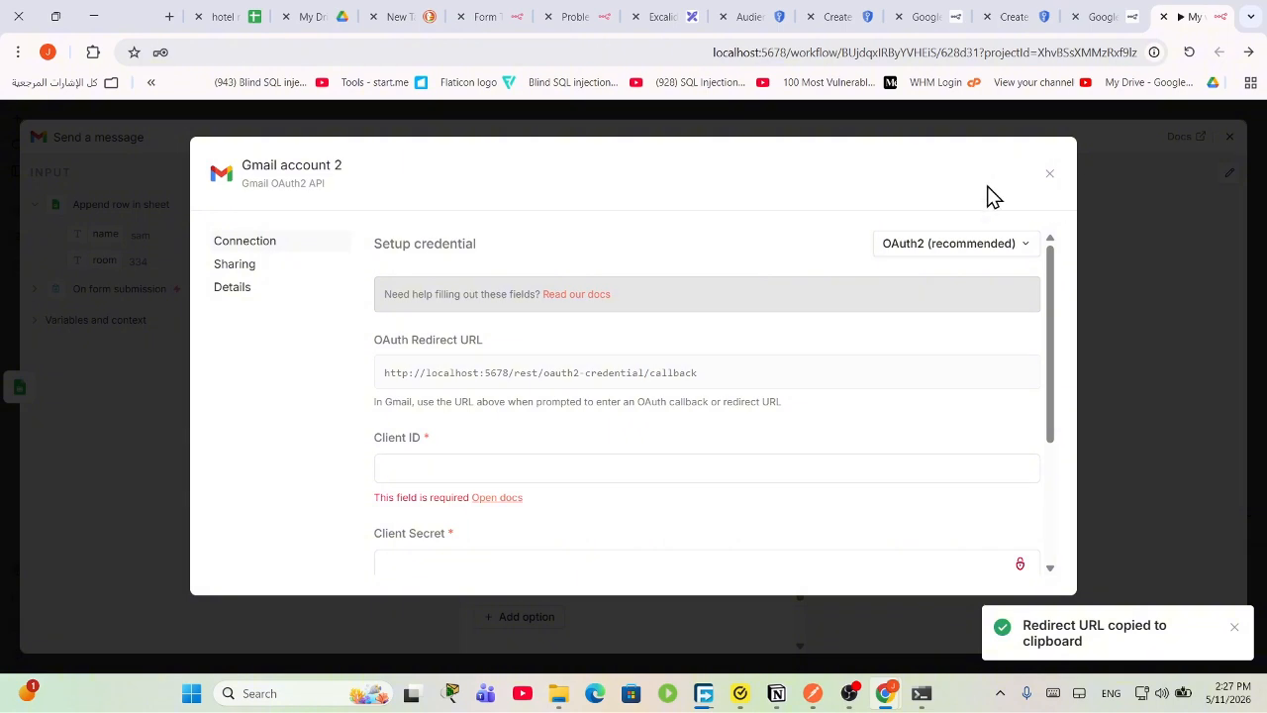
pyautogui.click(860, 13)
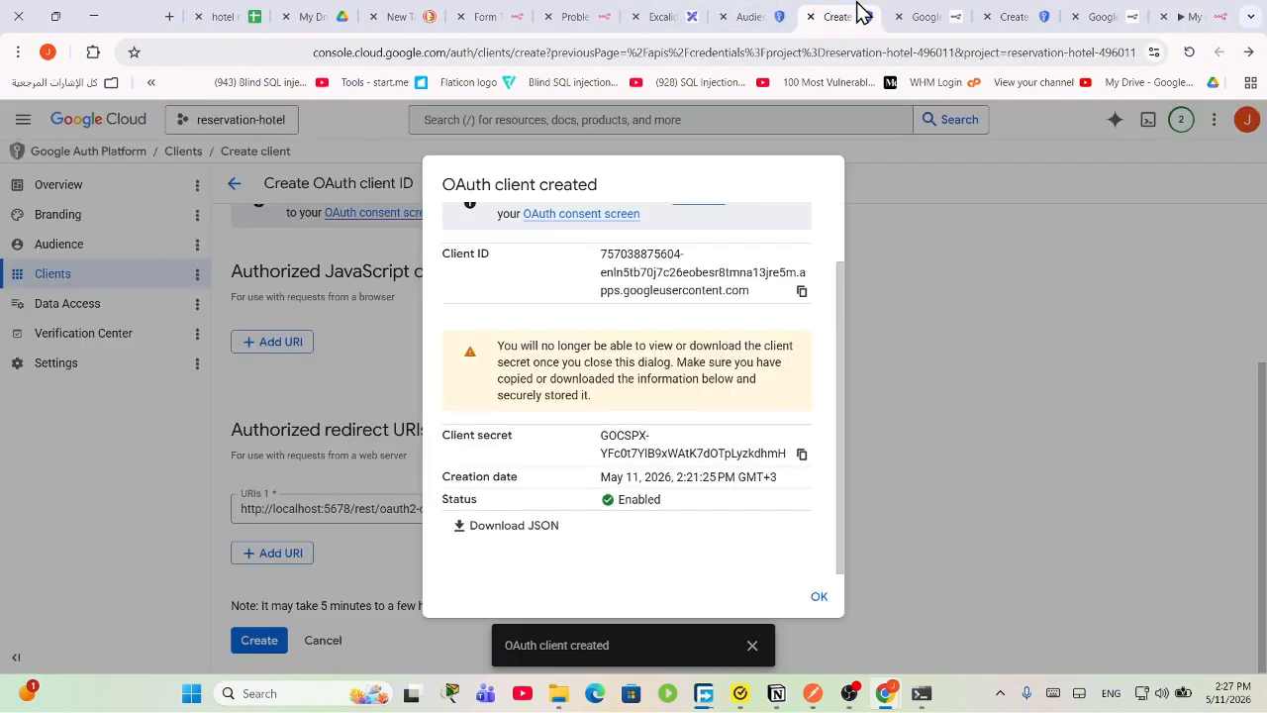
pyautogui.click(804, 14)
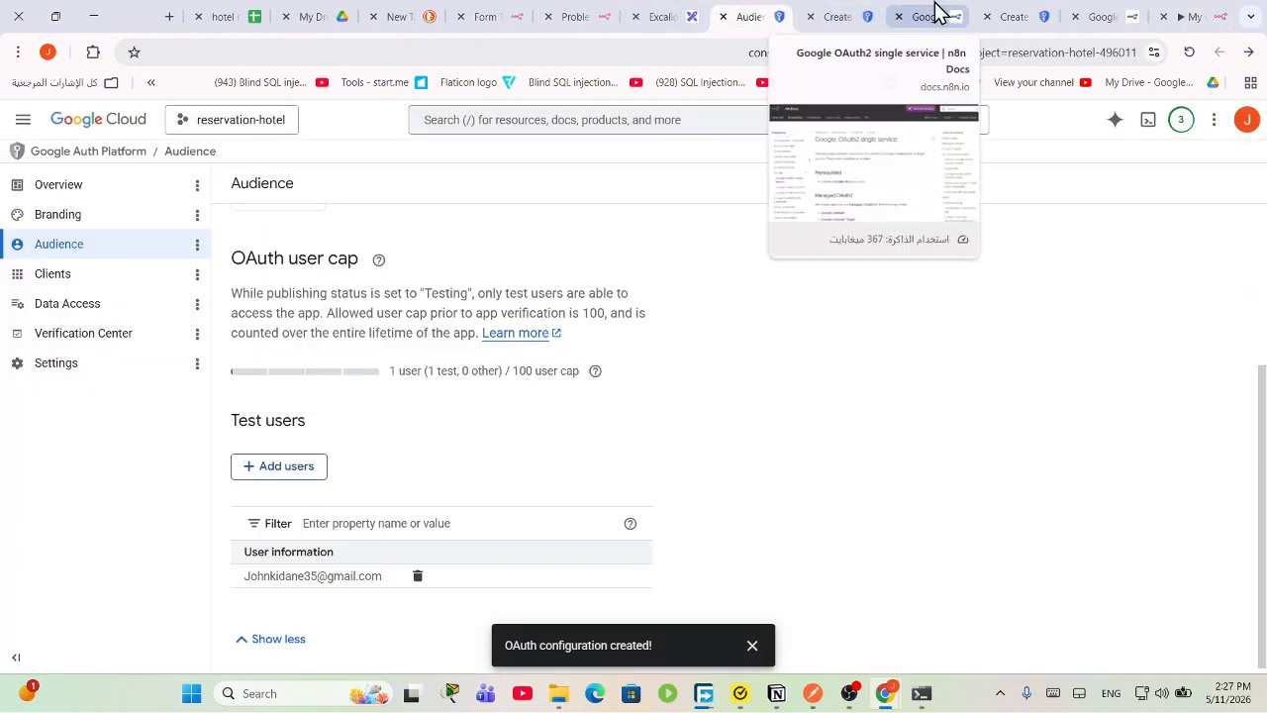
pyautogui.click(1015, 12)
pyautogui.rightClick(262, 561)
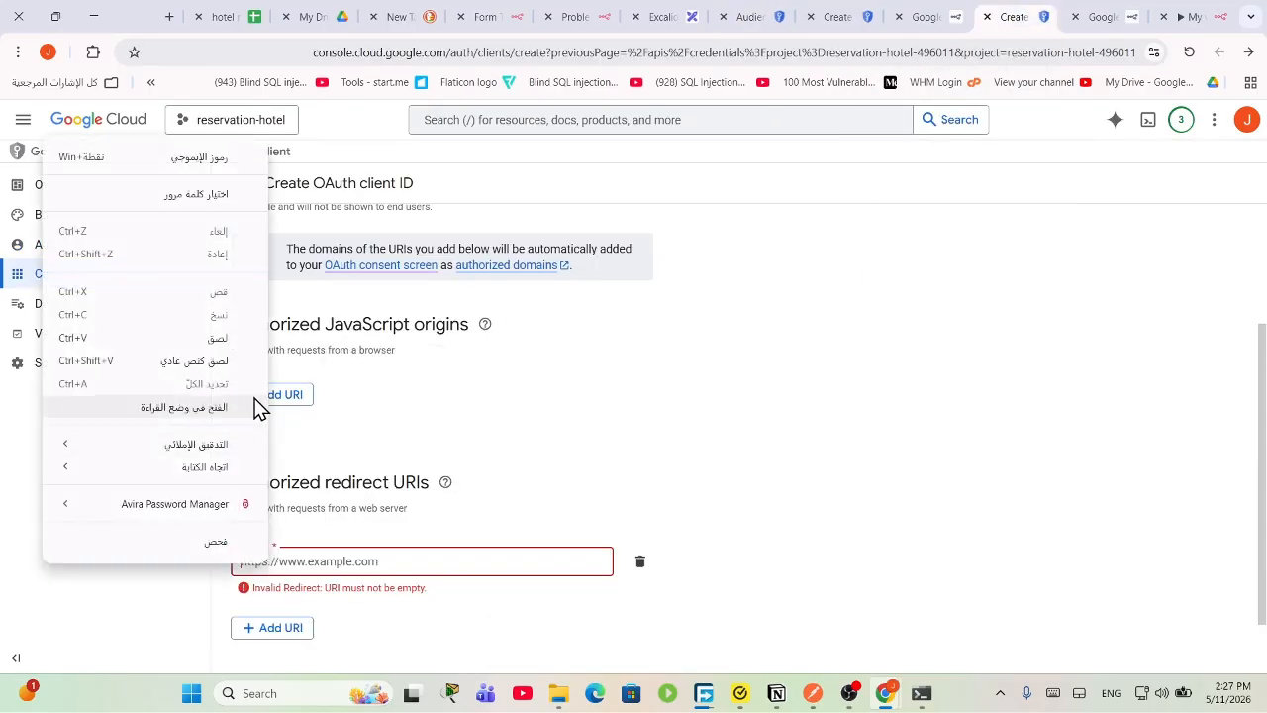
pyautogui.click(238, 341)
pyautogui.scroll(-1, 683, 500)
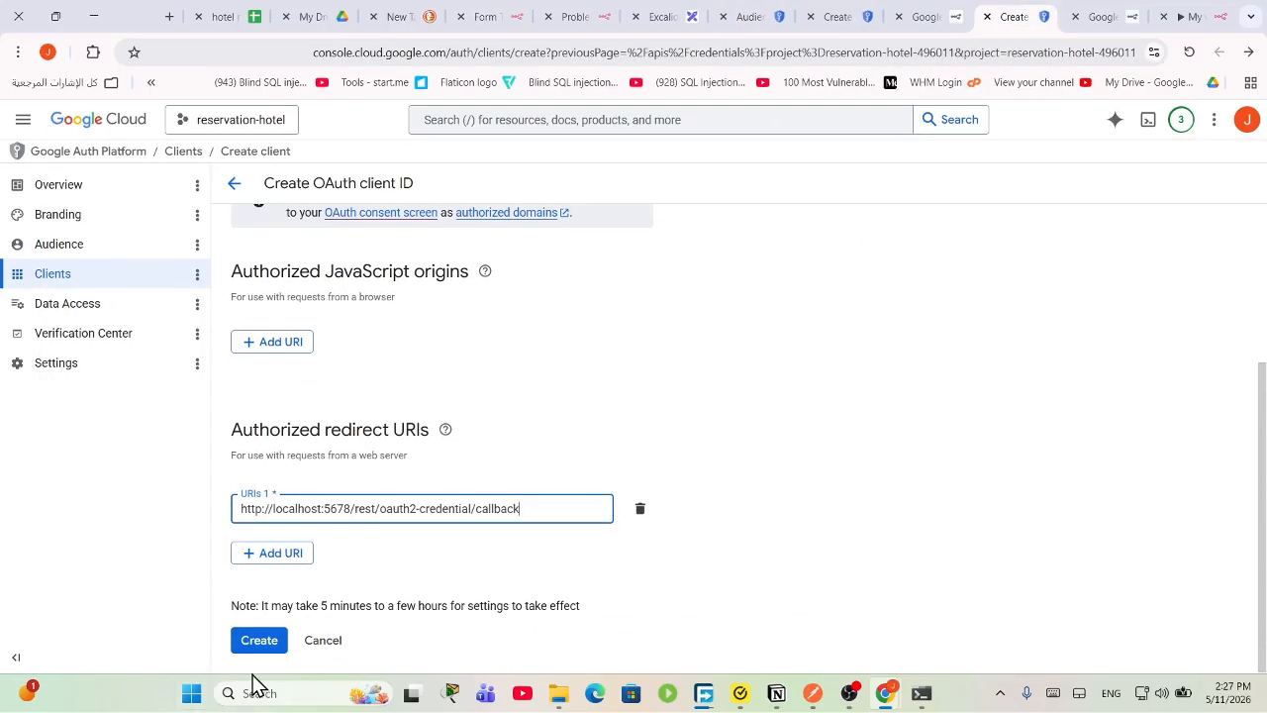
pyautogui.click(260, 640)
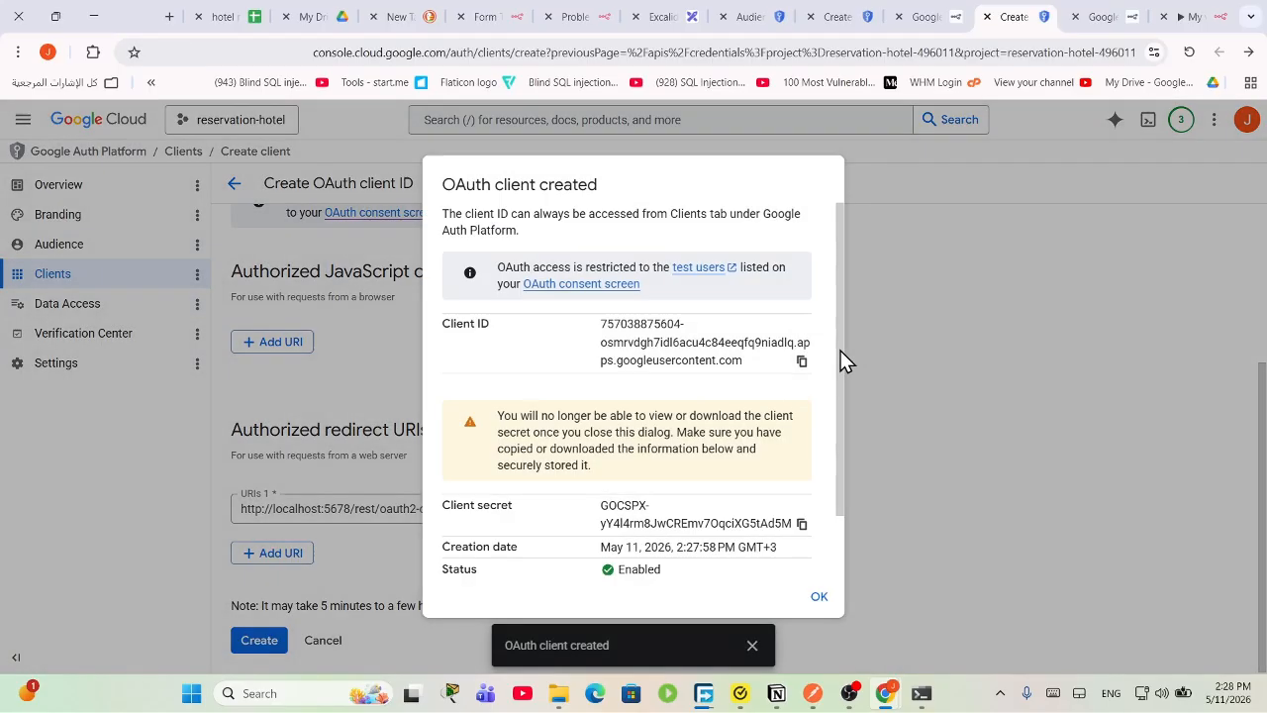
pyautogui.click(1204, 20)
# Step: Paste the new client ID into n8n's Gmail credential and copy the client secret
pyautogui.rightClick(518, 469)
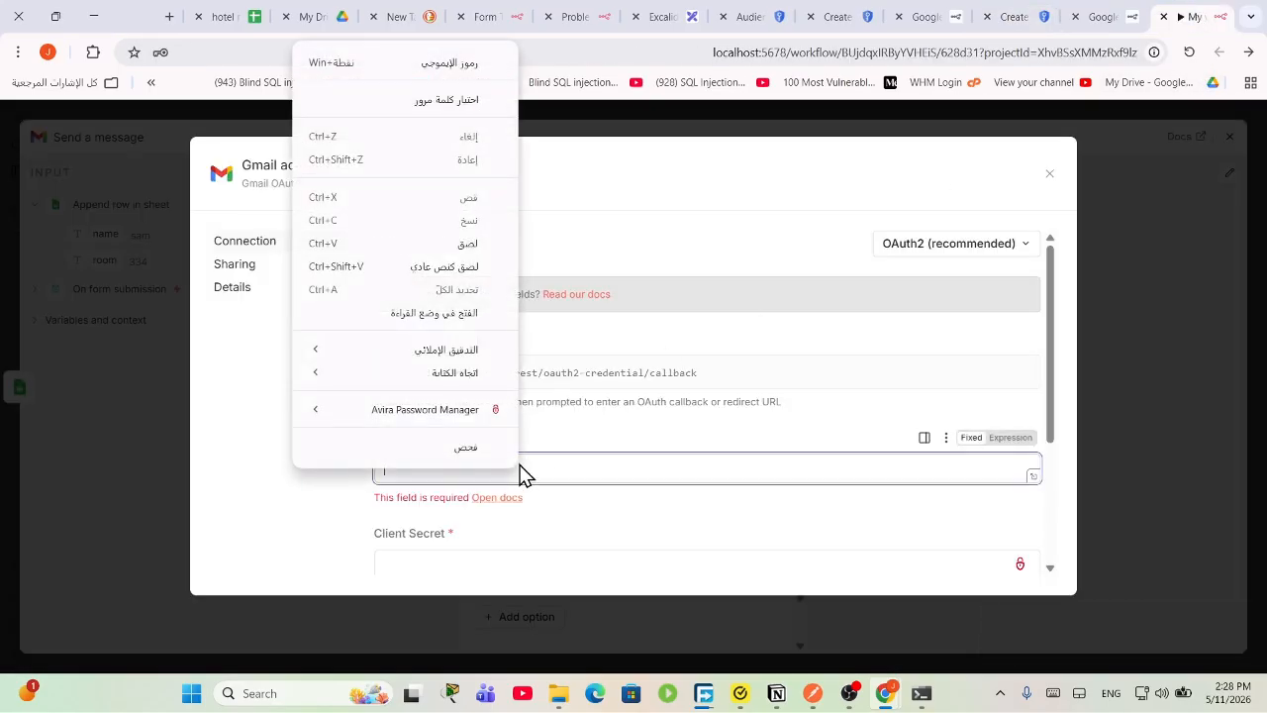
pyautogui.click(469, 245)
pyautogui.click(931, 14)
pyautogui.click(832, 14)
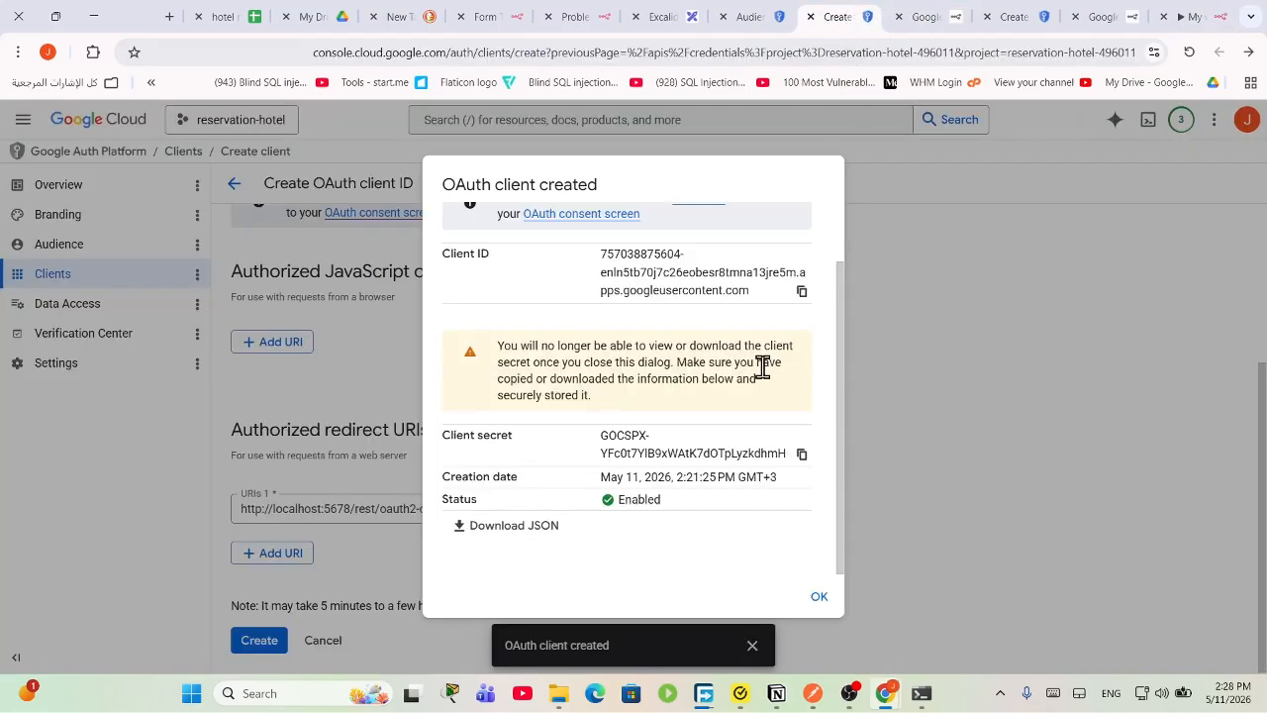
pyautogui.click(802, 453)
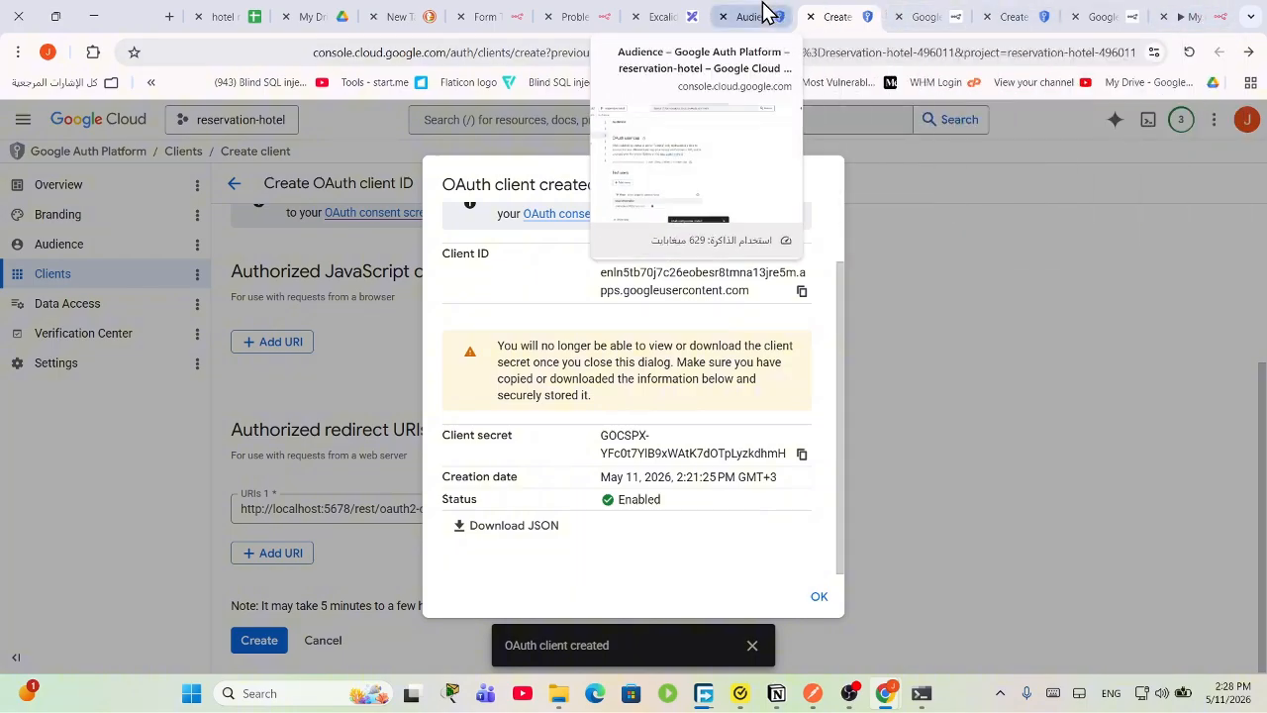
# Step: Paste the client secret into the credential and start Sign in with Google
pyautogui.click(1200, 16)
pyautogui.rightClick(600, 543)
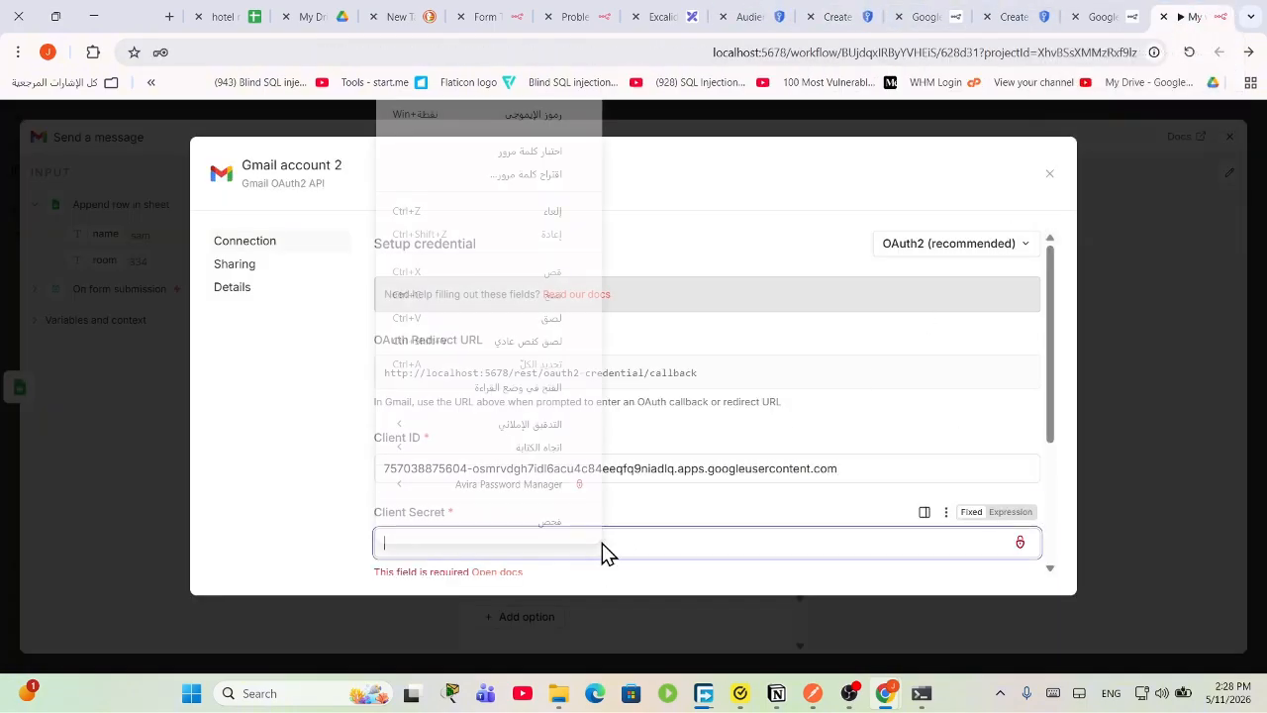
pyautogui.click(557, 295)
pyautogui.scroll(-2, 733, 475)
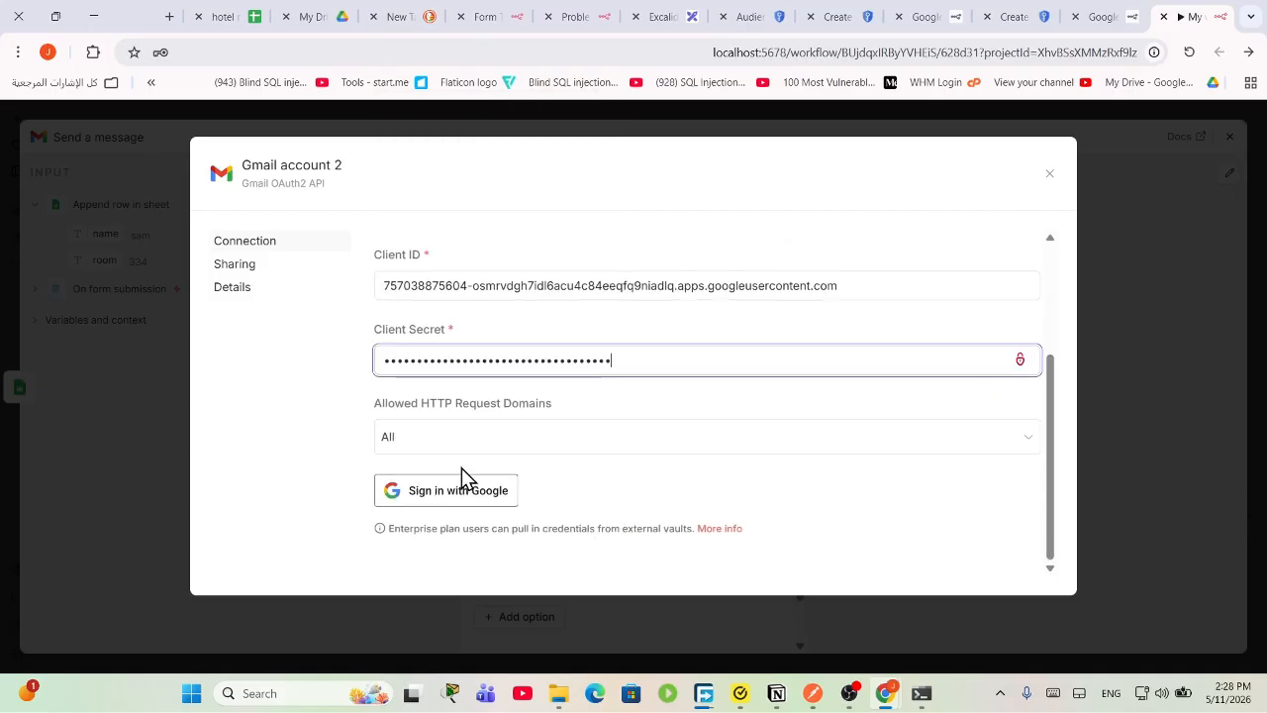
pyautogui.click(441, 492)
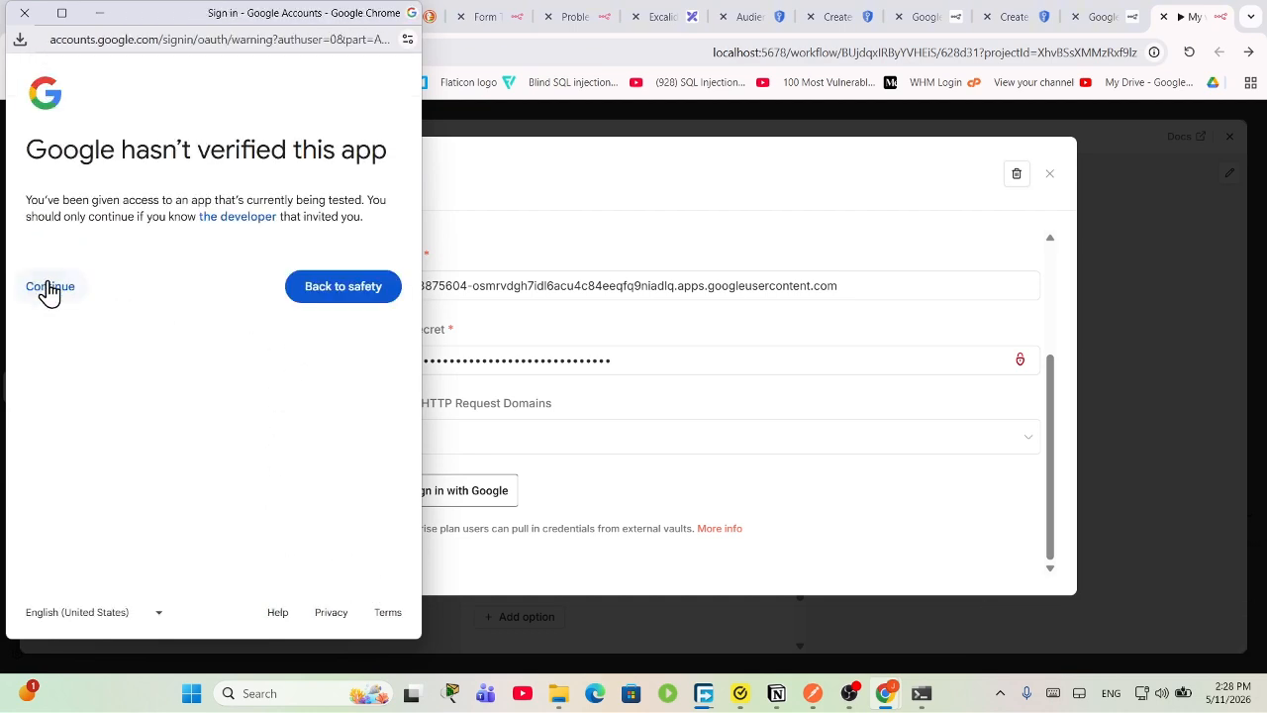
# Step: Continue past the unverified-app warning, select all Gmail permissions, and approve access
pyautogui.click(49, 288)
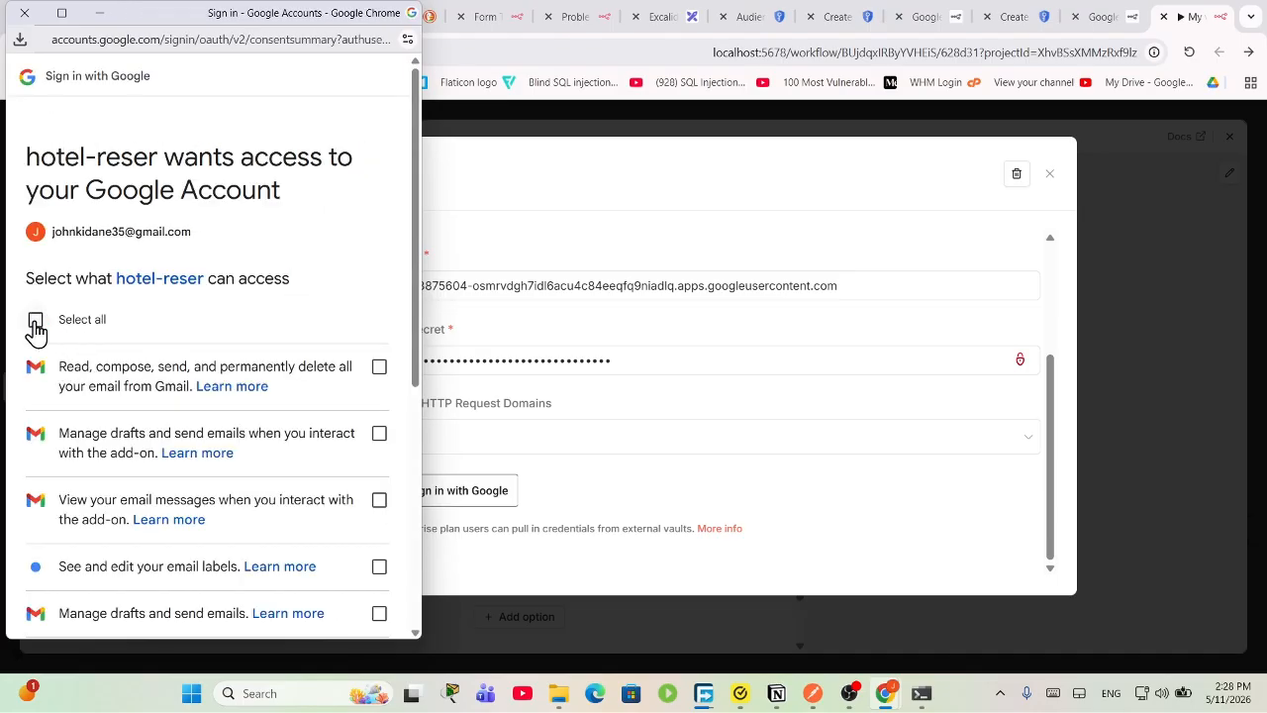
pyautogui.click(35, 322)
pyautogui.scroll(-2, 164, 485)
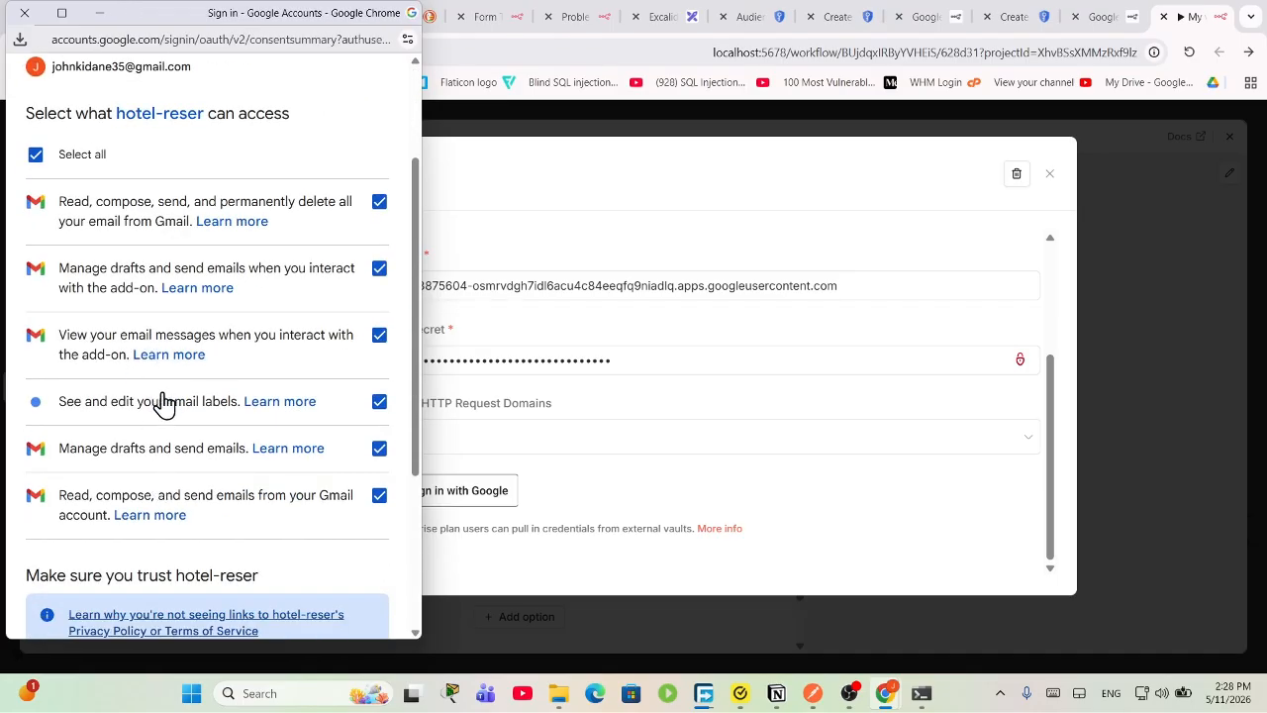
pyautogui.scroll(-3, 175, 489)
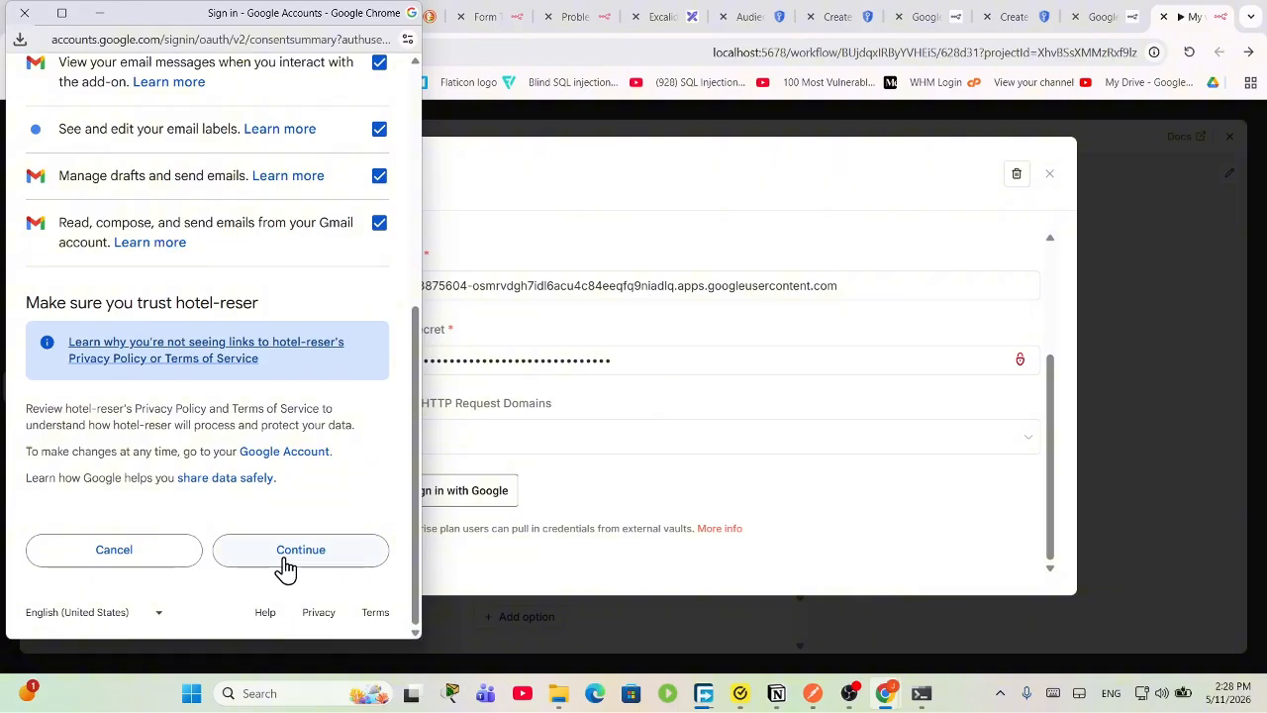
pyautogui.click(287, 552)
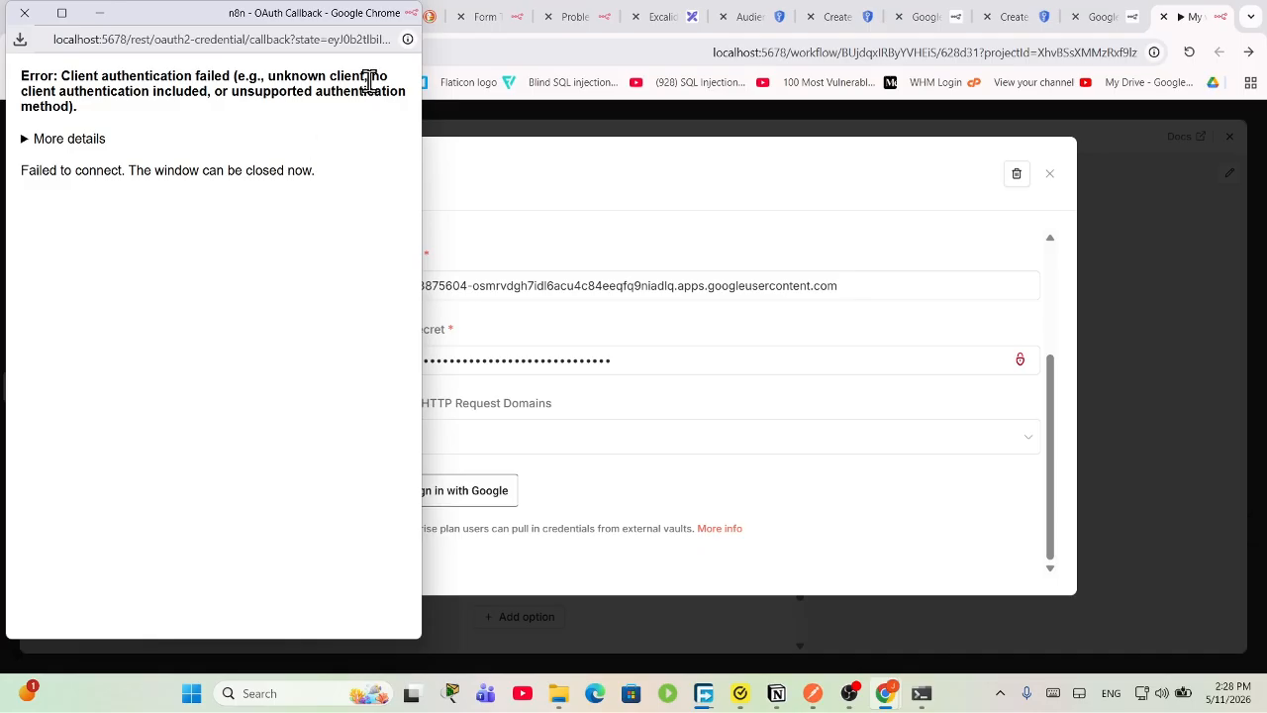
# Step: Inspect the error details showing an invalid client secret, then close the callback window
pyautogui.moveTo(377, 79); pyautogui.dragTo(403, 111)
pyautogui.click(403, 119)
pyautogui.click(80, 146)
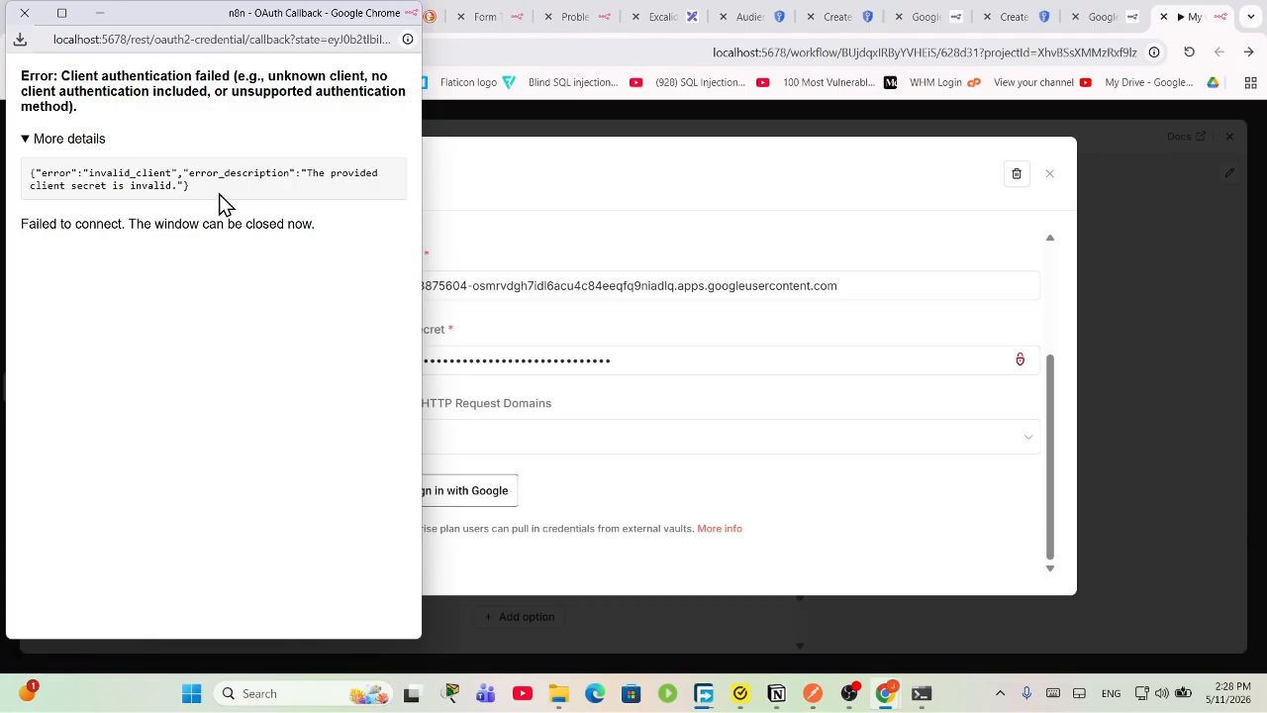
pyautogui.moveTo(189, 186); pyautogui.dragTo(141, 176)
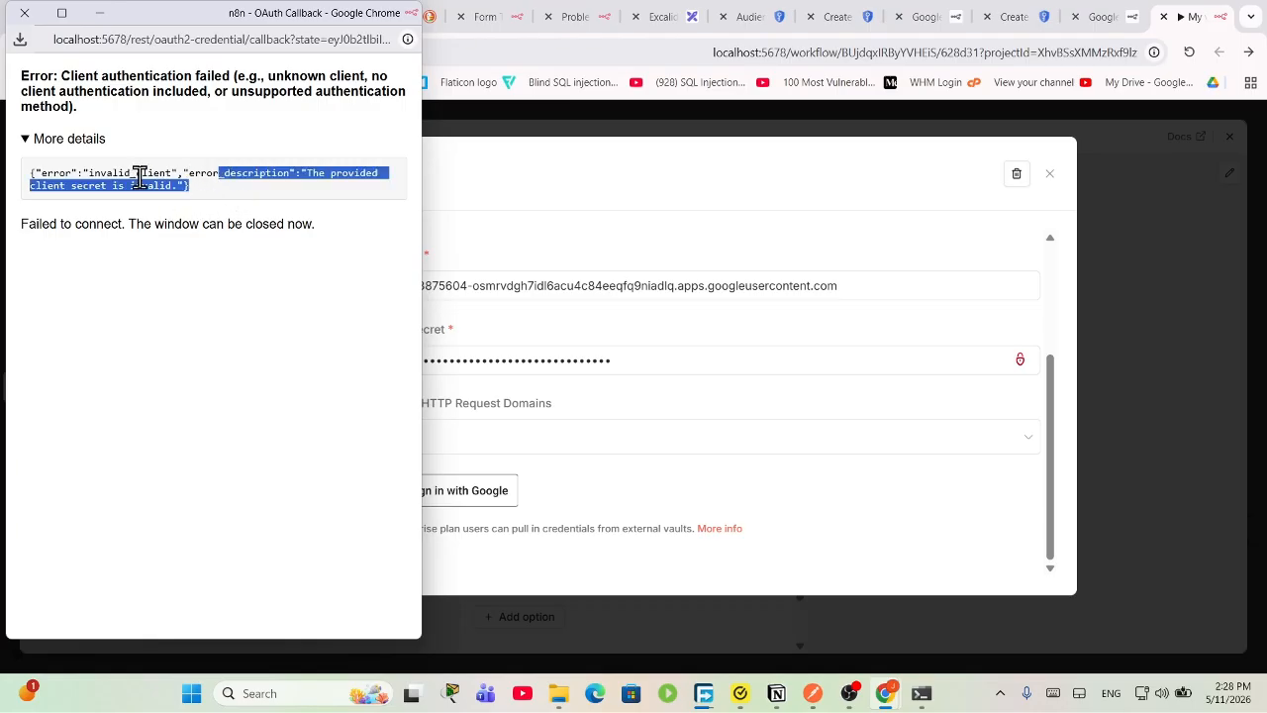
pyautogui.click(25, 12)
# Step: Retry Google sign-in with the first account, grant all permissions, and close the failed window
pyautogui.scroll(5, 637, 486)
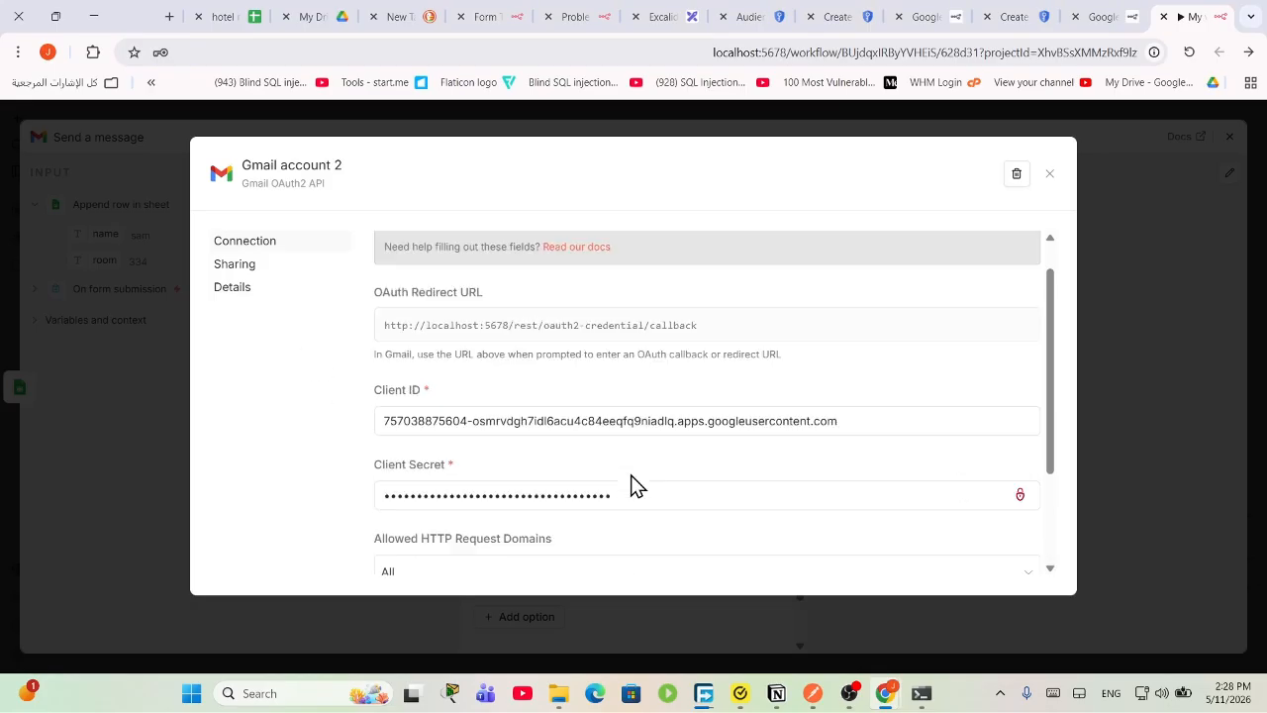
pyautogui.scroll(-5, 637, 486)
pyautogui.click(463, 492)
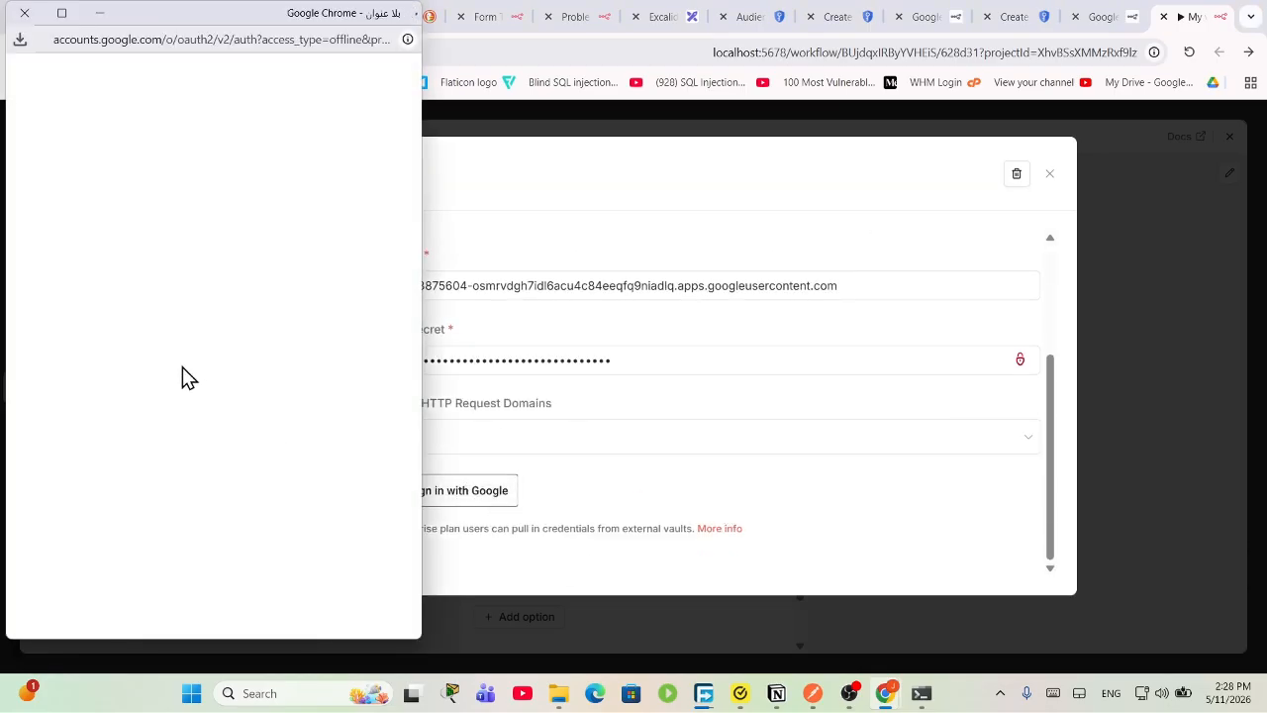
pyautogui.click(158, 255)
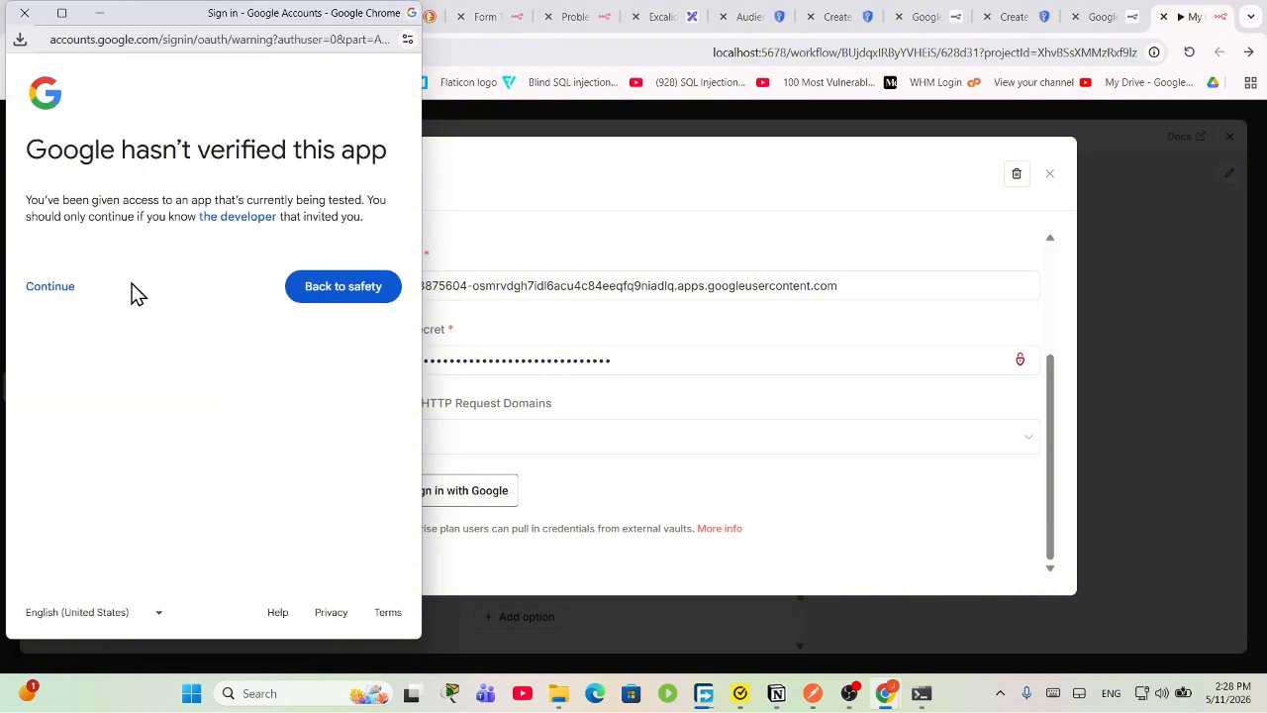
pyautogui.click(52, 287)
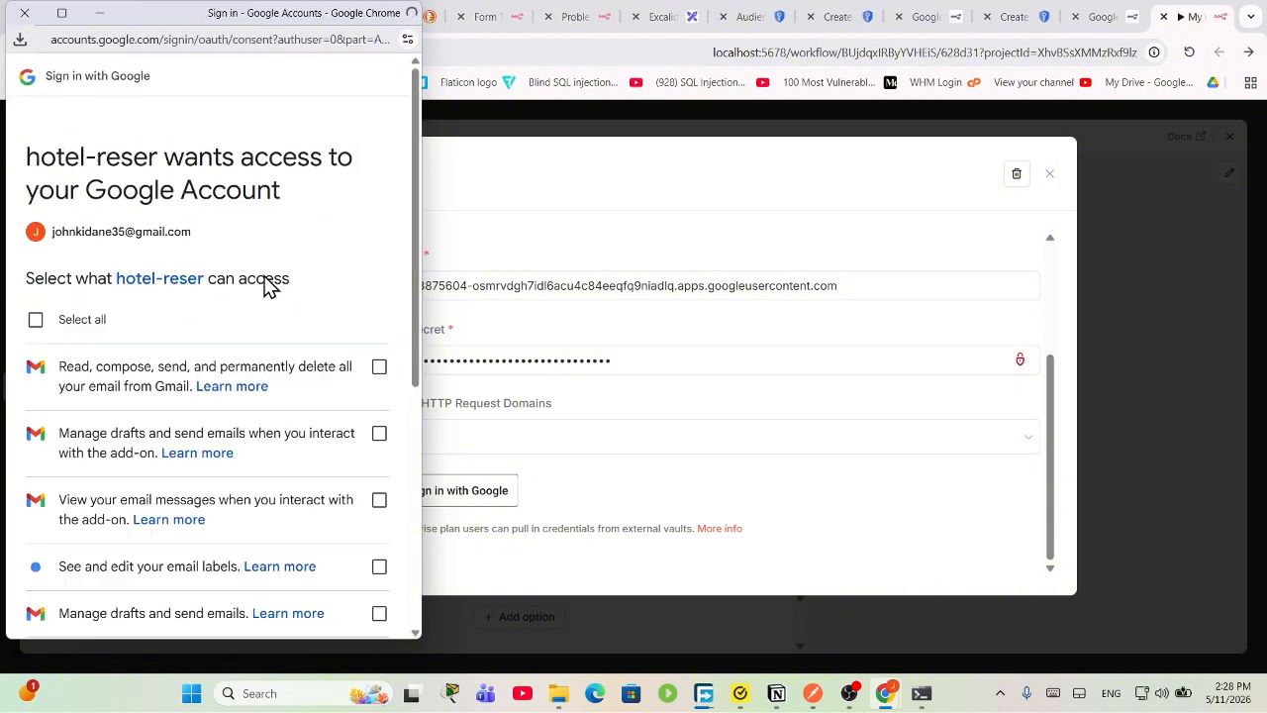
pyautogui.click(82, 323)
pyautogui.scroll(-5, 226, 339)
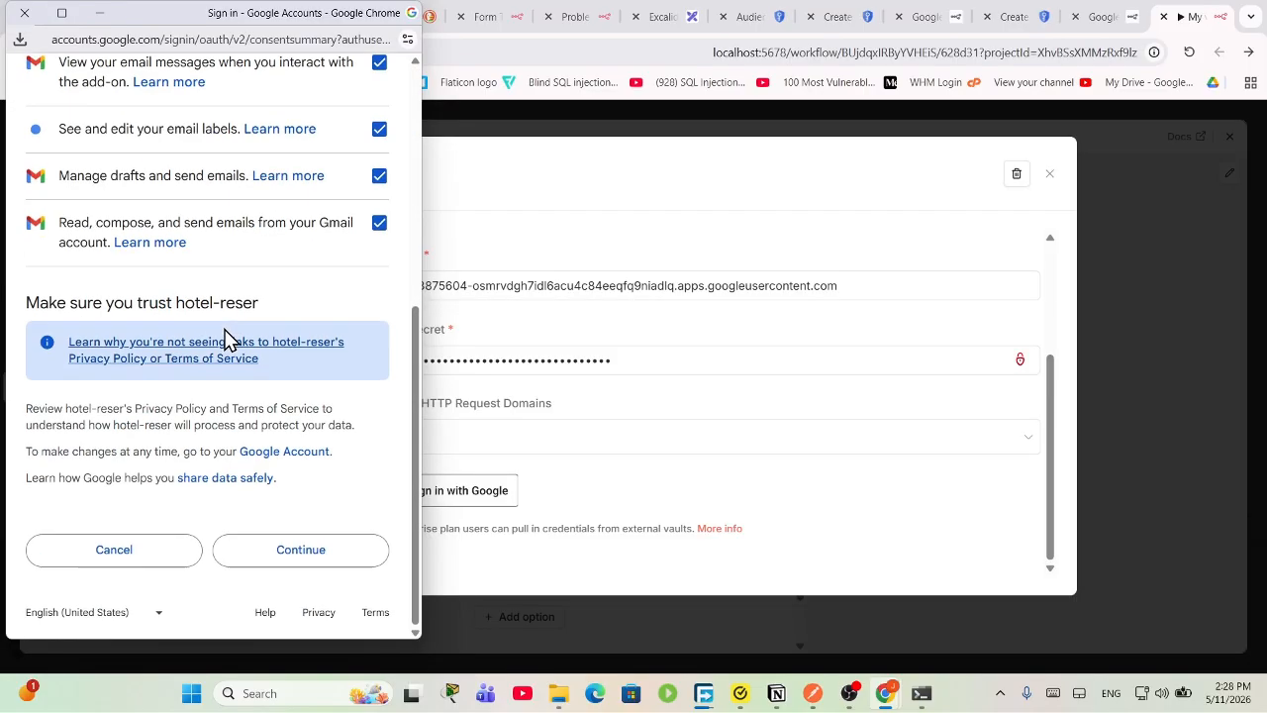
pyautogui.click(278, 551)
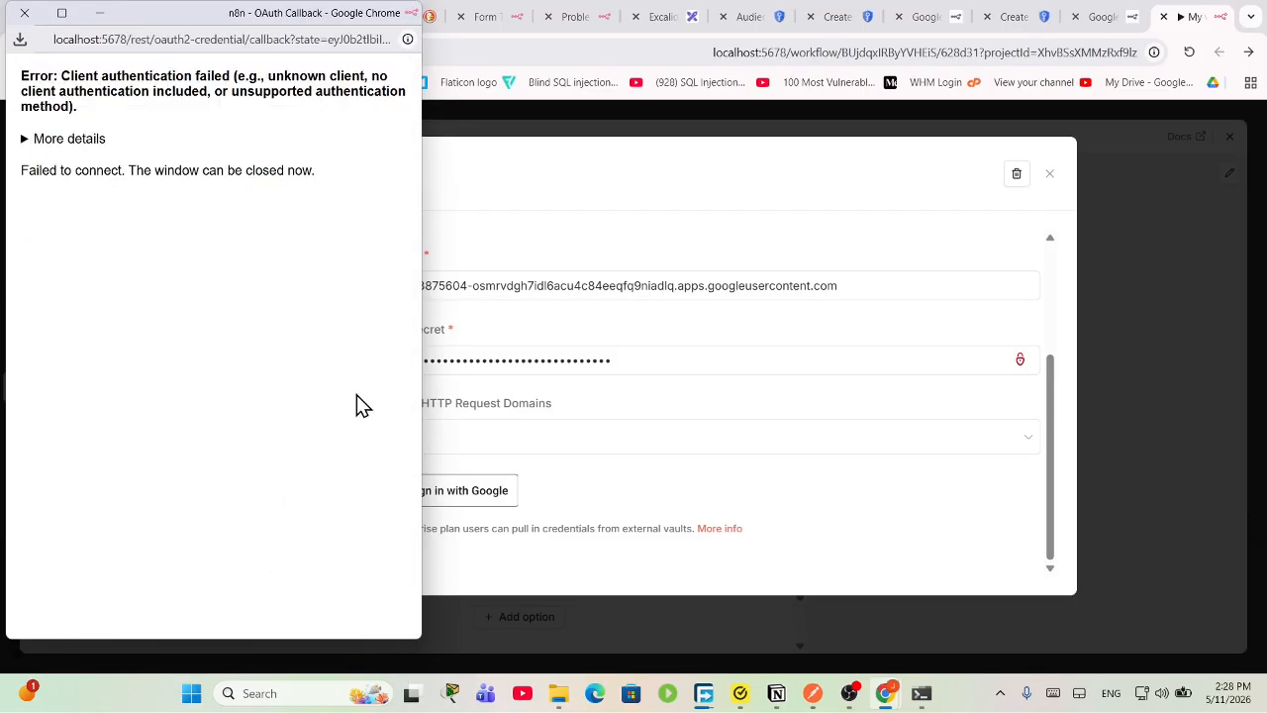
pyautogui.click(23, 13)
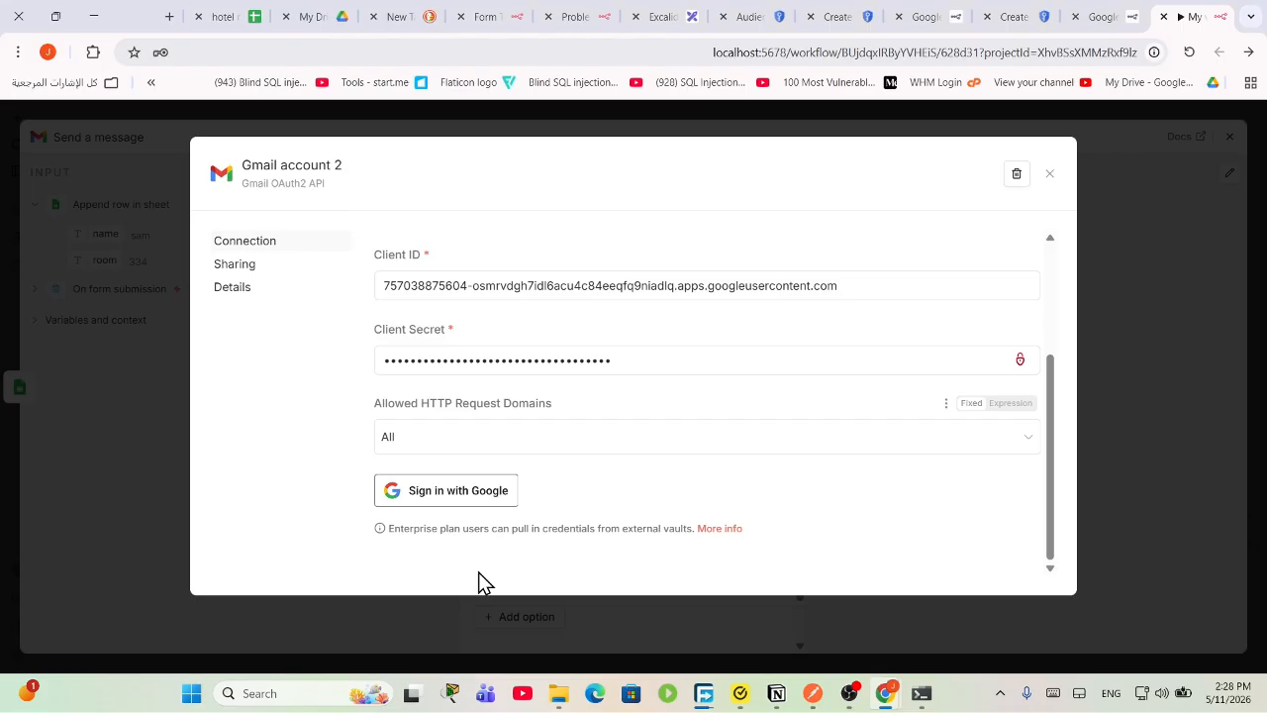
# Step: Retry sign-in with the second account and close the access-blocked popup
pyautogui.click(438, 495)
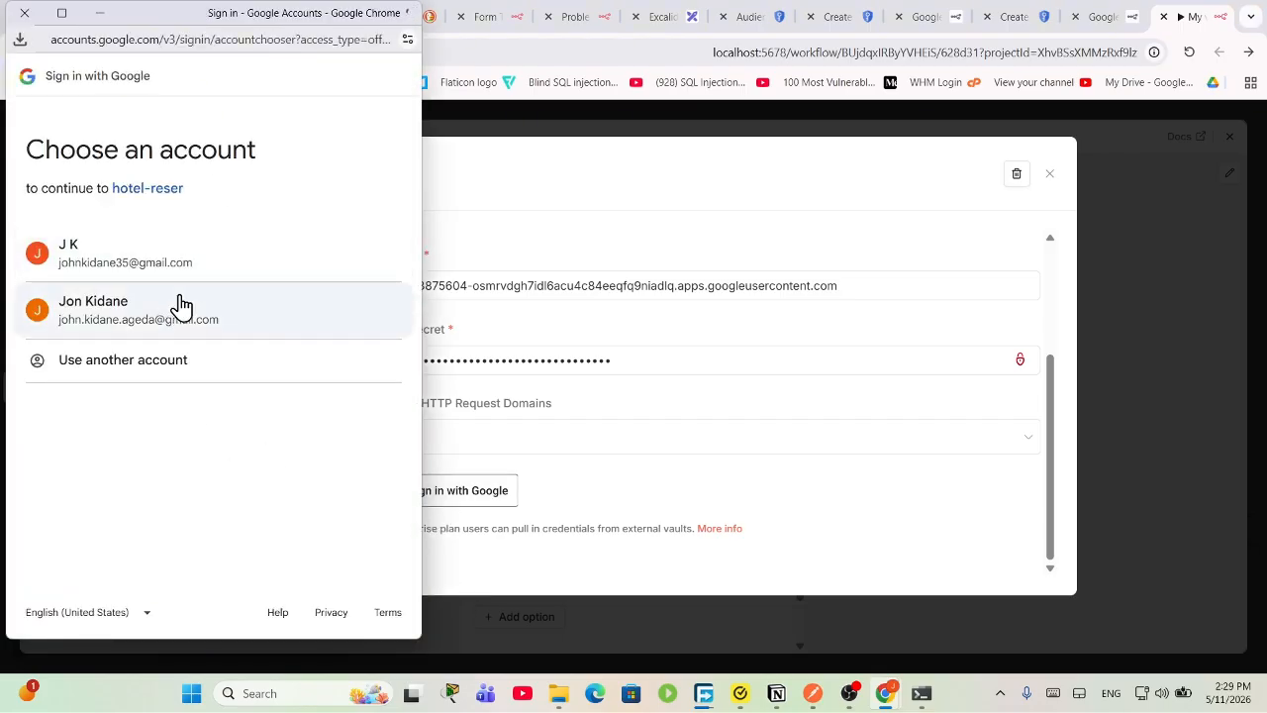
pyautogui.click(131, 333)
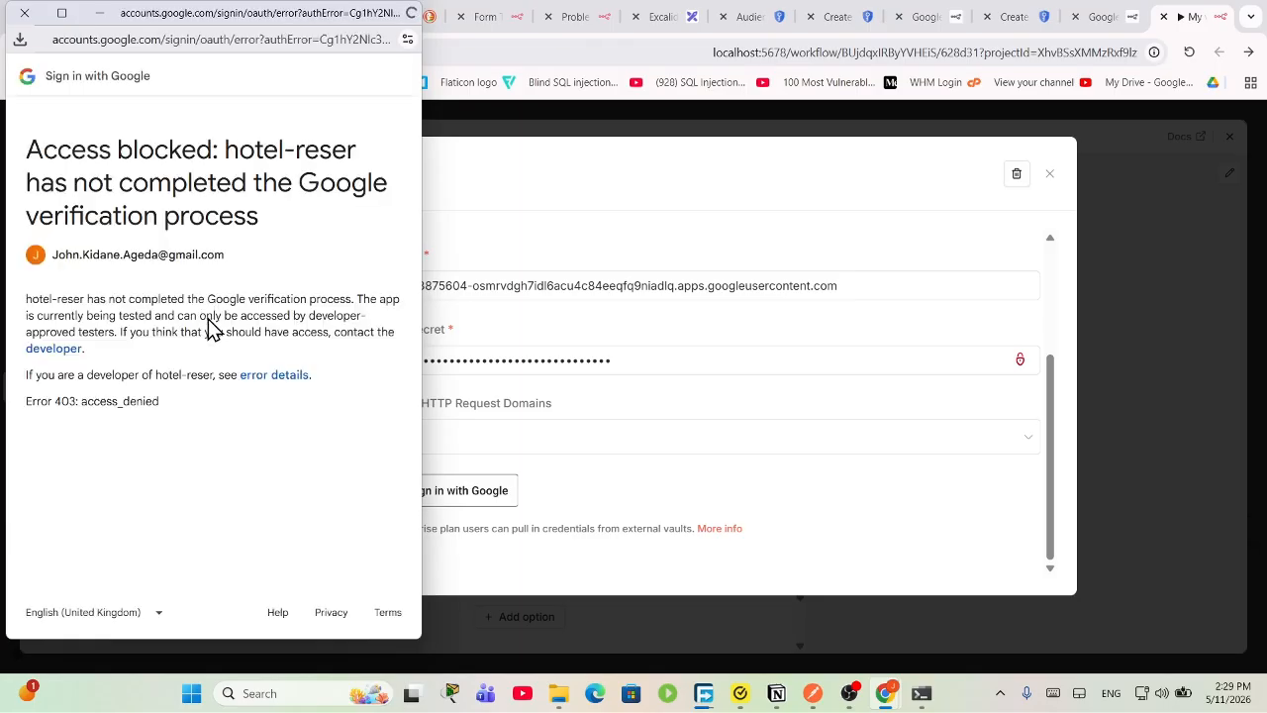
pyautogui.click(25, 13)
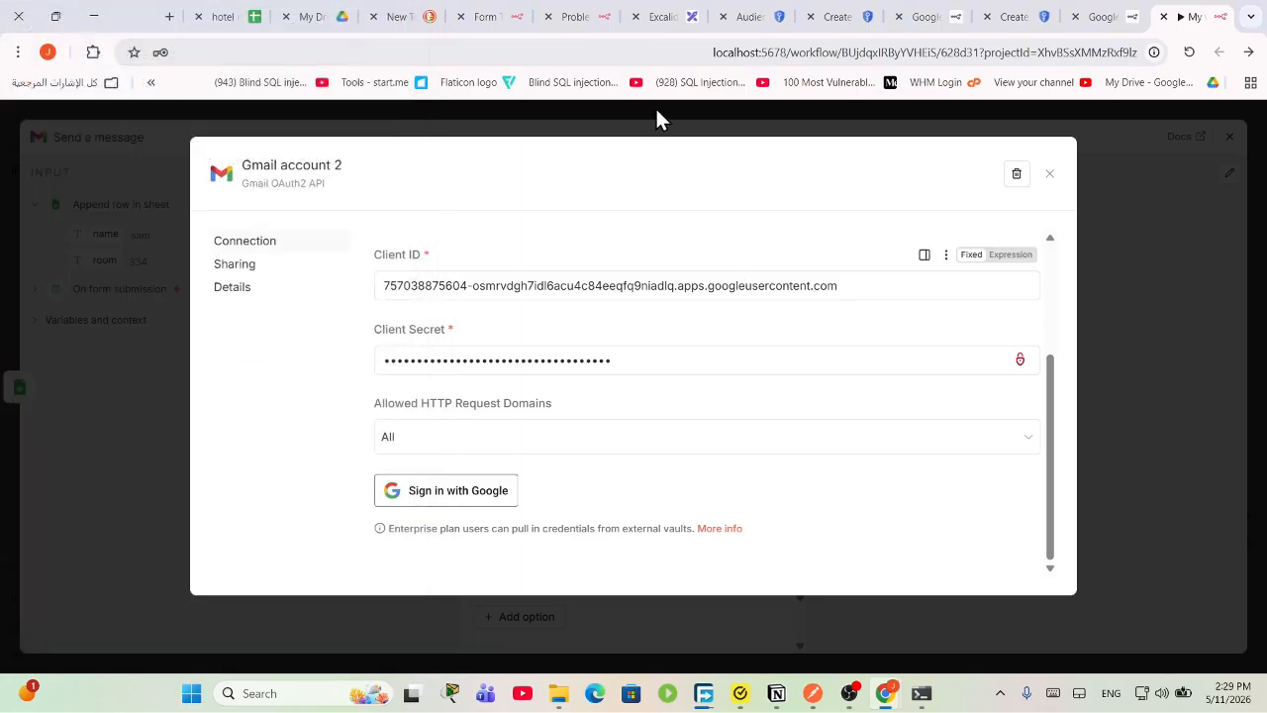
pyautogui.click(839, 13)
# Step: On the Audience page, open Add users for test users and begin typing the account's e-mail
pyautogui.click(820, 599)
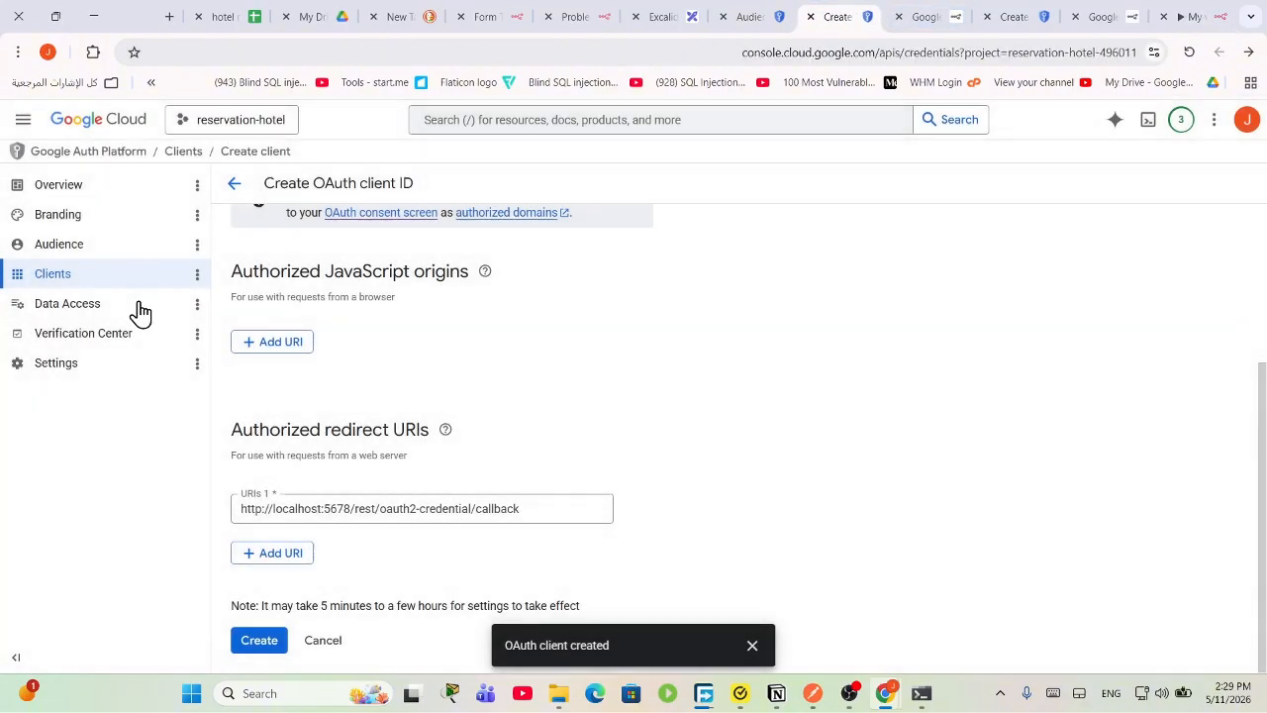
pyautogui.click(71, 247)
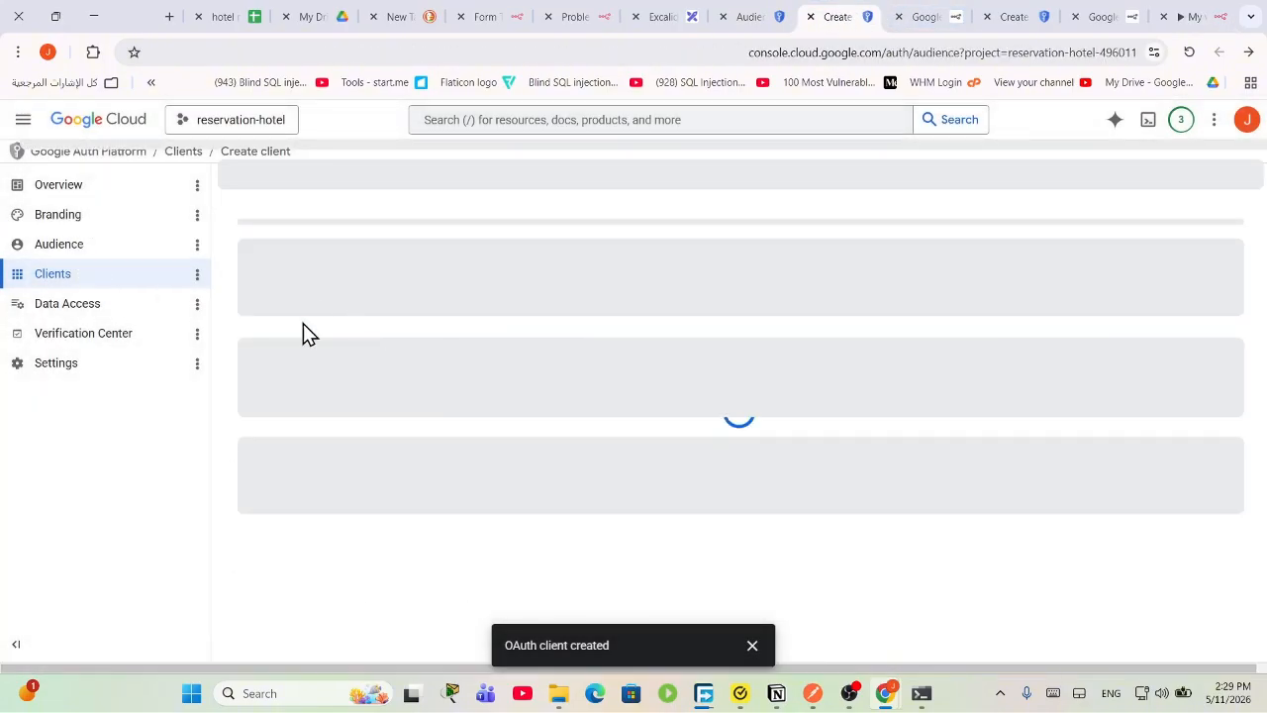
pyautogui.scroll(-3, 562, 511)
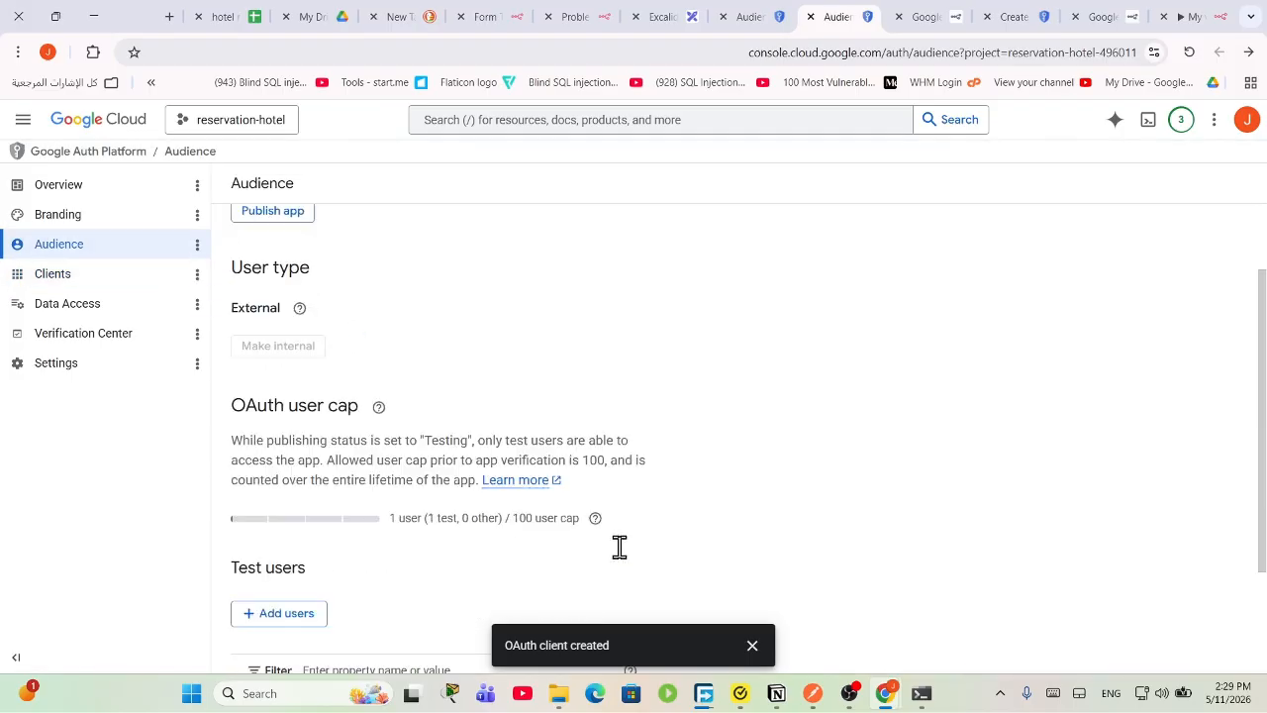
pyautogui.click(279, 459)
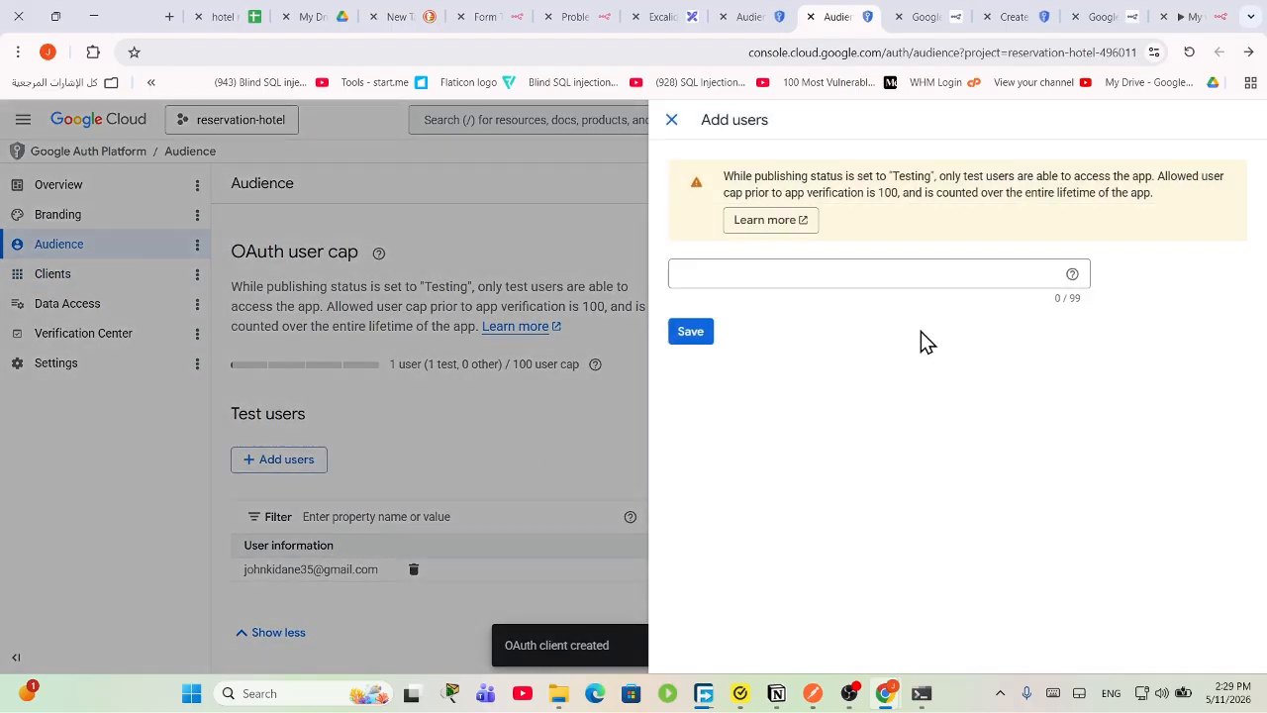
pyautogui.click(905, 279)
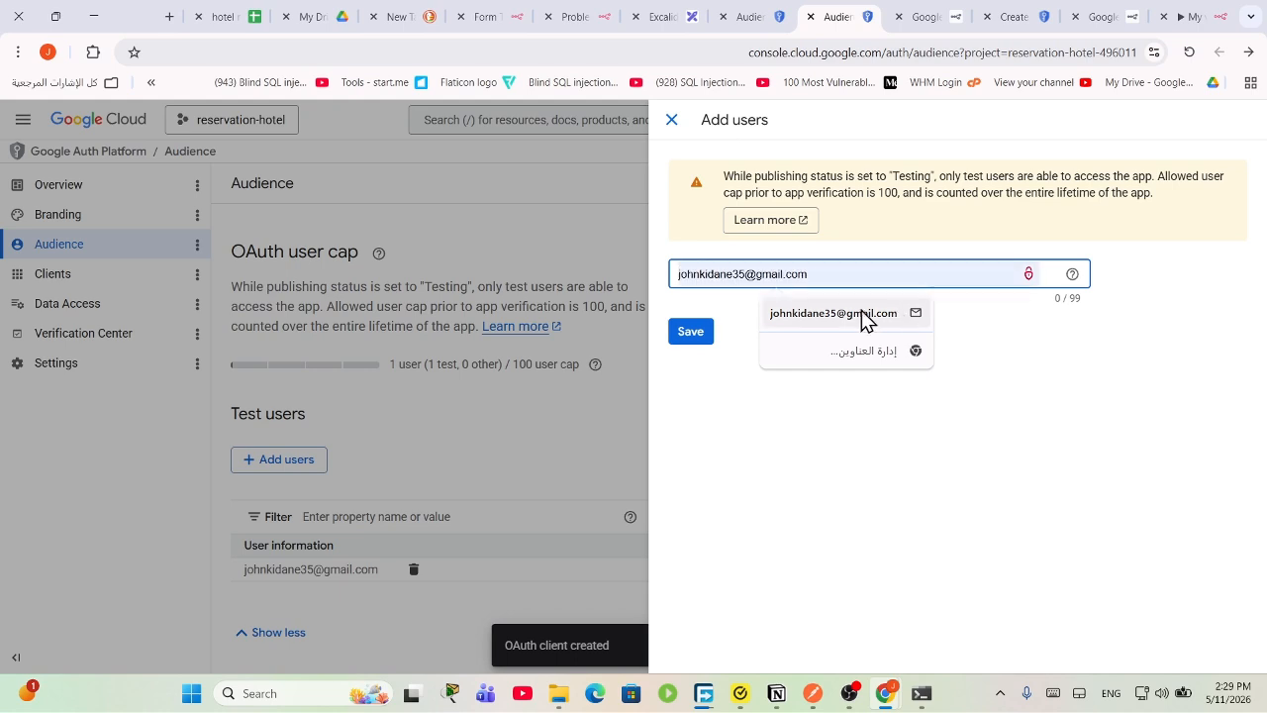
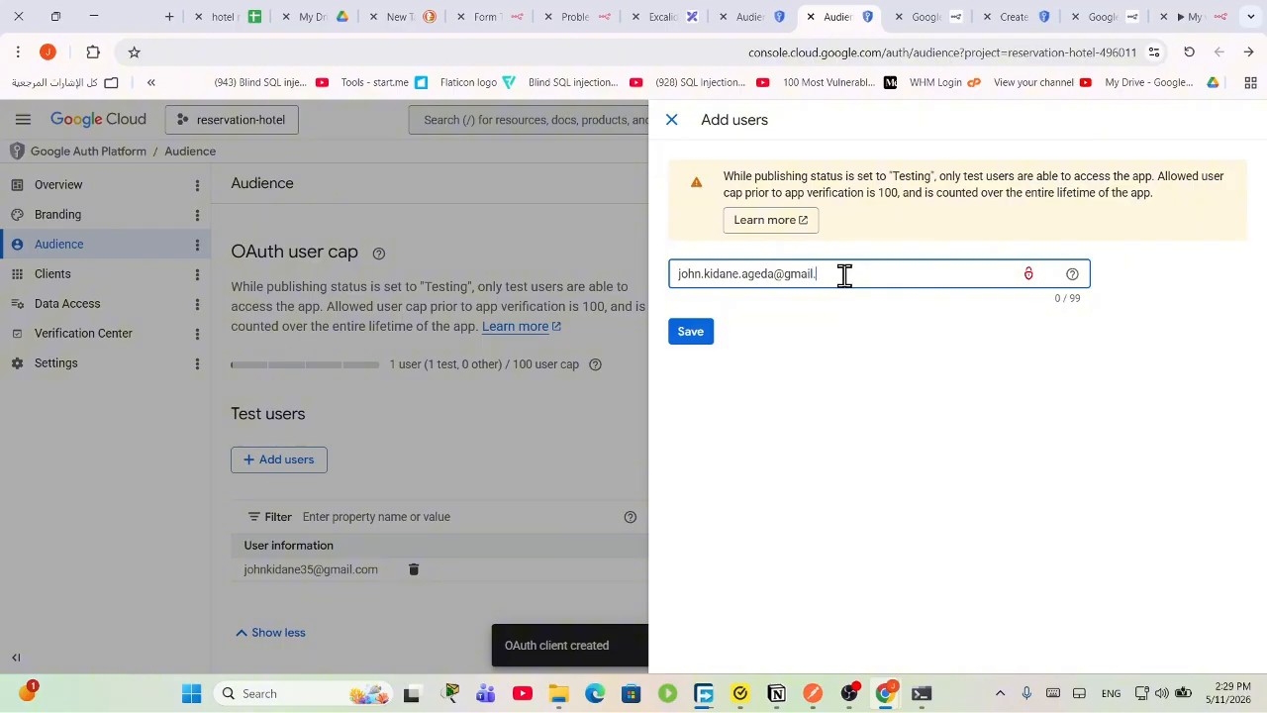
# Step: Save the second account as a test user and dismiss the Ineligible accounts notice
pyautogui.click(693, 337)
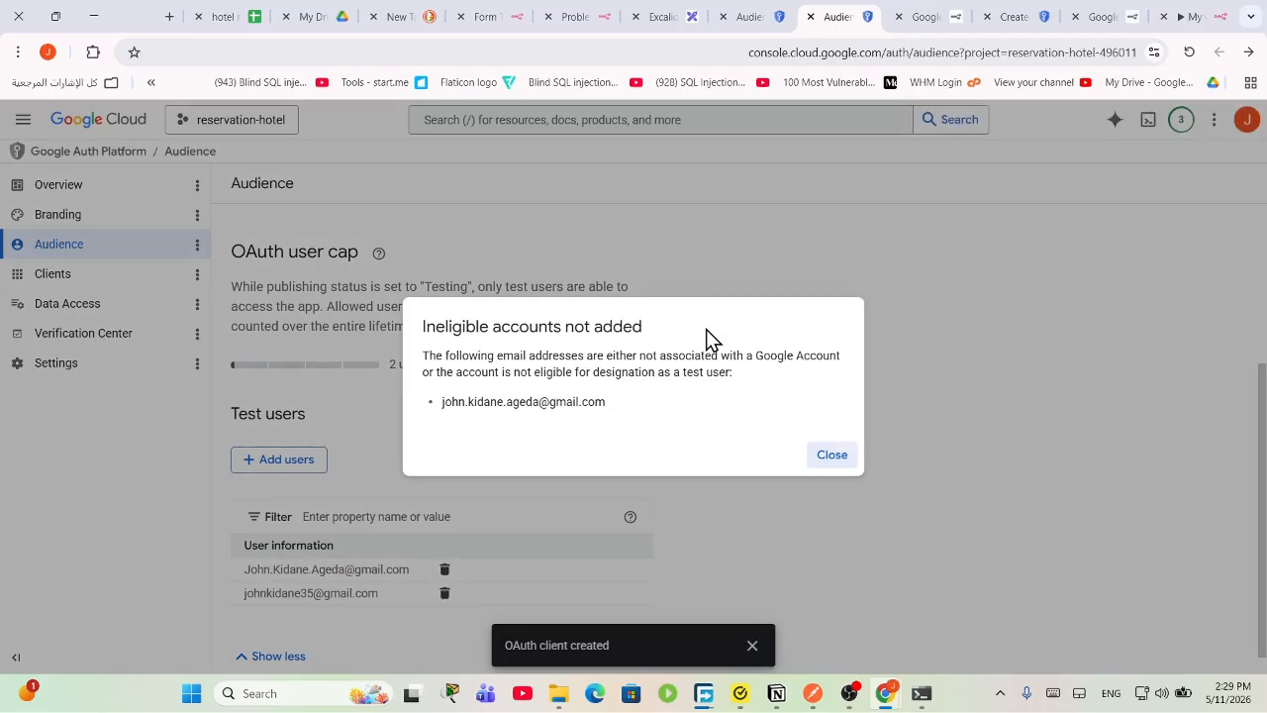
pyautogui.doubleClick(607, 325)
pyautogui.click(832, 459)
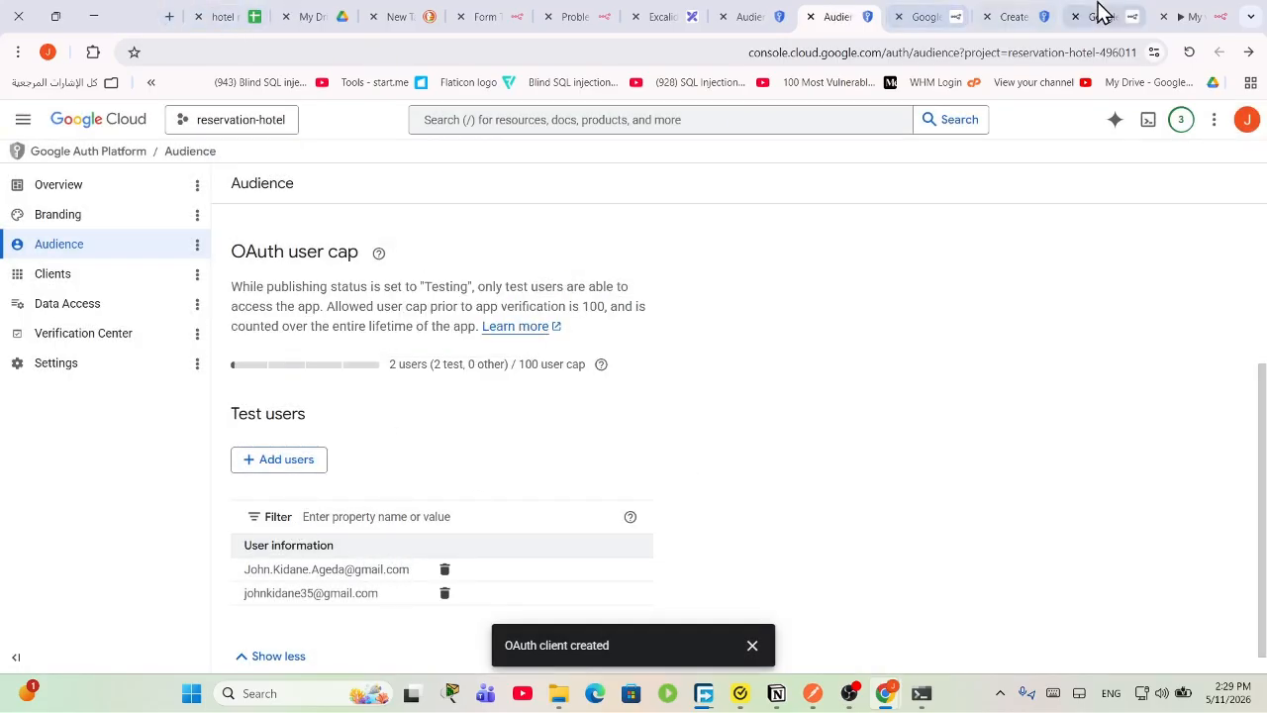
pyautogui.click(1195, 14)
pyautogui.click(500, 493)
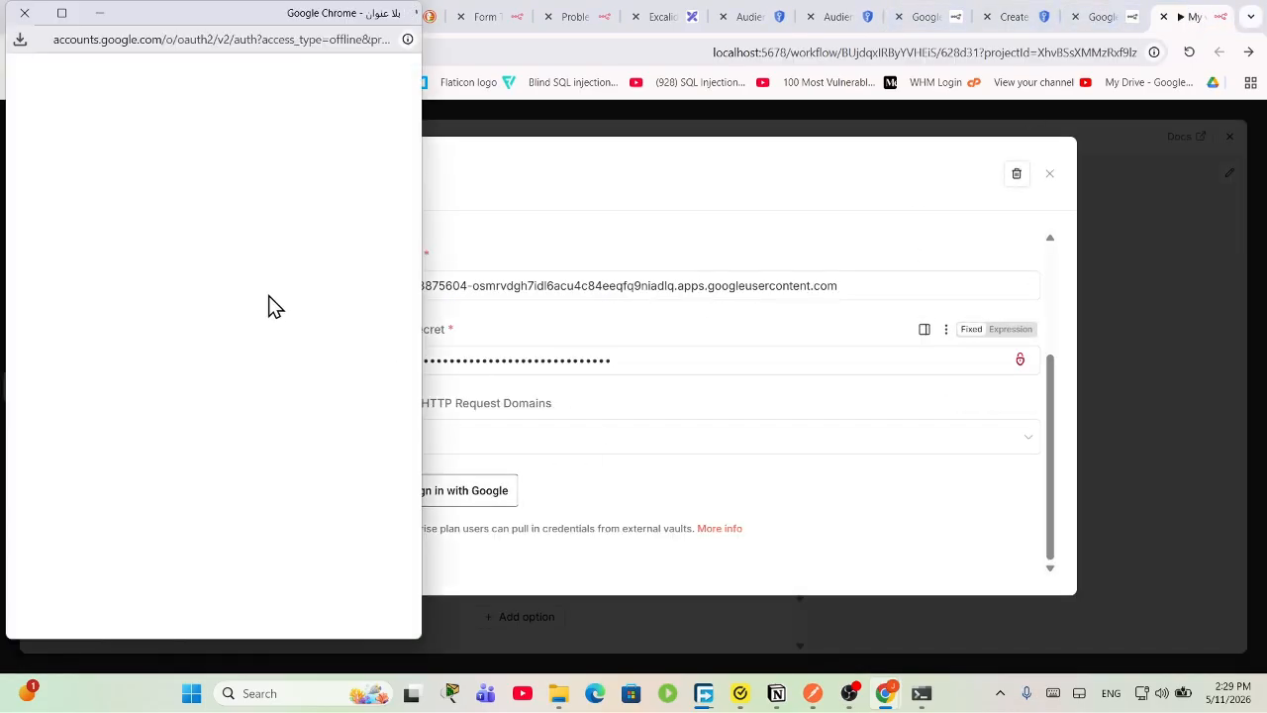
pyautogui.click(128, 321)
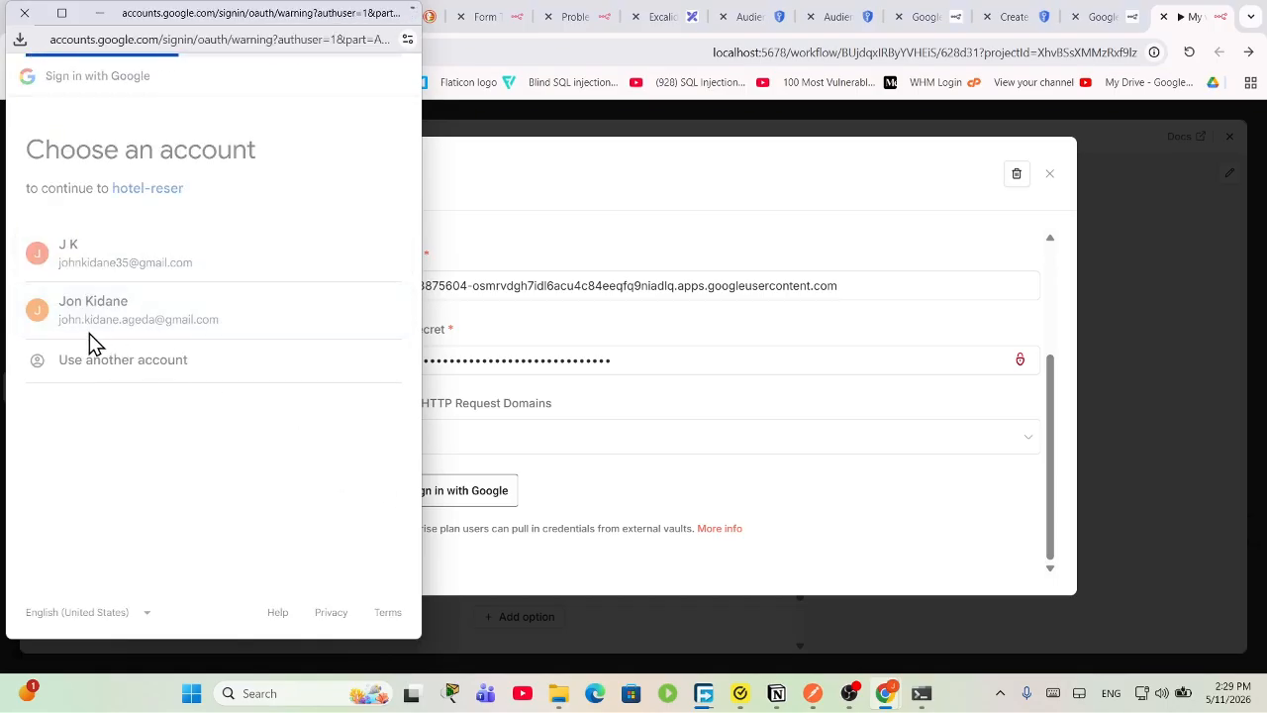
pyautogui.click(41, 290)
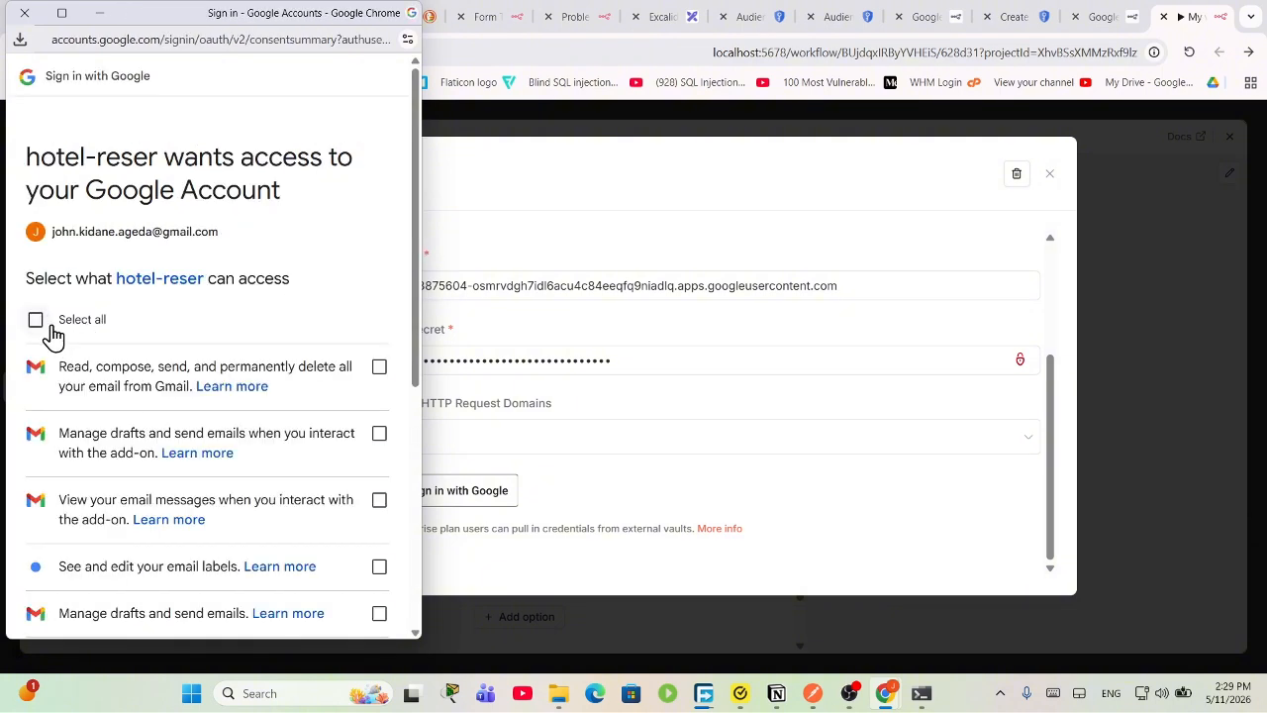
pyautogui.click(43, 322)
pyautogui.scroll(-5, 141, 439)
pyautogui.click(287, 557)
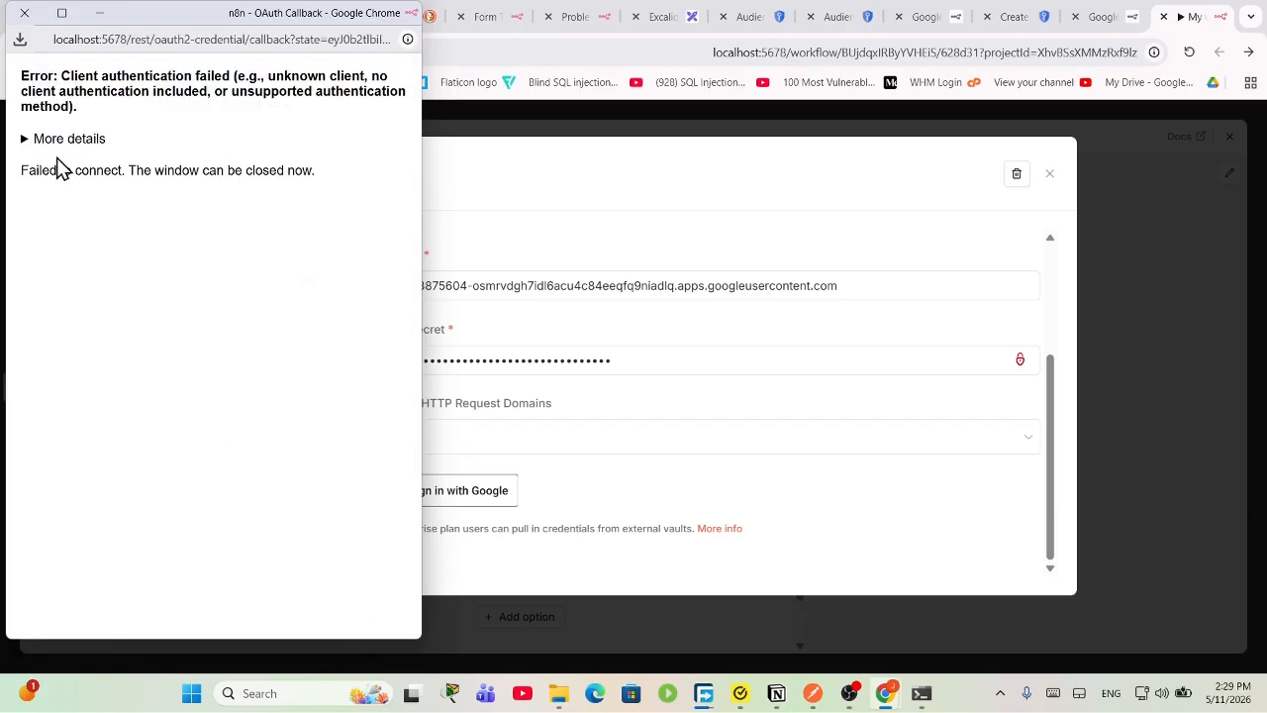
pyautogui.click(55, 140)
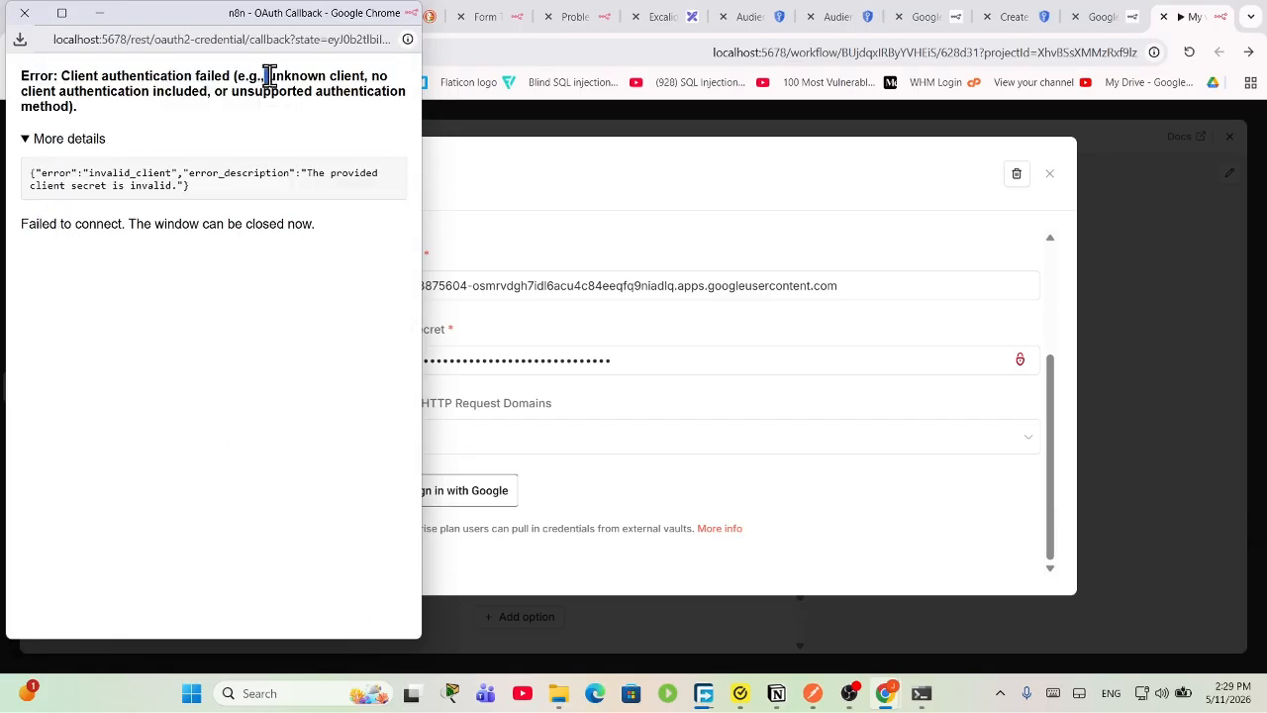
pyautogui.moveTo(268, 77); pyautogui.dragTo(376, 125)
pyautogui.moveTo(264, 133); pyautogui.dragTo(65, 96)
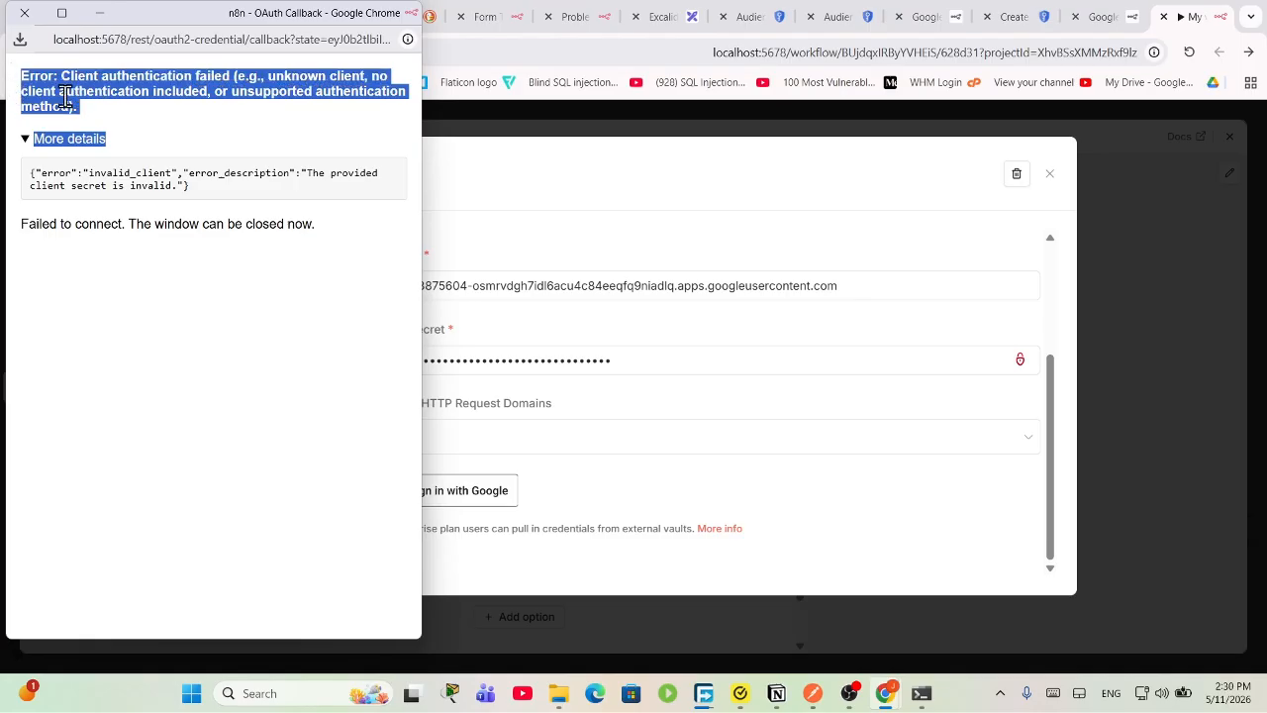
pyautogui.moveTo(190, 118); pyautogui.dragTo(33, 86)
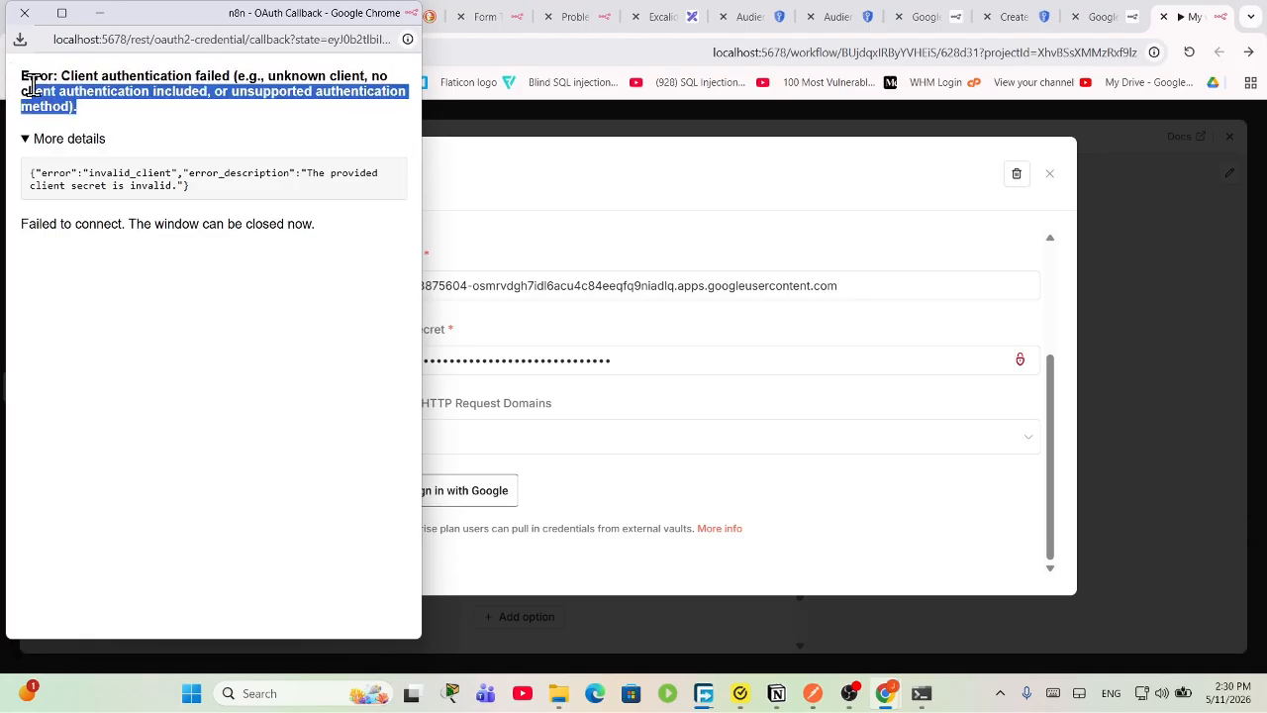
pyautogui.tripleClick(33, 86)
pyautogui.rightClick(96, 105)
pyautogui.click(175, 126)
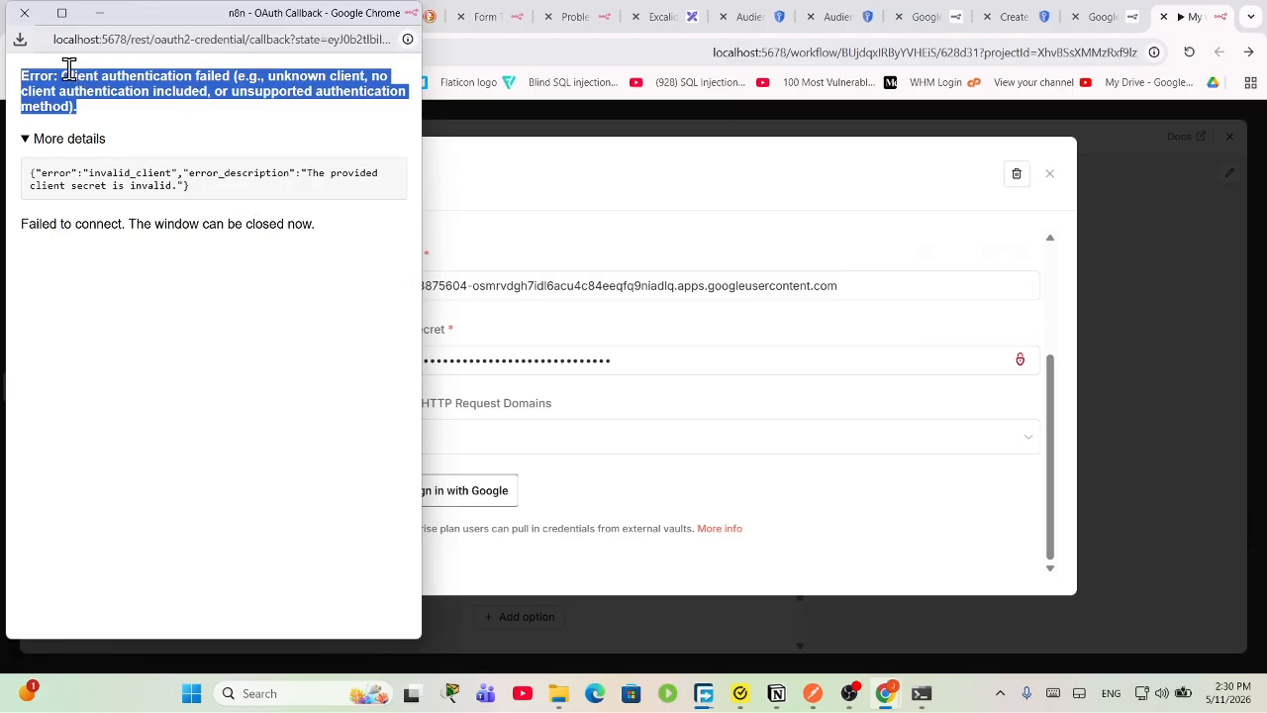
pyautogui.click(25, 13)
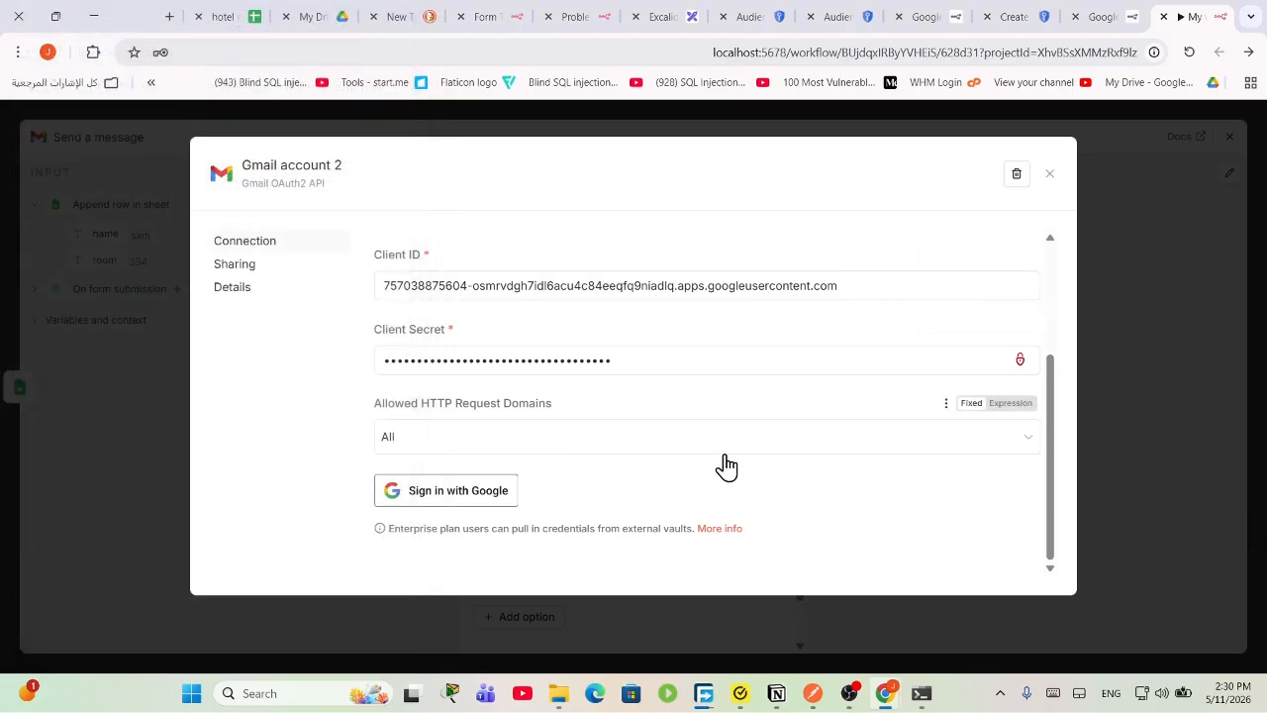
# Step: Close the Gmail credential dialog without connecting the credential
pyautogui.scroll(3, 725, 465)
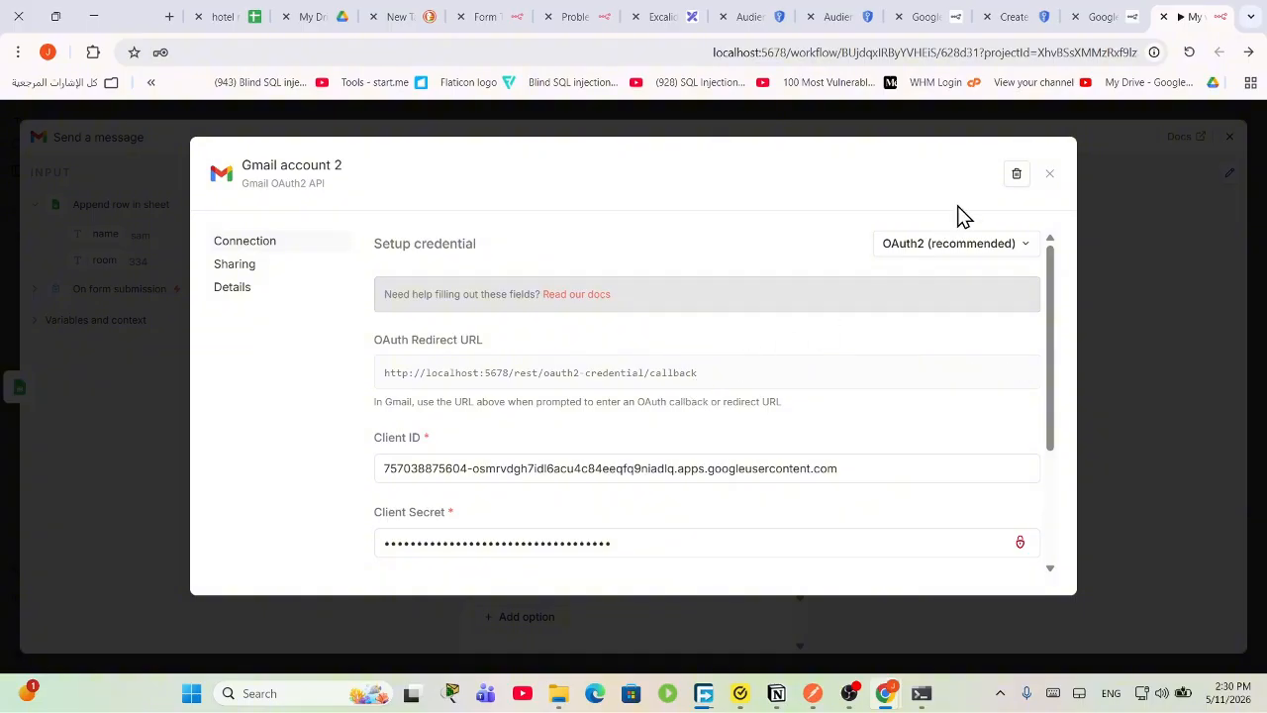
pyautogui.moveTo(951, 174); pyautogui.dragTo(845, 535)
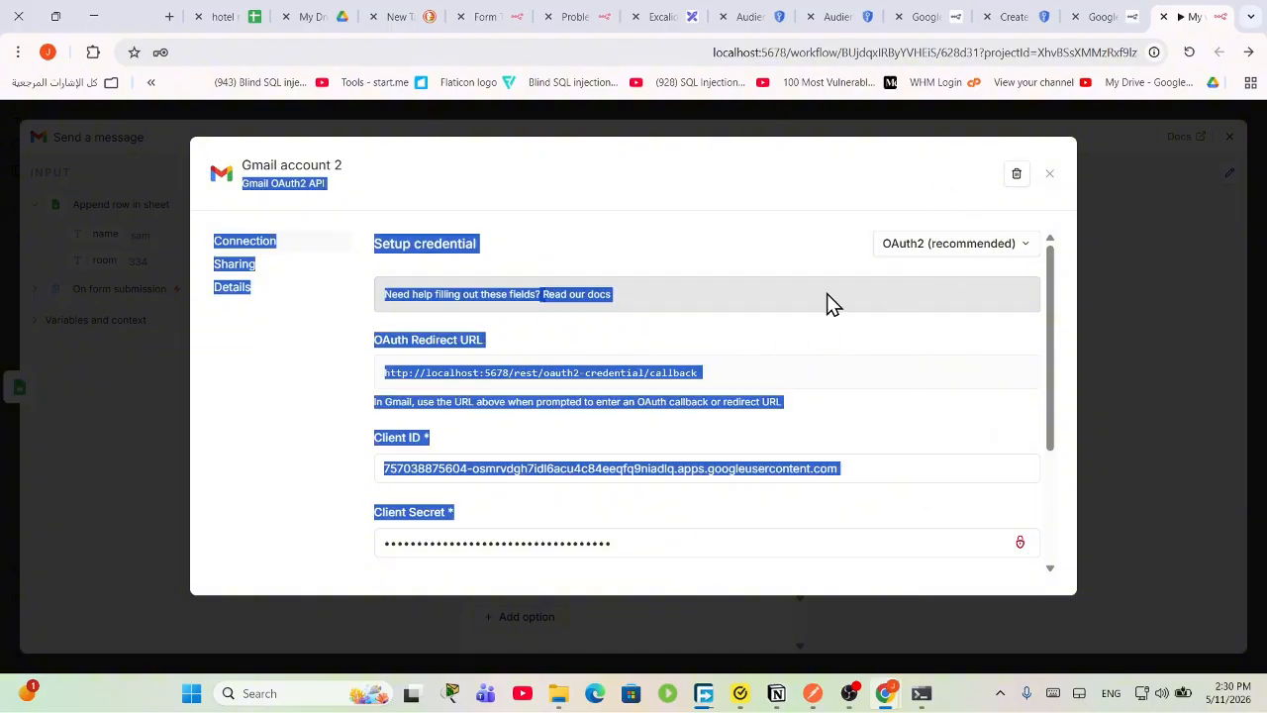
pyautogui.scroll(-2, 829, 306)
pyautogui.click(725, 238)
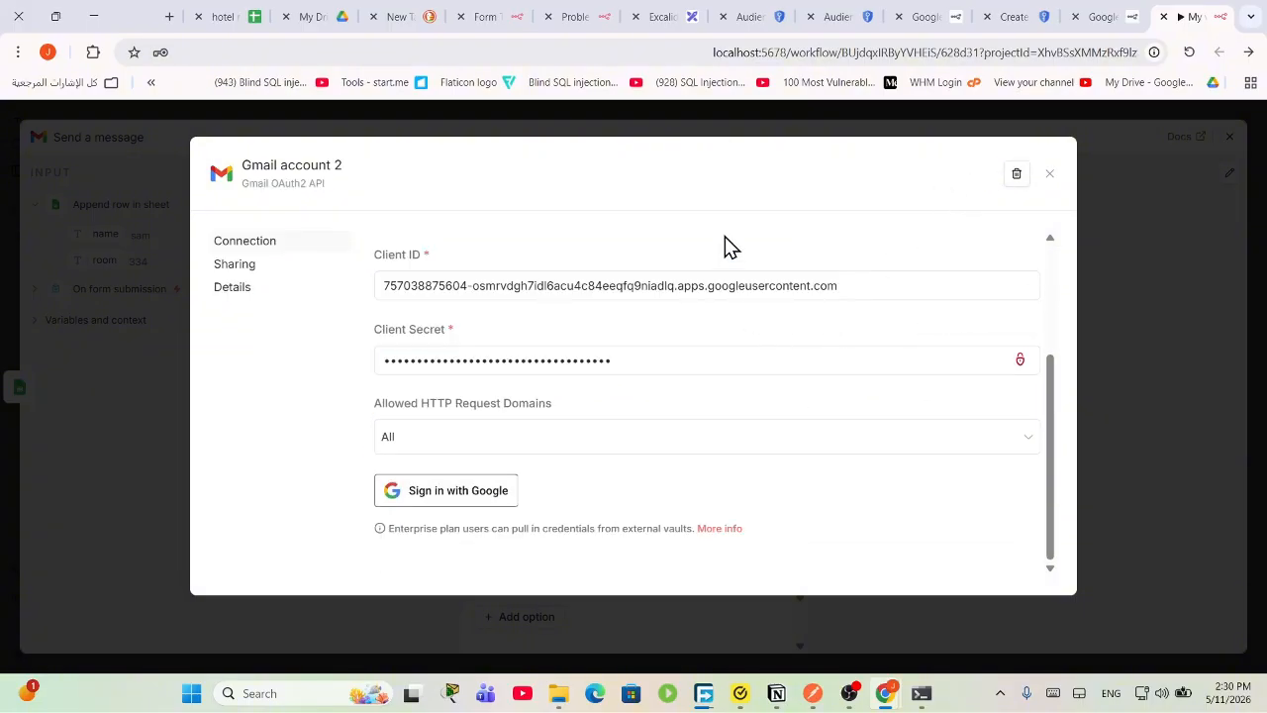
pyautogui.click(1048, 175)
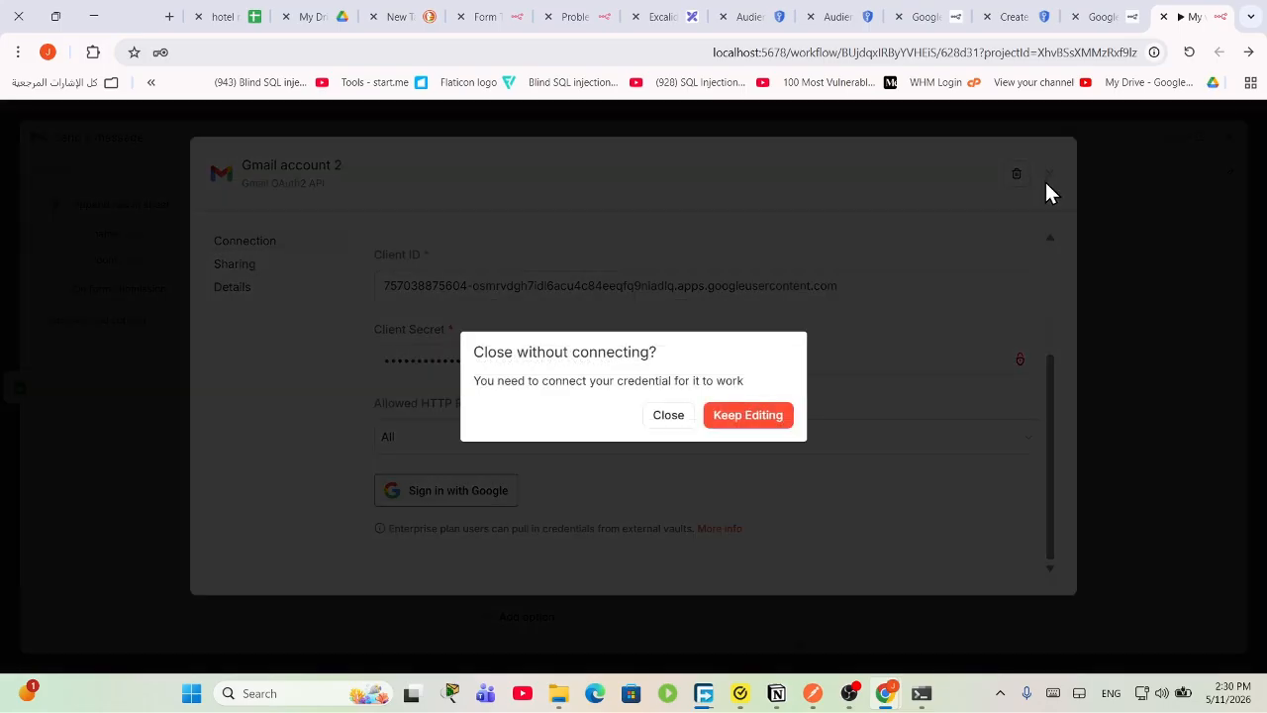
pyautogui.click(669, 415)
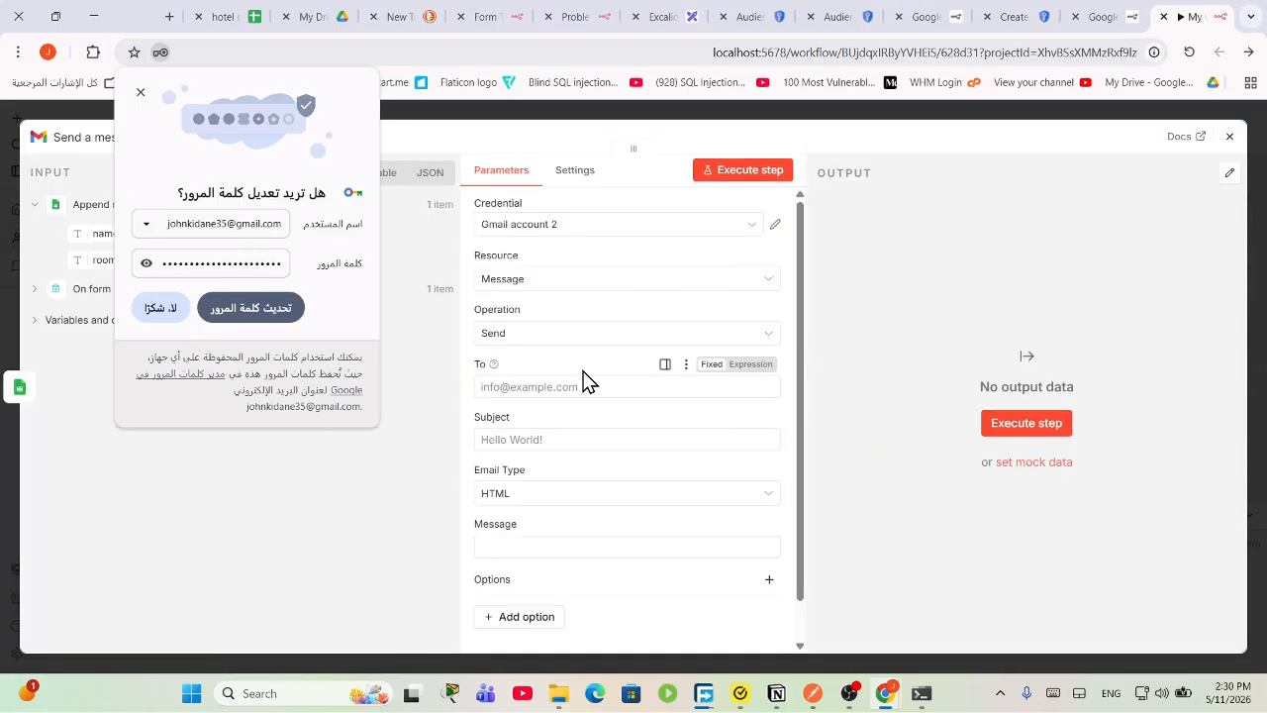
# Step: Select Gmail account 2 as the node's credential and dismiss the password-saving prompts
pyautogui.click(590, 226)
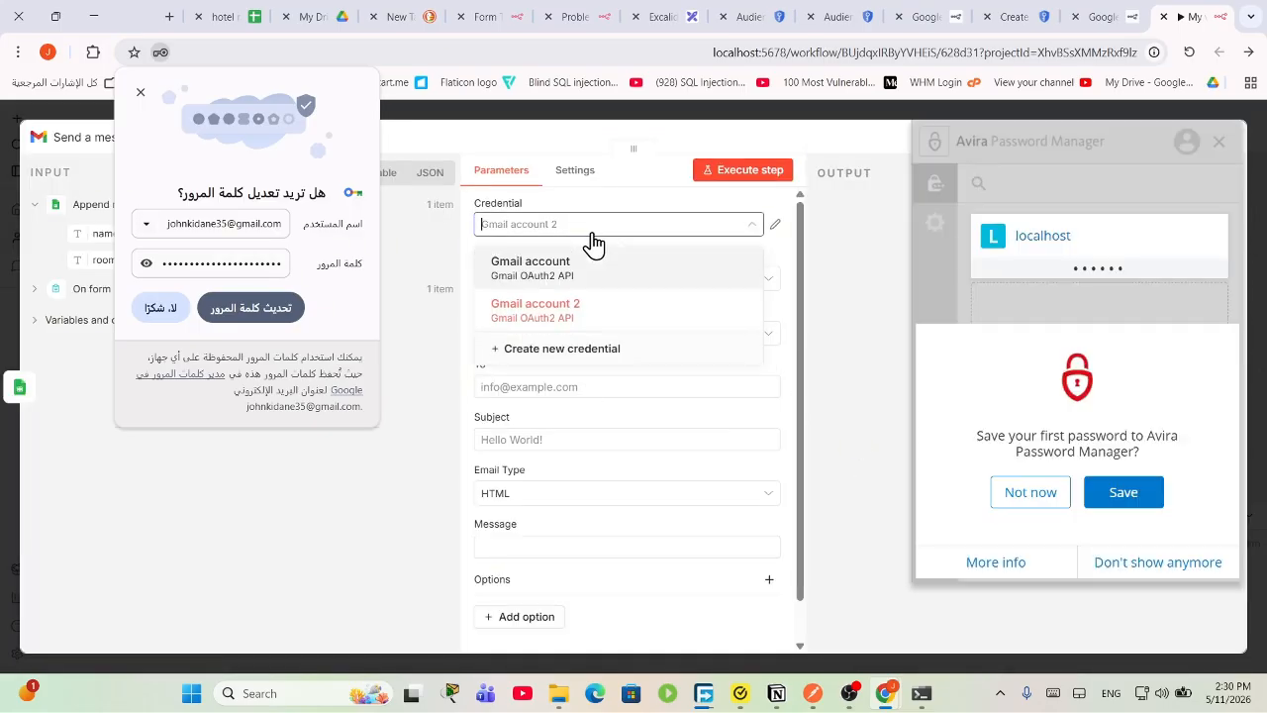
pyautogui.click(597, 317)
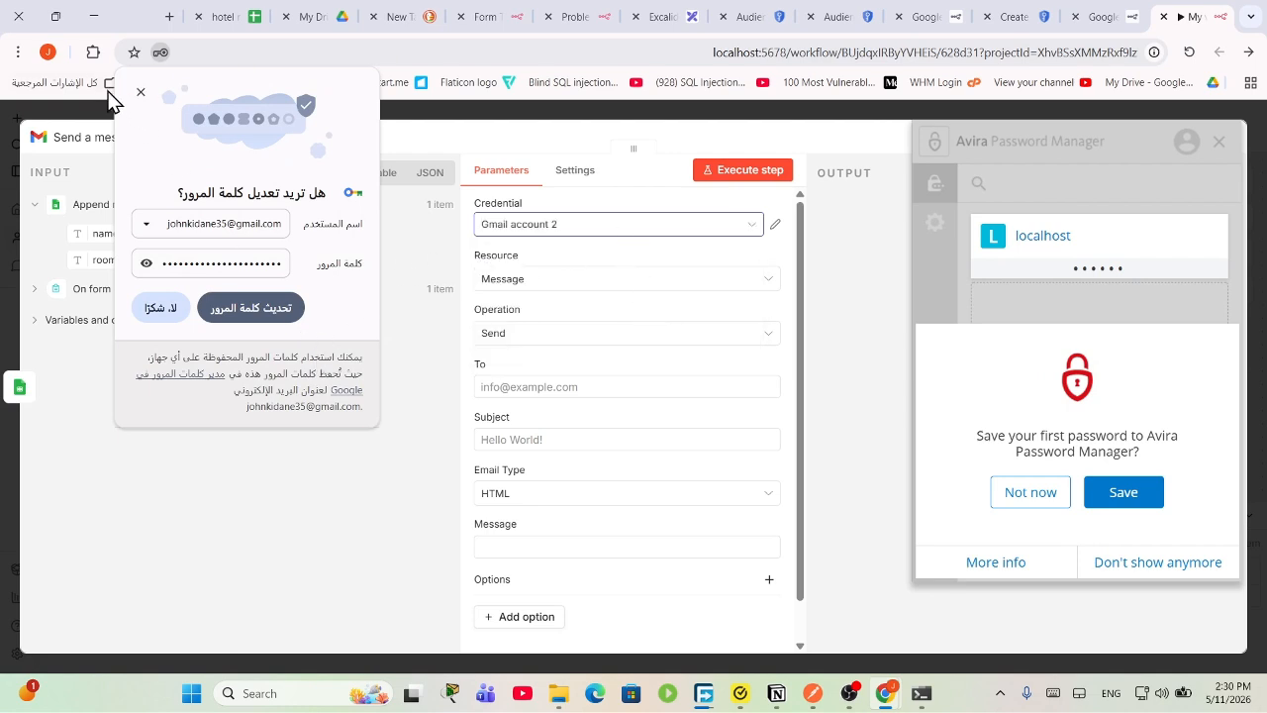
pyautogui.click(141, 92)
pyautogui.doubleClick(1040, 490)
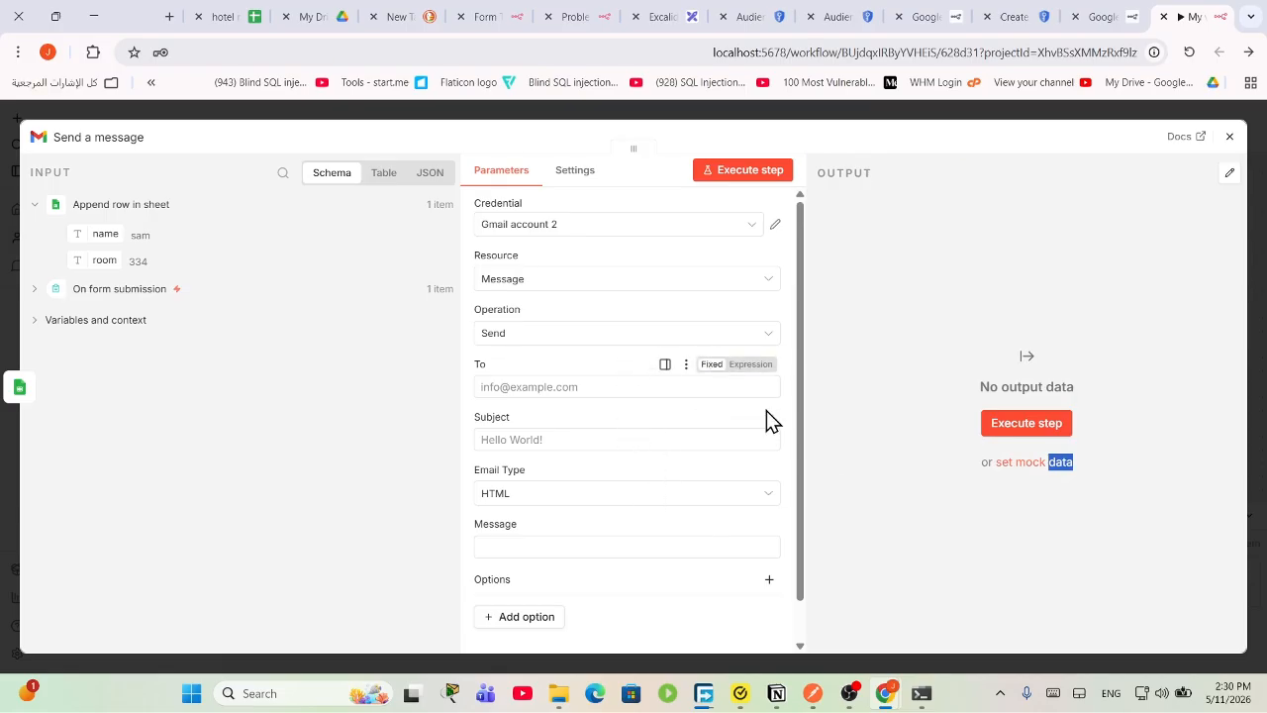
# Step: Keep Gmail account 2, fill in the suggested recipient, and confirm resource Message, operation Send
pyautogui.click(537, 229)
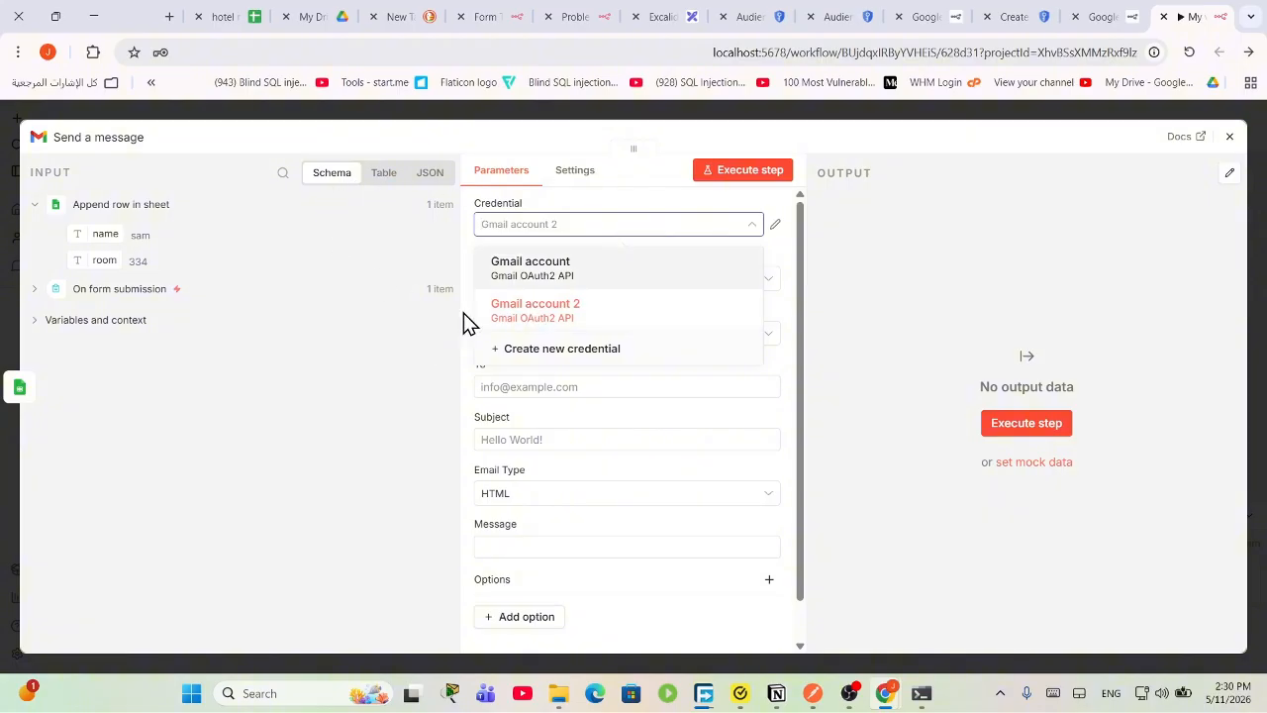
pyautogui.click(578, 308)
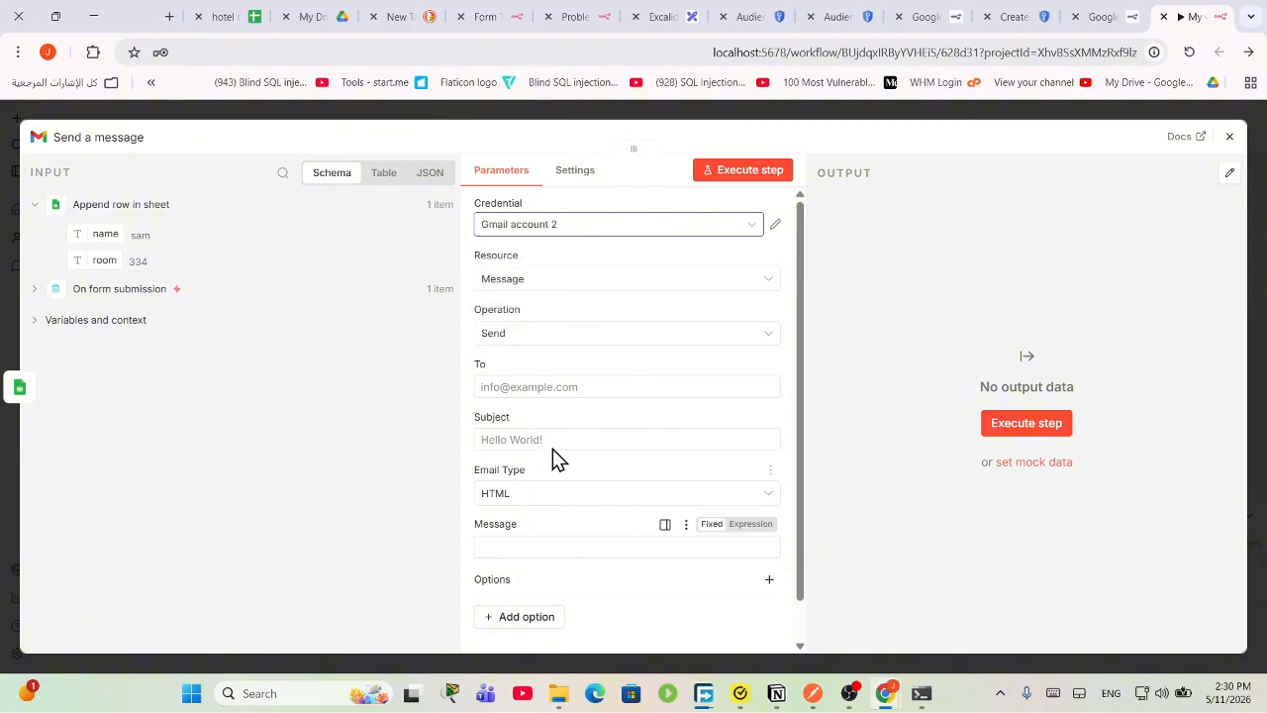
pyautogui.click(558, 388)
pyautogui.click(614, 425)
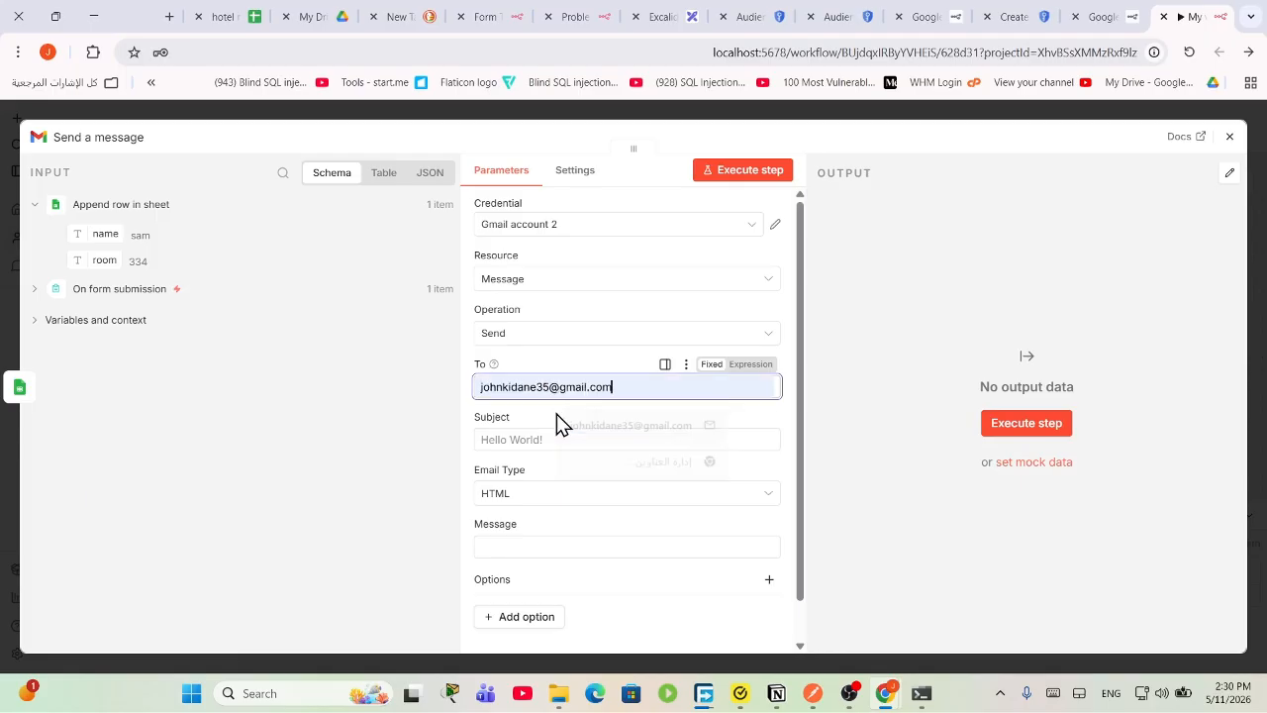
pyautogui.click(526, 330)
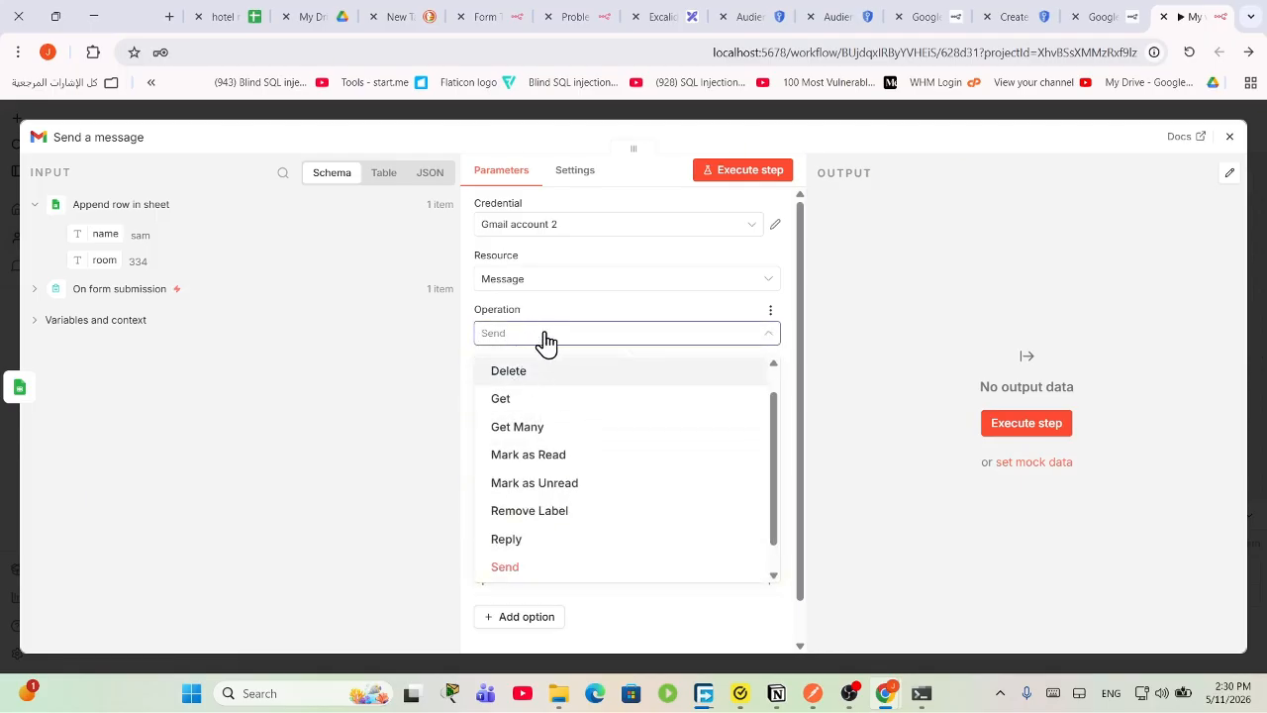
pyautogui.click(524, 573)
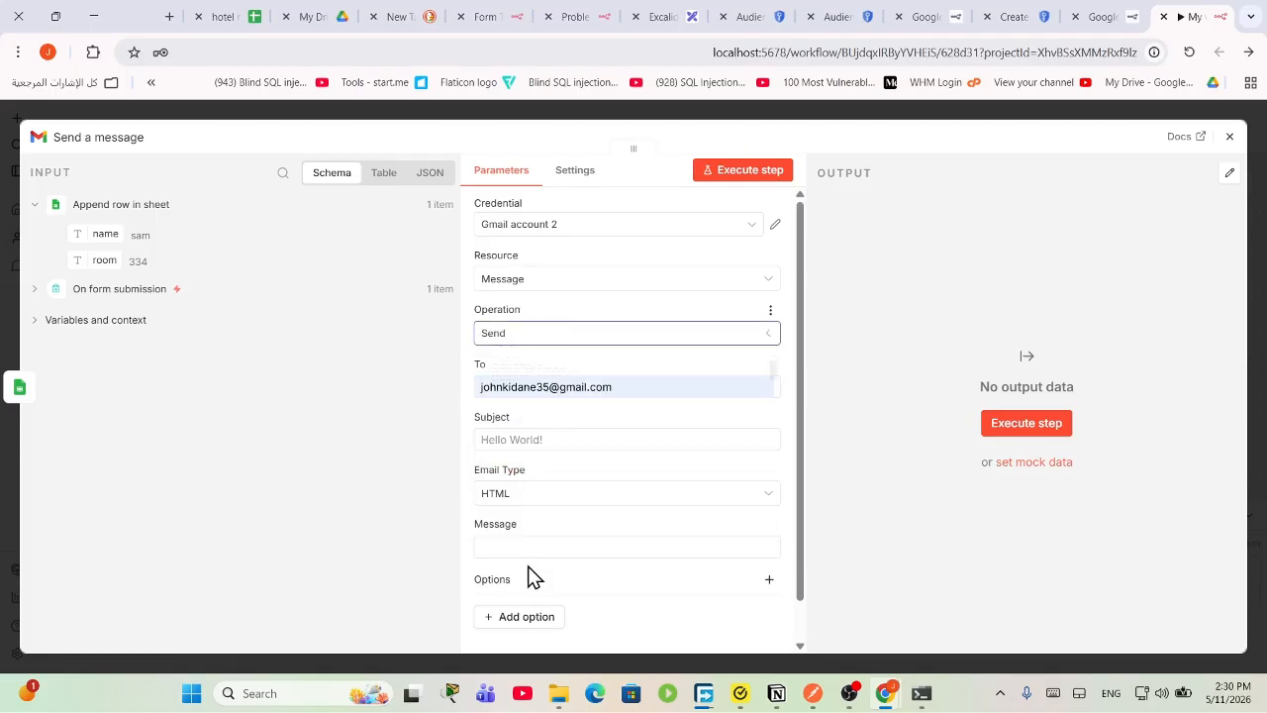
pyautogui.click(515, 279)
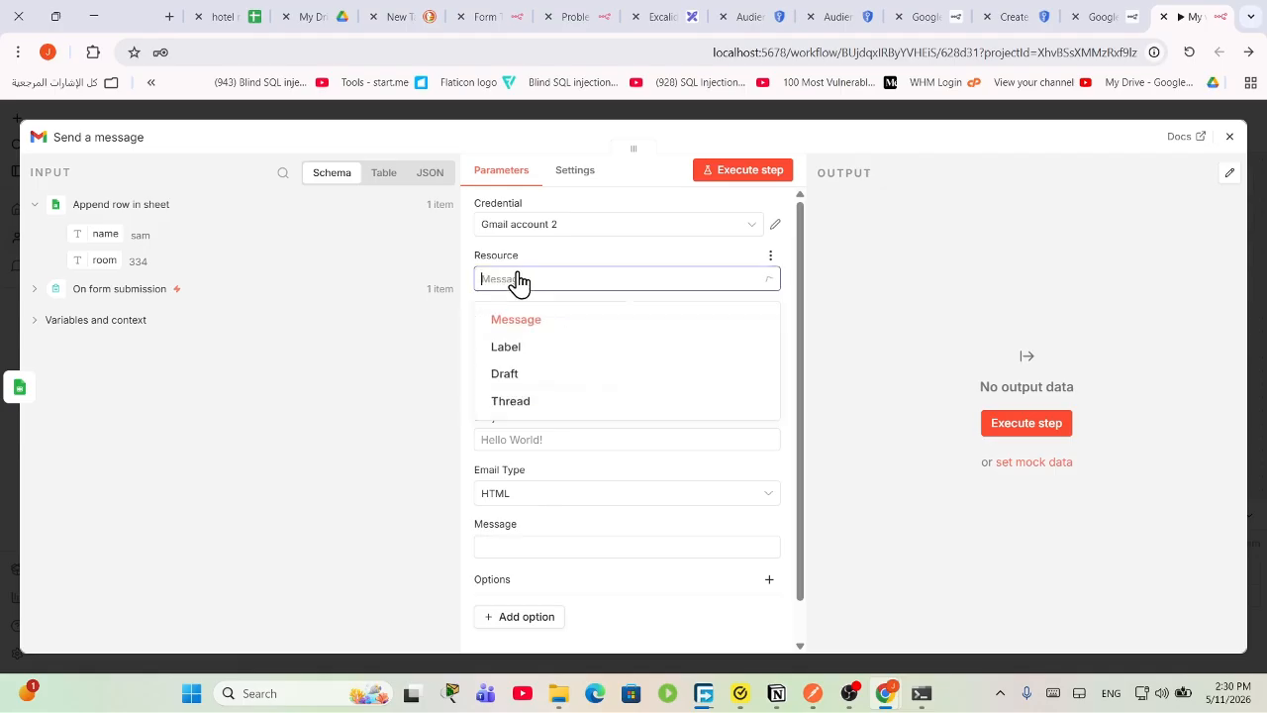
pyautogui.click(603, 282)
pyautogui.click(524, 336)
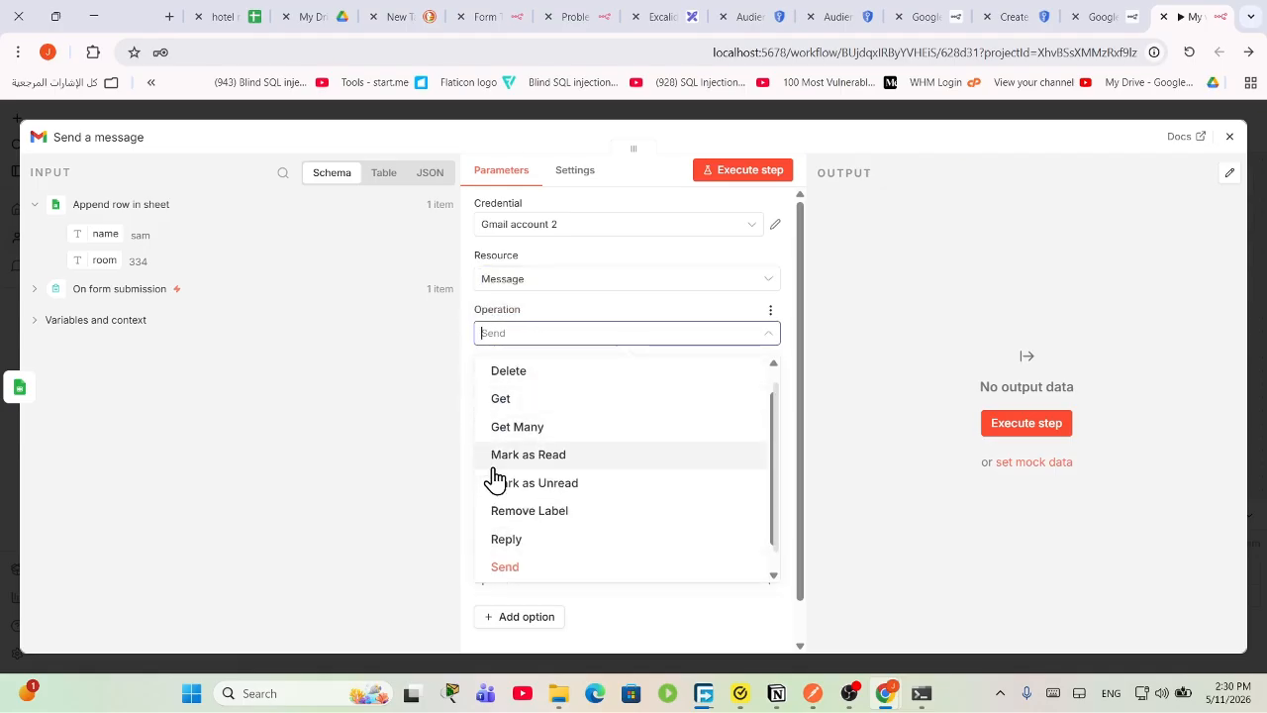
pyautogui.click(544, 340)
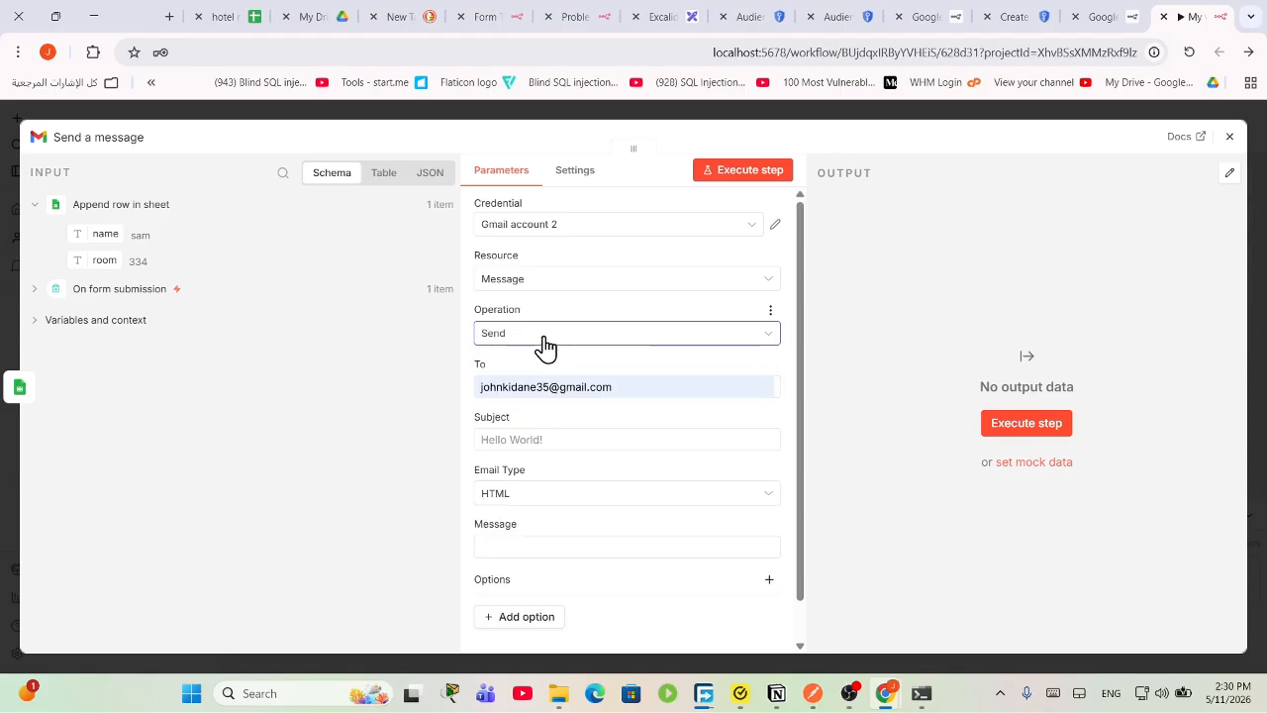
# Step: Set the subject to 'reservation' and keep HTML as the email type
pyautogui.tripleClick(612, 386)
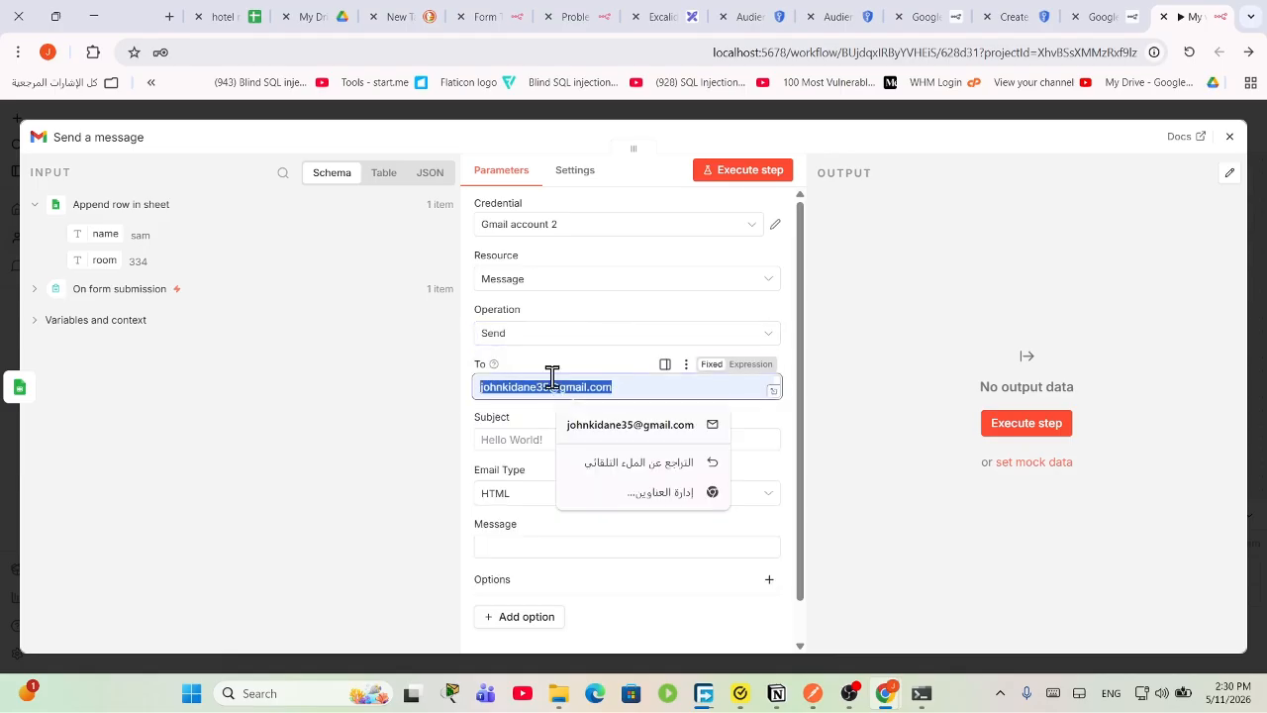
pyautogui.click(628, 430)
pyautogui.click(554, 439)
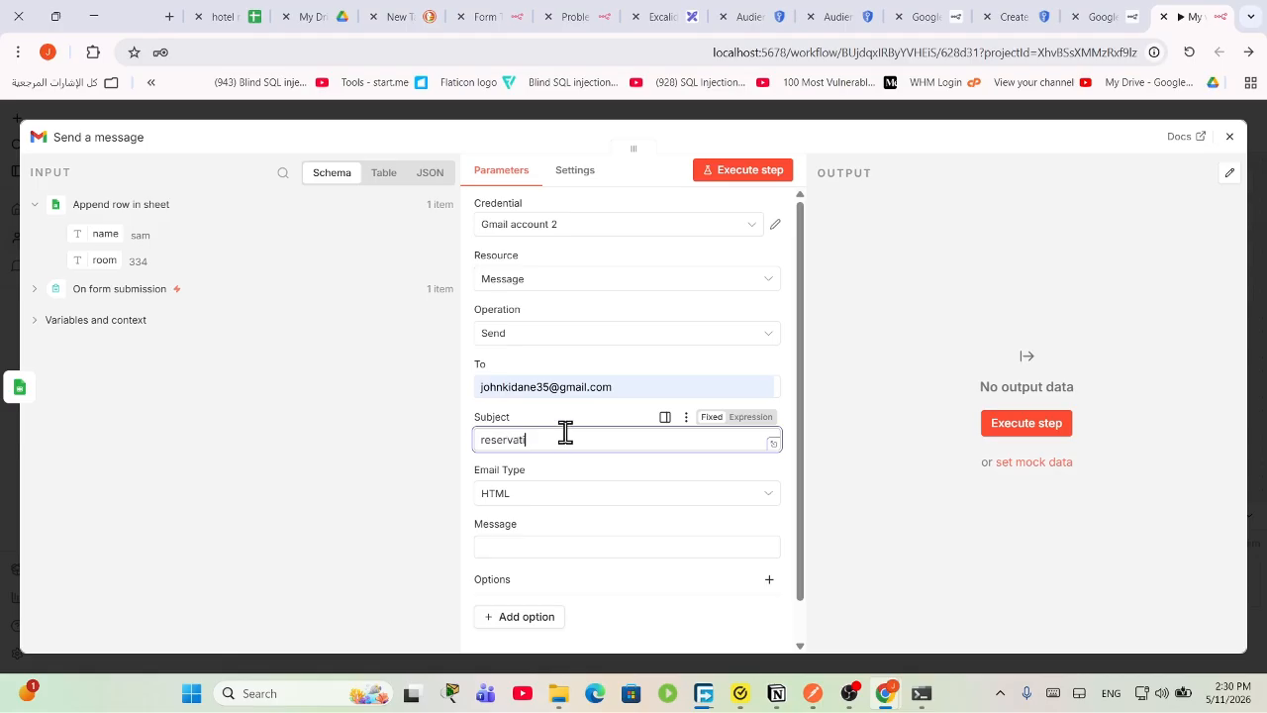
pyautogui.click(563, 495)
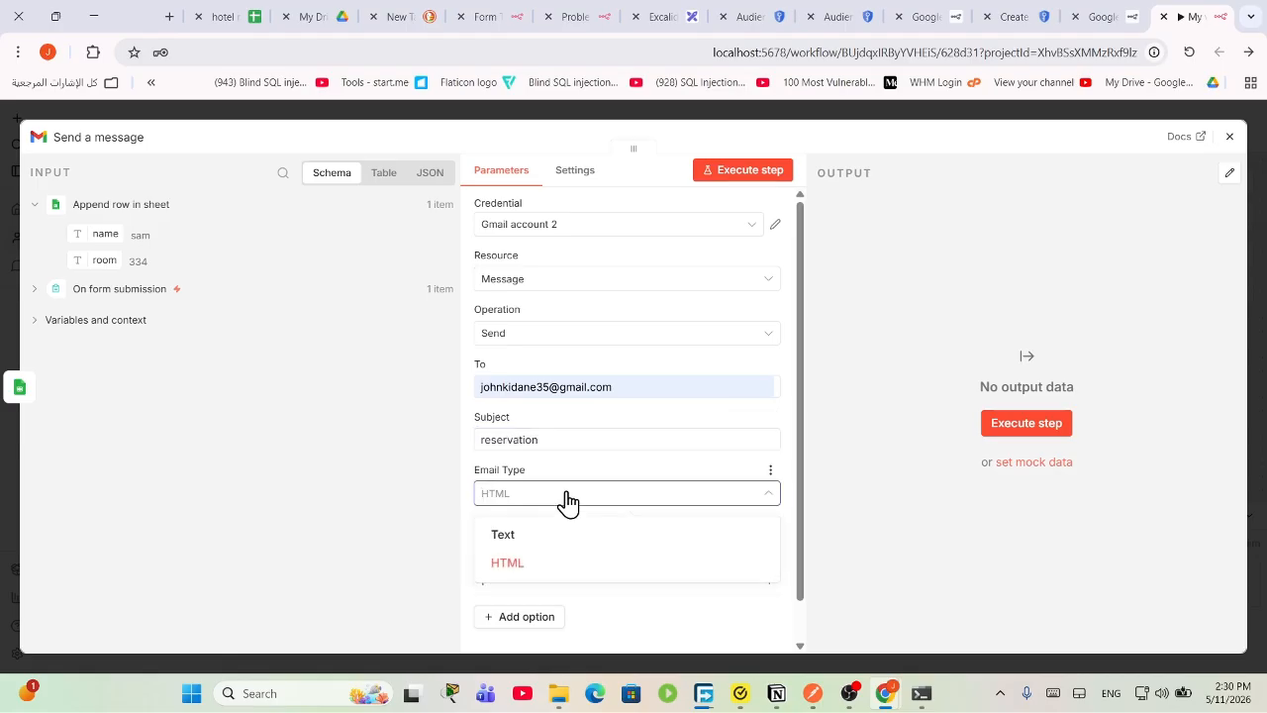
pyautogui.click(731, 493)
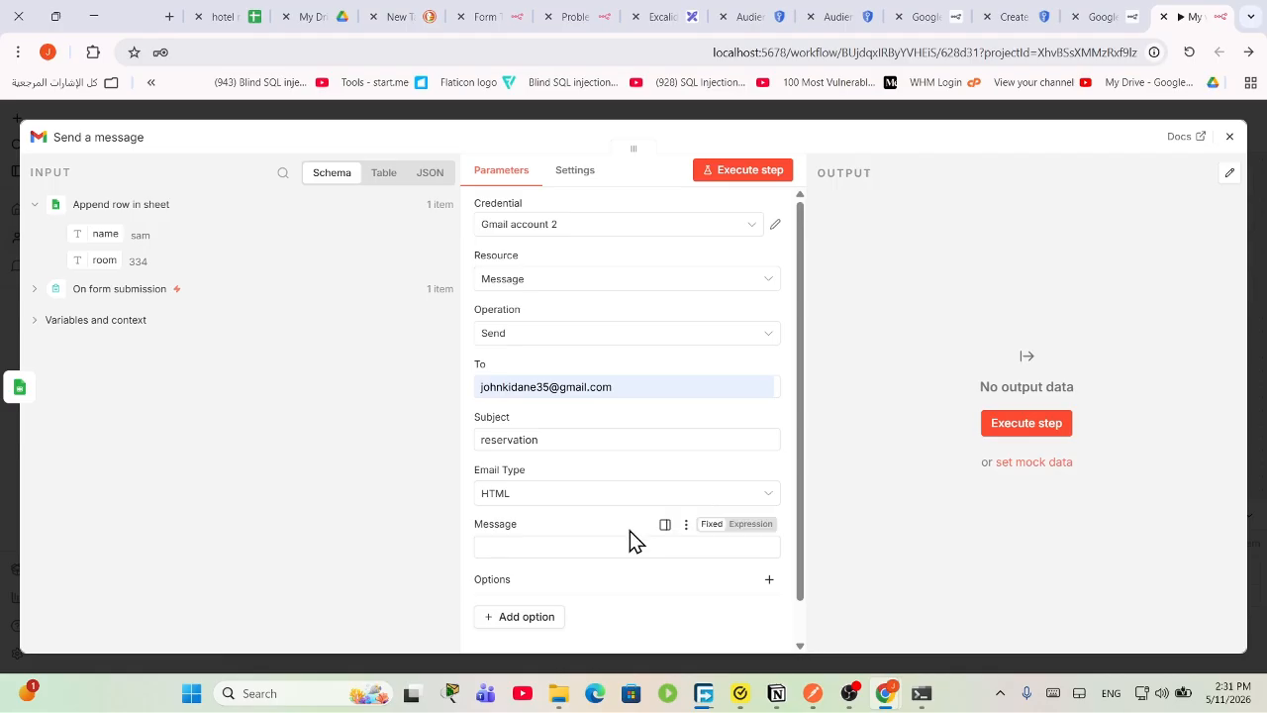
# Step: Drag the incoming name and room fields into the Message body
pyautogui.scroll(-1, 626, 532)
pyautogui.click(532, 498)
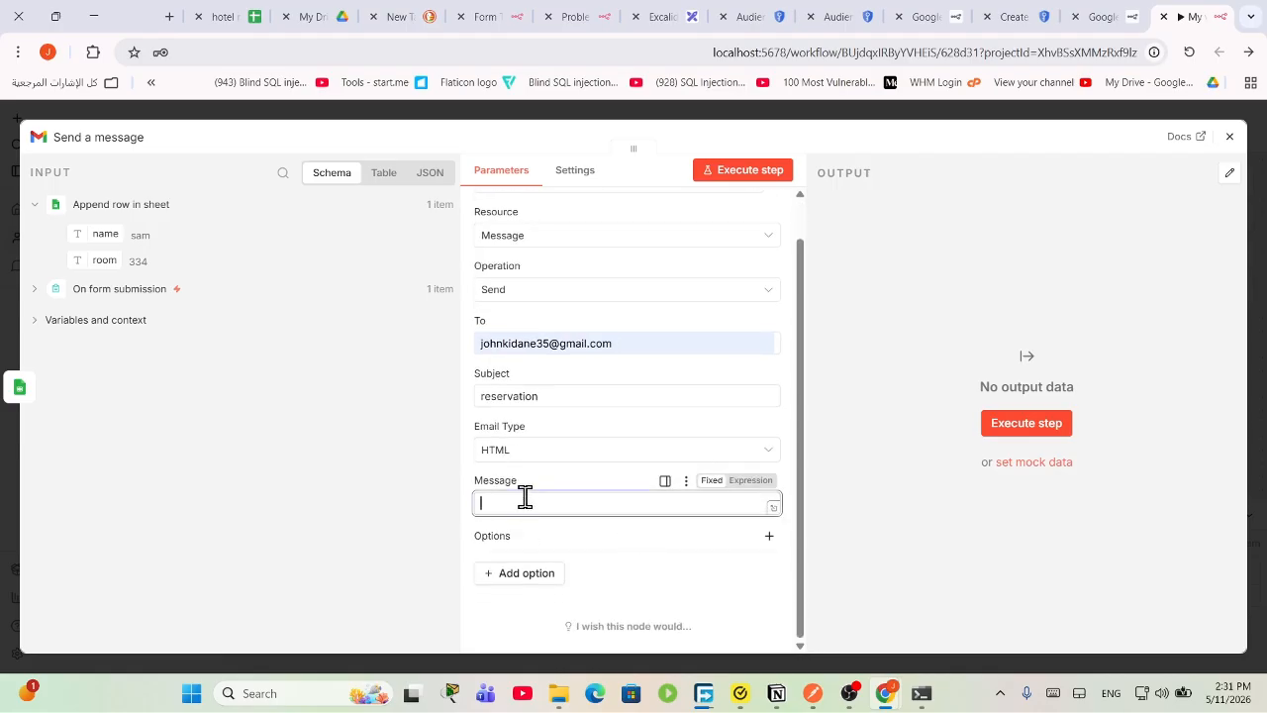
pyautogui.moveTo(103, 238); pyautogui.dragTo(524, 513)
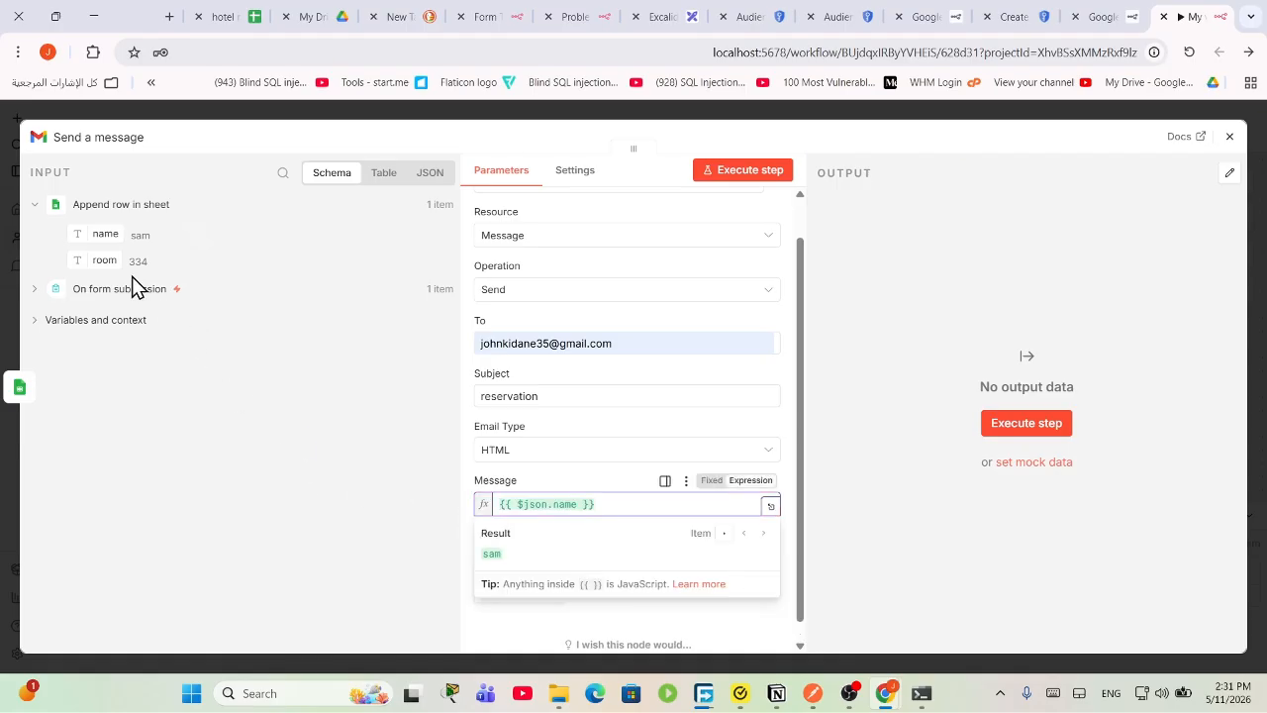
pyautogui.moveTo(99, 260); pyautogui.dragTo(646, 519)
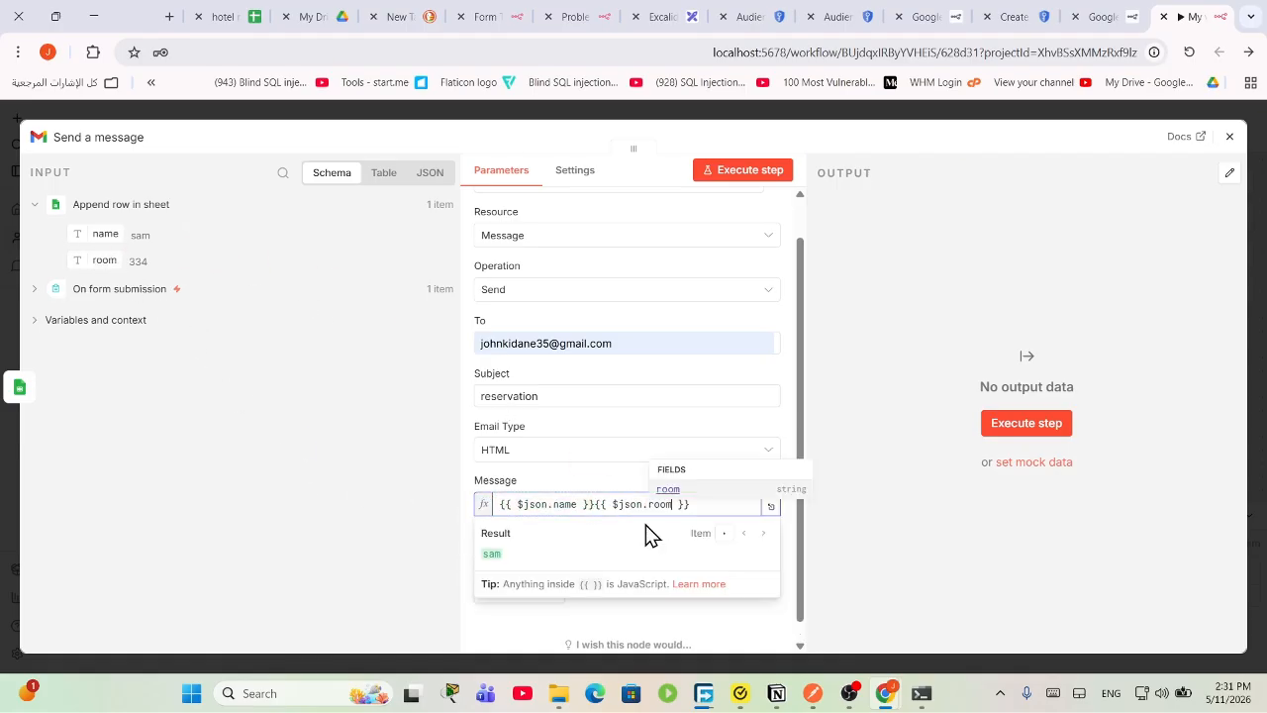
pyautogui.click(593, 506)
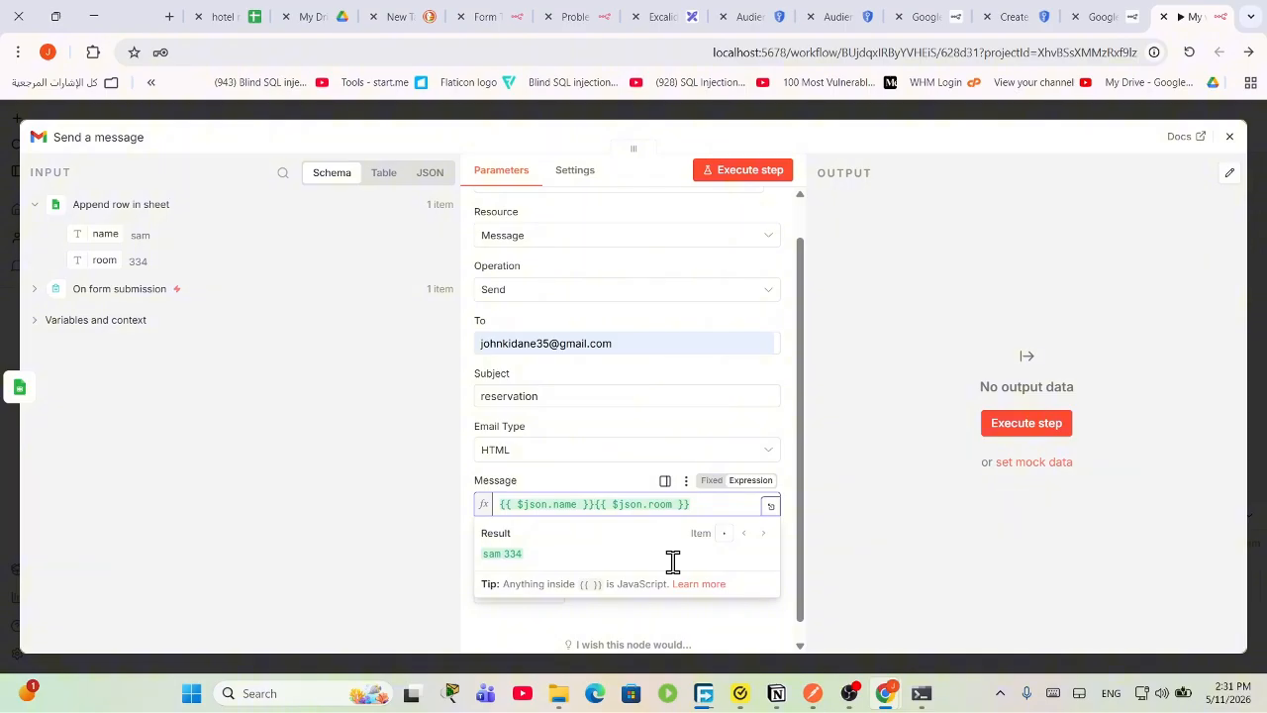
# Step: Rewrite the Message as two lines: 'the name is' + name, 'the reserved room is' + room
pyautogui.click(771, 507)
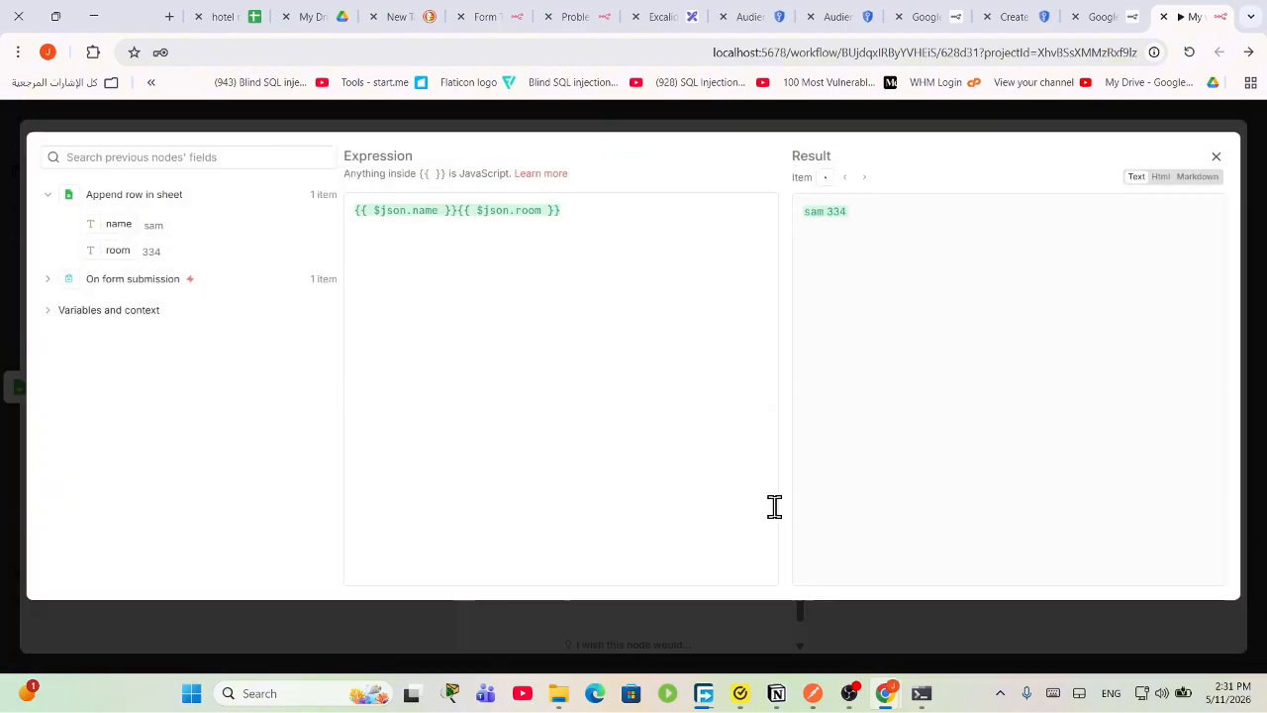
pyautogui.click(529, 223)
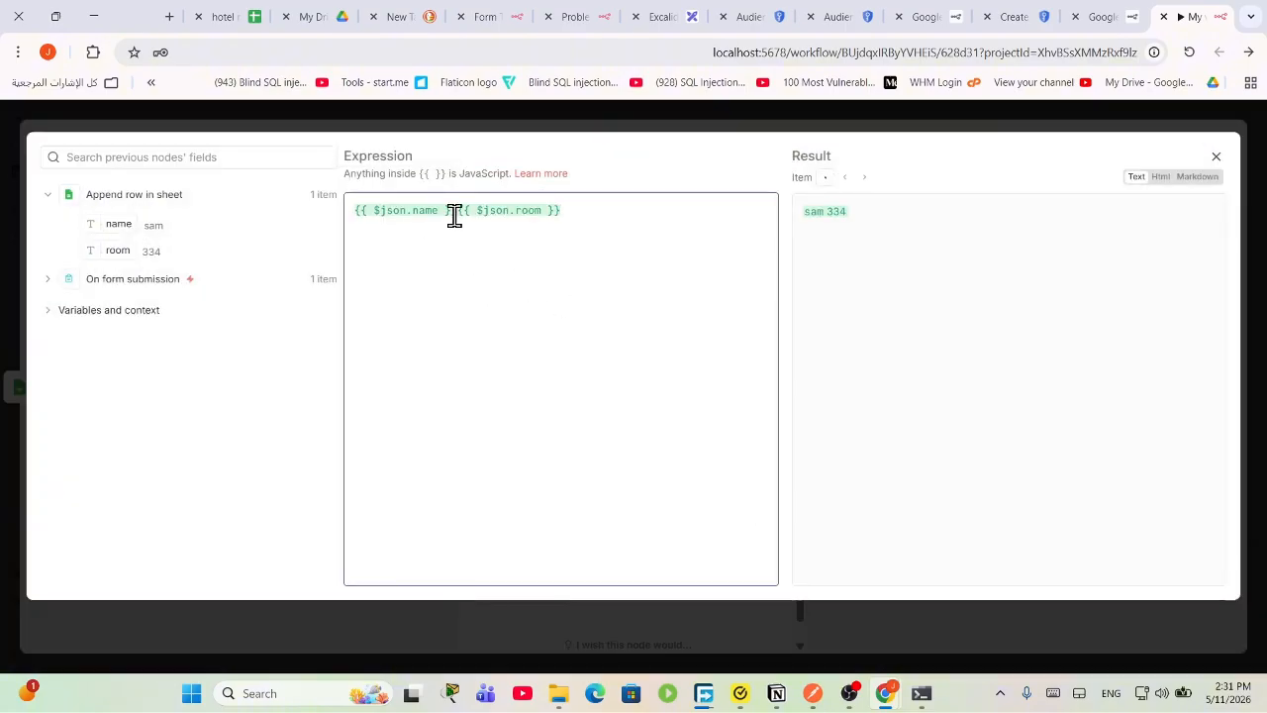
pyautogui.click(456, 210)
pyautogui.press('Return')
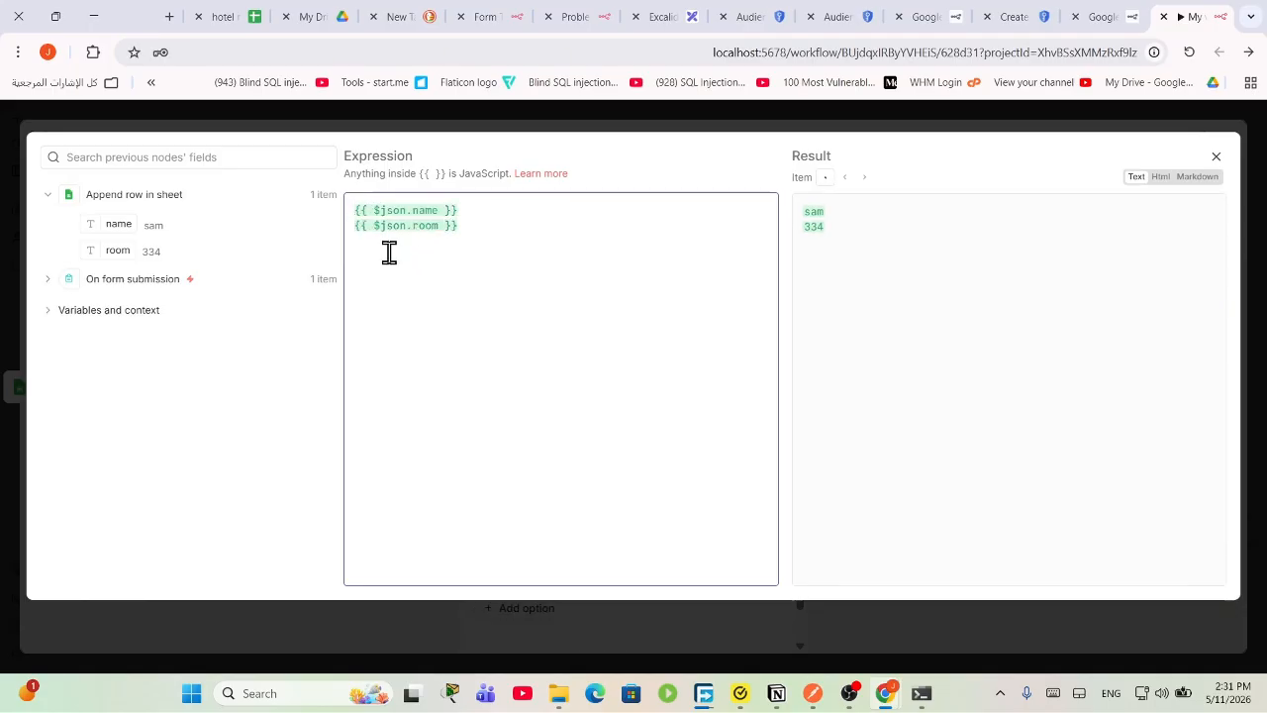
pyautogui.press('Up')
pyautogui.write('the name ')
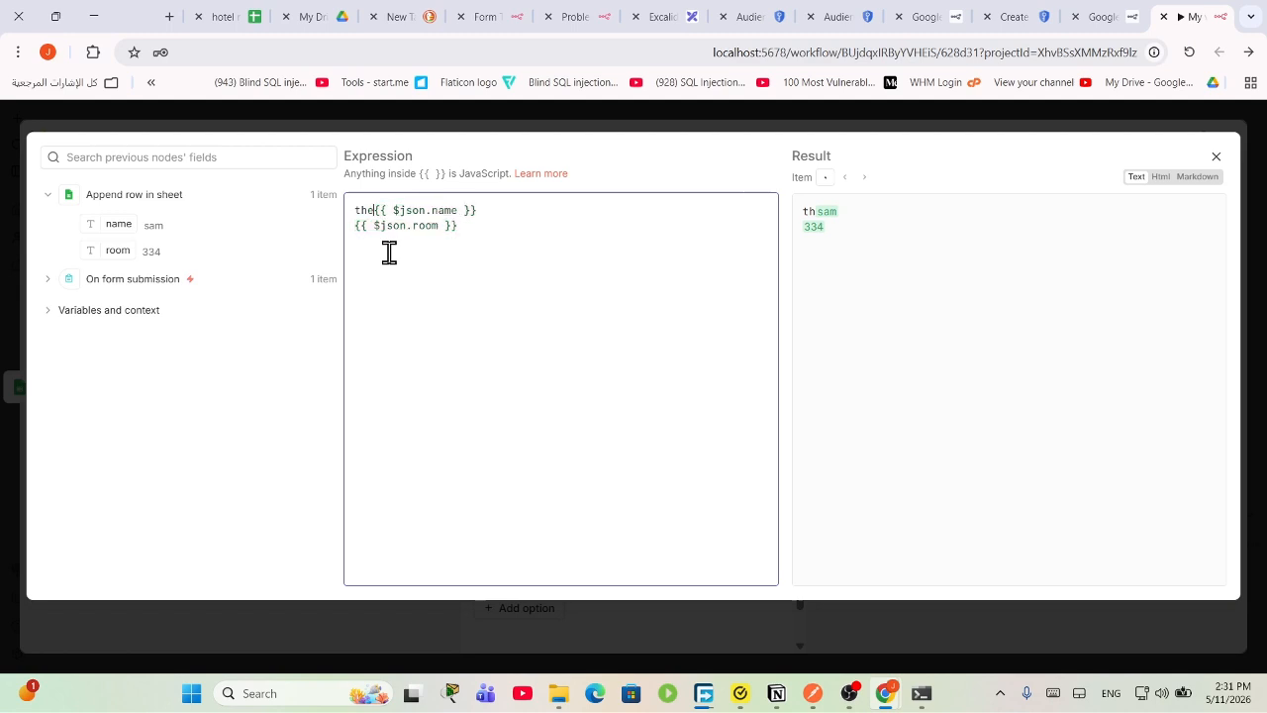
pyautogui.write('is')
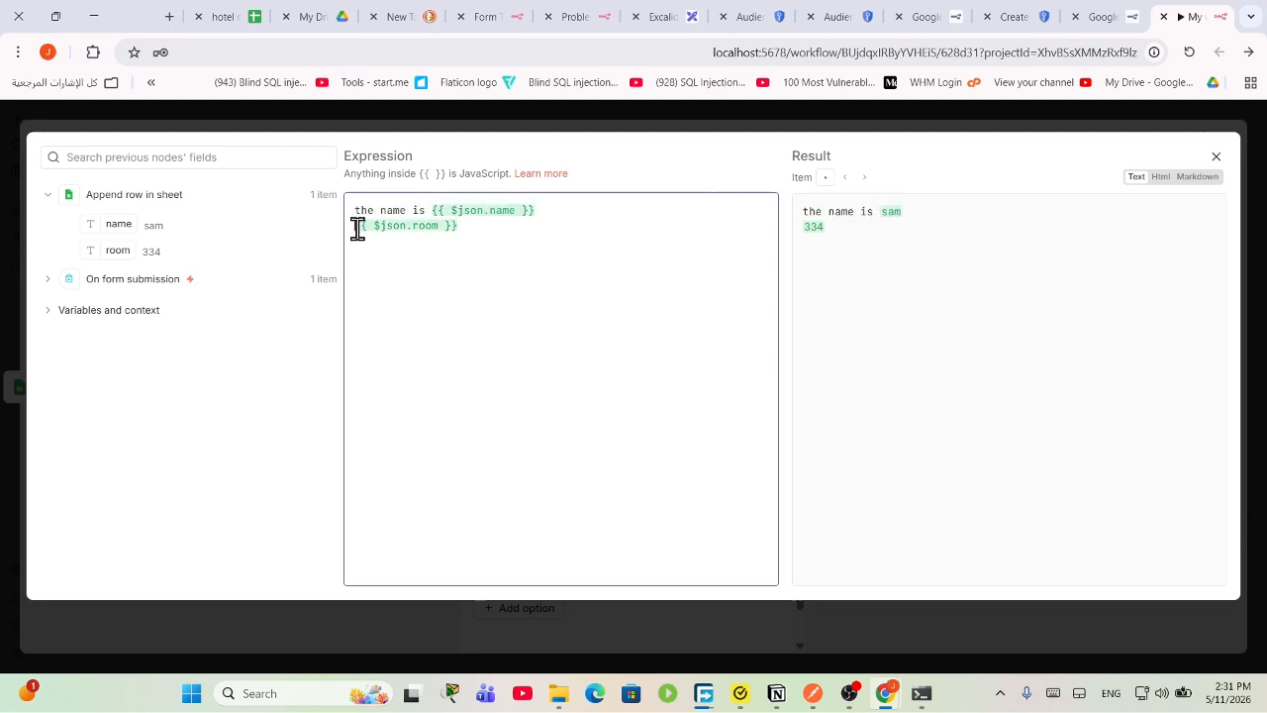
pyautogui.click(358, 228)
pyautogui.write('the roo')
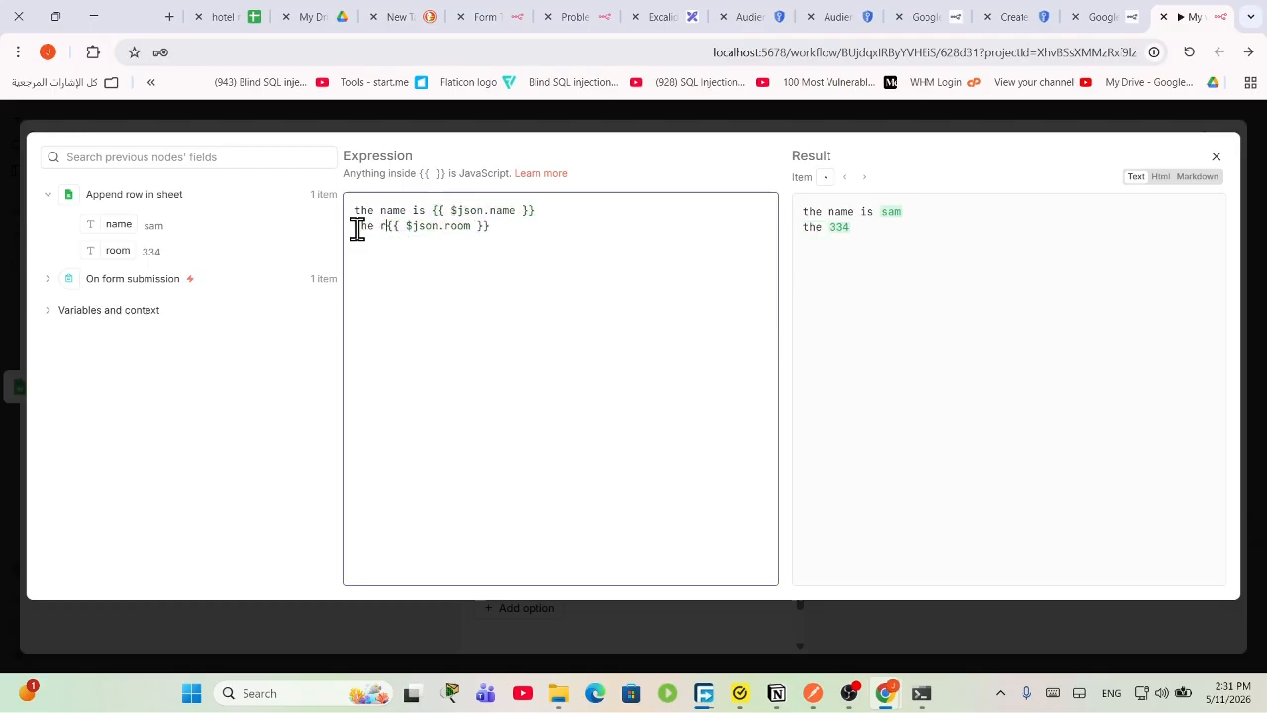
pyautogui.write('m')
pyautogui.press('BackSpace')
pyautogui.press('BackSpace')
pyautogui.press('BackSpace')
pyautogui.press('BackSpace')
pyautogui.write('eserved r')
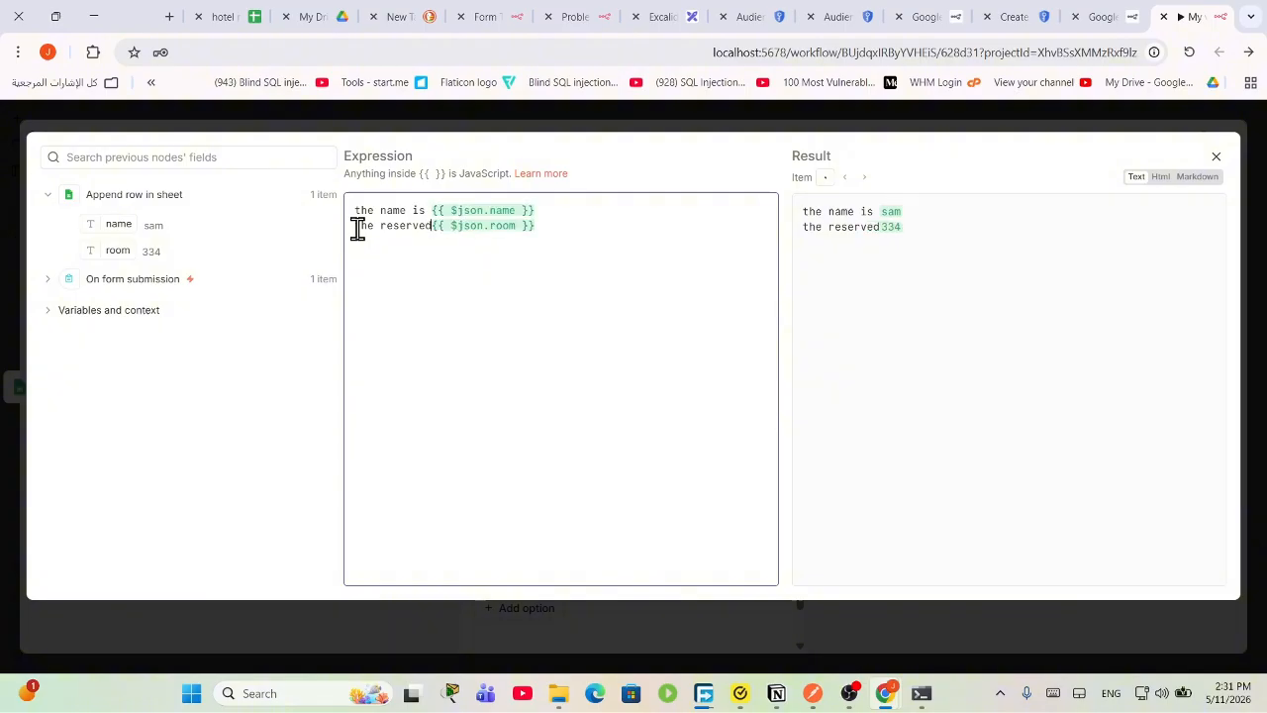
pyautogui.write('oom is')
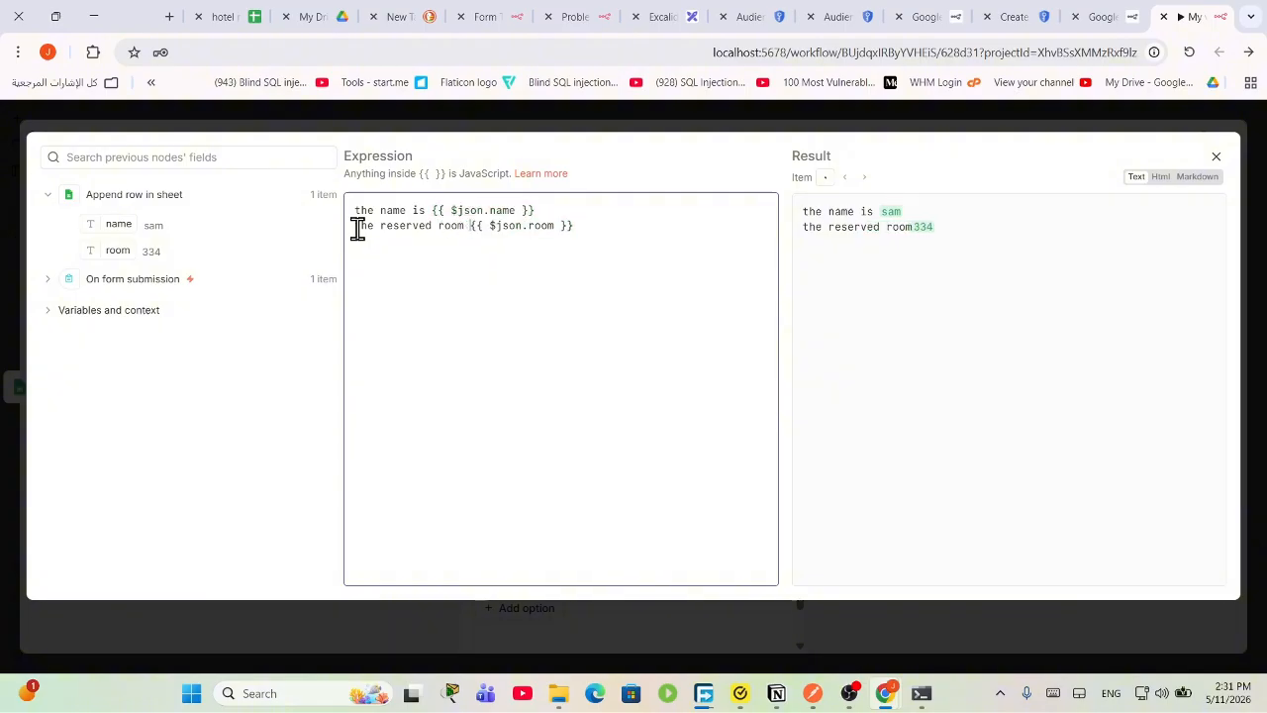
pyautogui.click(1217, 149)
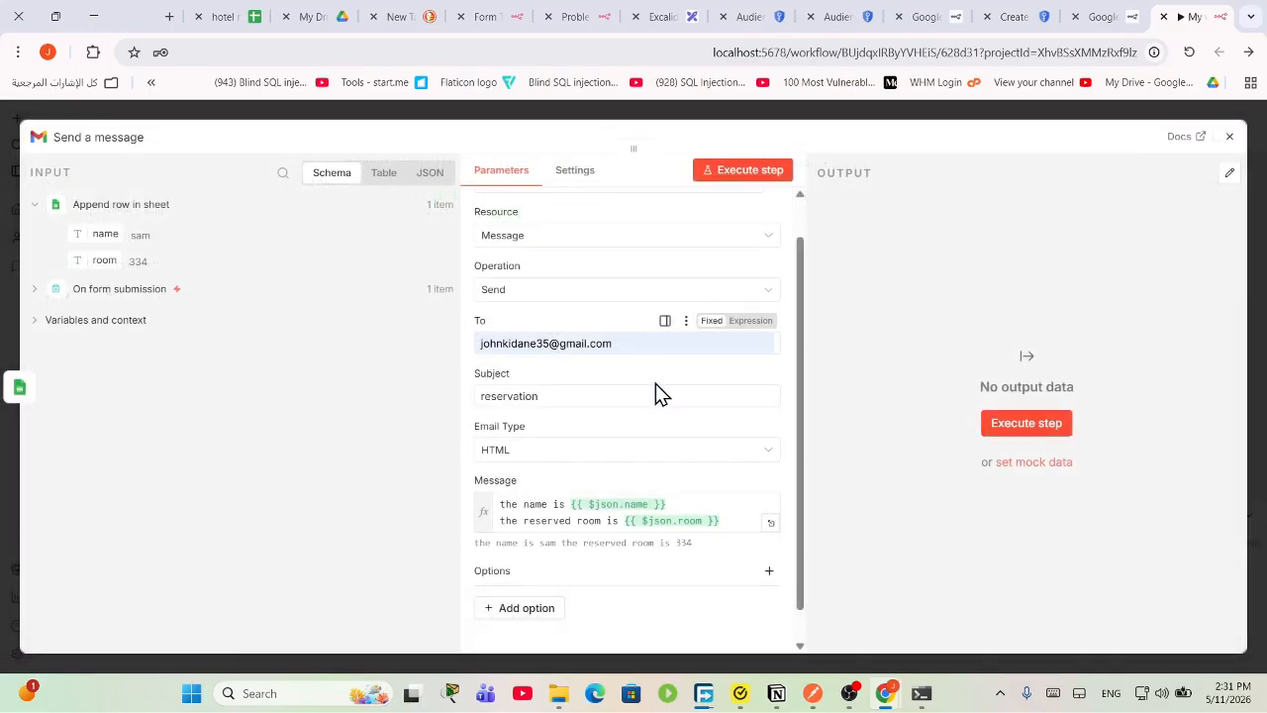
# Step: Test the email step, switching to the 'Gmail account' credential after a token error until it sends
pyautogui.click(1037, 432)
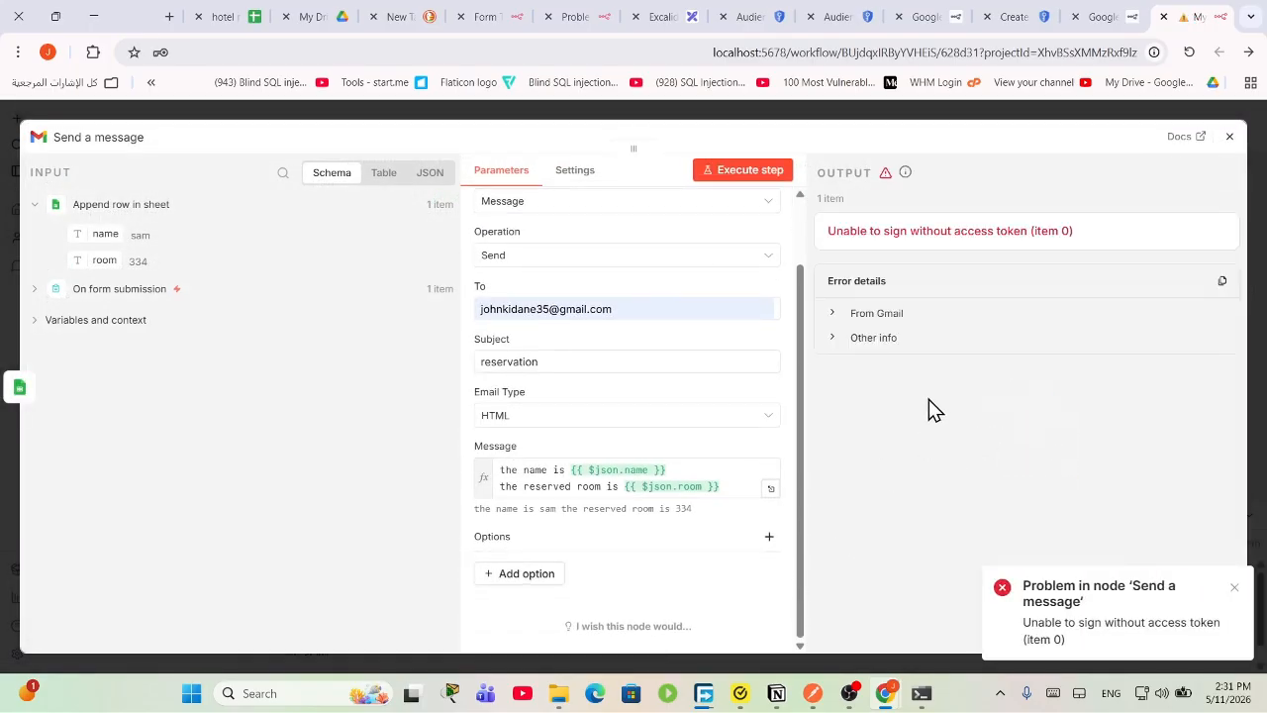
pyautogui.scroll(2, 668, 391)
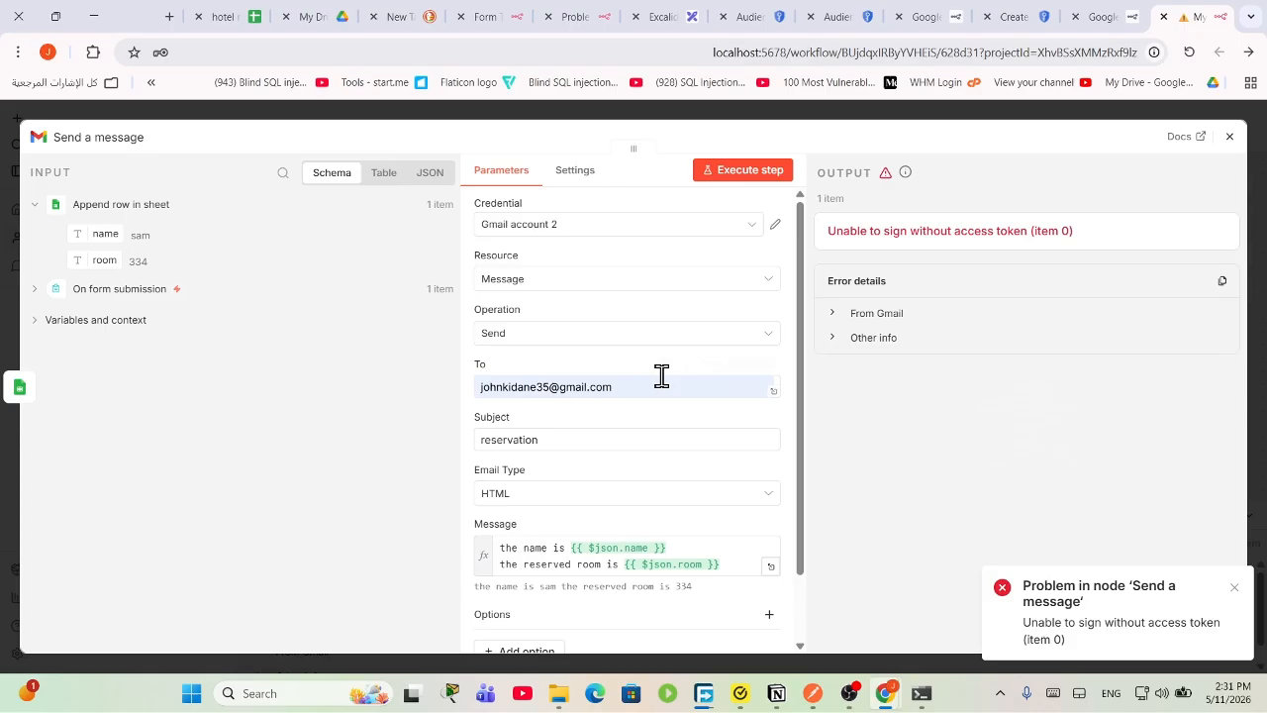
pyautogui.click(640, 226)
pyautogui.click(624, 262)
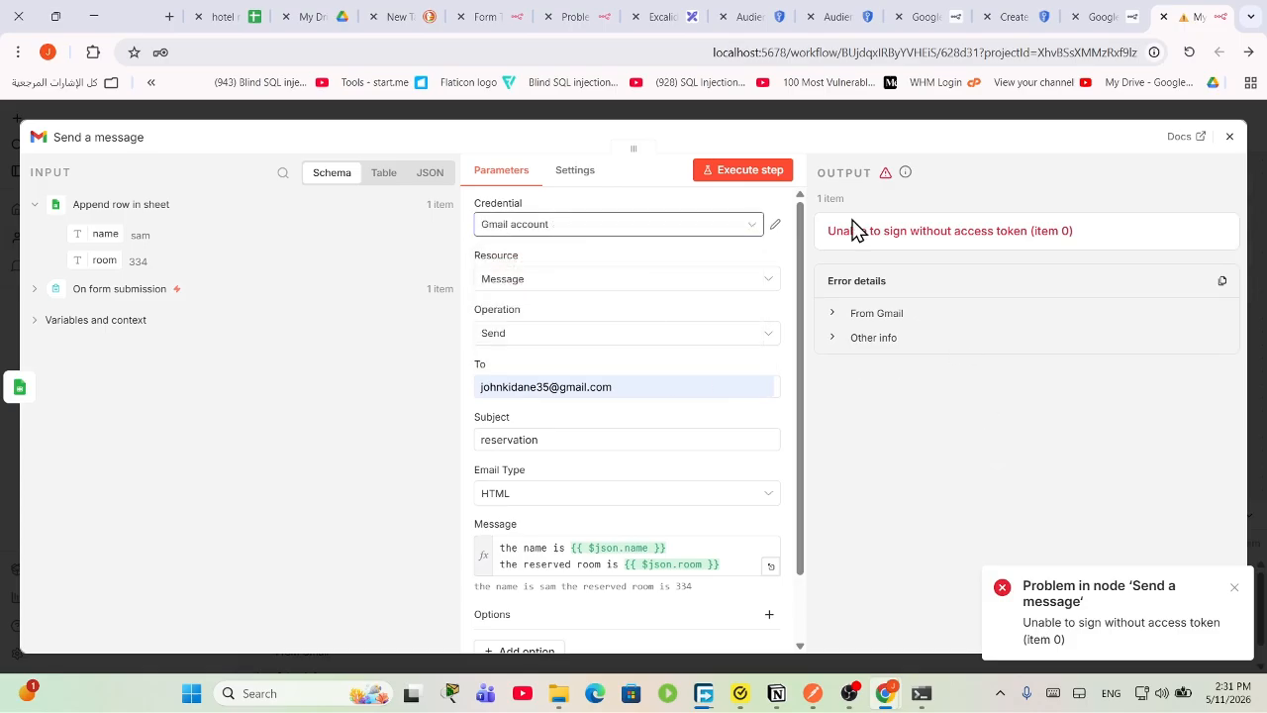
pyautogui.click(745, 170)
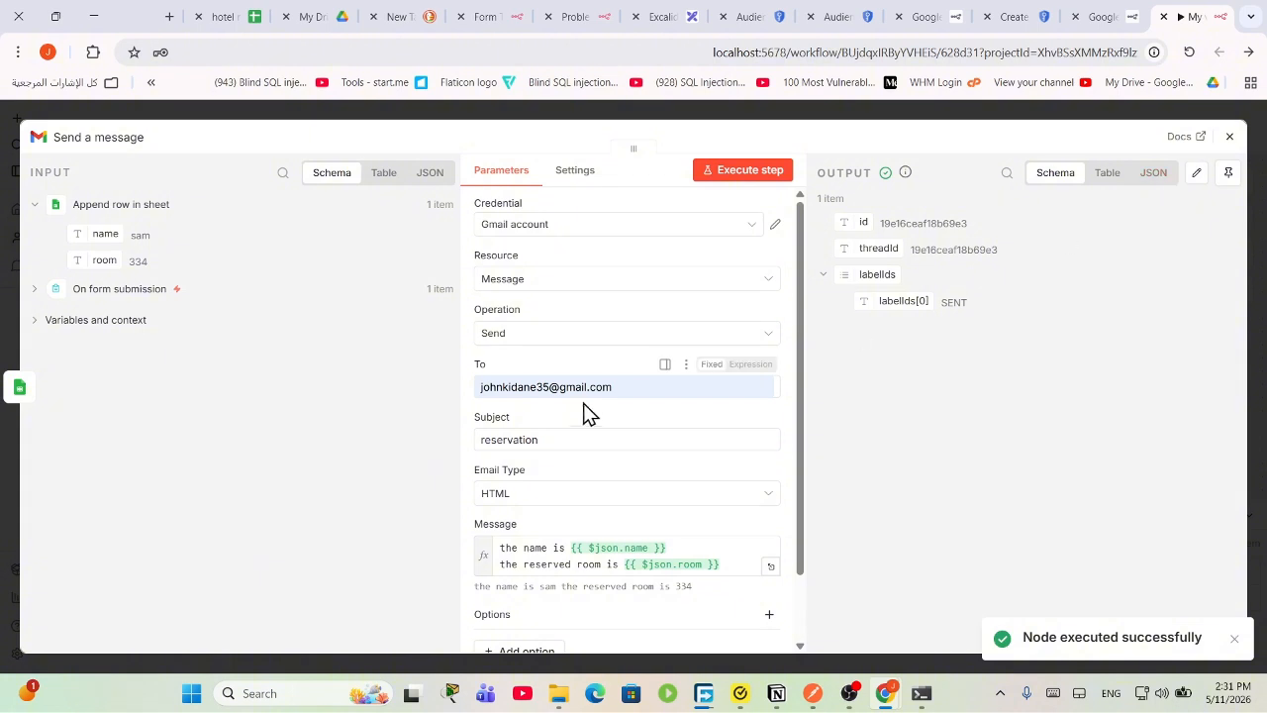
pyautogui.scroll(-2, 584, 411)
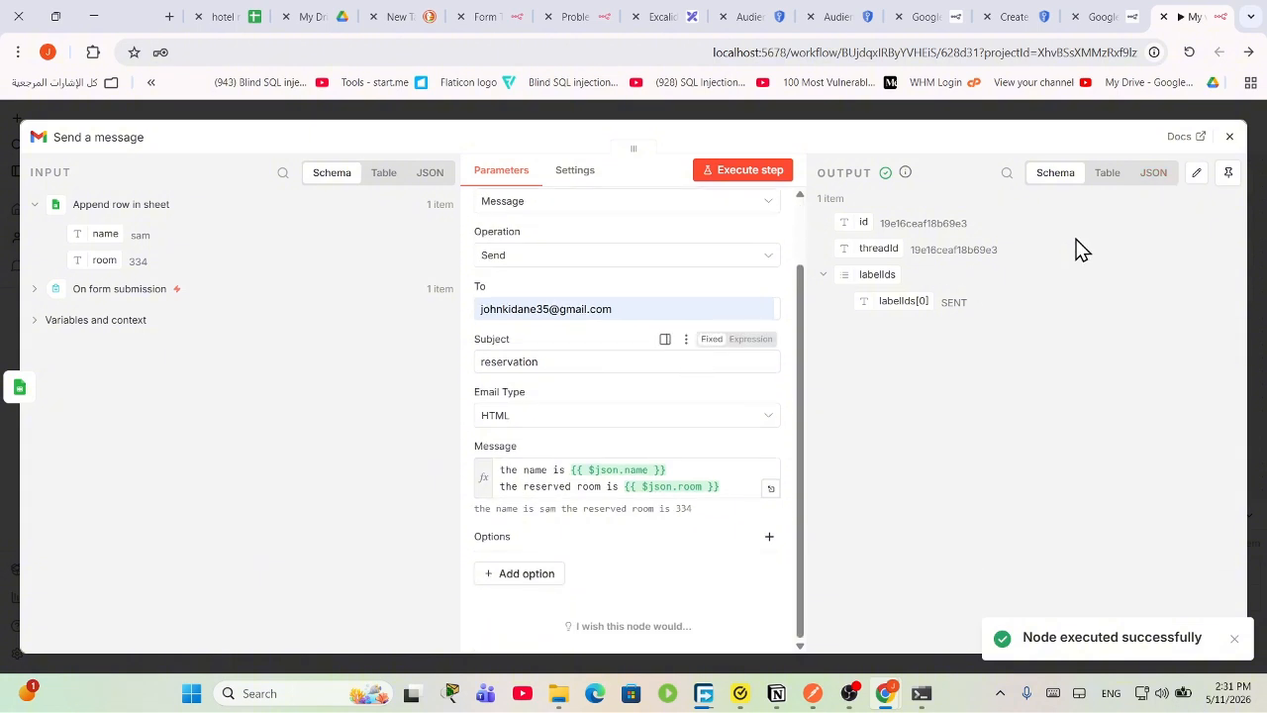
pyautogui.click(169, 16)
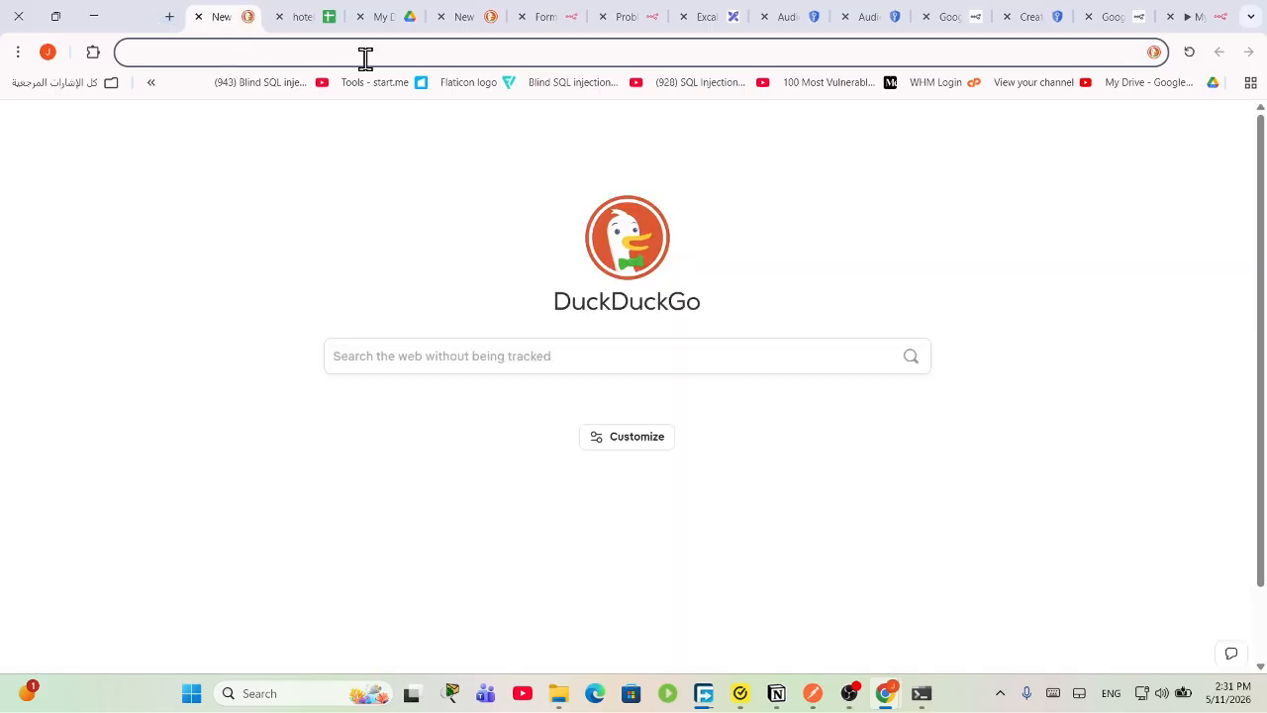
# Step: In Gmail, check the 'reservation' email reads 'the name is sam the reserved room is 334'
pyautogui.write('google.com')
pyautogui.press('Return')
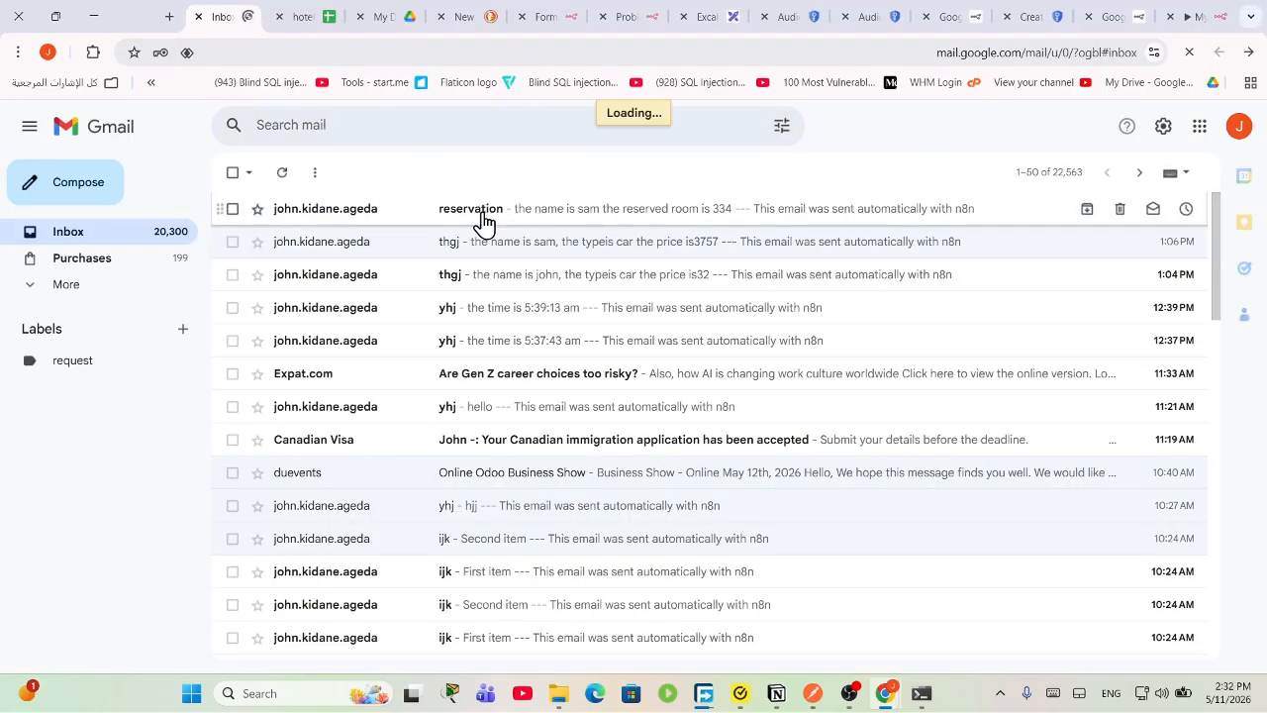
pyautogui.click(483, 222)
pyautogui.moveTo(320, 297); pyautogui.dragTo(612, 308)
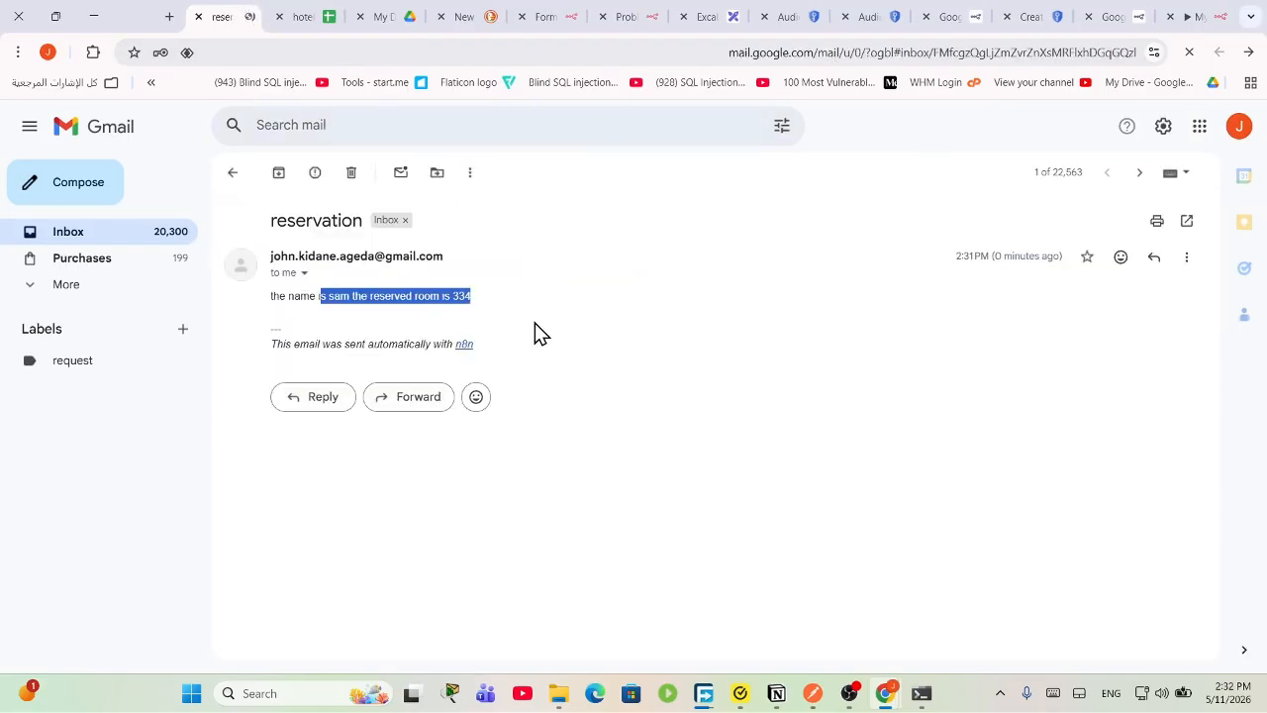
pyautogui.click(429, 300)
pyautogui.moveTo(406, 297); pyautogui.dragTo(584, 320)
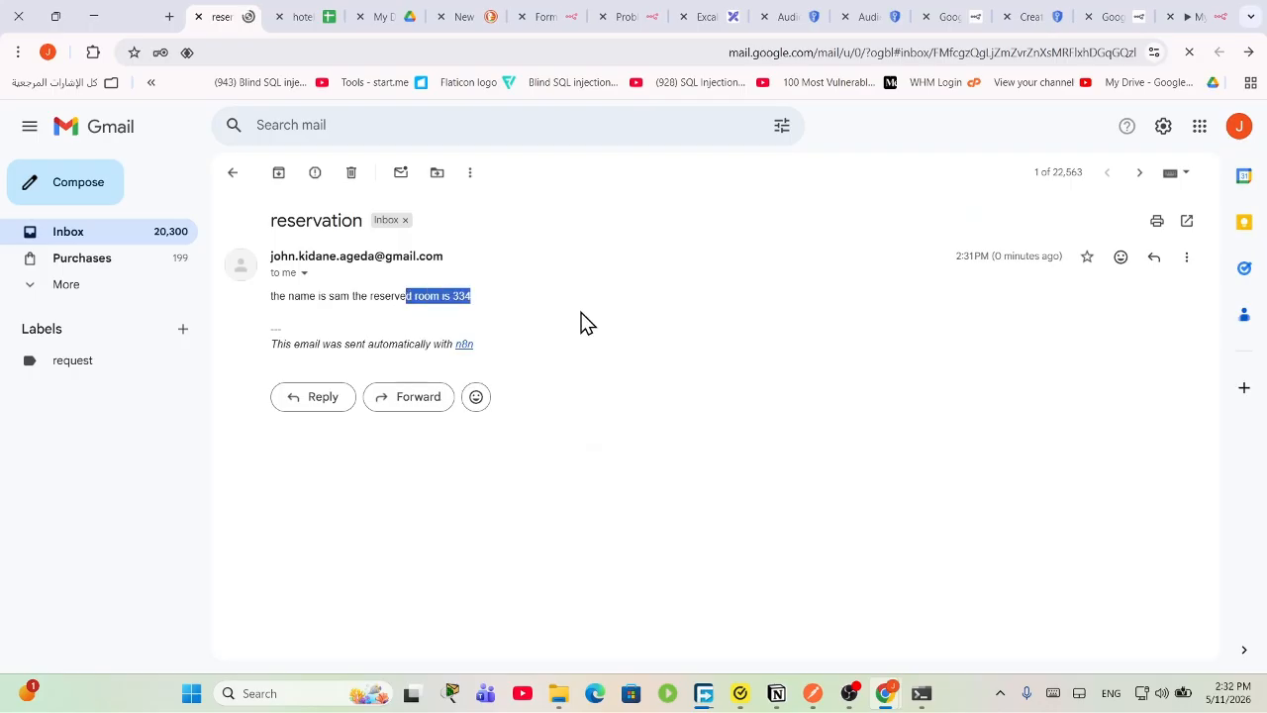
pyautogui.click(1192, 13)
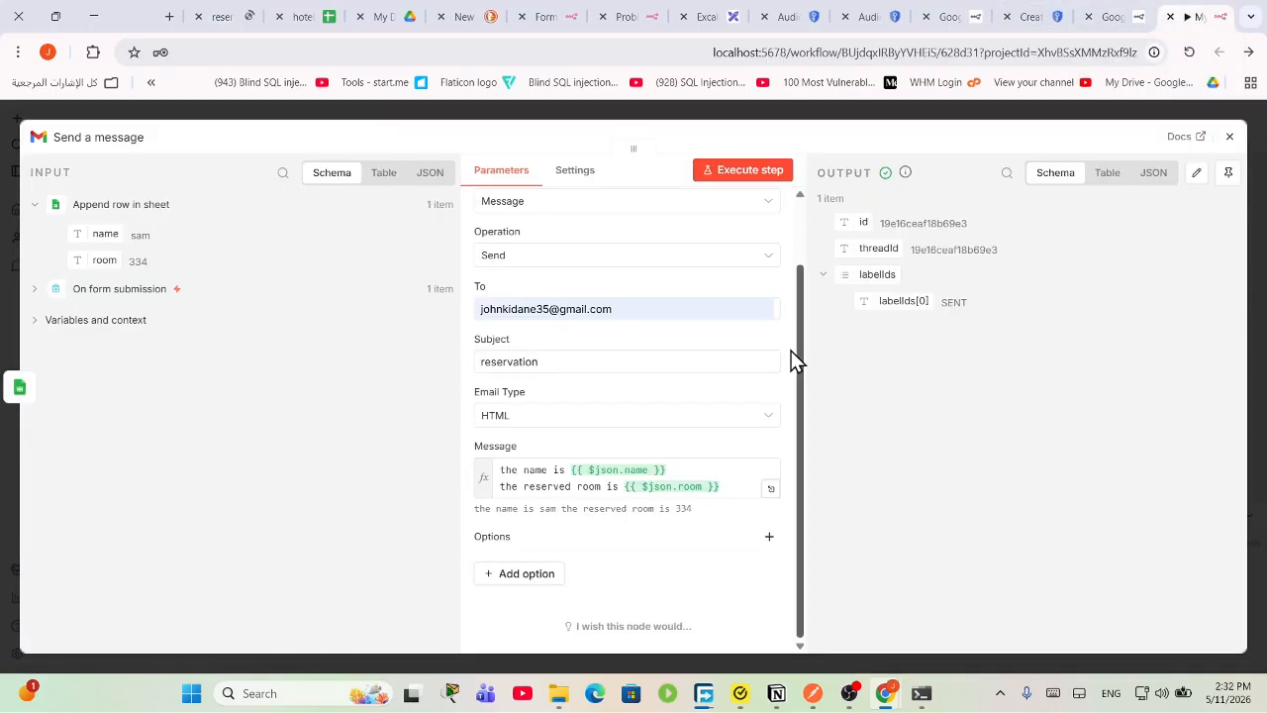
# Step: Close the node panel and rearrange the Append row in sheet and Send a message nodes
pyautogui.click(1229, 136)
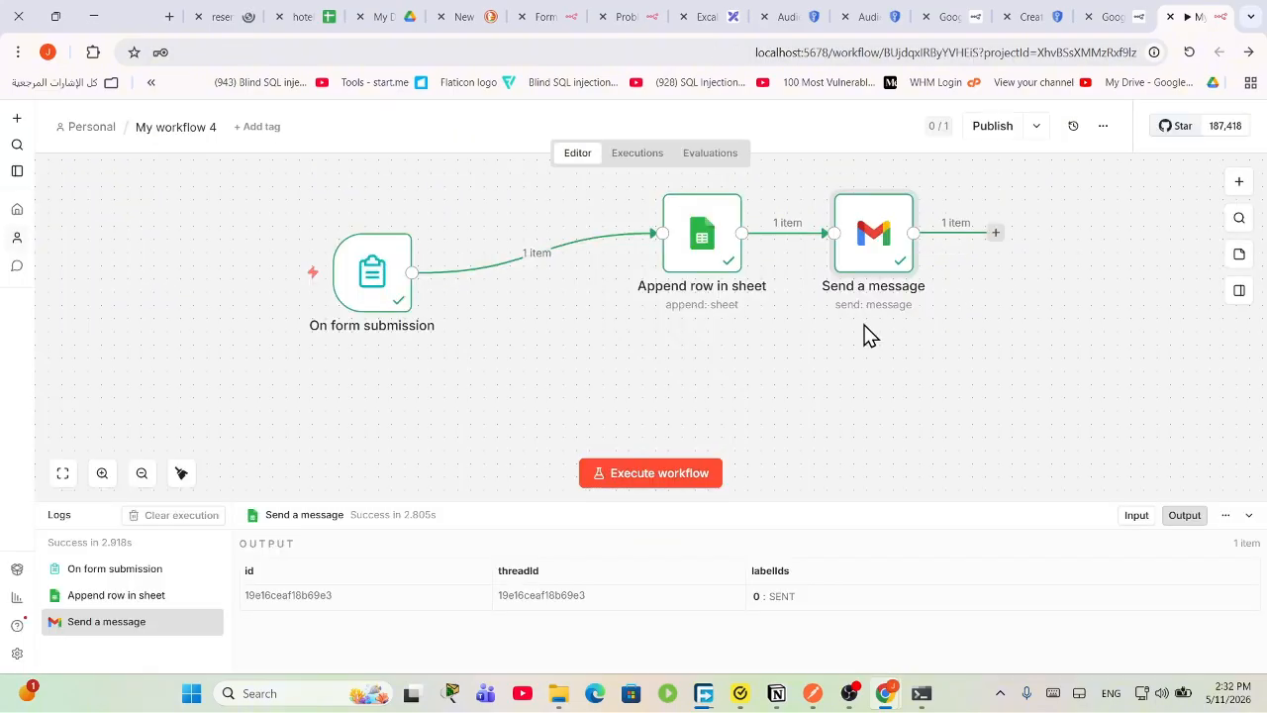
pyautogui.moveTo(884, 256); pyautogui.dragTo(921, 326)
pyautogui.moveTo(709, 268); pyautogui.dragTo(604, 281)
pyautogui.moveTo(874, 327); pyautogui.dragTo(792, 310)
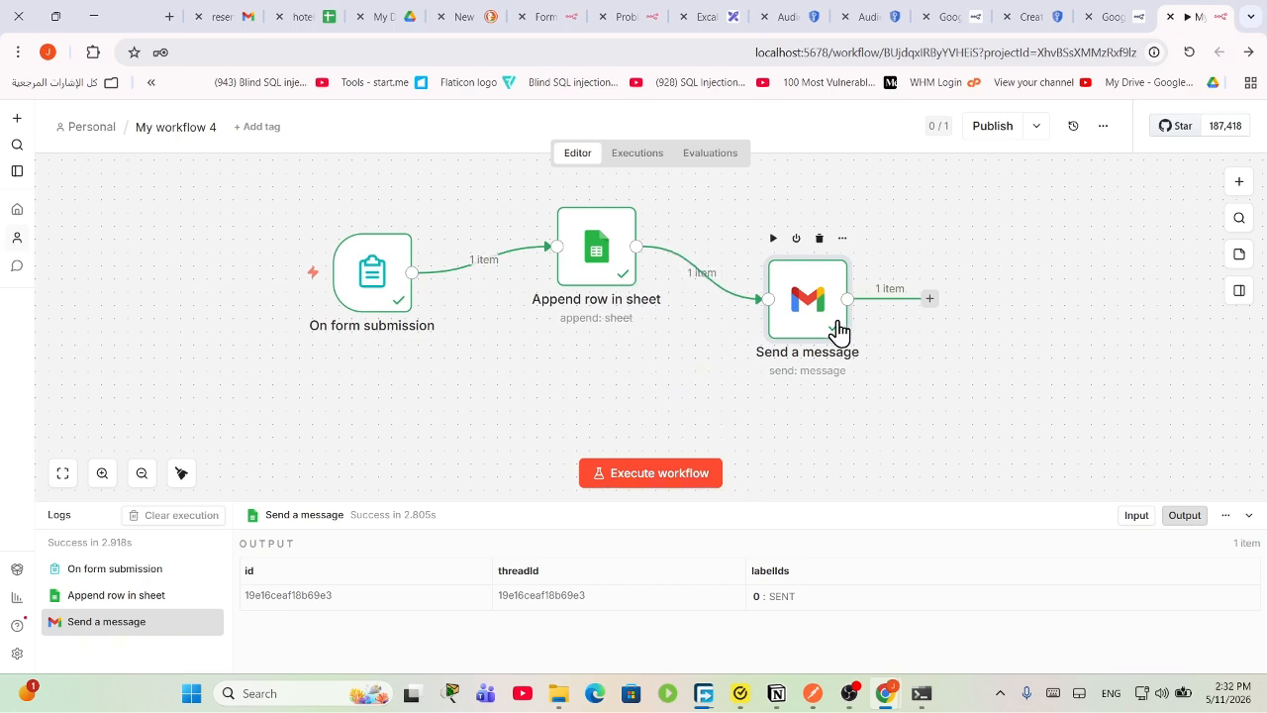
# Step: Run the workflow by submitting the test form with a name and room 229
pyautogui.click(644, 476)
pyautogui.click(574, 274)
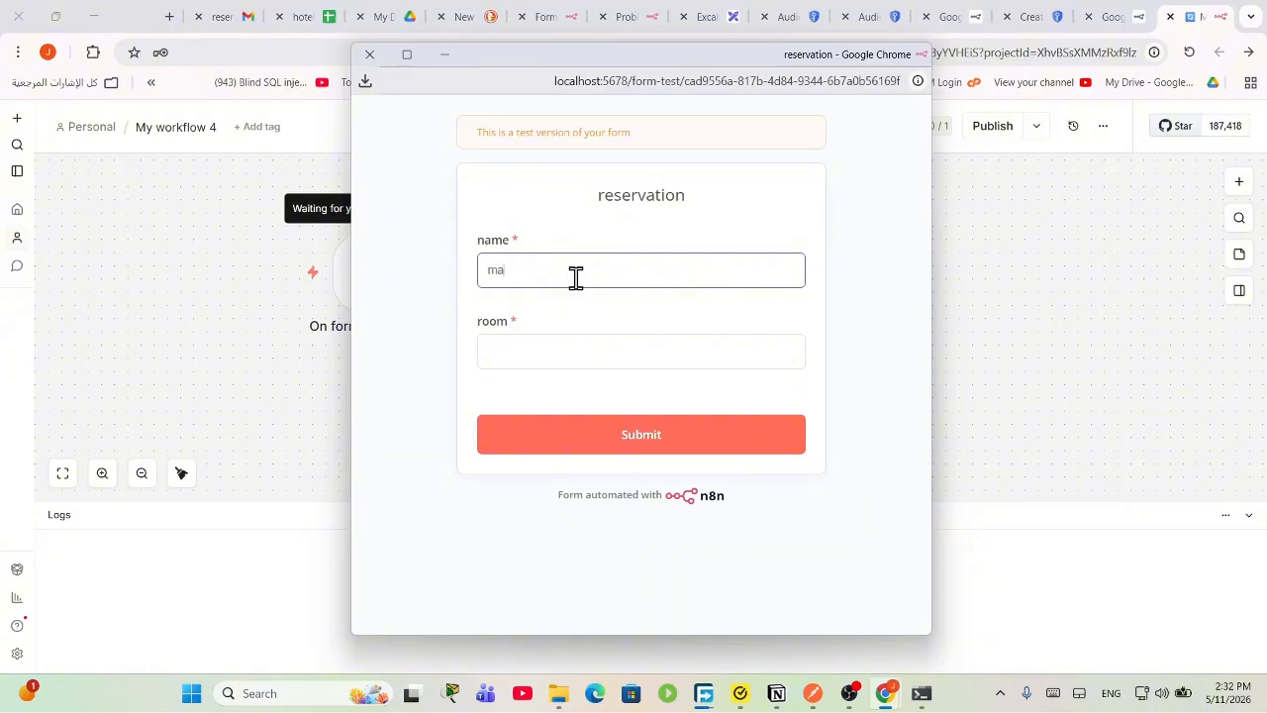
pyautogui.click(569, 344)
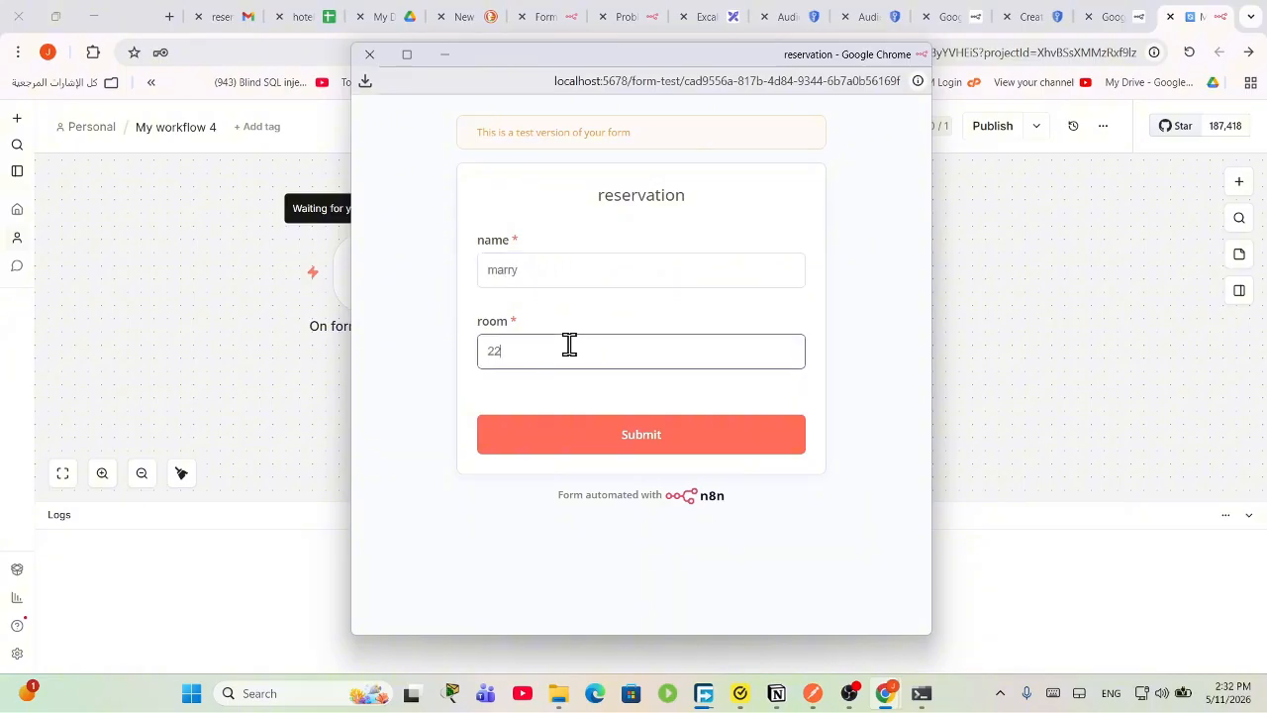
pyautogui.click(628, 435)
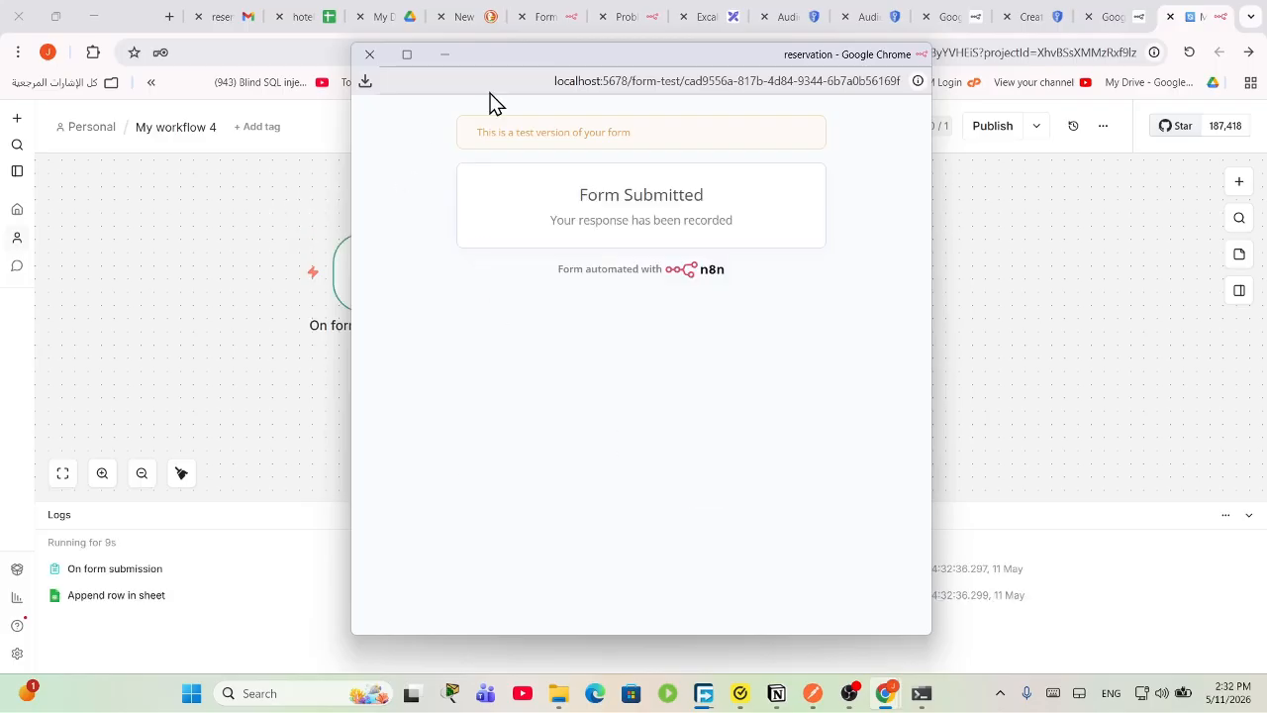
pyautogui.click(370, 55)
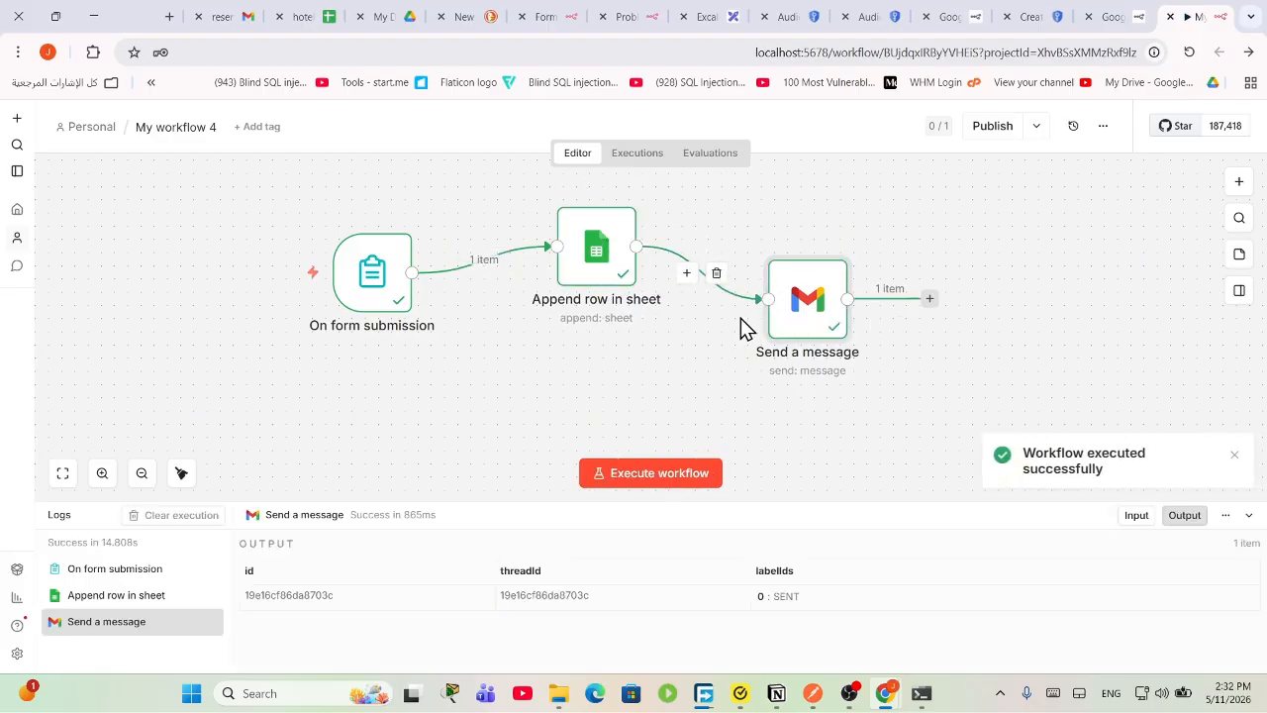
# Step: Verify room 229 appears in the hotel reserv sheet and in the newest reservation email
pyautogui.click(307, 16)
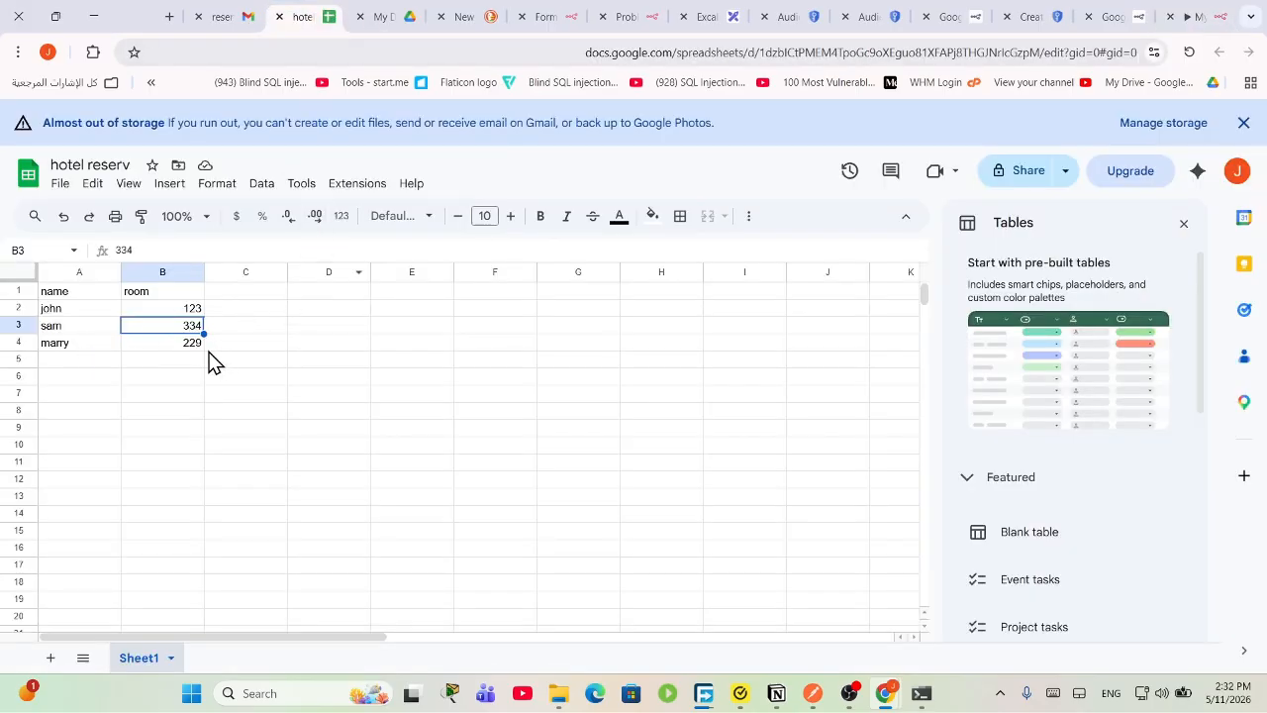
pyautogui.click(174, 349)
pyautogui.click(223, 16)
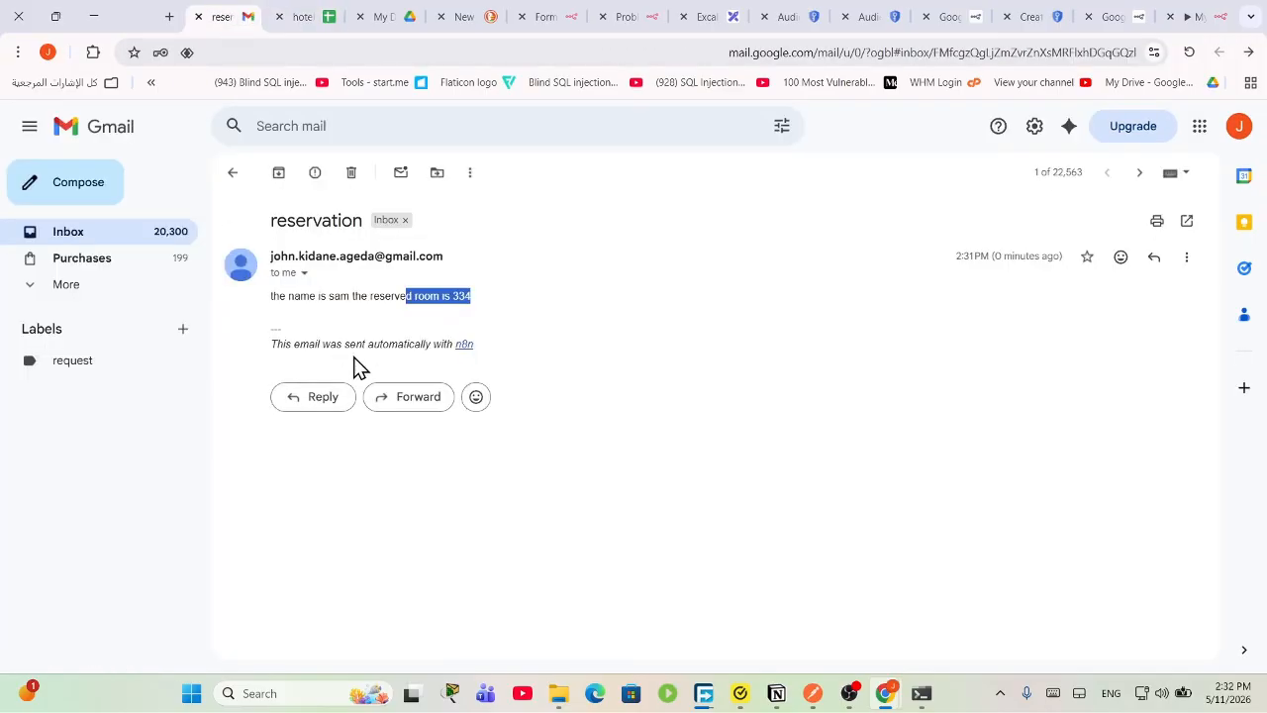
pyautogui.click(148, 232)
pyautogui.click(413, 210)
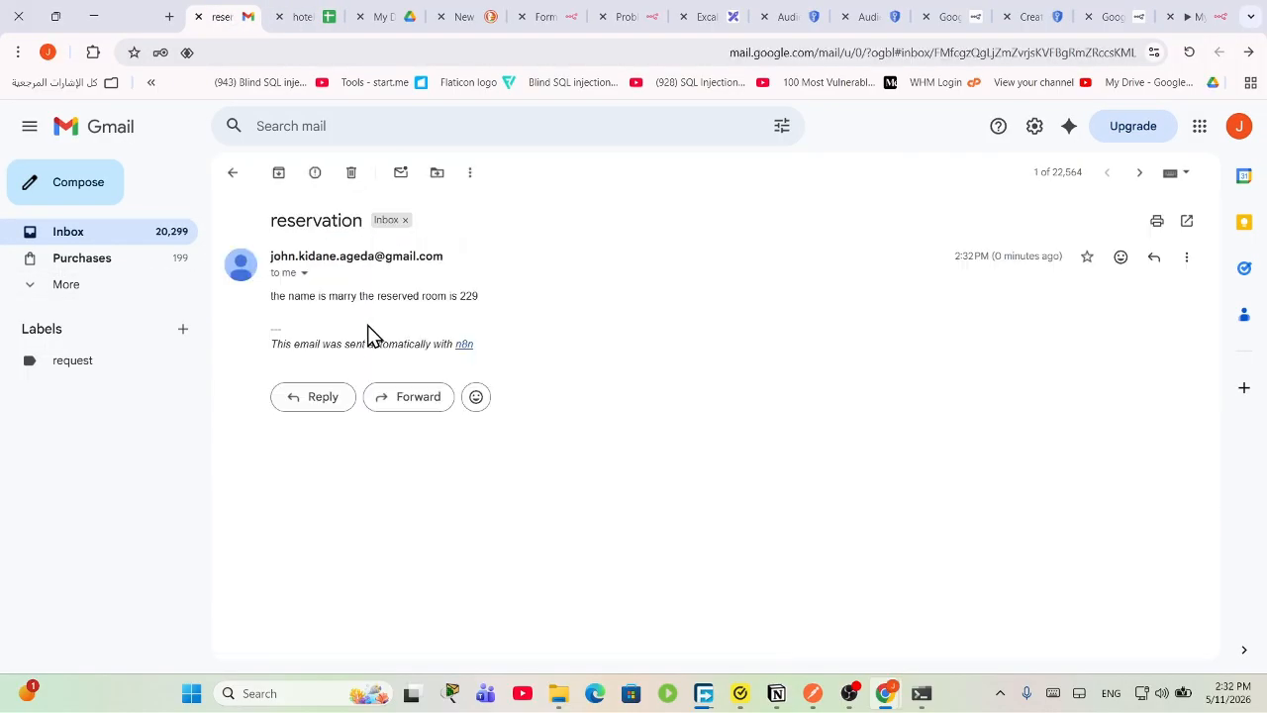
pyautogui.moveTo(287, 297); pyautogui.dragTo(461, 297)
pyautogui.click(423, 314)
pyautogui.moveTo(378, 300); pyautogui.dragTo(496, 299)
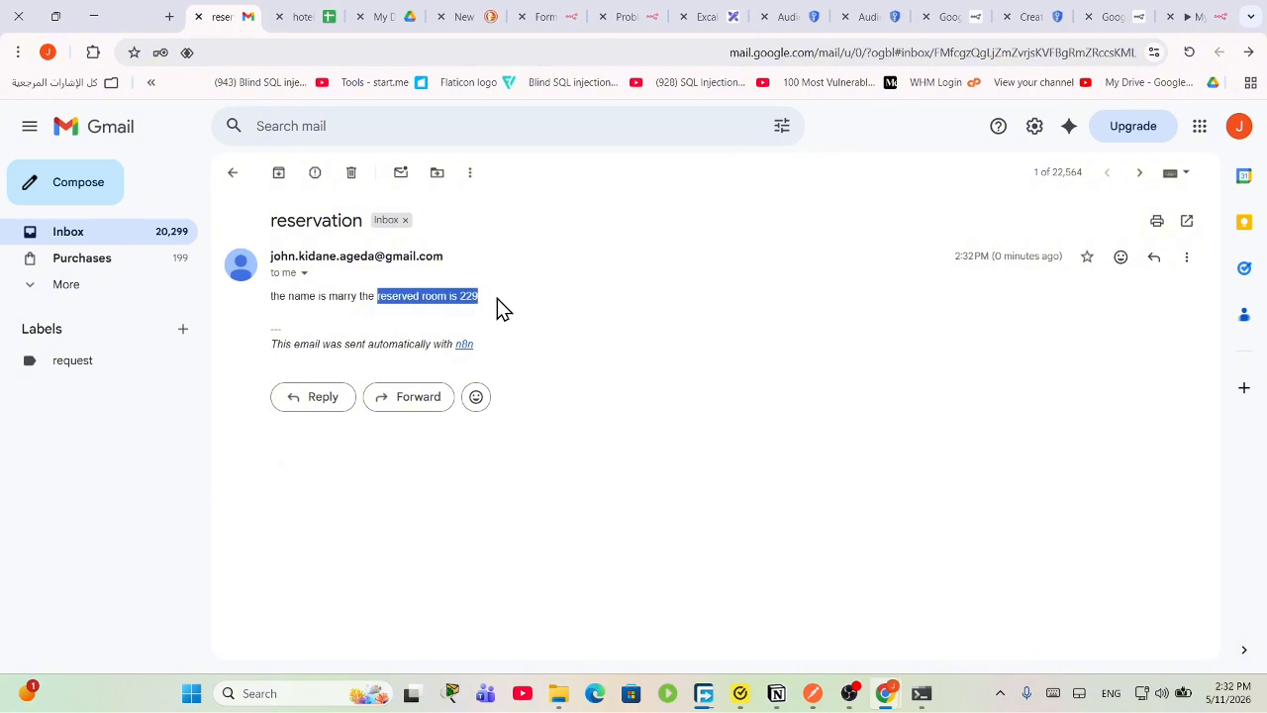
pyautogui.click(497, 300)
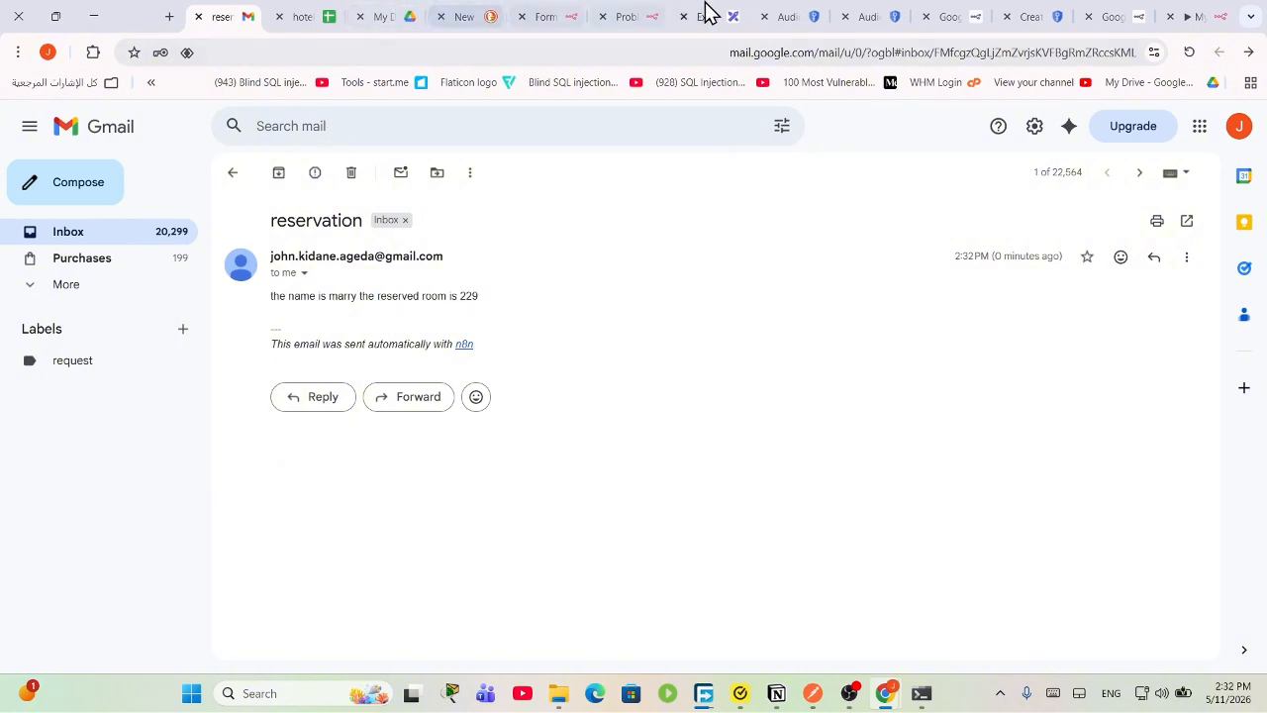
pyautogui.click(1191, 14)
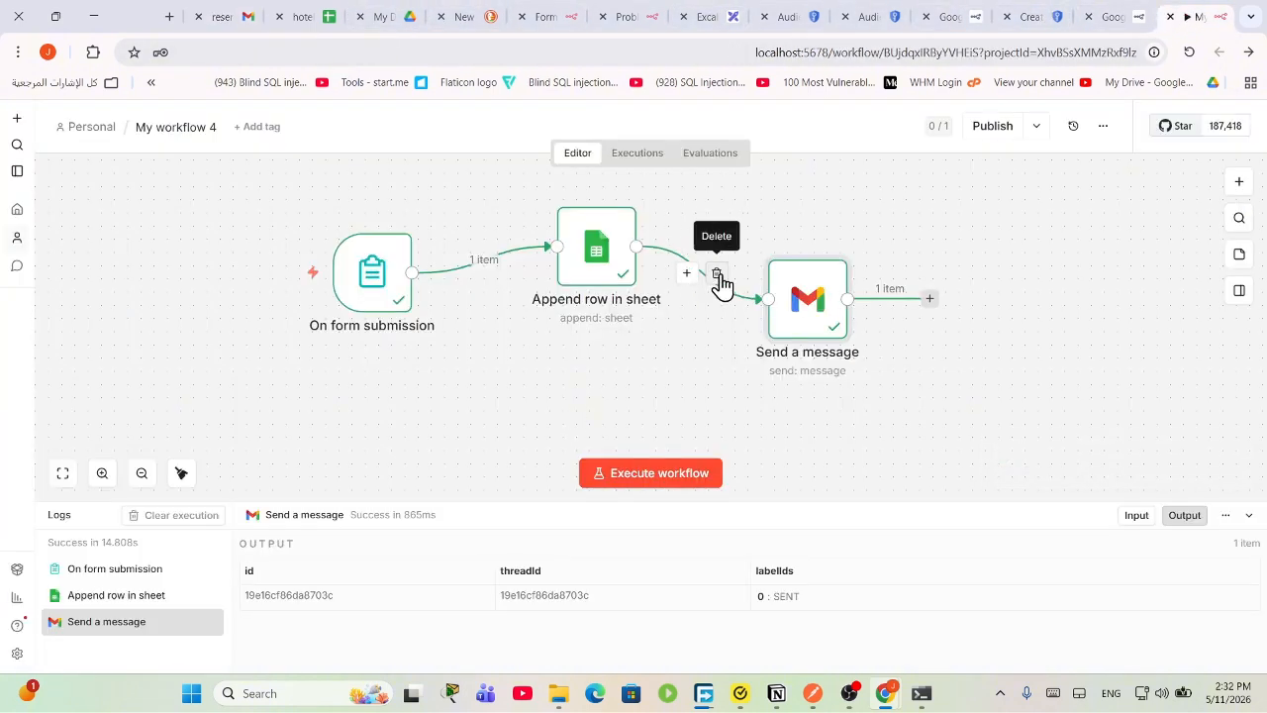
# Step: Replace the sheet-to-Gmail link with a direct connection from On form submission to Send a message
pyautogui.click(718, 275)
pyautogui.moveTo(424, 289)
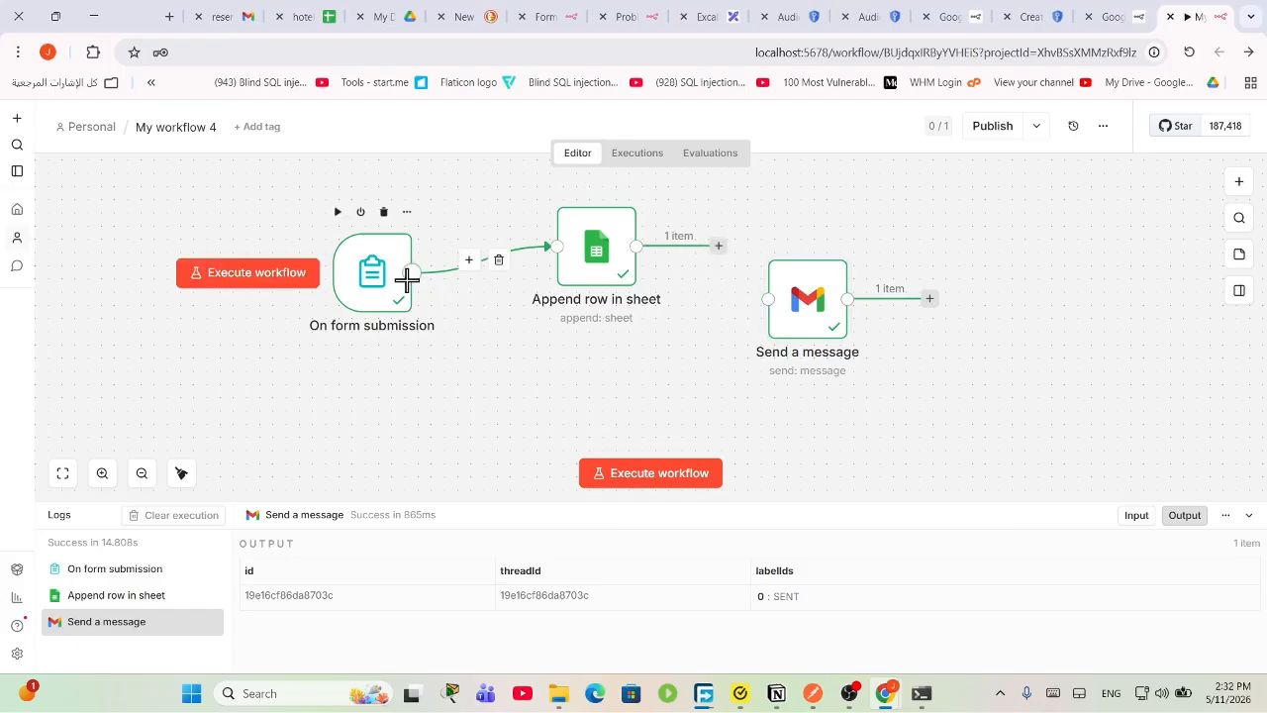
pyautogui.moveTo(410, 275); pyautogui.dragTo(545, 388)
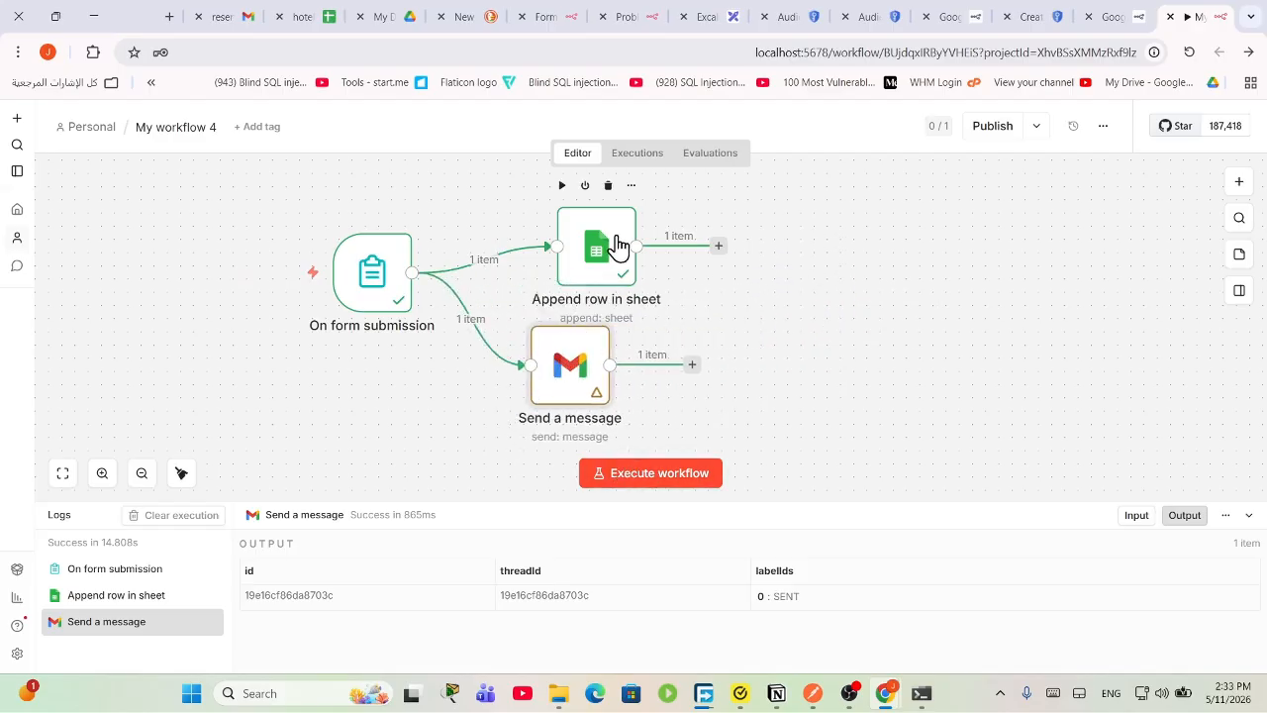
# Step: Arrange Append row in sheet and Send a message as parallel branches on the canvas
pyautogui.moveTo(614, 249); pyautogui.dragTo(574, 235)
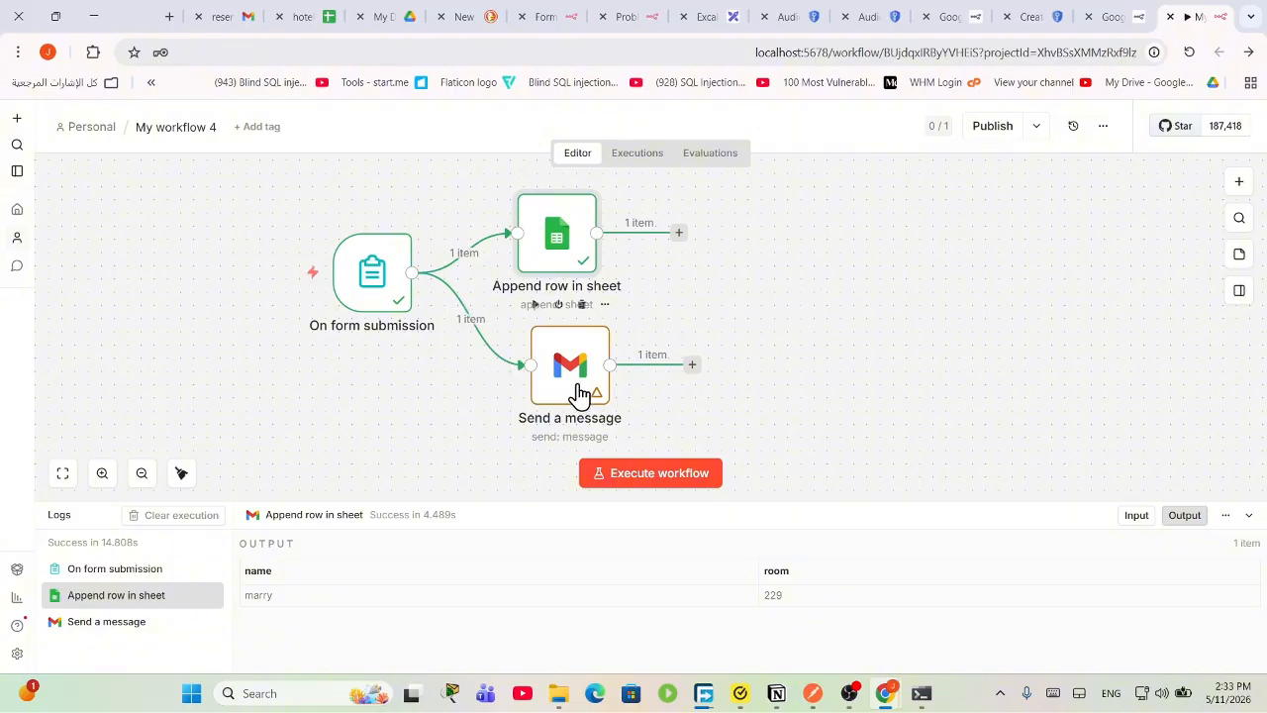
pyautogui.moveTo(579, 393); pyautogui.dragTo(777, 352)
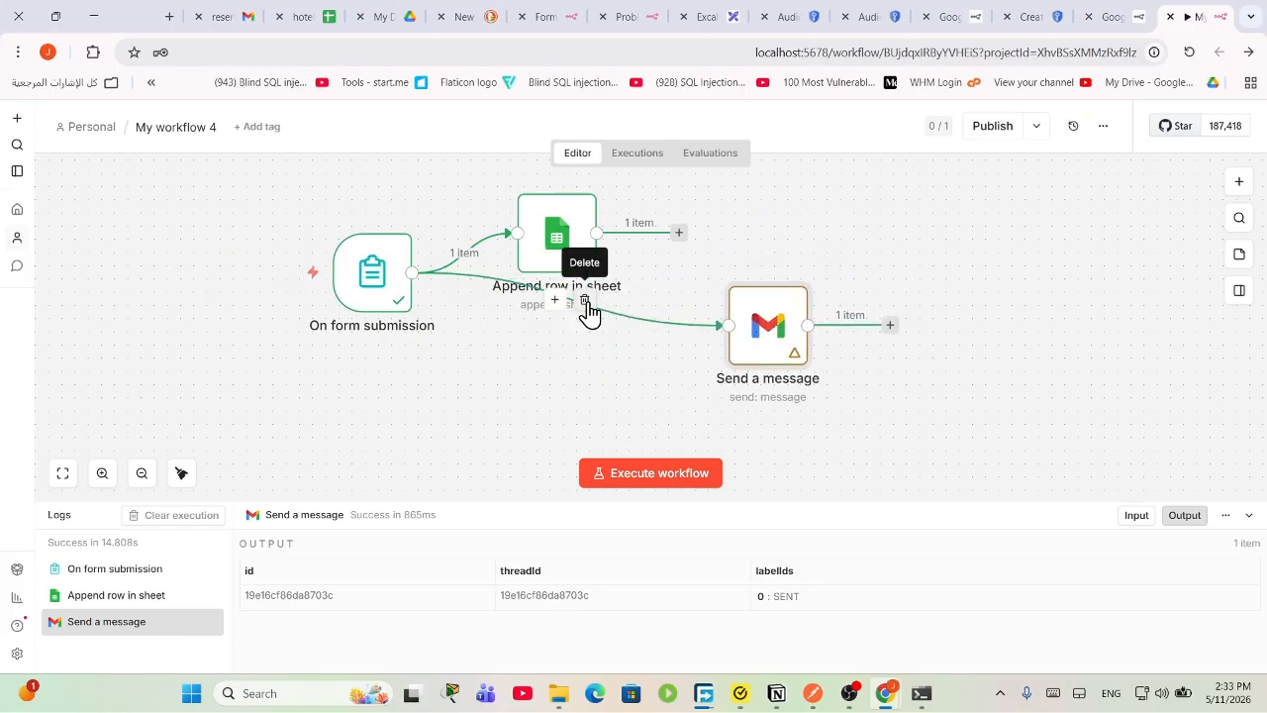
pyautogui.moveTo(769, 327); pyautogui.dragTo(551, 362)
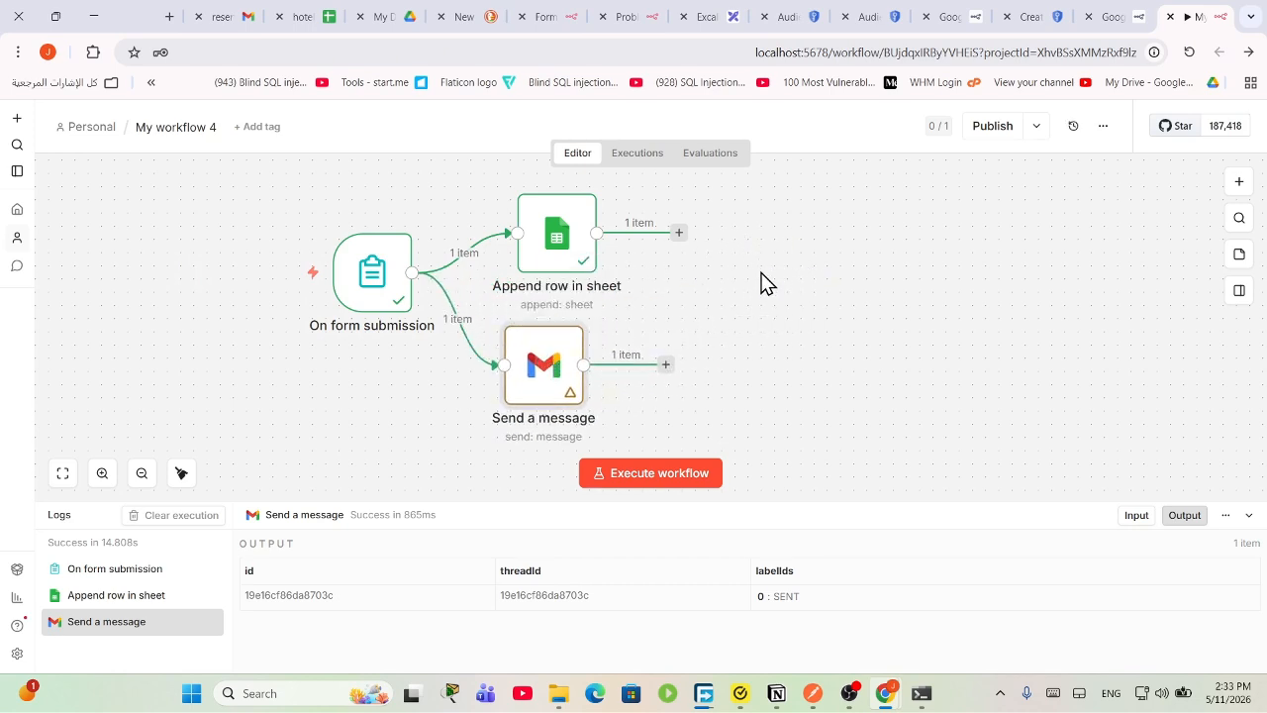
pyautogui.moveTo(800, 296); pyautogui.dragTo(630, 254)
pyautogui.click(849, 691)
pyautogui.click(851, 688)
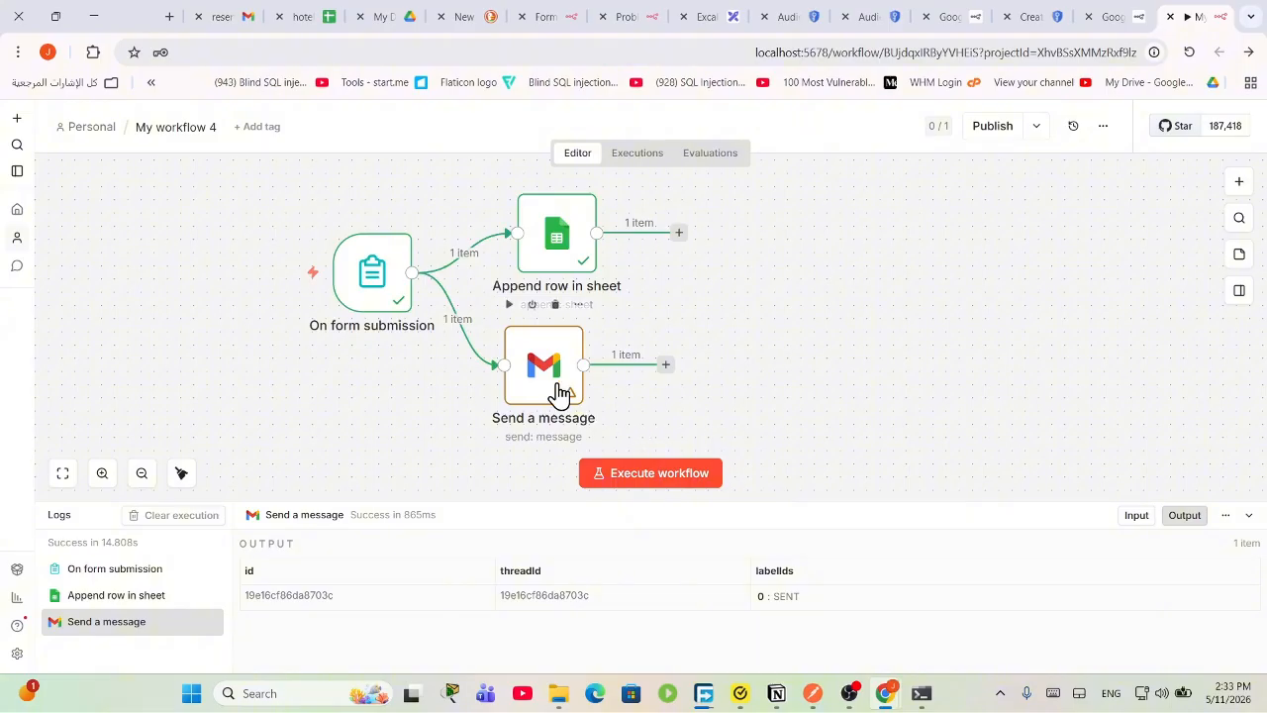
pyautogui.moveTo(546, 367); pyautogui.dragTo(565, 404)
pyautogui.moveTo(549, 267); pyautogui.dragTo(576, 266)
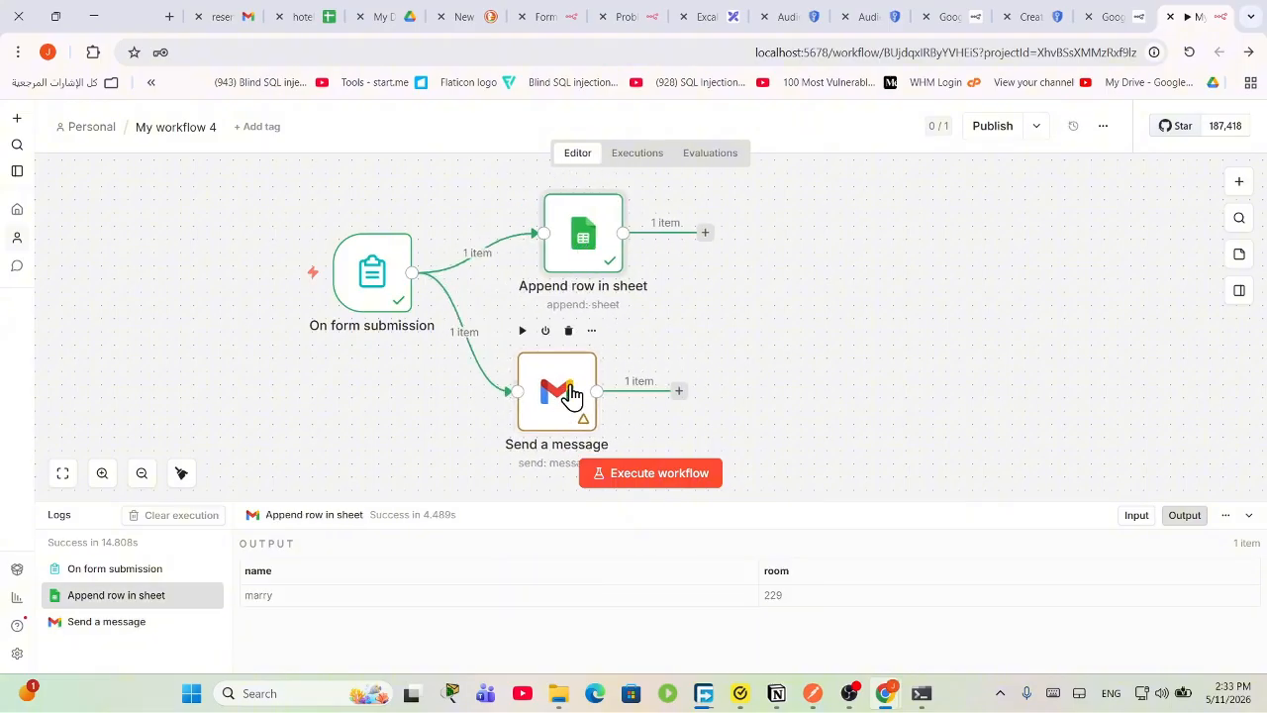
pyautogui.moveTo(557, 396); pyautogui.dragTo(584, 396)
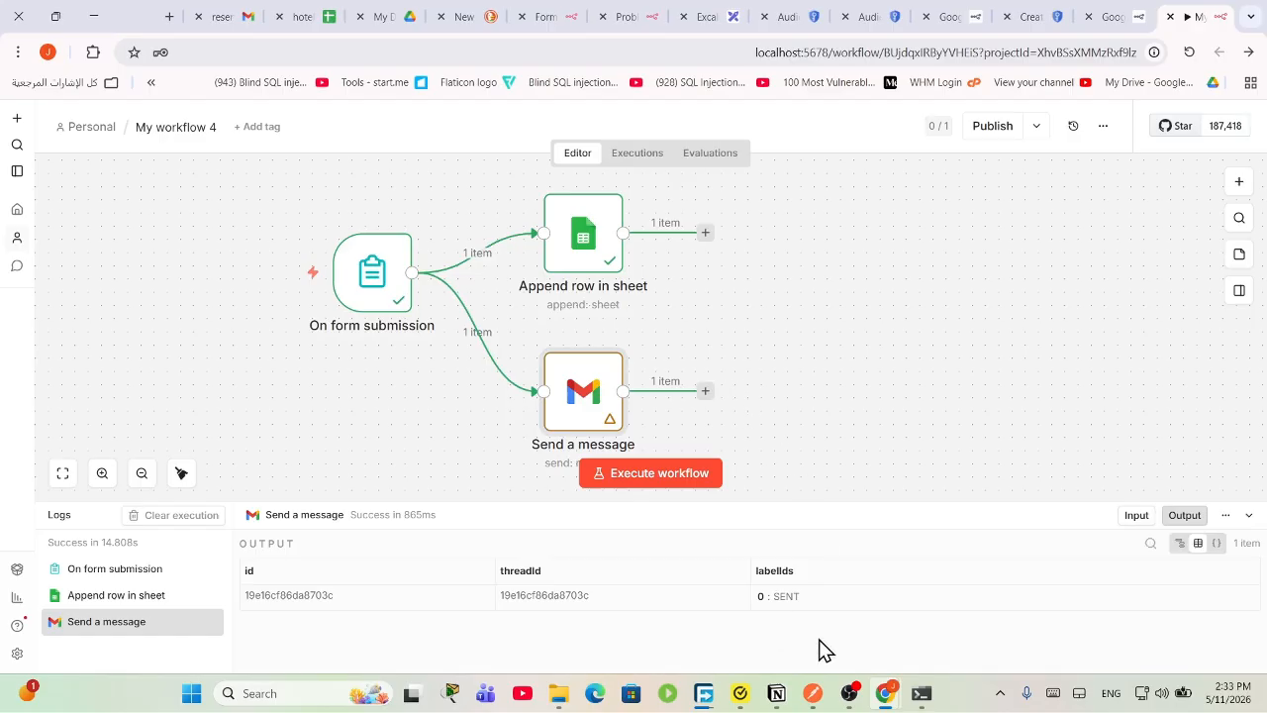
# Step: Restart the OBS recording from 00:00:00 and minimize OBS back to n8n
pyautogui.click(853, 695)
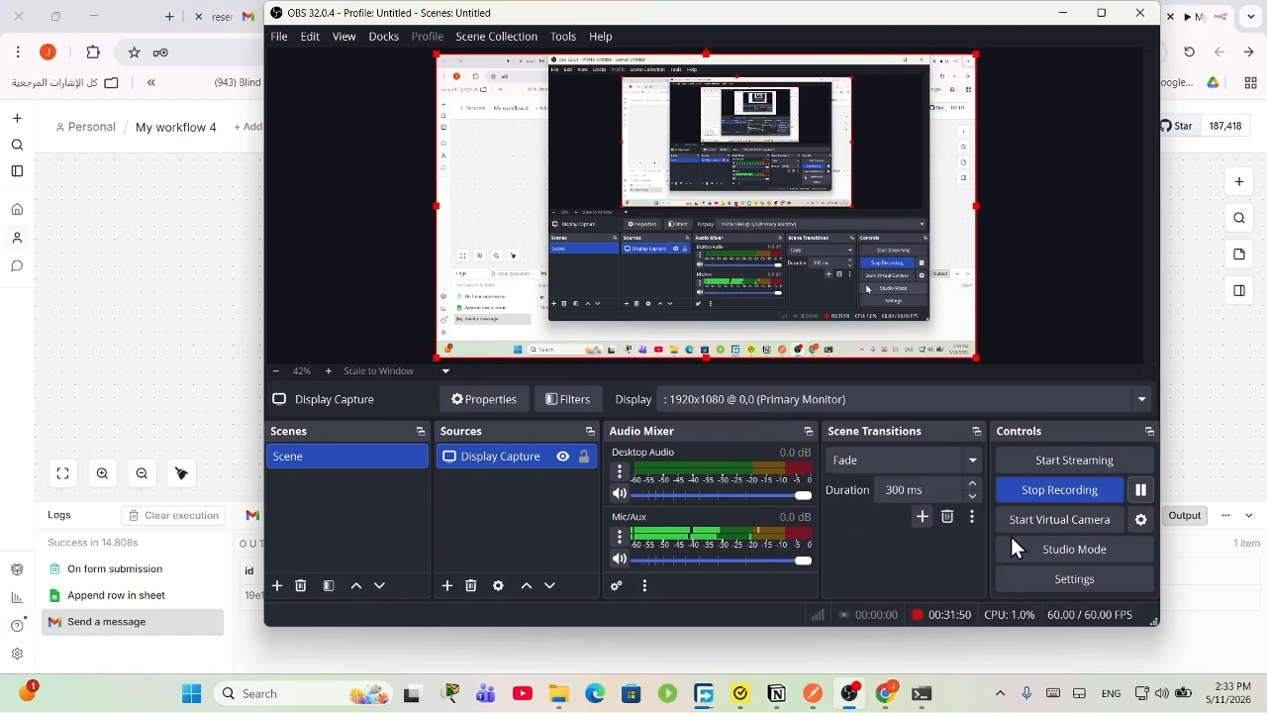
pyautogui.click(1022, 492)
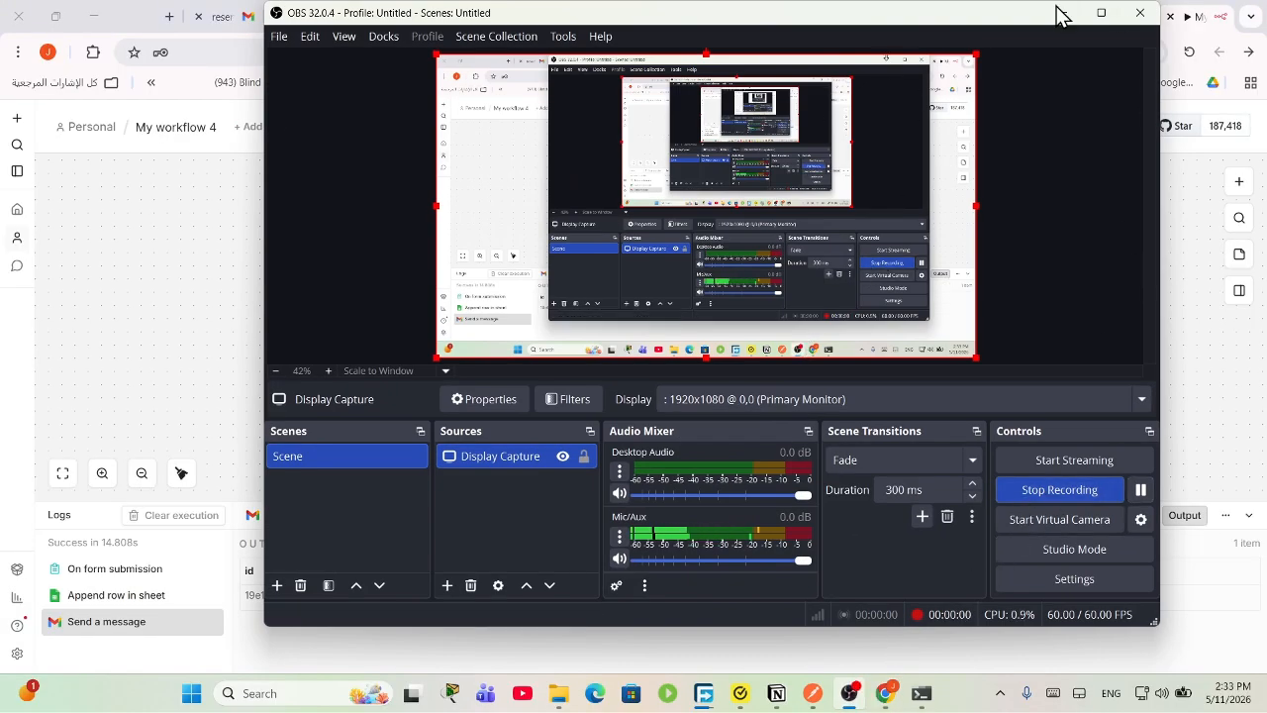
pyautogui.click(1068, 16)
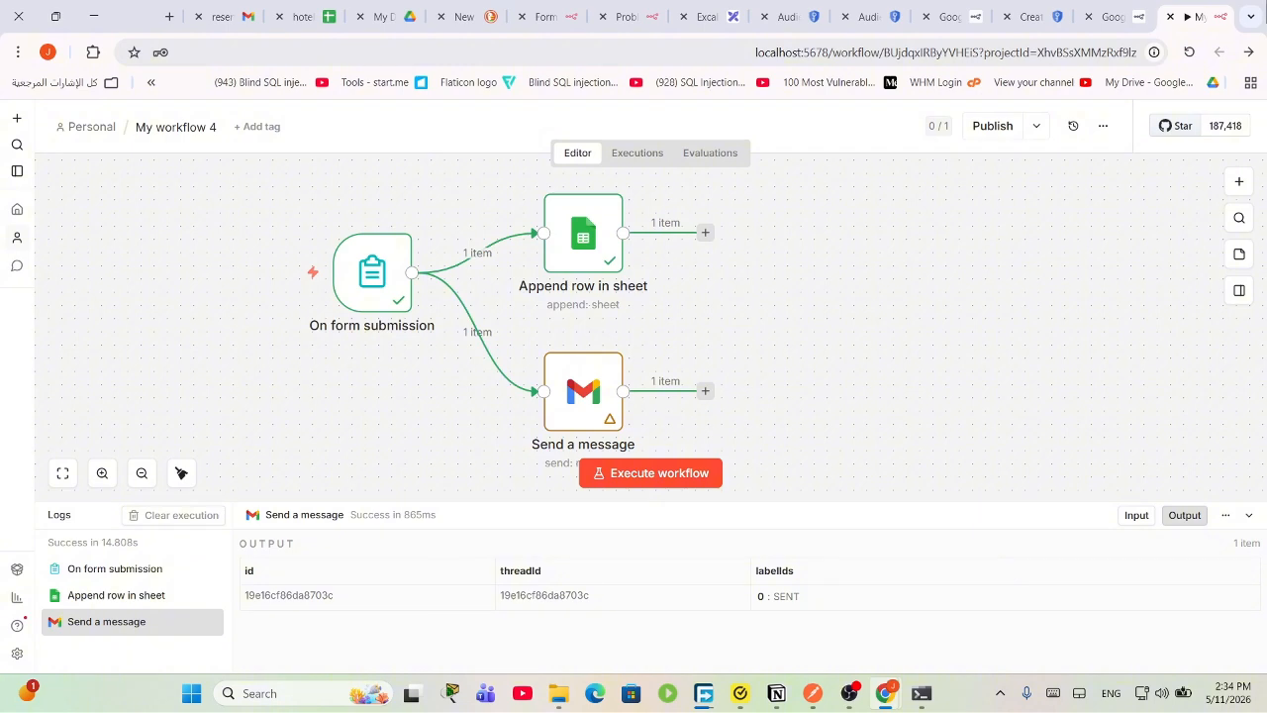
# Step: Delete the Append row in sheet node and zoom out so both remaining nodes fit
pyautogui.moveTo(943, 394); pyautogui.dragTo(204, 163)
pyautogui.click(902, 382)
pyautogui.moveTo(915, 416); pyautogui.dragTo(634, 384)
pyautogui.click(594, 174)
pyautogui.scroll(5, 597, 238)
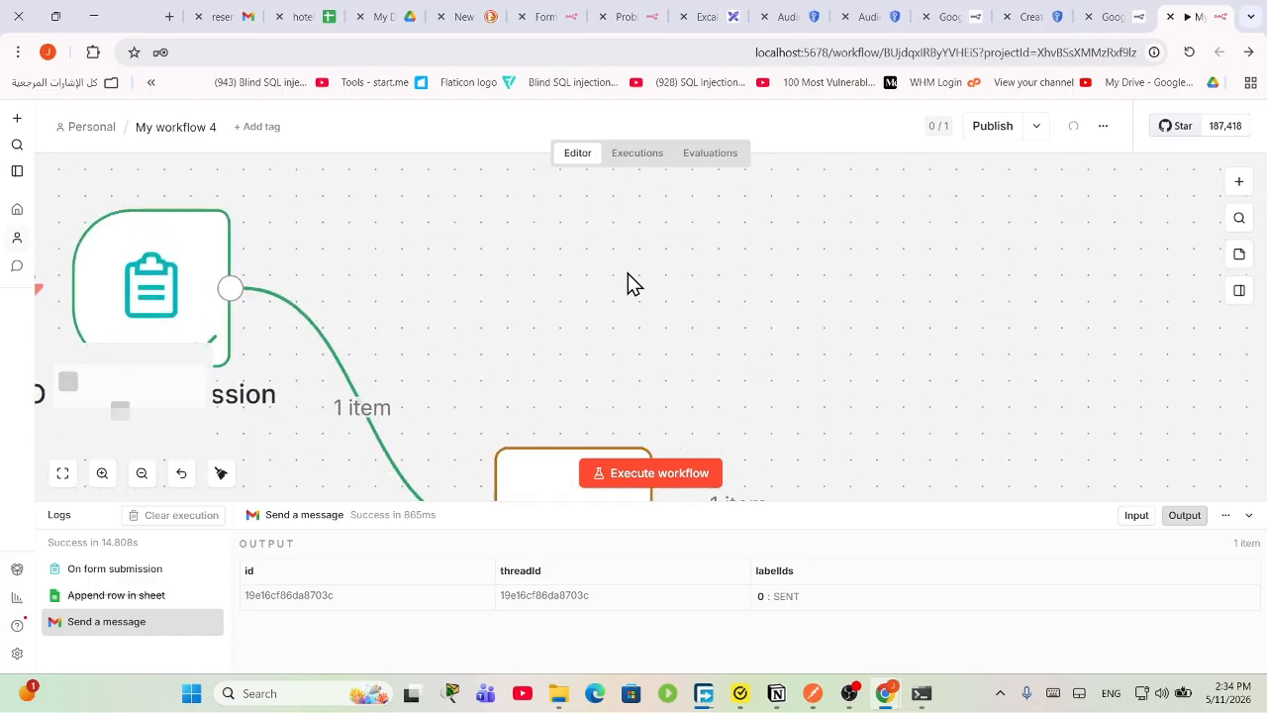
pyautogui.scroll(-2, 622, 279)
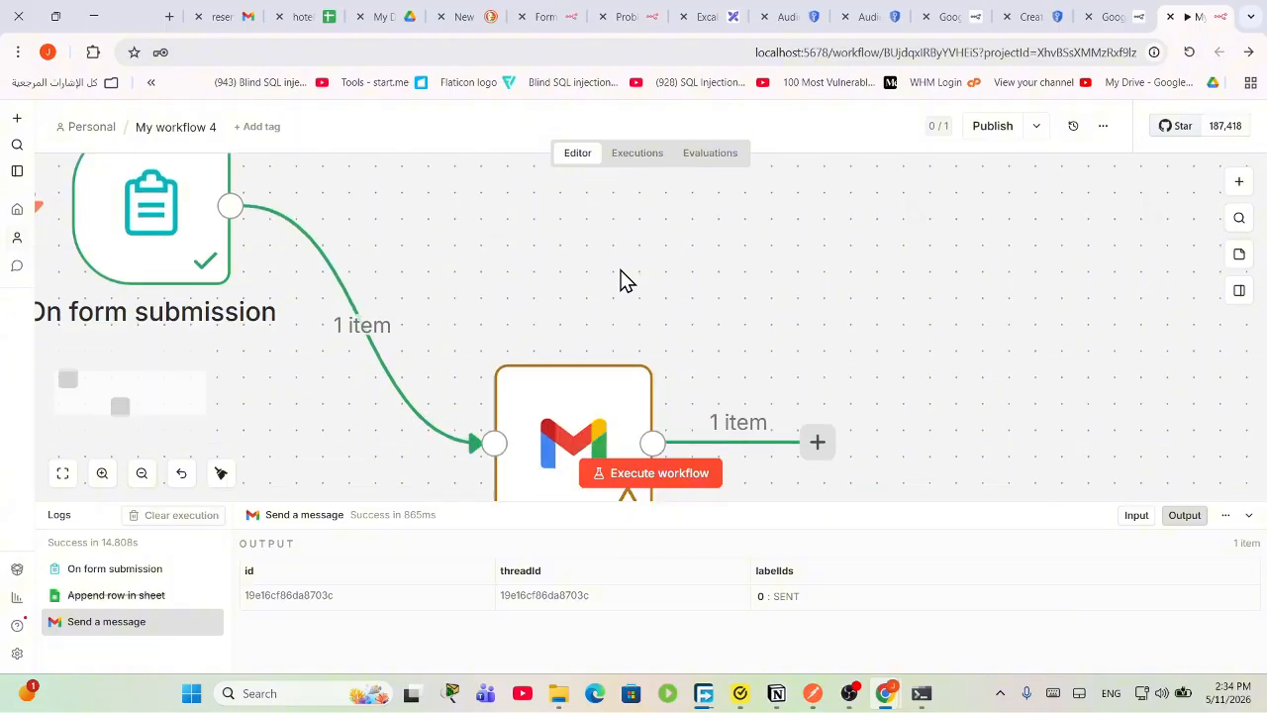
pyautogui.scroll(5, 620, 275)
pyautogui.rightClick(620, 275)
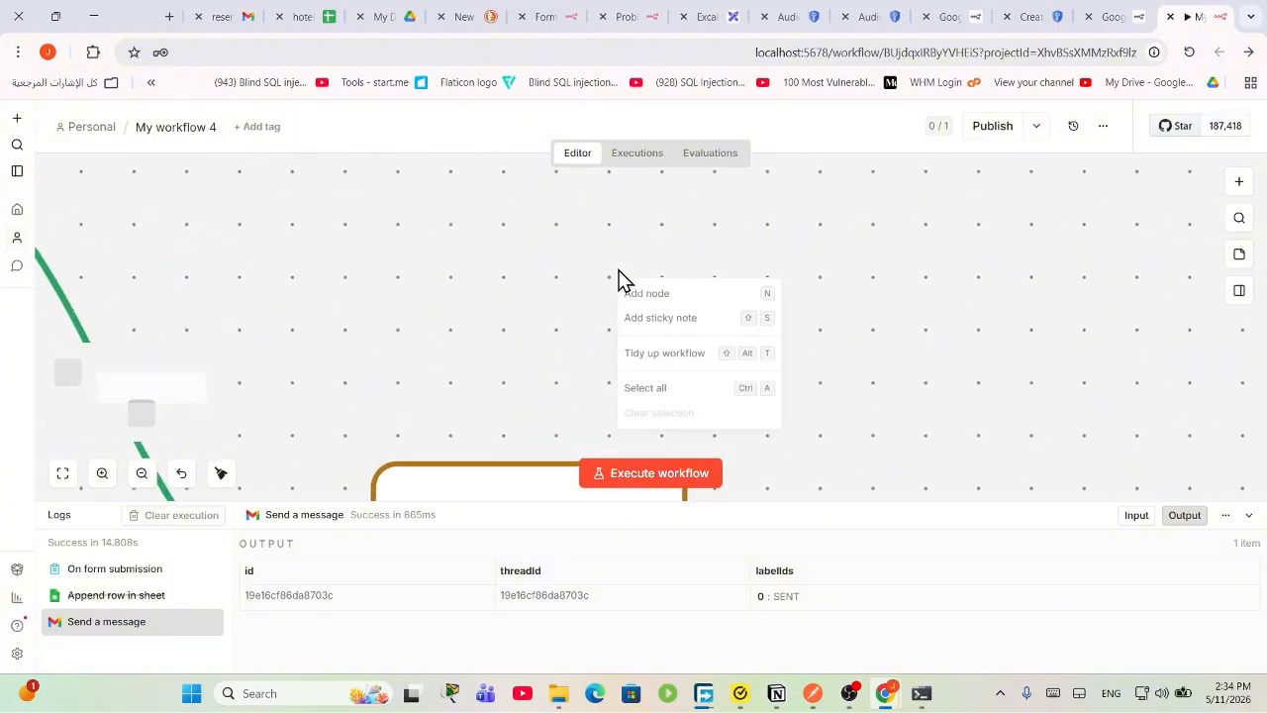
pyautogui.click(139, 474)
pyautogui.click(139, 474)
pyautogui.click(138, 474)
# Step: Add an Airtable 'Create a record' node to the workflow
pyautogui.click(139, 475)
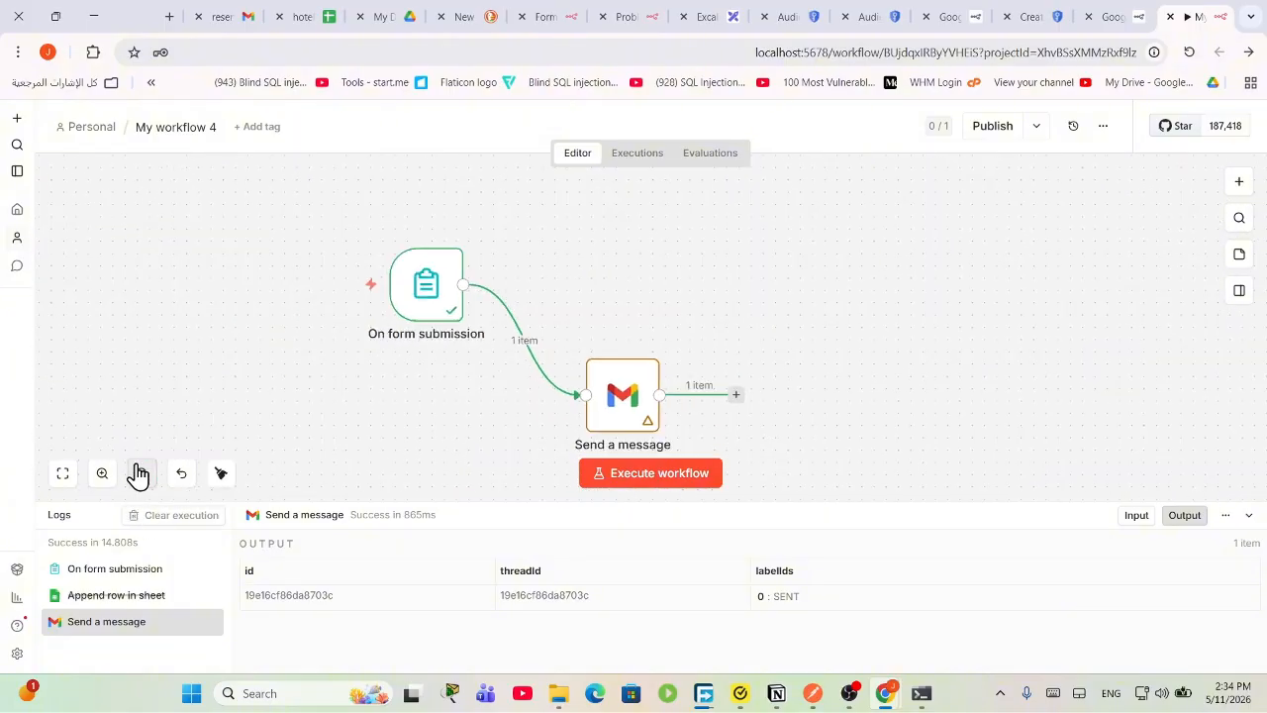
pyautogui.click(1239, 182)
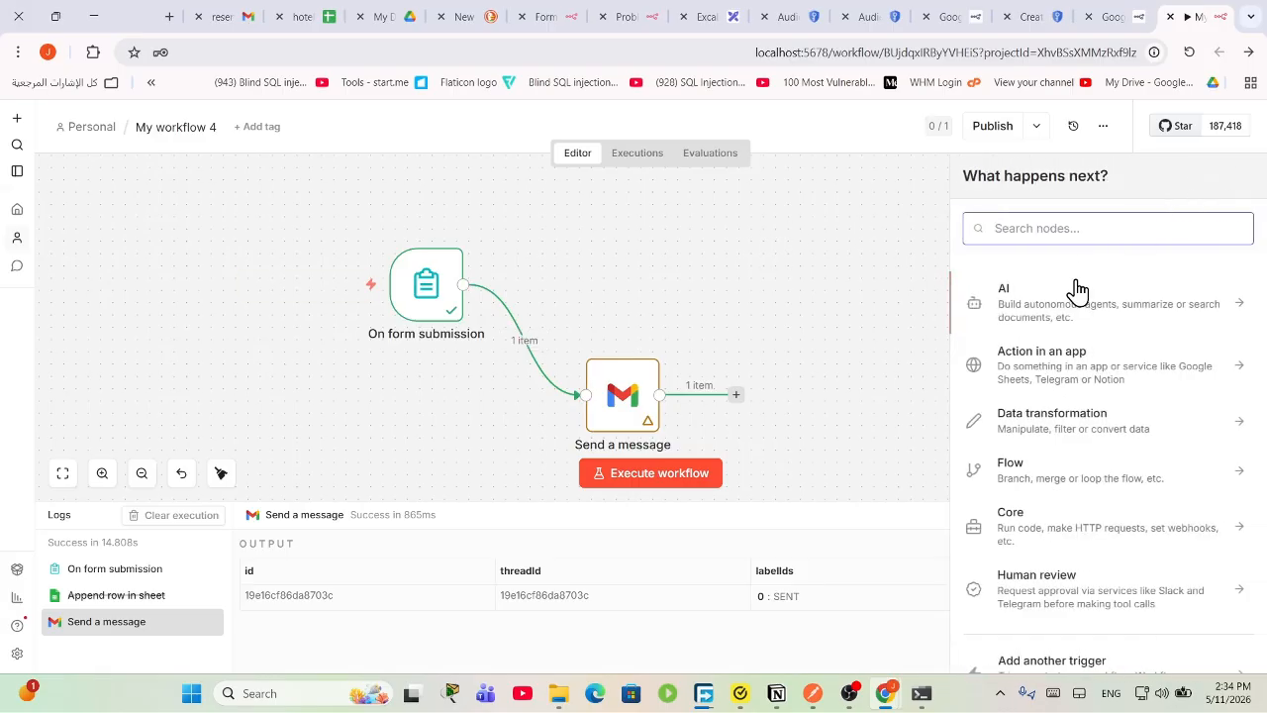
pyautogui.write('air')
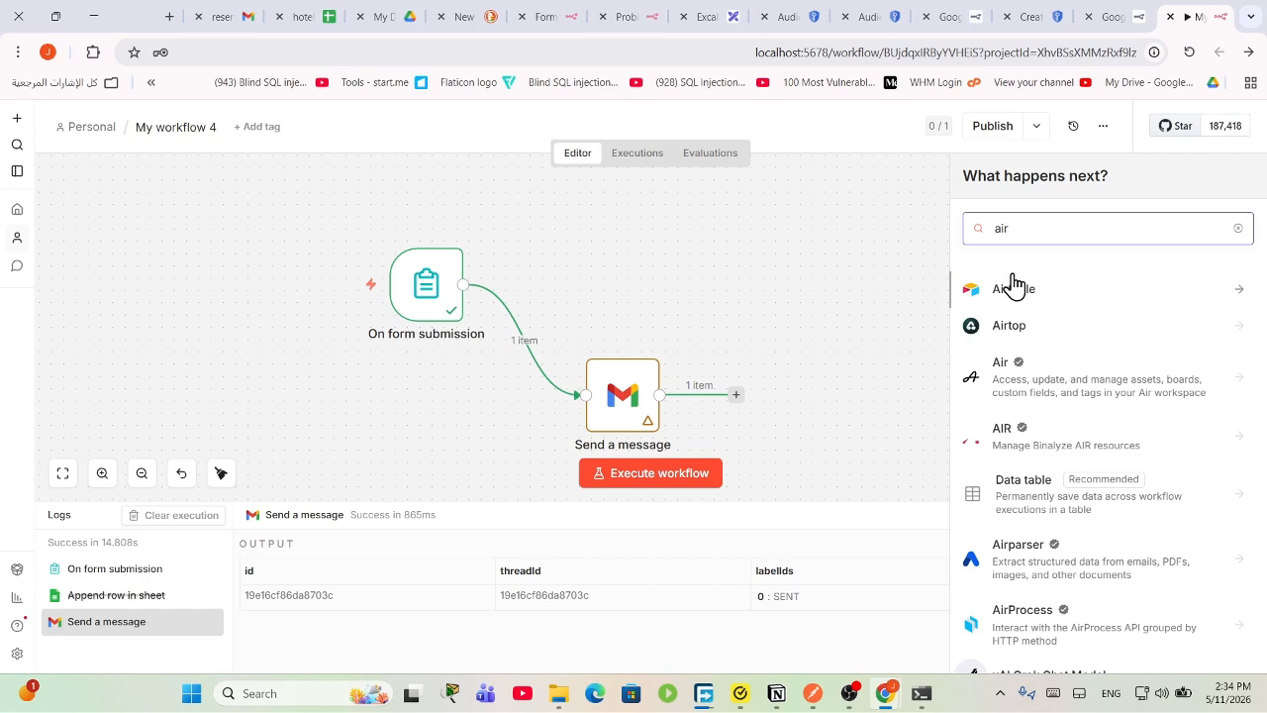
pyautogui.click(1015, 295)
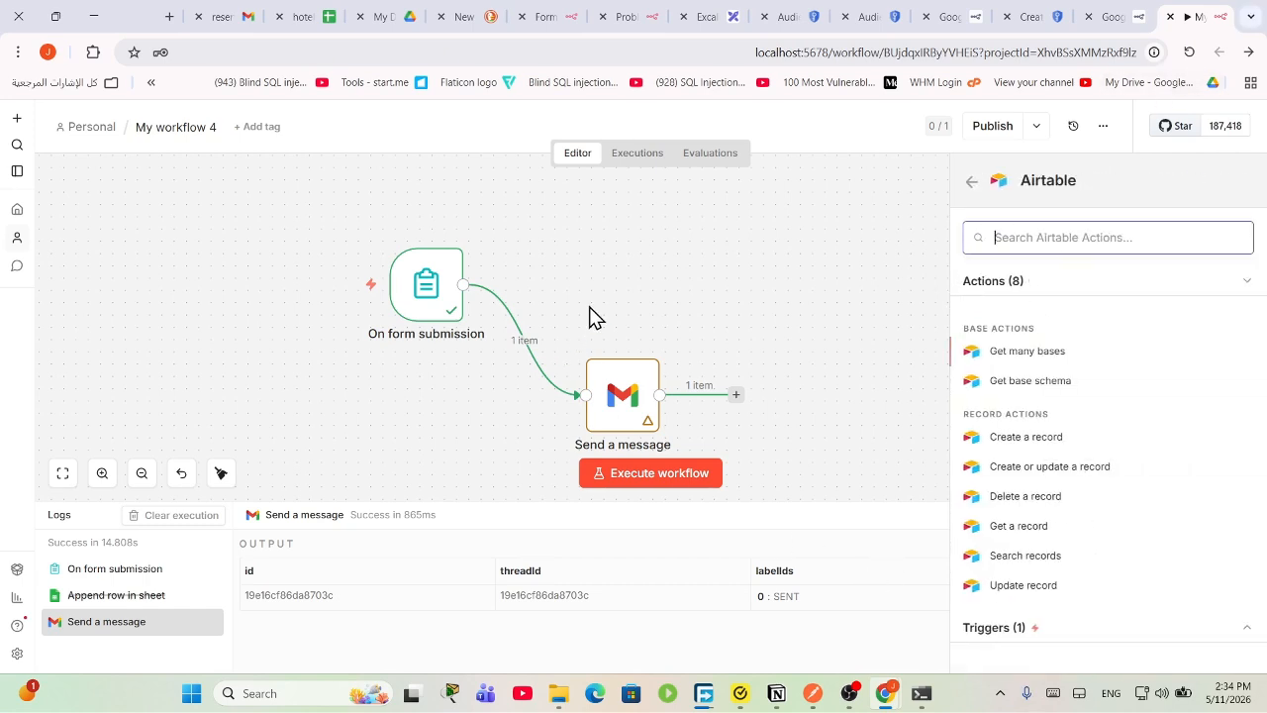
pyautogui.click(1025, 438)
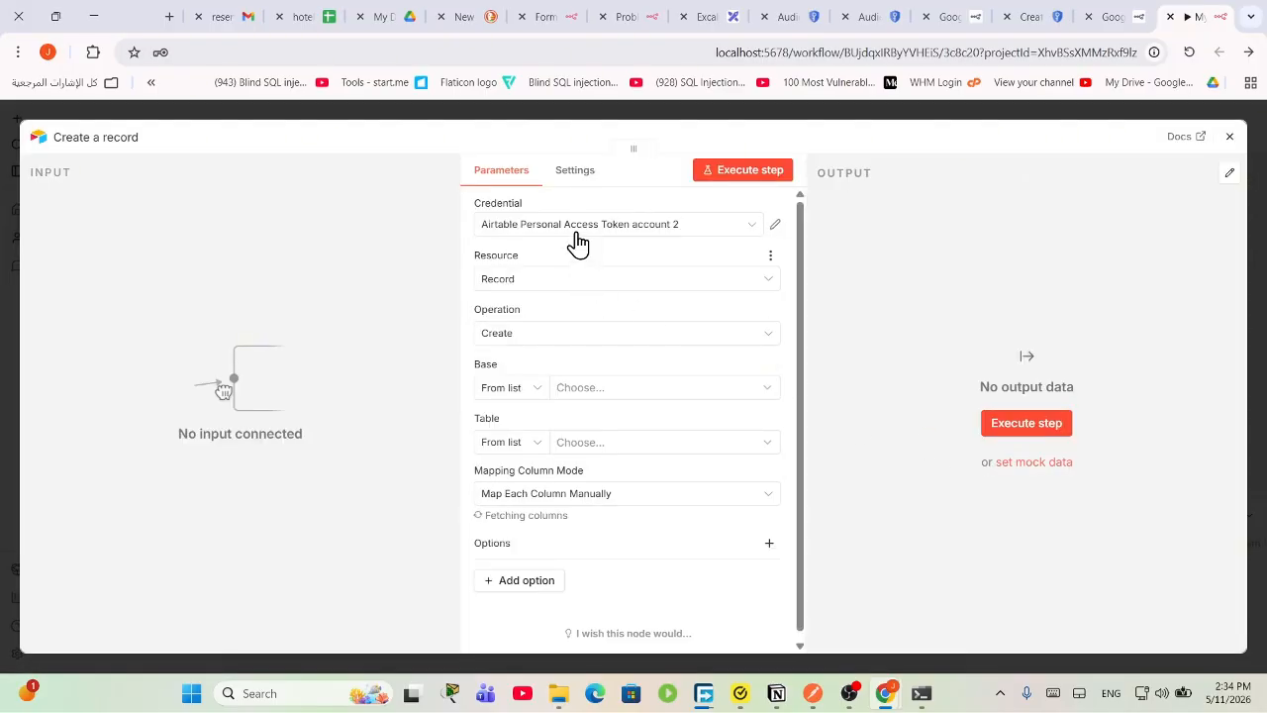
# Step: Start creating a new Airtable Personal Access Token credential for the node
pyautogui.click(657, 234)
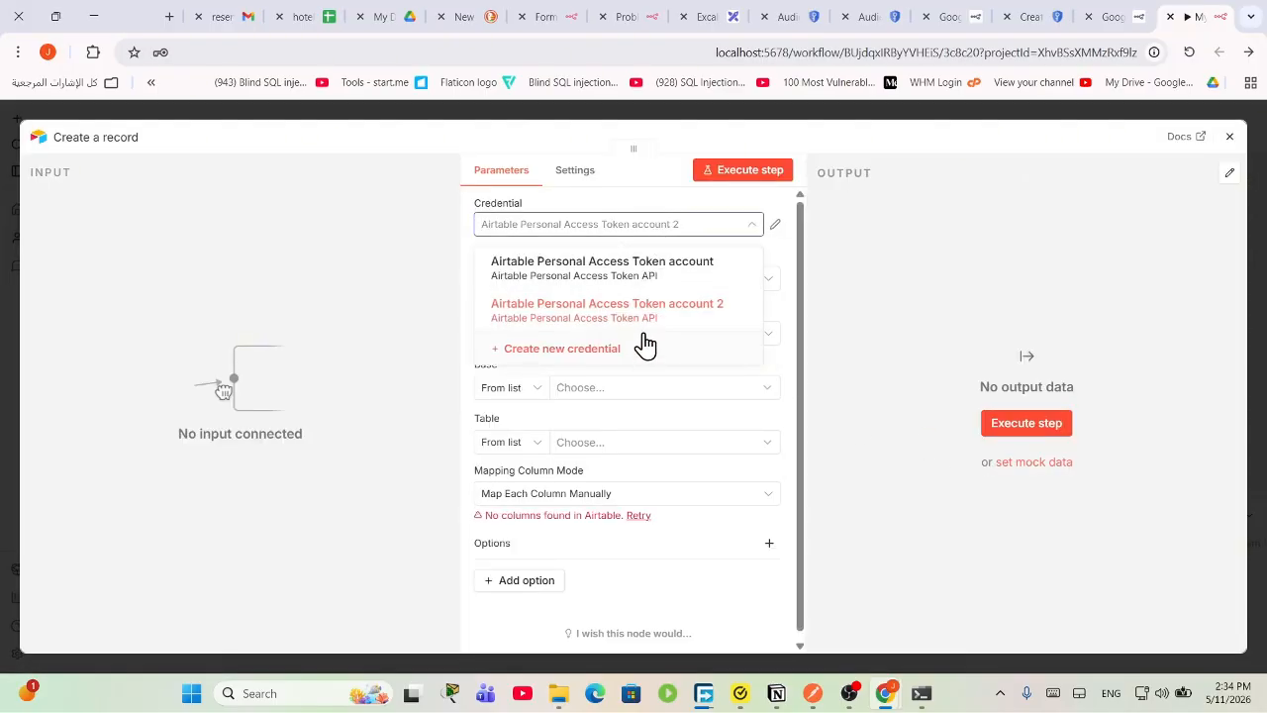
pyautogui.click(581, 349)
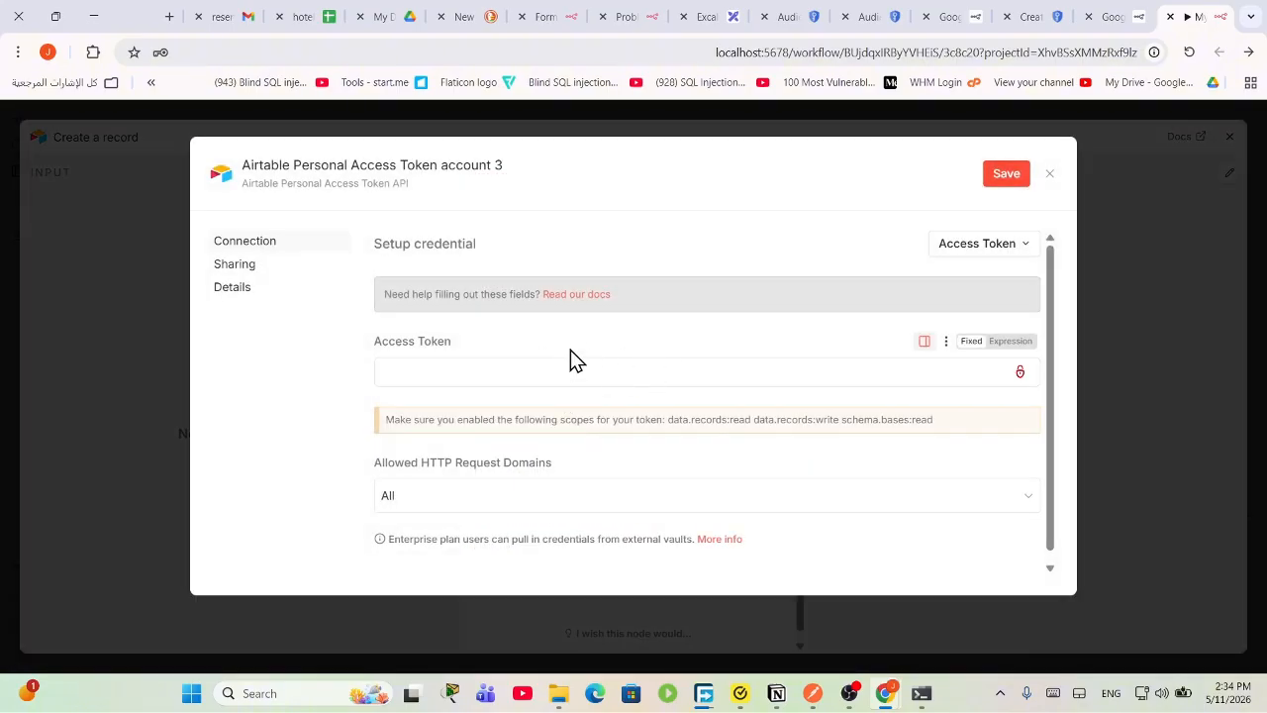
pyautogui.click(627, 371)
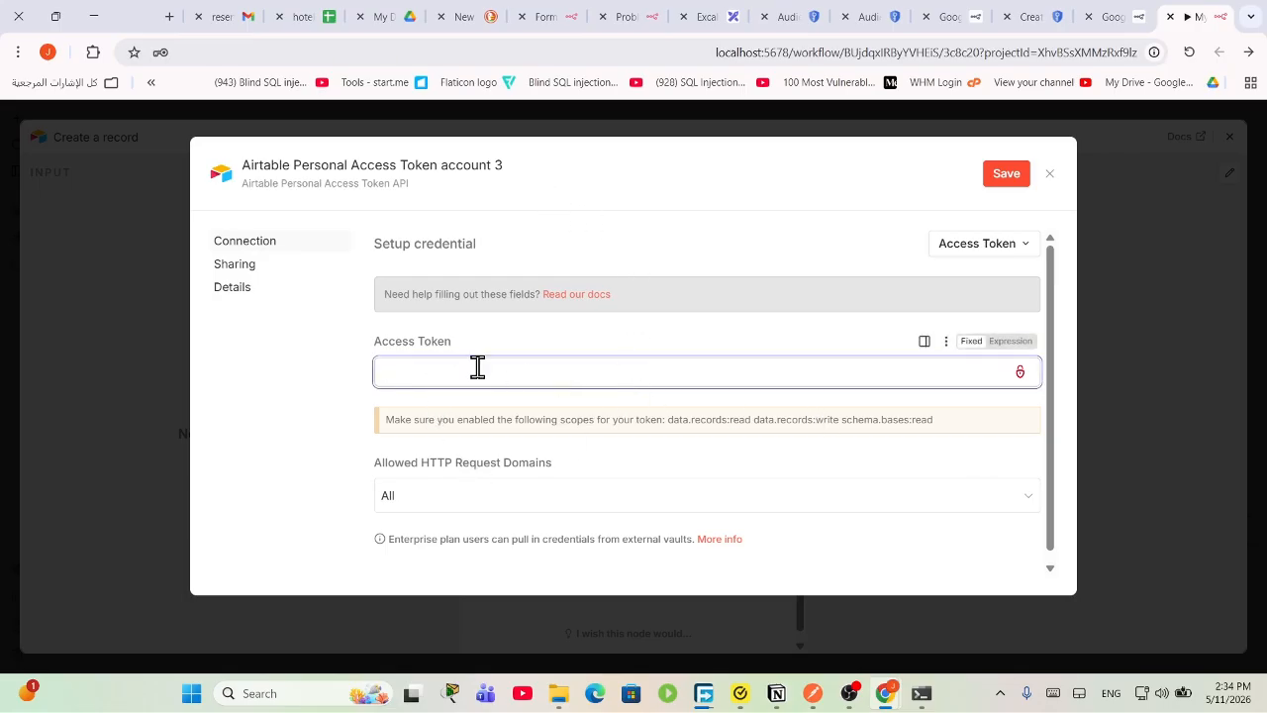
# Step: Read n8n's Airtable credentials docs and follow the Prerequisites link to Airtable
pyautogui.click(573, 297)
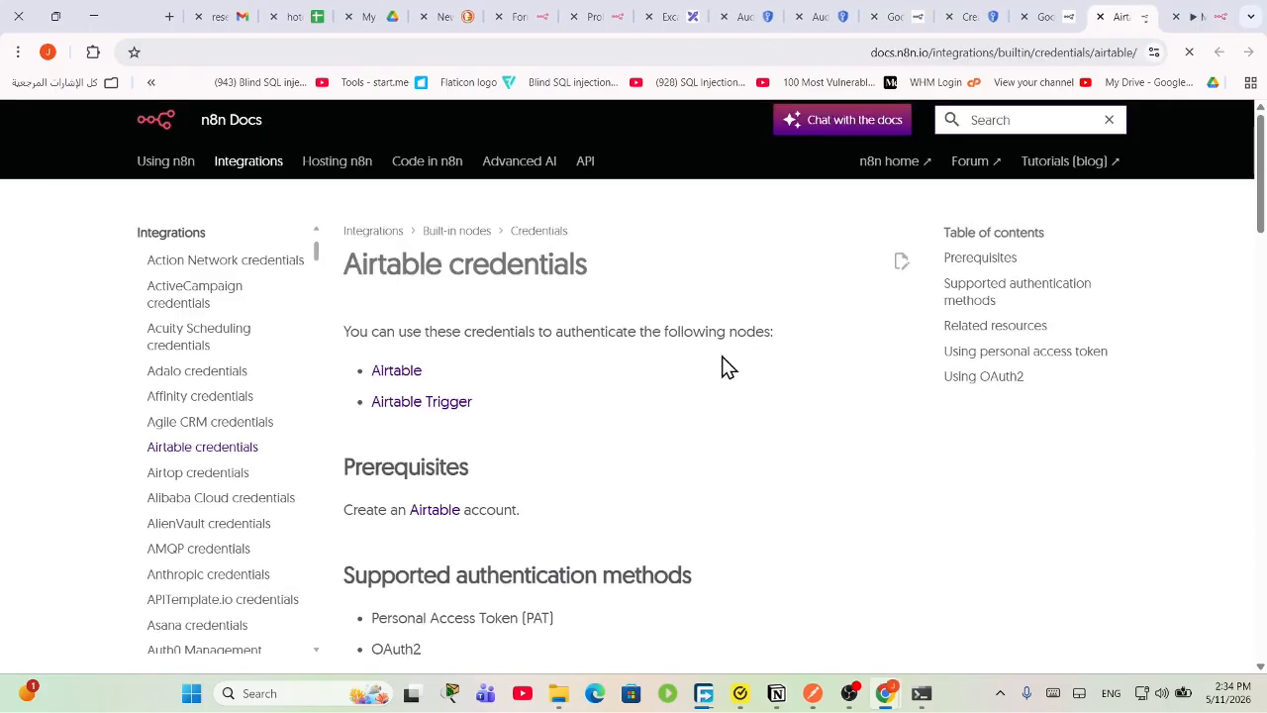
pyautogui.scroll(-2, 435, 440)
pyautogui.click(433, 347)
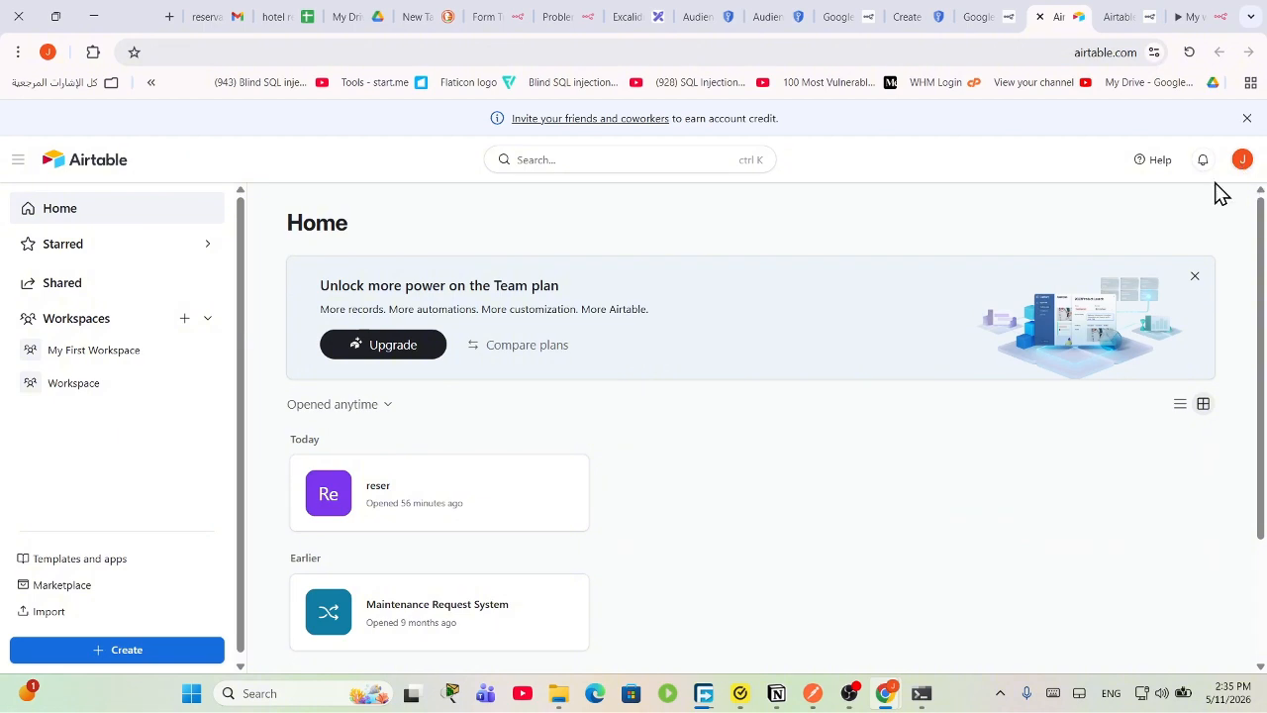
# Step: Build a blank Untitled Base on your own in the chosen workspace, with Table 1 open
pyautogui.click(141, 652)
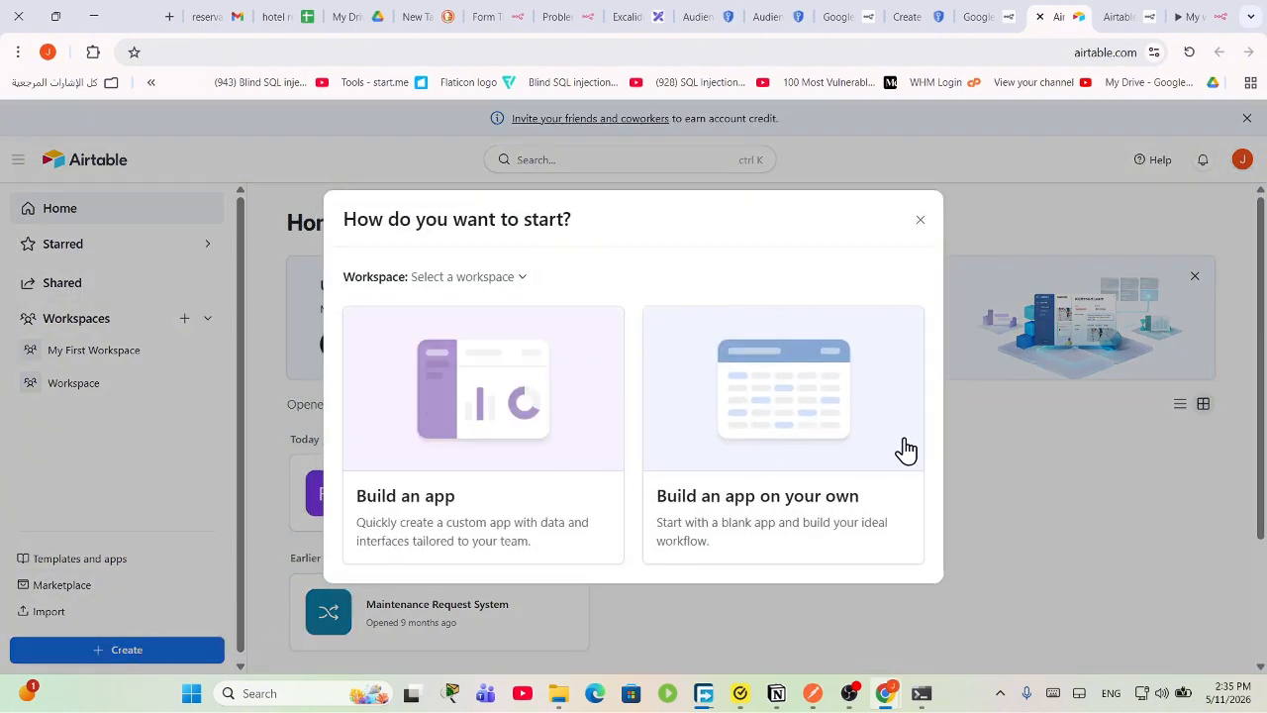
pyautogui.click(744, 517)
pyautogui.click(464, 279)
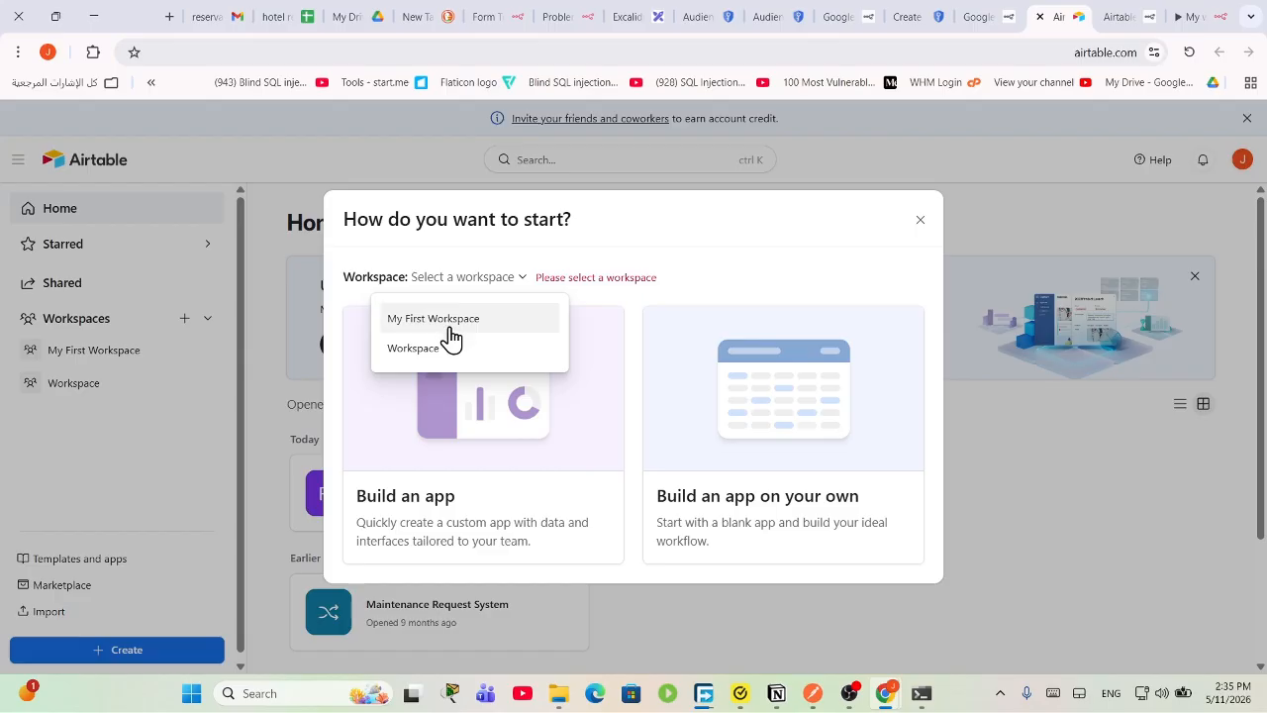
pyautogui.click(449, 349)
pyautogui.click(775, 409)
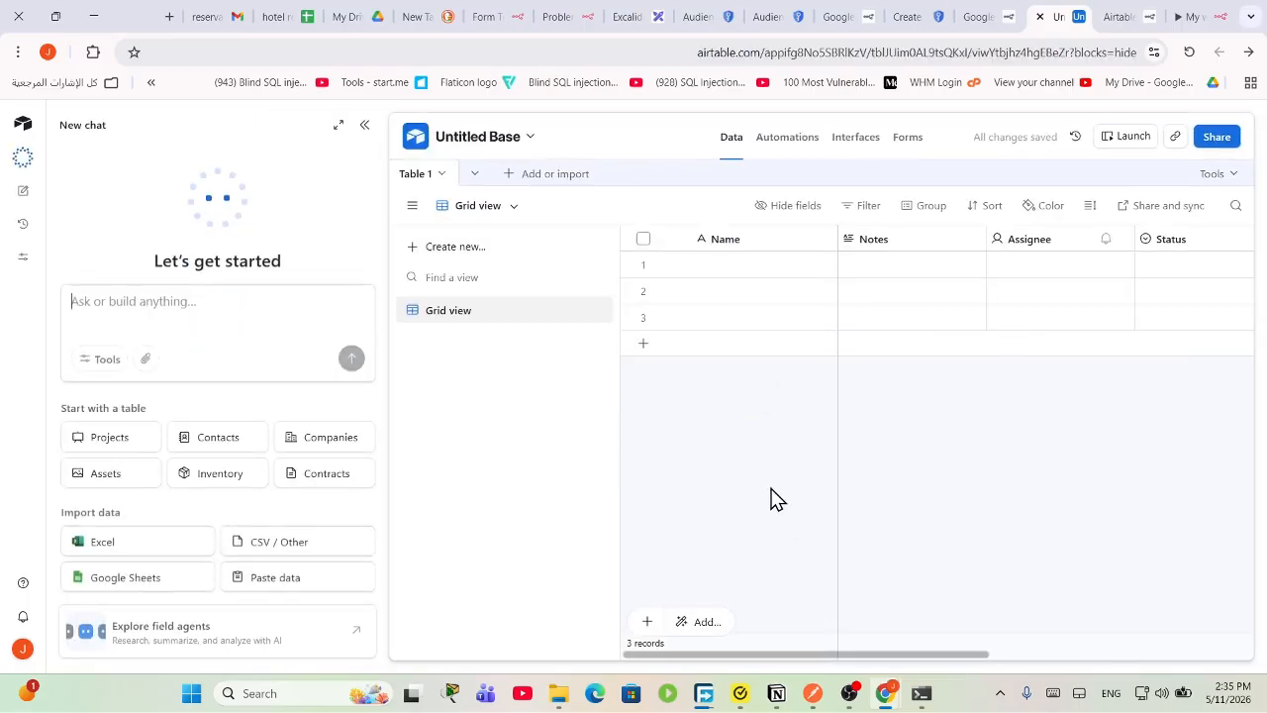
pyautogui.doubleClick(1075, 274)
pyautogui.click(750, 274)
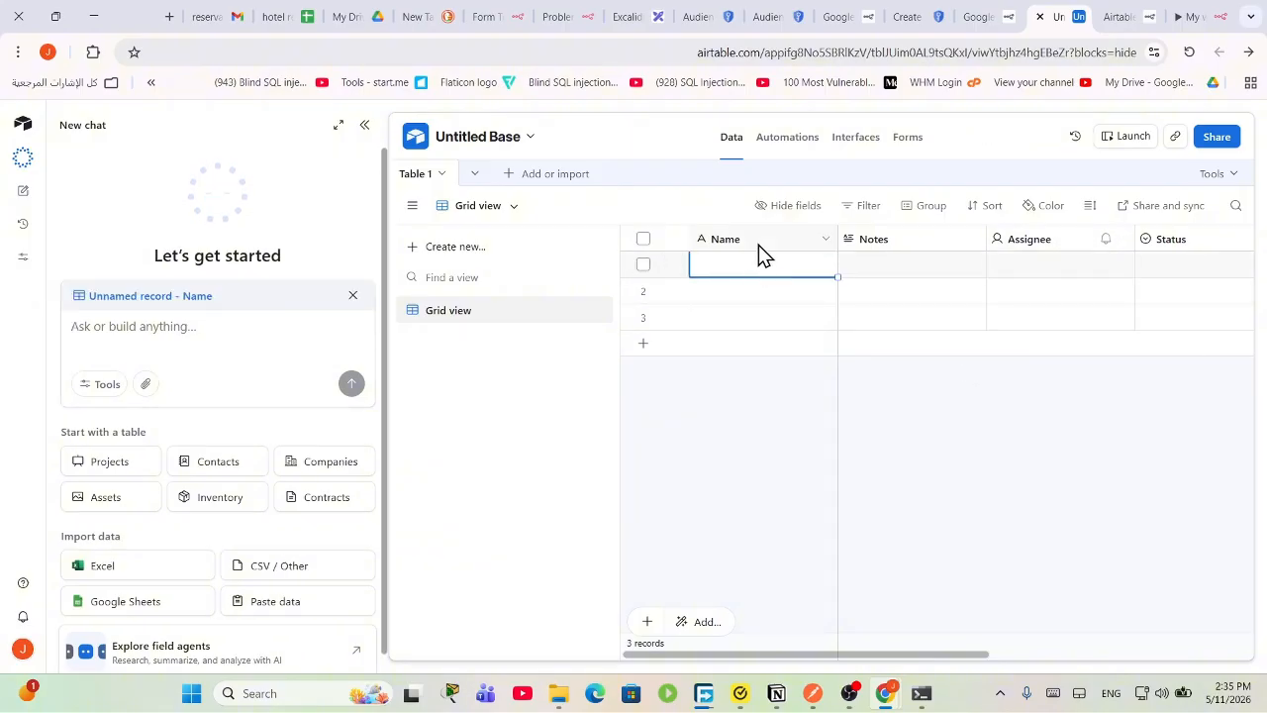
# Step: Delete the Notes field from Table 1
pyautogui.click(782, 238)
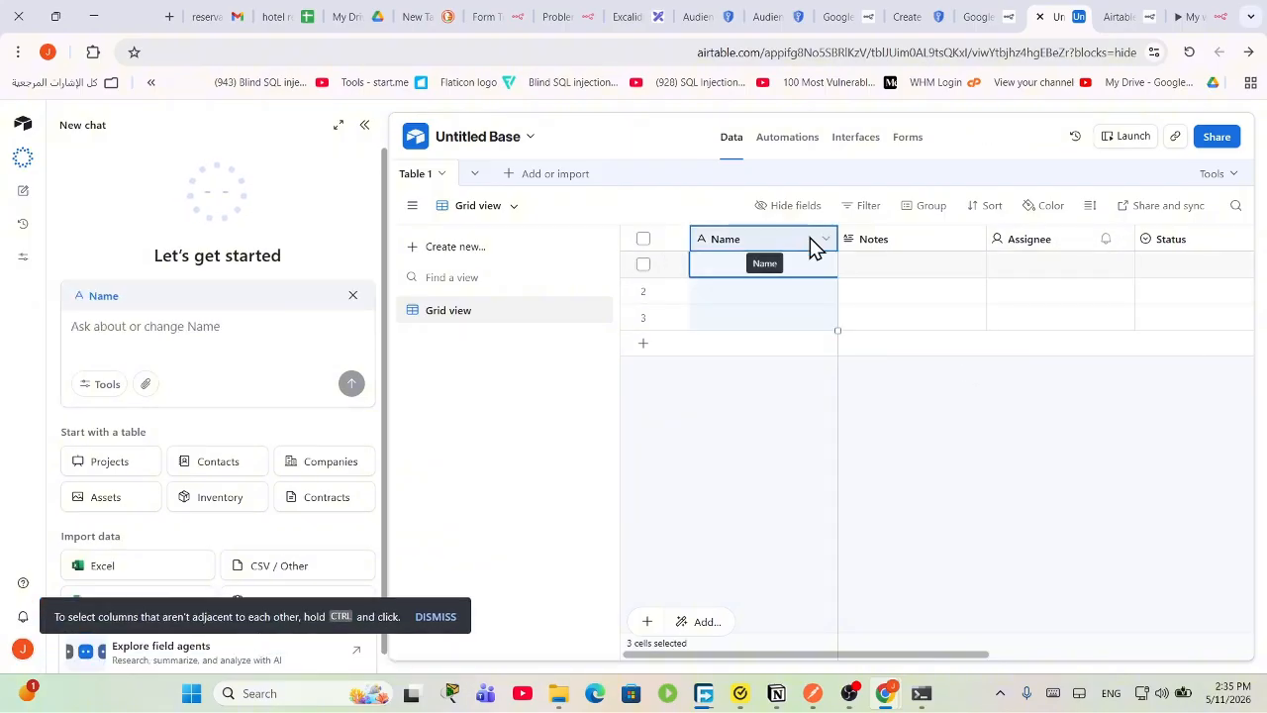
pyautogui.click(824, 239)
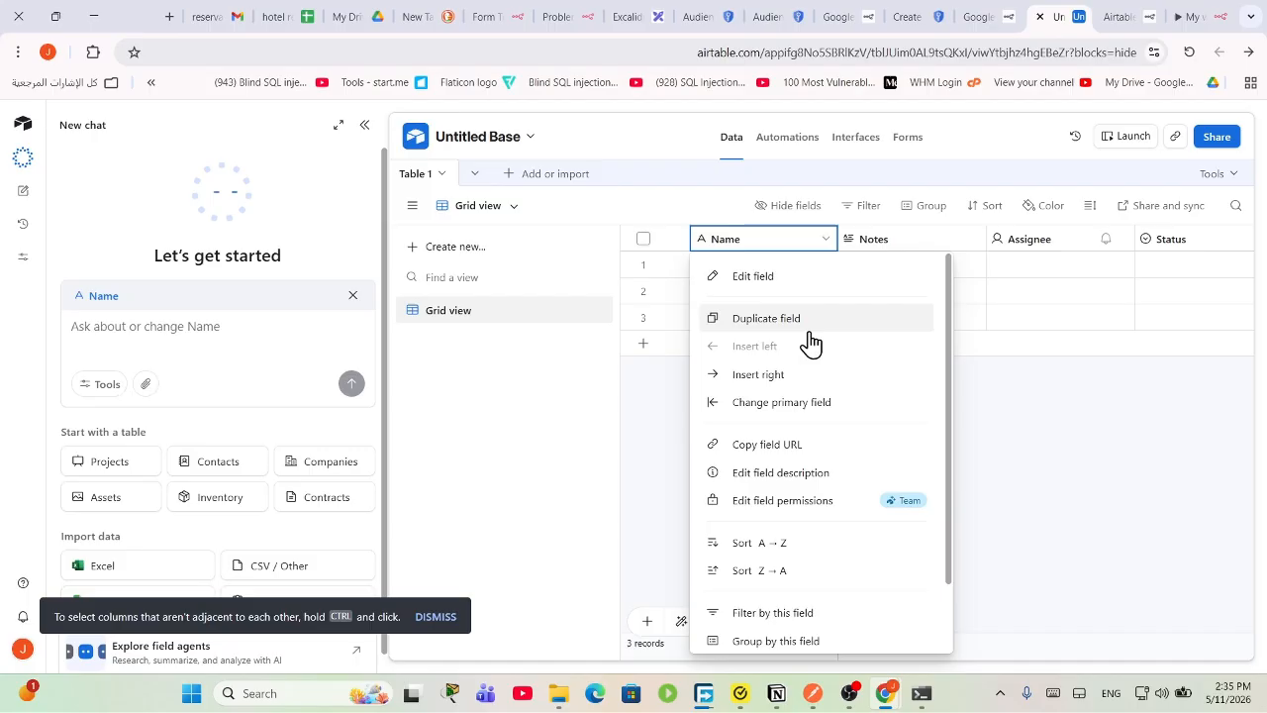
pyautogui.click(1037, 400)
pyautogui.click(767, 240)
pyautogui.click(896, 237)
pyautogui.click(903, 241)
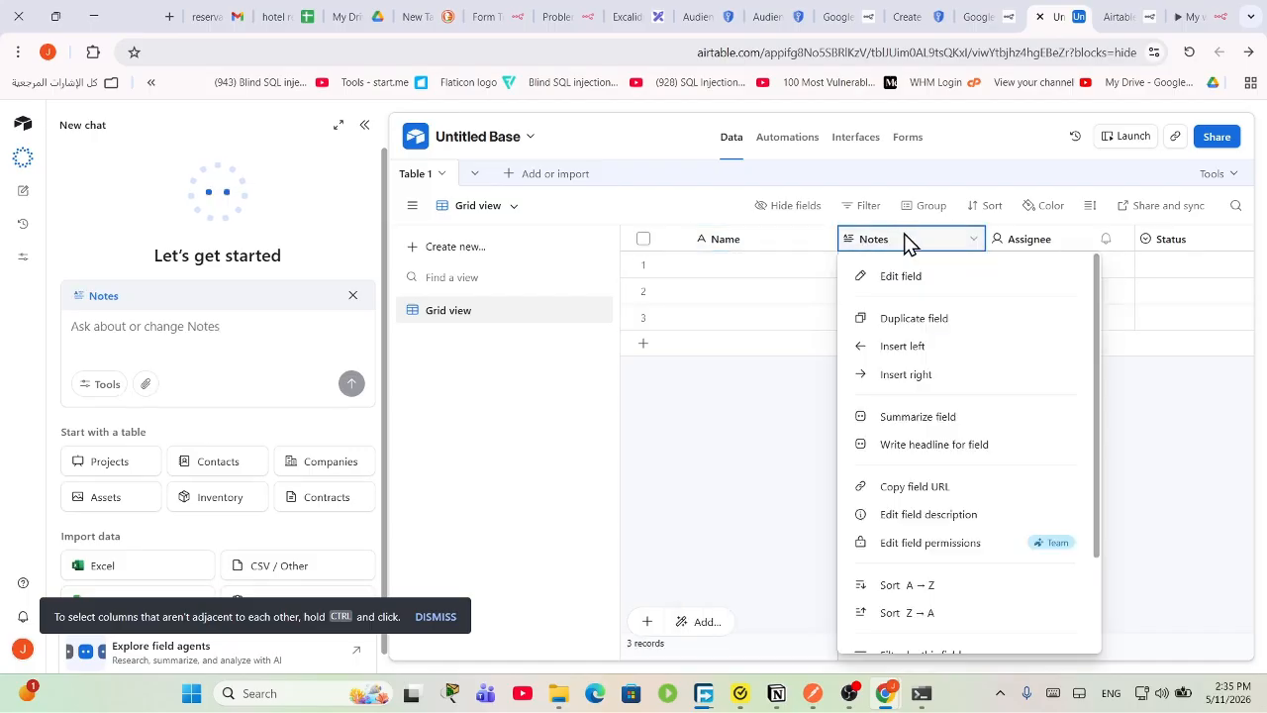
pyautogui.scroll(-2, 960, 433)
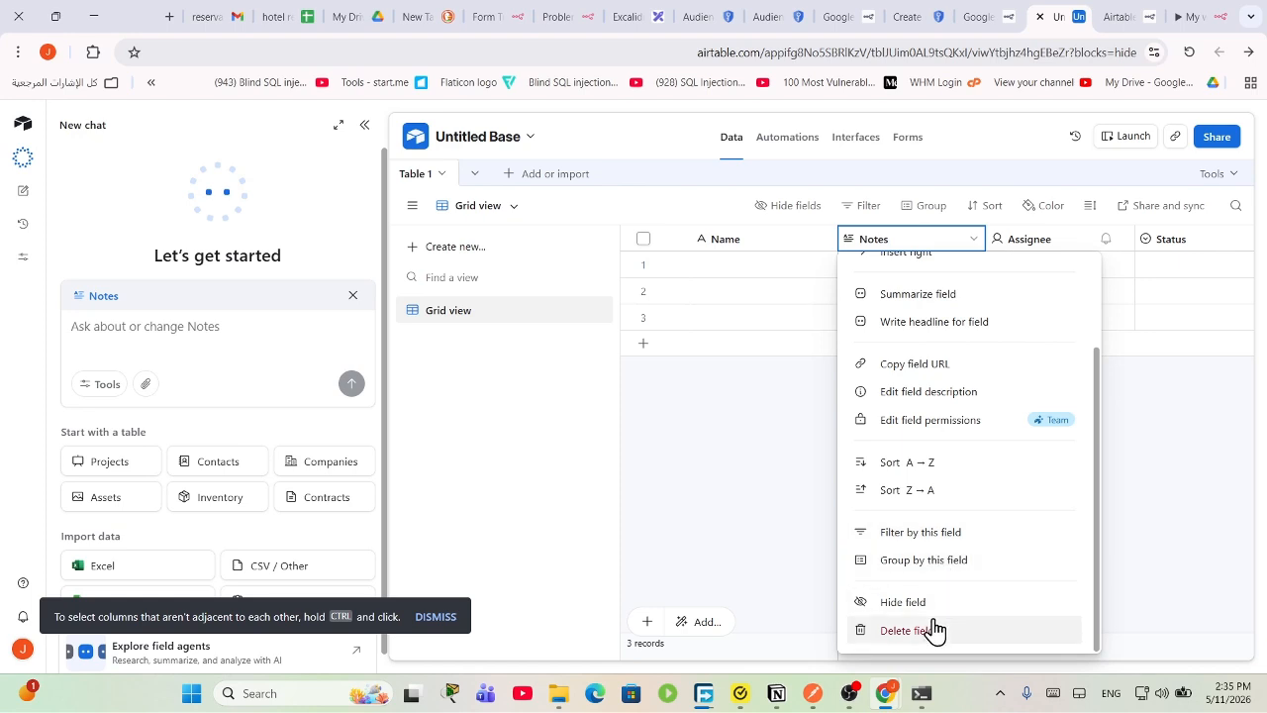
pyautogui.click(920, 629)
# Step: Delete the Assignee and Status fields
pyautogui.rightClick(877, 245)
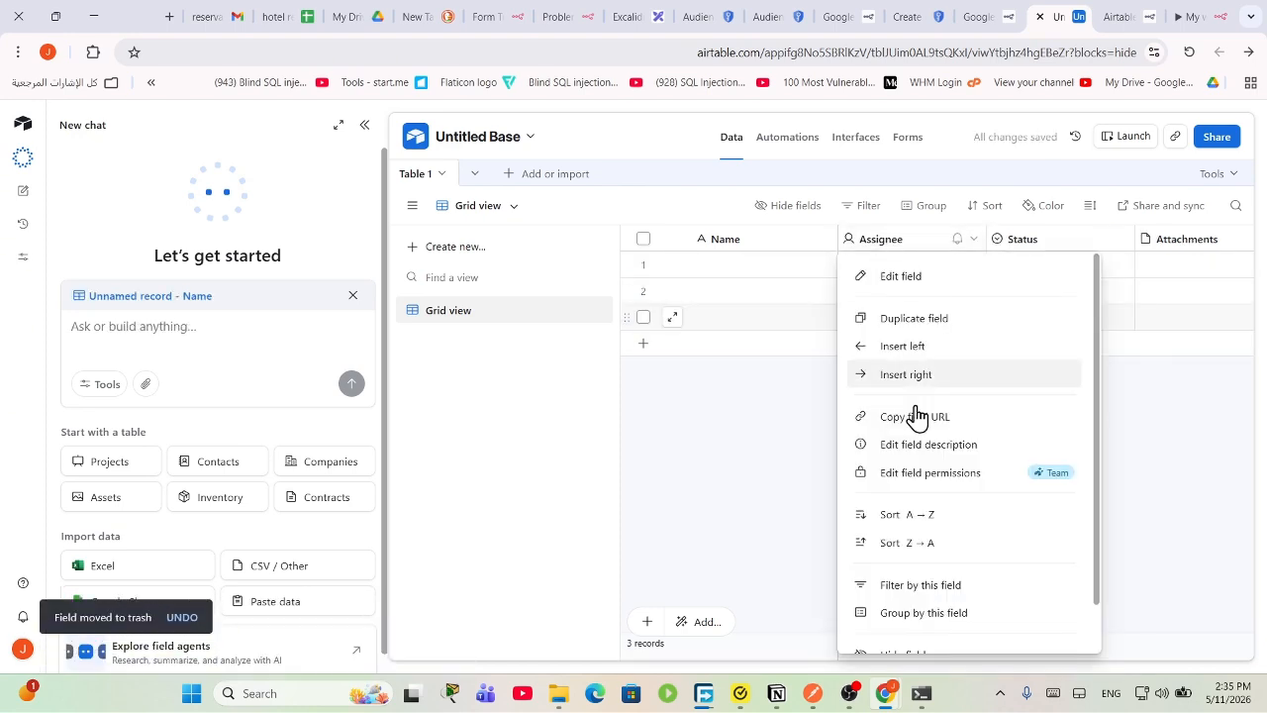
pyautogui.scroll(-1, 921, 623)
pyautogui.click(947, 638)
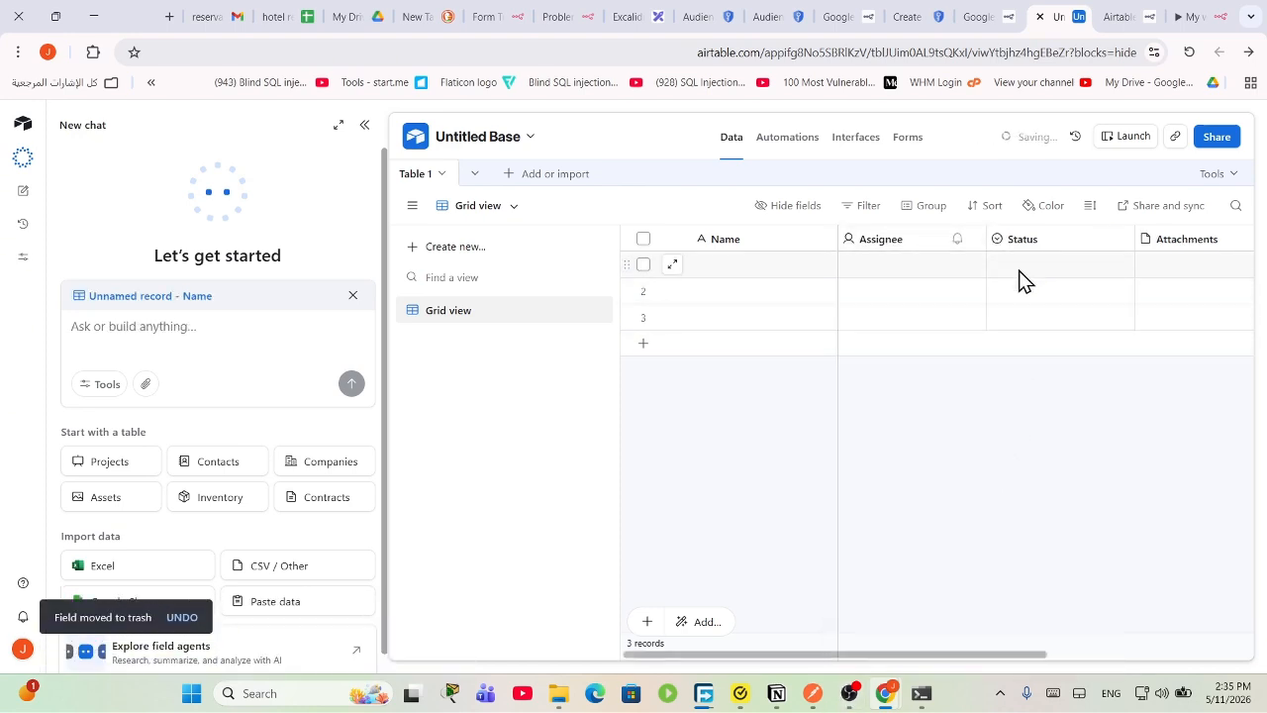
pyautogui.rightClick(907, 239)
pyautogui.scroll(-1, 920, 633)
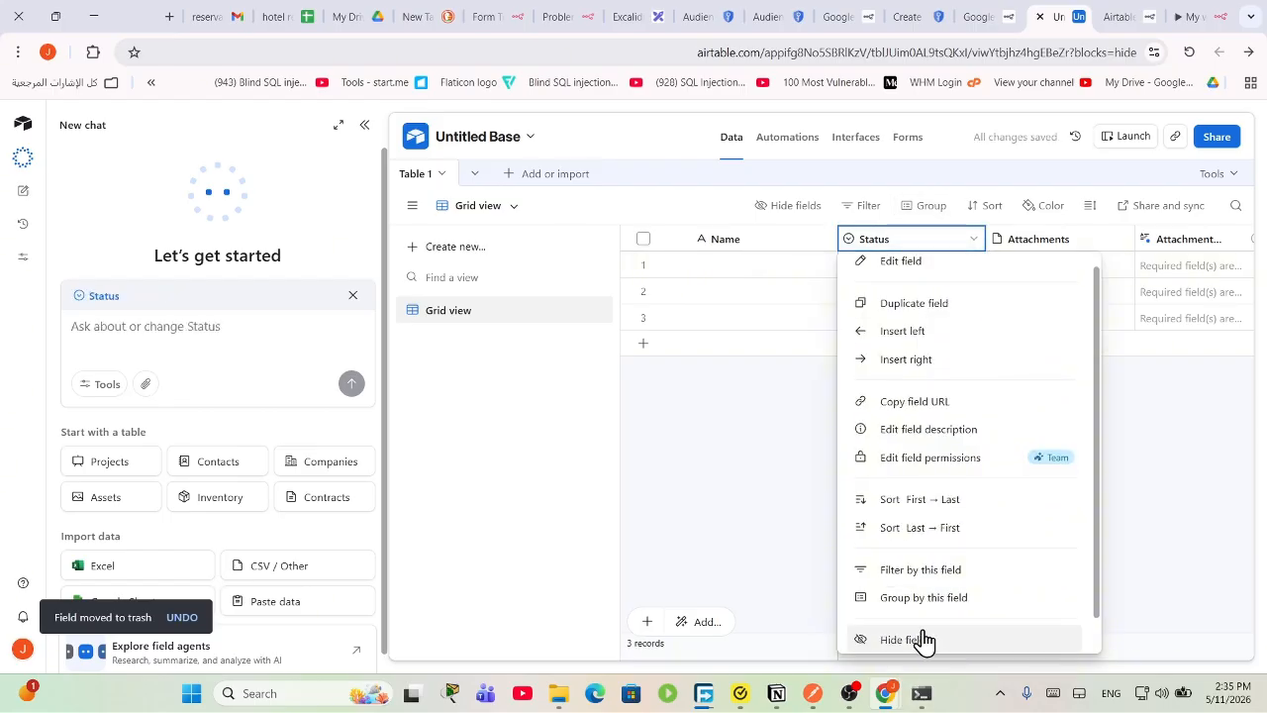
pyautogui.click(922, 639)
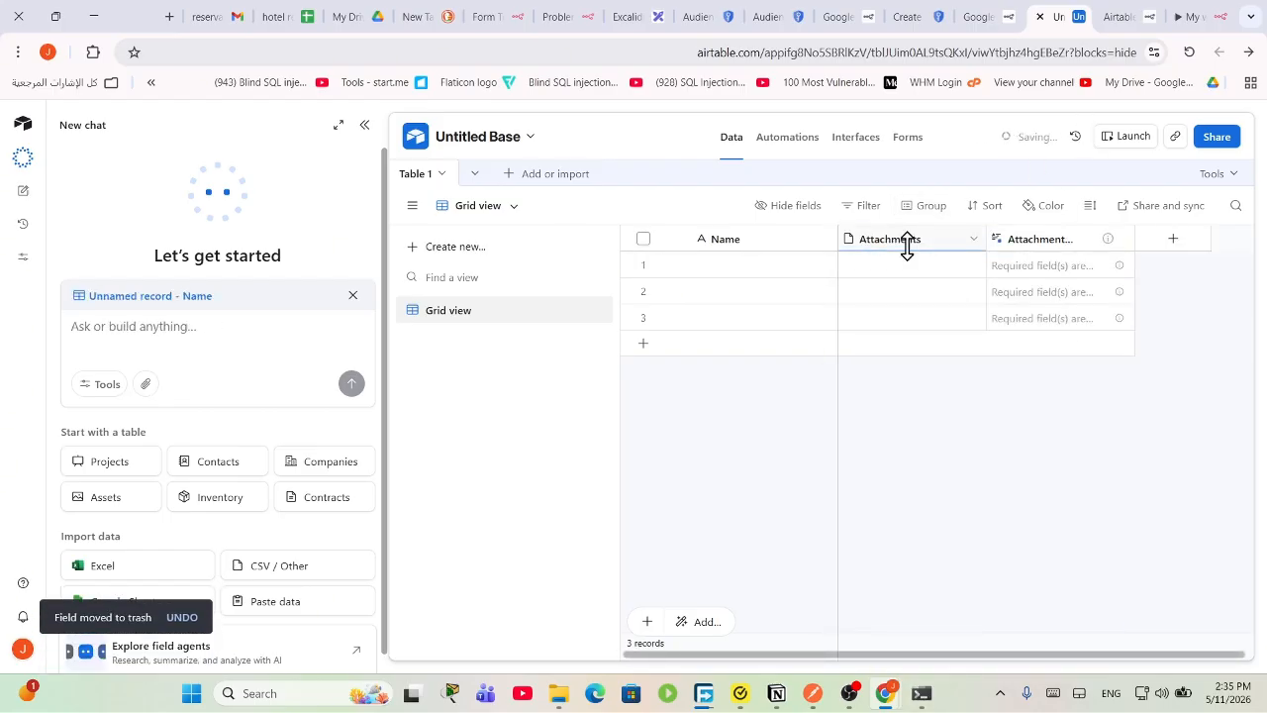
# Step: Delete both attachment fields, confirming the dependency warning, leaving only Name
pyautogui.rightClick(909, 242)
pyautogui.scroll(-1, 906, 638)
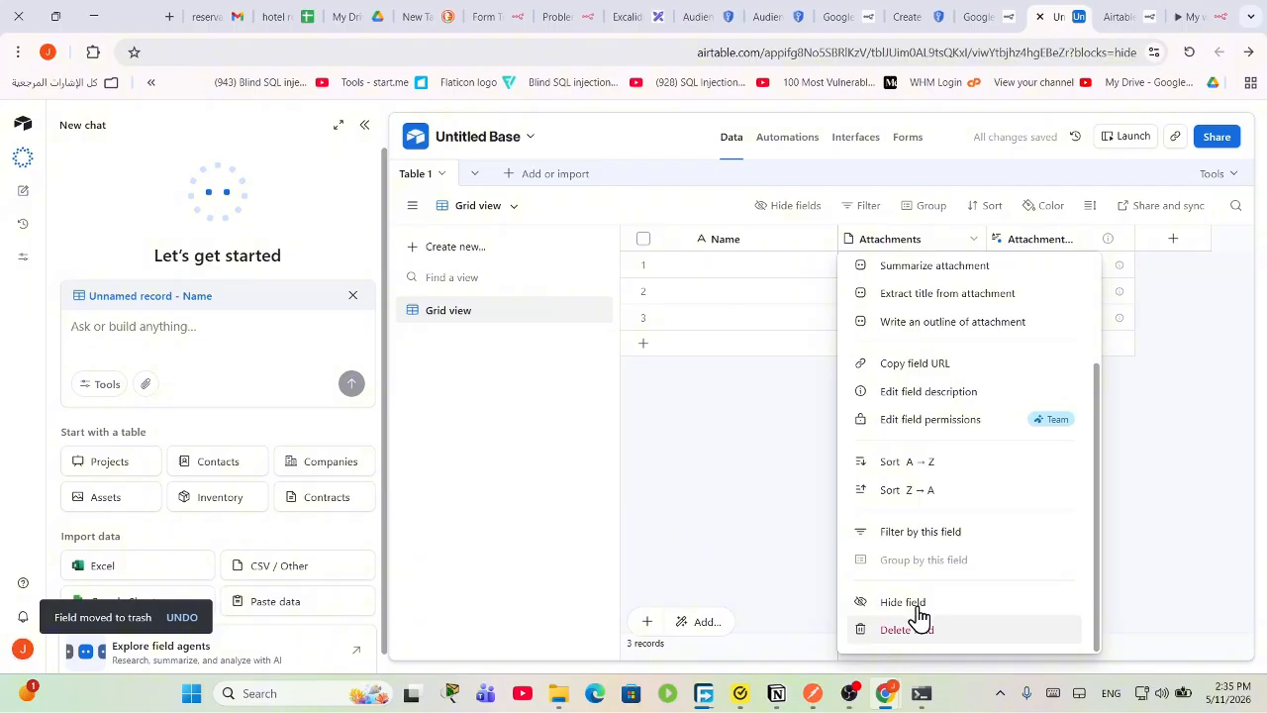
pyautogui.click(919, 624)
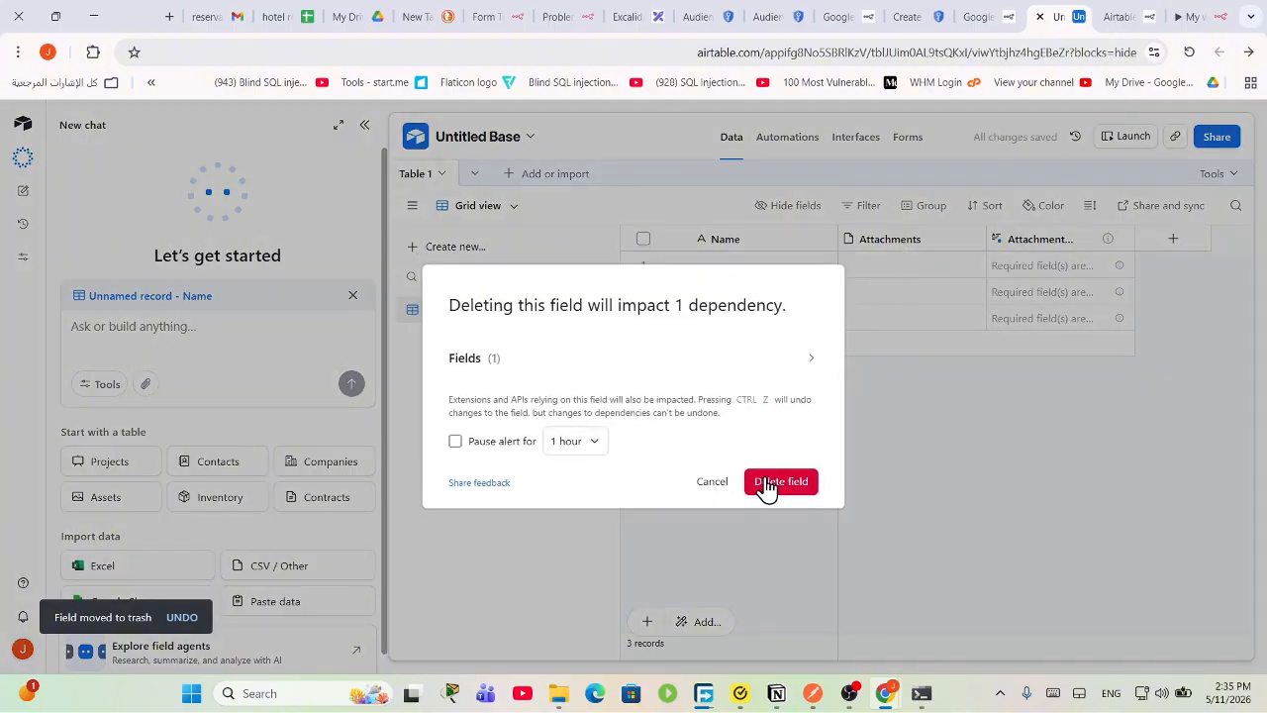
pyautogui.click(767, 484)
pyautogui.rightClick(911, 241)
pyautogui.scroll(-2, 950, 622)
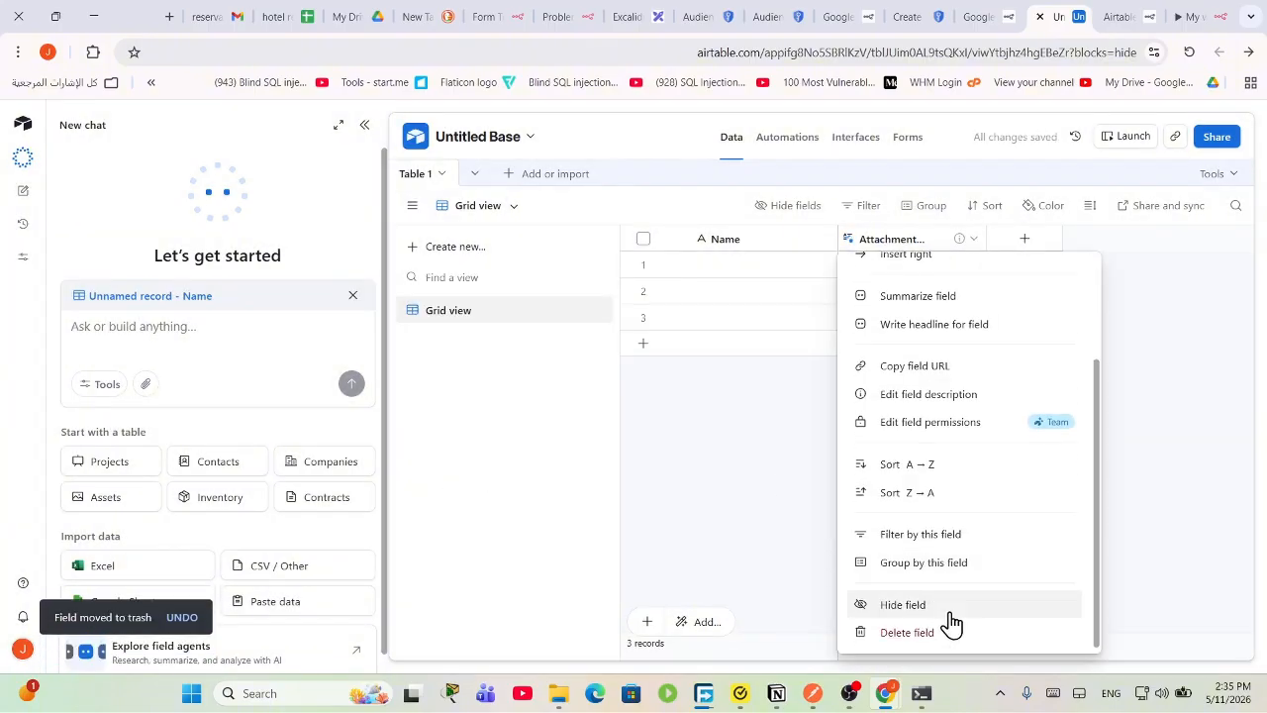
pyautogui.click(930, 633)
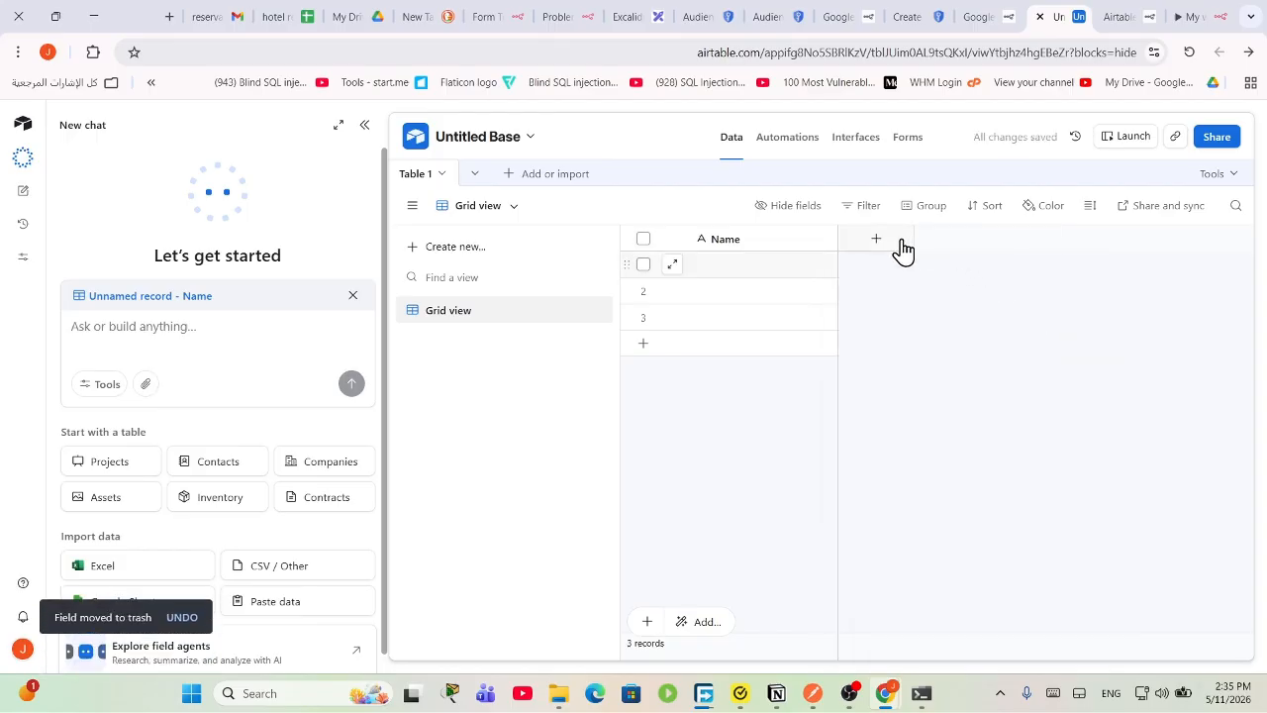
# Step: Add a single line text field named 'rooms' next to Name
pyautogui.click(902, 248)
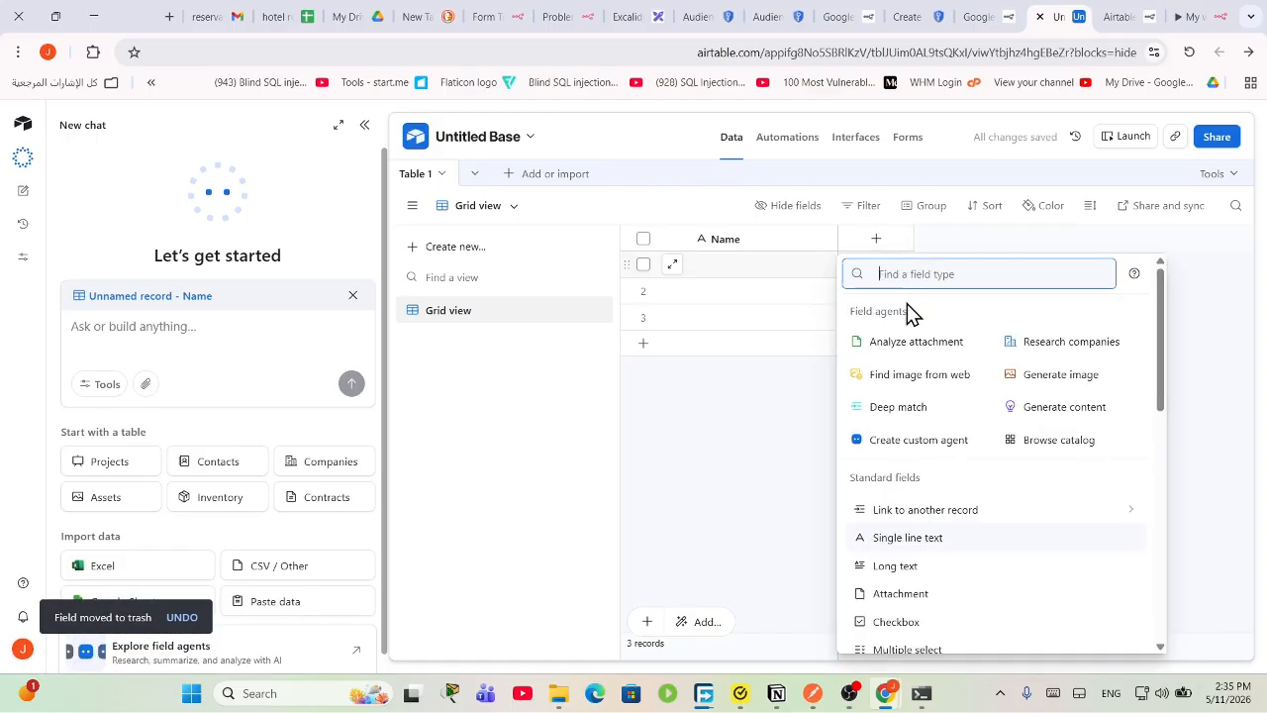
pyautogui.click(955, 545)
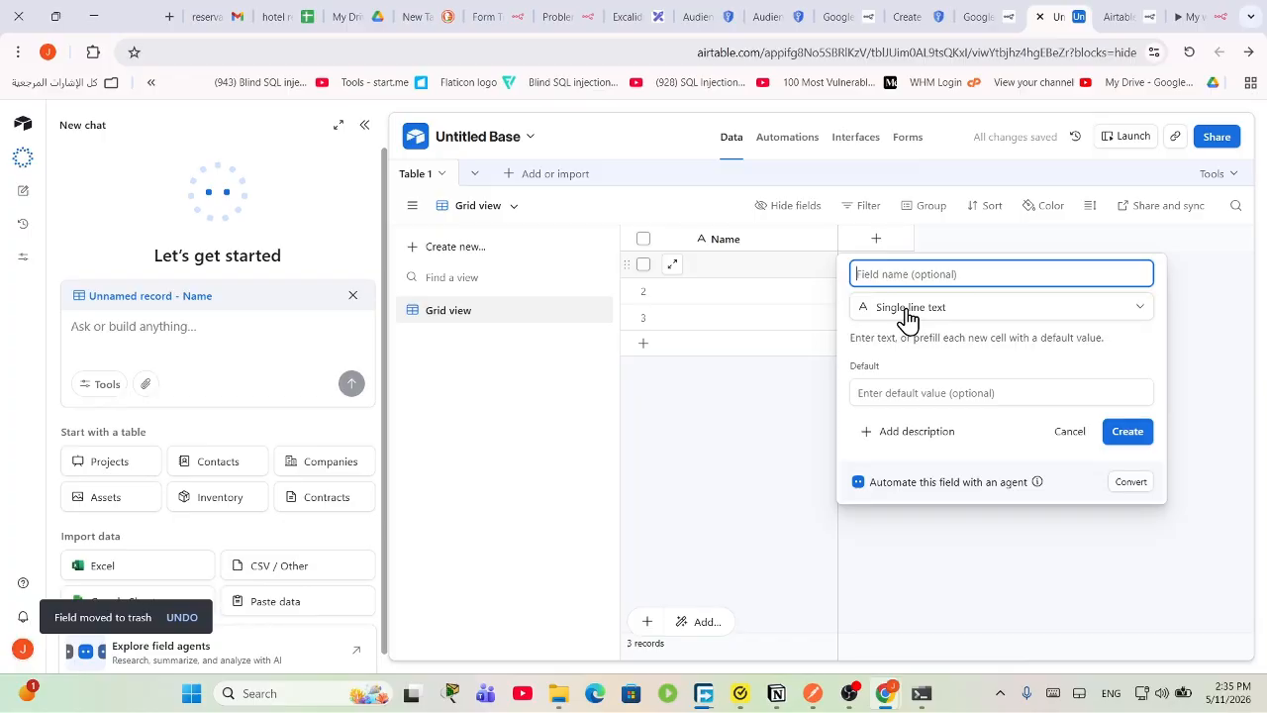
pyautogui.write('r0o')
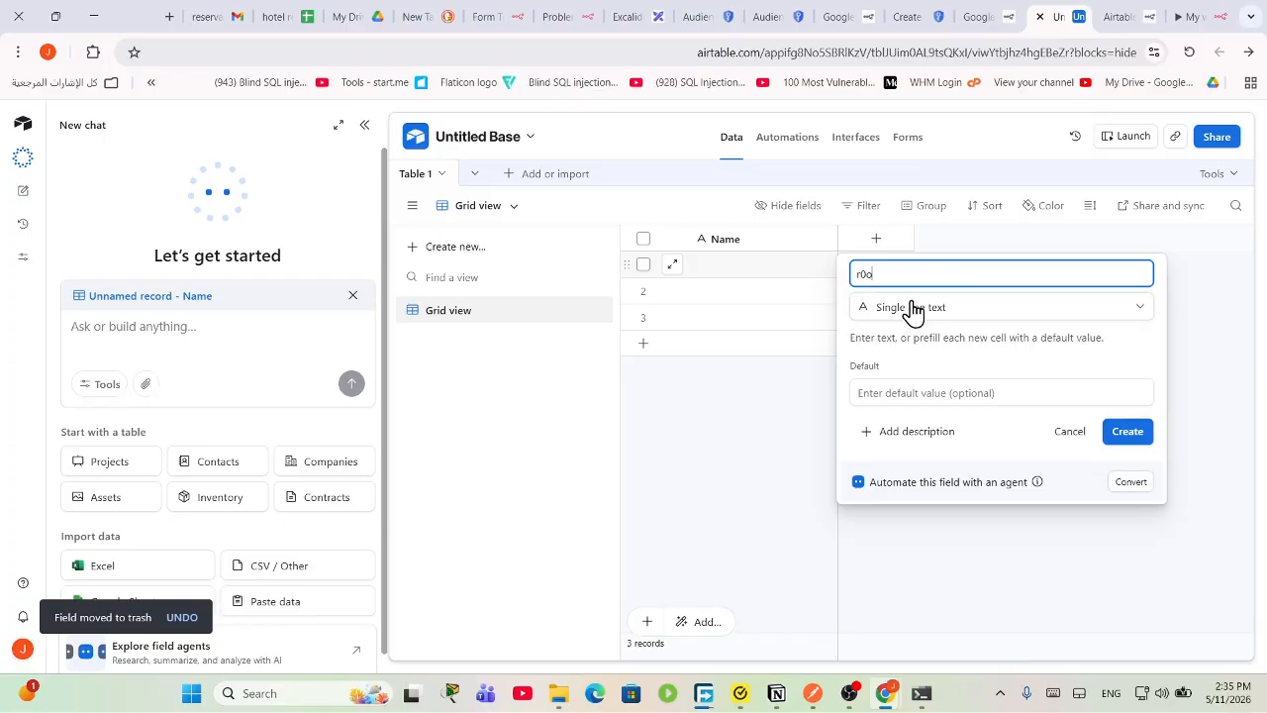
pyautogui.press('BackSpace')
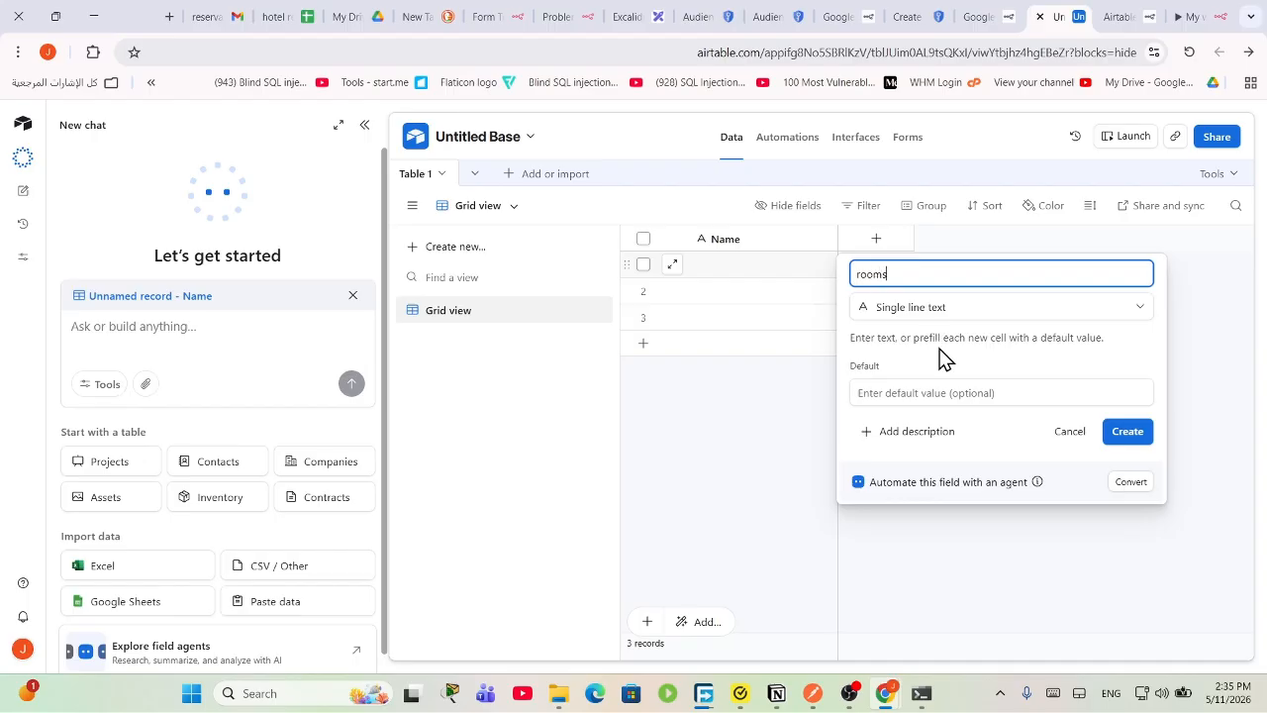
pyautogui.click(1126, 432)
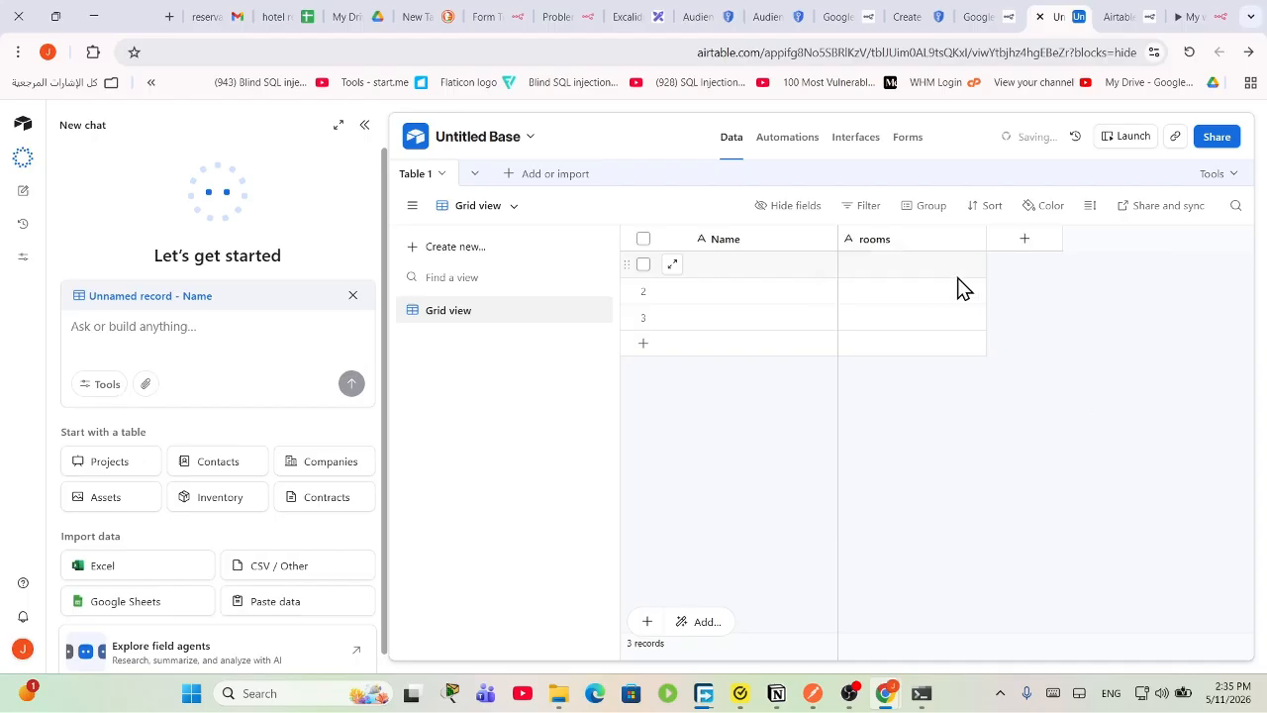
pyautogui.click(902, 272)
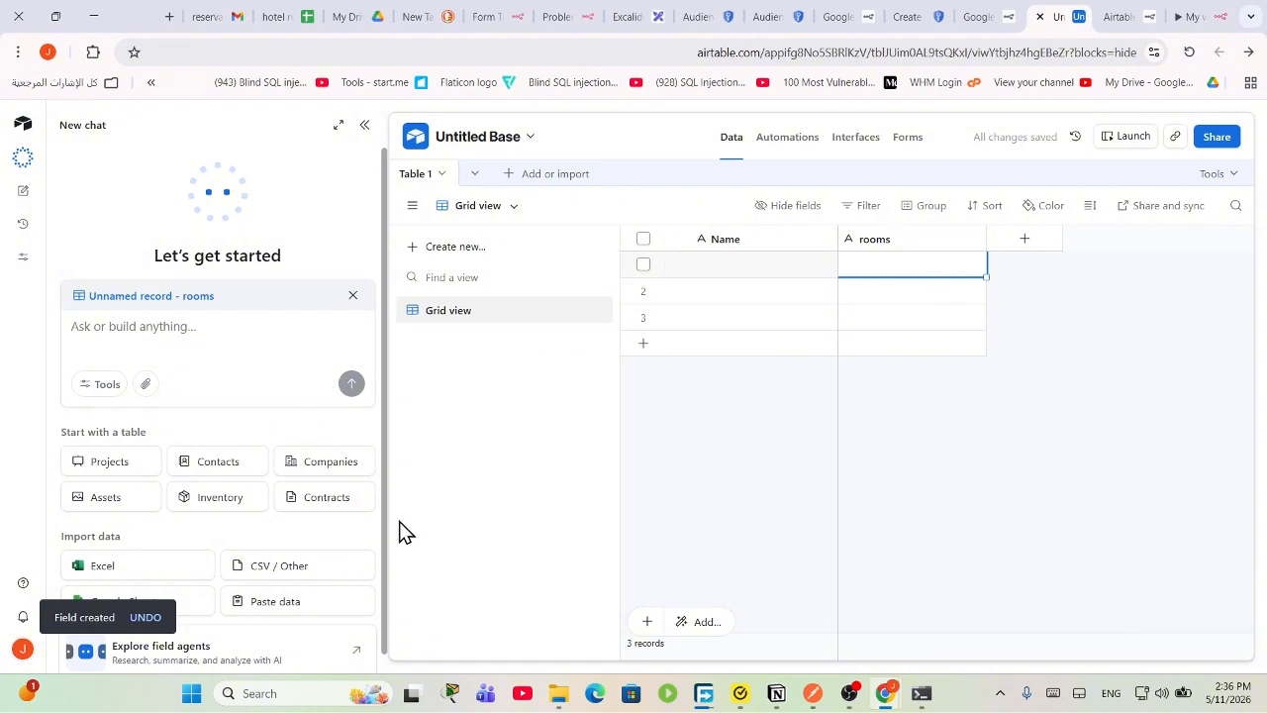
pyautogui.scroll(-1, 268, 523)
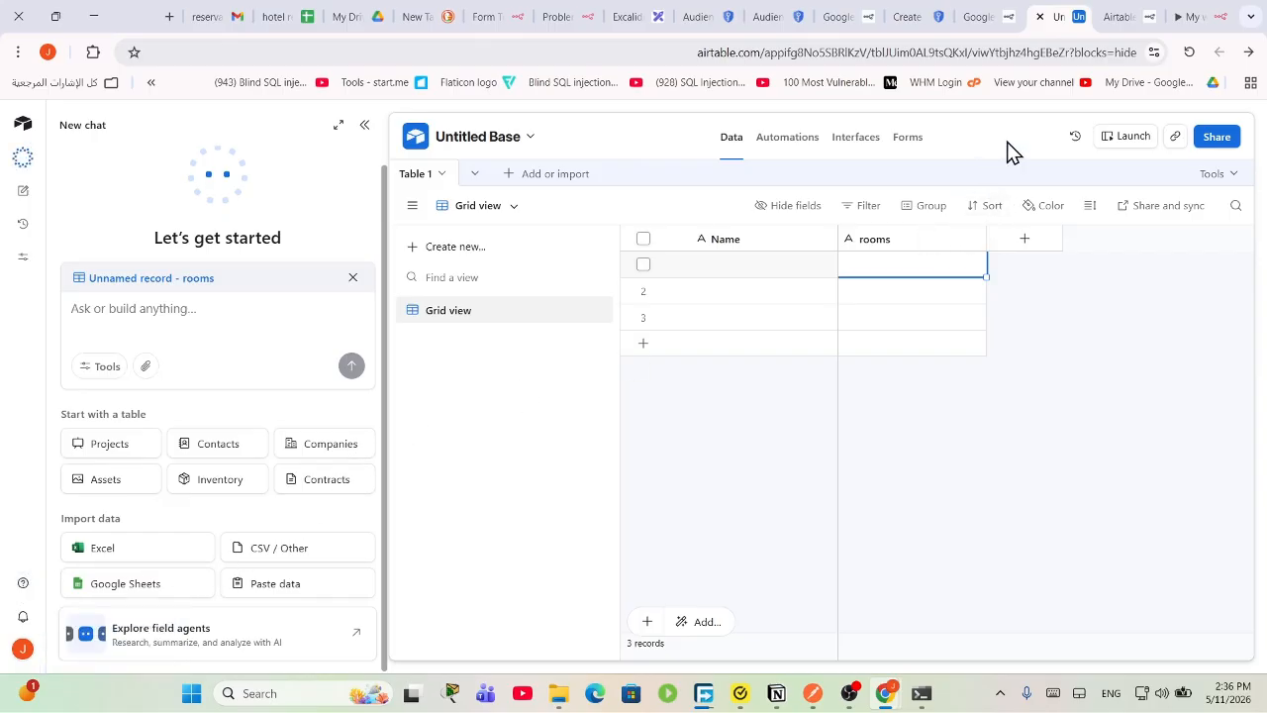
# Step: Look over the base's Automations and Interfaces, collapse the AI chat panel, and return home
pyautogui.click(788, 138)
pyautogui.click(855, 138)
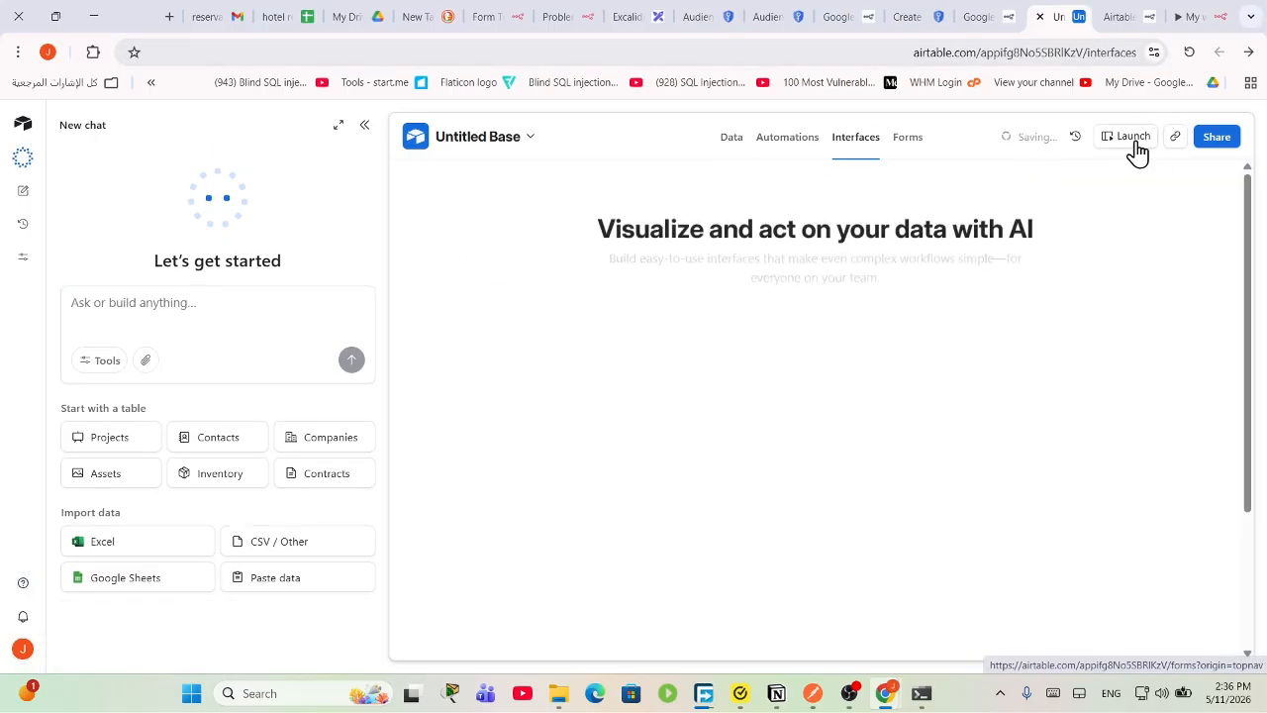
pyautogui.click(22, 134)
pyautogui.scroll(-2, 537, 396)
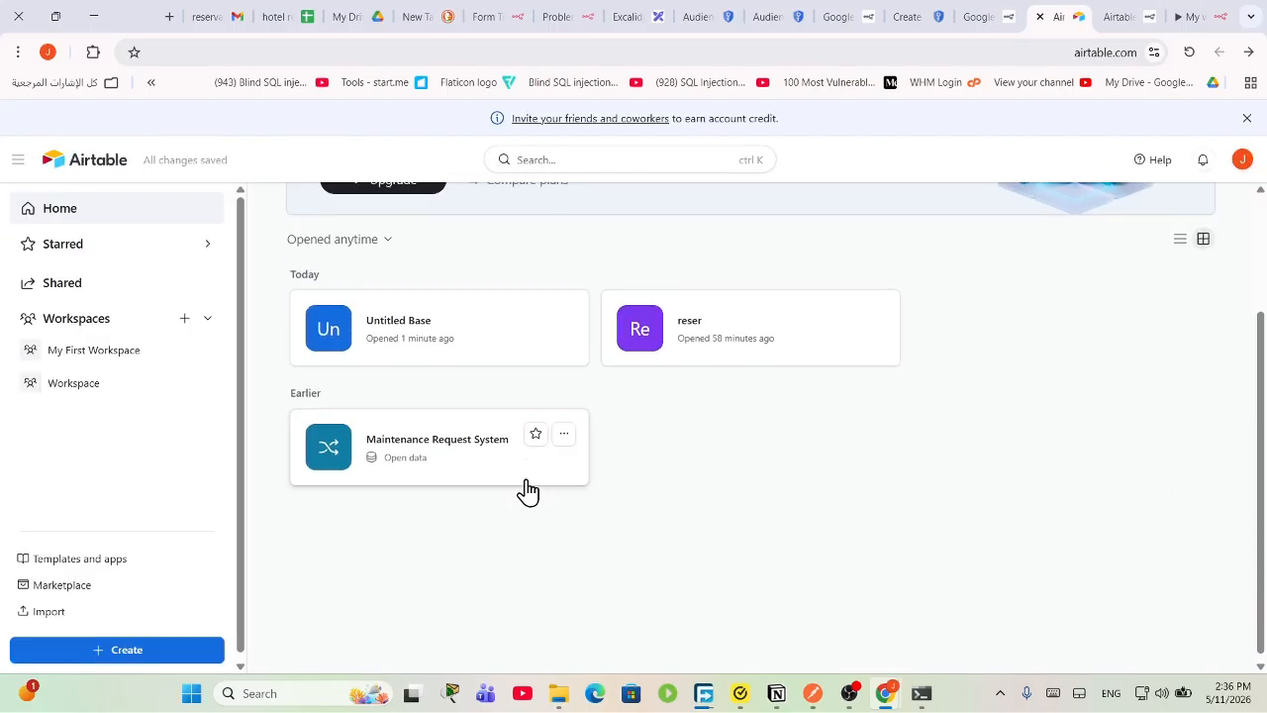
pyautogui.click(408, 359)
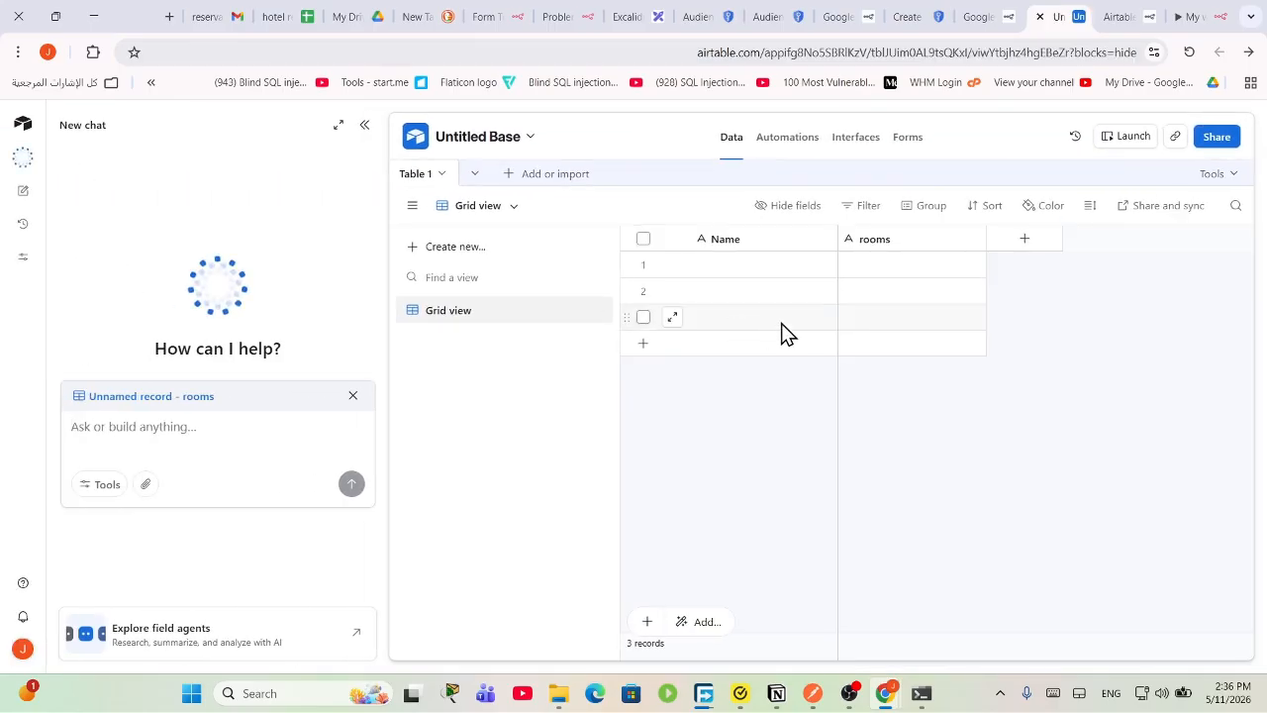
pyautogui.click(364, 125)
pyautogui.click(24, 125)
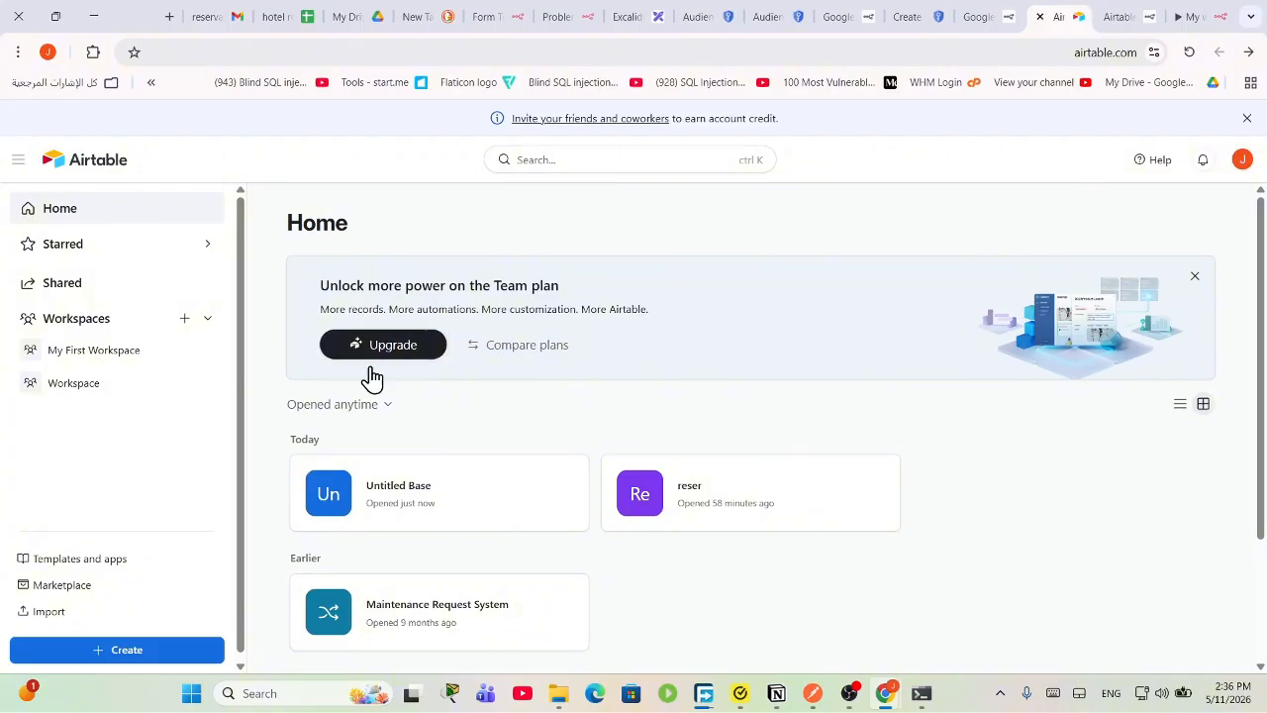
# Step: Go to the workspace holding Untitled Base and view its settings and usage page
pyautogui.click(562, 482)
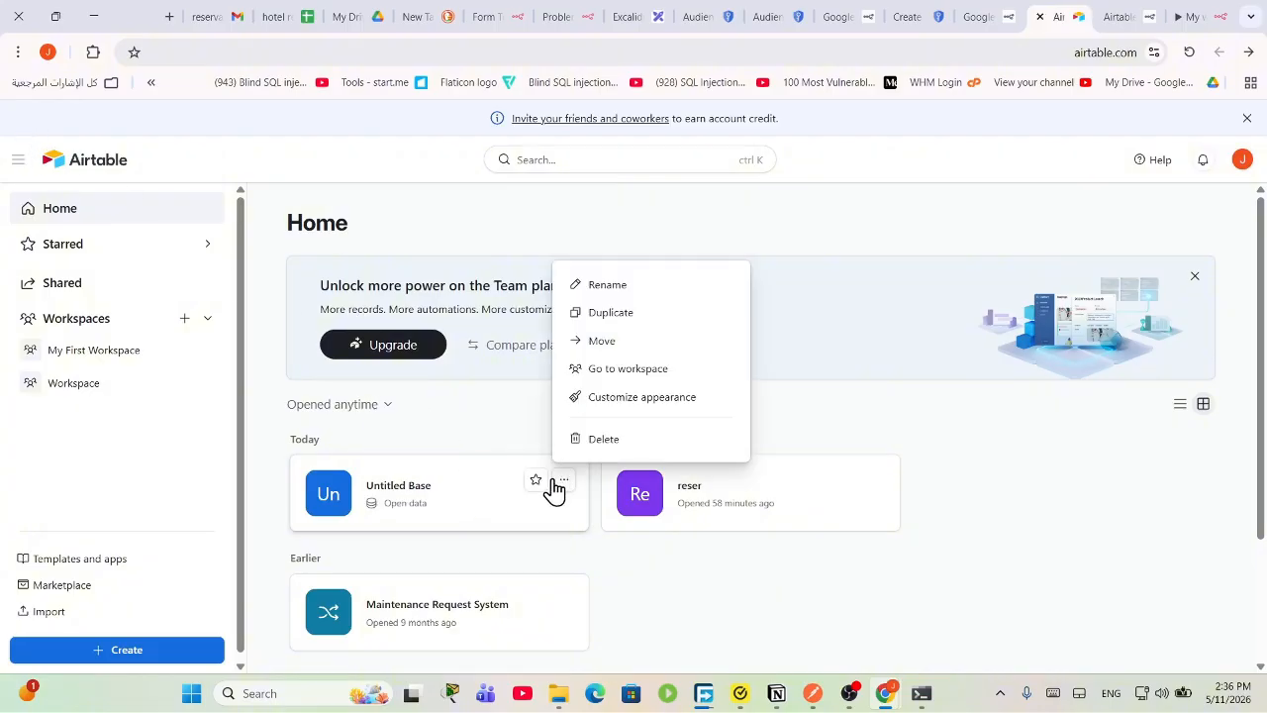
pyautogui.click(635, 372)
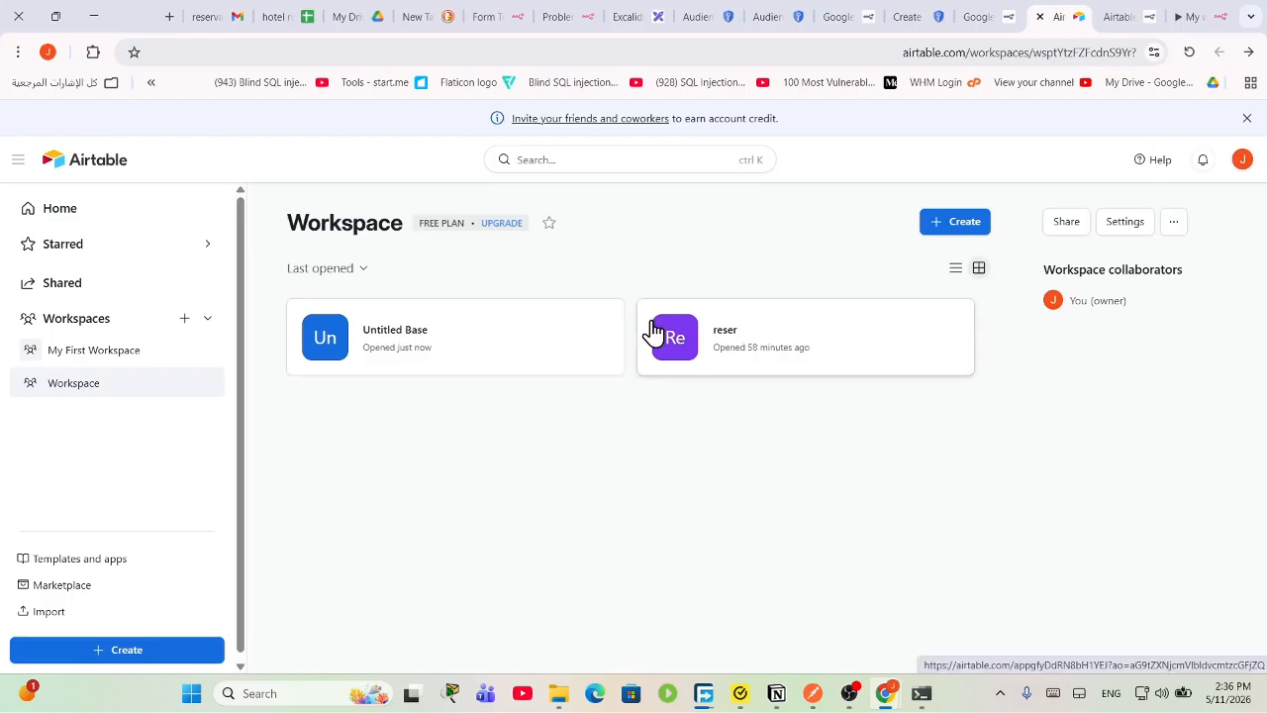
pyautogui.click(1174, 224)
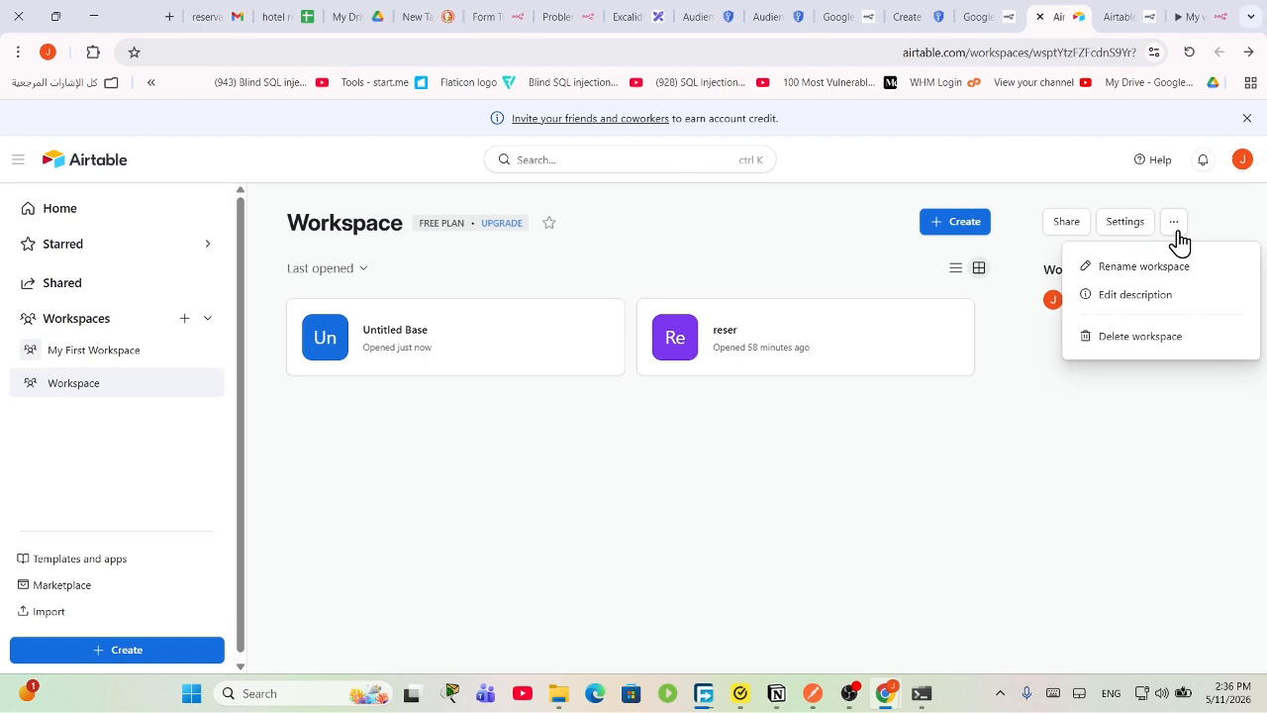
pyautogui.click(1146, 234)
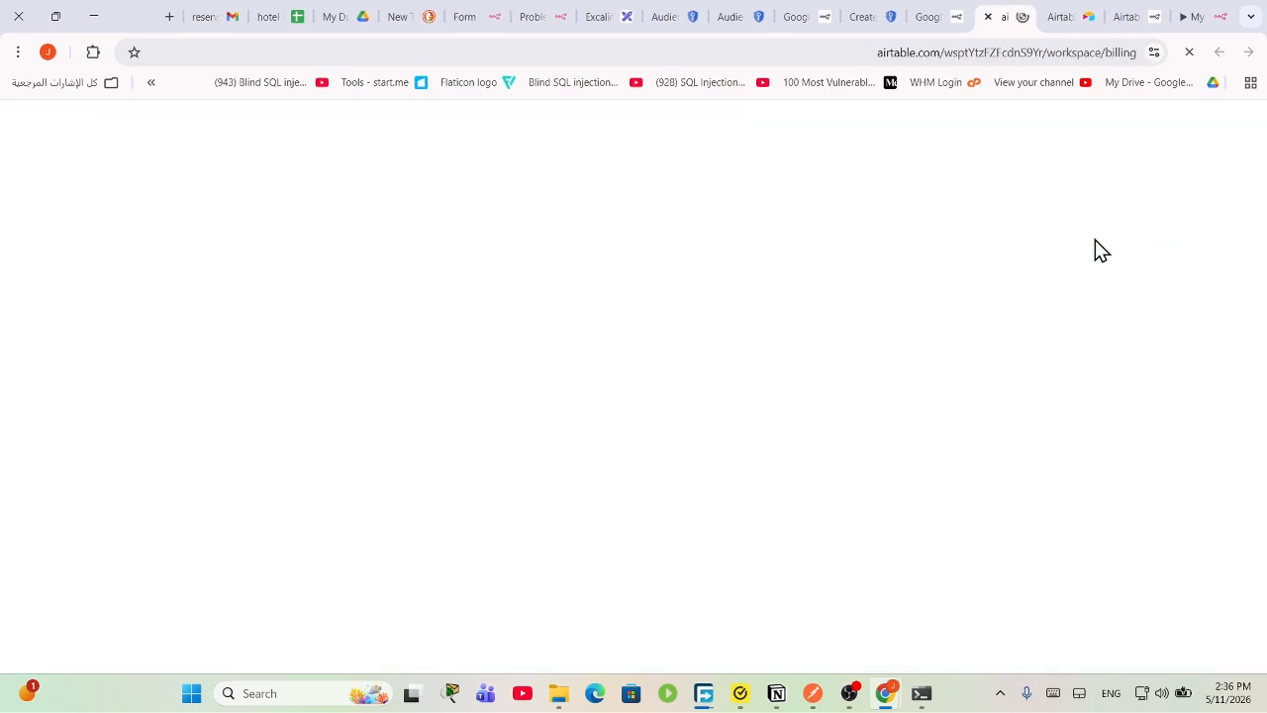
pyautogui.click(1055, 16)
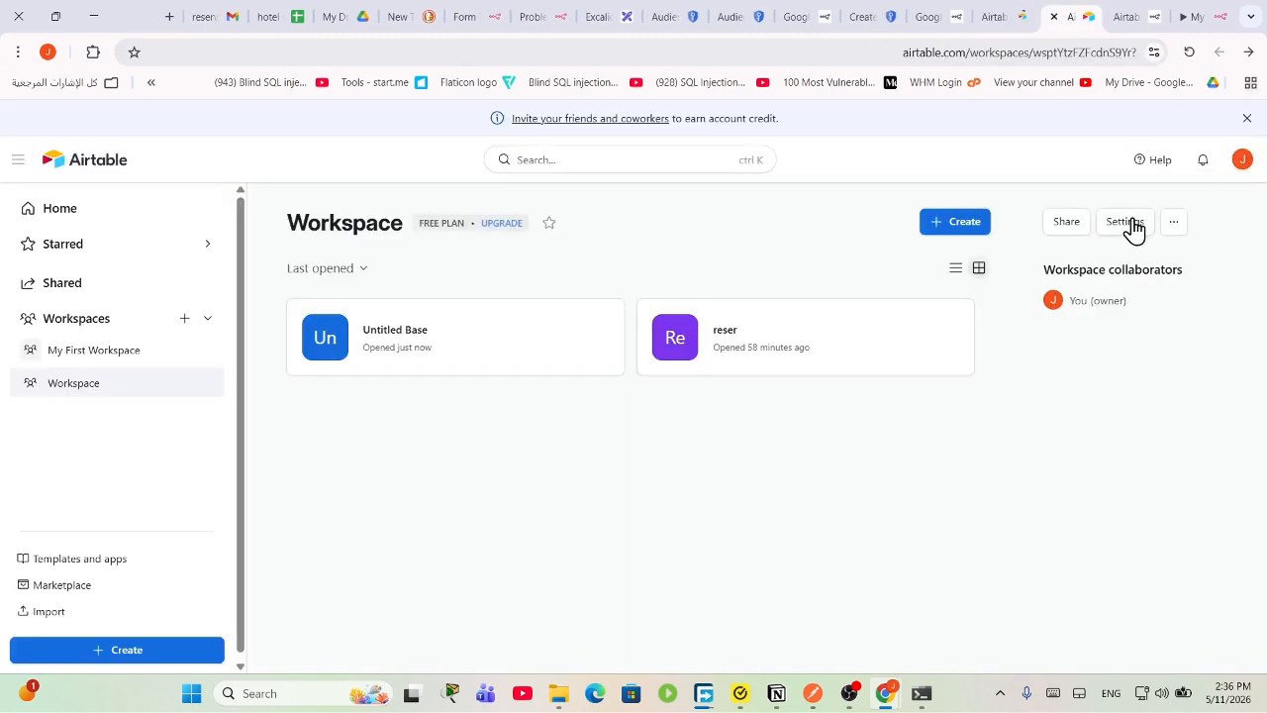
pyautogui.click(1022, 14)
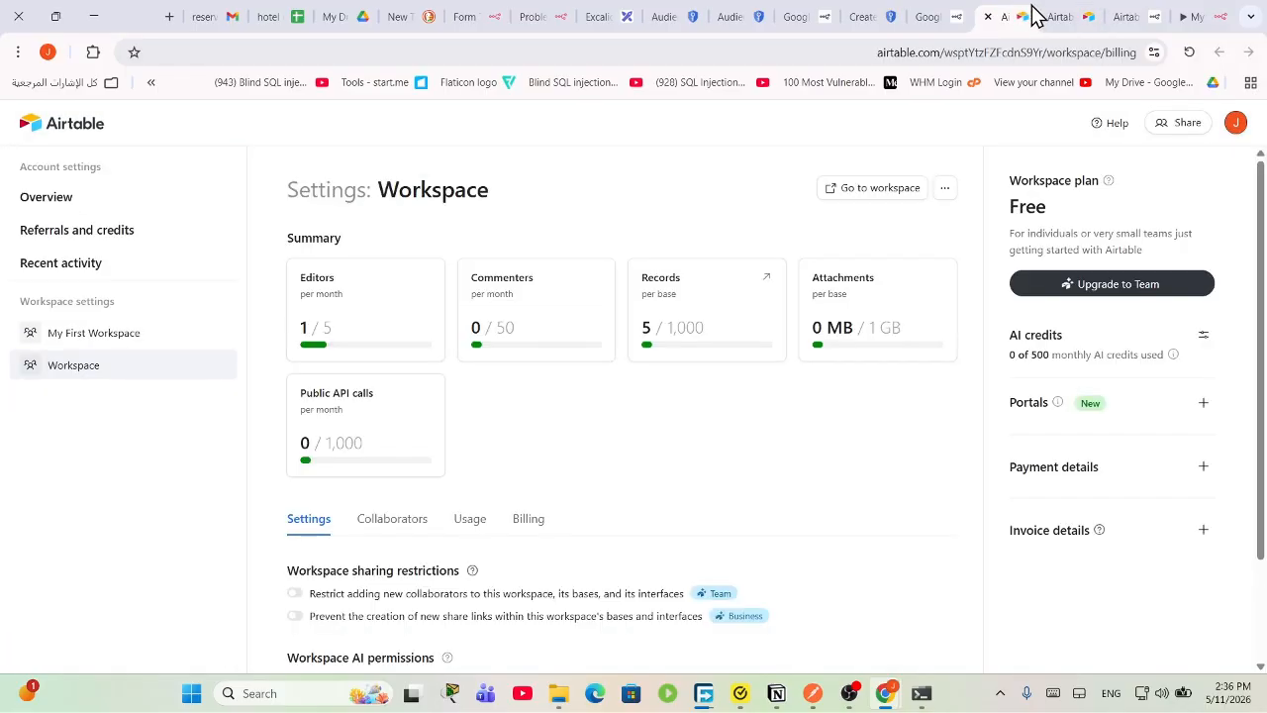
pyautogui.click(1058, 16)
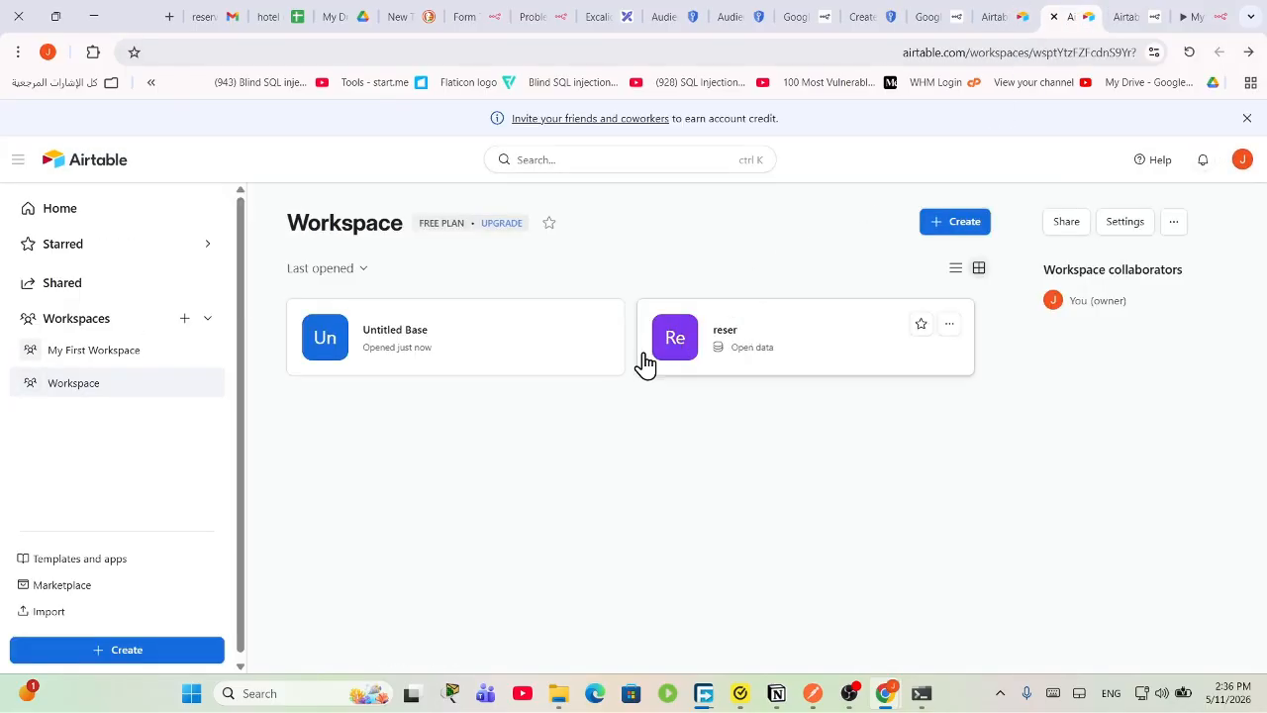
pyautogui.click(515, 344)
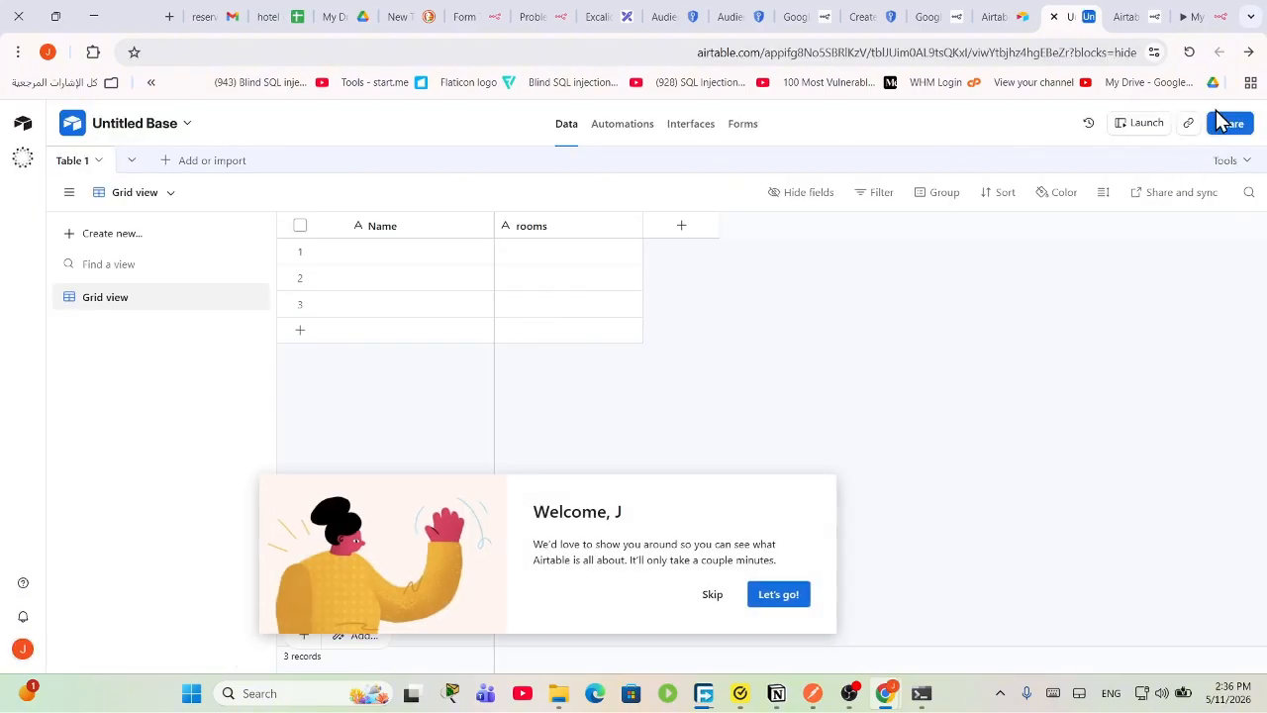
pyautogui.click(27, 125)
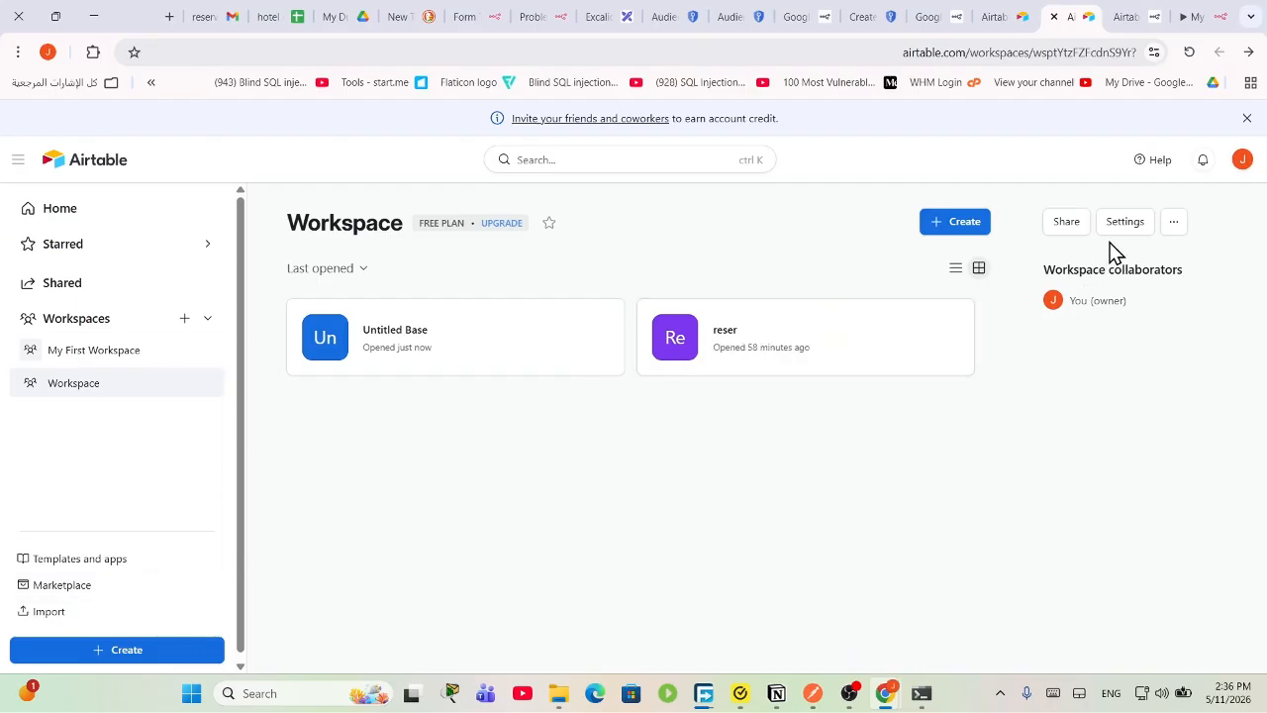
# Step: Open the account menu from the avatar on the Workspace page
pyautogui.click(1173, 226)
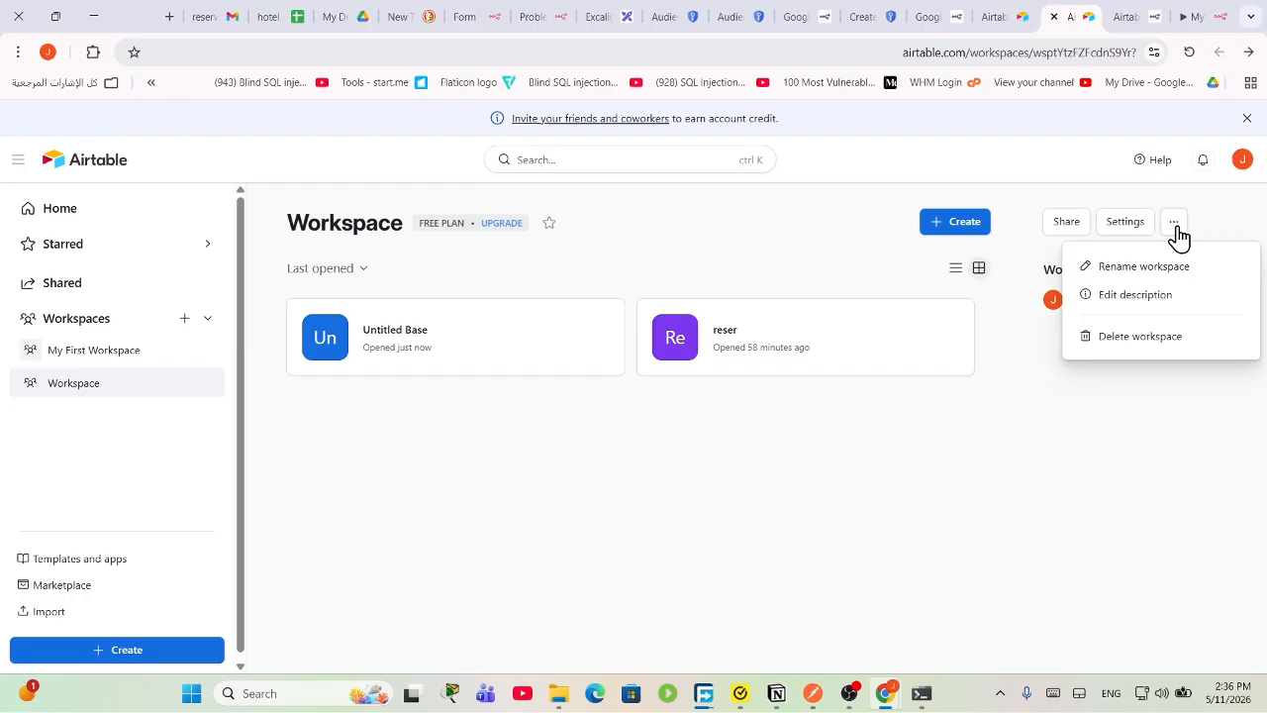
pyautogui.click(1240, 161)
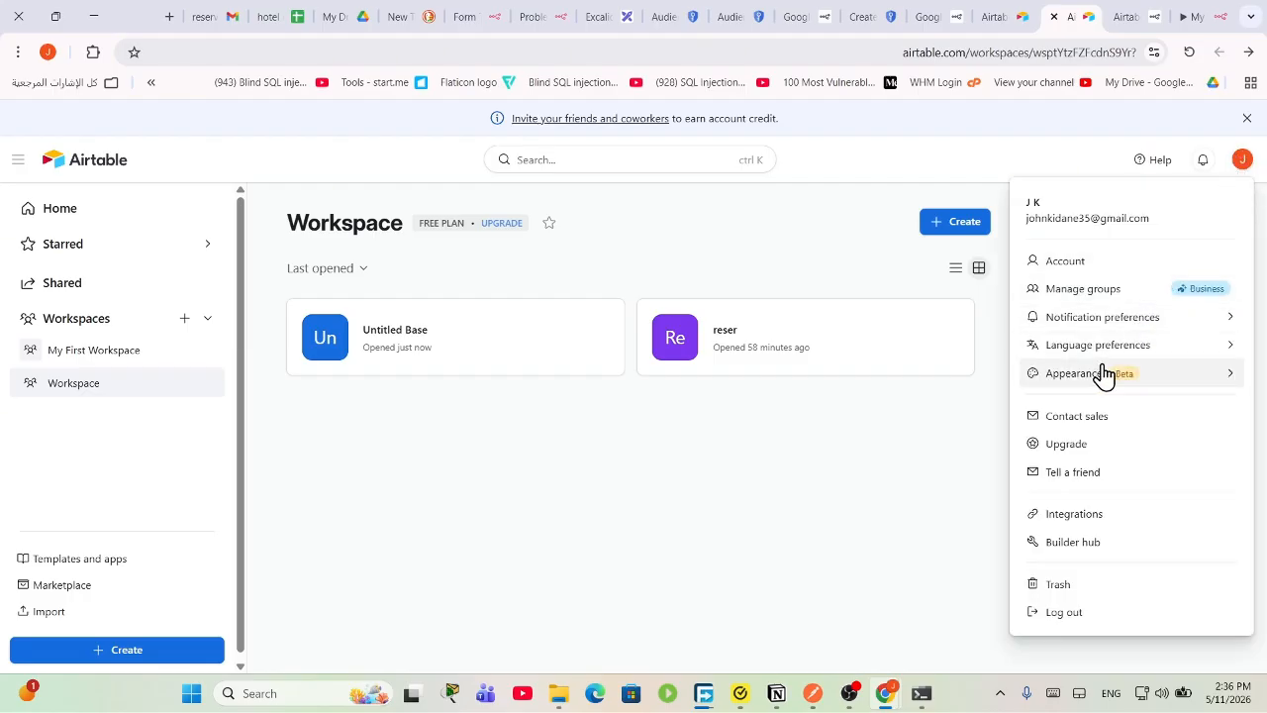
pyautogui.click(1243, 163)
pyautogui.click(1243, 164)
# Step: Start a new personal access token in Builder hub with data.records:read and data.records:write scopes
pyautogui.click(1099, 544)
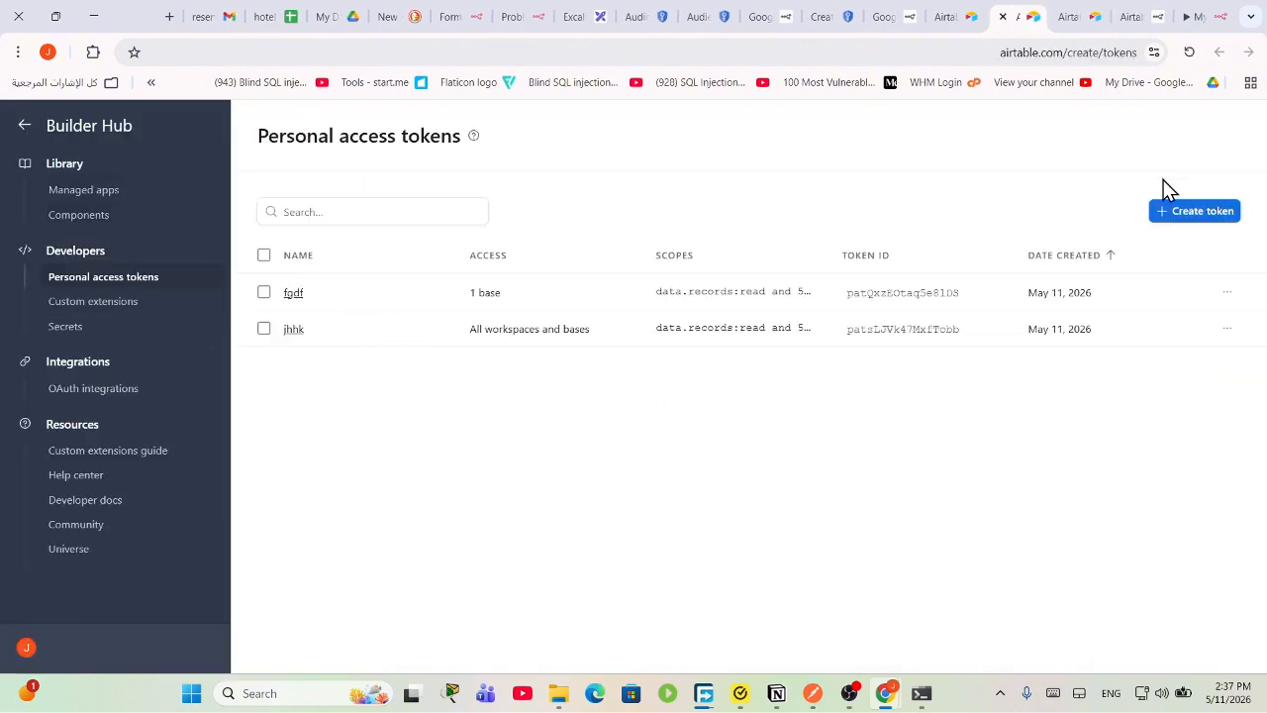
pyautogui.click(1210, 212)
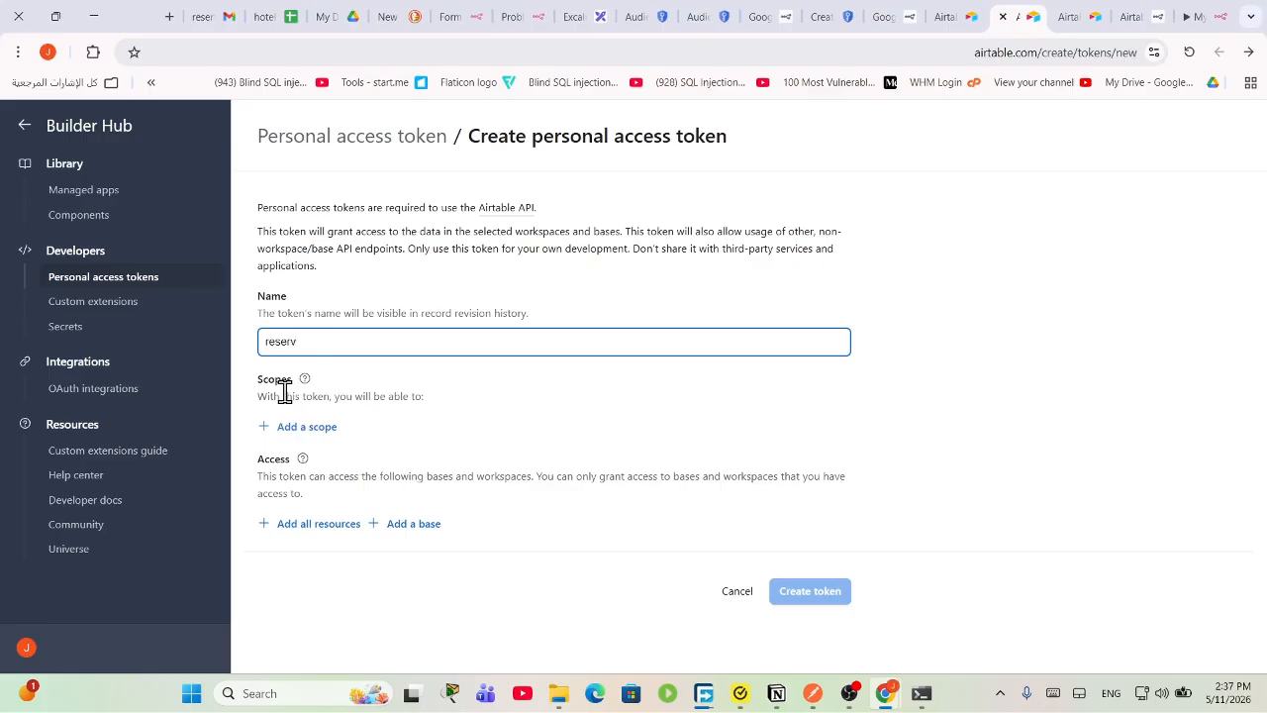
pyautogui.click(313, 435)
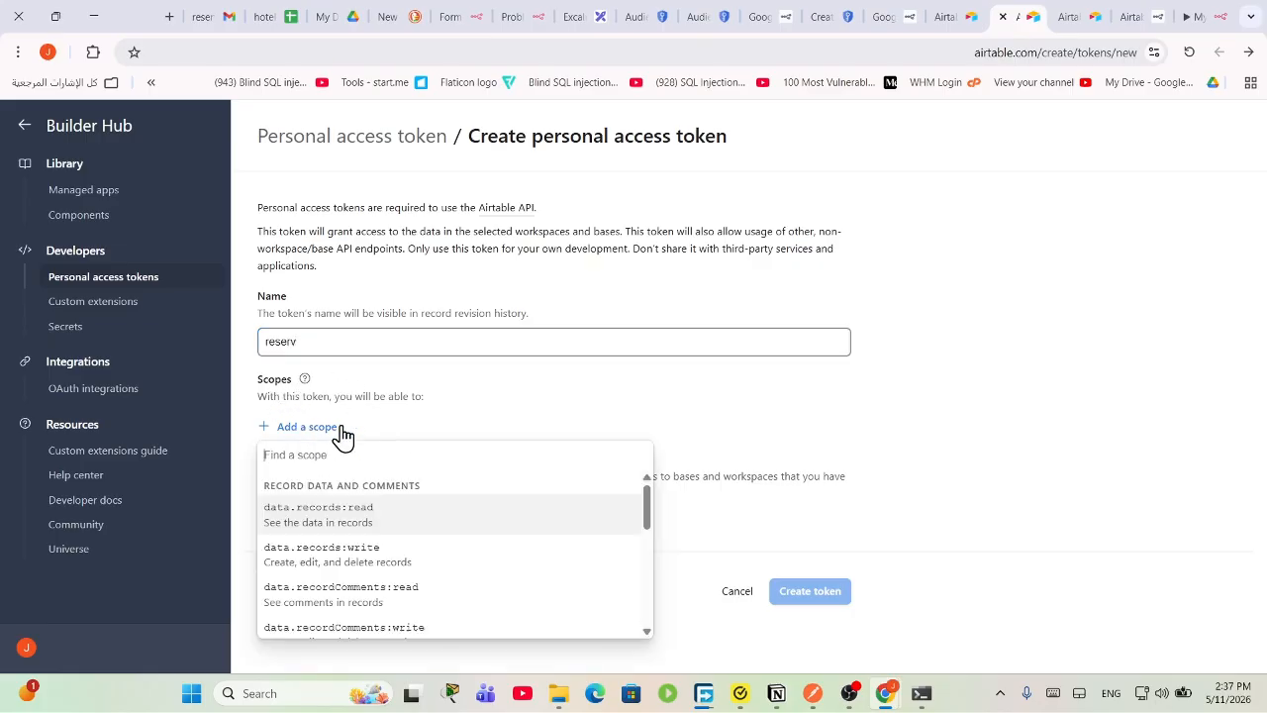
pyautogui.click(377, 522)
pyautogui.click(315, 480)
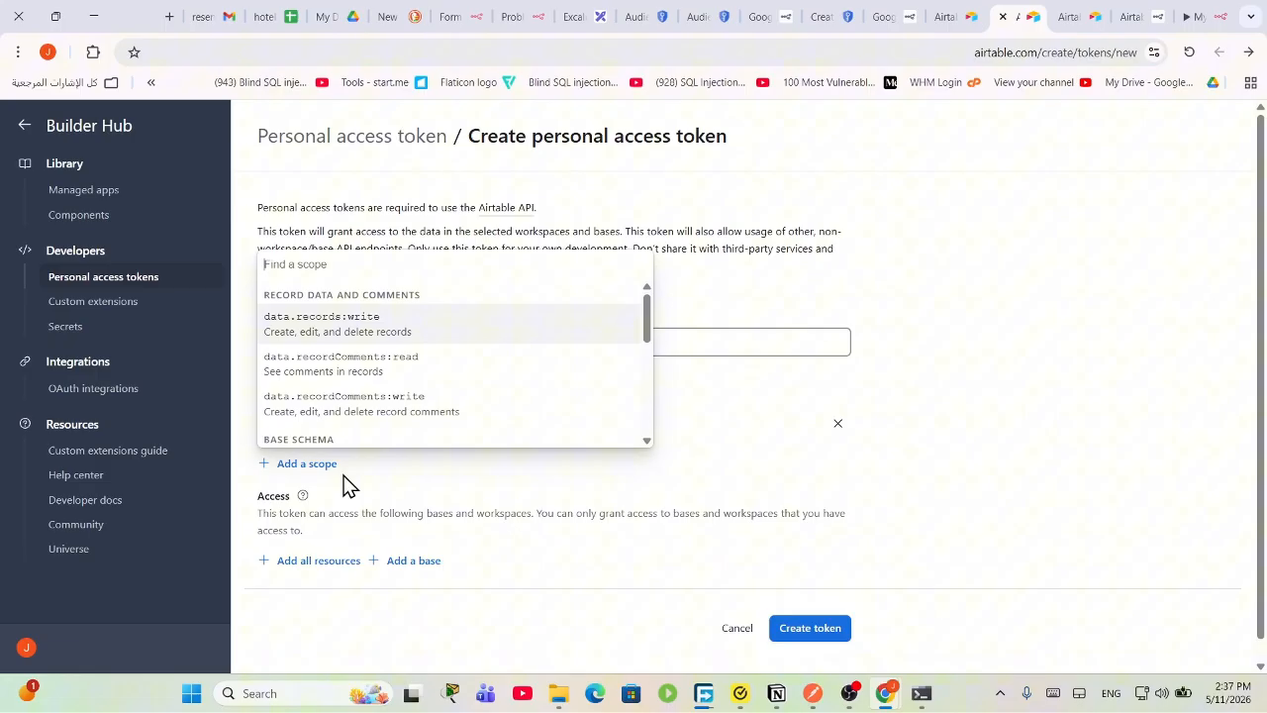
pyautogui.click(362, 326)
# Step: Add the data.recordComments:read, data.recordComments:write and workspacesAndBases:read scopes
pyautogui.click(302, 503)
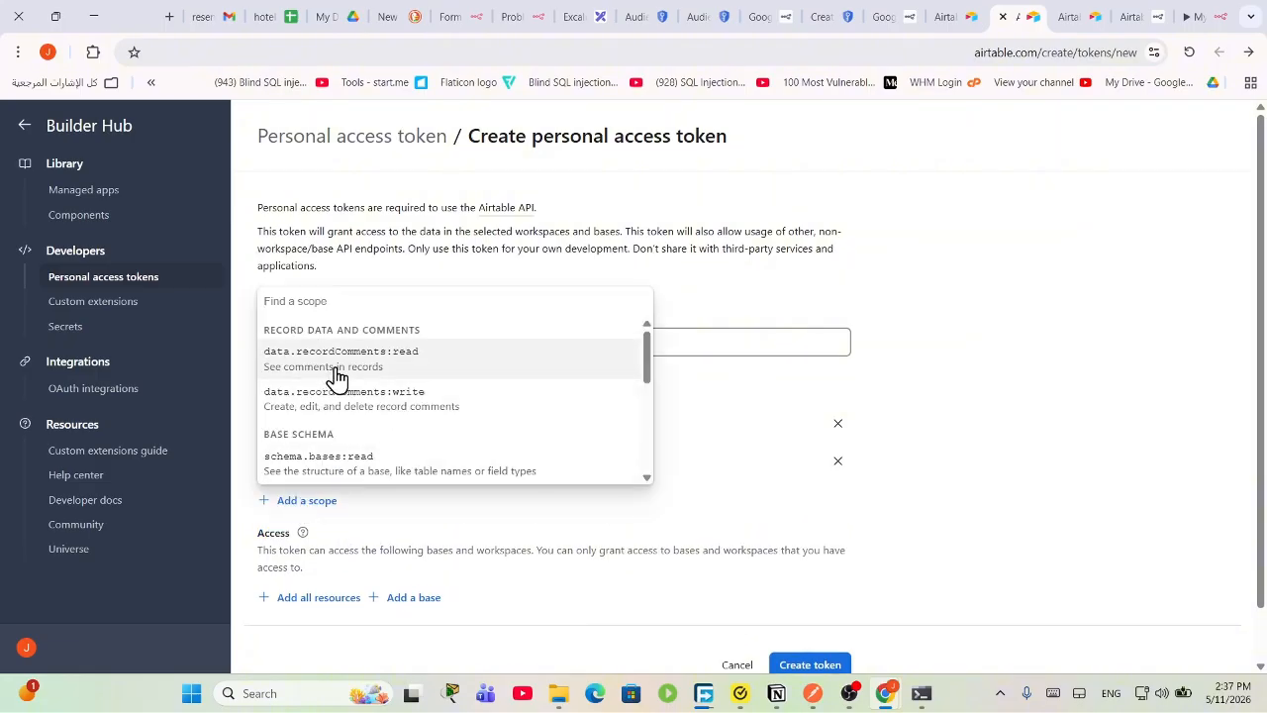
pyautogui.click(333, 374)
pyautogui.click(320, 538)
pyautogui.click(365, 406)
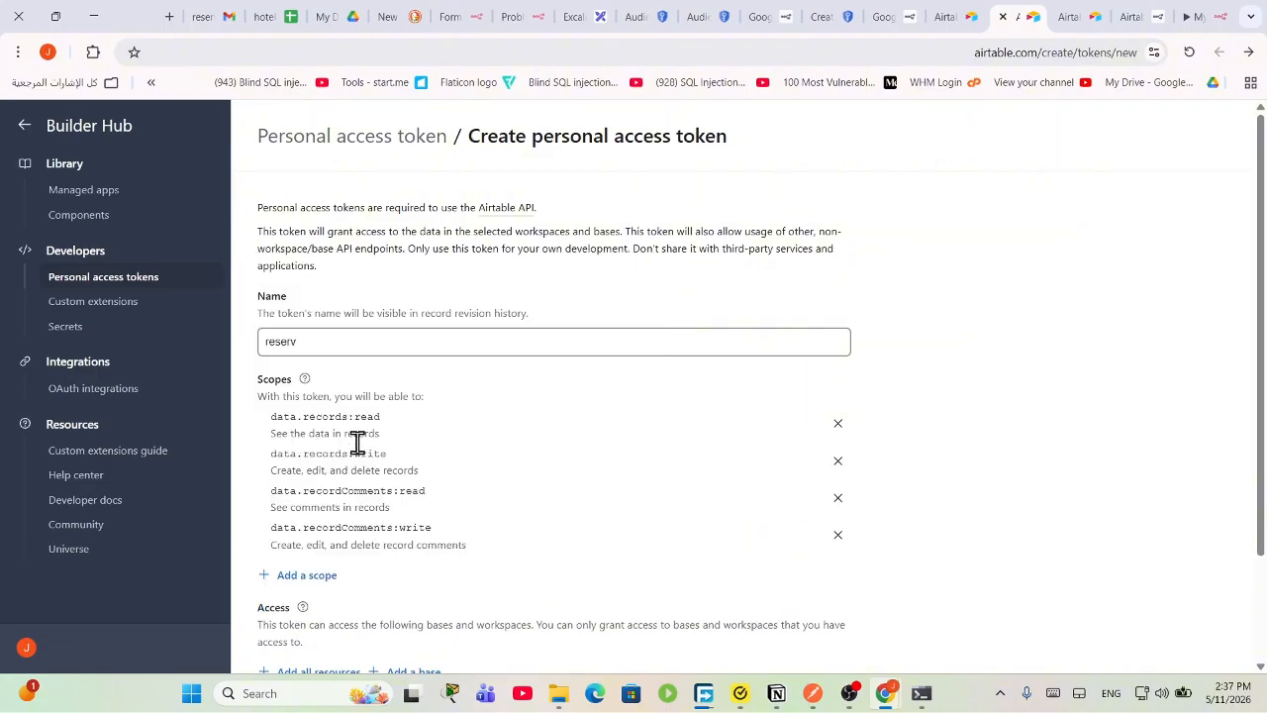
pyautogui.click(325, 582)
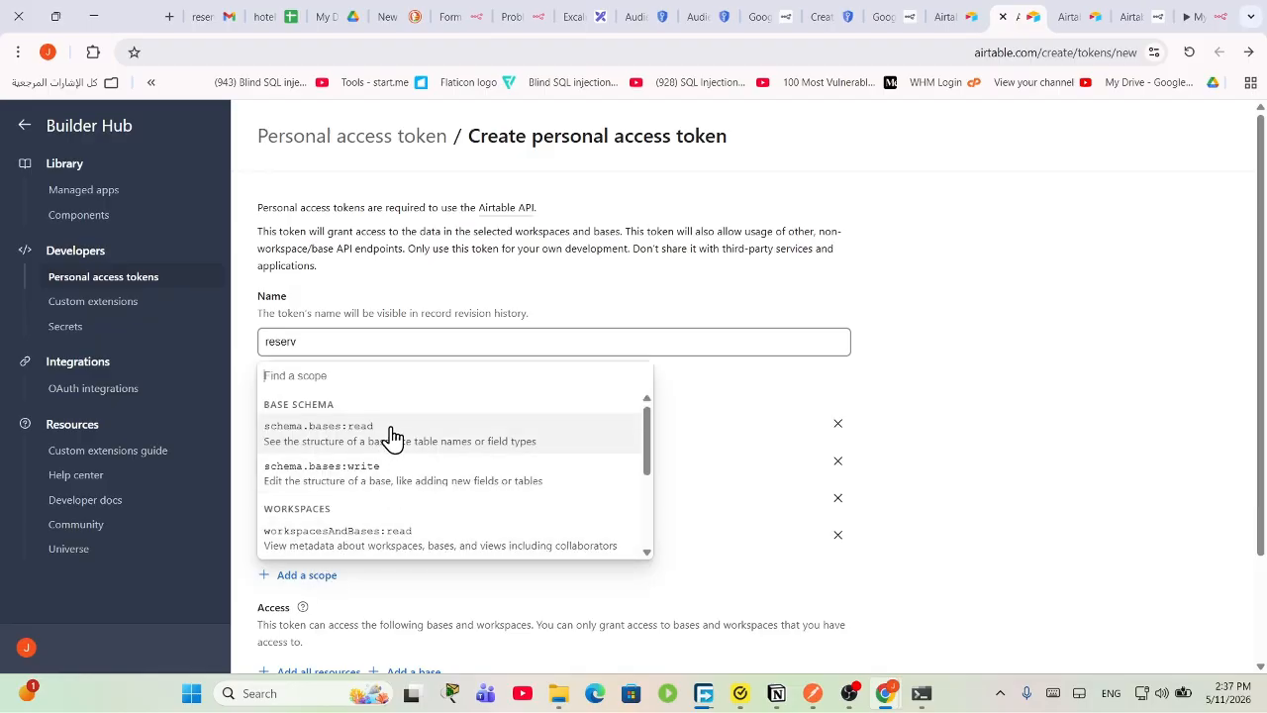
pyautogui.scroll(-1, 367, 545)
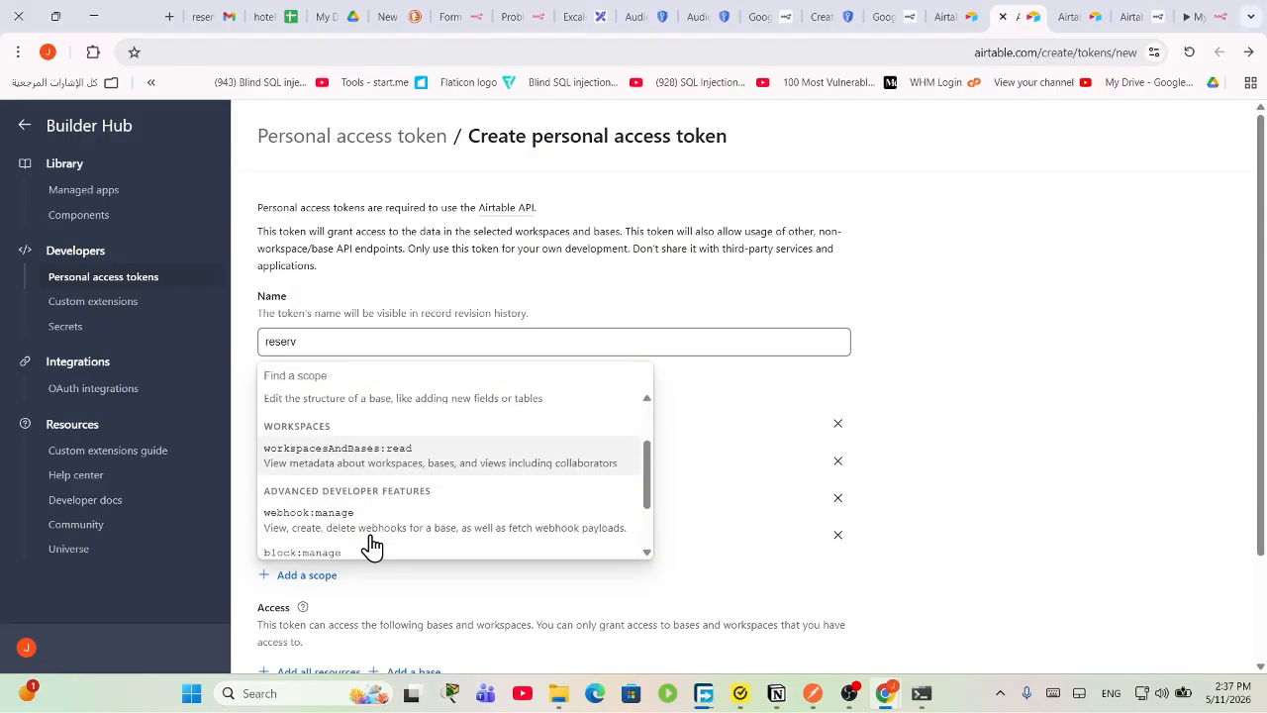
pyautogui.click(351, 473)
# Step: Restrict the token's access to Untitled Base only
pyautogui.scroll(-2, 396, 575)
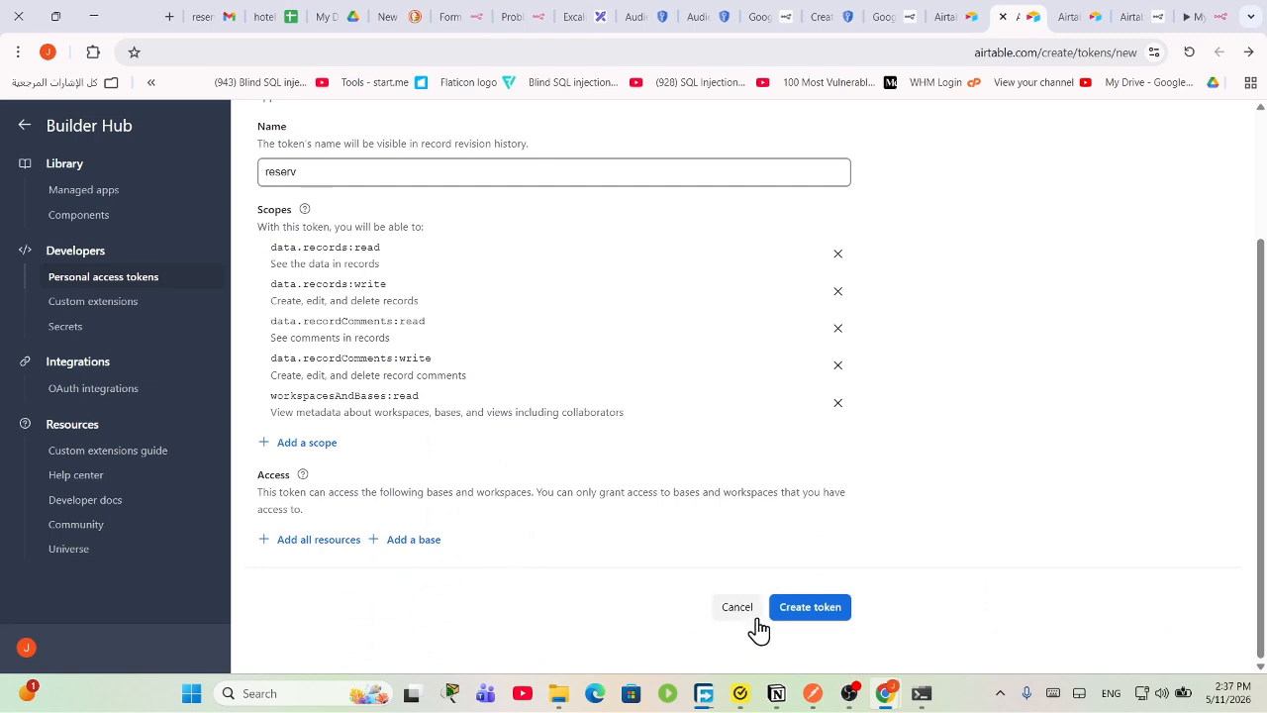
pyautogui.click(307, 539)
pyautogui.click(837, 556)
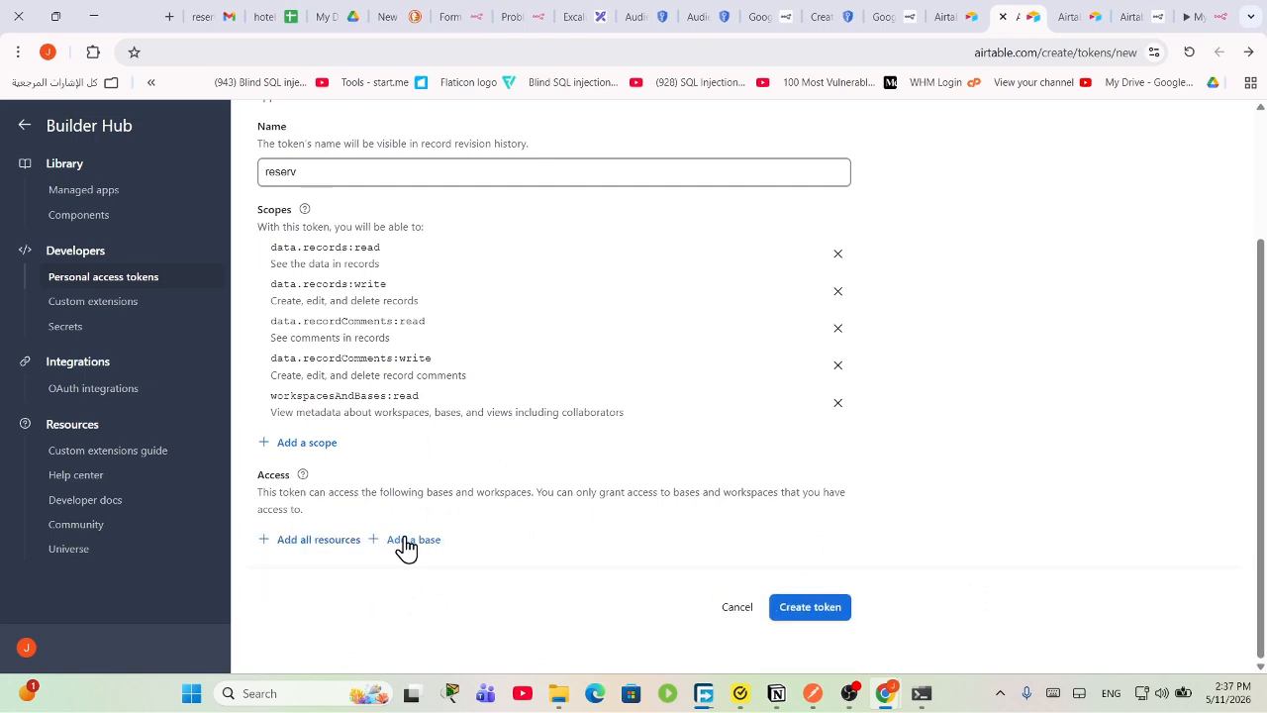
pyautogui.click(416, 547)
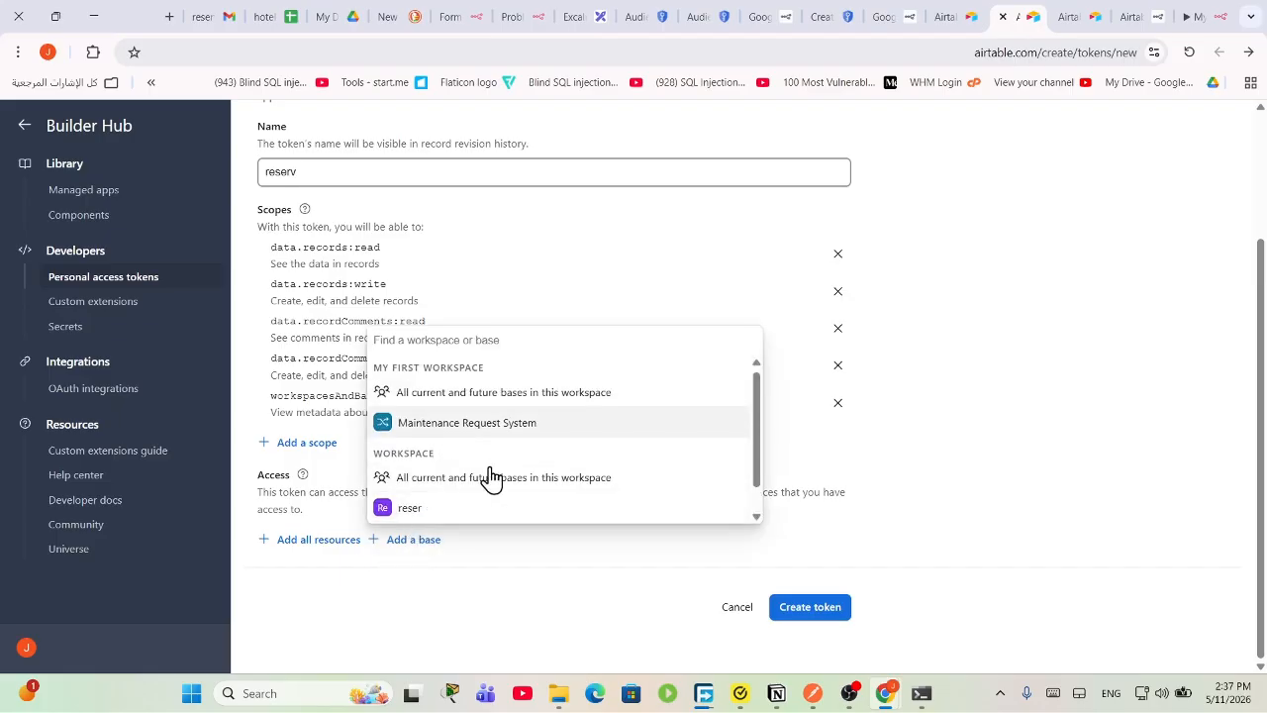
pyautogui.scroll(-1, 490, 485)
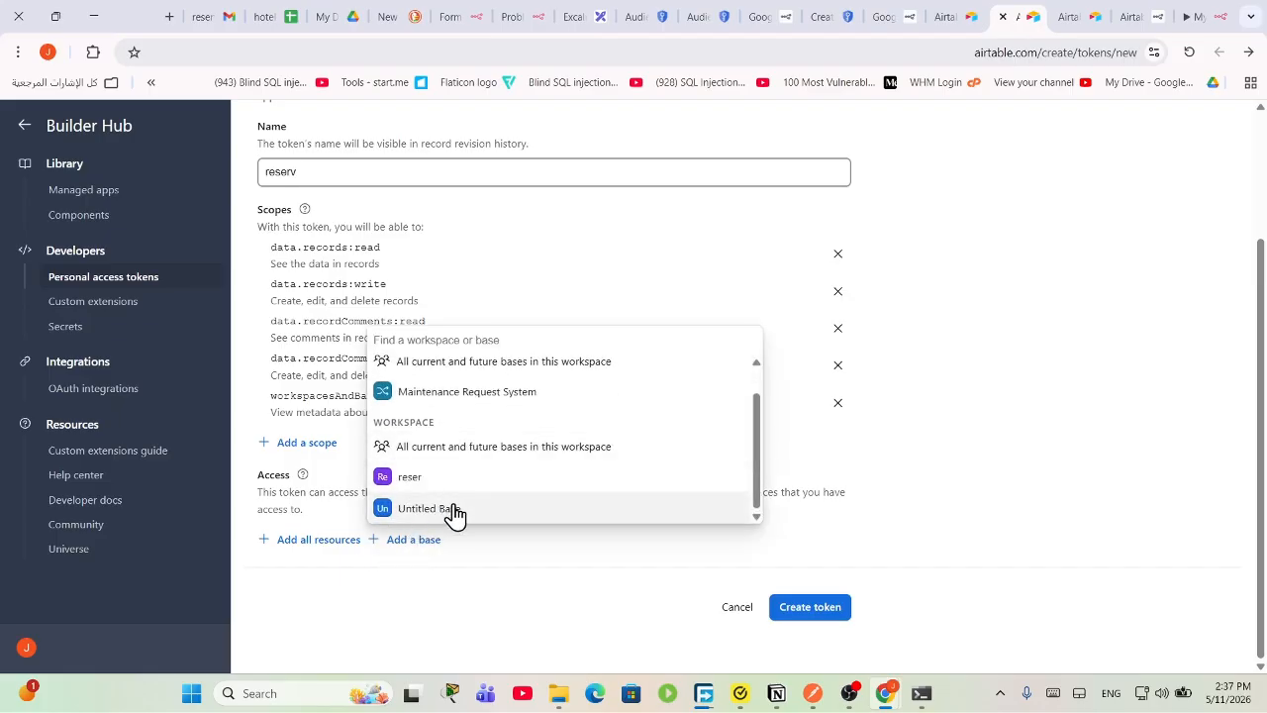
pyautogui.click(454, 513)
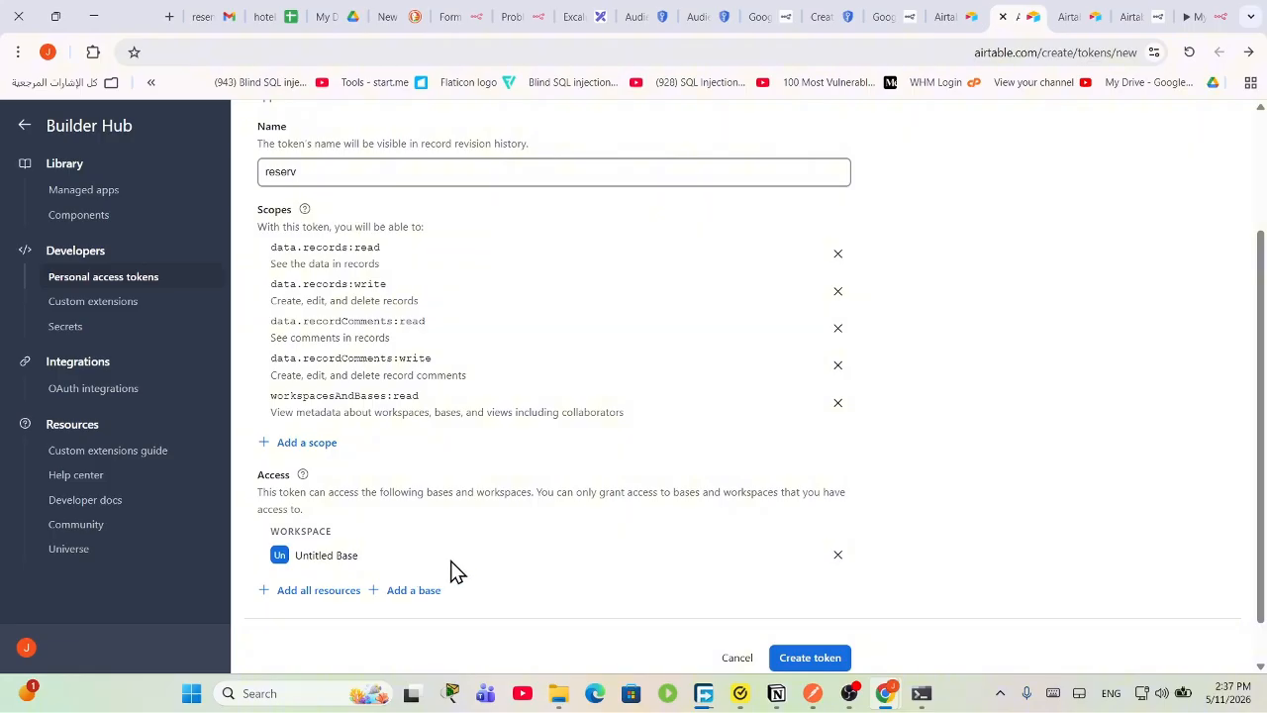
# Step: Create the reserv token, copy it, and return to n8n's Access Token field
pyautogui.click(809, 661)
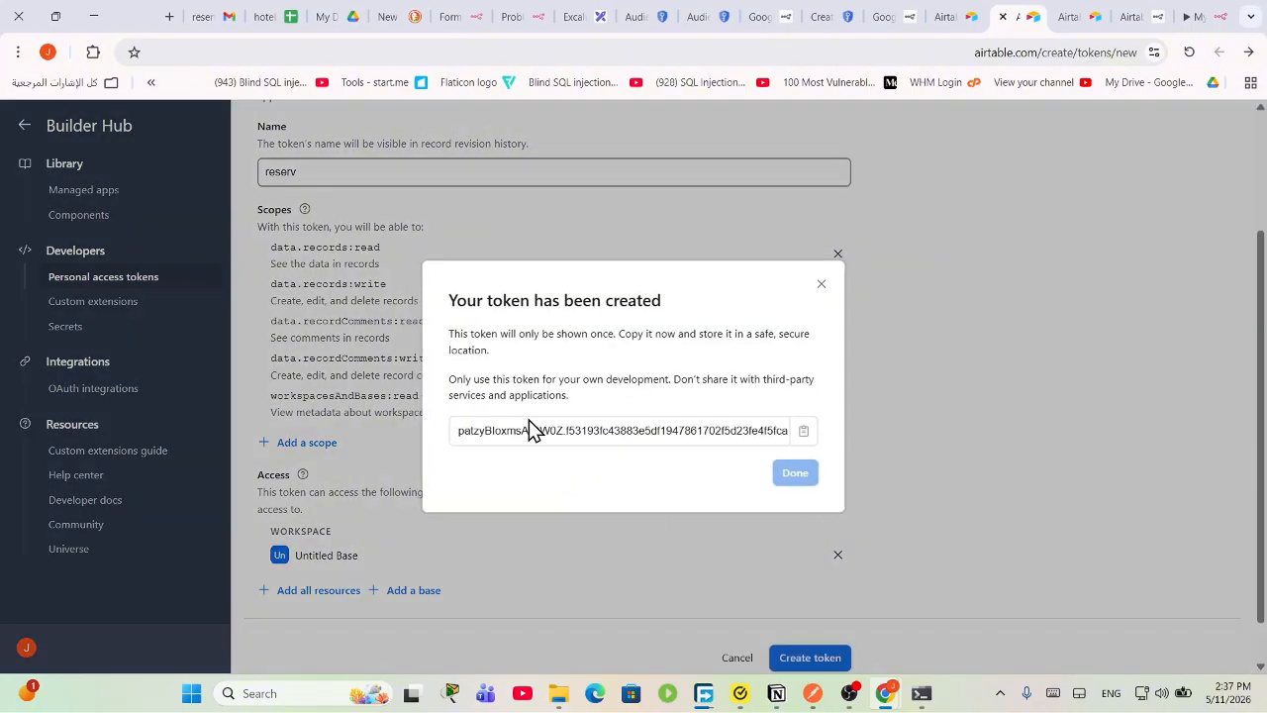
pyautogui.click(803, 431)
pyautogui.click(787, 479)
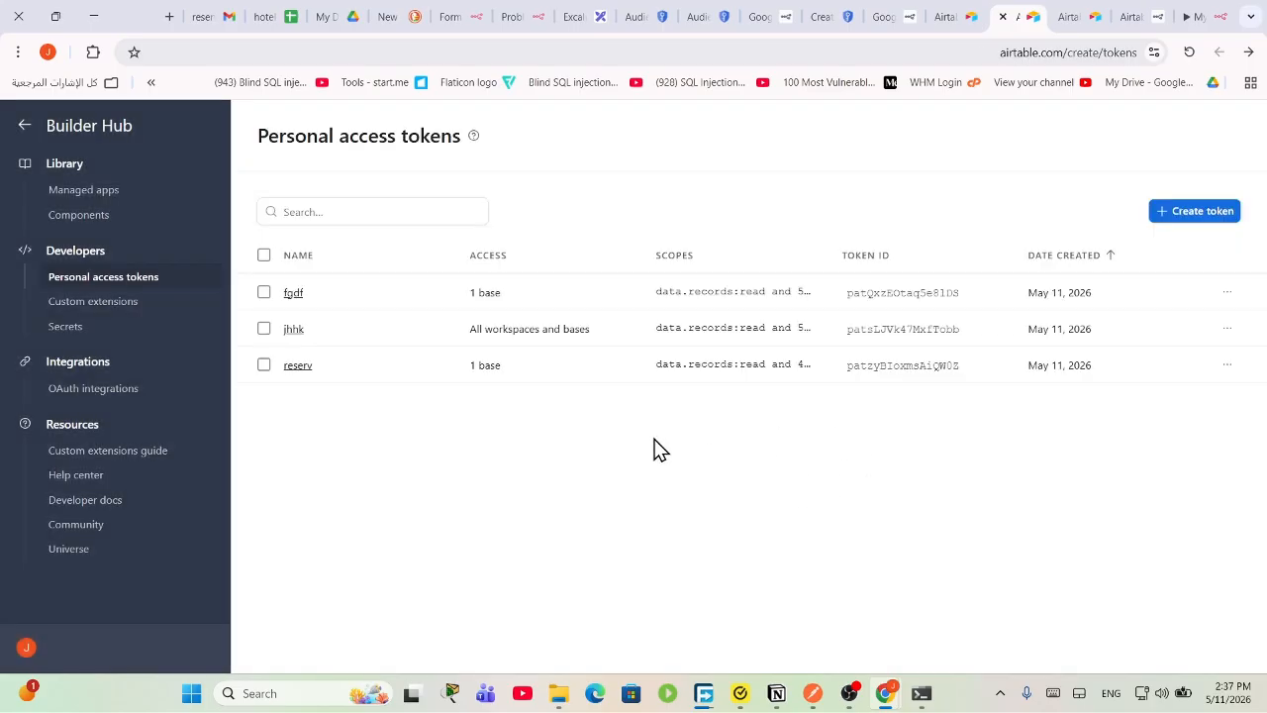
pyautogui.click(1193, 17)
pyautogui.click(506, 370)
# Step: Paste the copied token into Access Token and save the Airtable account 3 credential
pyautogui.rightClick(507, 374)
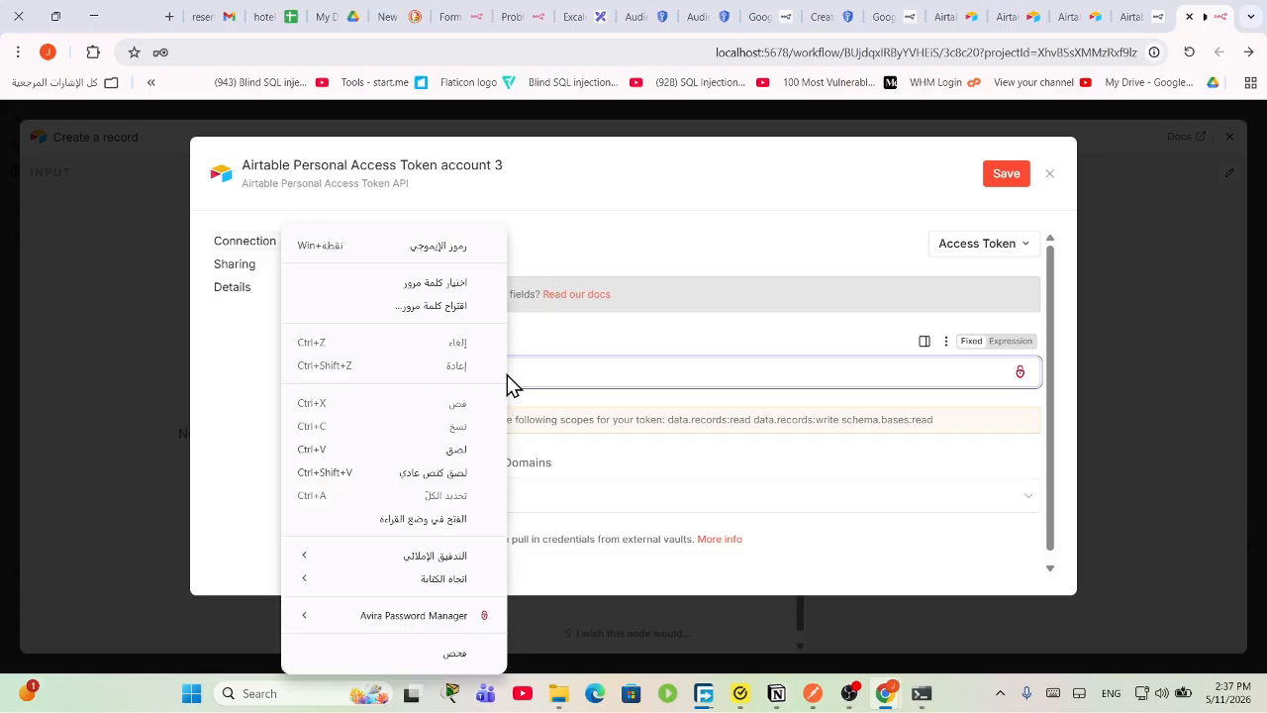
pyautogui.click(458, 450)
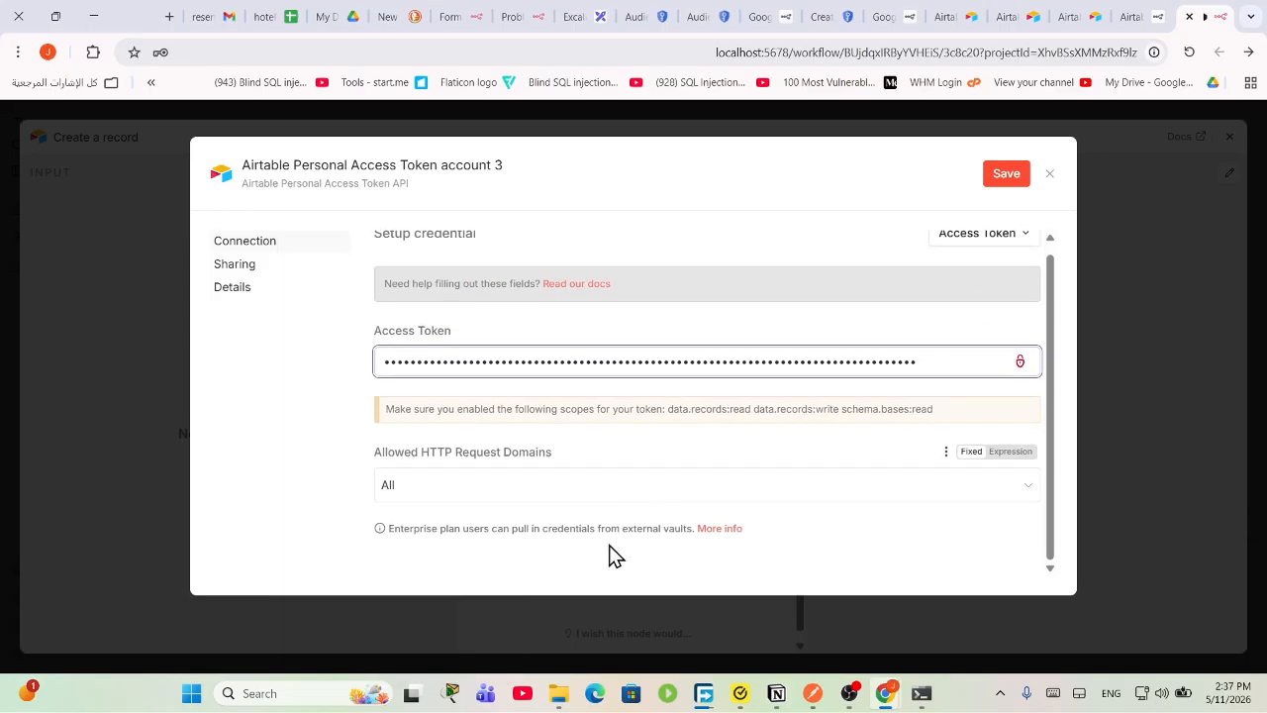
pyautogui.click(1006, 176)
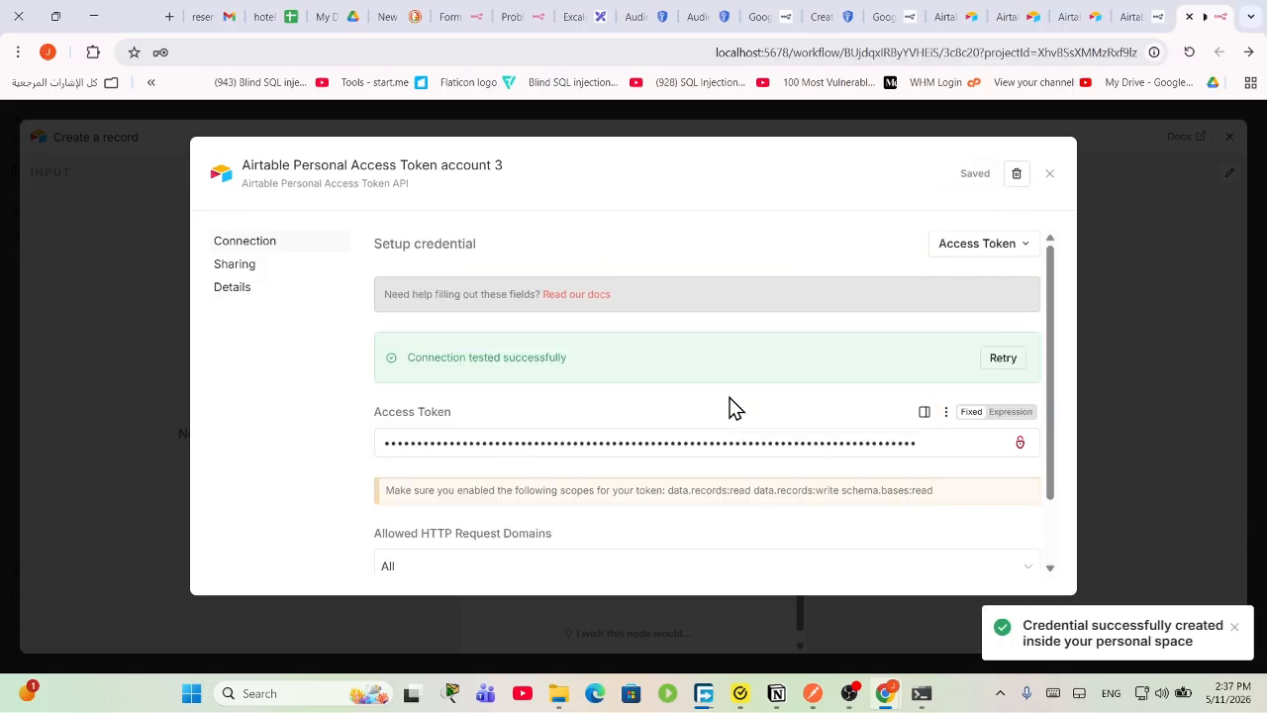
pyautogui.moveTo(611, 364); pyautogui.dragTo(346, 347)
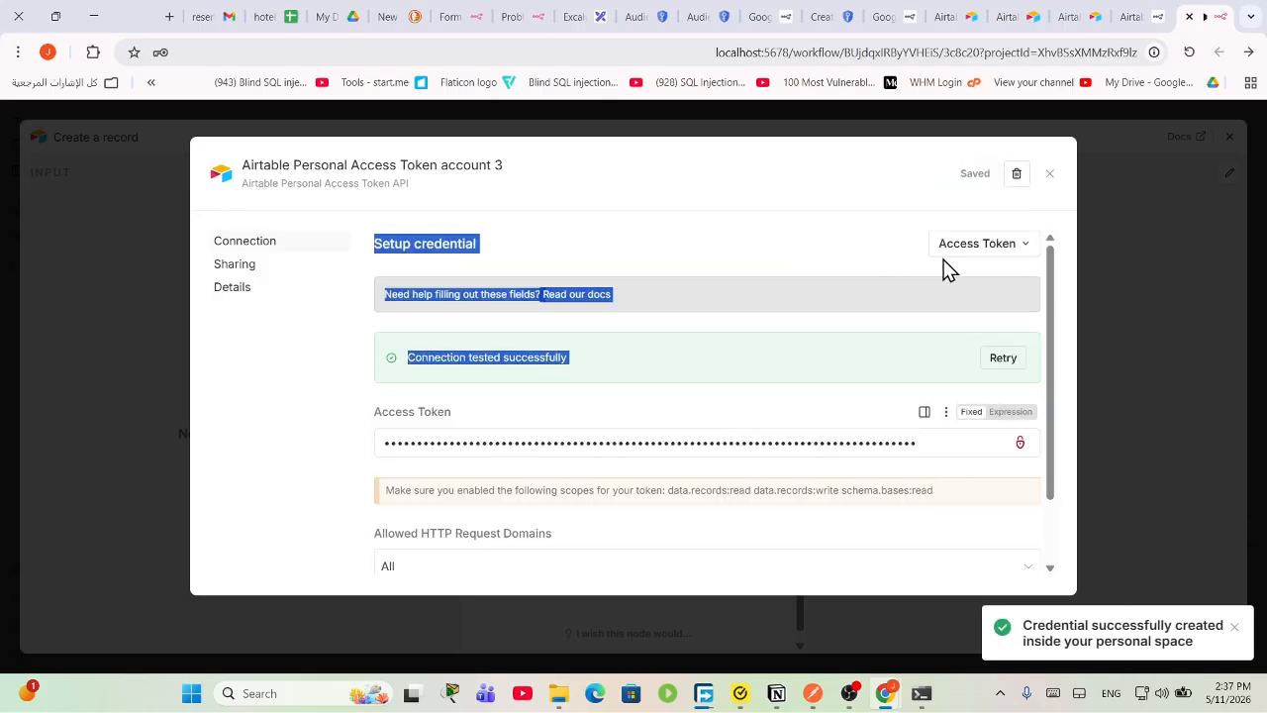
pyautogui.click(1050, 176)
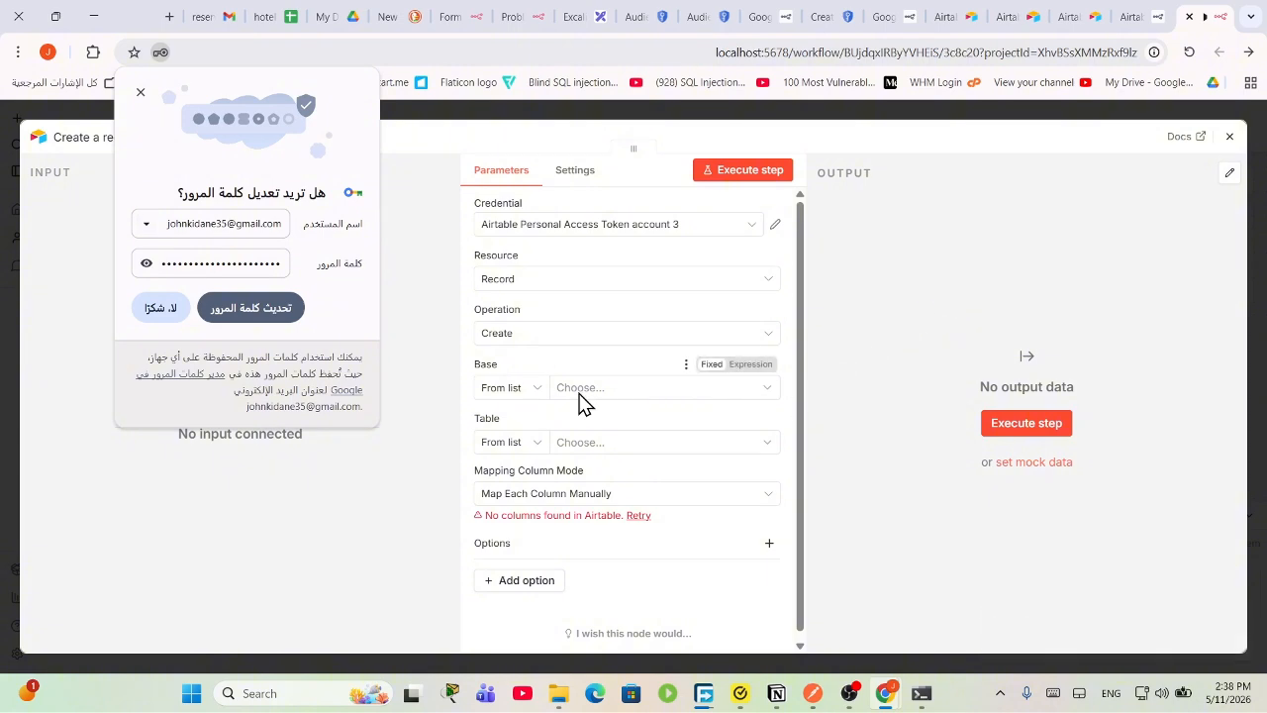
pyautogui.click(141, 93)
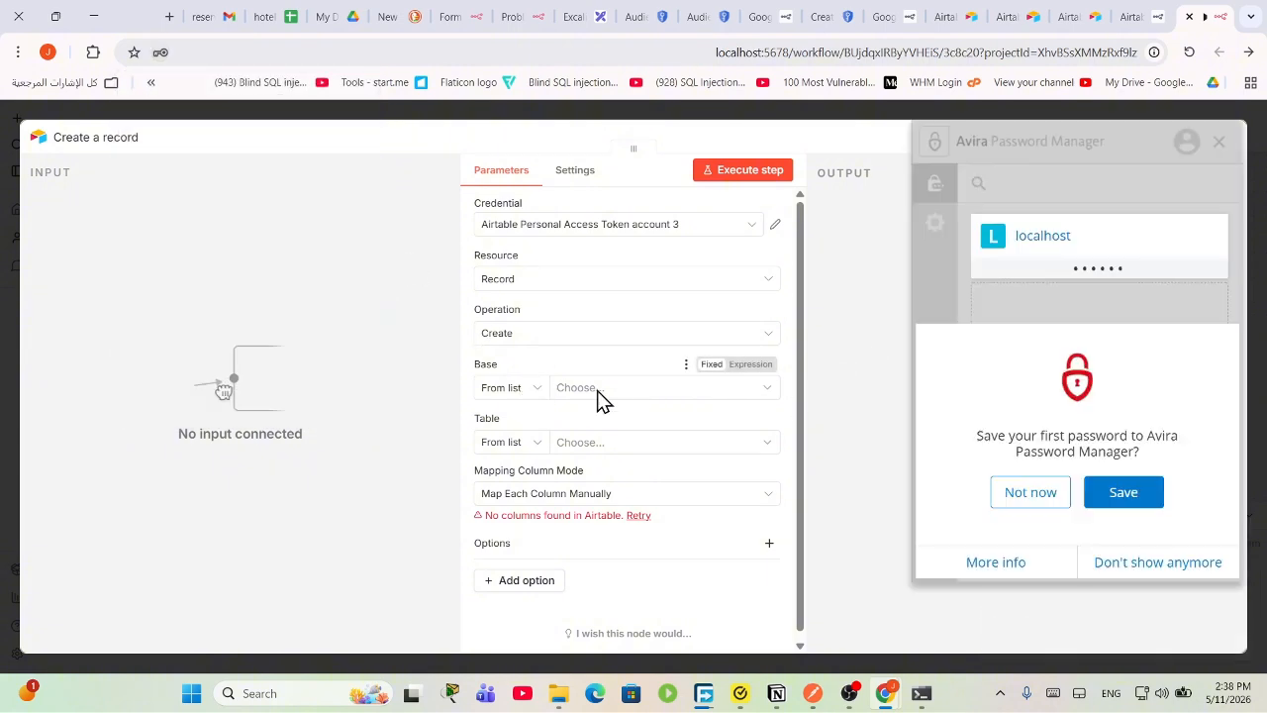
# Step: Try loading the Base list in Create a record, which fails with 403 Forbidden
pyautogui.click(597, 388)
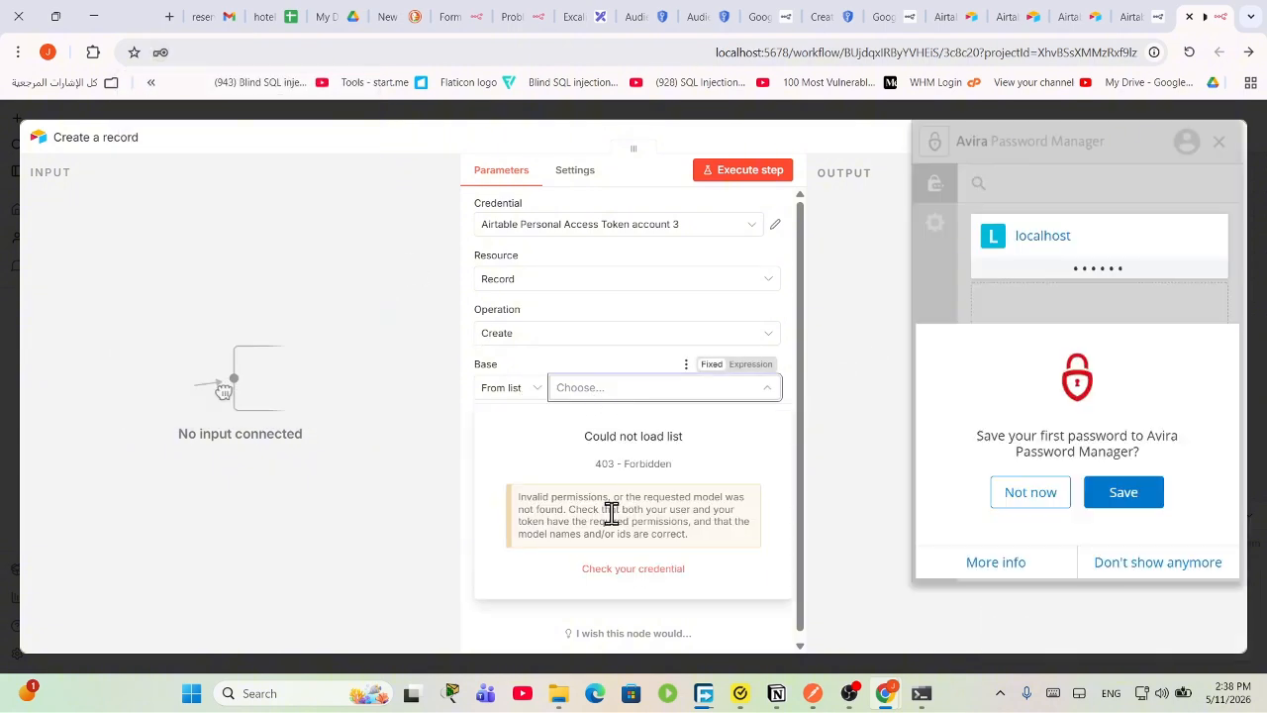
pyautogui.click(675, 231)
pyautogui.click(675, 231)
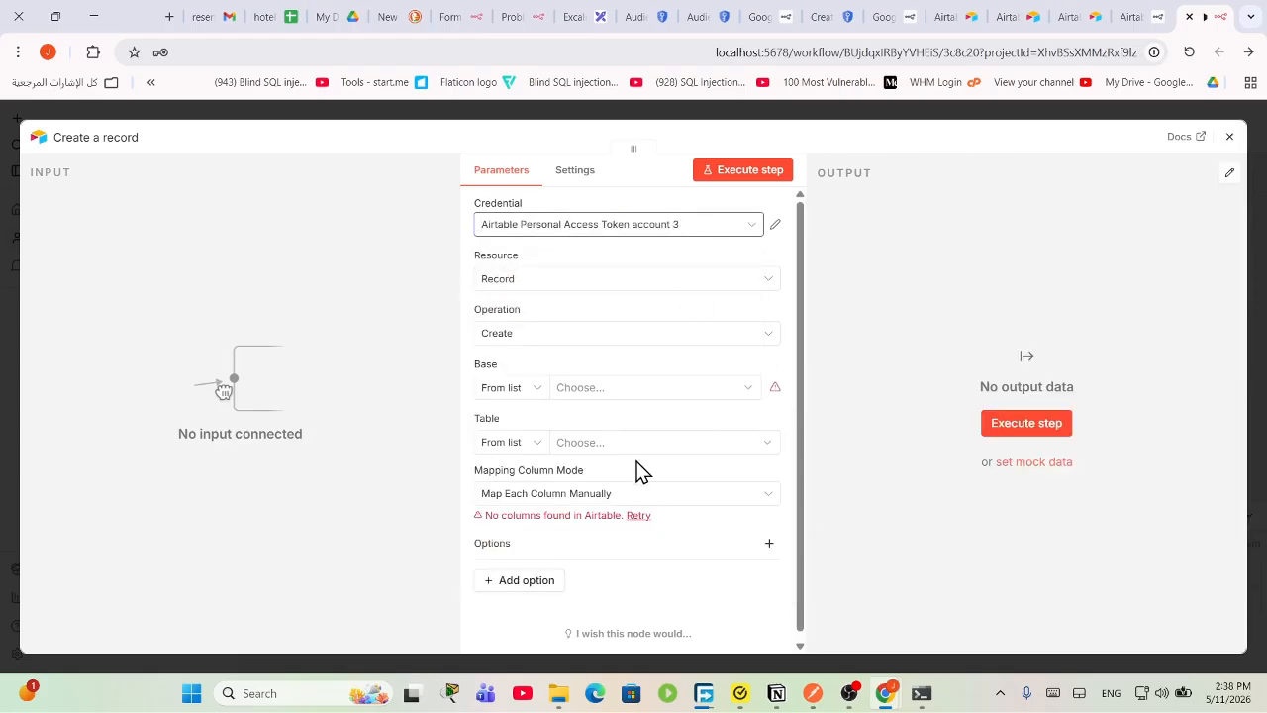
pyautogui.click(629, 390)
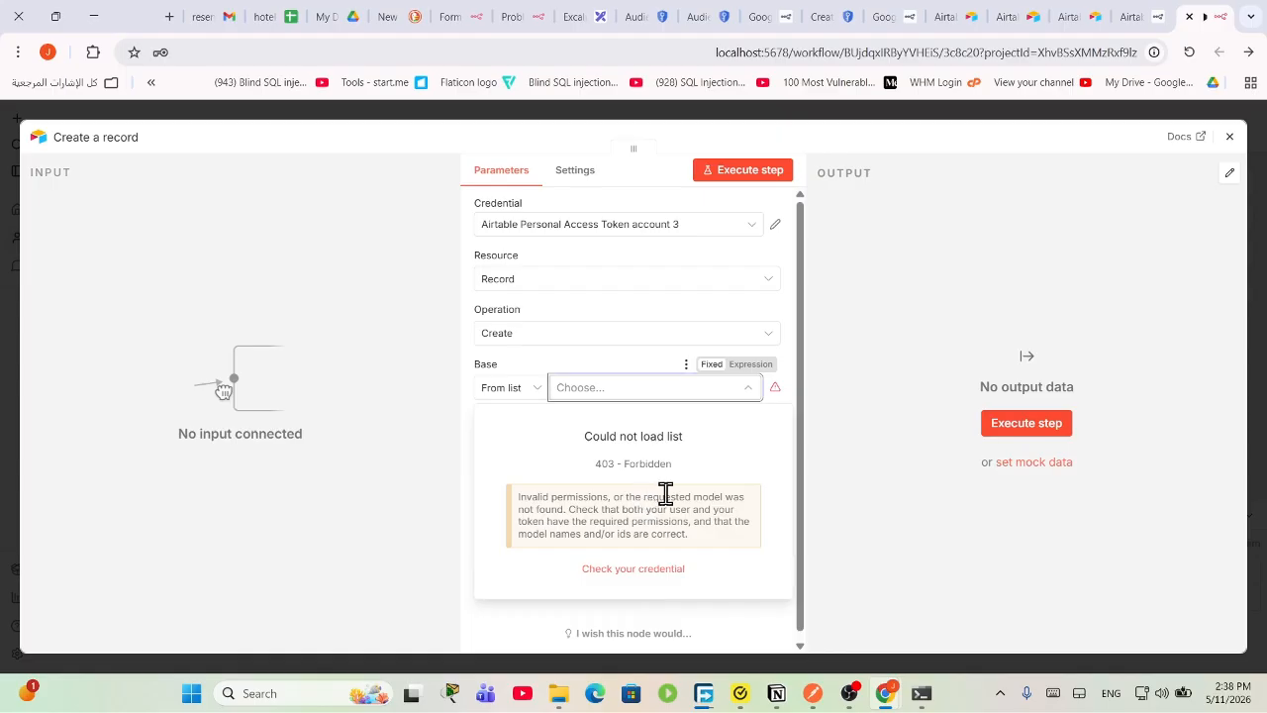
pyautogui.click(1141, 16)
# Step: Open the reserv token's settings in Airtable's Builder hub
pyautogui.click(1095, 13)
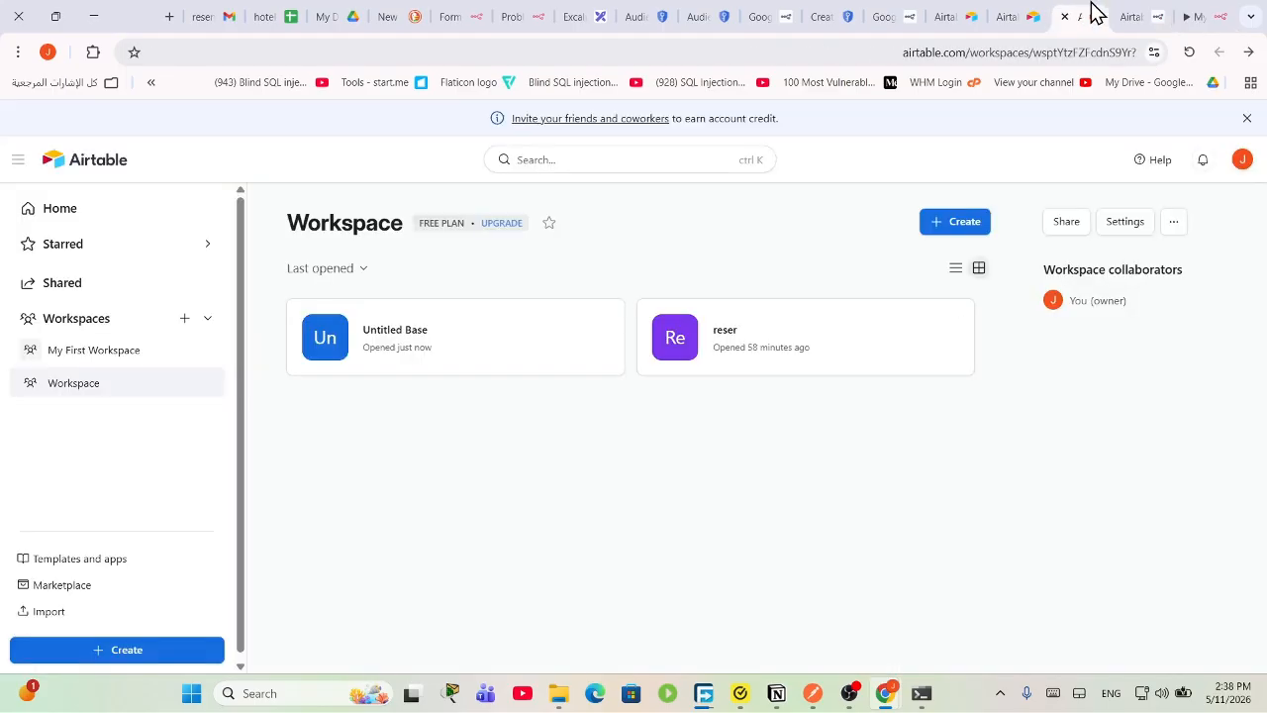
pyautogui.click(1240, 169)
pyautogui.click(1069, 540)
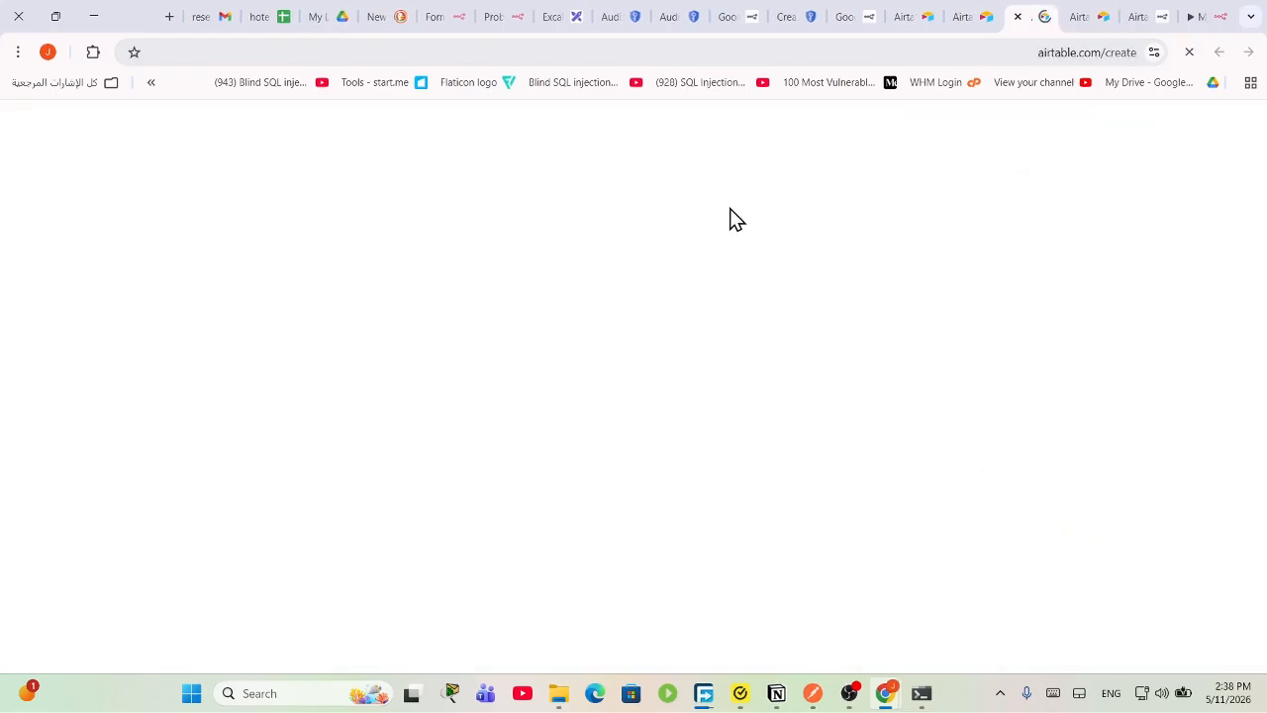
pyautogui.click(297, 367)
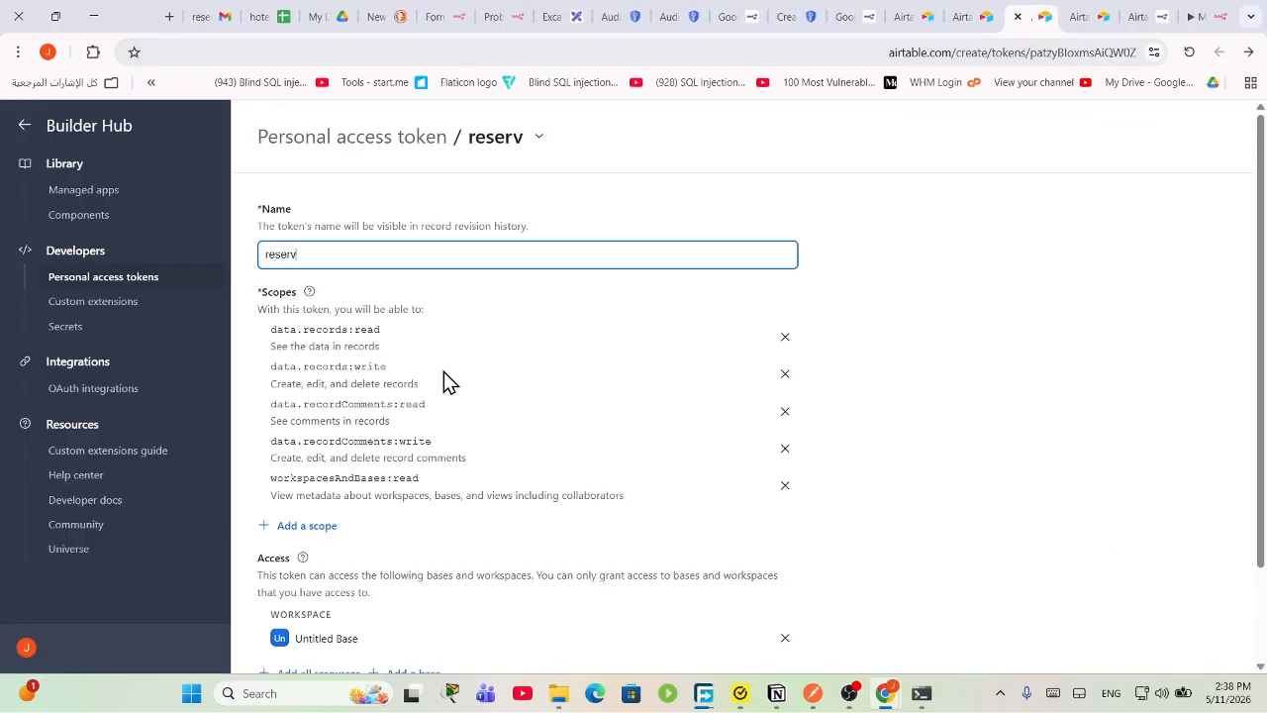
# Step: Add schema.bases:read and schema.bases:write to reserv, save, and reload n8n's base list
pyautogui.scroll(-2, 465, 431)
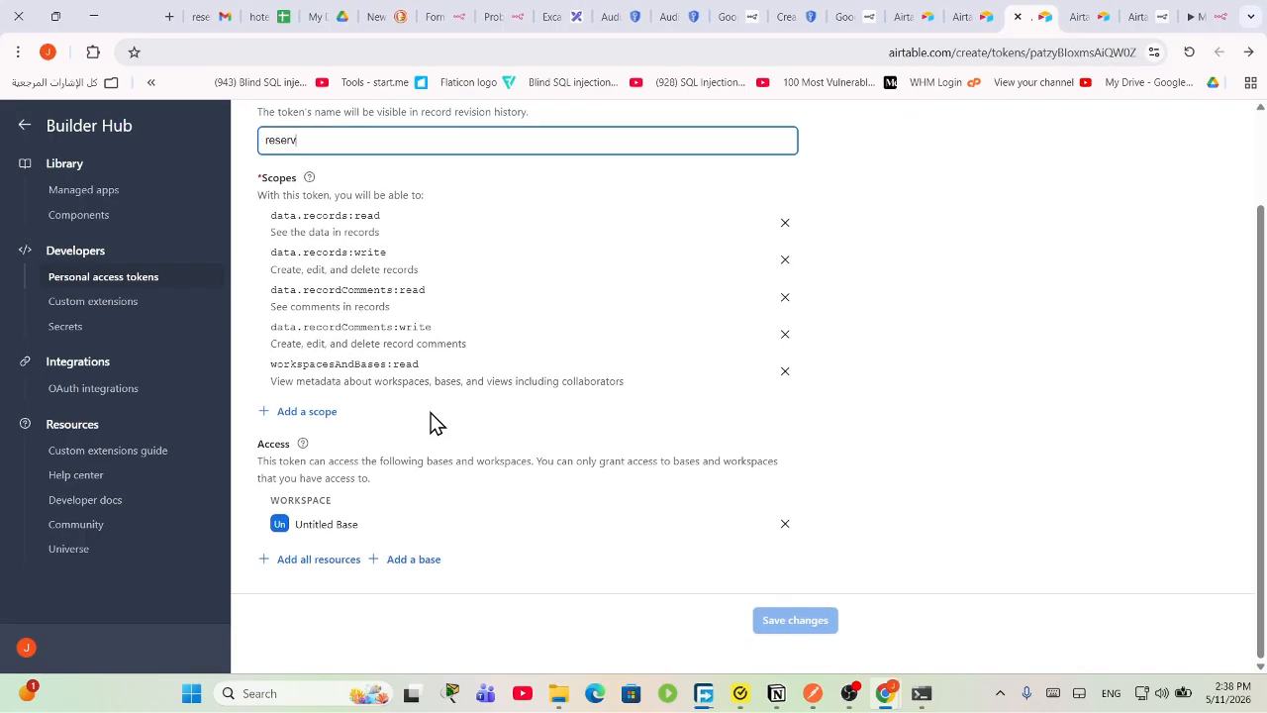
pyautogui.click(322, 413)
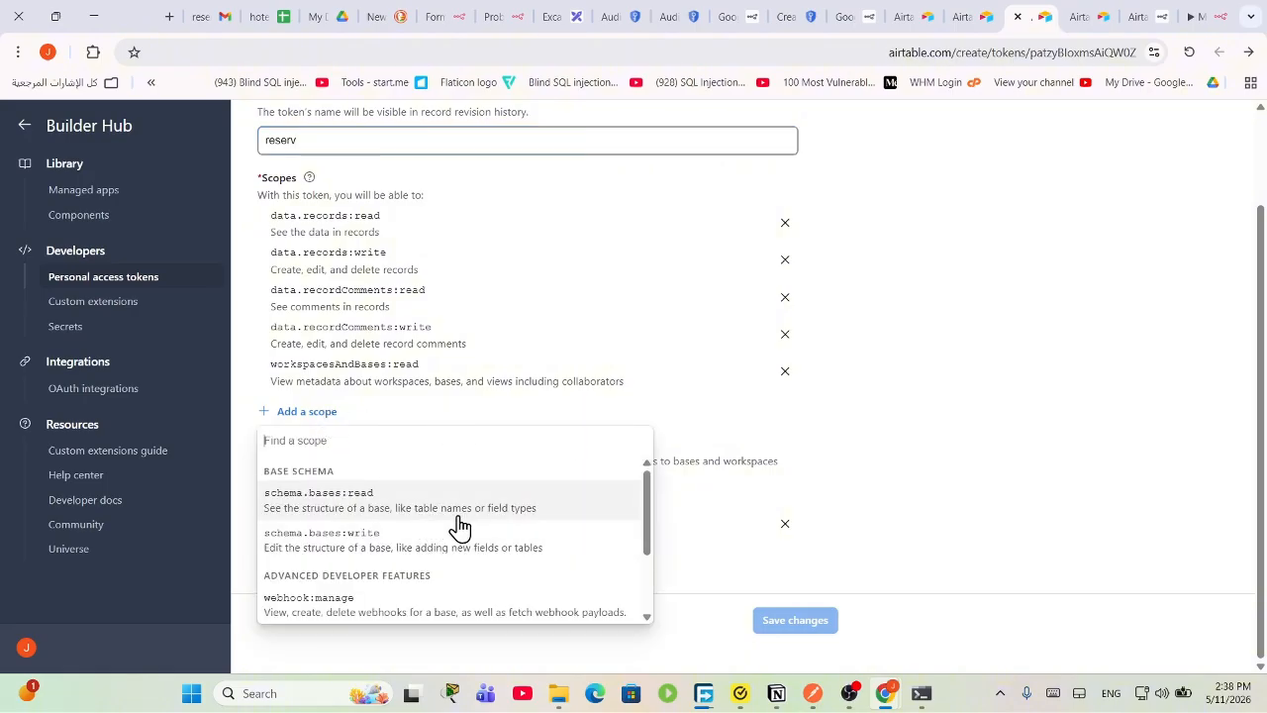
pyautogui.scroll(-2, 443, 554)
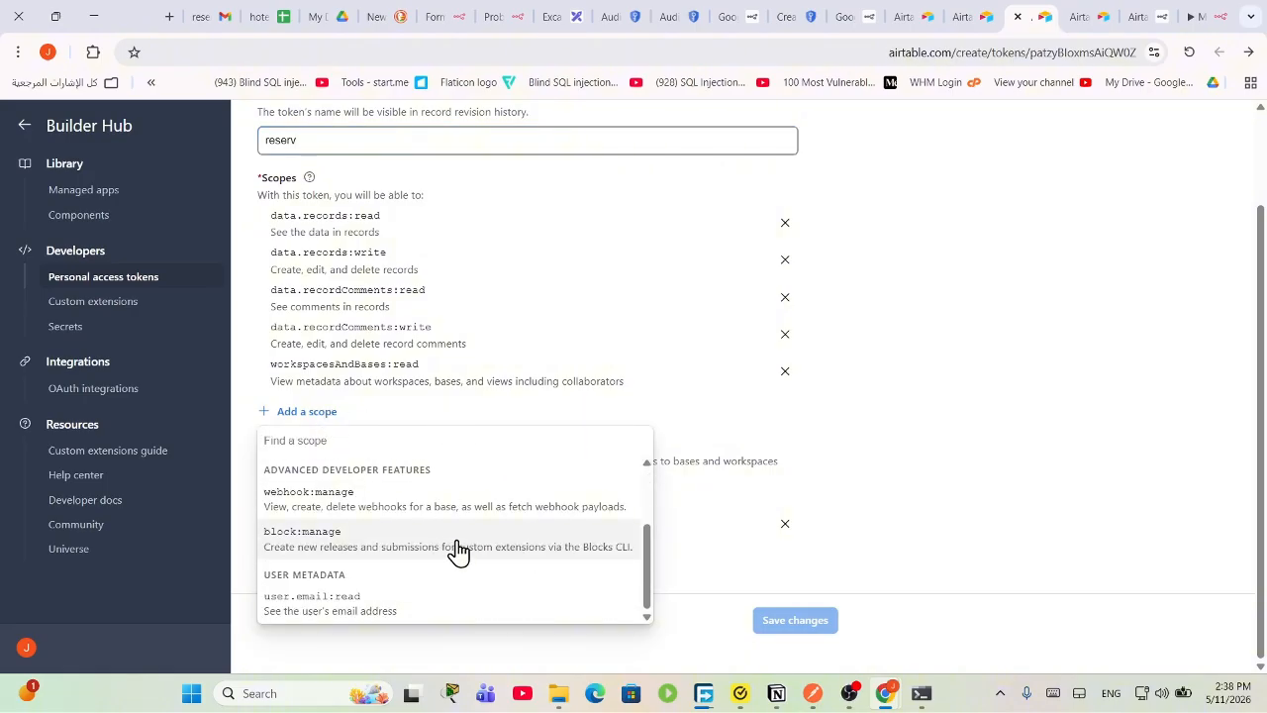
pyautogui.scroll(2, 453, 552)
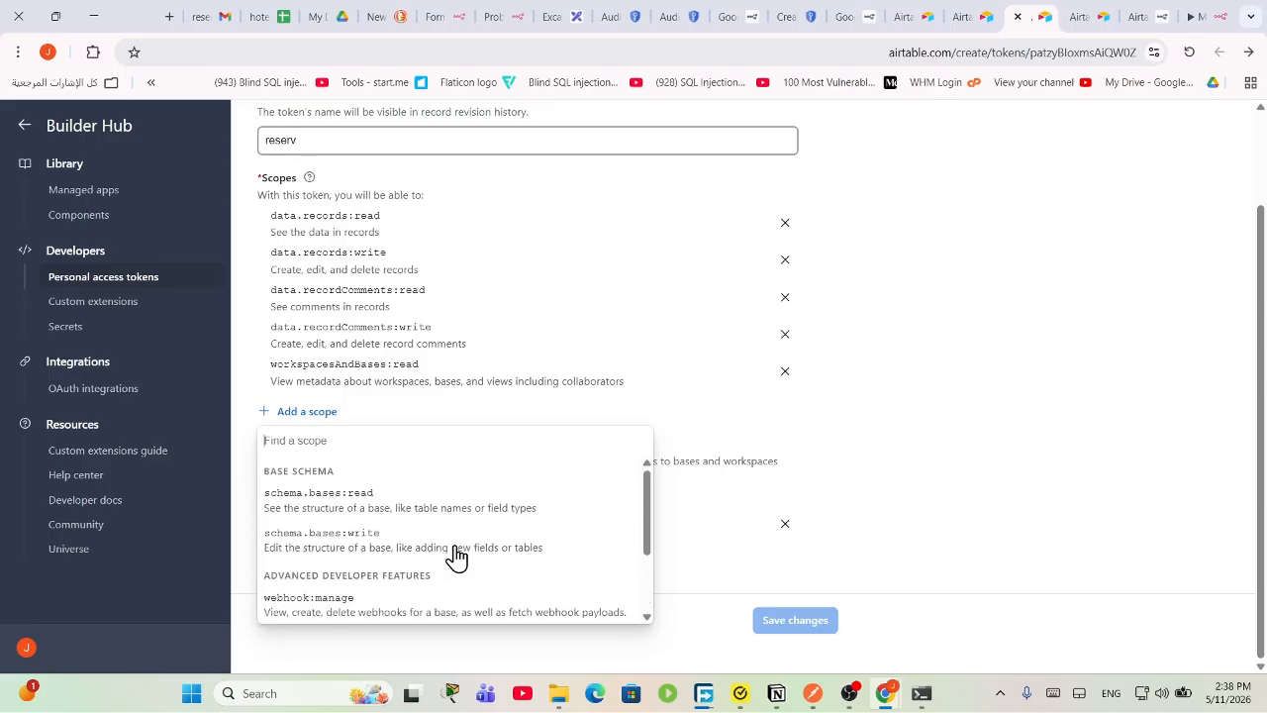
pyautogui.click(416, 505)
pyautogui.click(332, 458)
pyautogui.click(365, 551)
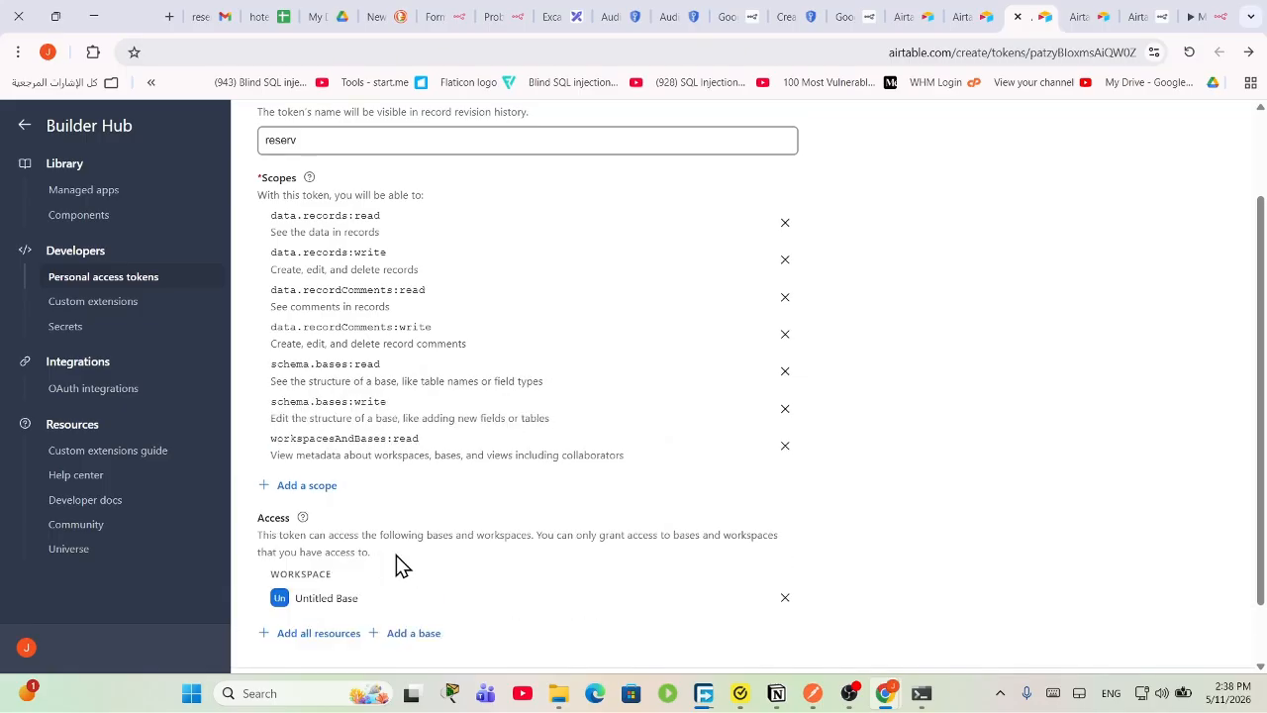
pyautogui.scroll(-1, 538, 529)
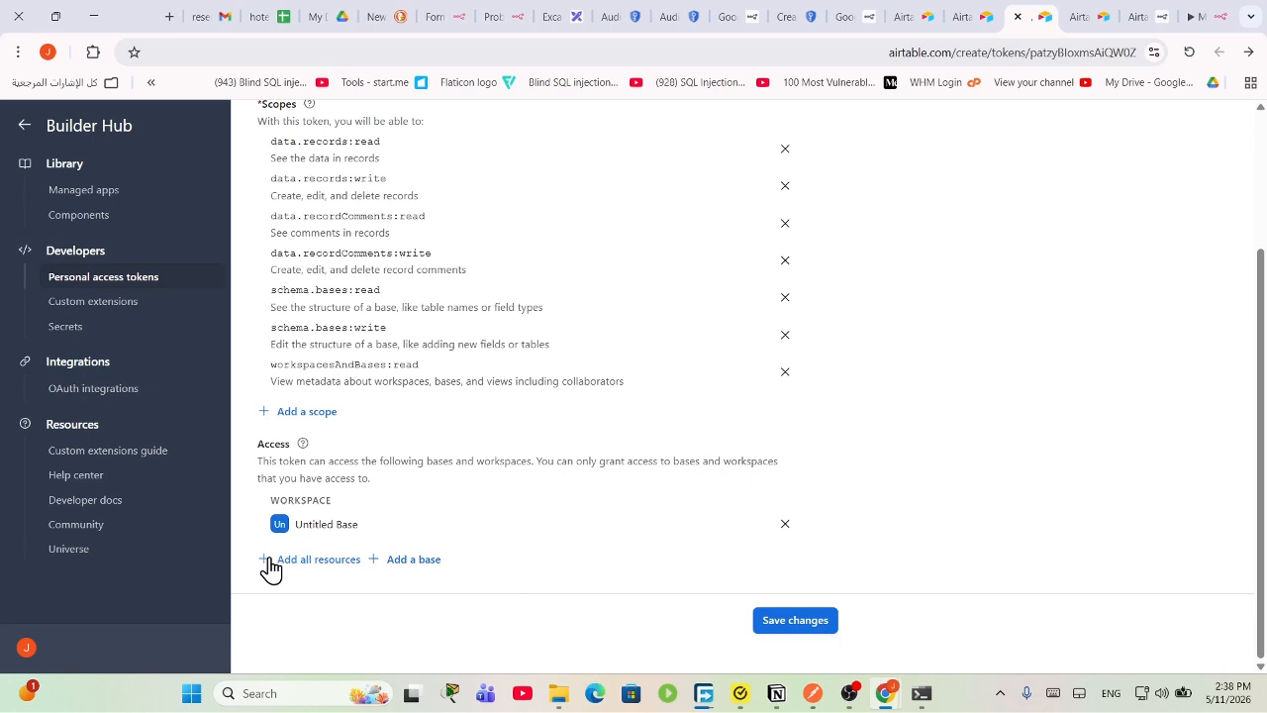
pyautogui.click(761, 627)
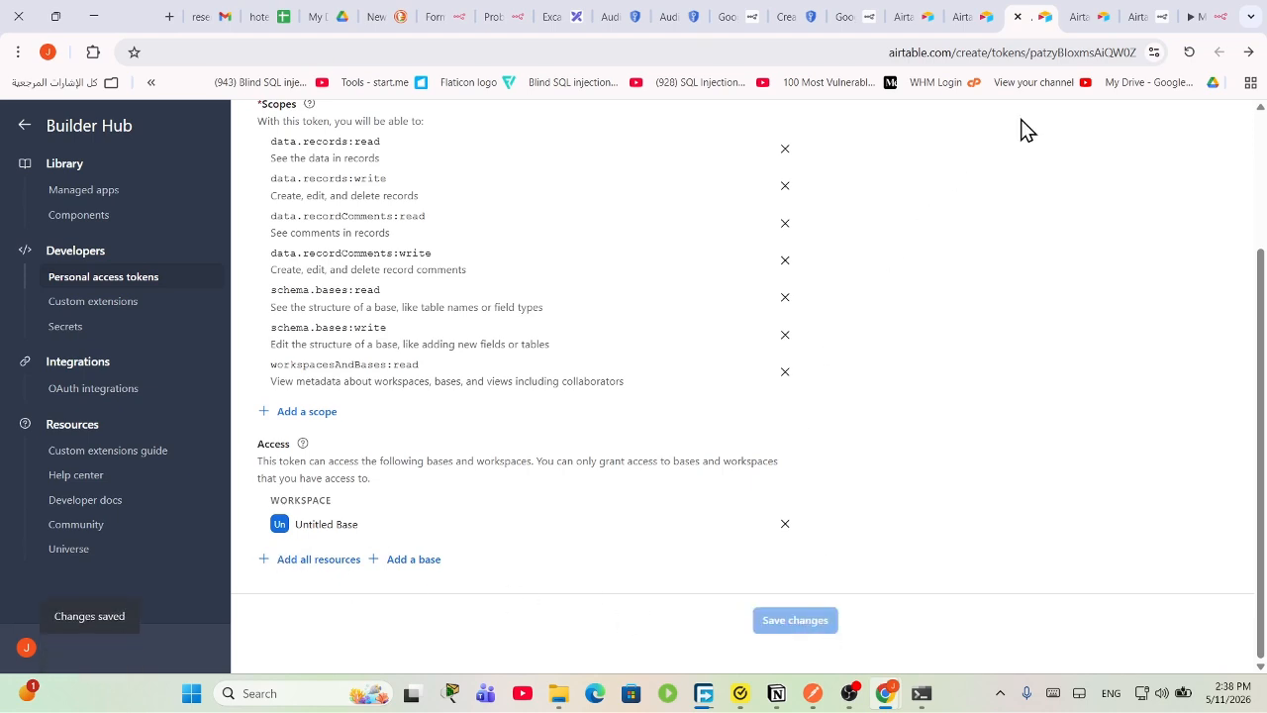
pyautogui.click(1188, 14)
pyautogui.click(634, 395)
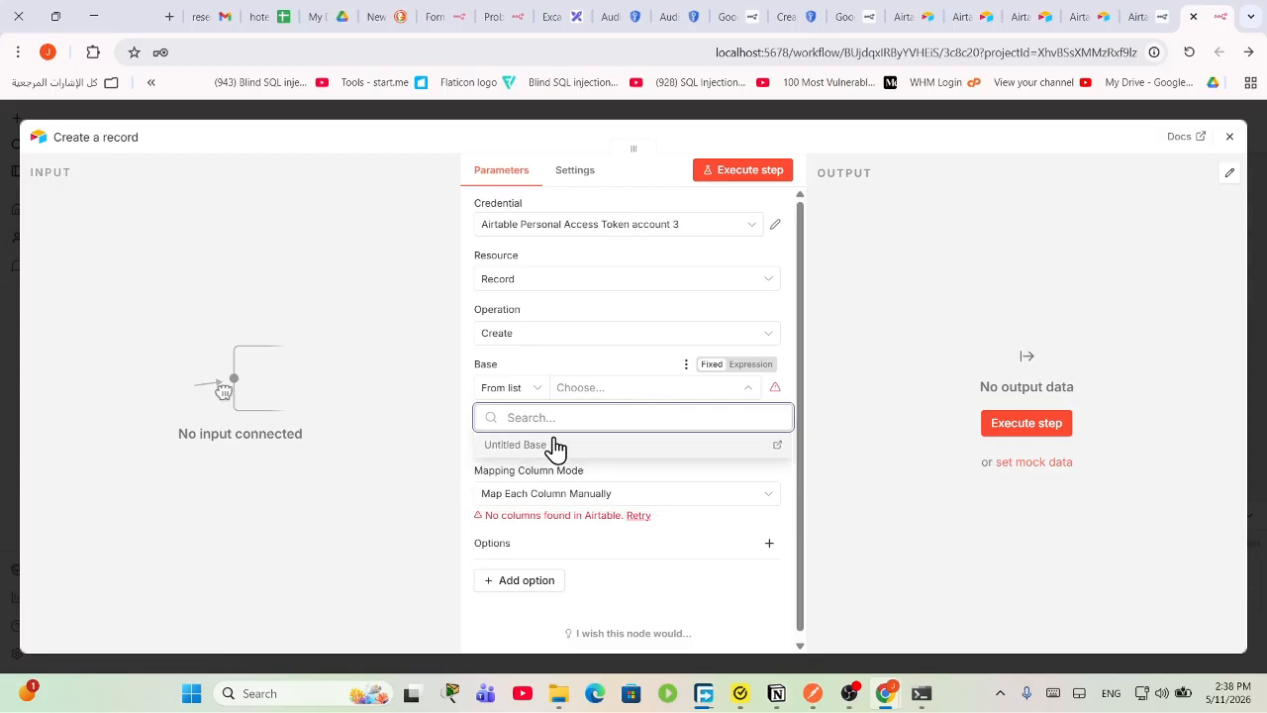
# Step: Point the Airtable node at Table 1 of Untitled Base
pyautogui.click(557, 450)
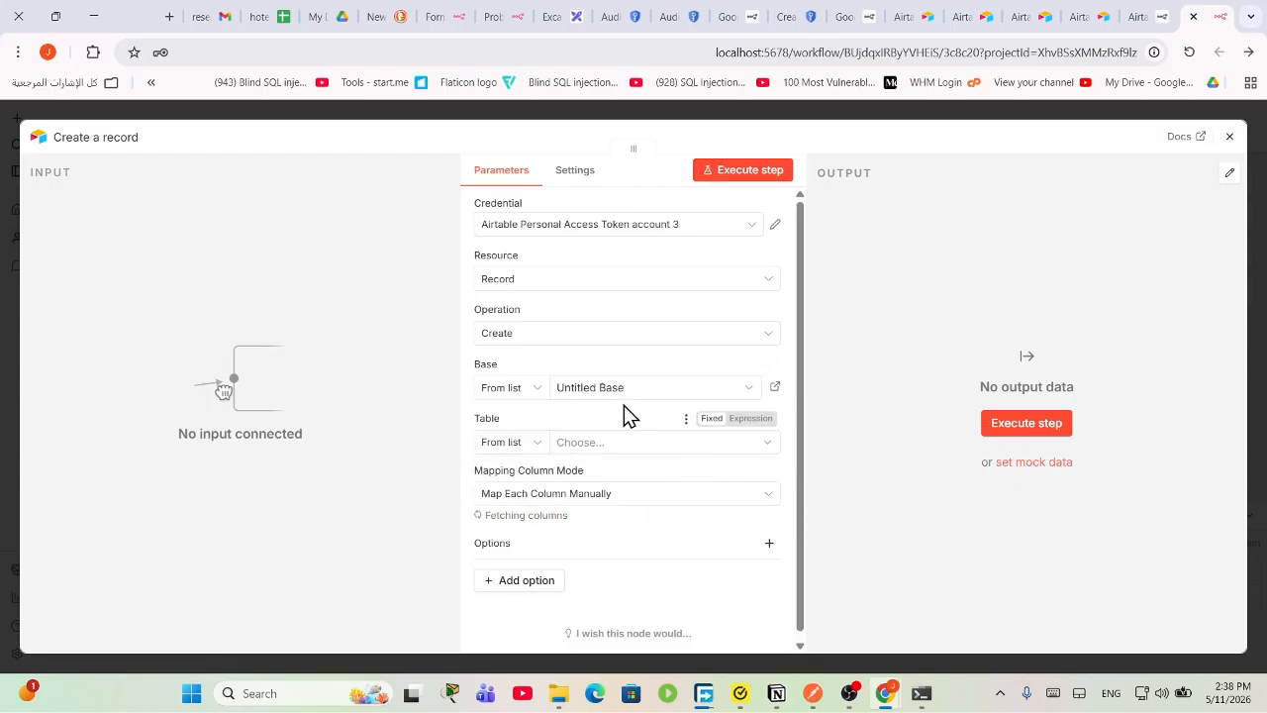
pyautogui.click(594, 448)
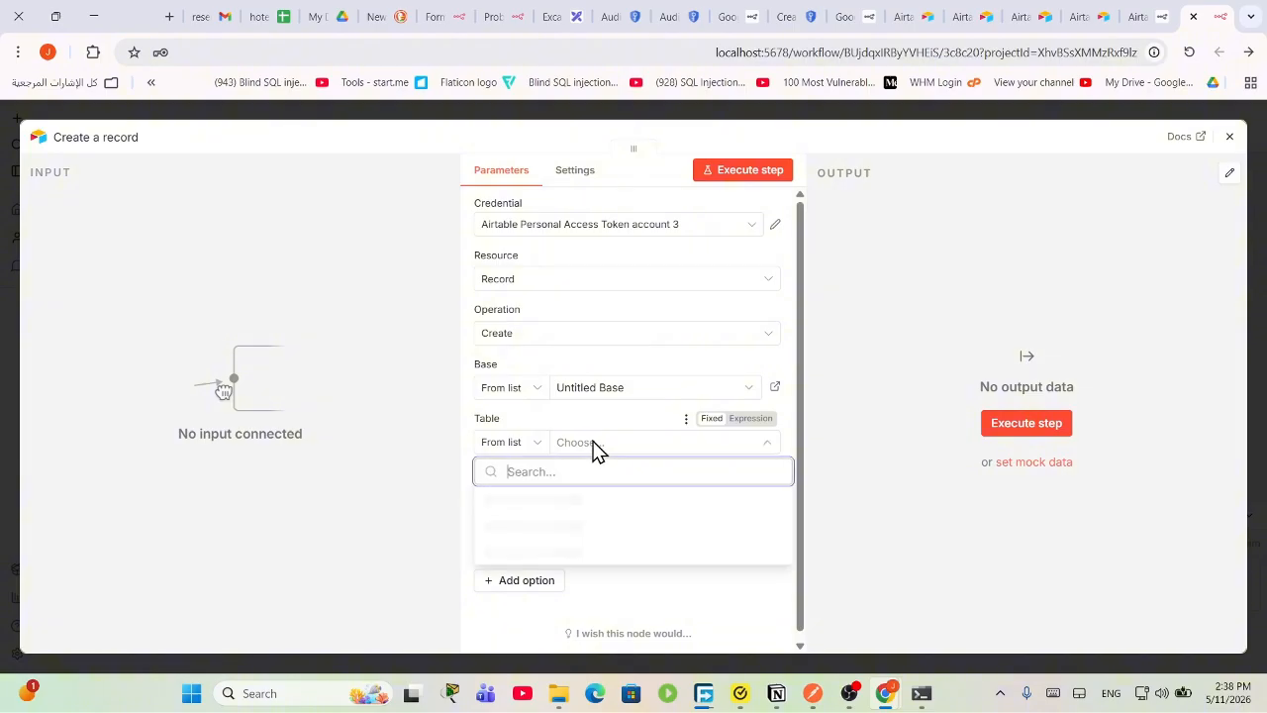
pyautogui.click(535, 503)
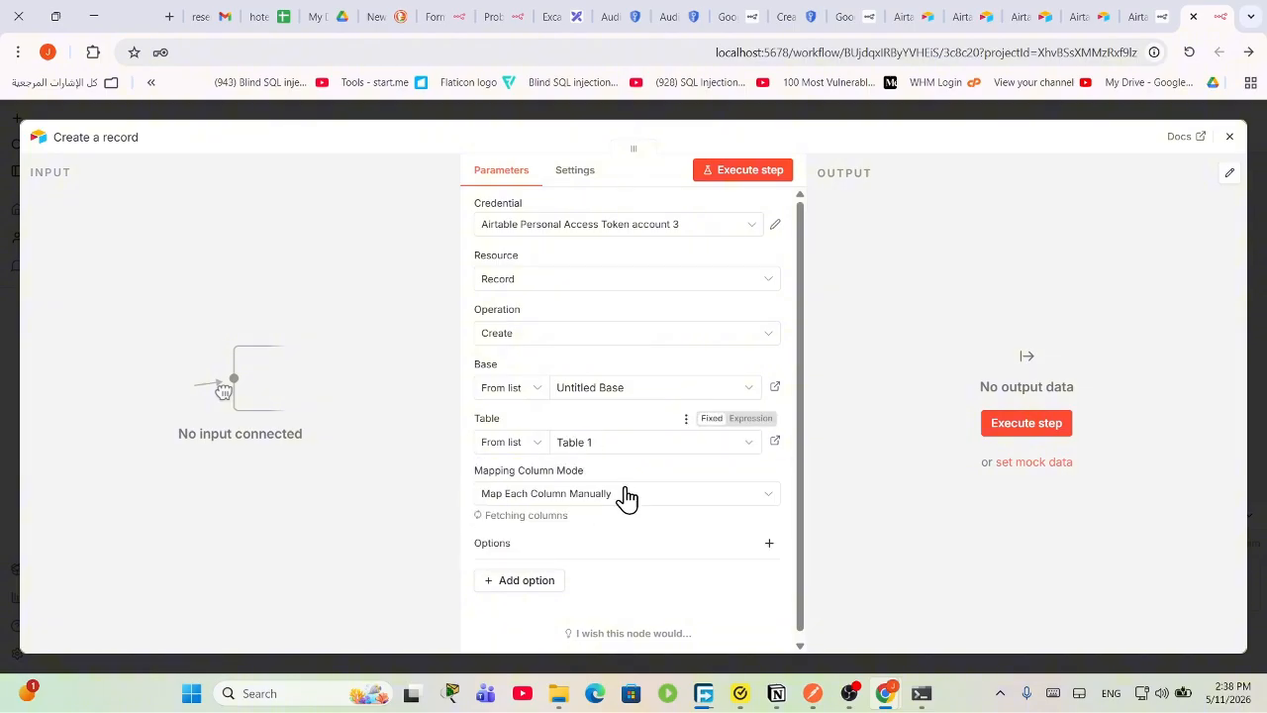
pyautogui.scroll(-3, 580, 469)
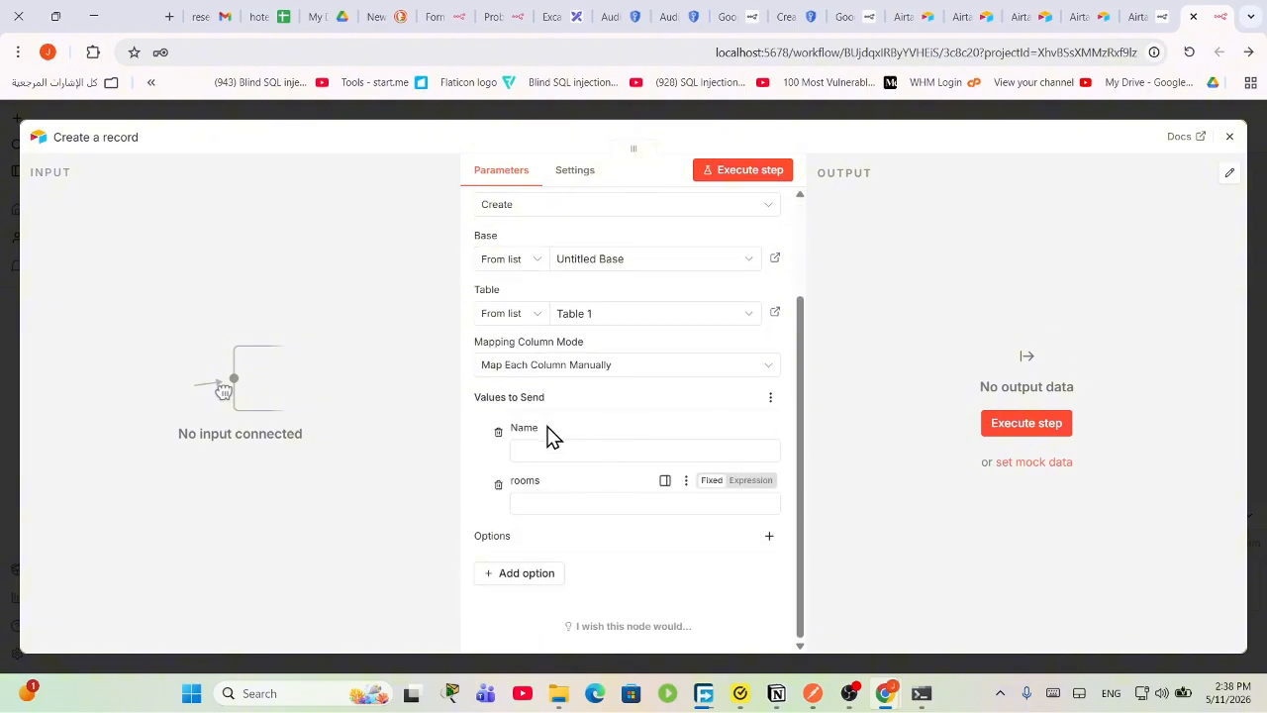
pyautogui.click(546, 452)
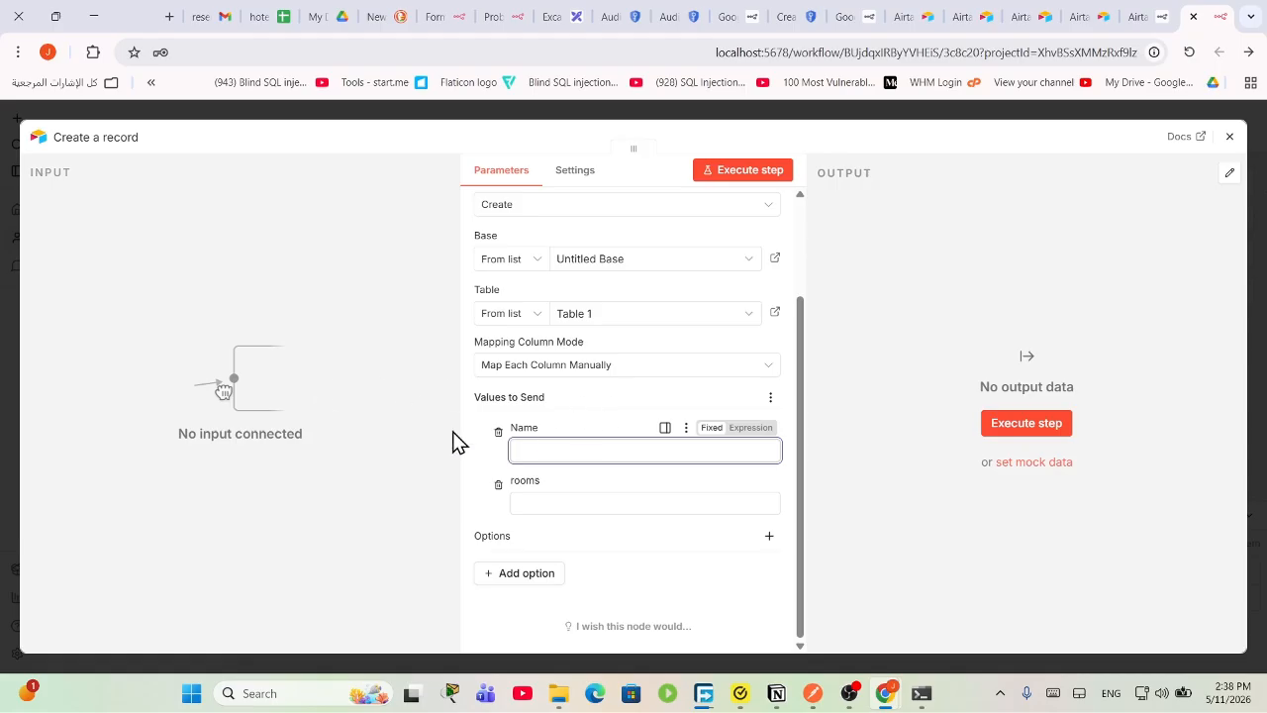
# Step: Rearrange the nodes and connect On form submission directly to Create a record
pyautogui.click(1227, 139)
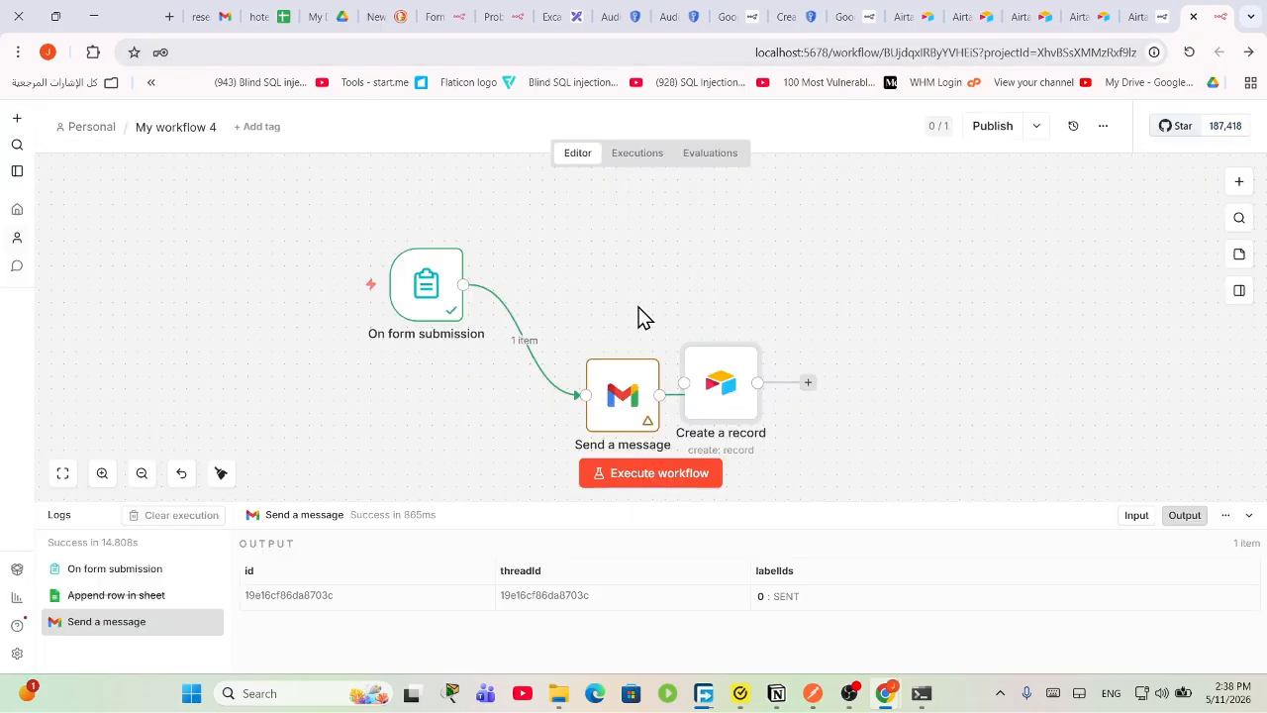
pyautogui.moveTo(715, 428); pyautogui.dragTo(680, 305)
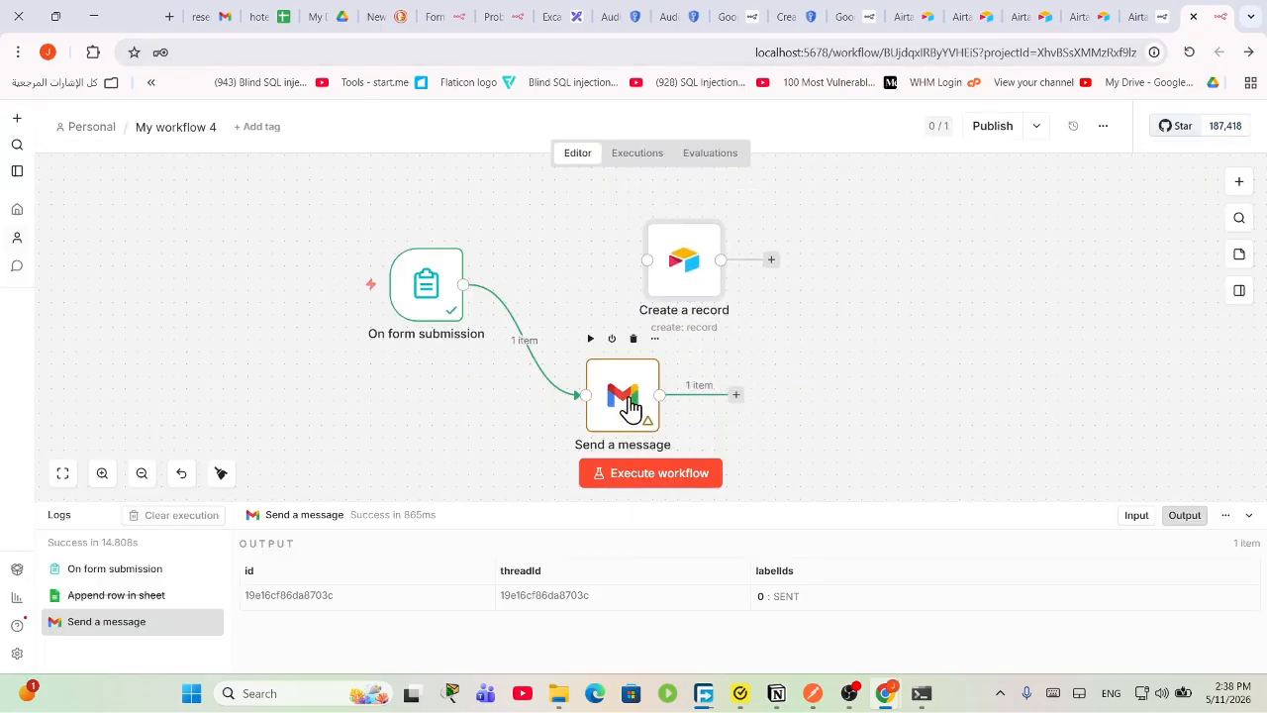
pyautogui.moveTo(629, 406); pyautogui.dragTo(653, 418)
pyautogui.moveTo(465, 284); pyautogui.dragTo(666, 257)
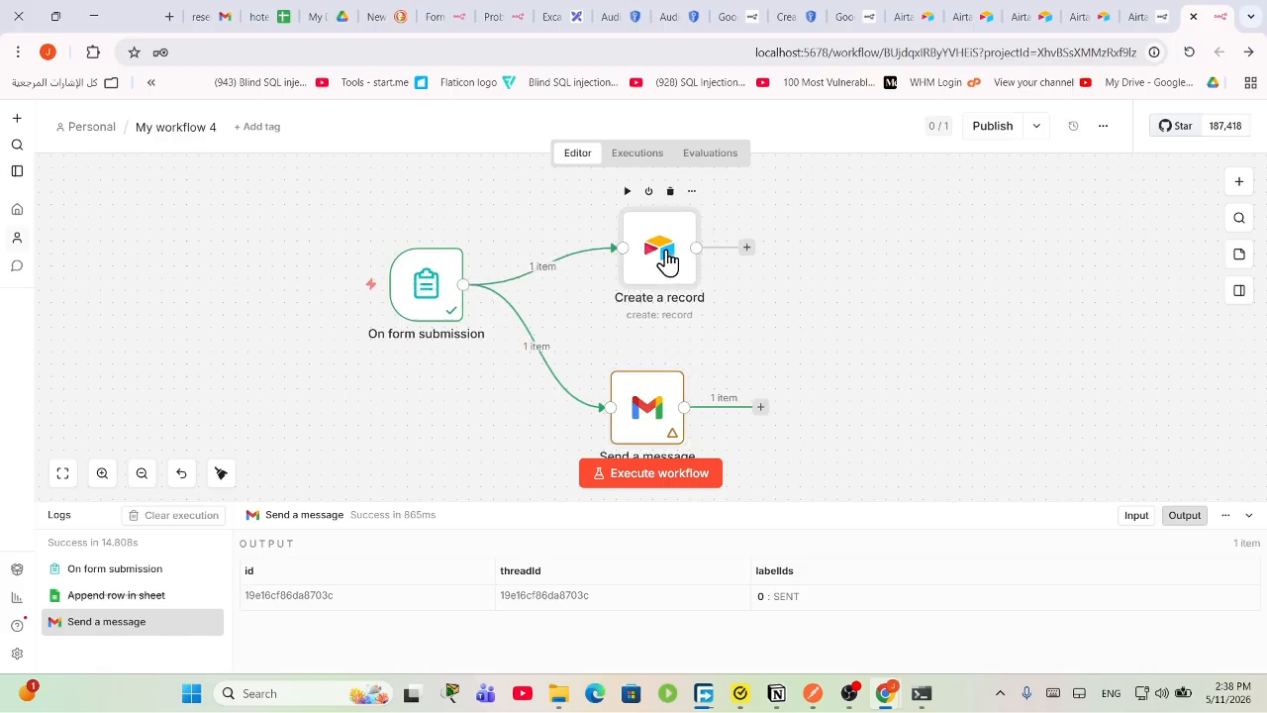
pyautogui.doubleClick(661, 259)
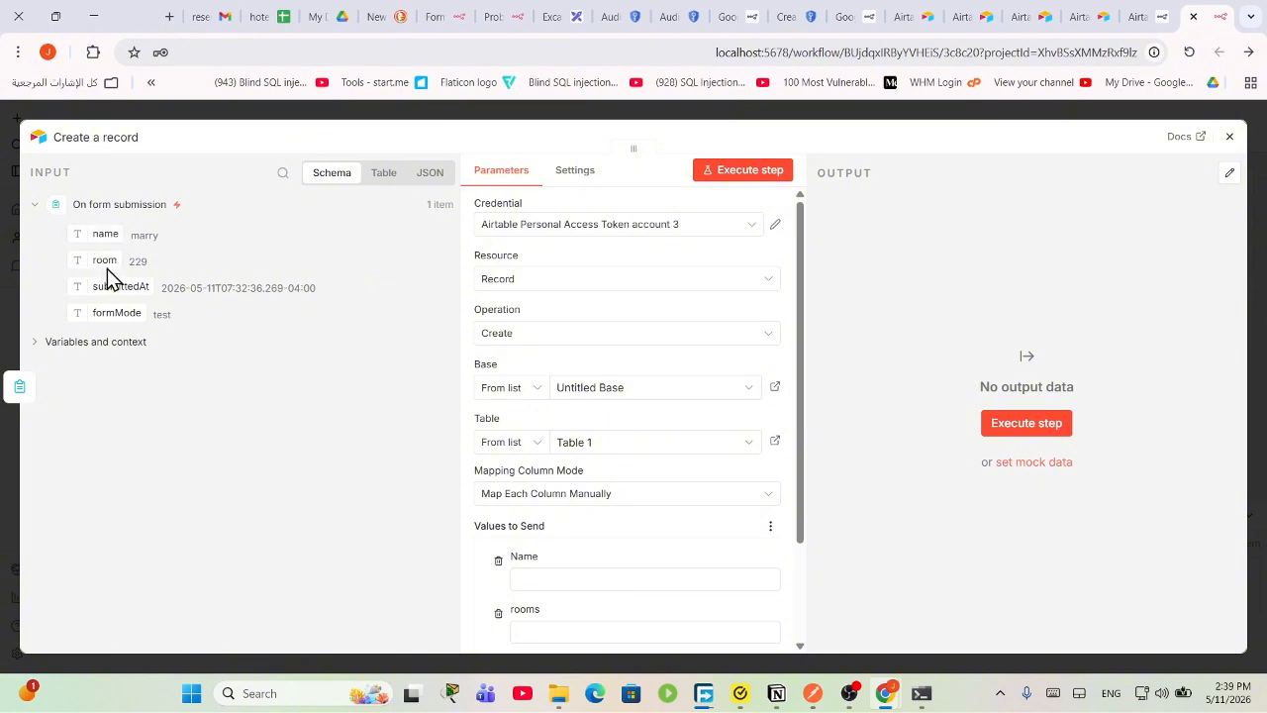
# Step: Map the submitted name and room into the Name and rooms fields
pyautogui.scroll(-2, 581, 485)
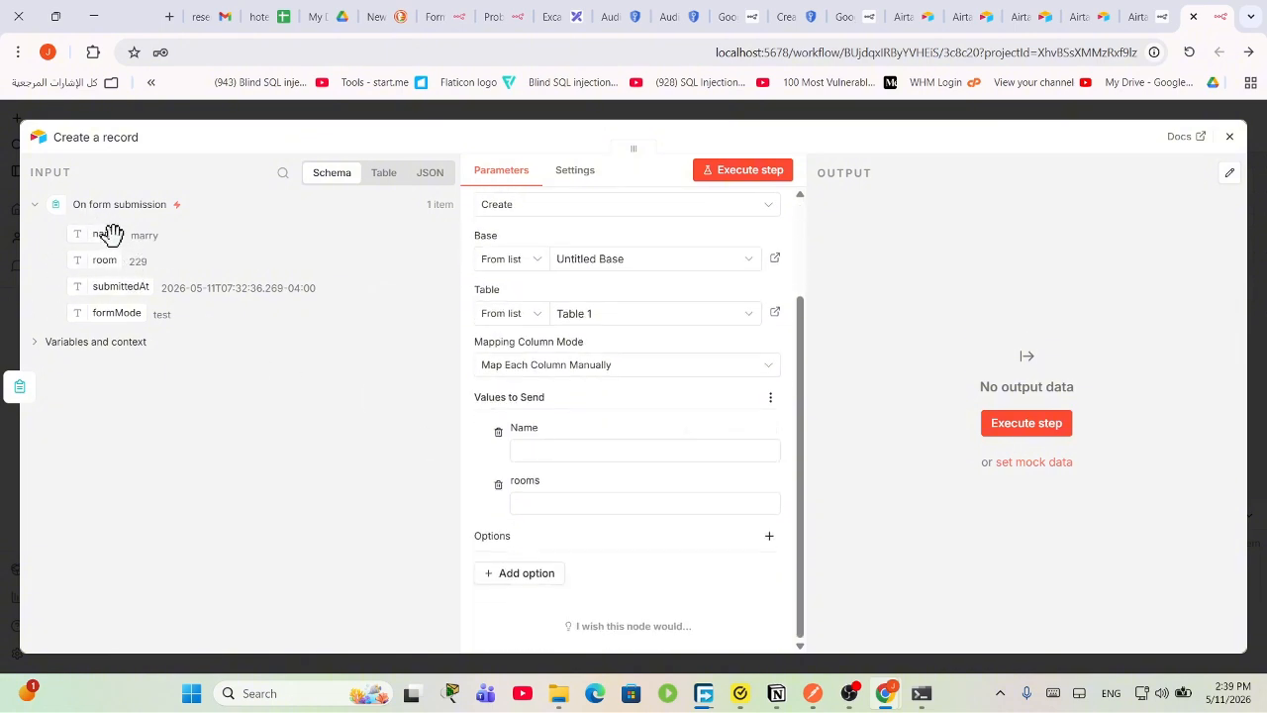
pyautogui.moveTo(111, 234); pyautogui.dragTo(588, 456)
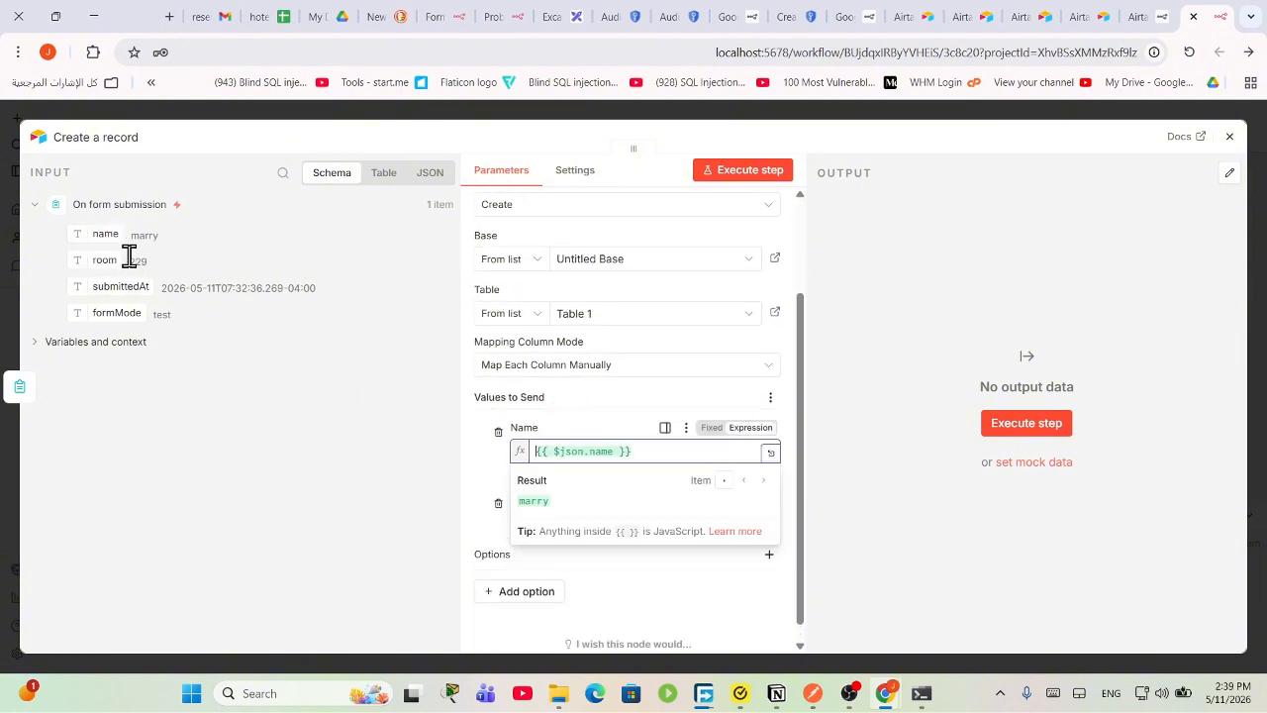
pyautogui.moveTo(106, 255); pyautogui.dragTo(531, 509)
pyautogui.click(961, 451)
# Step: Run the step to create the room 229 record, then open Airtable's access tokens page
pyautogui.scroll(3, 693, 286)
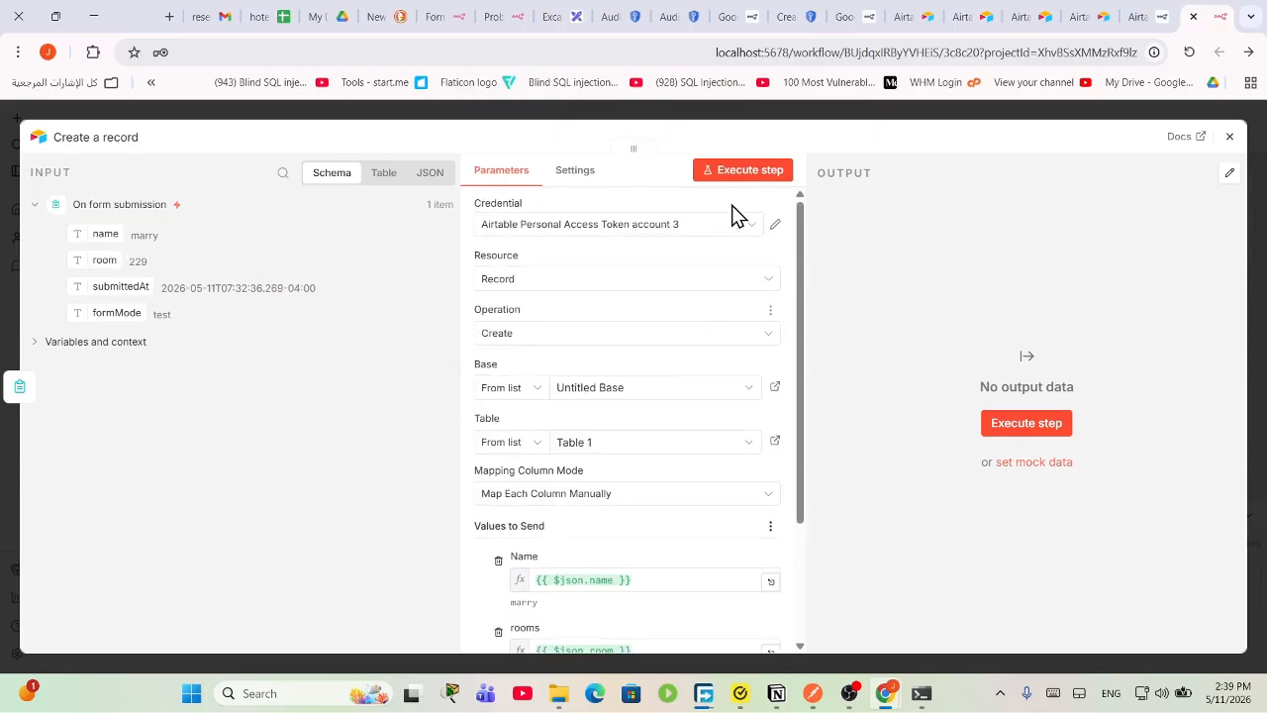
pyautogui.click(744, 173)
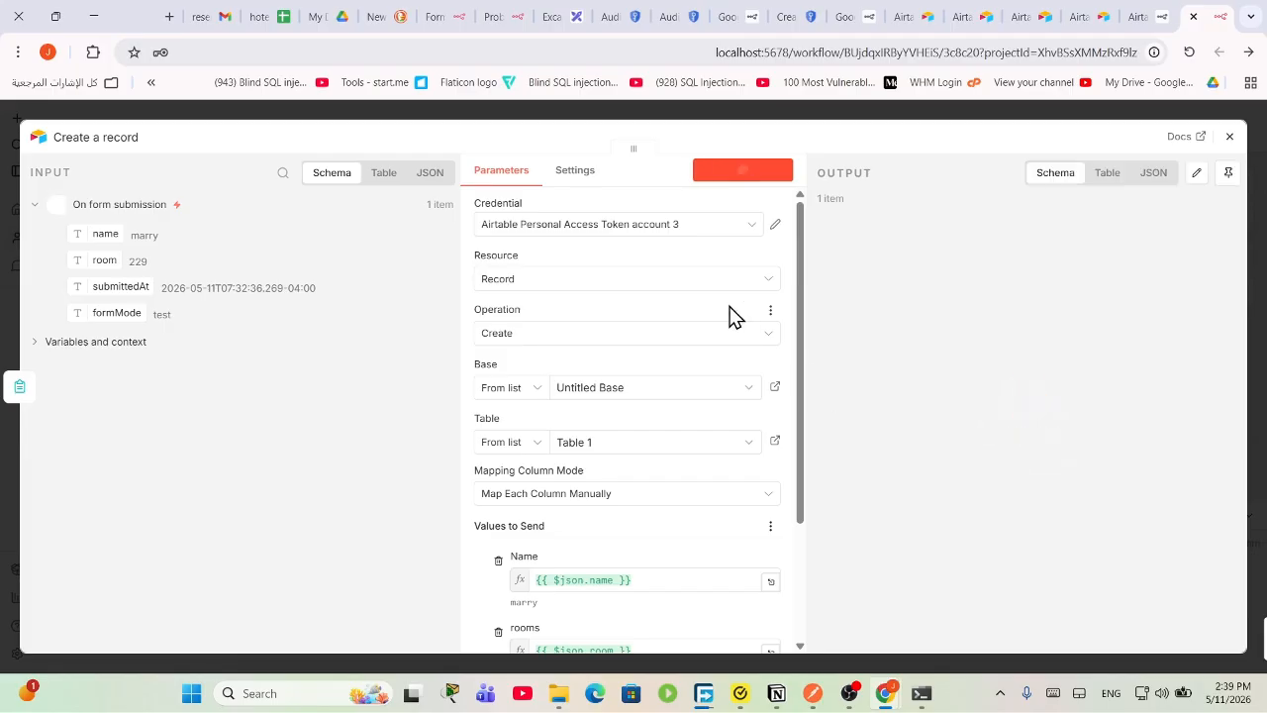
pyautogui.click(1086, 12)
pyautogui.click(998, 13)
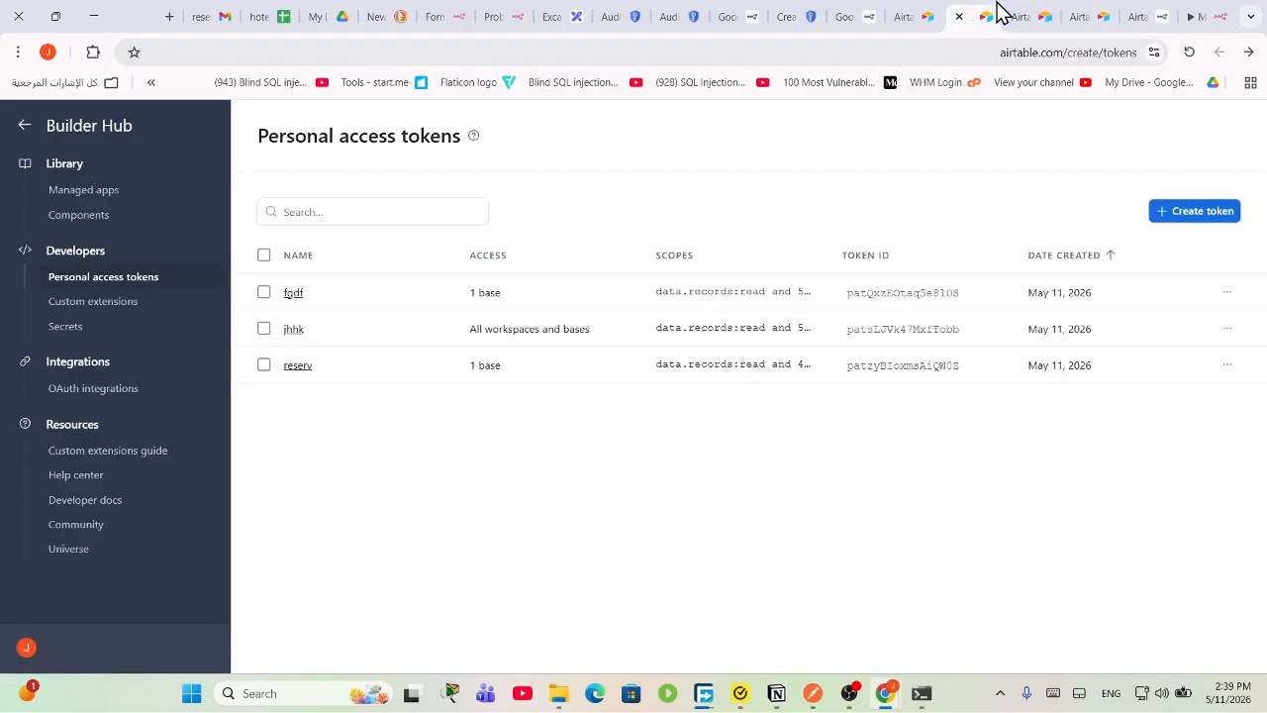
# Step: Check the new rooms 229 row in Untitled Base's Table 1, then close n8n's node panel
pyautogui.click(1000, 13)
pyautogui.click(594, 365)
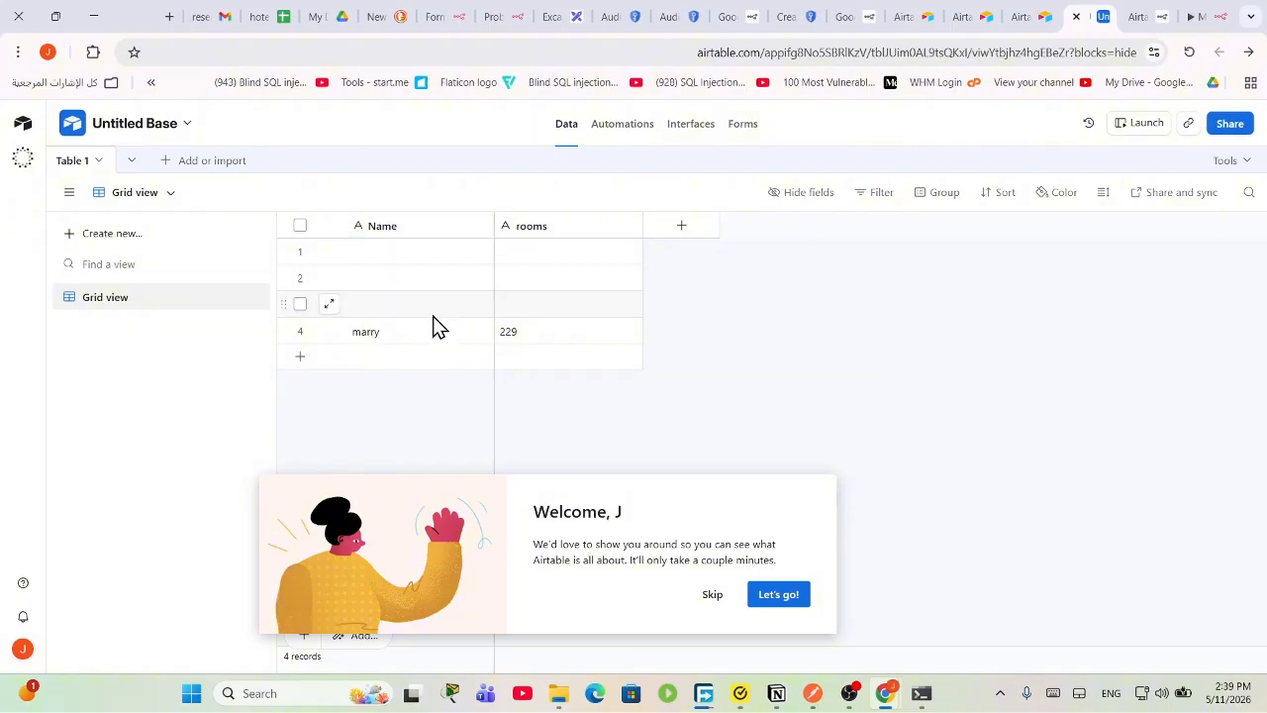
pyautogui.click(1159, 14)
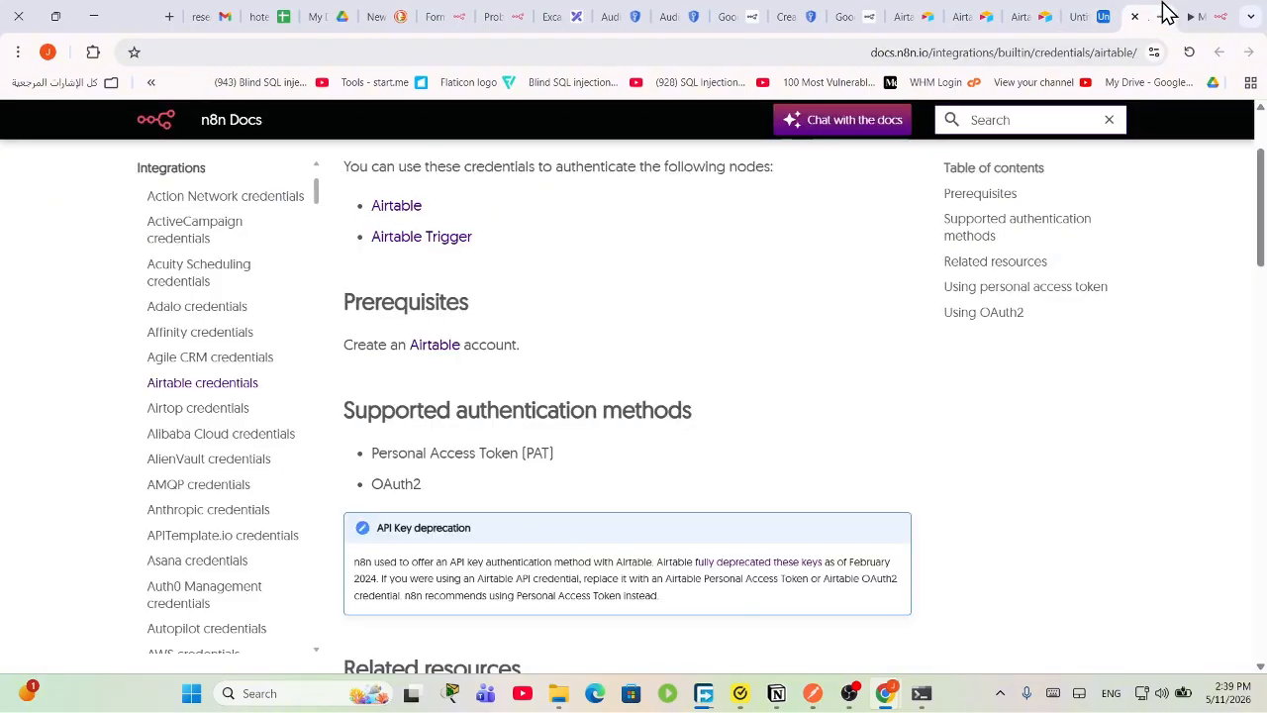
pyautogui.click(1203, 16)
pyautogui.scroll(-5, 683, 435)
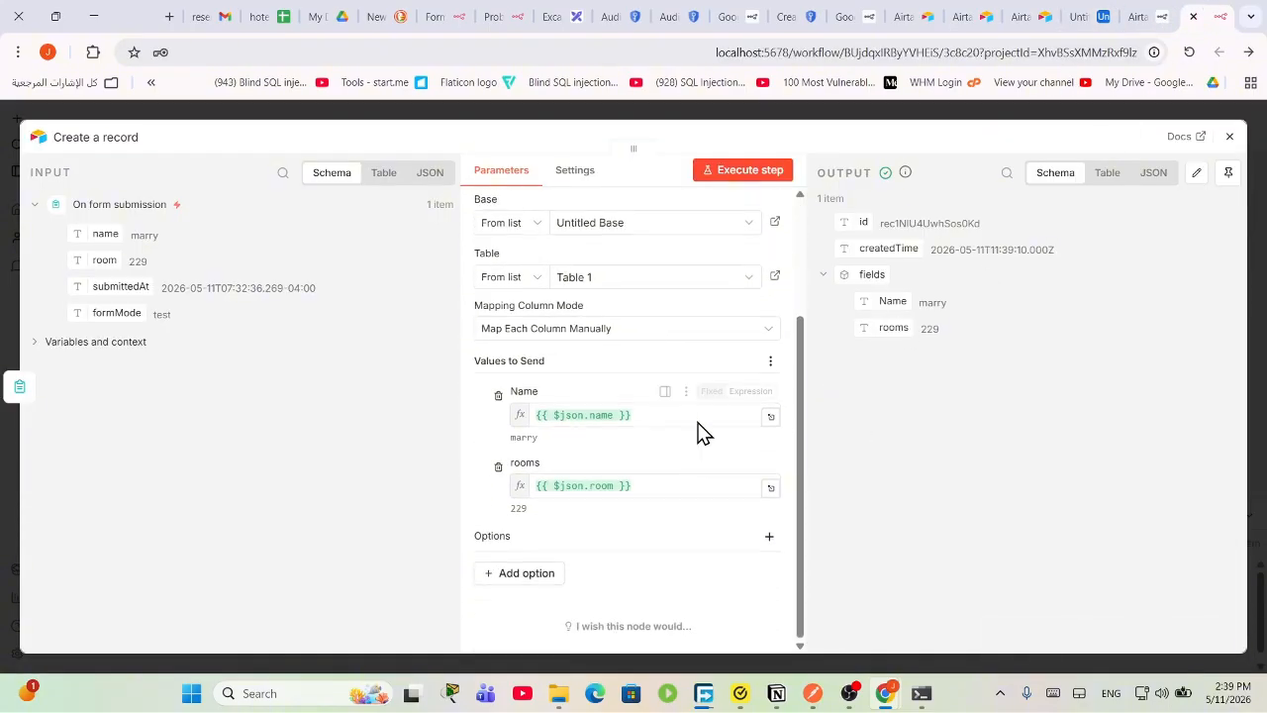
pyautogui.click(1228, 138)
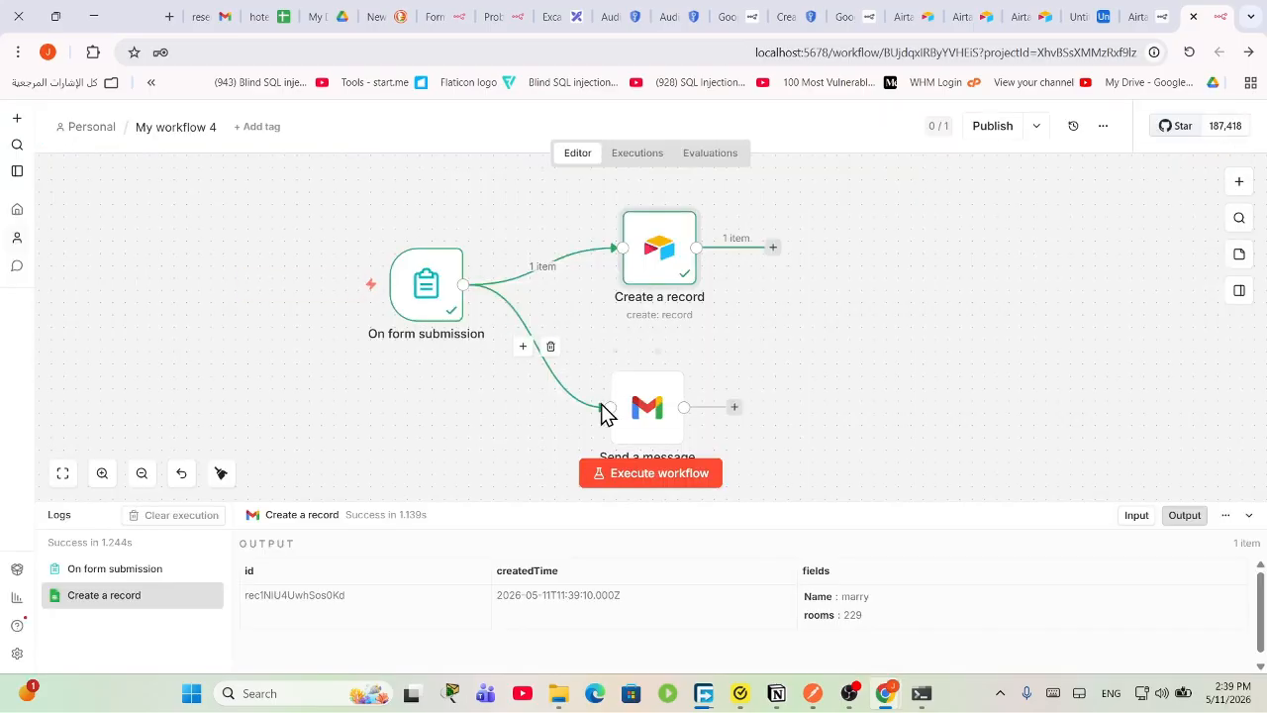
# Step: Tidy the node layout and submit the test reservation form with a guest name and room 101
pyautogui.moveTo(634, 413); pyautogui.dragTo(656, 389)
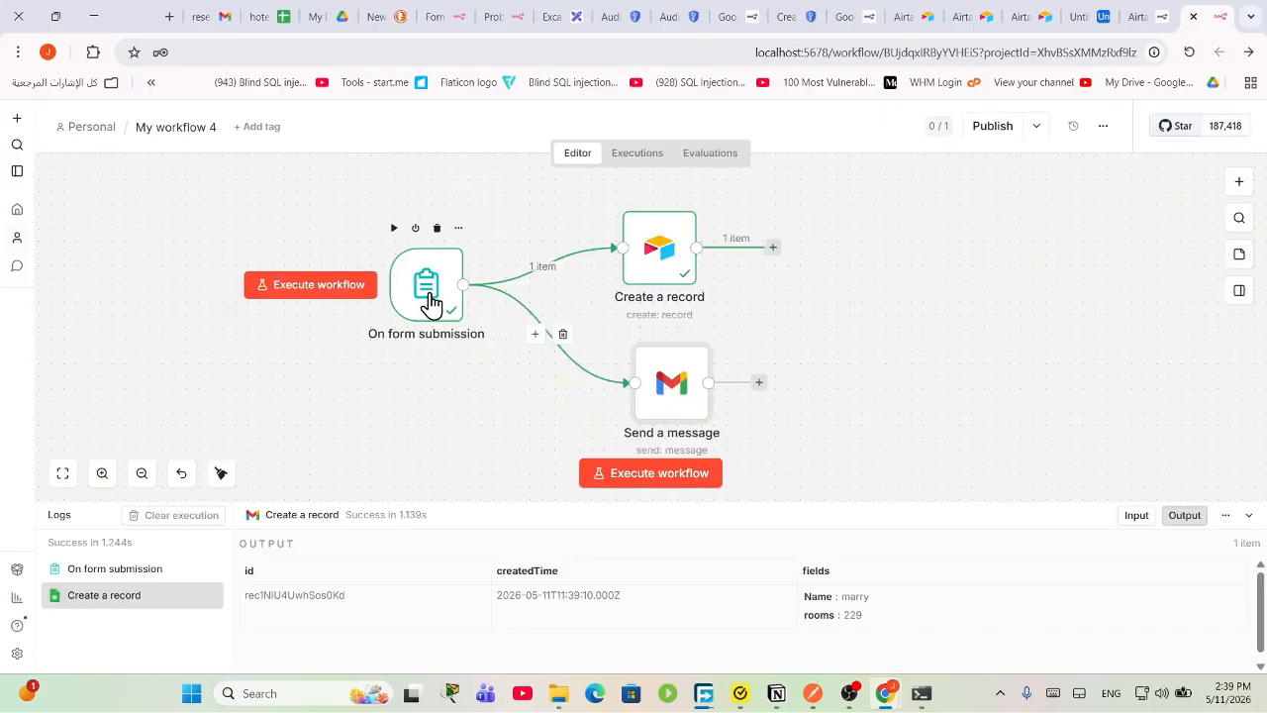
pyautogui.moveTo(430, 306); pyautogui.dragTo(381, 293)
pyautogui.click(665, 483)
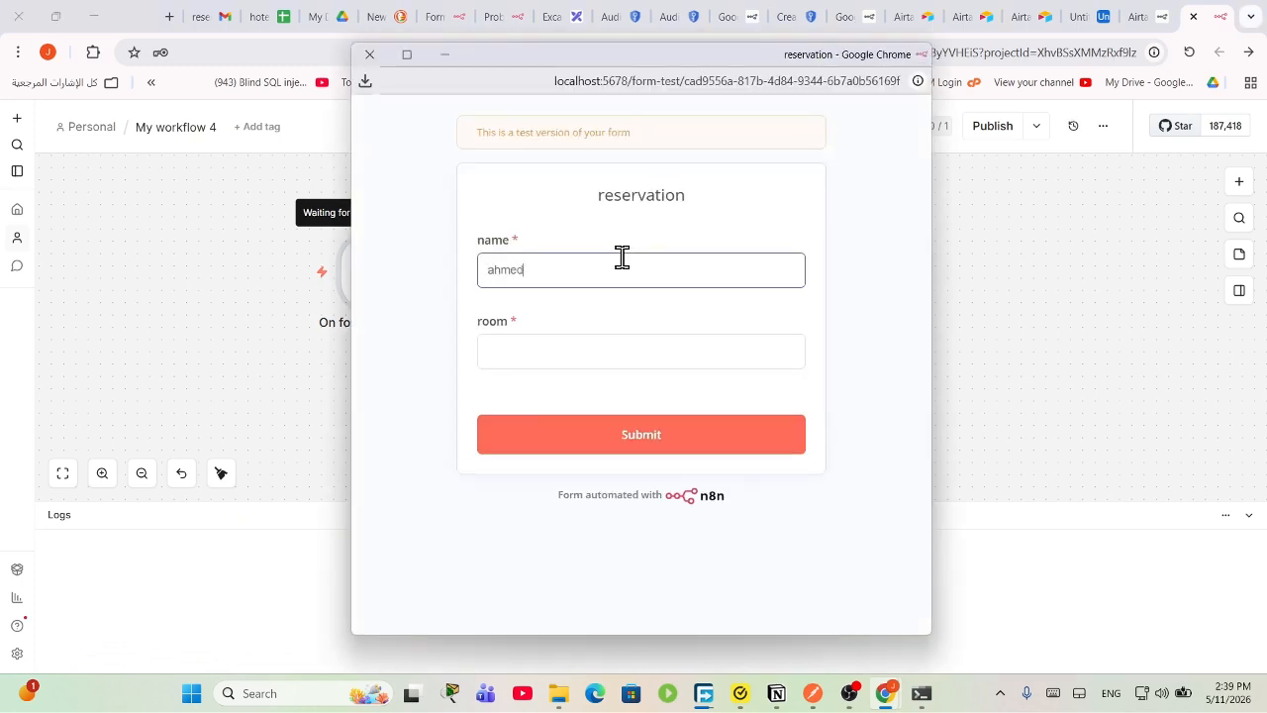
pyautogui.click(619, 349)
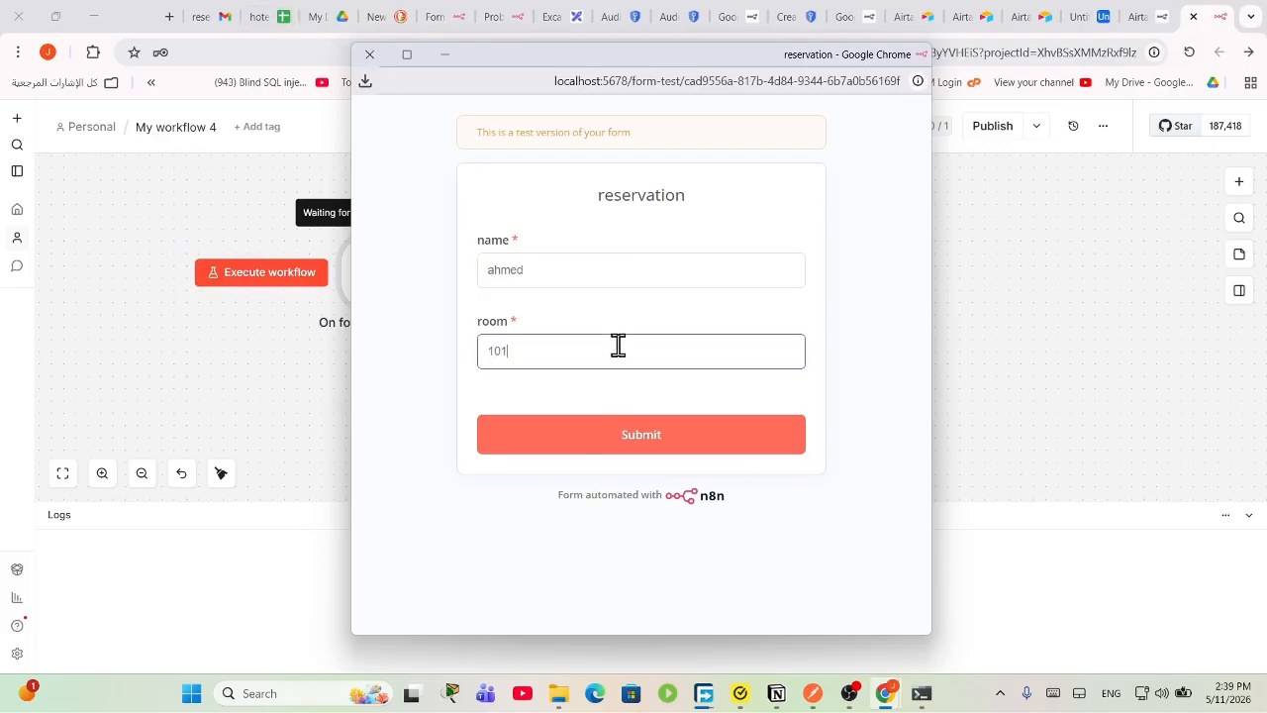
pyautogui.click(551, 443)
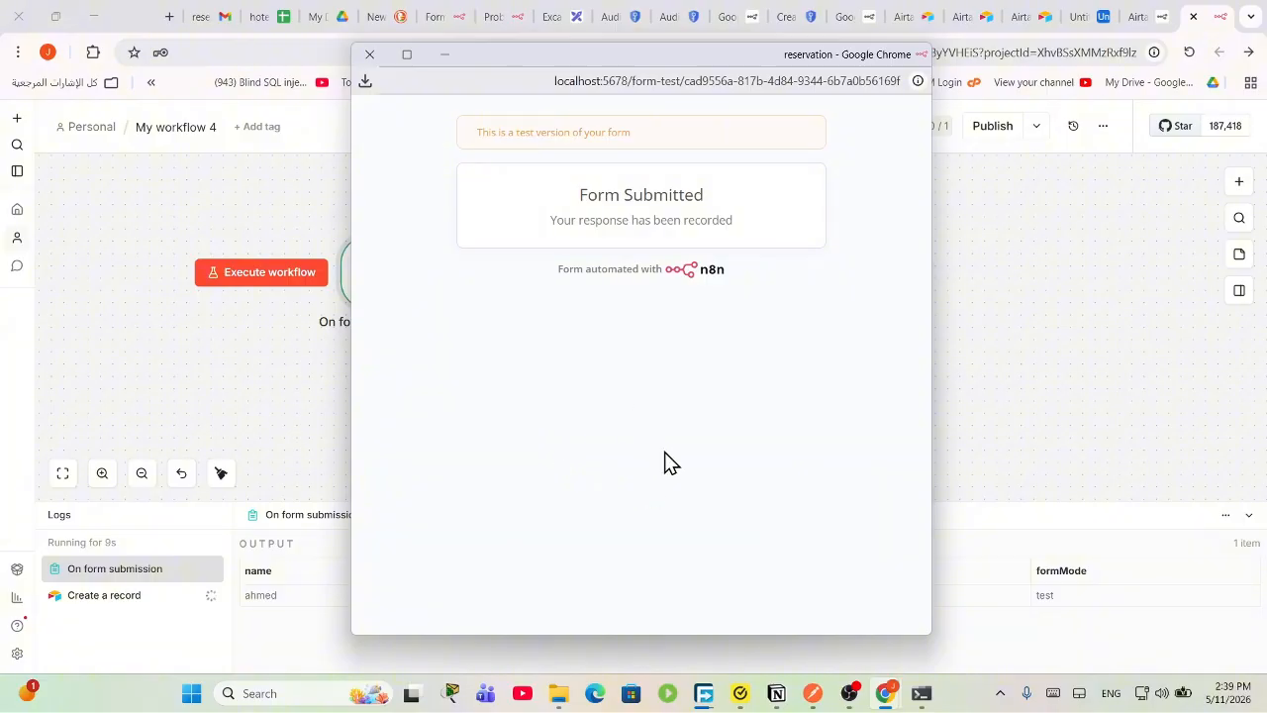
pyautogui.click(1032, 18)
# Step: Verify the room 101 row in Untitled Base's Table 1, then return to the successful n8n run
pyautogui.click(990, 16)
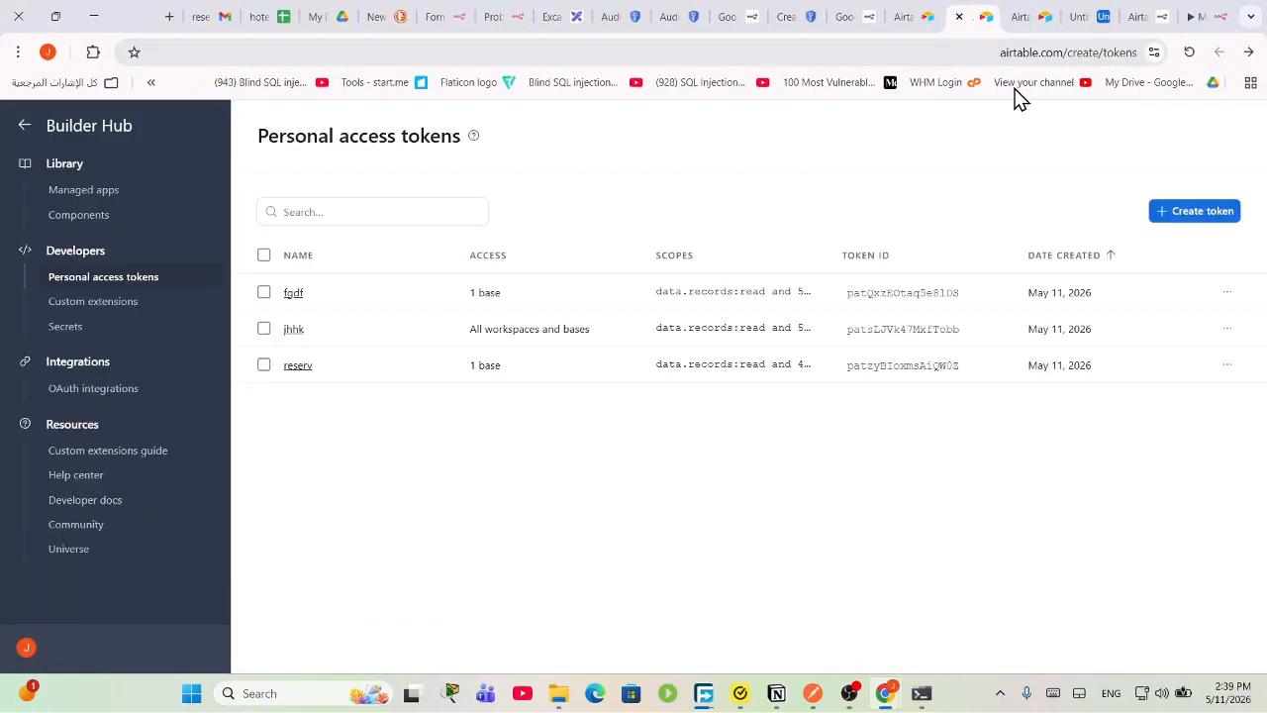
pyautogui.click(914, 16)
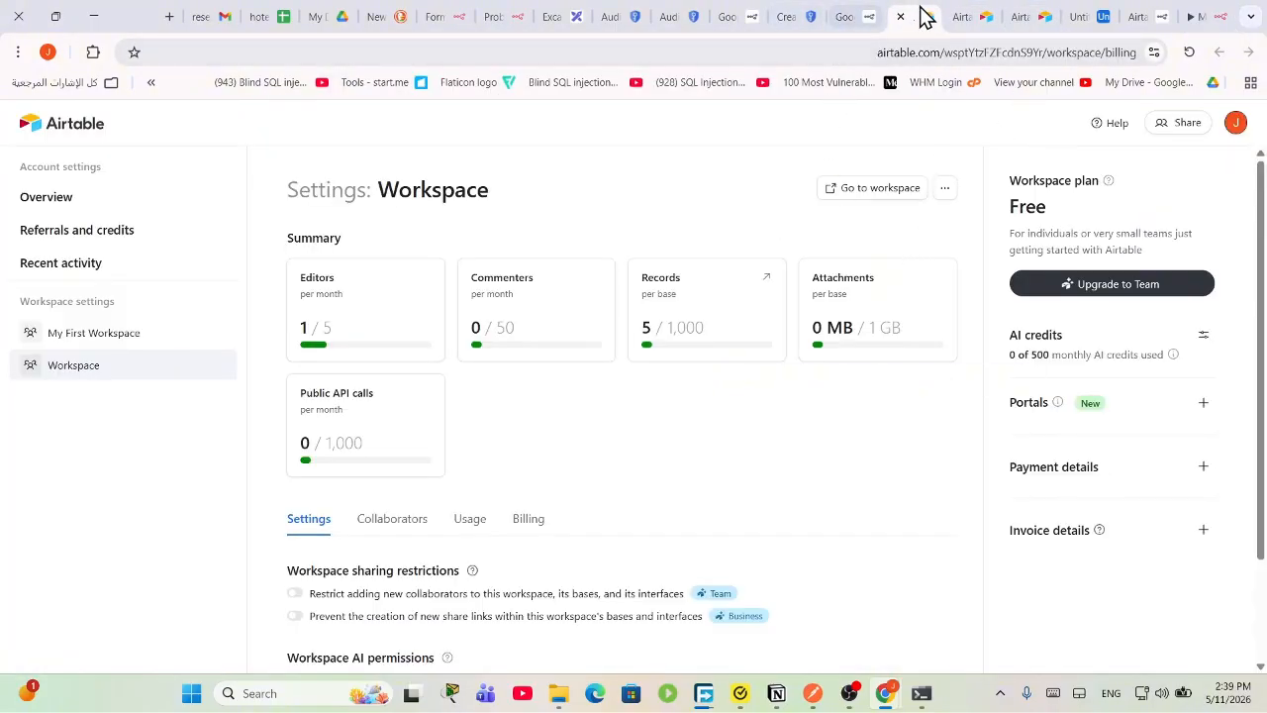
pyautogui.click(1047, 15)
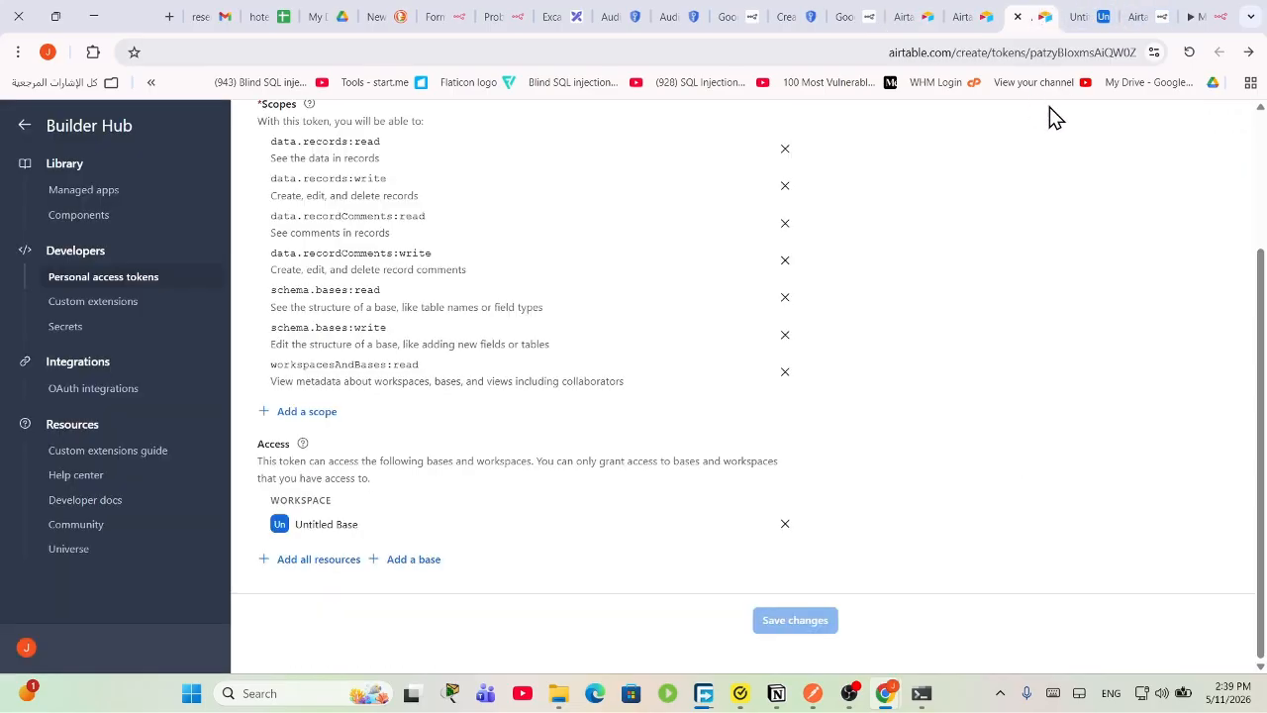
pyautogui.click(1085, 16)
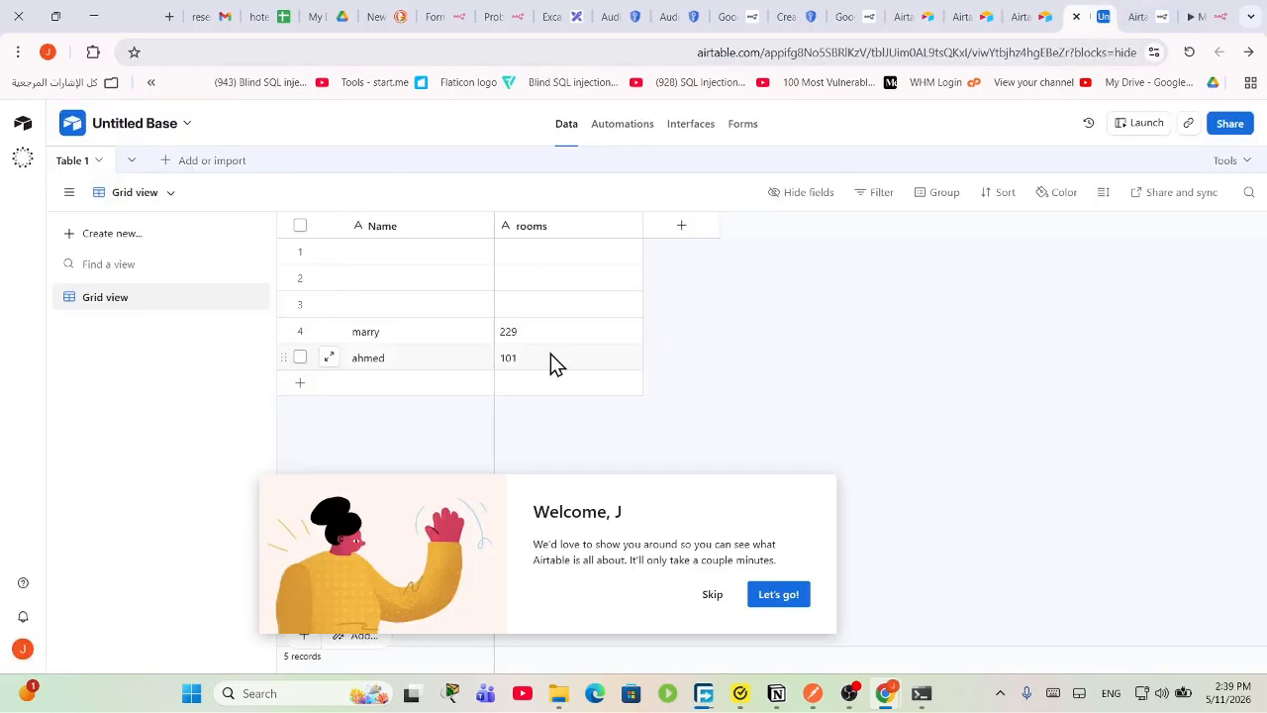
pyautogui.click(1182, 15)
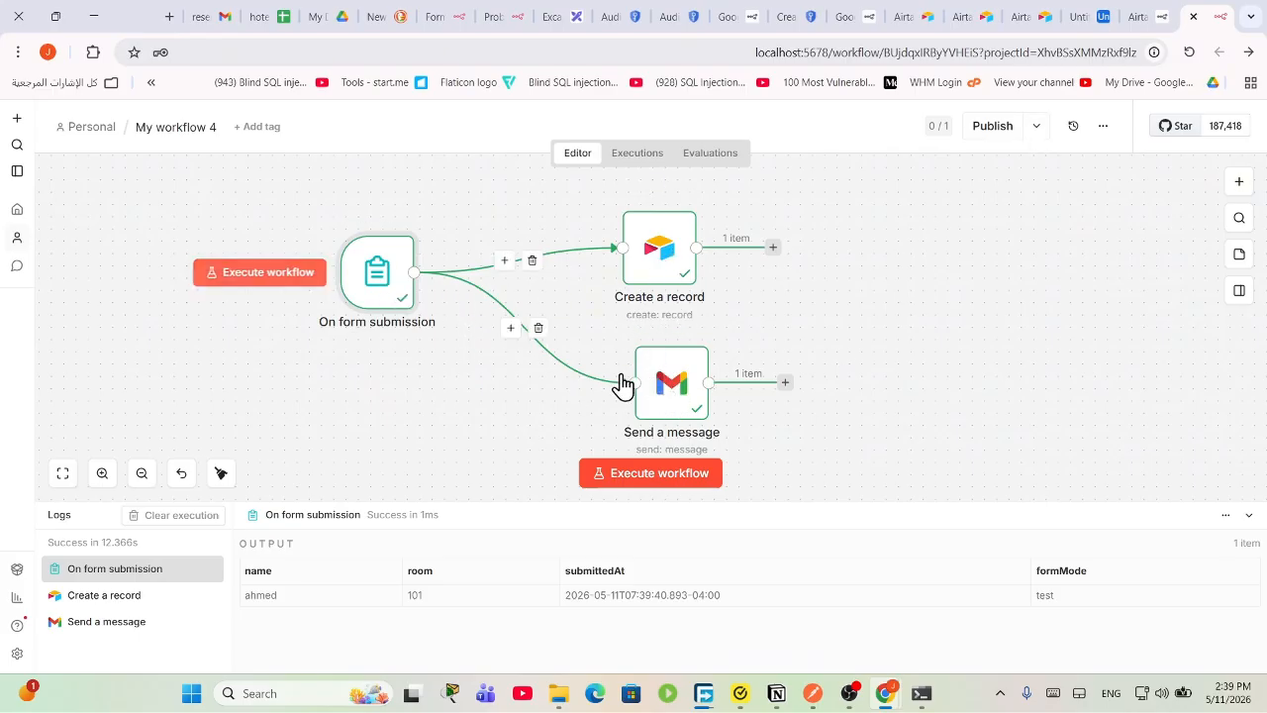
# Step: Open the newest Gmail reservation email confirming room 101, then return to n8n
pyautogui.click(226, 16)
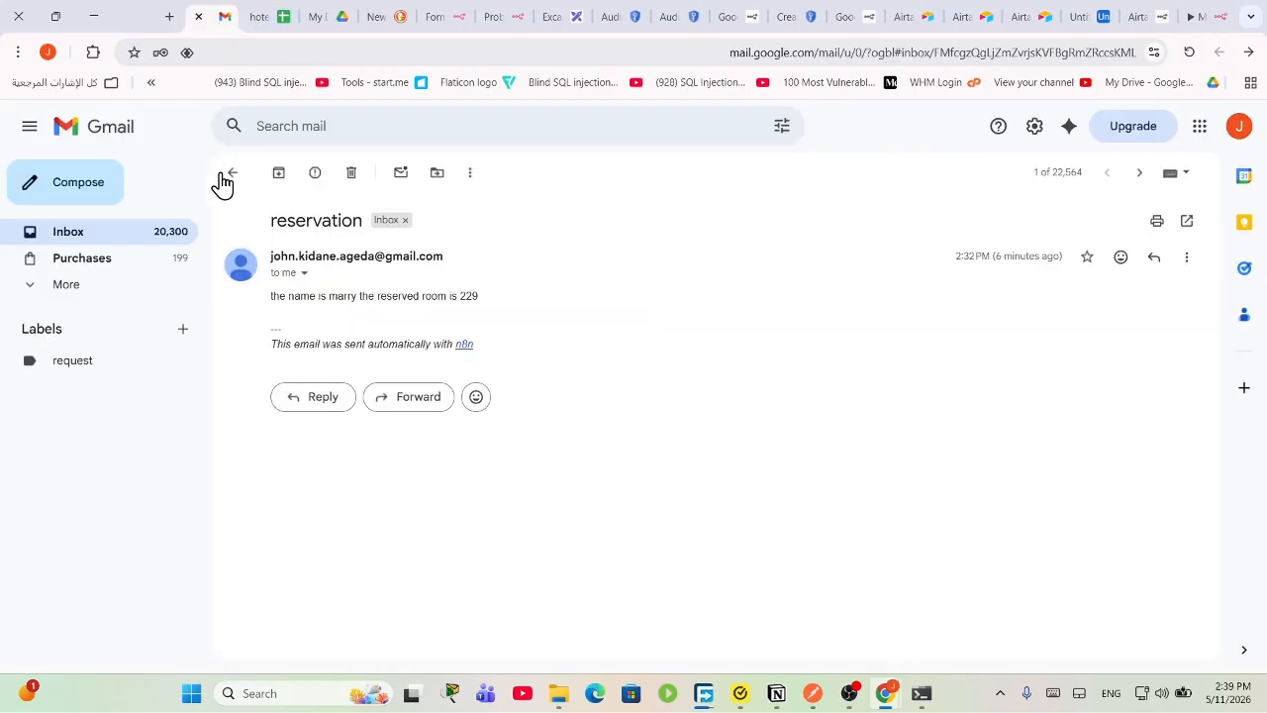
pyautogui.click(154, 238)
pyautogui.click(472, 326)
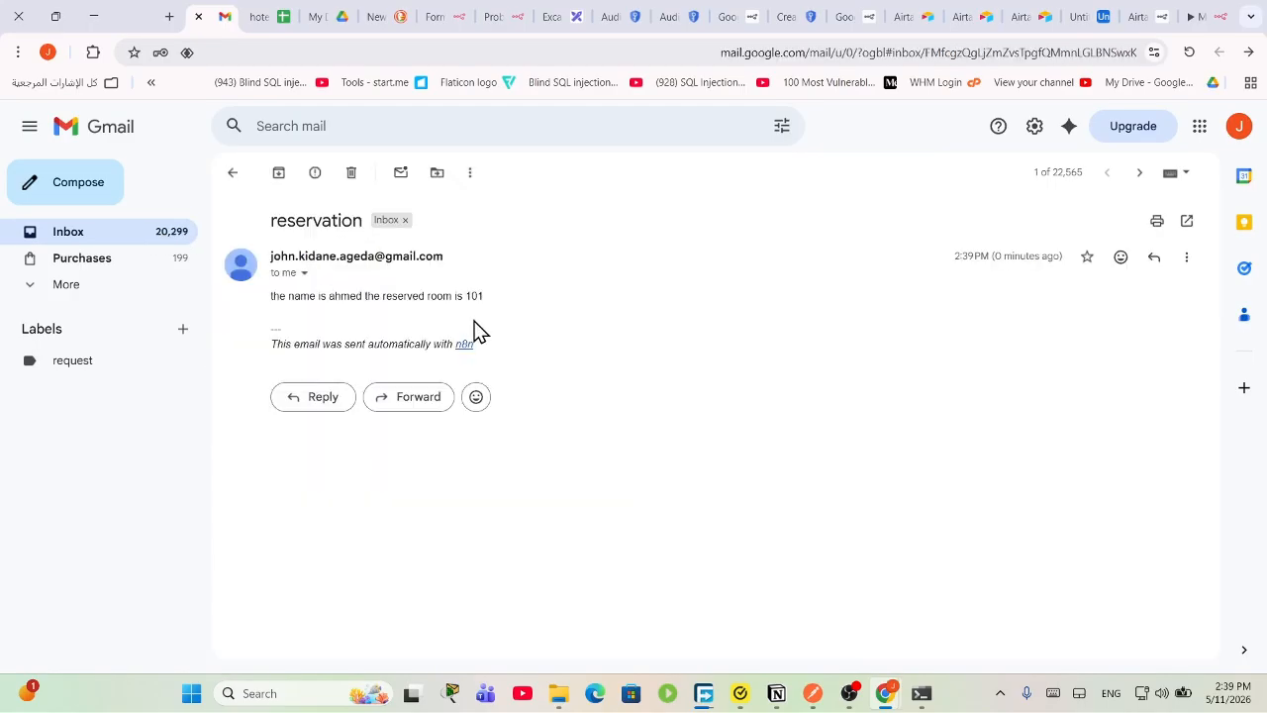
pyautogui.moveTo(300, 296); pyautogui.dragTo(498, 310)
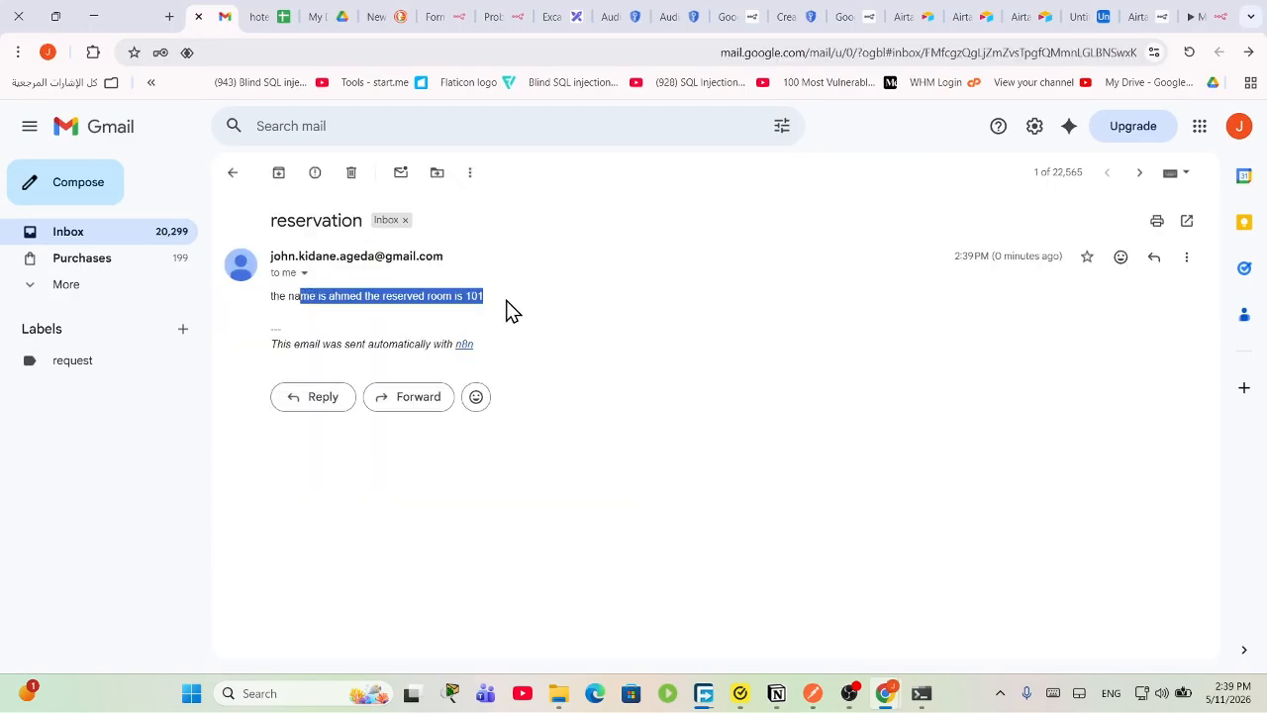
pyautogui.click(1200, 14)
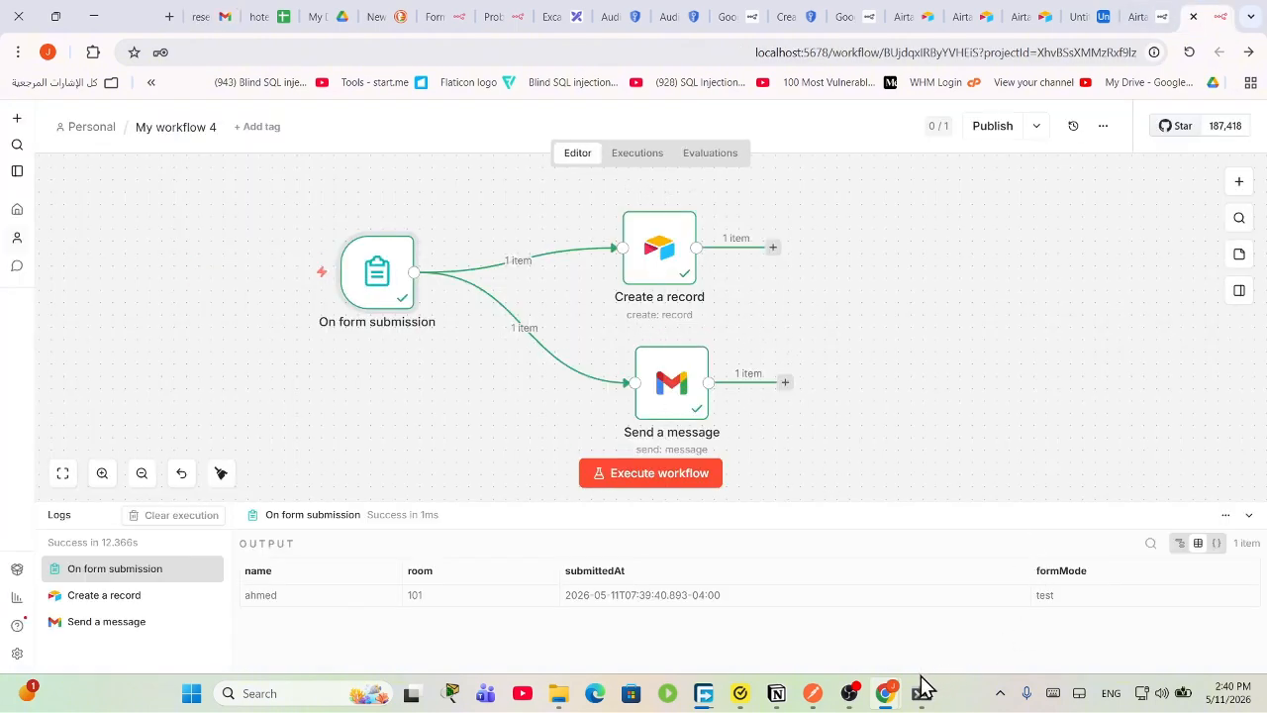
# Step: Minimize OBS and reposition the Create a record and Send a message nodes
pyautogui.click(851, 693)
pyautogui.click(851, 693)
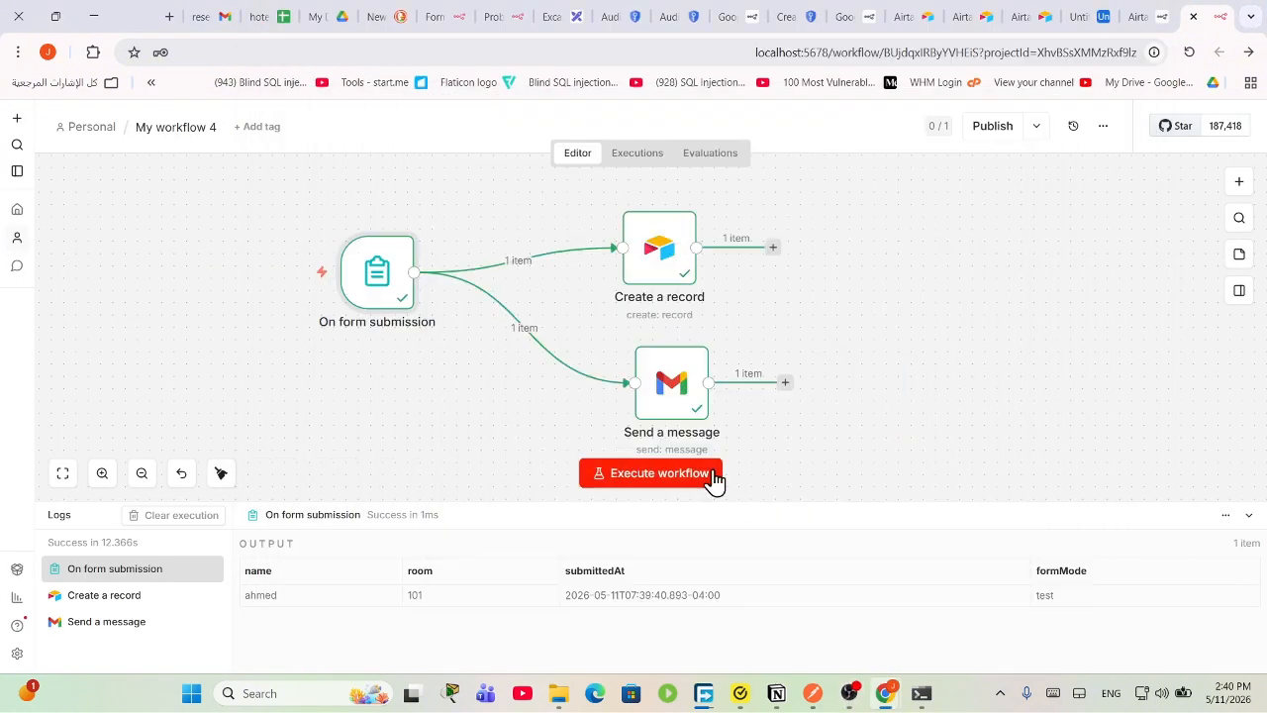
pyautogui.click(688, 228)
pyautogui.moveTo(674, 365); pyautogui.dragTo(723, 364)
pyautogui.moveTo(721, 245); pyautogui.dragTo(734, 231)
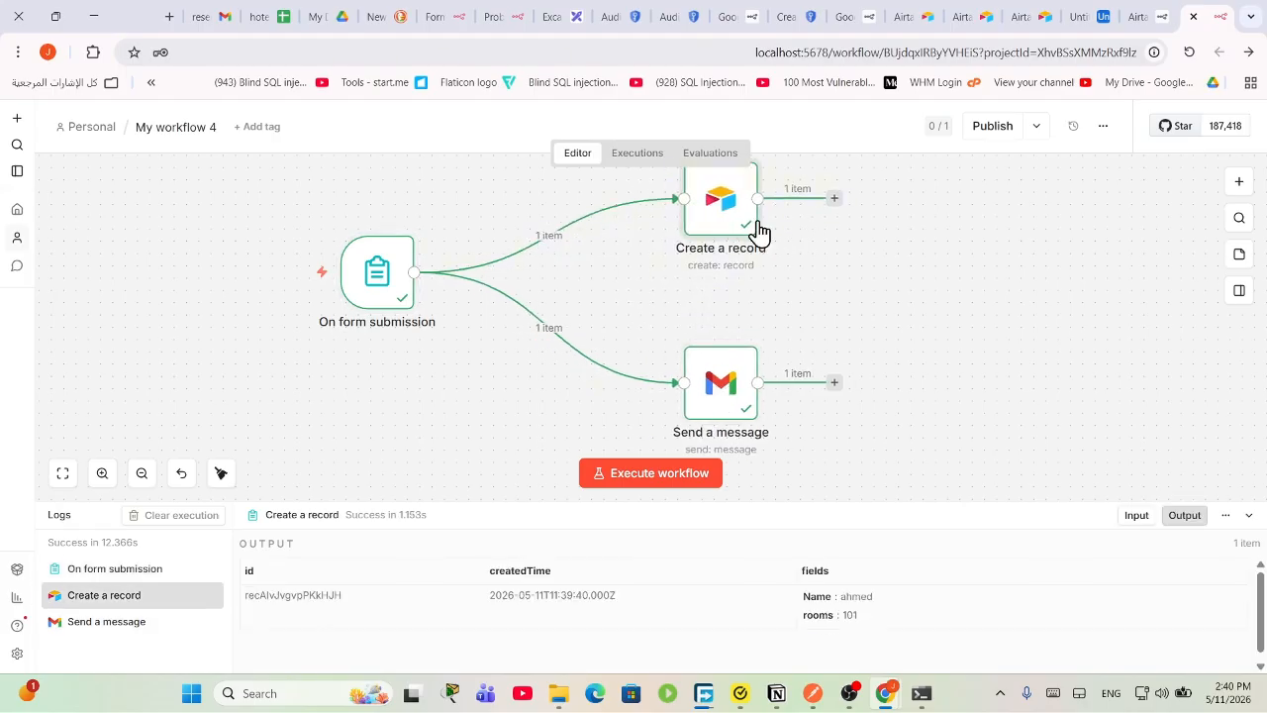
# Step: Box-select all three nodes and delete them
pyautogui.moveTo(979, 390); pyautogui.dragTo(338, 169)
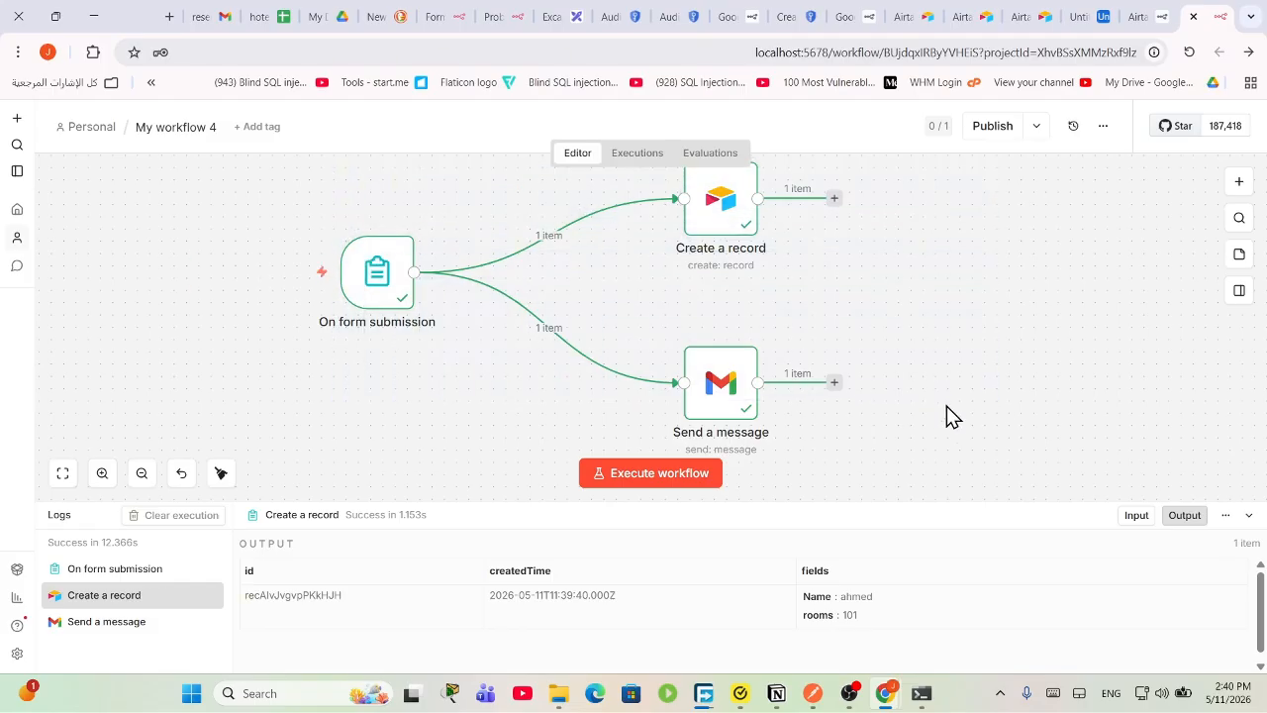
pyautogui.moveTo(262, 217); pyautogui.dragTo(1077, 482)
pyautogui.scroll(-1, 921, 411)
pyautogui.moveTo(968, 414); pyautogui.dragTo(353, 116)
pyautogui.scroll(2, 711, 329)
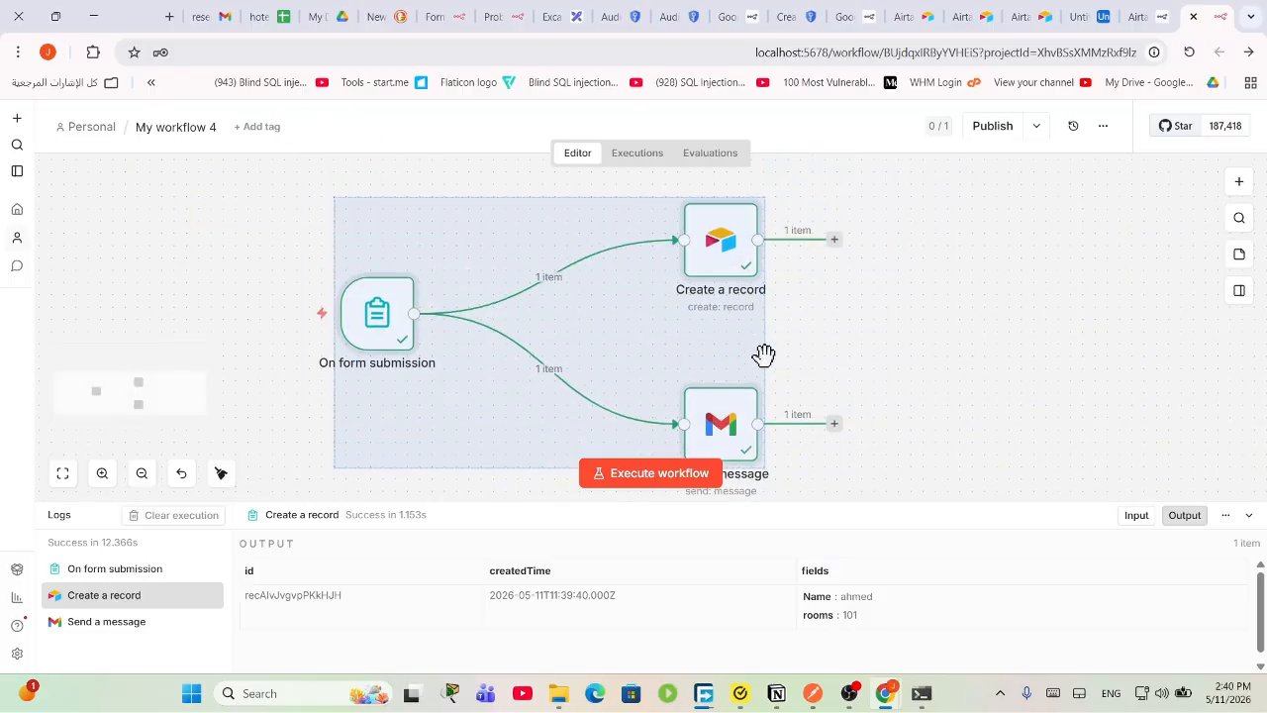
pyautogui.press('Delete')
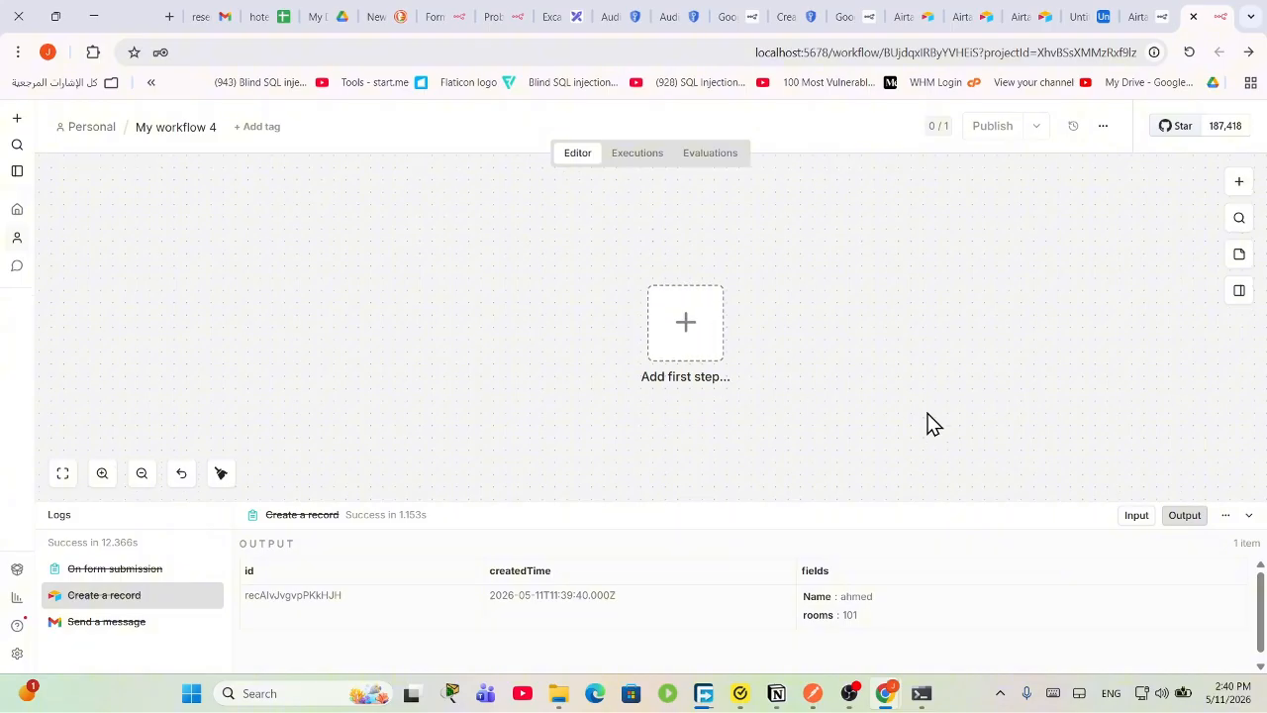
# Step: Add a Webhook trigger as the workflow's first step
pyautogui.click(696, 345)
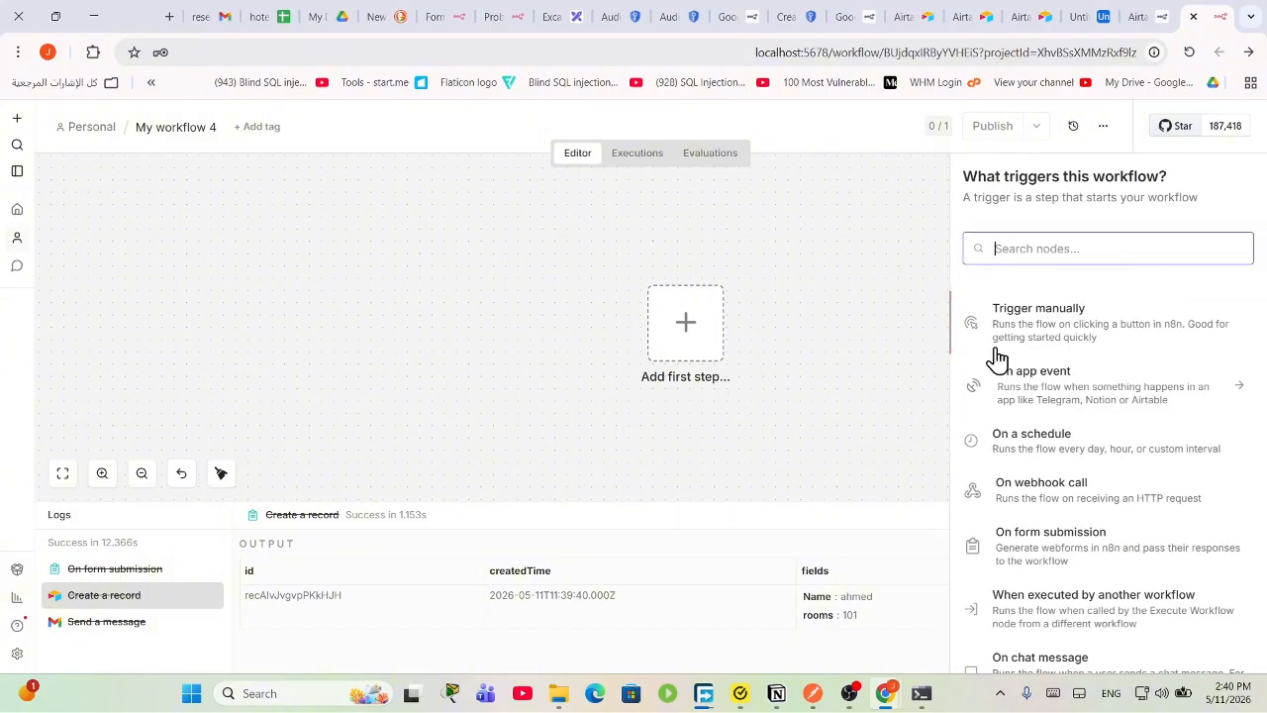
pyautogui.click(1062, 490)
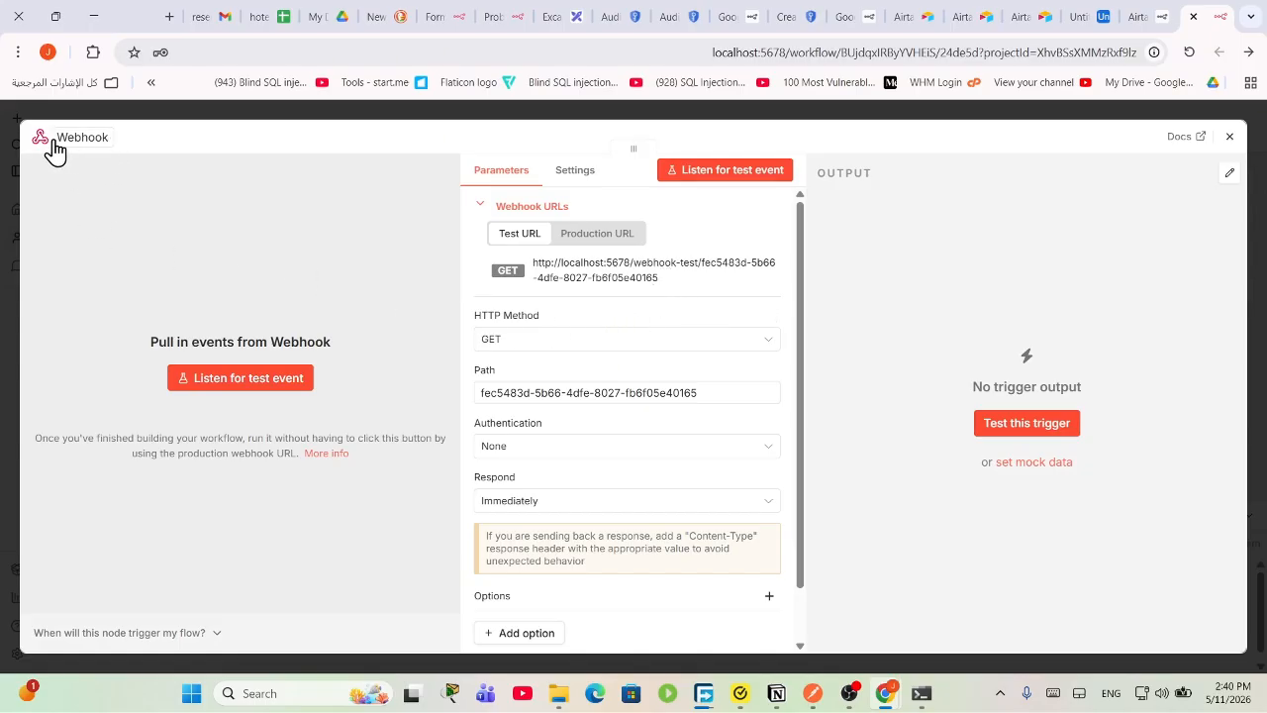
pyautogui.moveTo(55, 144); pyautogui.dragTo(269, 342)
# Step: Copy the Webhook node's test URL
pyautogui.moveTo(814, 705)
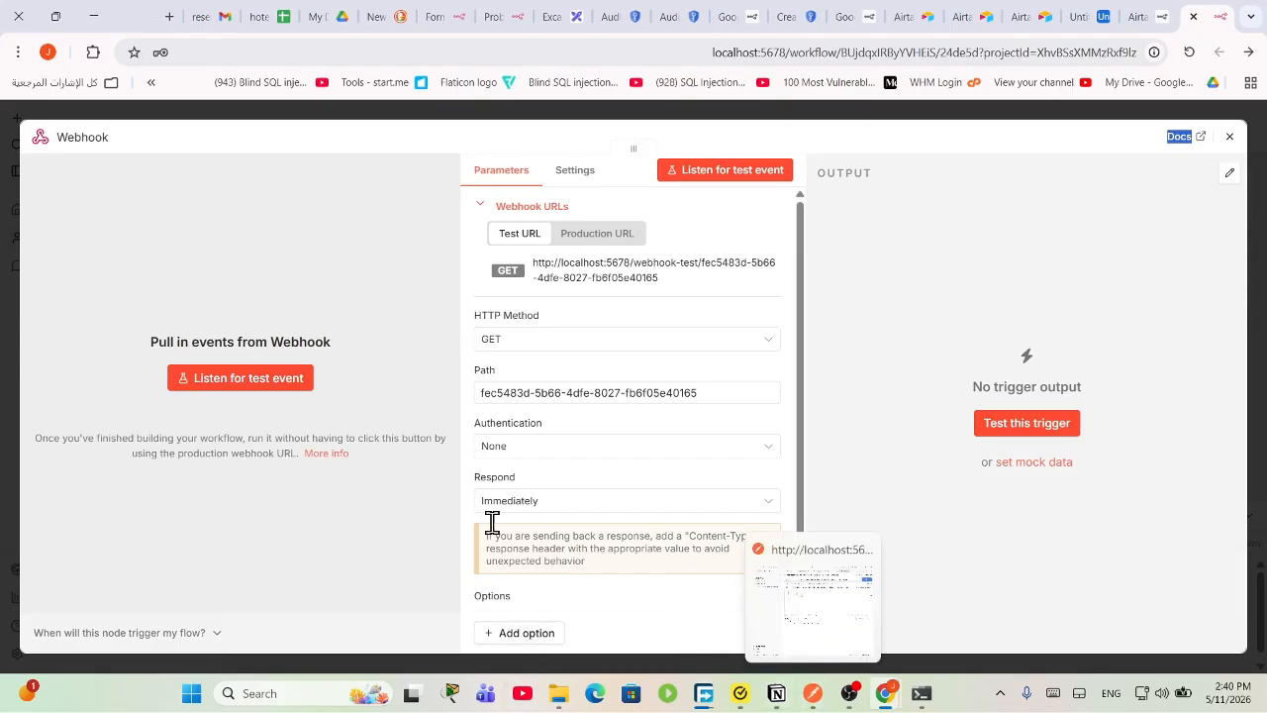
pyautogui.moveTo(665, 289); pyautogui.dragTo(529, 258)
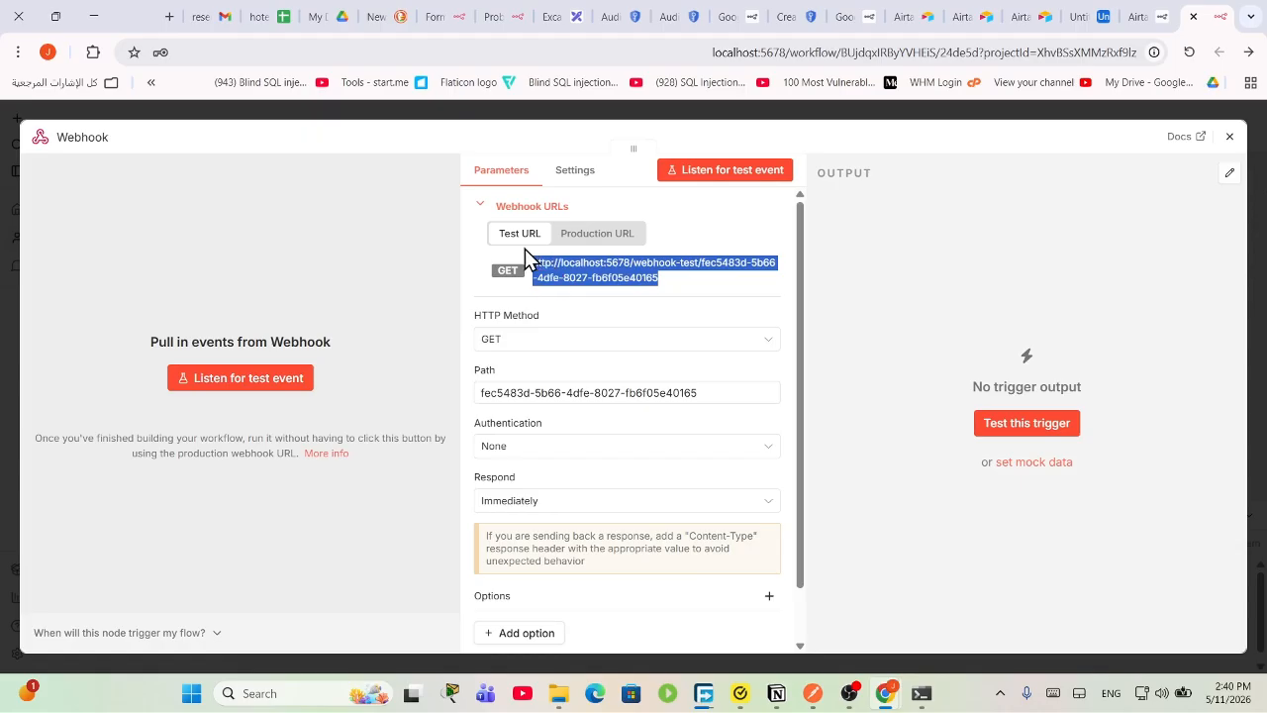
pyautogui.rightClick(575, 271)
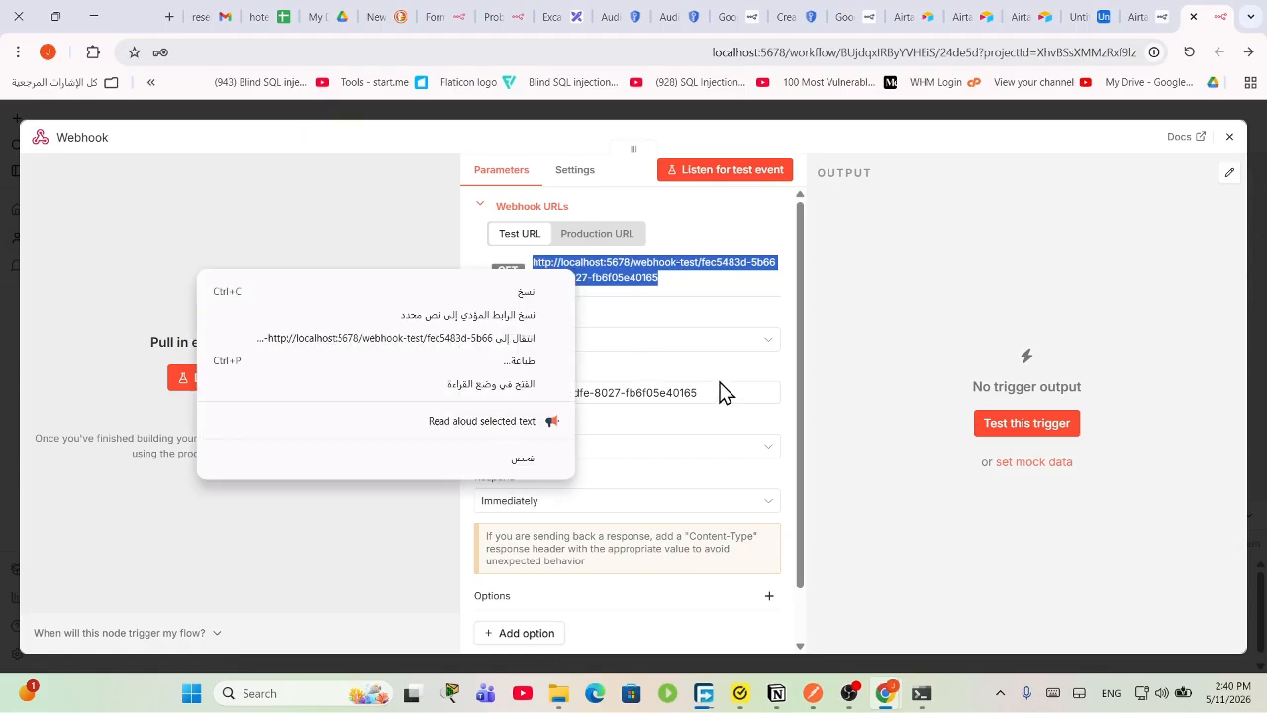
pyautogui.click(671, 290)
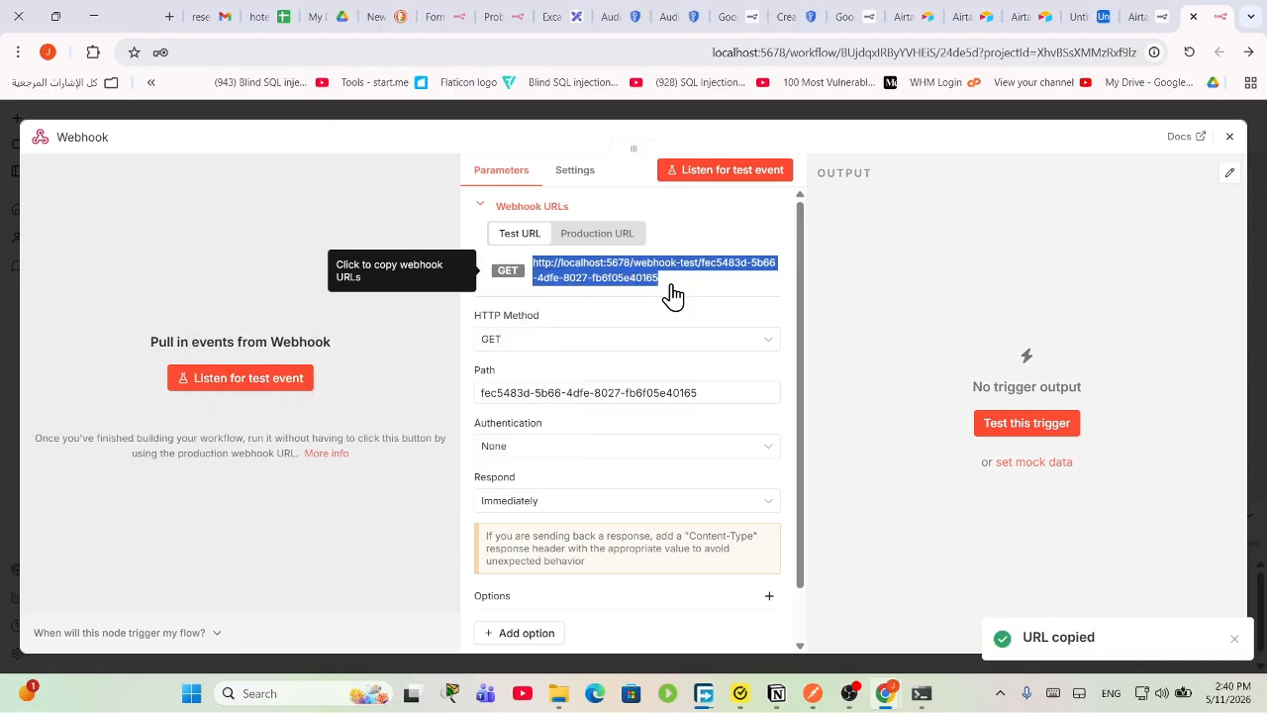
pyautogui.click(580, 274)
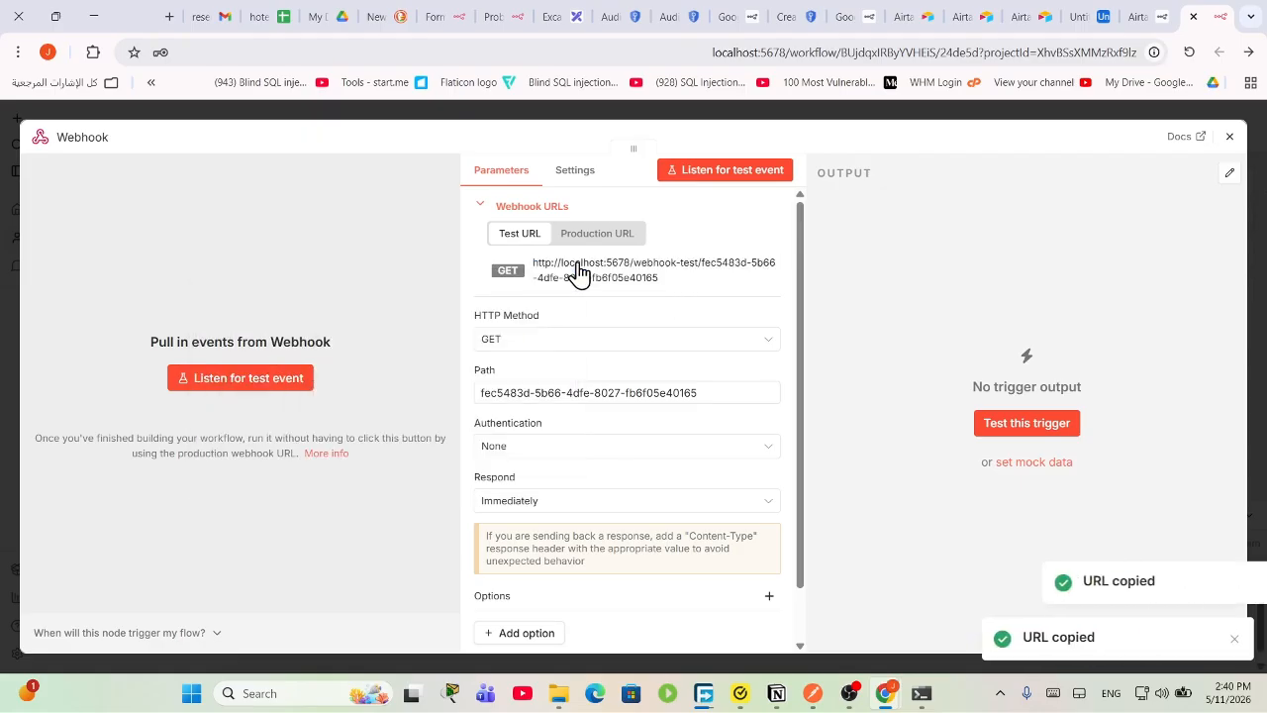
# Step: Set the Webhook HTTP method to POST, leaving authentication at None
pyautogui.click(512, 346)
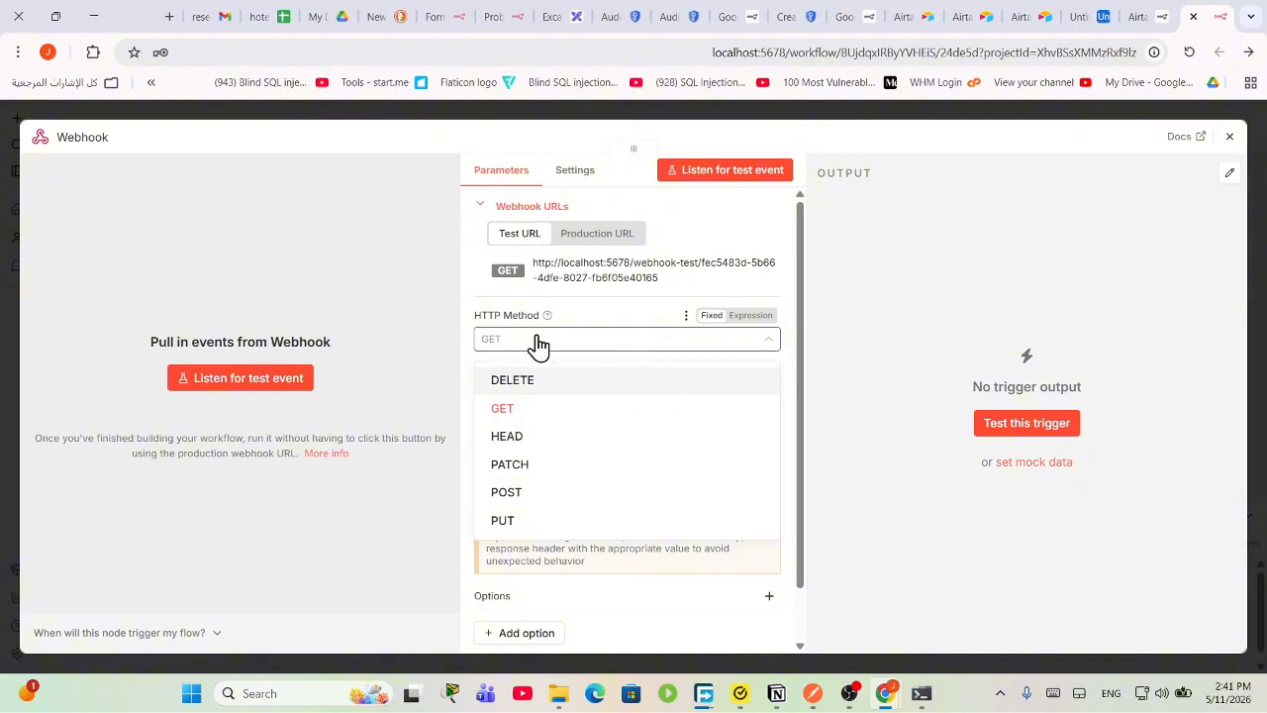
pyautogui.click(510, 493)
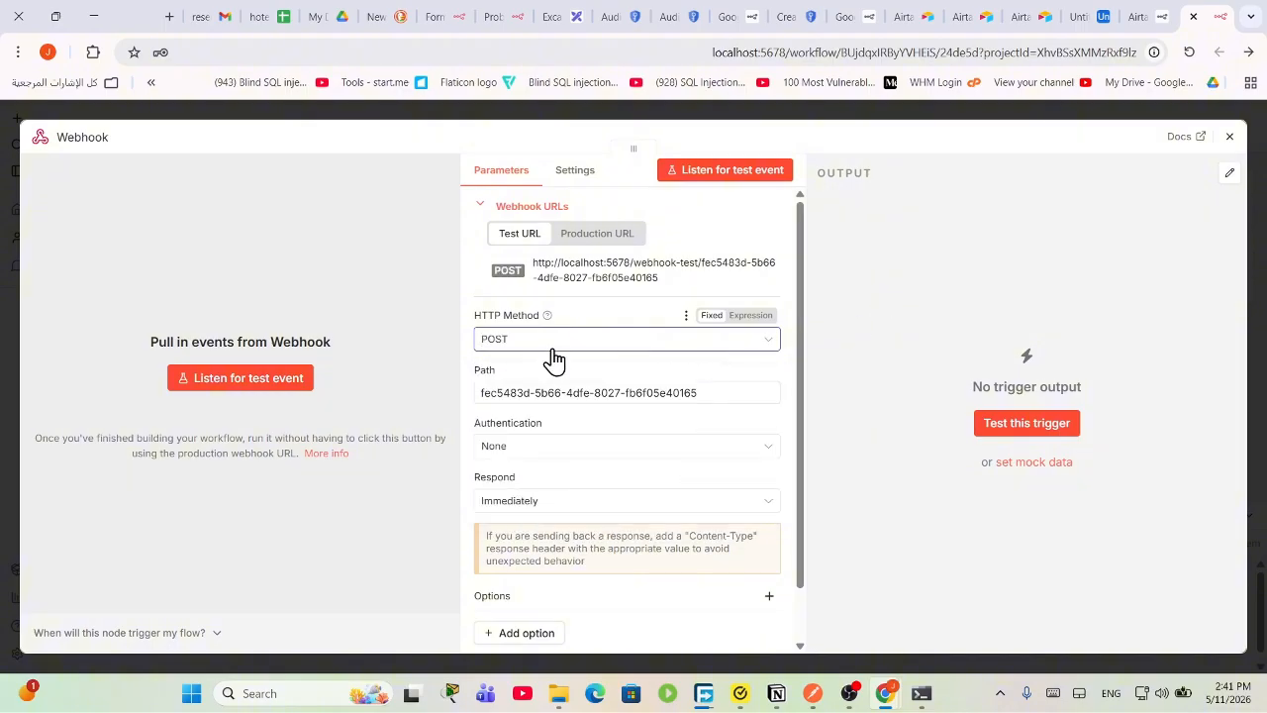
pyautogui.click(528, 445)
pyautogui.click(528, 445)
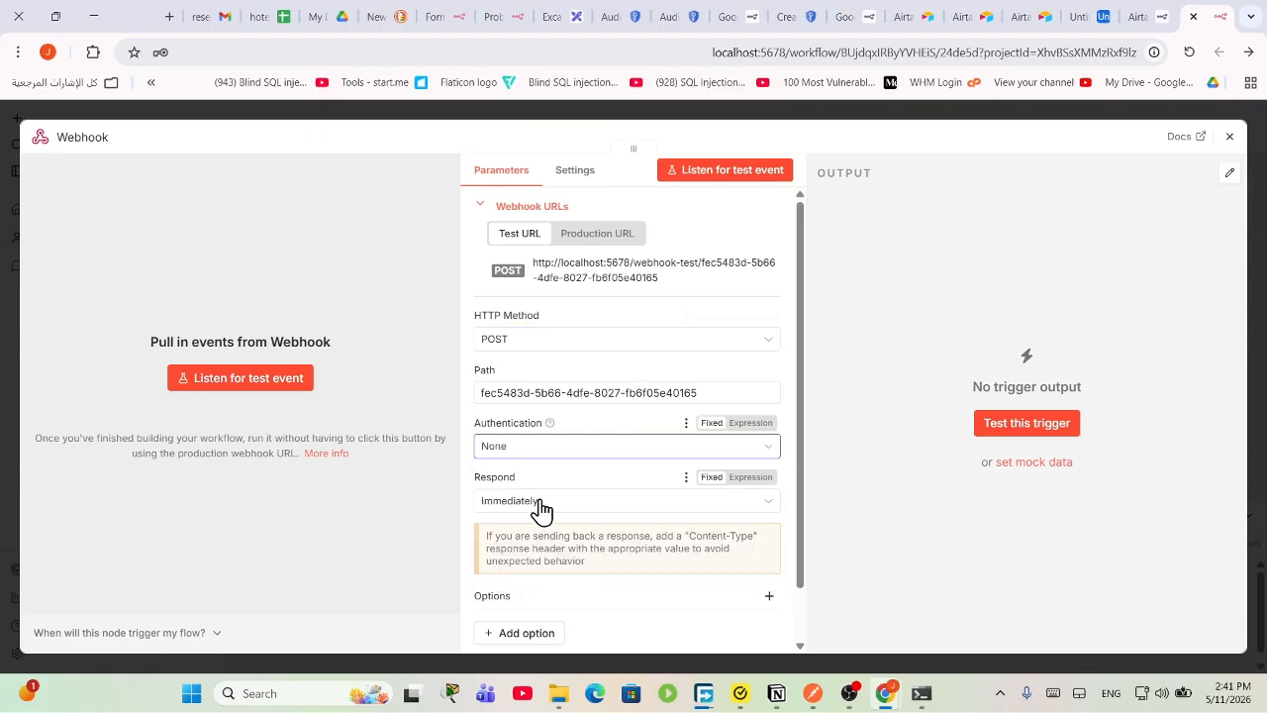
pyautogui.scroll(-2, 550, 495)
pyautogui.scroll(2, 565, 415)
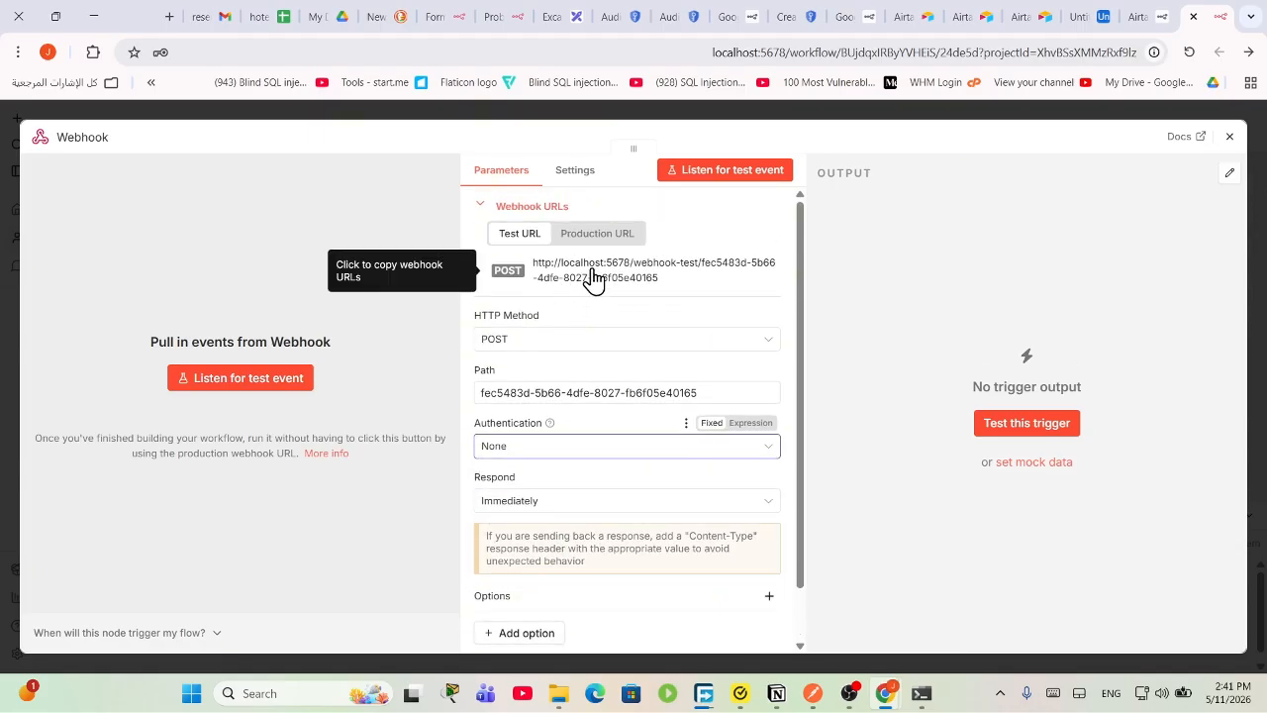
# Step: Copy the updated POST test URL and start listening for a test event
pyautogui.click(545, 276)
pyautogui.click(559, 281)
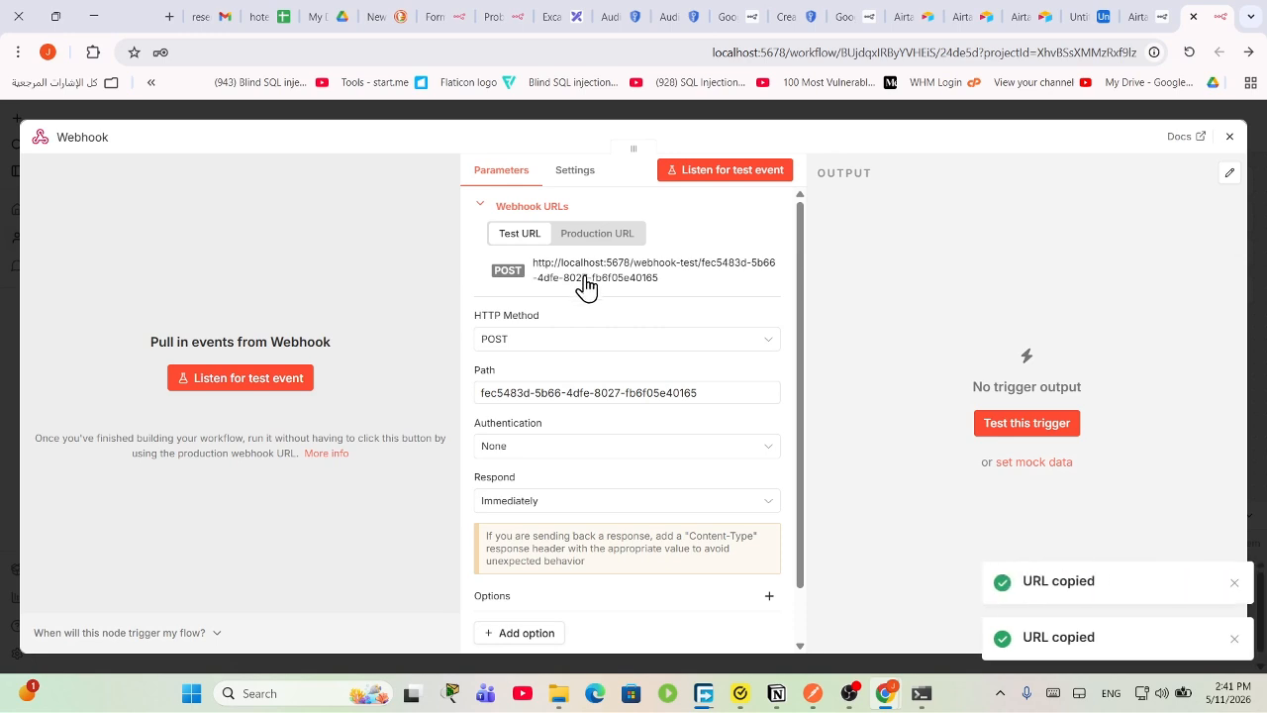
pyautogui.scroll(-2, 695, 414)
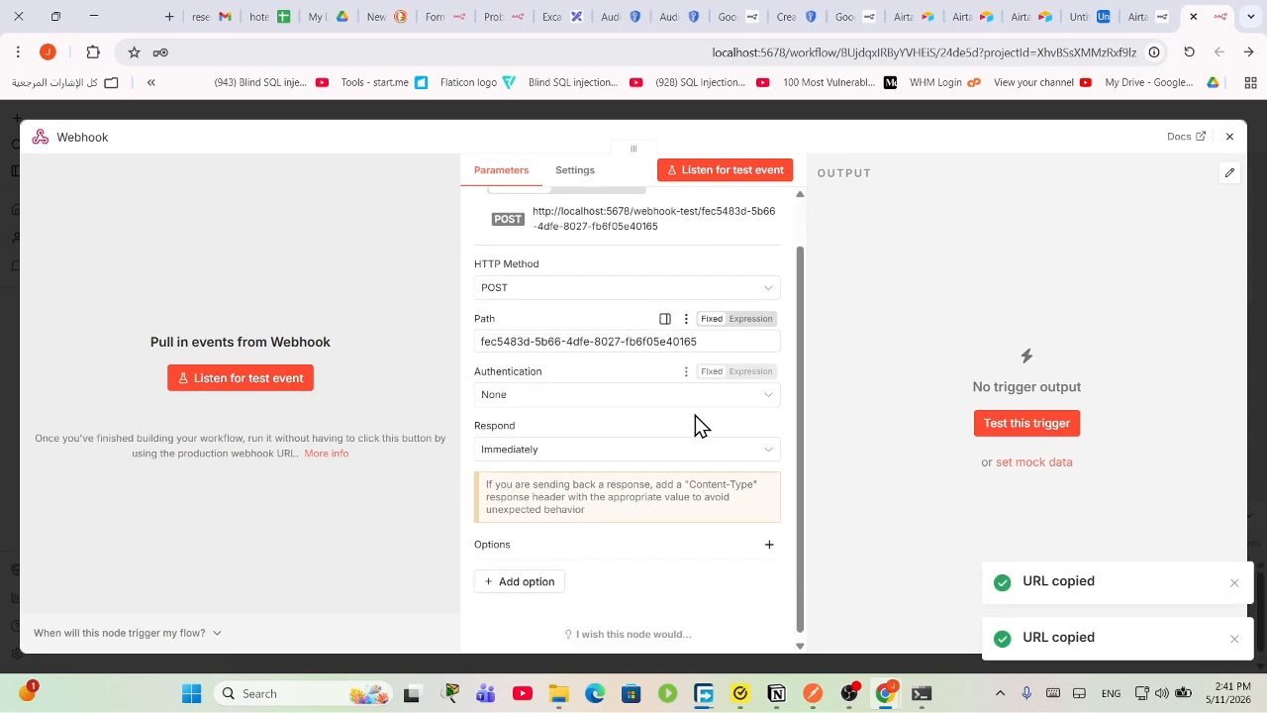
pyautogui.click(730, 174)
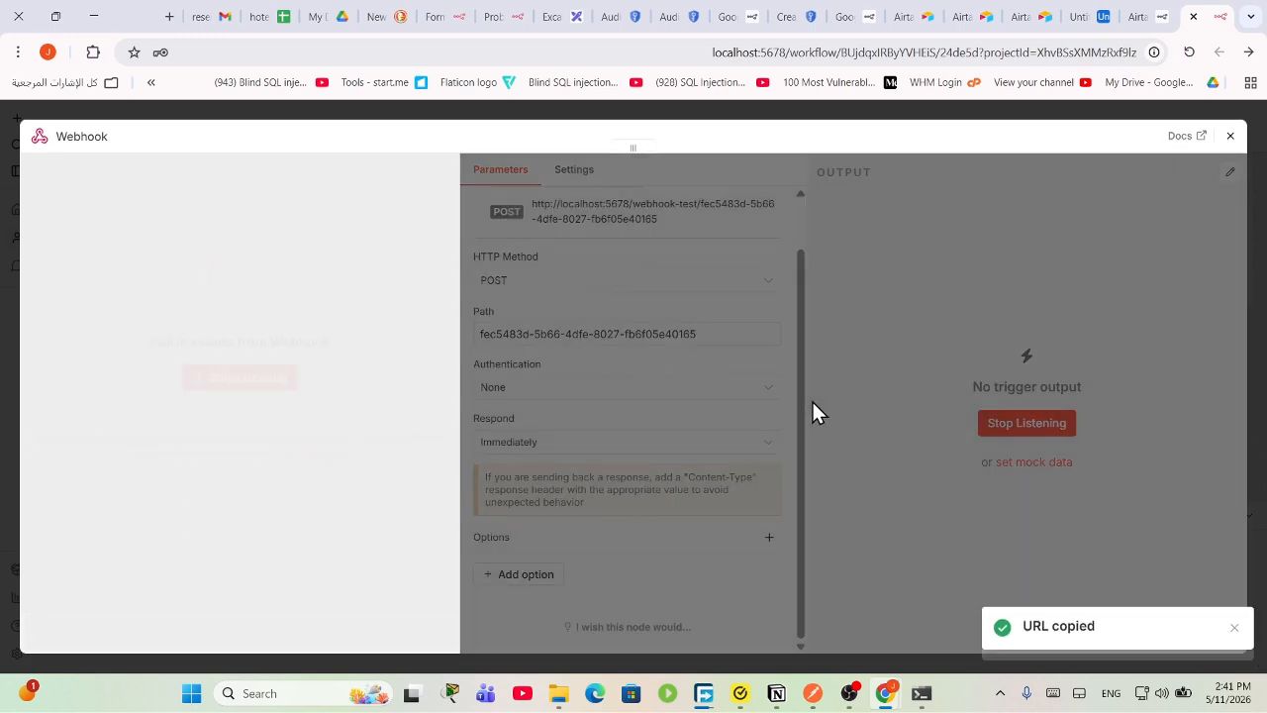
pyautogui.click(812, 693)
# Step: Launch Postman from Windows search
pyautogui.click(1131, 117)
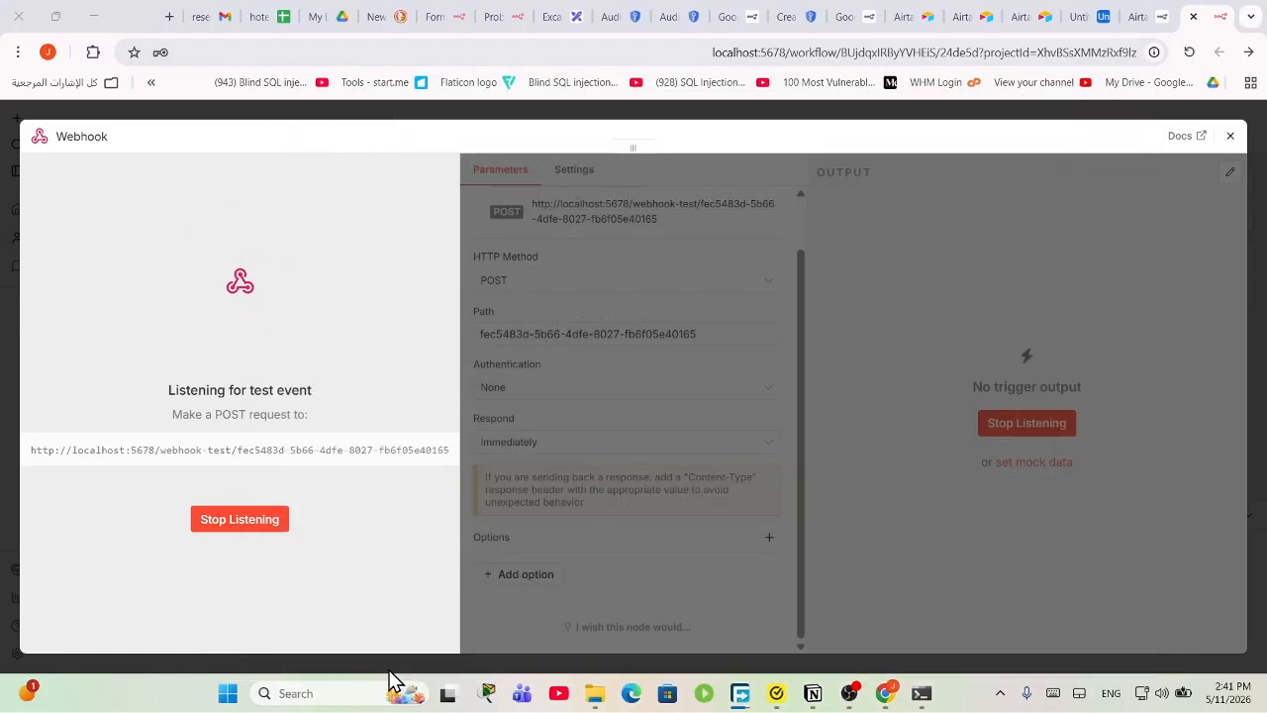
pyautogui.click(387, 693)
pyautogui.write('po')
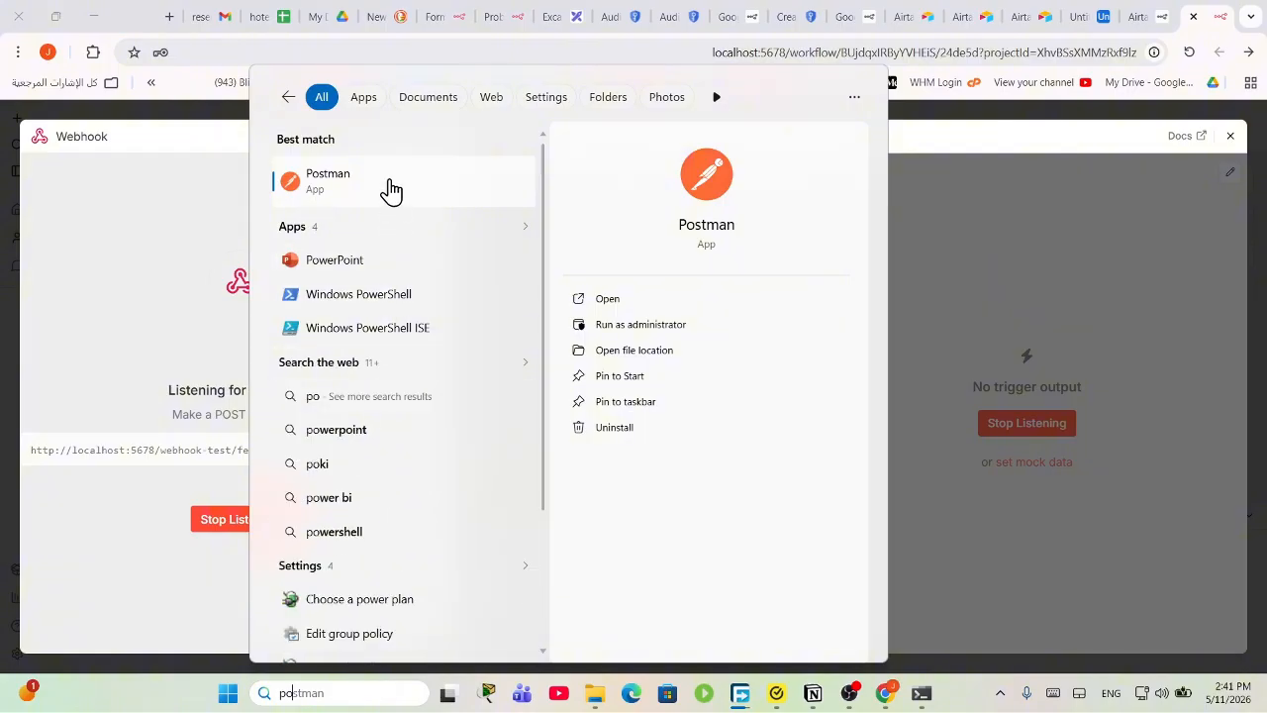
pyautogui.click(388, 183)
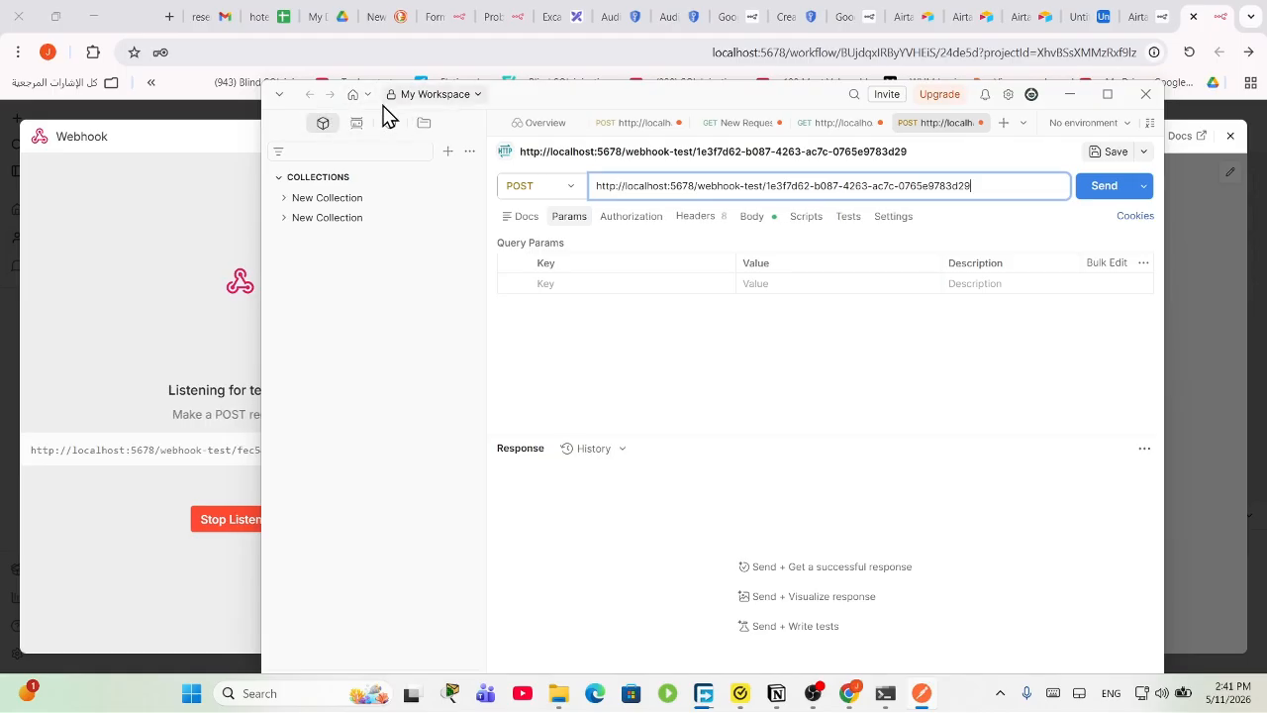
# Step: Create a POST HTTP request to the pasted n8n webhook test URL, with its Body section open
pyautogui.click(447, 151)
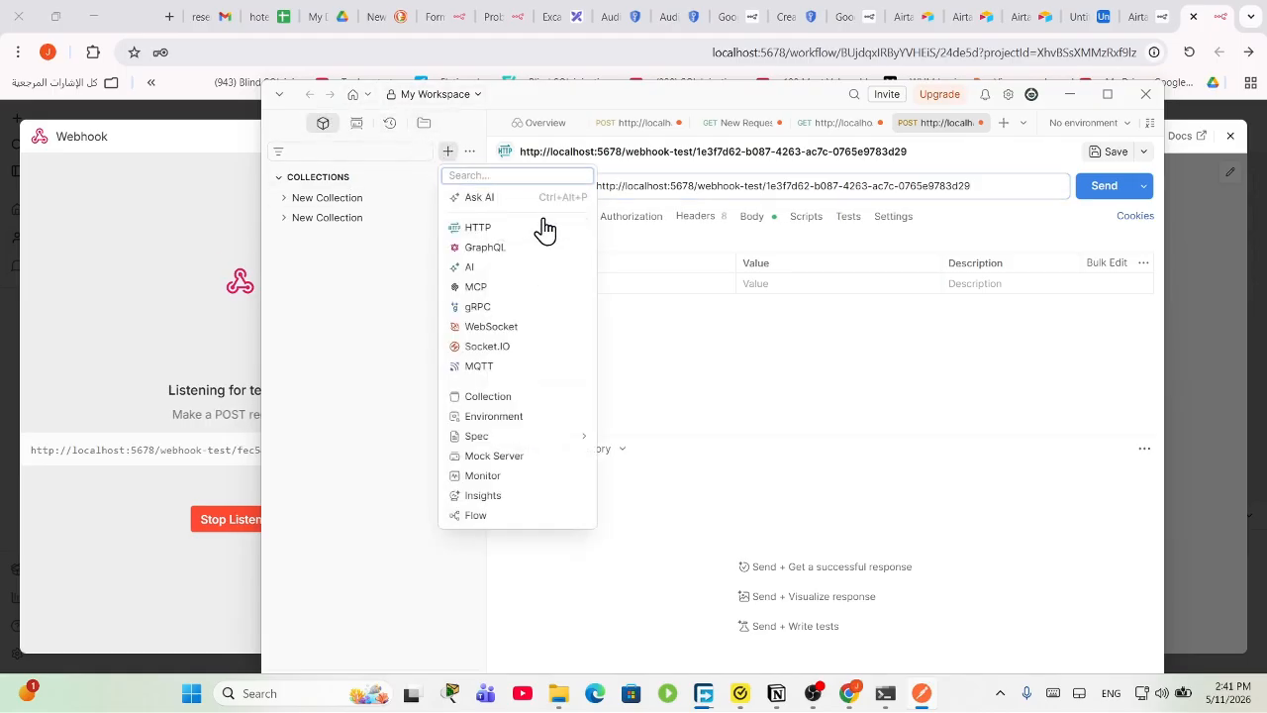
pyautogui.click(492, 233)
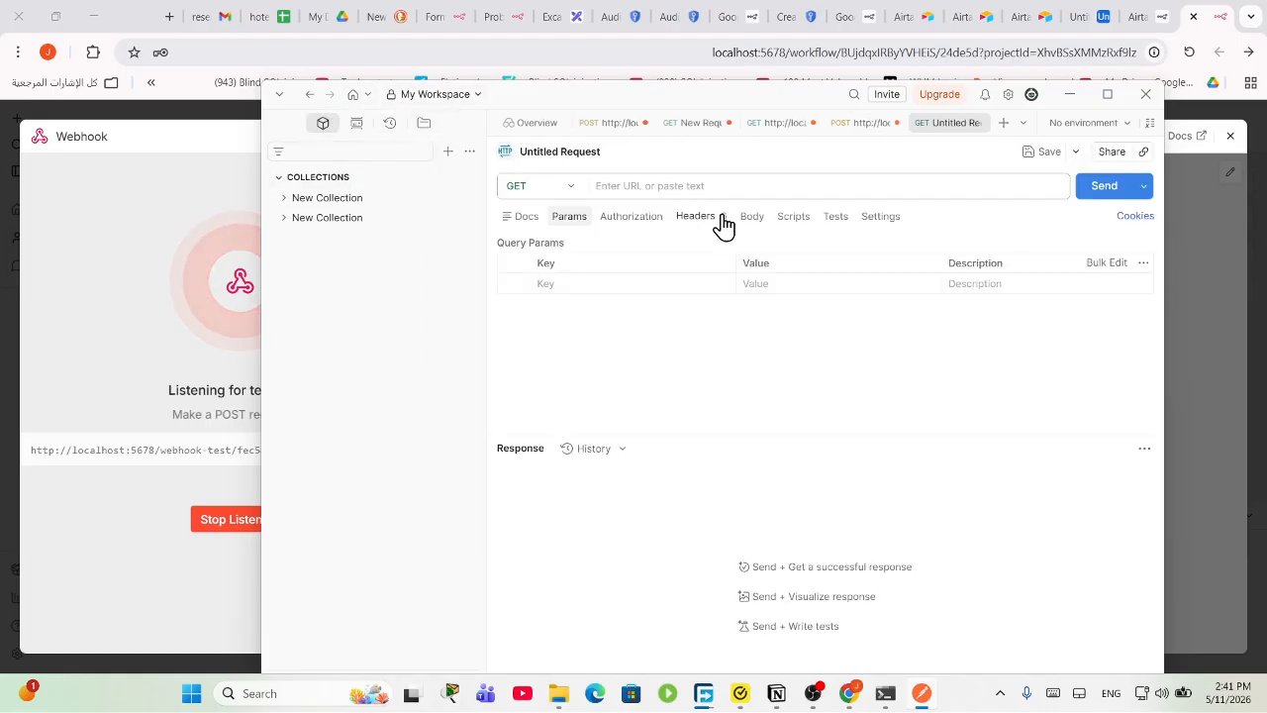
pyautogui.rightClick(645, 178)
pyautogui.click(679, 198)
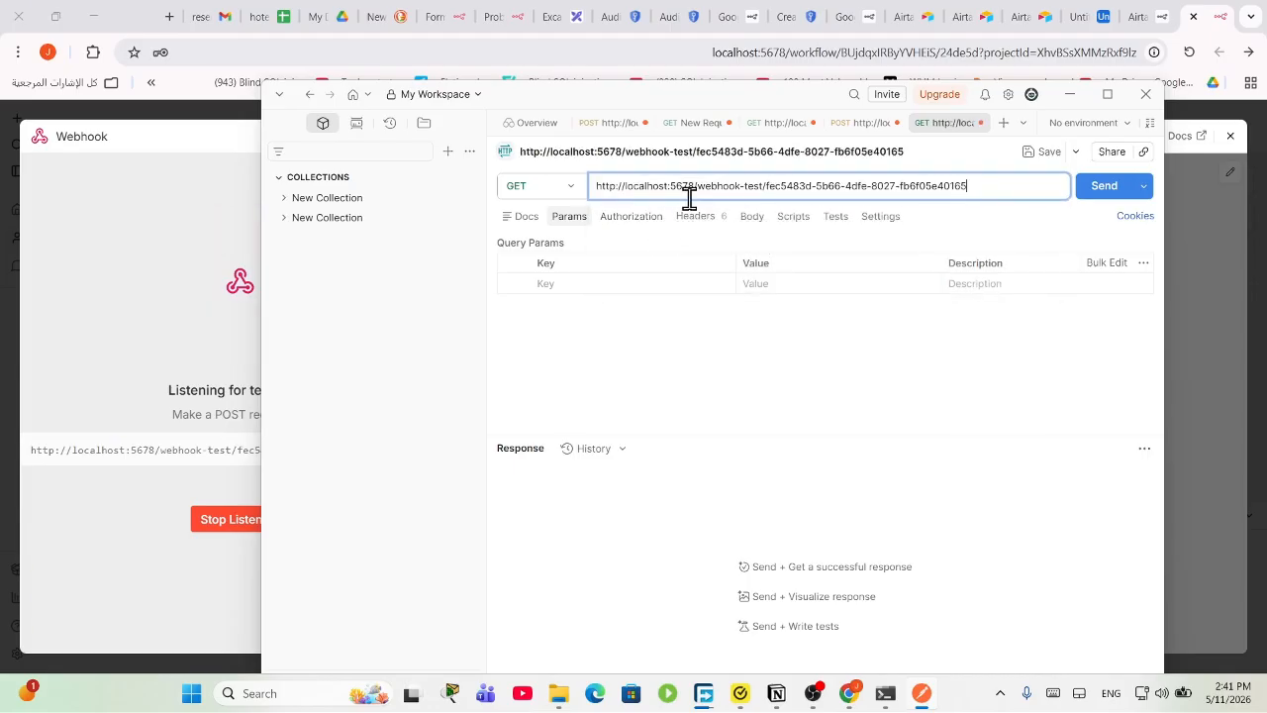
pyautogui.moveTo(499, 95); pyautogui.dragTo(501, 272)
pyautogui.click(565, 356)
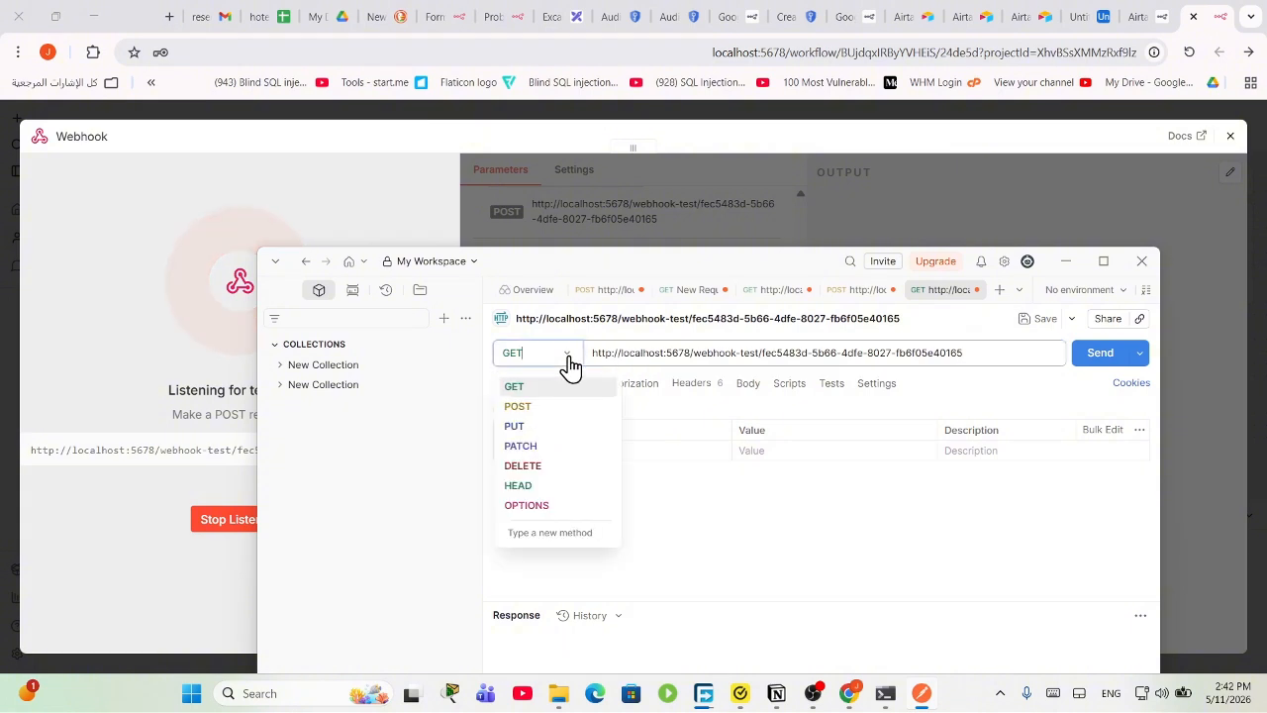
pyautogui.click(547, 407)
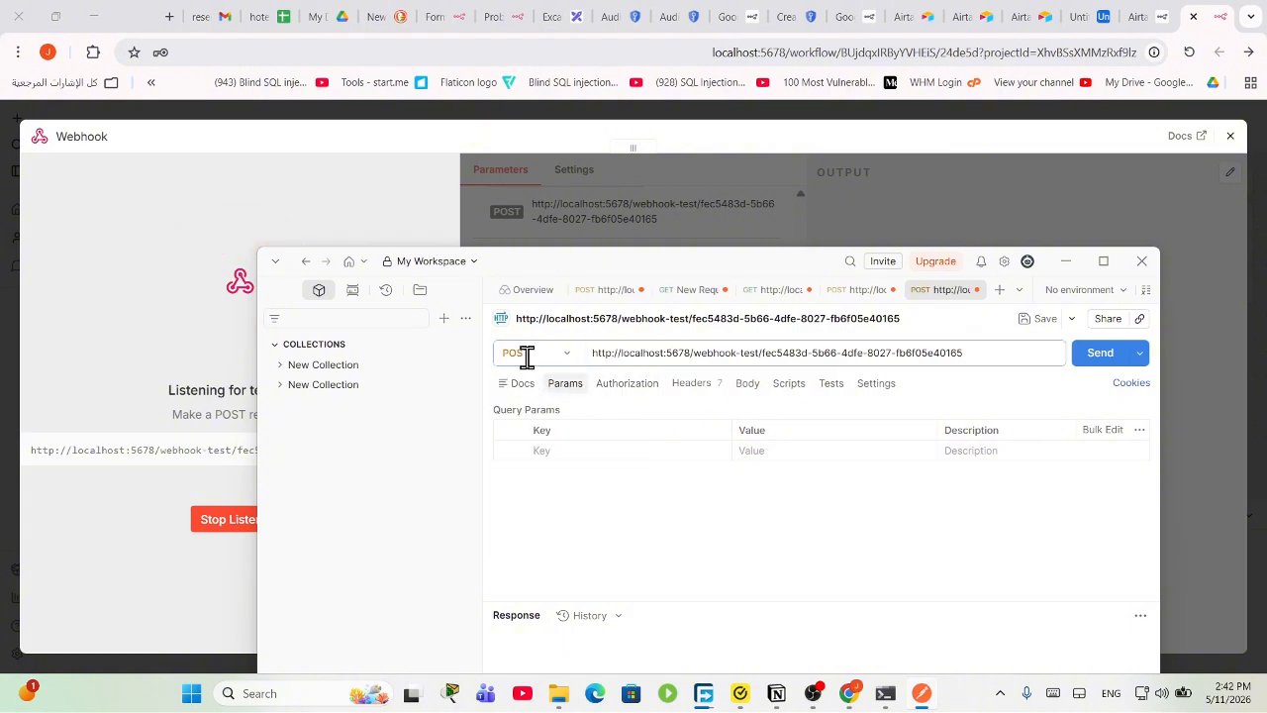
pyautogui.click(741, 385)
pyautogui.doubleClick(679, 267)
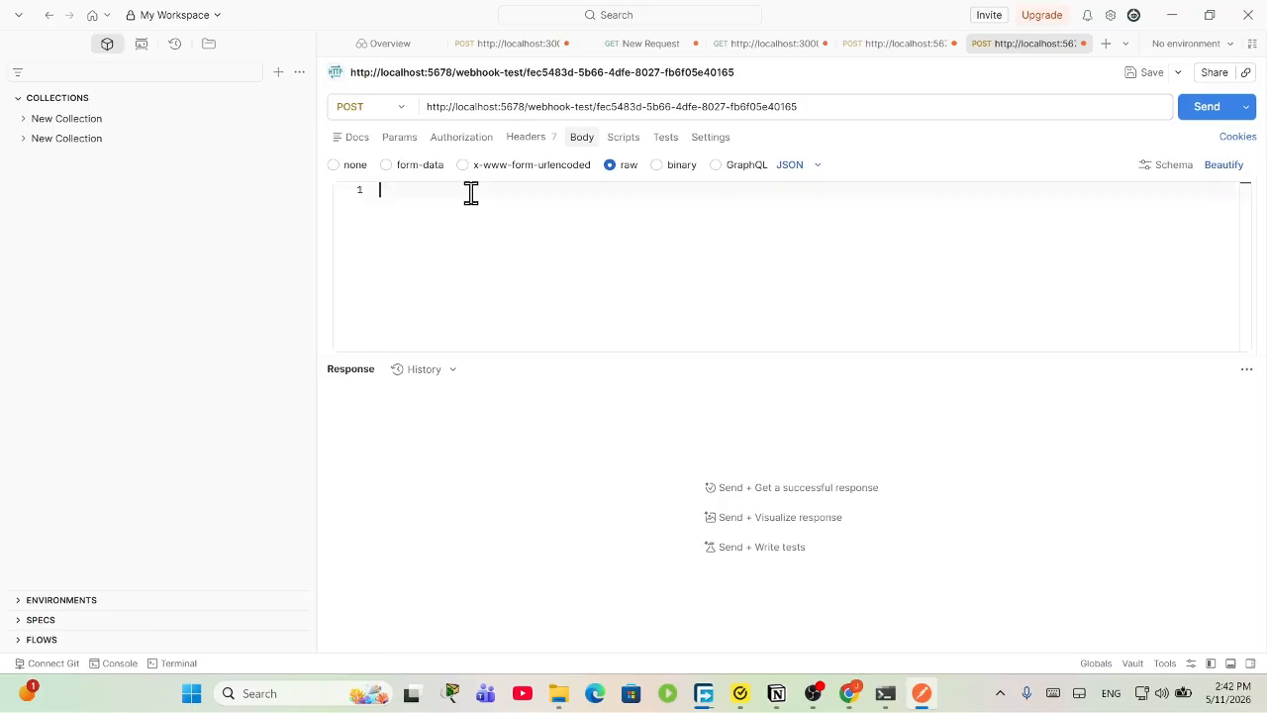
# Step: In Postman's raw JSON body, set a "name" key to a sample guest name and start a "room" key
pyautogui.write('{')
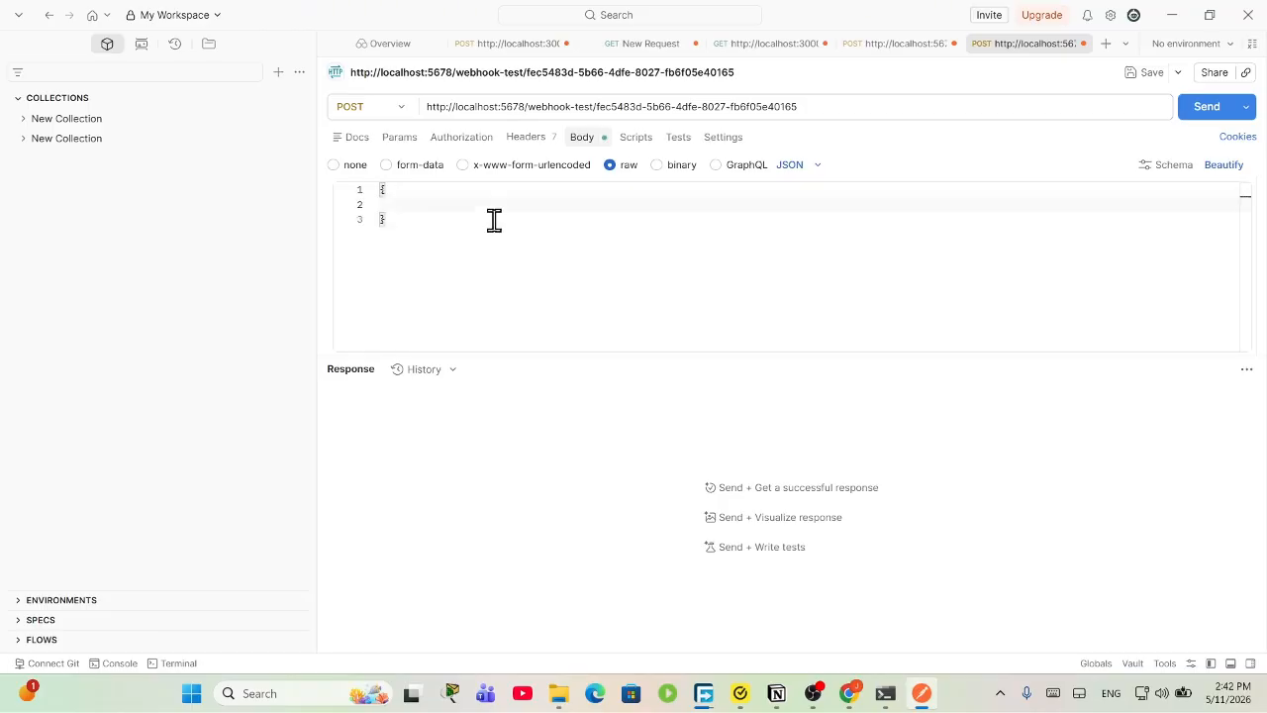
pyautogui.write('naem')
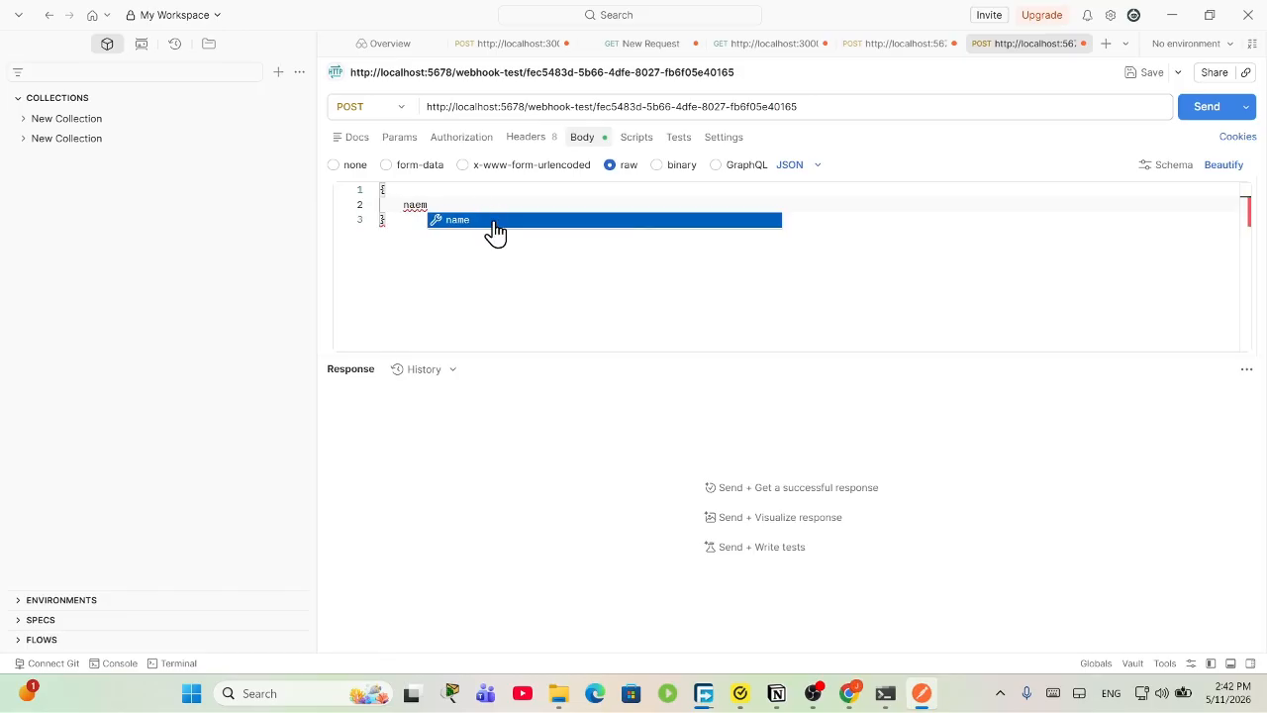
pyautogui.press('BackSpace')
pyautogui.press('BackSpace')
pyautogui.press('BackSpace')
pyautogui.press('BackSpace')
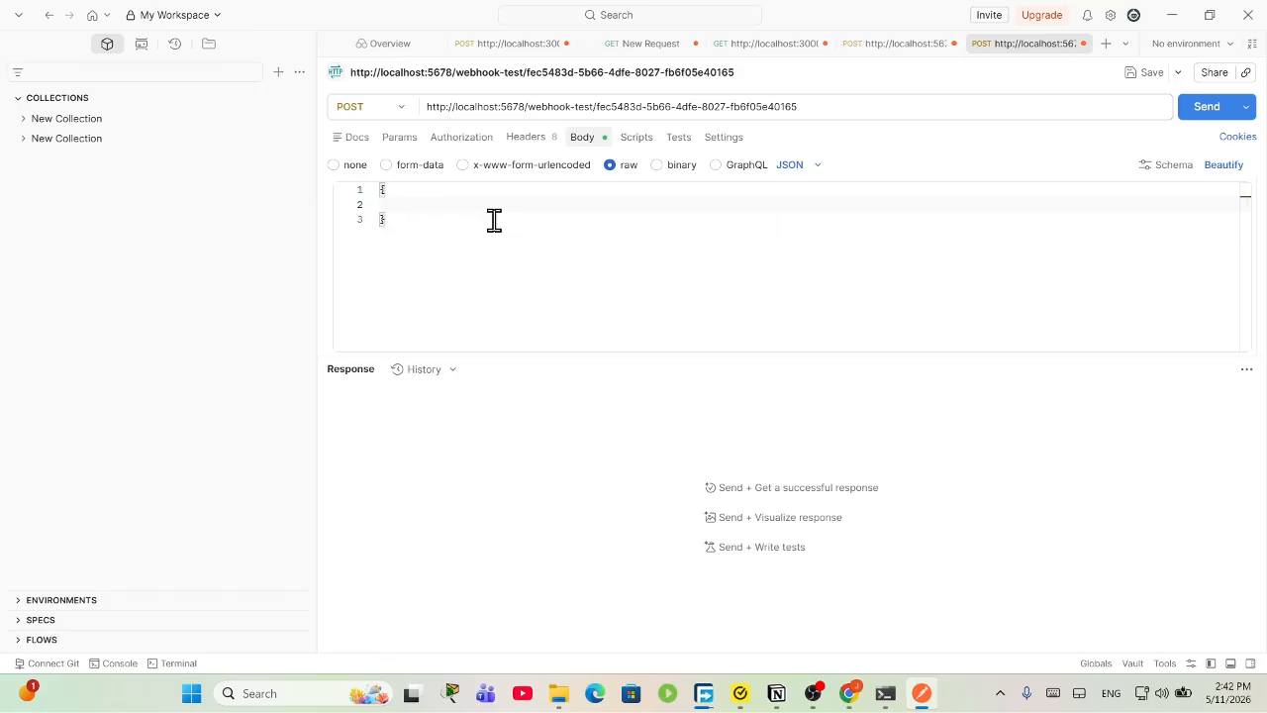
pyautogui.write('"name')
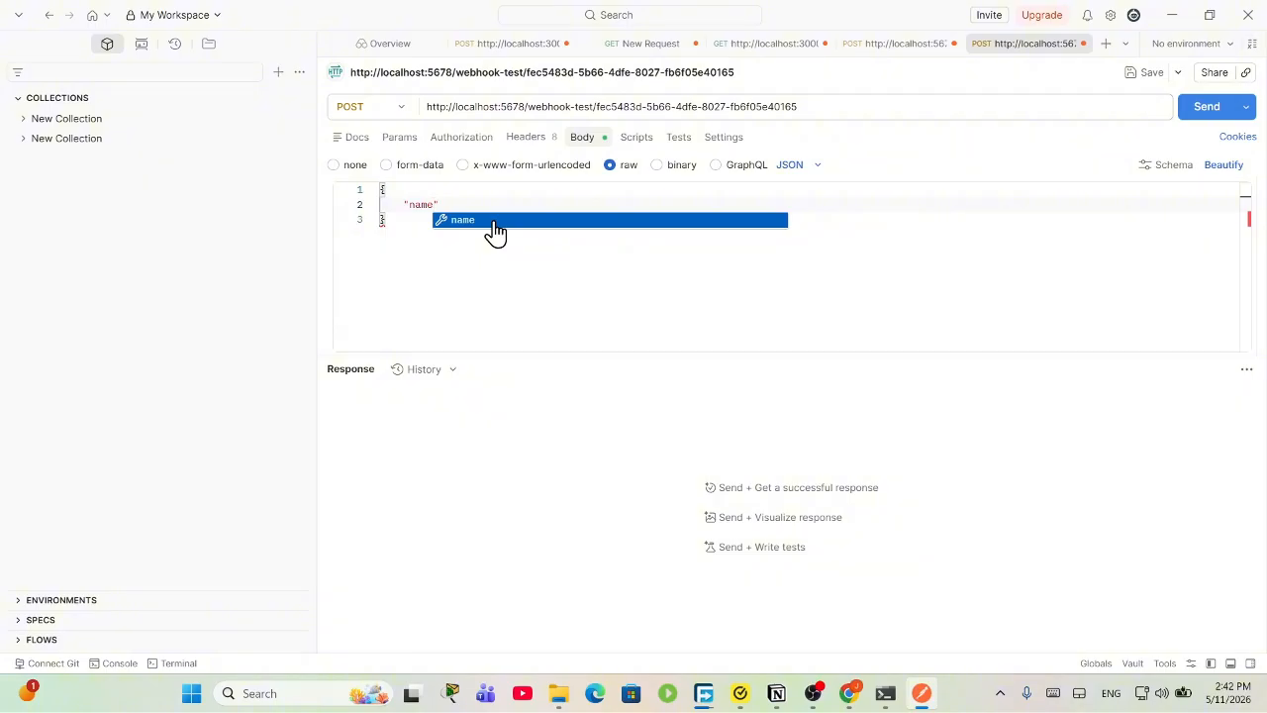
pyautogui.write('":')
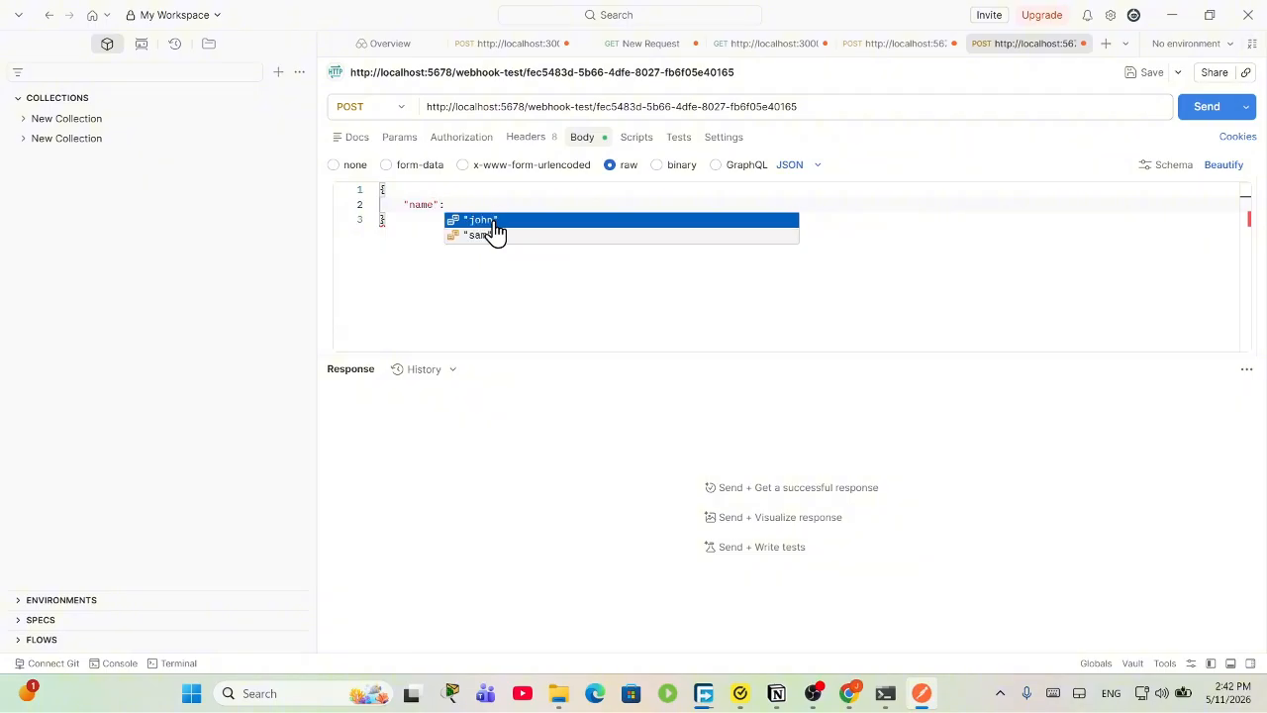
pyautogui.click(494, 222)
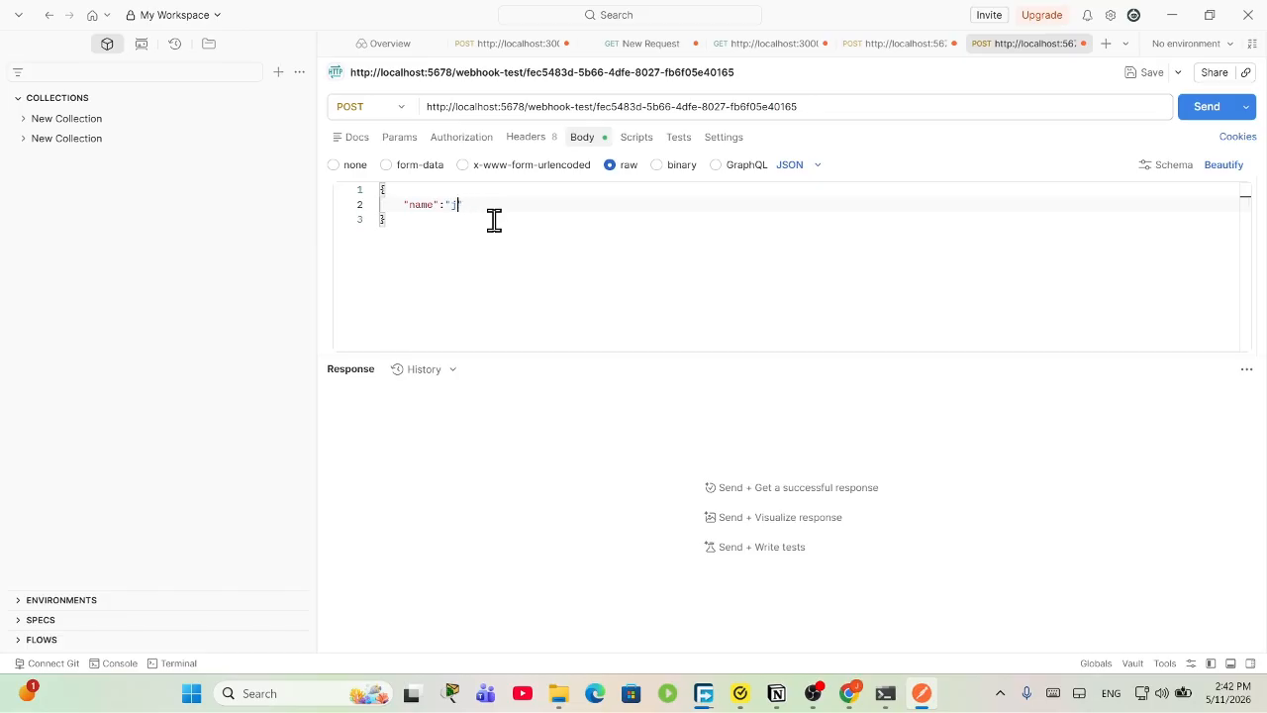
pyautogui.write('sara"     "')
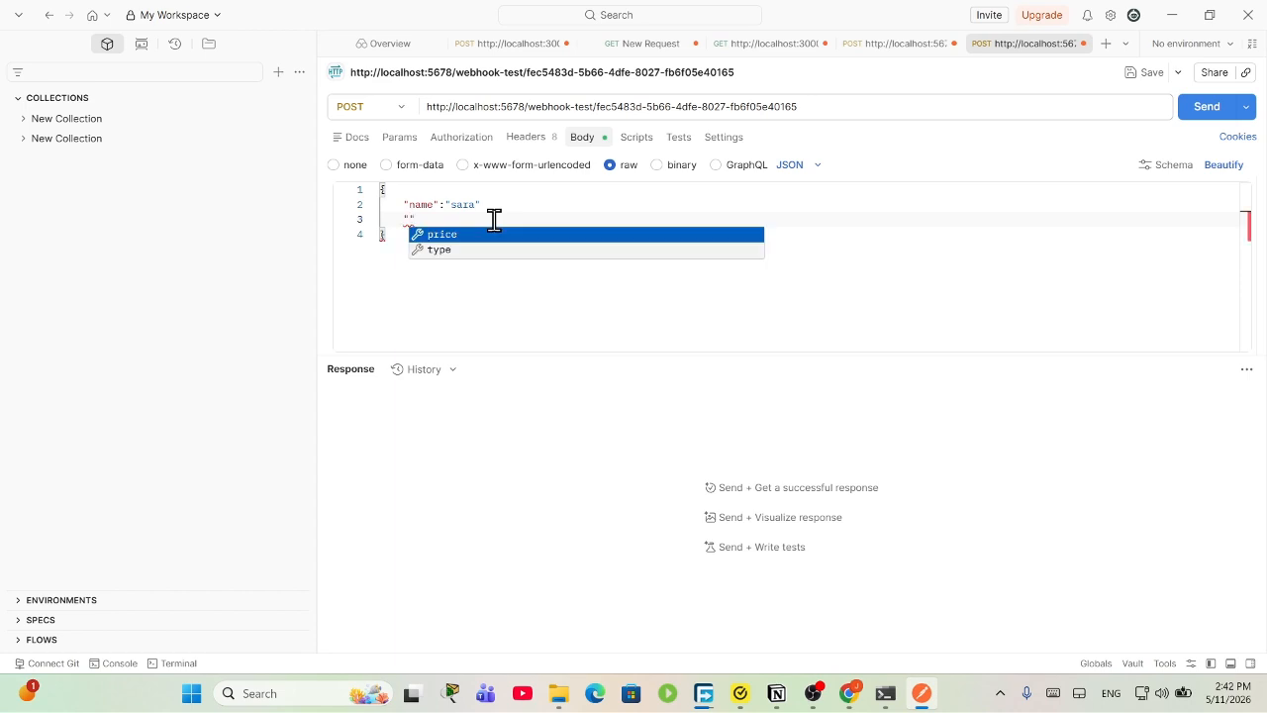
pyautogui.write('room')
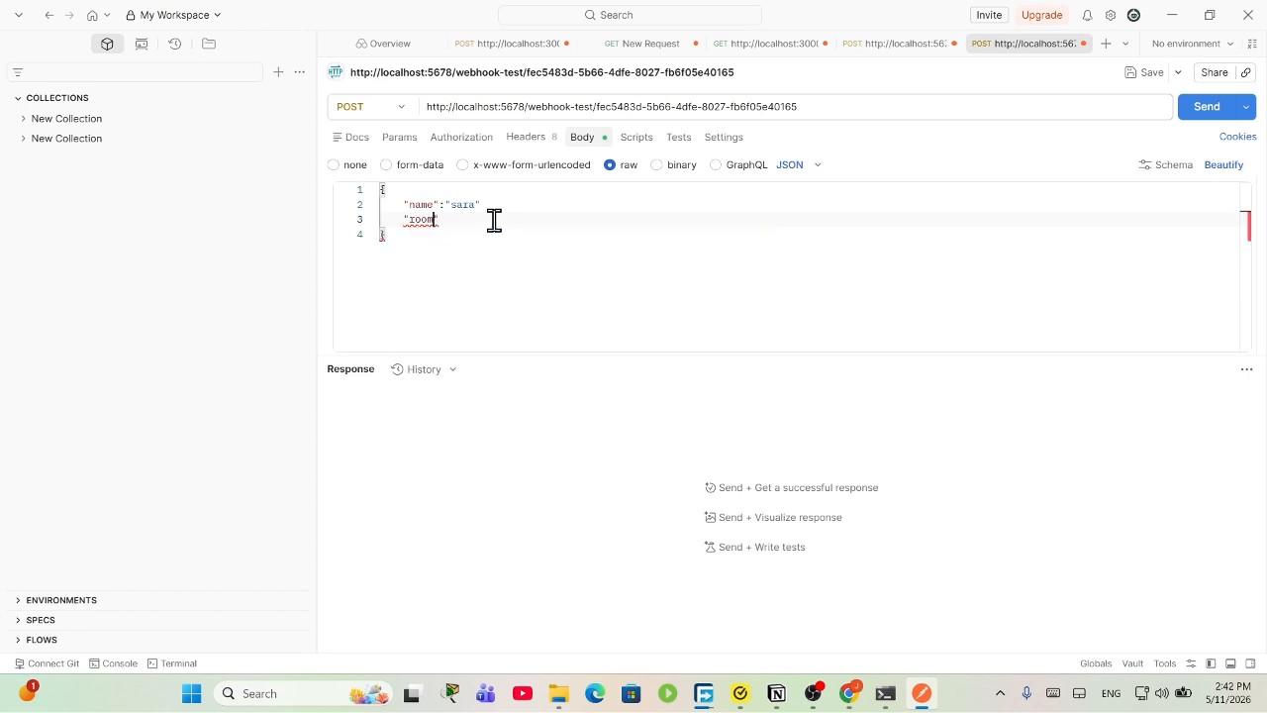
pyautogui.press('Up')
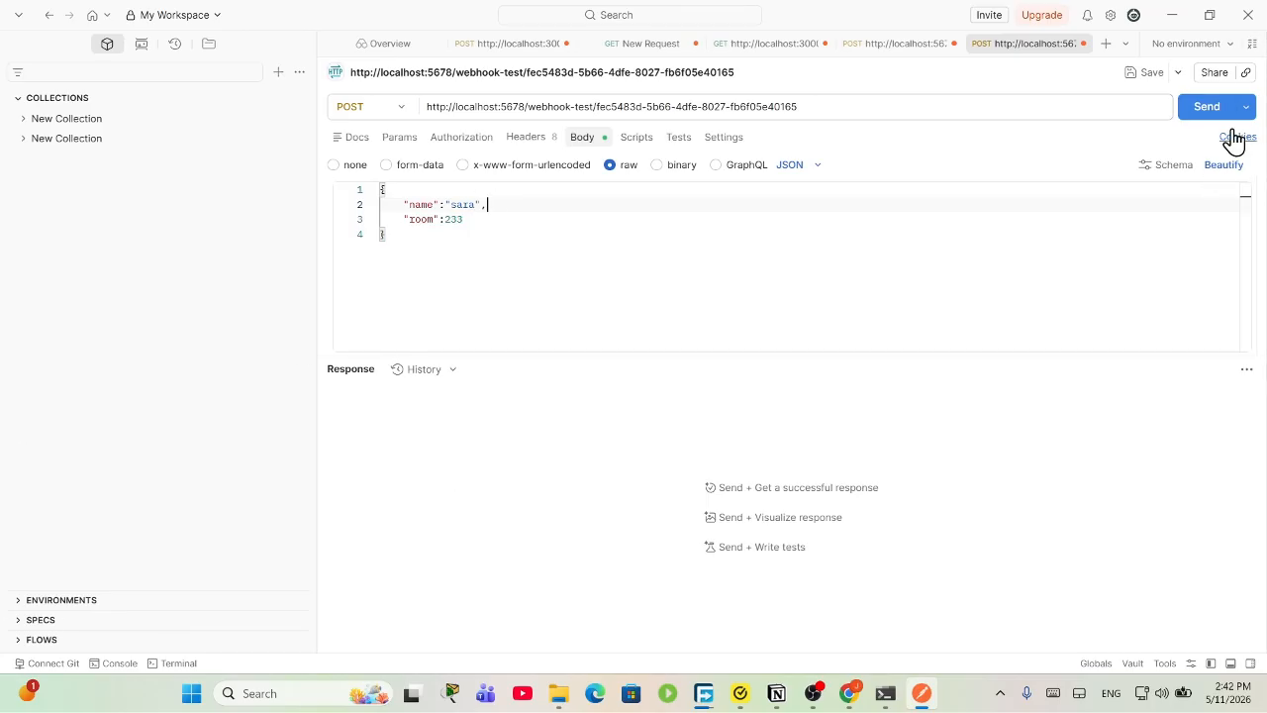
# Step: Send the POST with a sample guest name and room 233 to the n8n test webhook, getting 200 OK
pyautogui.click(1207, 107)
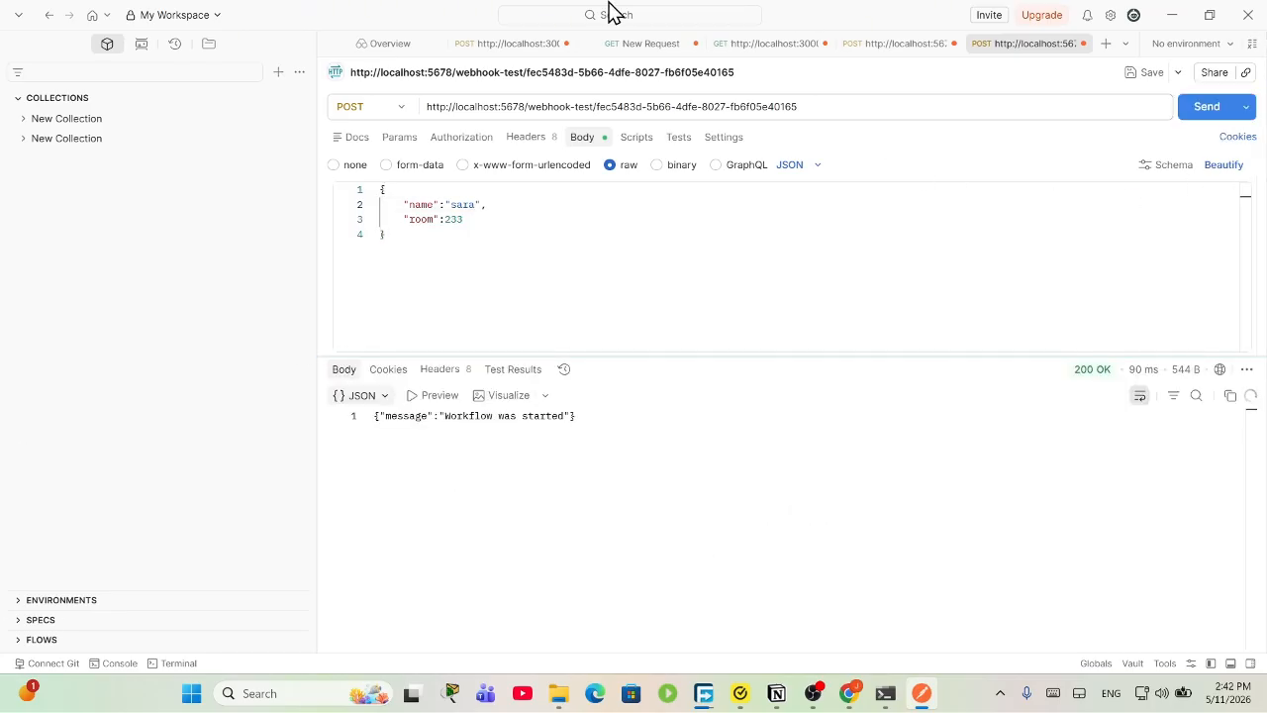
pyautogui.moveTo(596, 445); pyautogui.dragTo(404, 414)
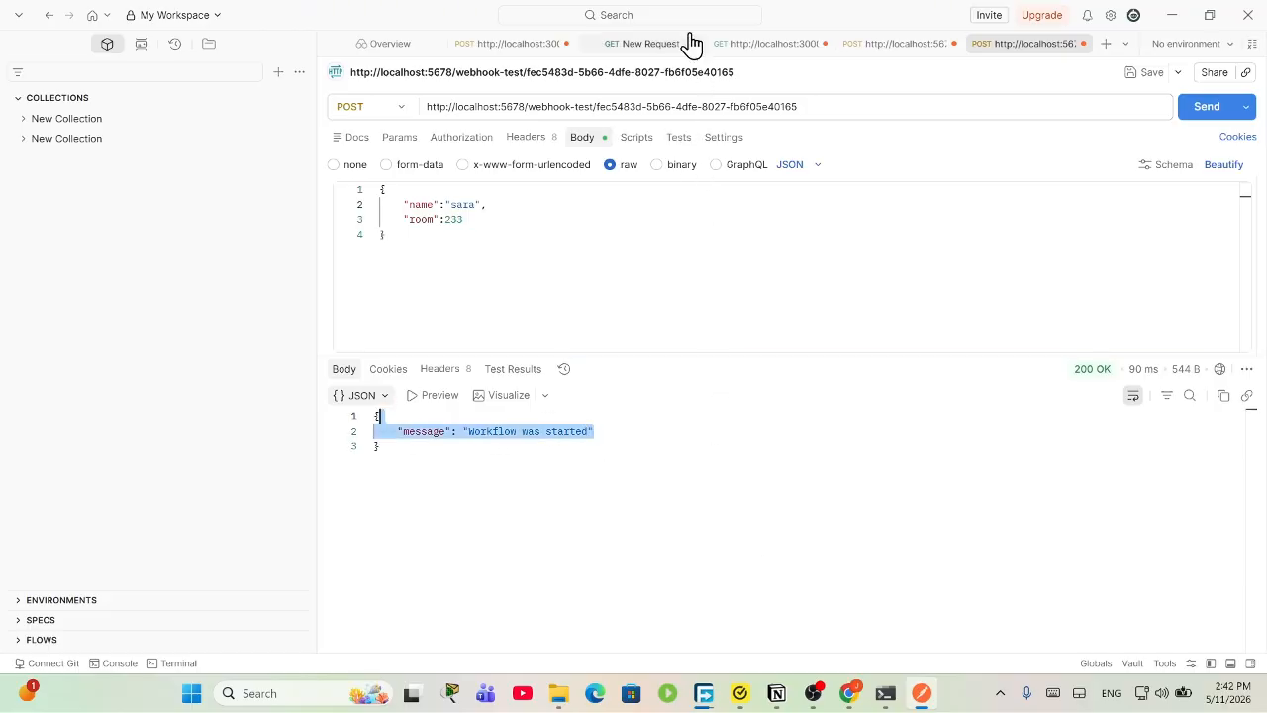
pyautogui.moveTo(792, 22); pyautogui.dragTo(958, 595)
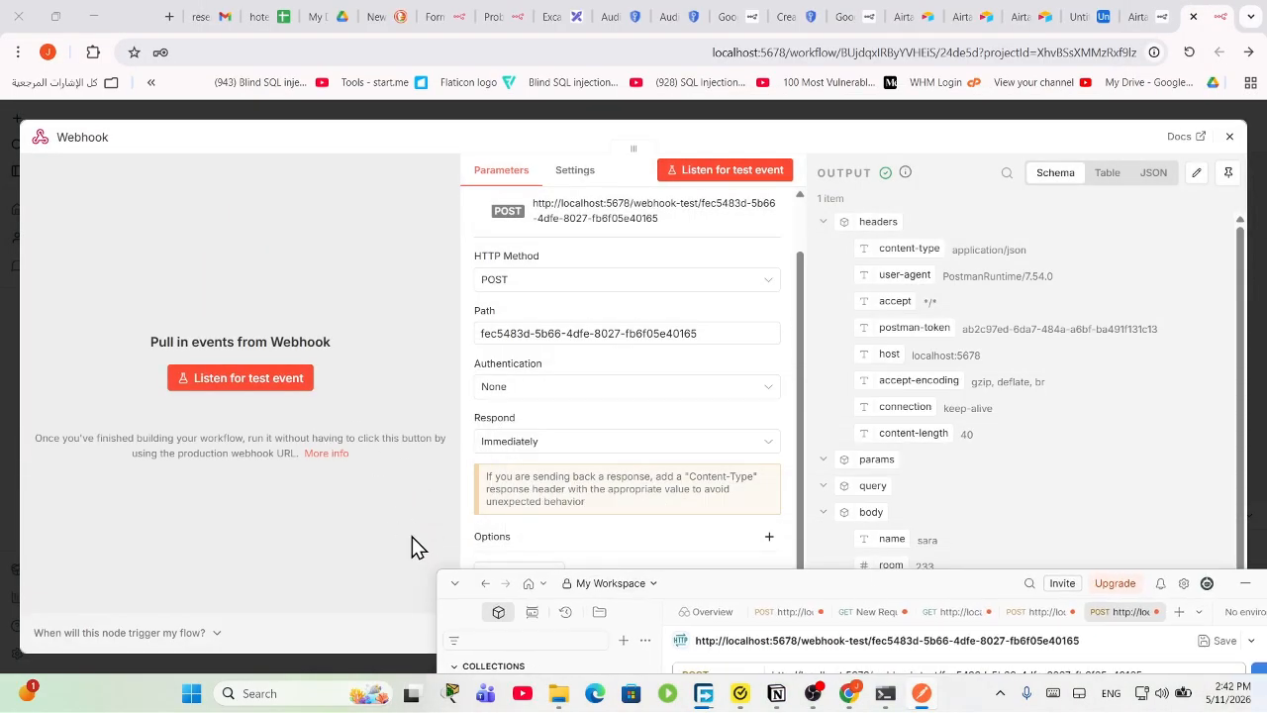
# Step: Close the Webhook output showing the captured request, move the node left, and start adding a node after it
pyautogui.click(1118, 394)
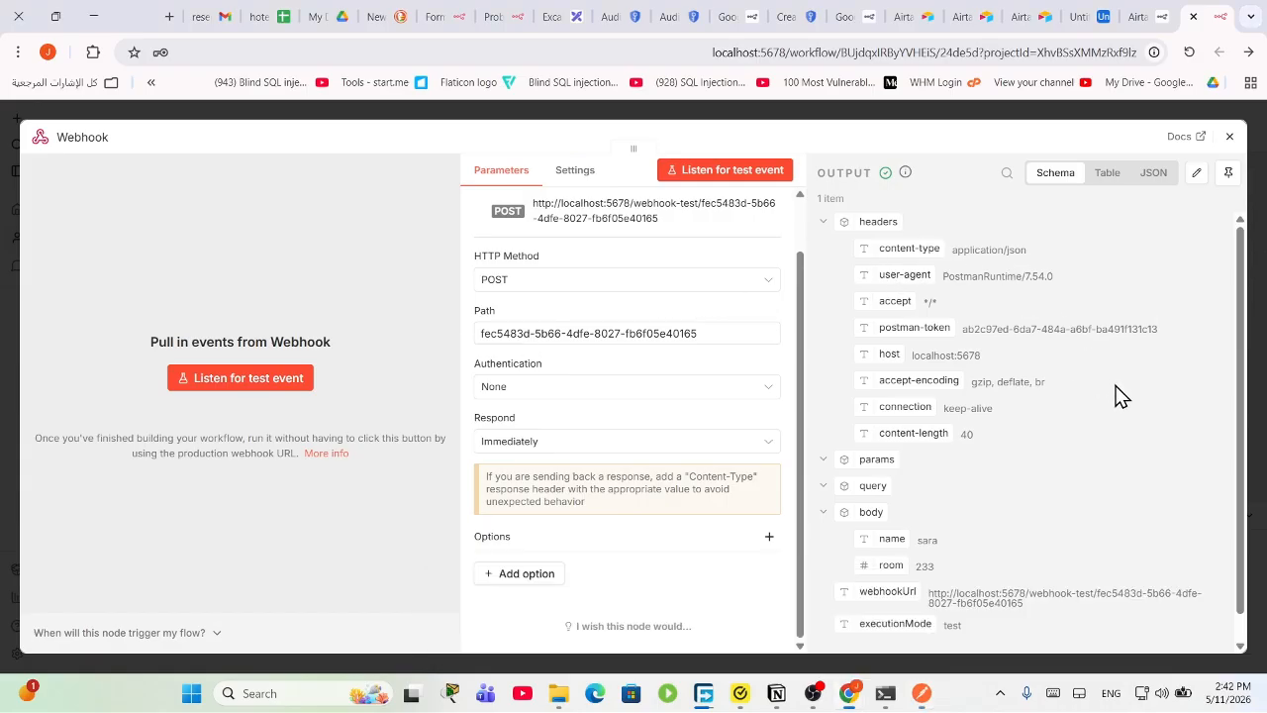
pyautogui.scroll(-1, 1003, 457)
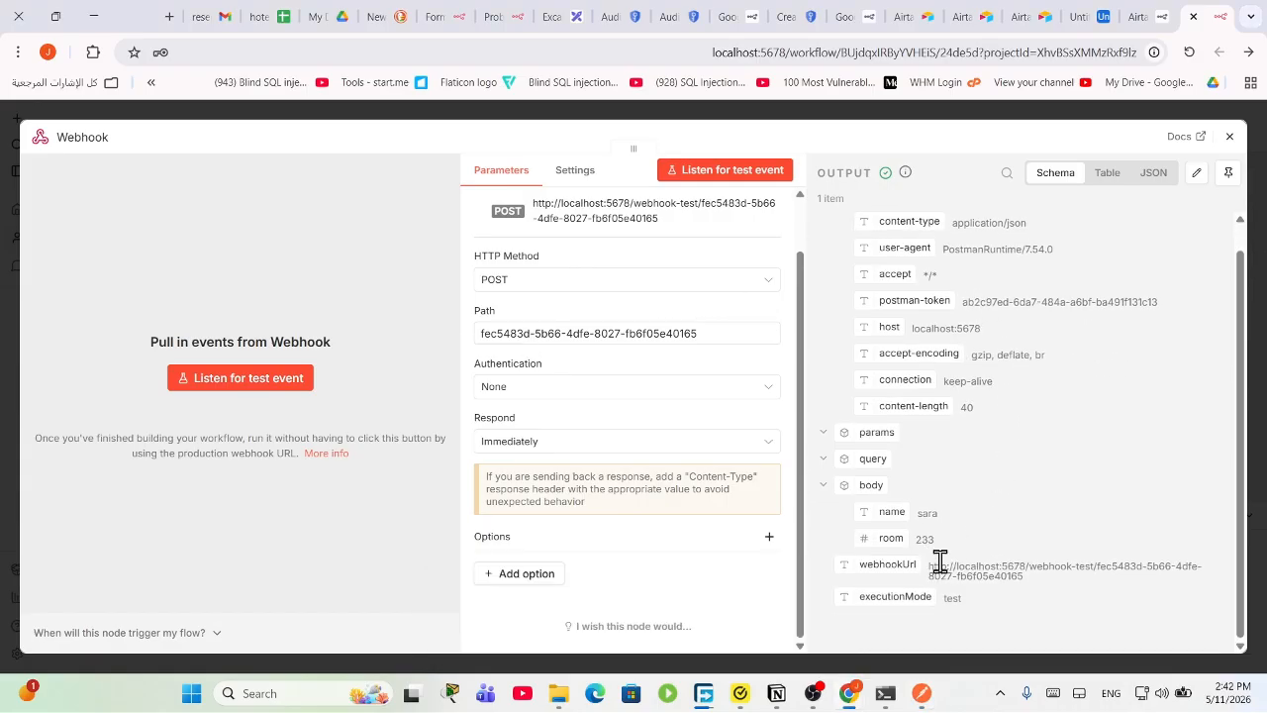
pyautogui.click(1231, 137)
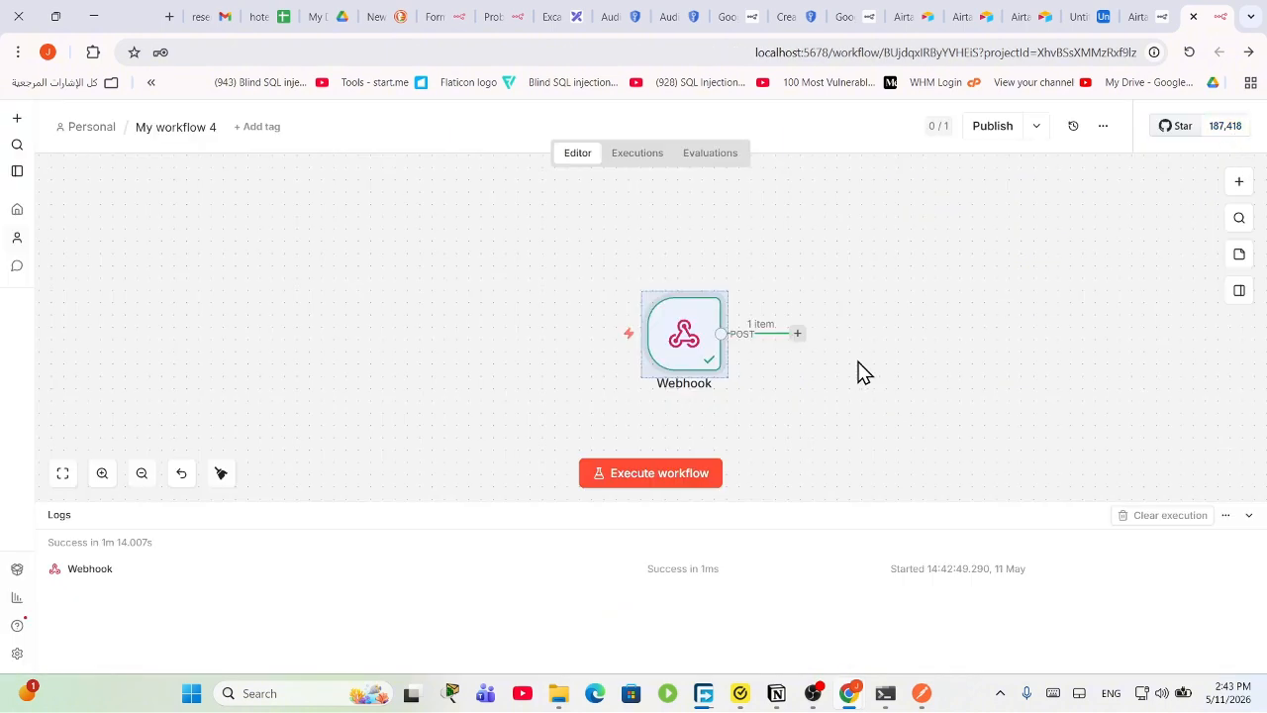
pyautogui.moveTo(715, 343); pyautogui.dragTo(431, 287)
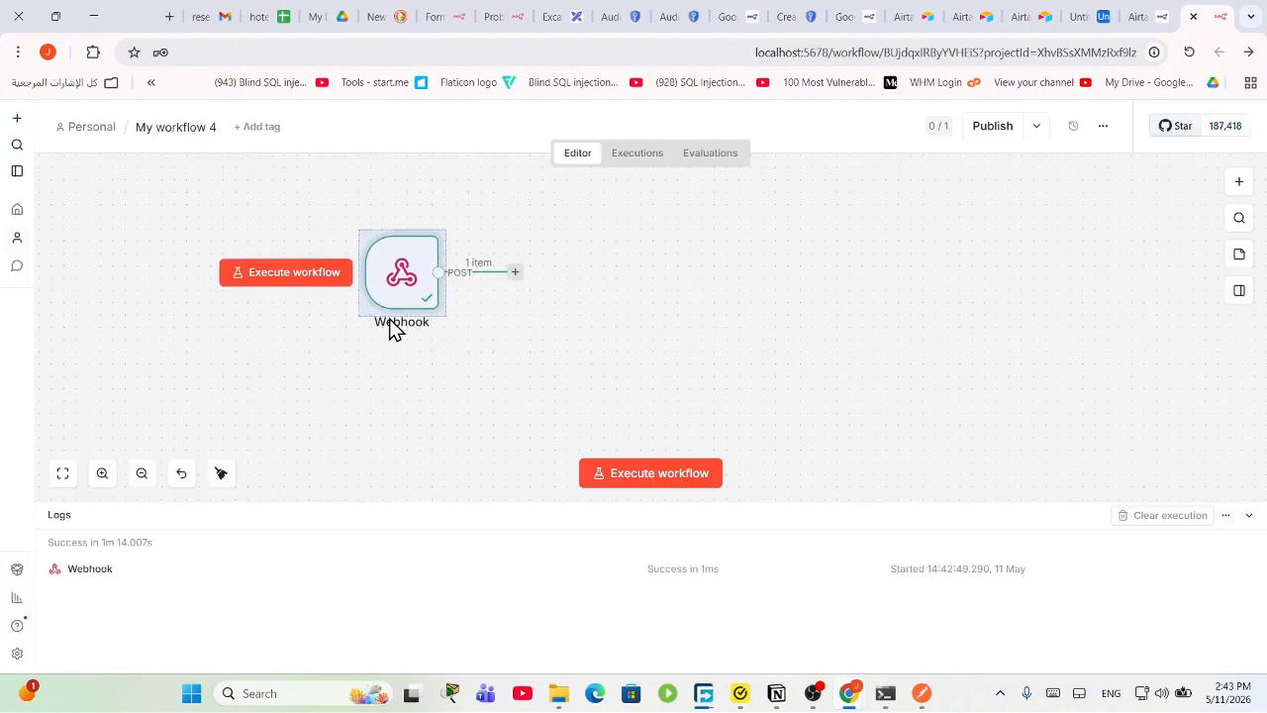
pyautogui.click(515, 273)
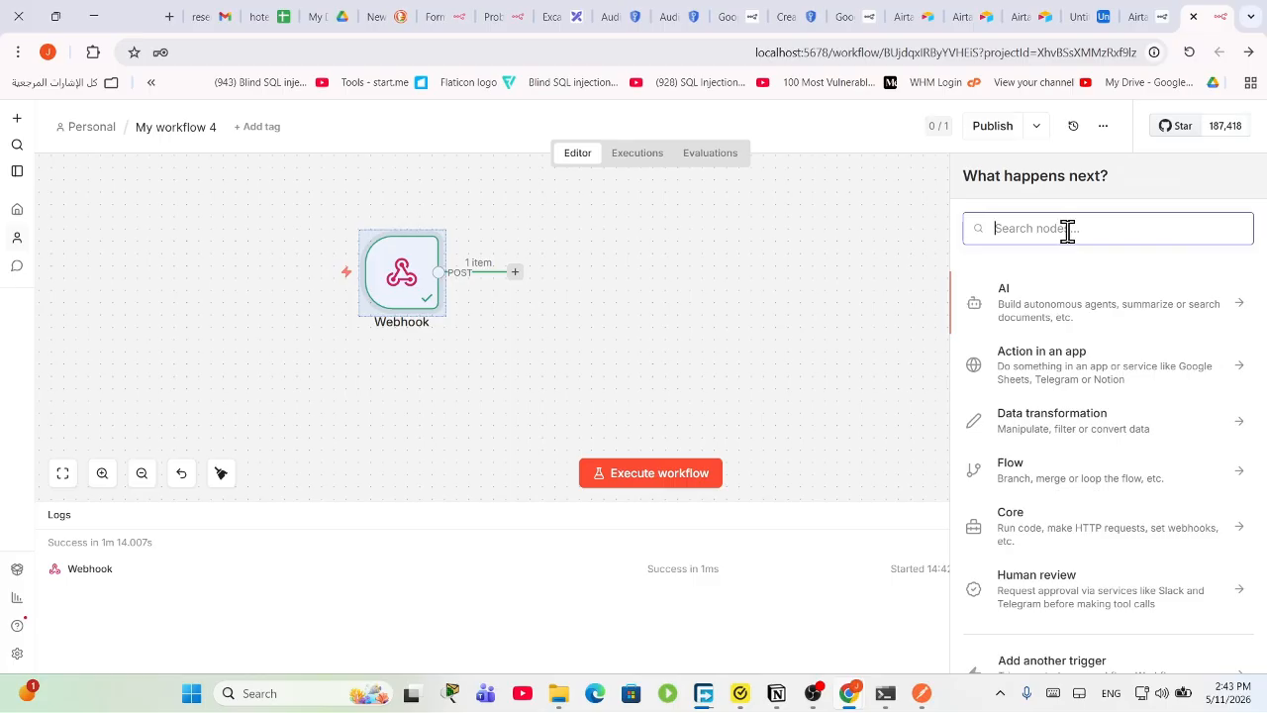
# Step: Add a Google Sheets Append row in sheet node using account 2, targeting hotel reserv's Sheet1
pyautogui.write('goo')
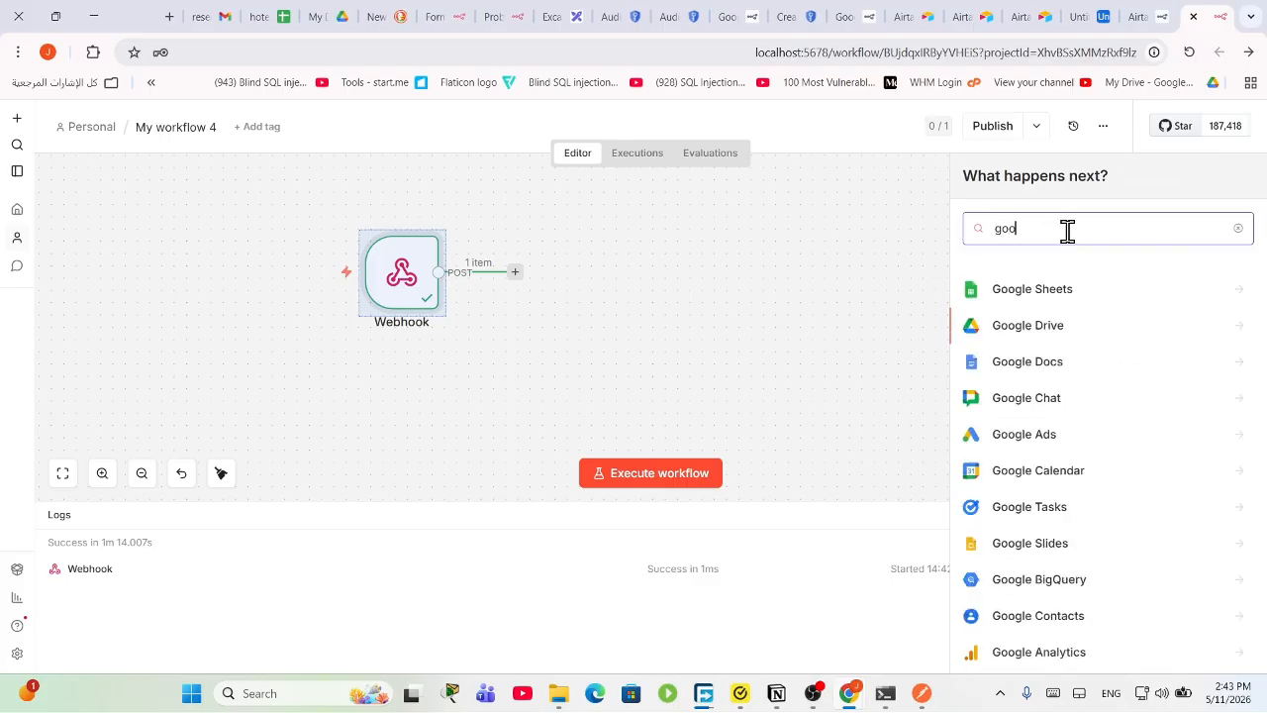
pyautogui.click(1112, 287)
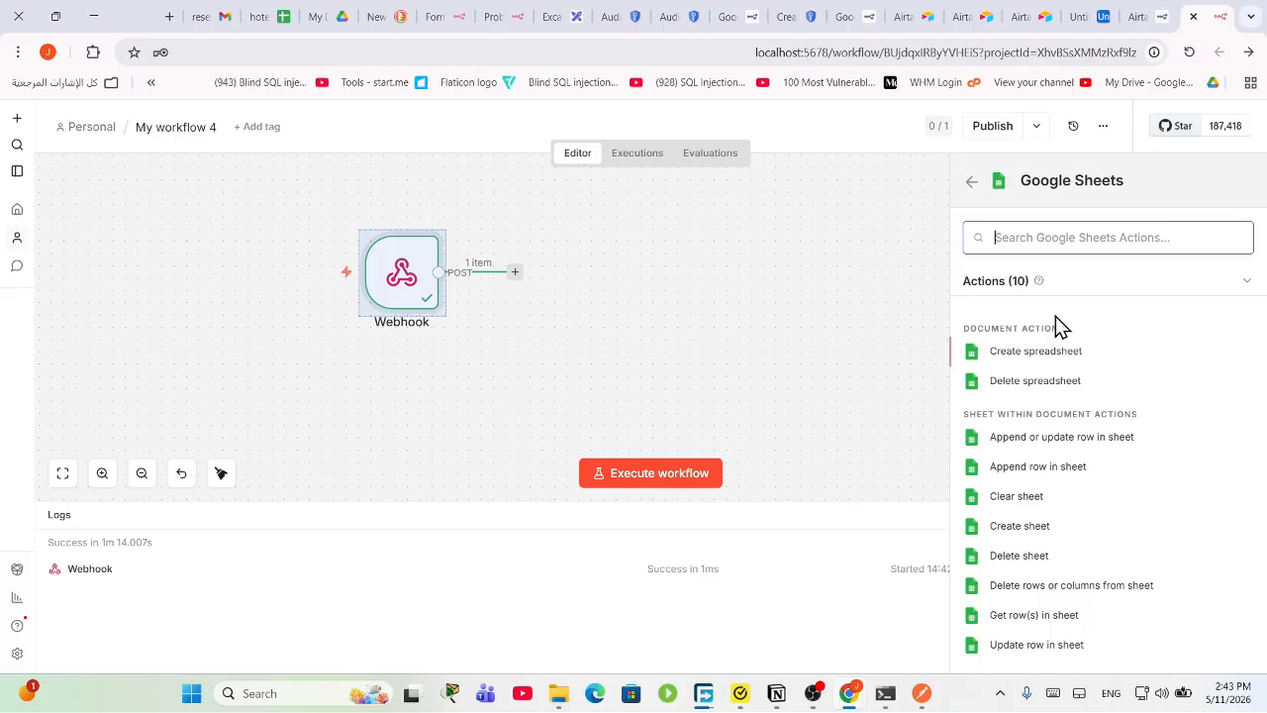
pyautogui.click(1049, 467)
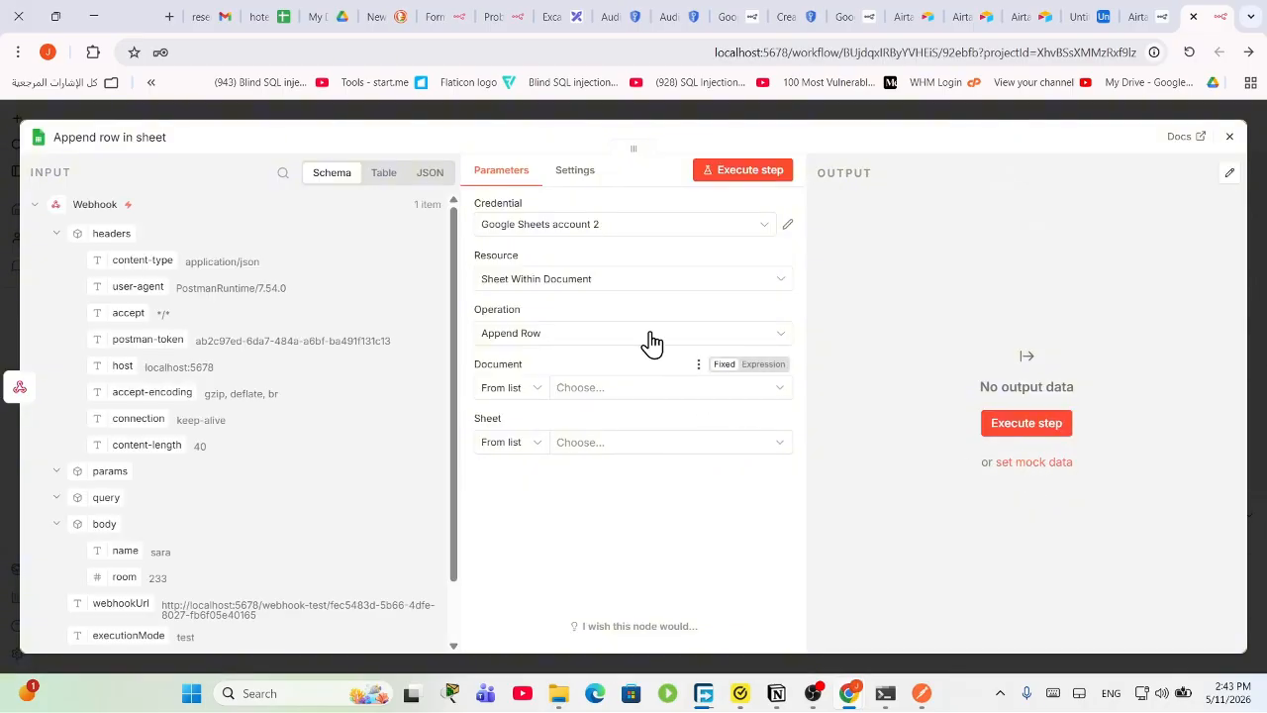
pyautogui.click(598, 336)
pyautogui.click(604, 341)
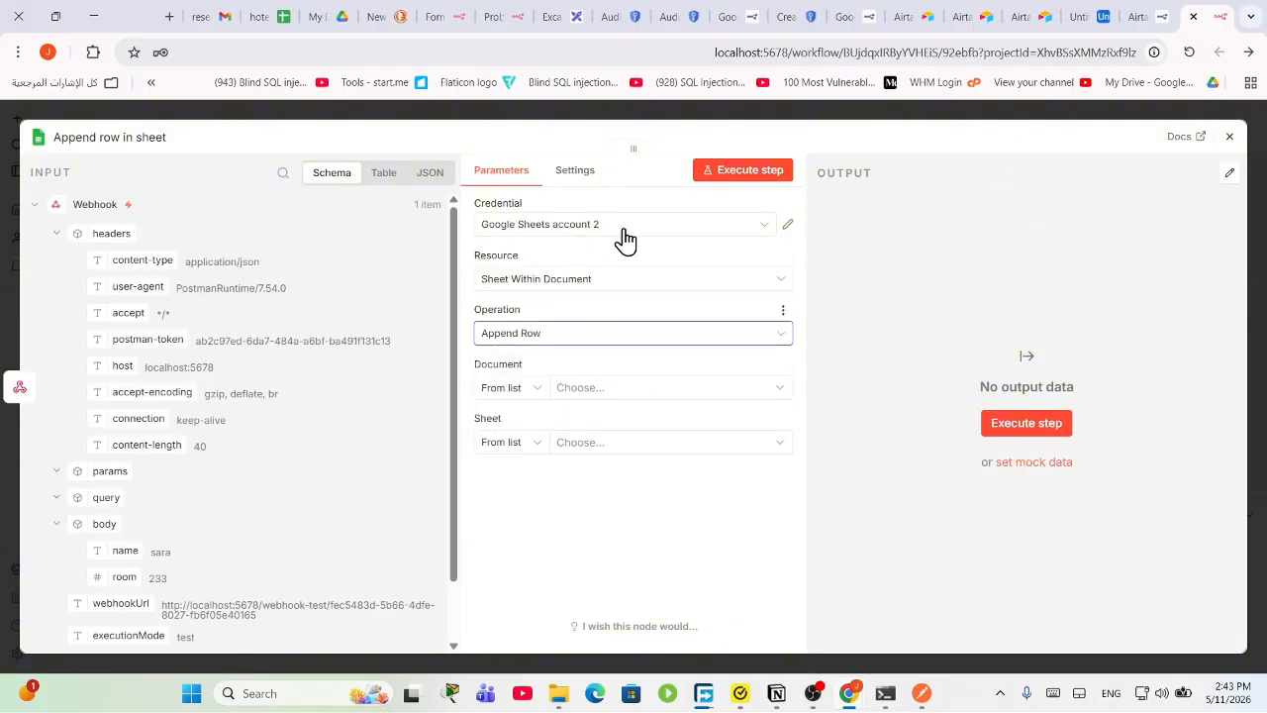
pyautogui.click(610, 232)
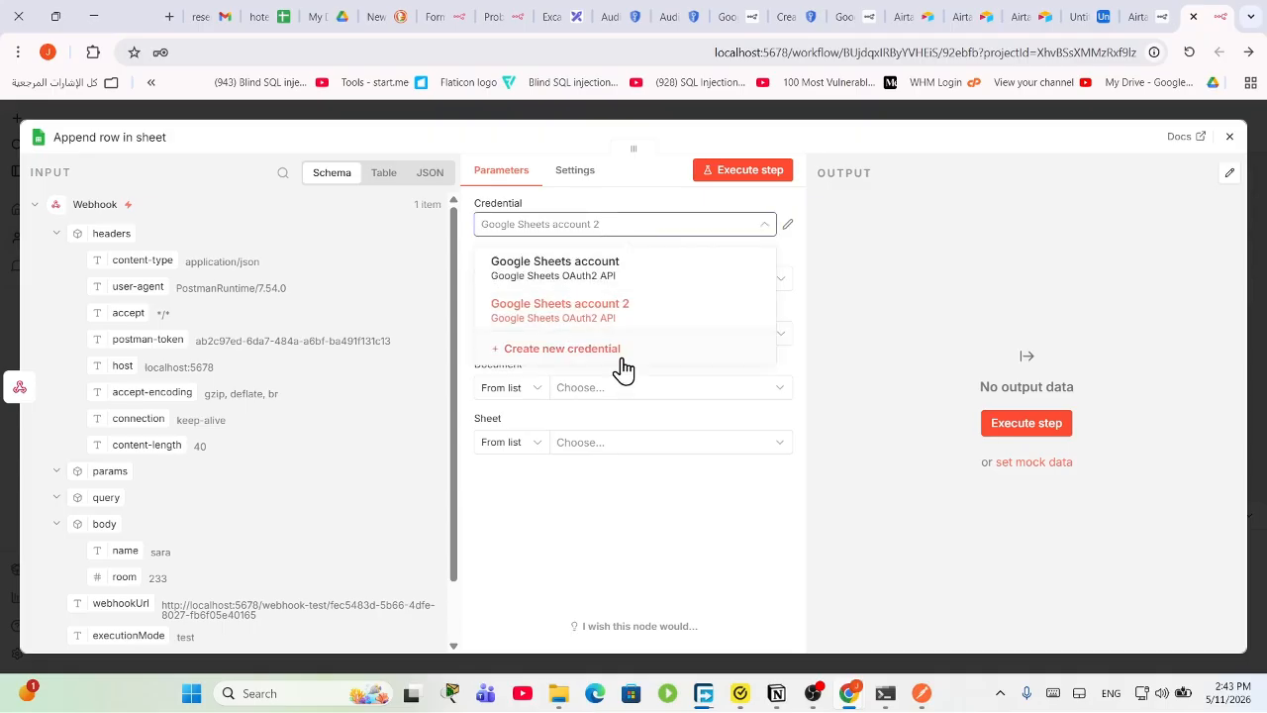
pyautogui.click(560, 307)
pyautogui.click(623, 389)
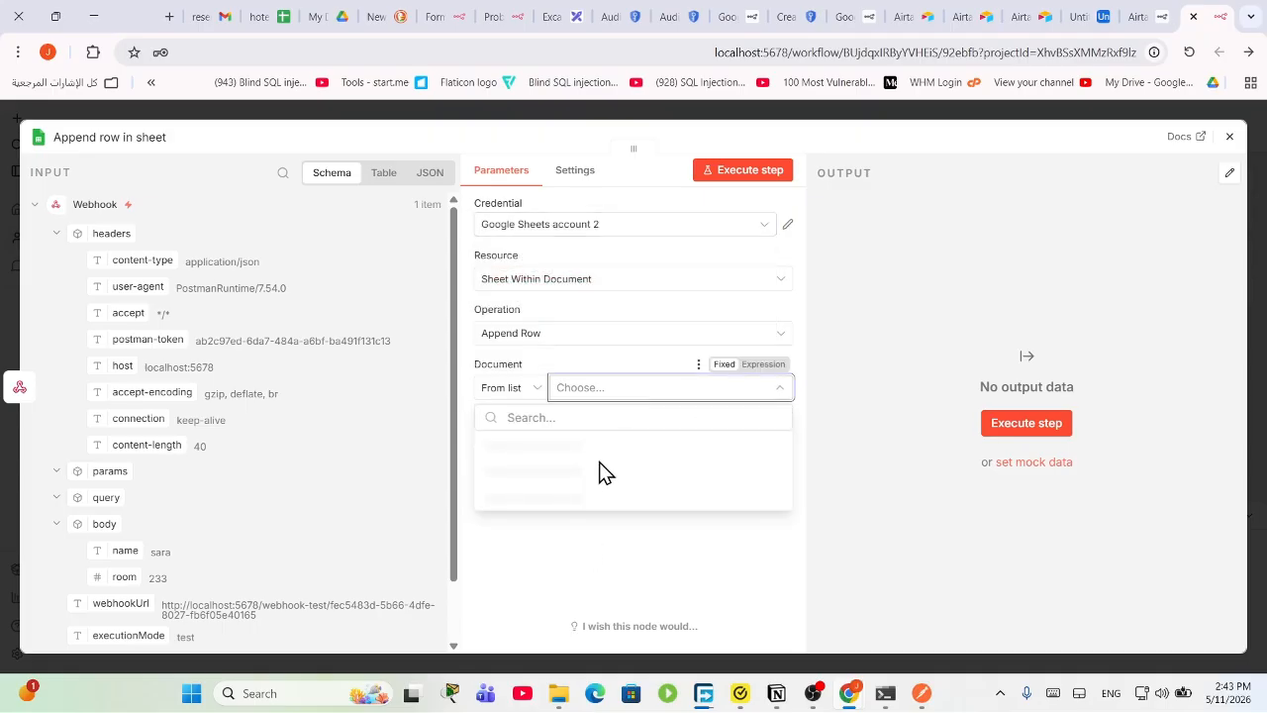
pyautogui.click(580, 448)
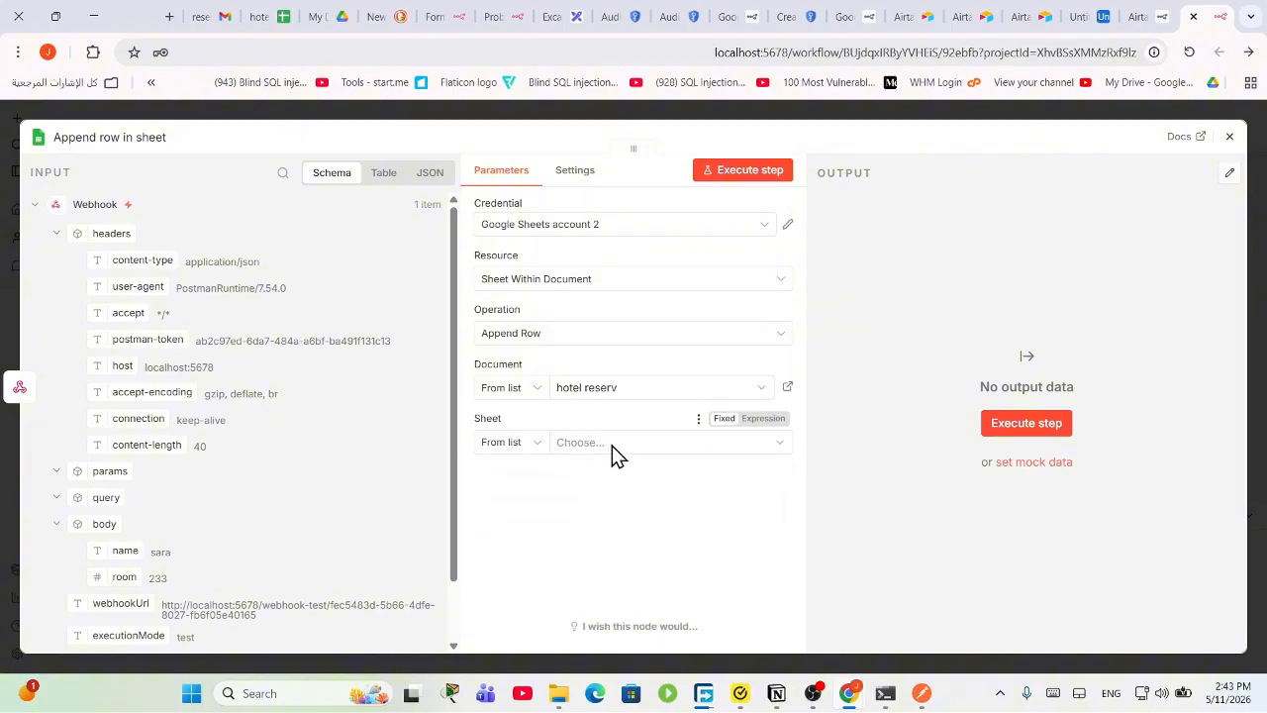
pyautogui.click(529, 475)
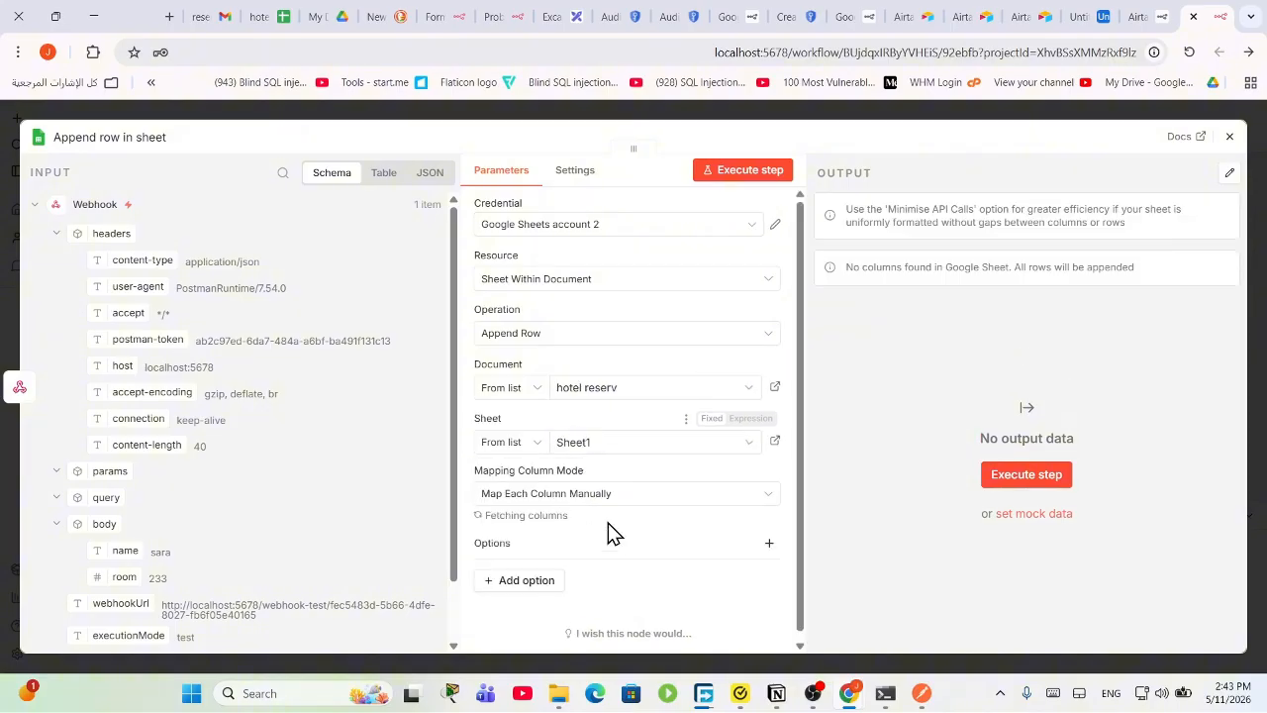
# Step: Map the webhook's name and room into the sheet's name and room columns and run the step
pyautogui.scroll(-2, 584, 495)
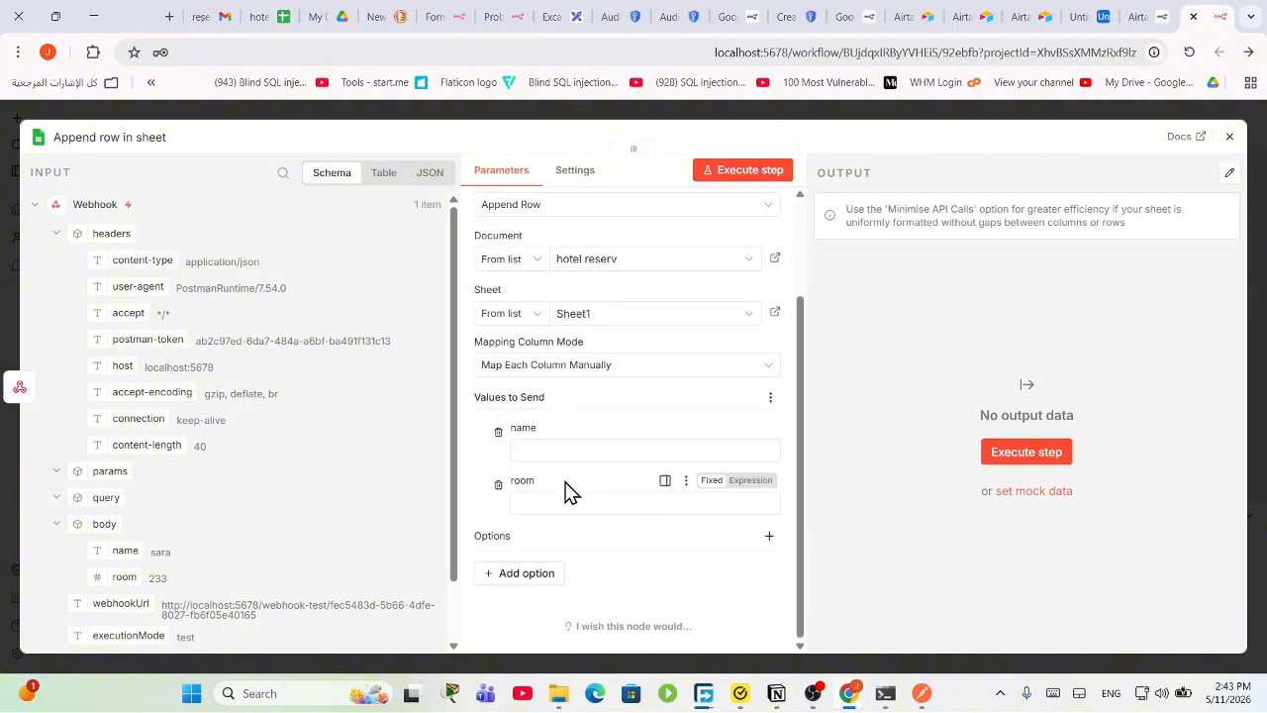
pyautogui.scroll(-1, 139, 490)
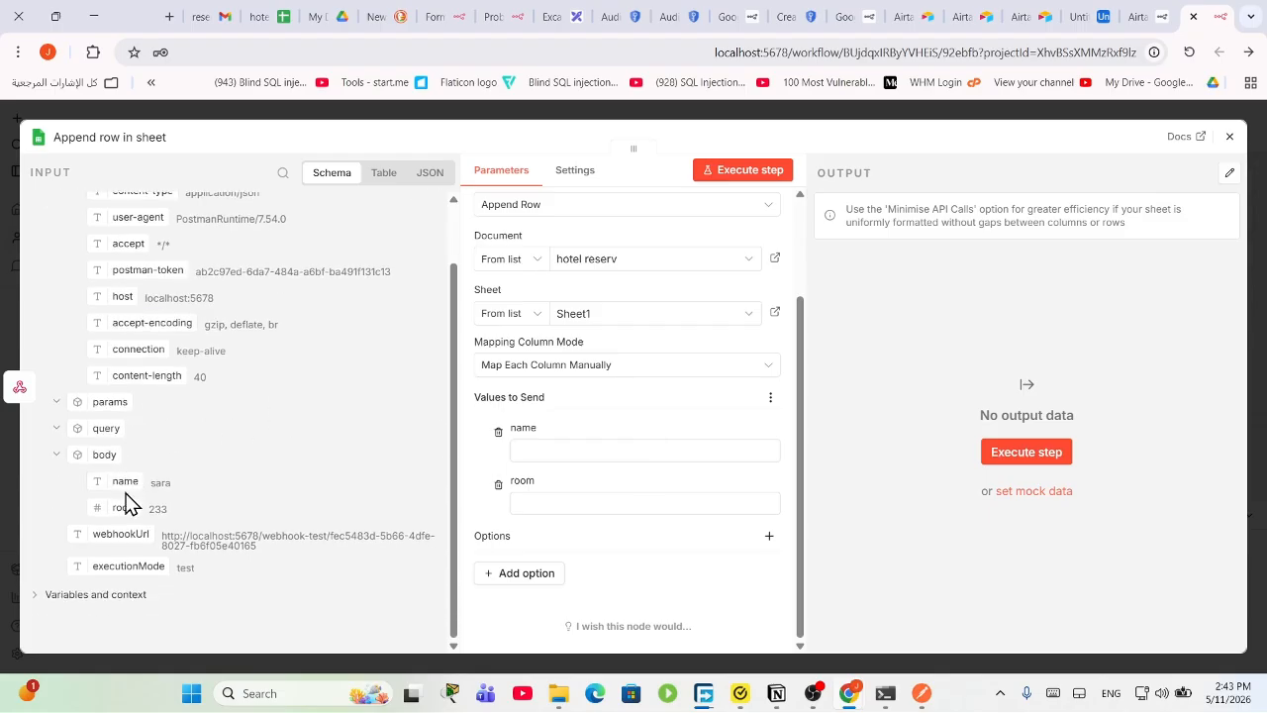
pyautogui.moveTo(124, 481); pyautogui.dragTo(583, 456)
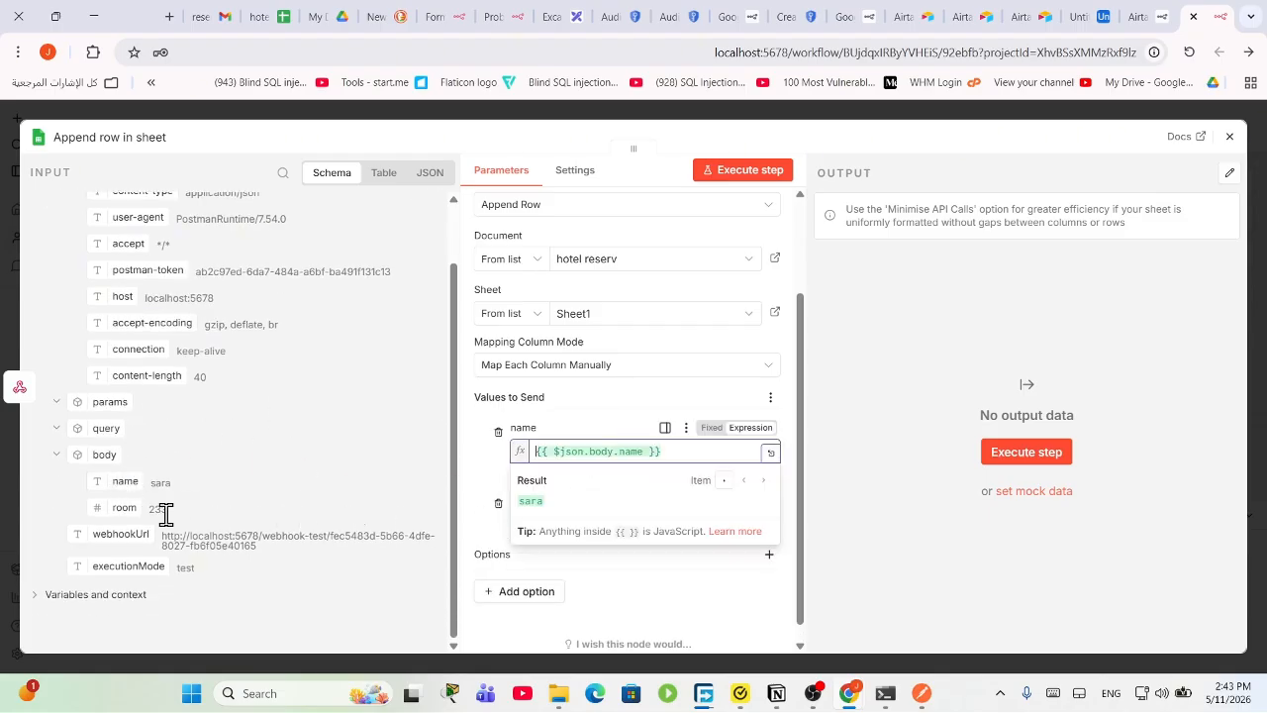
pyautogui.moveTo(129, 507); pyautogui.dragTo(621, 518)
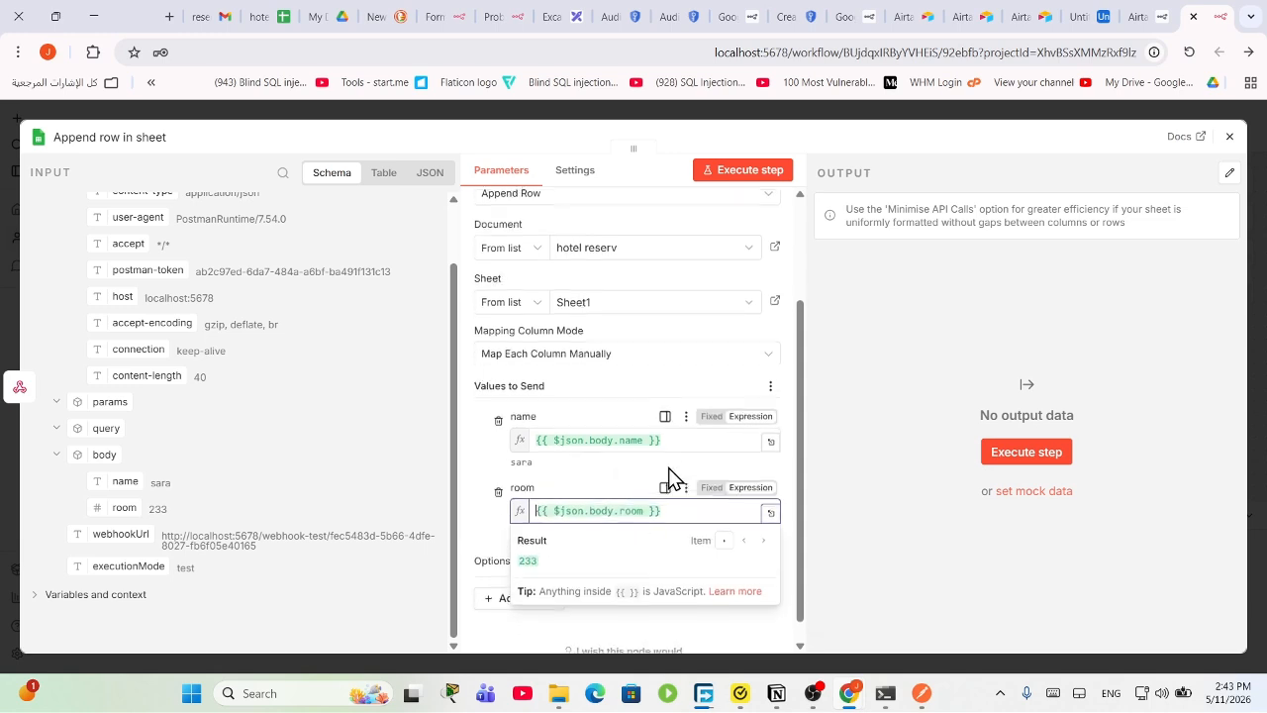
pyautogui.click(1025, 454)
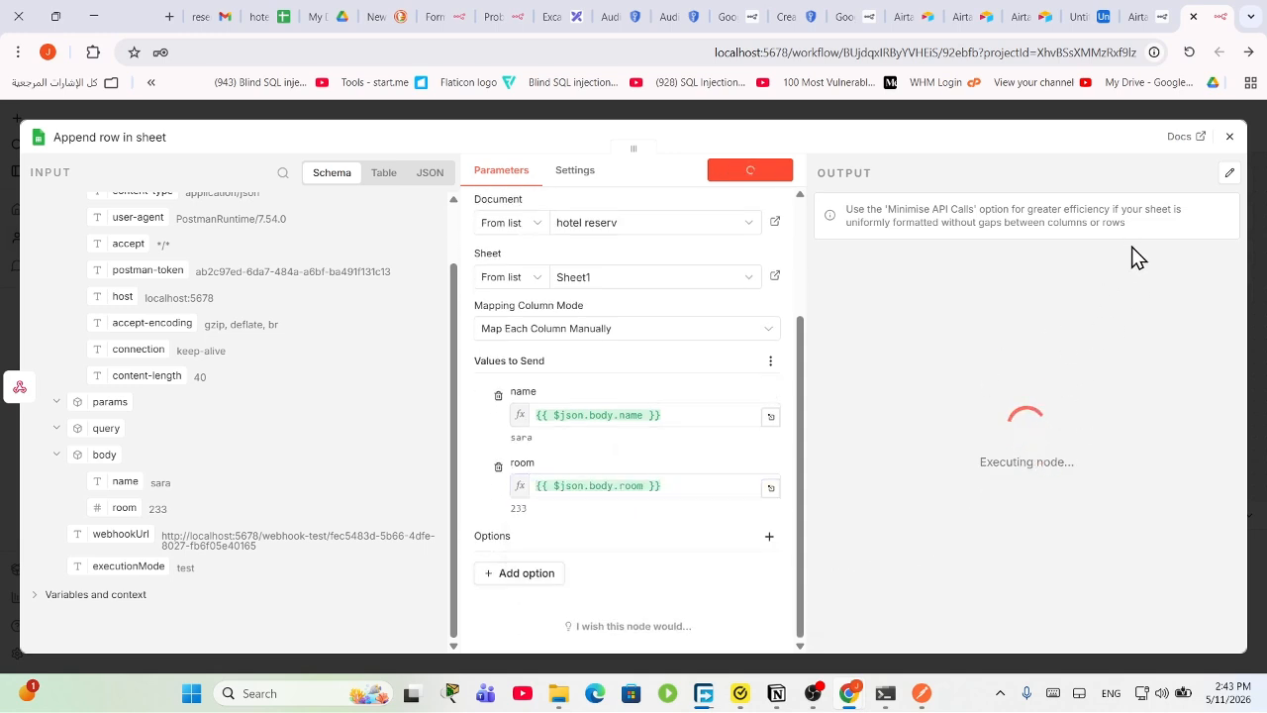
pyautogui.click(1229, 138)
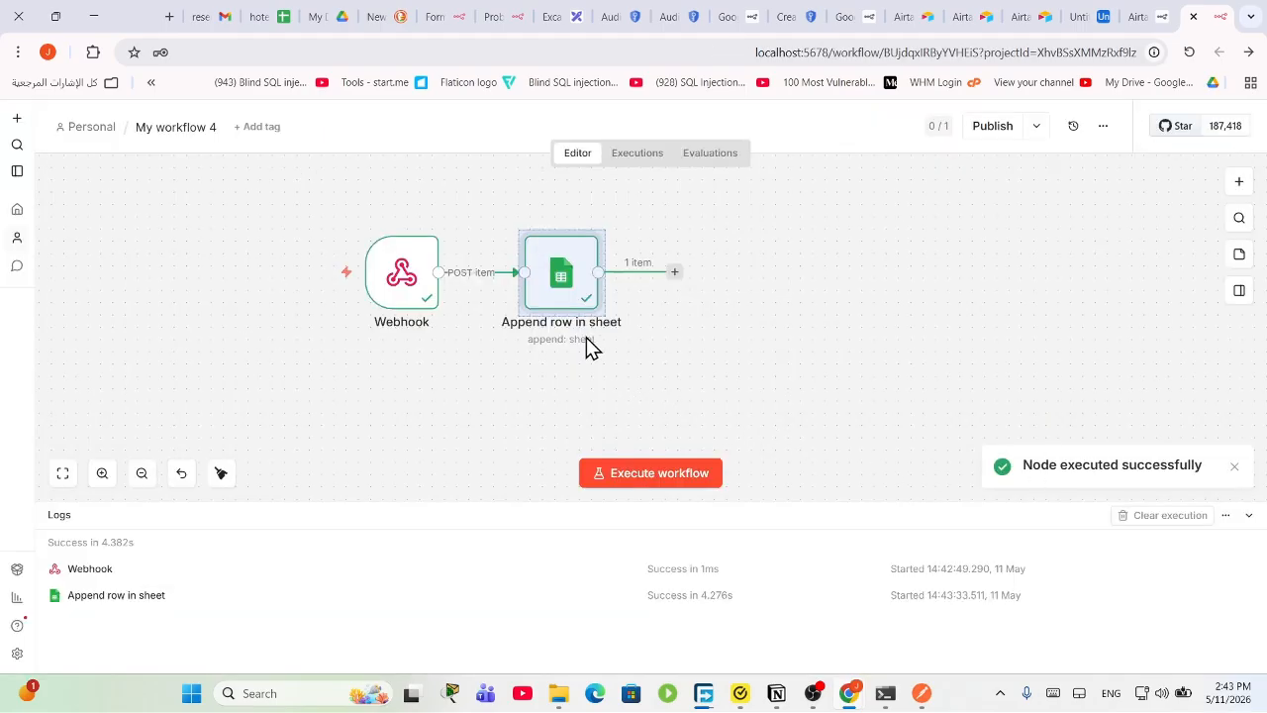
# Step: Confirm the new row in the hotel reserv spreadsheet and shift Append row in sheet right
pyautogui.click(284, 15)
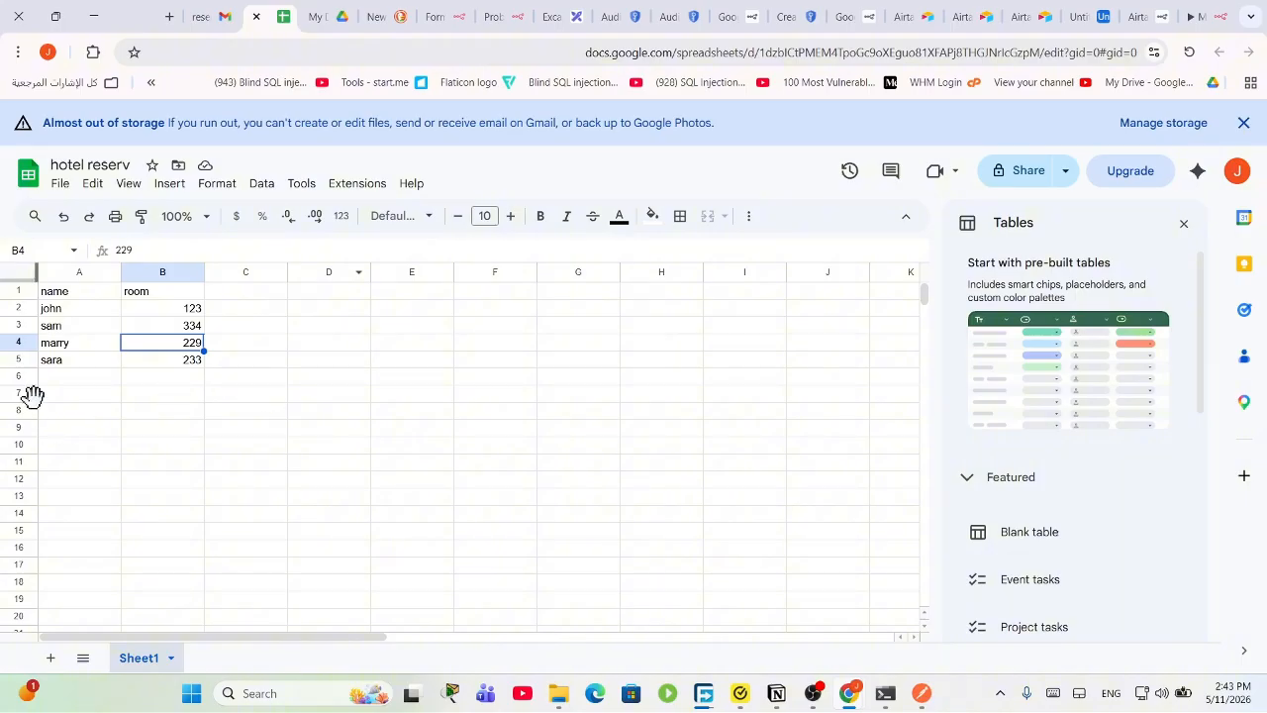
pyautogui.click(1153, 16)
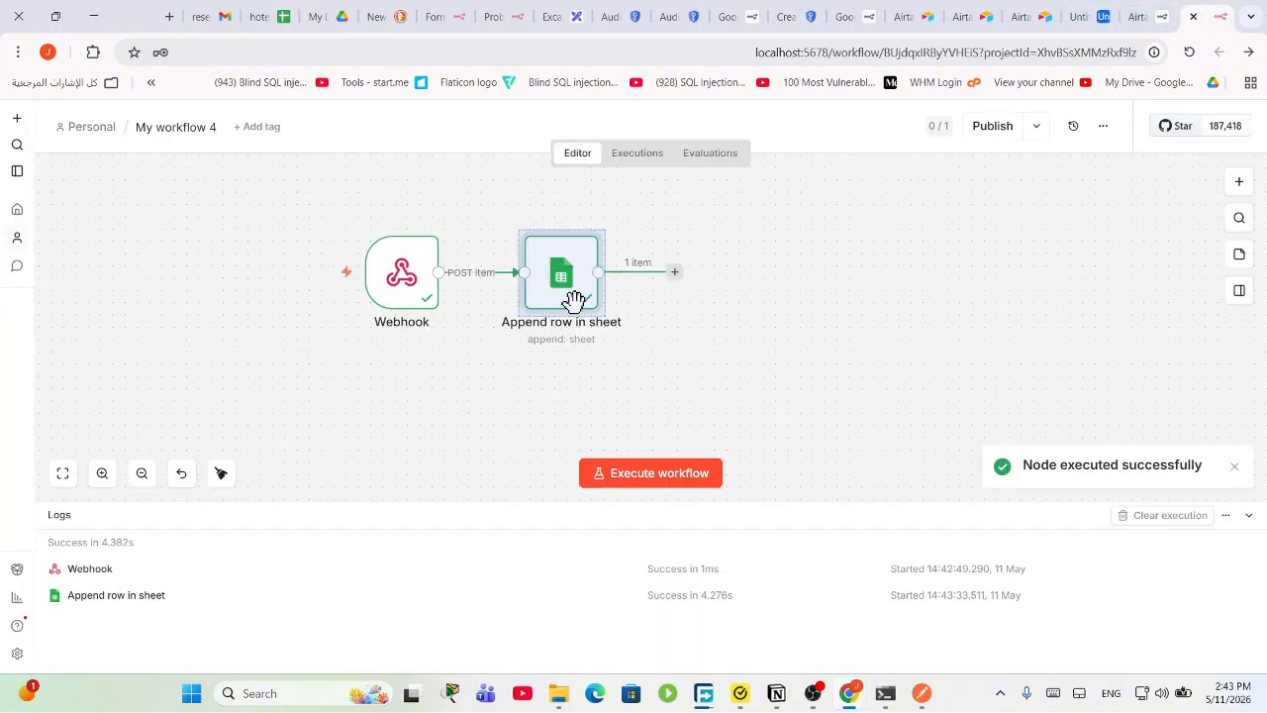
pyautogui.moveTo(574, 300); pyautogui.dragTo(671, 270)
# Step: Show the Webhook node's received request body, including room 233, in the logs
pyautogui.click(1239, 181)
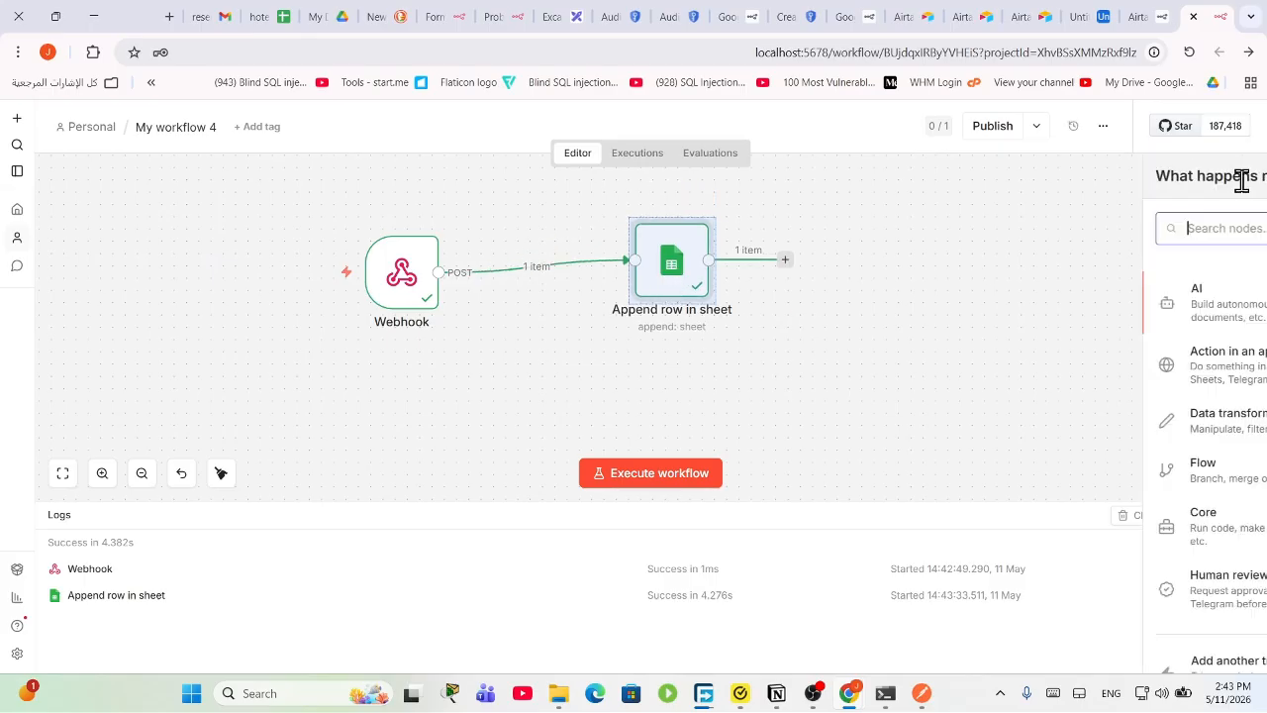
pyautogui.click(720, 363)
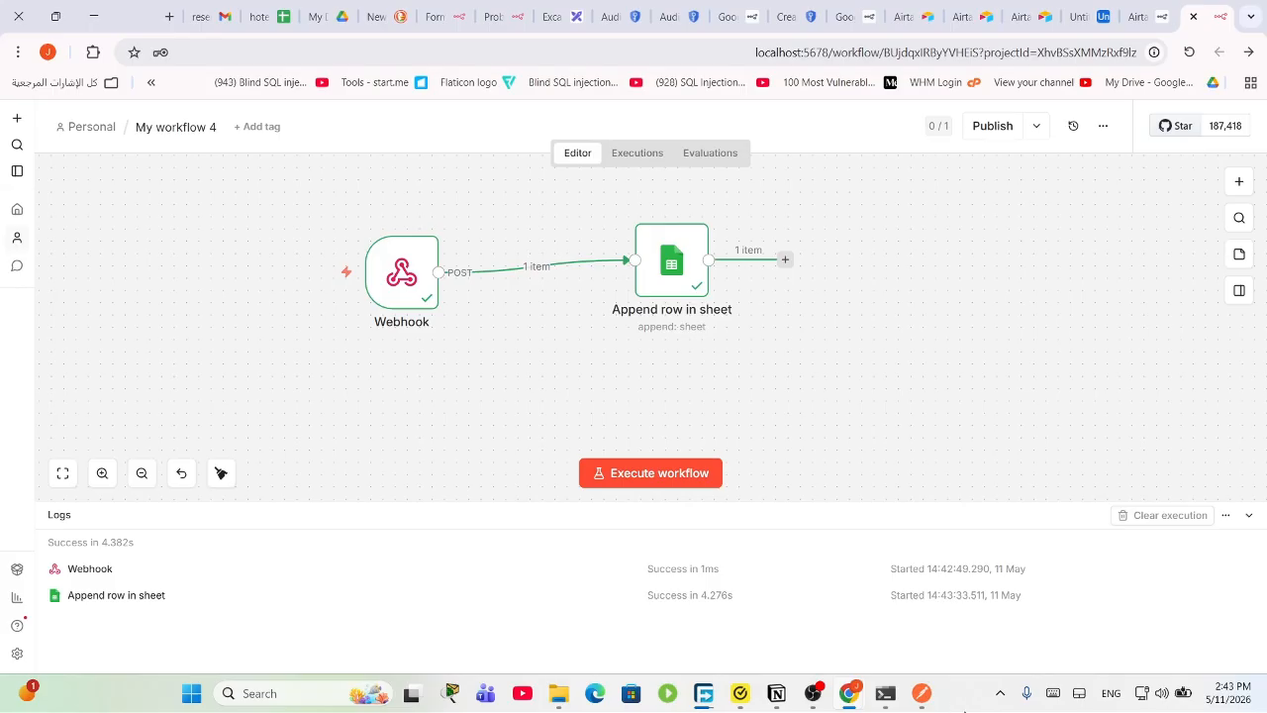
pyautogui.moveTo(441, 289)
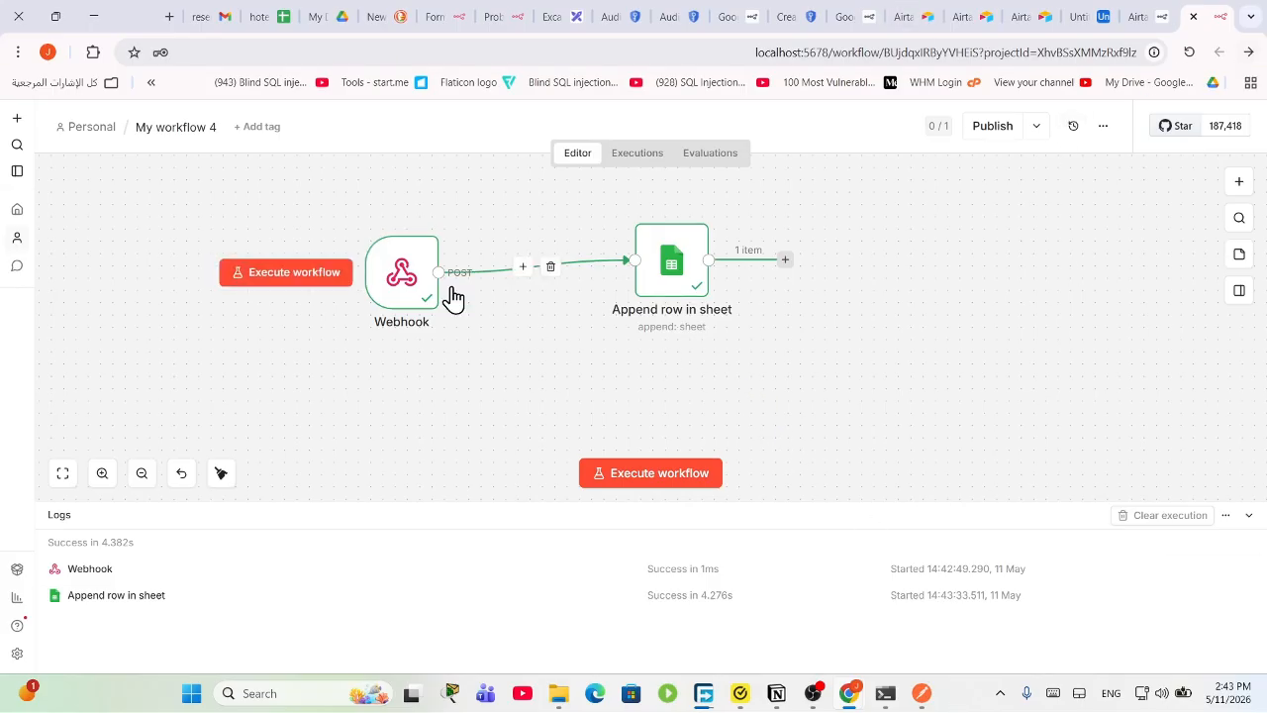
pyautogui.click(399, 282)
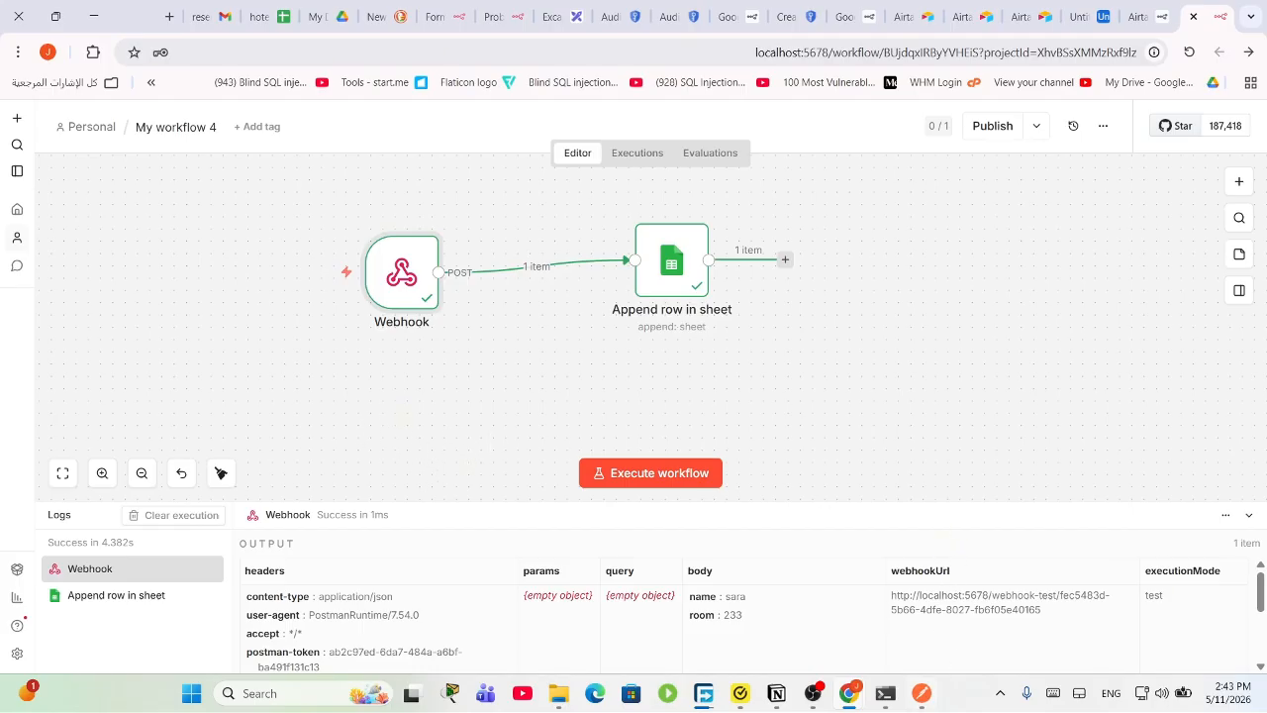
# Step: Bring Postman back up and select its raw JSON body holding name and room 233
pyautogui.click(922, 694)
pyautogui.moveTo(867, 584); pyautogui.dragTo(885, 249)
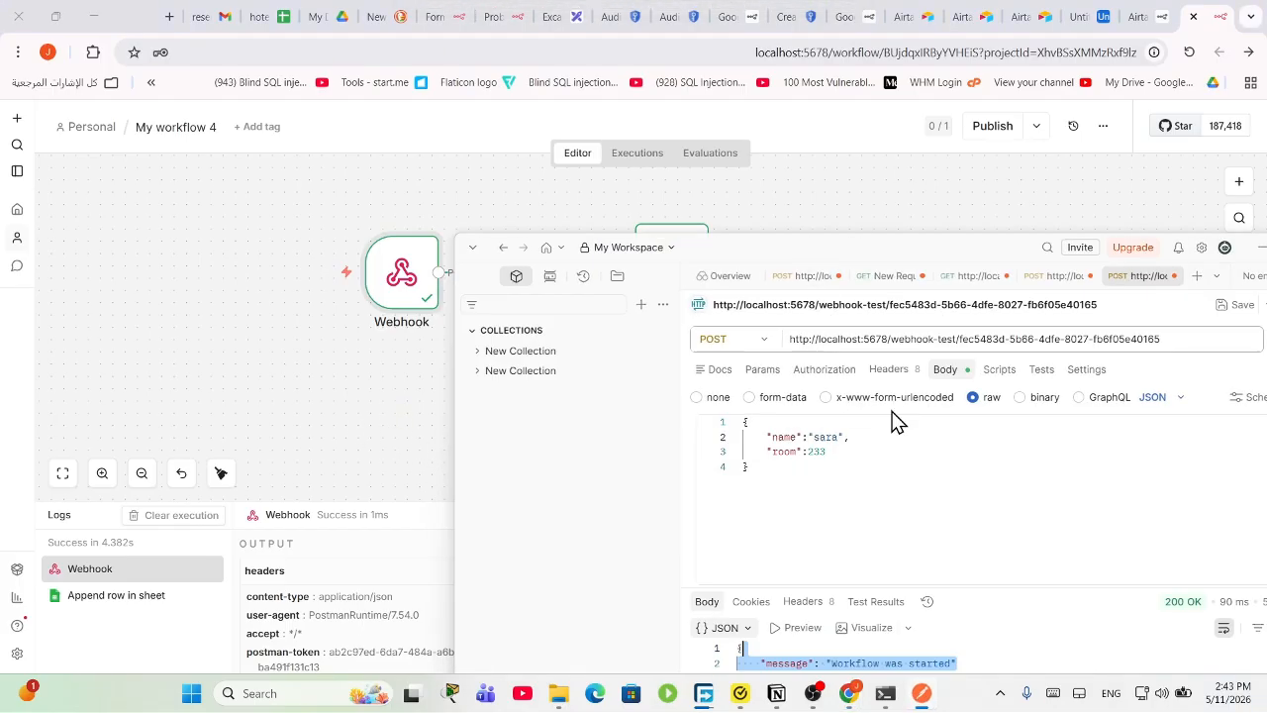
pyautogui.moveTo(854, 485); pyautogui.dragTo(693, 388)
pyautogui.click(831, 500)
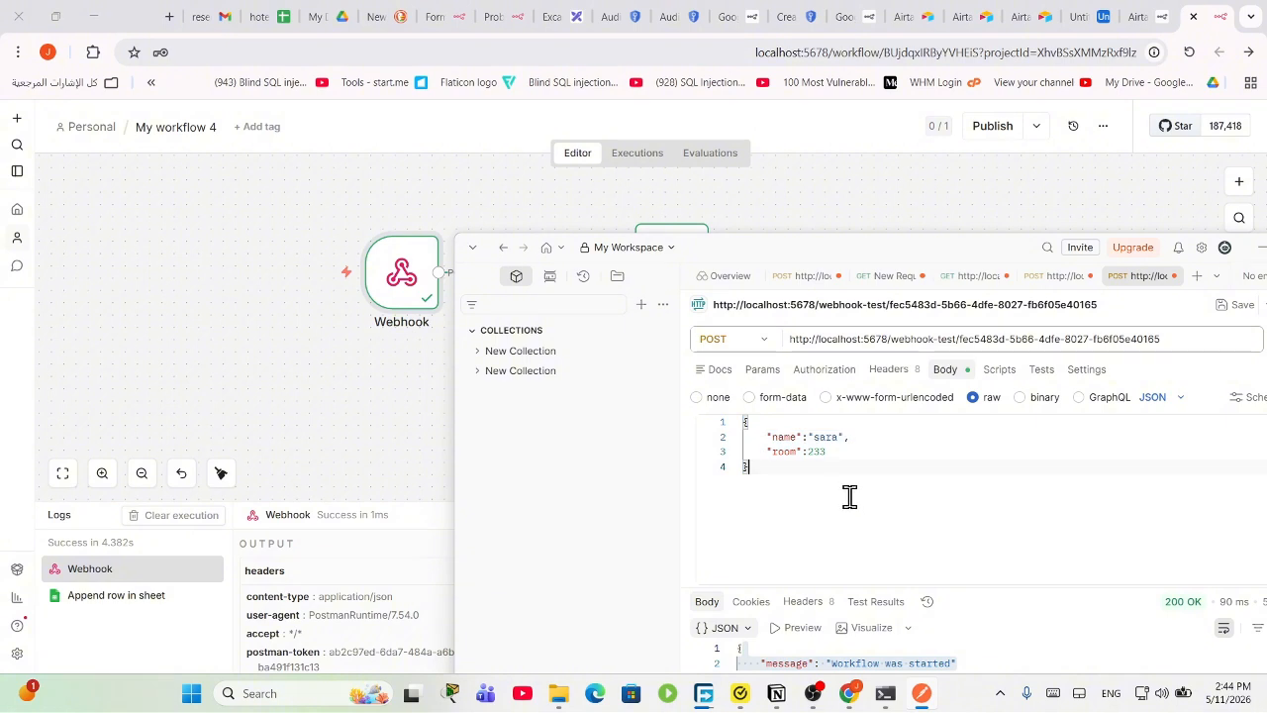
pyautogui.moveTo(848, 498); pyautogui.dragTo(669, 374)
pyautogui.click(769, 341)
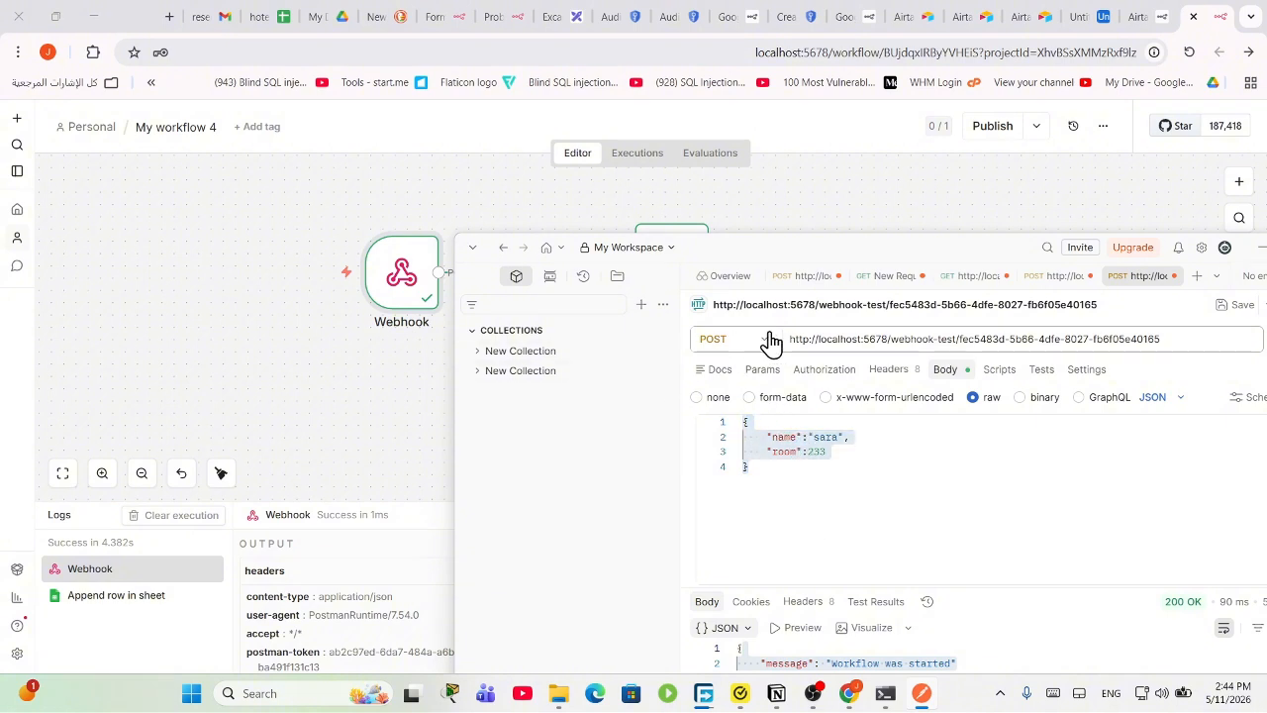
pyautogui.click(769, 340)
pyautogui.click(820, 485)
pyautogui.moveTo(834, 501); pyautogui.dragTo(662, 357)
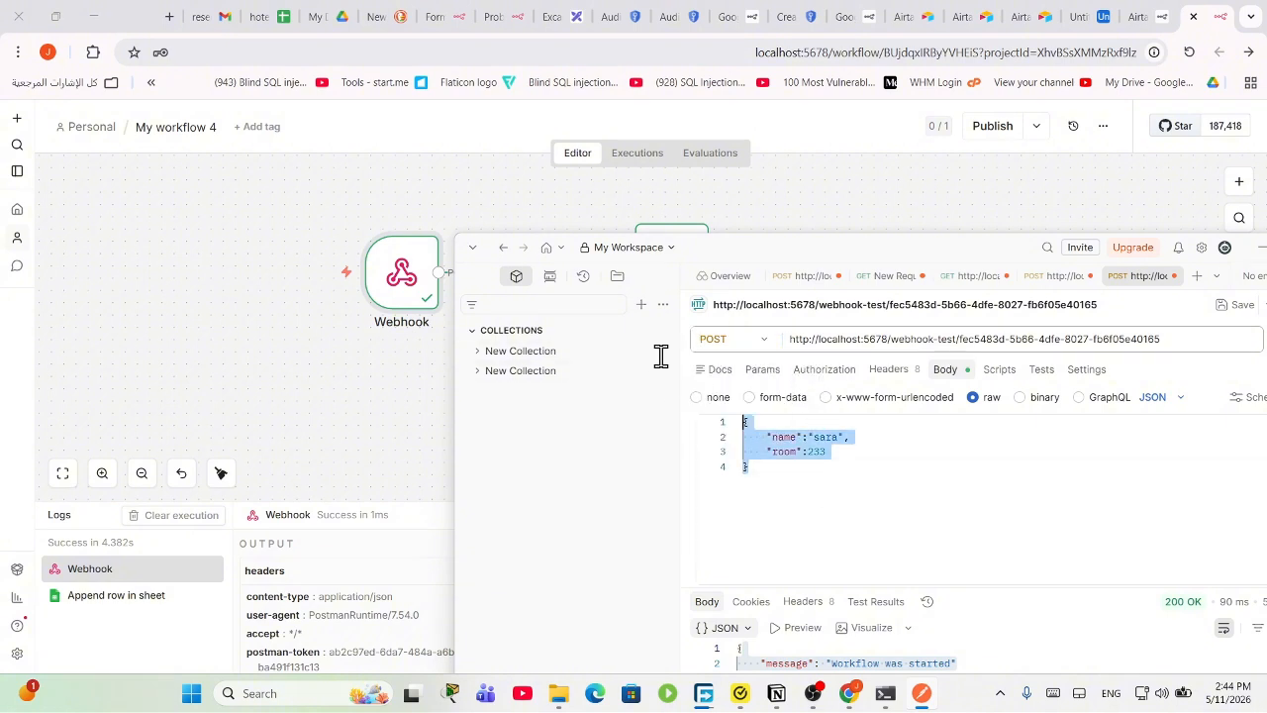
pyautogui.click(820, 482)
pyautogui.moveTo(823, 485); pyautogui.dragTo(719, 408)
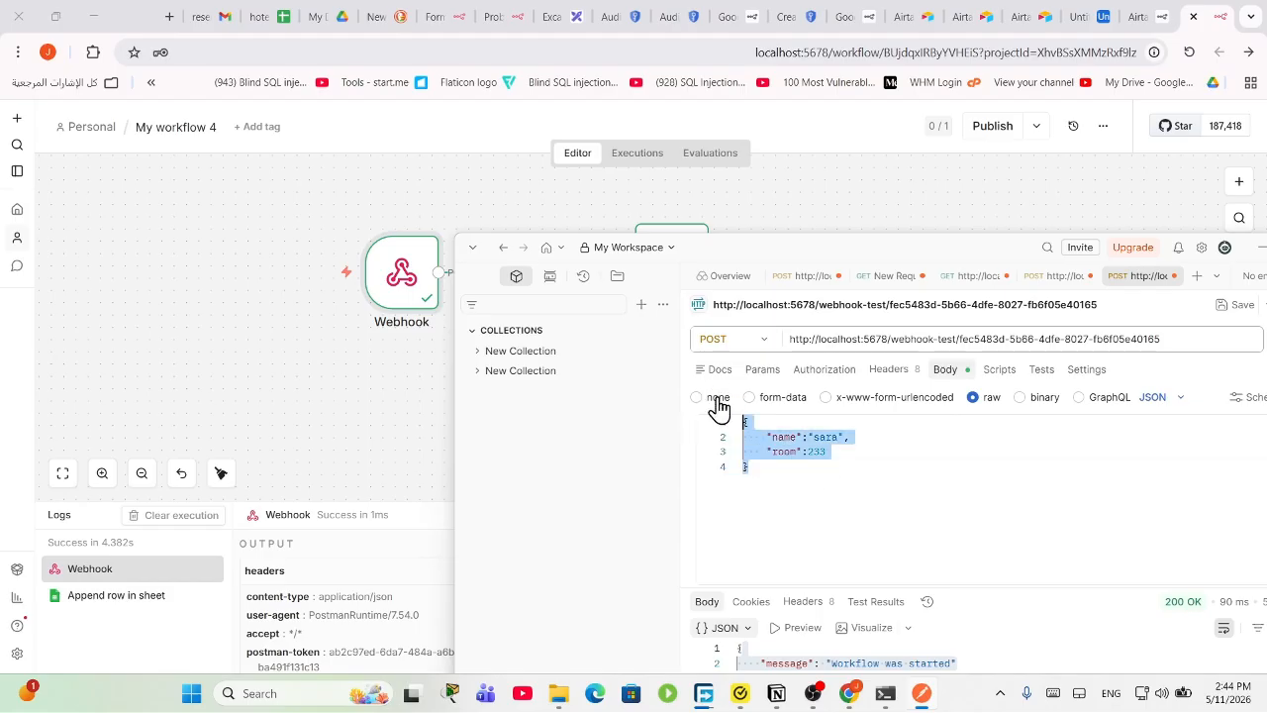
# Step: Check the request method list, reselect the JSON body, and move Postman aside over the workflow
pyautogui.click(742, 343)
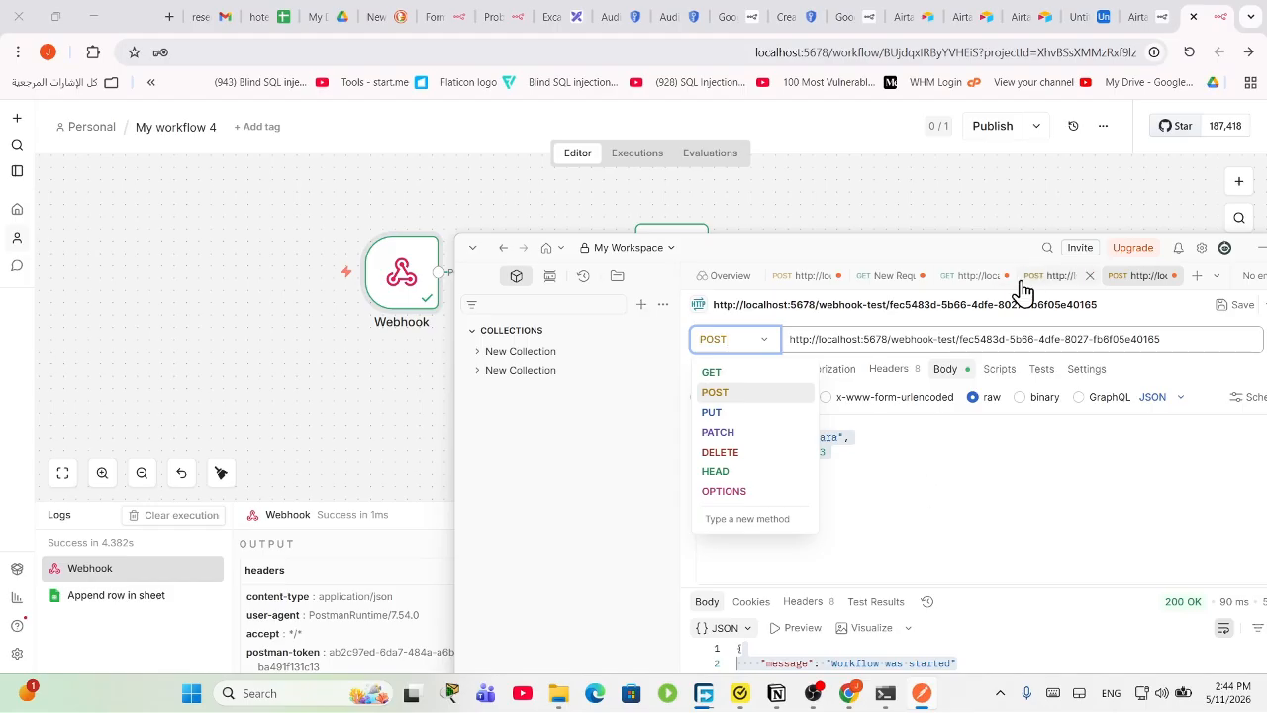
pyautogui.click(947, 465)
pyautogui.hotkey('ctrl', 'a')
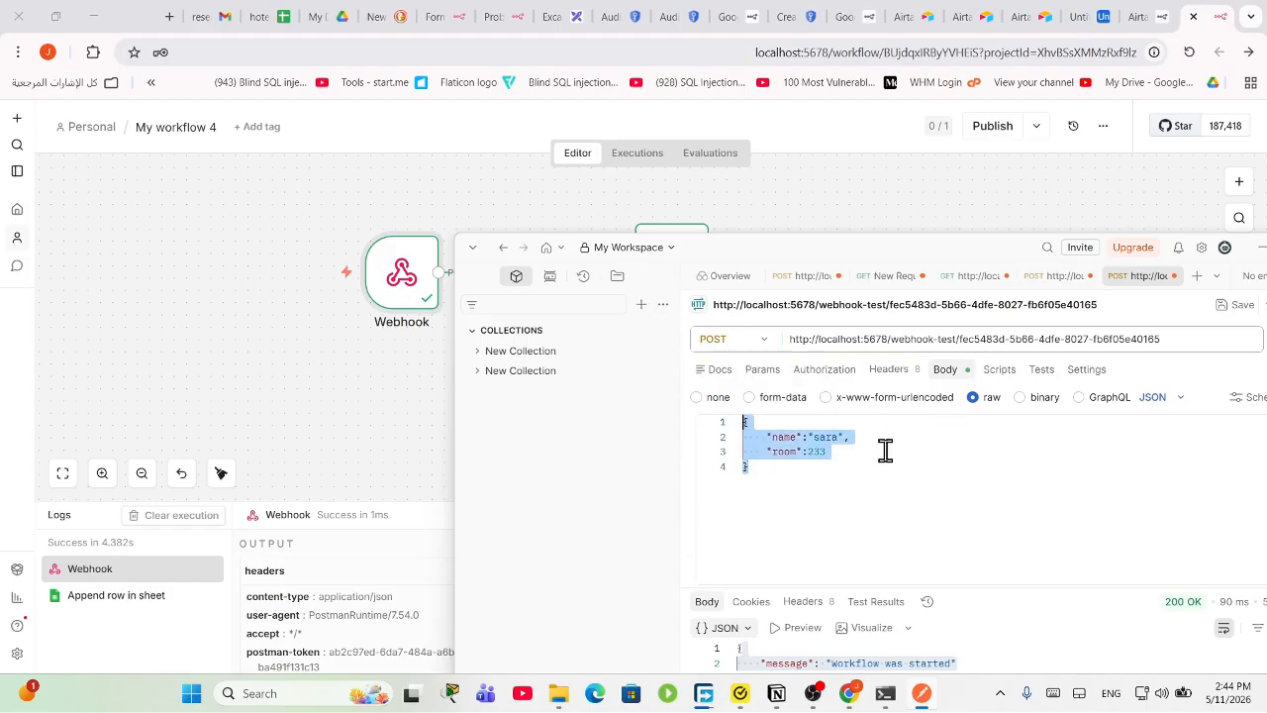
pyautogui.click(853, 452)
pyautogui.moveTo(851, 491); pyautogui.dragTo(679, 380)
pyautogui.moveTo(832, 249); pyautogui.dragTo(498, 350)
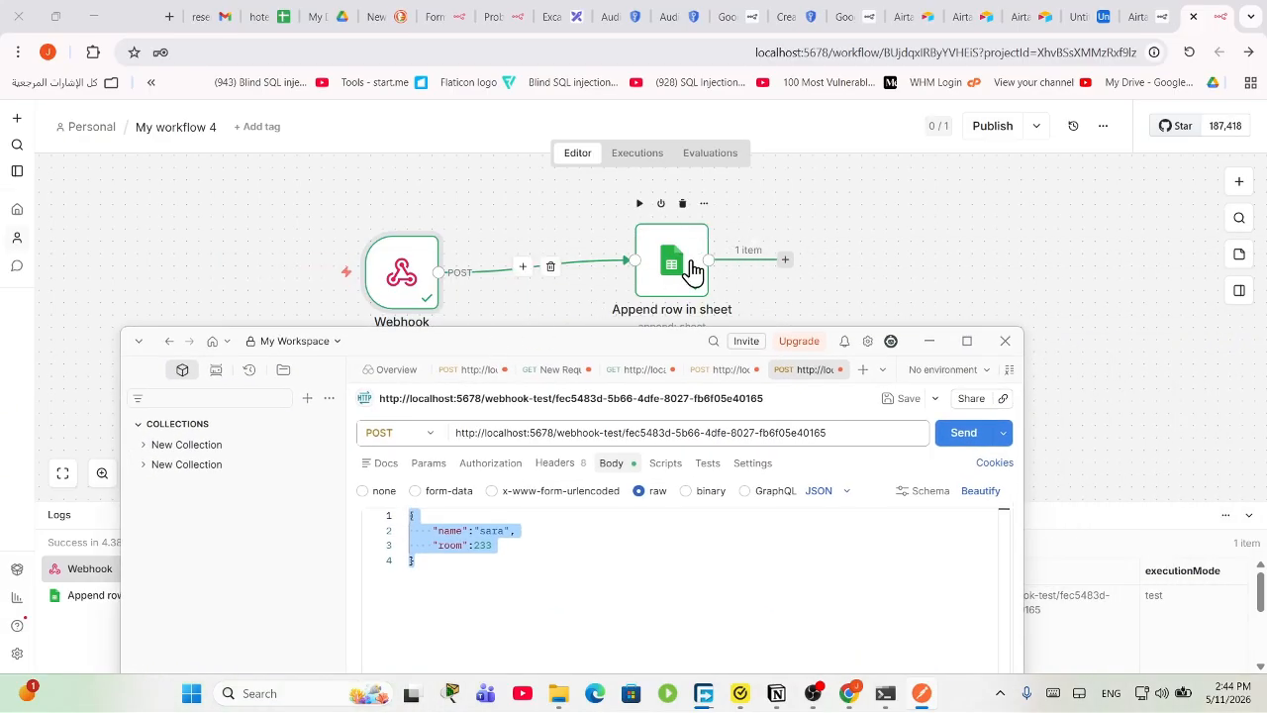
pyautogui.click(813, 693)
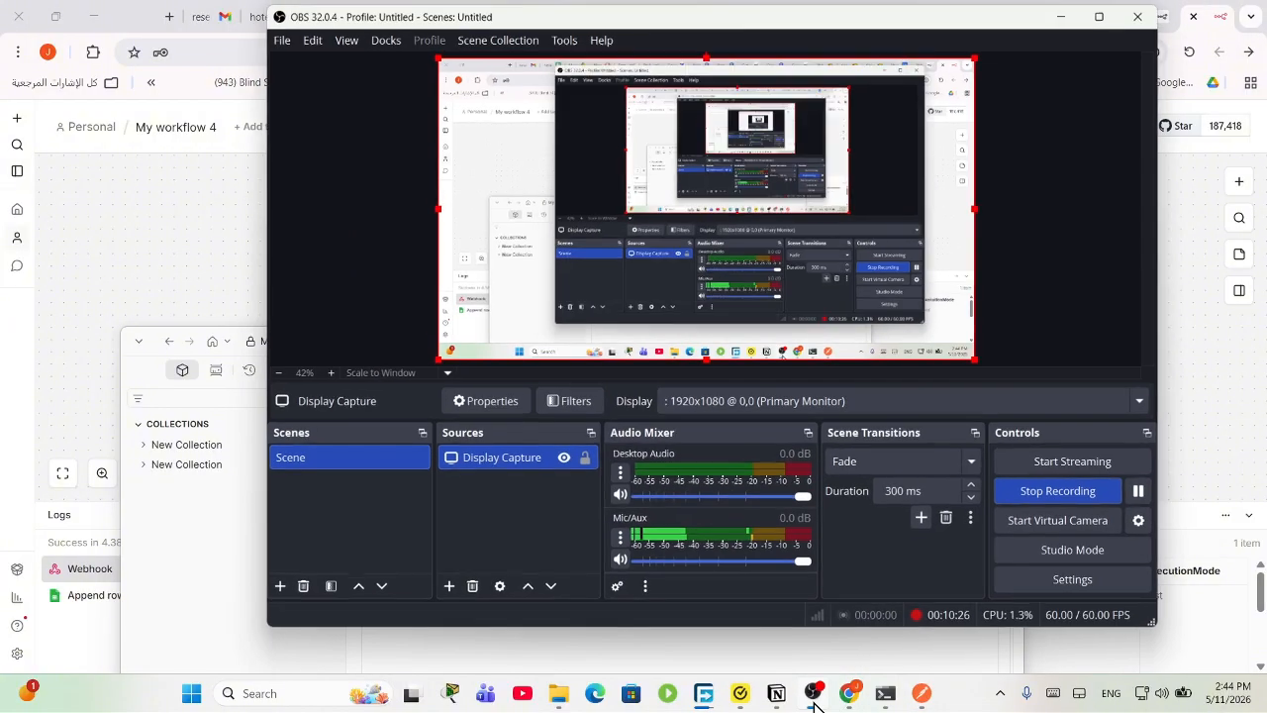
pyautogui.click(812, 693)
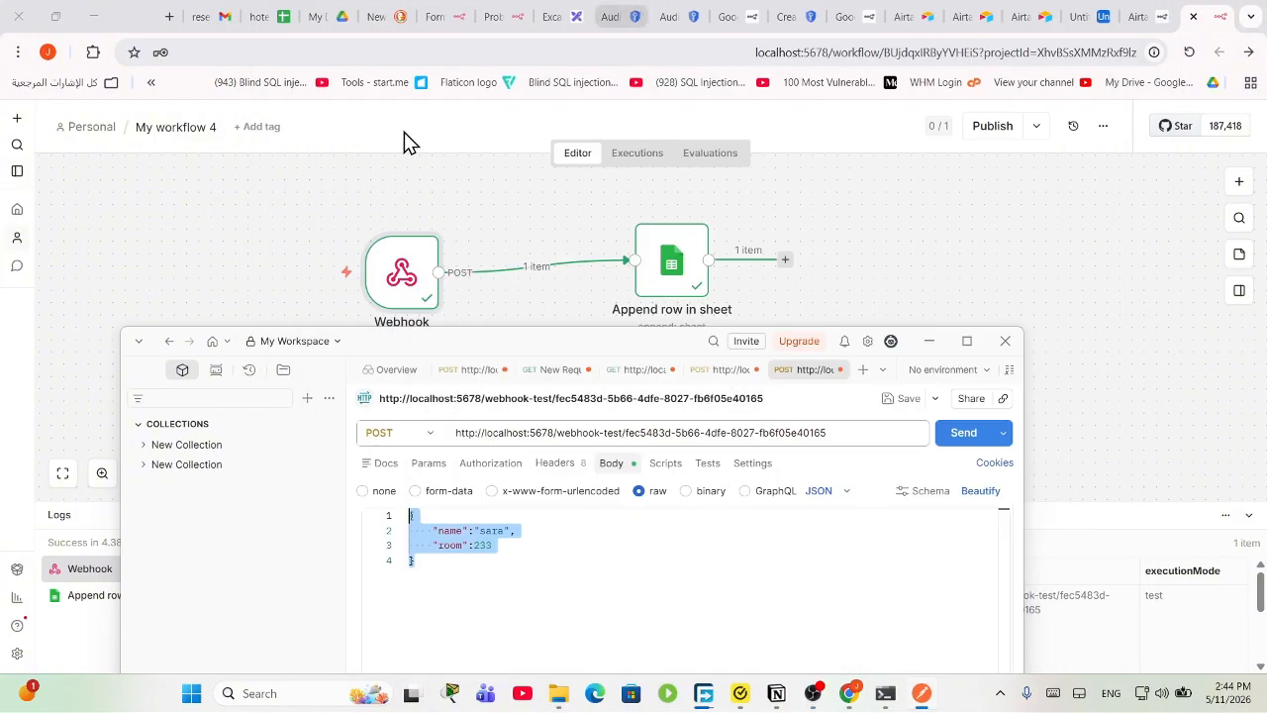
# Step: Add a Gmail 'Send a message' node after the Webhook
pyautogui.click(929, 340)
pyautogui.click(1228, 198)
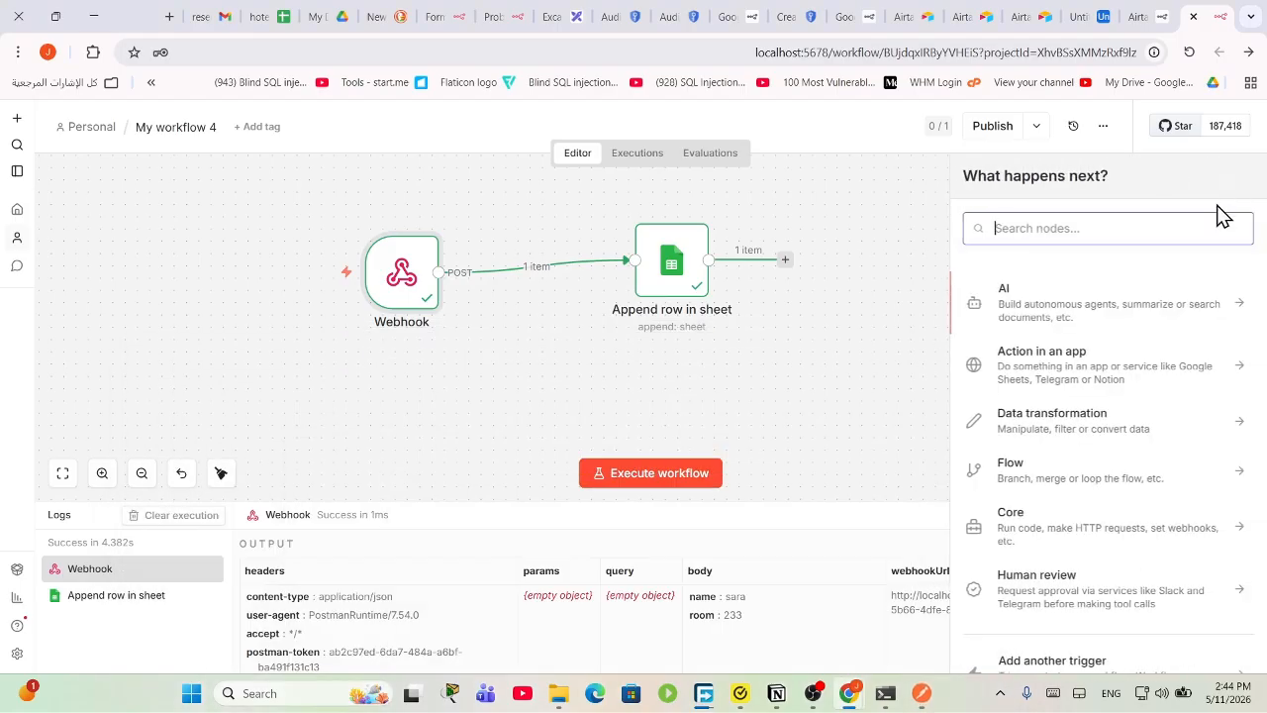
pyautogui.write('gmail')
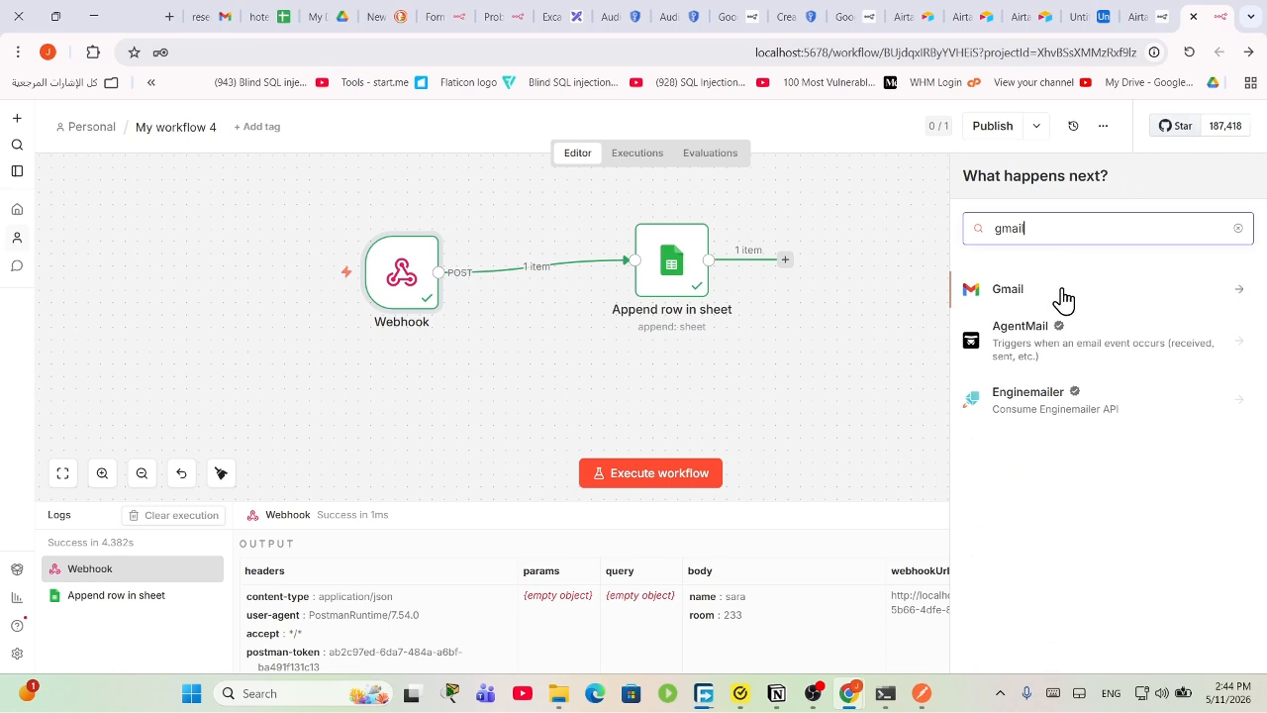
pyautogui.click(1060, 295)
pyautogui.scroll(-3, 1041, 475)
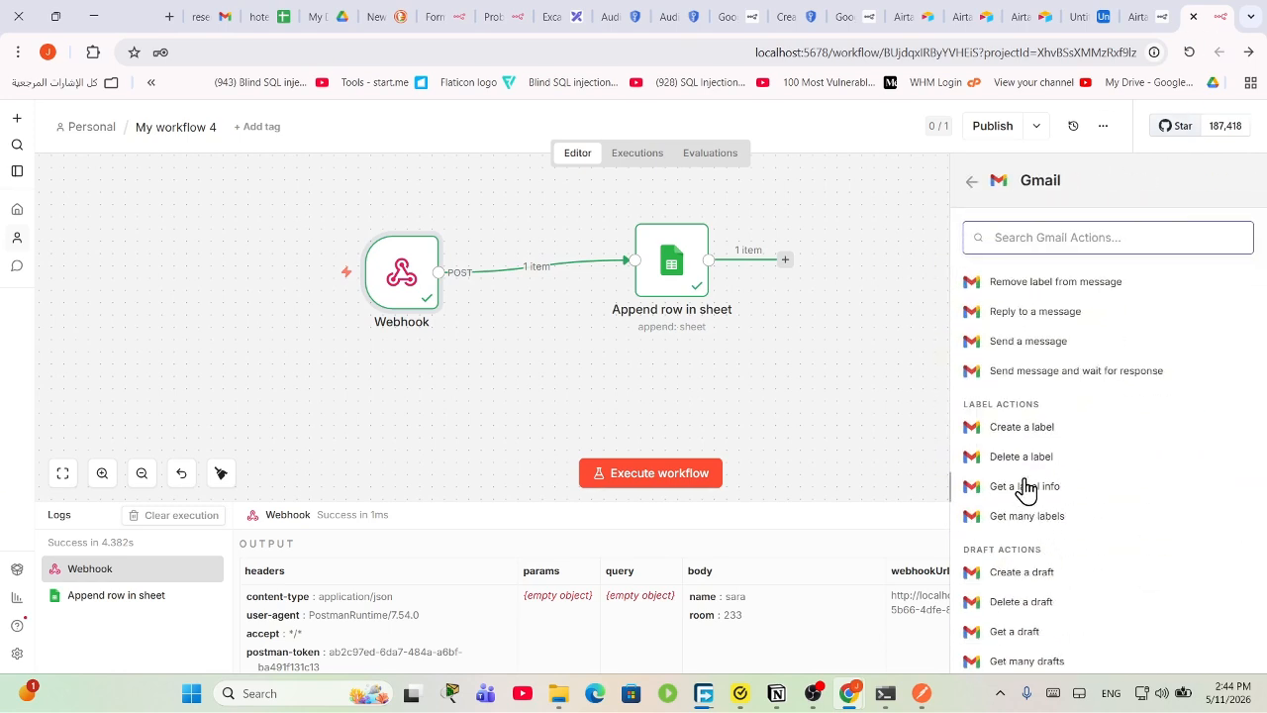
pyautogui.scroll(-2, 1055, 564)
pyautogui.scroll(-3, 1054, 569)
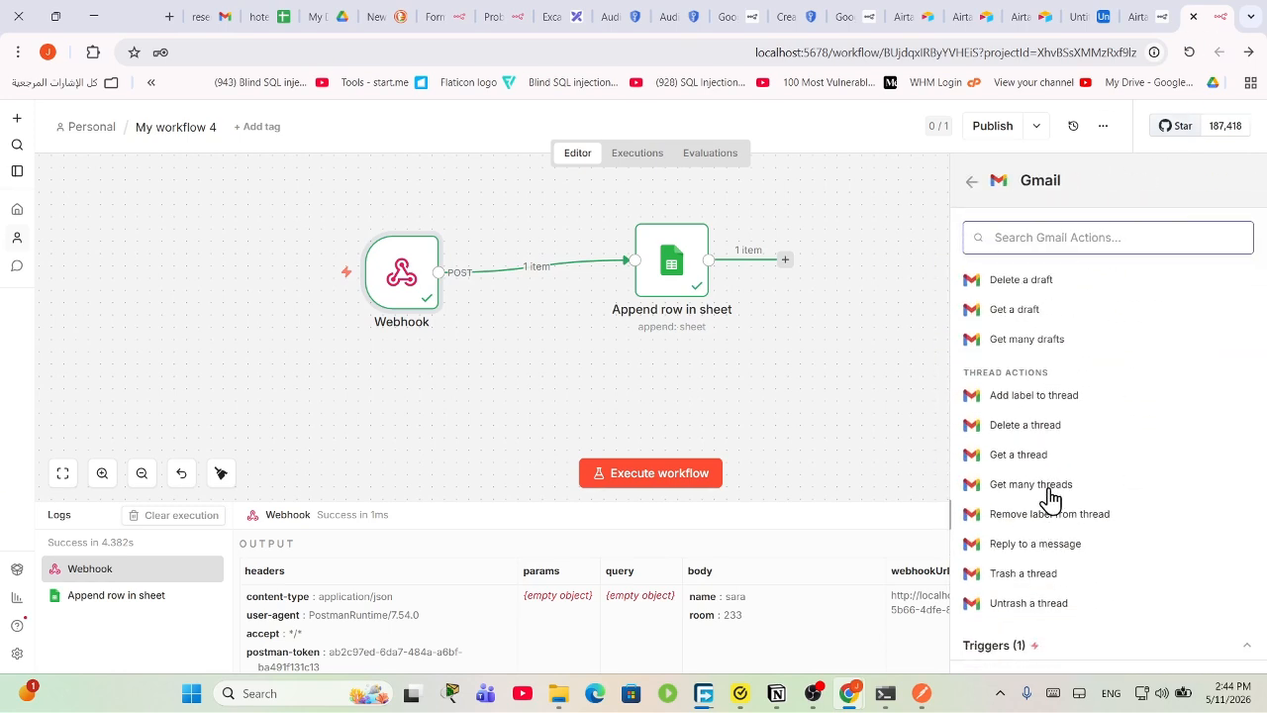
pyautogui.write('se')
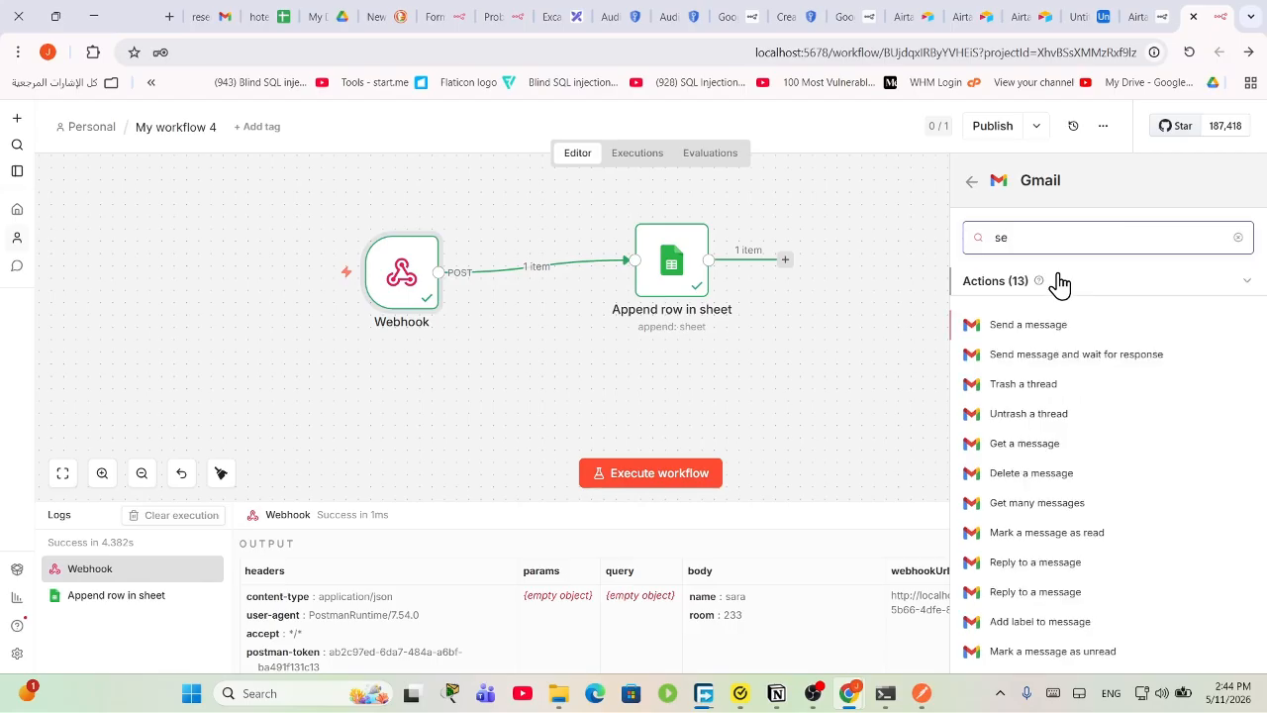
pyautogui.click(1060, 332)
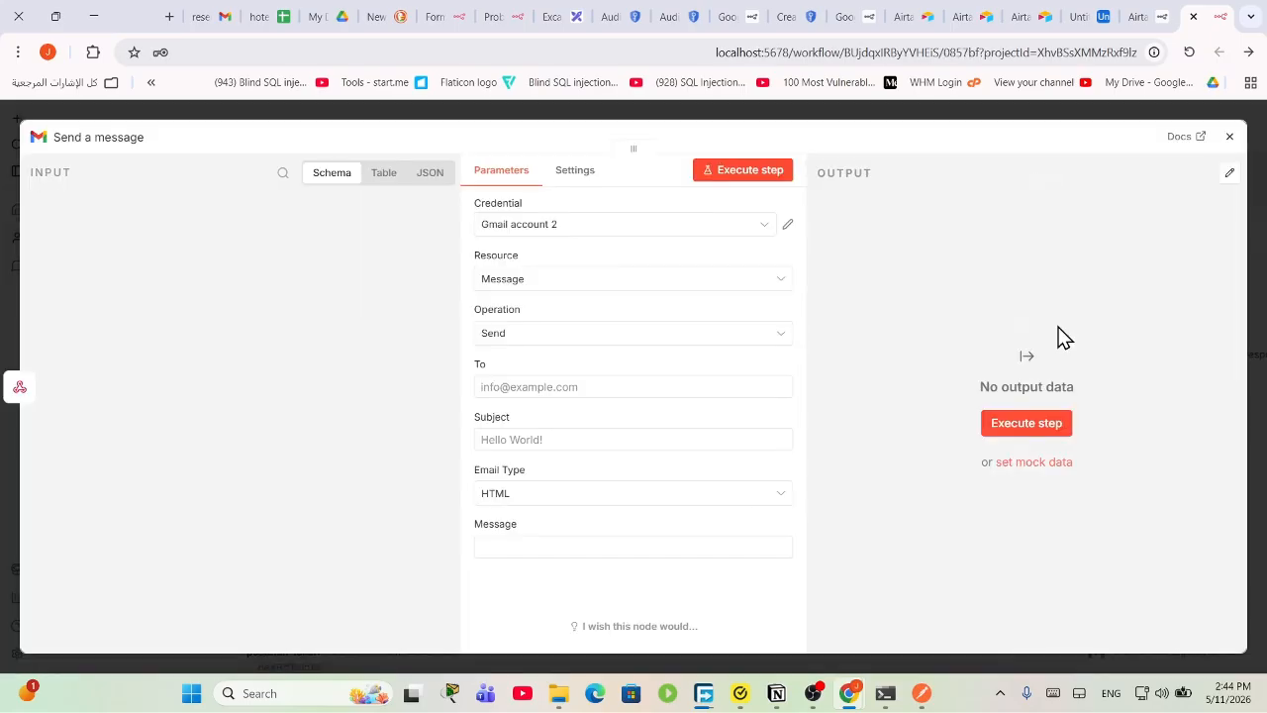
# Step: Fill in the recipient's e-mail address, subject 'jhg', and the webhook's name field as the message
pyautogui.click(569, 395)
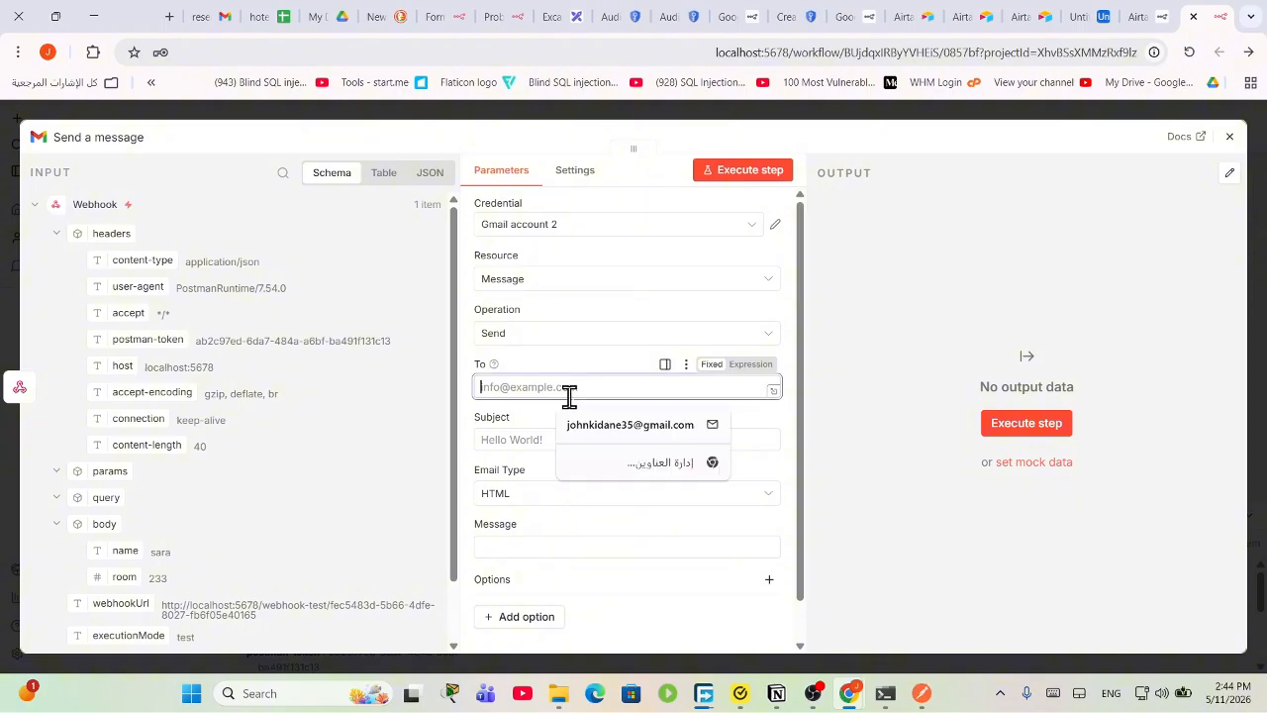
pyautogui.click(619, 427)
pyautogui.click(568, 440)
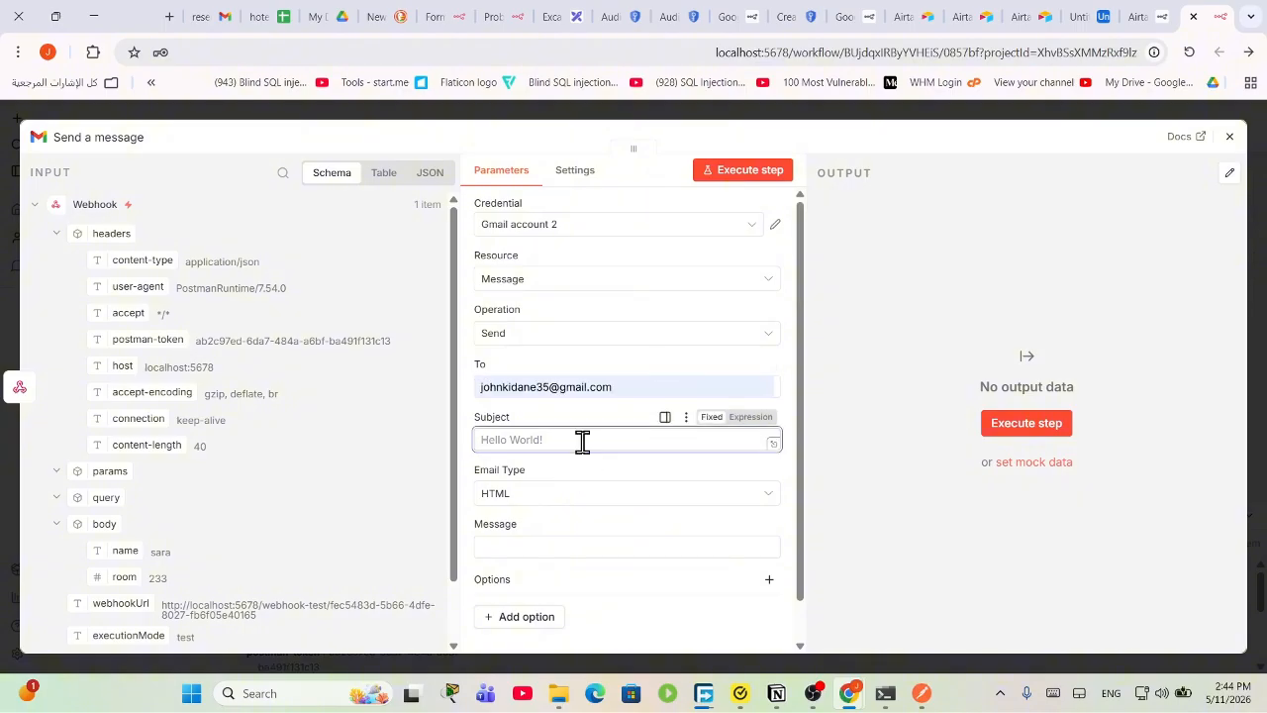
pyautogui.write('jhg')
pyautogui.scroll(-1, 594, 476)
pyautogui.click(563, 501)
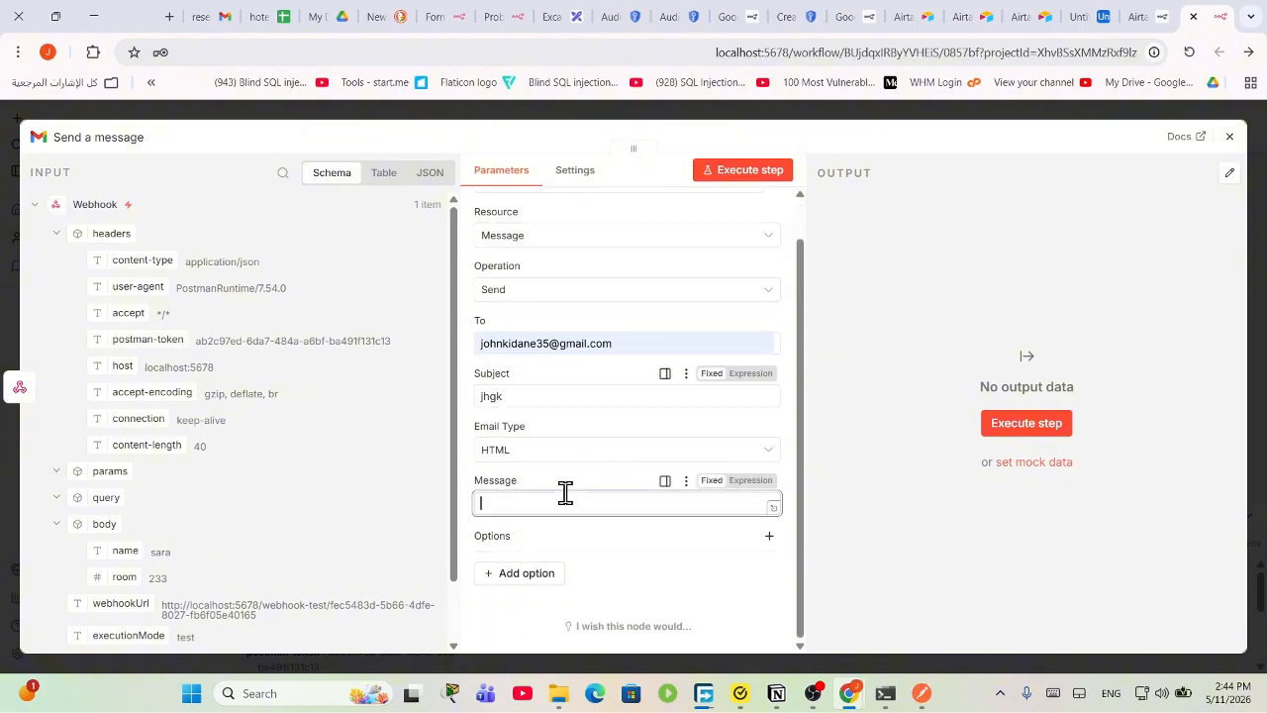
pyautogui.scroll(-1, 125, 482)
pyautogui.moveTo(121, 482); pyautogui.dragTo(502, 501)
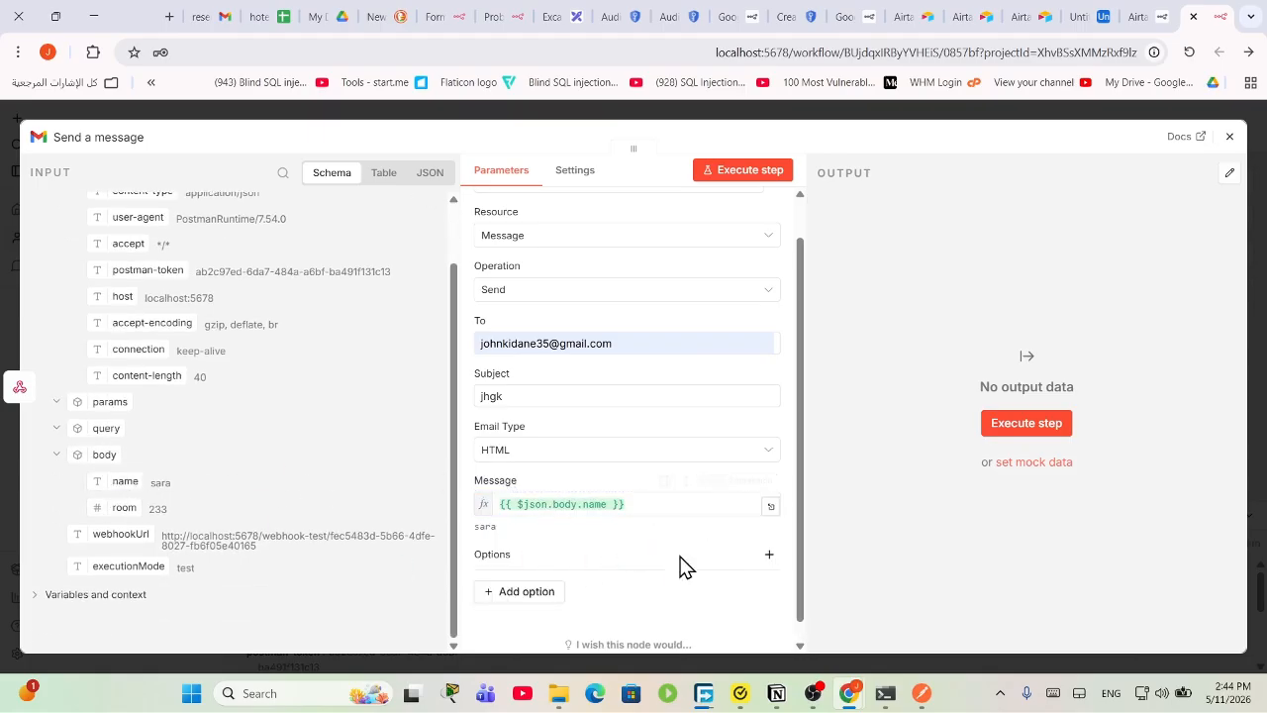
pyautogui.scroll(-1, 702, 504)
pyautogui.moveTo(192, 518); pyautogui.dragTo(654, 490)
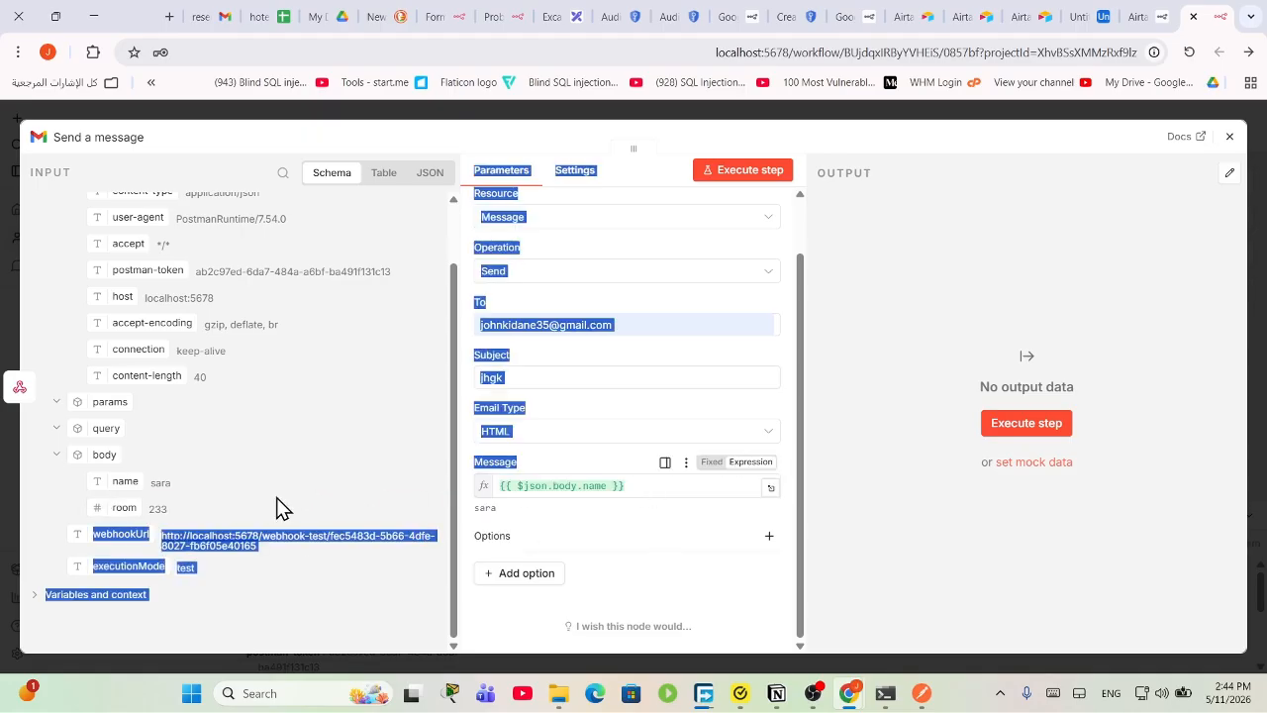
pyautogui.click(668, 487)
pyautogui.moveTo(124, 507); pyautogui.dragTo(689, 515)
# Step: Switch to the working Gmail account credential and test-send the message successfully
pyautogui.click(1035, 426)
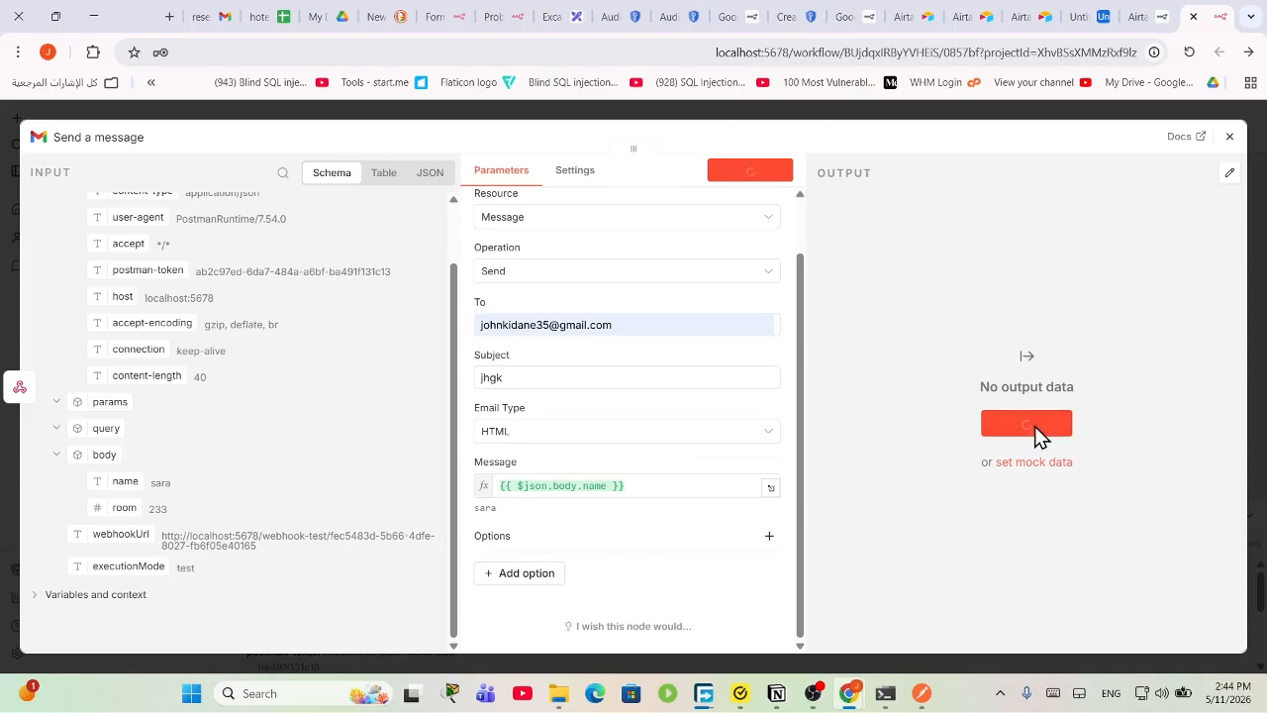
pyautogui.scroll(2, 636, 368)
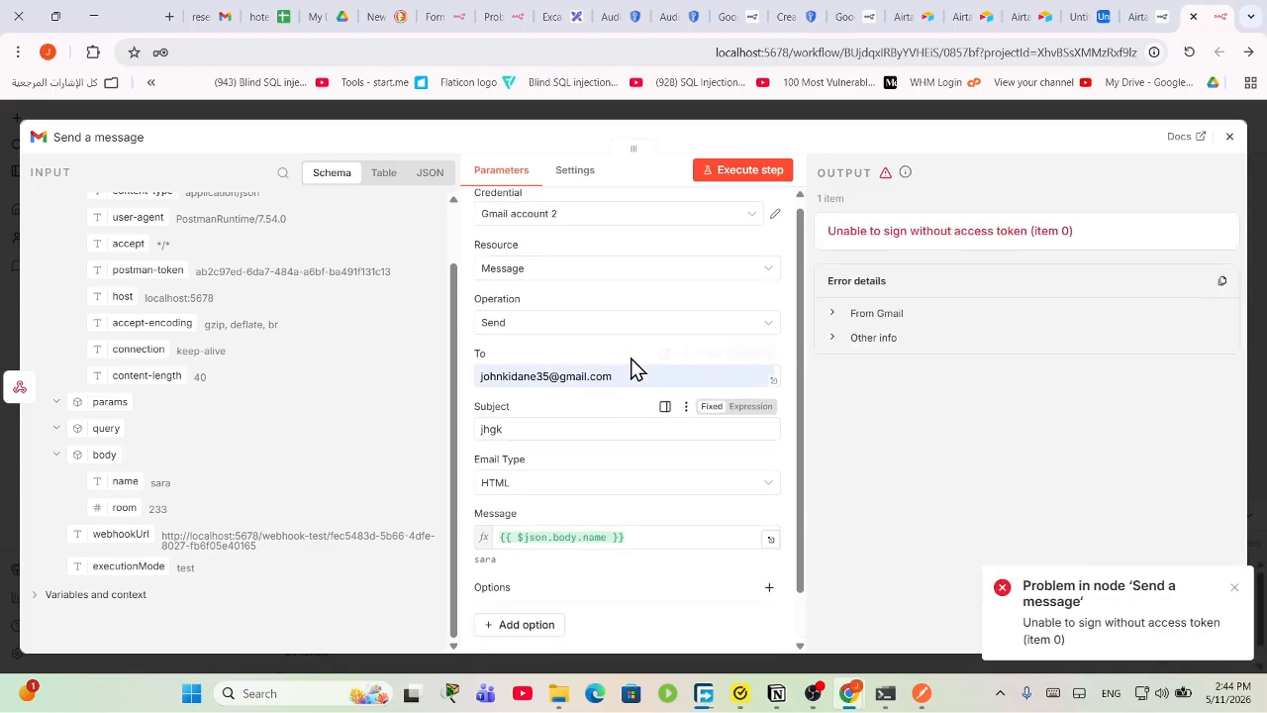
pyautogui.click(648, 225)
pyautogui.click(645, 277)
pyautogui.scroll(-2, 719, 554)
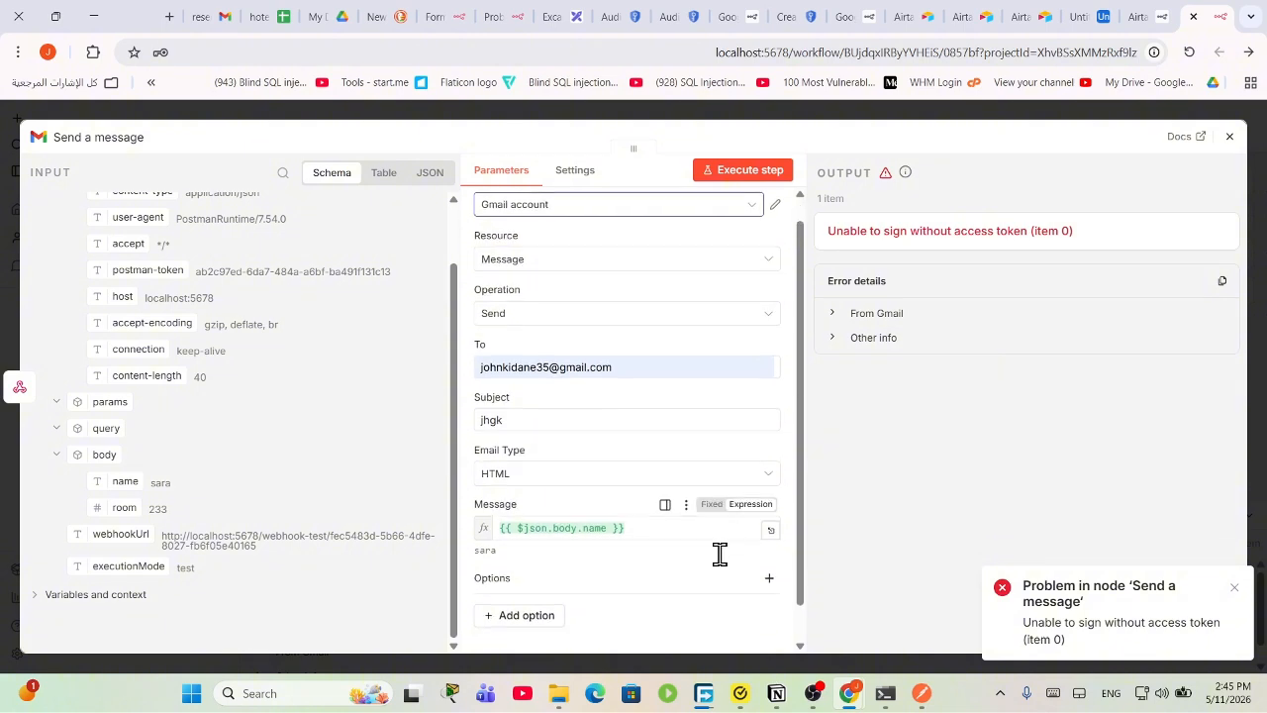
pyautogui.click(768, 171)
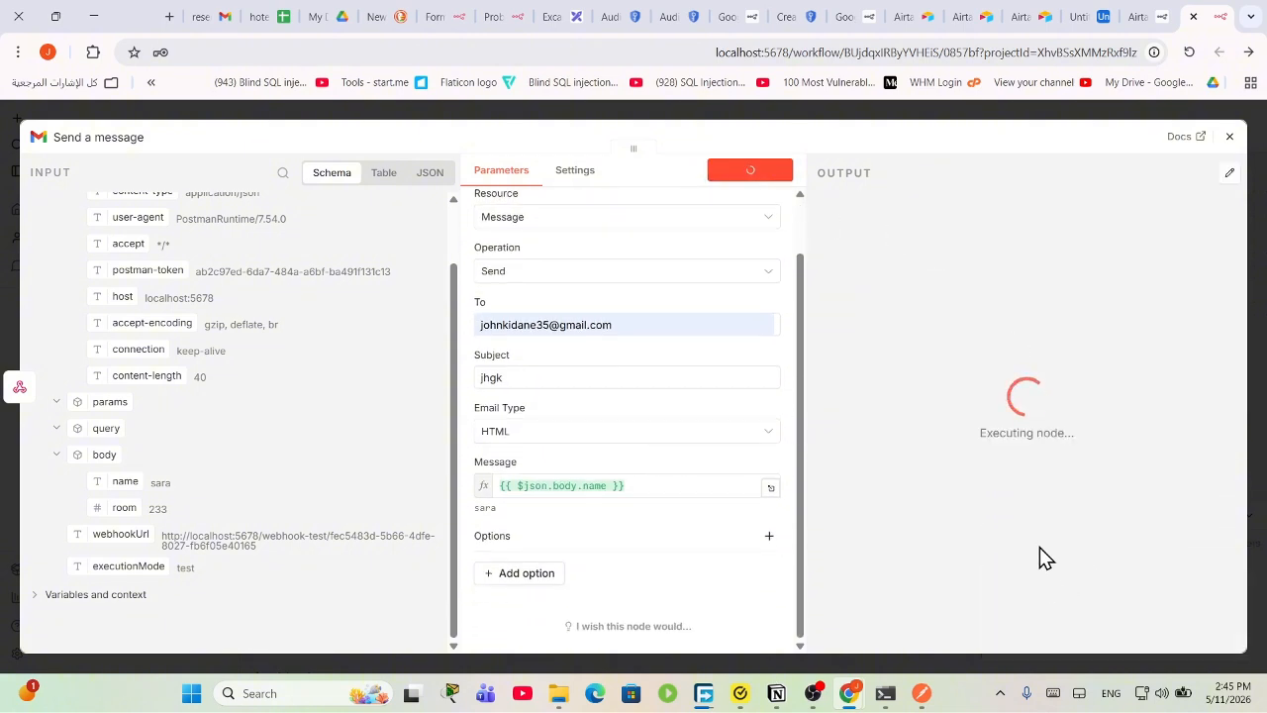
pyautogui.click(1229, 137)
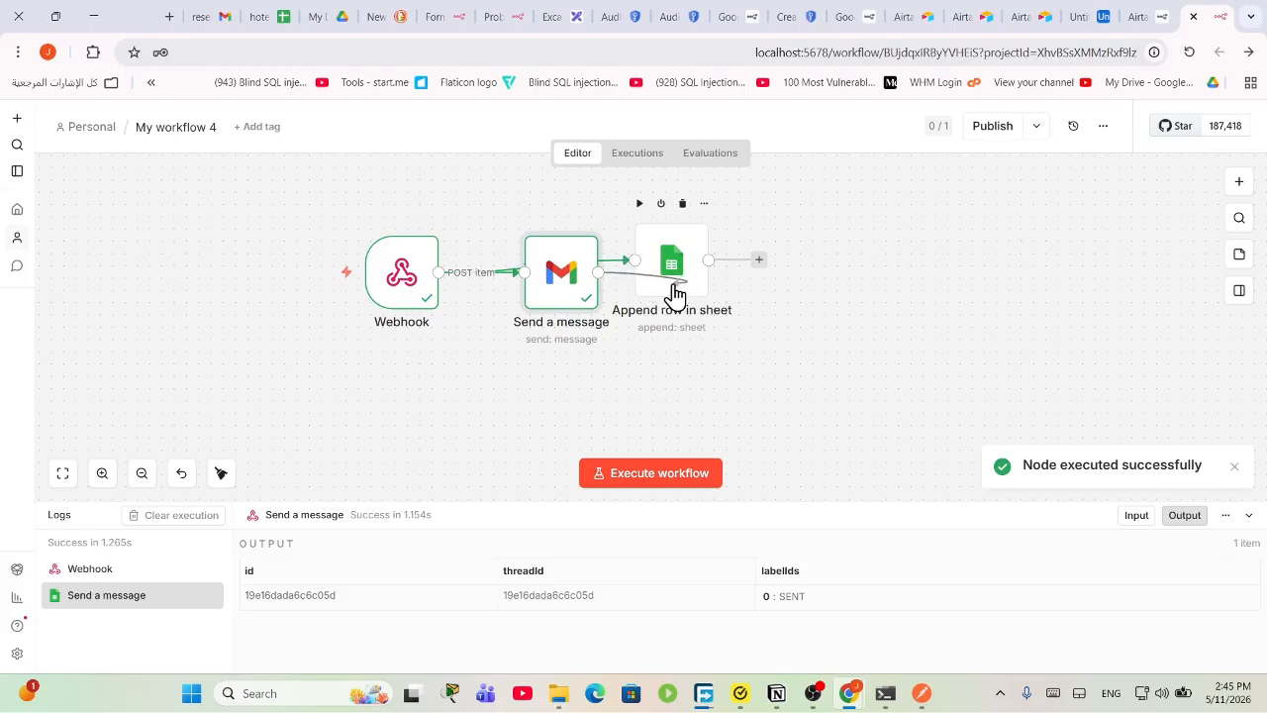
# Step: Spread Webhook, Send a message and Append row in sheet out in a row, moved higher
pyautogui.moveTo(646, 285)
pyautogui.moveTo(645, 285); pyautogui.dragTo(756, 297)
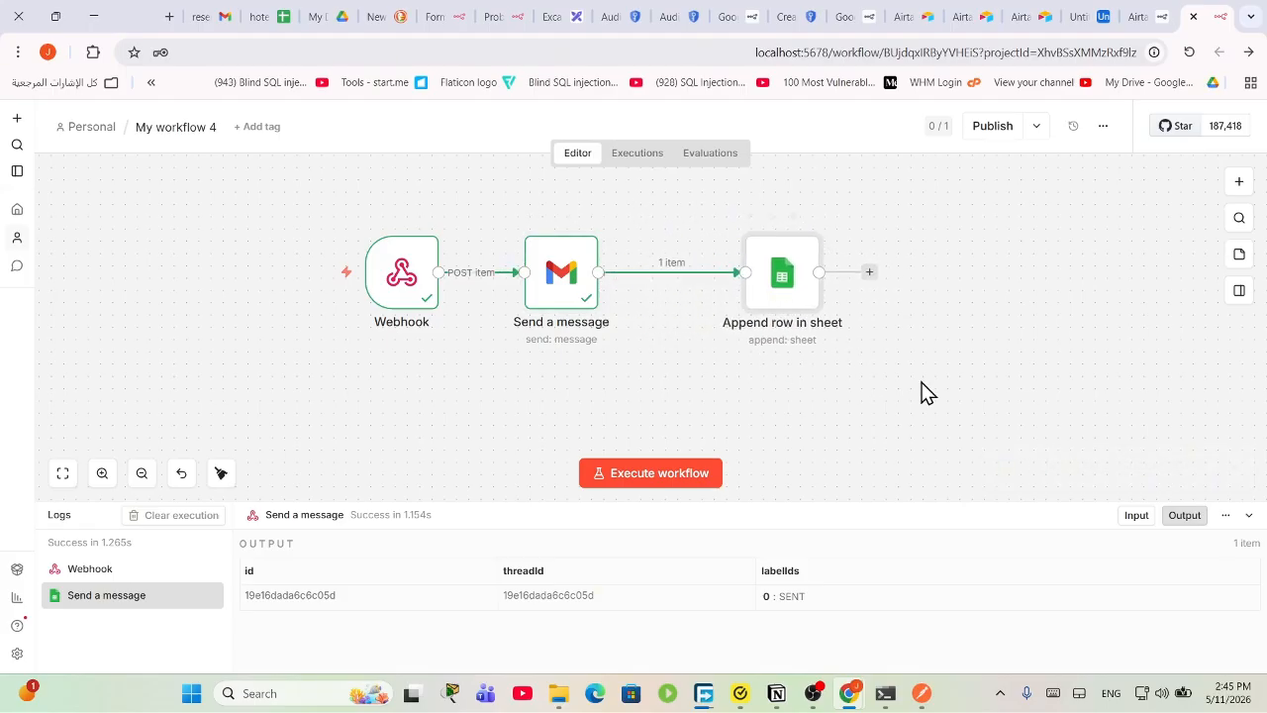
pyautogui.moveTo(1012, 372); pyautogui.dragTo(287, 158)
pyautogui.moveTo(583, 286); pyautogui.dragTo(631, 250)
pyautogui.click(700, 300)
pyautogui.hotkey('ctrl', 'a')
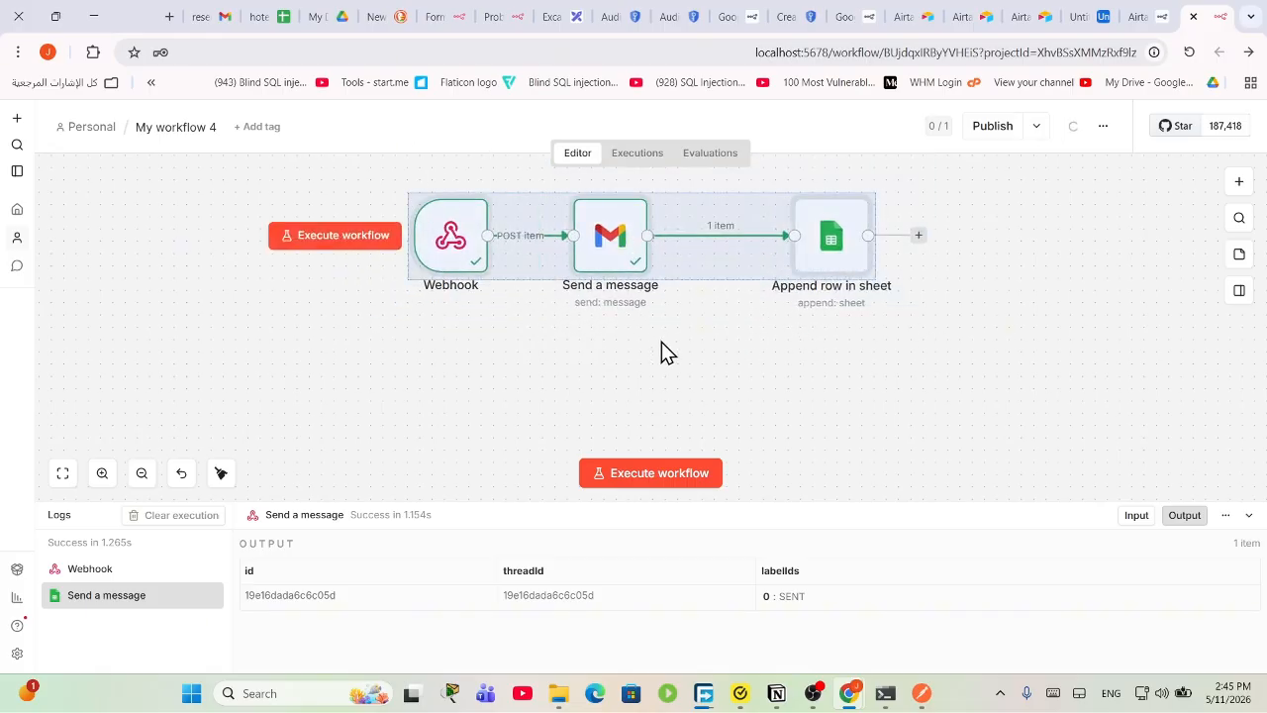
# Step: Check the hotel reserv spreadsheet, then return to n8n and clear the node selection
pyautogui.click(264, 16)
pyautogui.click(294, 430)
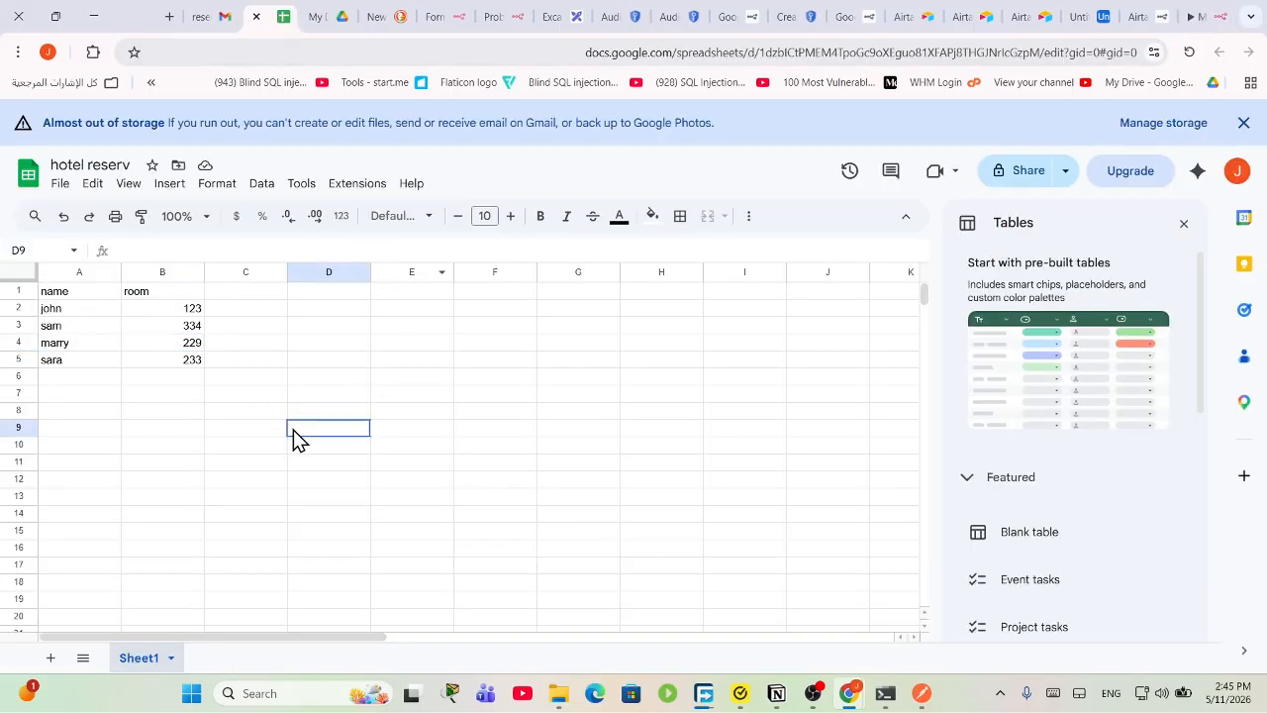
pyautogui.click(1171, 12)
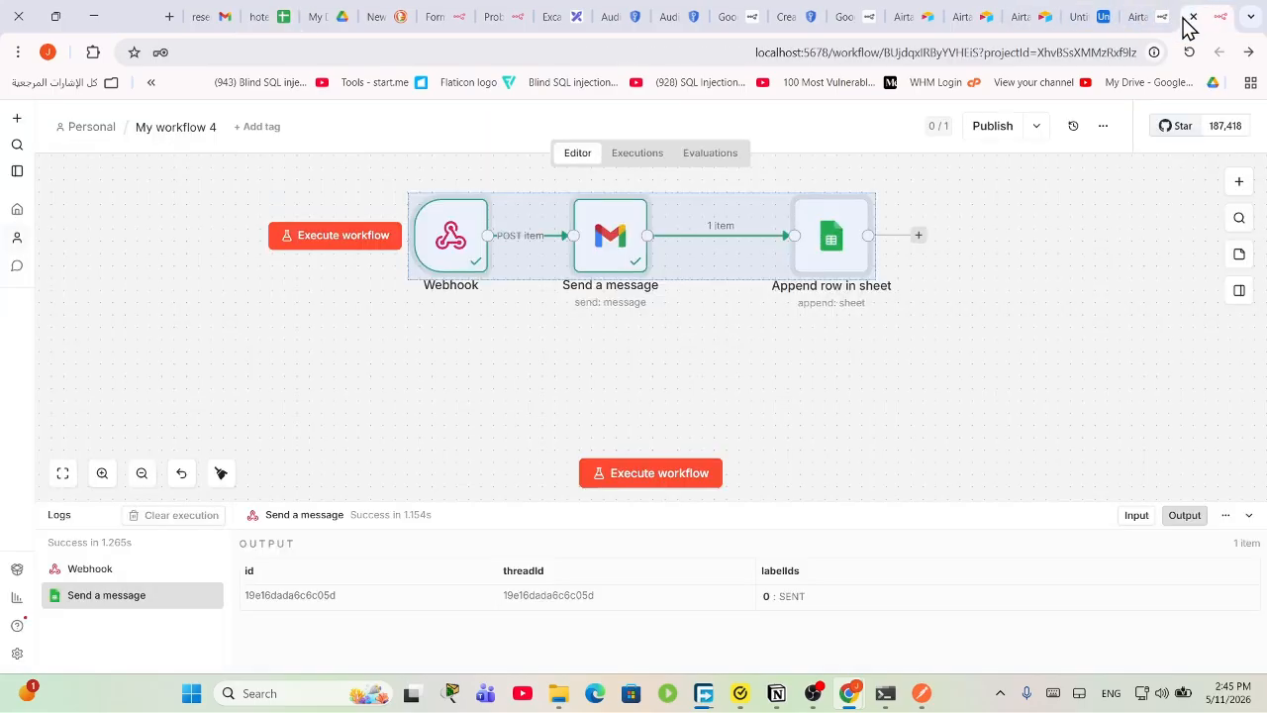
pyautogui.click(626, 351)
pyautogui.hotkey('ctrl', 'a')
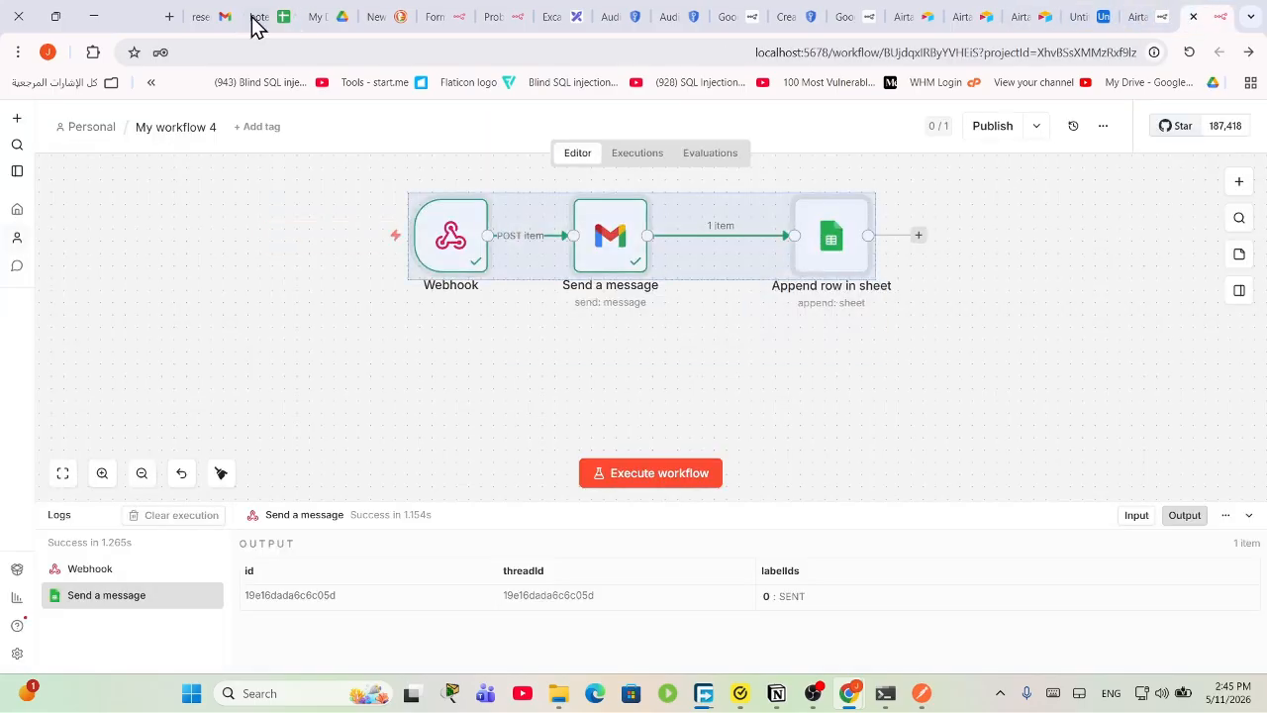
pyautogui.click(699, 356)
# Step: Search 'sch' and add a Schedule Trigger node, which defaults to running daily at midnight
pyautogui.click(1238, 182)
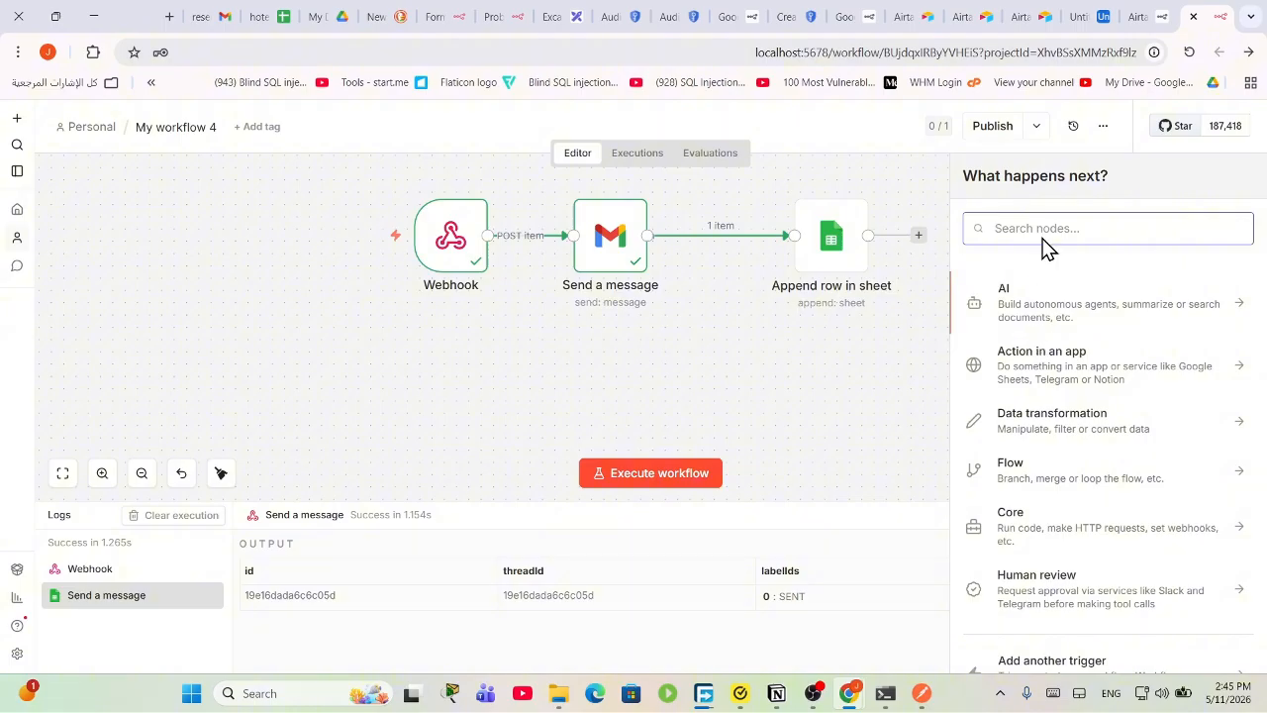
pyautogui.write('sch')
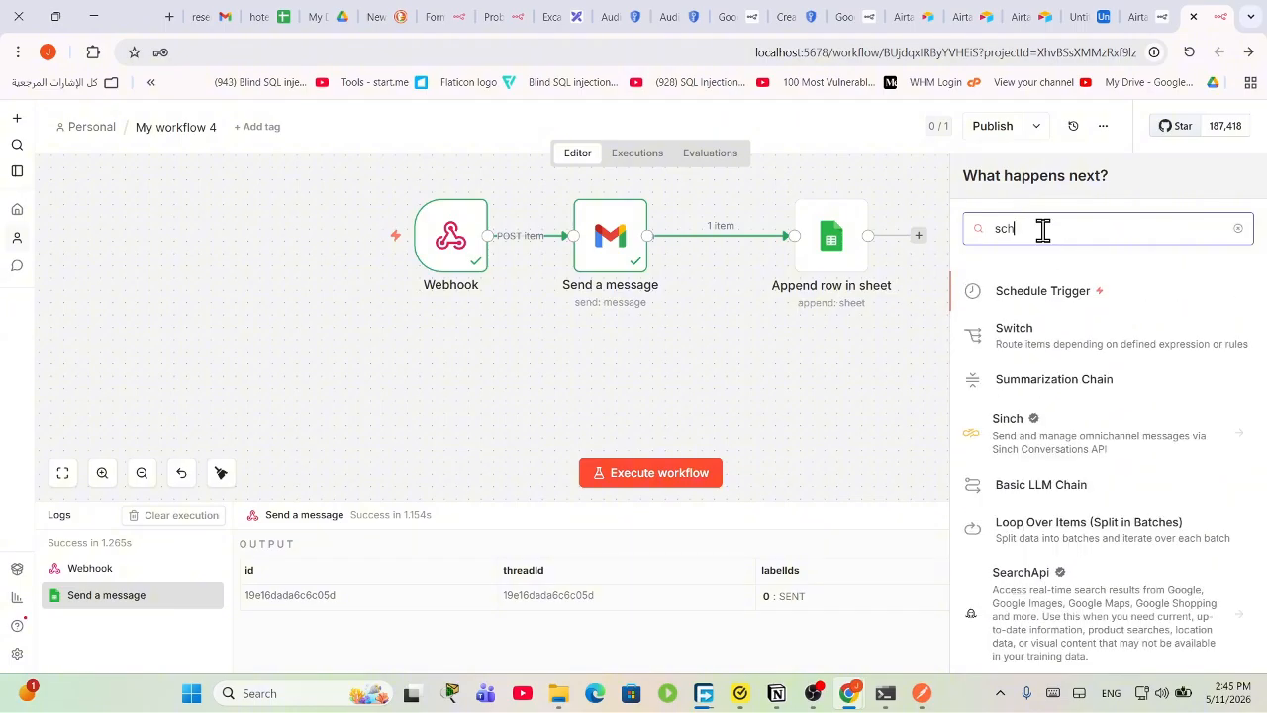
pyautogui.press('BackSpace')
pyautogui.press('BackSpace')
pyautogui.press('BackSpace')
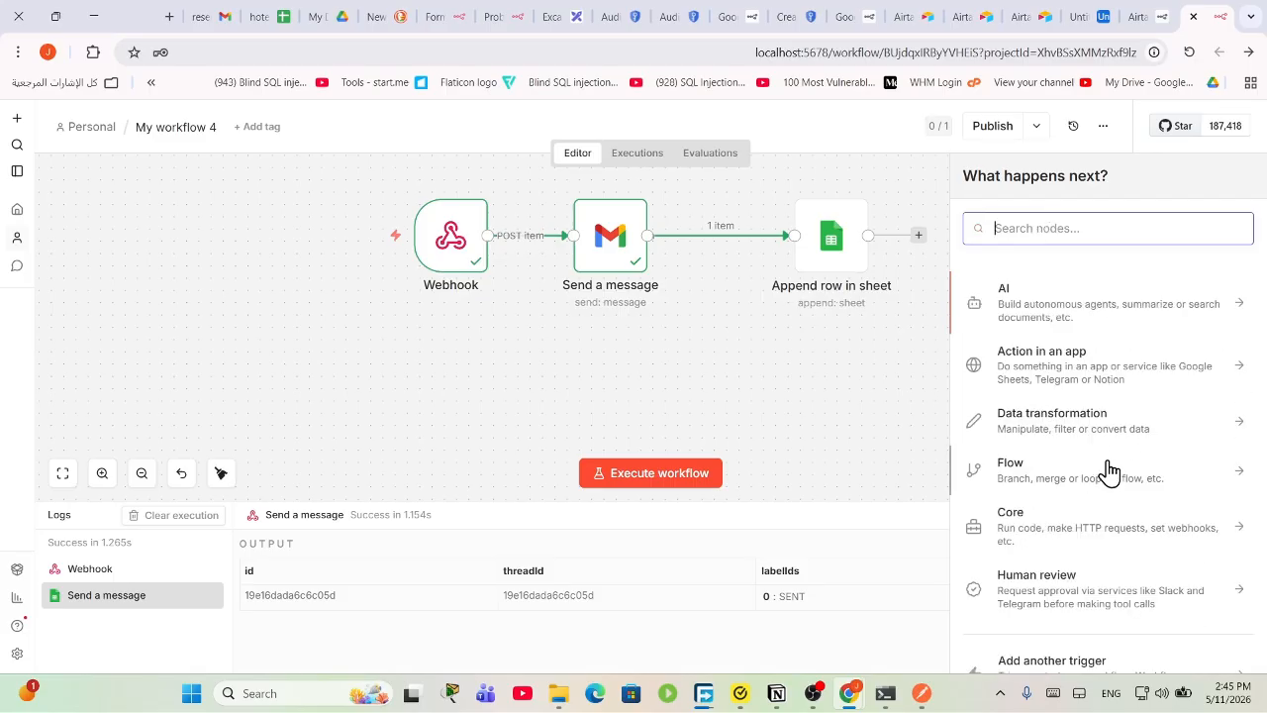
pyautogui.scroll(-1, 1105, 461)
pyautogui.scroll(1, 979, 339)
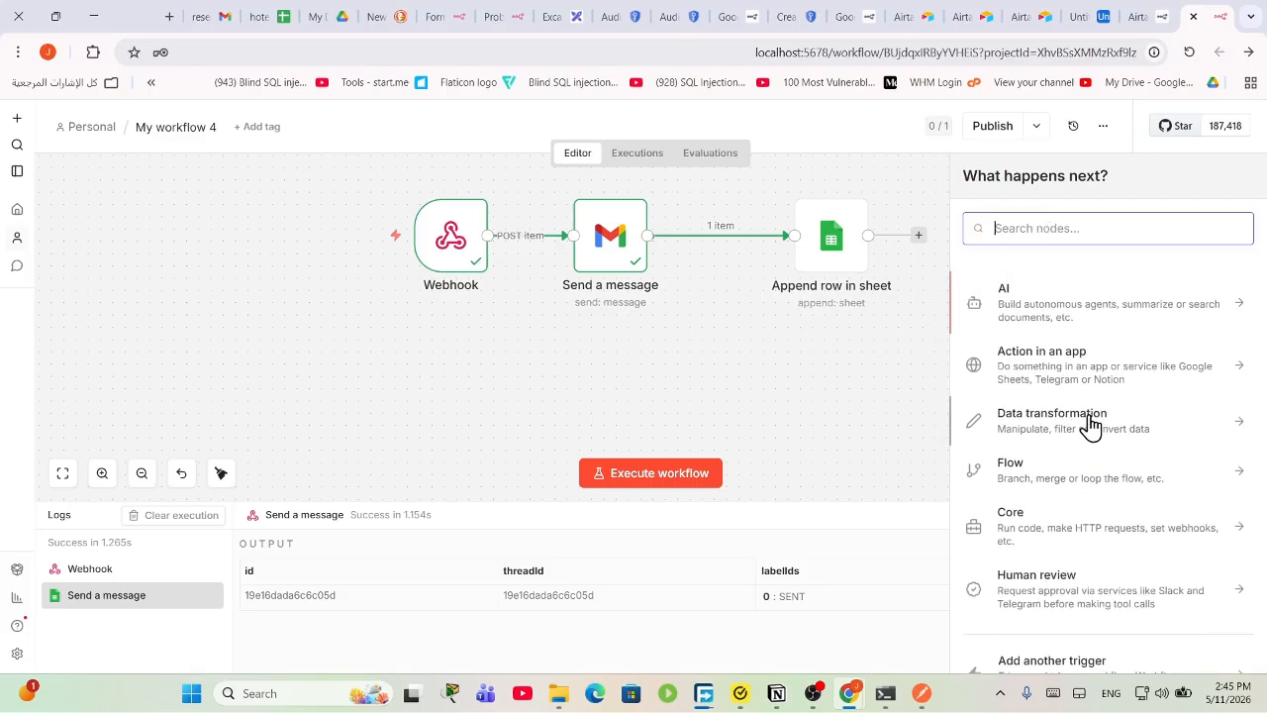
pyautogui.click(752, 482)
pyautogui.scroll(-2, 1087, 440)
pyautogui.scroll(2, 1089, 435)
pyautogui.write('sch')
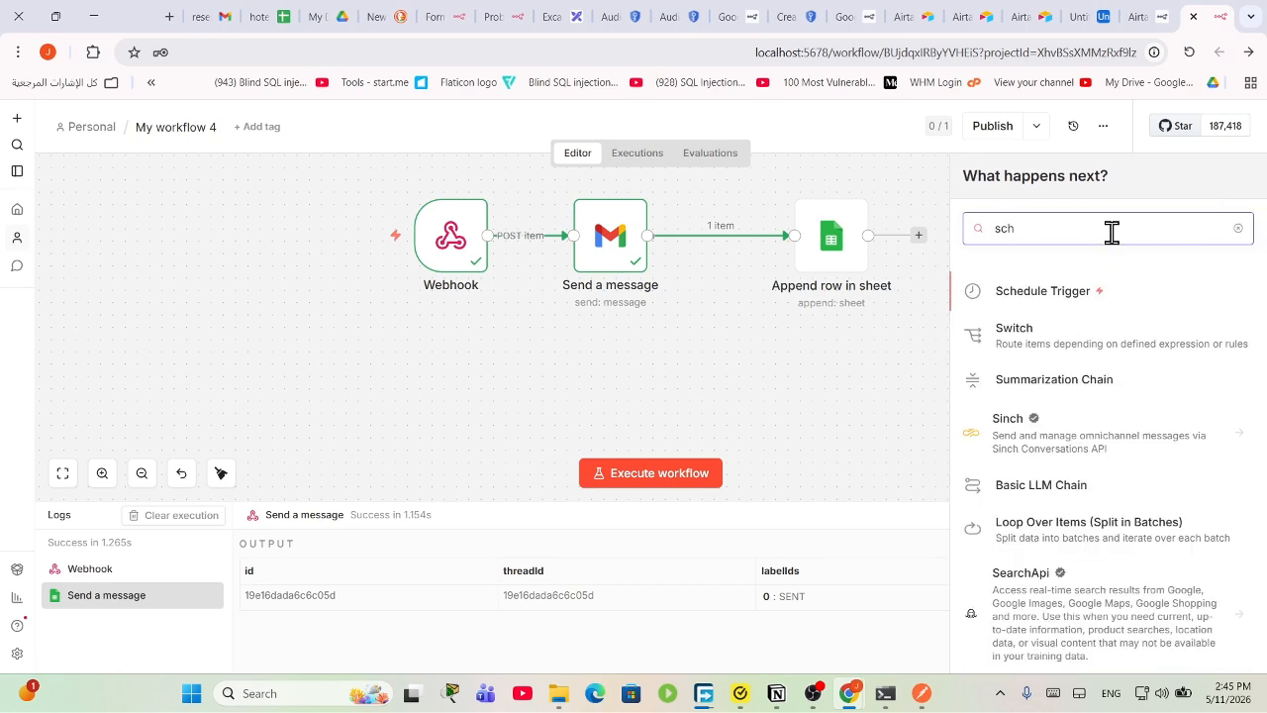
pyautogui.click(1087, 296)
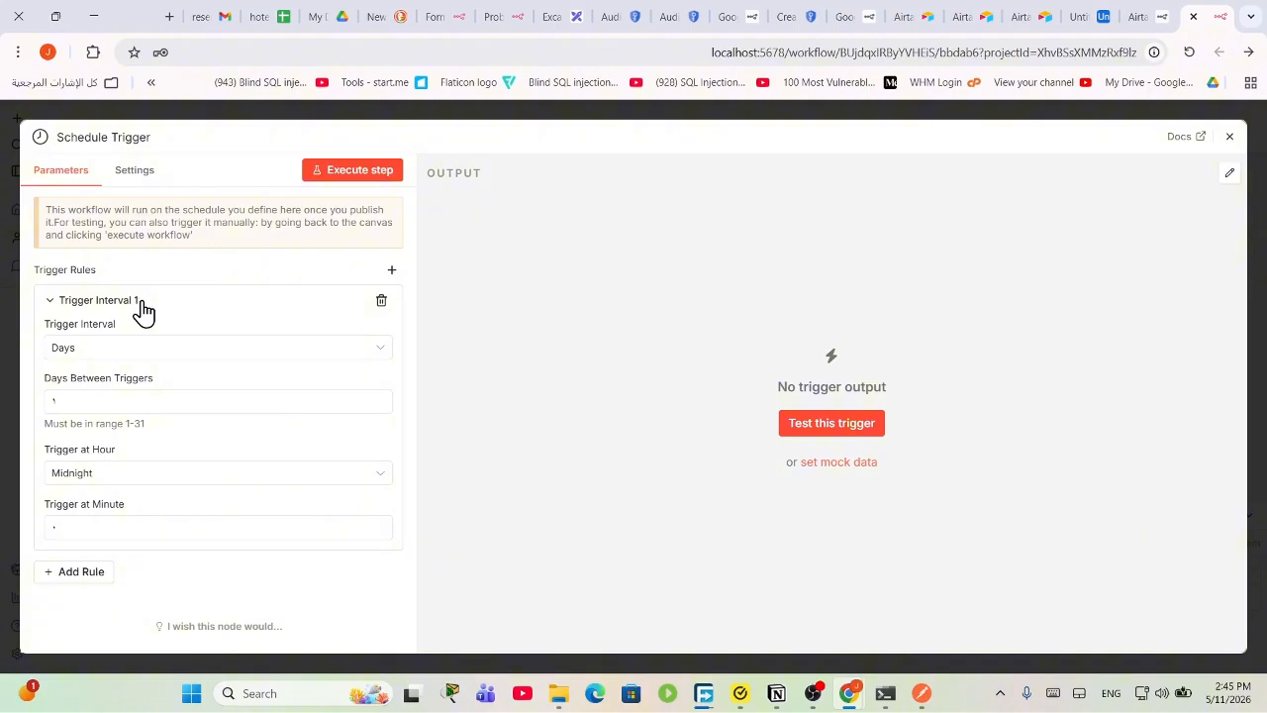
# Step: Set the Schedule Trigger interval to every 1 minute and test it
pyautogui.click(202, 352)
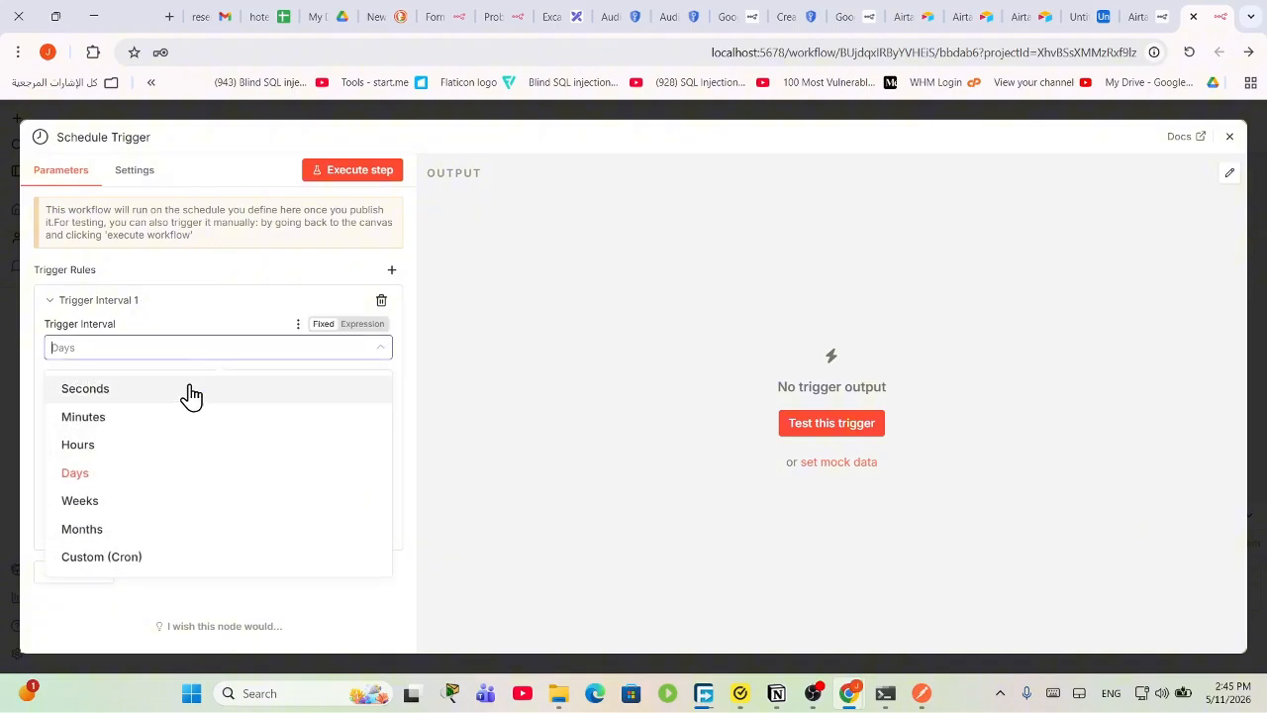
pyautogui.click(159, 416)
pyautogui.moveTo(118, 400); pyautogui.dragTo(40, 410)
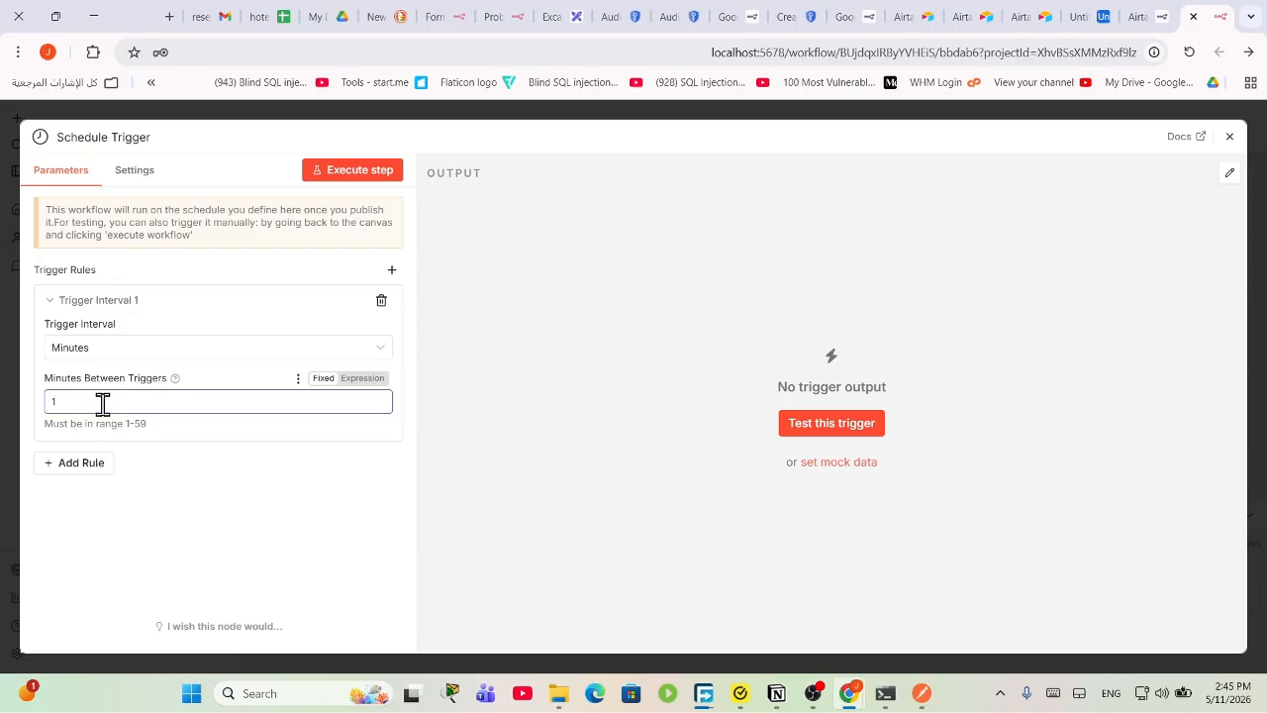
pyautogui.click(831, 414)
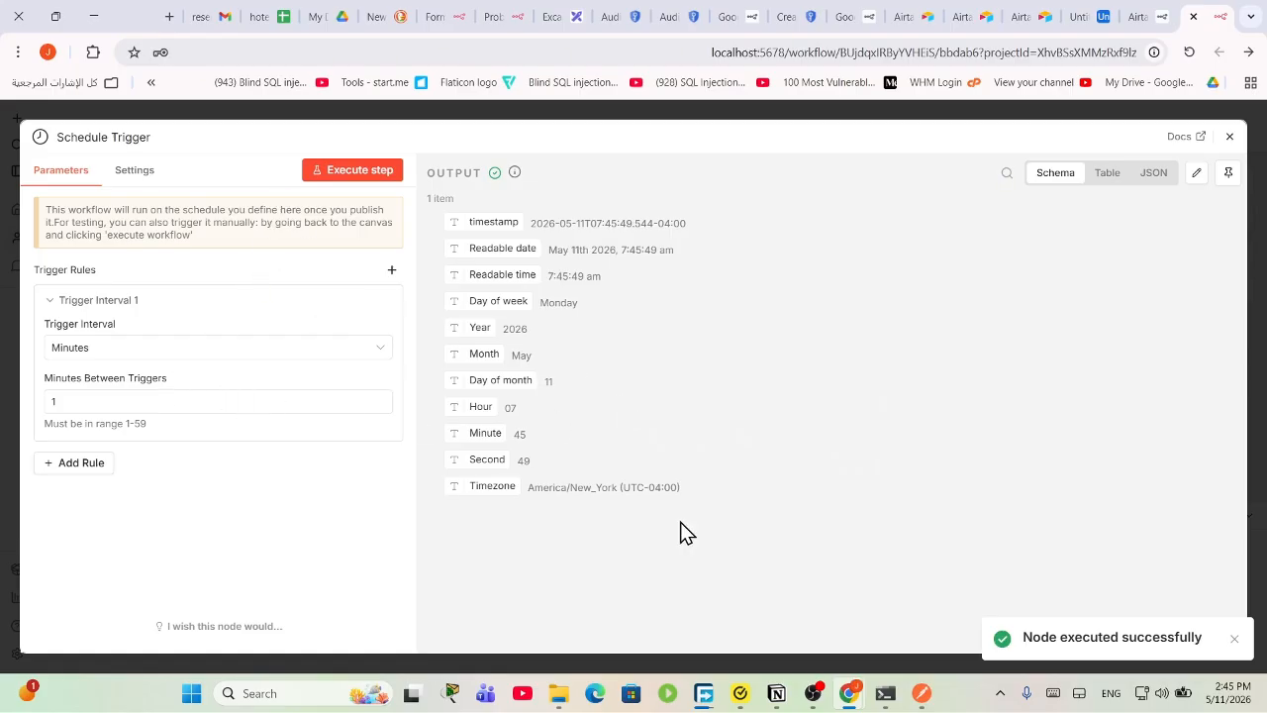
pyautogui.click(1231, 138)
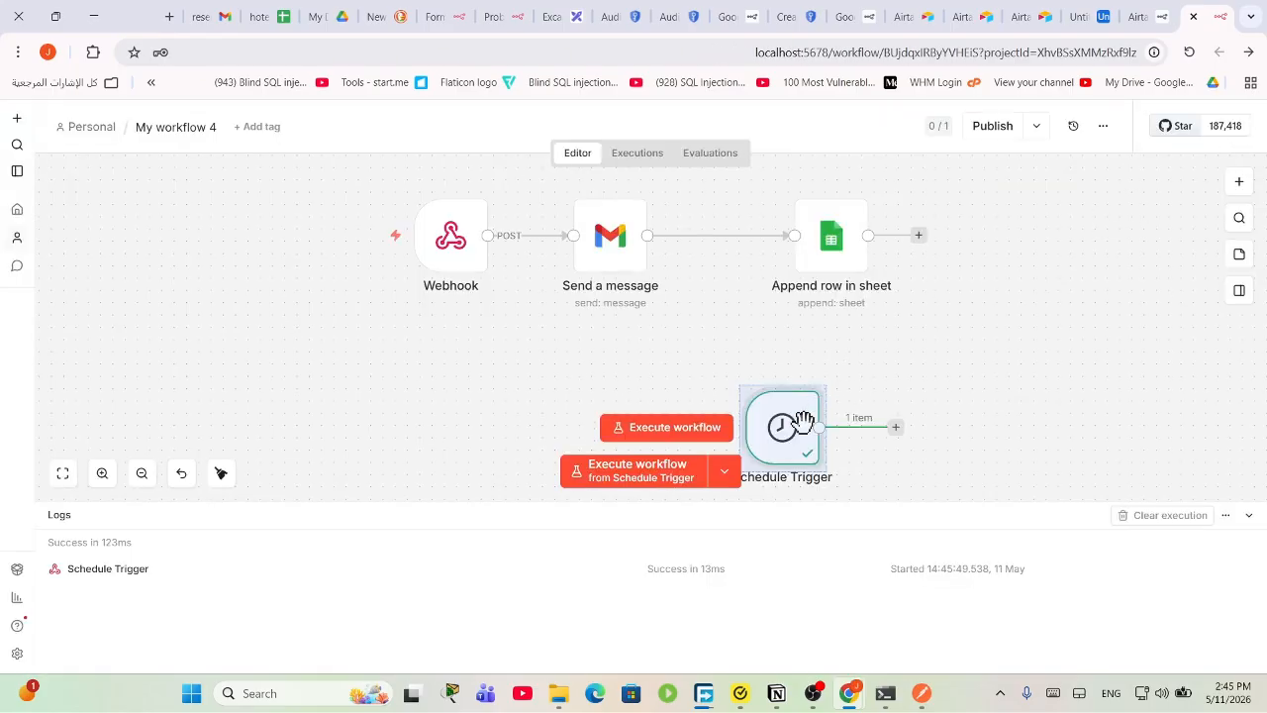
# Step: Place Schedule Trigger below Webhook, remove the Send a message→sheet link, and wire the trigger into Send a message
pyautogui.moveTo(803, 418); pyautogui.dragTo(359, 377)
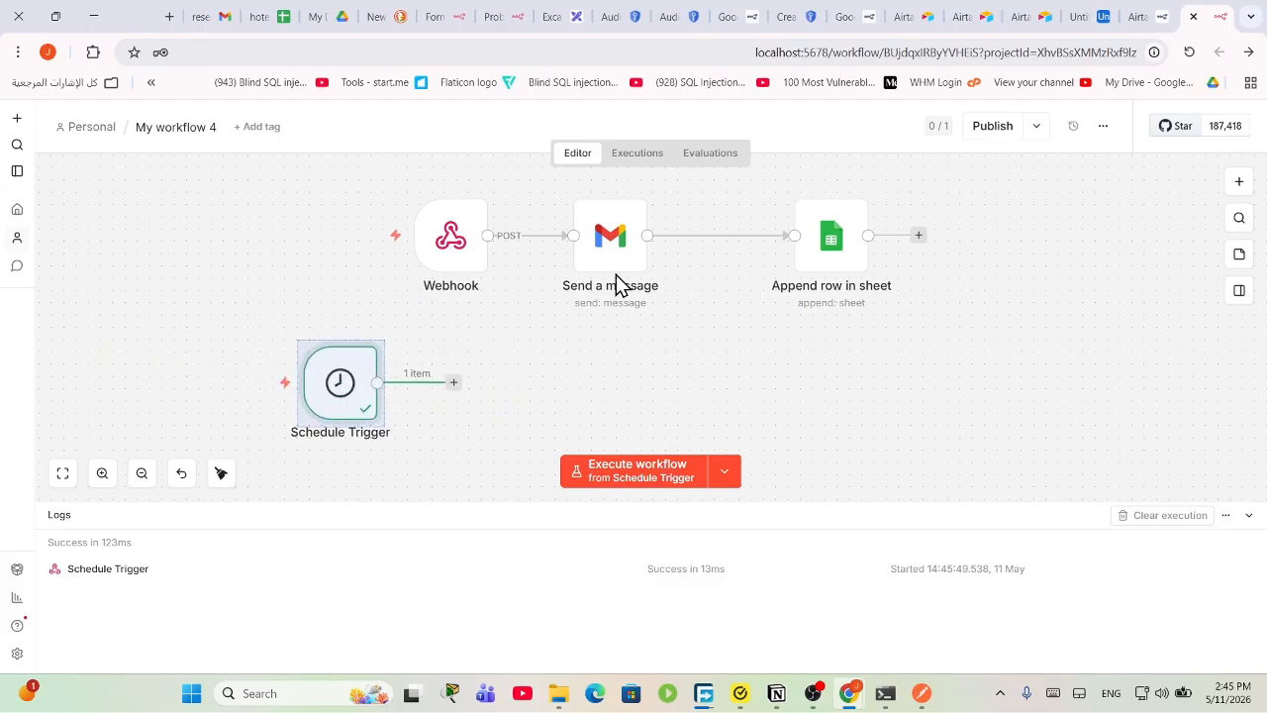
pyautogui.moveTo(611, 263); pyautogui.dragTo(562, 396)
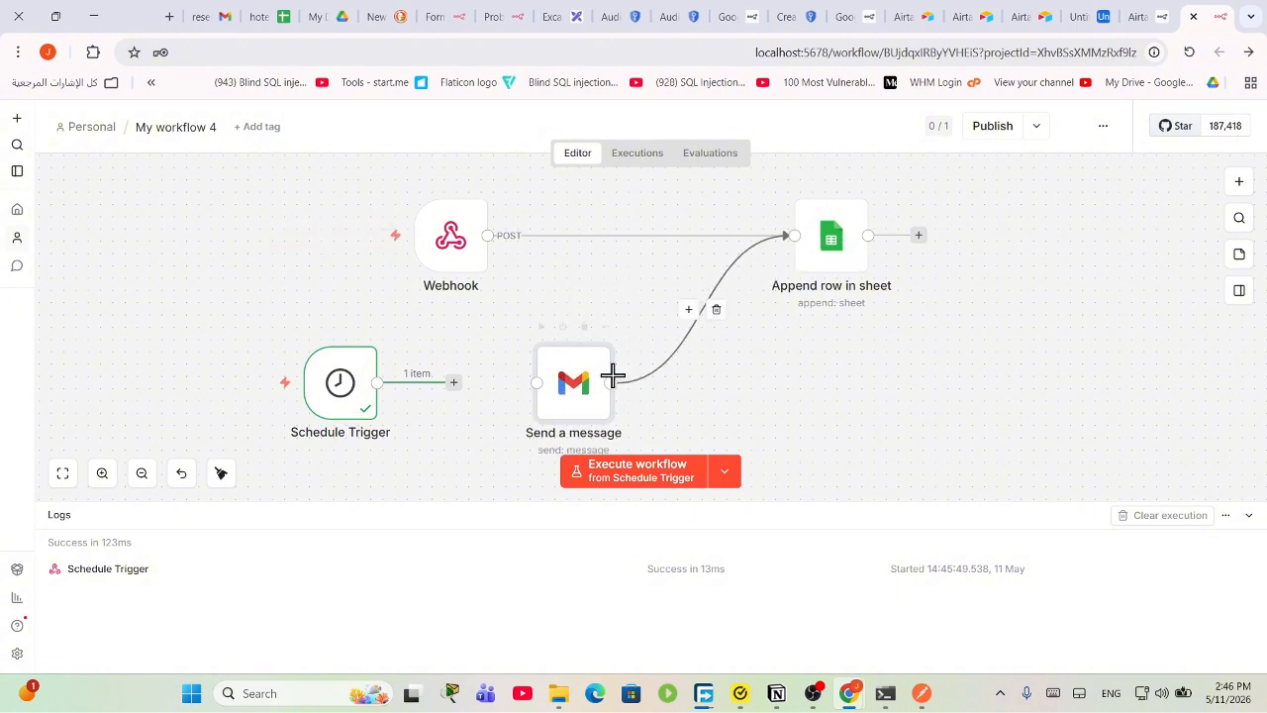
pyautogui.click(715, 309)
pyautogui.moveTo(589, 377); pyautogui.dragTo(602, 374)
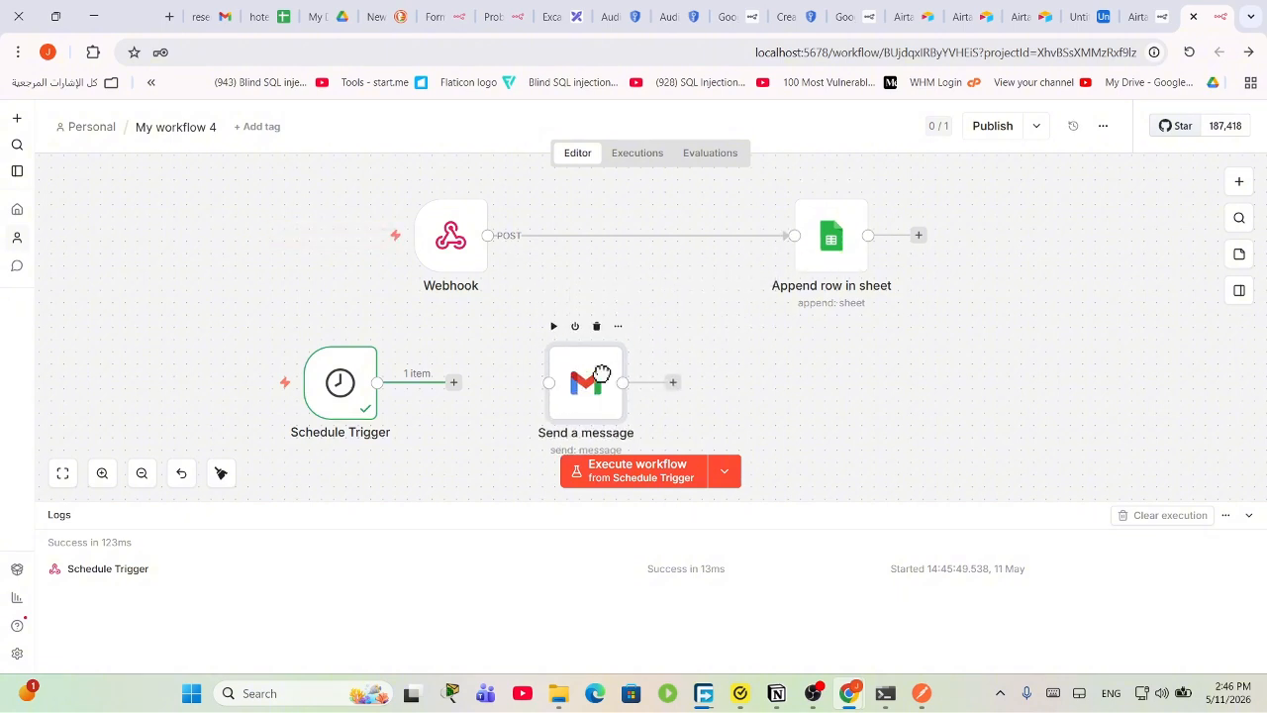
pyautogui.moveTo(377, 383); pyautogui.dragTo(552, 382)
# Step: Replace the Send a message body with the trigger's Readable time and test-send the email
pyautogui.doubleClick(594, 389)
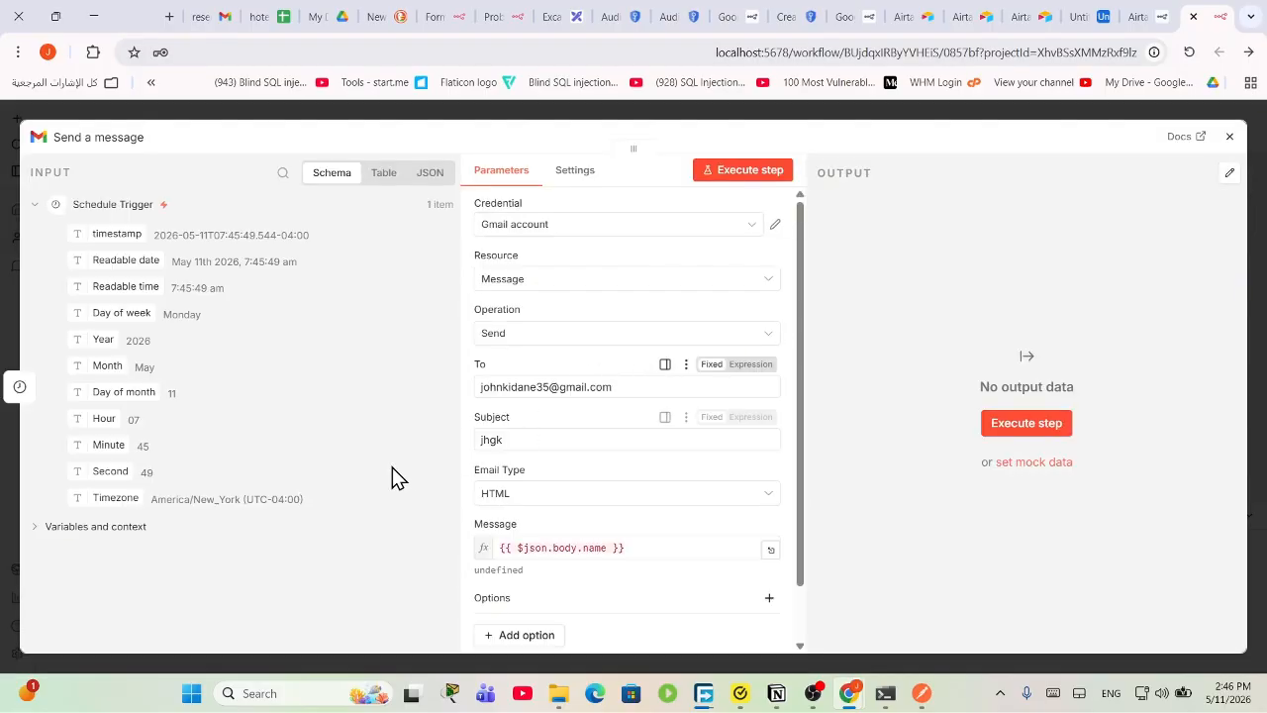
pyautogui.scroll(-1, 609, 511)
pyautogui.click(622, 485)
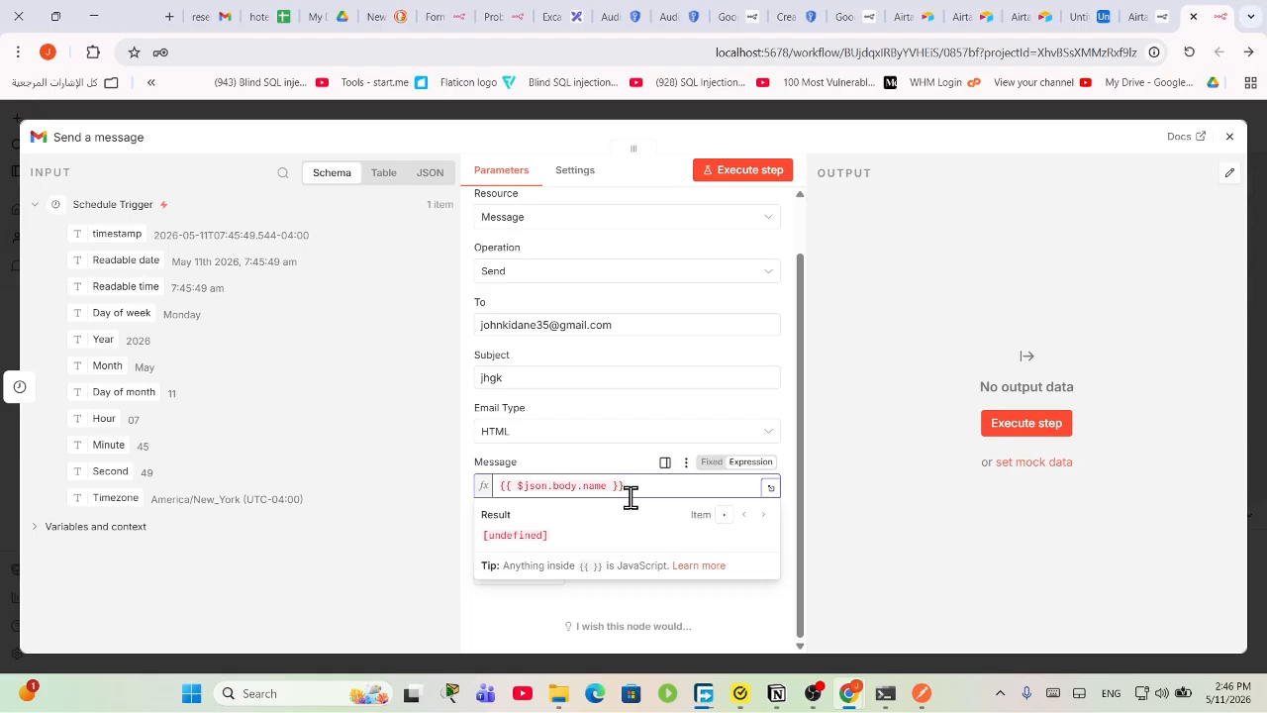
pyautogui.moveTo(628, 485); pyautogui.dragTo(485, 495)
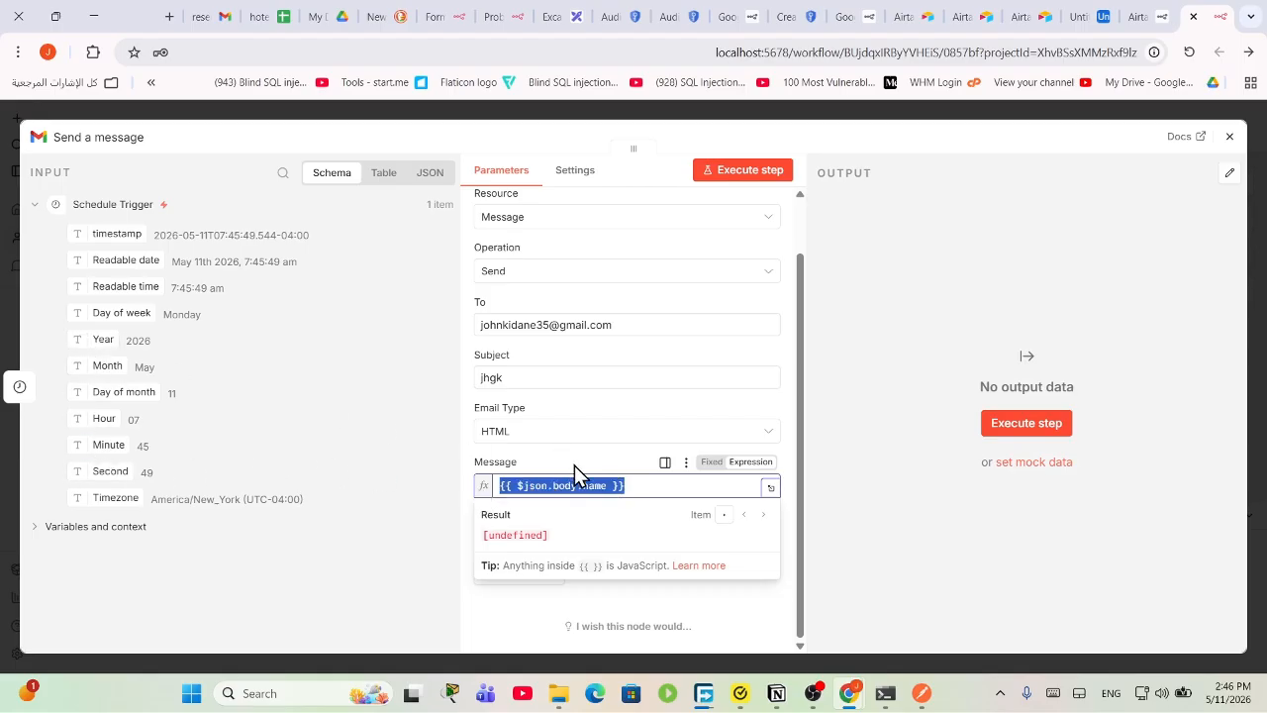
pyautogui.press('BackSpace')
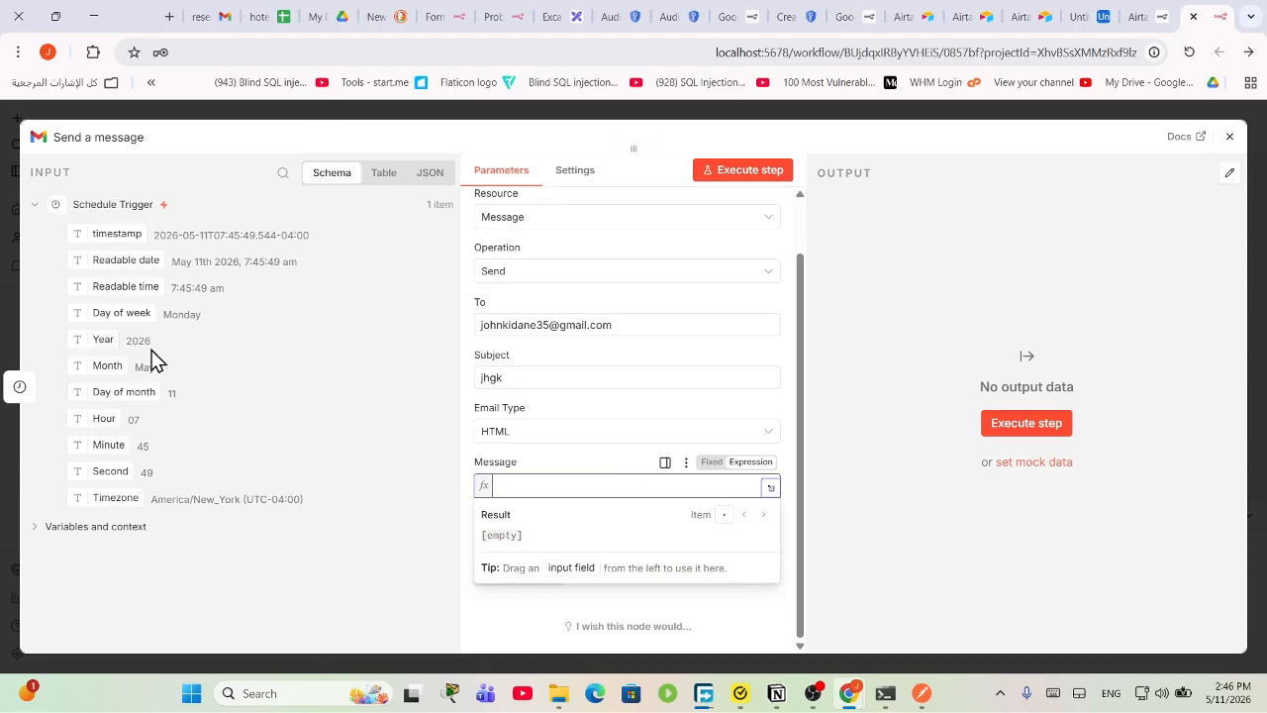
pyautogui.moveTo(134, 236)
pyautogui.mouseDown()
pyautogui.moveTo(328, 283)
pyautogui.moveTo(597, 479)
pyautogui.moveTo(568, 476)
pyautogui.moveTo(163, 234)
pyautogui.moveTo(227, 282)
pyautogui.moveTo(111, 240)
pyautogui.mouseUp()
pyautogui.moveTo(121, 283); pyautogui.dragTo(557, 465)
pyautogui.click(763, 169)
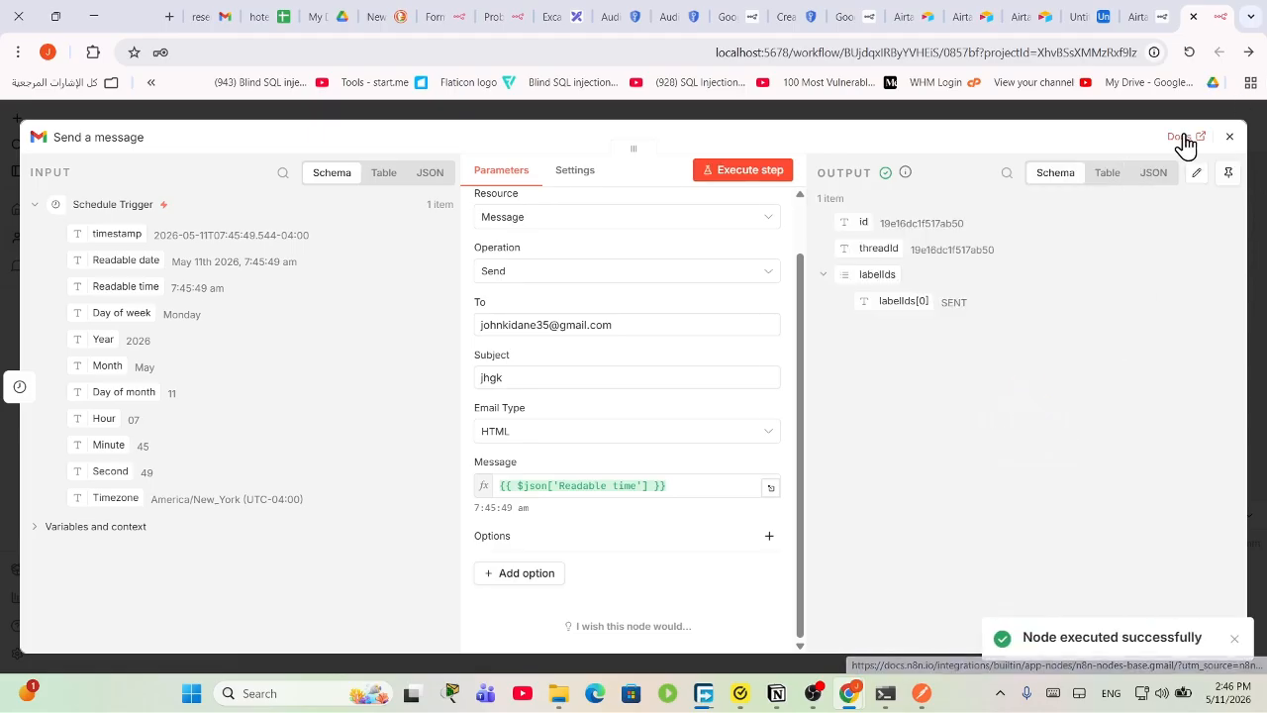
pyautogui.click(1229, 136)
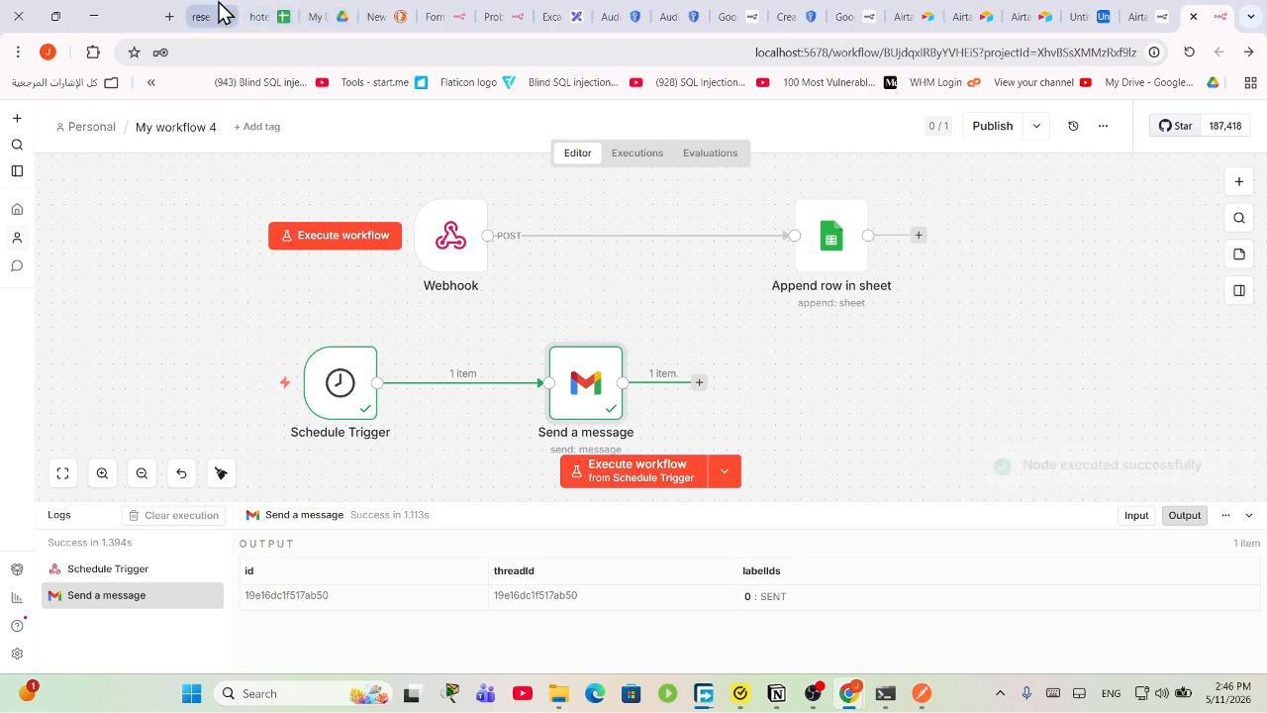
# Step: Confirm the automated jhgk email showing 7:45:49 am arrived in Gmail, then return to n8n
pyautogui.click(222, 14)
pyautogui.click(154, 240)
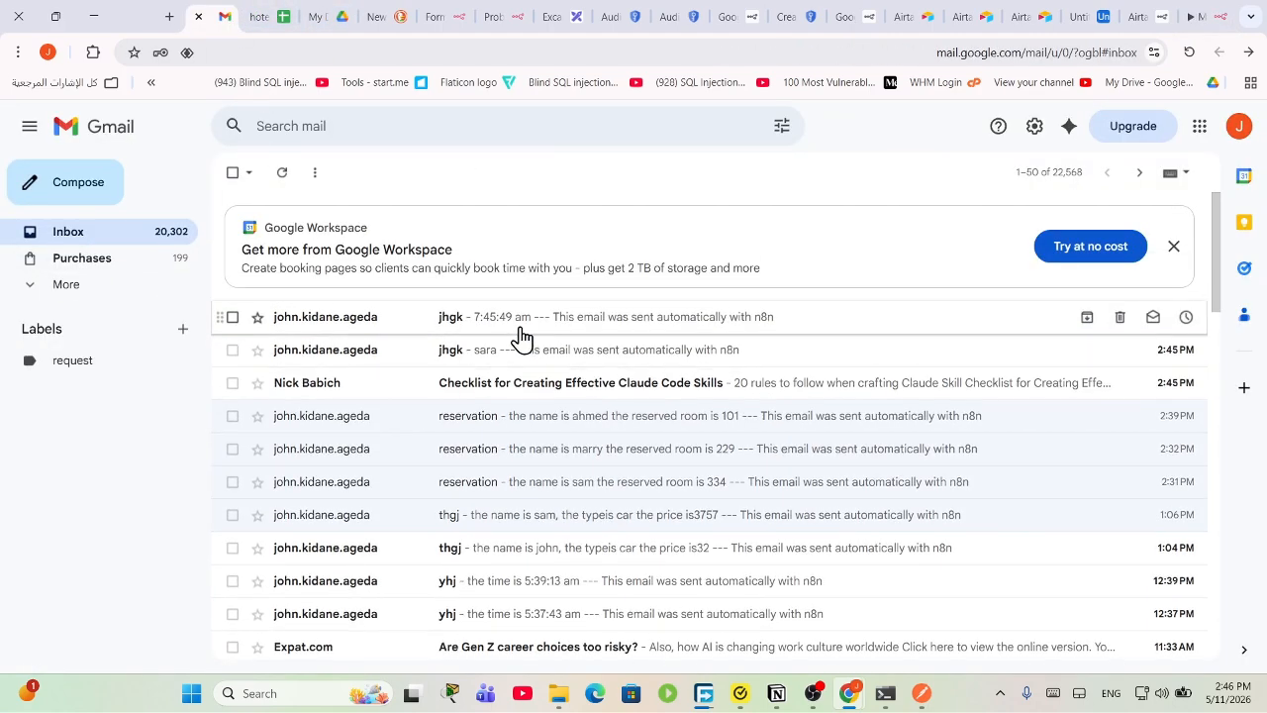
pyautogui.click(520, 327)
pyautogui.moveTo(339, 302); pyautogui.dragTo(311, 297)
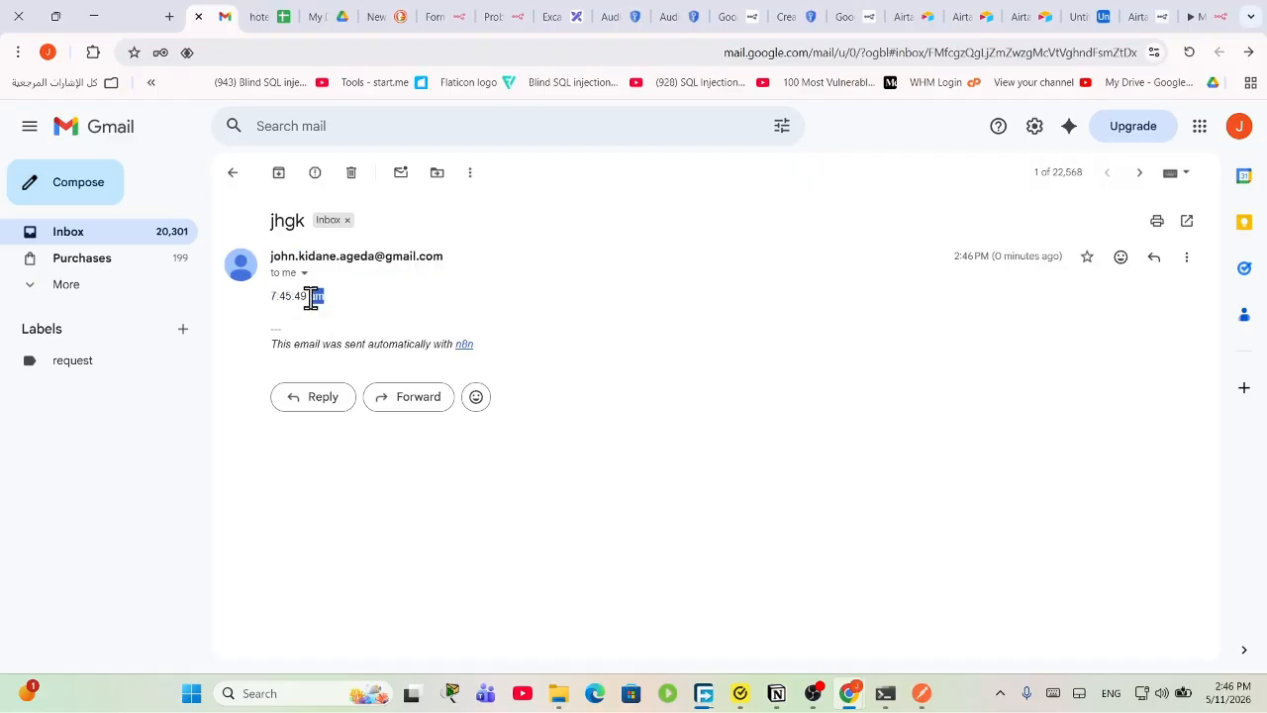
pyautogui.click(354, 311)
pyautogui.click(156, 239)
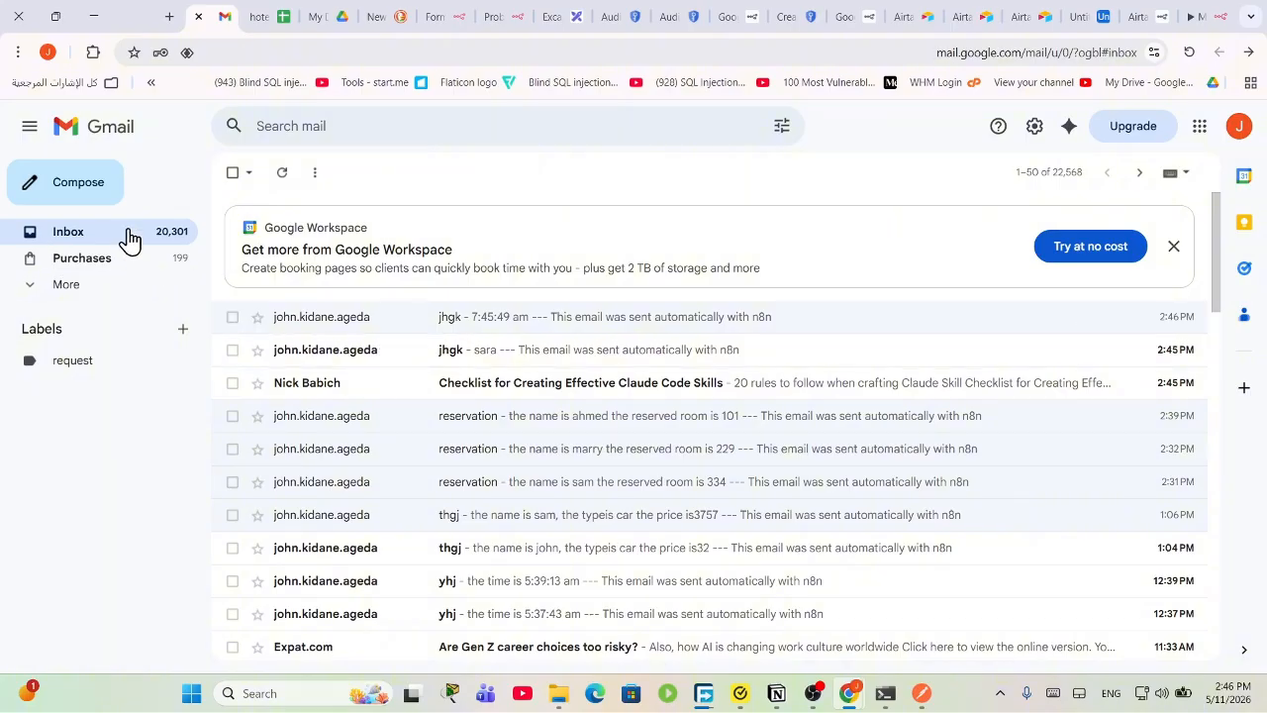
pyautogui.click(524, 334)
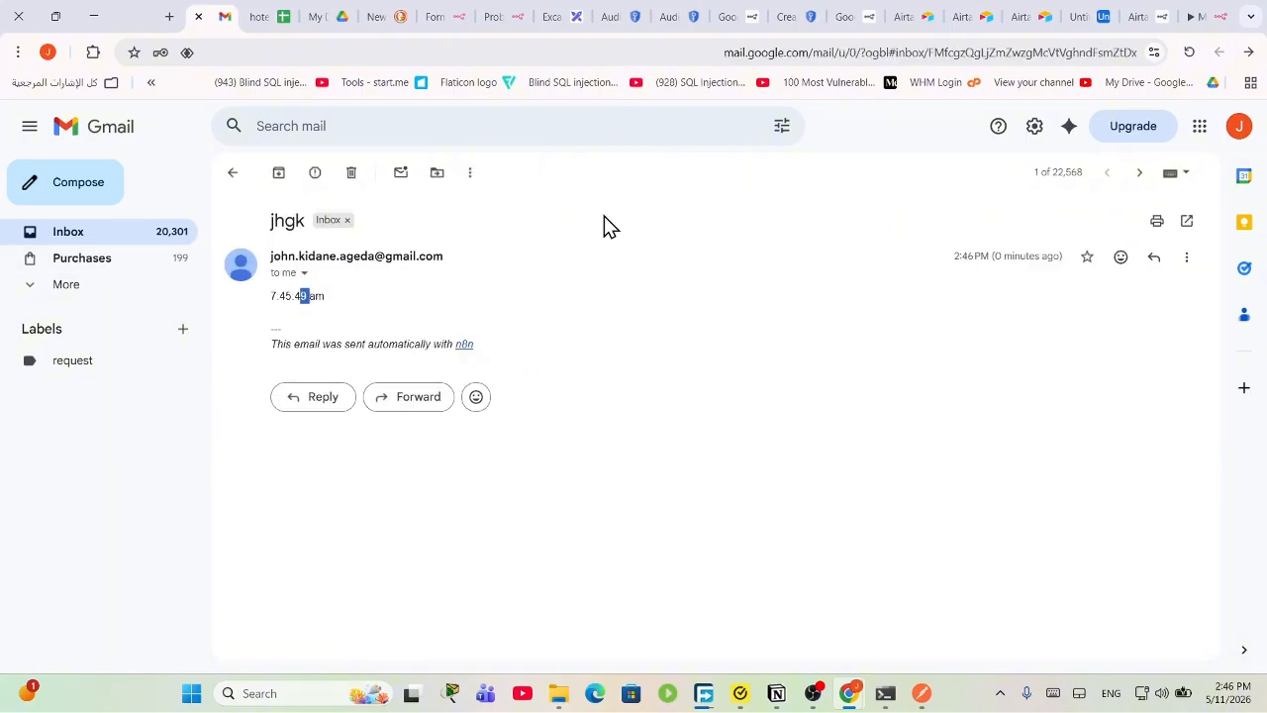
pyautogui.click(1198, 13)
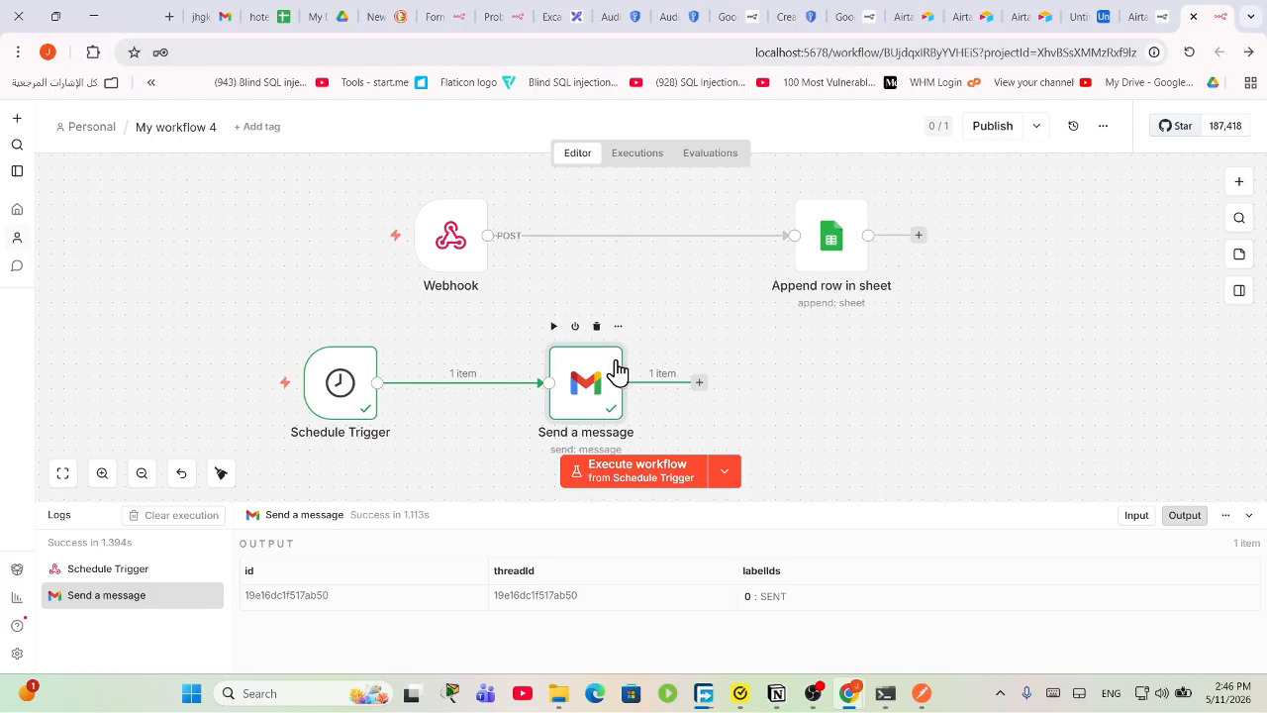
# Step: Move the Webhook and Append row in sheet nodes higher and further left on the canvas
pyautogui.click(812, 696)
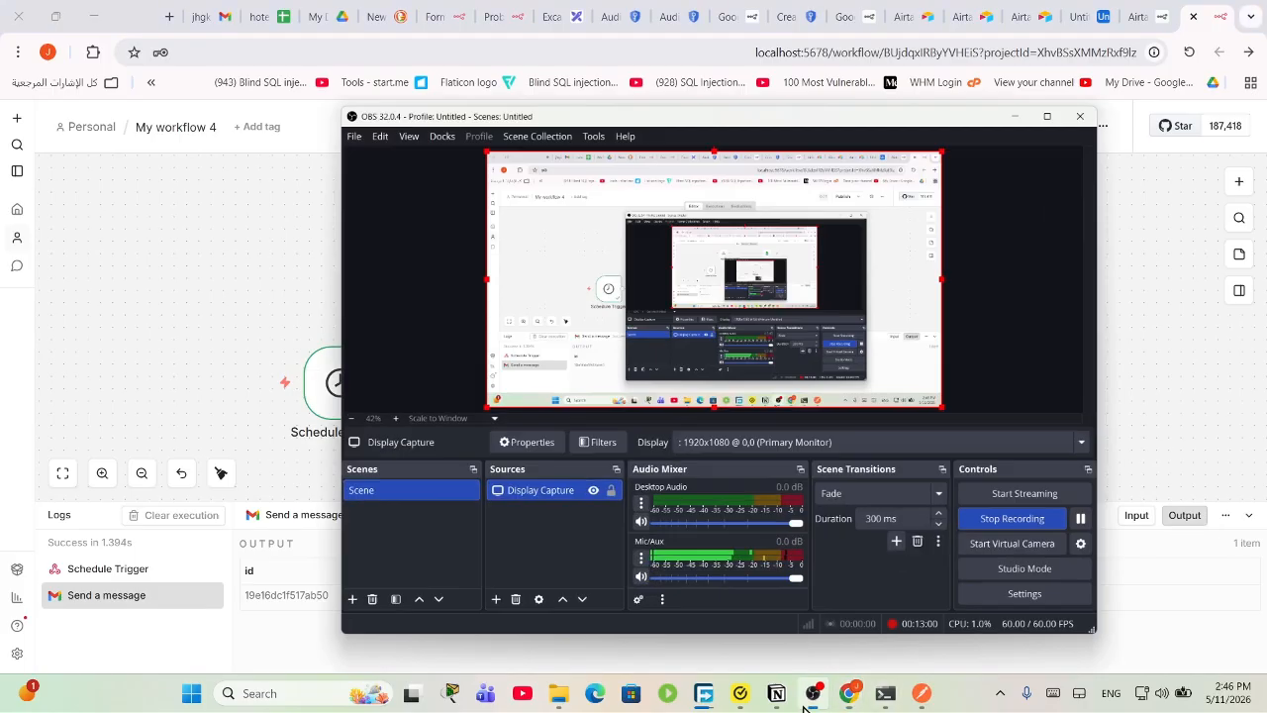
pyautogui.click(808, 705)
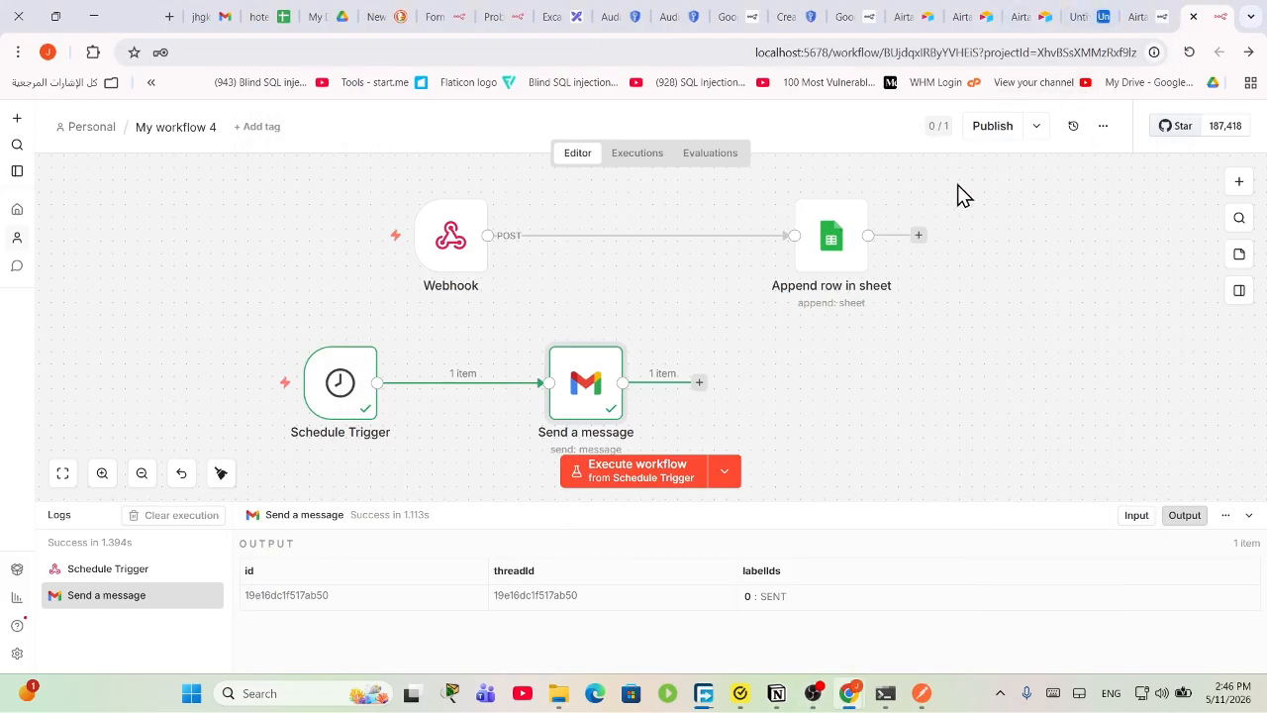
pyautogui.moveTo(436, 276); pyautogui.dragTo(362, 238)
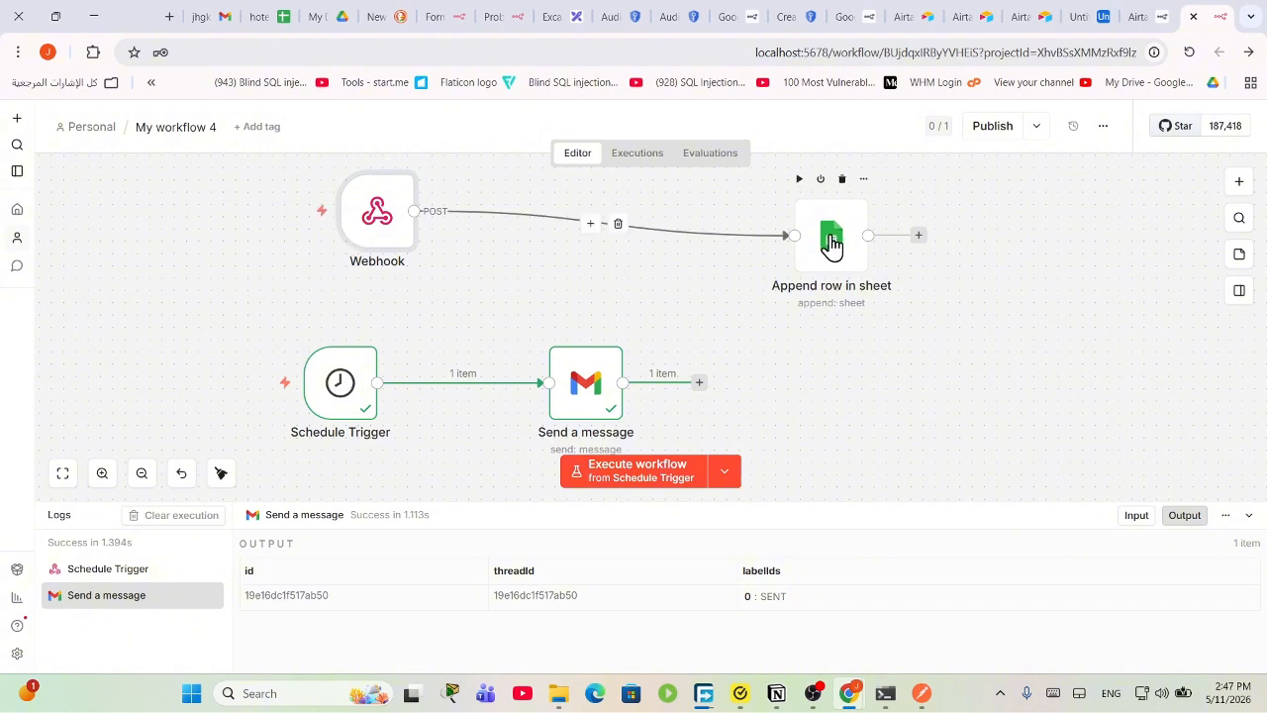
pyautogui.moveTo(828, 246); pyautogui.dragTo(696, 211)
pyautogui.moveTo(380, 226); pyautogui.dragTo(295, 223)
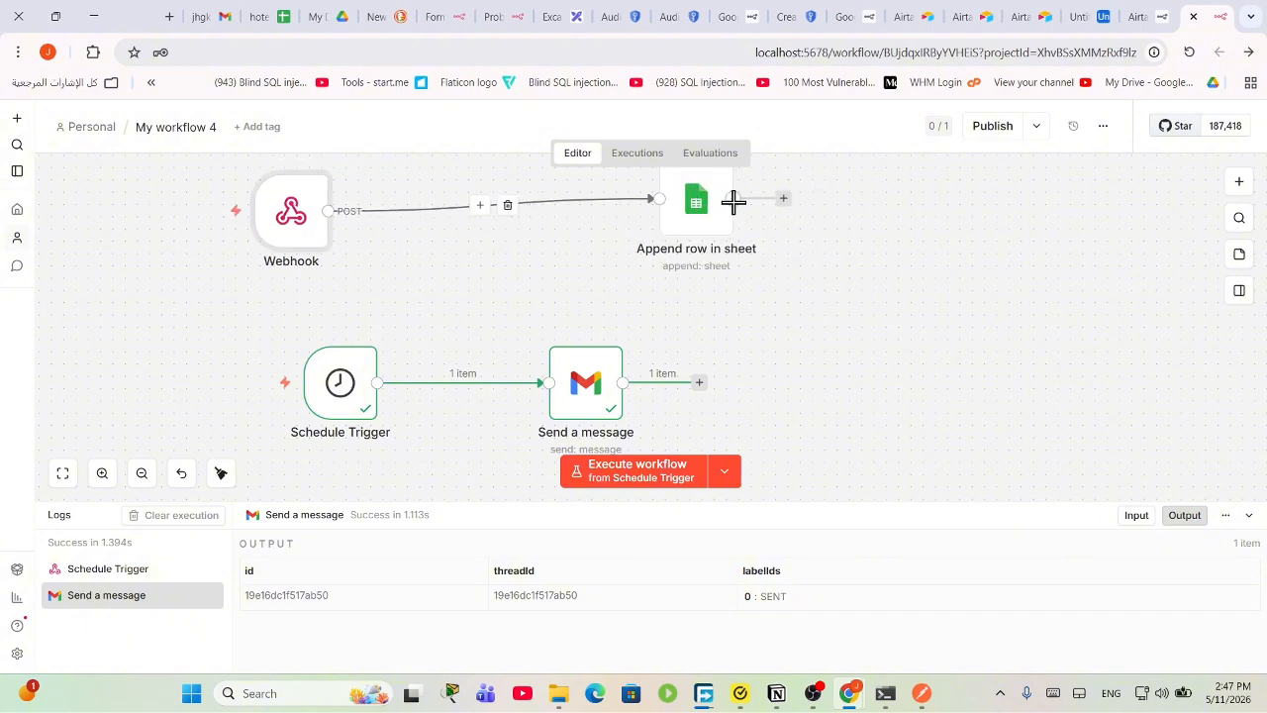
pyautogui.moveTo(702, 212); pyautogui.dragTo(727, 235)
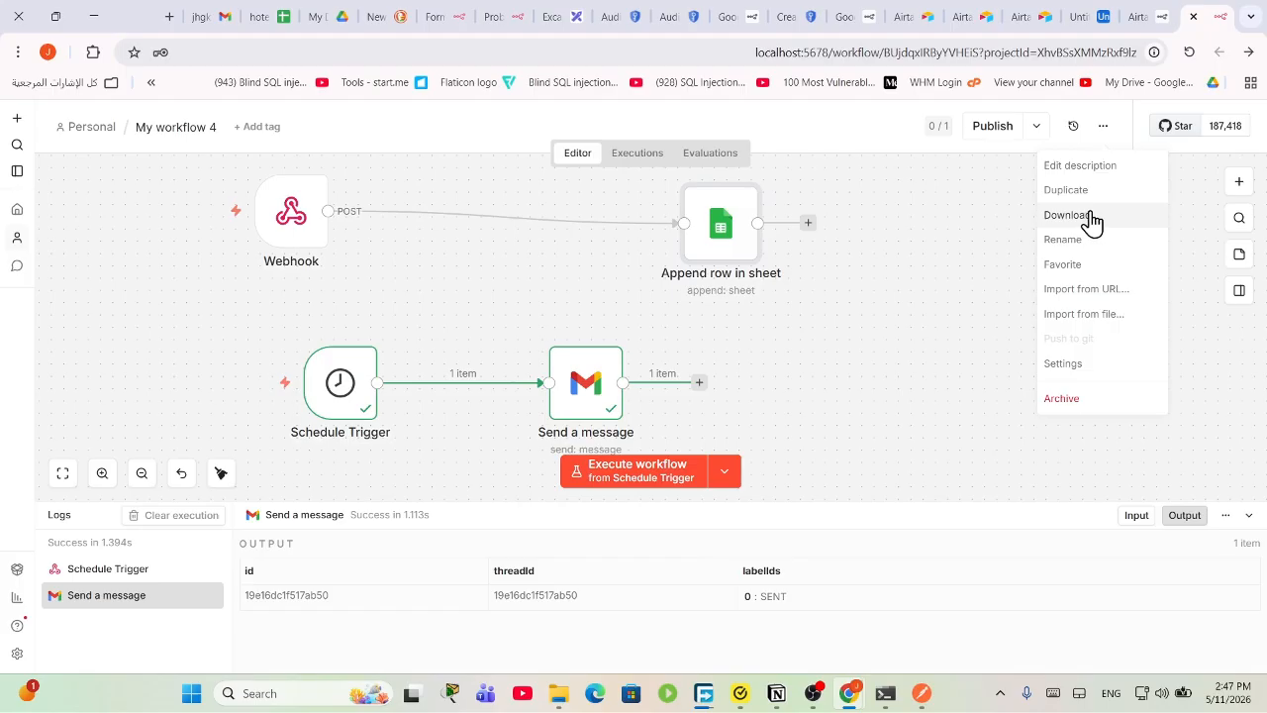
# Step: Switch to the Gmail tab and go back to the inbox list
pyautogui.click(168, 16)
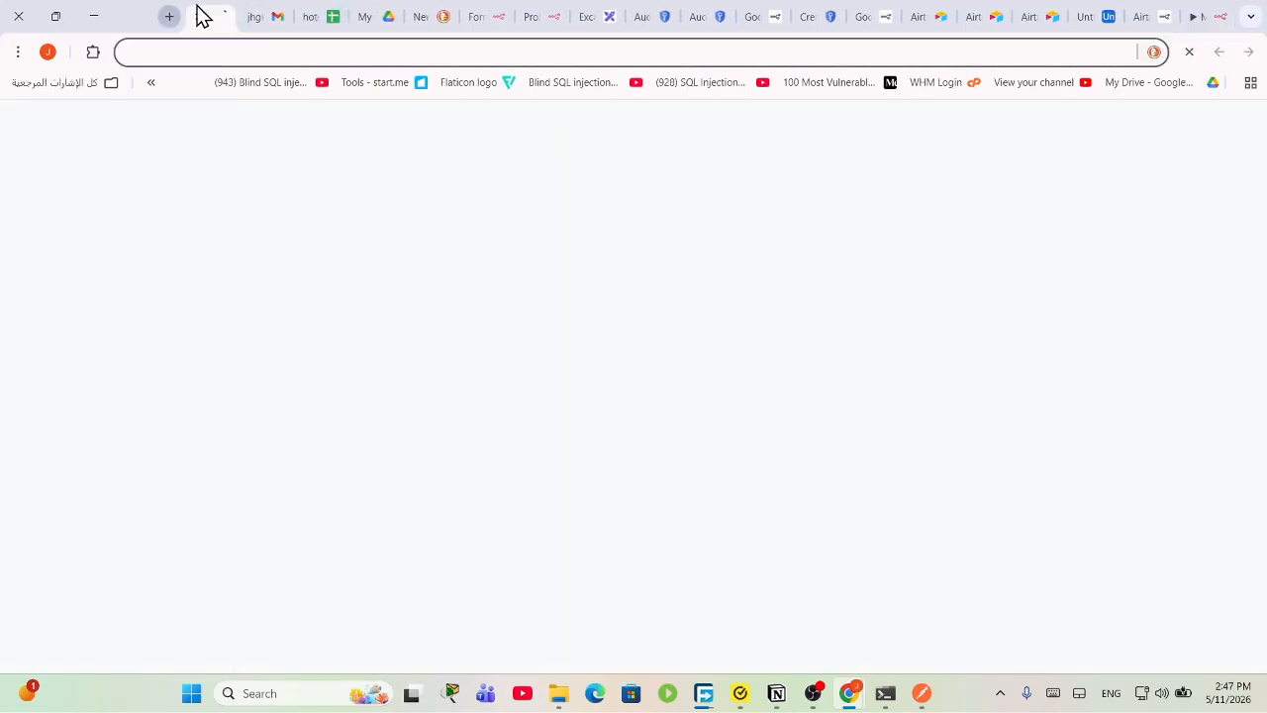
pyautogui.click(262, 14)
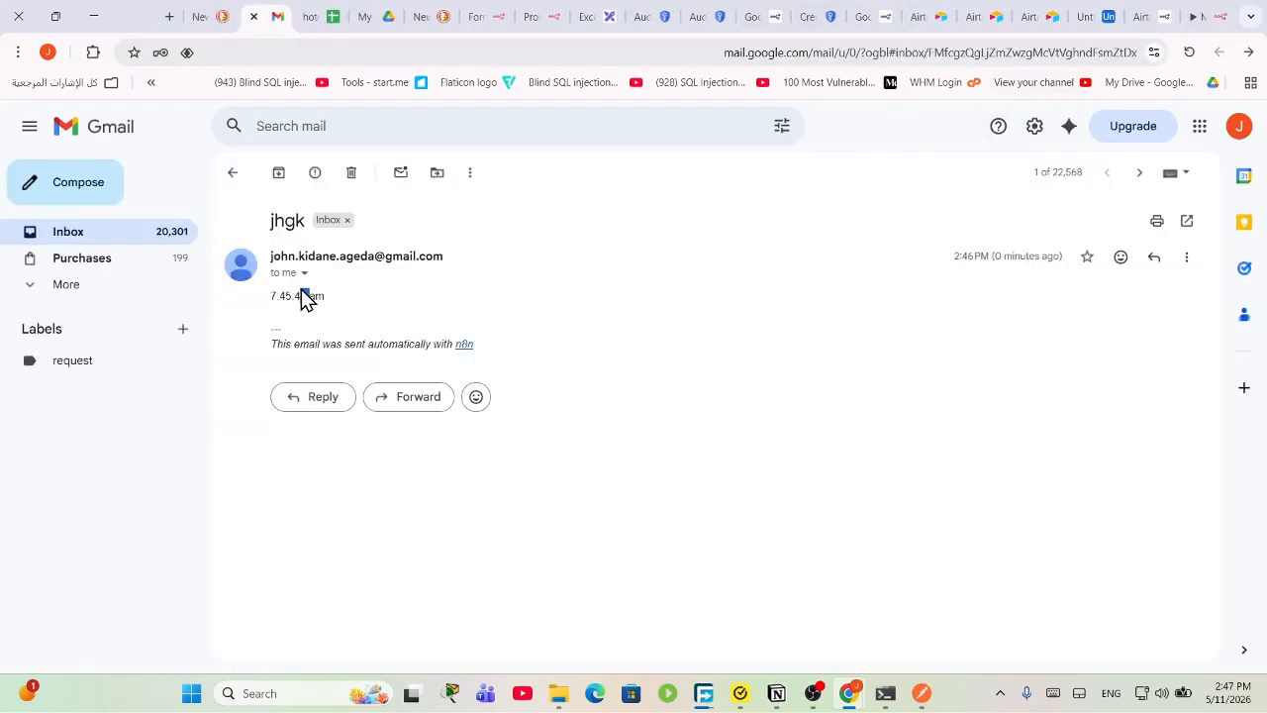
pyautogui.click(167, 240)
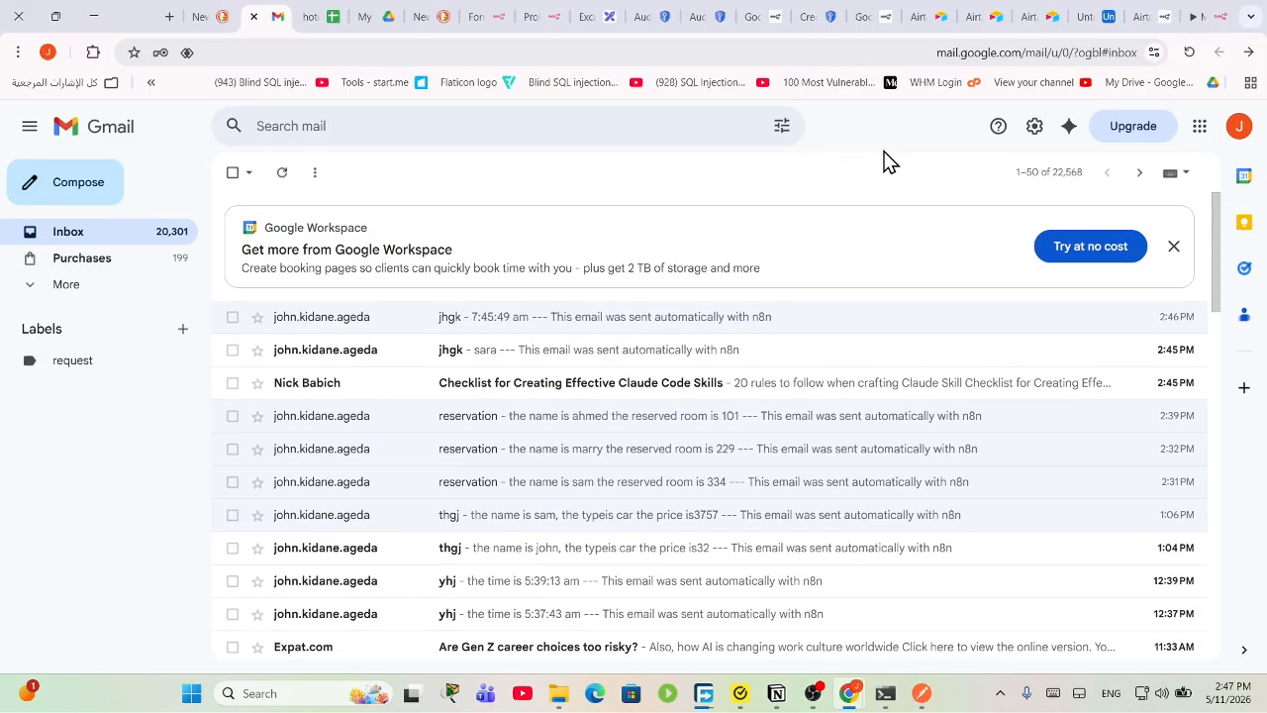
# Step: Download My workflow 4 as My workflow 4.json, then go to the Personal workflows list
pyautogui.click(1188, 15)
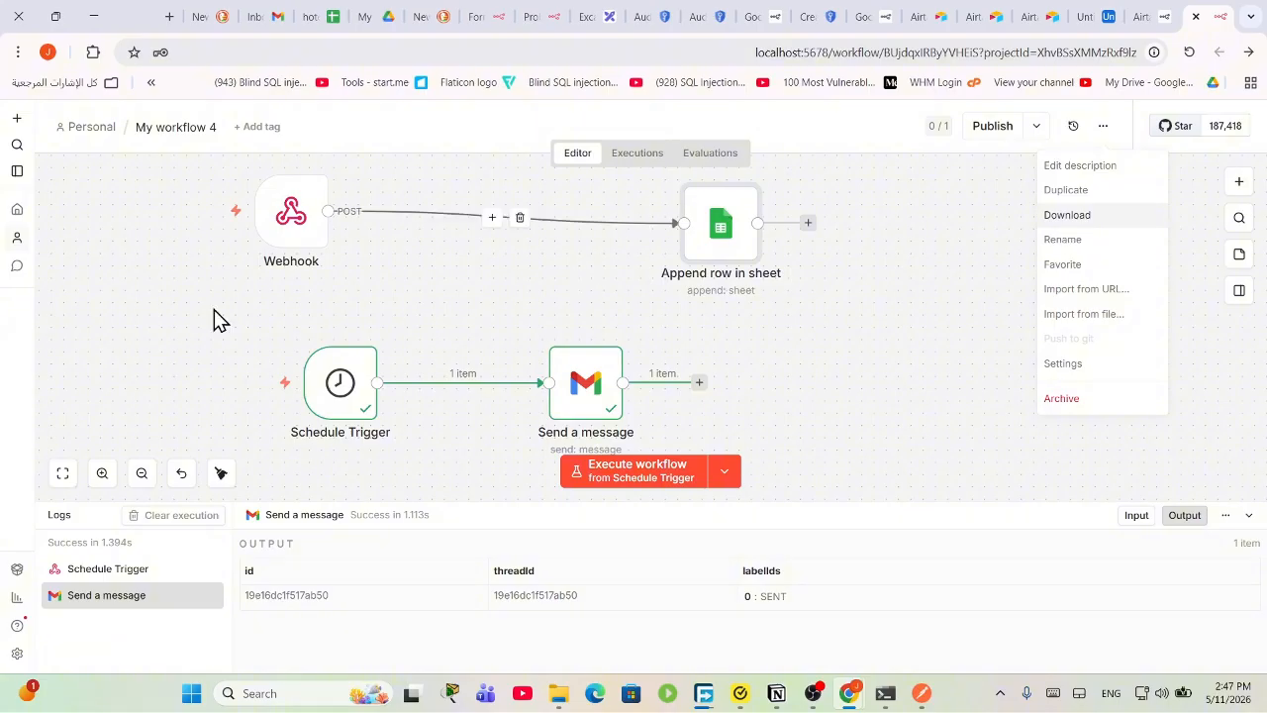
pyautogui.click(1079, 217)
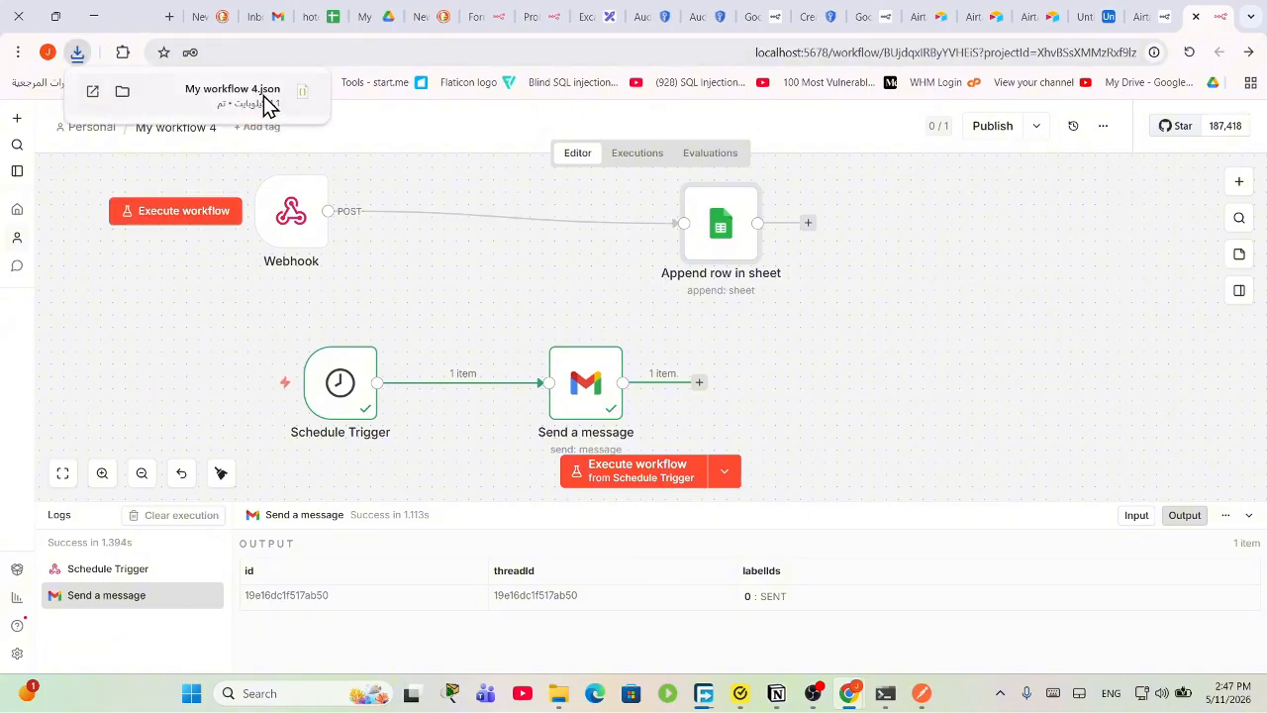
pyautogui.moveTo(261, 104)
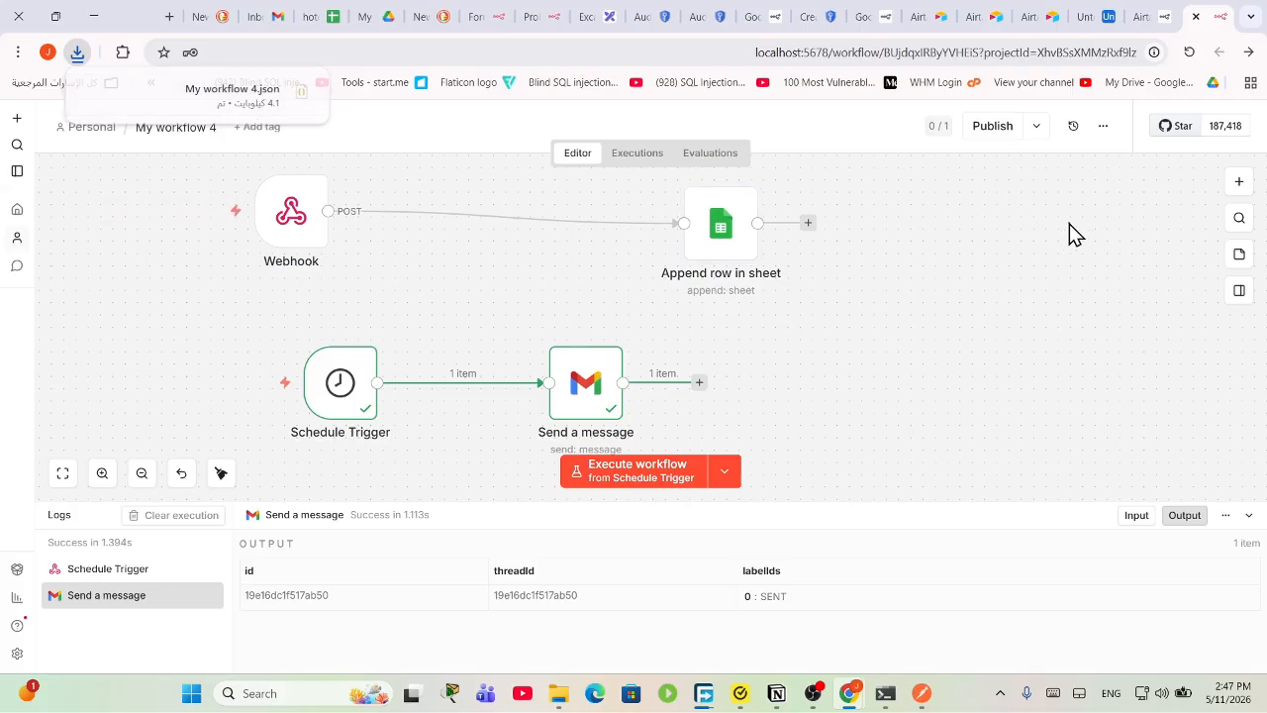
pyautogui.click(99, 129)
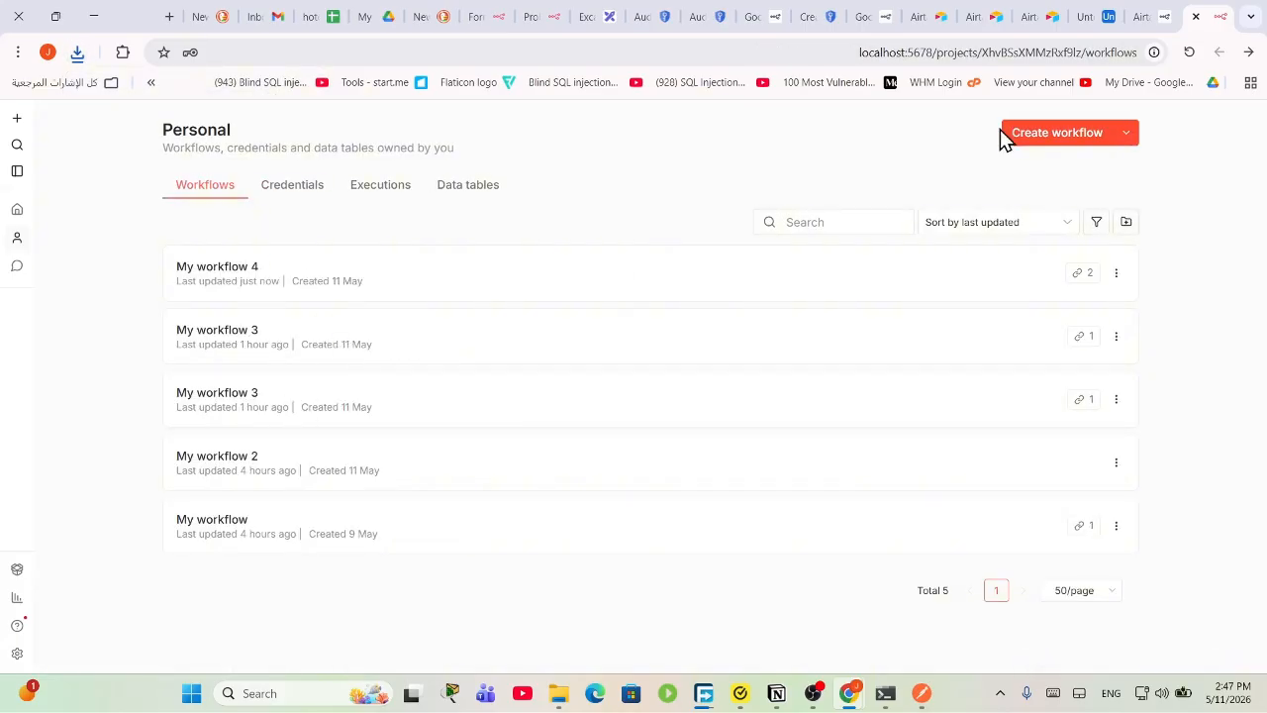
# Step: Create a new workflow and import My workflow 4.json from Downloads into it
pyautogui.click(1072, 140)
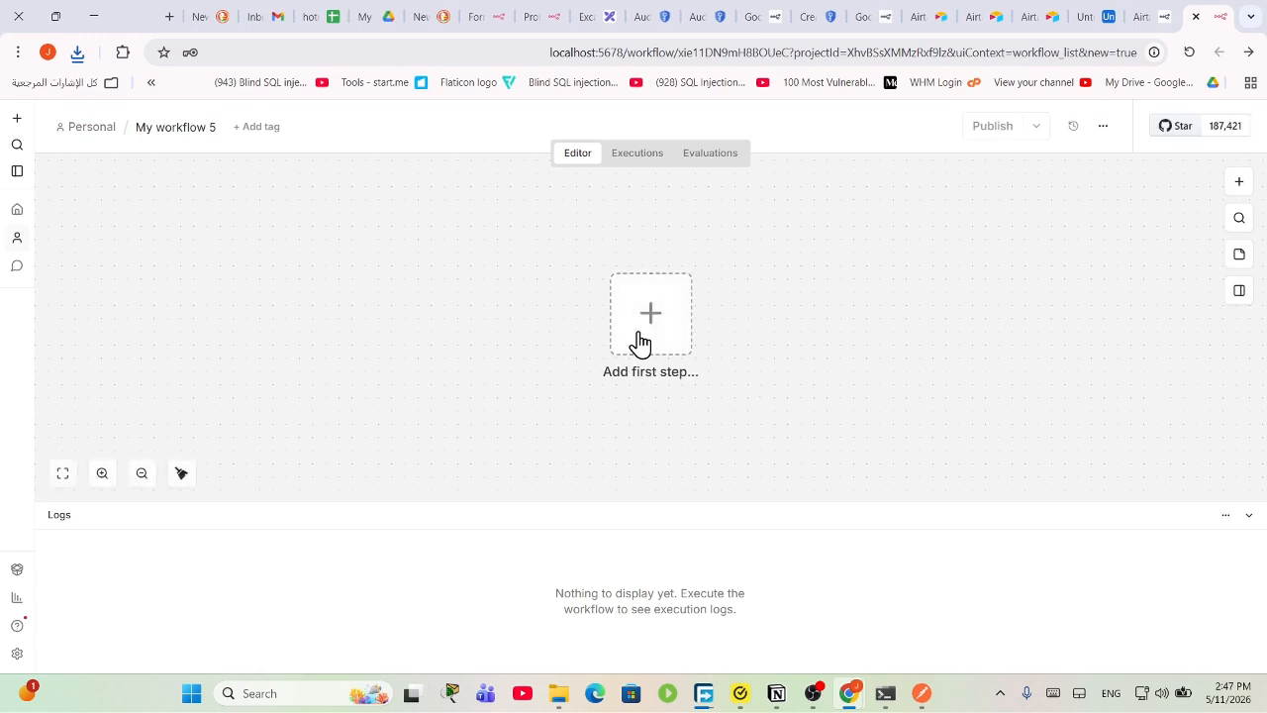
pyautogui.click(1103, 125)
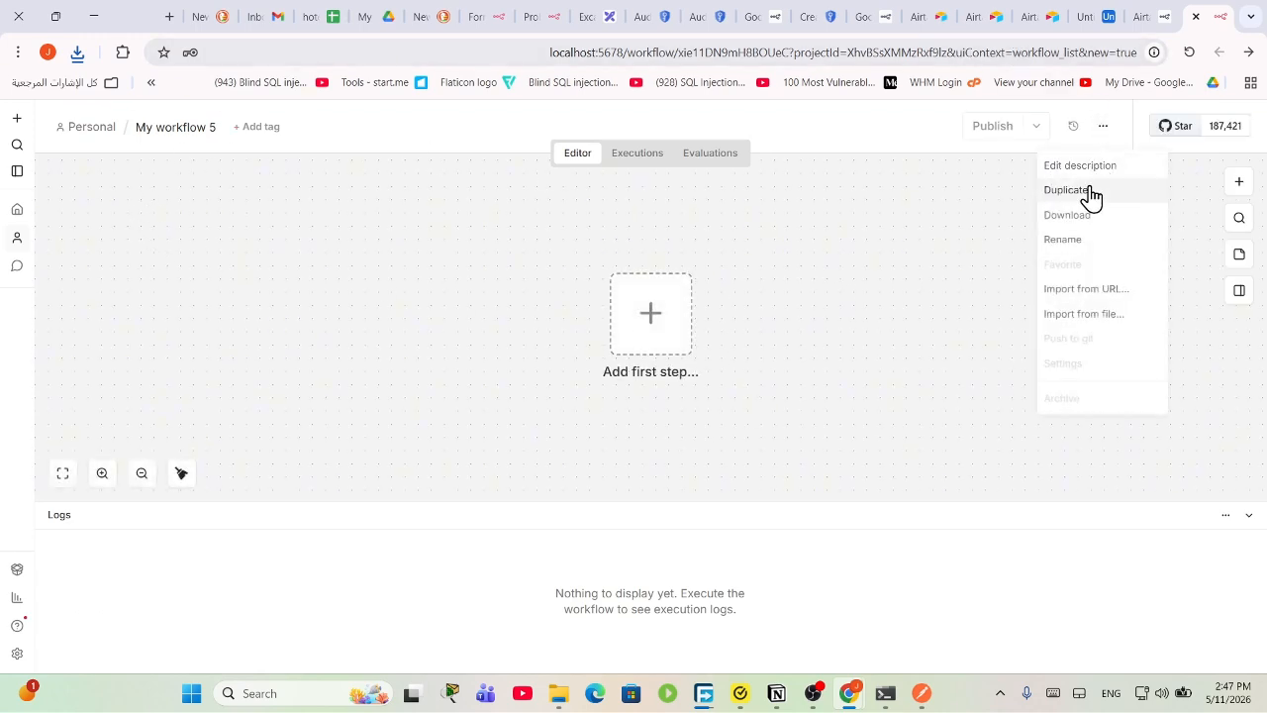
pyautogui.click(1083, 317)
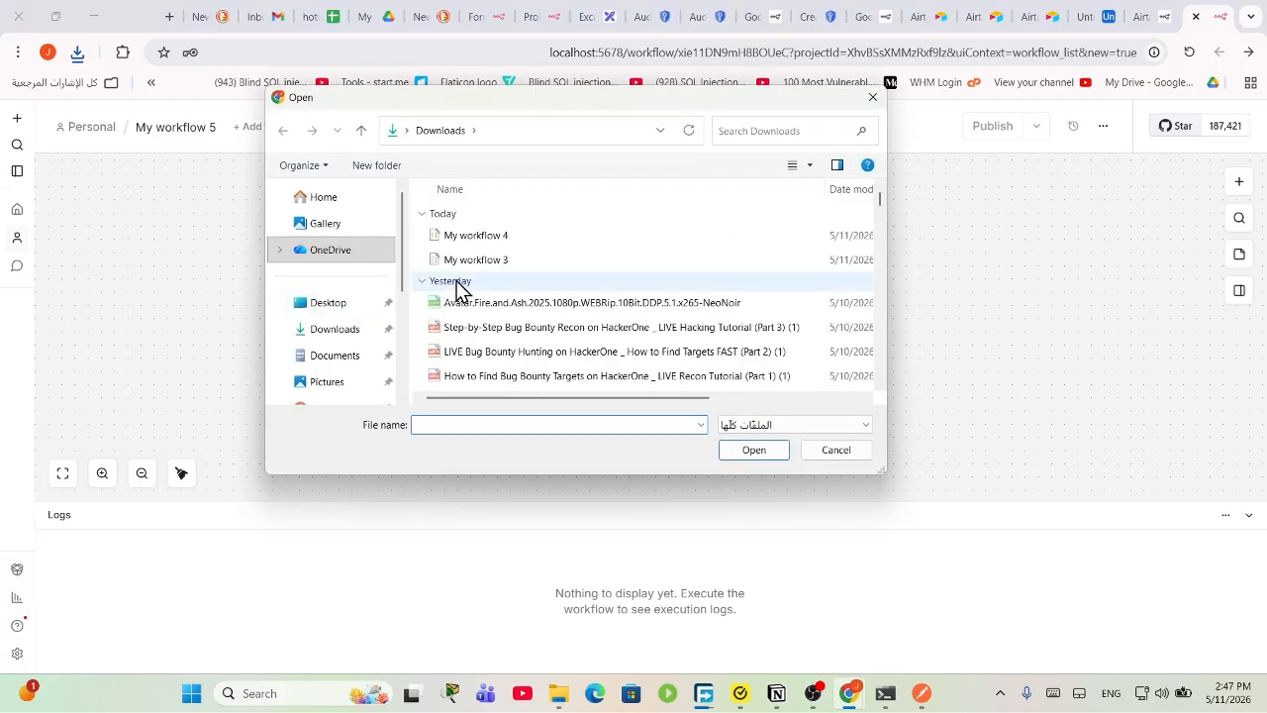
pyautogui.doubleClick(481, 238)
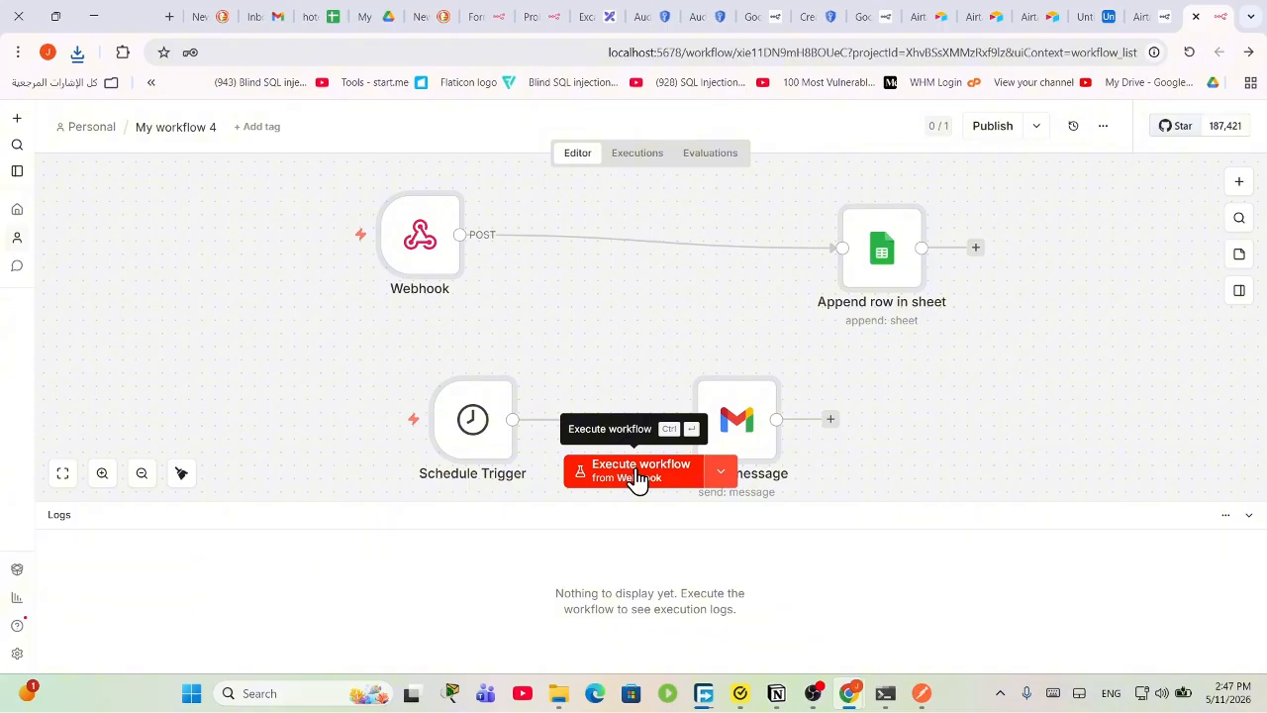
# Step: Review the imported workflow's options, its trigger list and the Publish dropdown
pyautogui.click(1102, 128)
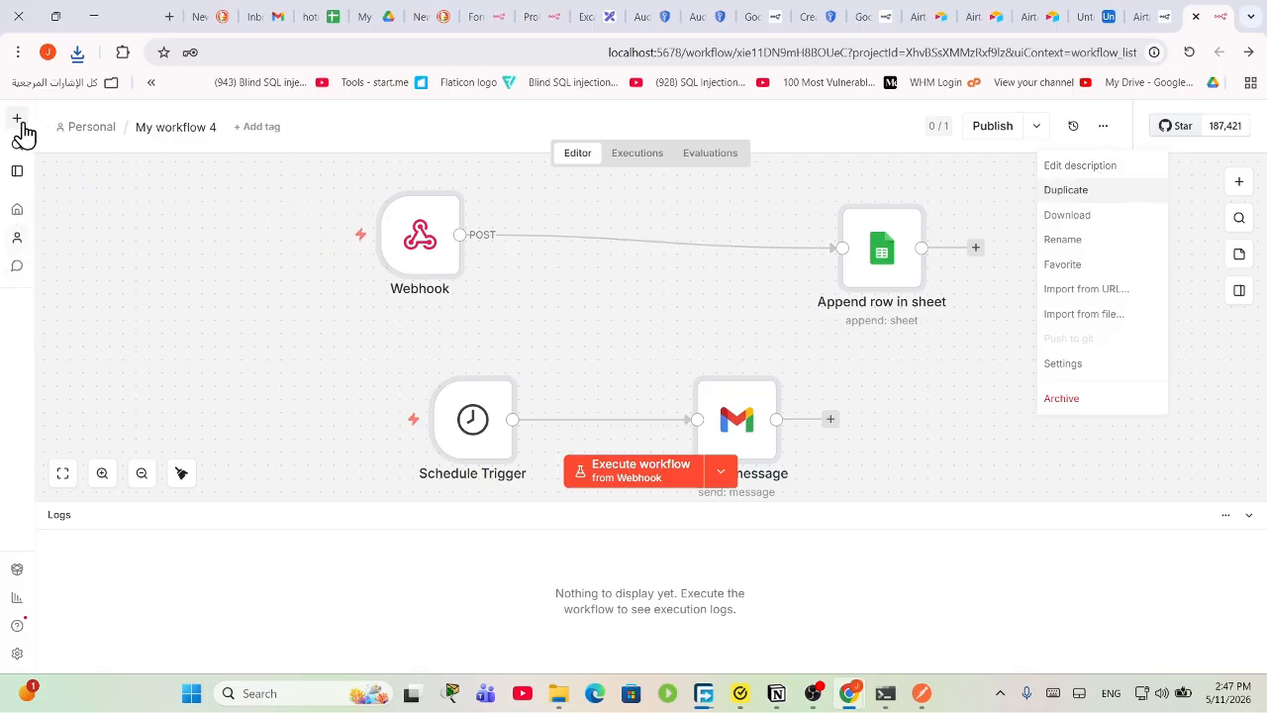
pyautogui.click(253, 14)
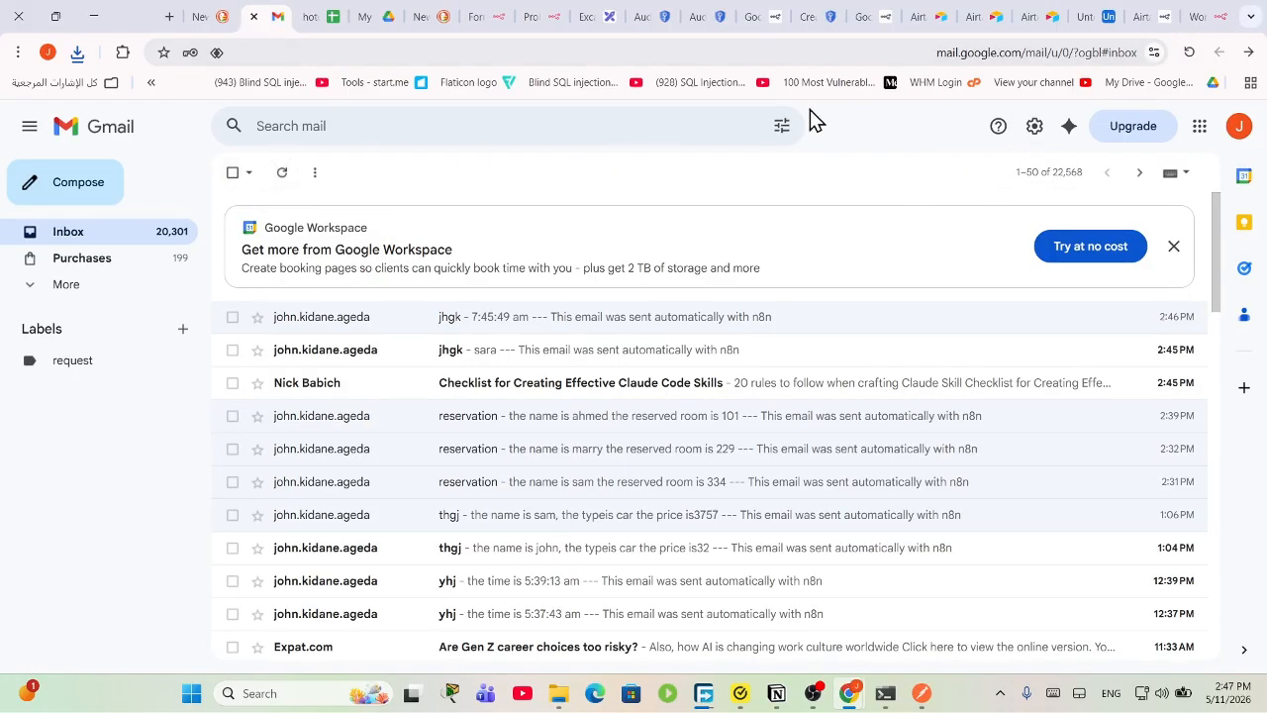
pyautogui.click(1216, 12)
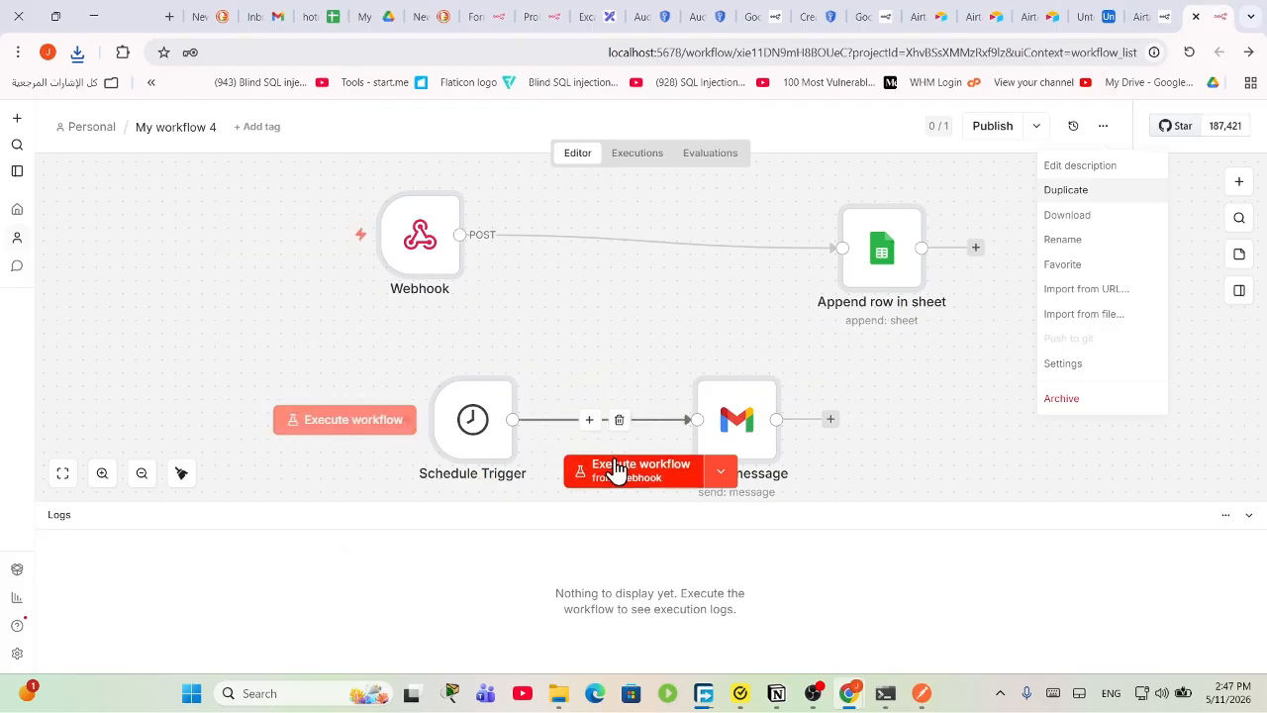
pyautogui.click(719, 475)
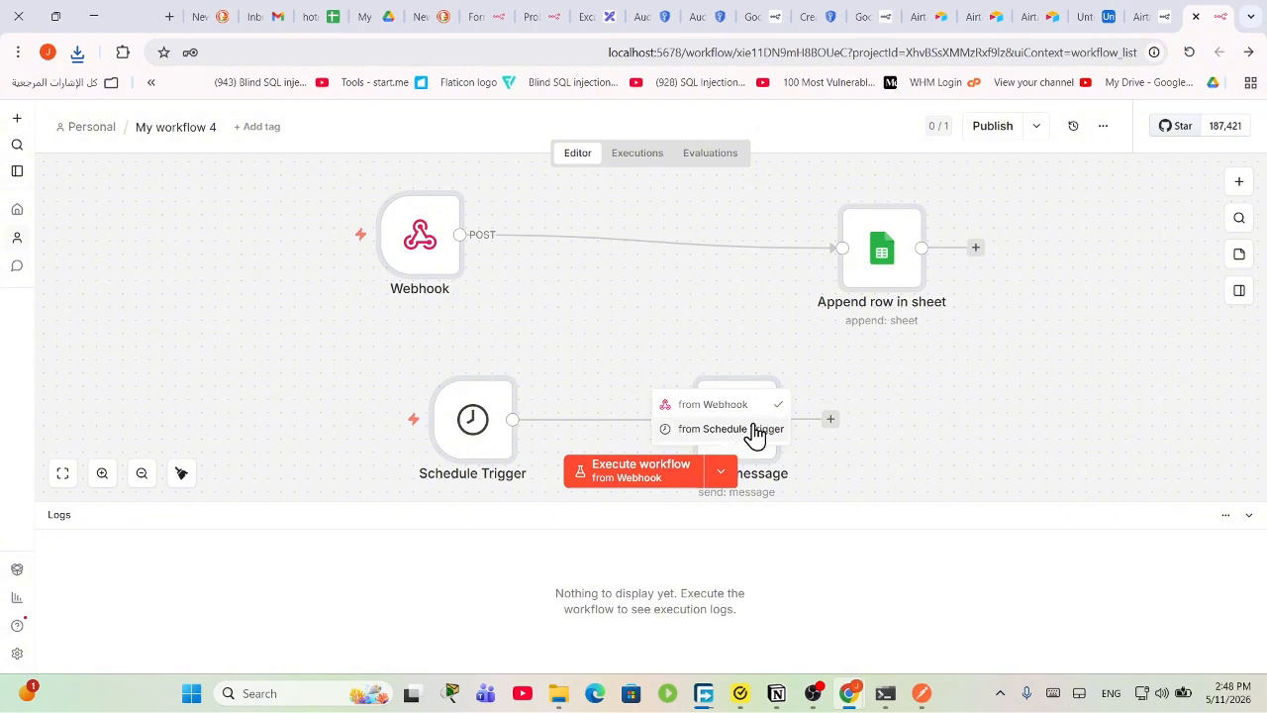
pyautogui.click(1035, 127)
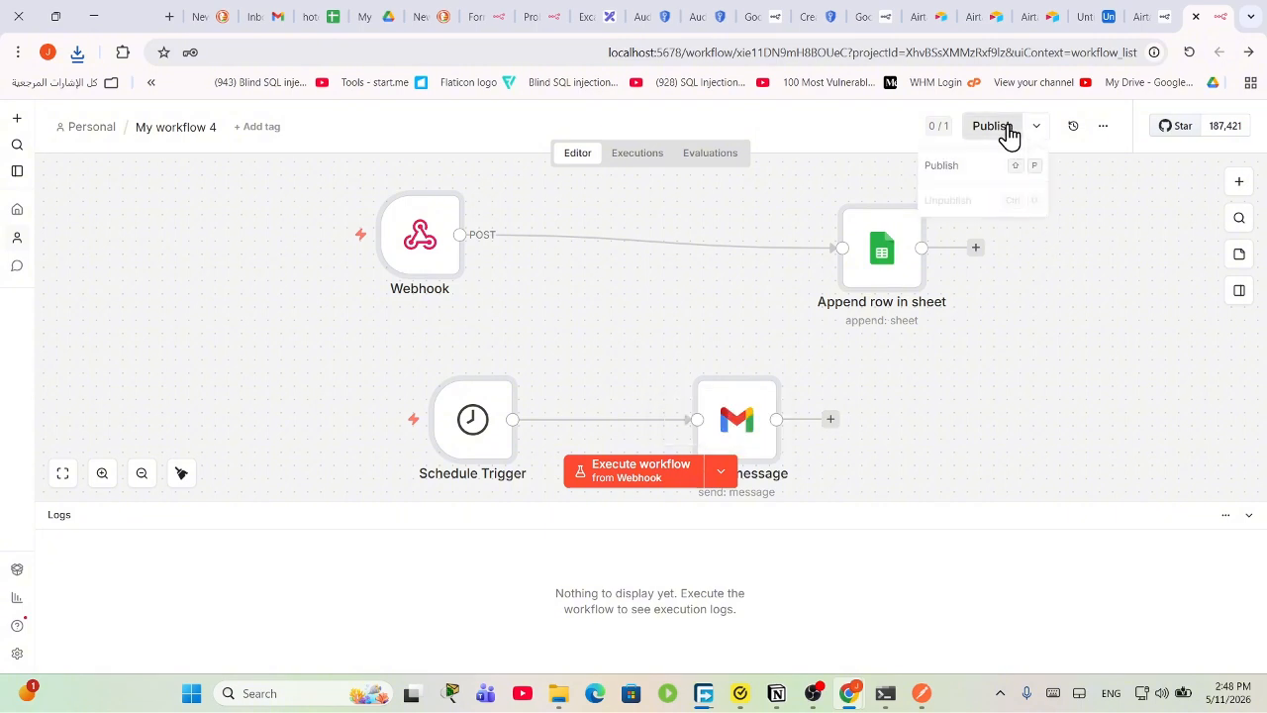
# Step: Publish My workflow 4 with the suggested version name, after one cancelled attempt
pyautogui.click(1006, 128)
pyautogui.click(810, 270)
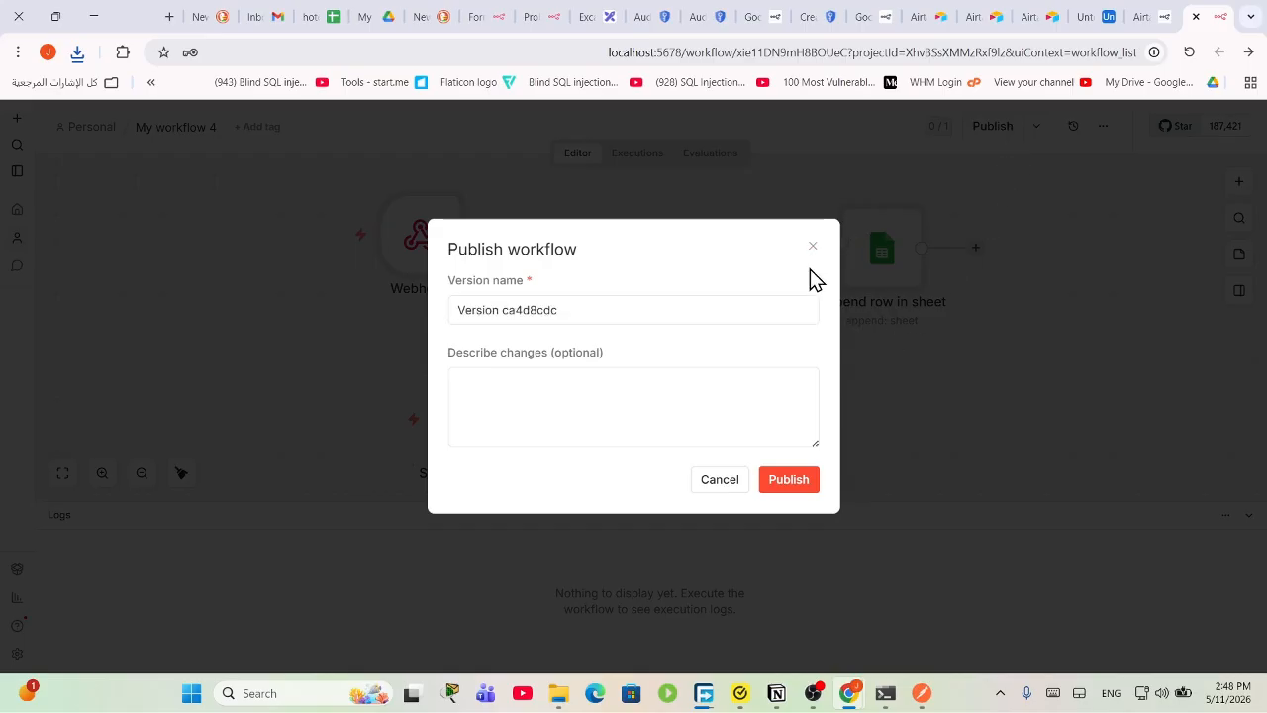
pyautogui.click(815, 246)
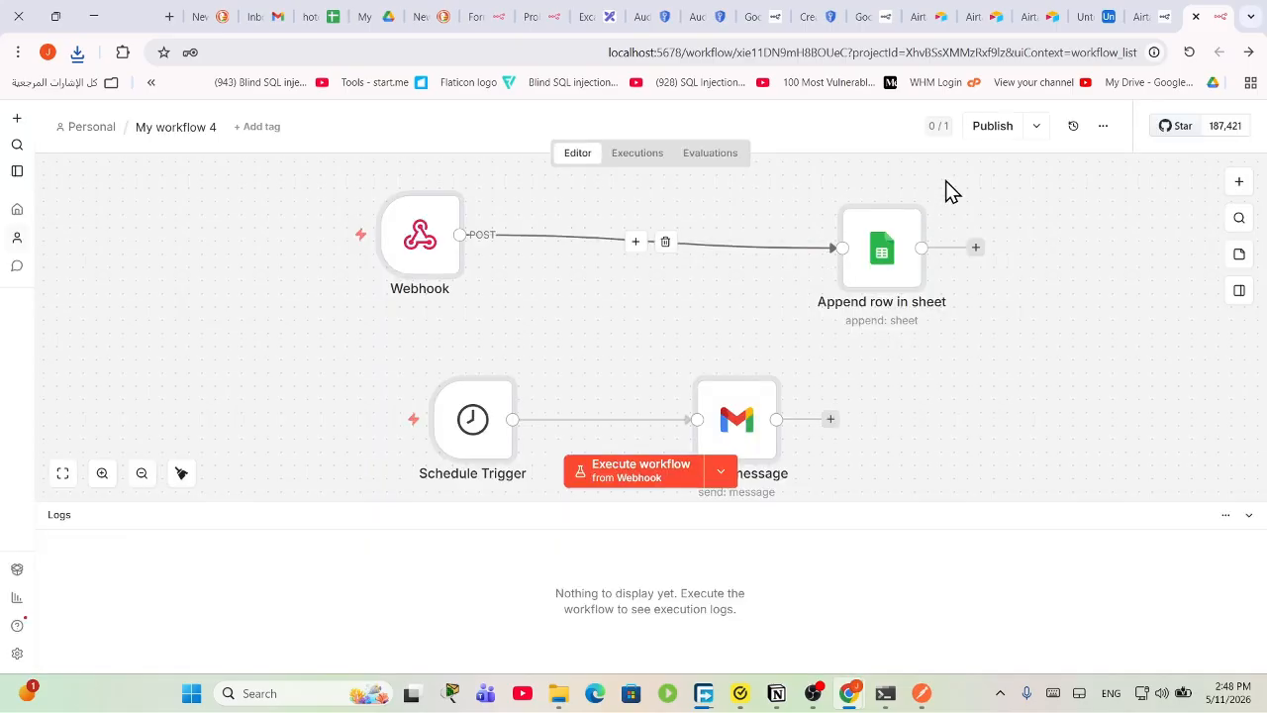
pyautogui.moveTo(1074, 254); pyautogui.dragTo(86, 403)
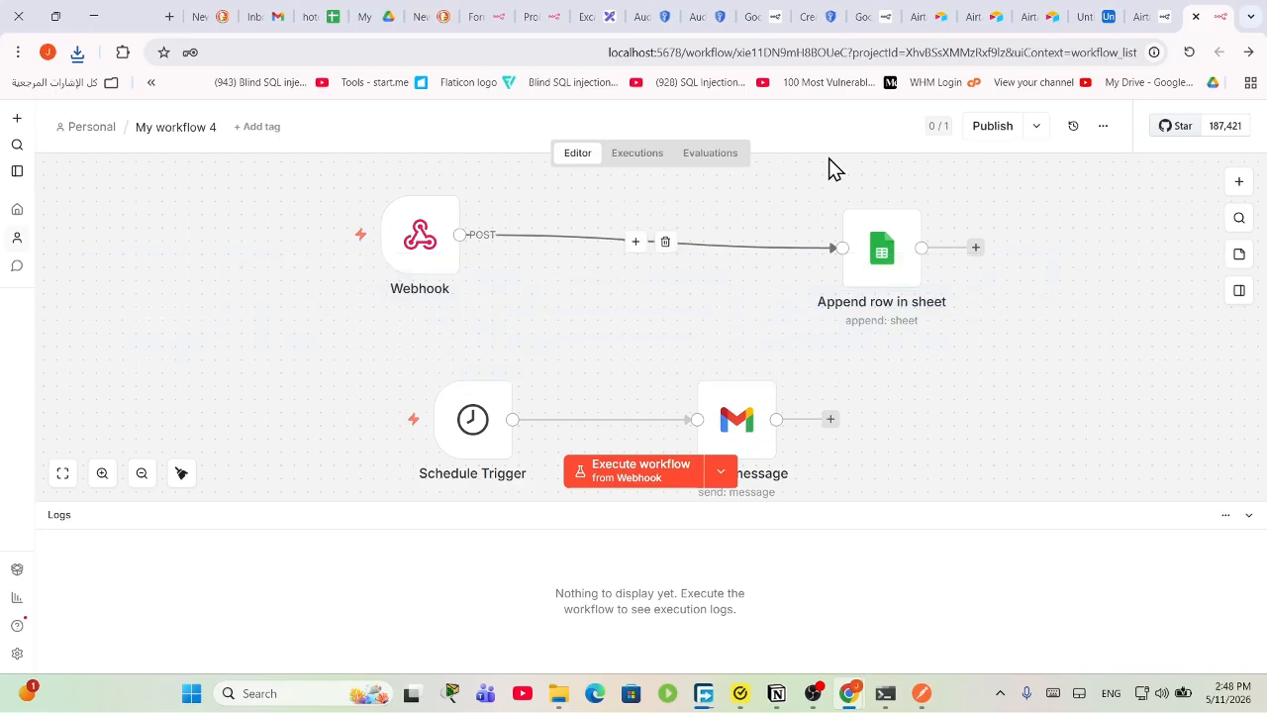
pyautogui.click(990, 127)
pyautogui.click(730, 530)
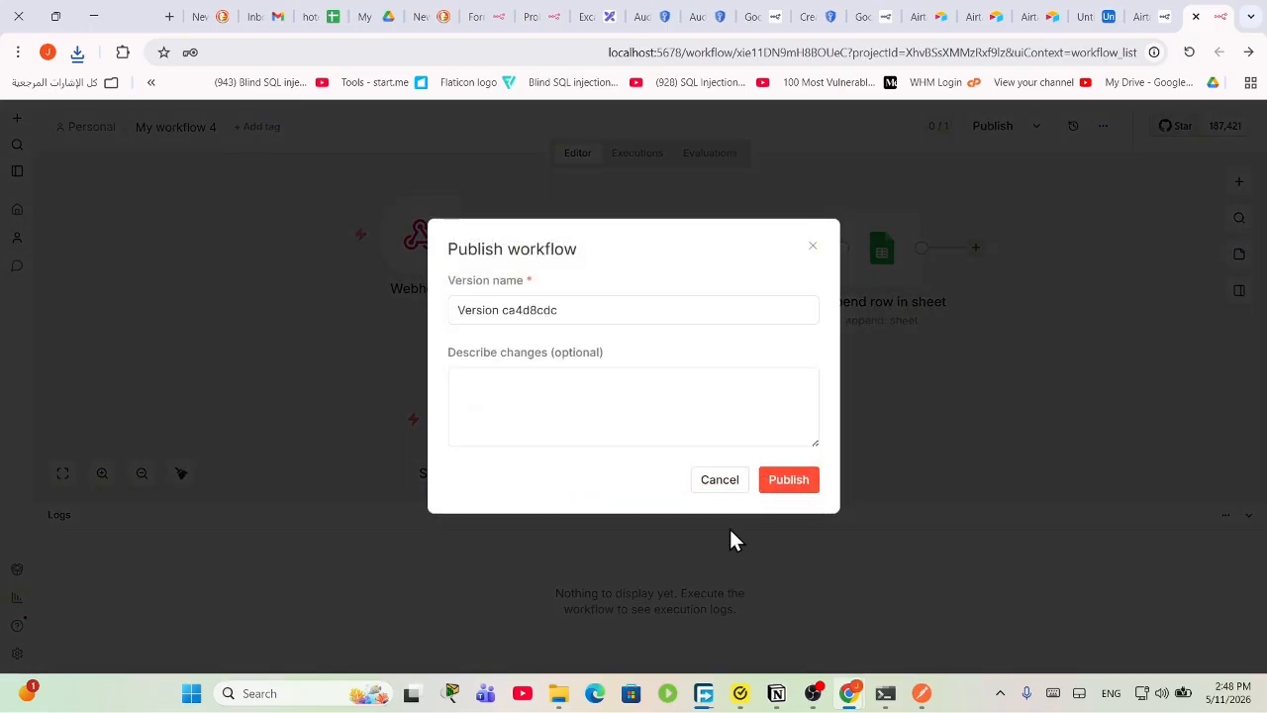
pyautogui.click(788, 484)
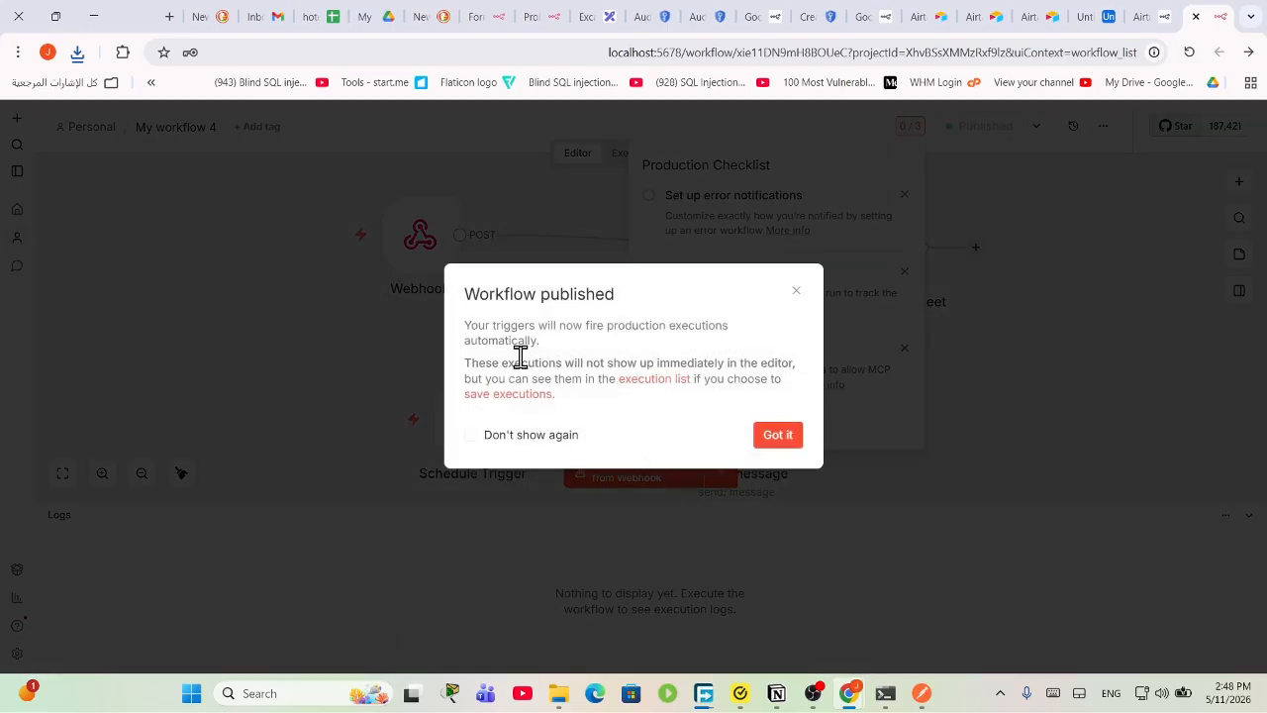
# Step: Dismiss the Workflow published message and Production Checklist, then switch to the Gmail inbox
pyautogui.moveTo(490, 327); pyautogui.dragTo(759, 387)
pyautogui.click(663, 365)
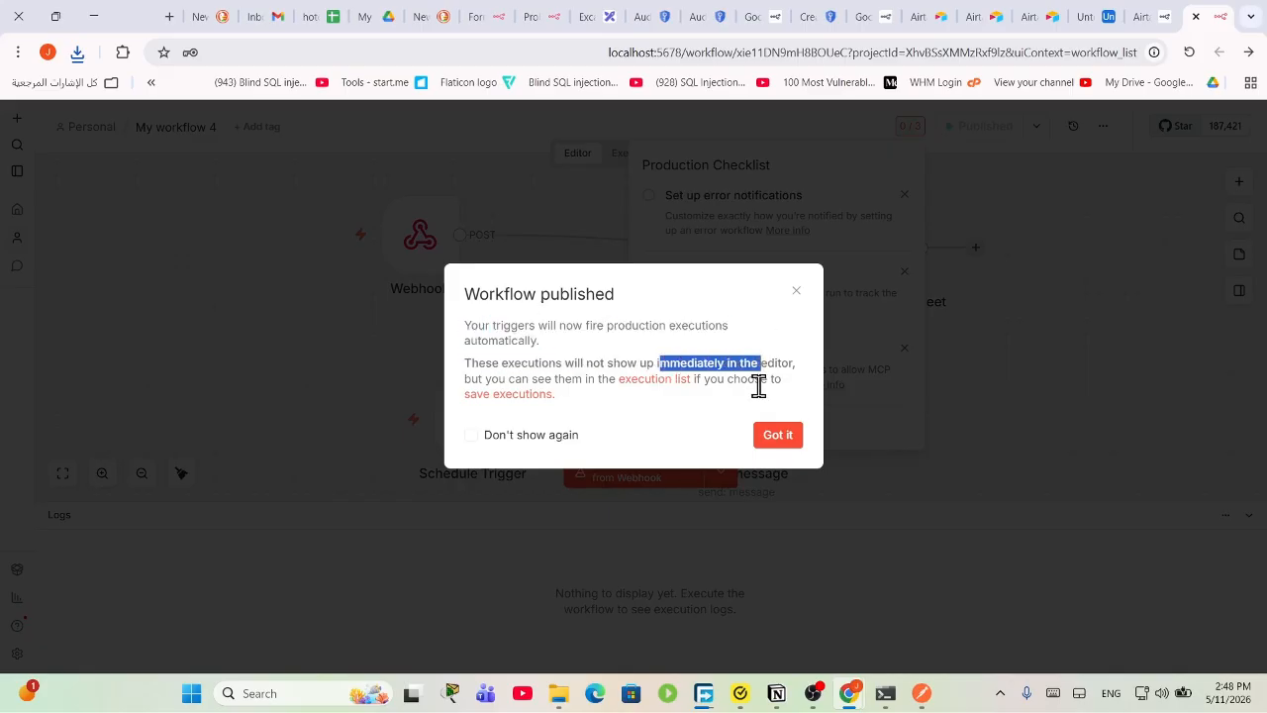
pyautogui.click(775, 439)
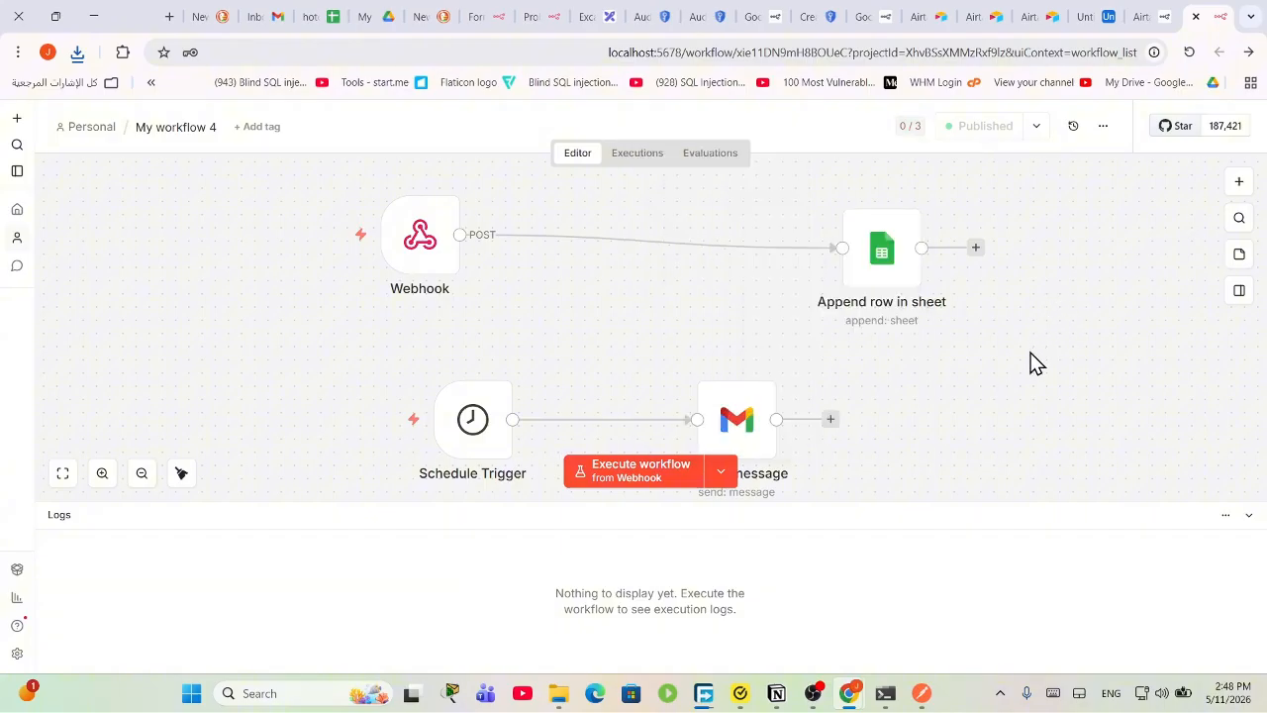
pyautogui.click(1036, 126)
pyautogui.click(281, 14)
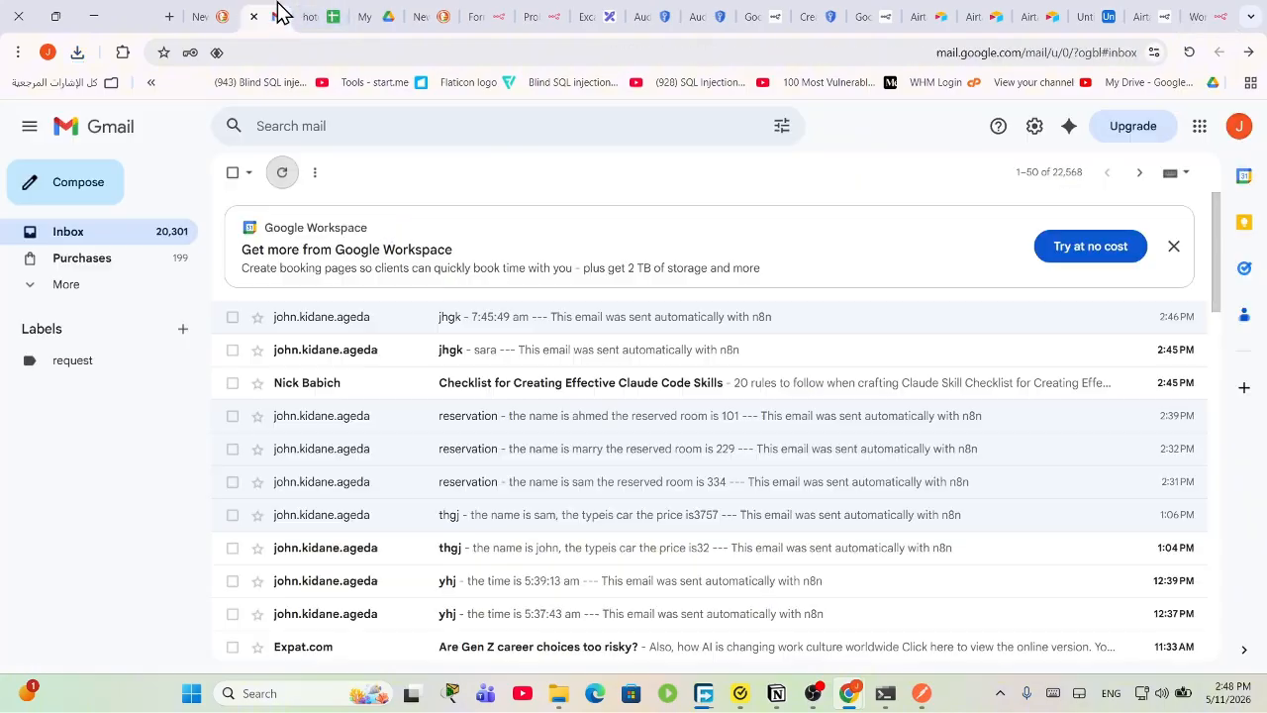
# Step: Return to the n8n editor and inspect the Published dropdown's options
pyautogui.click(1094, 14)
pyautogui.click(1179, 12)
pyautogui.click(1210, 14)
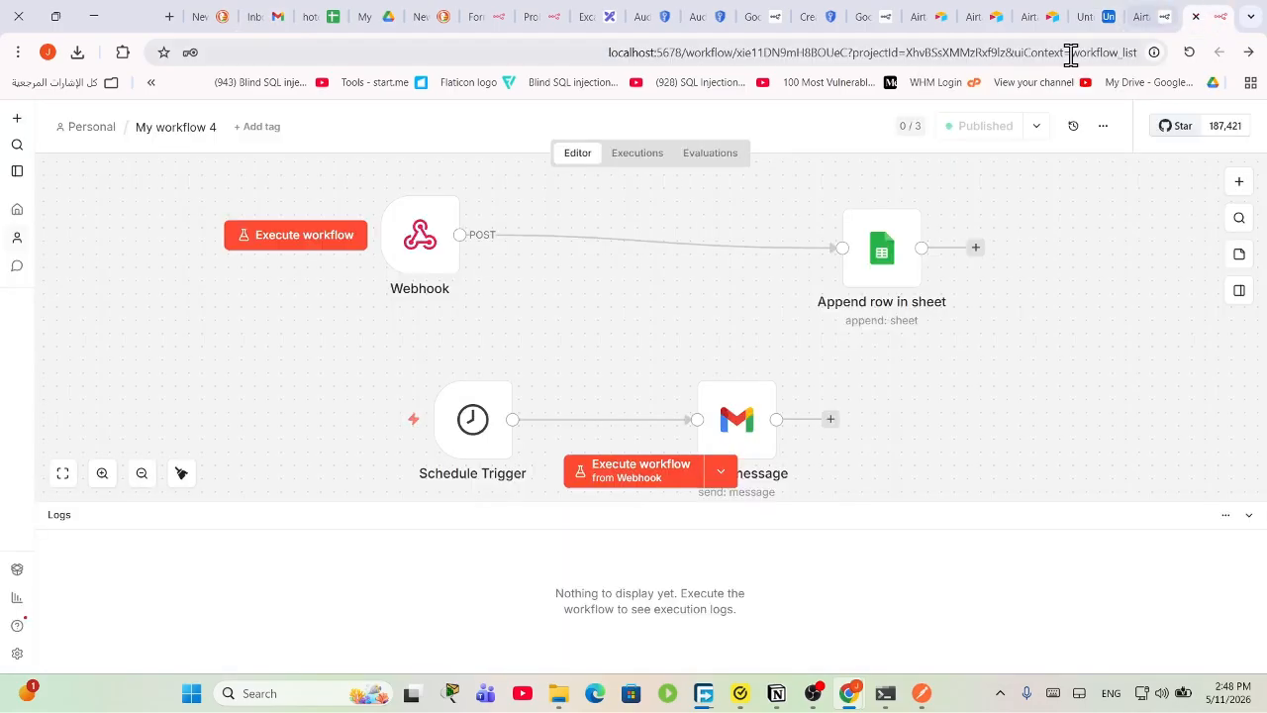
pyautogui.scroll(2, 948, 409)
pyautogui.scroll(-4, 945, 396)
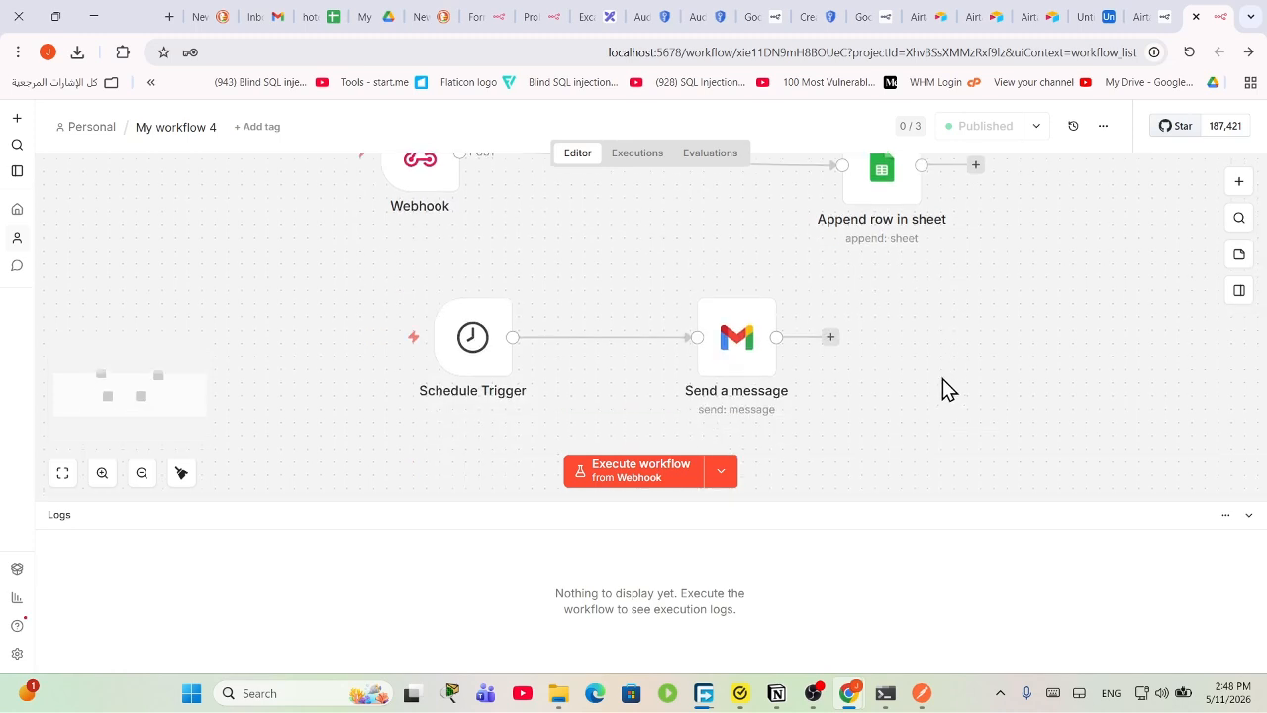
pyautogui.scroll(2, 941, 386)
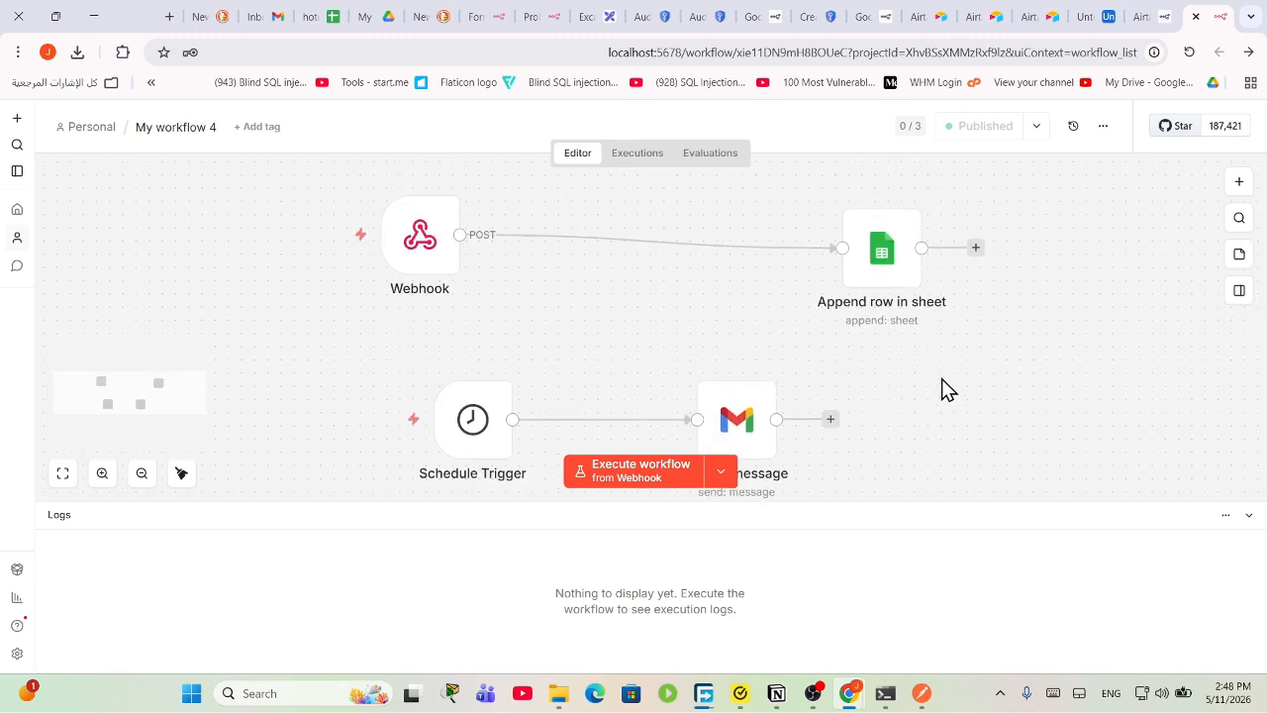
pyautogui.click(1037, 127)
pyautogui.click(1080, 262)
pyautogui.moveTo(1065, 262); pyautogui.dragTo(143, 158)
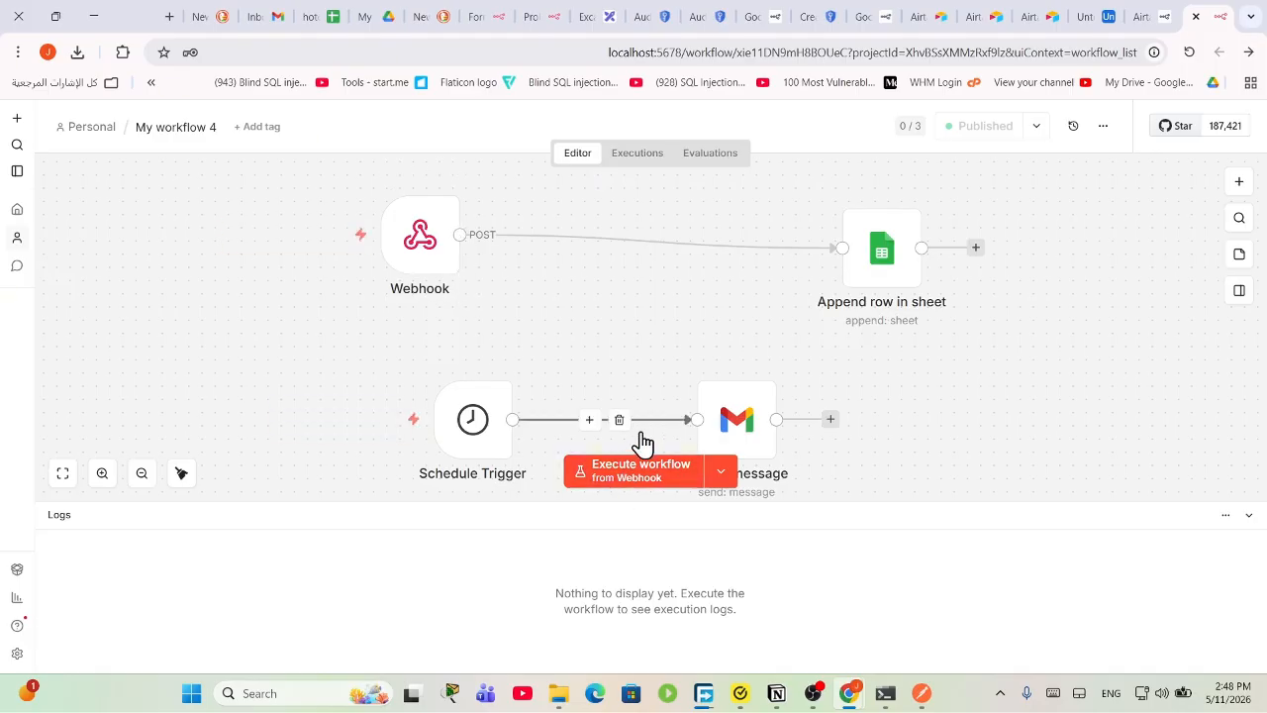
pyautogui.scroll(-2, 637, 441)
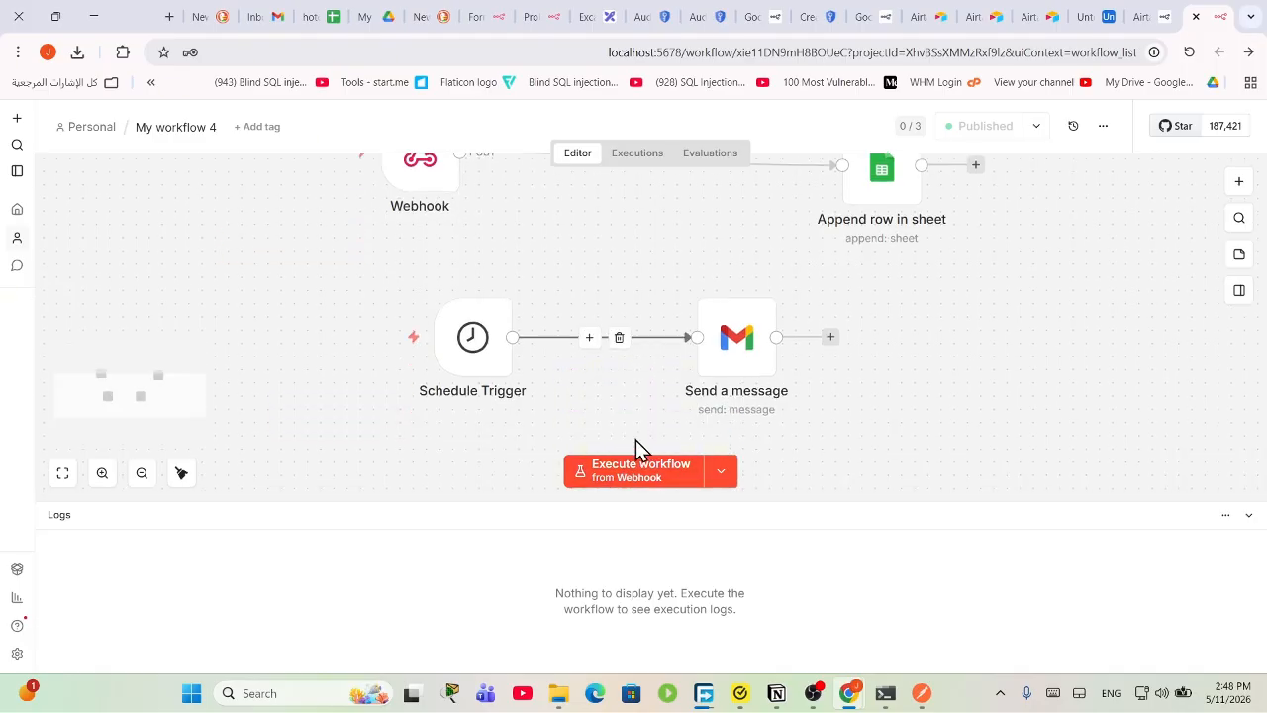
# Step: Glance at Gmail, check the Production Checklist, and open Version History showing ca4d8cdc
pyautogui.click(277, 16)
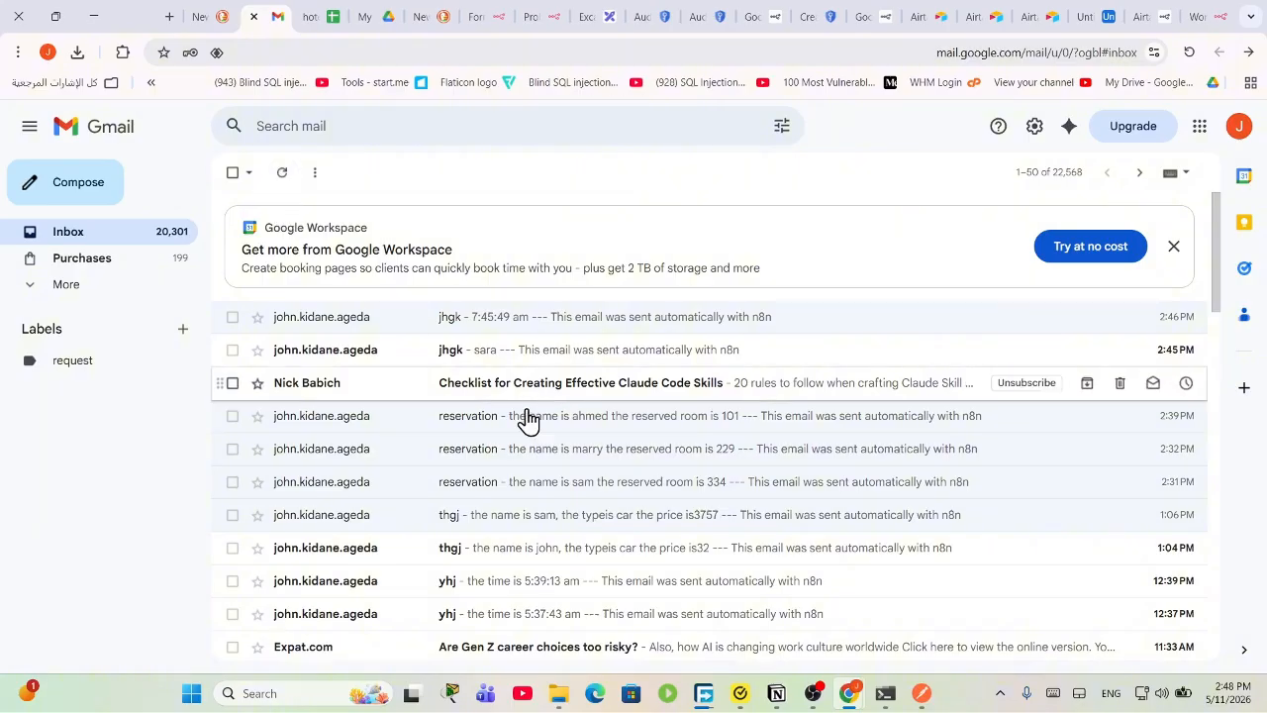
pyautogui.click(1188, 15)
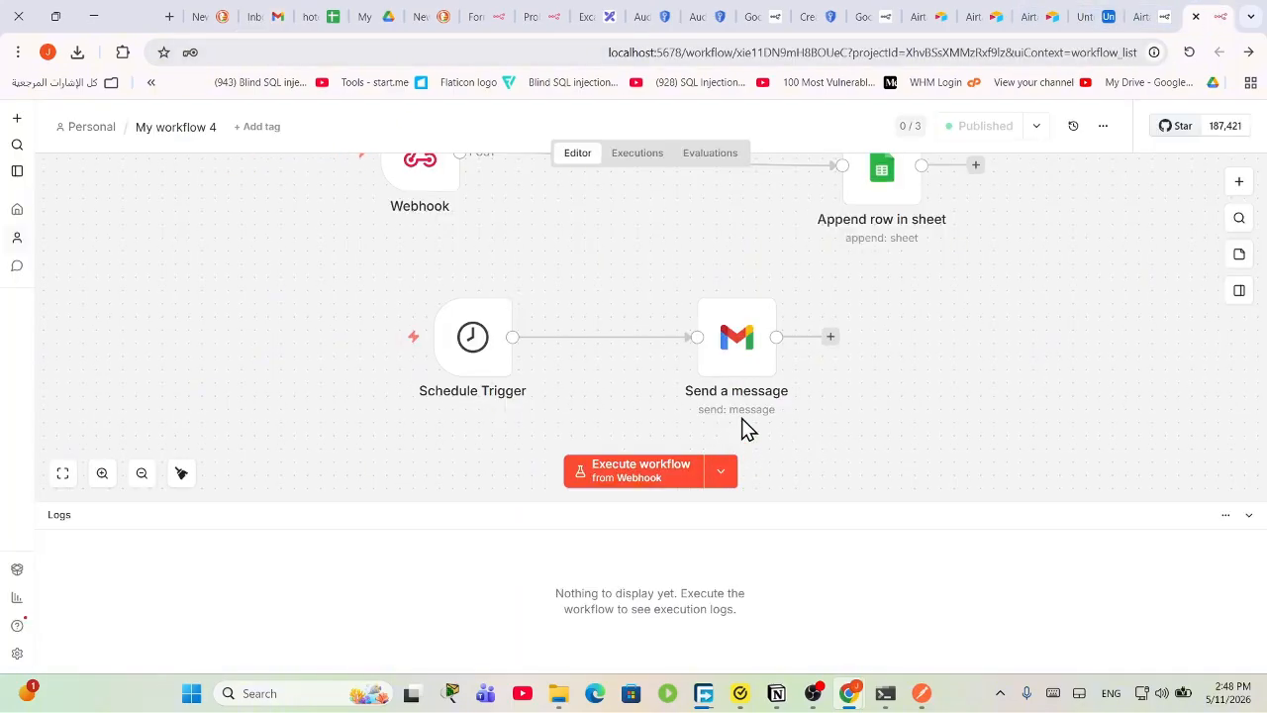
pyautogui.click(922, 135)
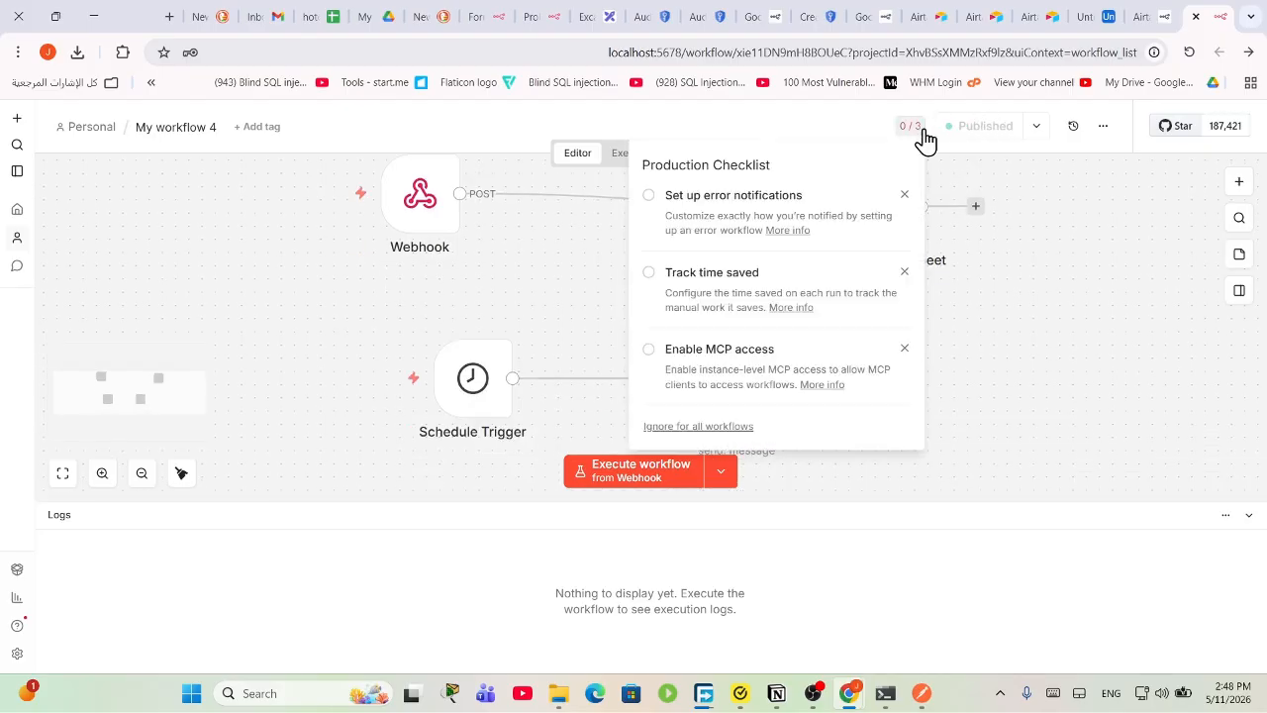
pyautogui.click(1049, 335)
pyautogui.scroll(-3, 1020, 287)
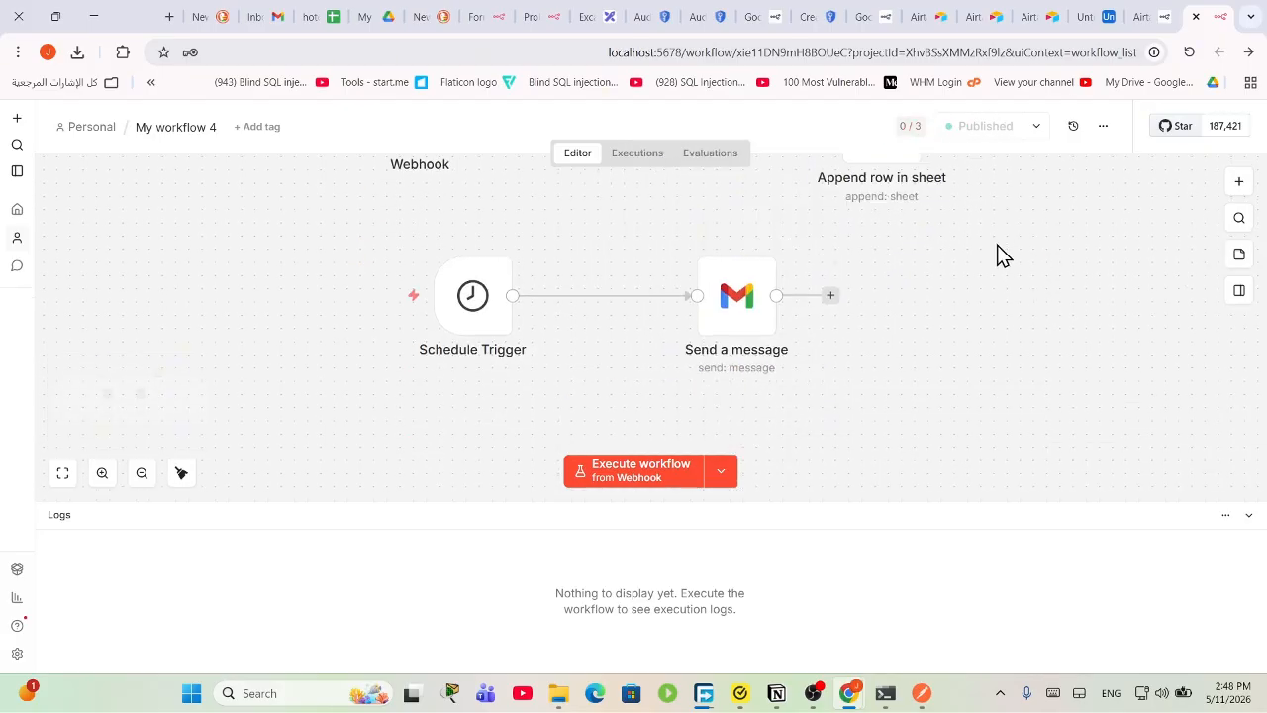
pyautogui.click(1071, 130)
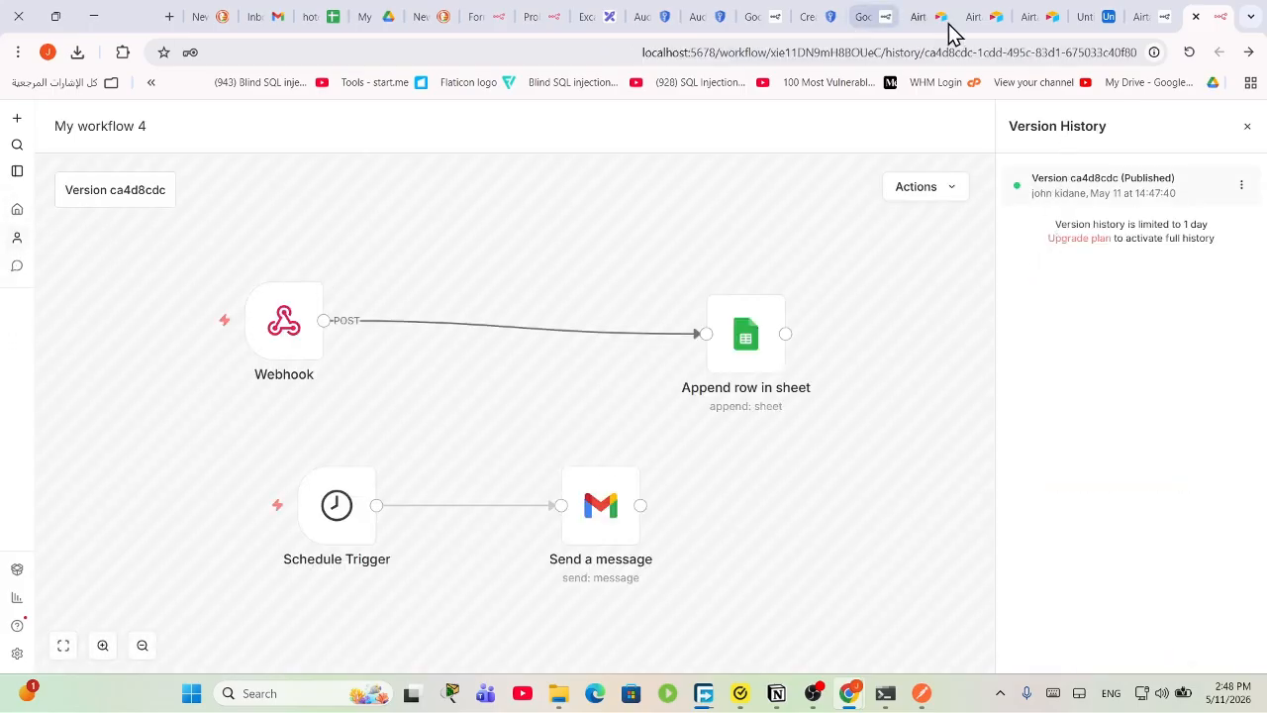
# Step: Read the new jhgk email timed 7:48:41 am received at 2:48 PM, then return to n8n
pyautogui.click(254, 16)
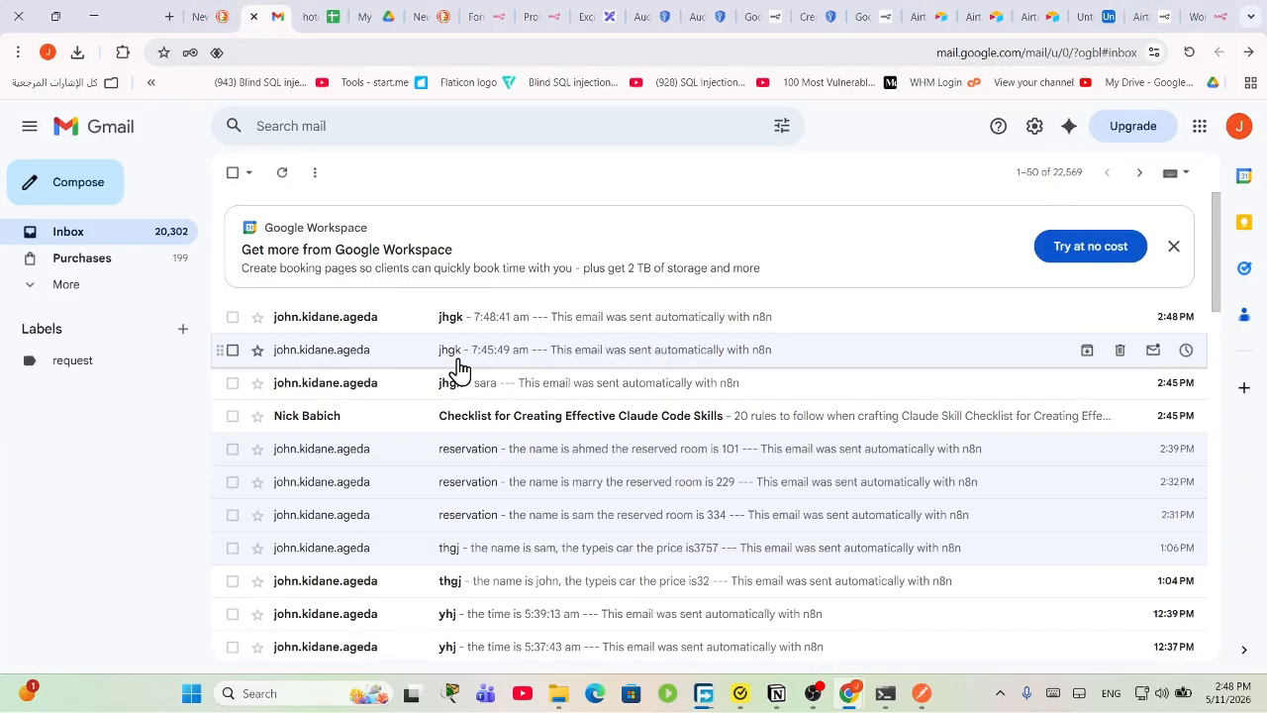
pyautogui.click(502, 337)
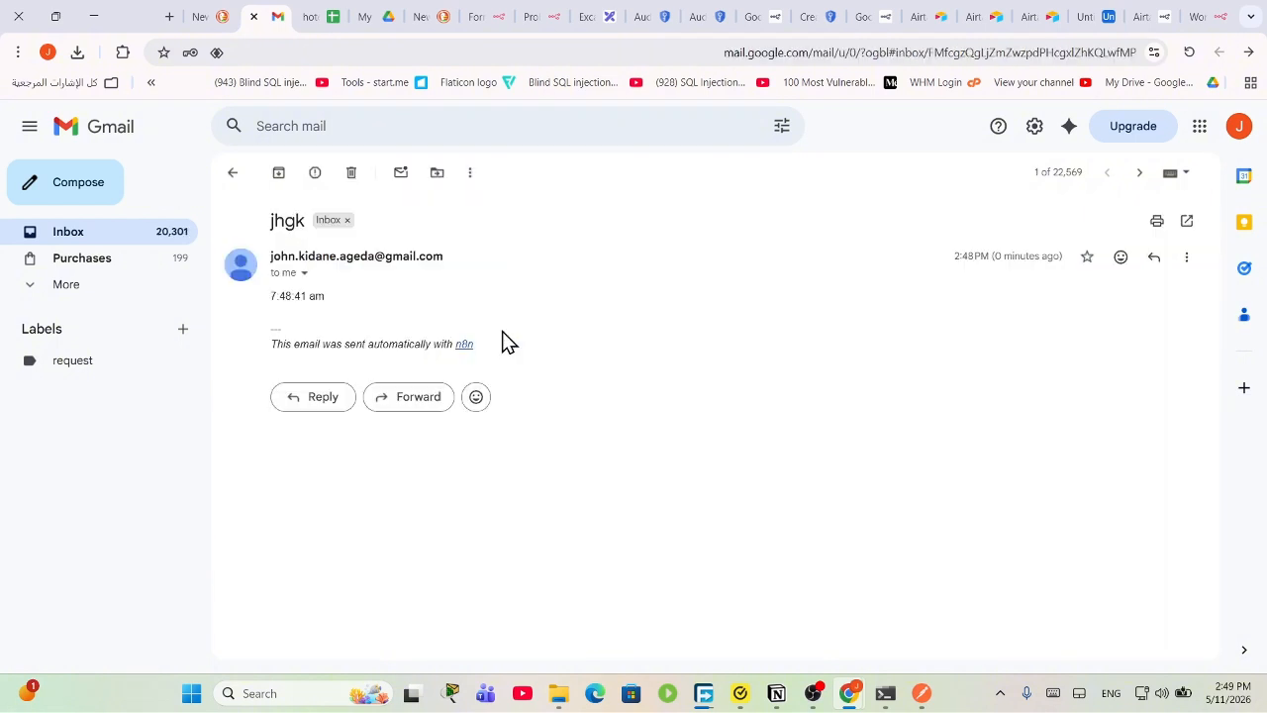
pyautogui.moveTo(349, 309); pyautogui.dragTo(267, 315)
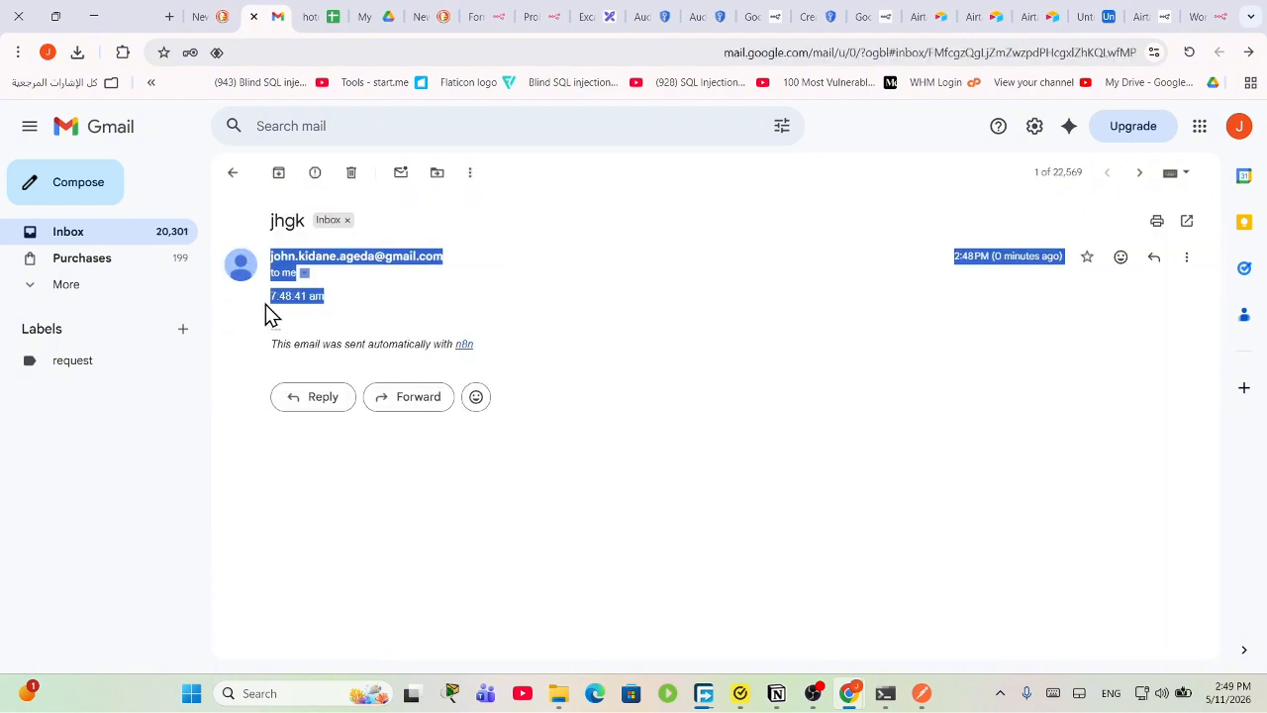
pyautogui.click(144, 236)
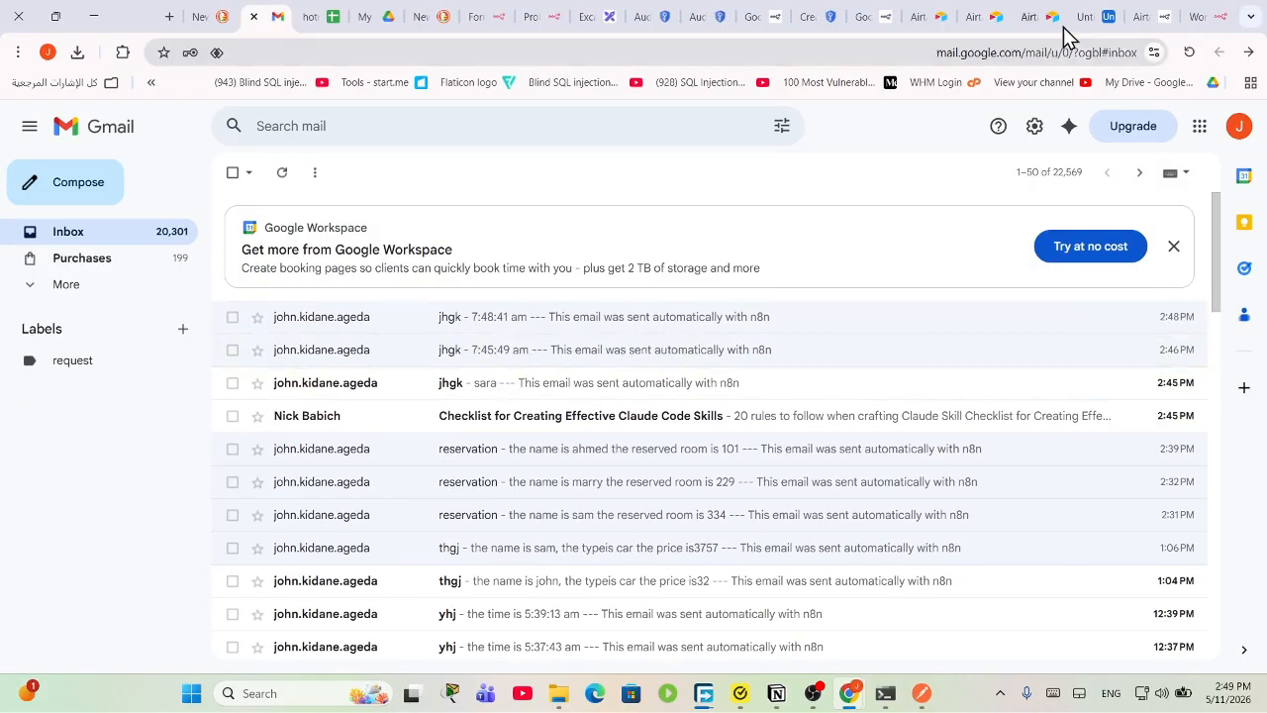
pyautogui.click(1228, 12)
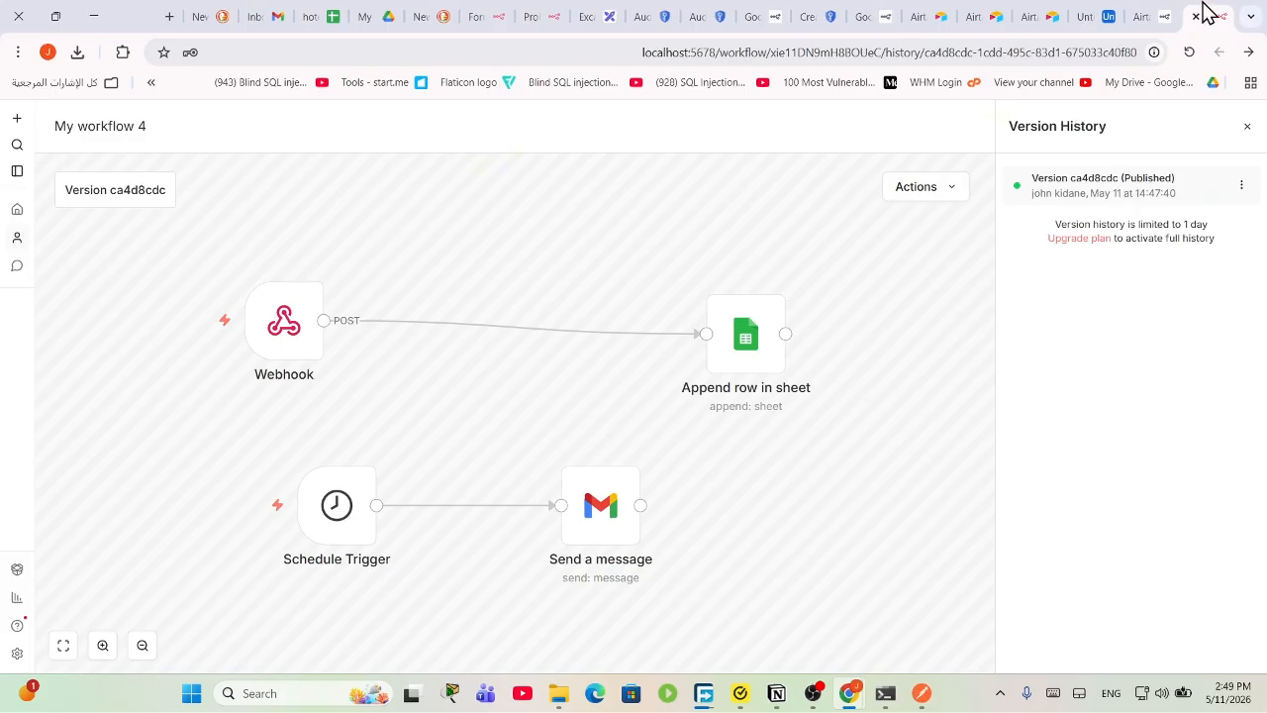
# Step: Un-maximize the browser, minimize PowerShell, and bring the repositioned OBS Studio window to the front
pyautogui.moveTo(156, 10); pyautogui.dragTo(660, 303)
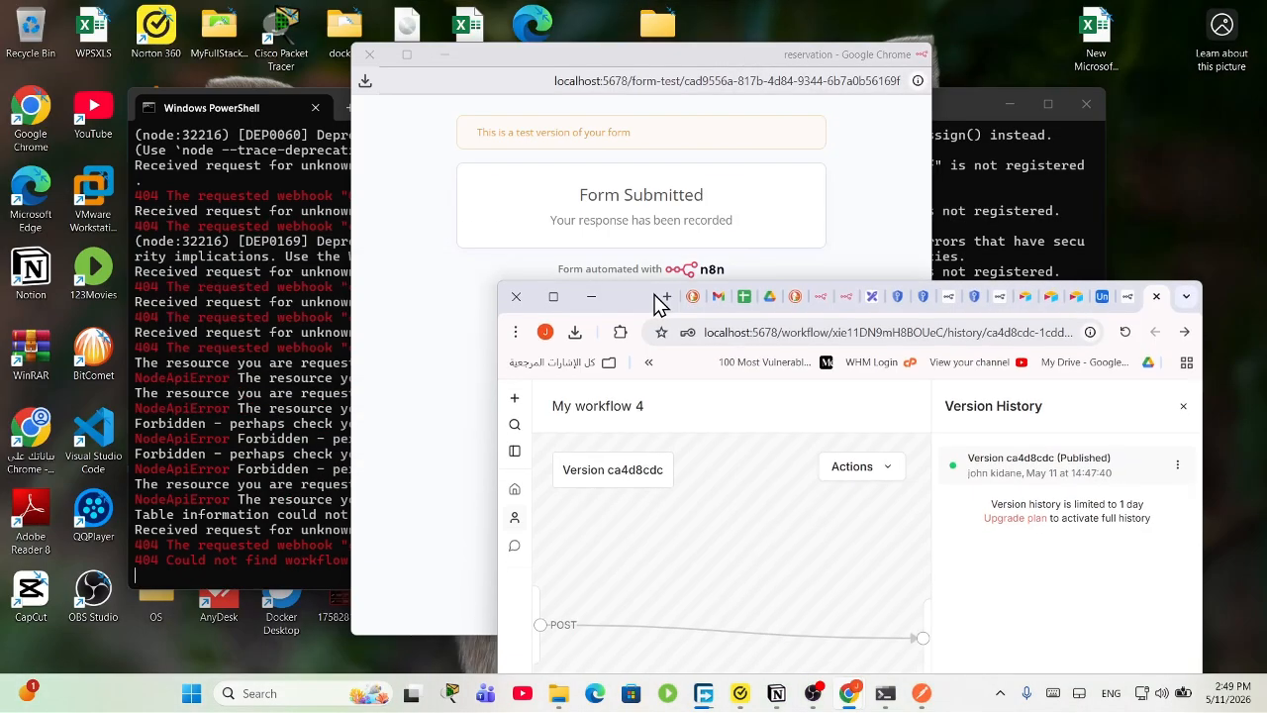
pyautogui.click(820, 698)
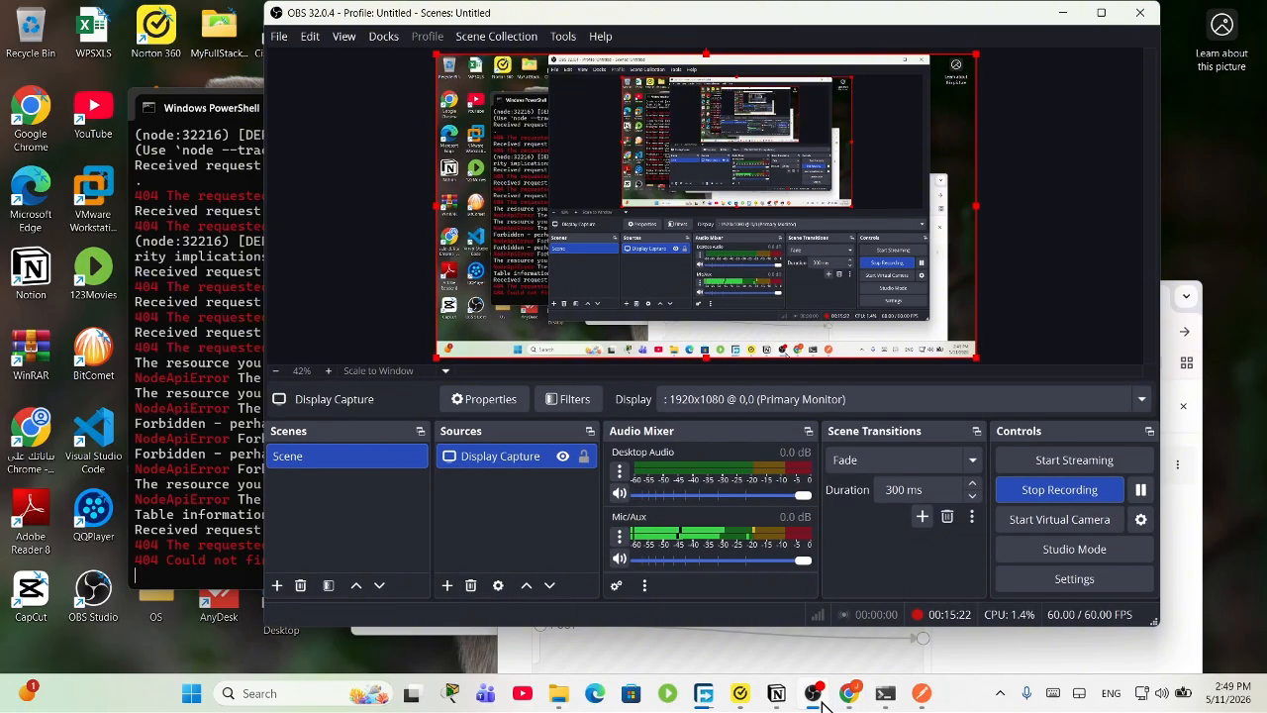
pyautogui.click(219, 339)
pyautogui.click(1025, 114)
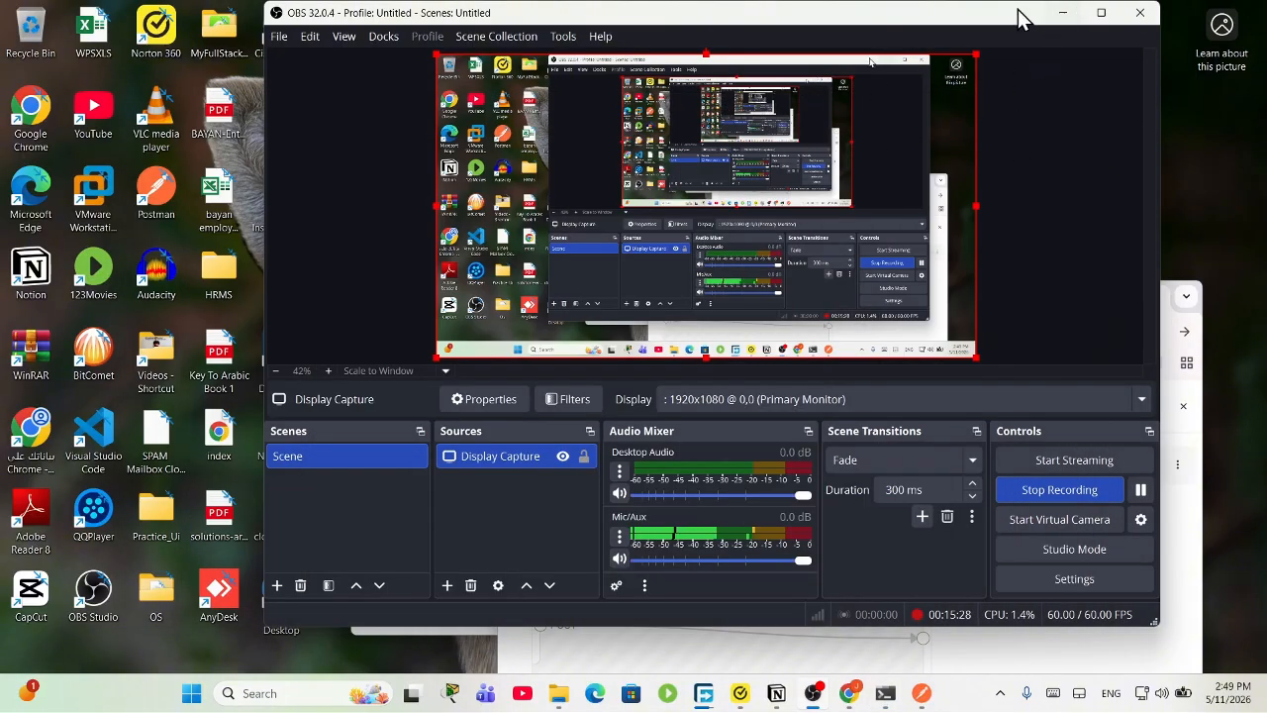
pyautogui.moveTo(1020, 18); pyautogui.dragTo(784, 171)
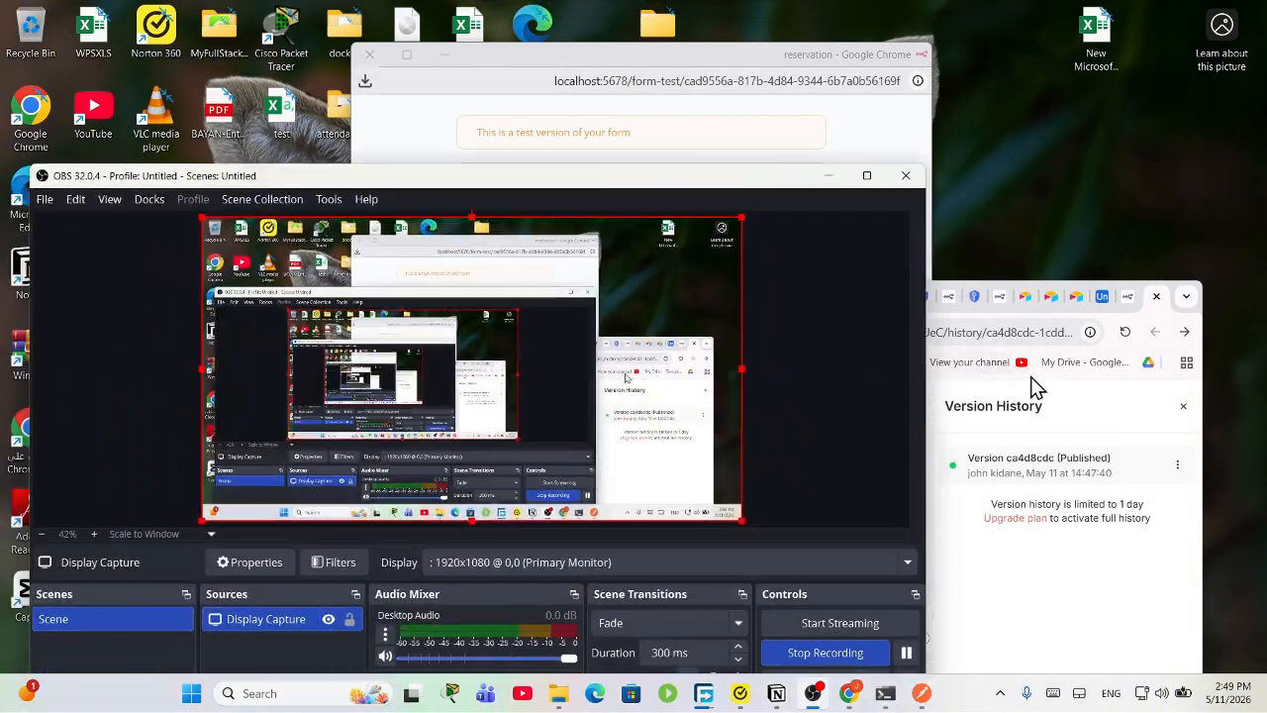
pyautogui.click(1047, 406)
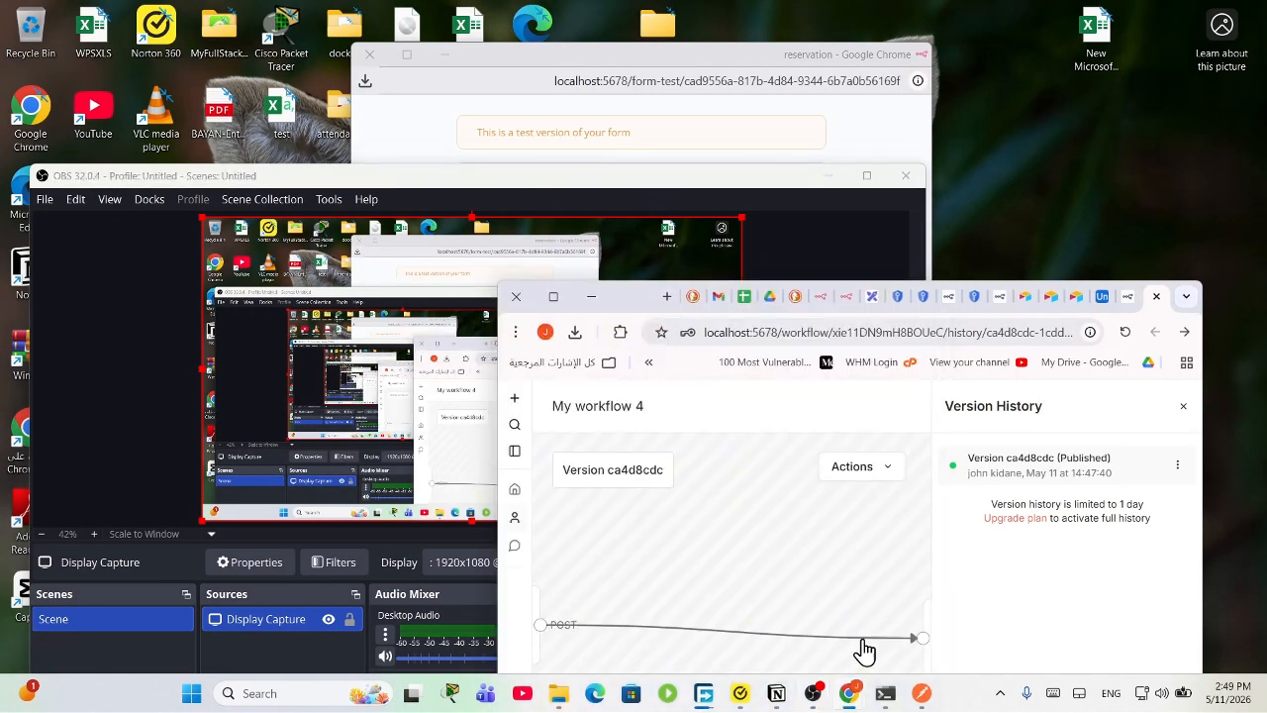
pyautogui.click(813, 693)
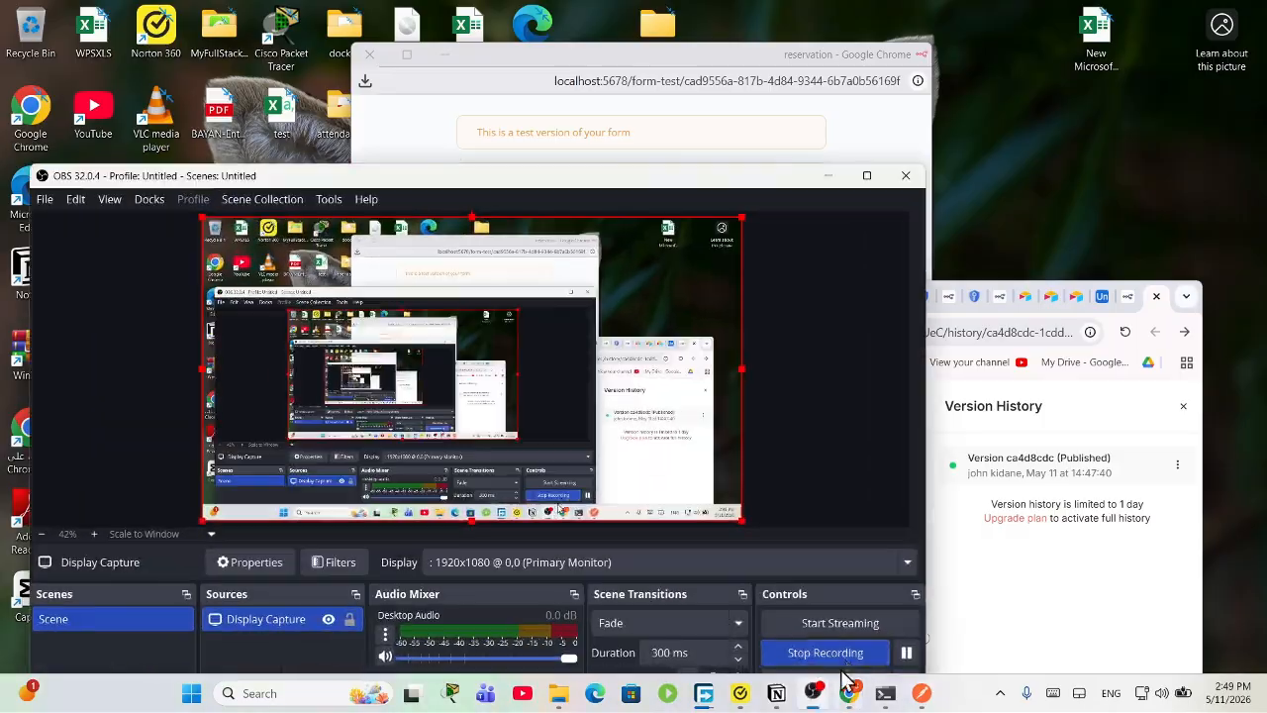